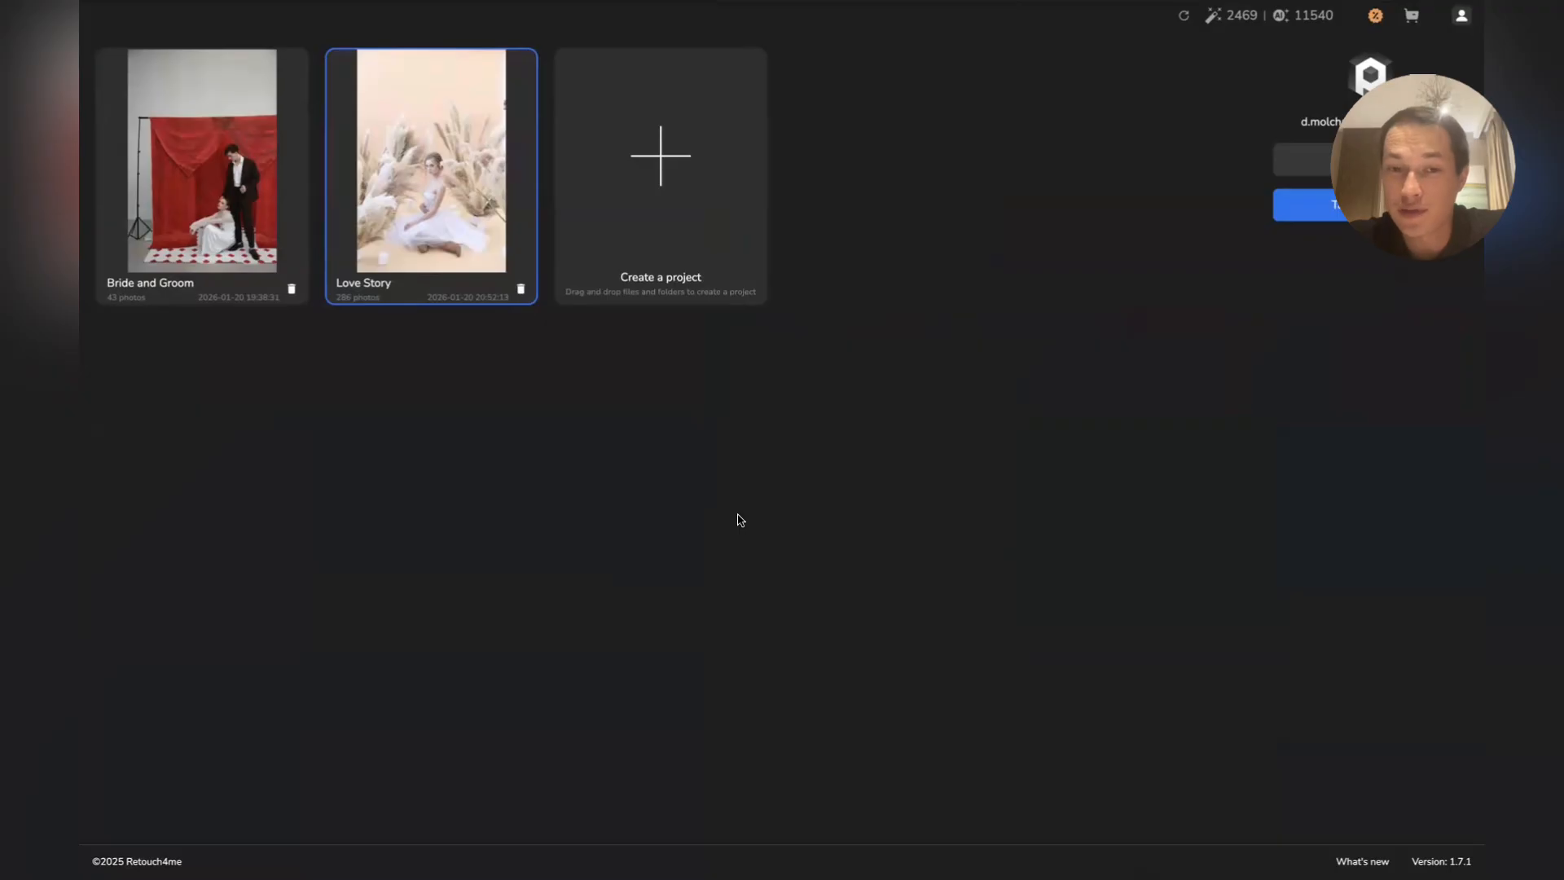
pyautogui.click(698, 179)
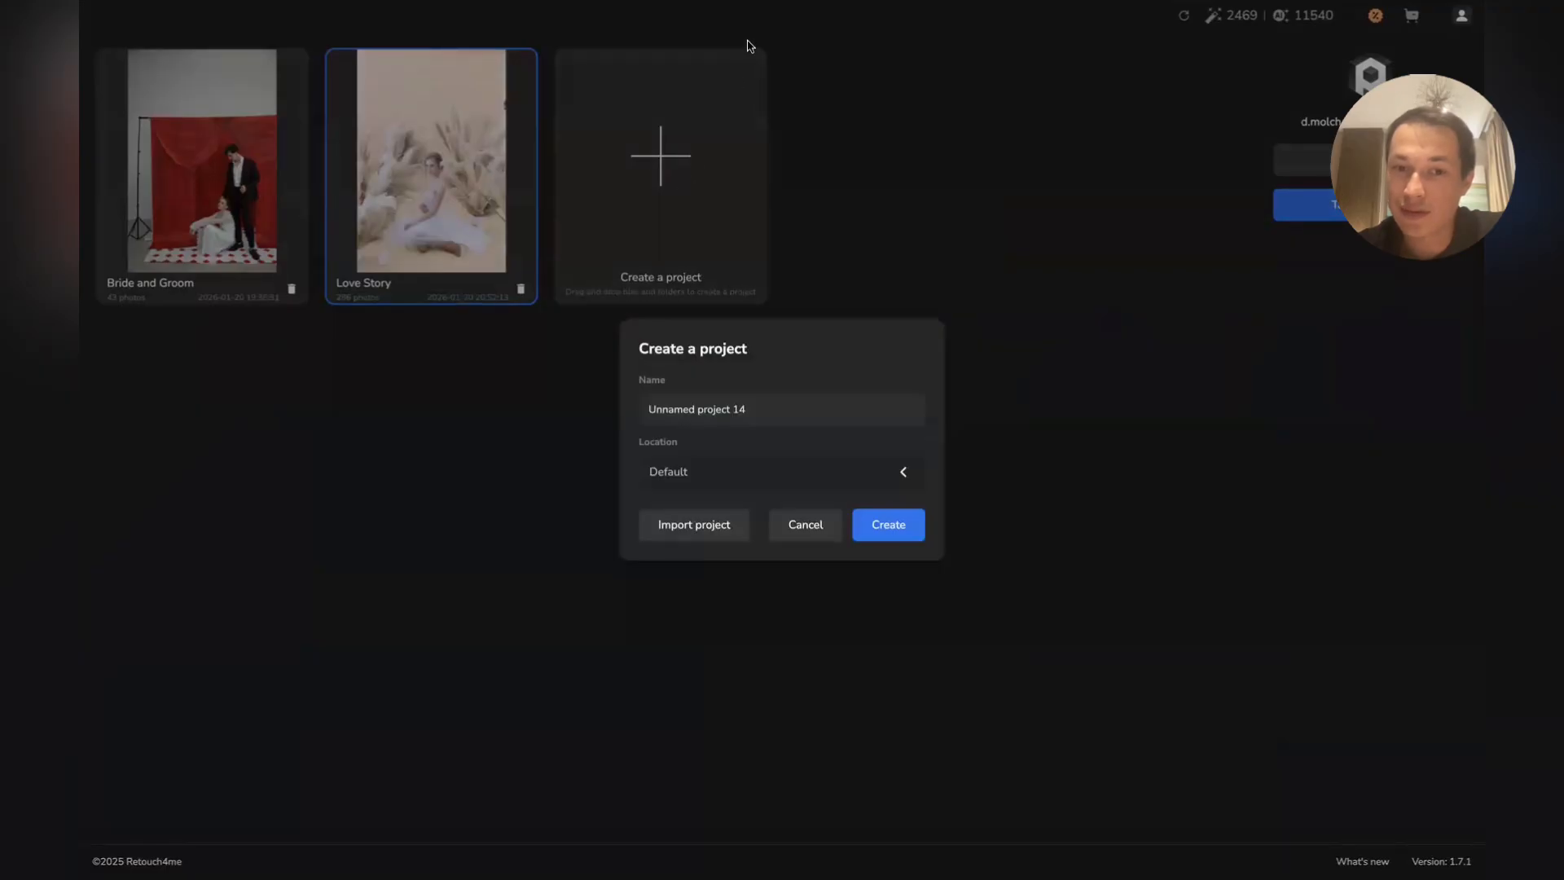
pyautogui.click(772, 407)
pyautogui.tripleClick(637, 408)
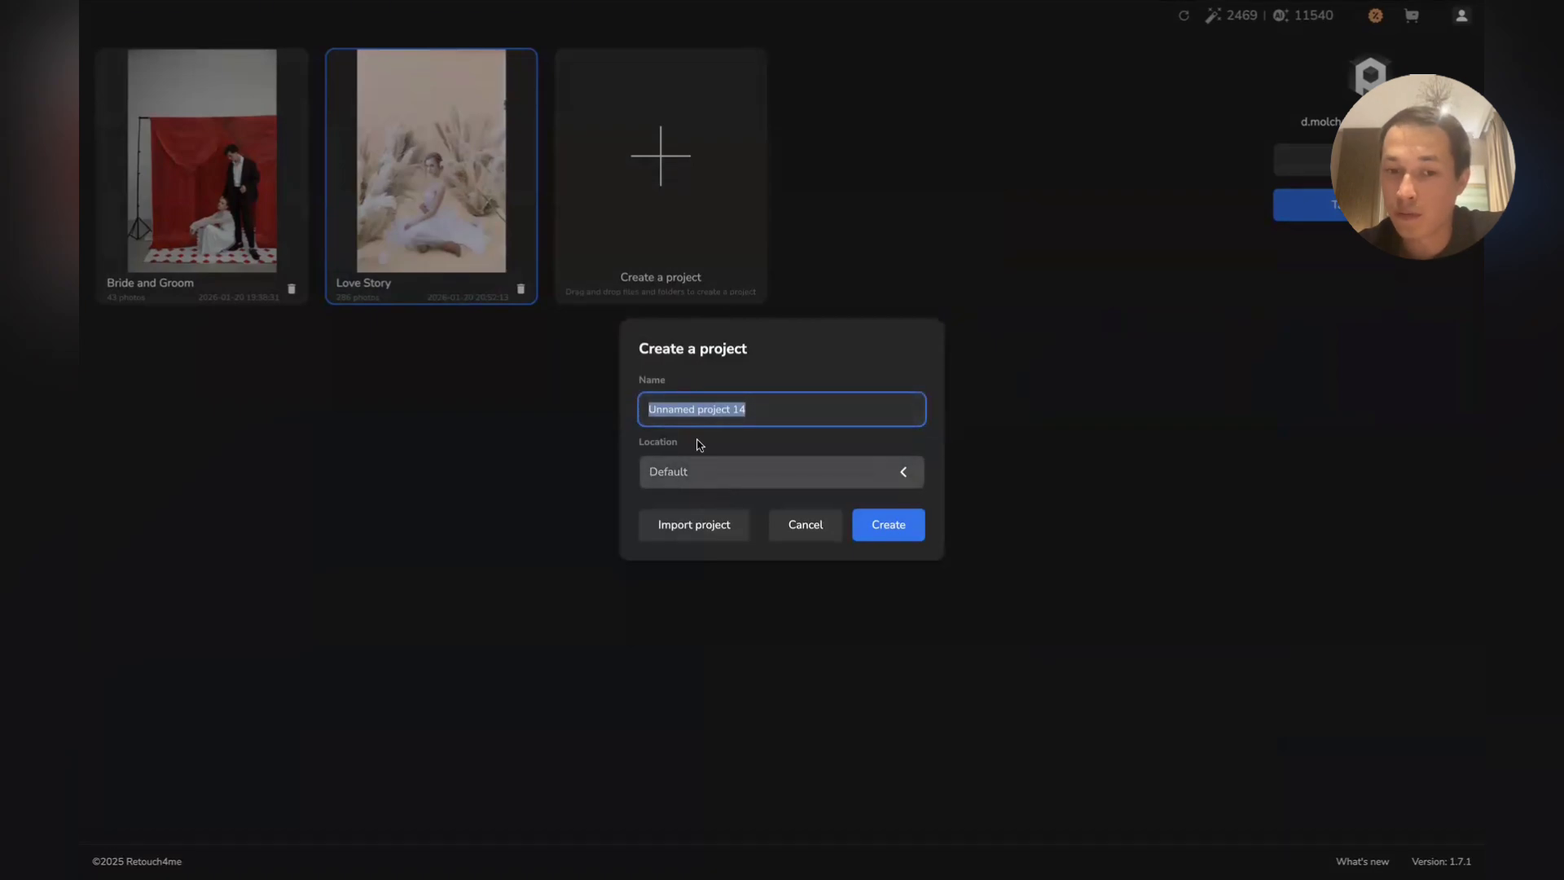
pyautogui.click(802, 532)
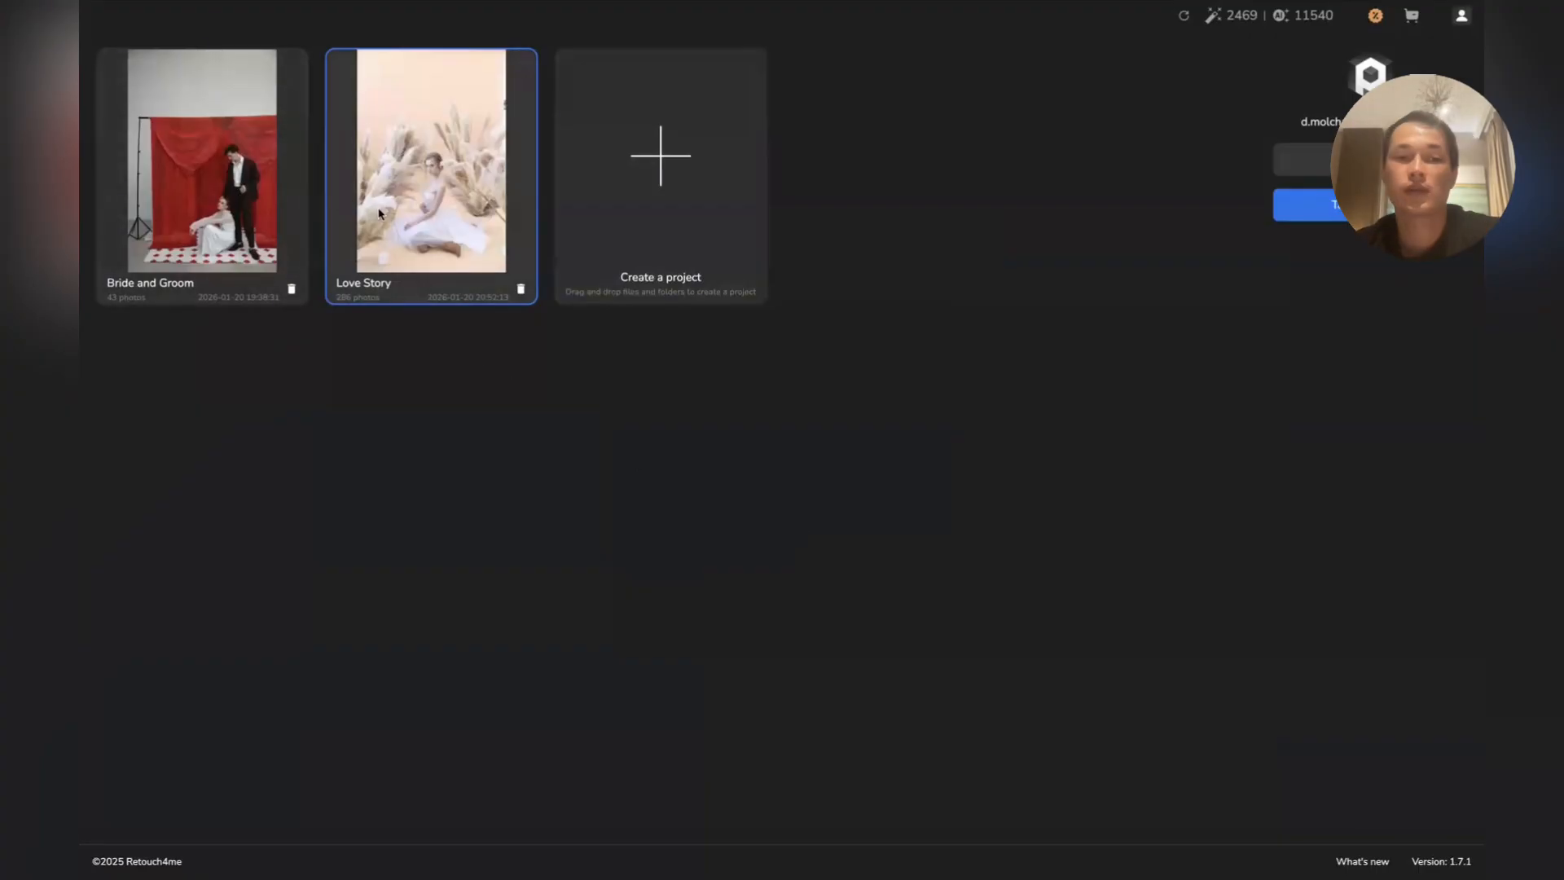
# Open the Love Story project and look through its photo thumbnails
pyautogui.doubleClick(451, 194)
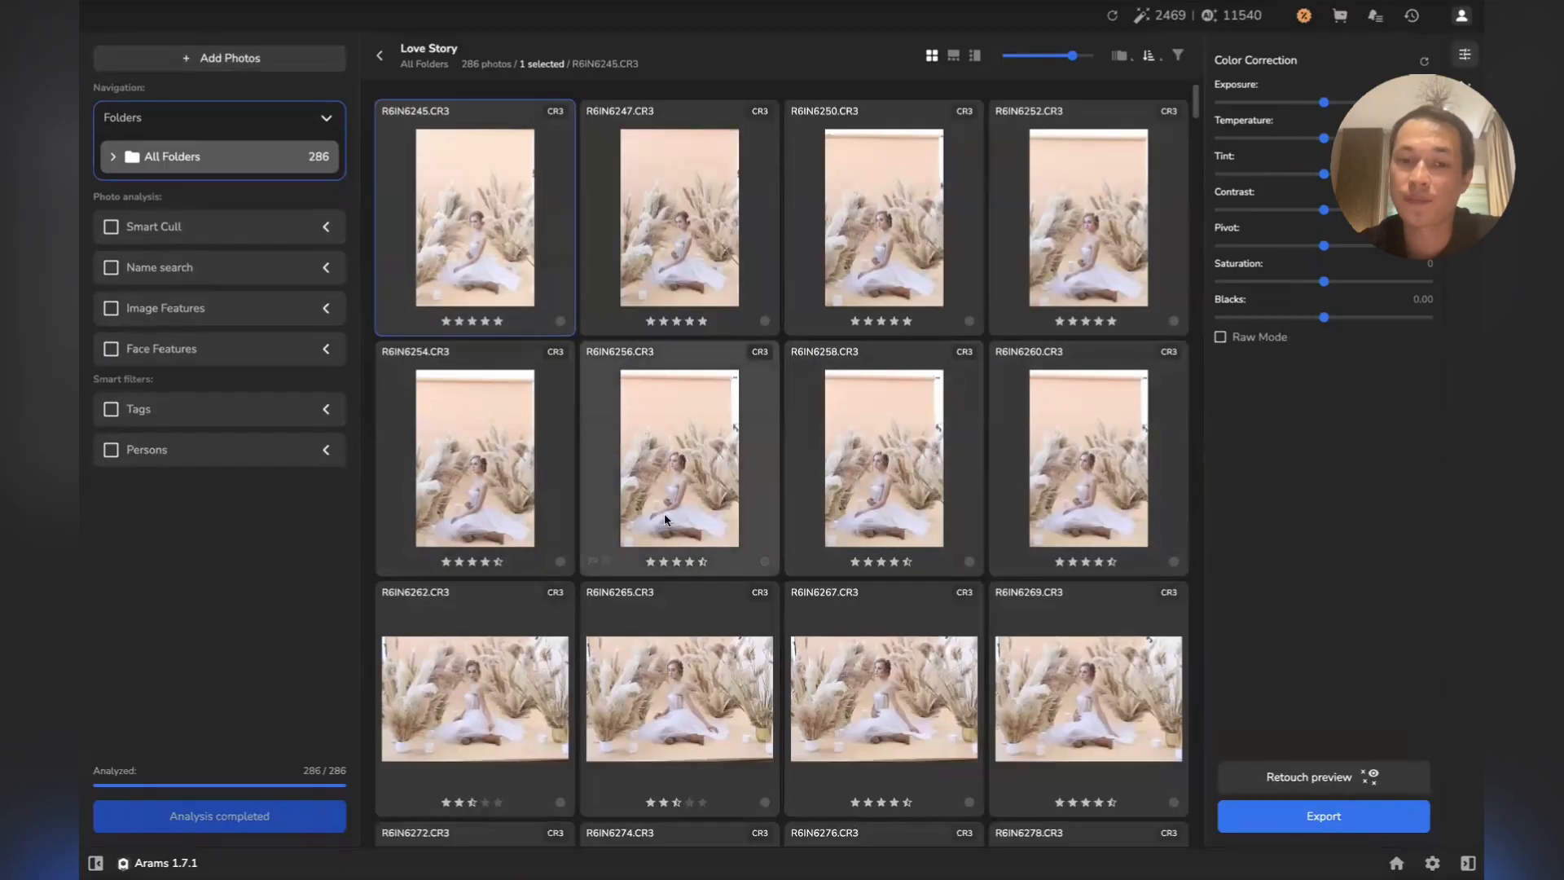
pyautogui.scroll(-10, 725, 554)
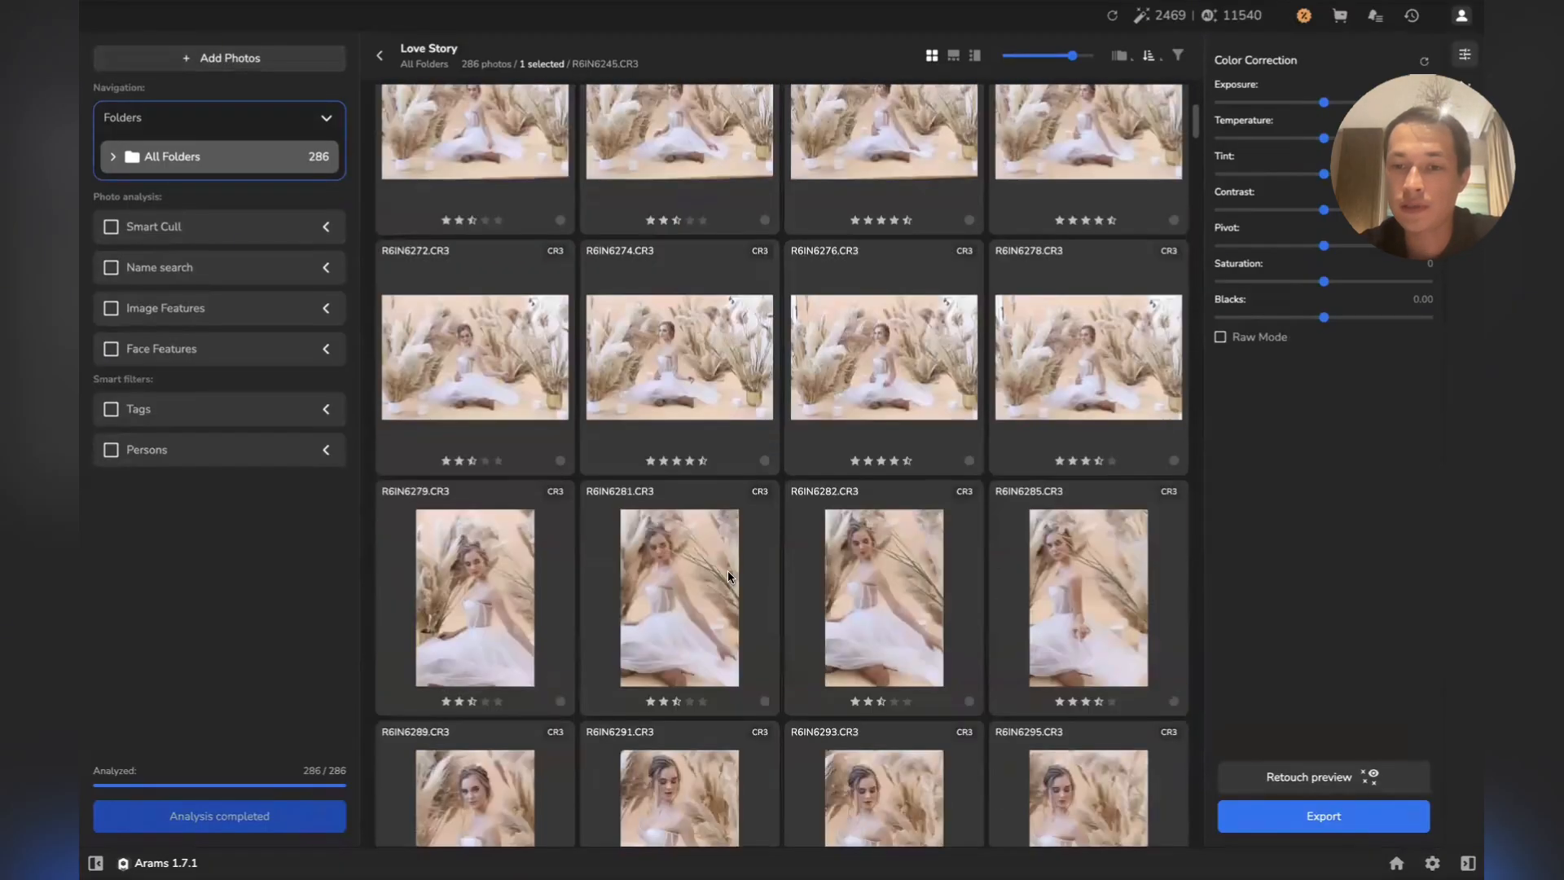
pyautogui.scroll(-10, 728, 575)
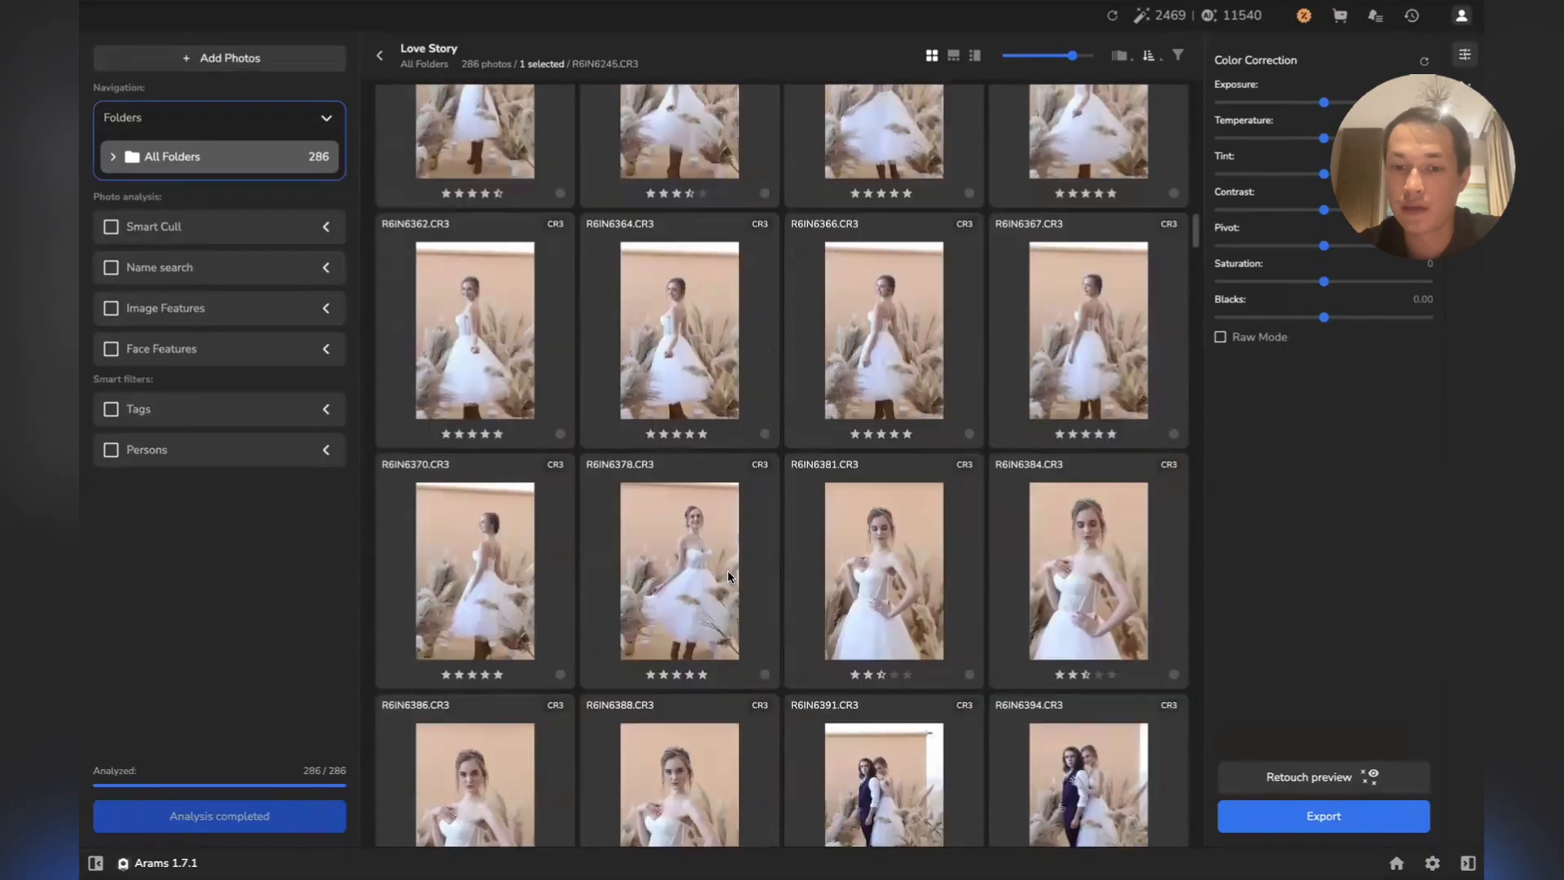
pyautogui.scroll(-10, 728, 575)
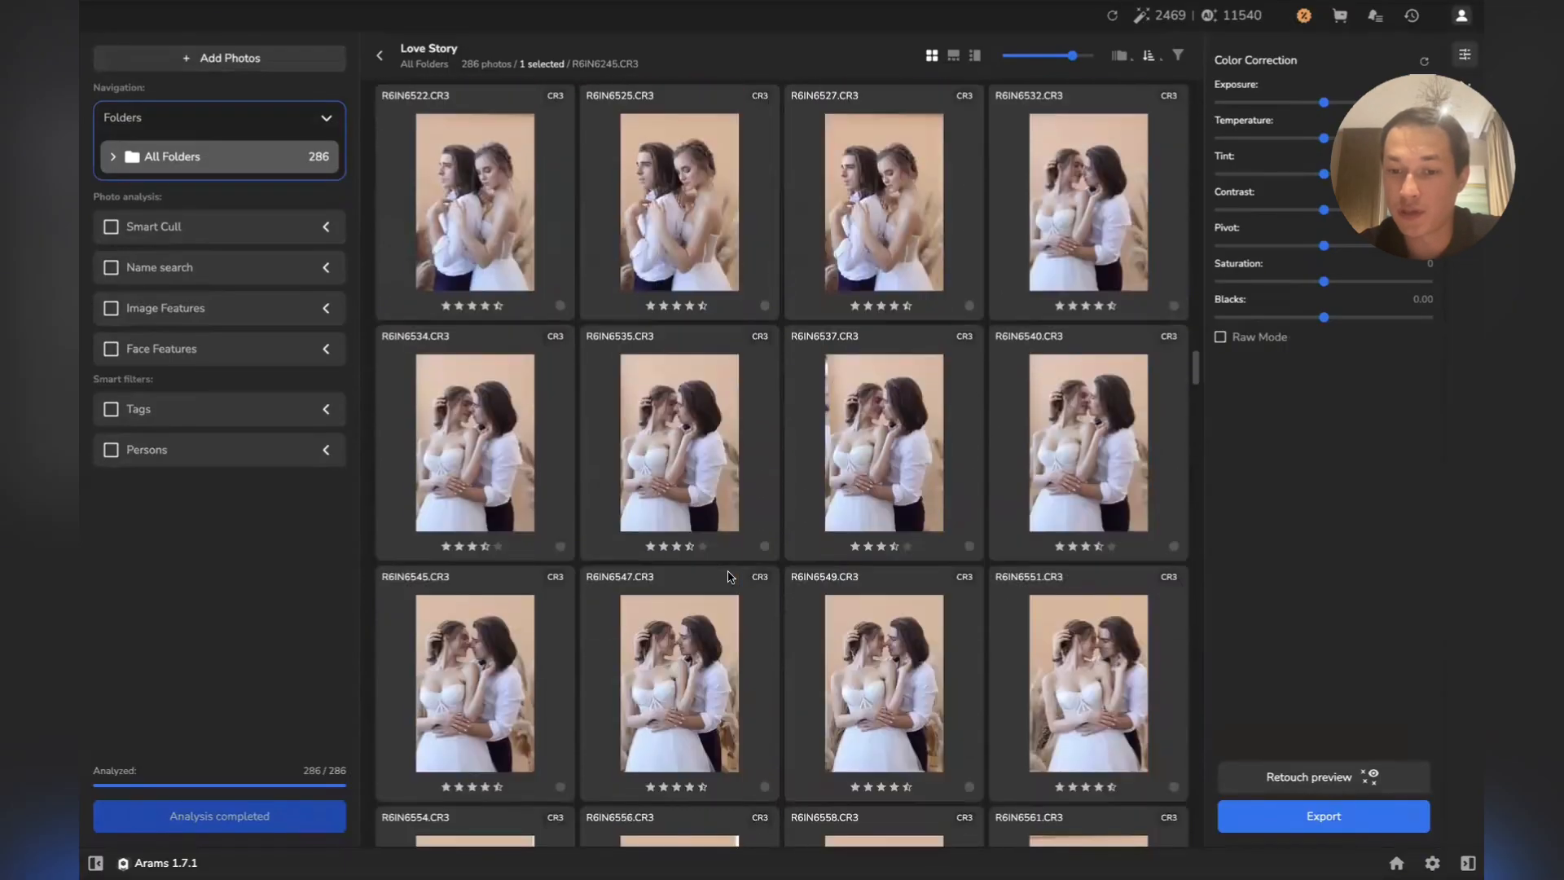
pyautogui.scroll(-10, 728, 576)
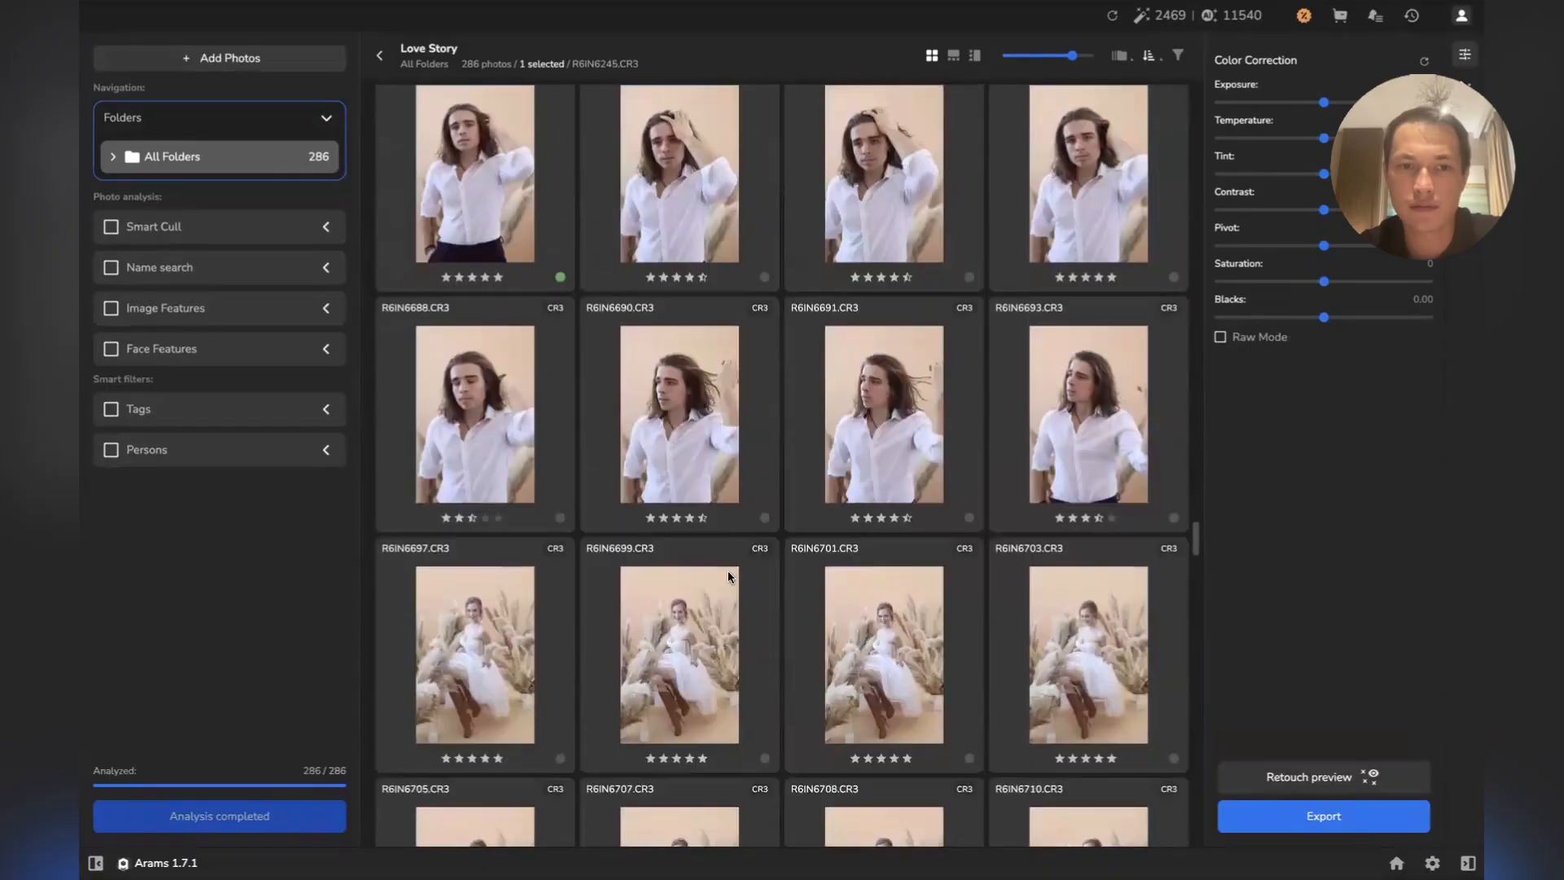
pyautogui.scroll(-10, 728, 576)
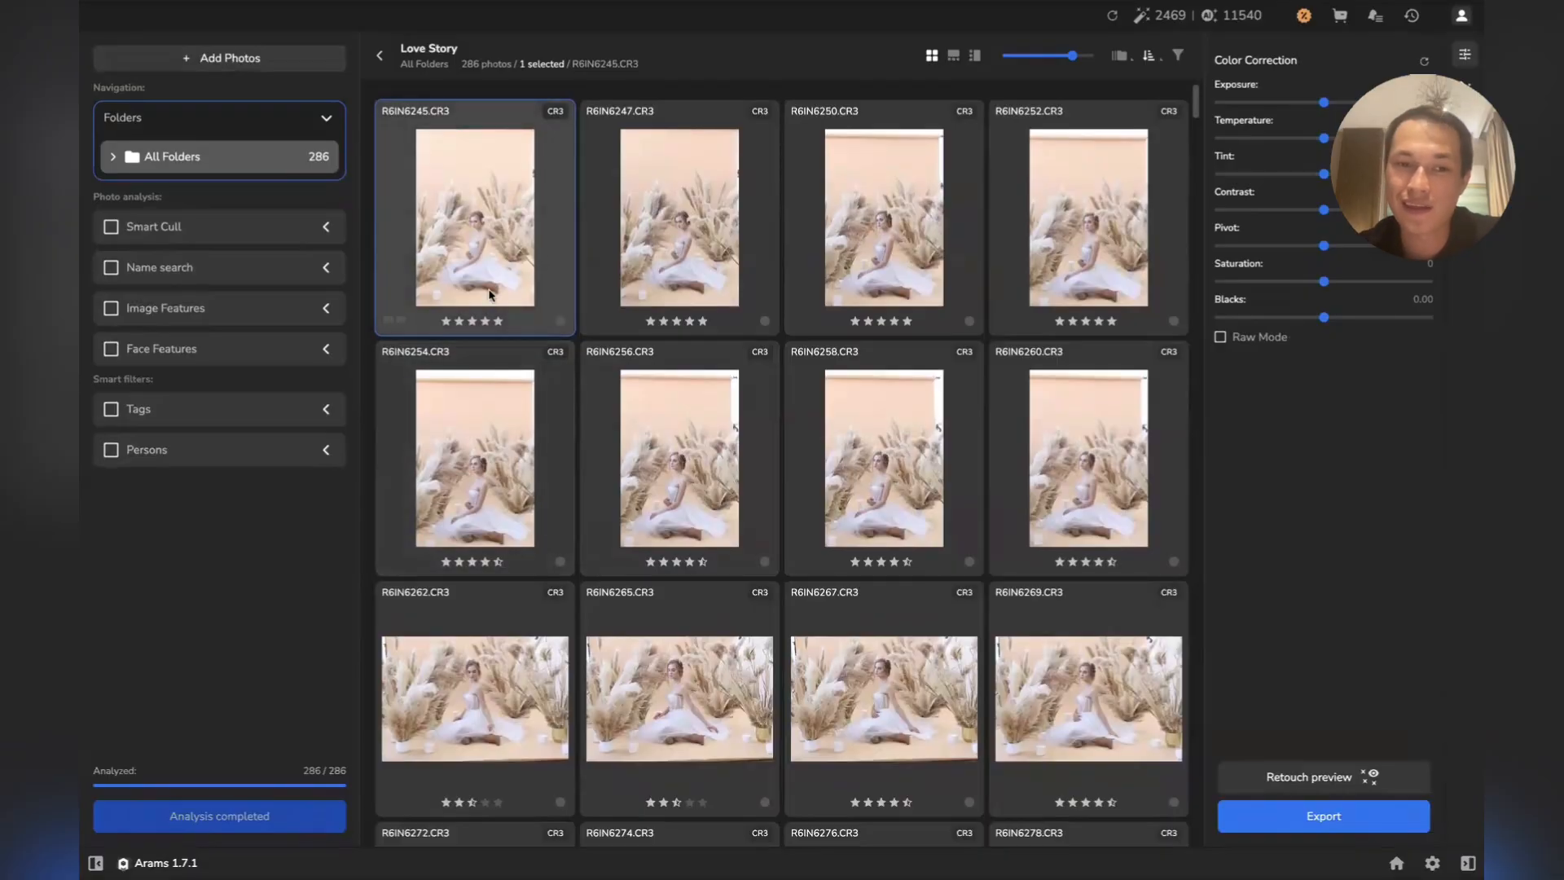
pyautogui.scroll(-1, 489, 295)
pyautogui.scroll(1, 490, 296)
pyautogui.scroll(-2, 547, 495)
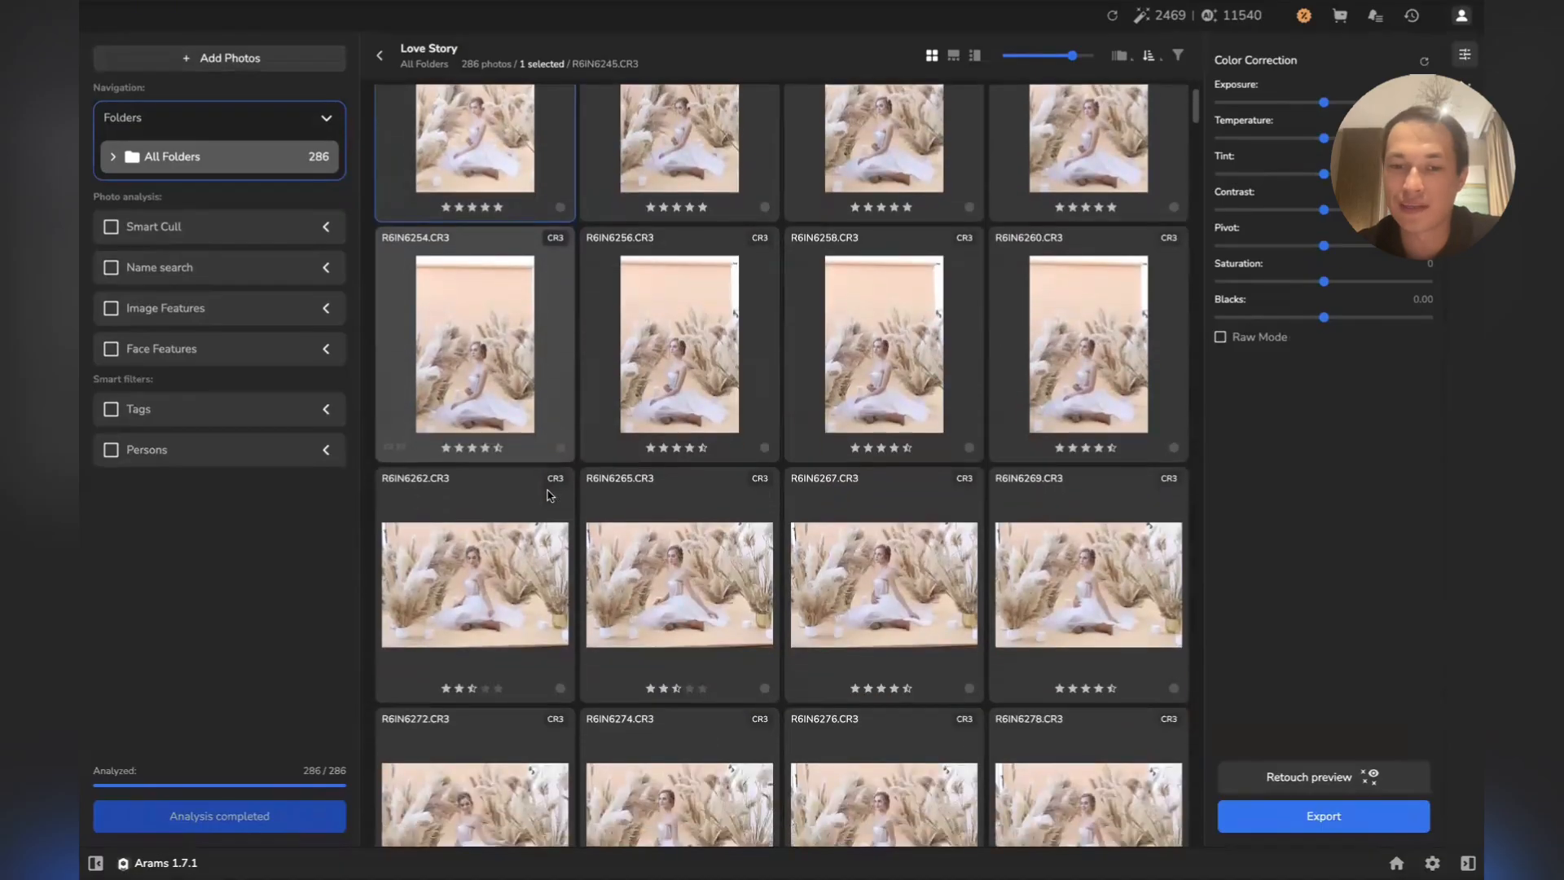
pyautogui.scroll(2, 547, 494)
pyautogui.scroll(-1, 537, 580)
pyautogui.scroll(1, 537, 580)
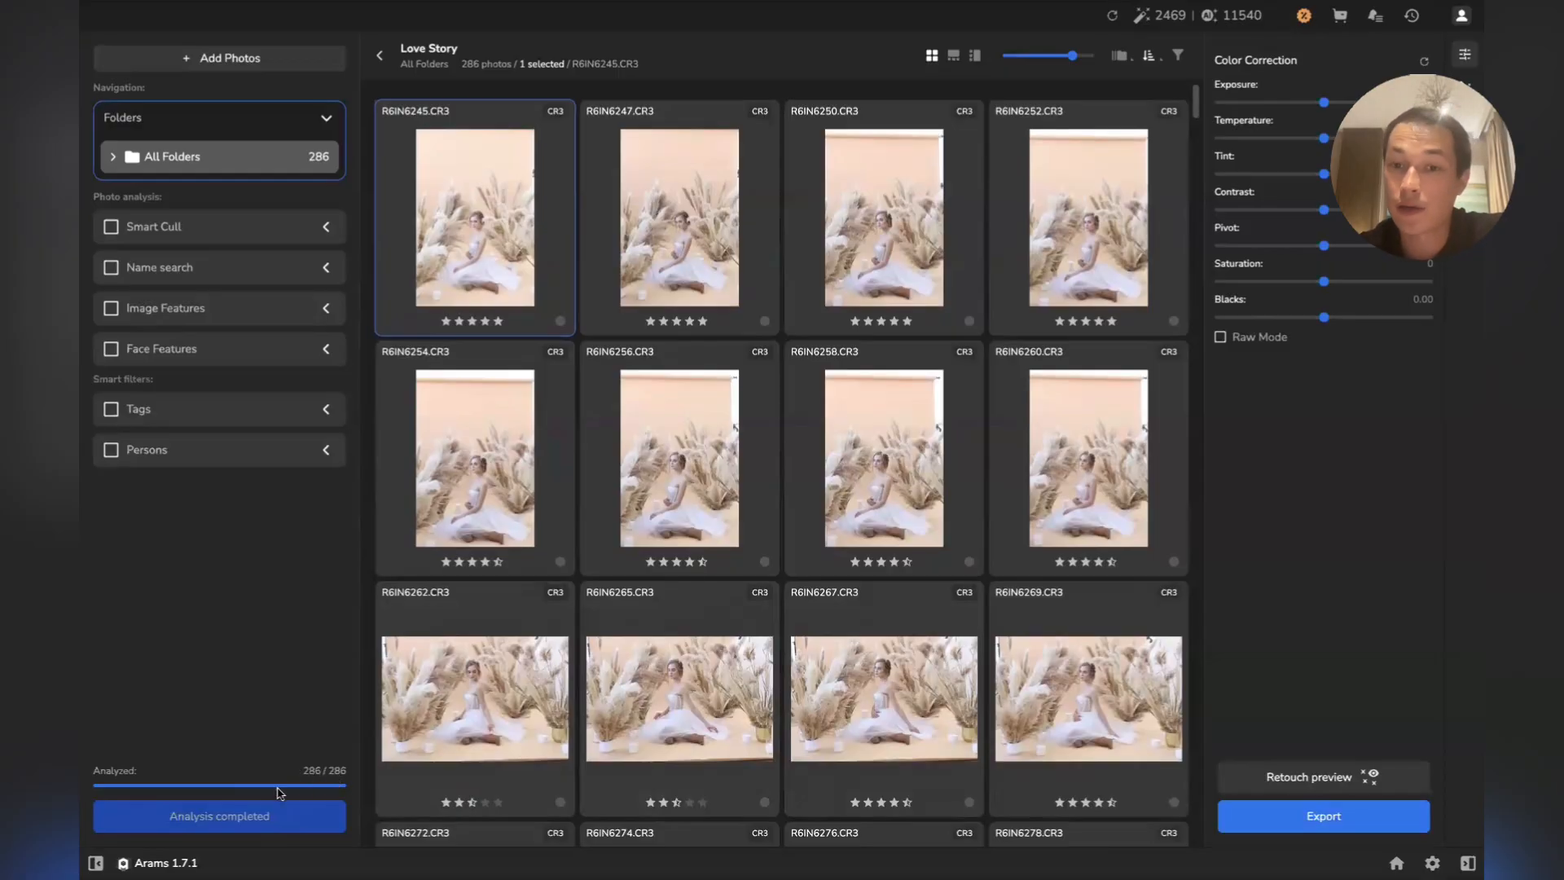
# Run the analysis on the first eight photos of the project, R6IN6245.CR3 through R6IN6260.CR3
pyautogui.keyDown('shift'); pyautogui.click(1021, 506); pyautogui.keyUp('shift')
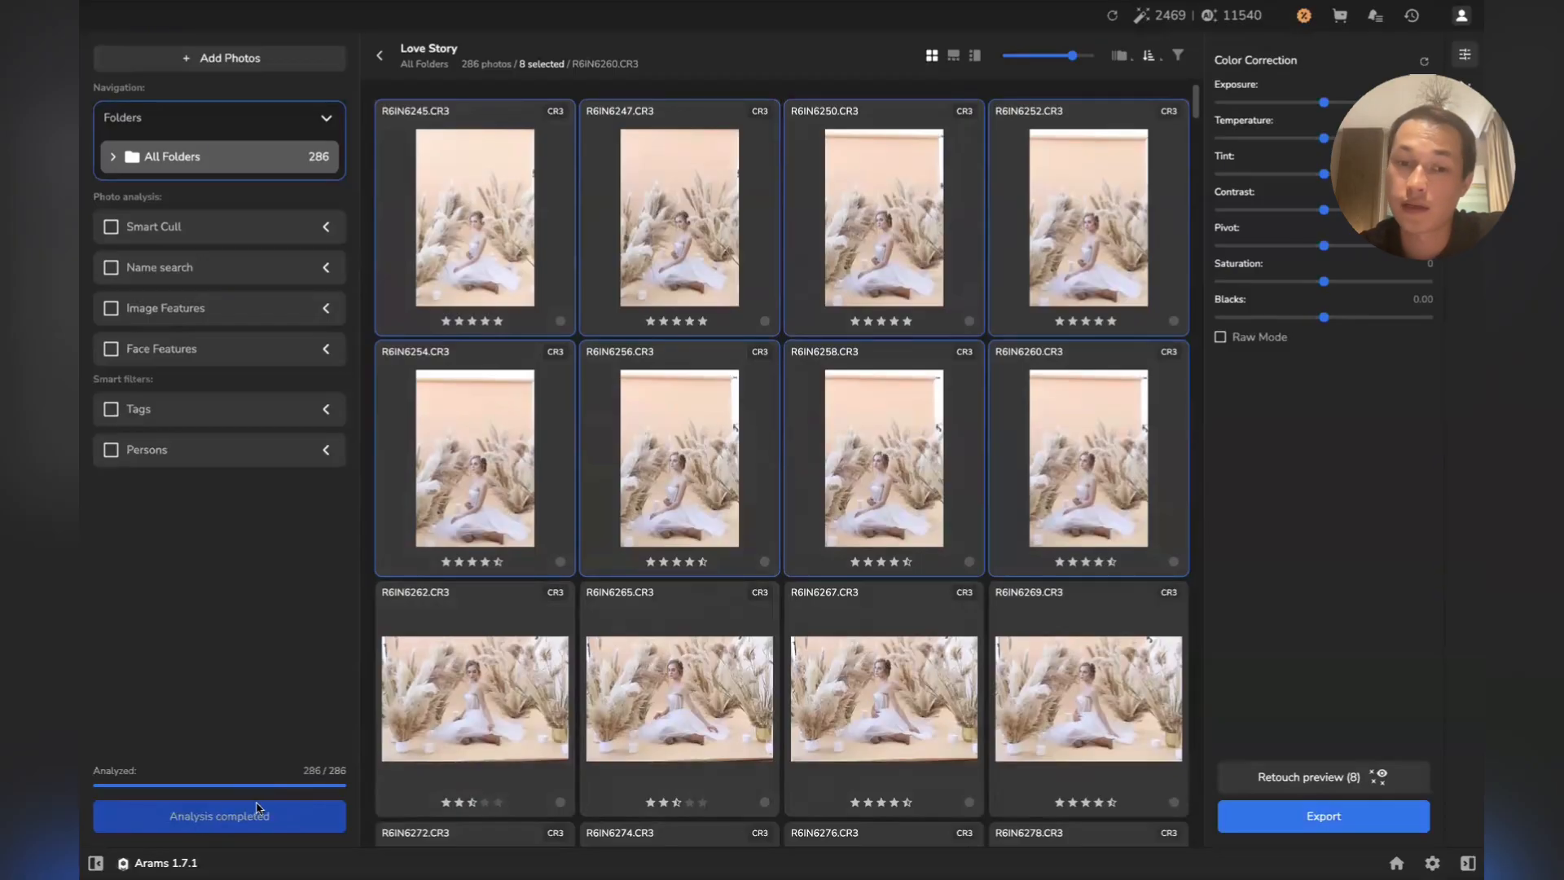
pyautogui.rightClick(469, 431)
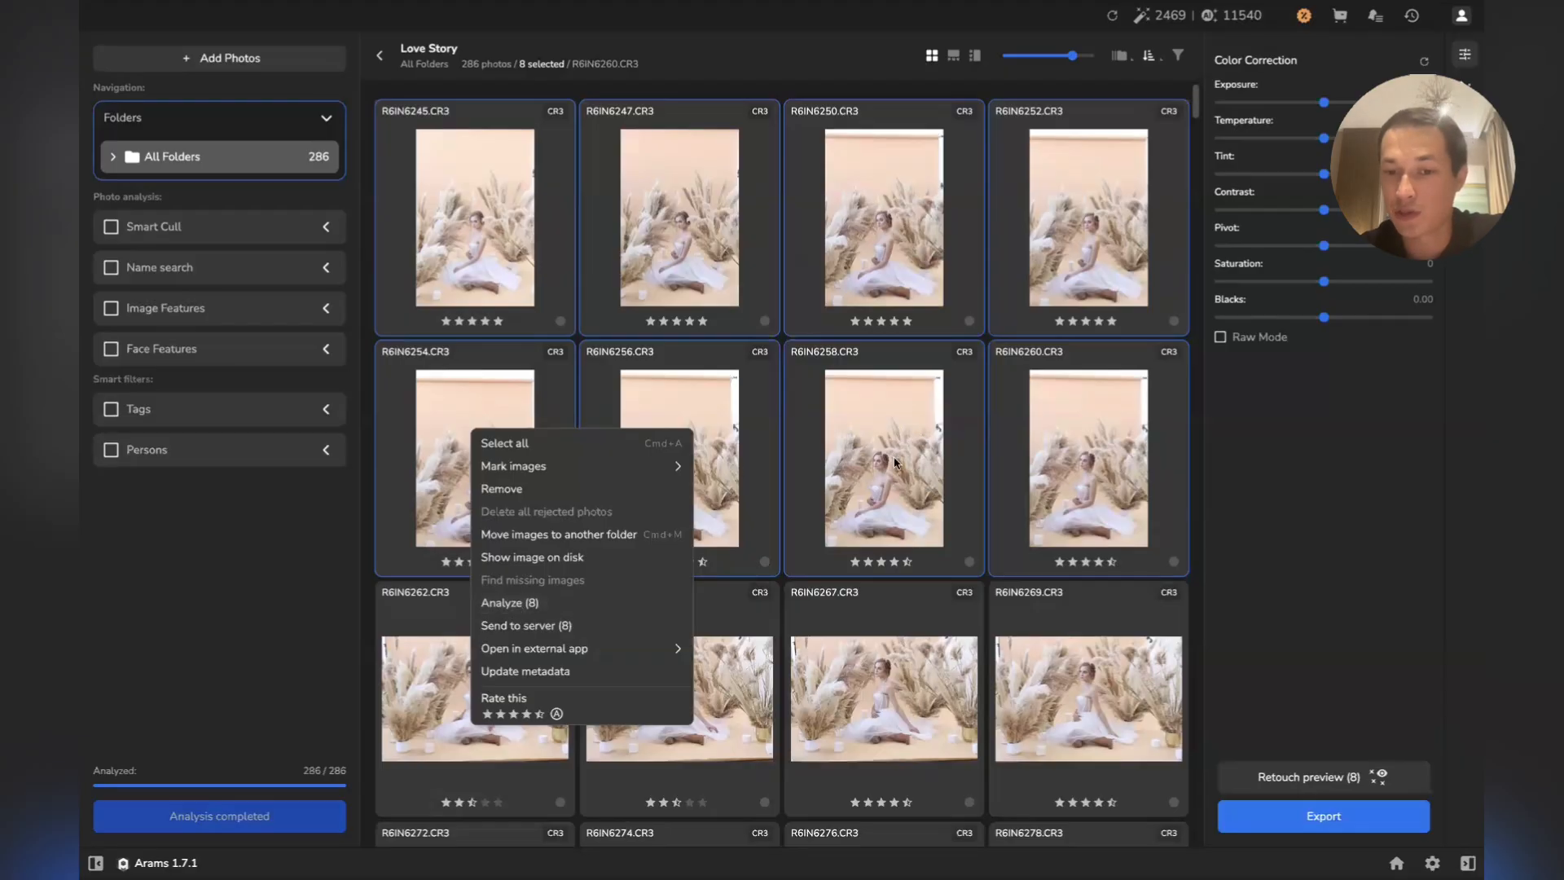
pyautogui.click(545, 603)
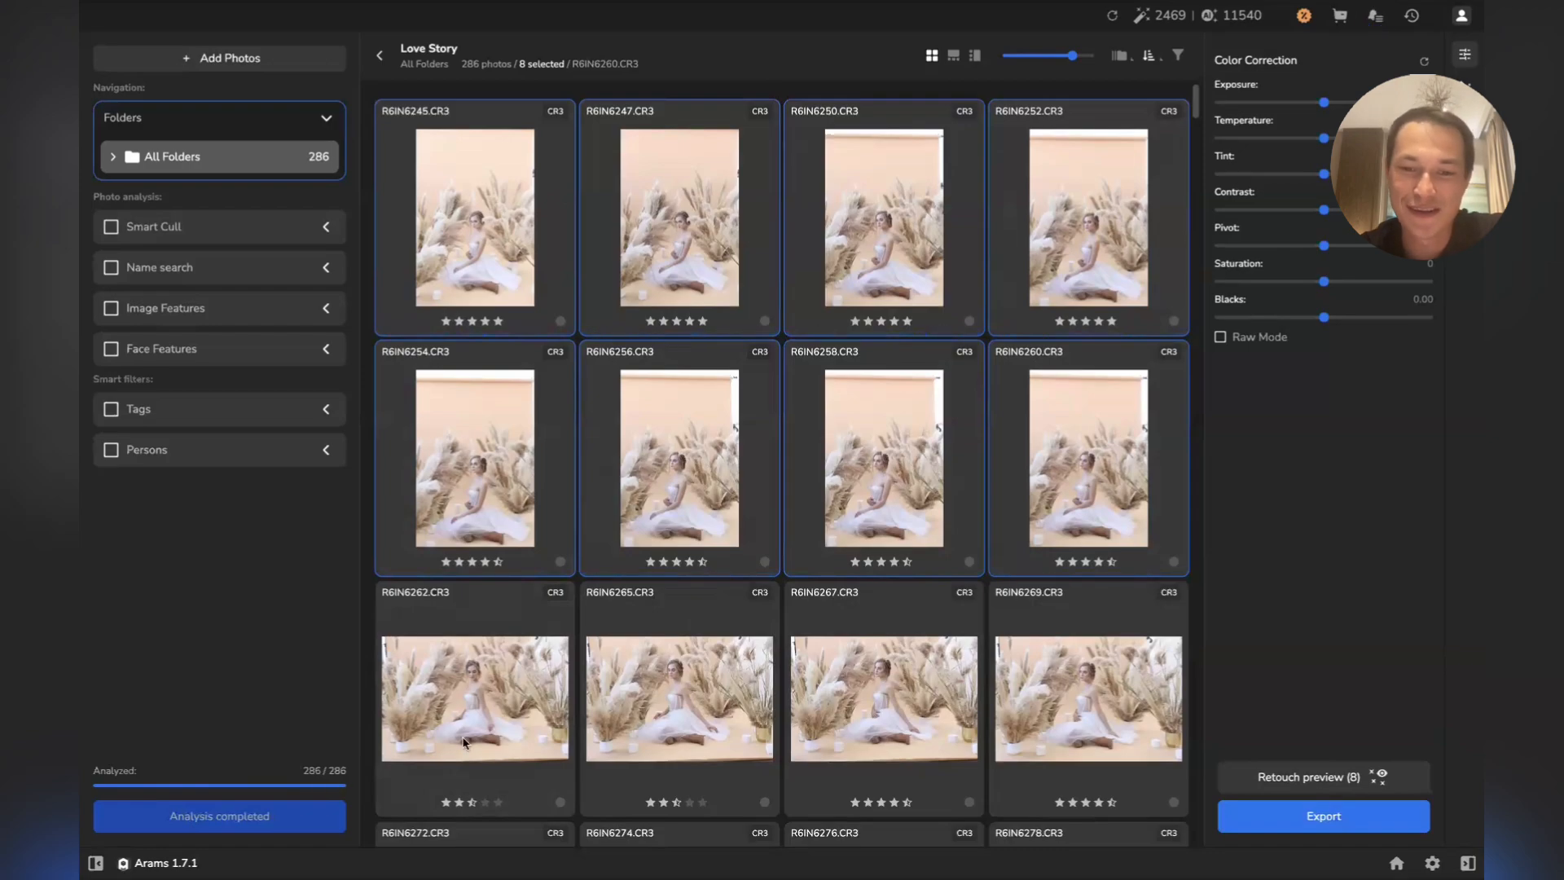
# Enable the Smart Cull filter and reduce its selection to 49 photos
pyautogui.moveTo(797, 568)
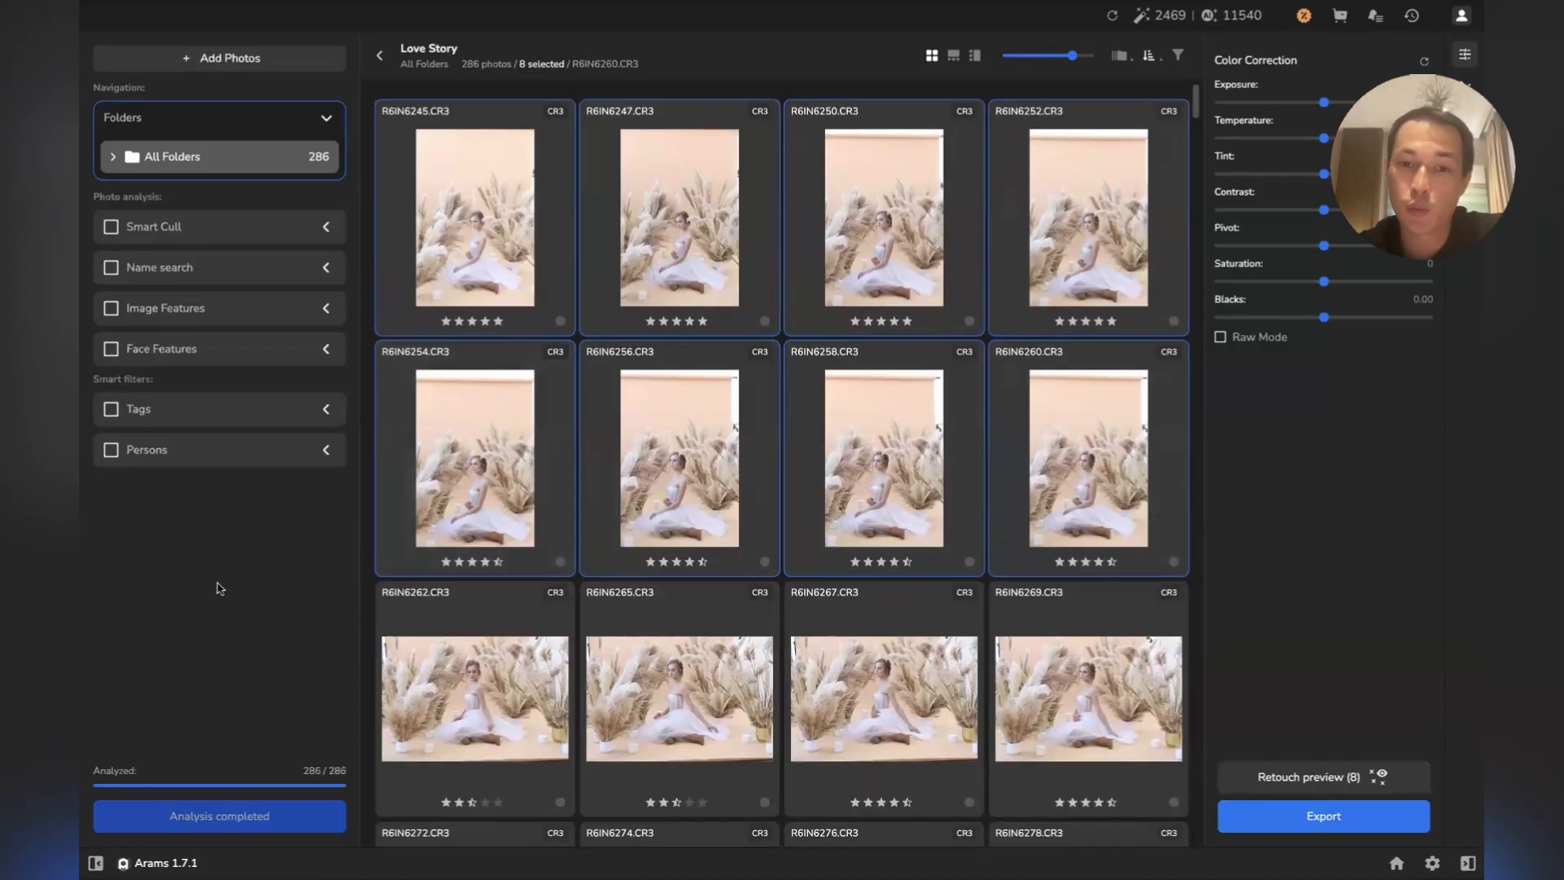
pyautogui.click(195, 235)
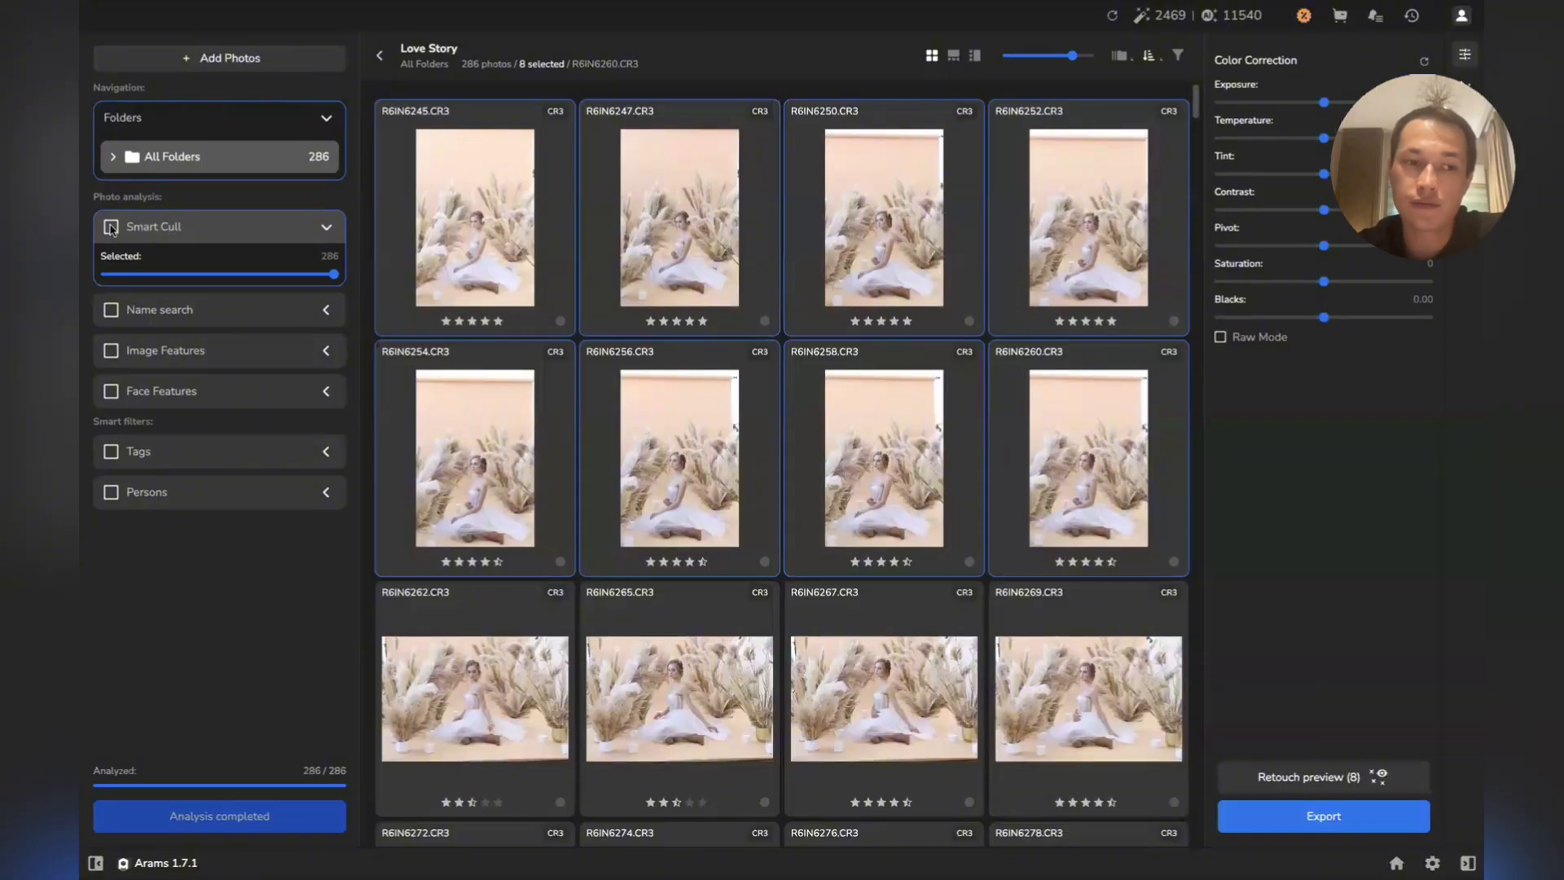
pyautogui.click(180, 241)
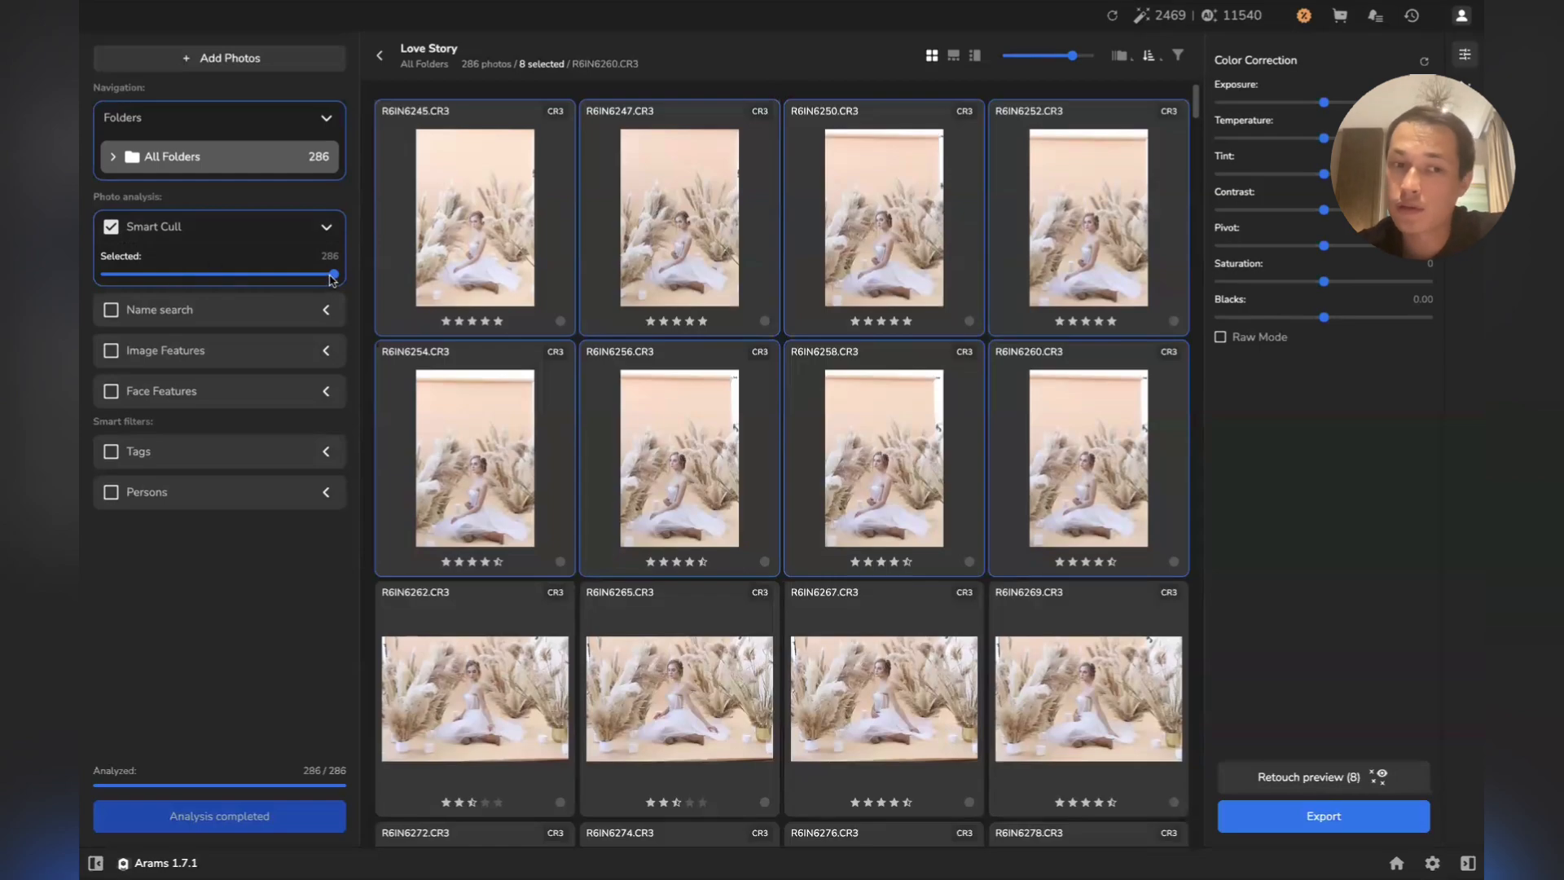
pyautogui.moveTo(333, 275); pyautogui.dragTo(142, 278)
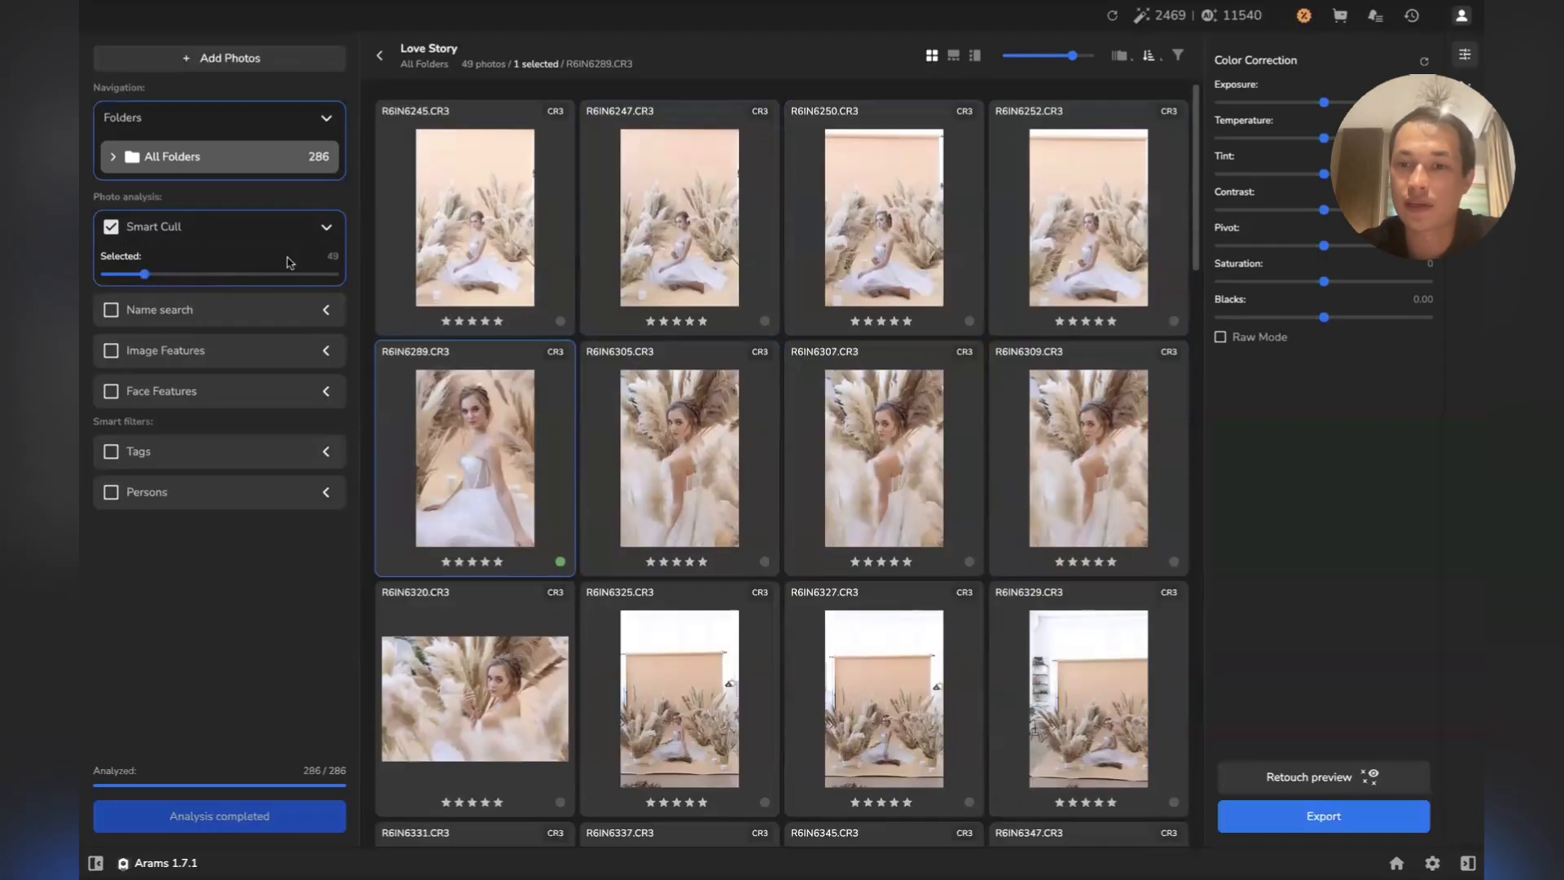
# Examine the photos that Smart Cull has kept, from the start of the set to near its end
pyautogui.scroll(-5, 664, 402)
pyautogui.scroll(-14, 663, 402)
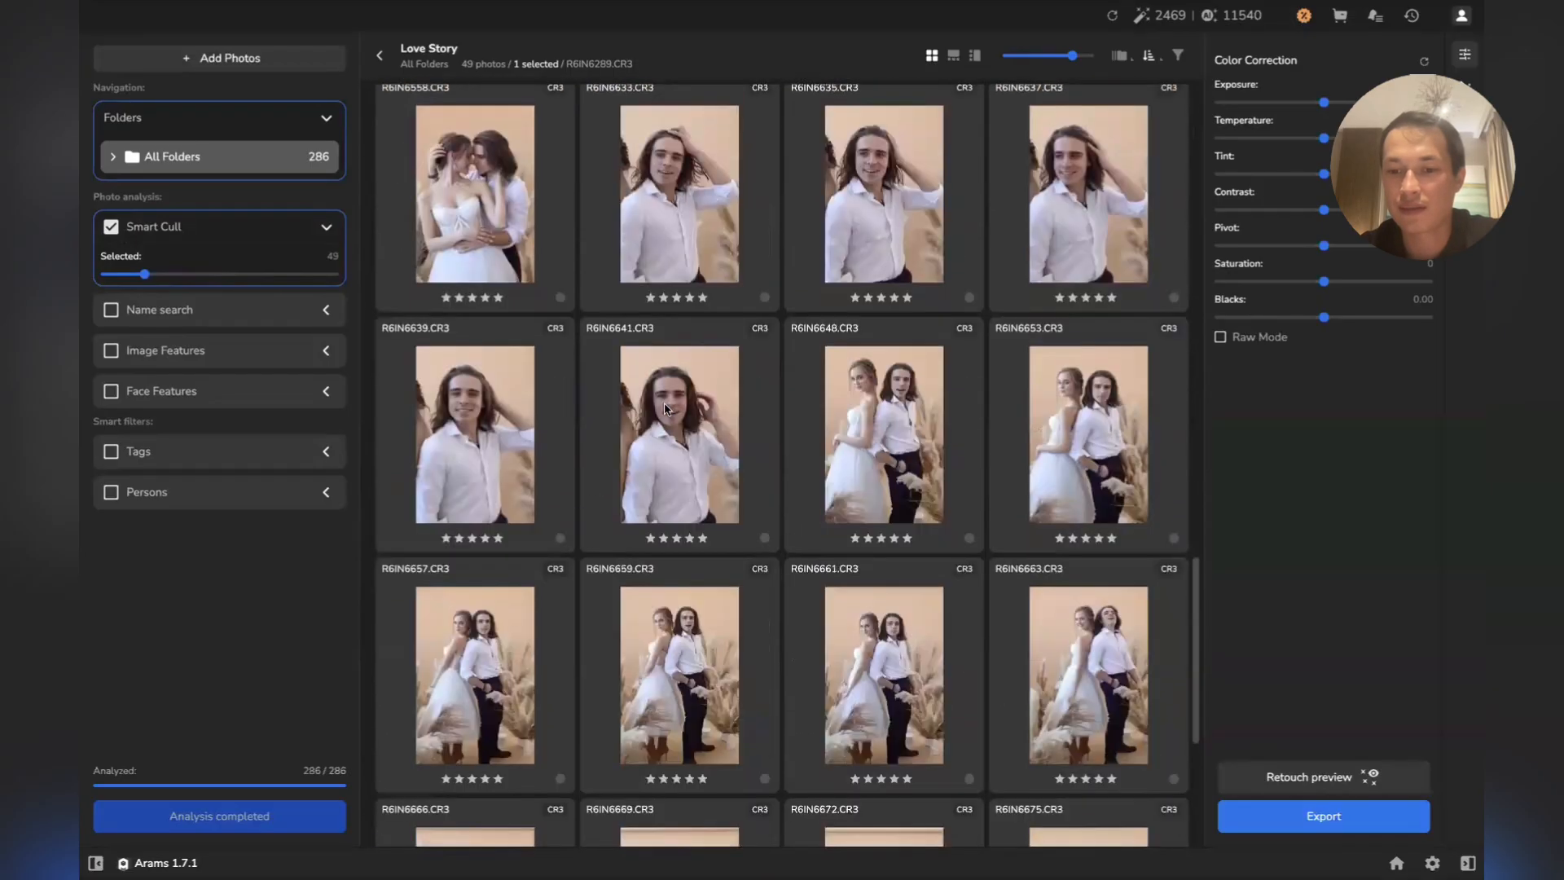
pyautogui.scroll(11, 663, 403)
pyautogui.scroll(8, 663, 403)
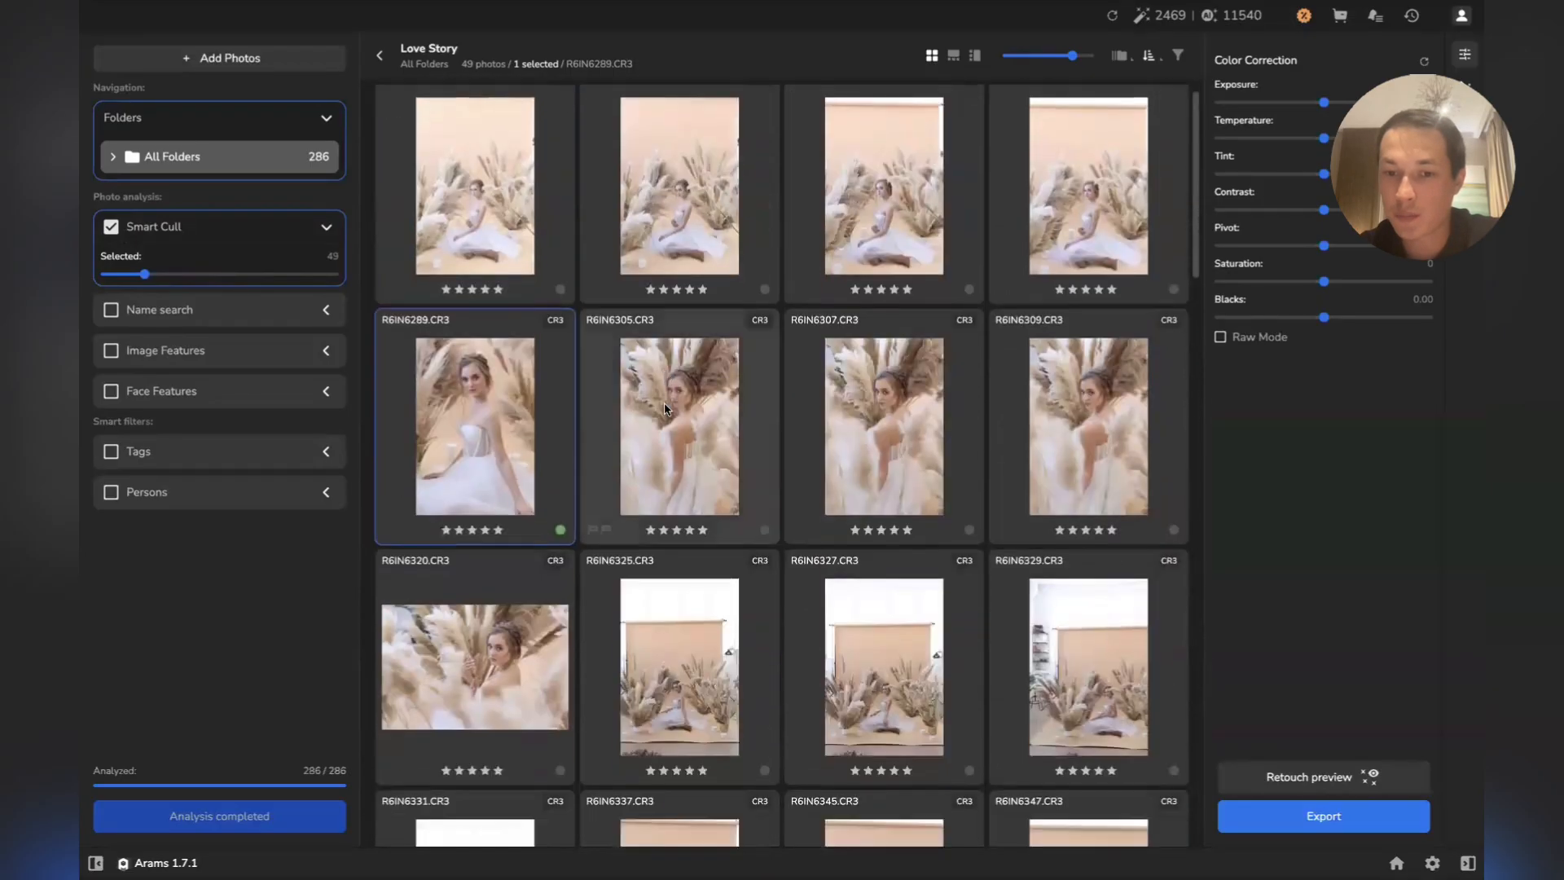
pyautogui.scroll(-12, 663, 403)
pyautogui.scroll(10, 449, 219)
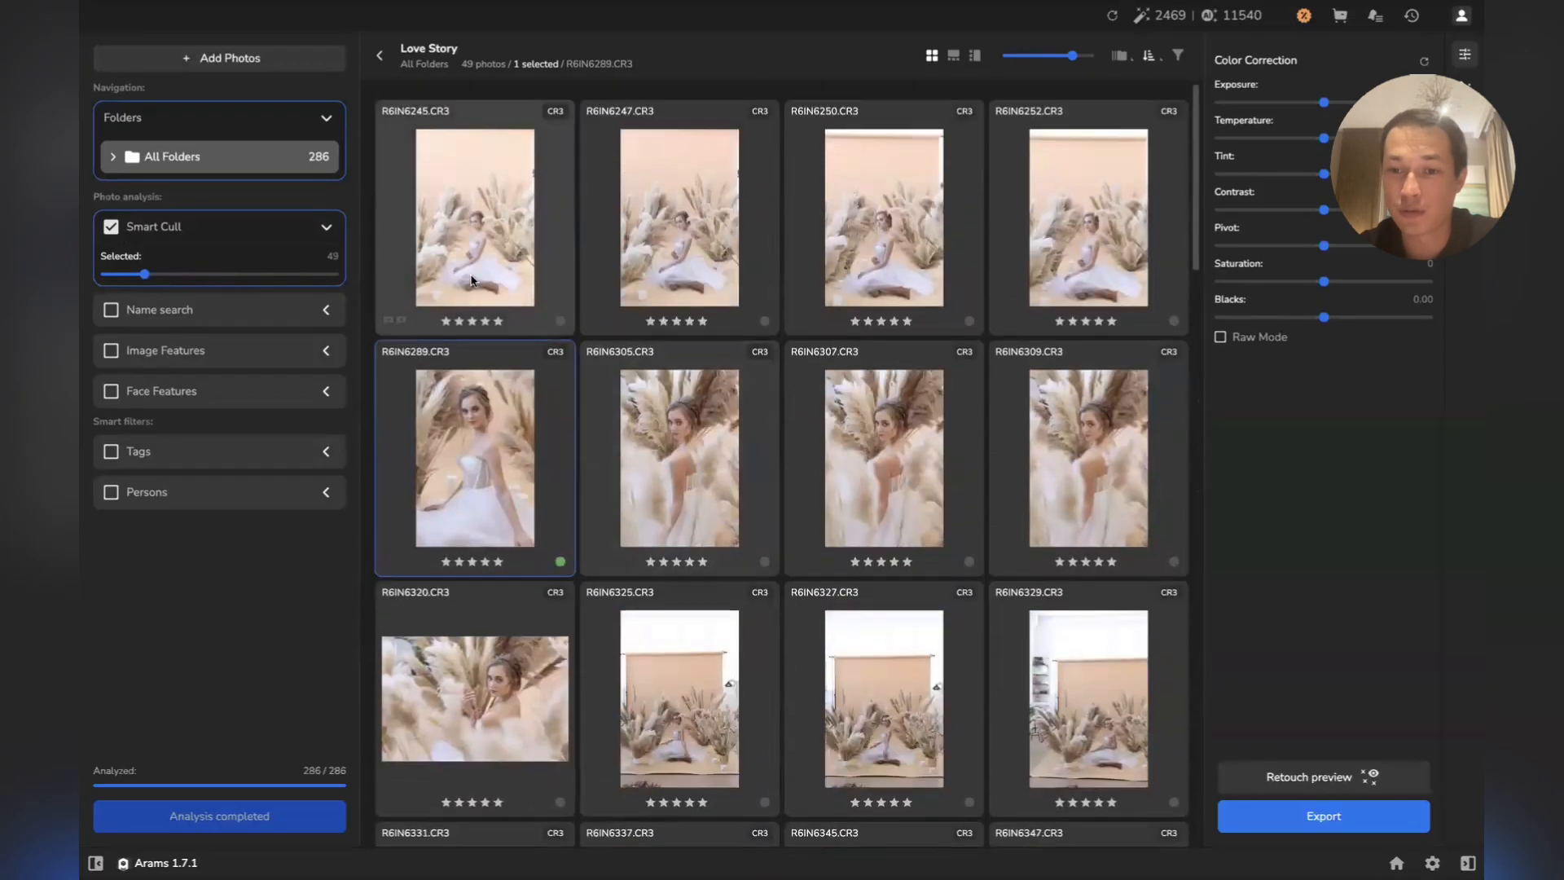
pyautogui.scroll(-3, 478, 540)
pyautogui.scroll(-2, 477, 540)
pyautogui.scroll(9, 475, 595)
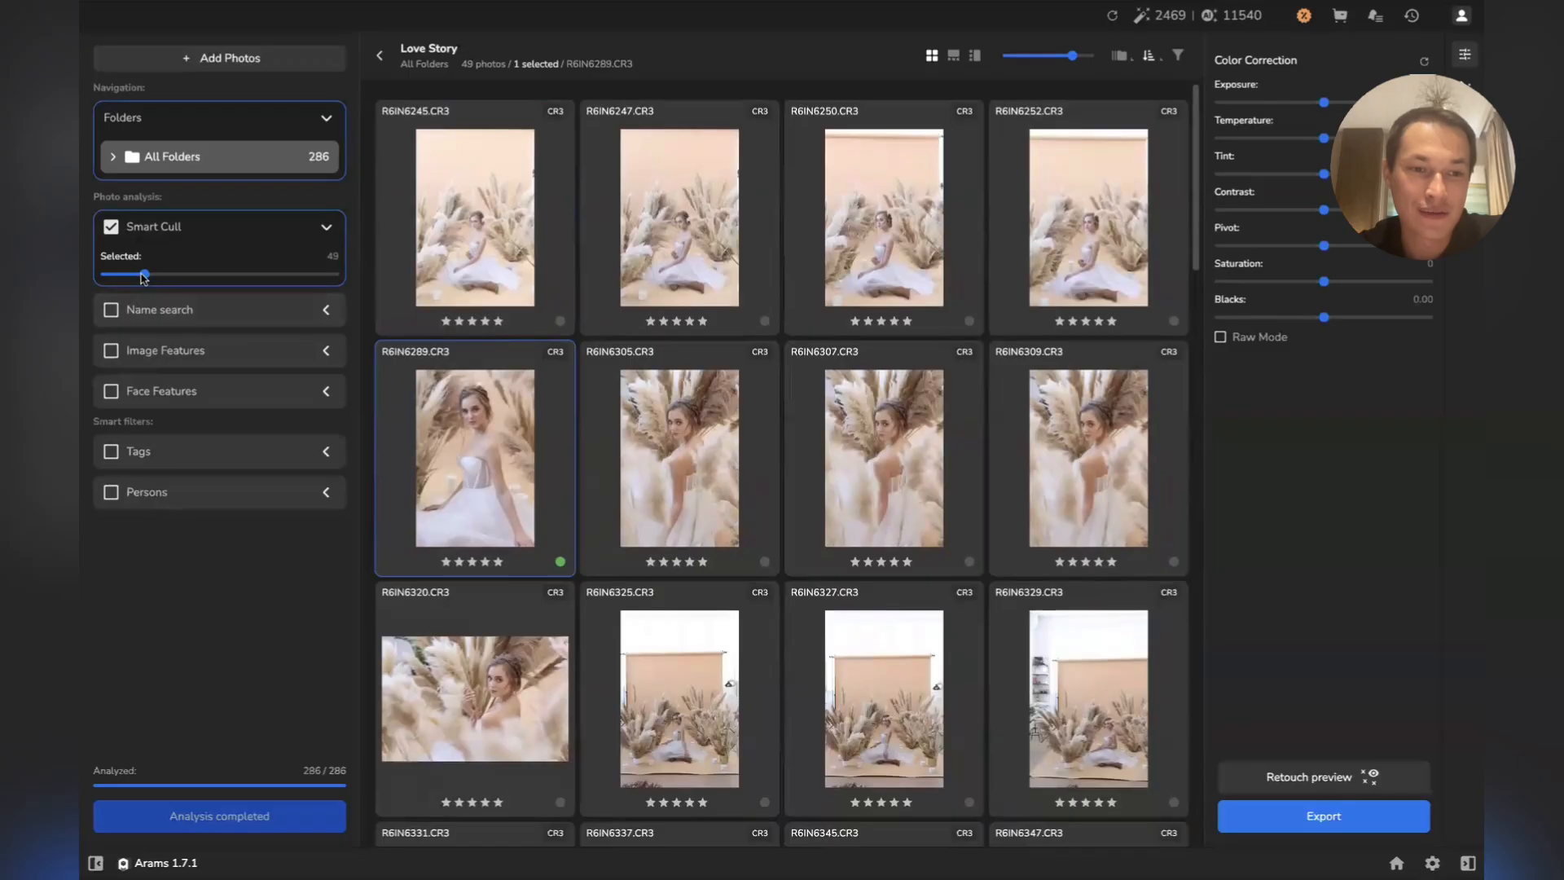
# Raise the Smart Cull selection to 180 photos and compare the grid with the filter off and on
pyautogui.moveTo(143, 277); pyautogui.dragTo(252, 282)
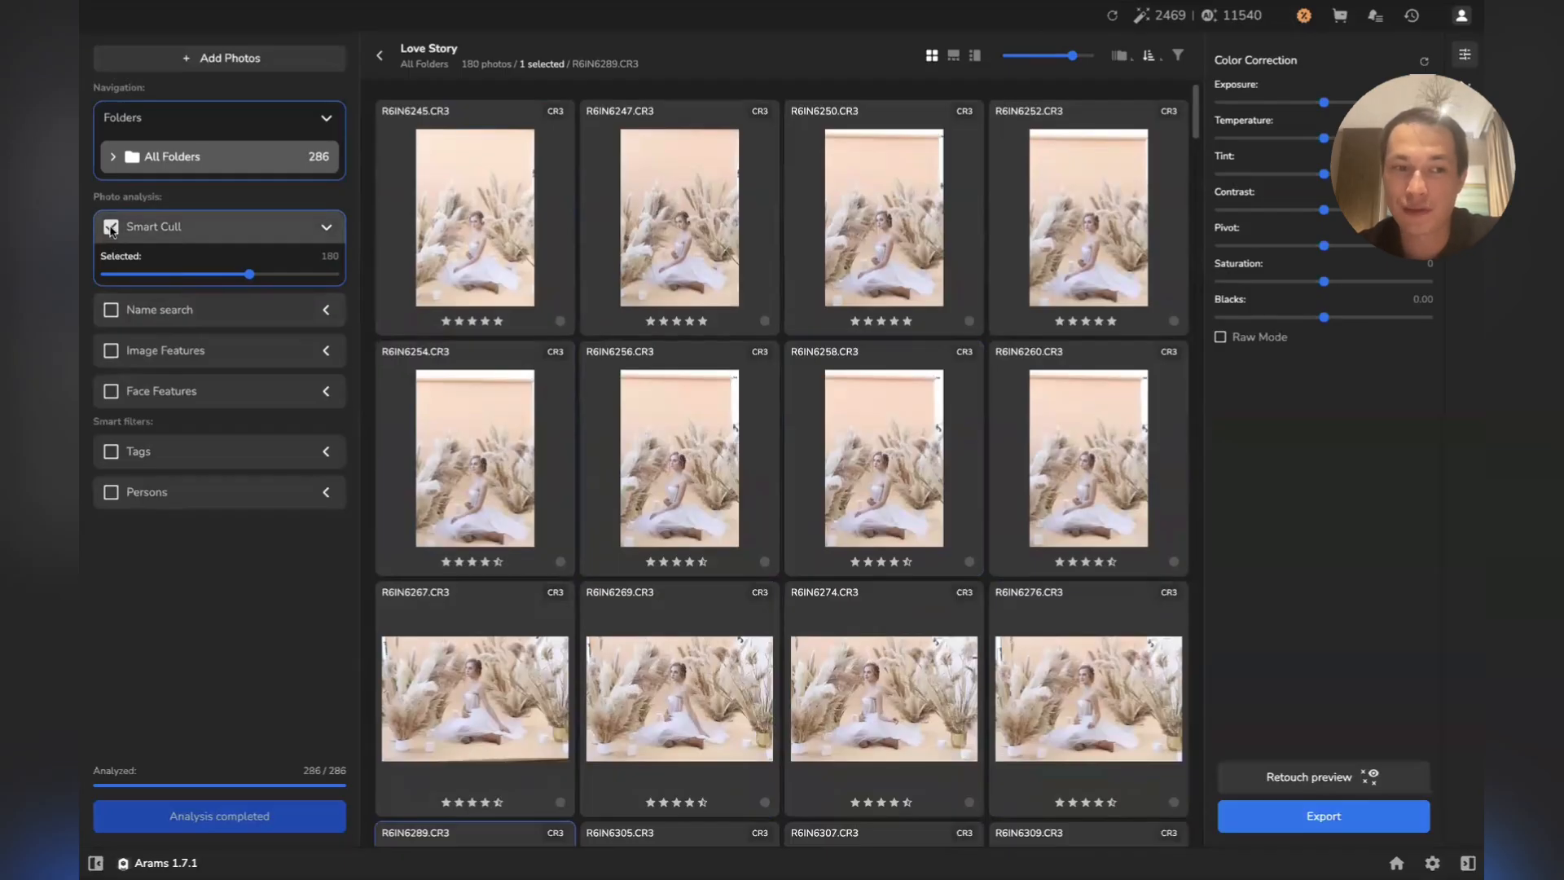
pyautogui.click(111, 228)
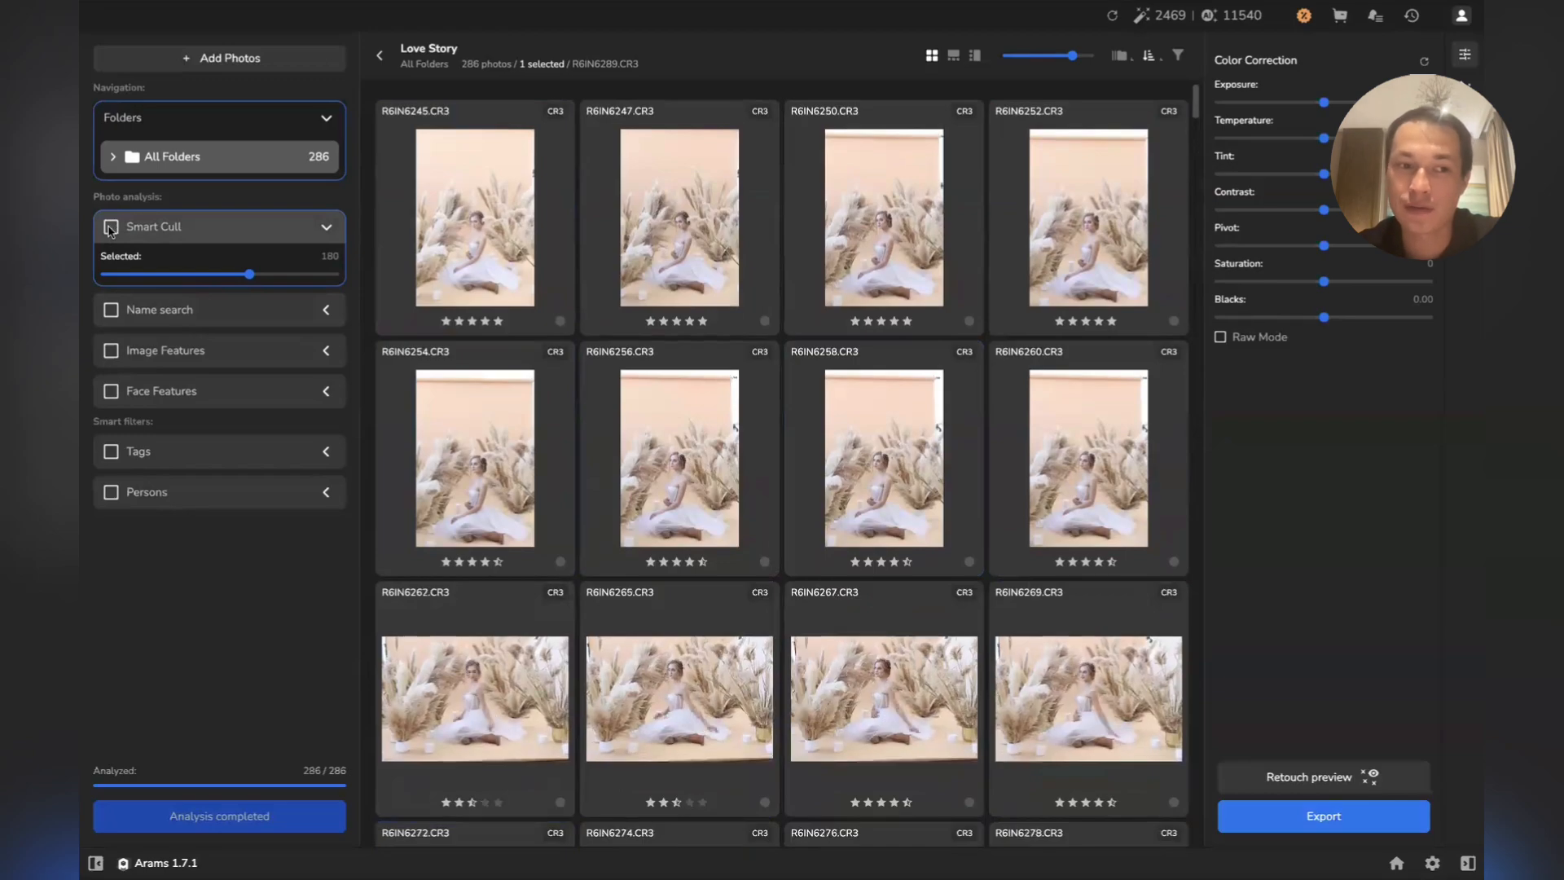
pyautogui.click(111, 227)
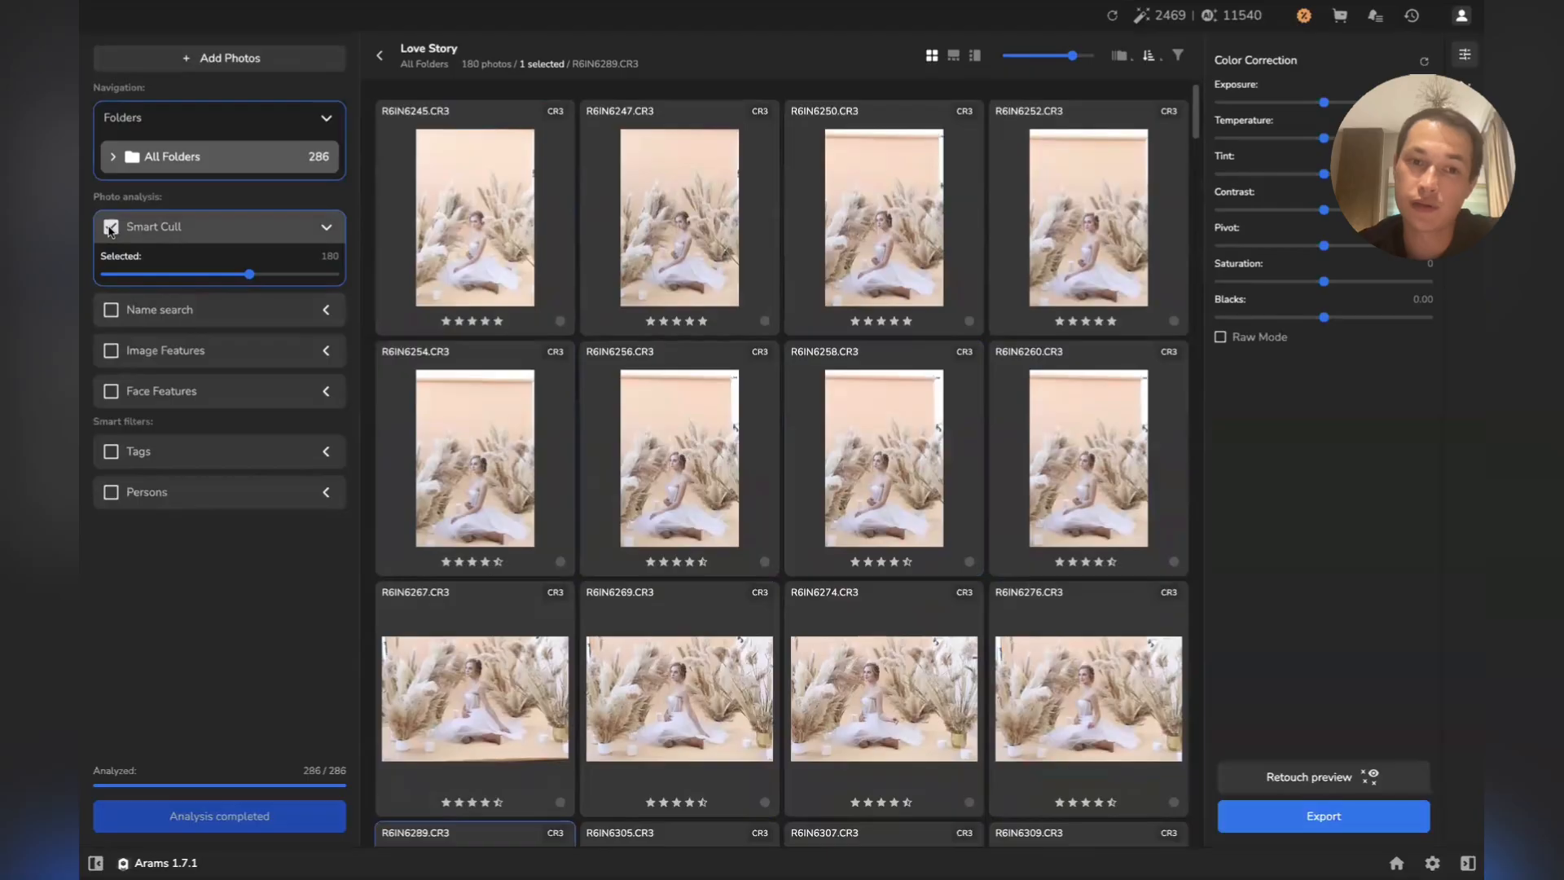
pyautogui.click(111, 227)
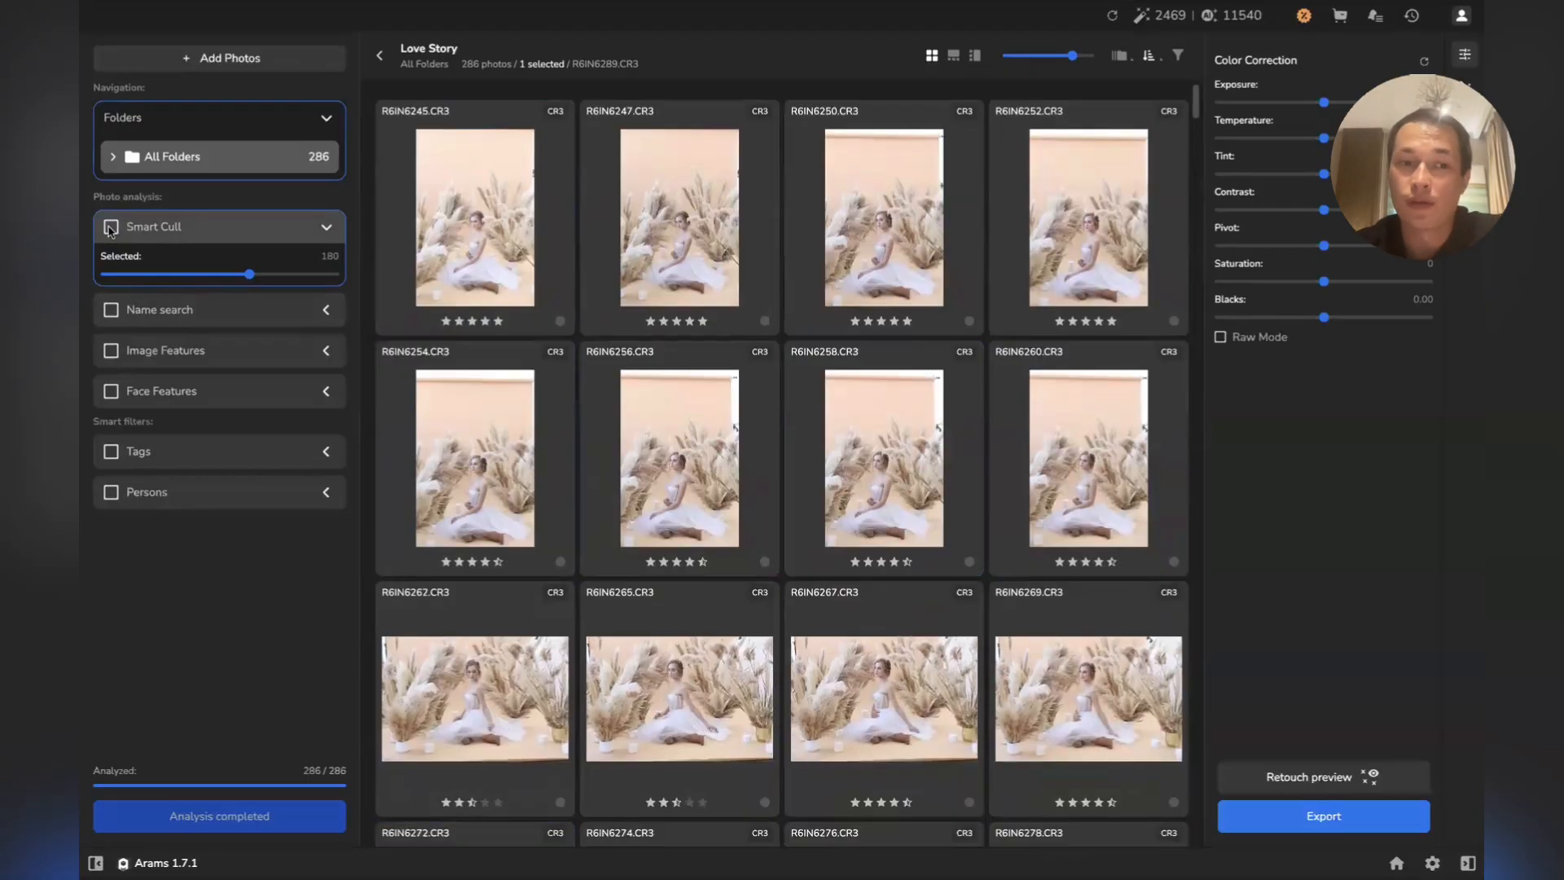
pyautogui.click(111, 227)
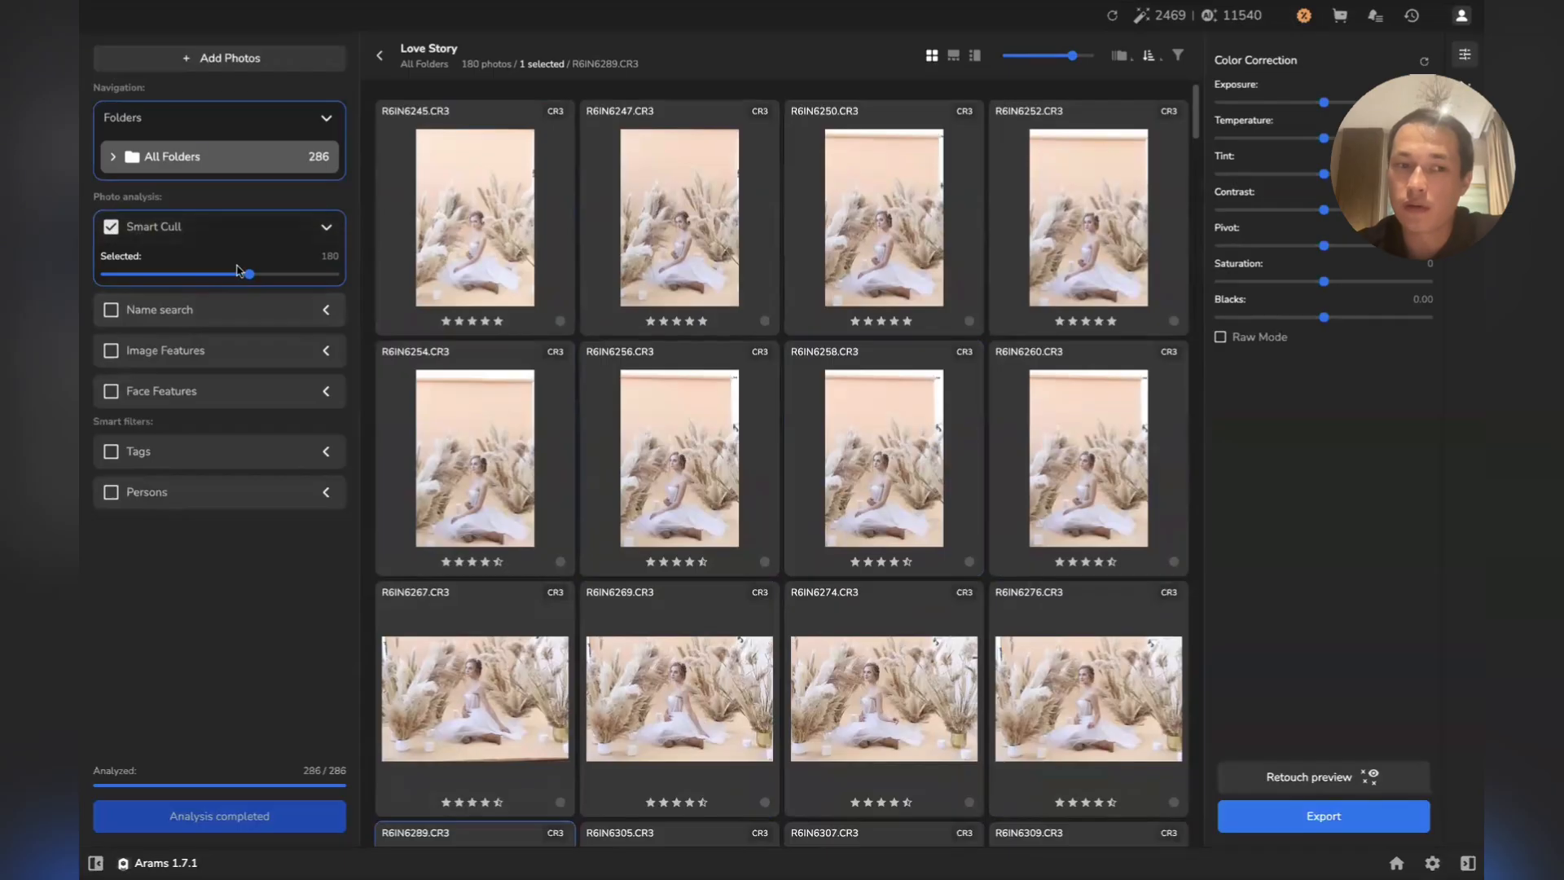
# Set the Smart Cull selection to 70 photos, and switch the filter off and collapse its settings
pyautogui.moveTo(246, 274); pyautogui.dragTo(161, 276)
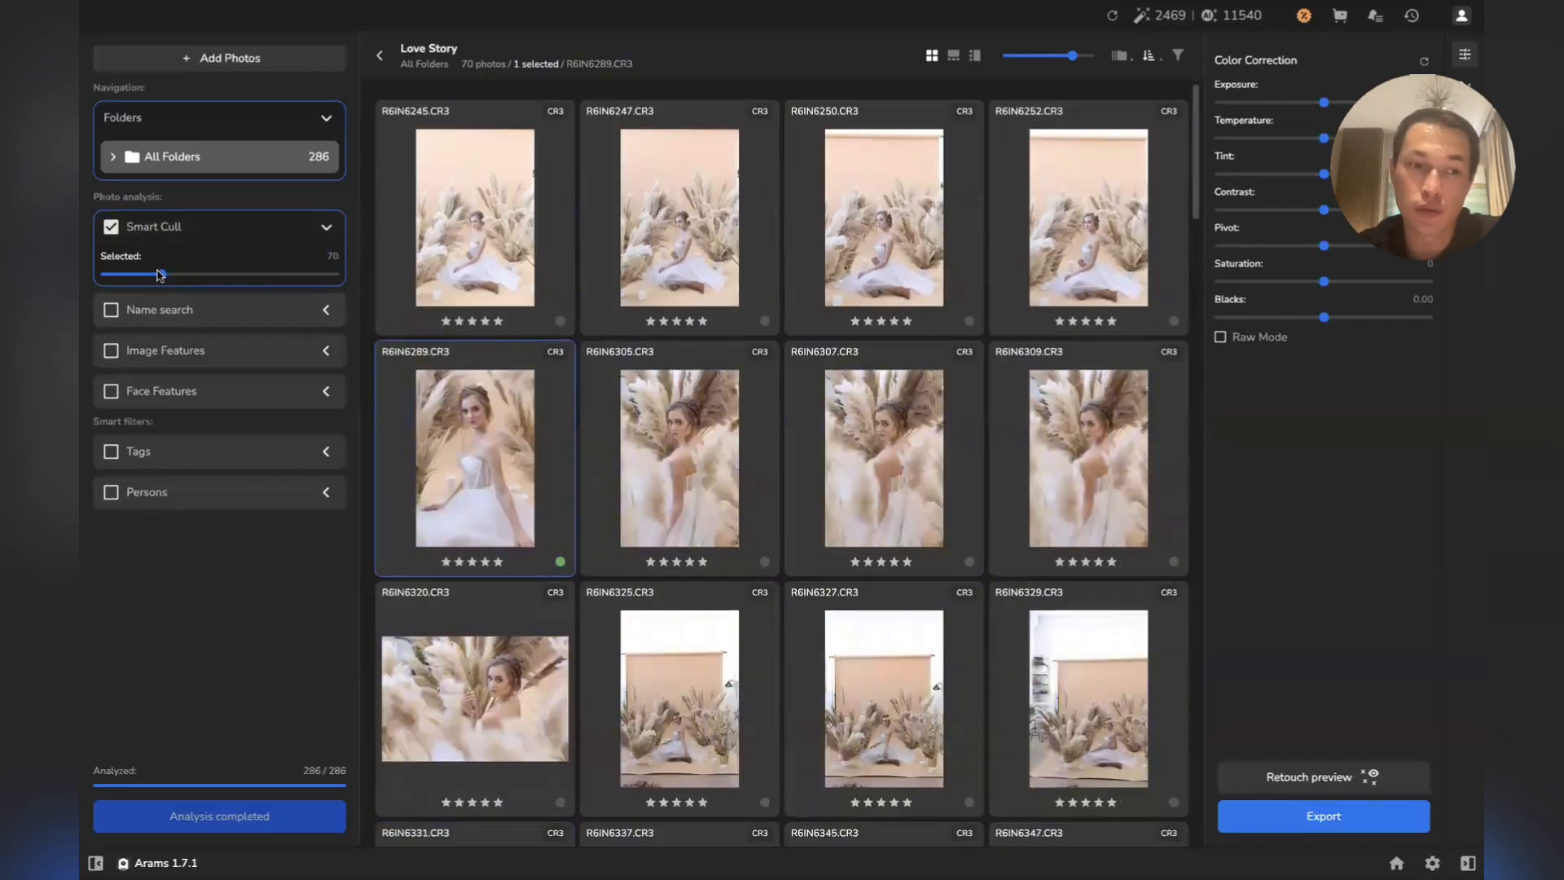
pyautogui.click(114, 232)
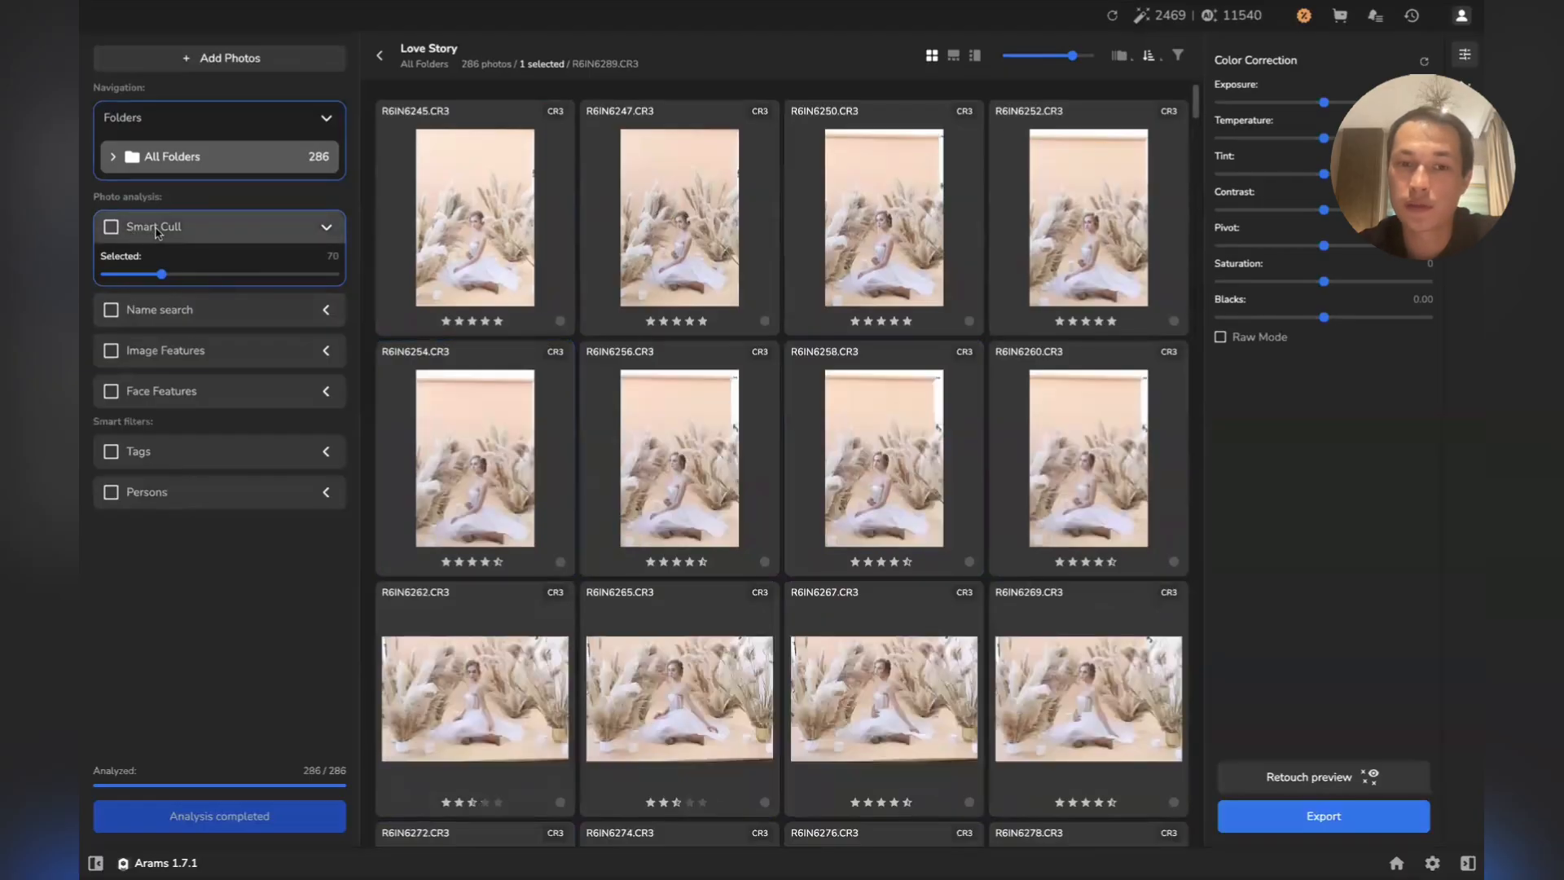
pyautogui.click(150, 233)
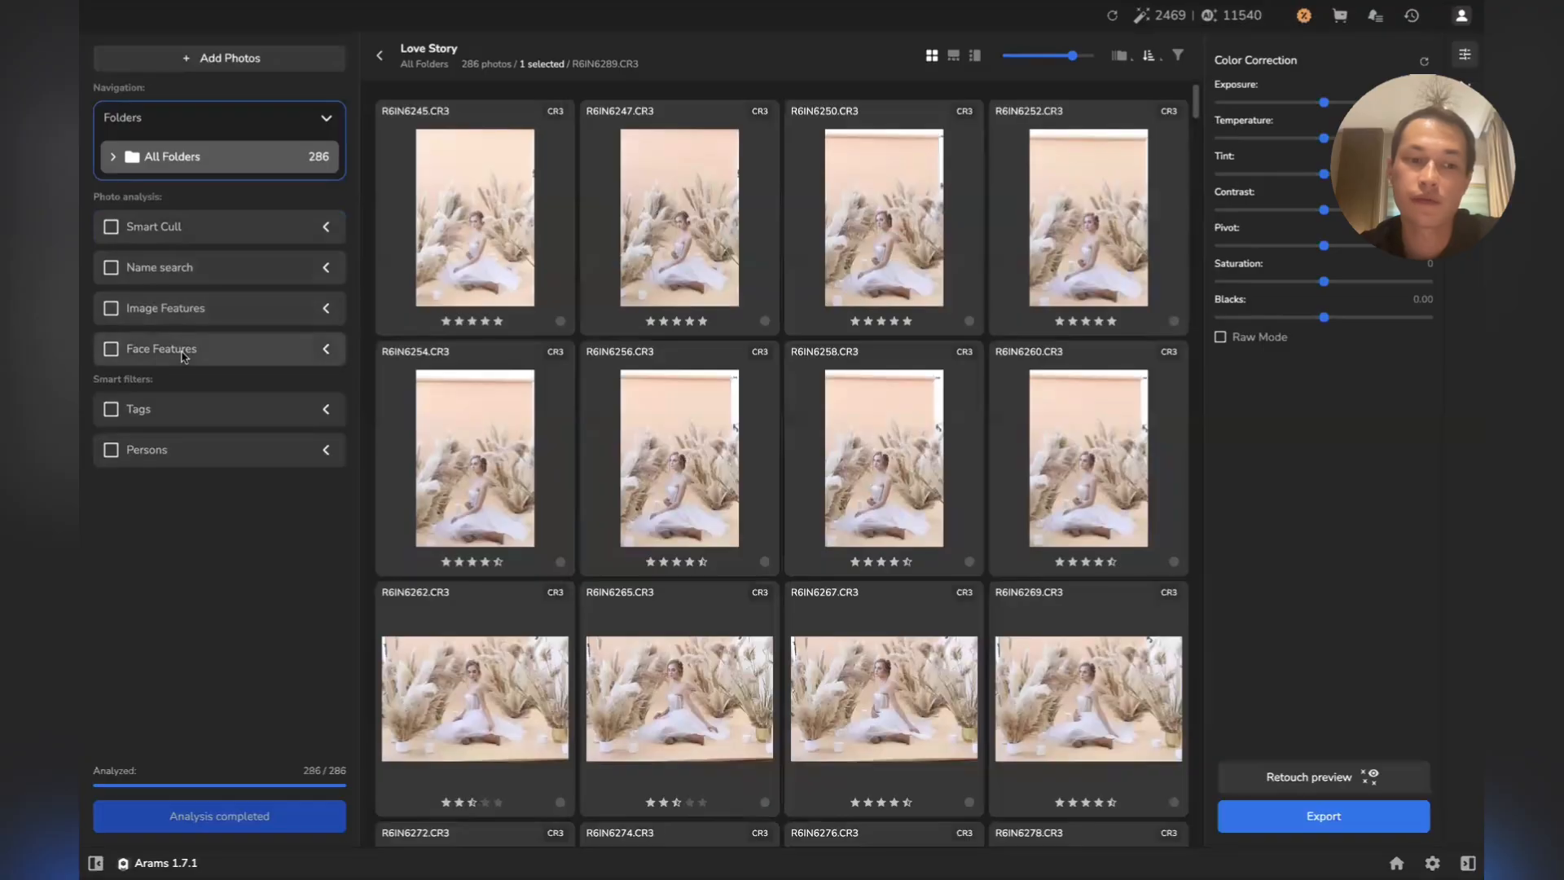
# Expand the Image Features filter group to list its photo criteria
pyautogui.click(202, 309)
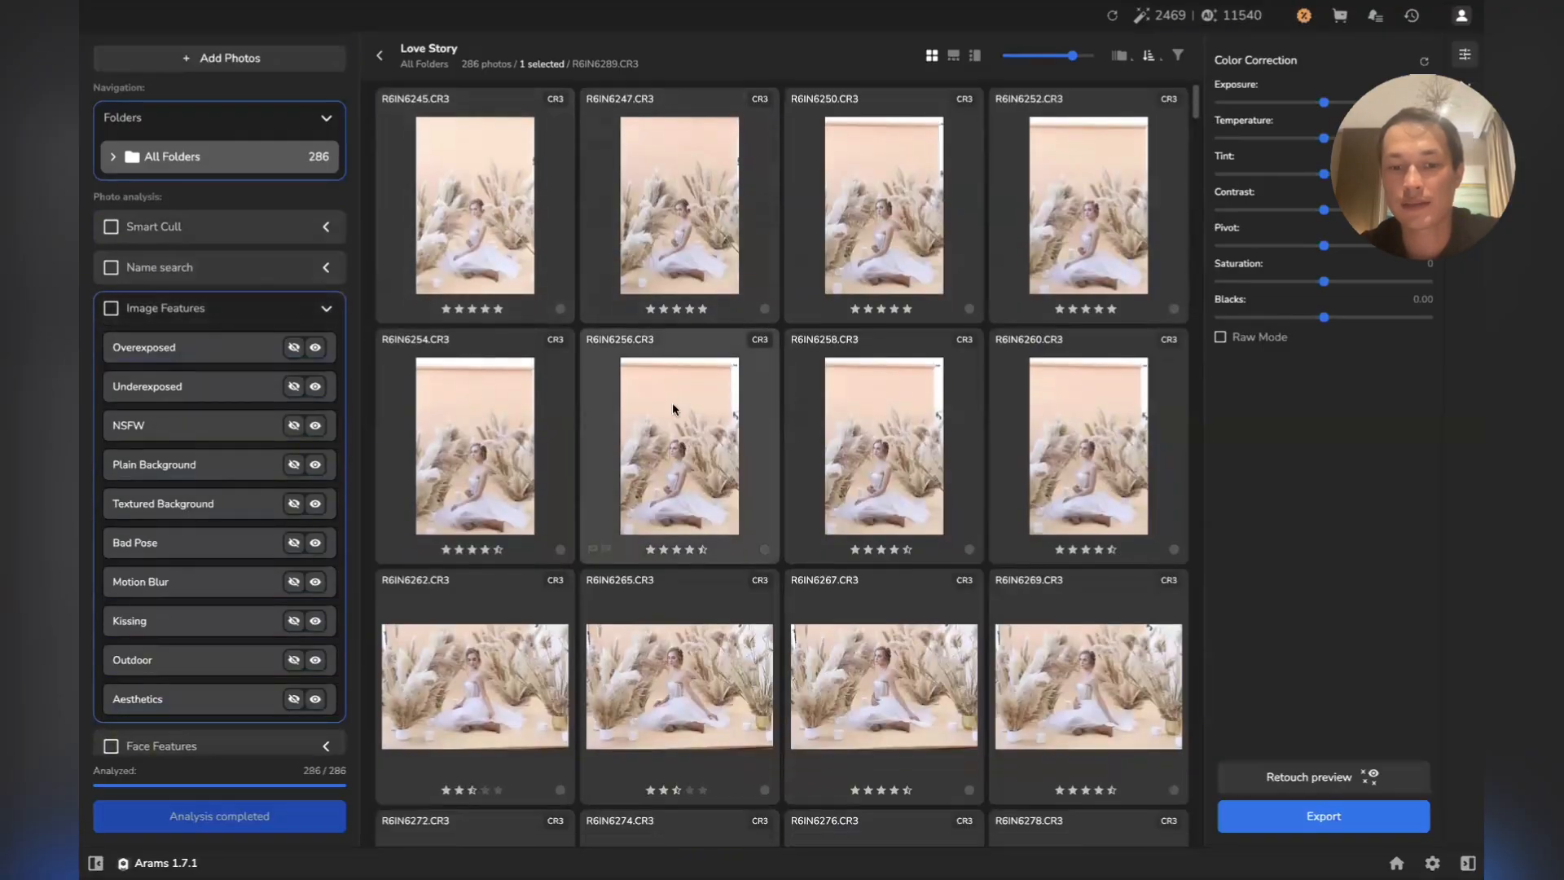
pyautogui.scroll(-10, 673, 403)
pyautogui.scroll(2, 652, 398)
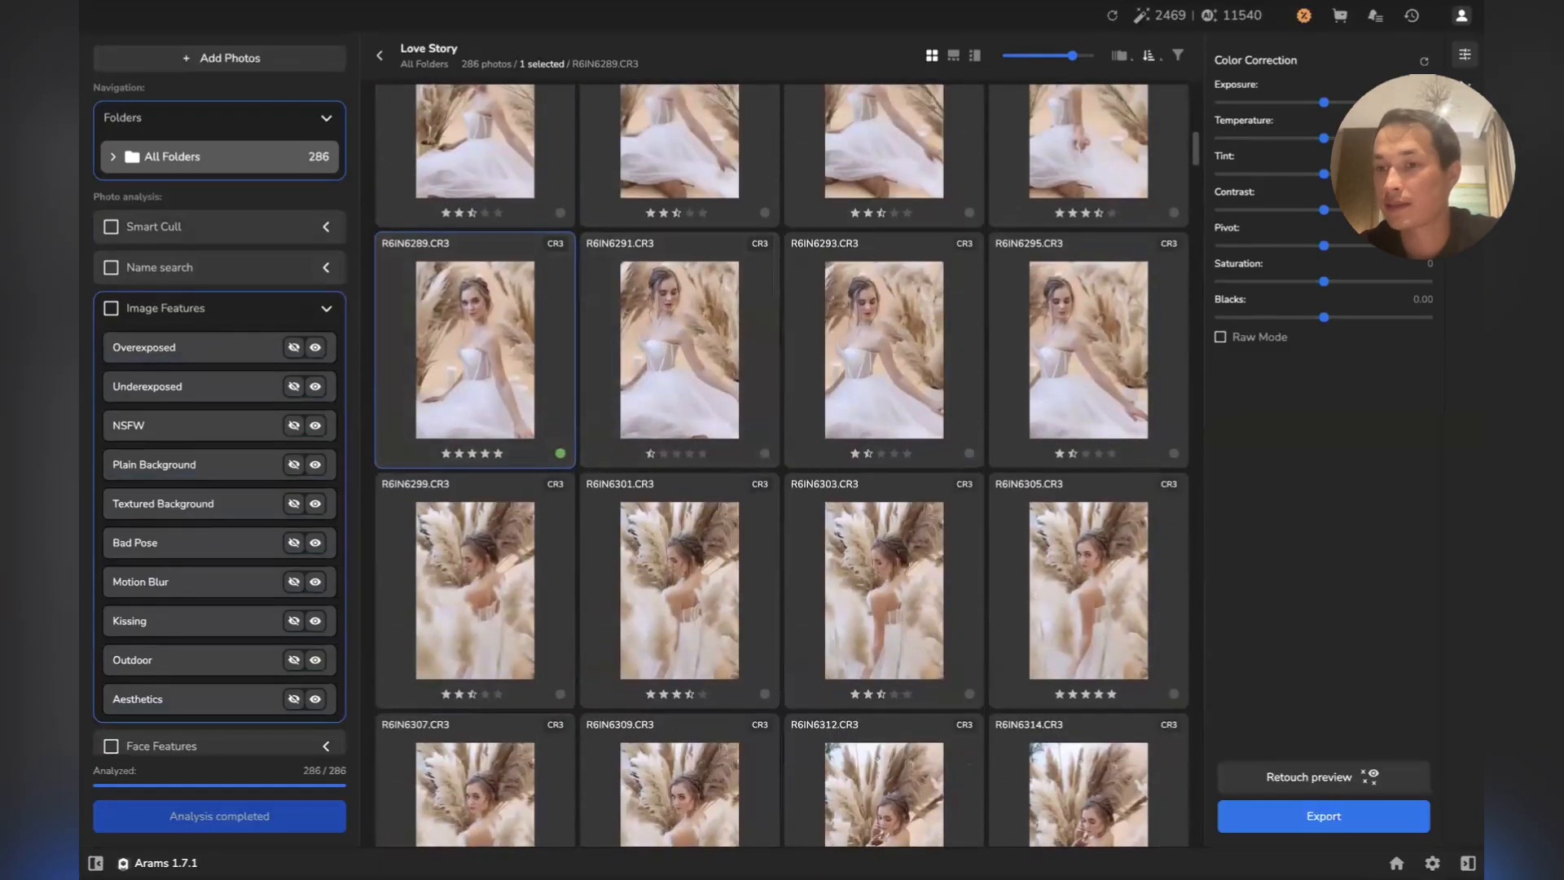
# Show the detected faces and the Image Features scores of the selected photo R6IN6289.CR3
pyautogui.click(1465, 126)
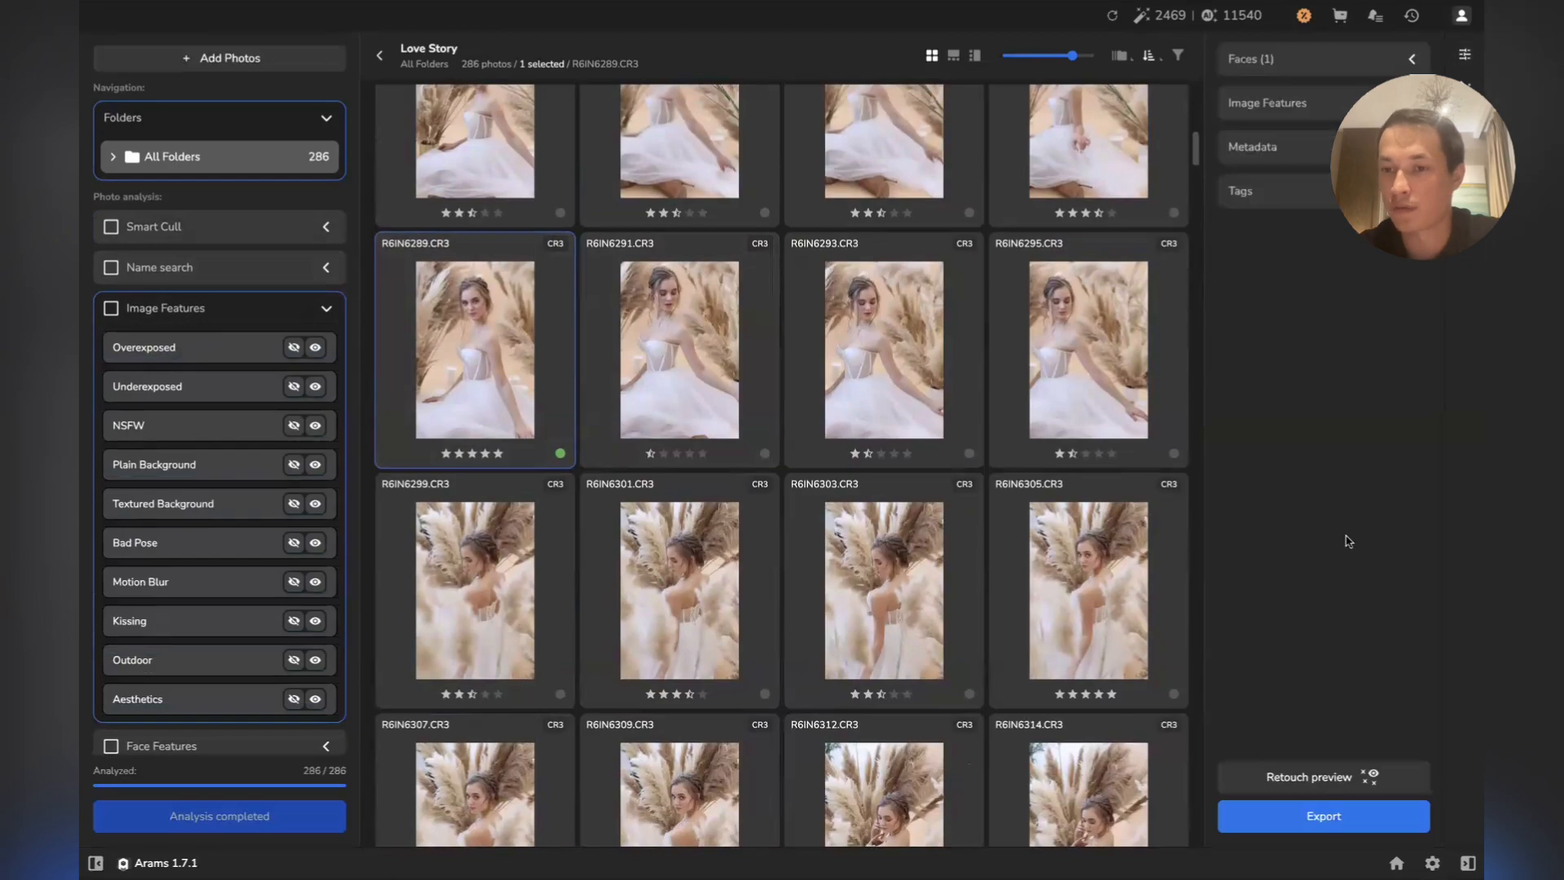
pyautogui.click(1273, 65)
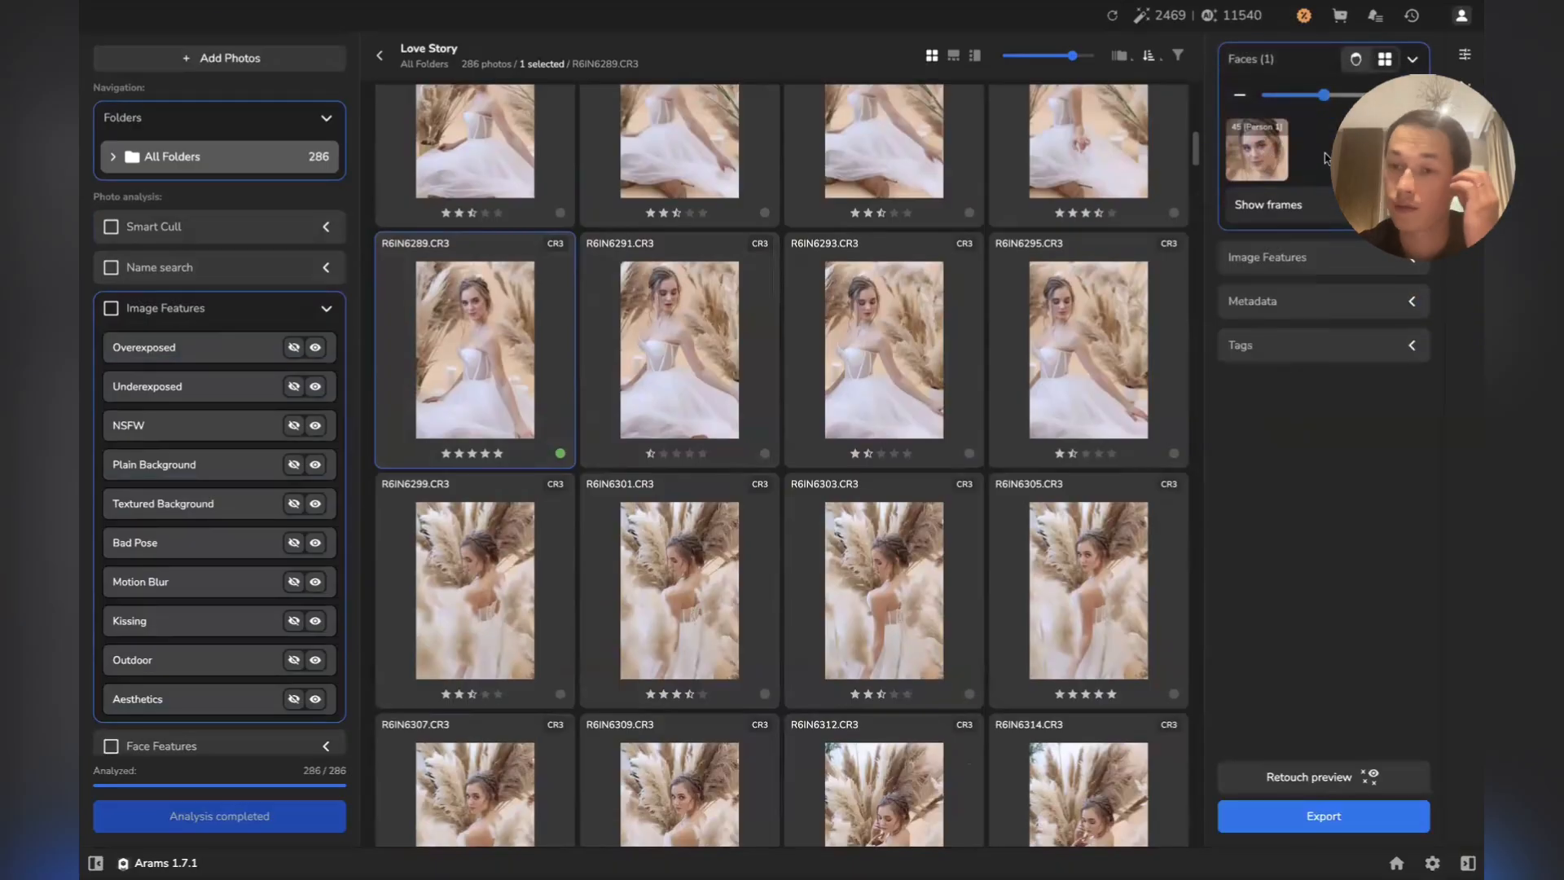
pyautogui.click(1337, 259)
pyautogui.scroll(-1, 1422, 563)
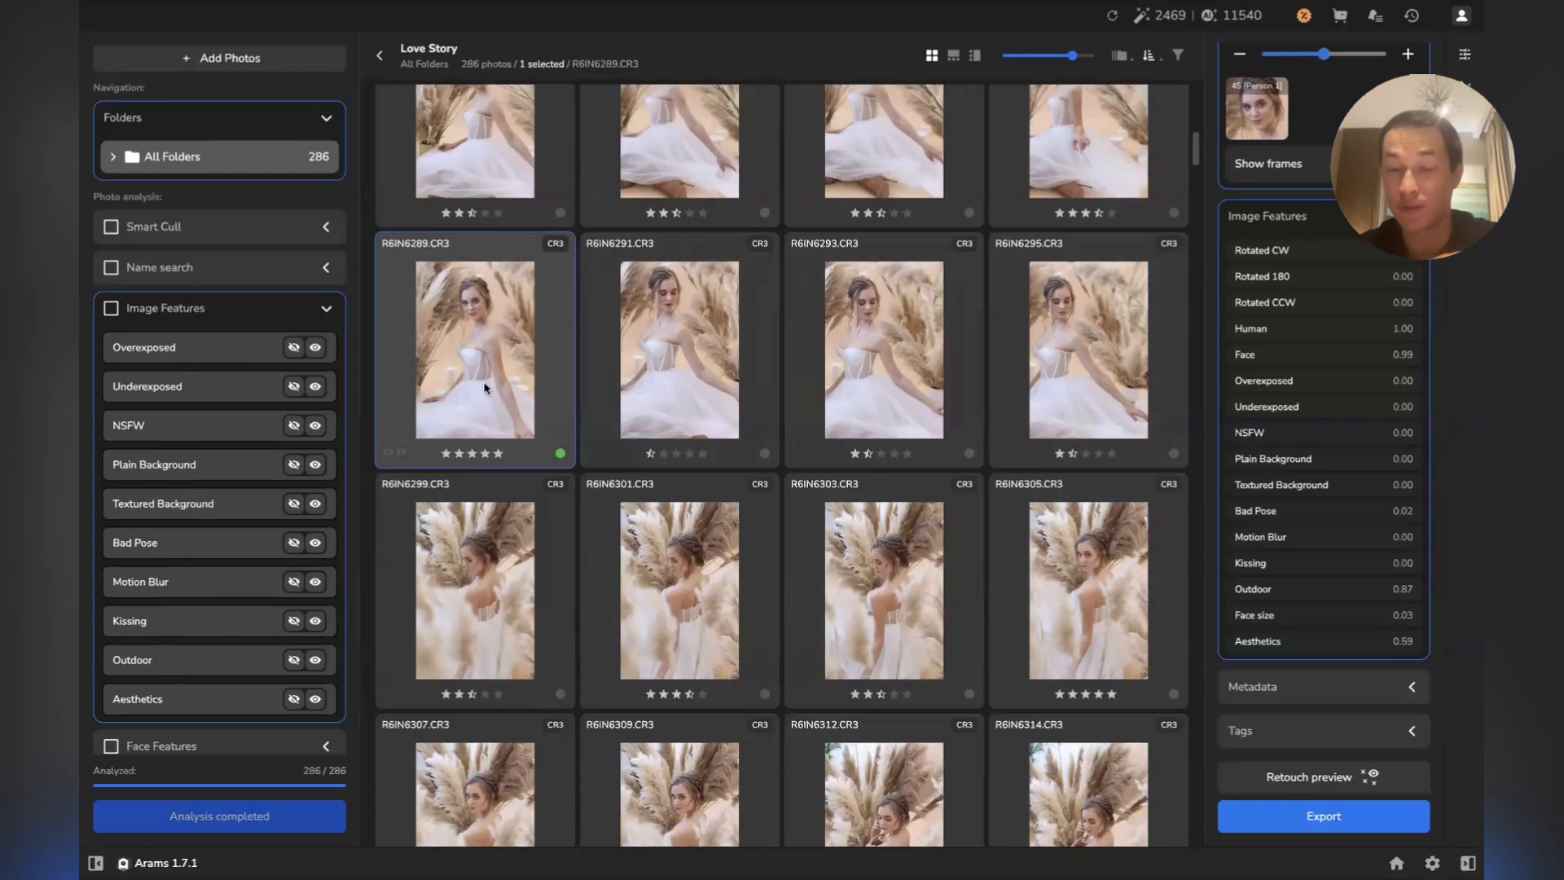
# Switch the thumbnail overlays from star ratings to detected-defect icons and open photo R6IN6291.CR3 to inspect its detected face
pyautogui.press('j')
pyautogui.press('j')
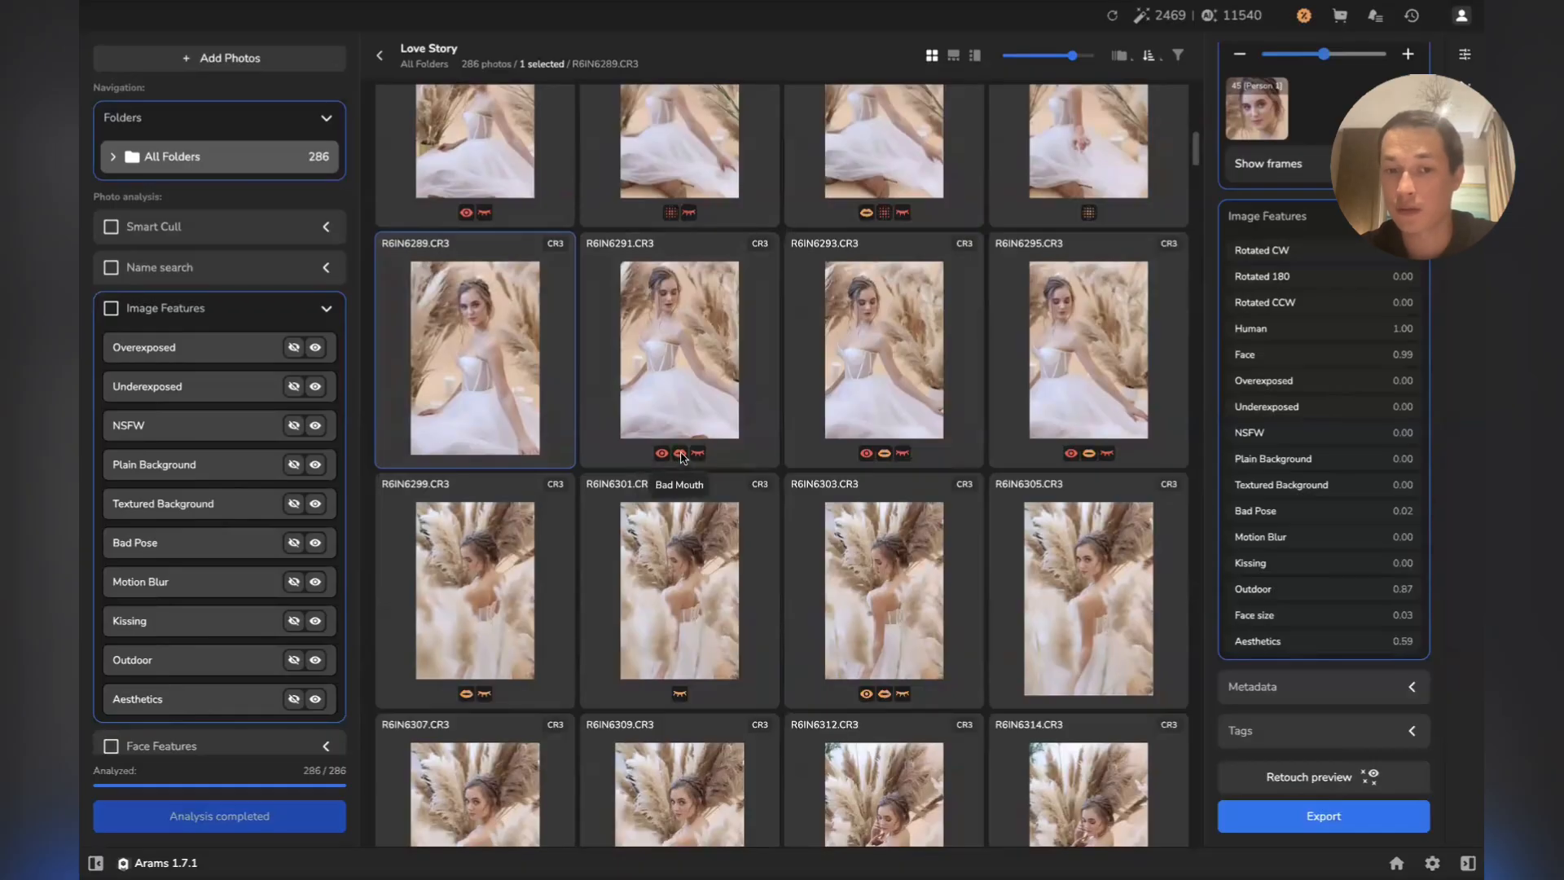
pyautogui.click(688, 409)
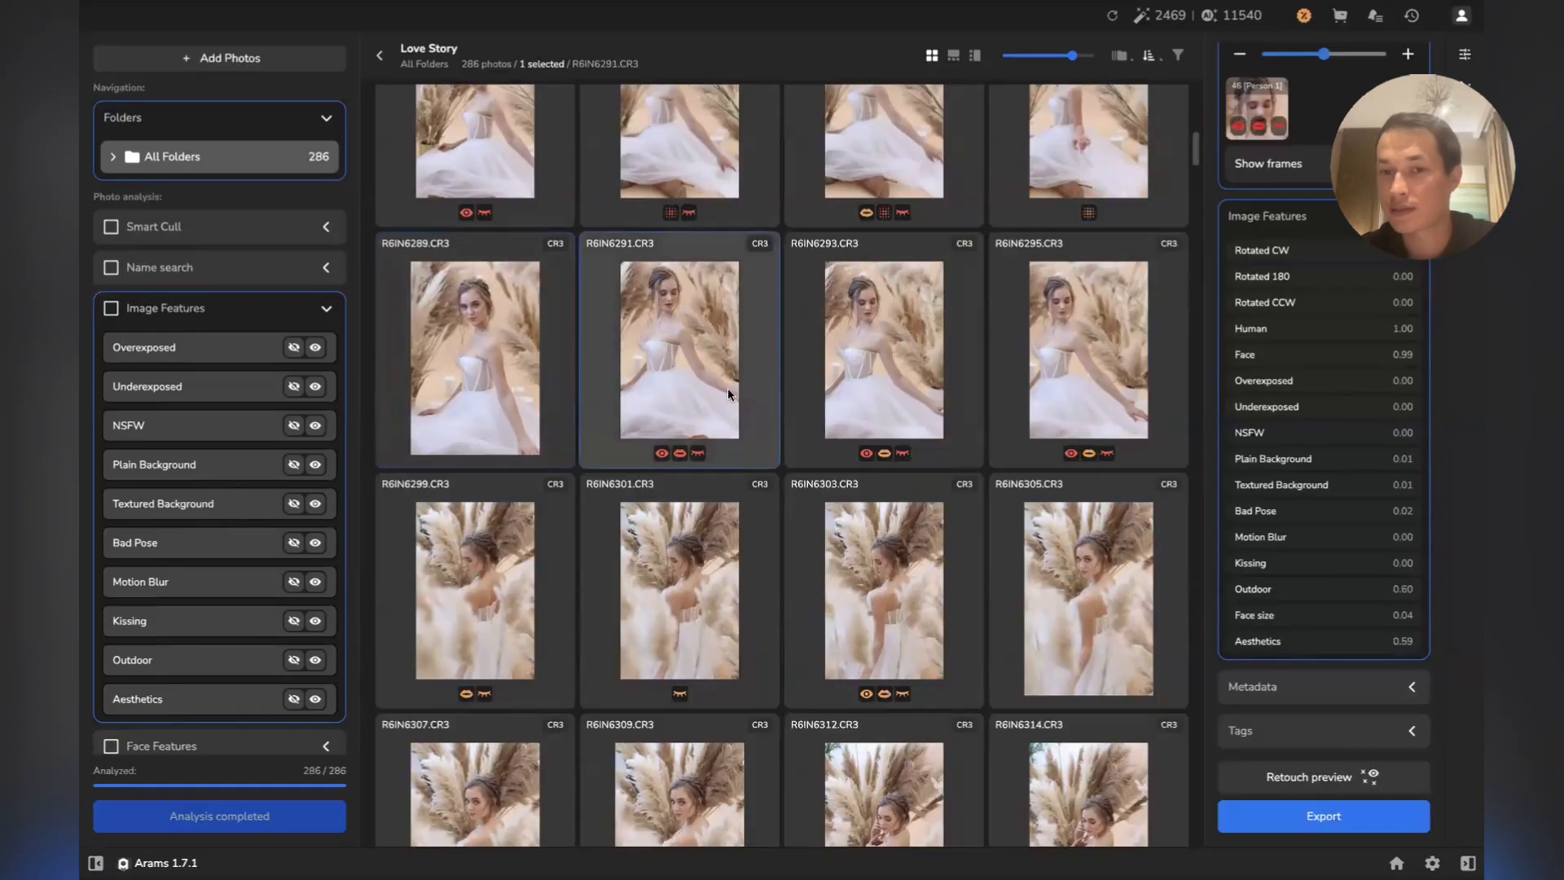
pyautogui.doubleClick(691, 342)
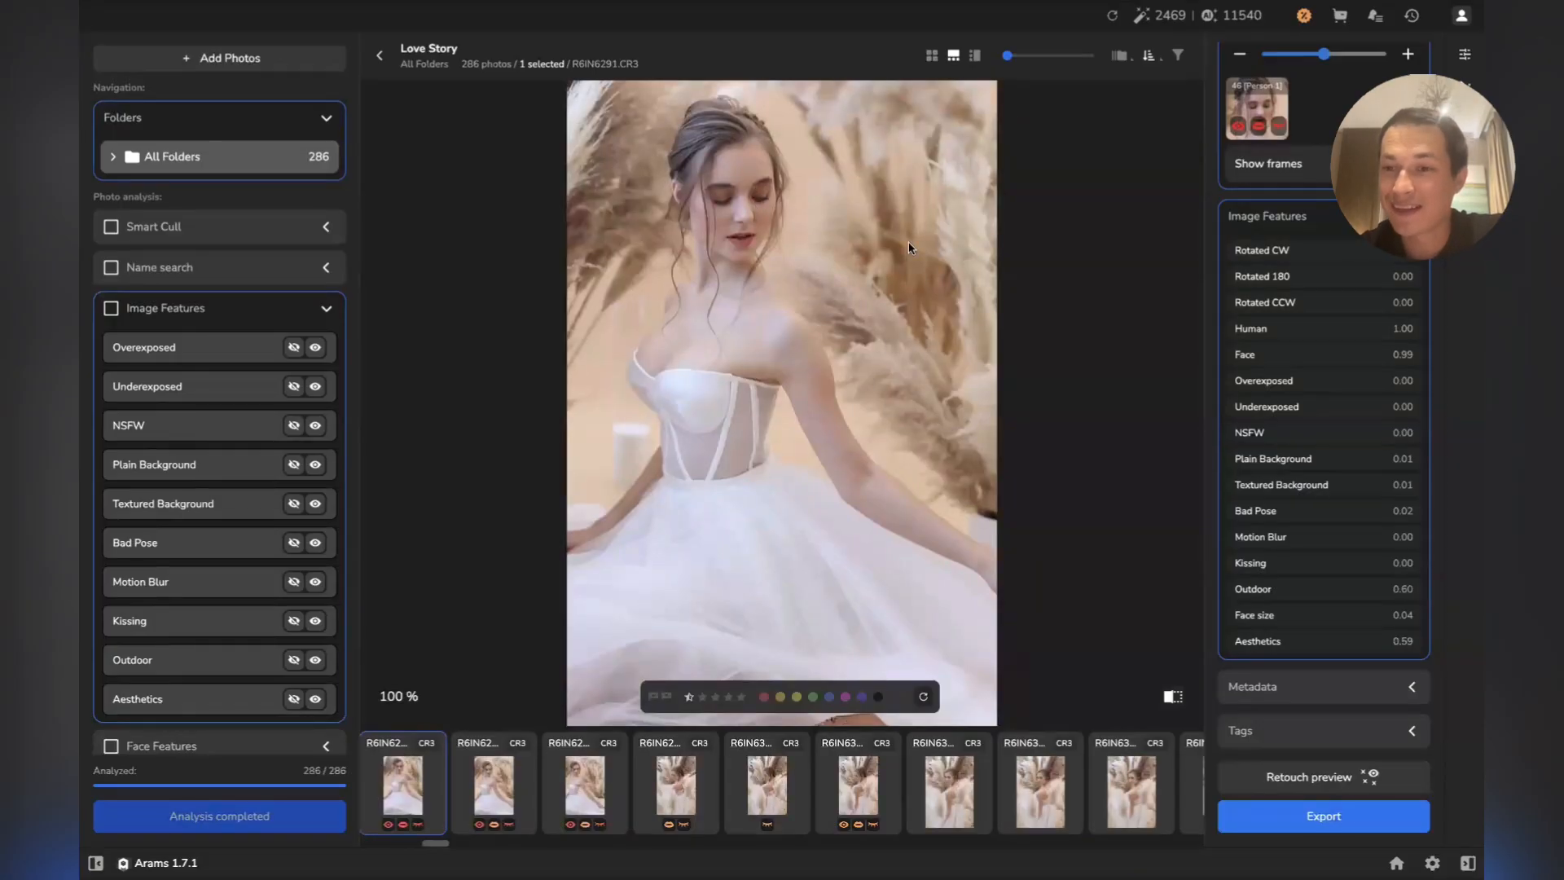
pyautogui.moveTo(1281, 133)
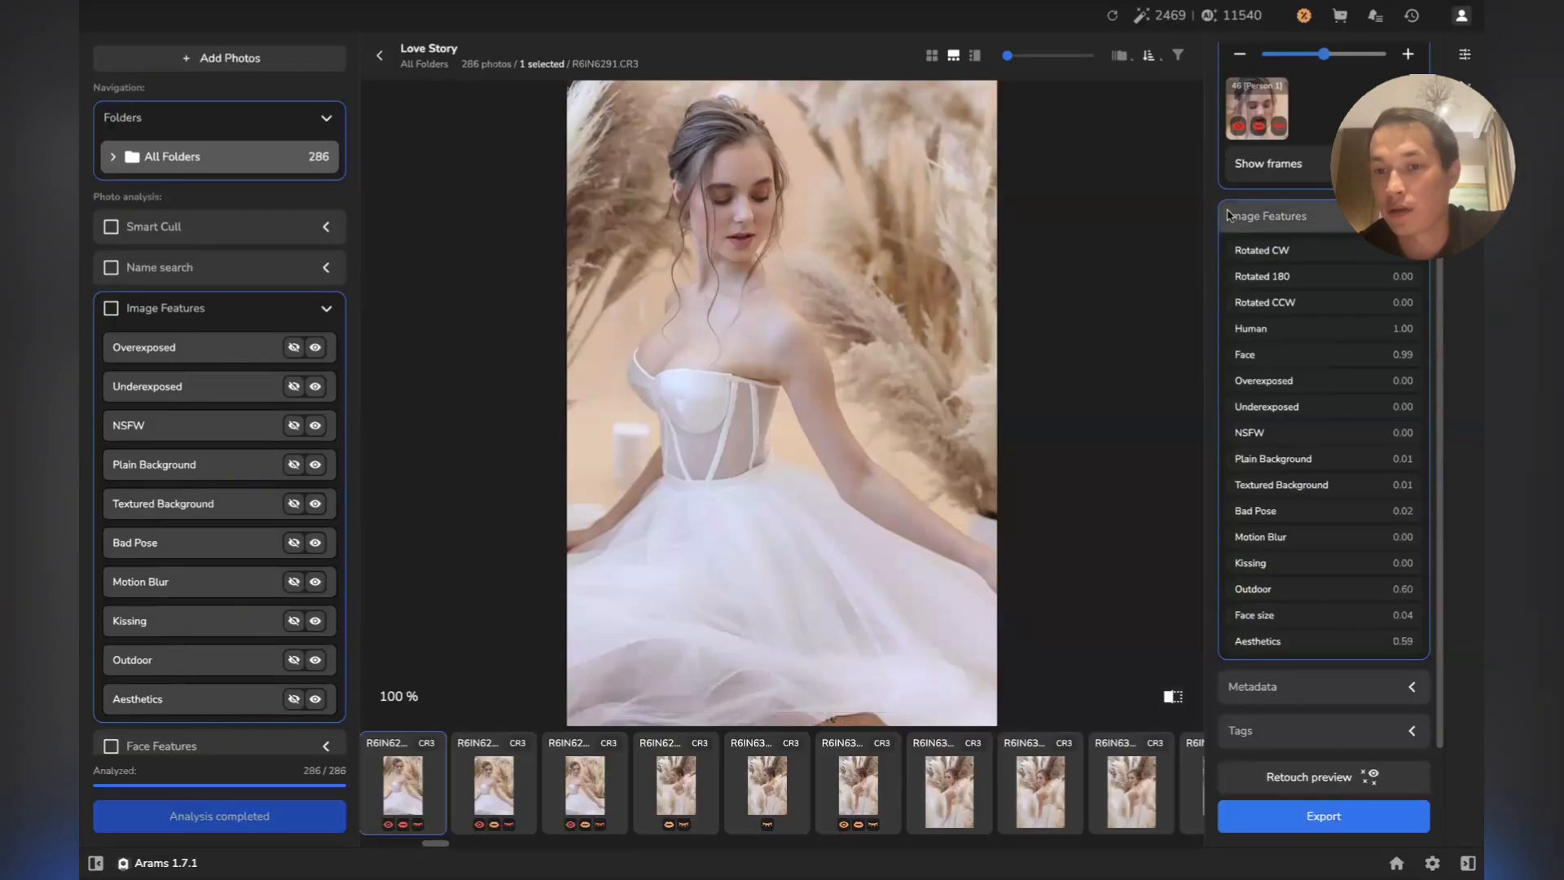
pyautogui.scroll(1, 1312, 212)
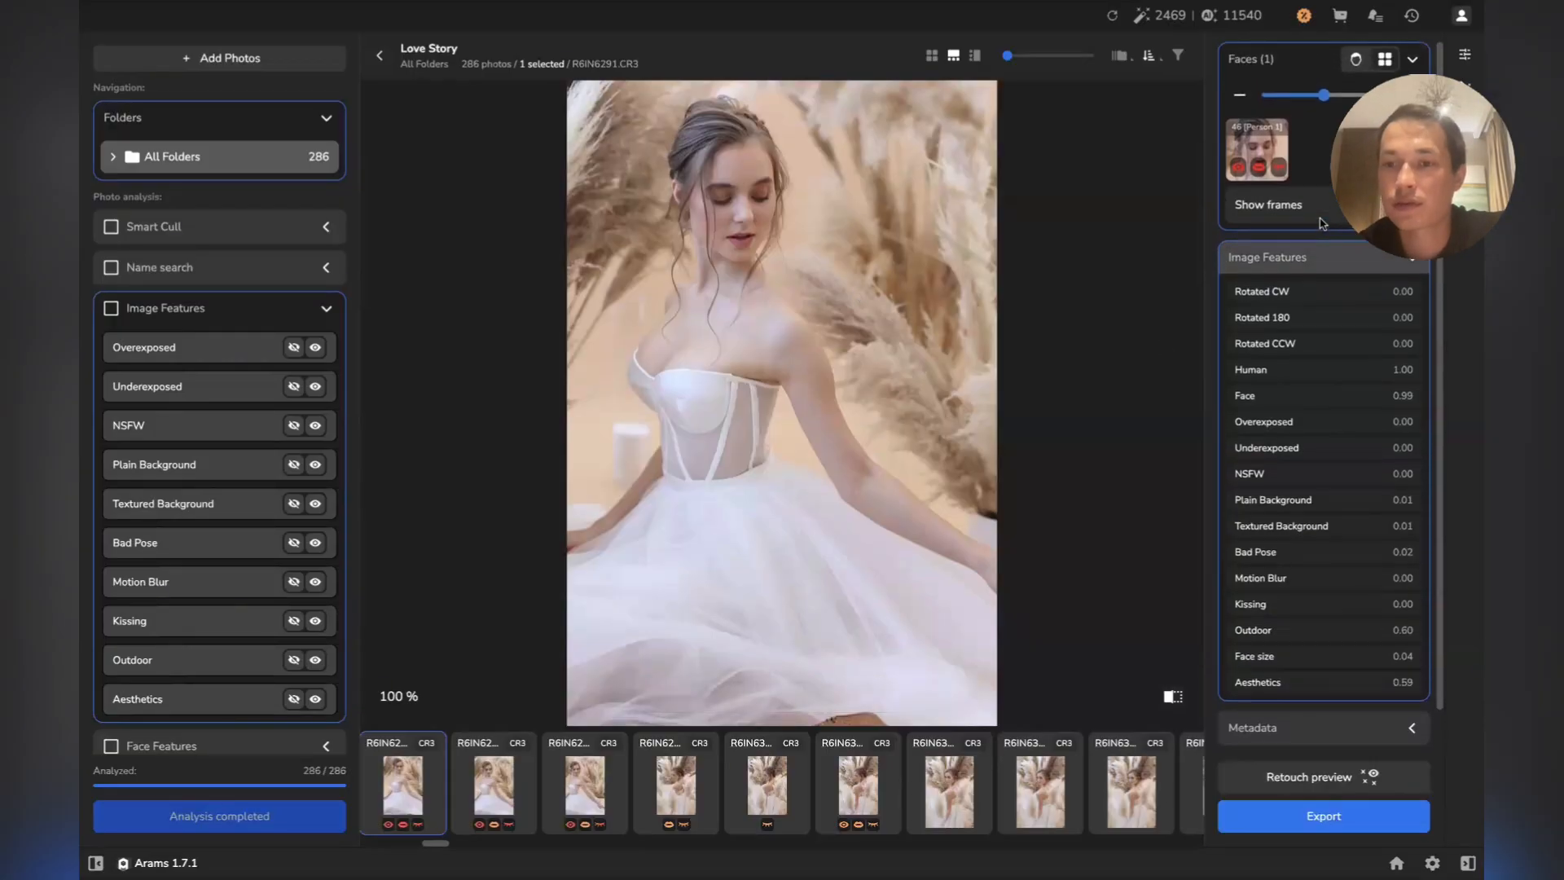
pyautogui.moveTo(1259, 158)
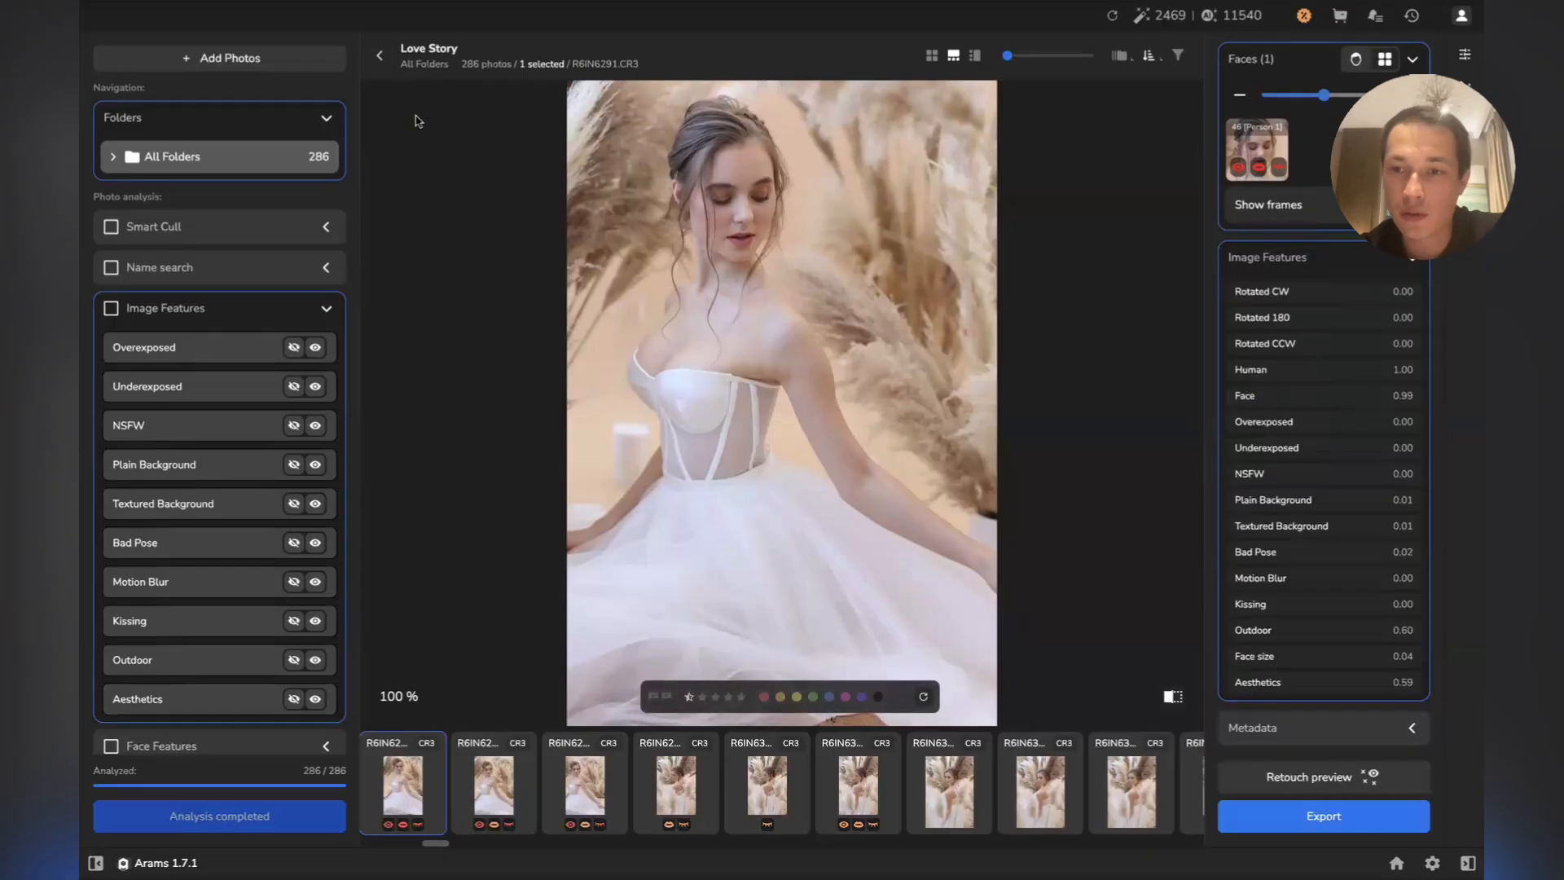
# Return to the photo grid and expand the Face Features filter group to list its criteria
pyautogui.click(379, 55)
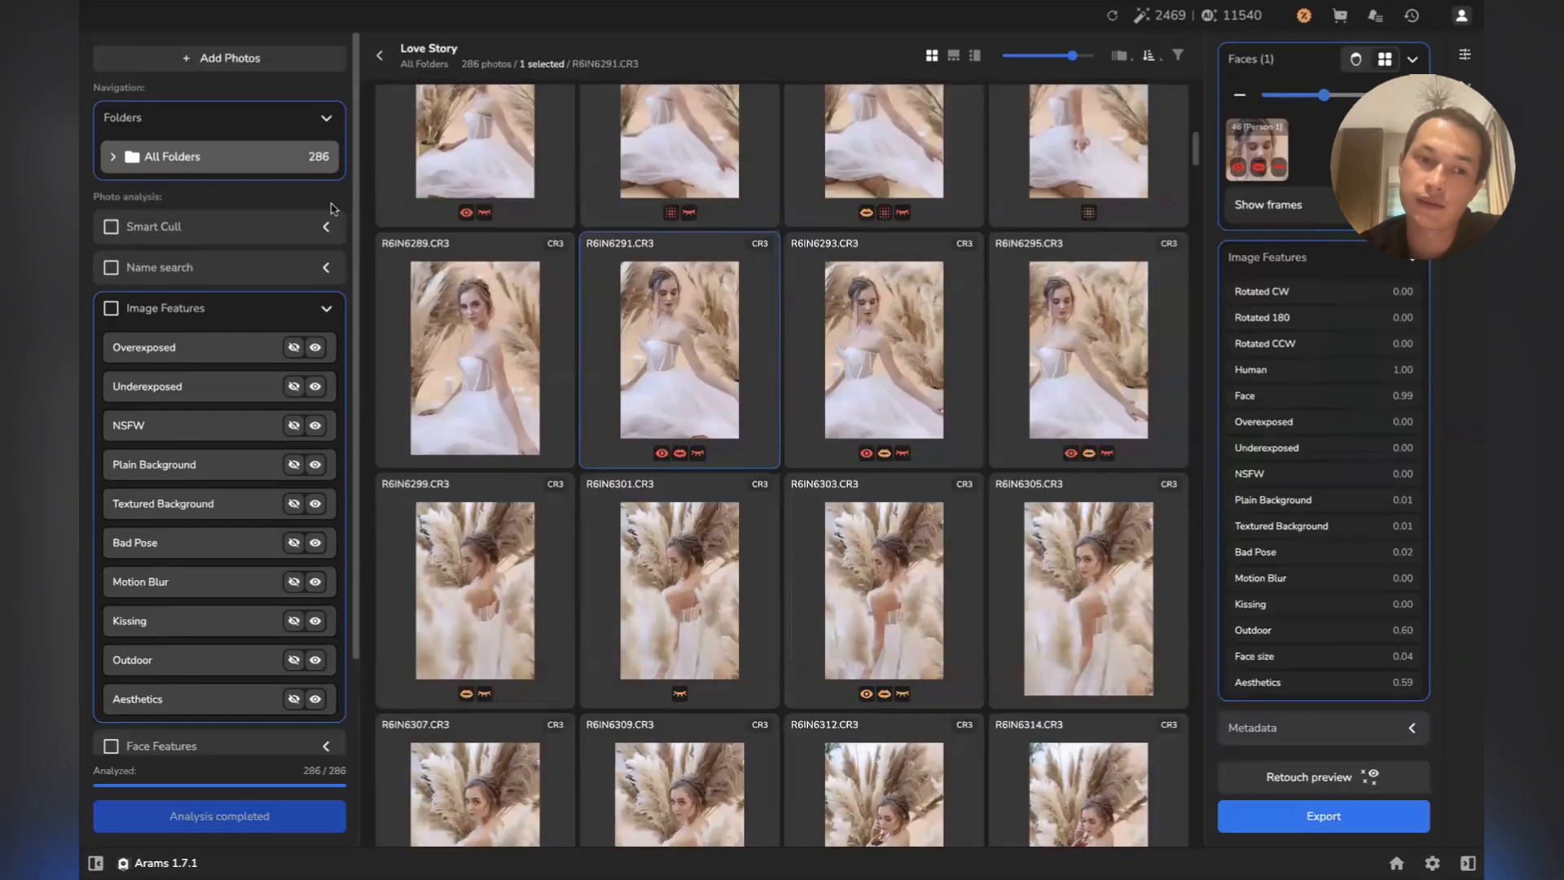
pyautogui.scroll(-2, 334, 209)
pyautogui.scroll(2, 204, 321)
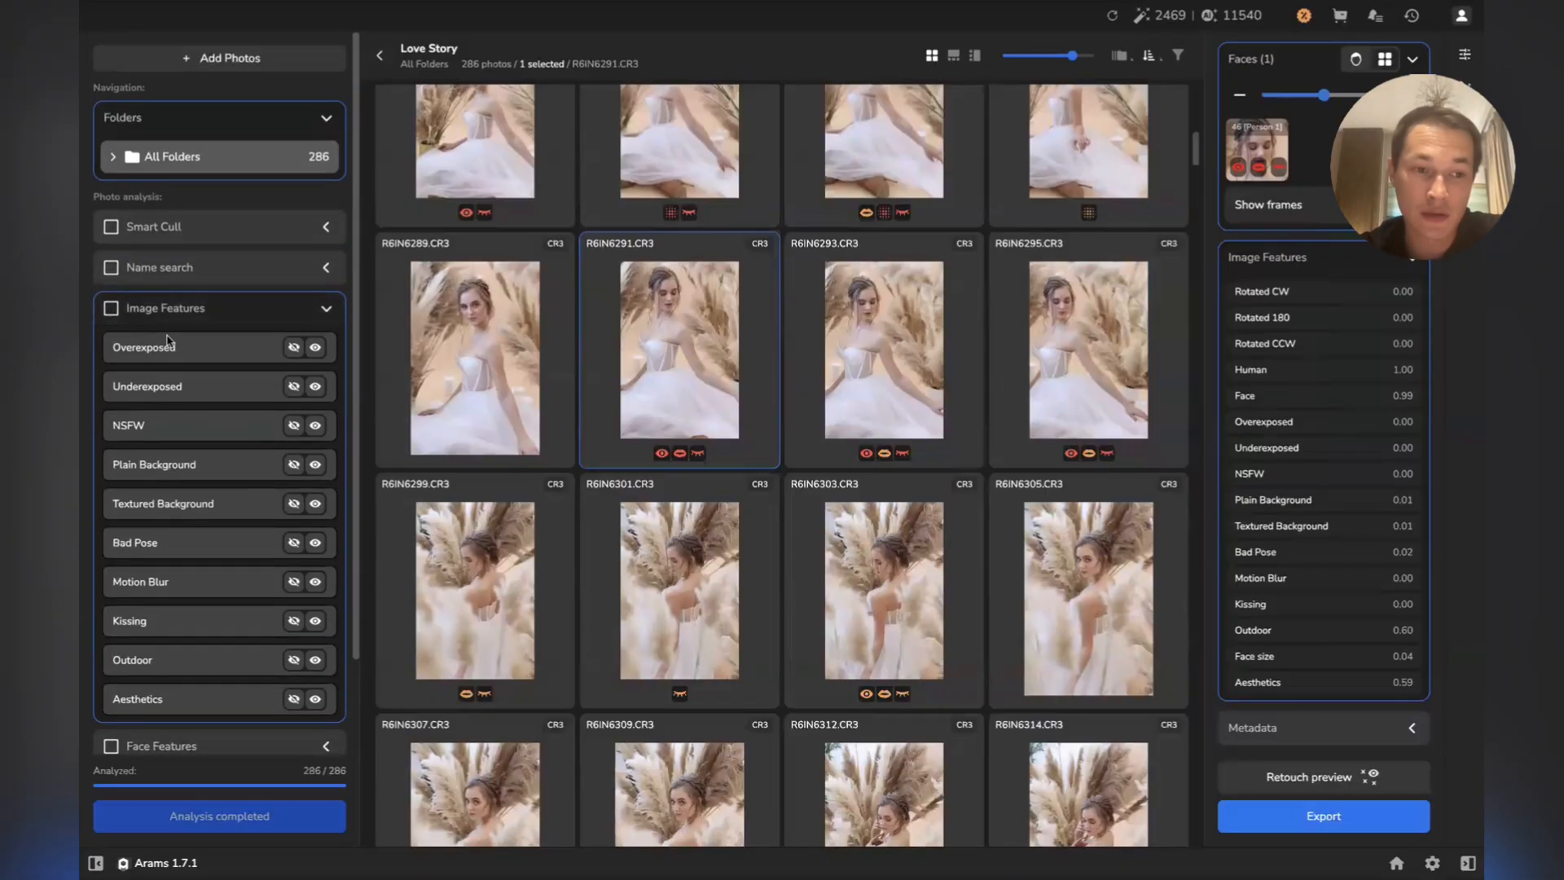
pyautogui.scroll(-1, 170, 341)
pyautogui.scroll(-1, 169, 338)
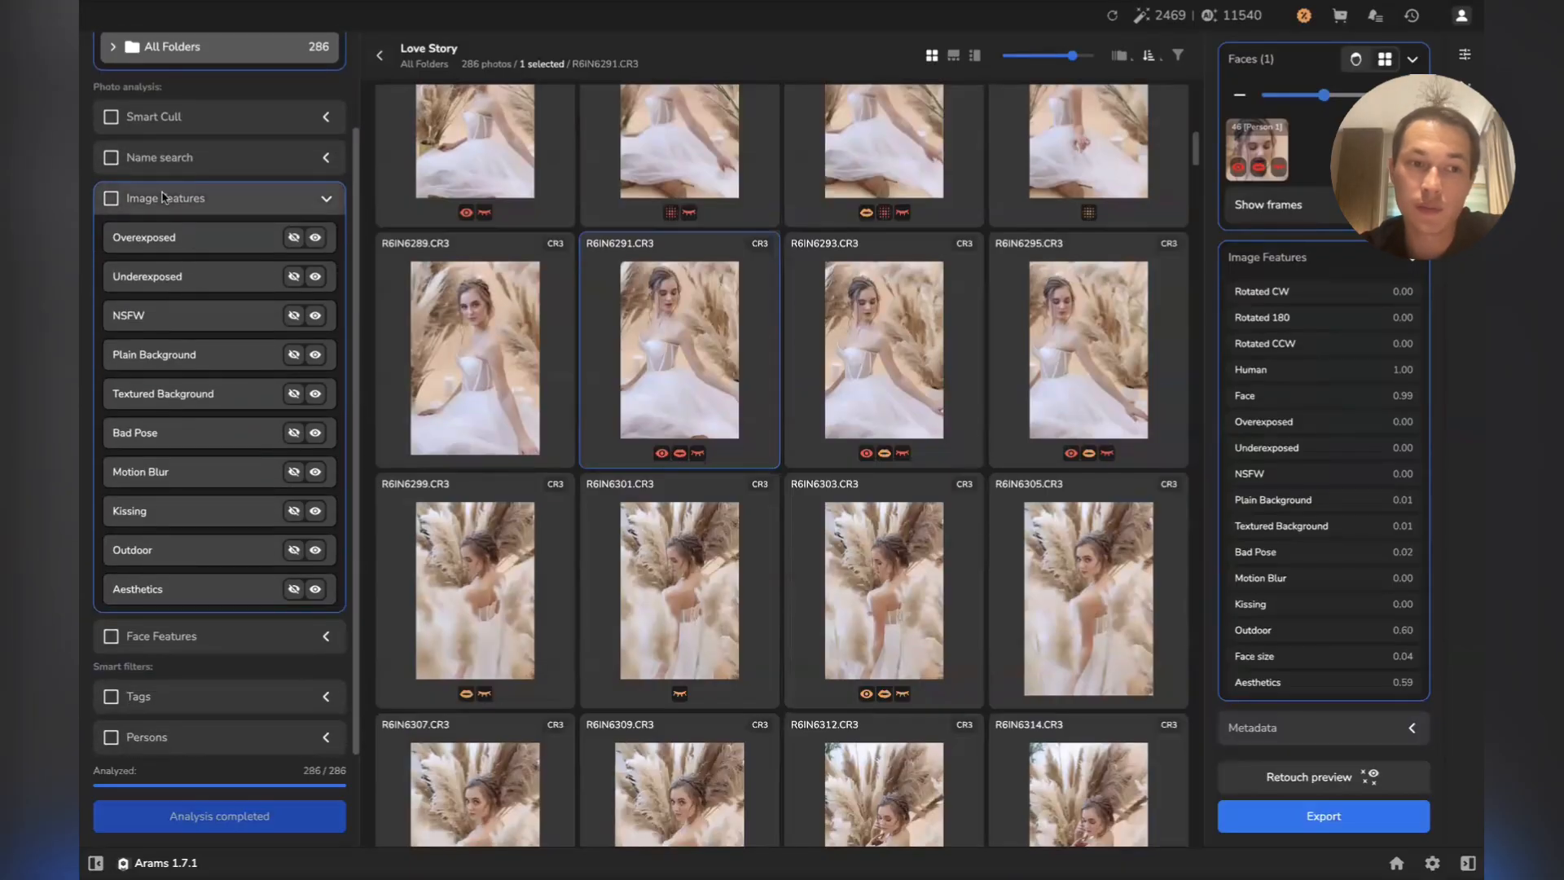
pyautogui.click(184, 631)
pyautogui.scroll(-8, 196, 587)
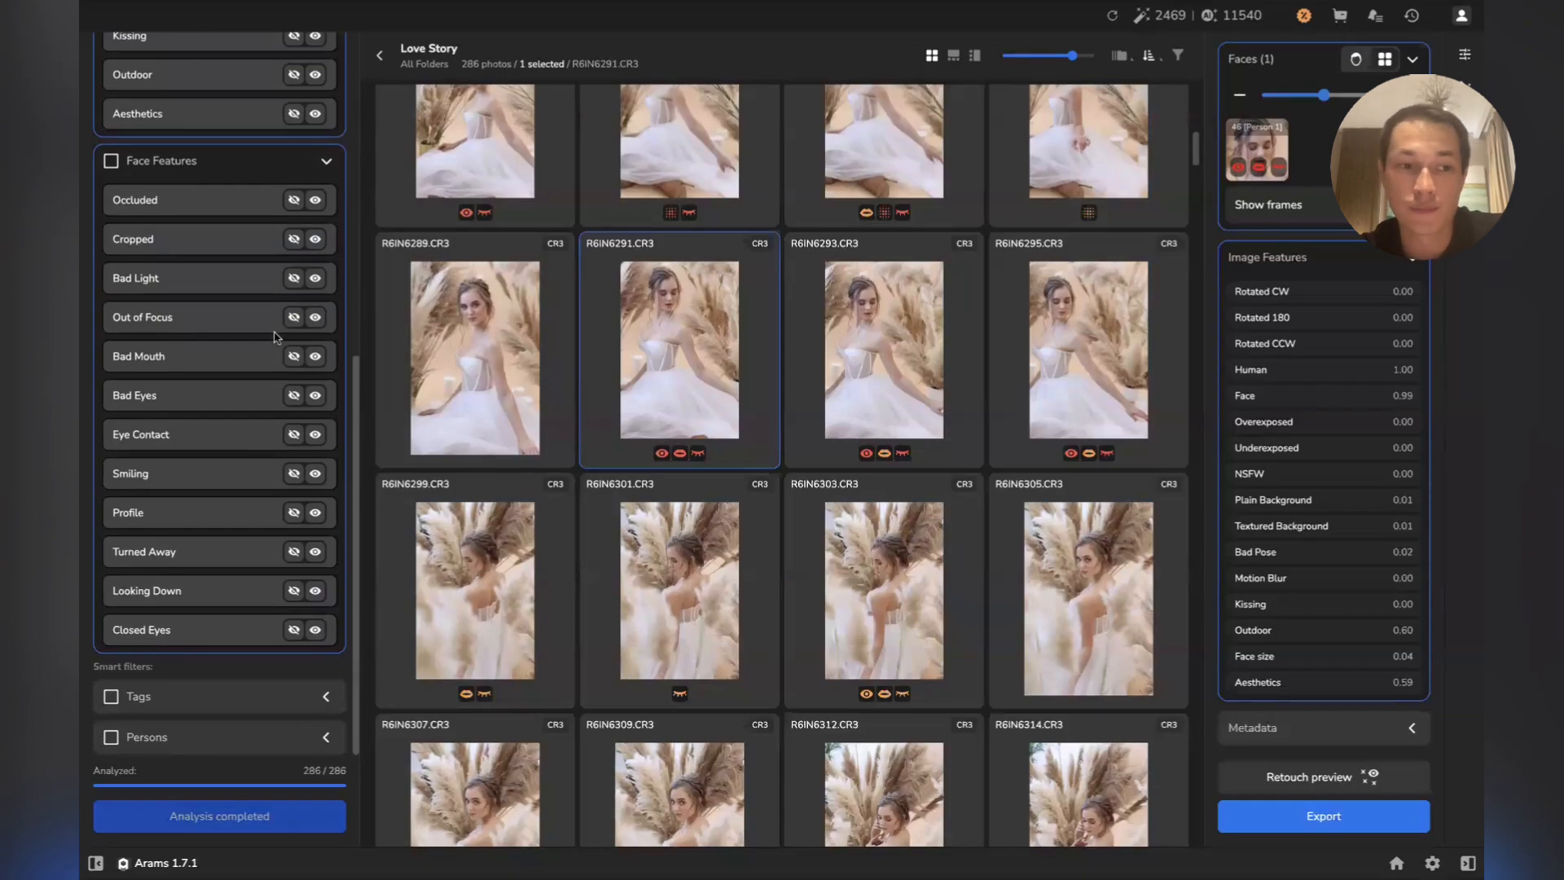
# Show only photos with out-of-focus faces and page through them in the large view, starting from R6IN6281.CR3
pyautogui.click(315, 317)
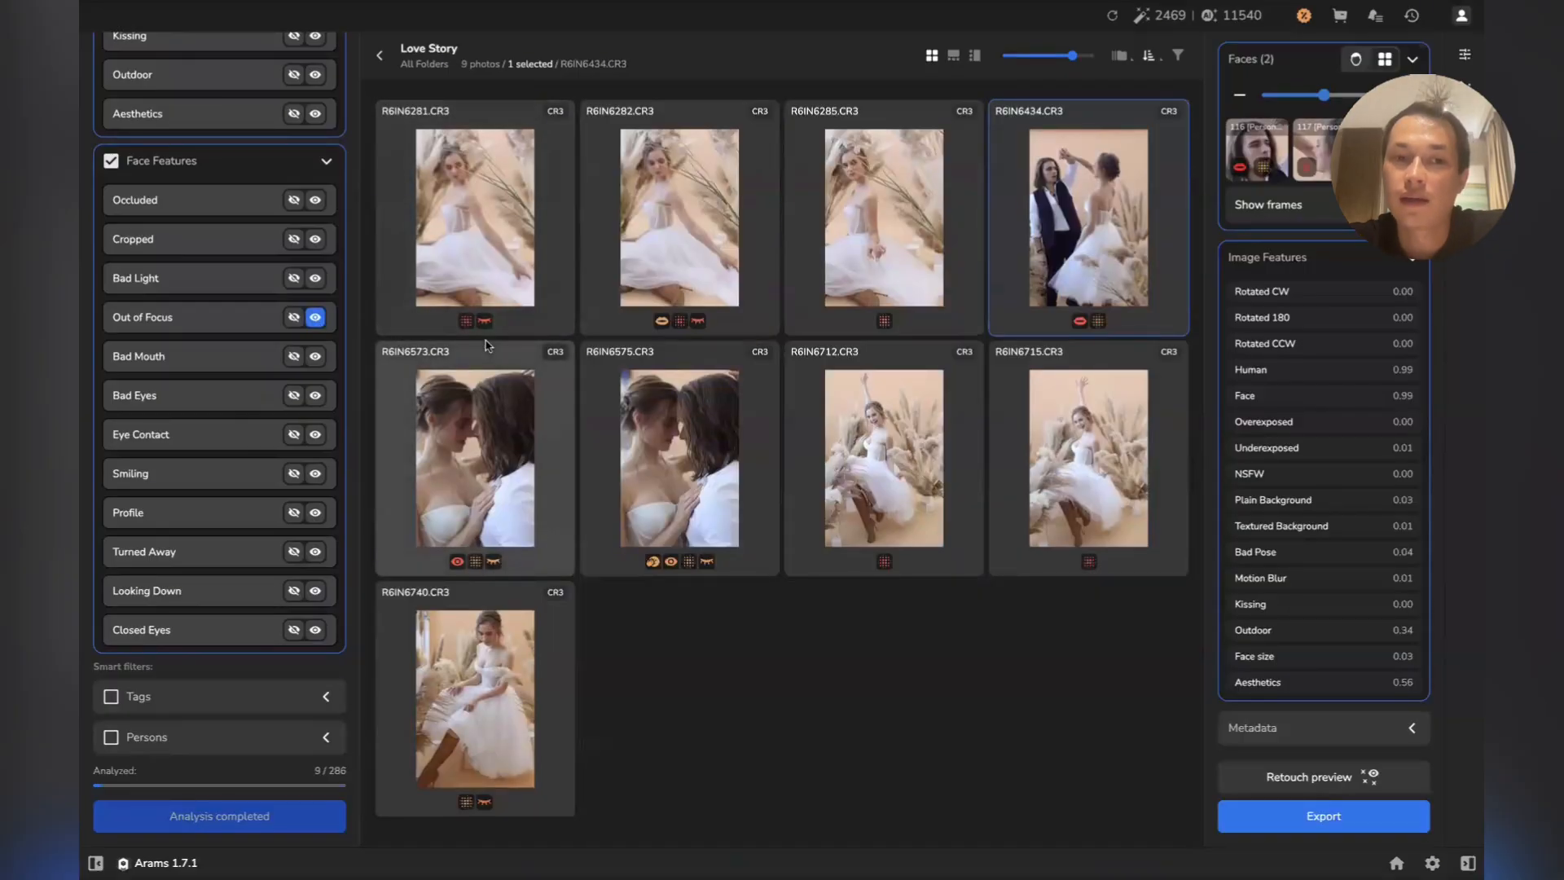
pyautogui.doubleClick(504, 251)
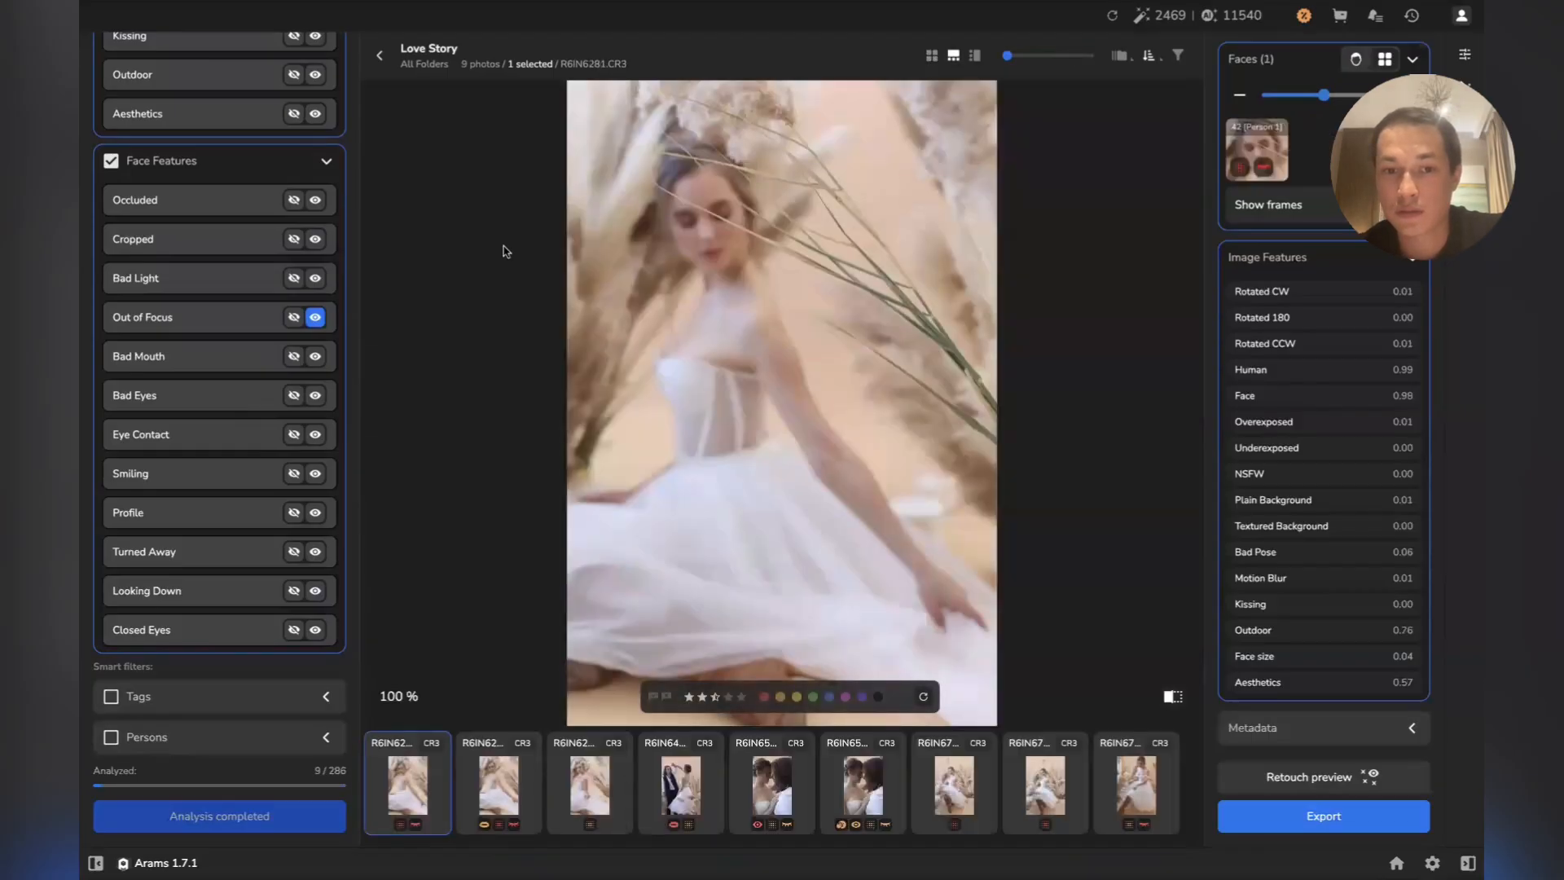
pyautogui.press('Right')
pyautogui.press('Right')
pyautogui.press('Right')
pyautogui.press('Right')
pyautogui.press('Right')
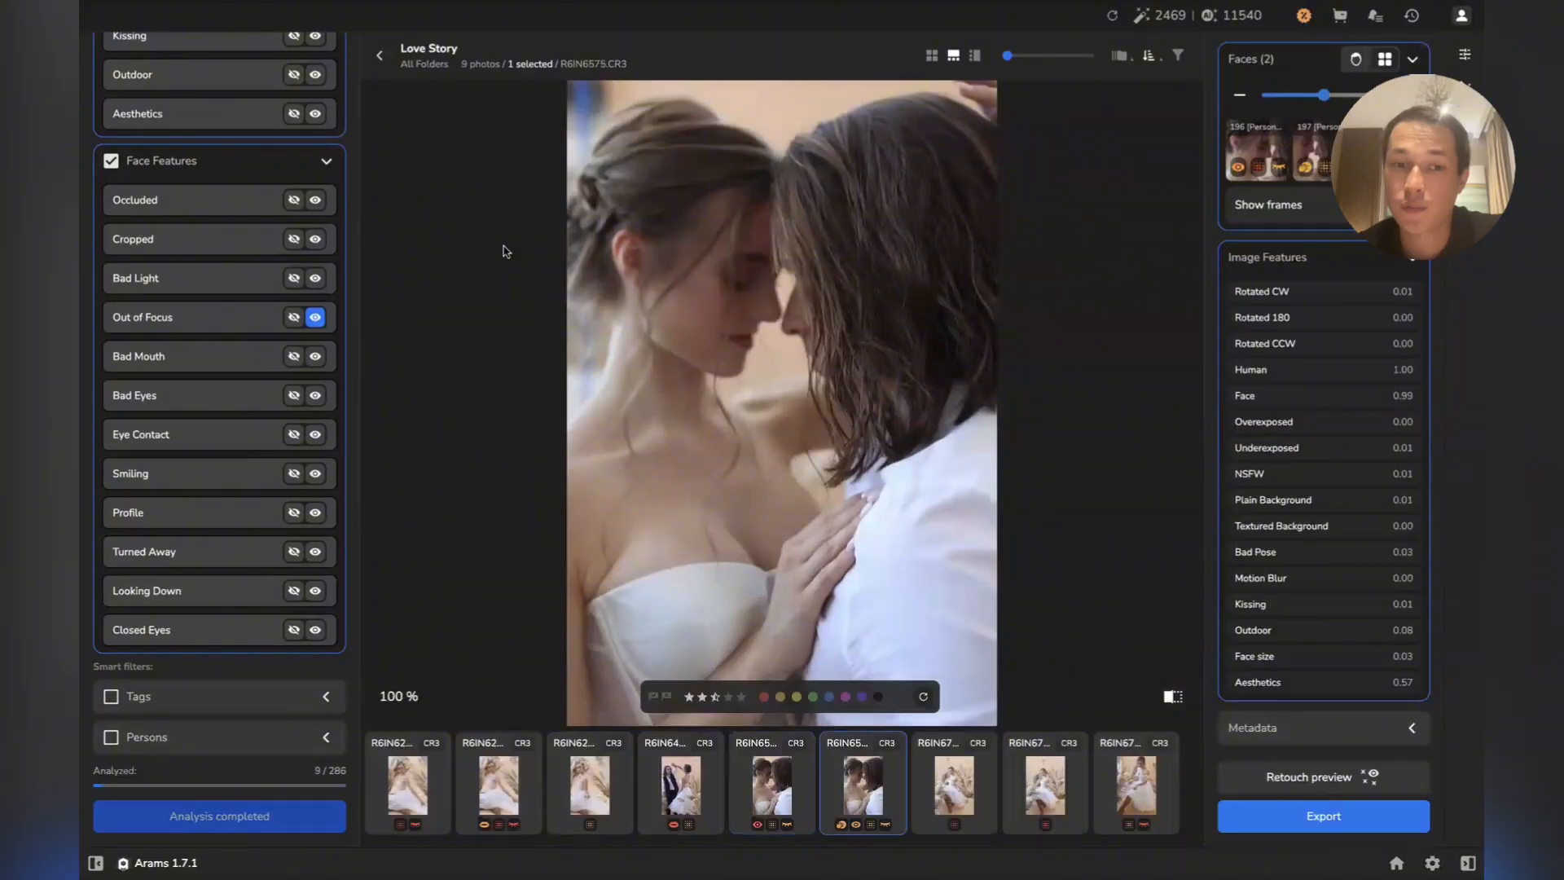
pyautogui.press('Right')
pyautogui.press('Right')
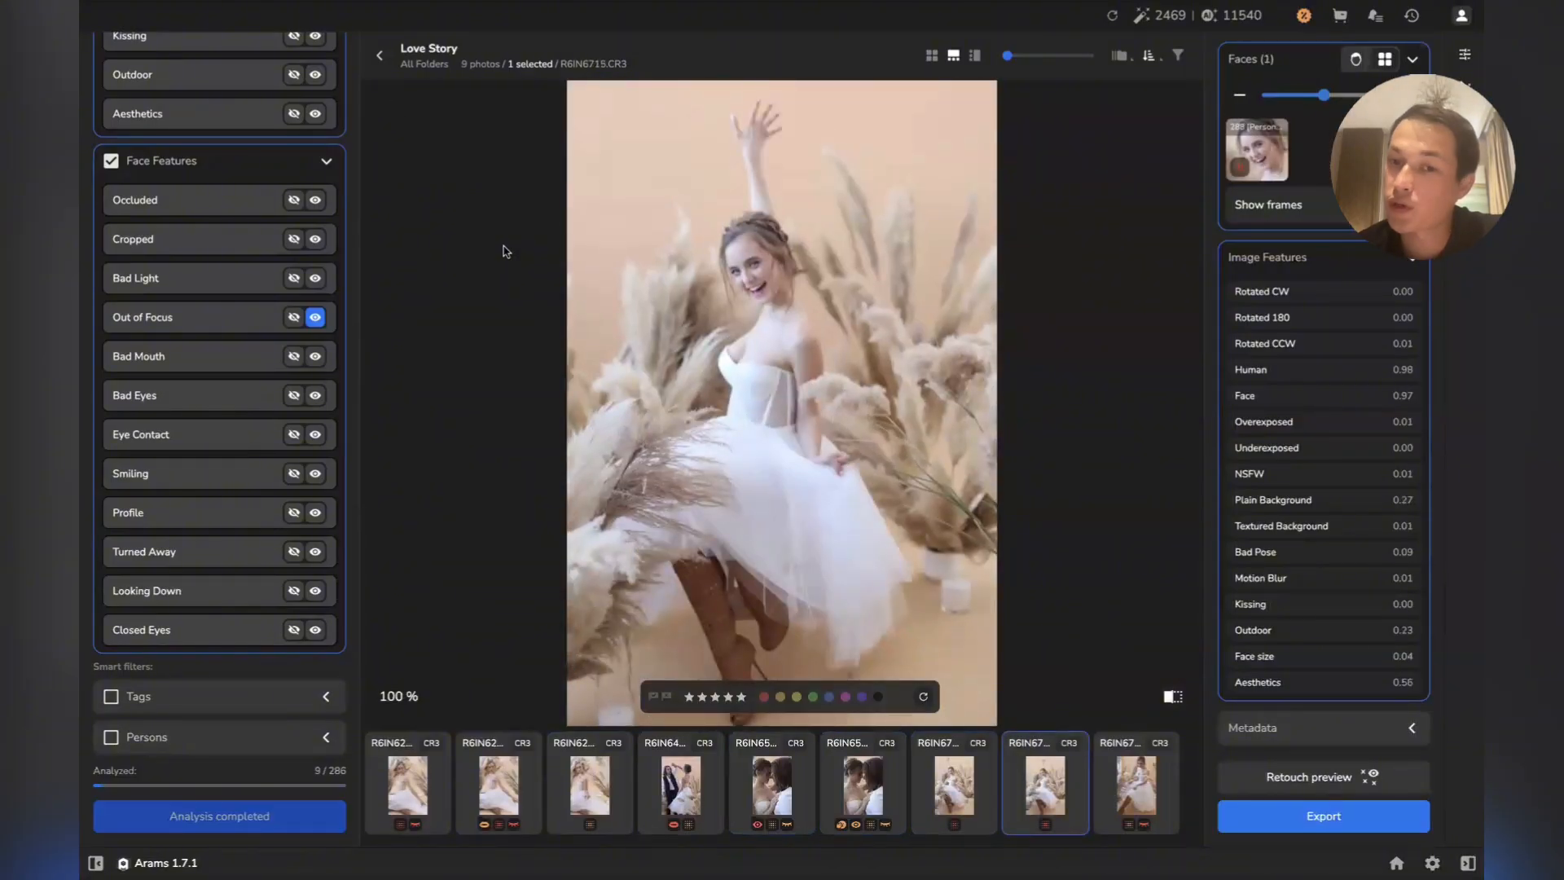
pyautogui.press('Right')
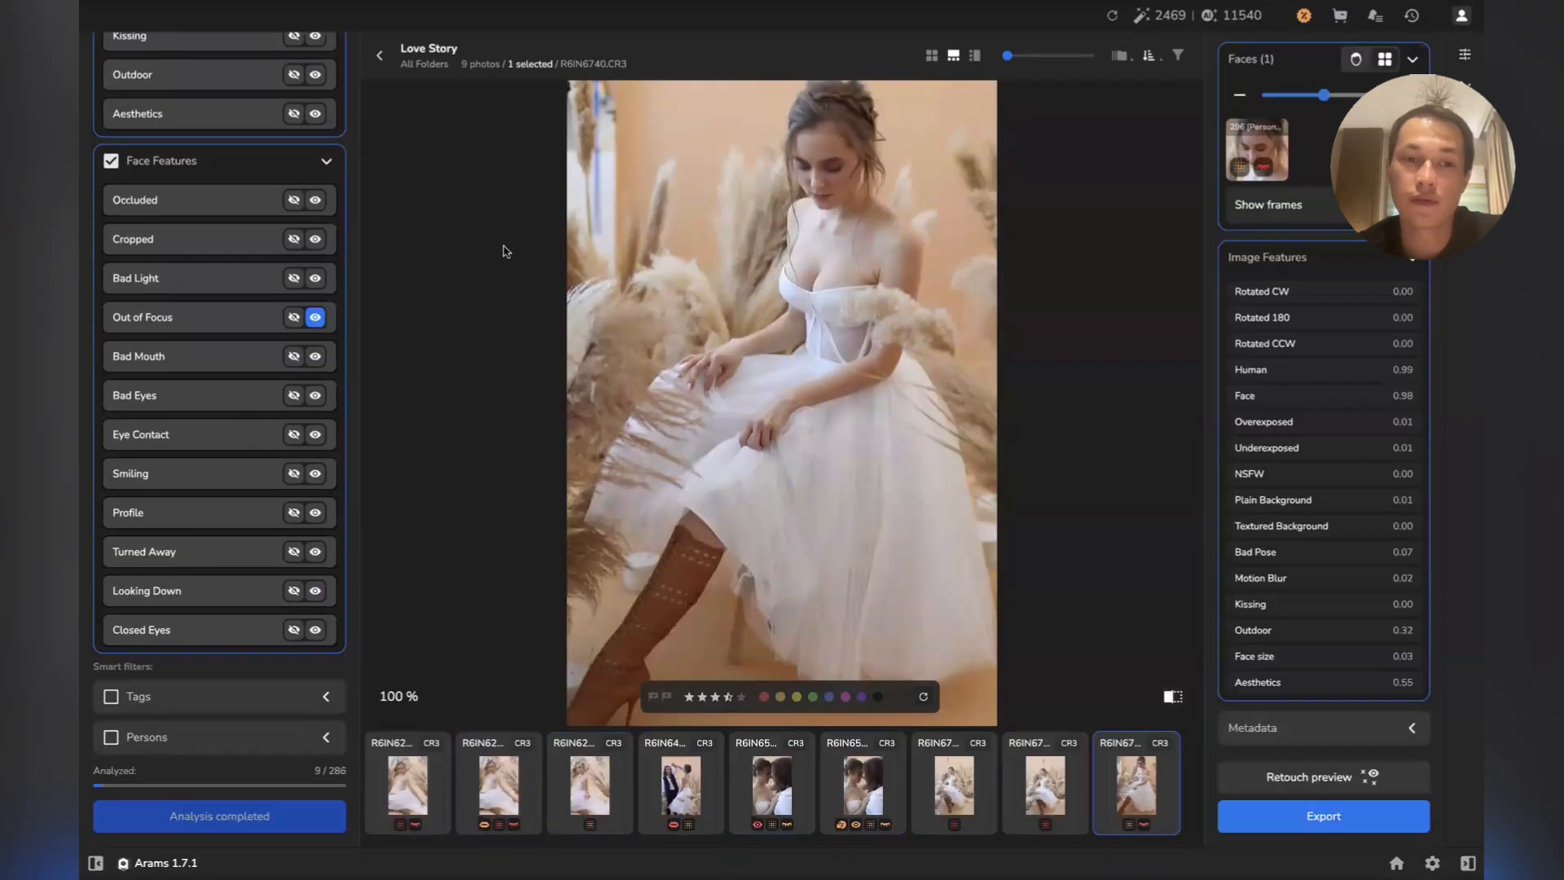
pyautogui.press('Left')
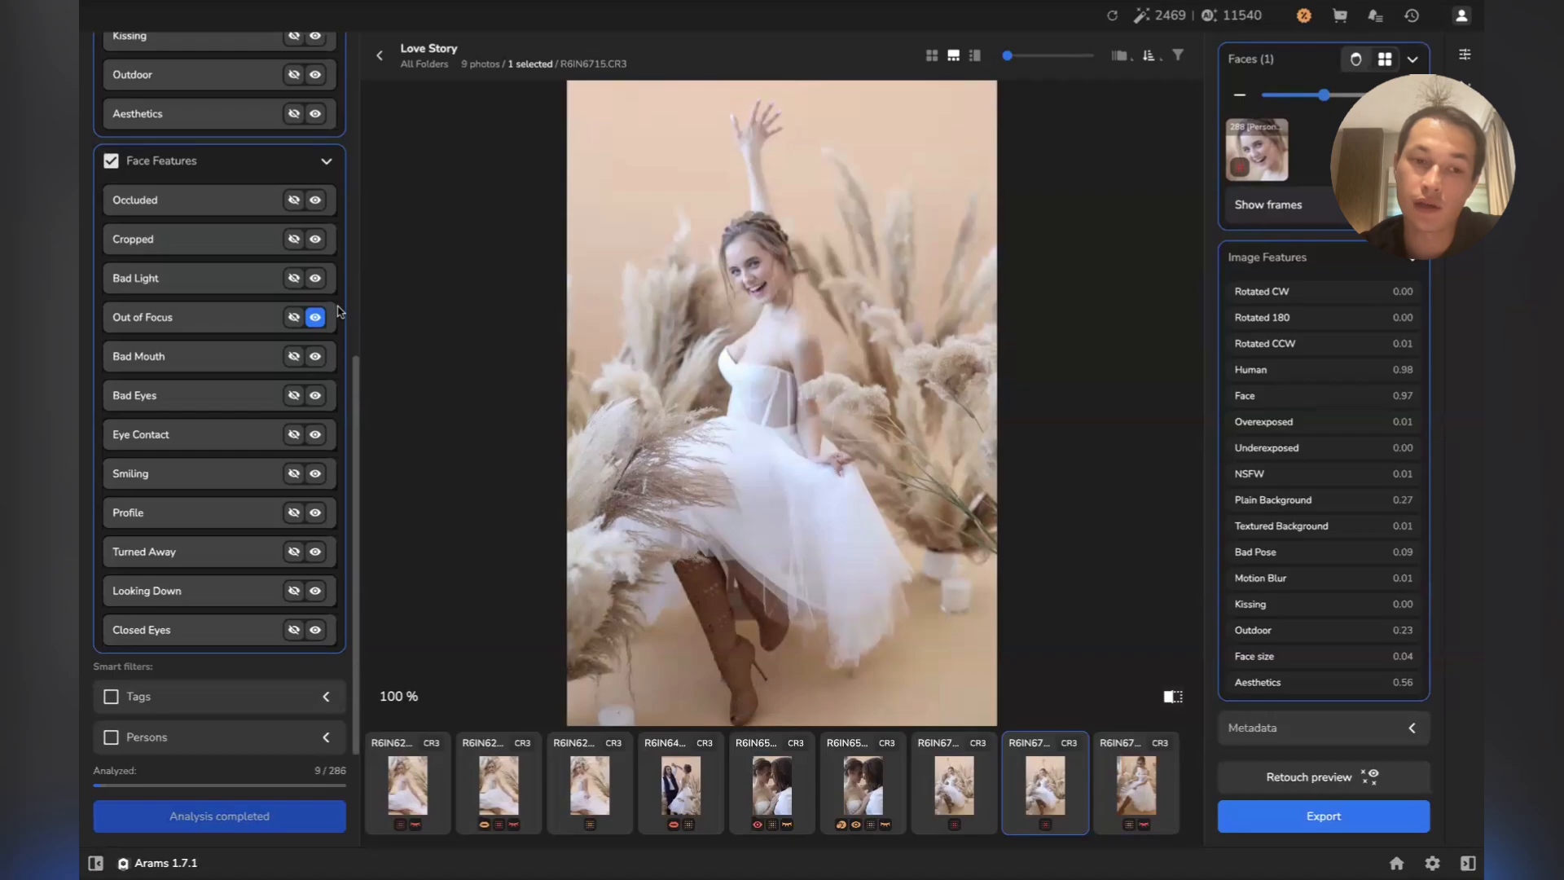
# Compare hiding and showing the Out of Focus photos, and clear that criterion in the grid view
pyautogui.click(294, 317)
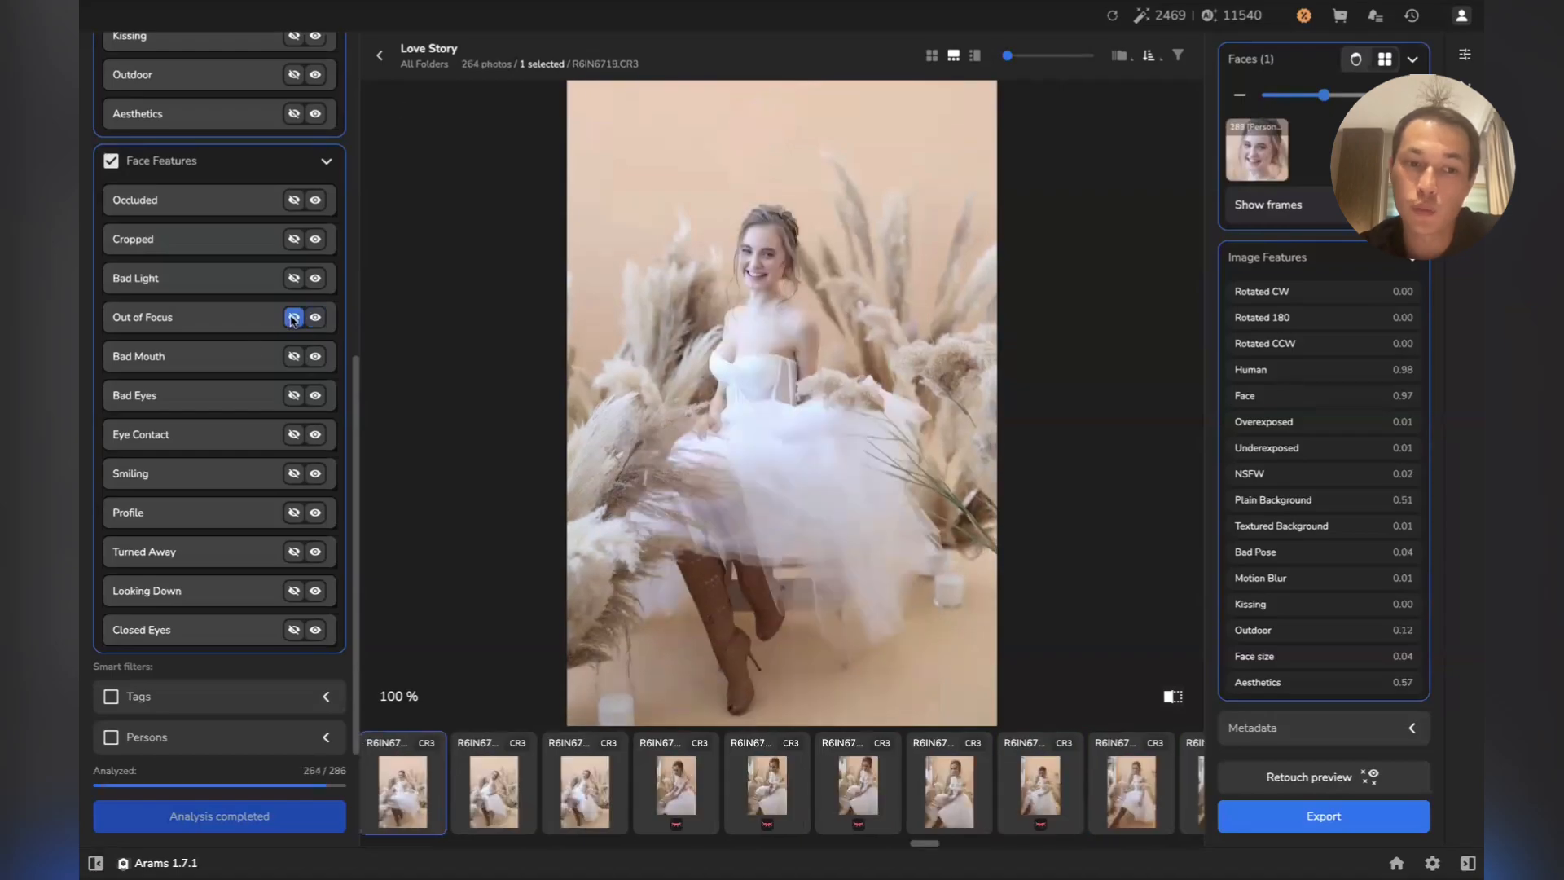
pyautogui.click(314, 318)
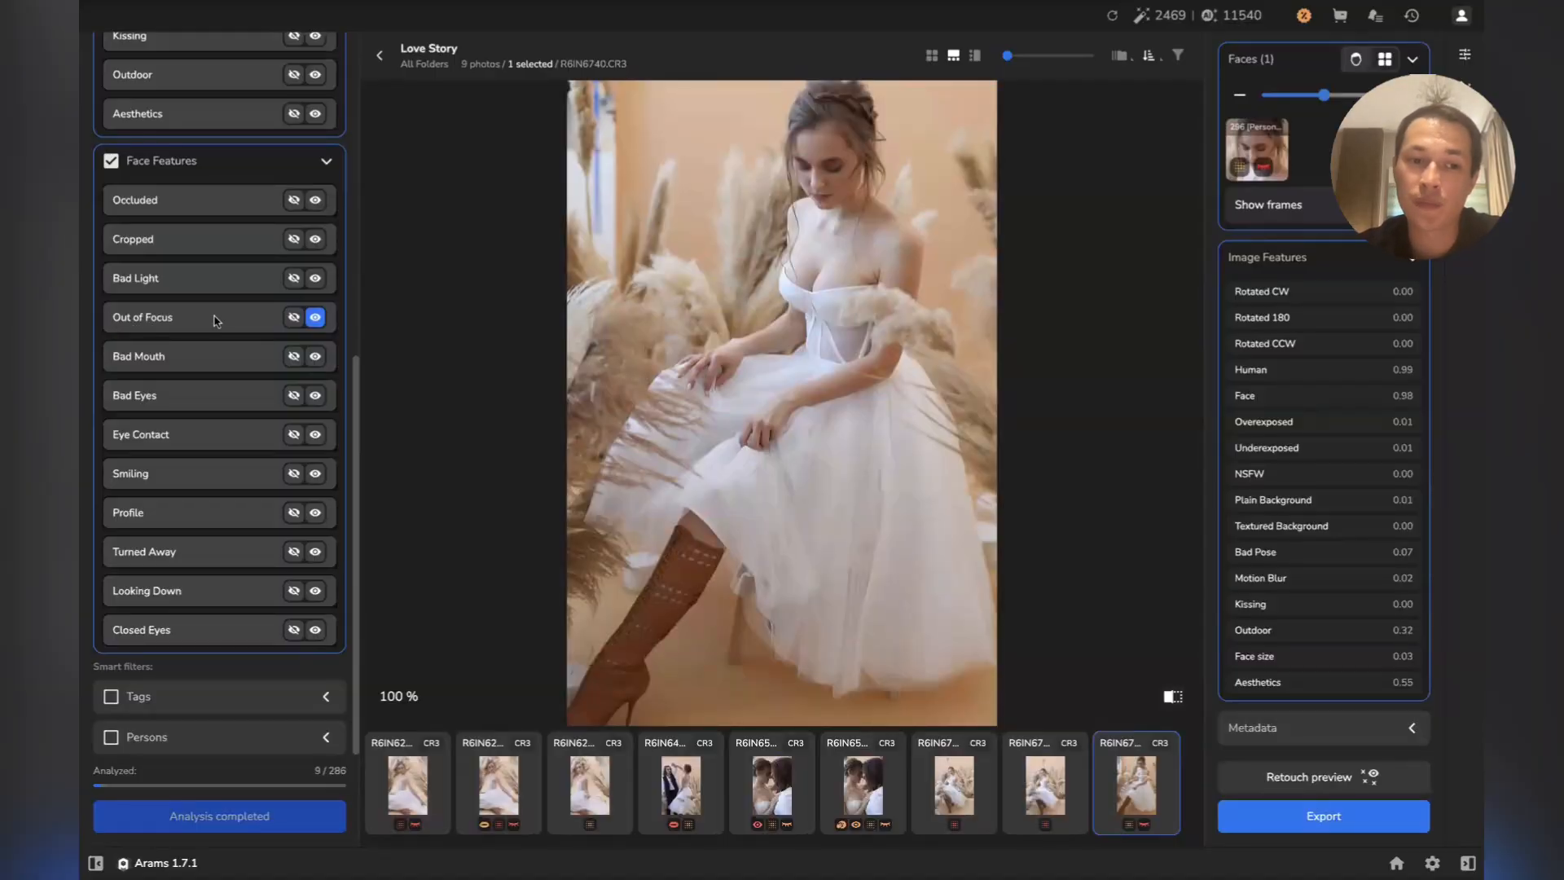
pyautogui.click(293, 319)
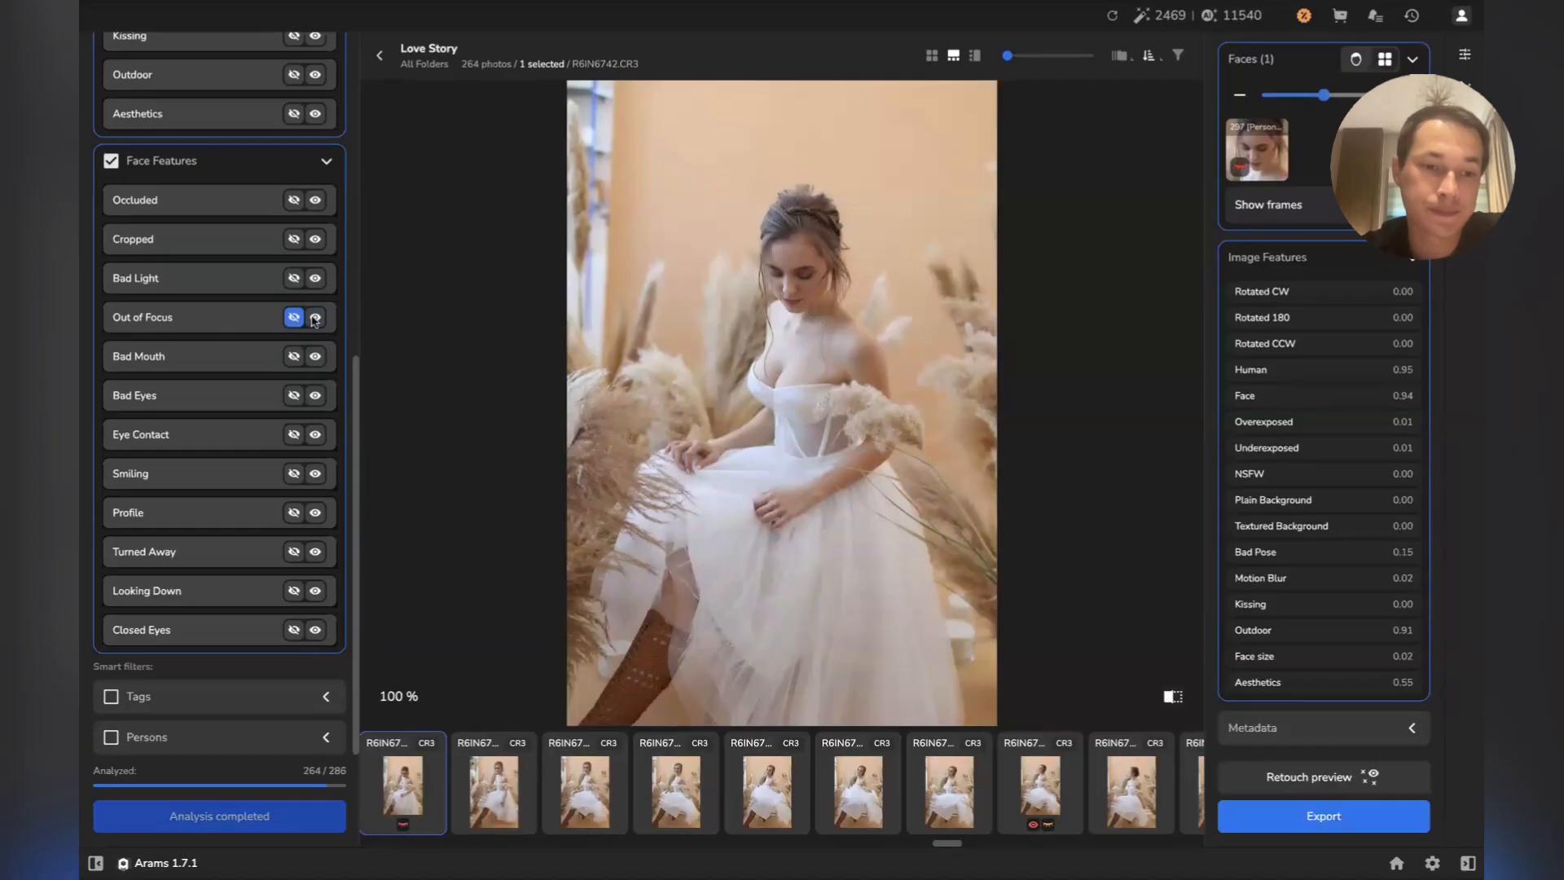
pyautogui.click(379, 57)
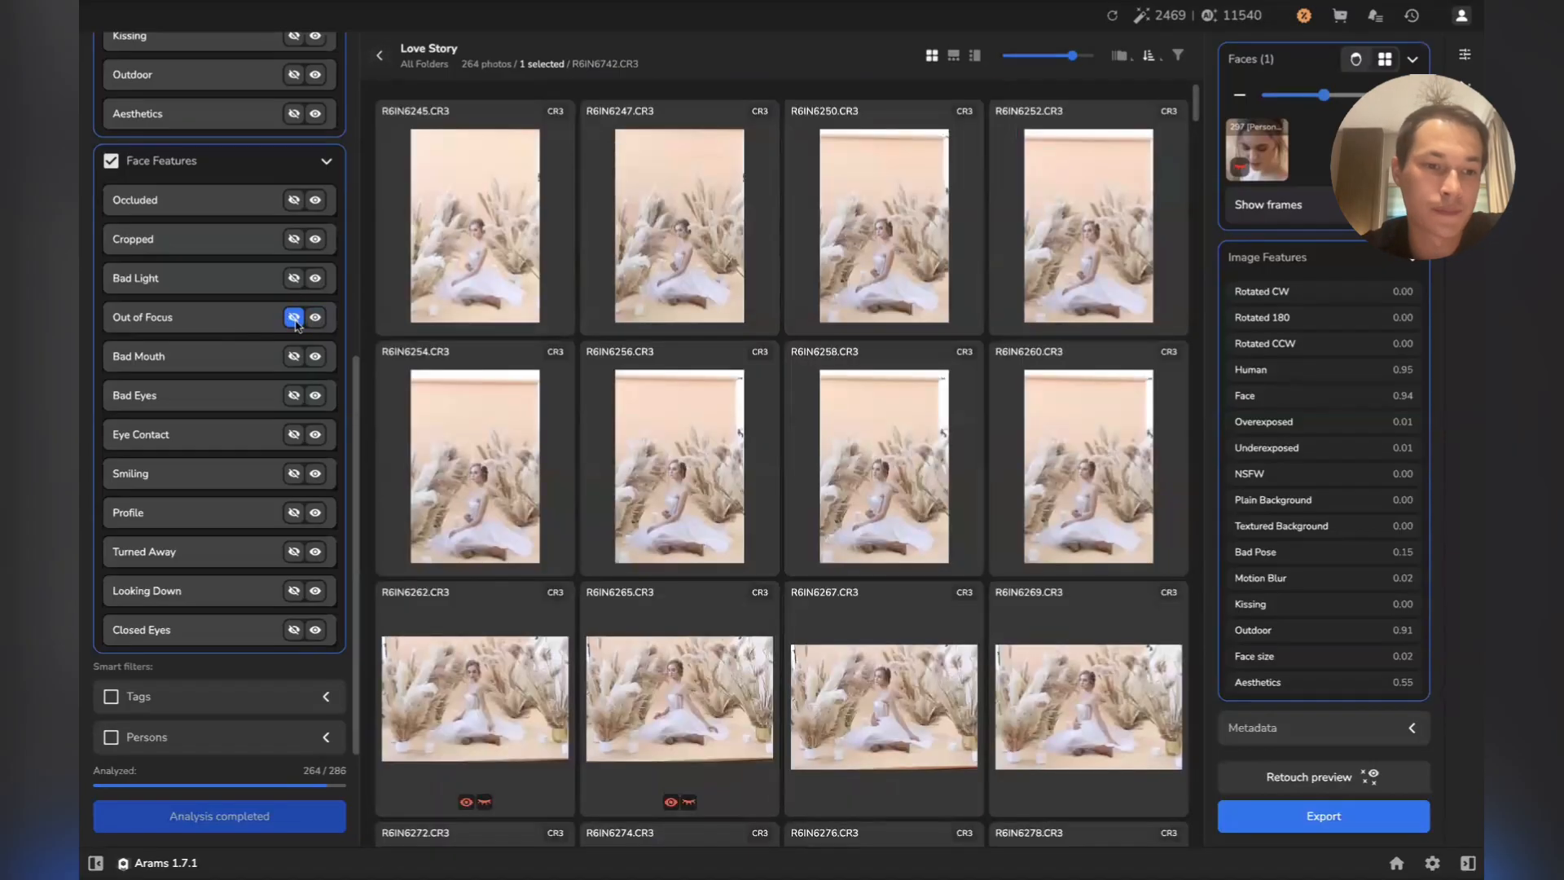
pyautogui.click(294, 318)
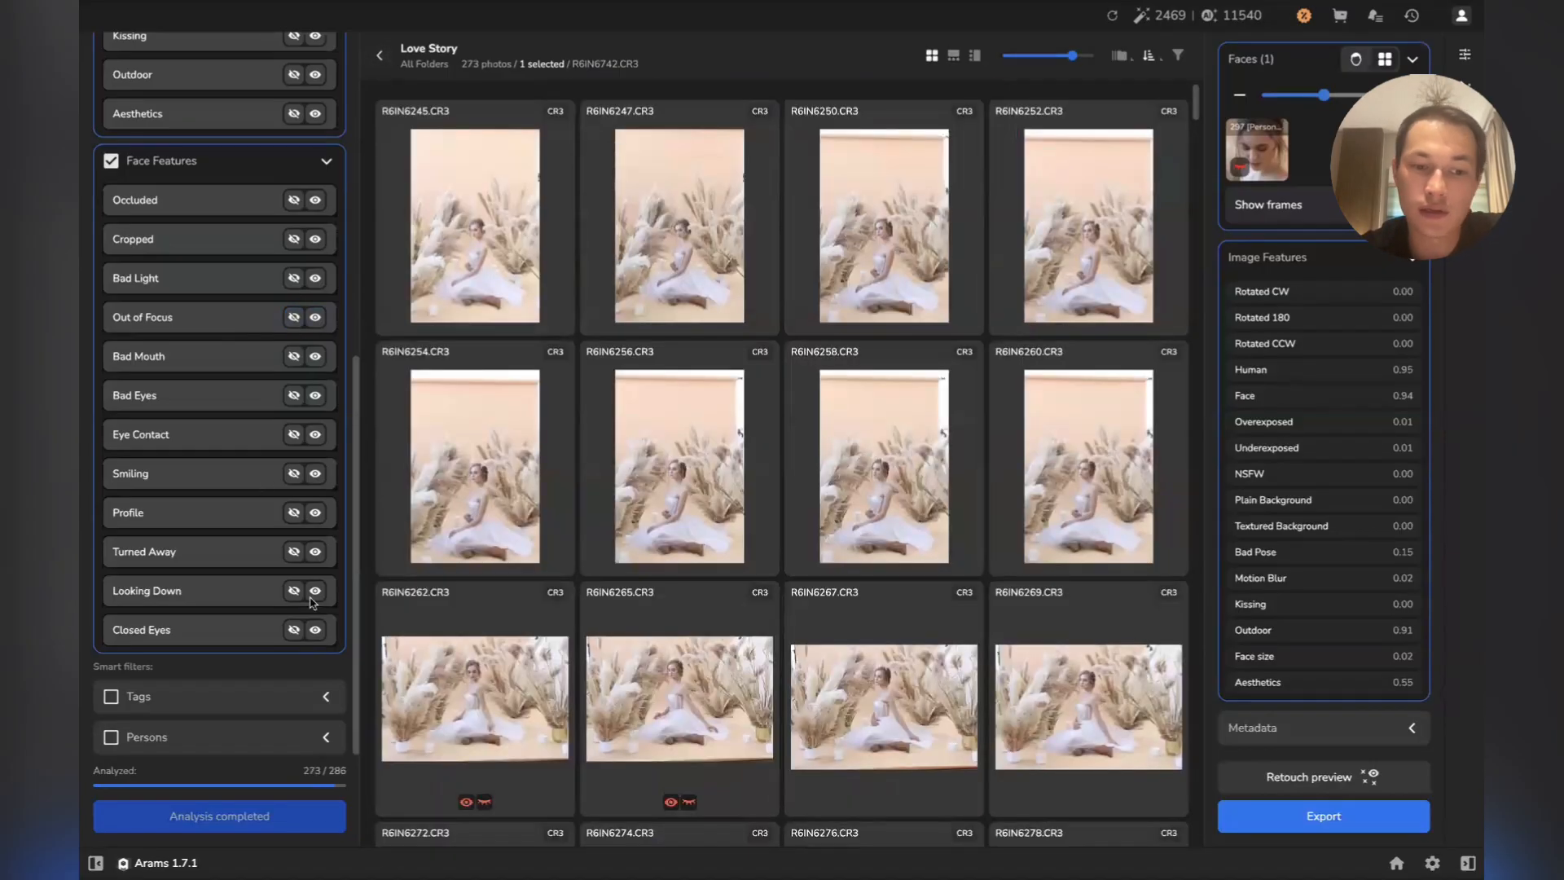
# Show only photos with Closed Eyes and scan them in the grid
pyautogui.click(315, 630)
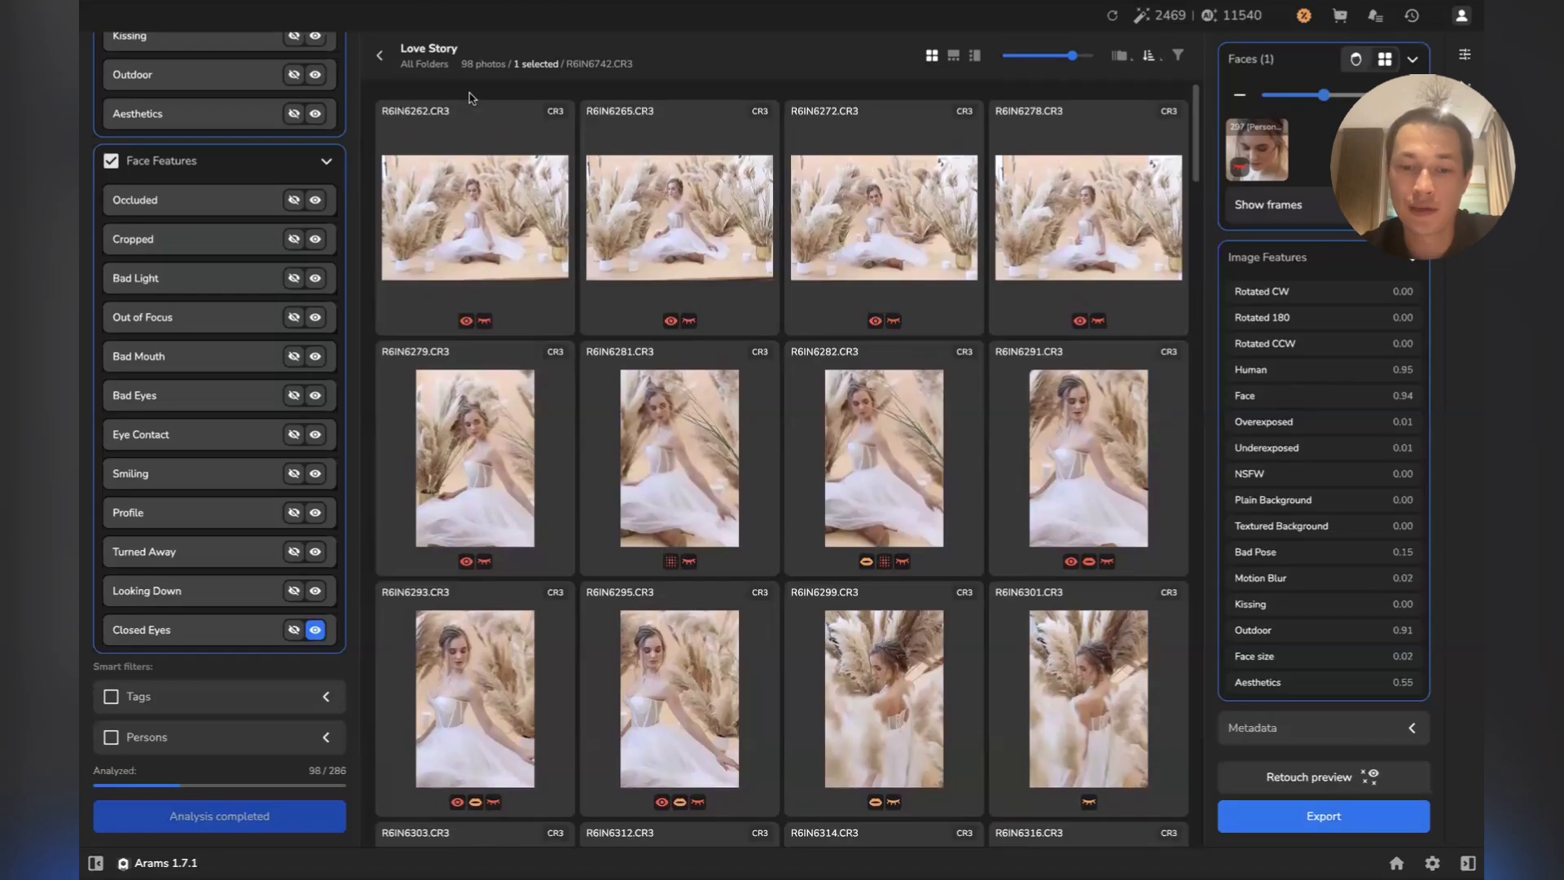
pyautogui.scroll(-20, 469, 97)
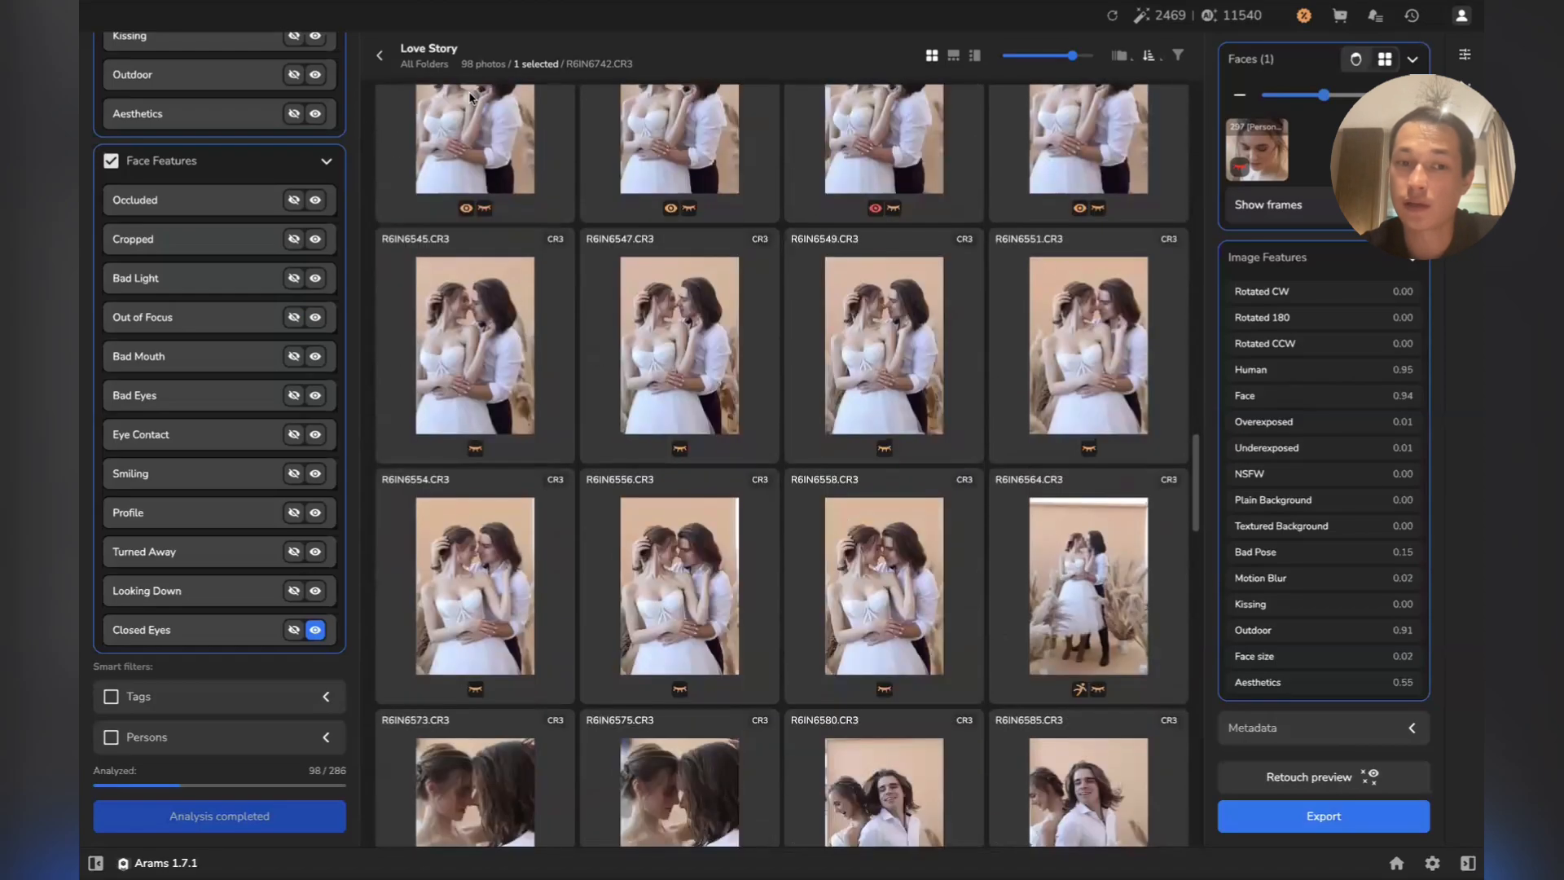
pyautogui.scroll(15, 469, 98)
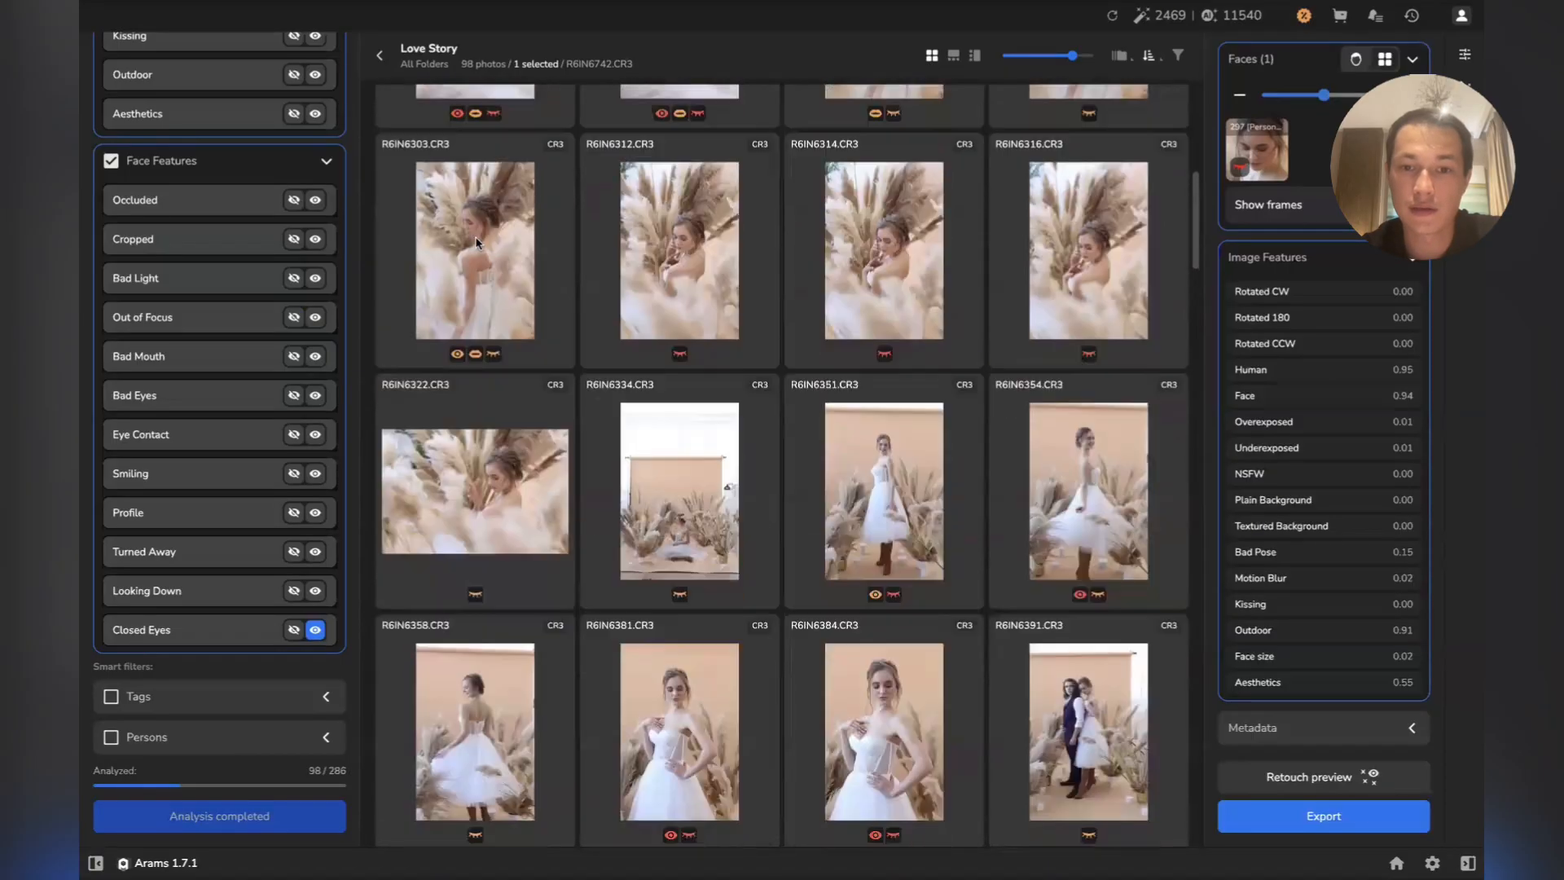
pyautogui.scroll(5, 477, 242)
# Open R6IN6262.CR3 with an enlarged face preview and page through the closed-eyes photos up to R6IN6322.CR3
pyautogui.doubleClick(476, 242)
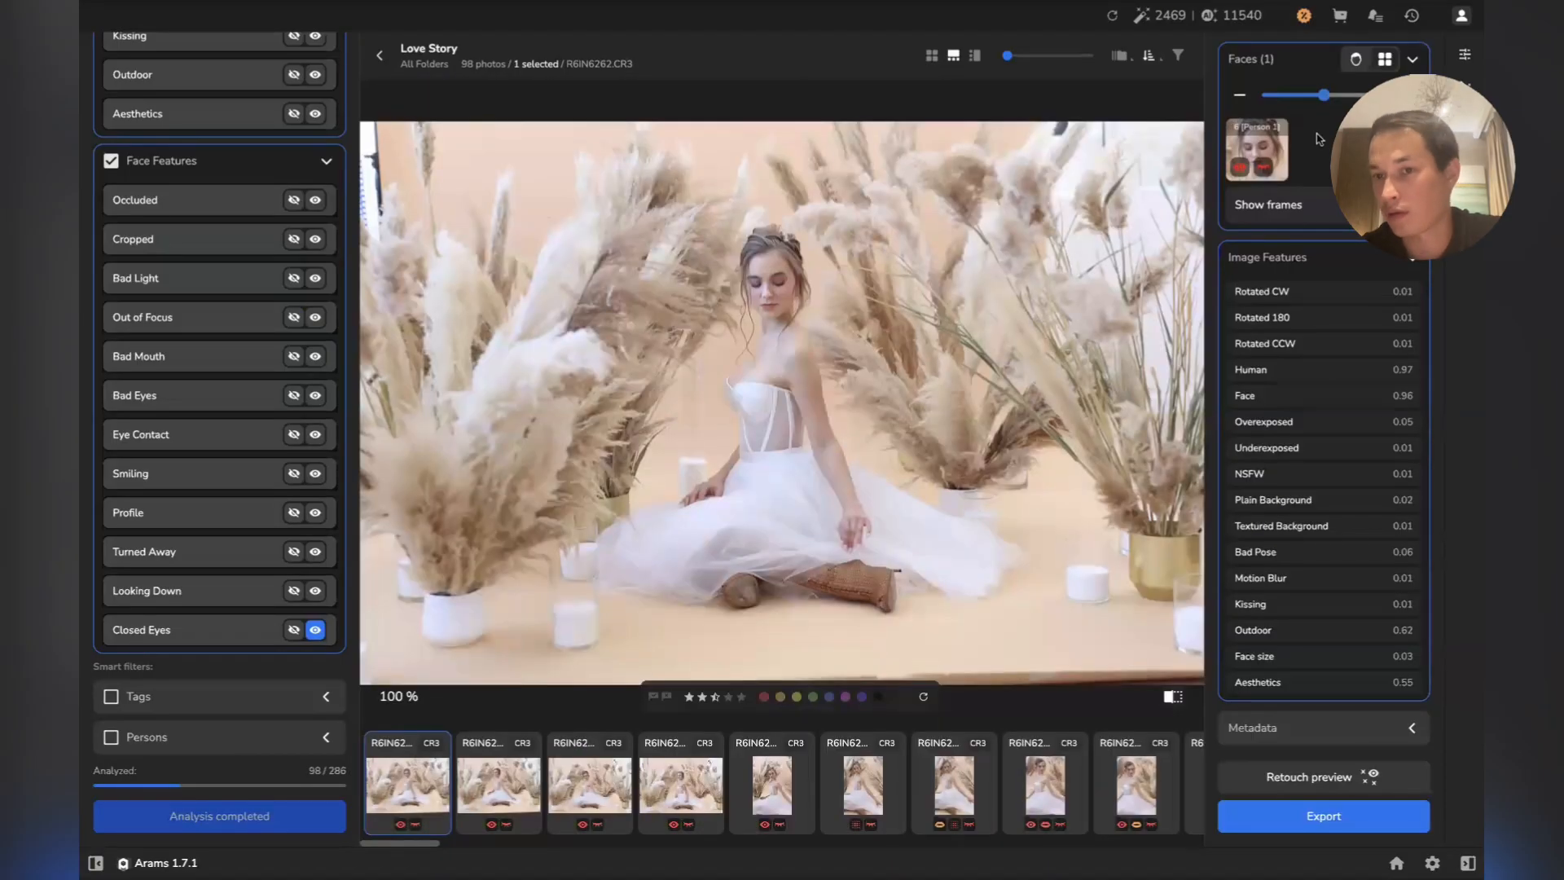
pyautogui.click(1356, 62)
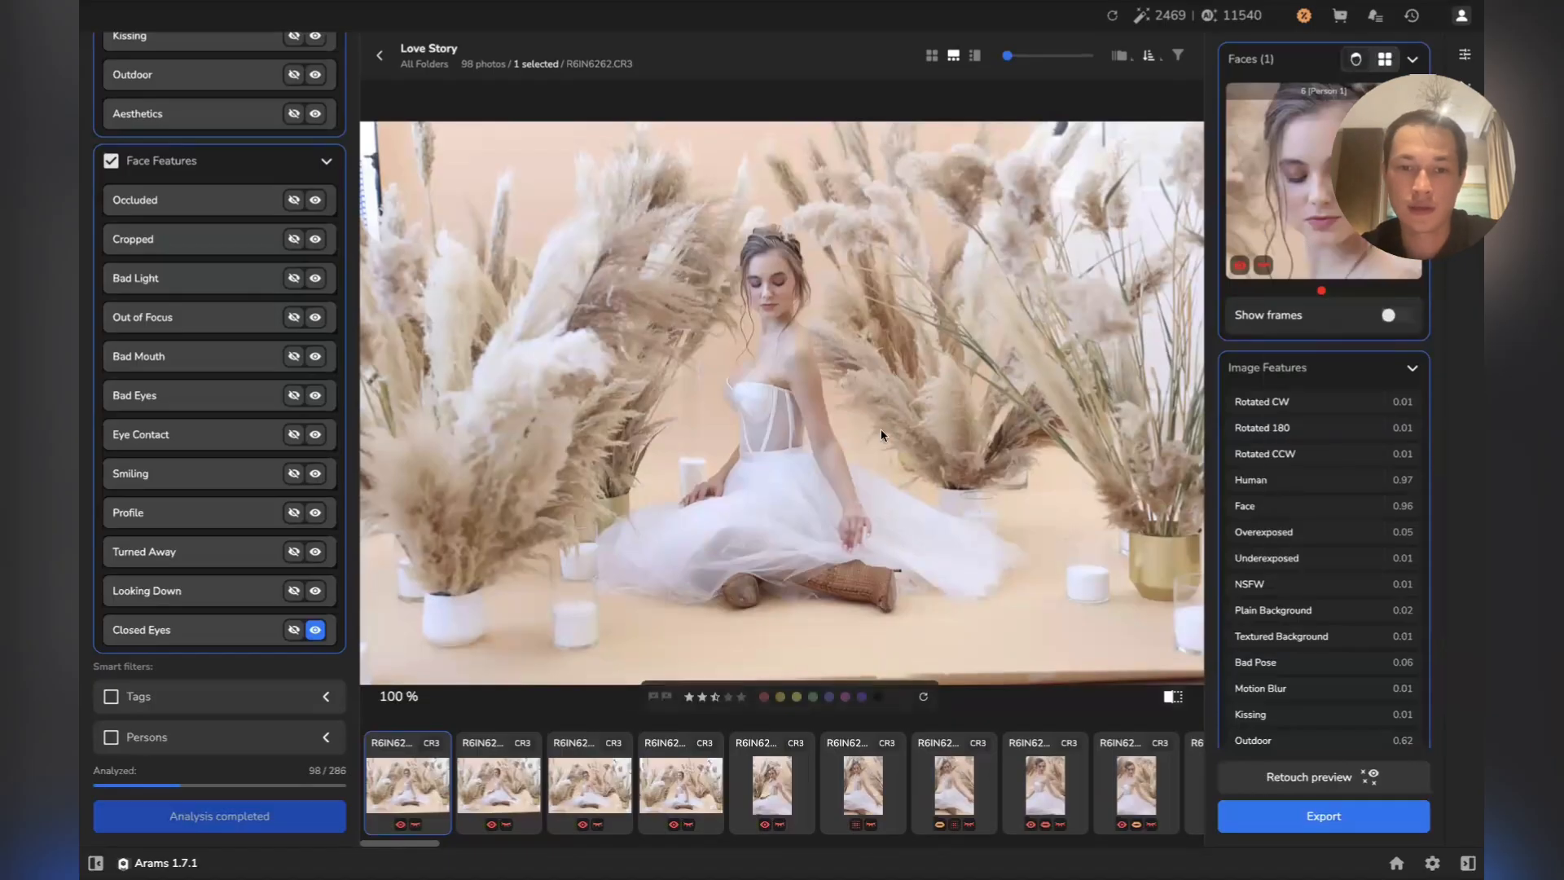
pyautogui.press('Right')
pyautogui.press('Right')
pyautogui.press('Right')
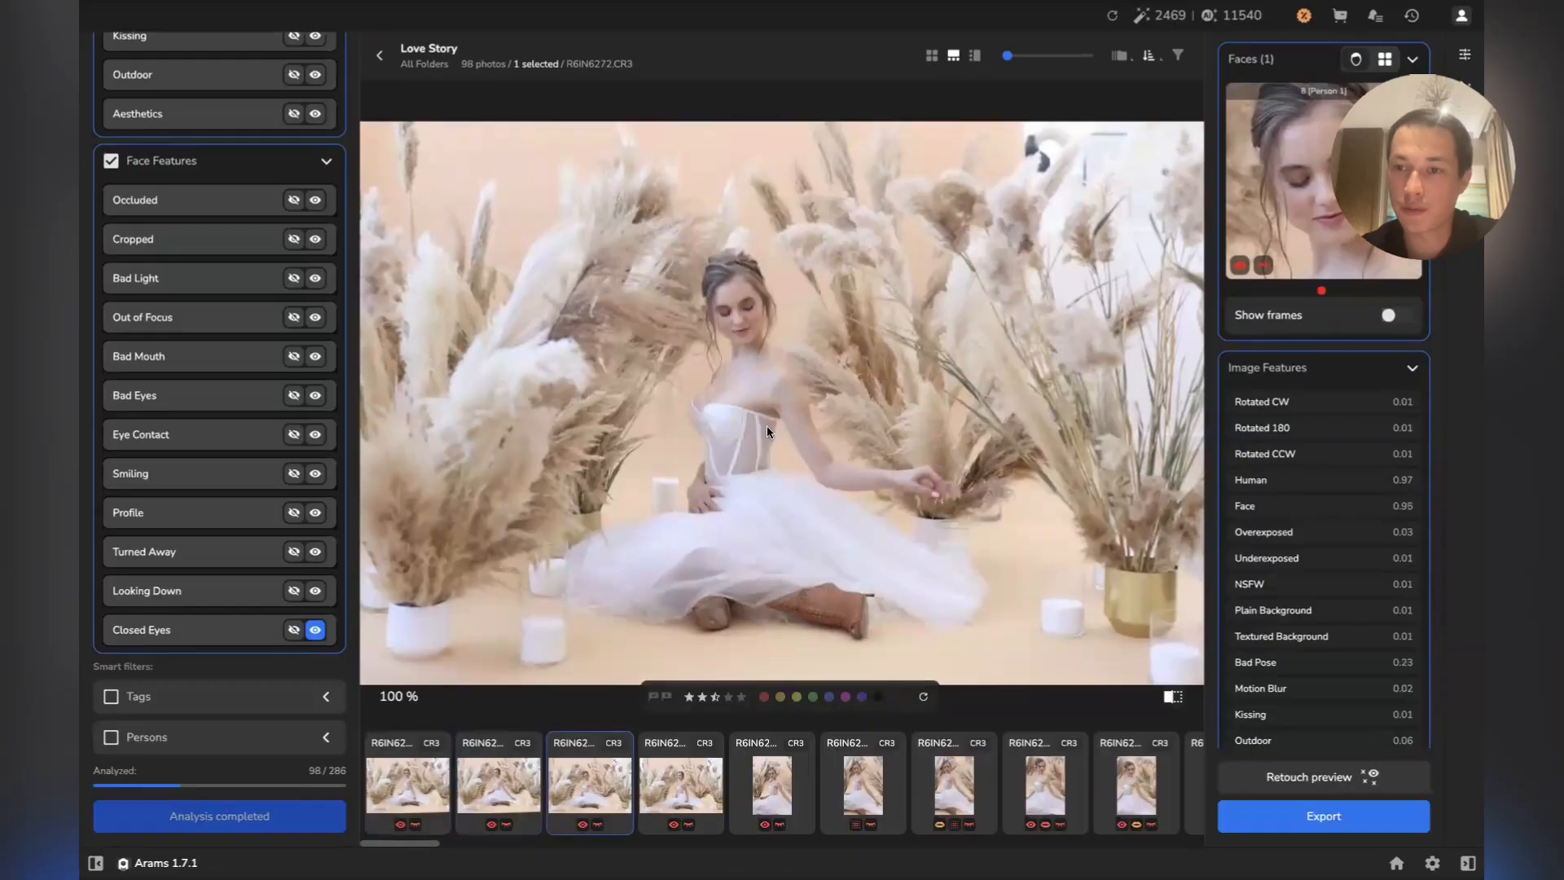
pyautogui.press('Right')
pyautogui.press('Right')
pyautogui.press('Right')
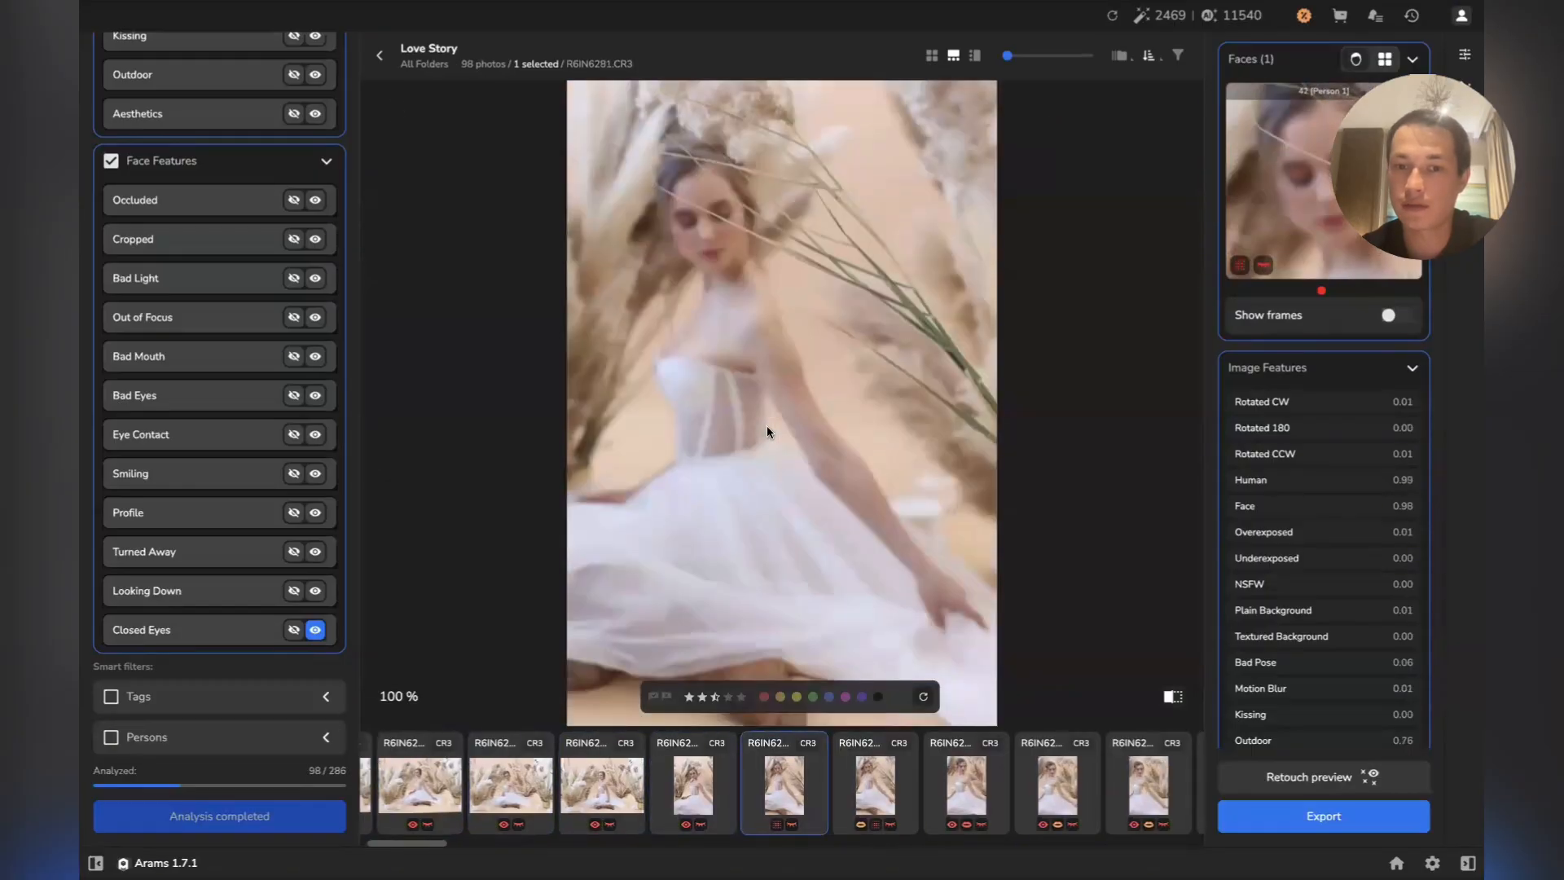
pyautogui.press('Right')
pyautogui.press('Right')
pyautogui.press('Right')
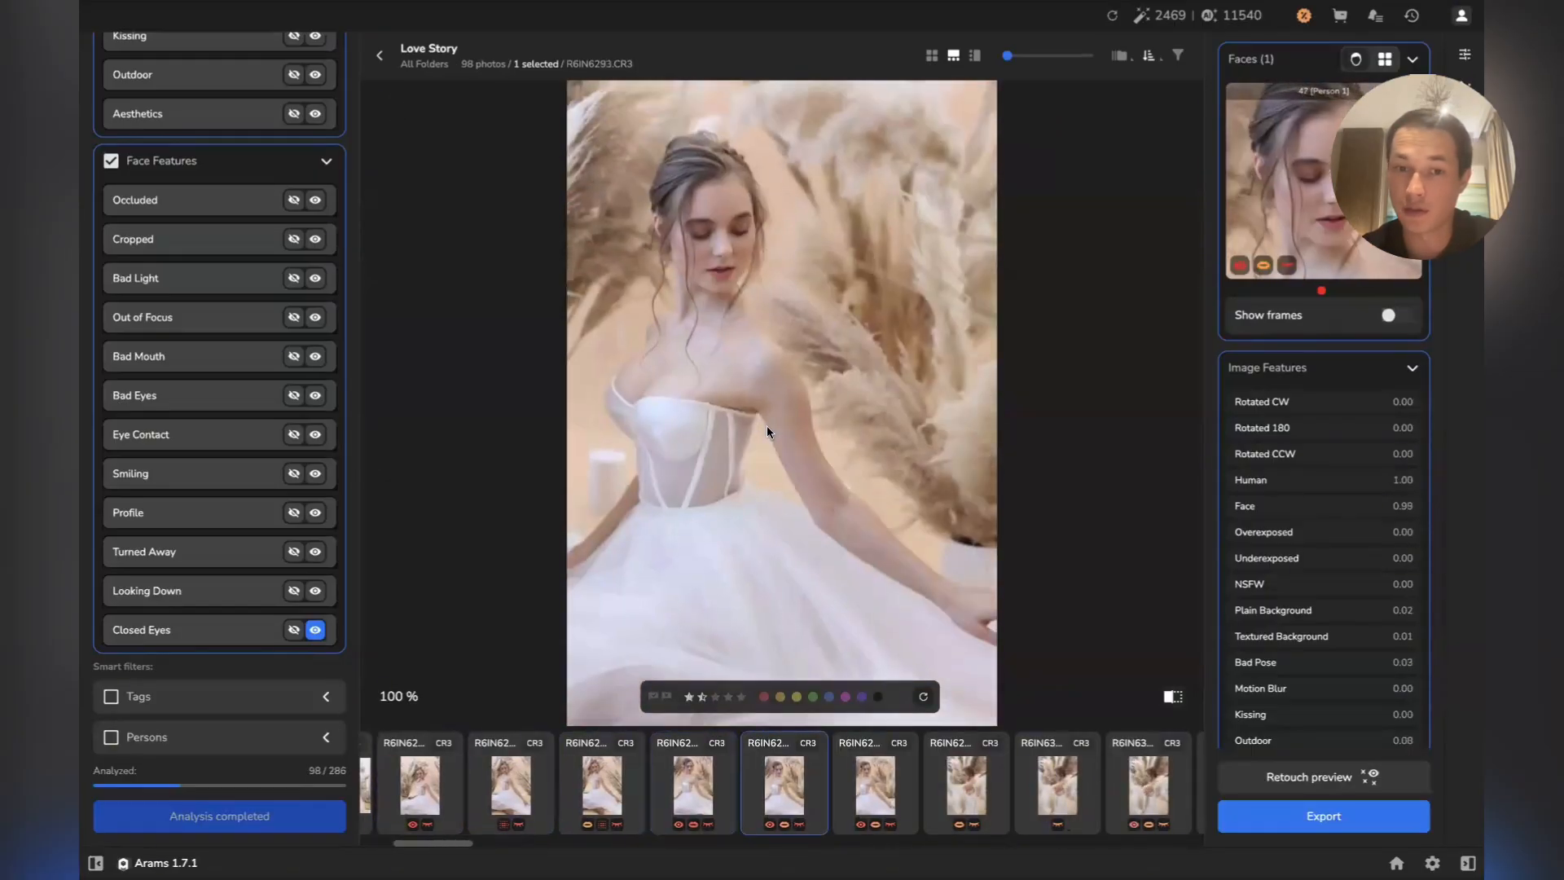
pyautogui.press('Right')
pyautogui.press('Right')
pyautogui.press('Right')
pyautogui.press('Right')
pyautogui.press('Right')
pyautogui.press('Right')
pyautogui.press('Right')
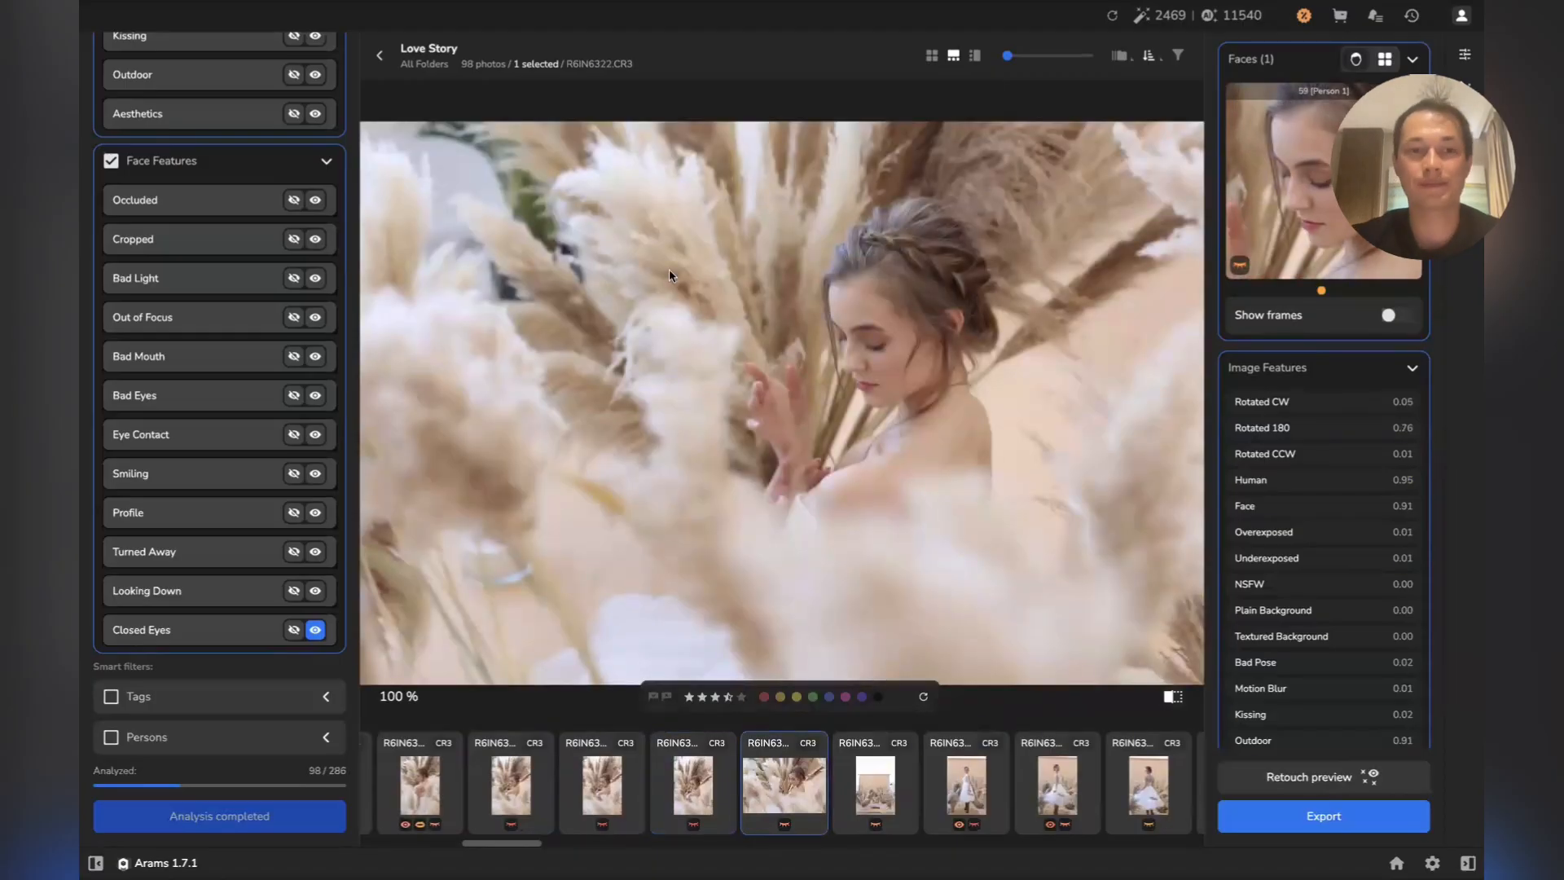
# Return to the grid, clear the Closed Eyes criterion and browse the photos down to those of the couple
pyautogui.click(380, 55)
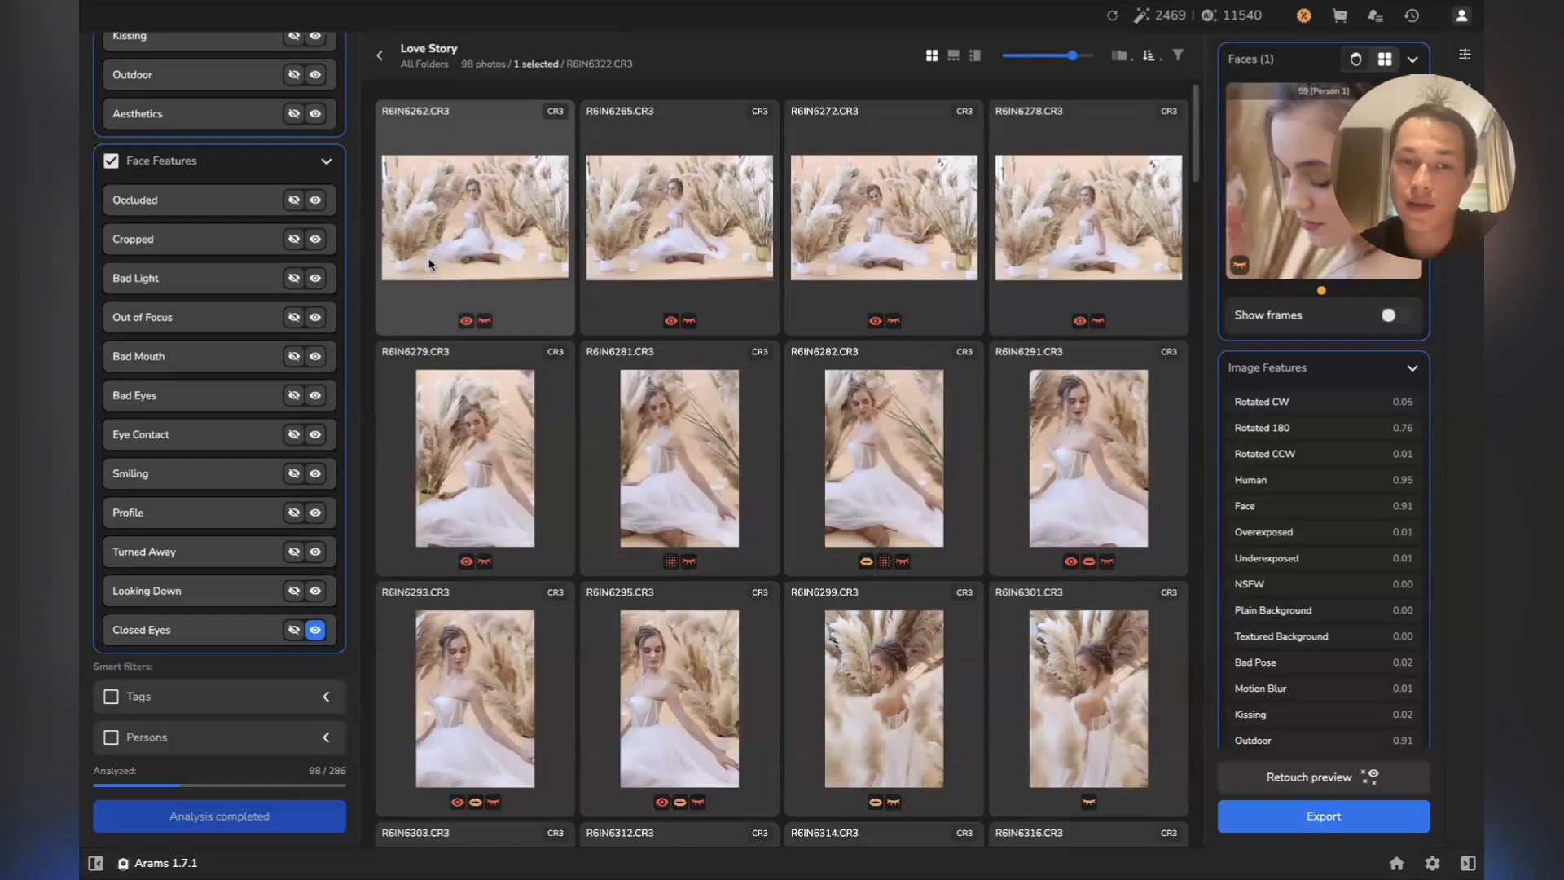
pyautogui.scroll(5, 210, 239)
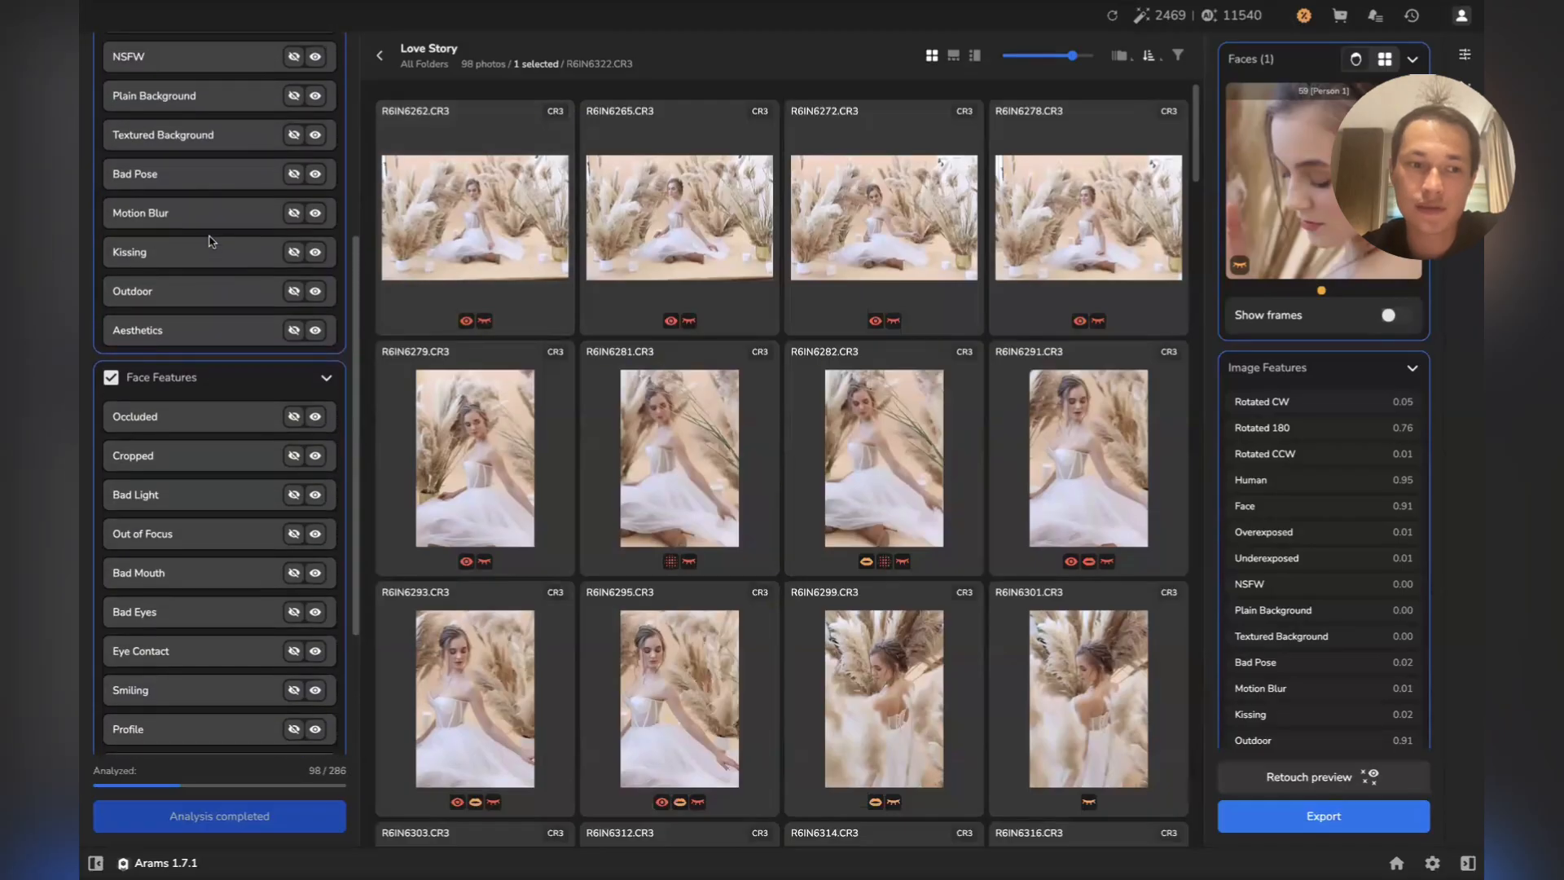
pyautogui.scroll(3, 211, 239)
pyautogui.scroll(-6, 210, 239)
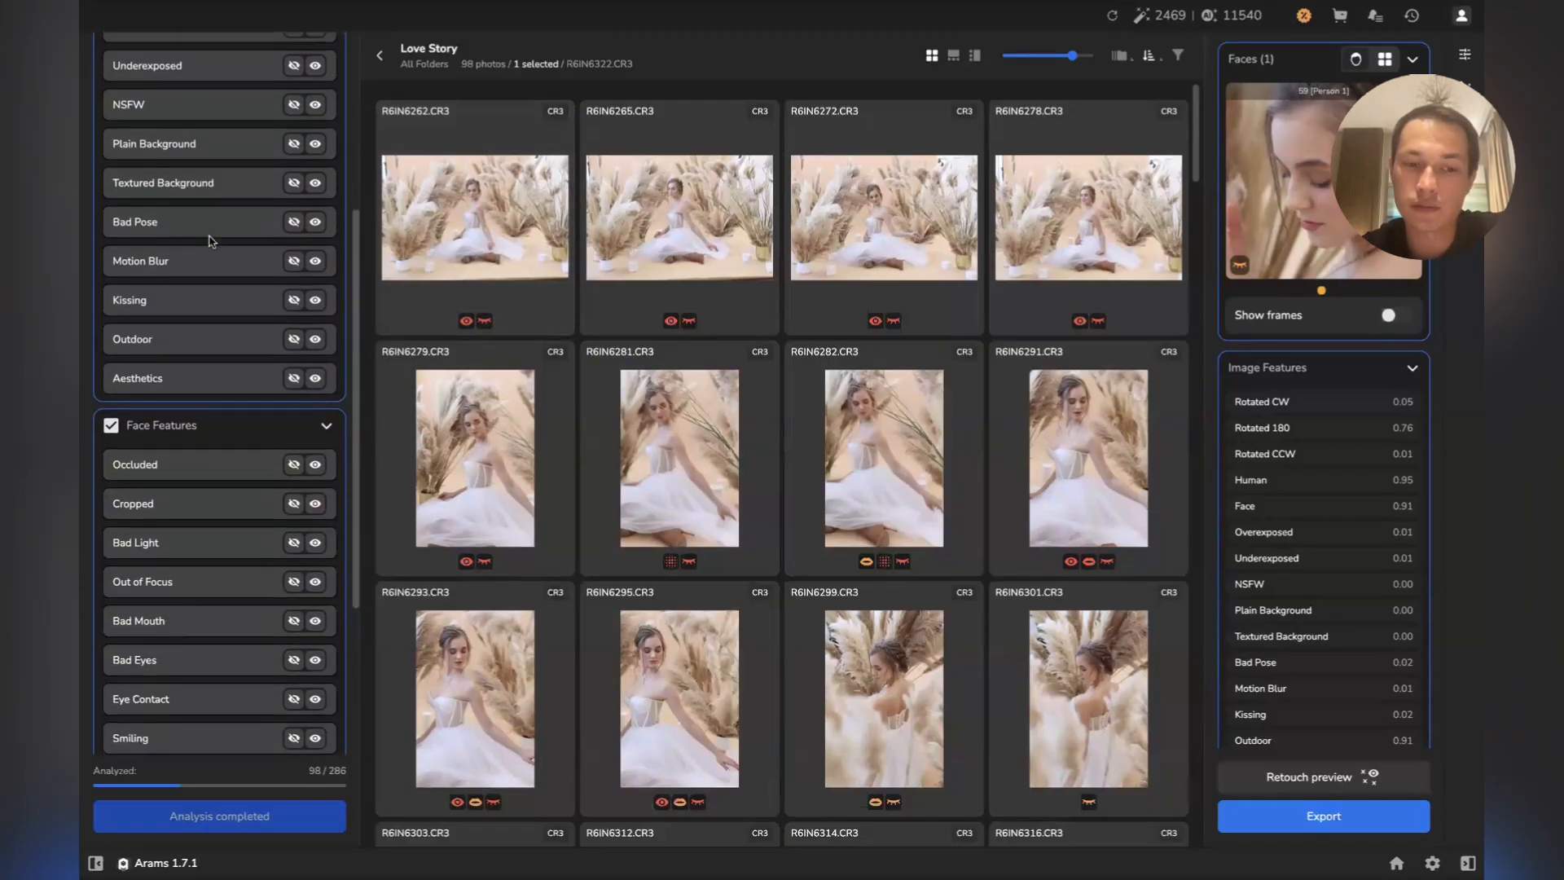
pyautogui.click(315, 710)
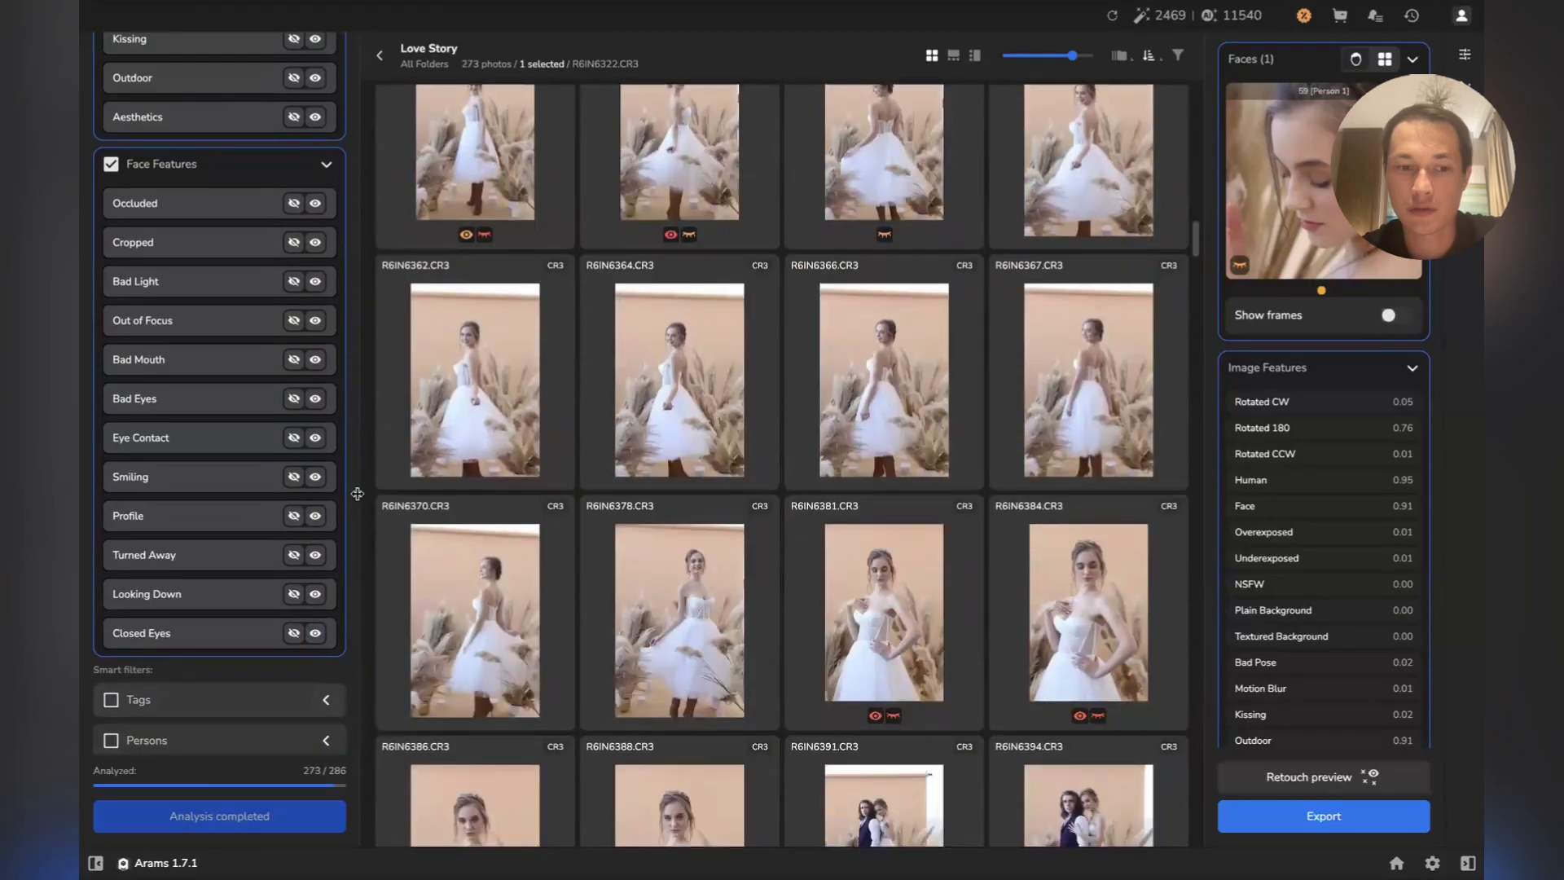
pyautogui.scroll(-10, 445, 503)
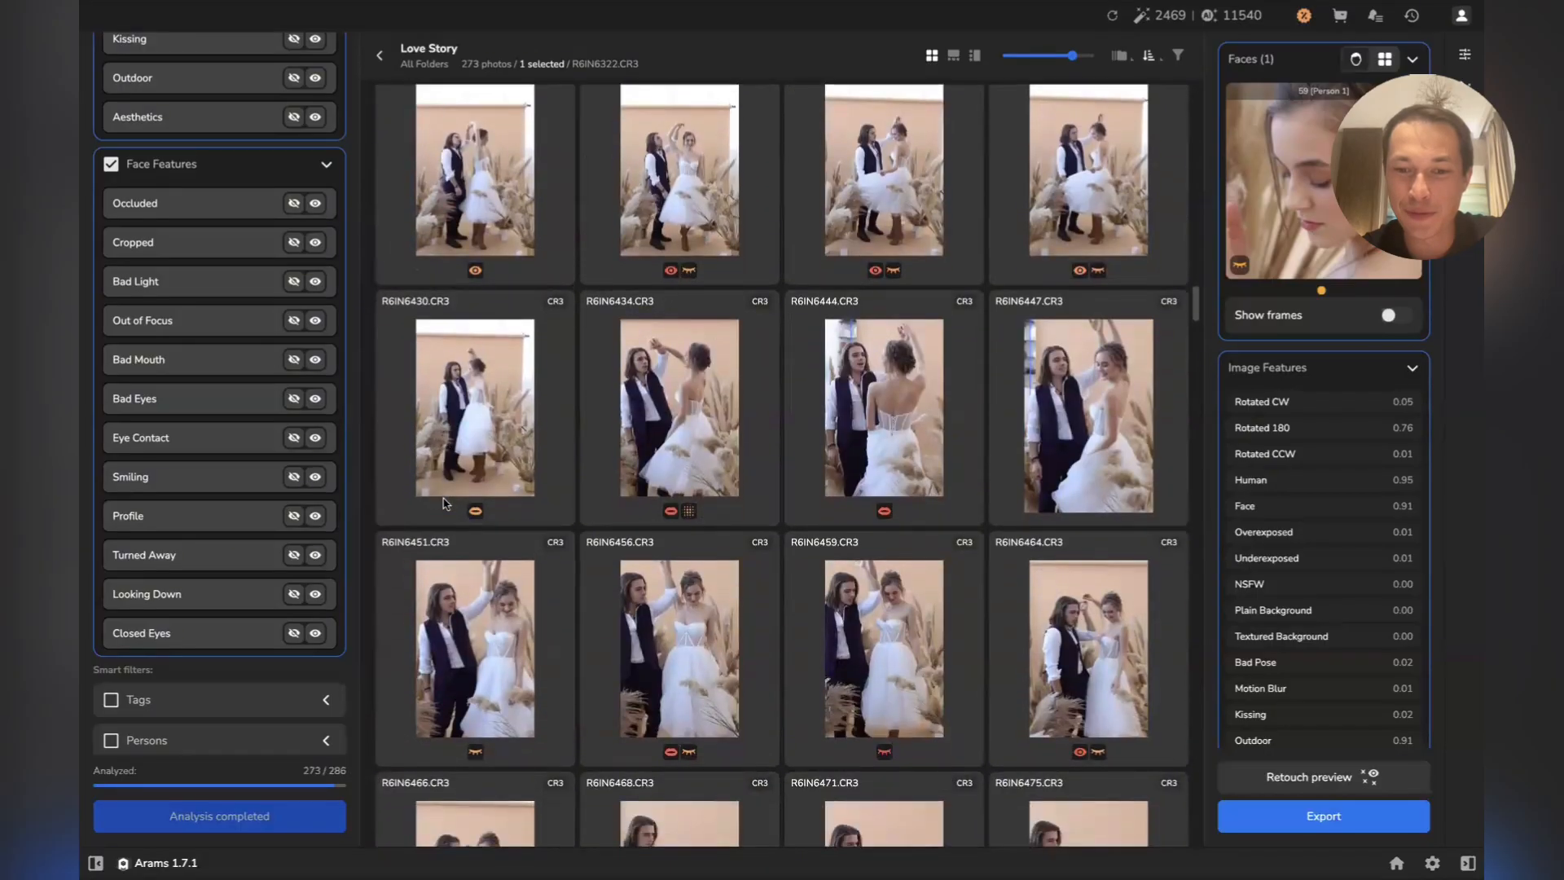
# Browse further down the photos of the couple and open R6IN6585.CR3 in the large view
pyautogui.scroll(-15, 445, 503)
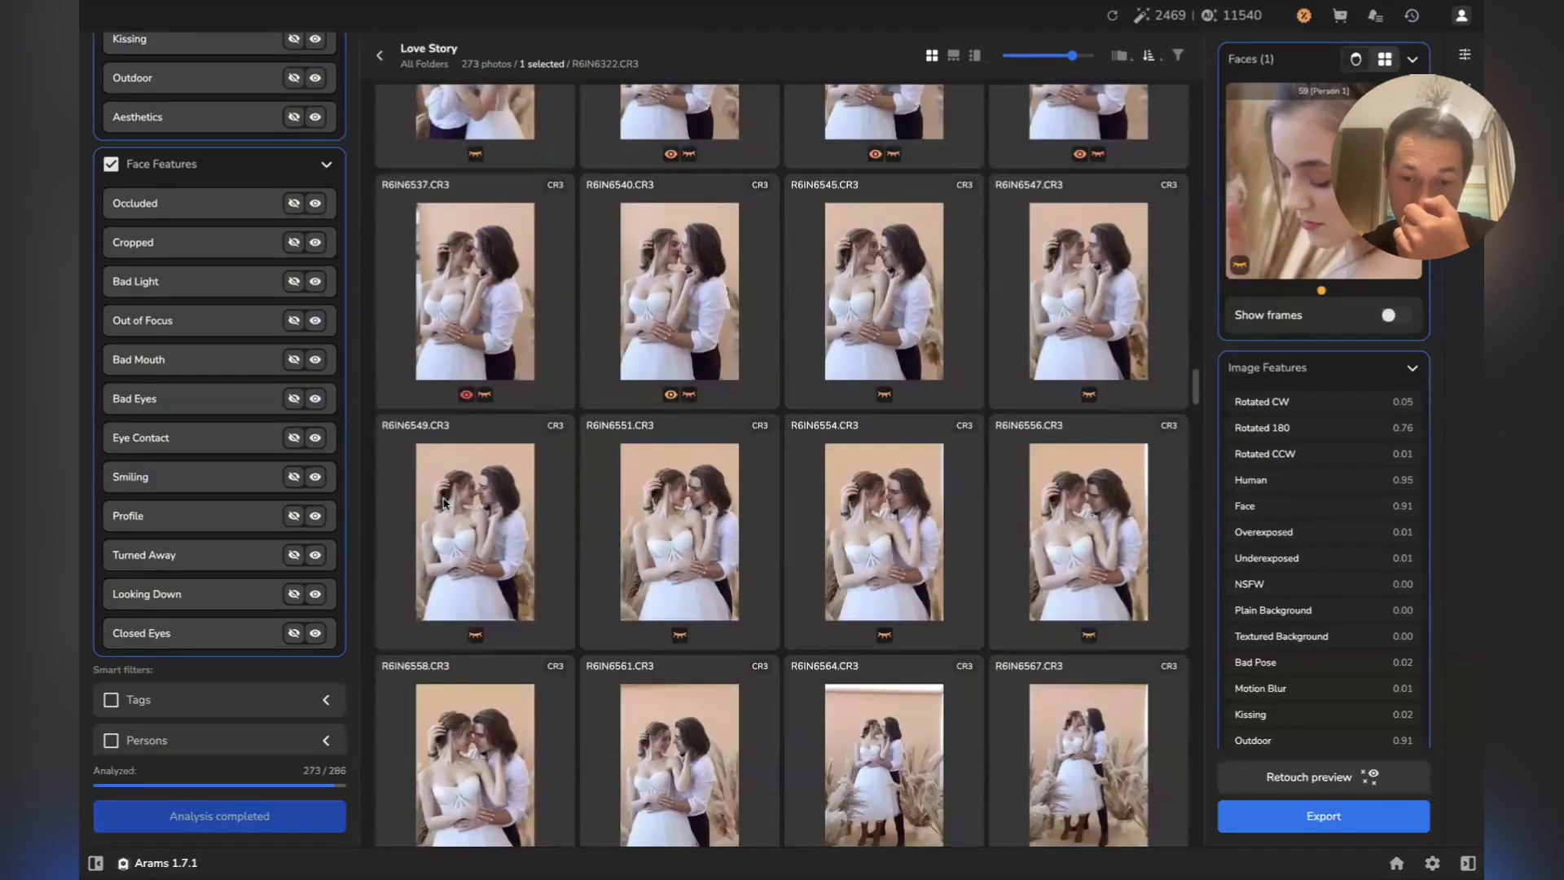
pyautogui.scroll(-5, 445, 503)
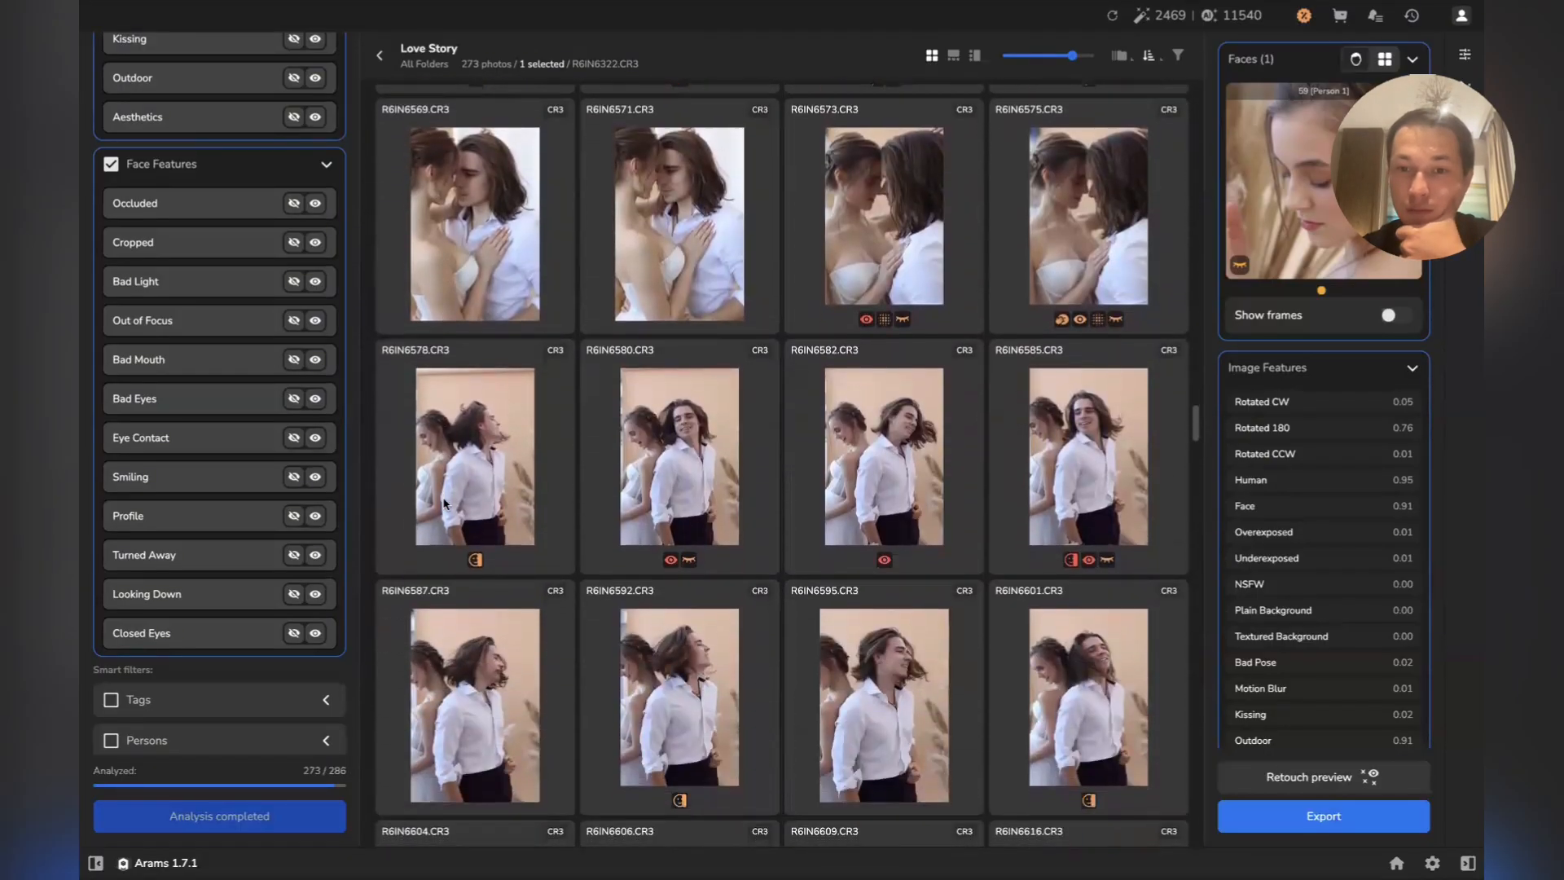
pyautogui.scroll(-2, 756, 576)
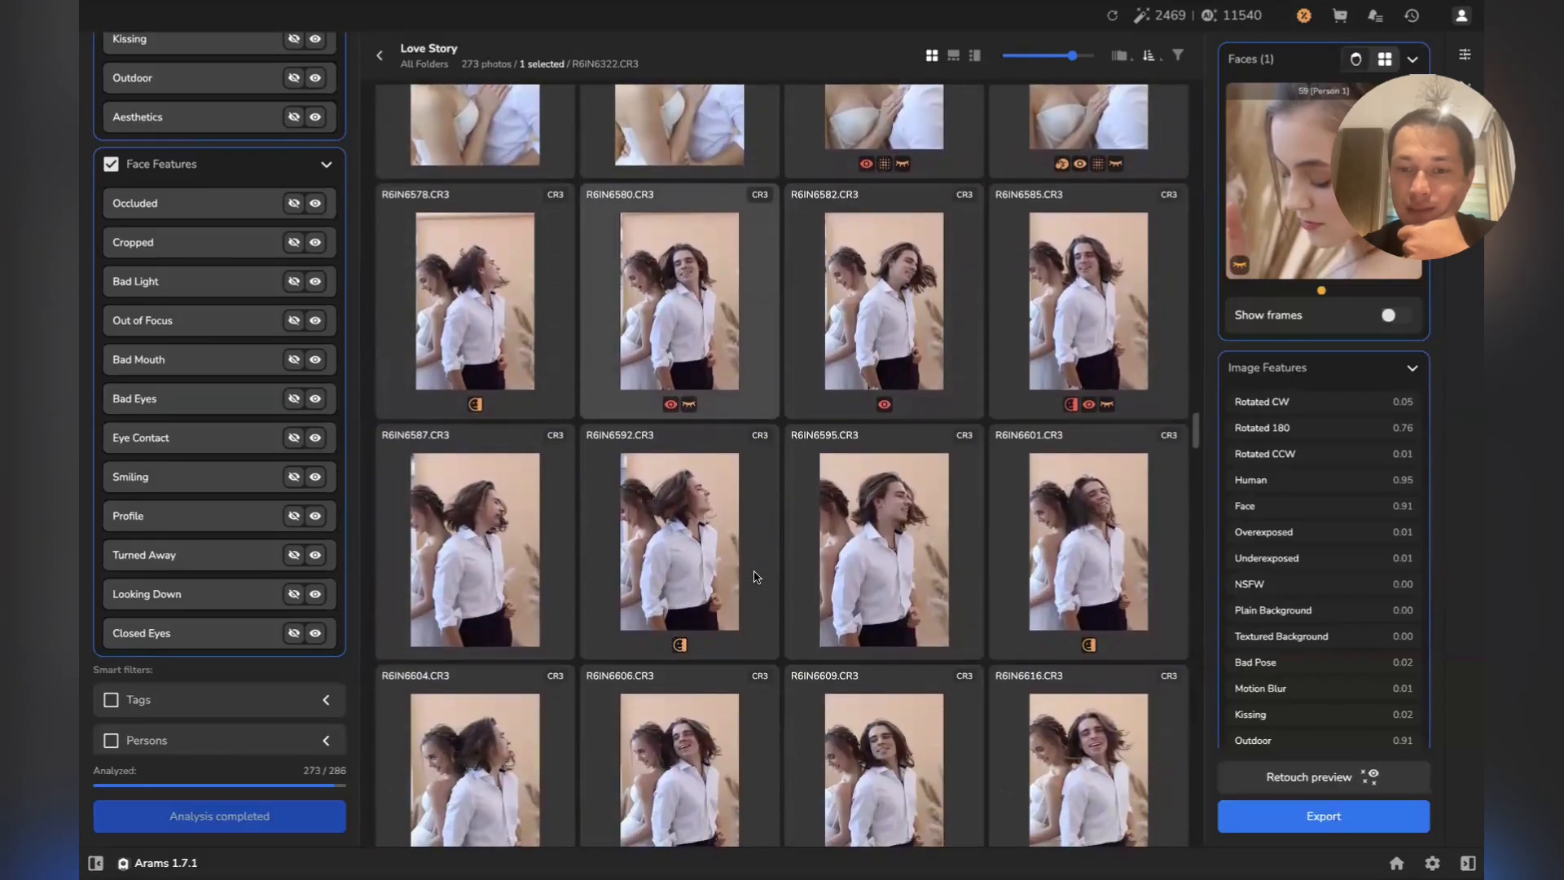
pyautogui.doubleClick(1052, 310)
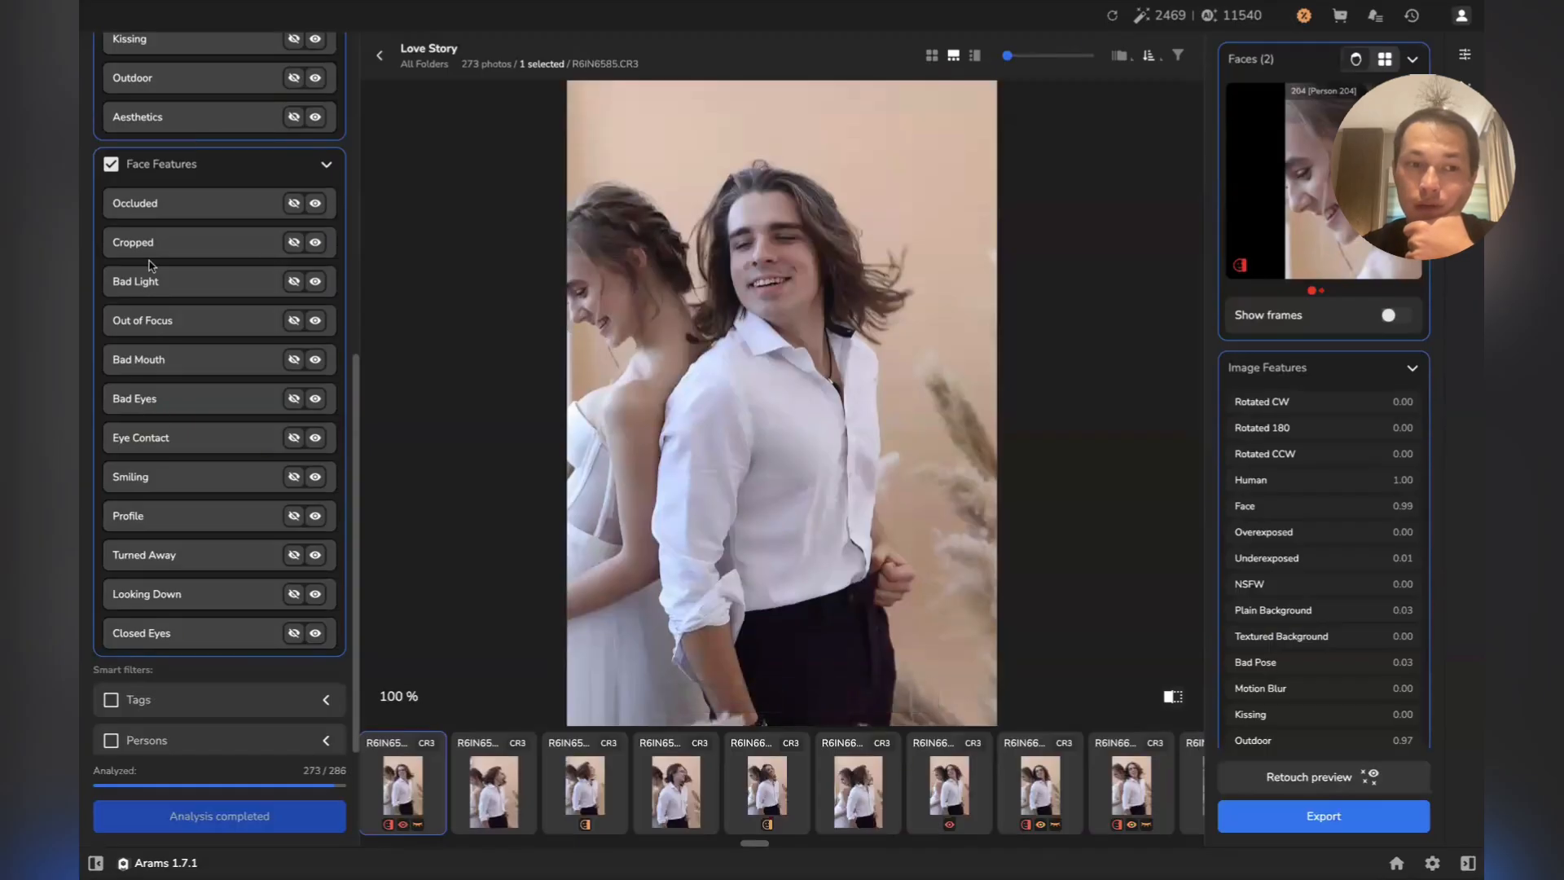
# Show only photos with Cropped faces, scan them in the grid, and clear that criterion
pyautogui.click(315, 243)
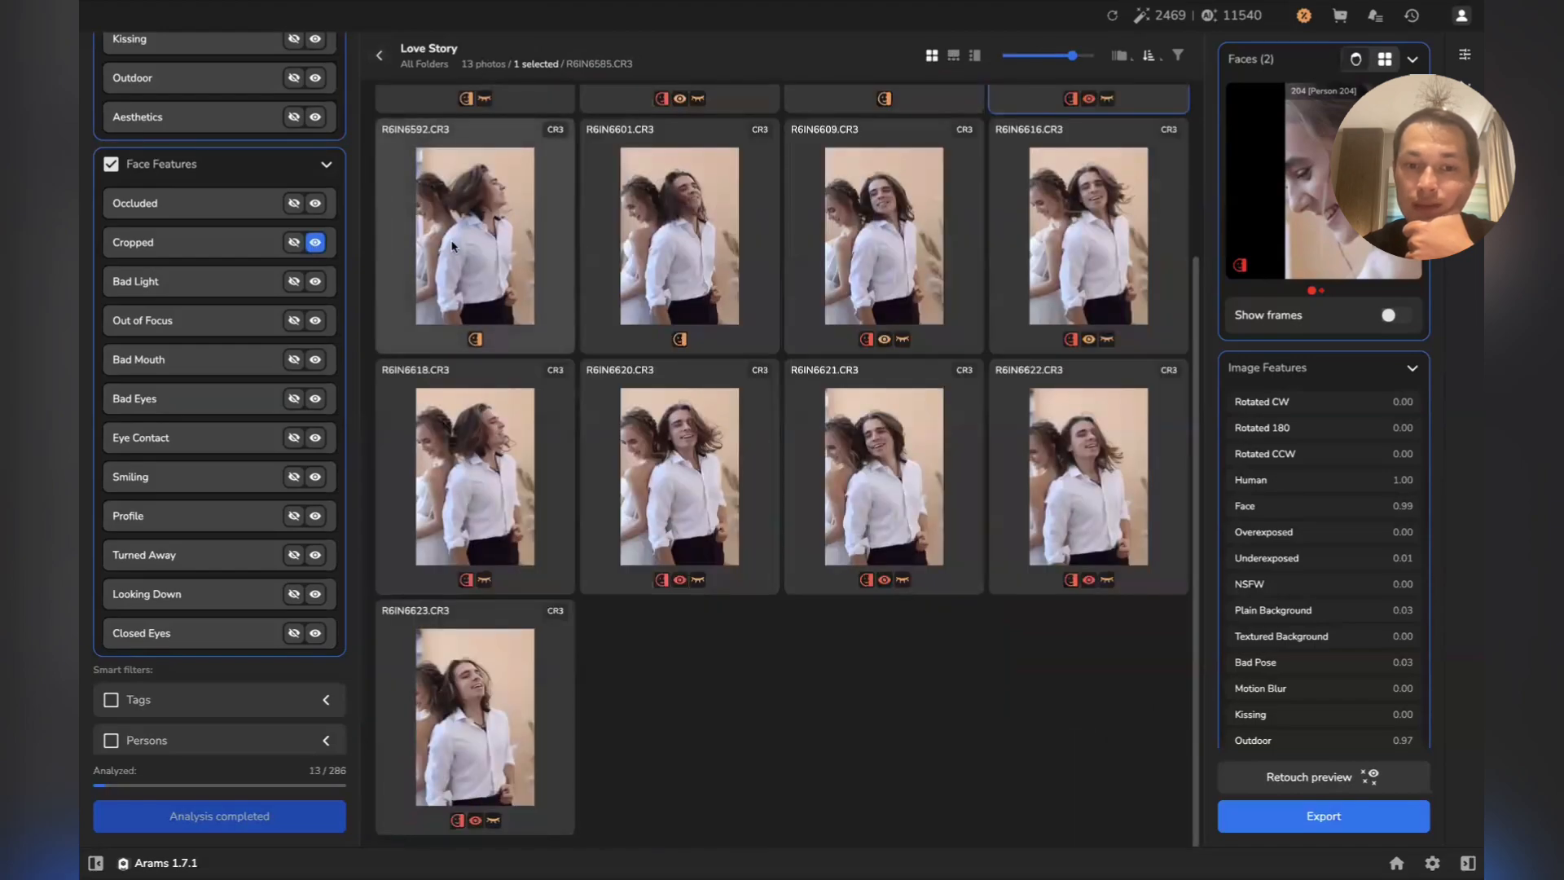
pyautogui.scroll(3, 453, 246)
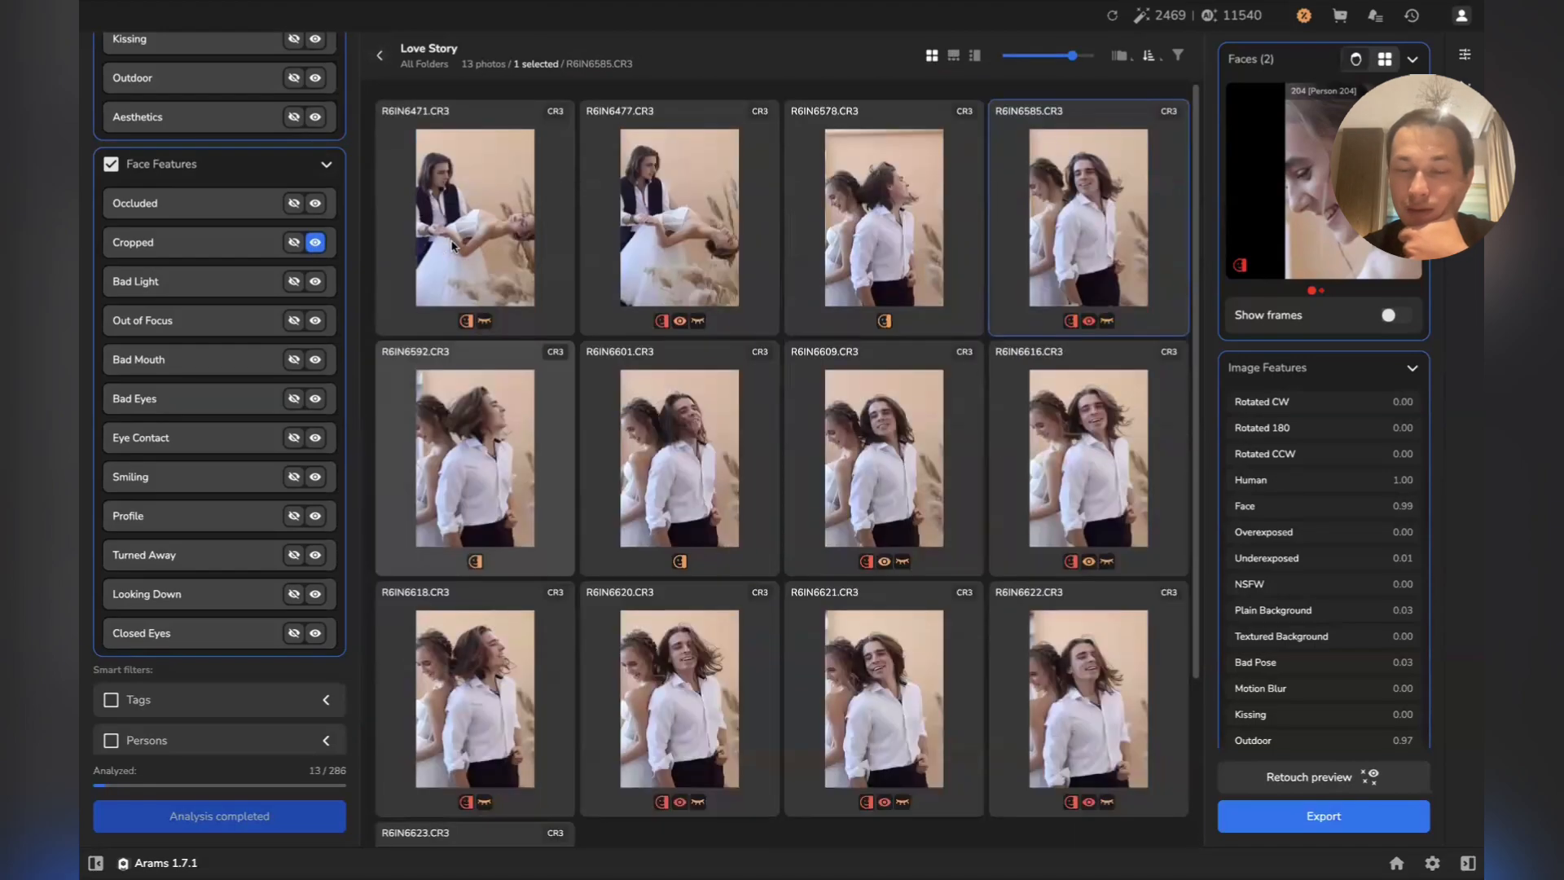
pyautogui.scroll(-3, 453, 246)
pyautogui.scroll(3, 407, 236)
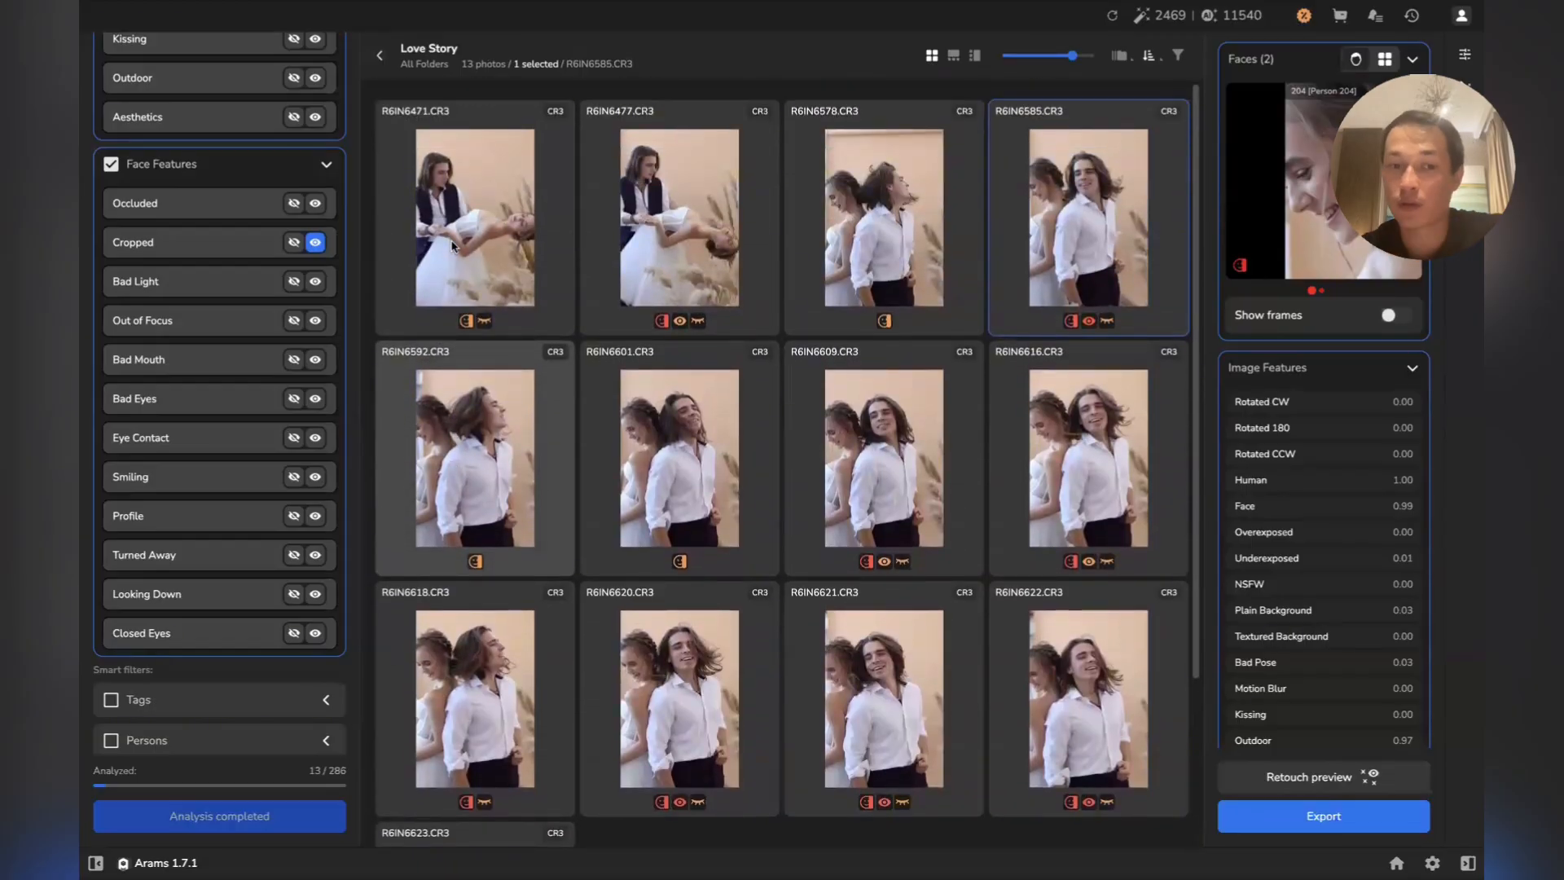
pyautogui.click(315, 242)
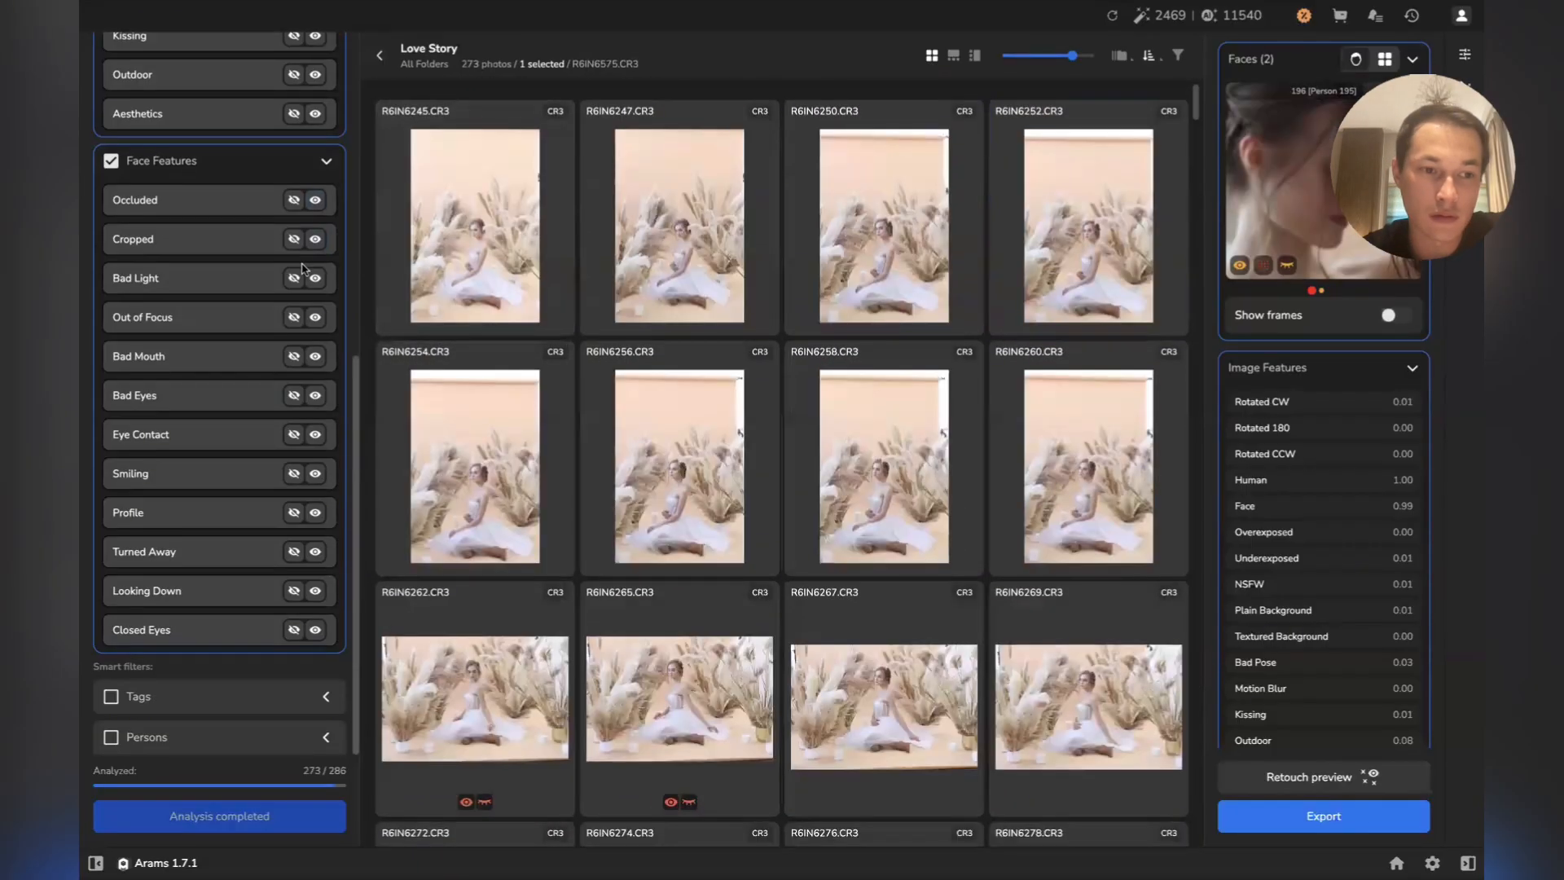
# In the Image Features filter, check the Overexposed photos and set Overexposed, Underexposed and Bad Pose photos to be hidden
pyautogui.click(175, 170)
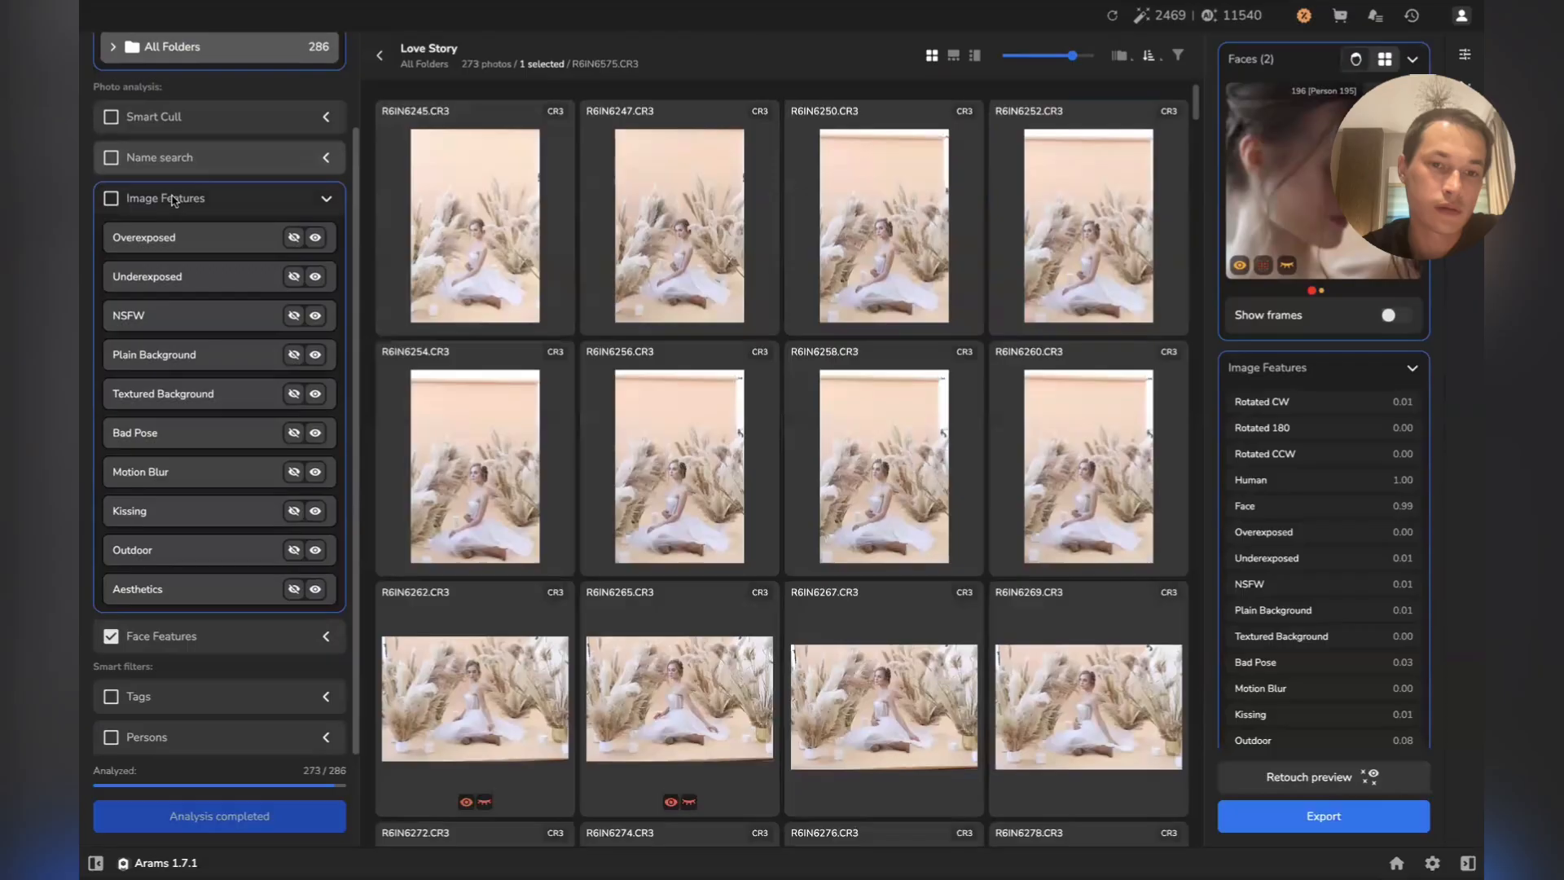
pyautogui.click(315, 238)
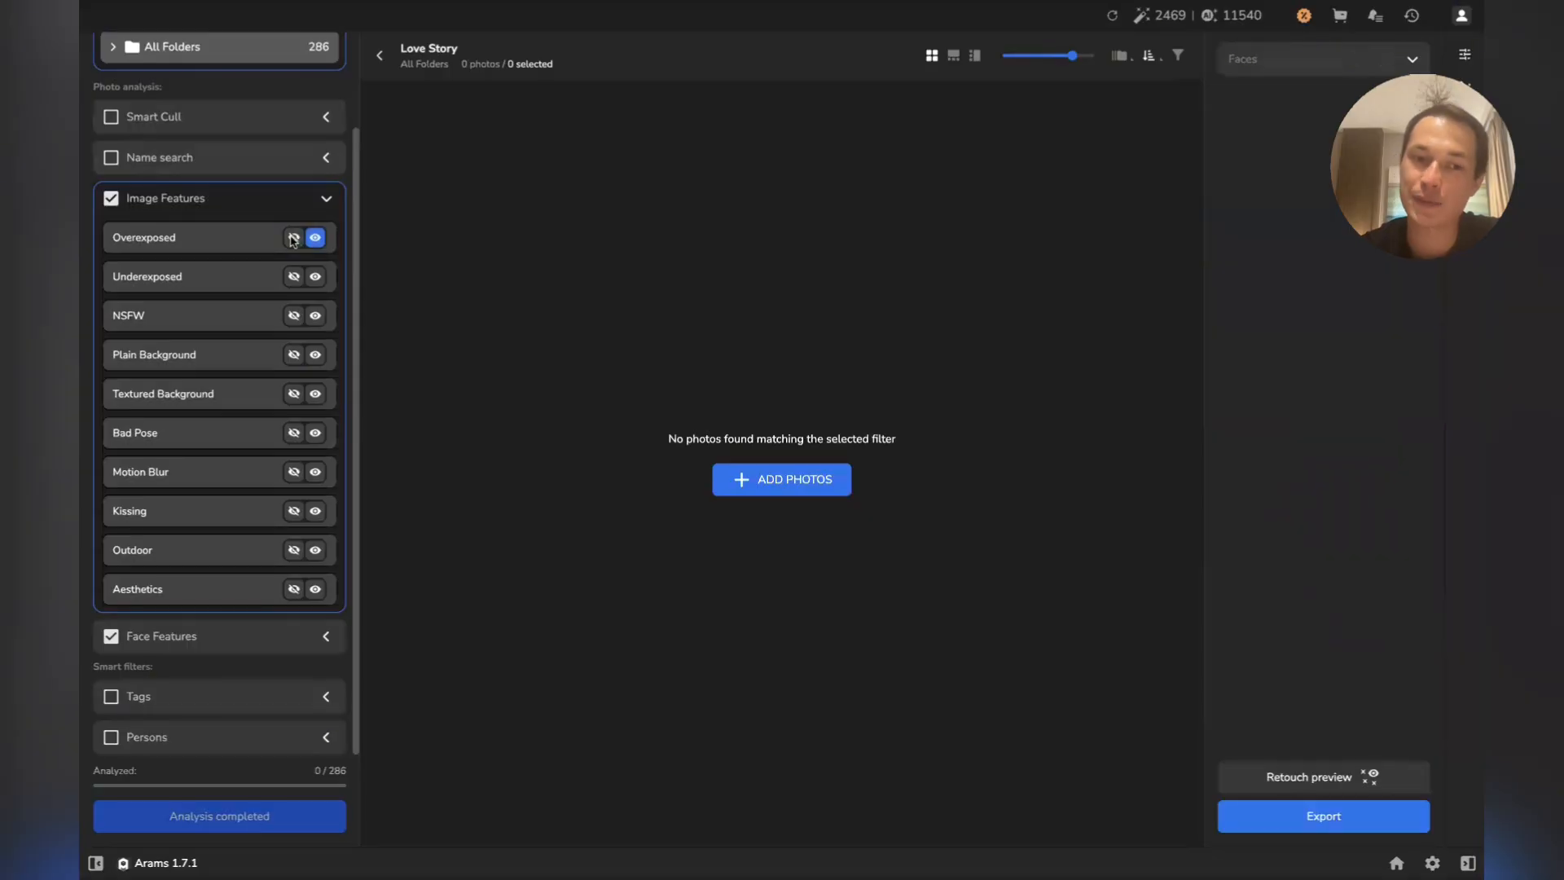
pyautogui.click(292, 238)
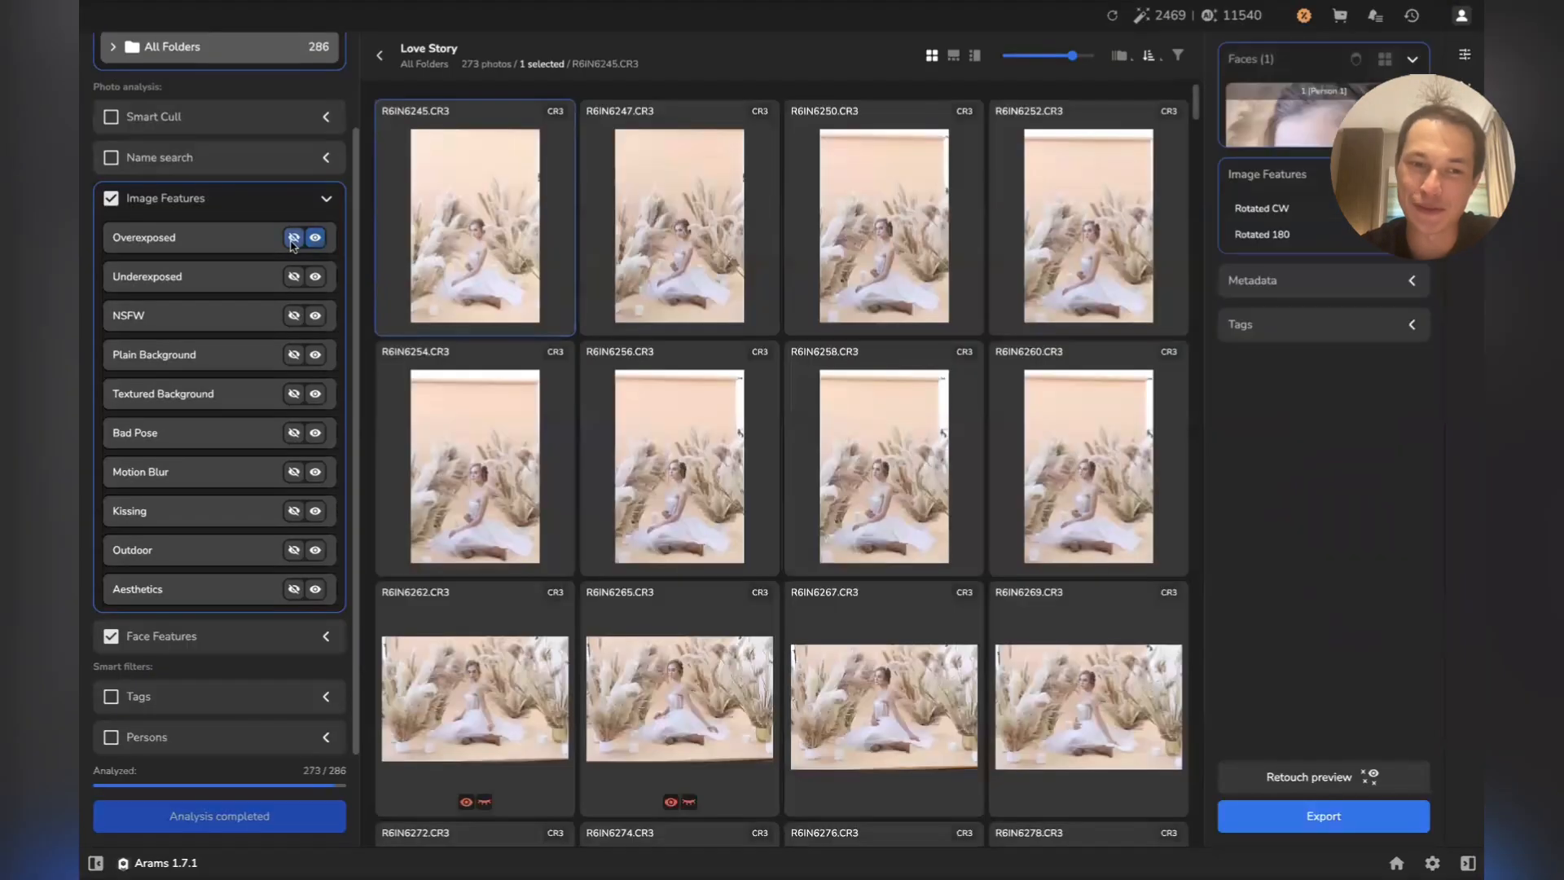
pyautogui.click(293, 277)
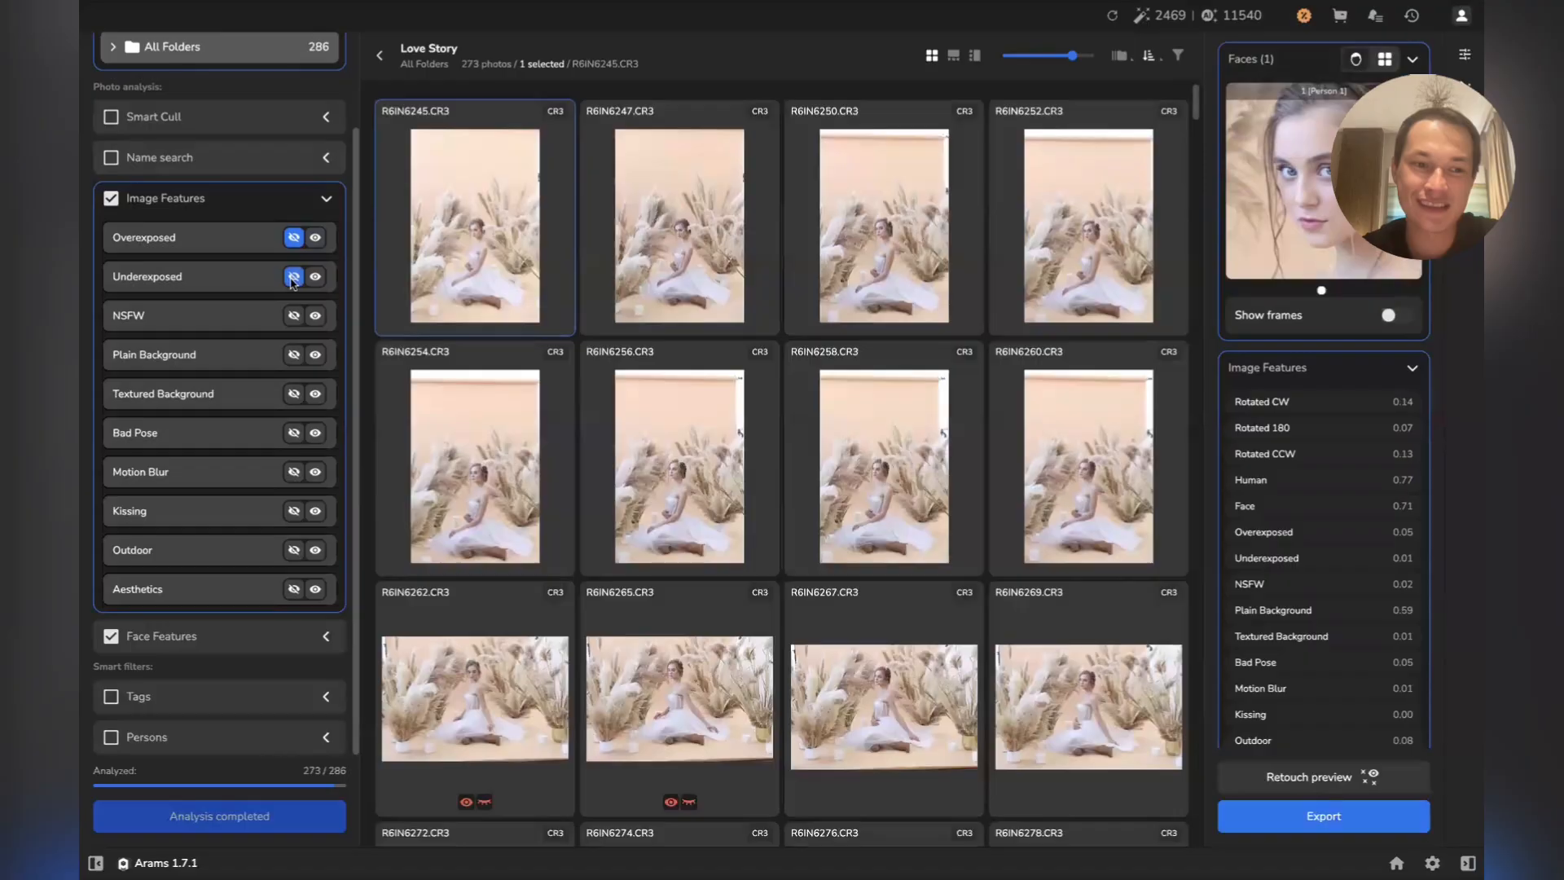
pyautogui.click(293, 433)
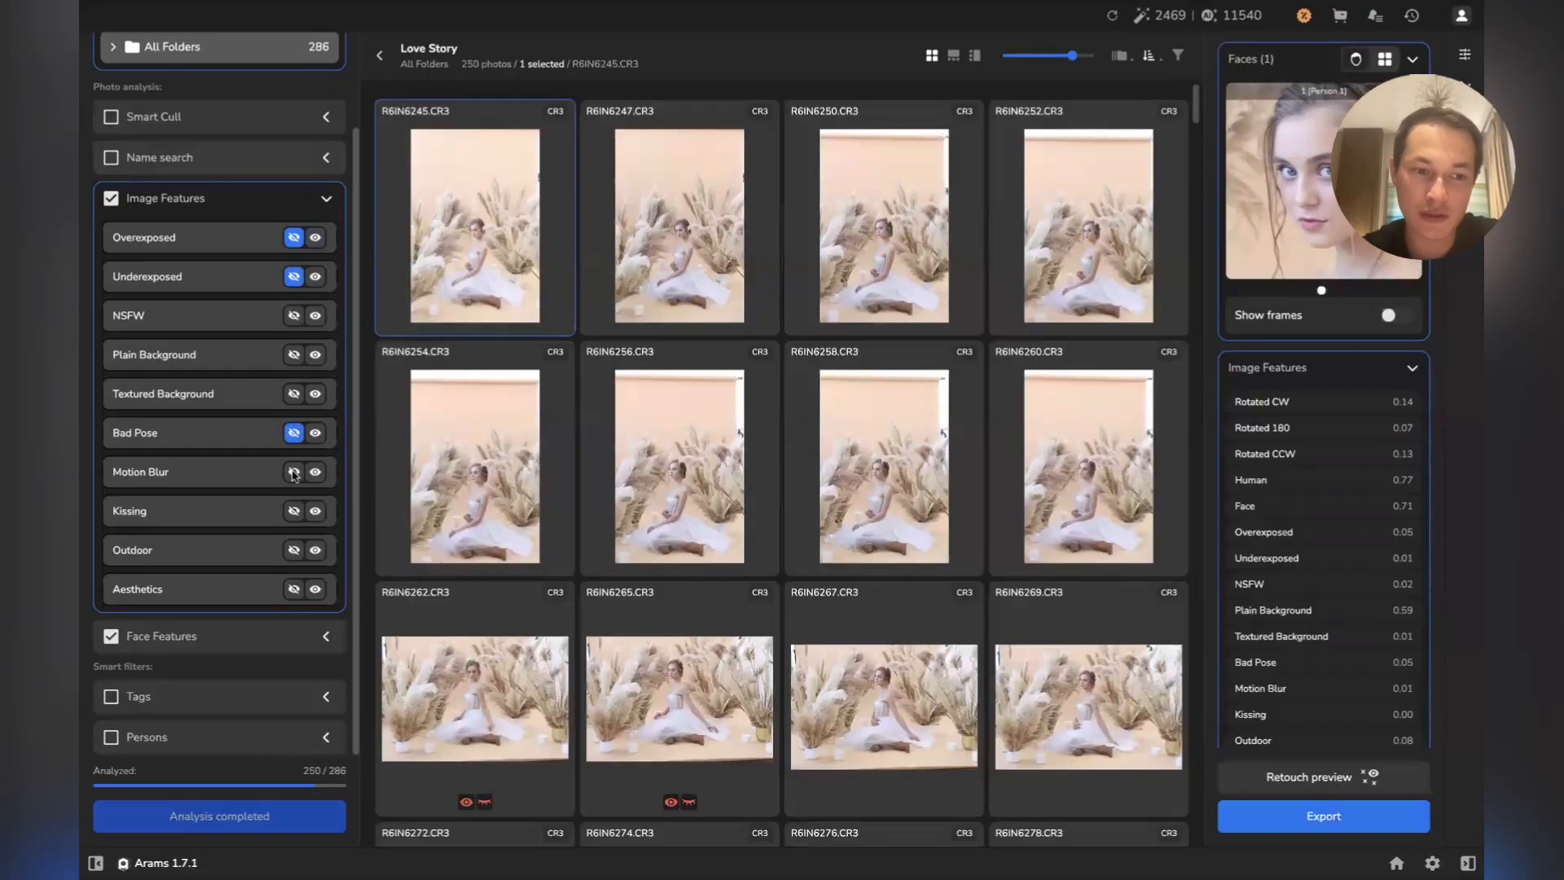
# In the Face Features filter, hide photos with Cropped, Bad Light, Out of Focus, Closed Eyes, Bad Eyes and Bad Mouth faces
pyautogui.click(196, 204)
pyautogui.click(198, 351)
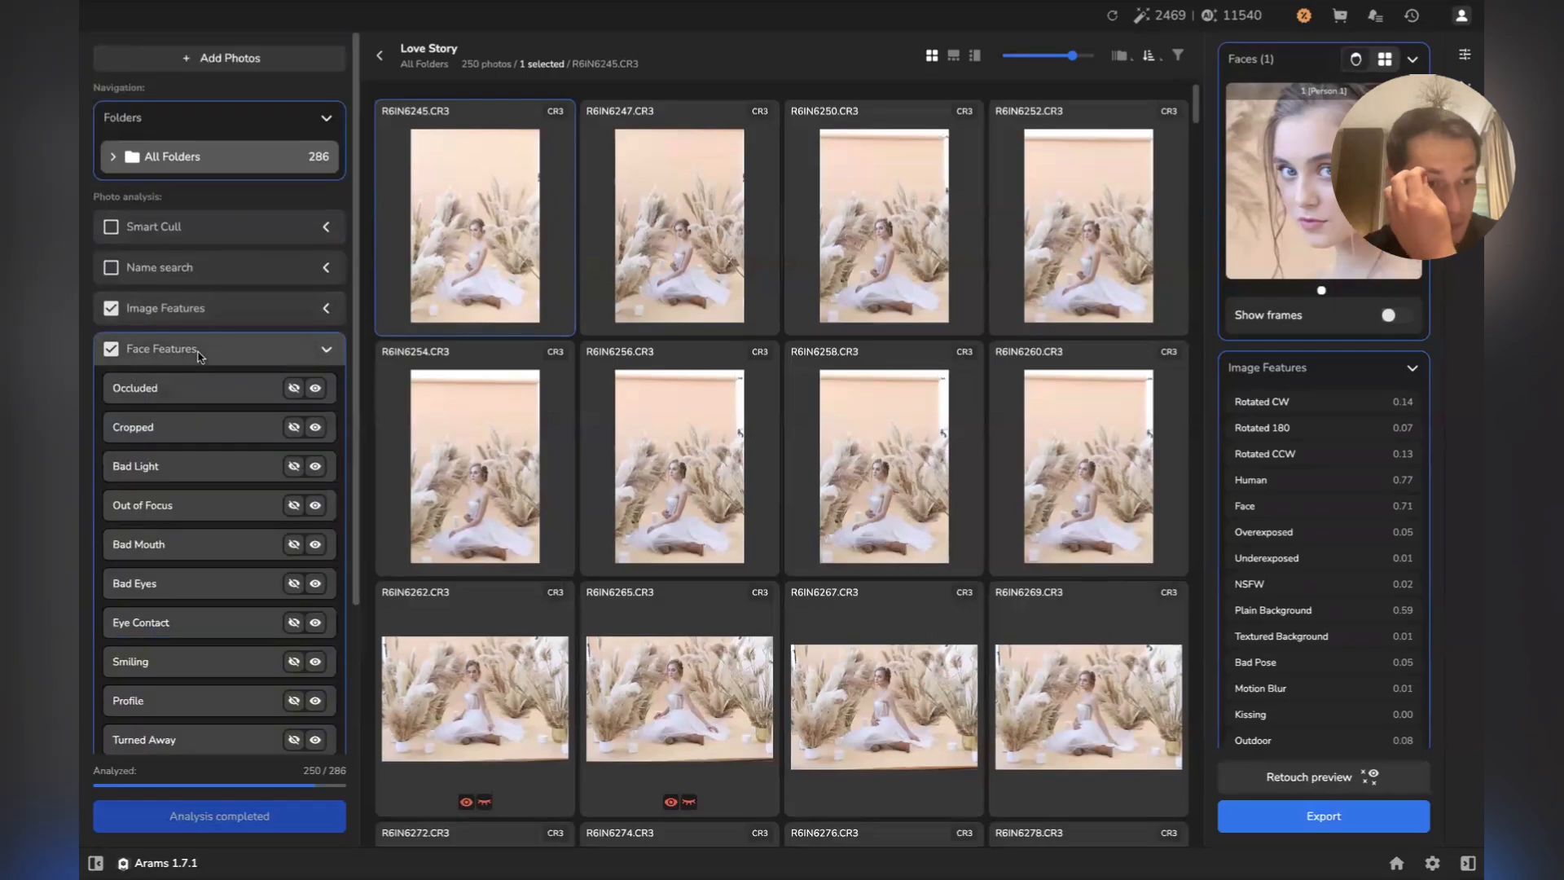
pyautogui.scroll(-2, 200, 350)
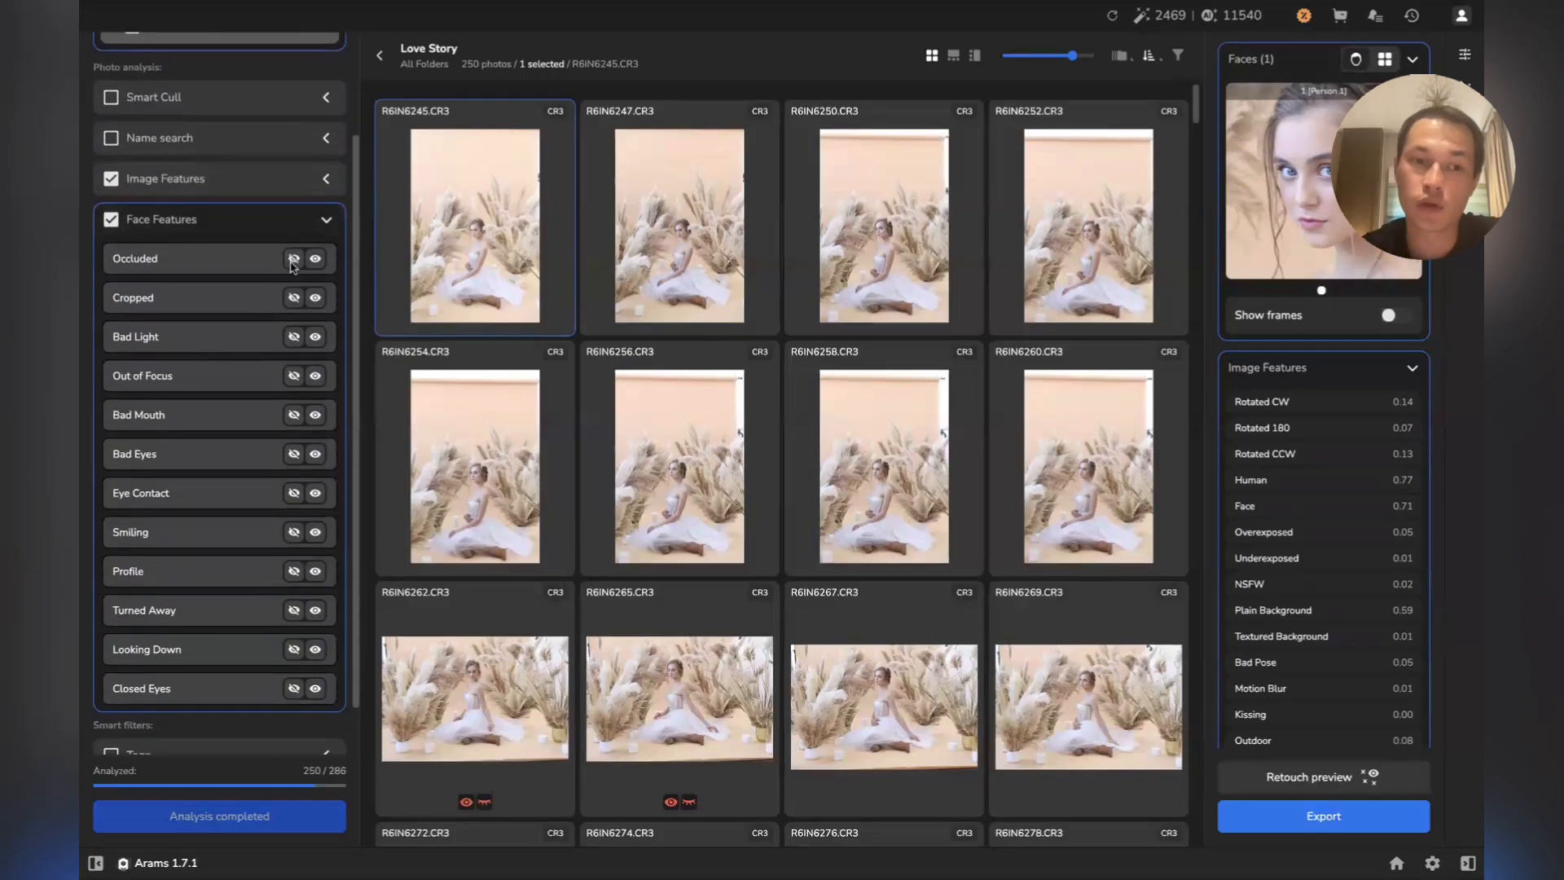
pyautogui.click(294, 298)
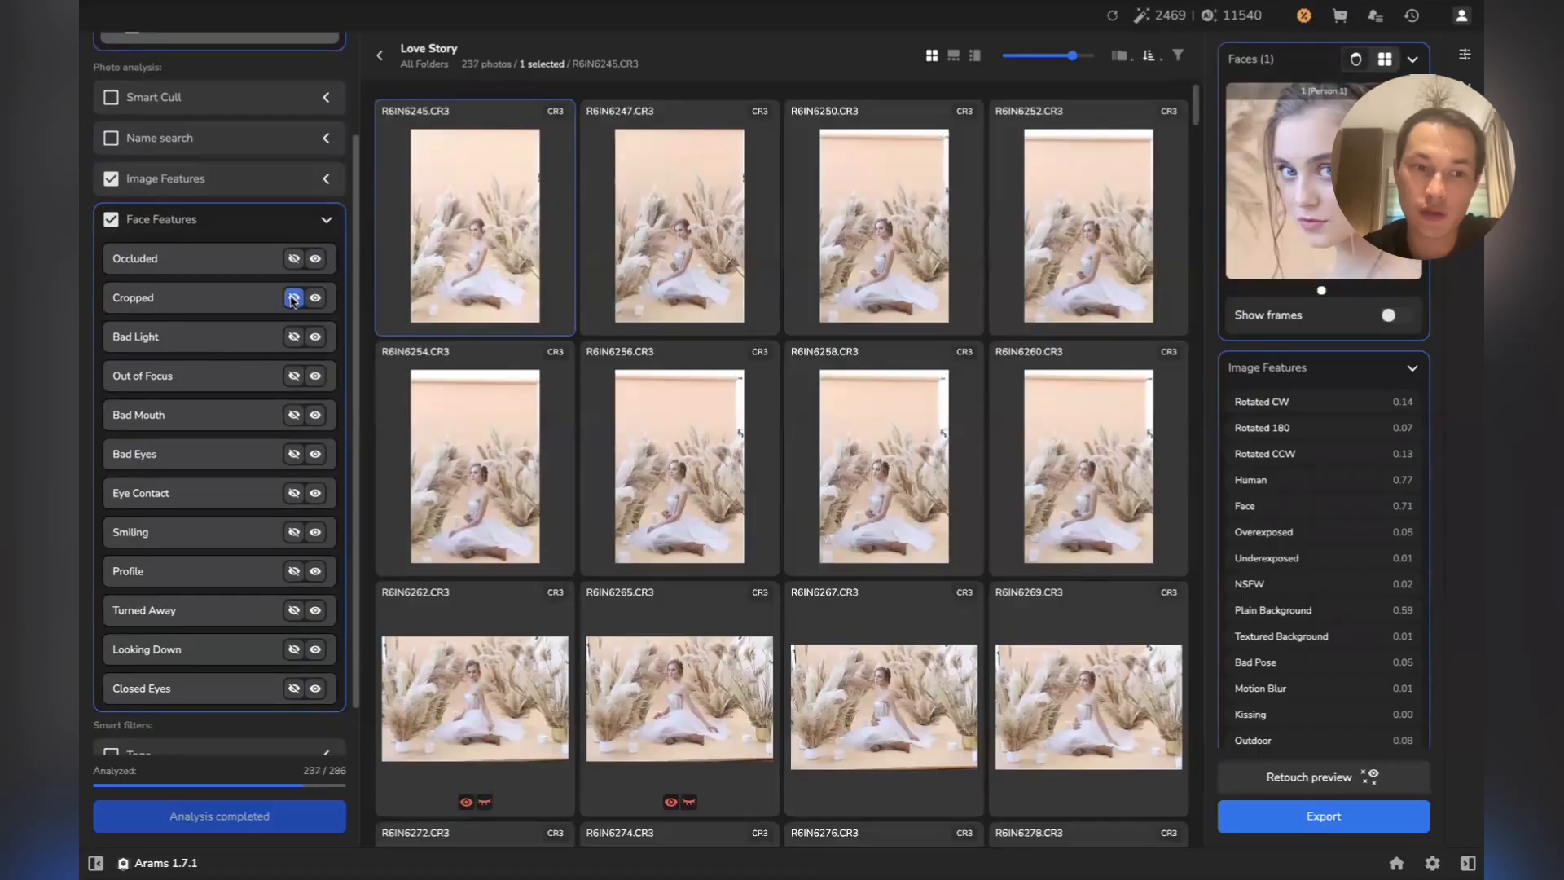
pyautogui.click(293, 338)
pyautogui.click(293, 377)
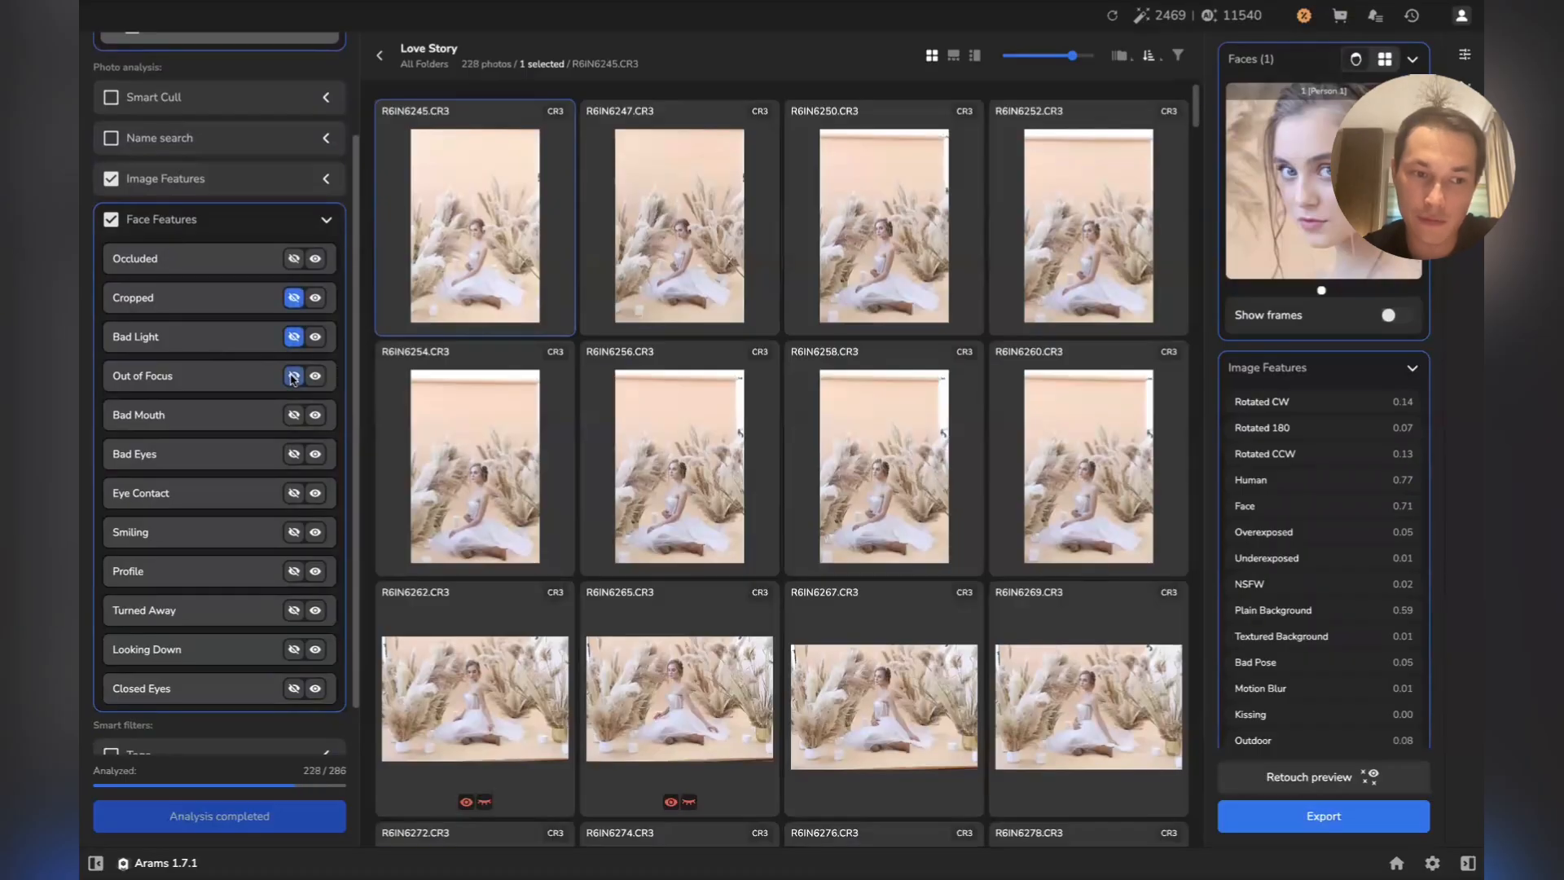
pyautogui.click(294, 688)
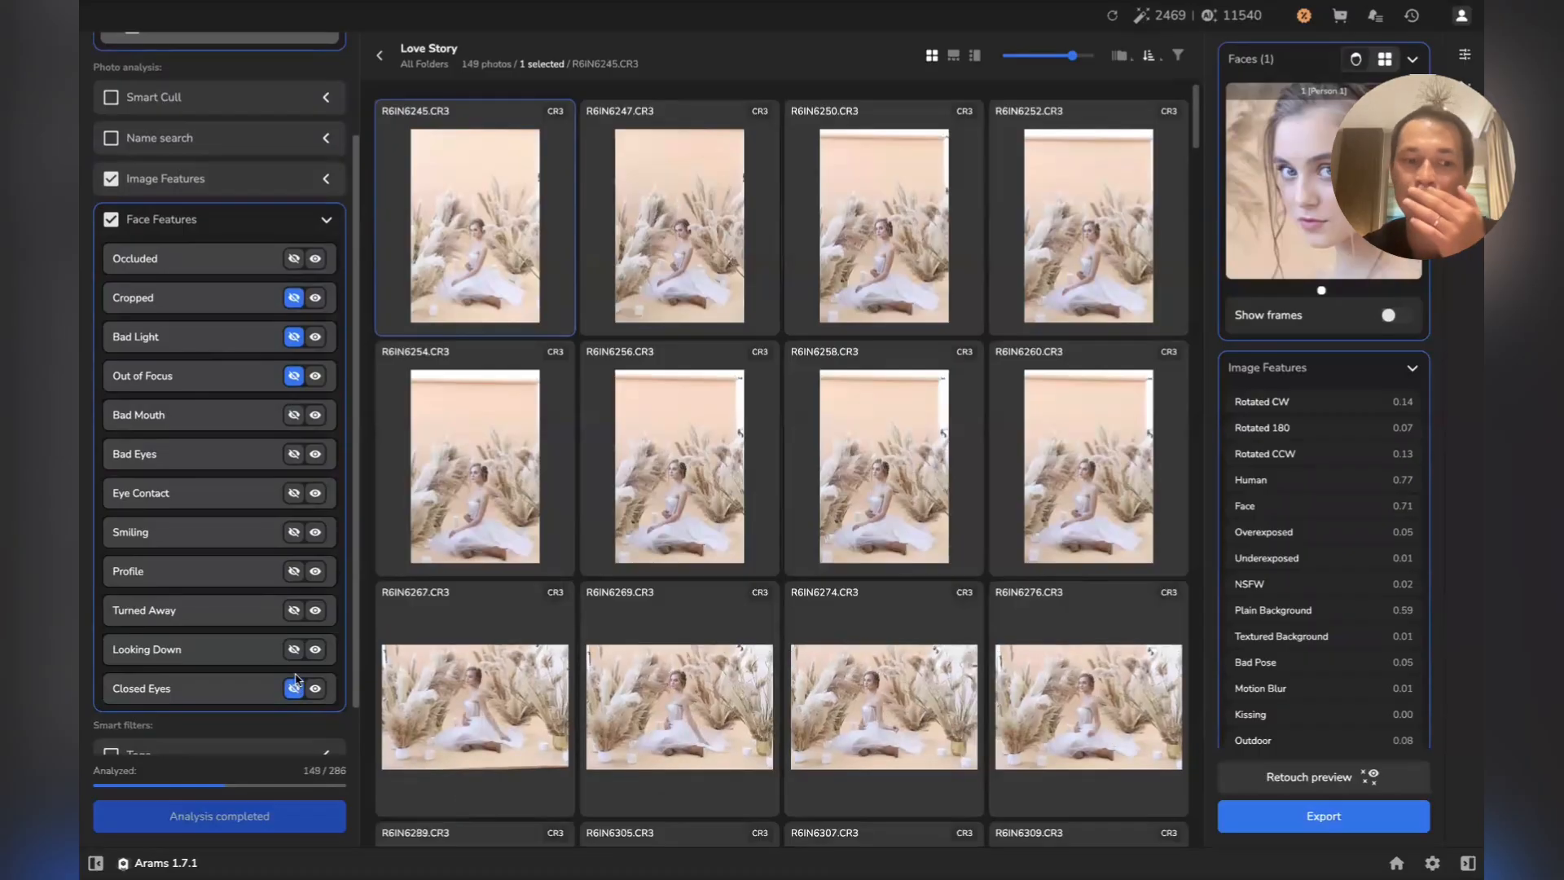
pyautogui.click(293, 454)
pyautogui.click(295, 416)
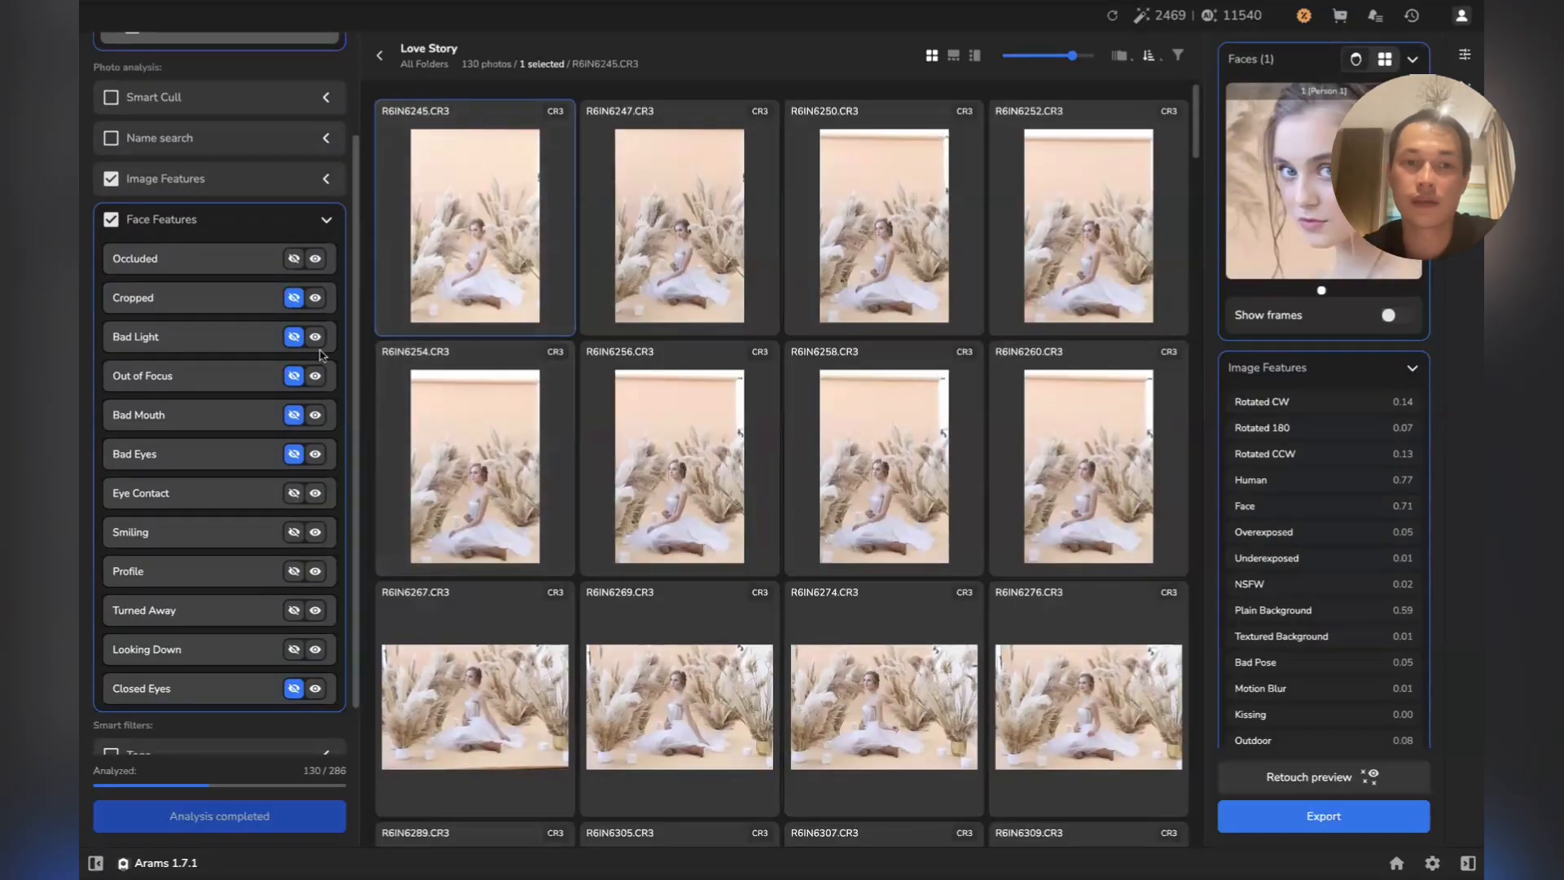
# Scan the filtered photos through the whole grid and return to the start
pyautogui.scroll(2, 320, 354)
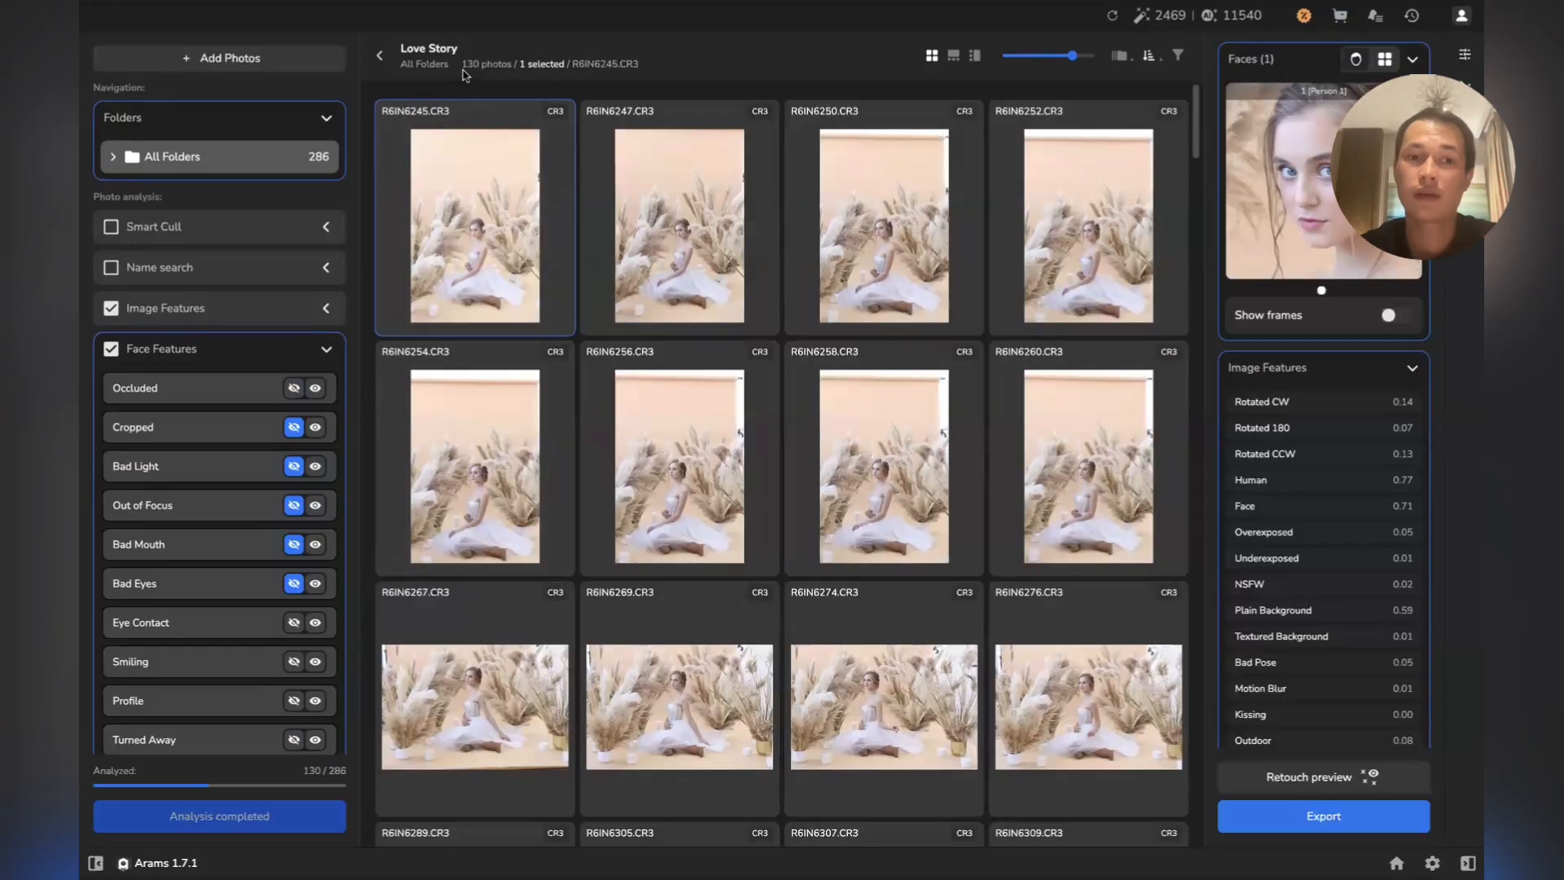
pyautogui.scroll(-10, 497, 381)
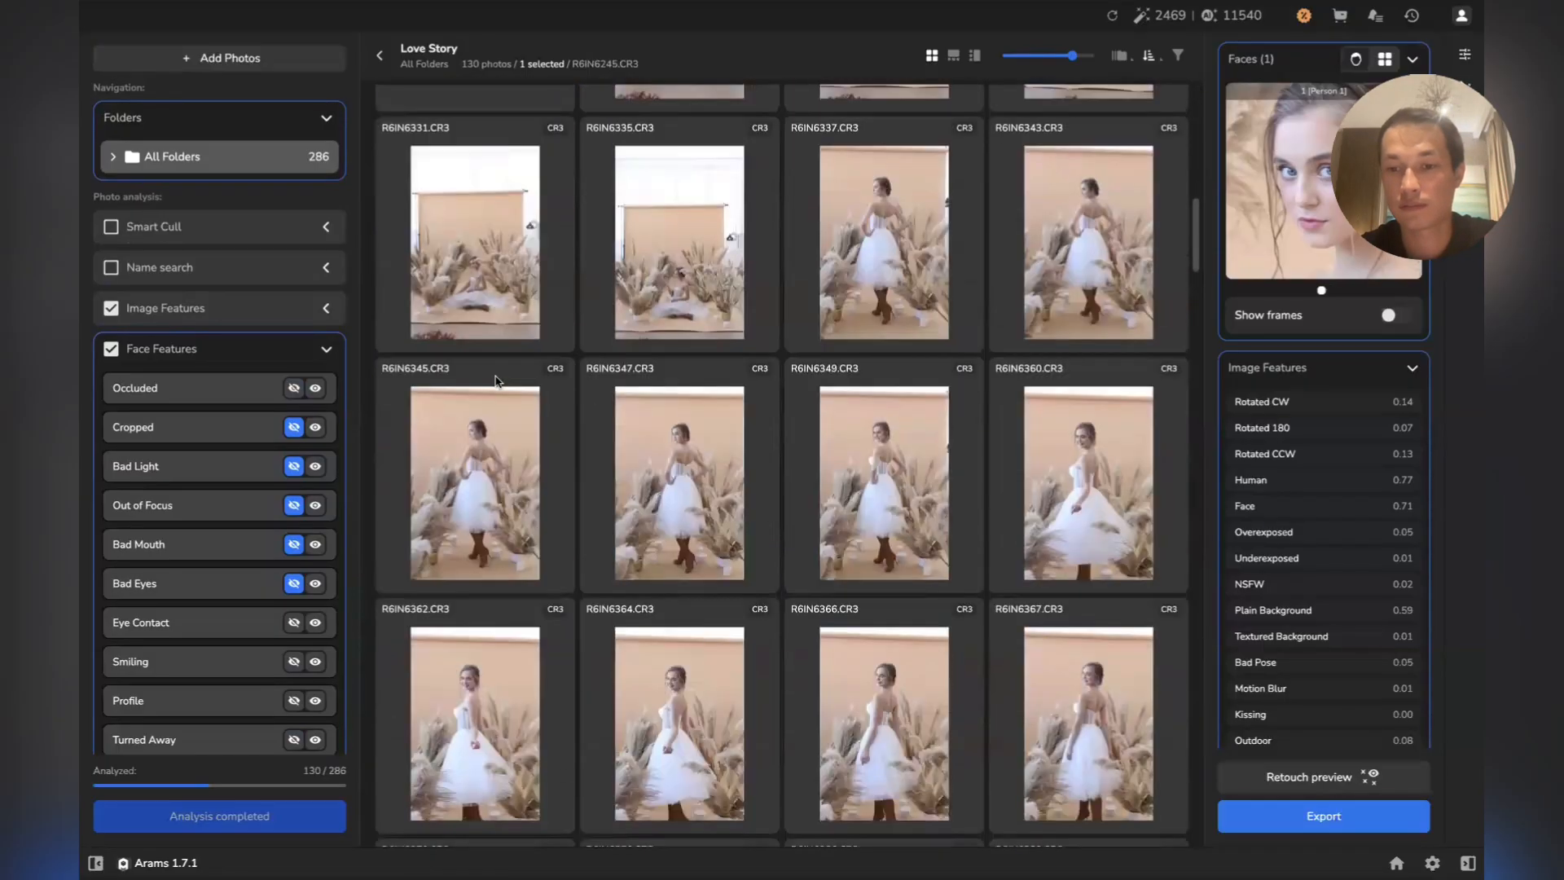
pyautogui.scroll(-10, 497, 431)
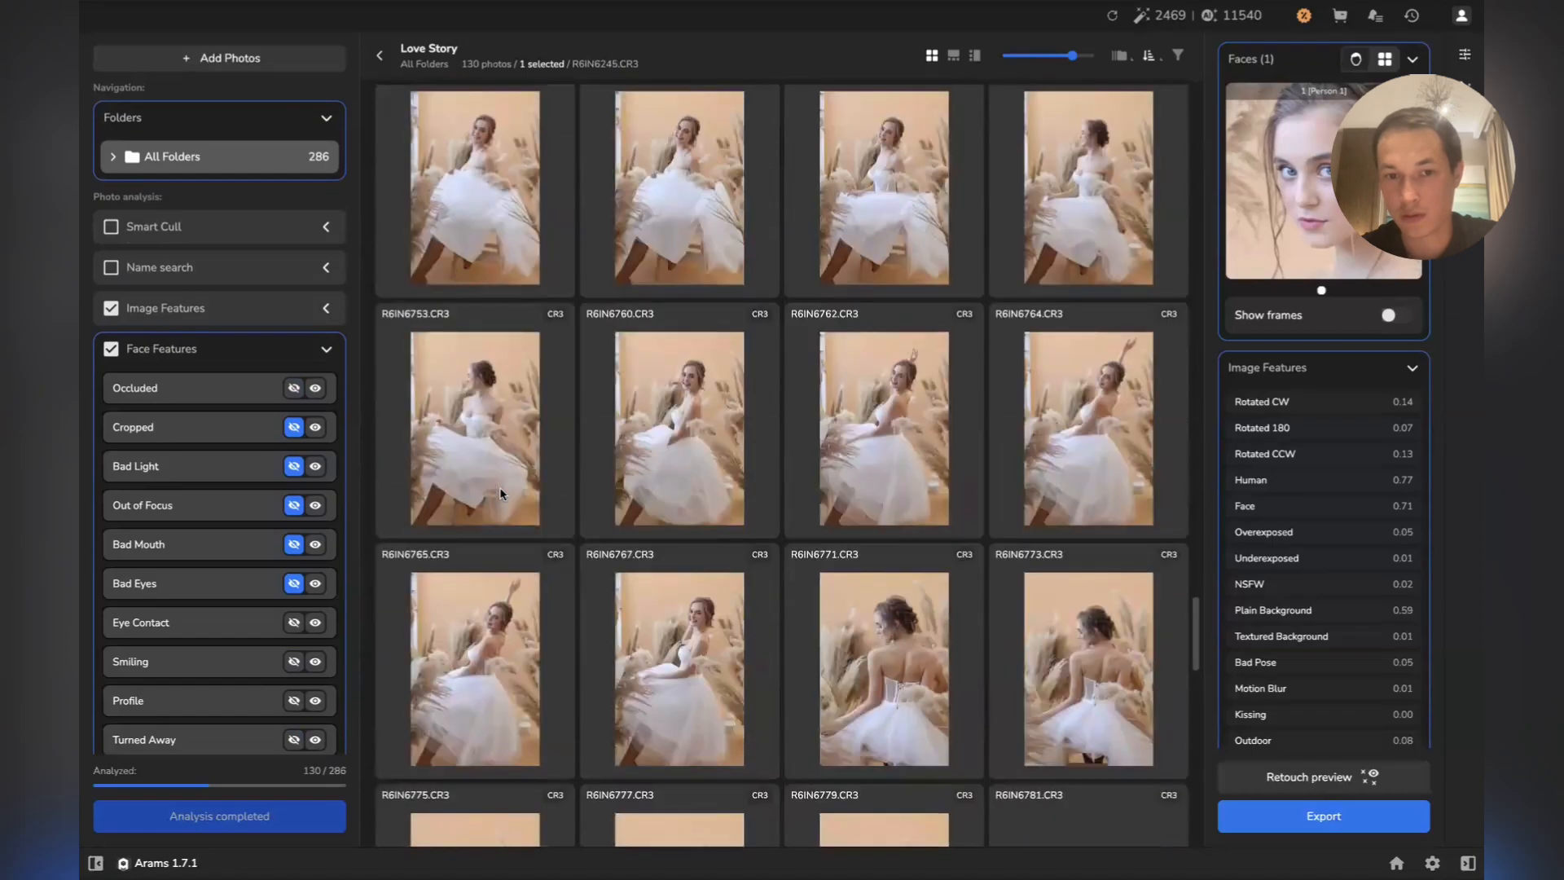
pyautogui.scroll(-3, 500, 489)
pyautogui.scroll(10, 500, 486)
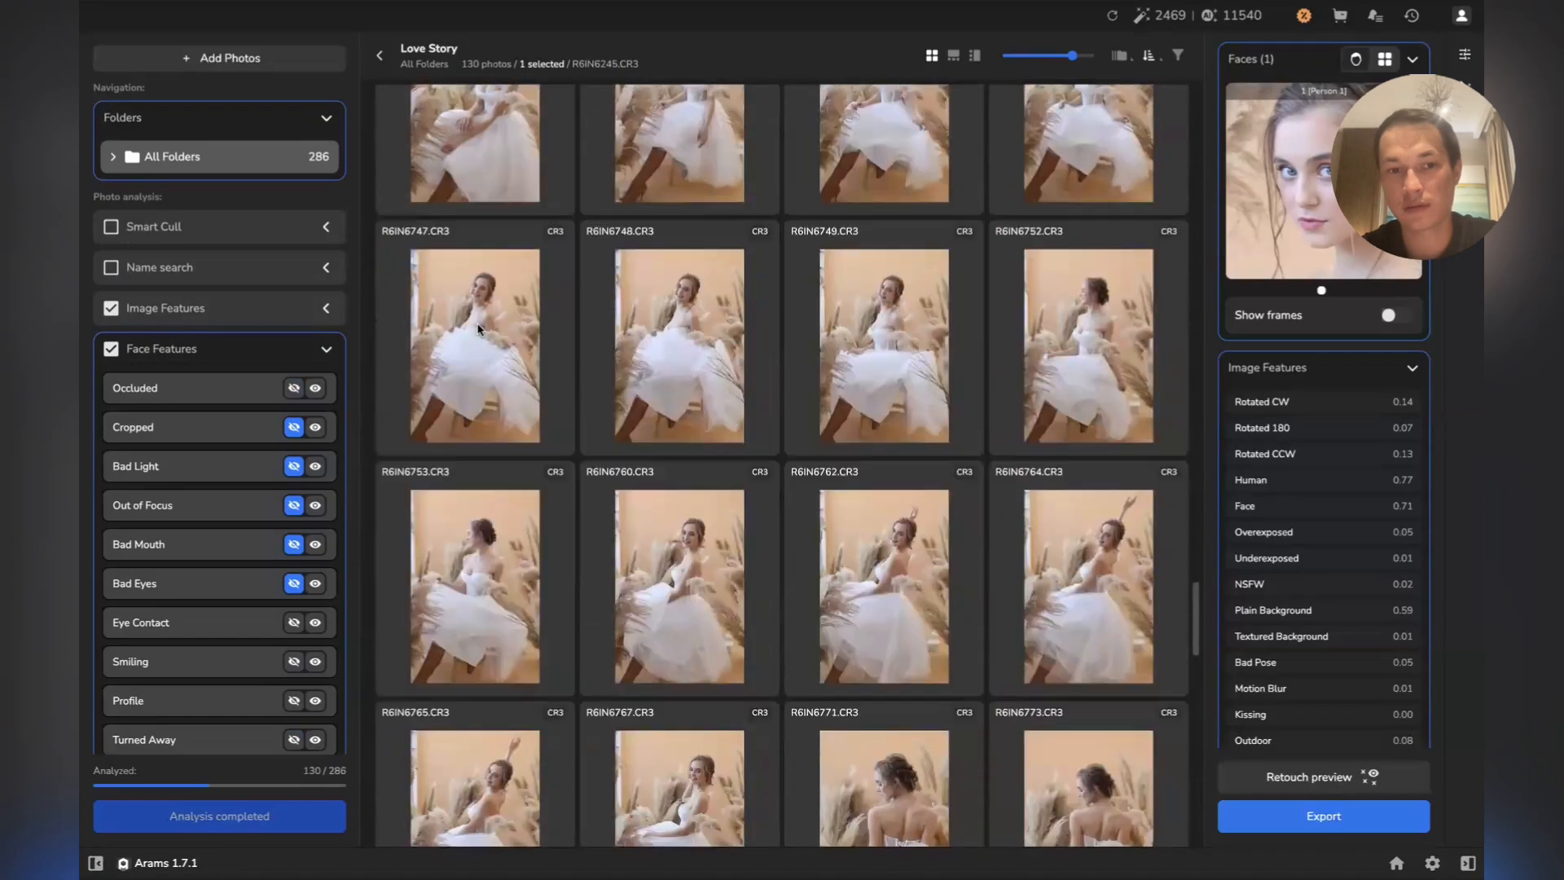
pyautogui.scroll(5, 479, 328)
# Open one of the first filtered photos in the large view and page through the remaining shots up to R6IN6276.CR3
pyautogui.doubleClick(456, 262)
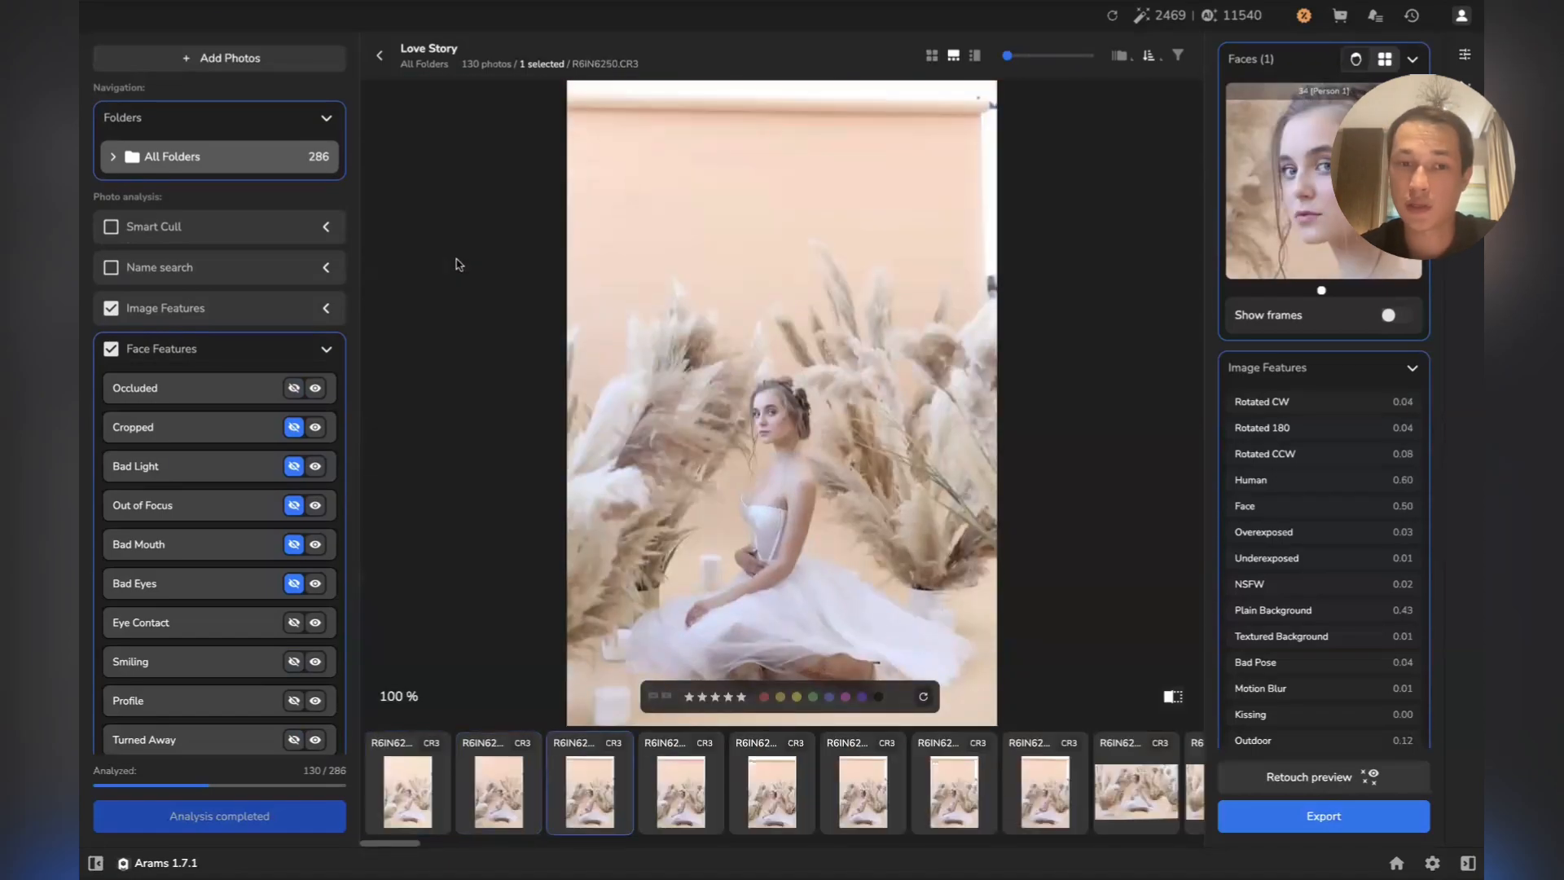
pyautogui.press('Right')
pyautogui.press('Right')
pyautogui.press('Right')
pyautogui.press('Right')
pyautogui.press('Right')
pyautogui.press('Right')
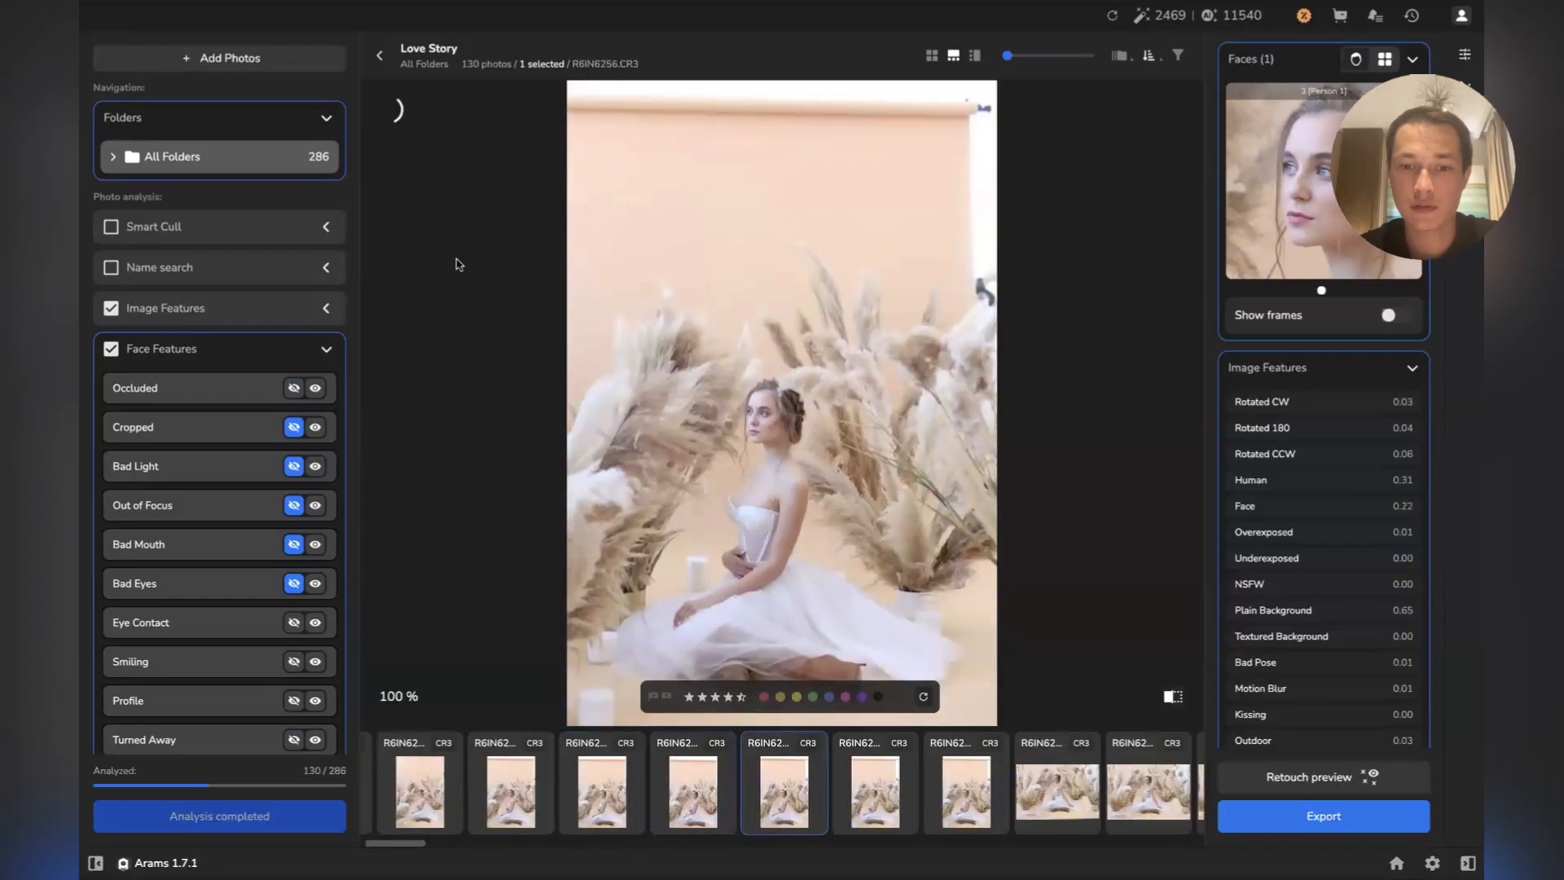
pyautogui.press('Right')
pyautogui.press('Right')
pyautogui.press('Right')
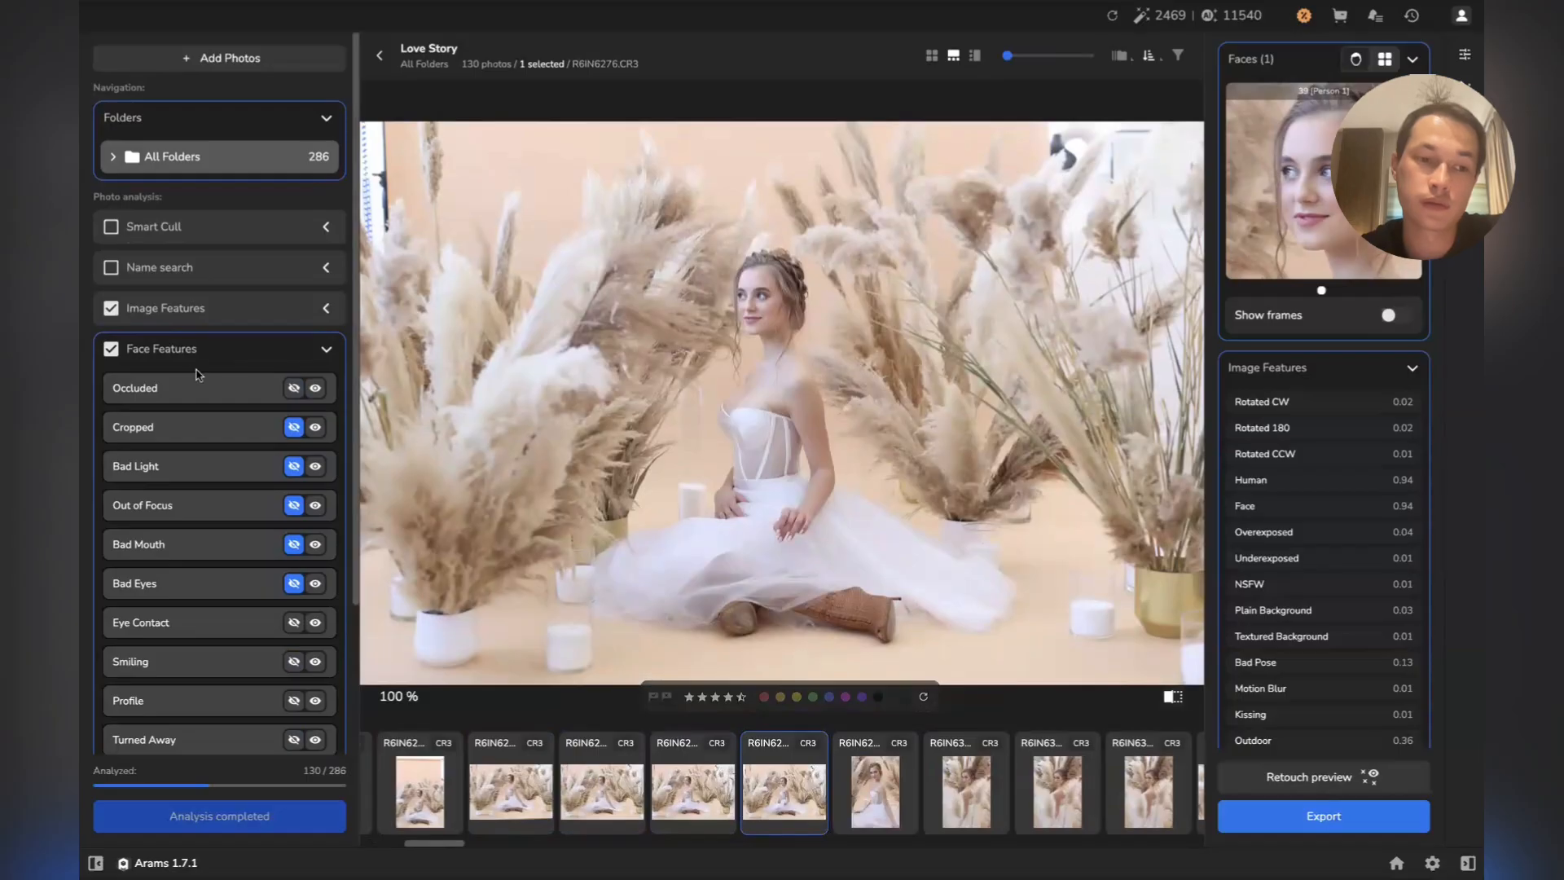
# Clear the Image Features and Face Features filters and leave the large photo view
pyautogui.click(135, 356)
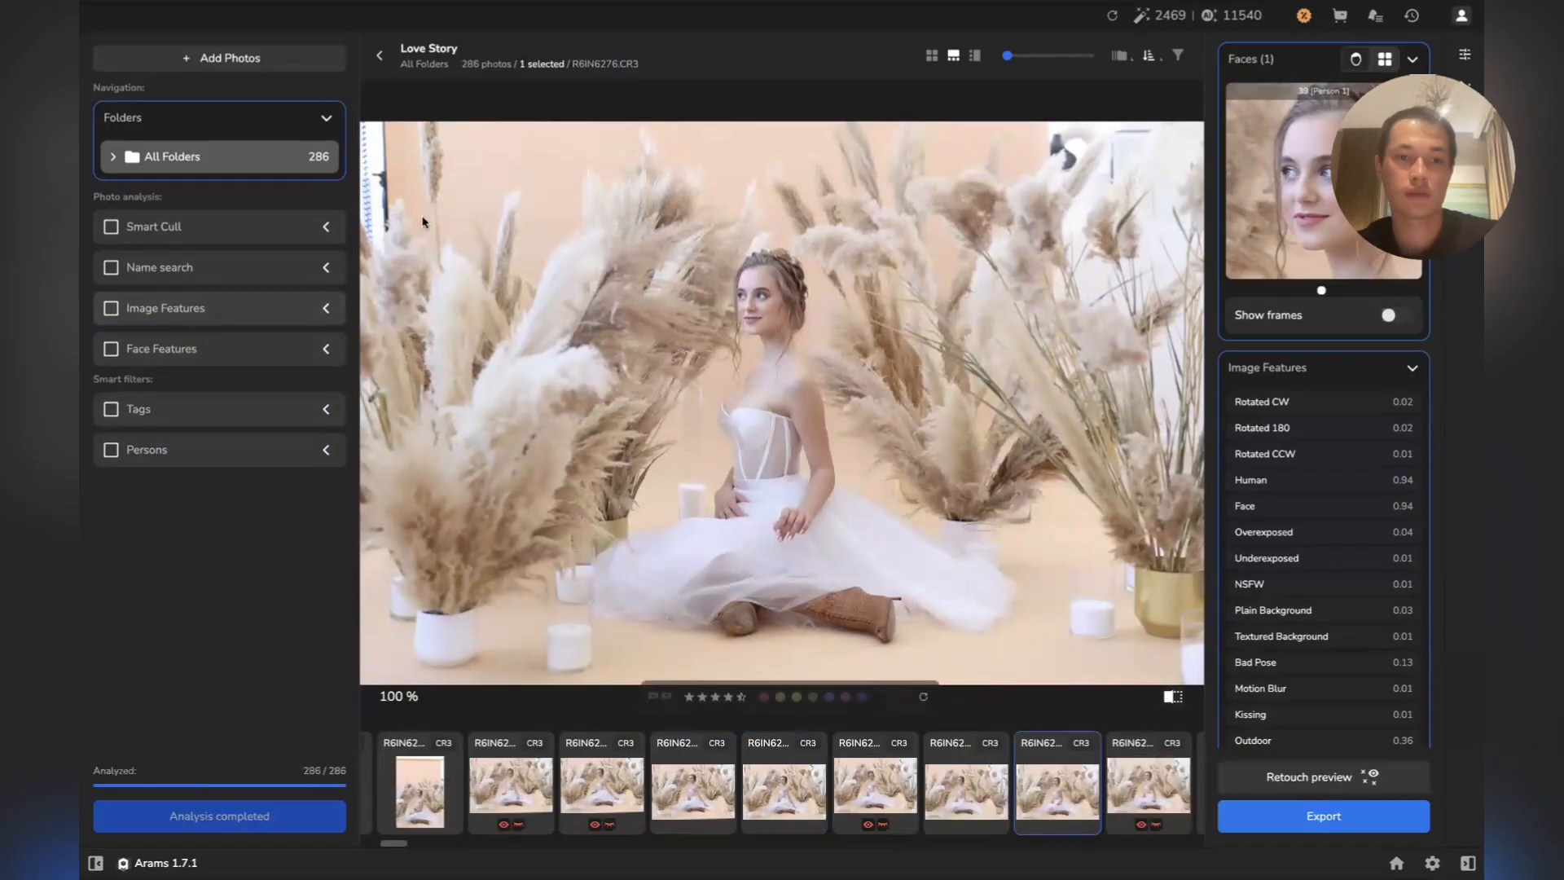
pyautogui.click(380, 55)
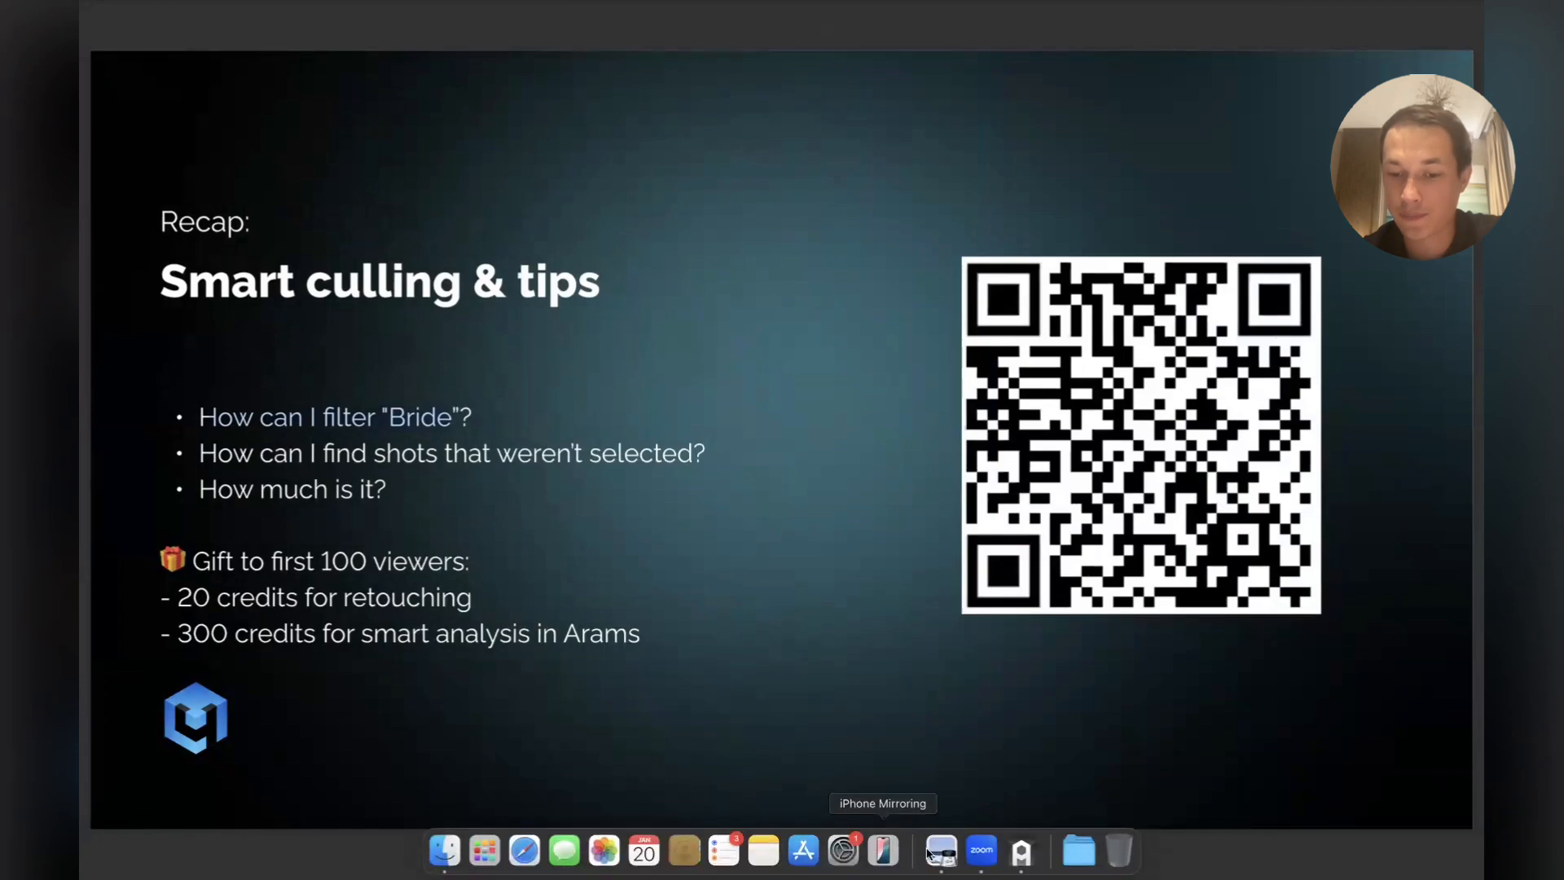
# Switch from the recap slide back to Arams, review the Analysis options in the general settings, and return to the project
pyautogui.click(980, 849)
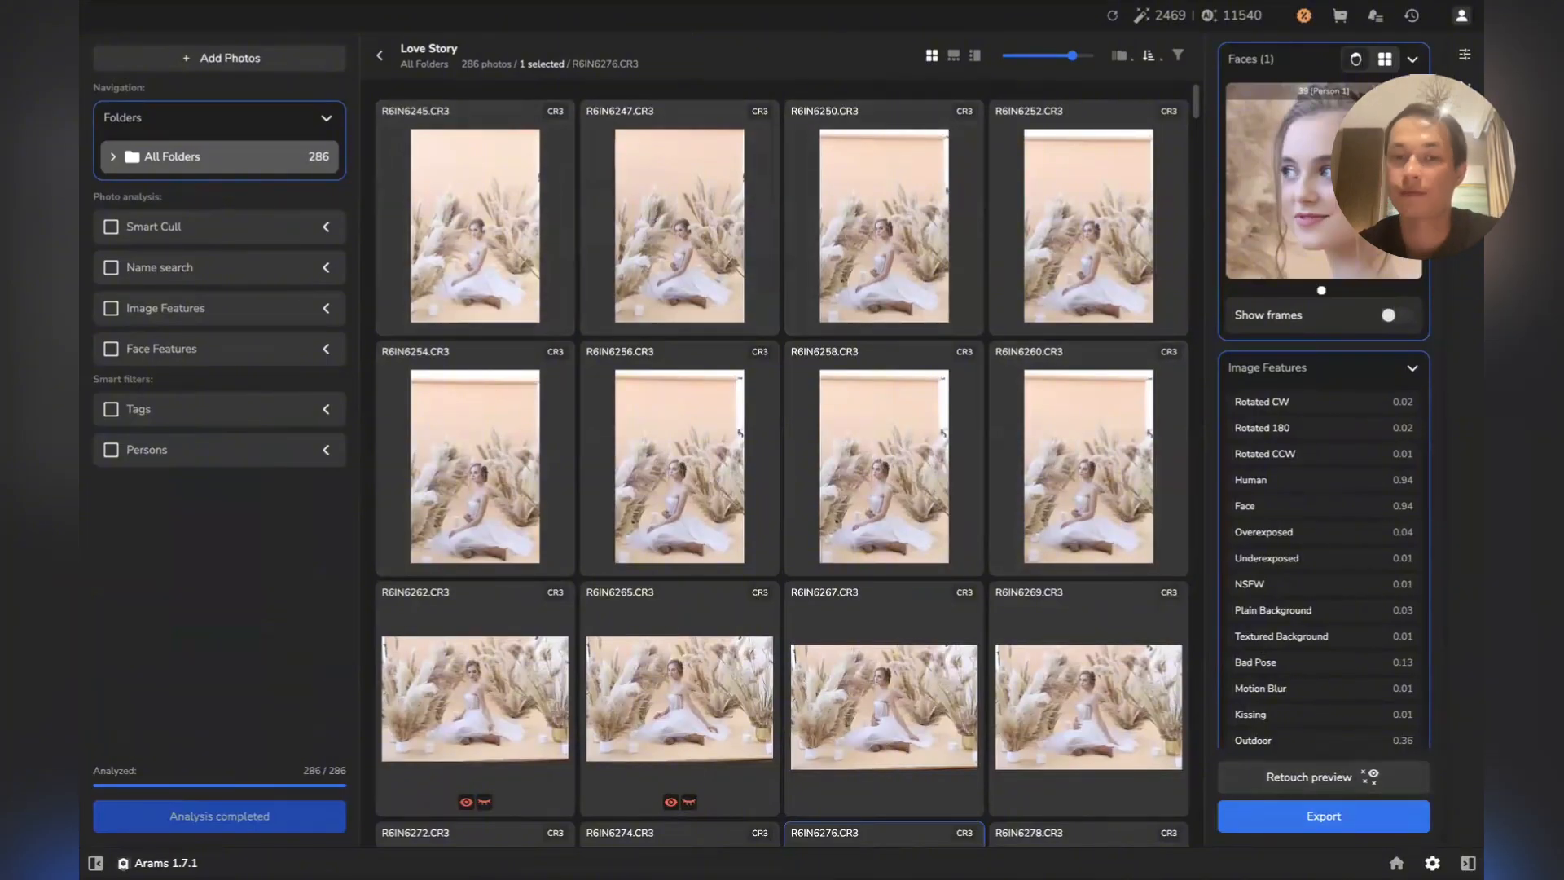
pyautogui.click(1433, 863)
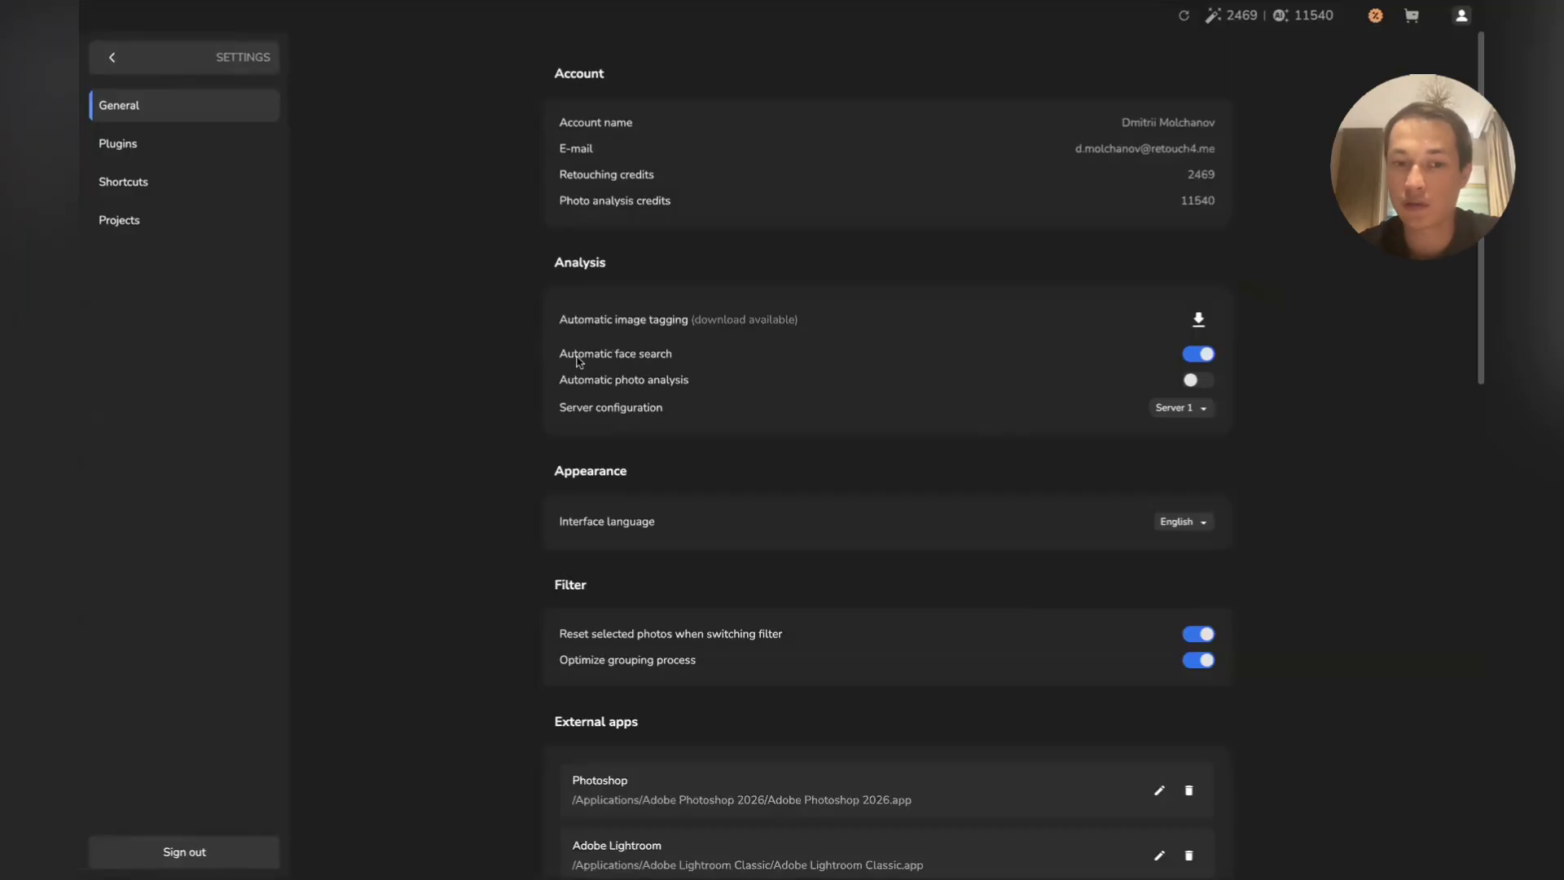
pyautogui.click(111, 57)
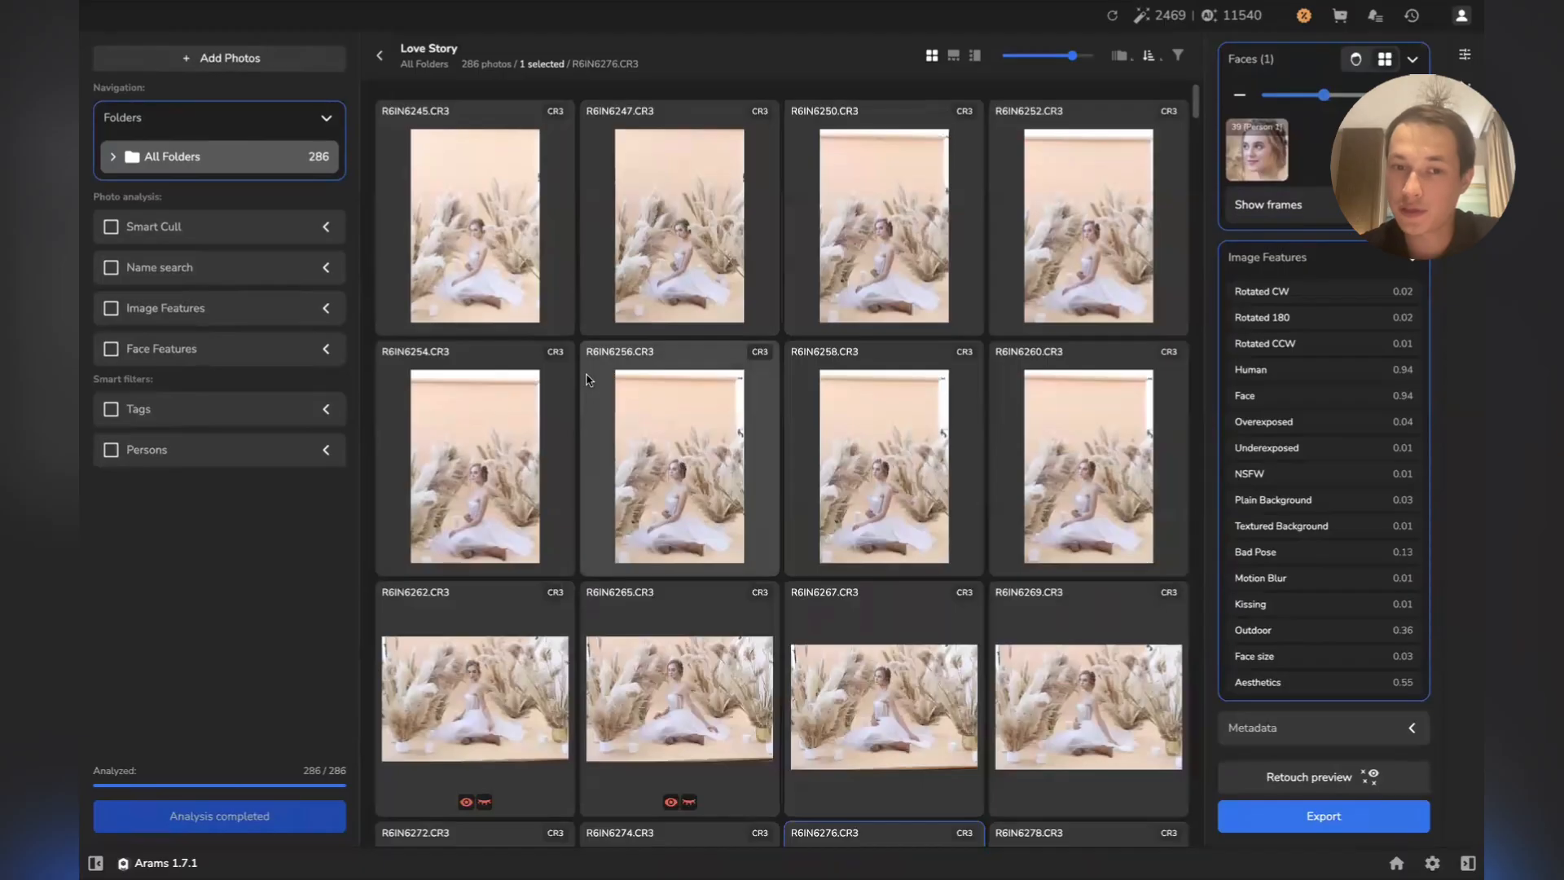
# Select R6IN6274.CR3, and in the Persons filter try a similarity level of 76% before lowering it to 30%
pyautogui.scroll(-5, 588, 379)
pyautogui.click(625, 415)
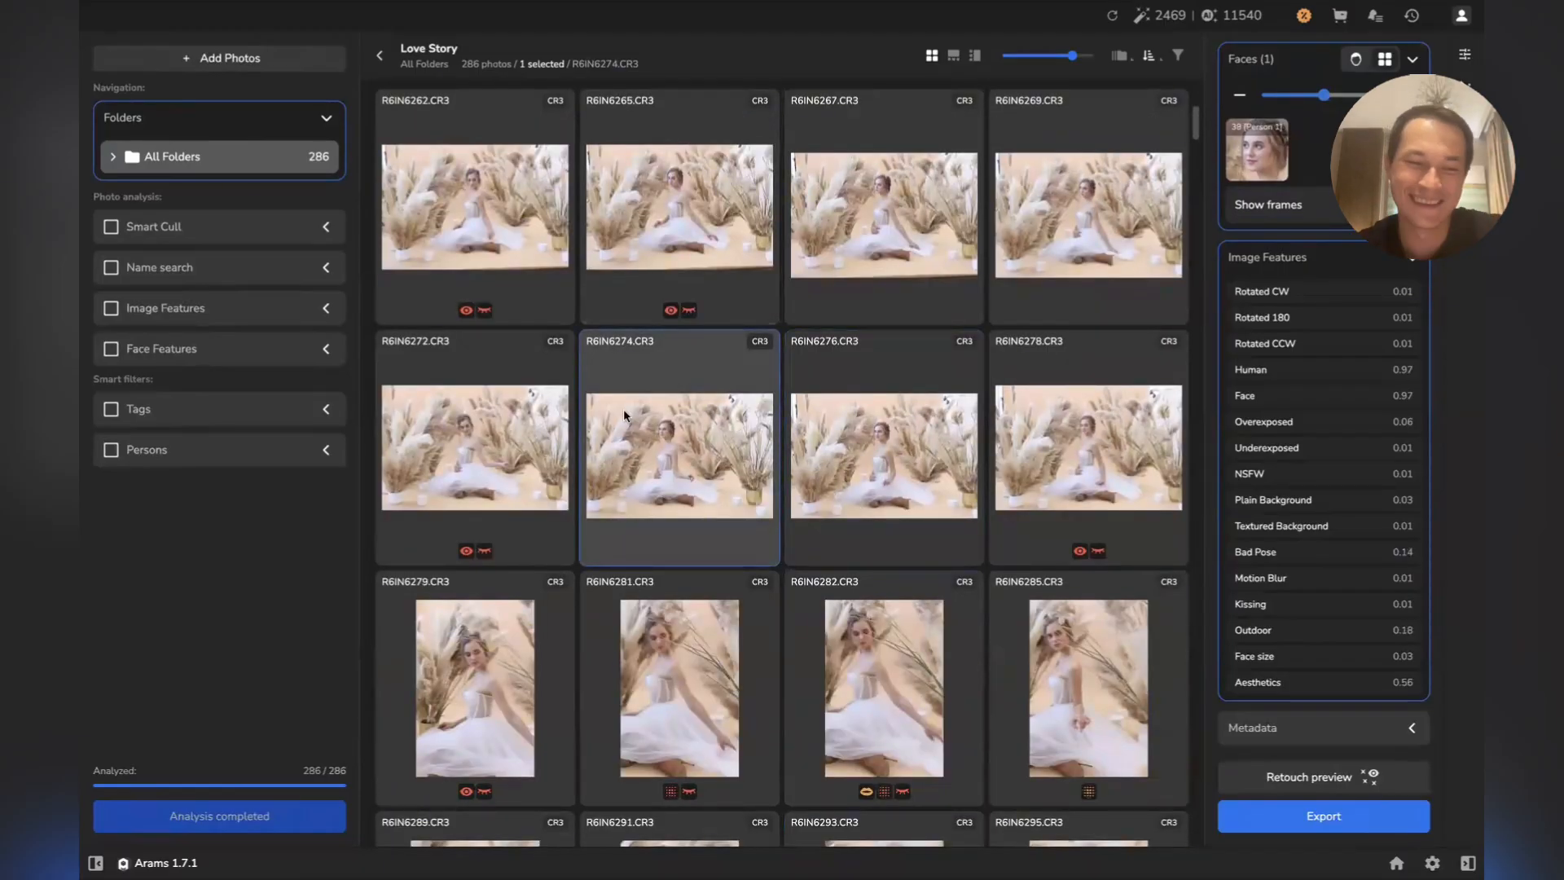
pyautogui.click(251, 457)
pyautogui.scroll(-4, 210, 482)
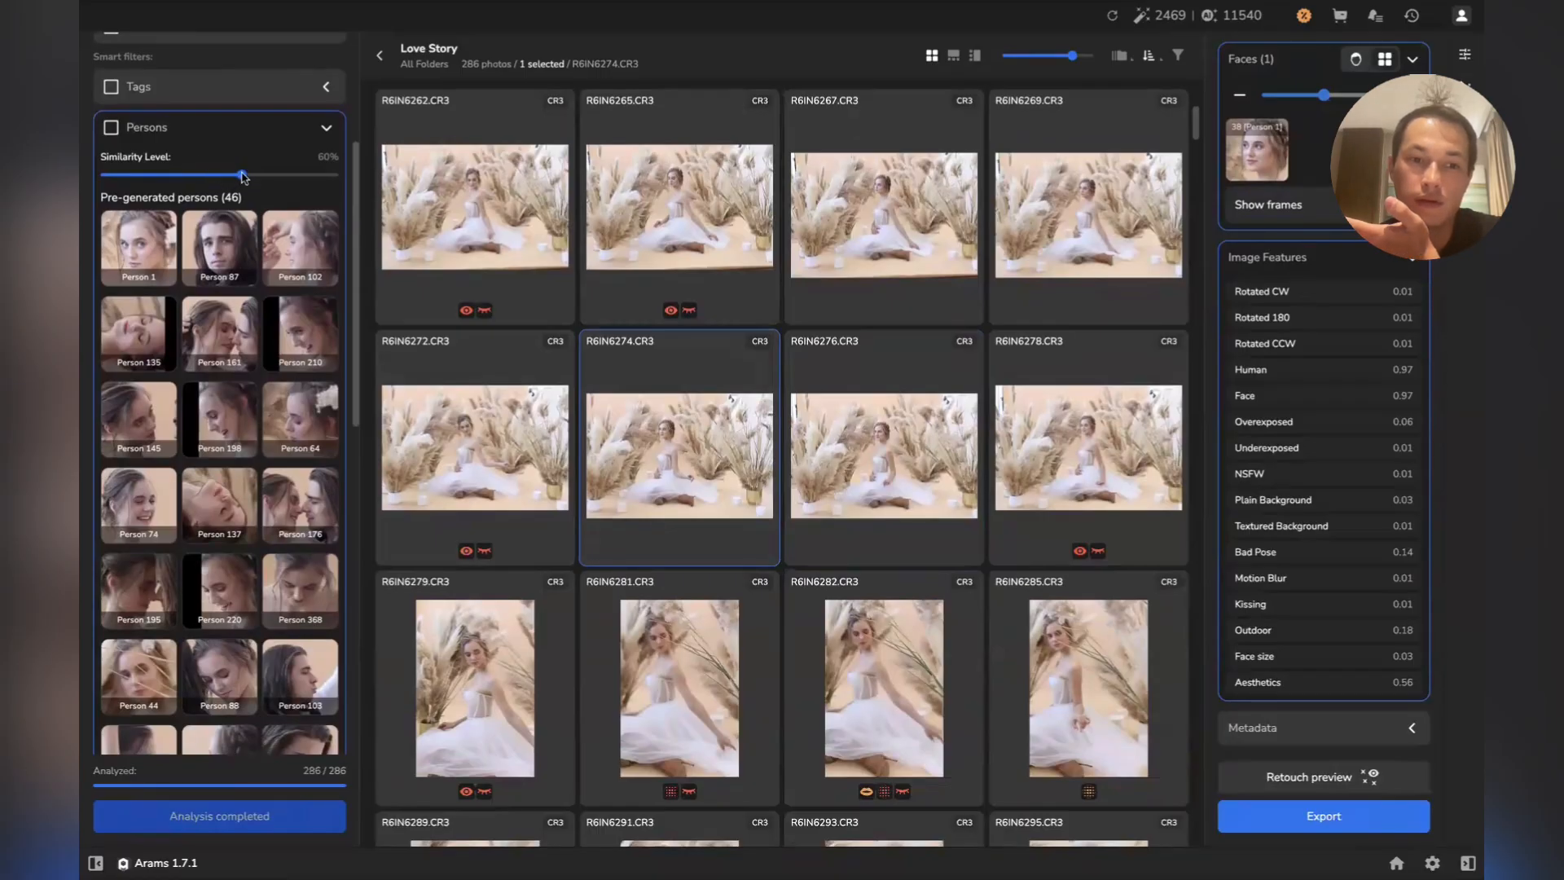
pyautogui.moveTo(242, 177); pyautogui.dragTo(283, 184)
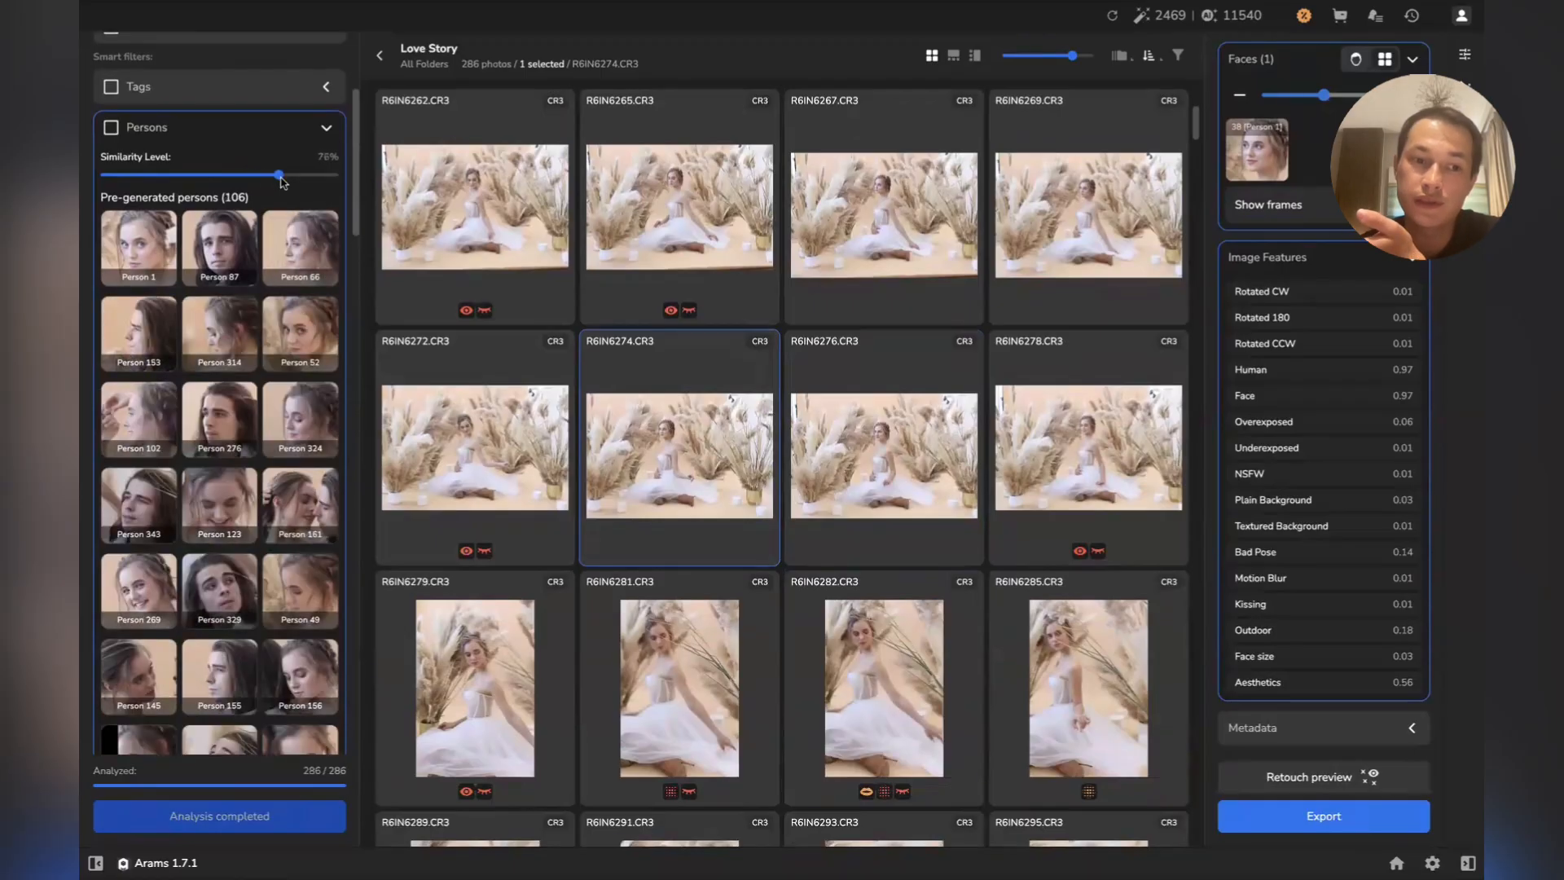
pyautogui.moveTo(282, 183); pyautogui.dragTo(172, 183)
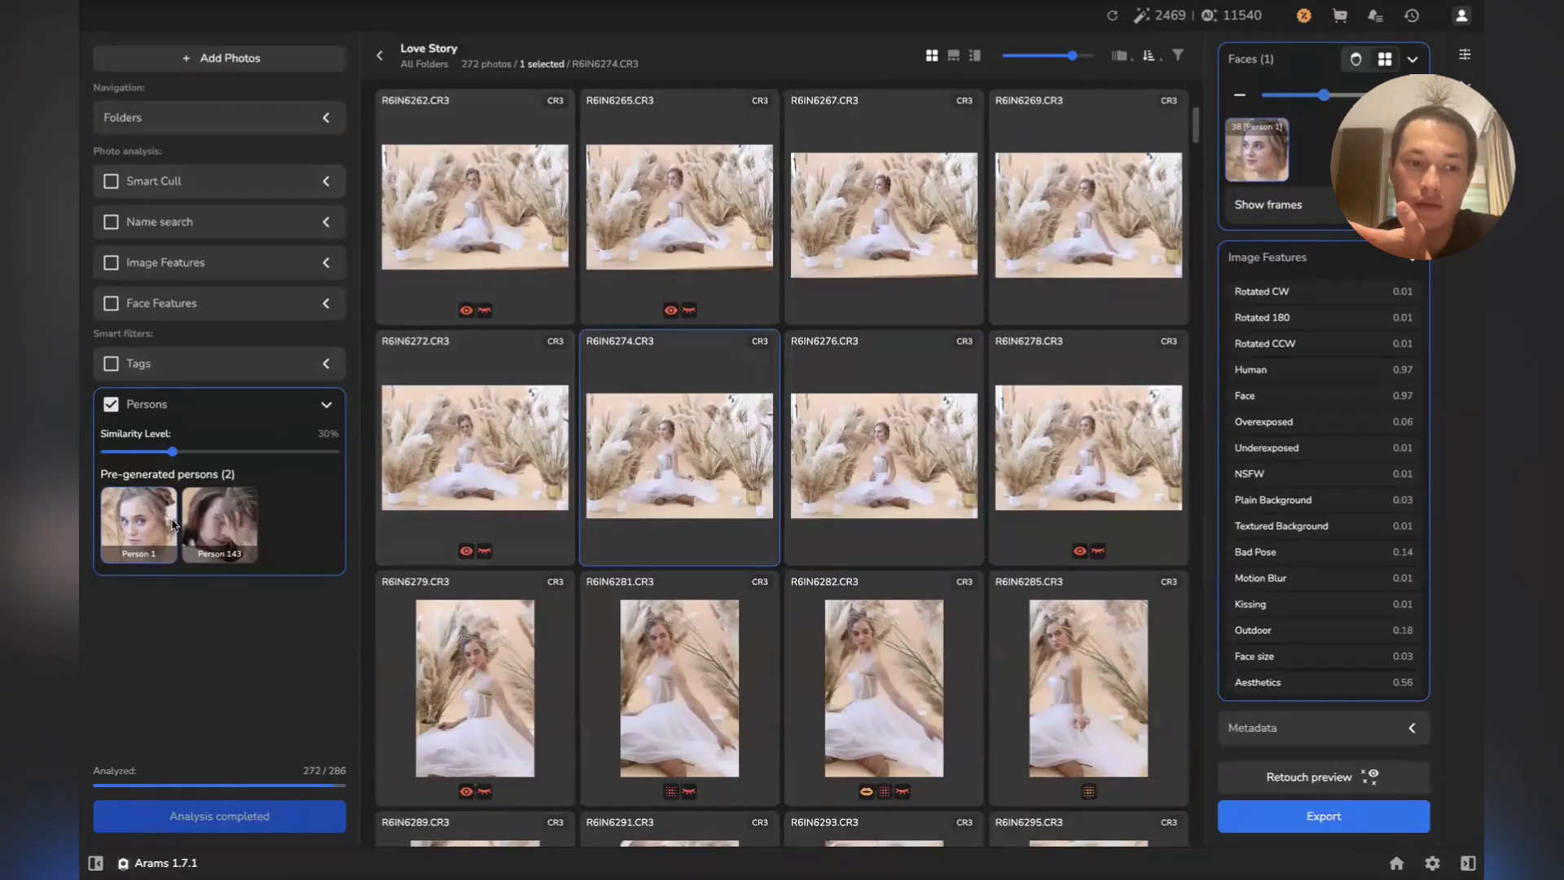
# Filter the photos by Person 143 and by Person 1, and raise the Persons similarity level to 40%
pyautogui.click(215, 528)
pyautogui.click(142, 533)
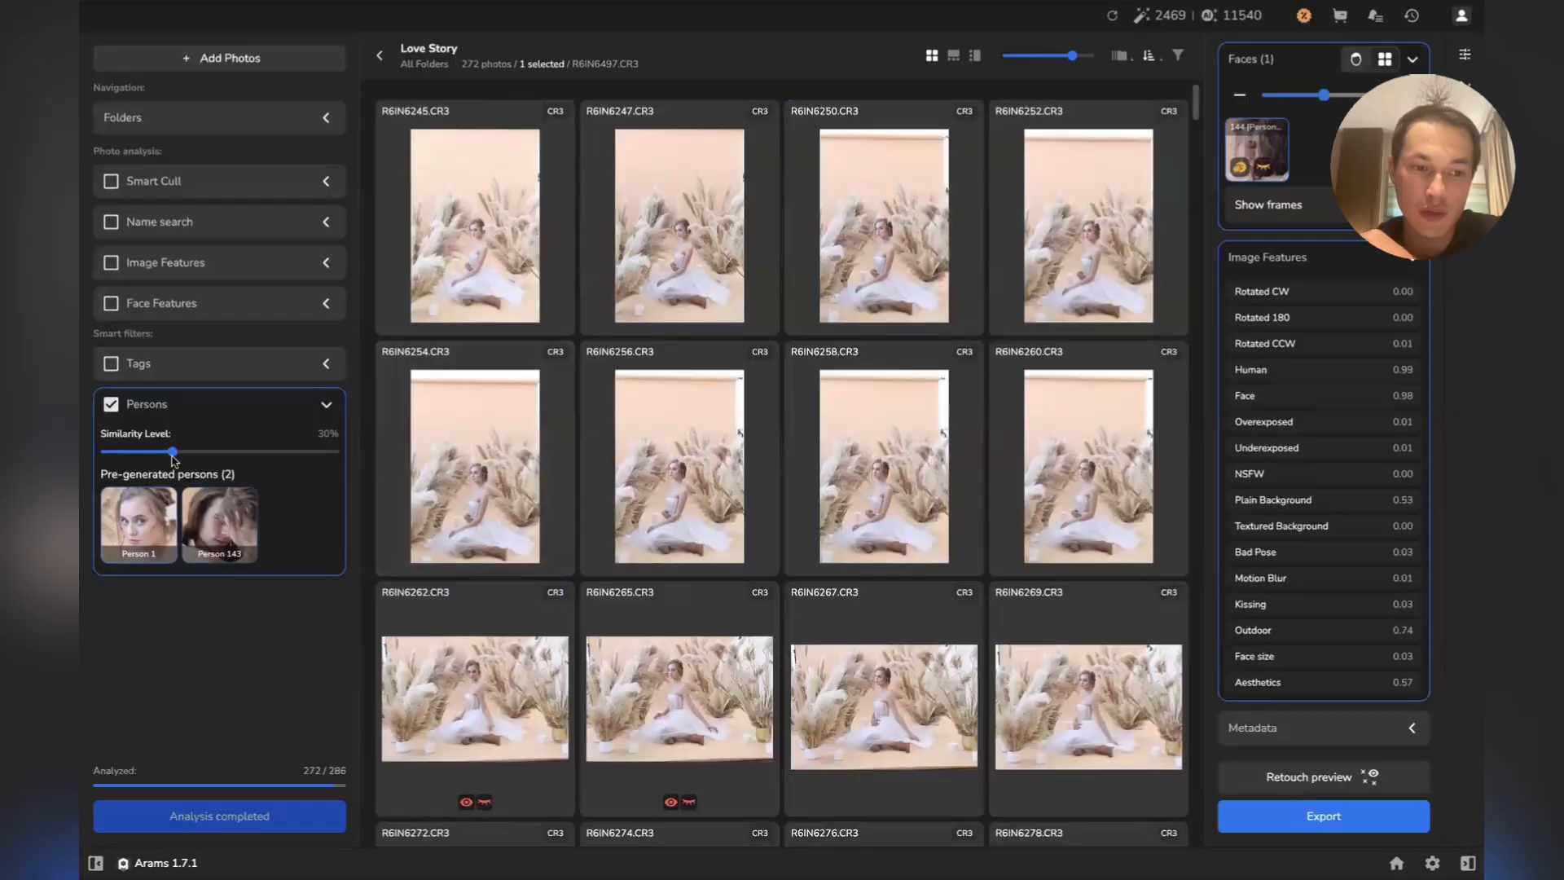
pyautogui.moveTo(173, 453); pyautogui.dragTo(197, 461)
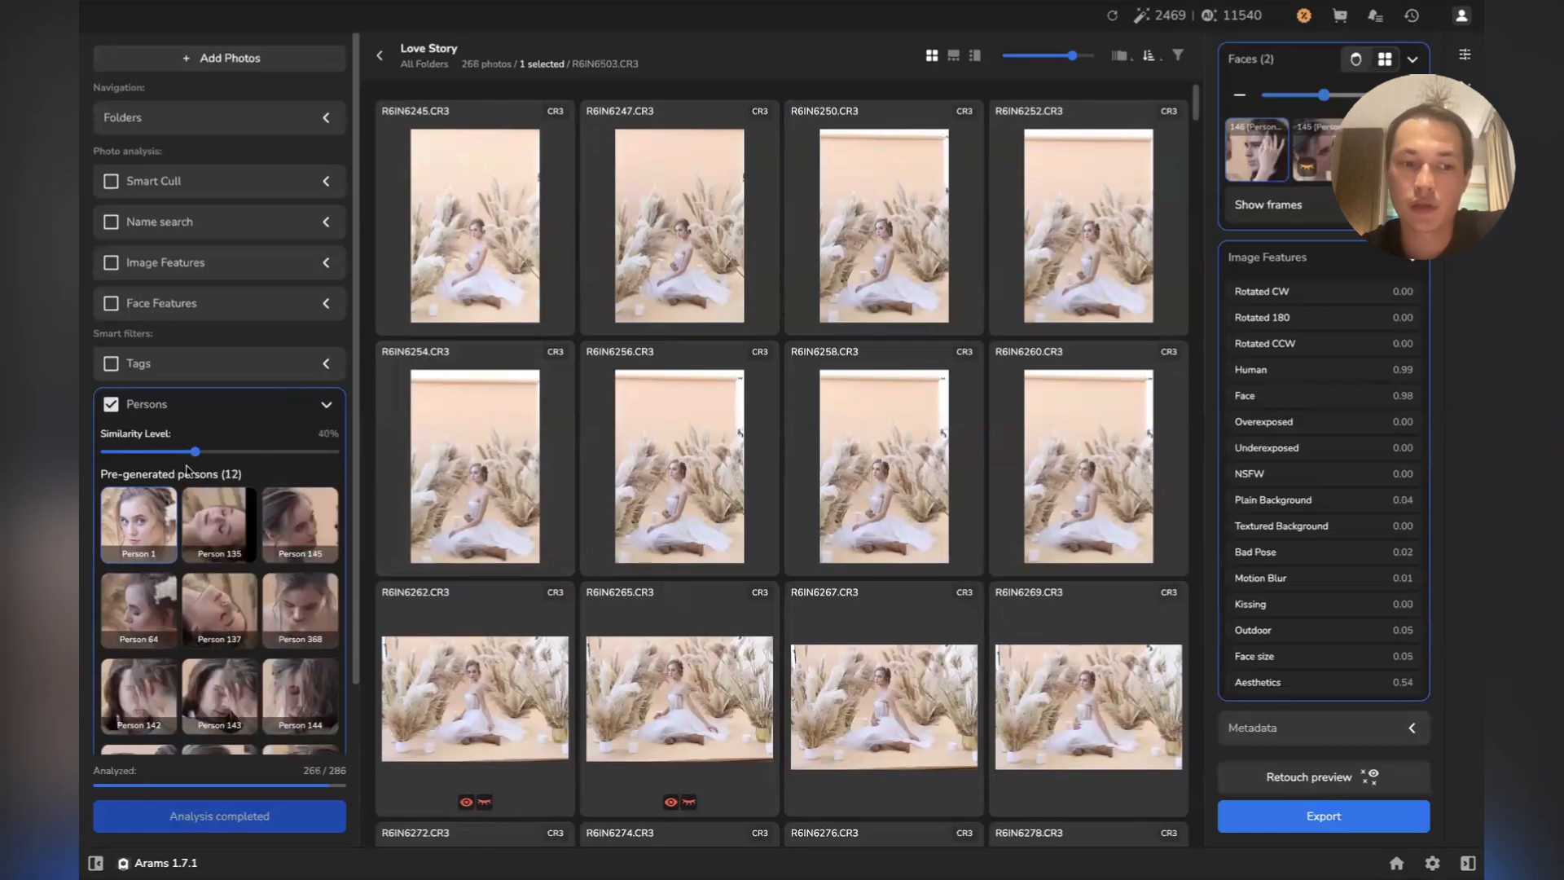
# Filter the photos by Person 135 and again by Person 1, and browse the matching shots and generated persons
pyautogui.click(197, 511)
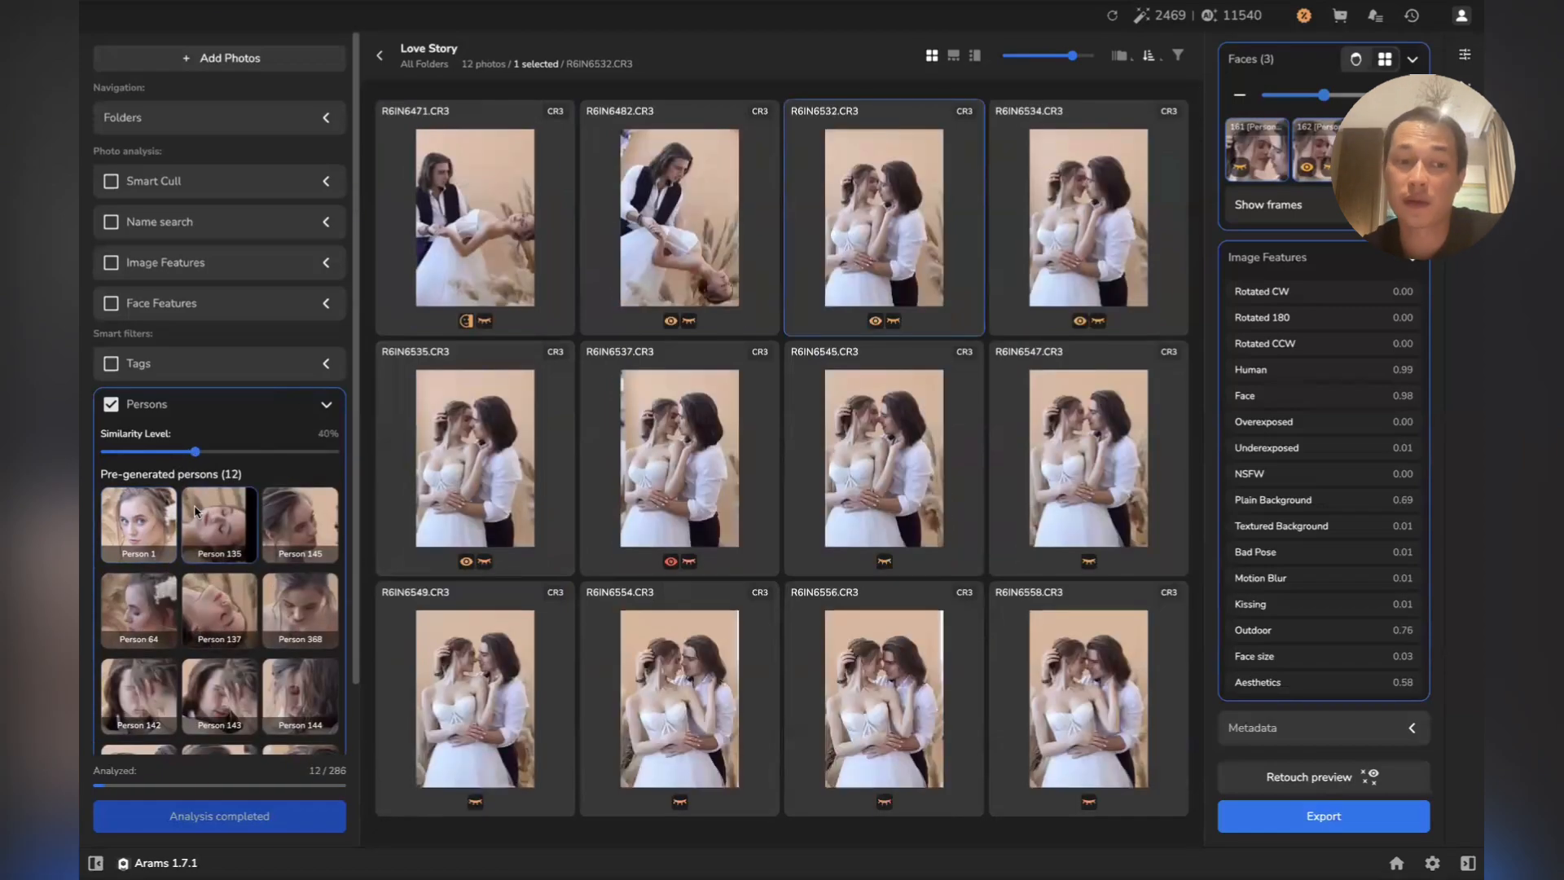
pyautogui.click(148, 518)
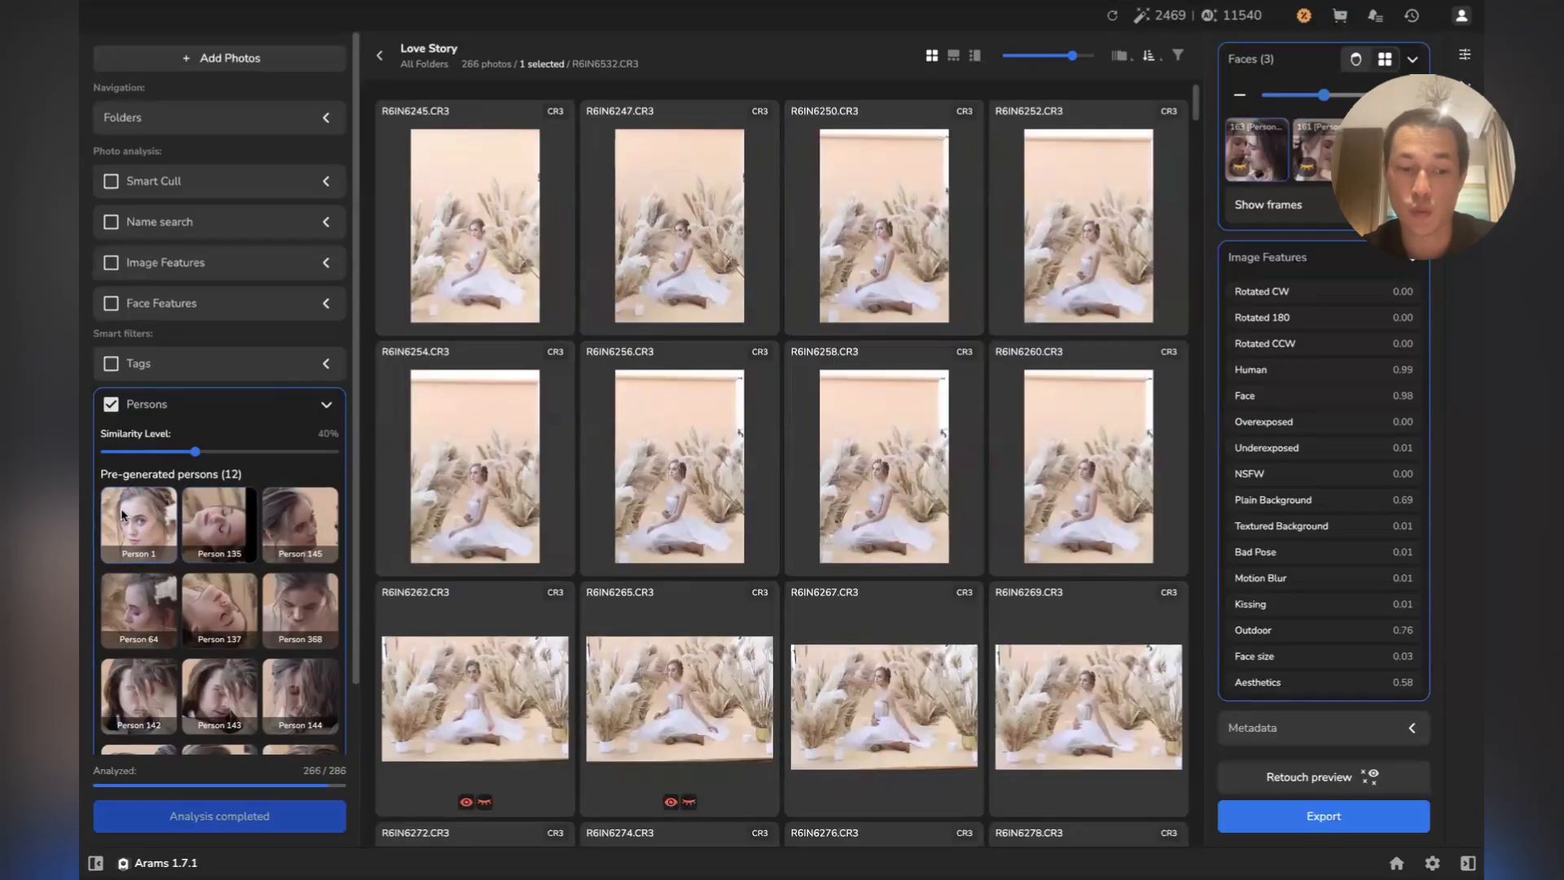
pyautogui.scroll(-2, 244, 628)
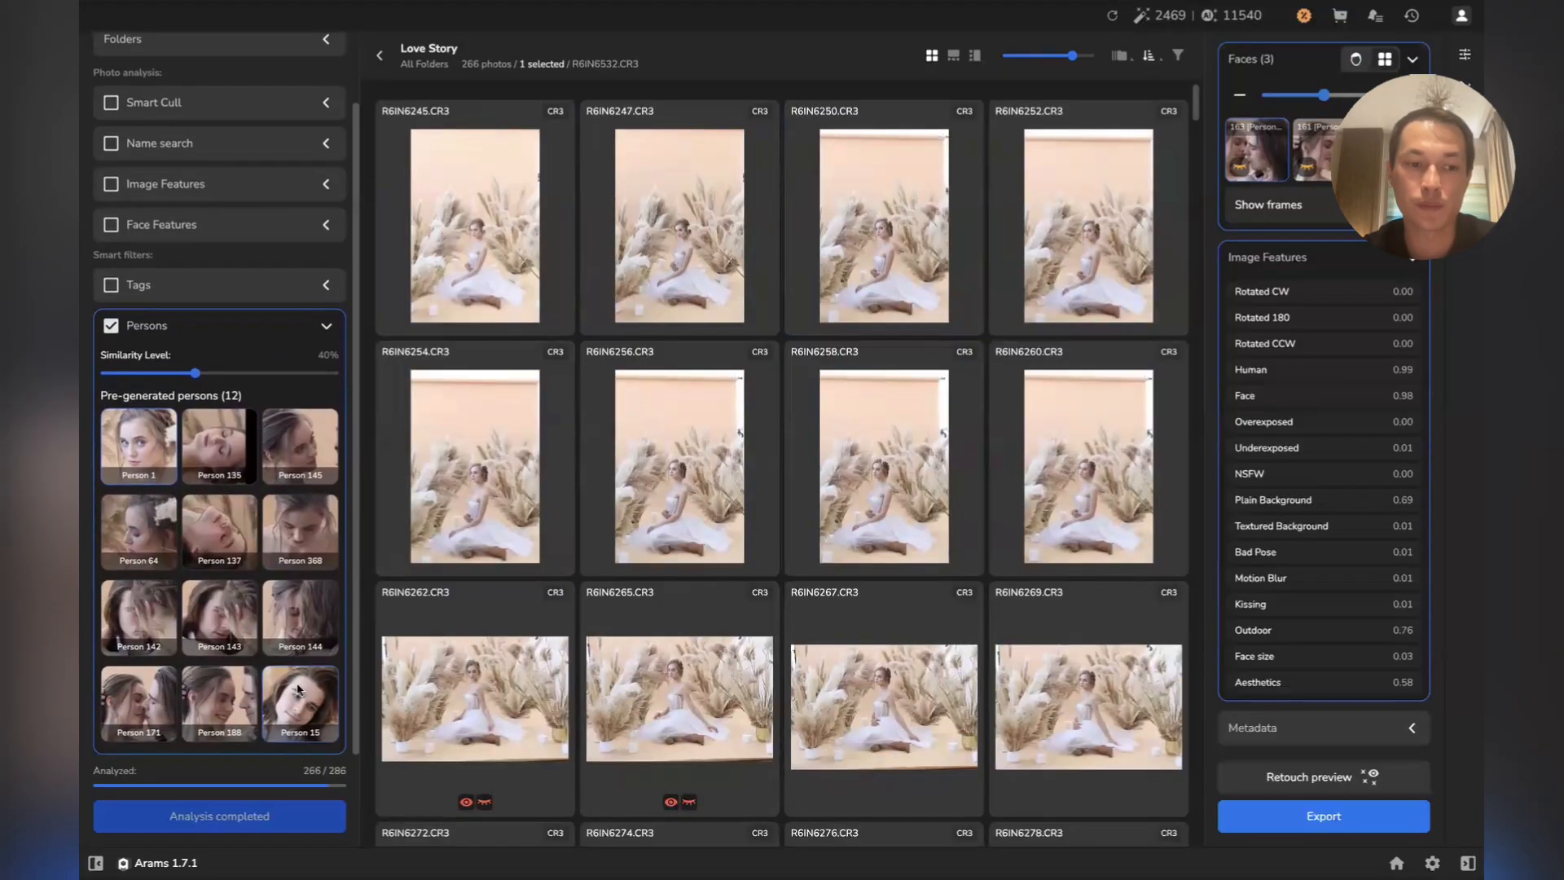
pyautogui.scroll(2, 237, 541)
pyautogui.scroll(-15, 454, 405)
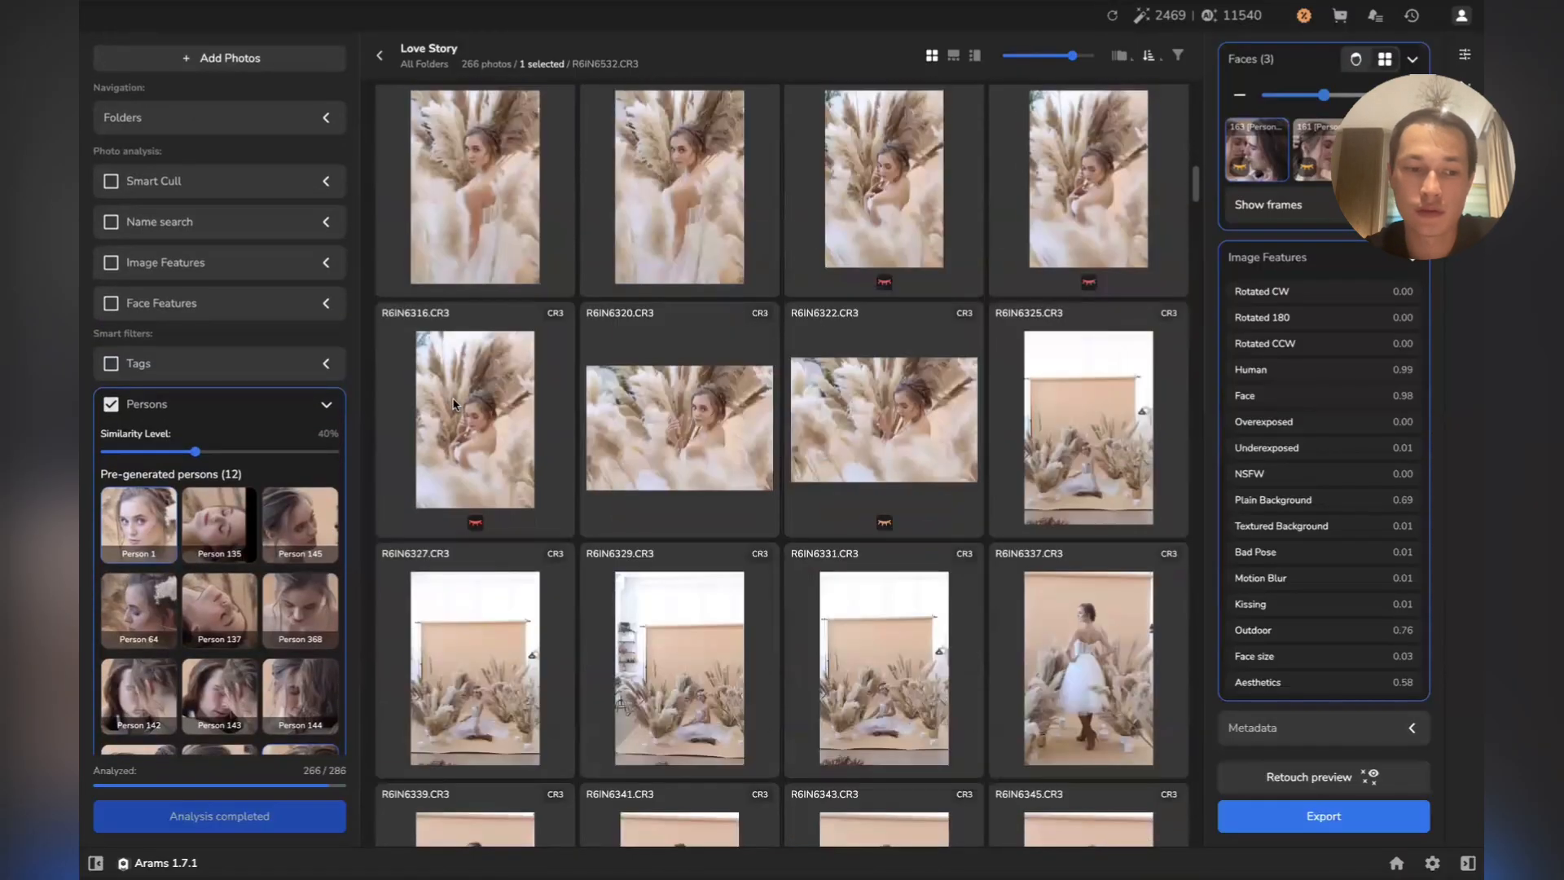
pyautogui.scroll(-2, 207, 533)
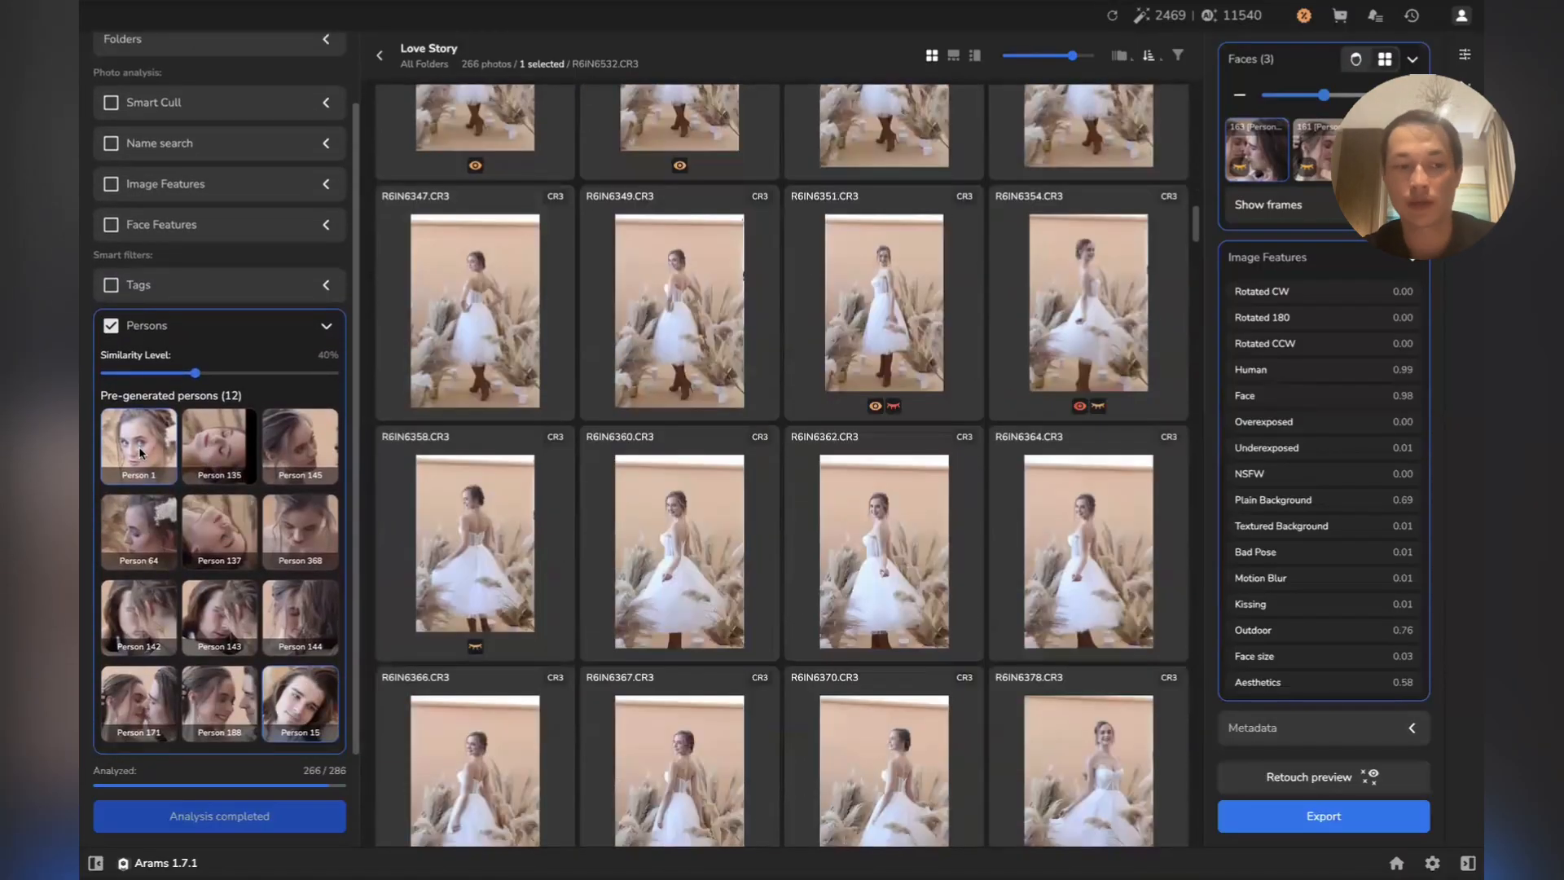
# Switch the Persons filter between Person 15, Person 1 and Person 135 to compare their matching photos
pyautogui.click(143, 457)
pyautogui.scroll(2, 140, 456)
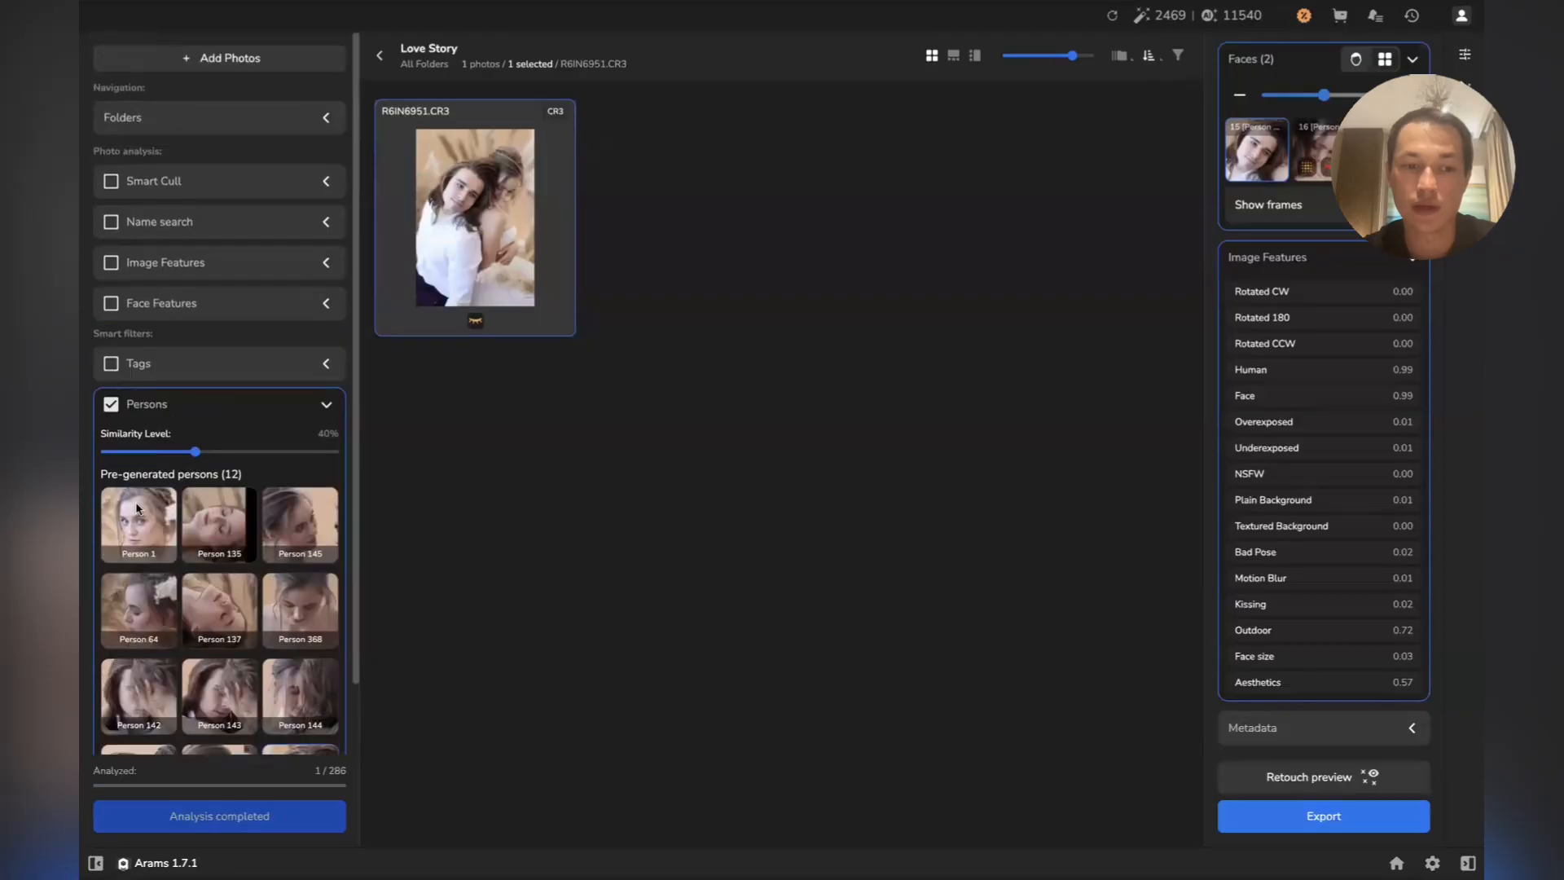
pyautogui.click(137, 509)
pyautogui.scroll(-2, 244, 611)
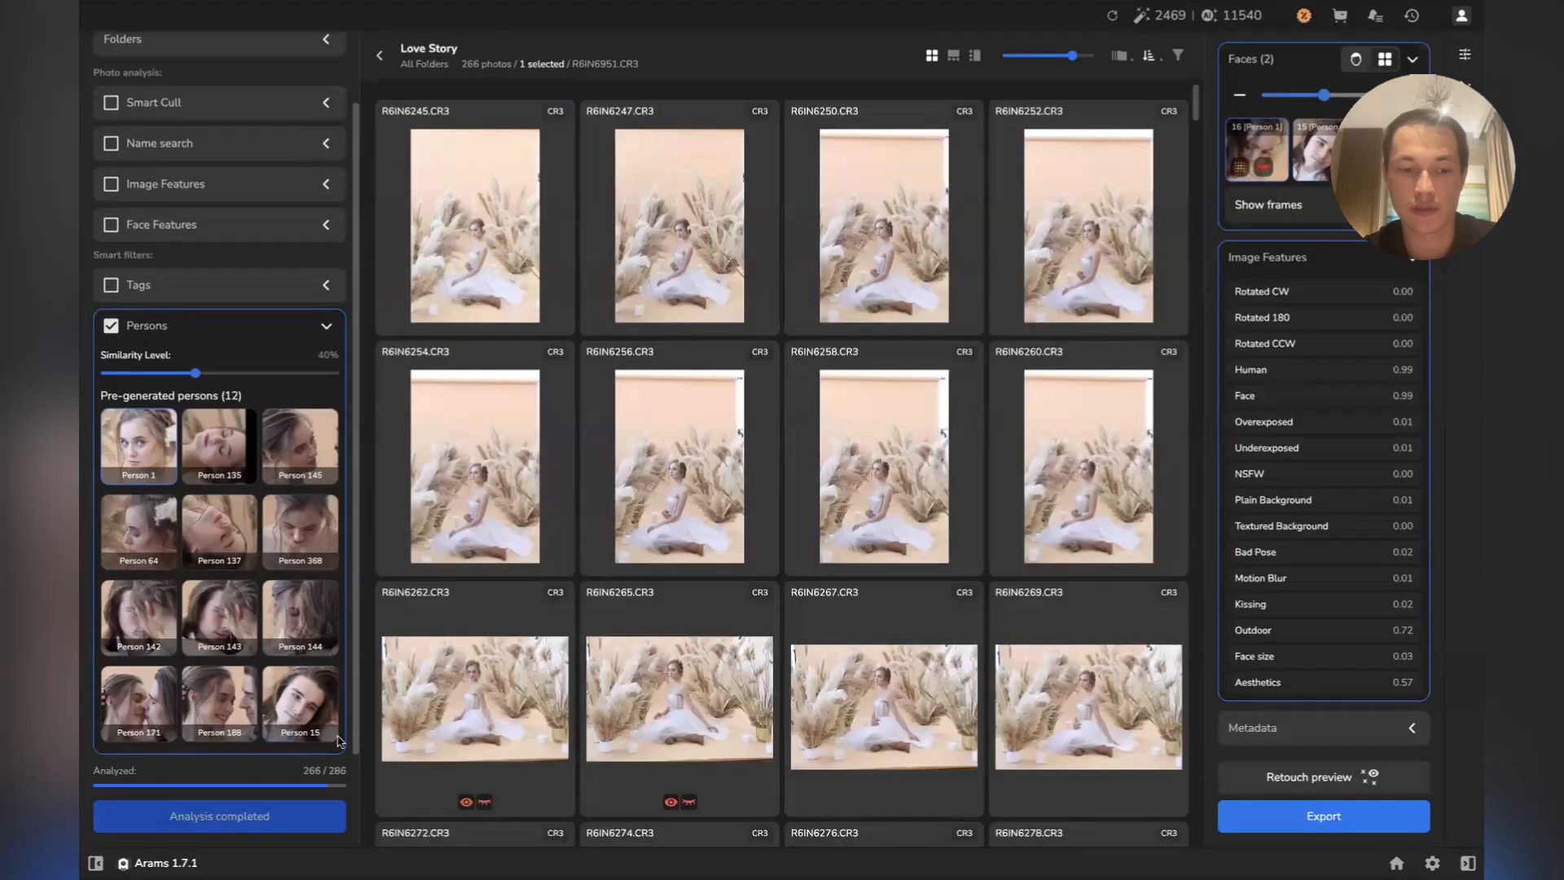
pyautogui.click(305, 698)
pyautogui.click(149, 431)
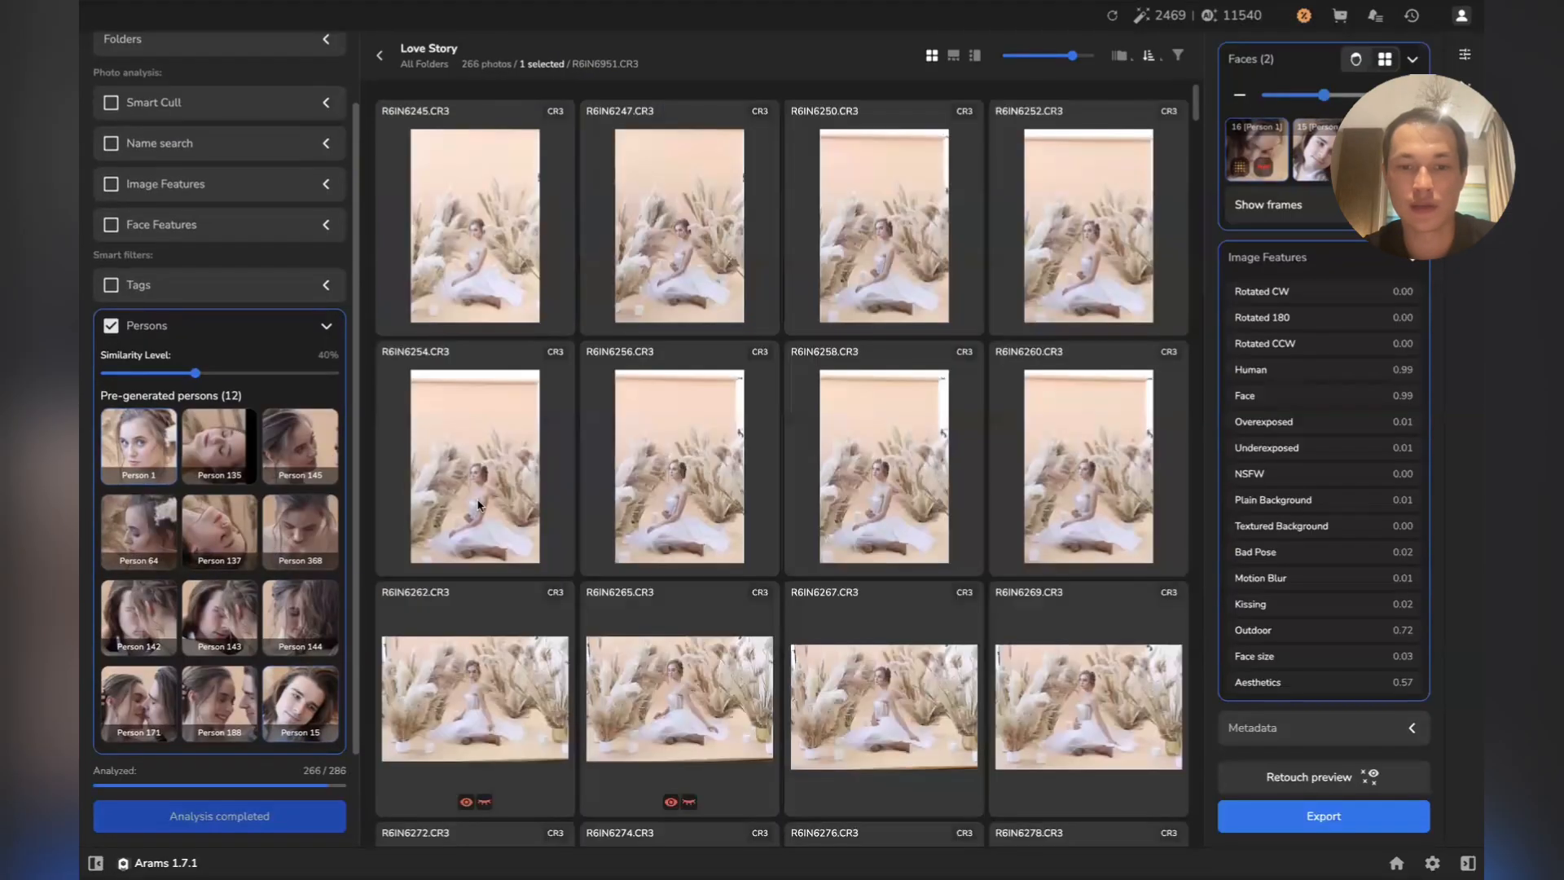
pyautogui.scroll(-3, 478, 505)
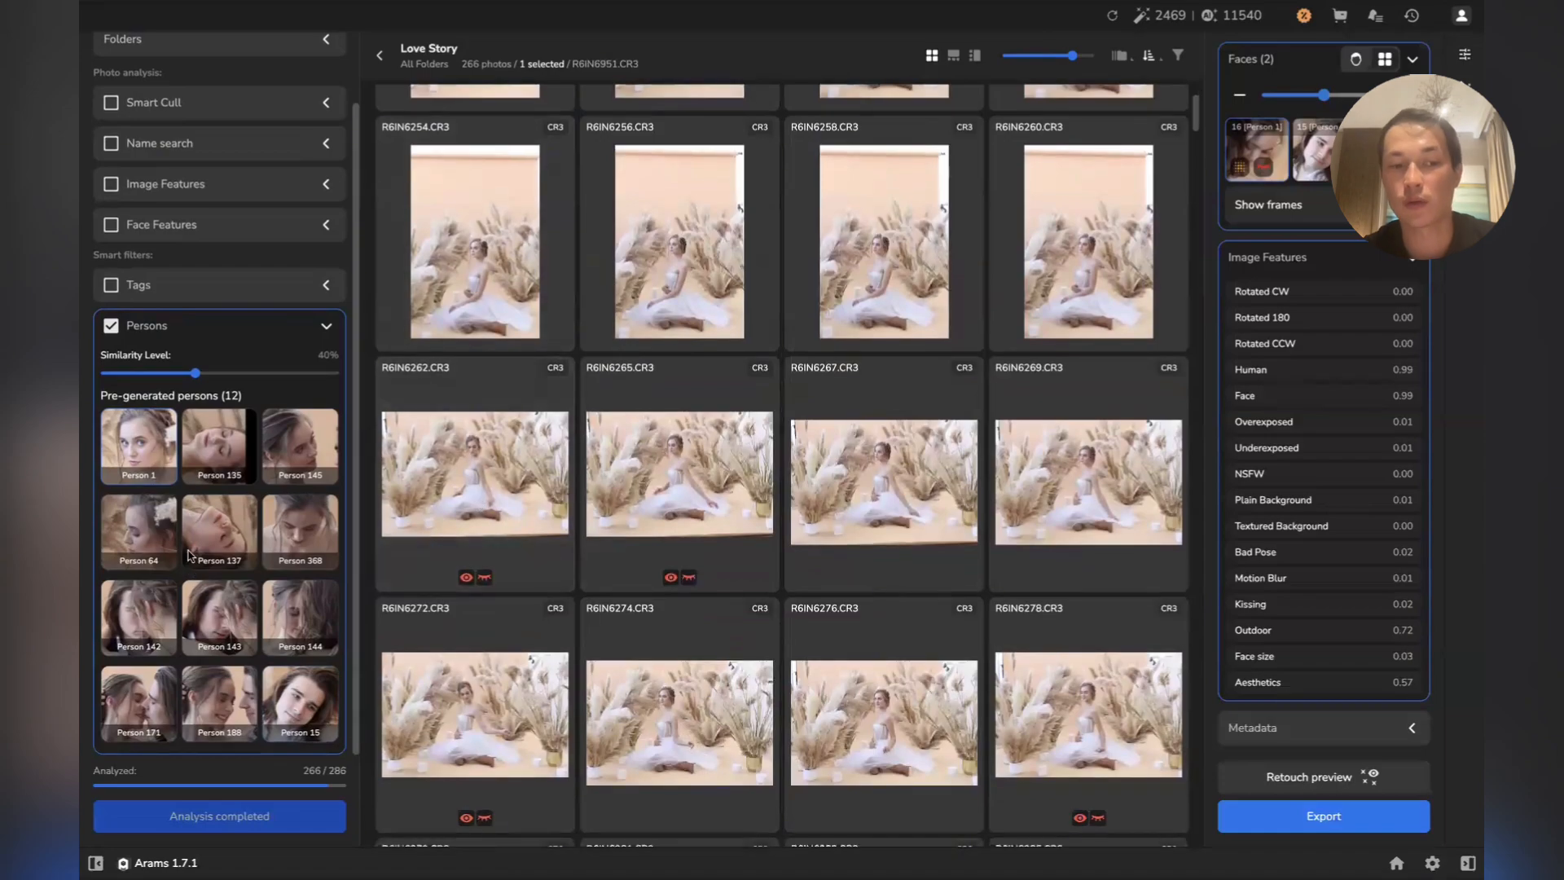
pyautogui.click(206, 430)
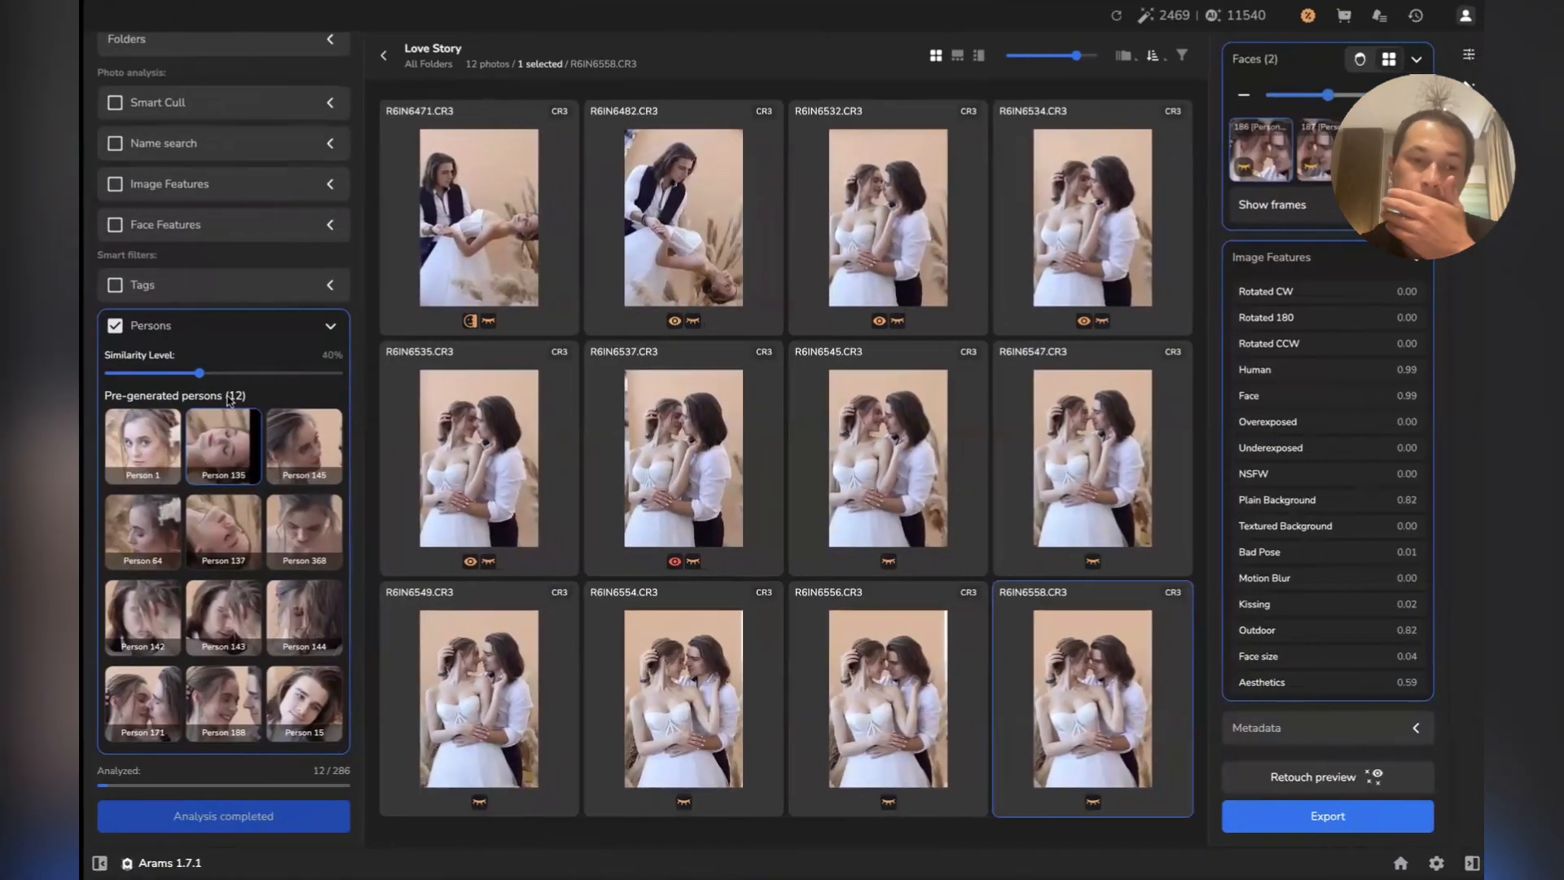
# Replace the Persons filter with Smart Cull and look through its selected photos
pyautogui.click(122, 329)
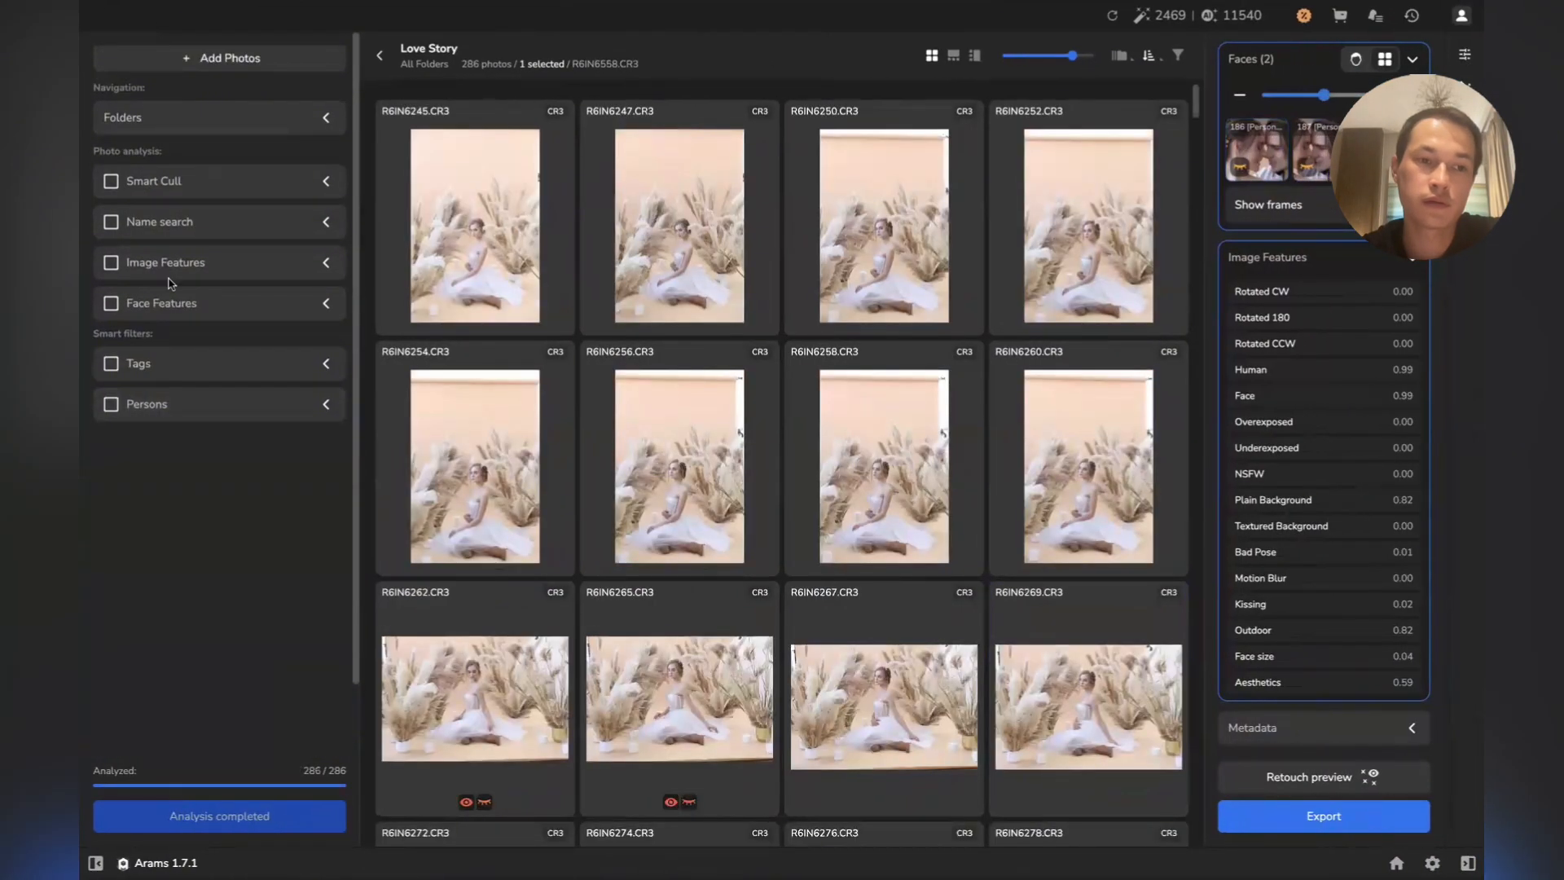
pyautogui.click(187, 183)
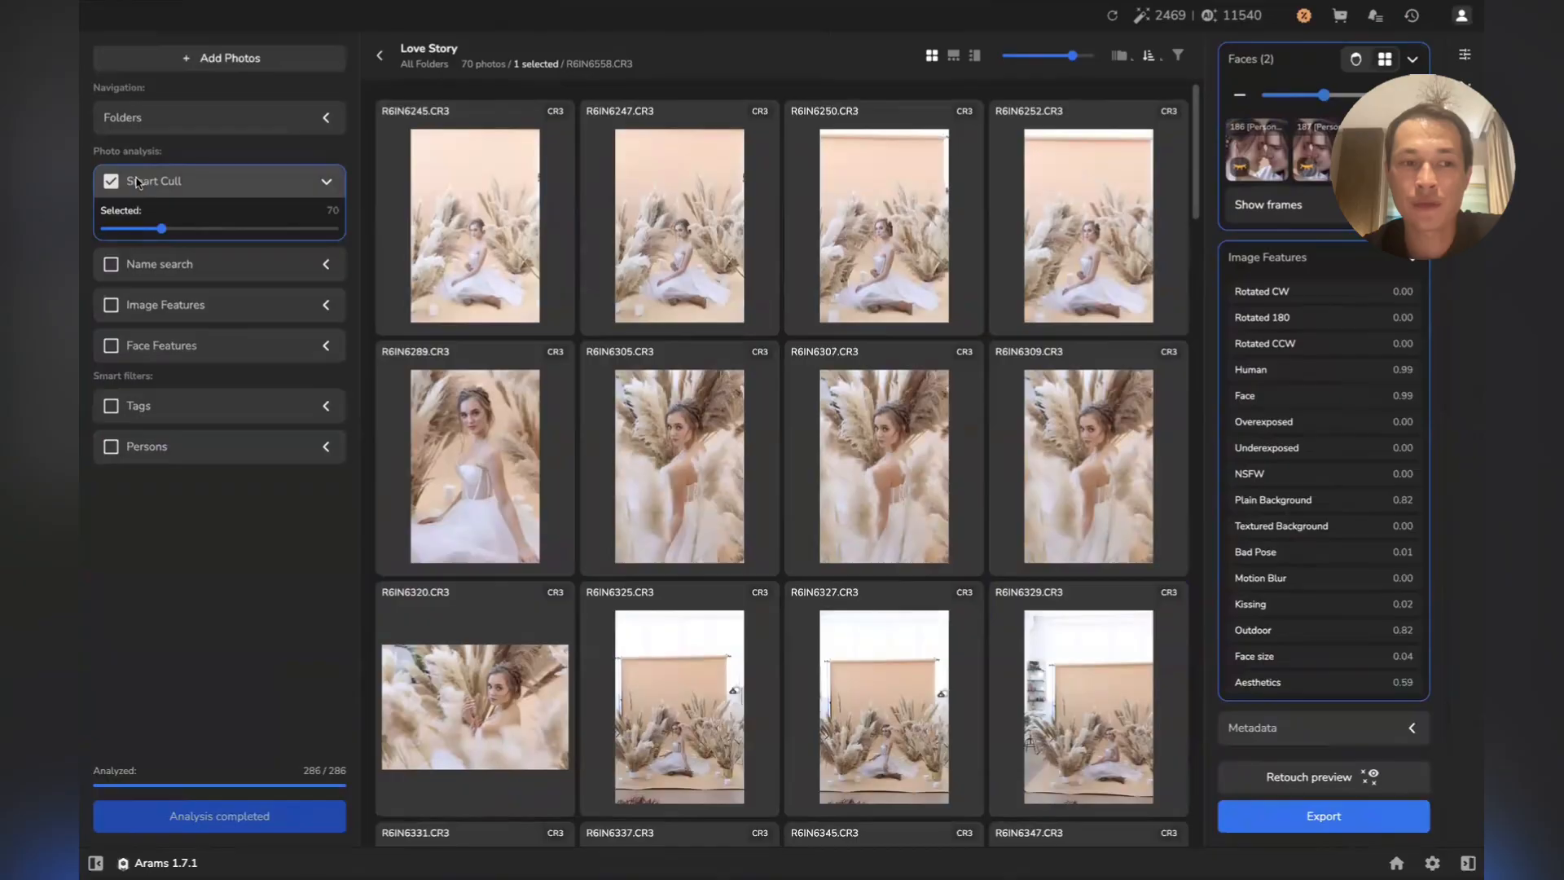
pyautogui.scroll(-15, 469, 296)
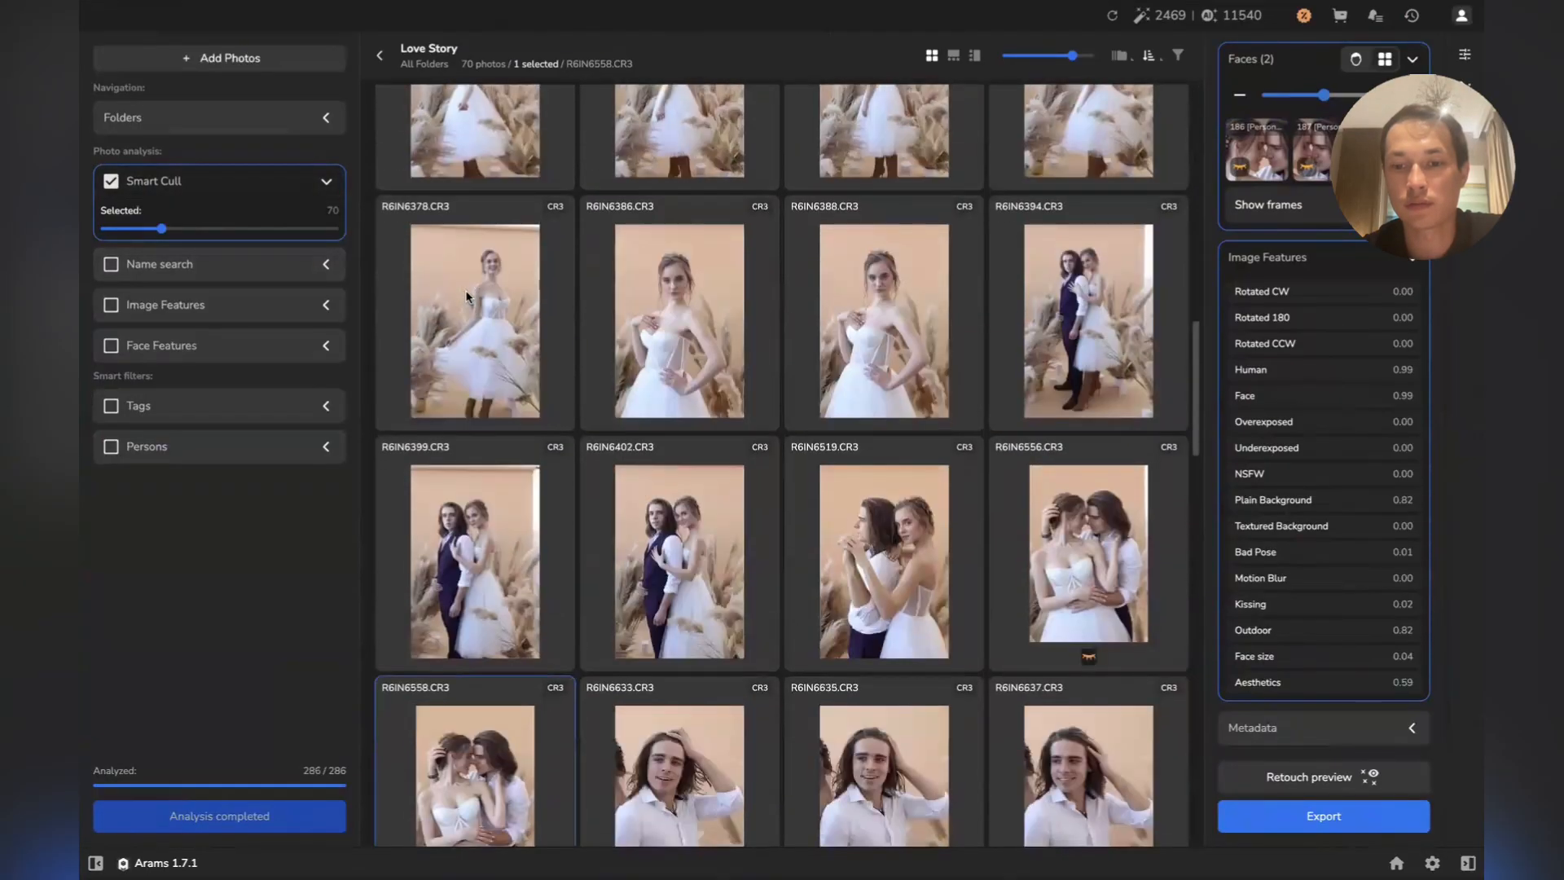
pyautogui.scroll(-5, 469, 296)
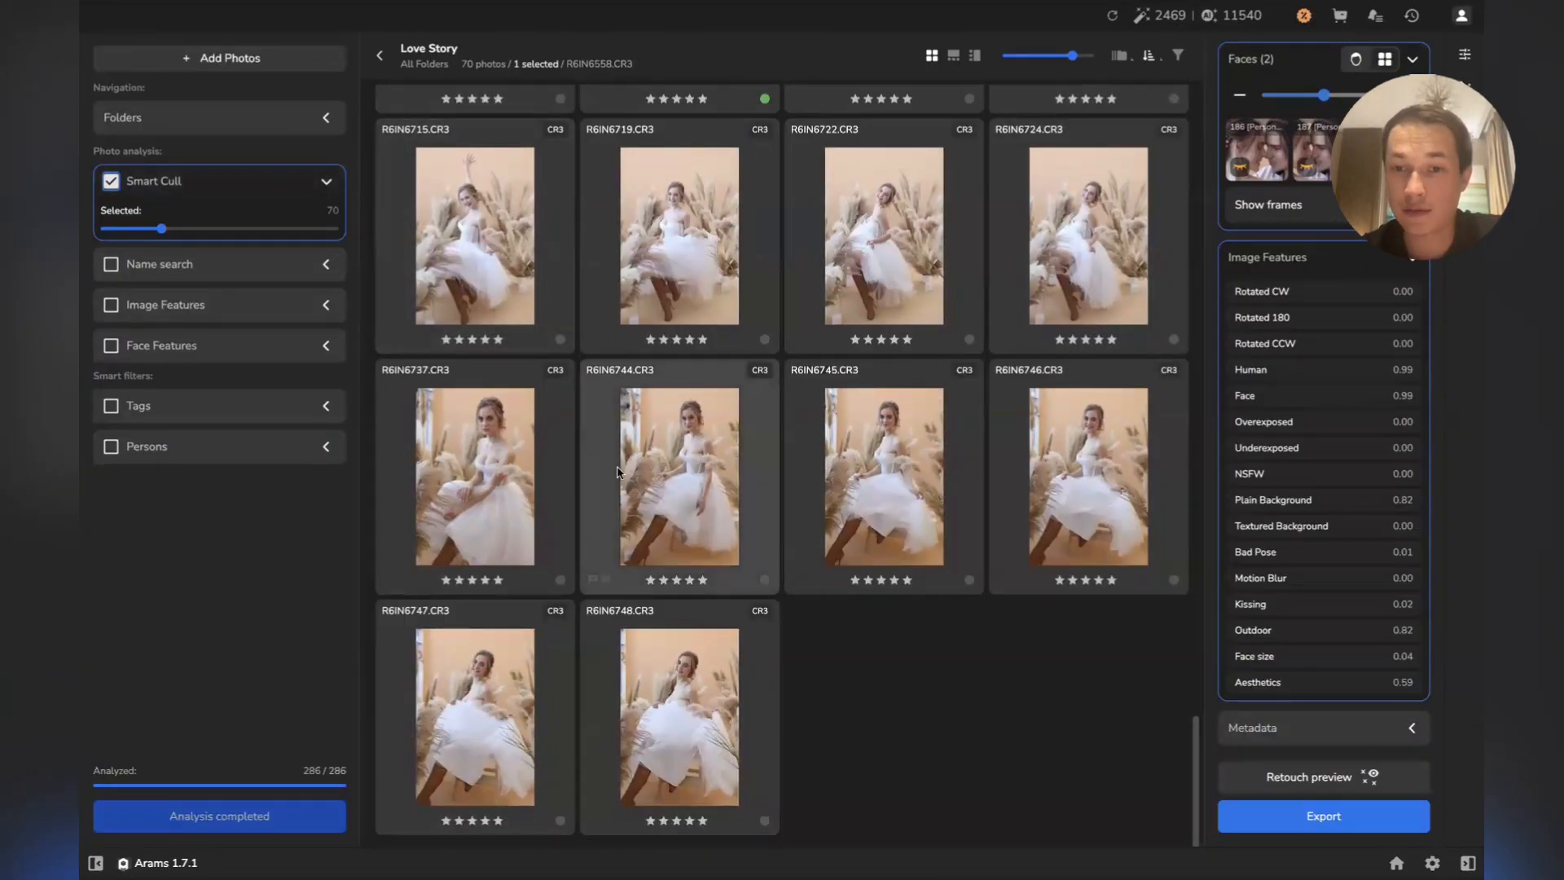
pyautogui.scroll(15, 617, 473)
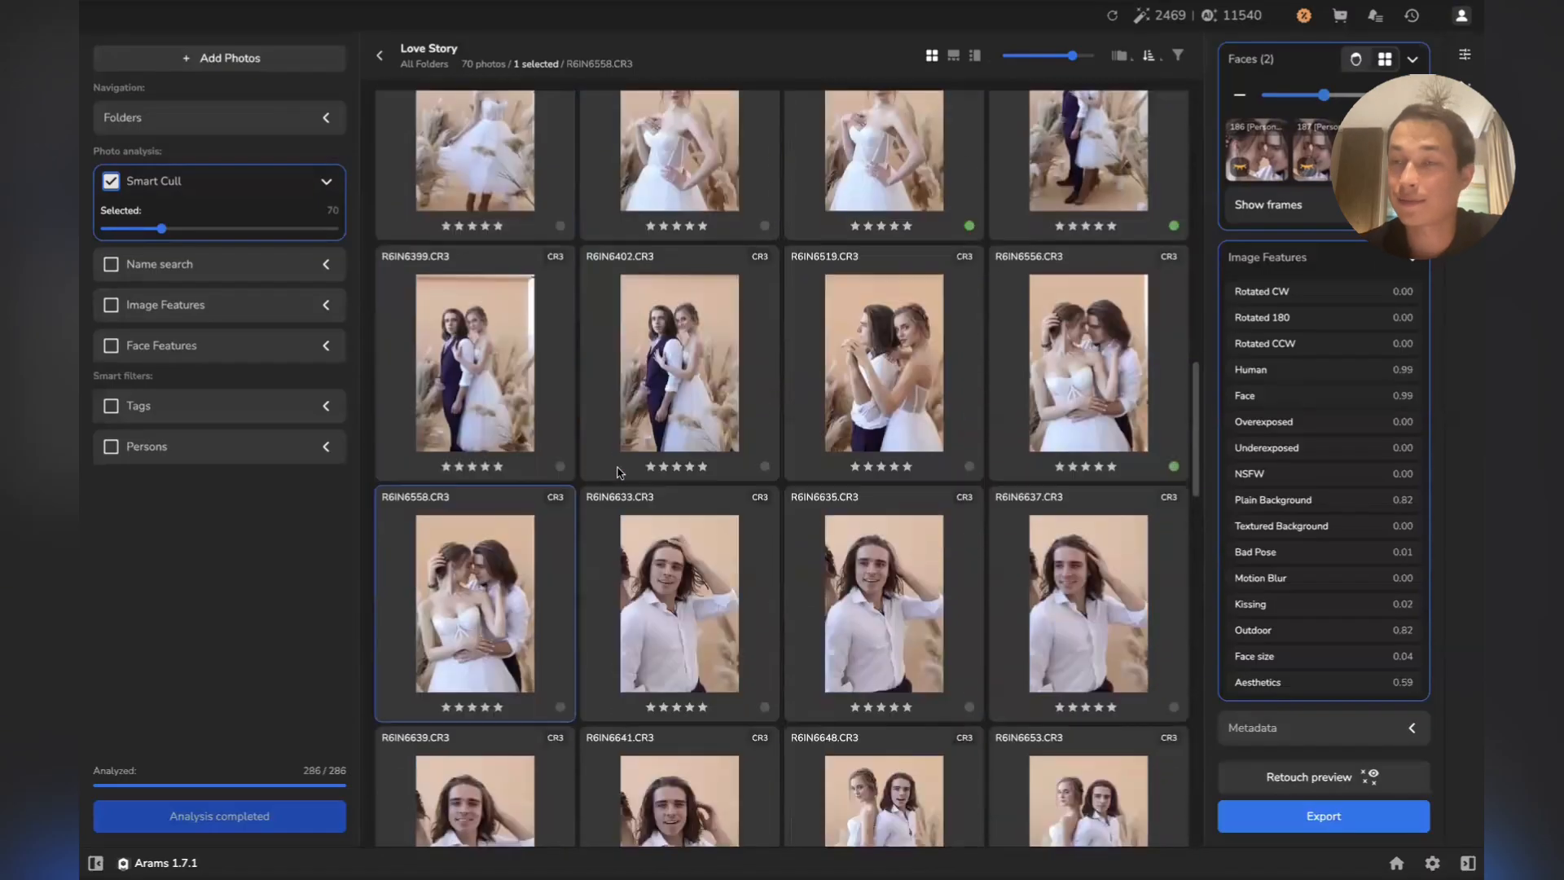
pyautogui.scroll(10, 617, 473)
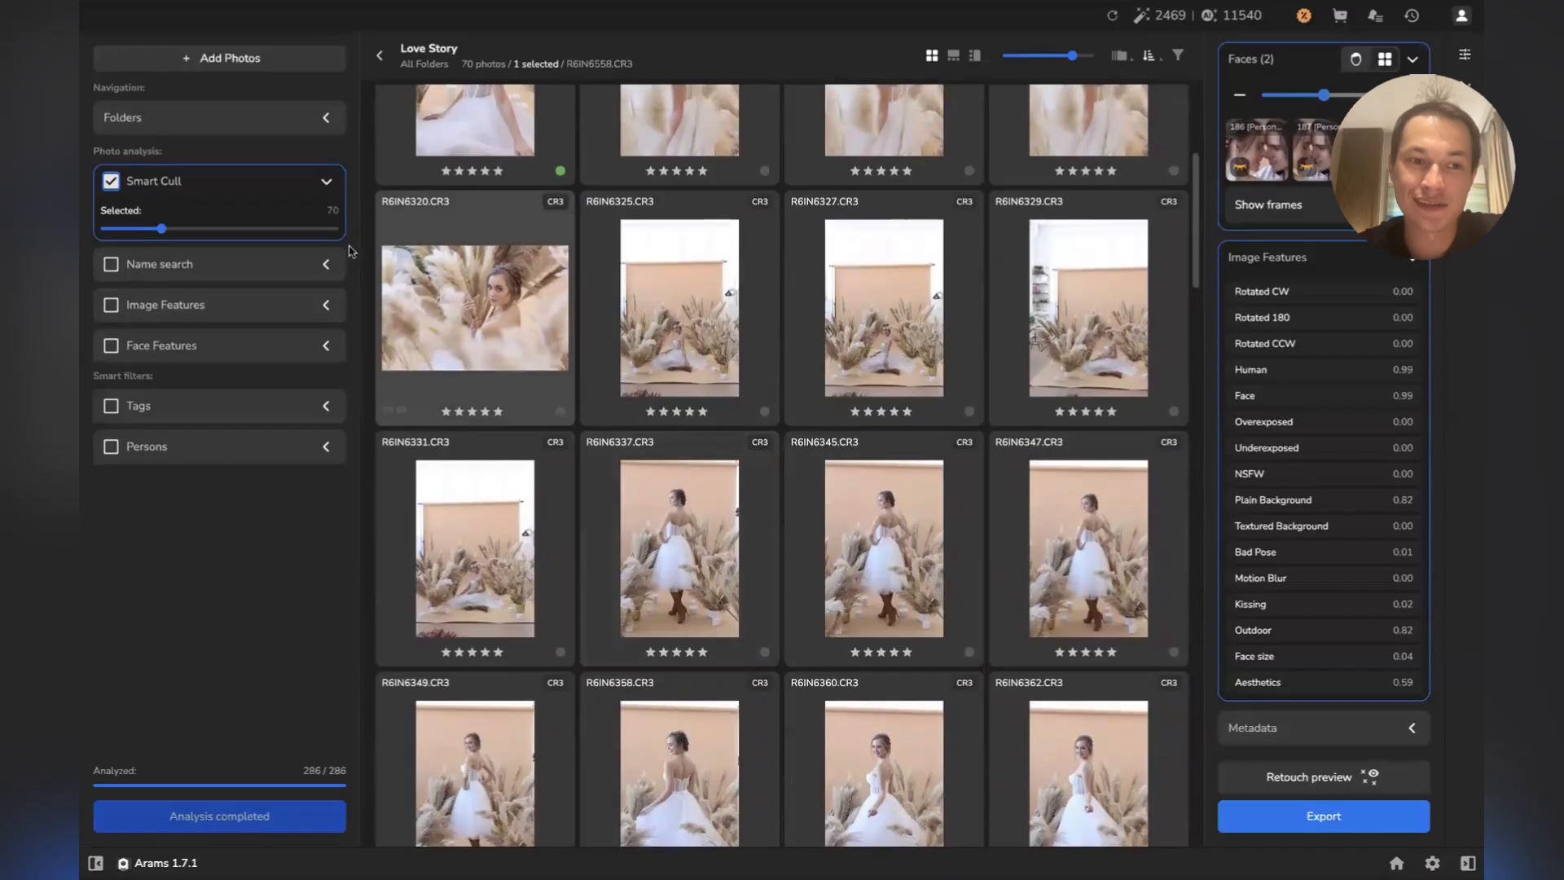
# Turn off Smart Cull and examine the star ratings across all project photos
pyautogui.click(110, 181)
pyautogui.scroll(-2, 534, 420)
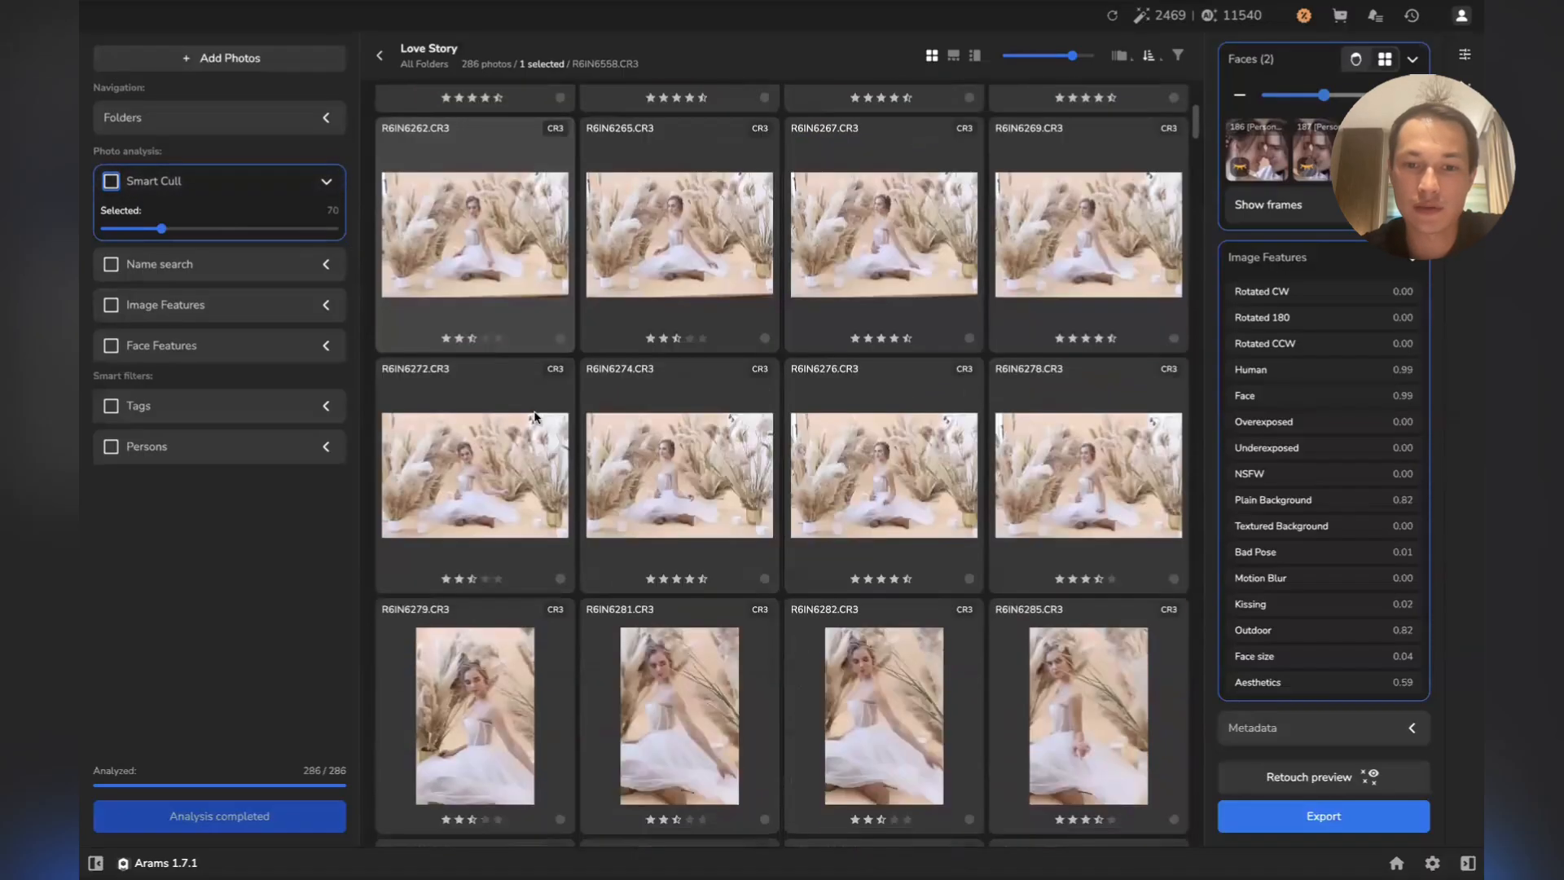
pyautogui.scroll(-4, 534, 418)
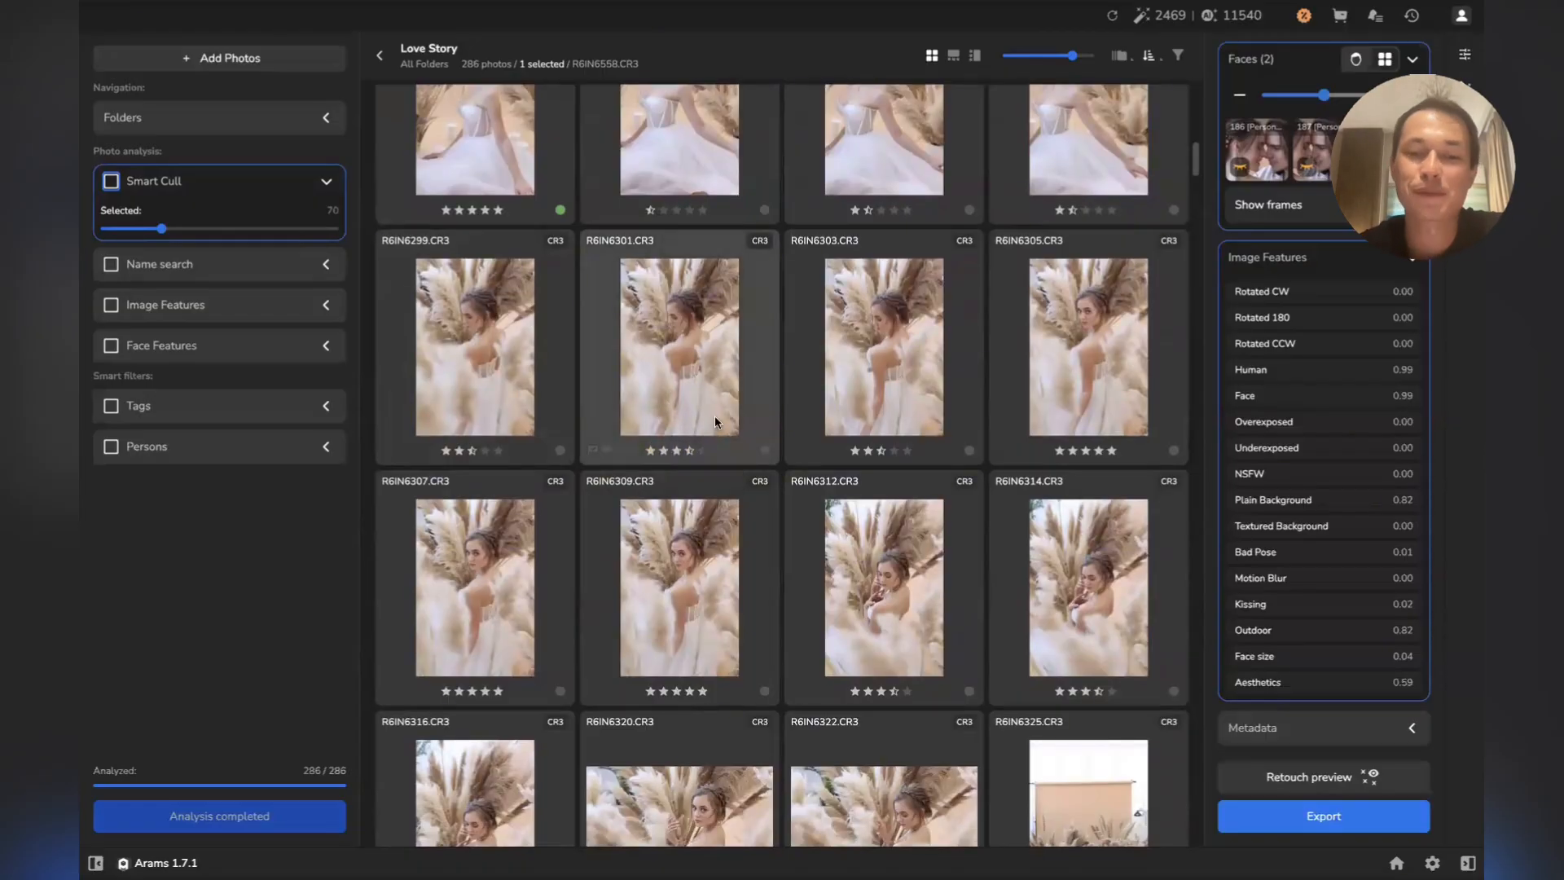
pyautogui.scroll(-2, 672, 401)
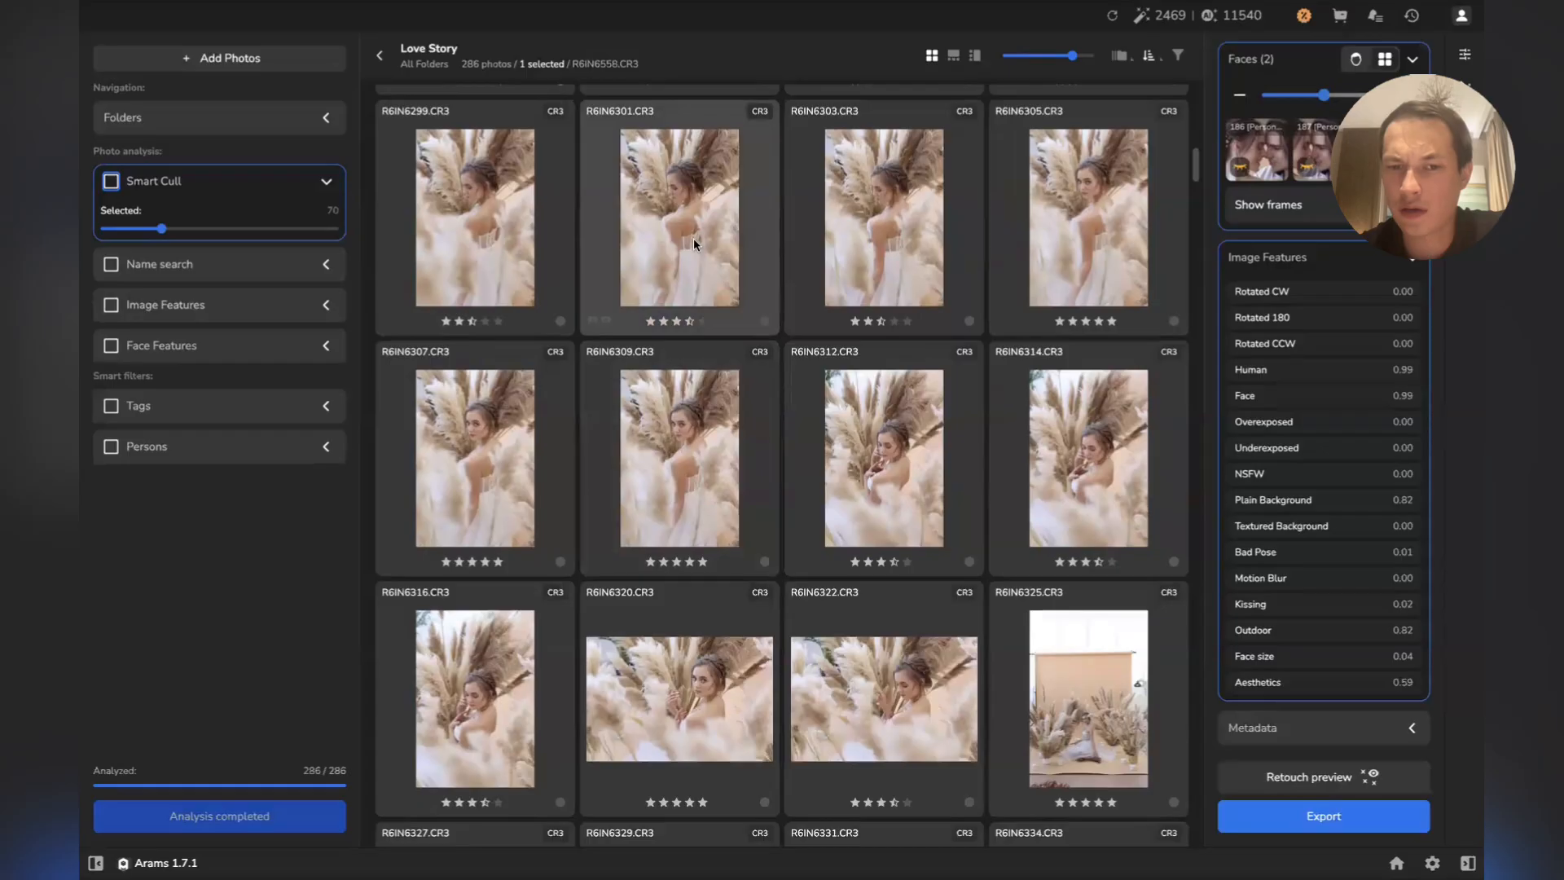
pyautogui.scroll(2, 694, 239)
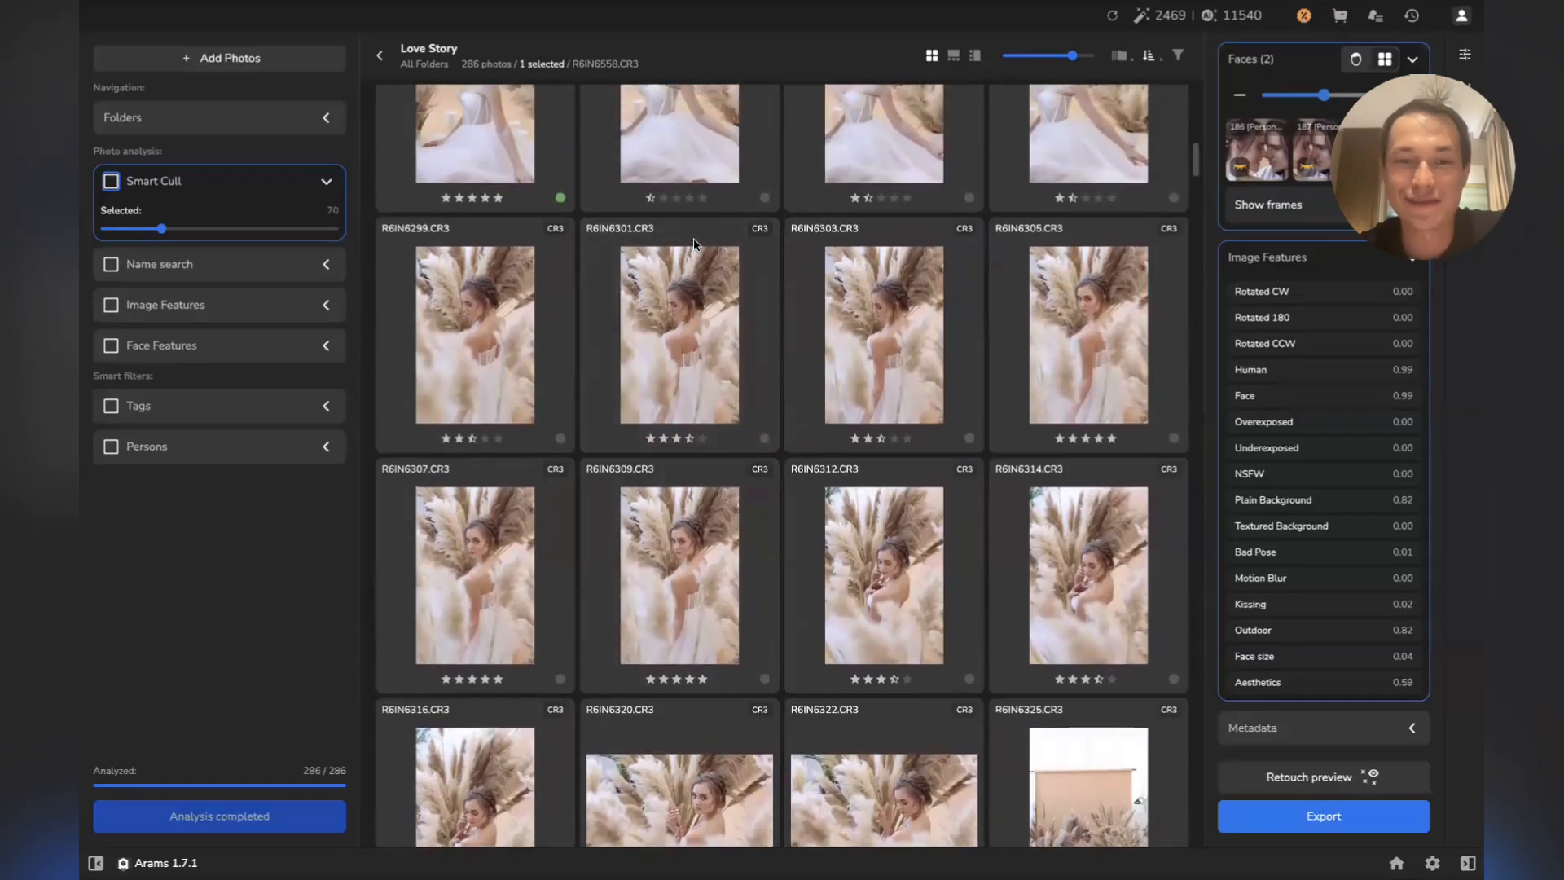
pyautogui.scroll(-3, 694, 241)
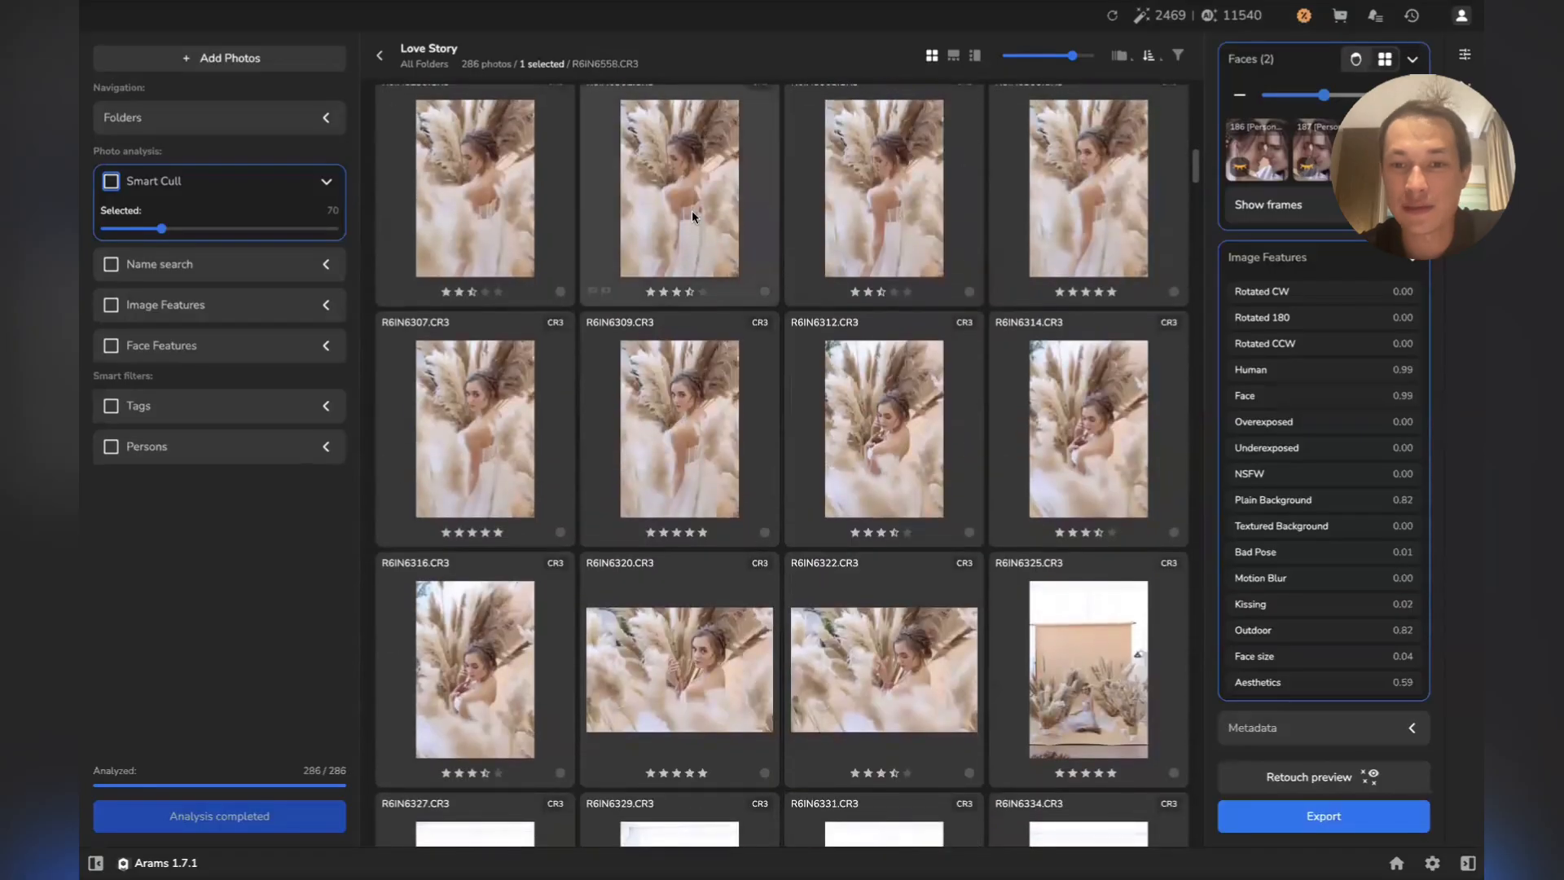
# Compare R6IN6301.CR3 and R6IN6303.CR3 in the large view, and rate R6IN6301.CR3 five stars
pyautogui.doubleClick(691, 210)
pyautogui.press('Right')
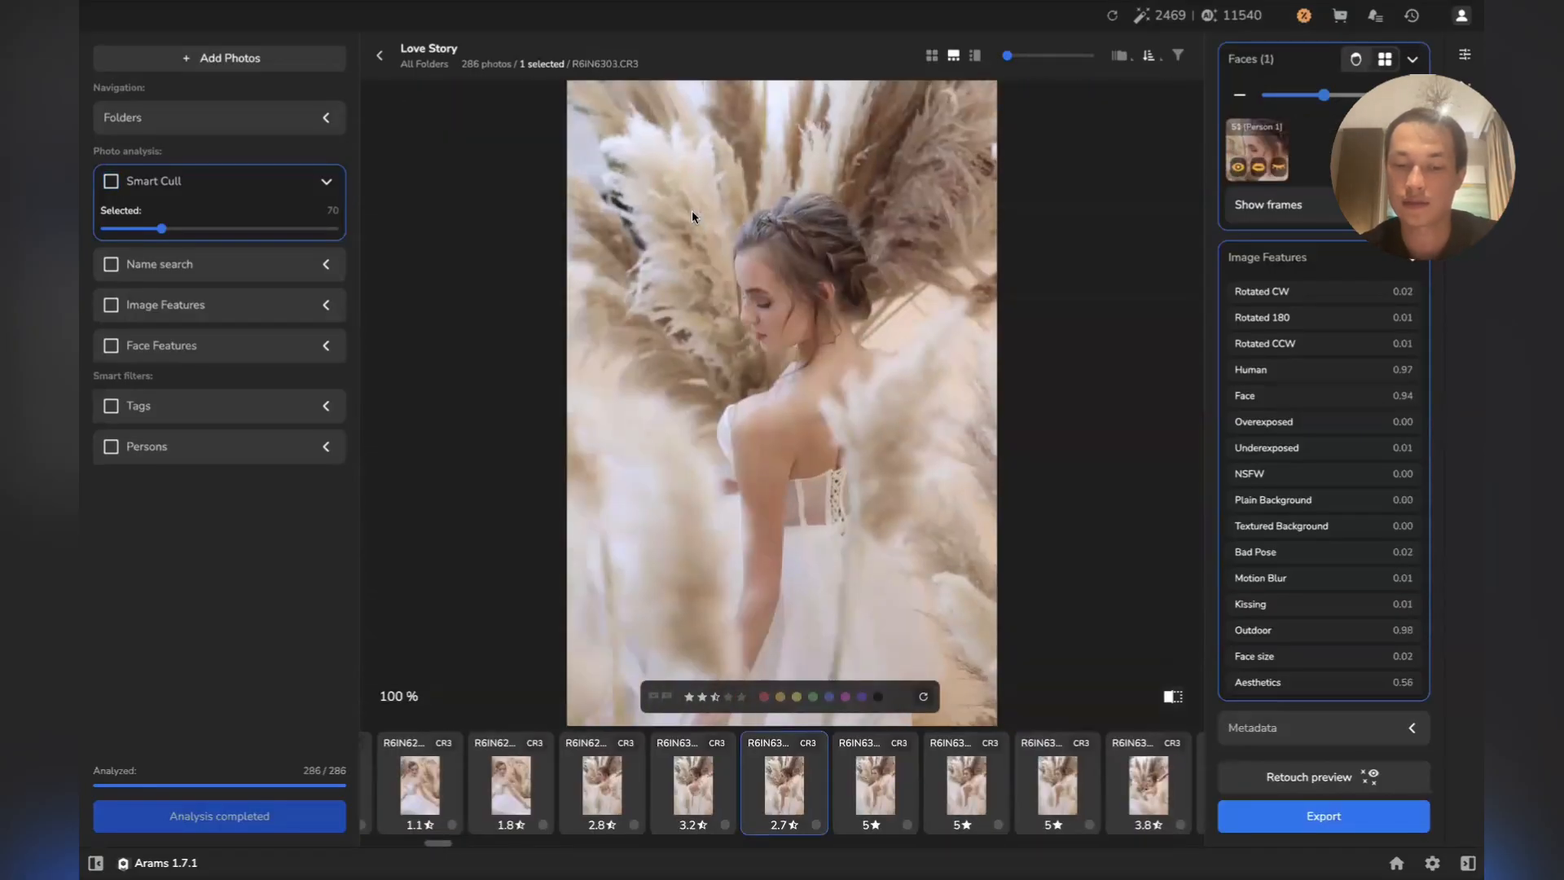
pyautogui.click(687, 789)
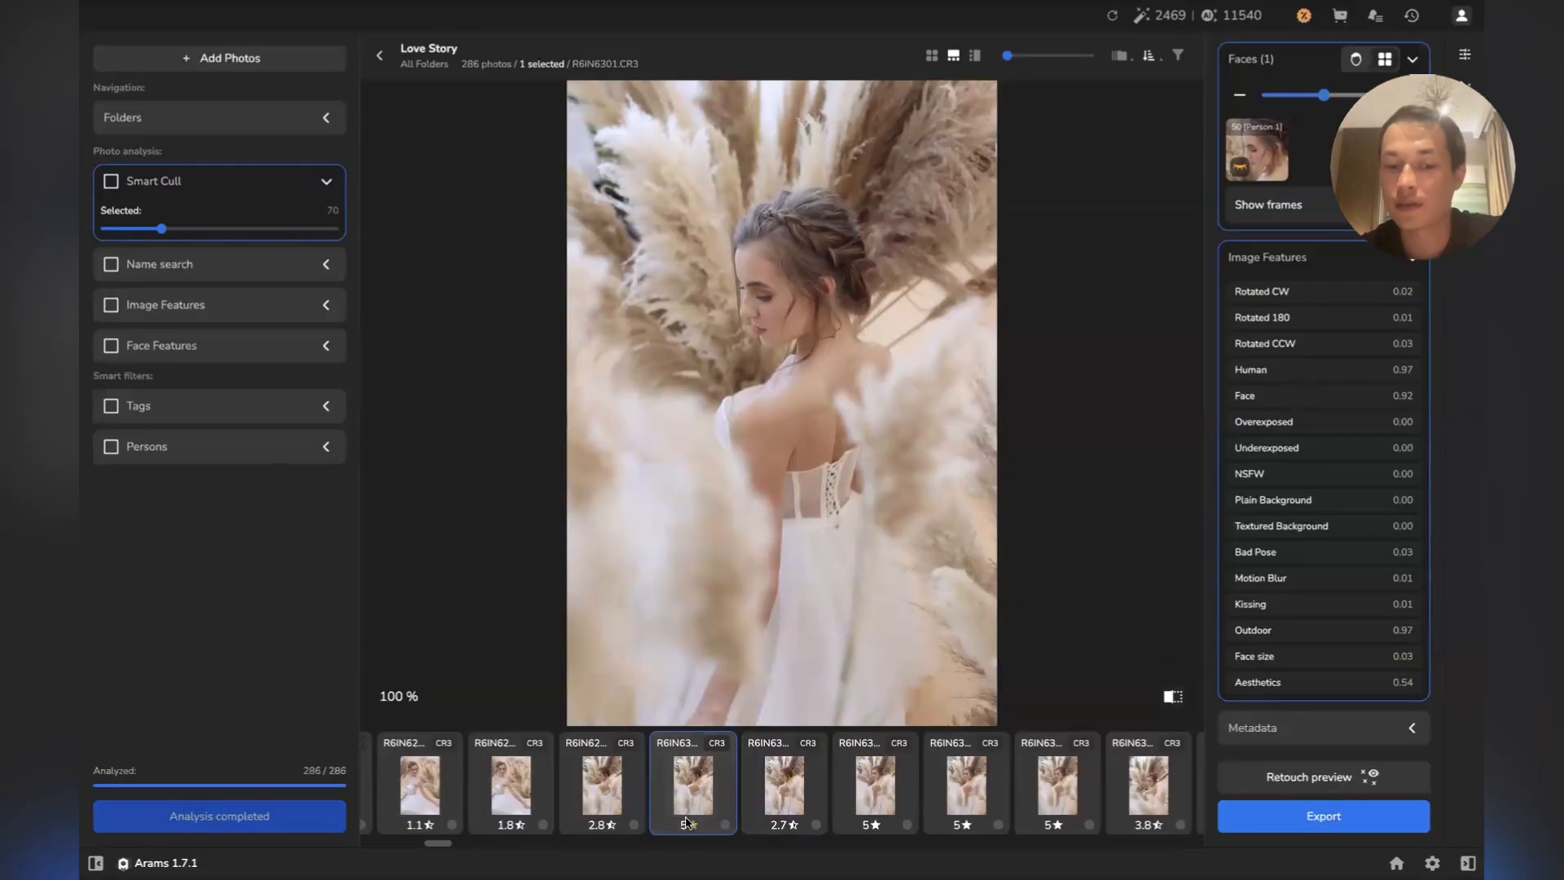
pyautogui.click(693, 823)
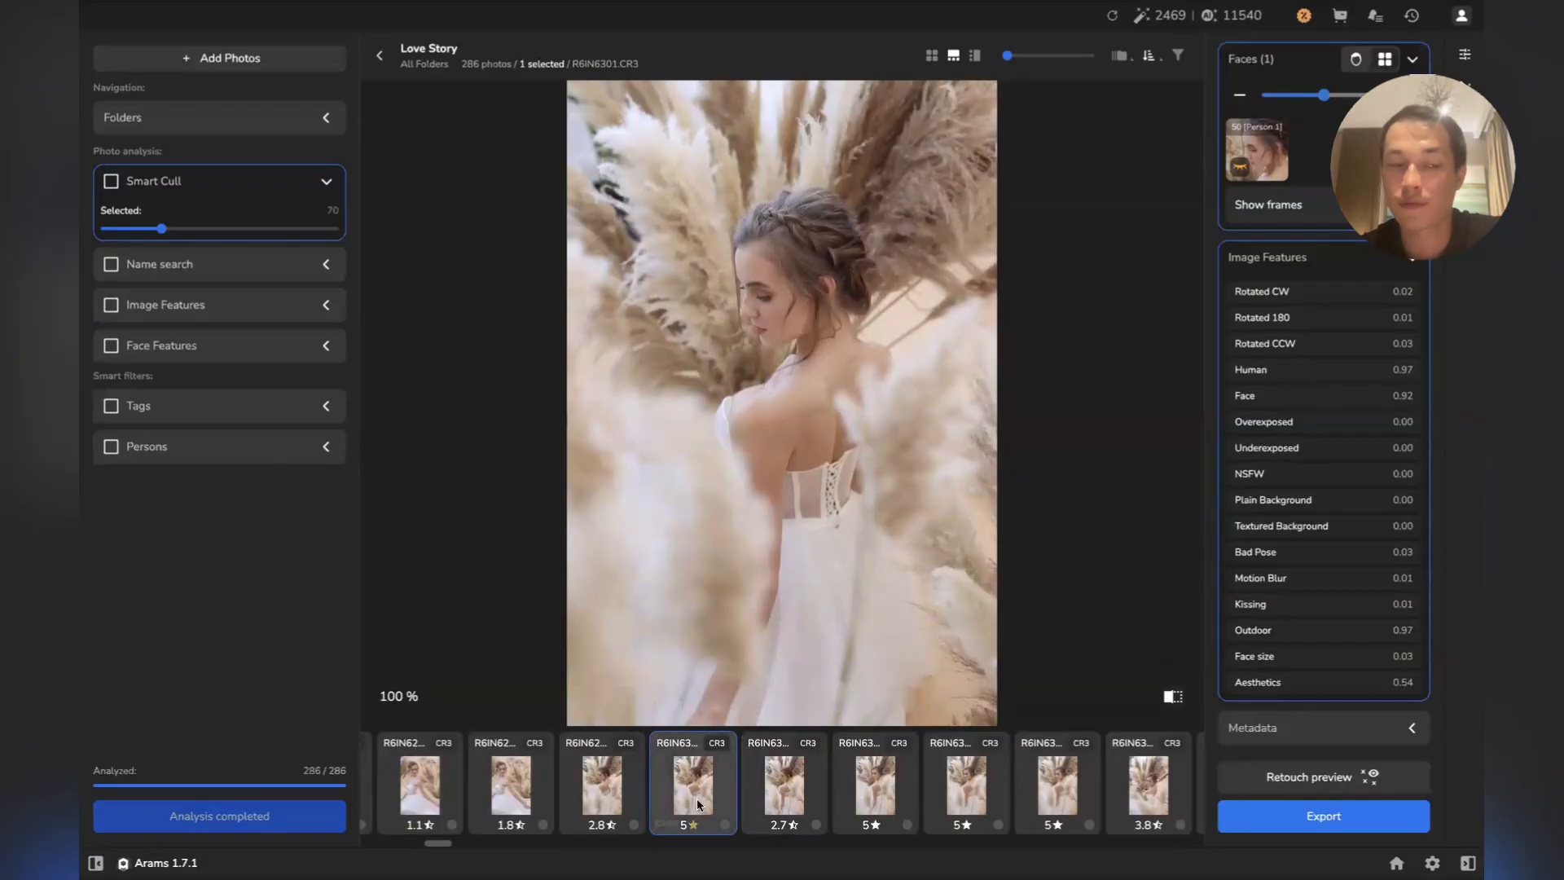
# Turn Smart Cull back on and return to the grid to check the culled selection for R6IN6301.CR3
pyautogui.click(110, 181)
pyautogui.click(379, 55)
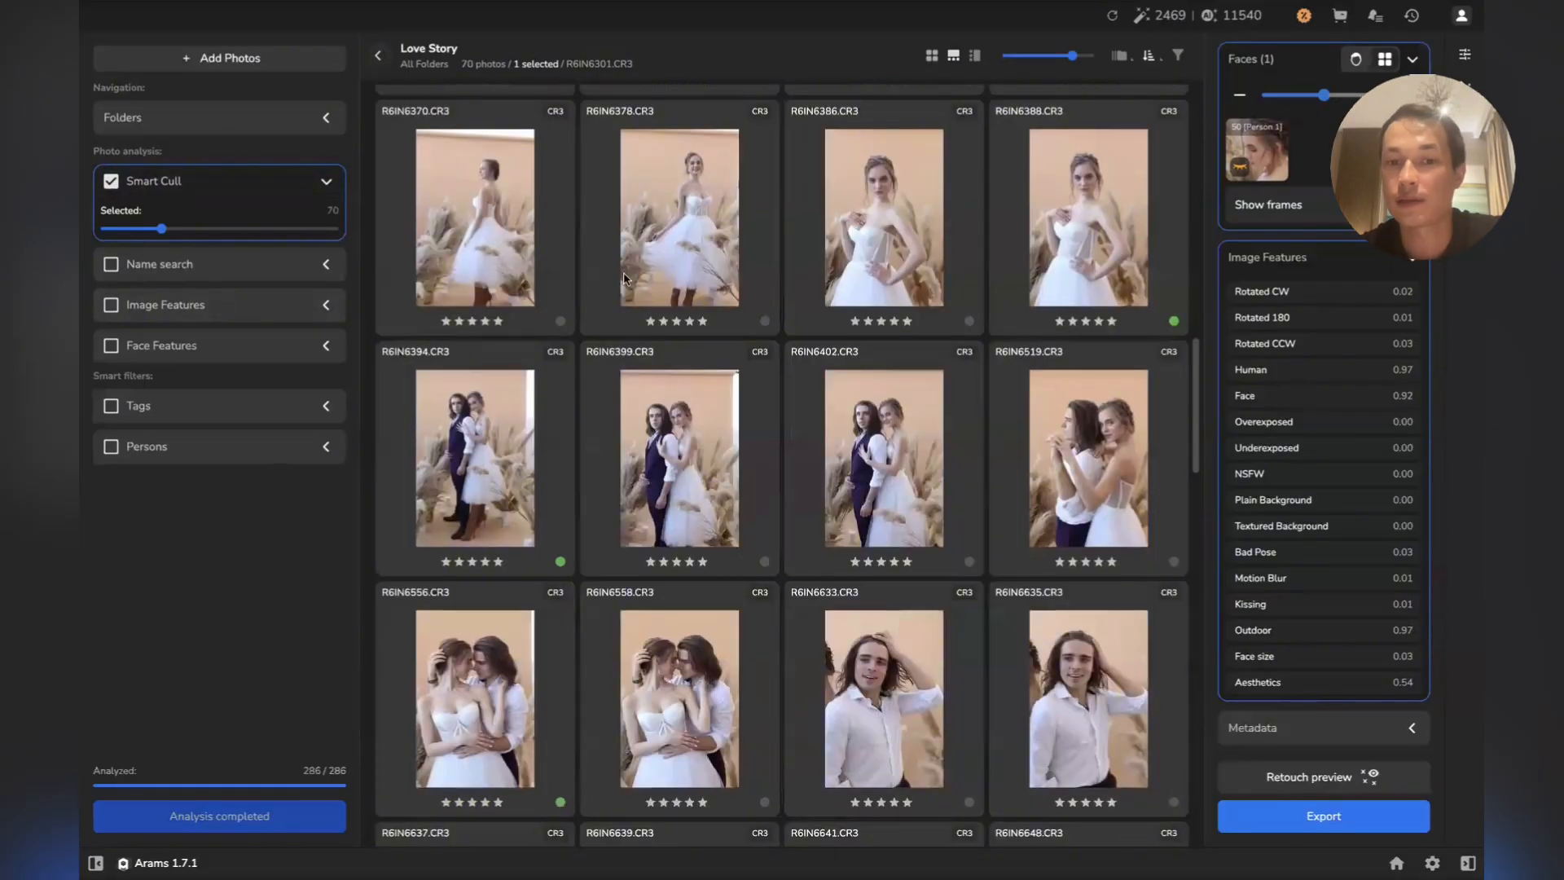
pyautogui.scroll(-3, 842, 472)
pyautogui.scroll(8, 841, 472)
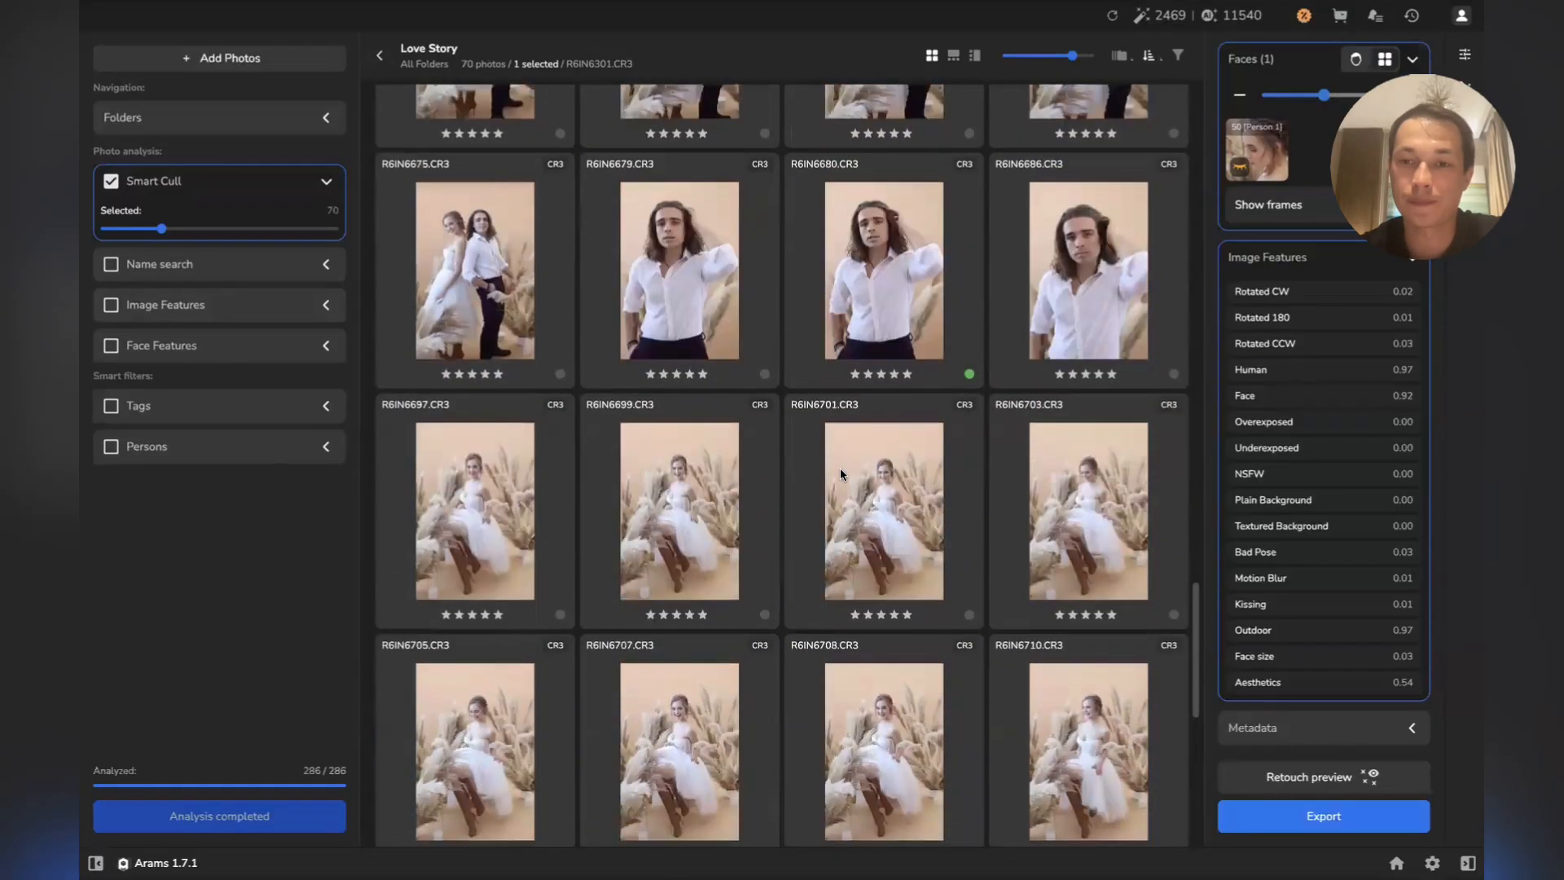
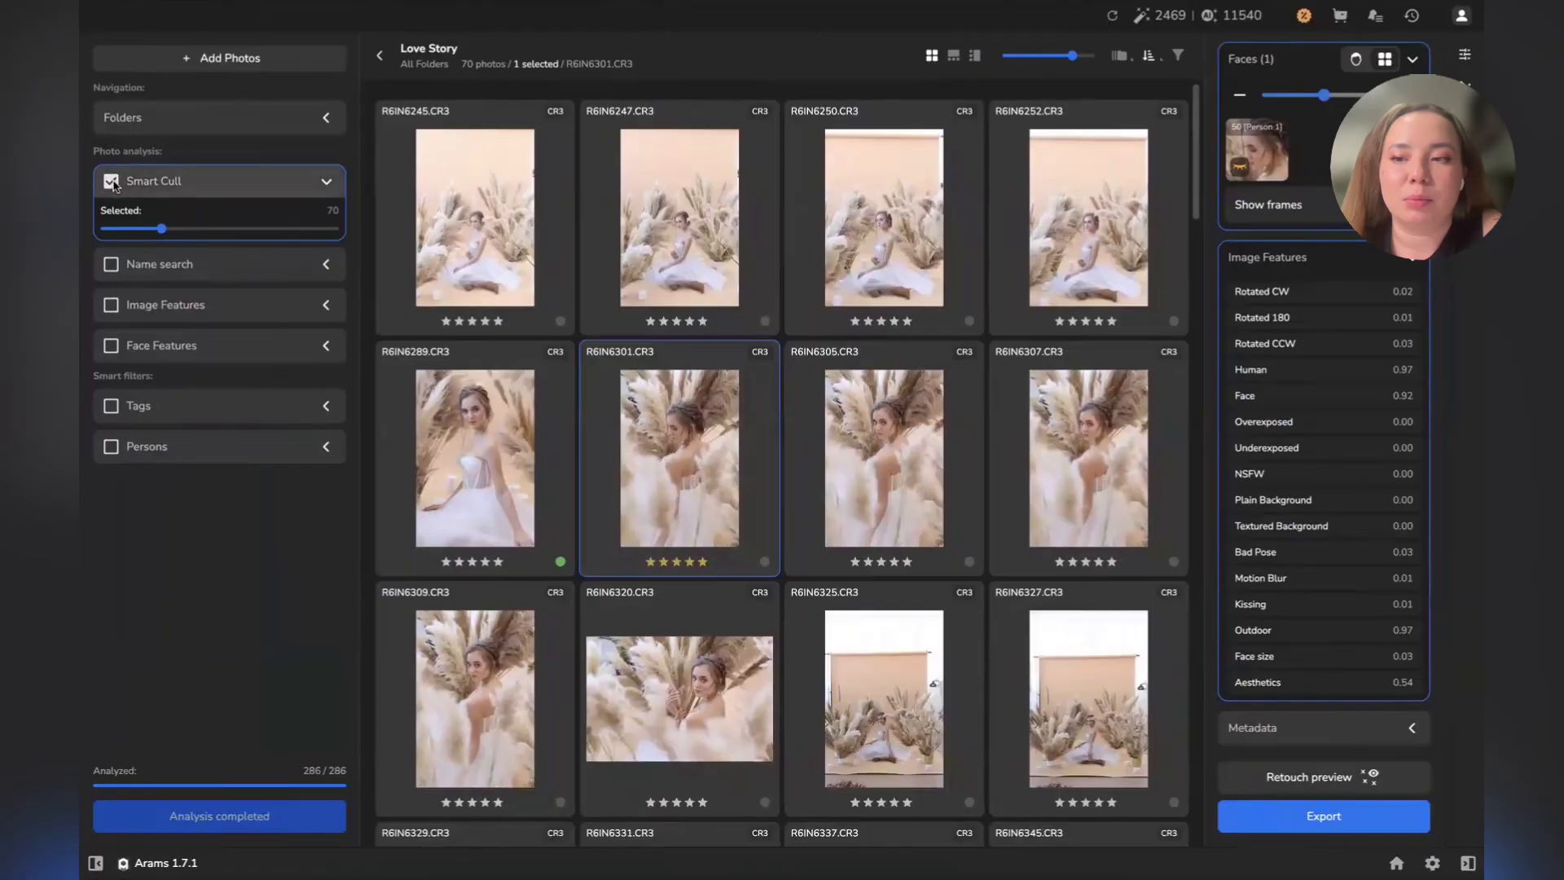
# Turn off the Smart Cull filter and collapse the Faces and Image Features details
pyautogui.click(120, 185)
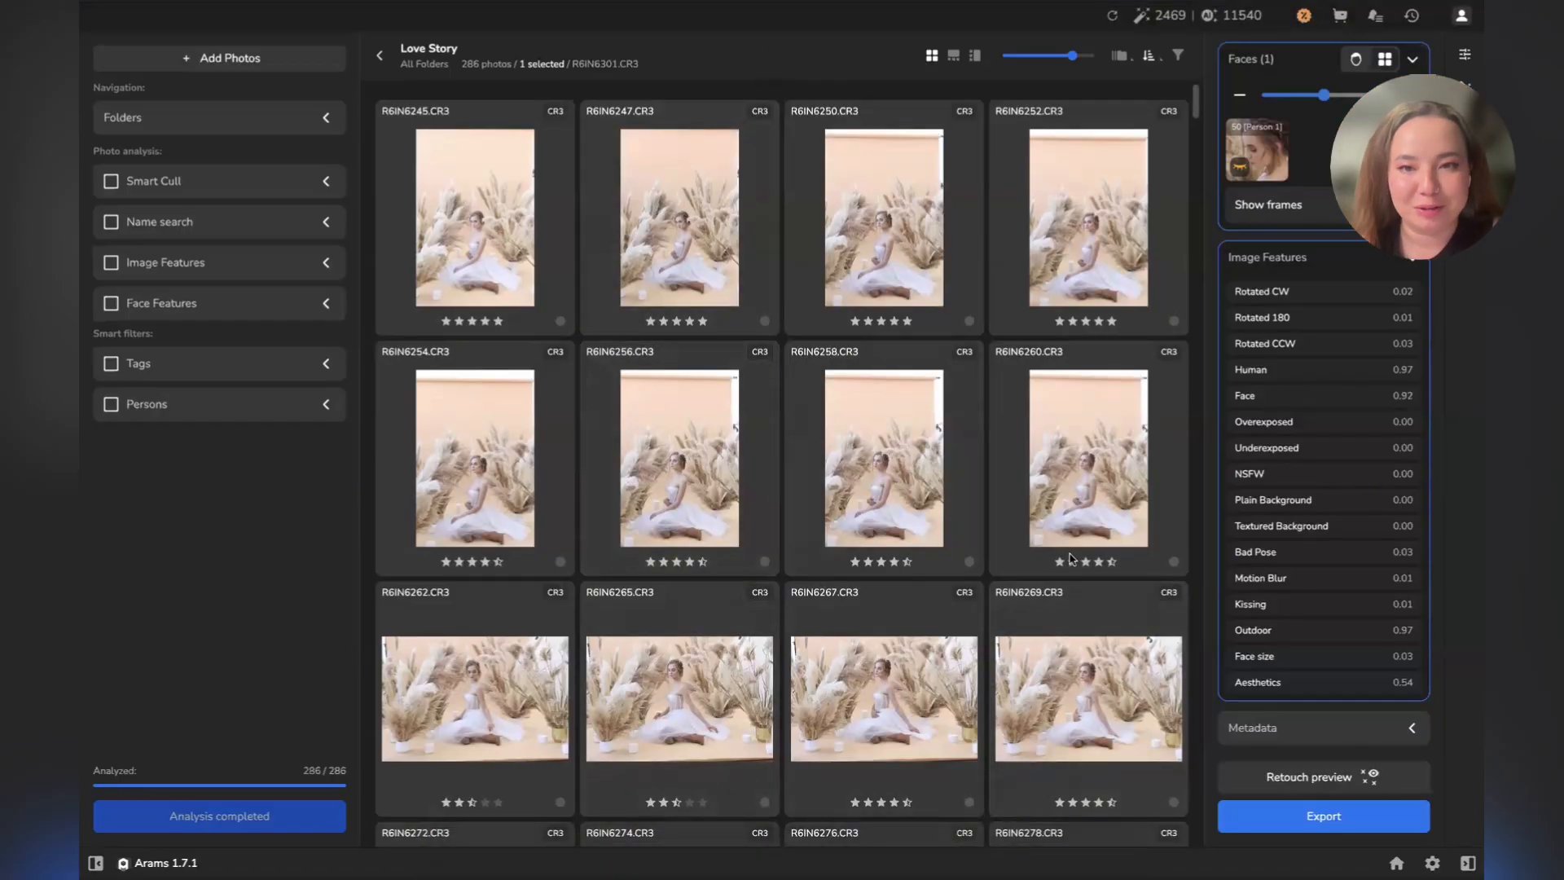
pyautogui.click(1278, 58)
pyautogui.click(1271, 102)
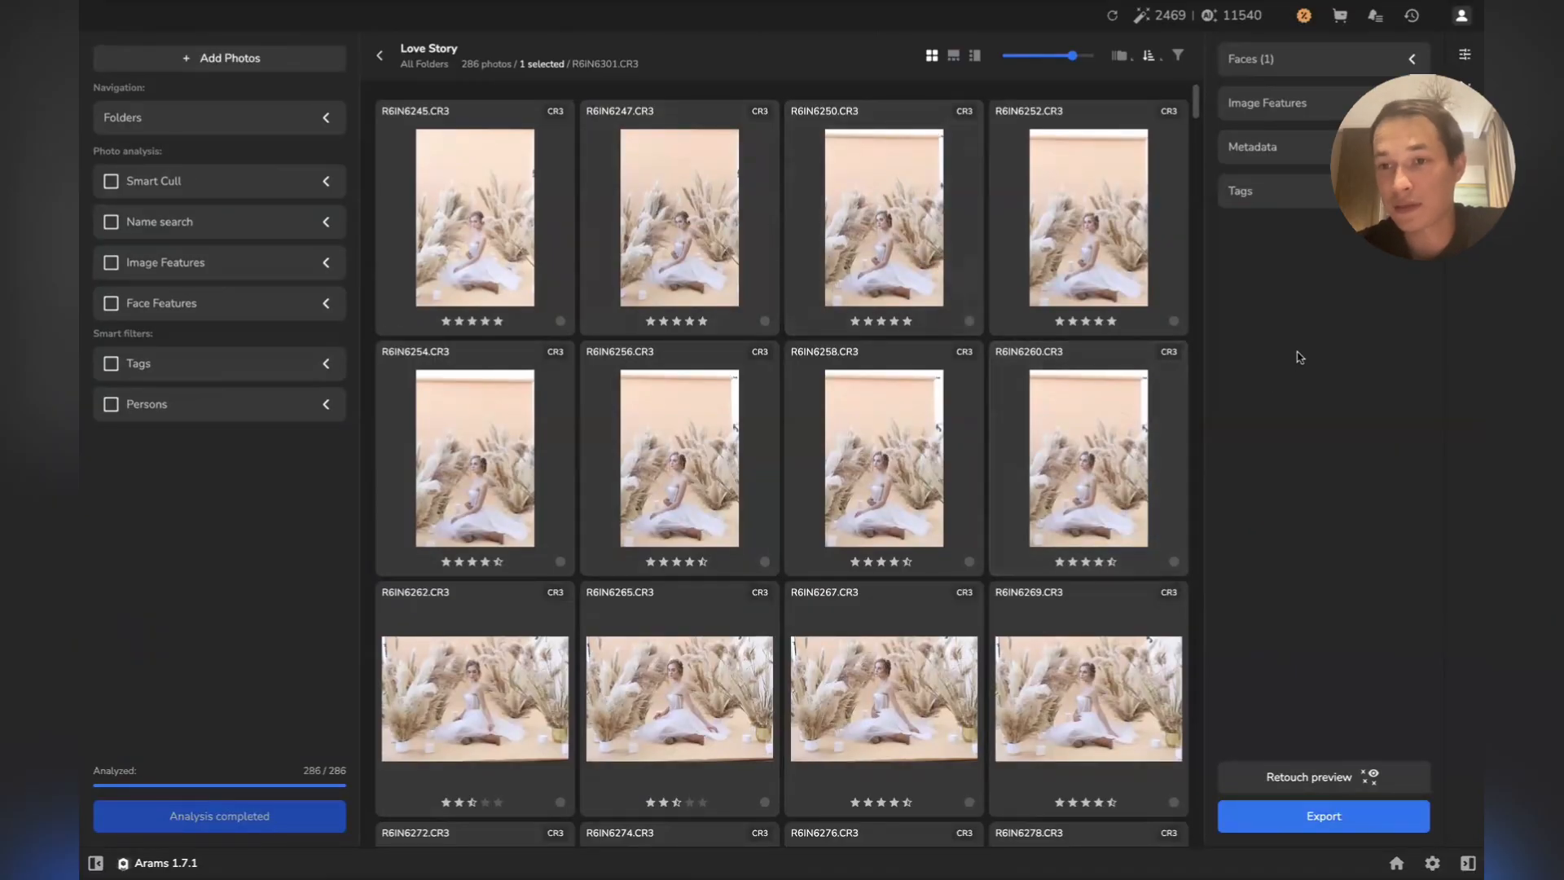
# Open R6IN6289.CR3 in the large view and show the local retouching plugins
pyautogui.scroll(-12, 821, 579)
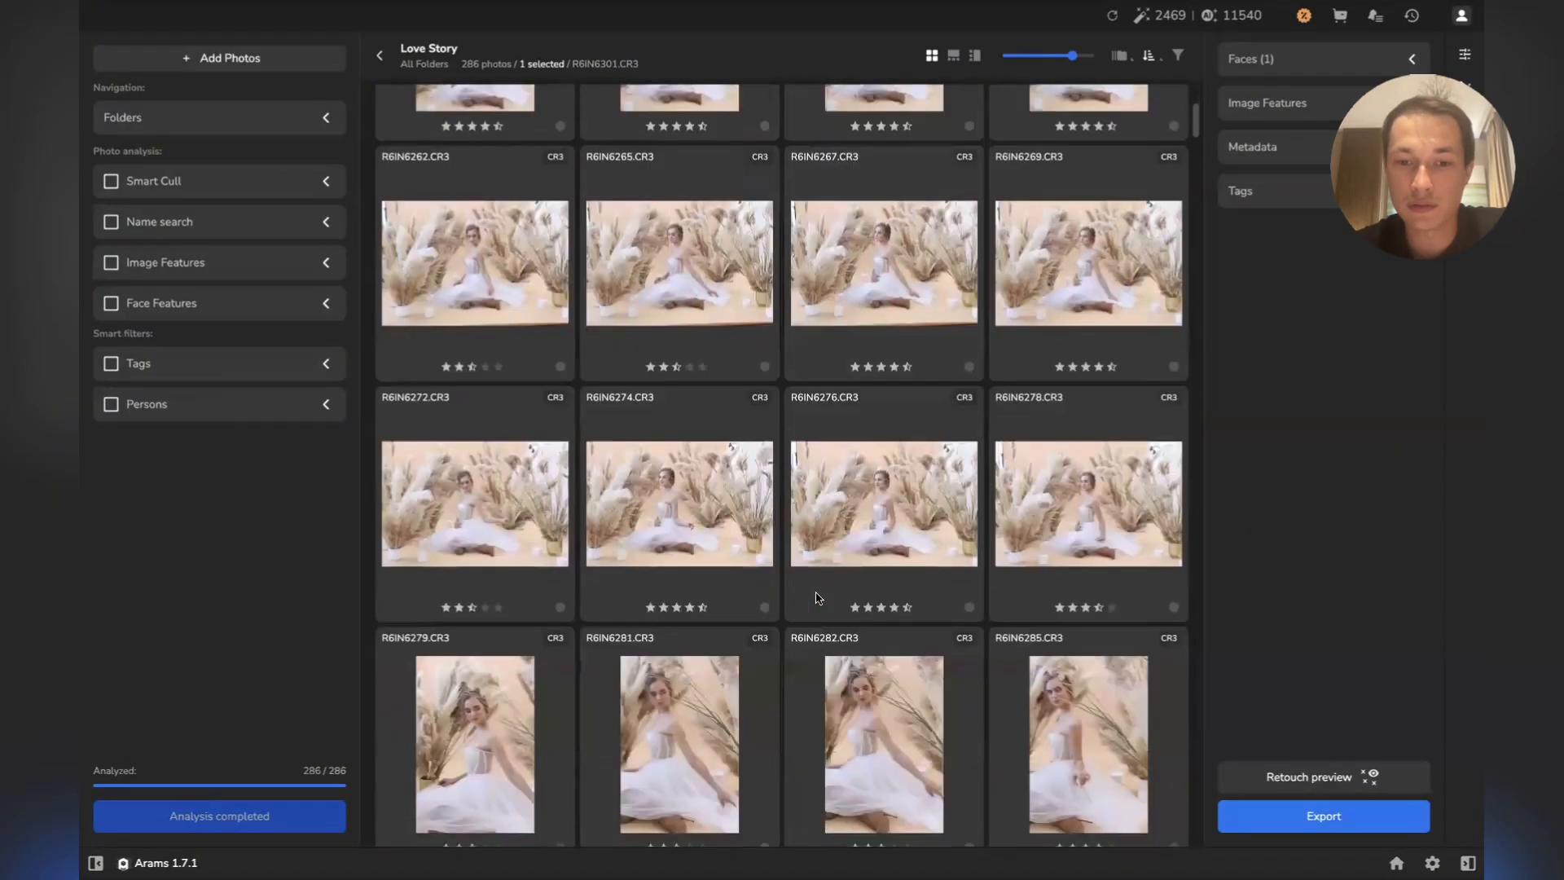
pyautogui.doubleClick(497, 204)
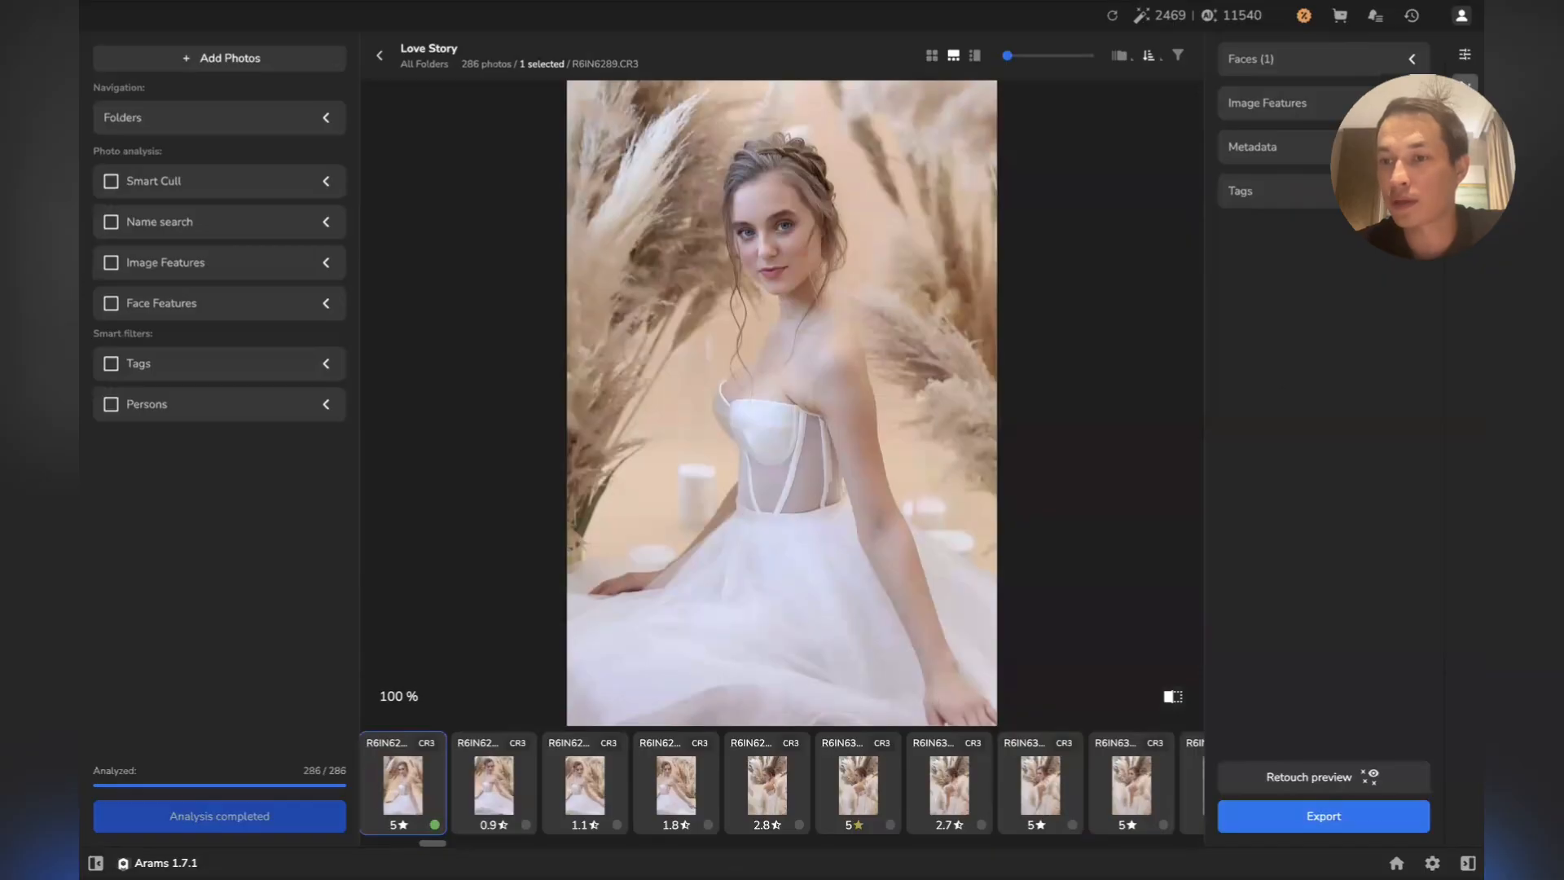
pyautogui.click(1469, 85)
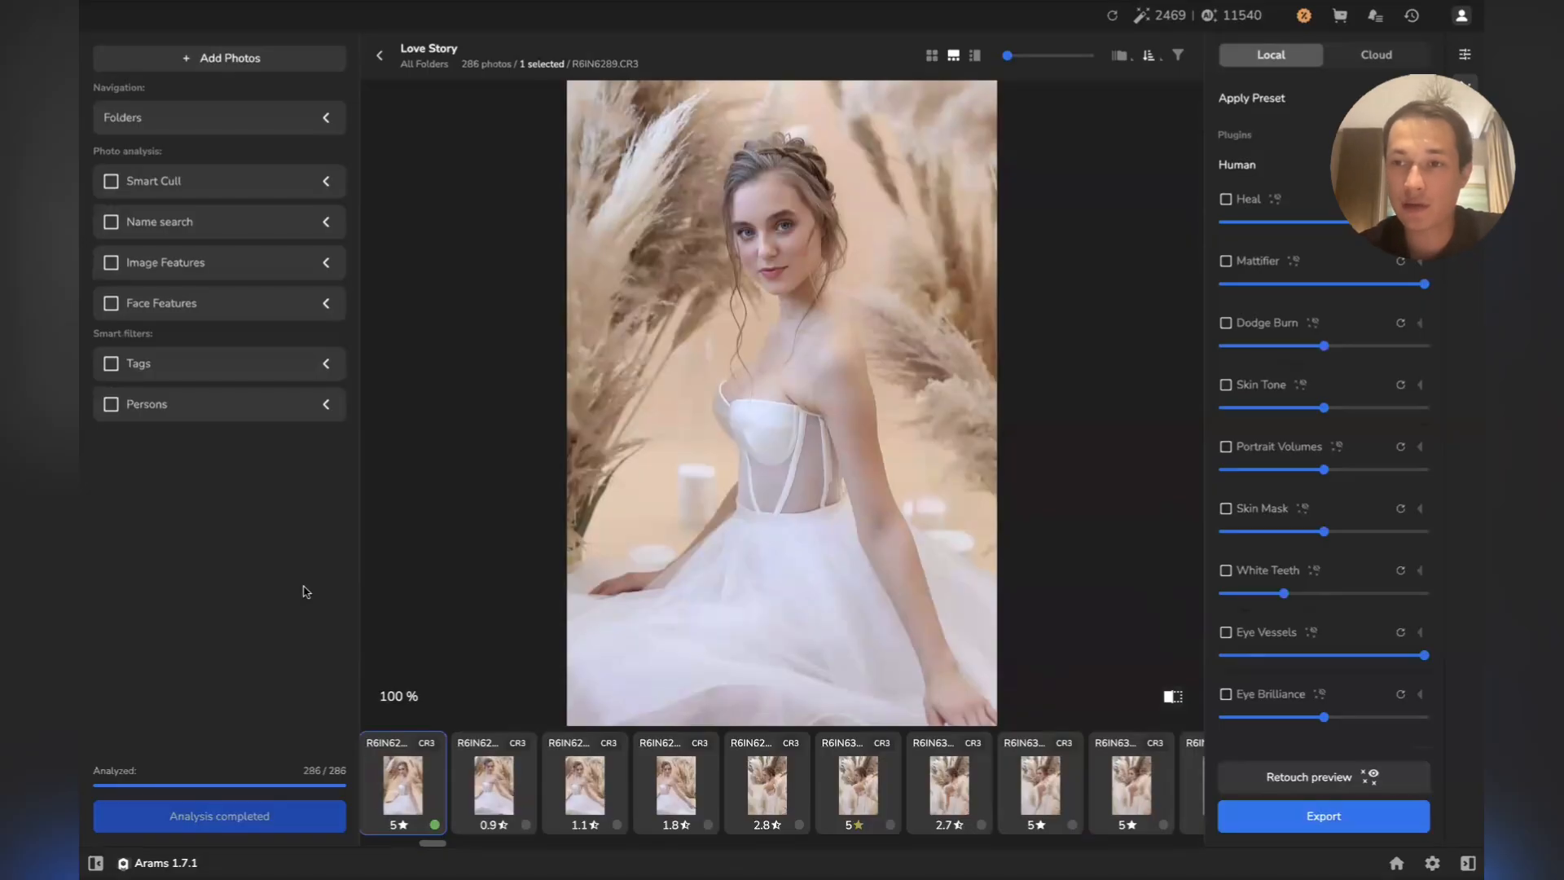
pyautogui.moveTo(958, 585)
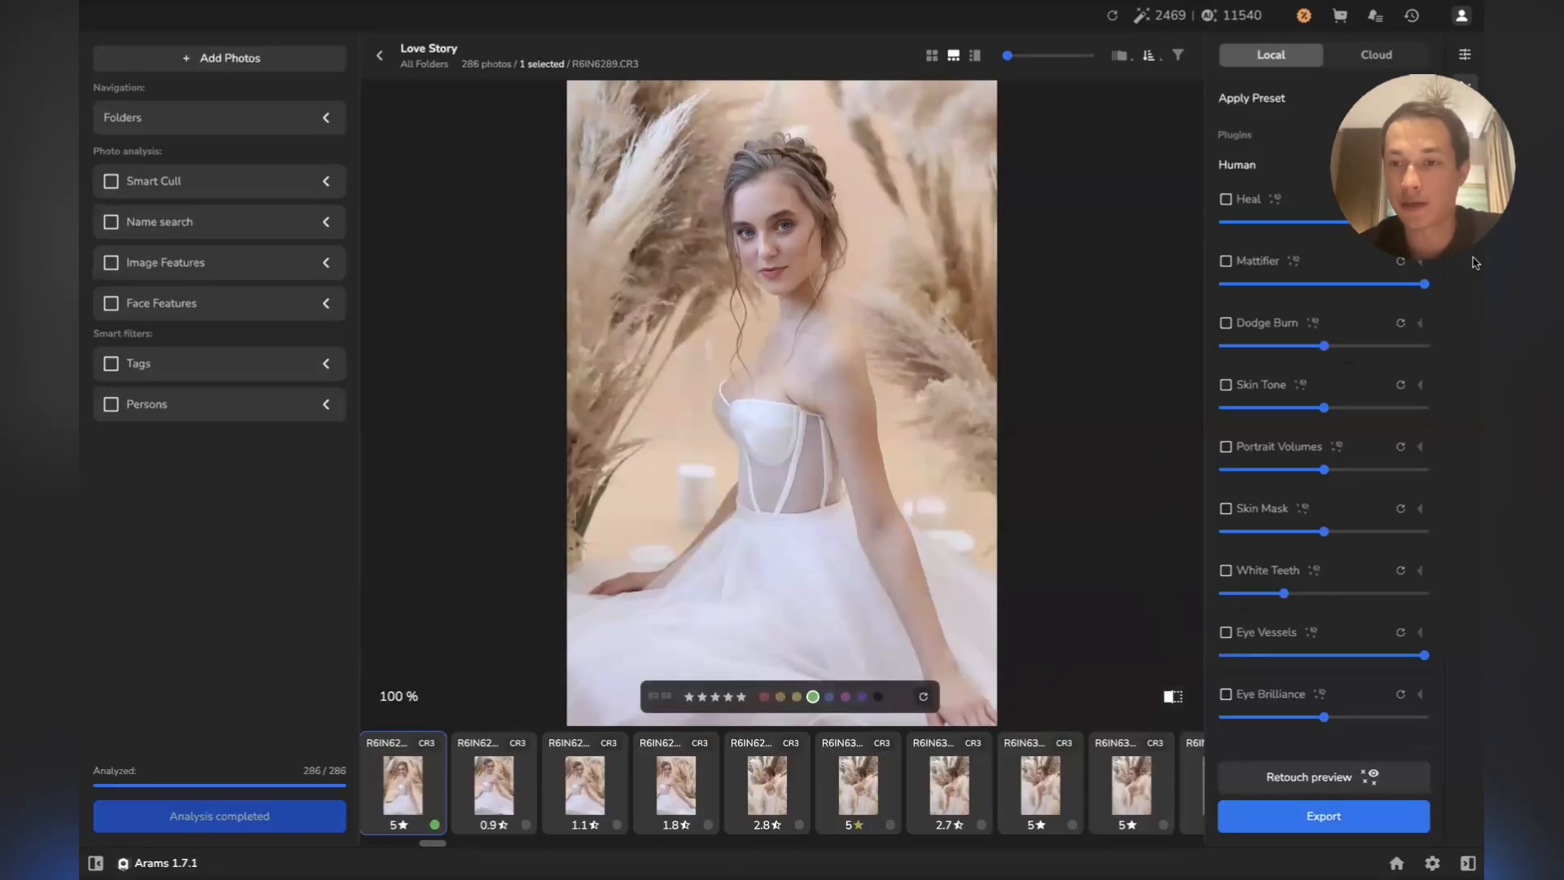
# Enable Dodge Burn and Portrait Volumes for R6IN6289.CR3, reducing the Portrait Volumes strength to about a quarter of its range
pyautogui.click(770, 235)
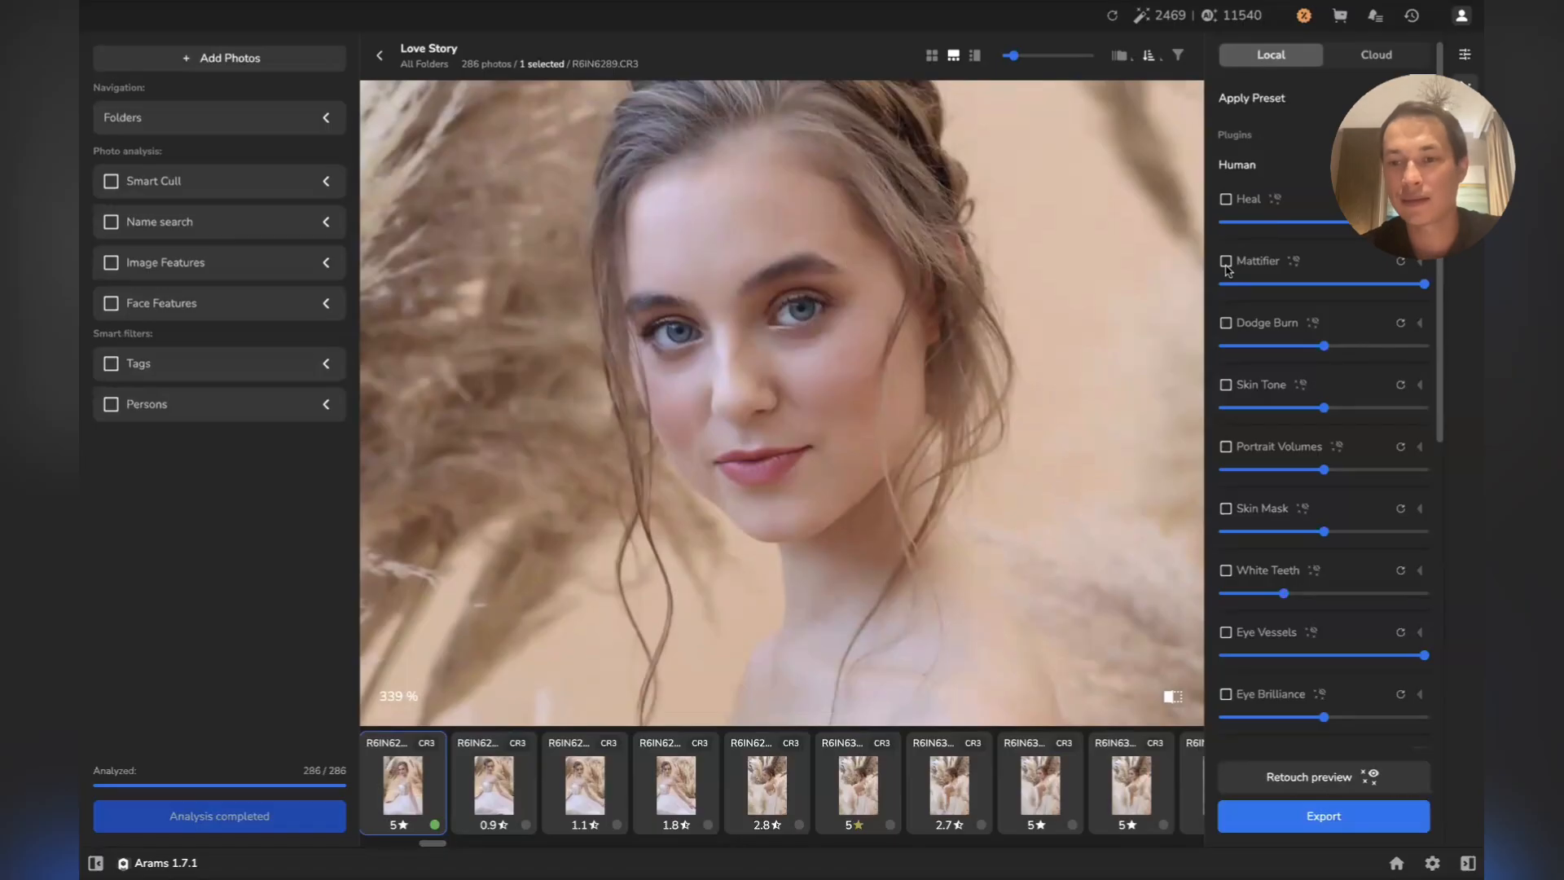
pyautogui.scroll(-1, 1227, 271)
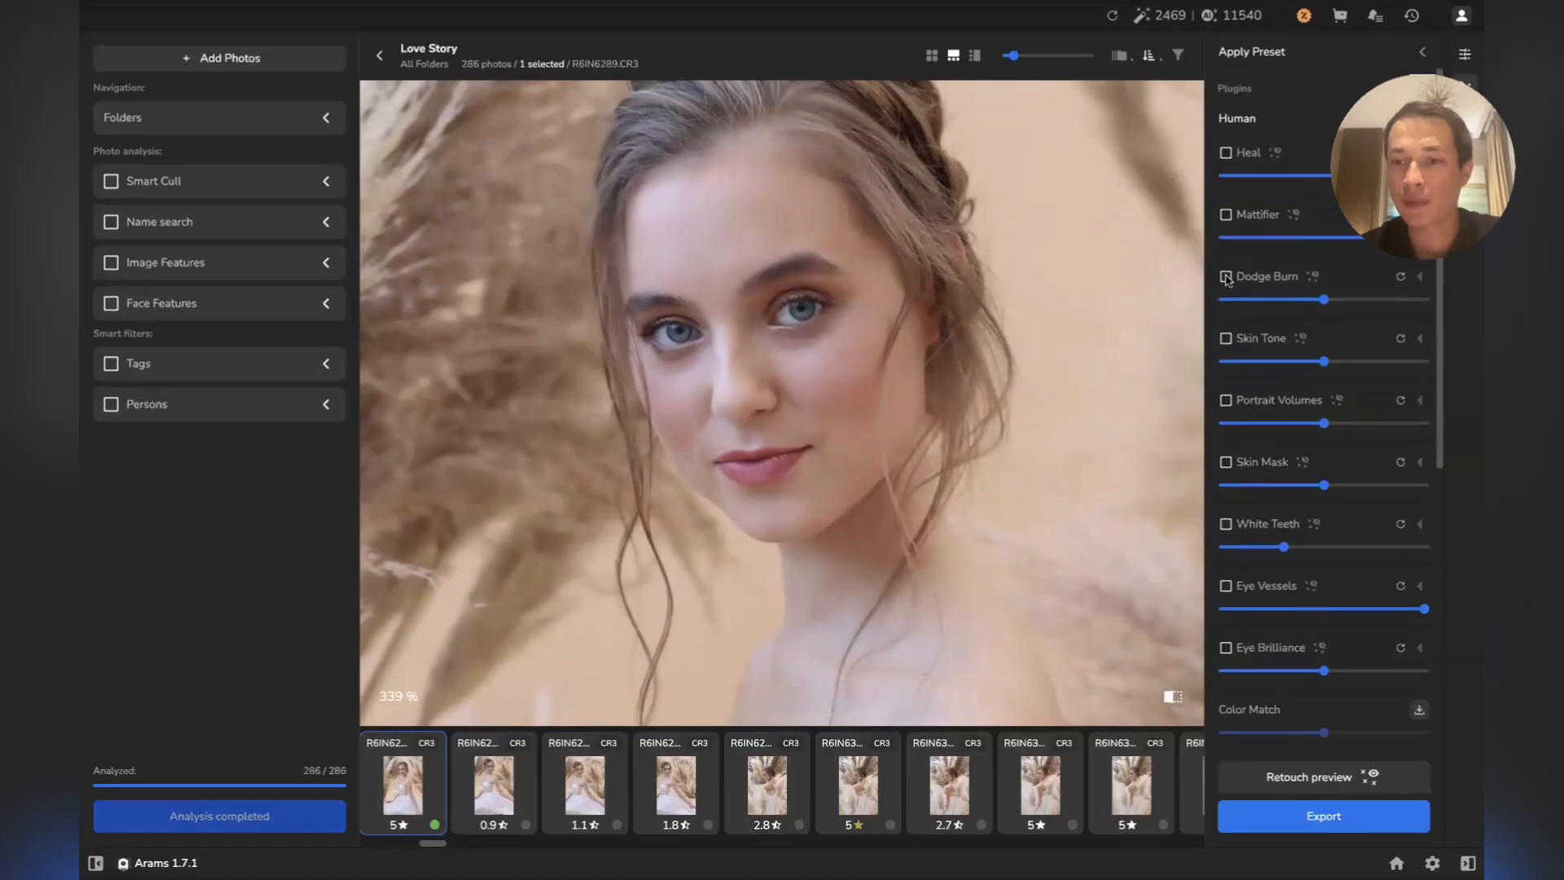
pyautogui.click(1227, 277)
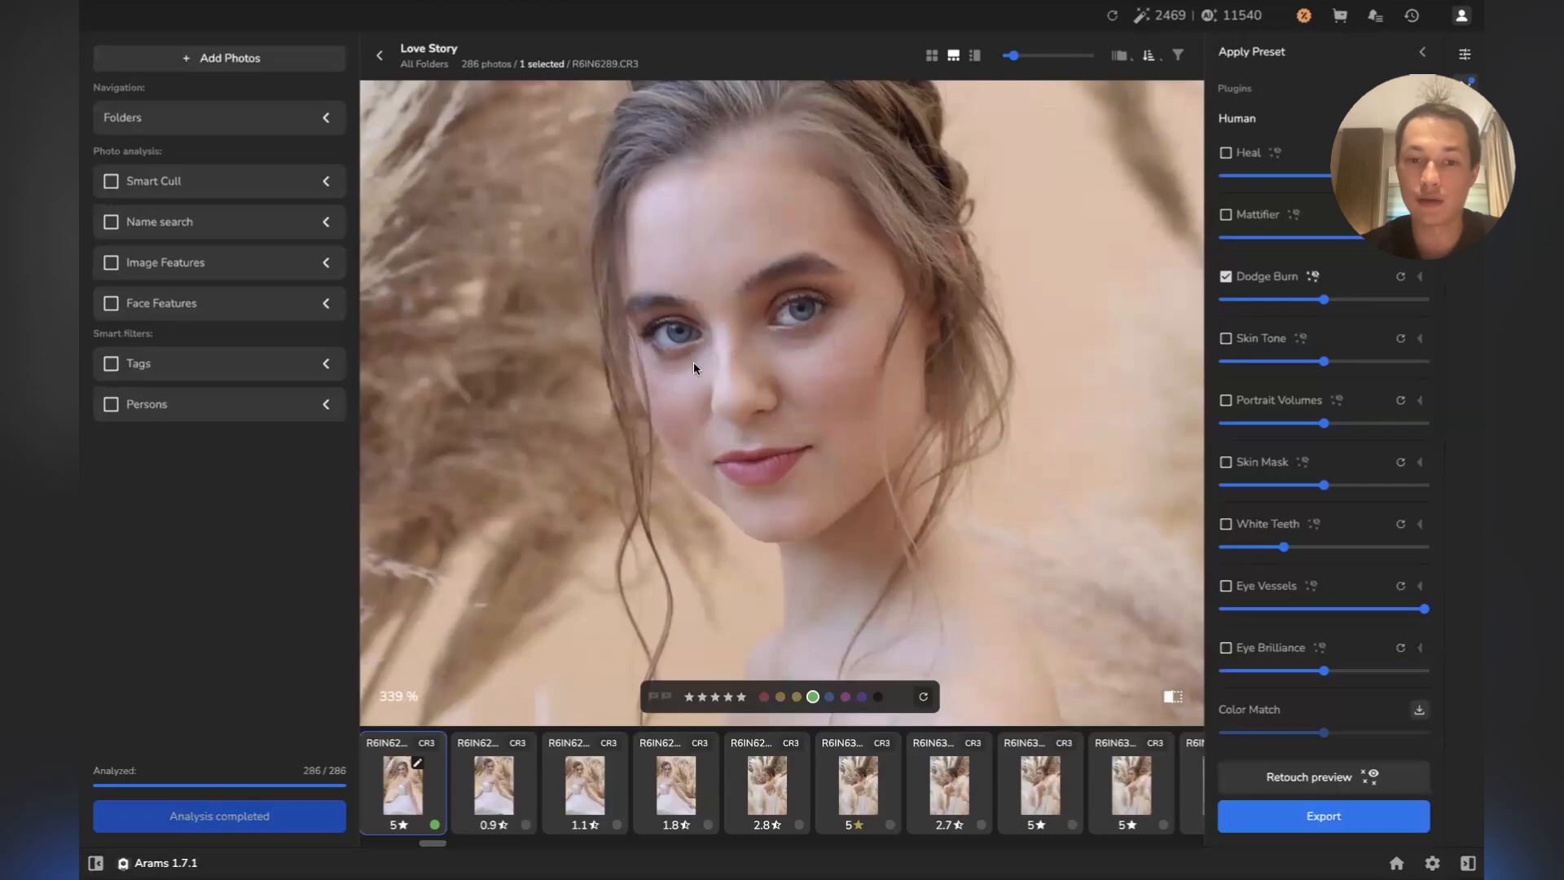
pyautogui.scroll(-3, 1238, 237)
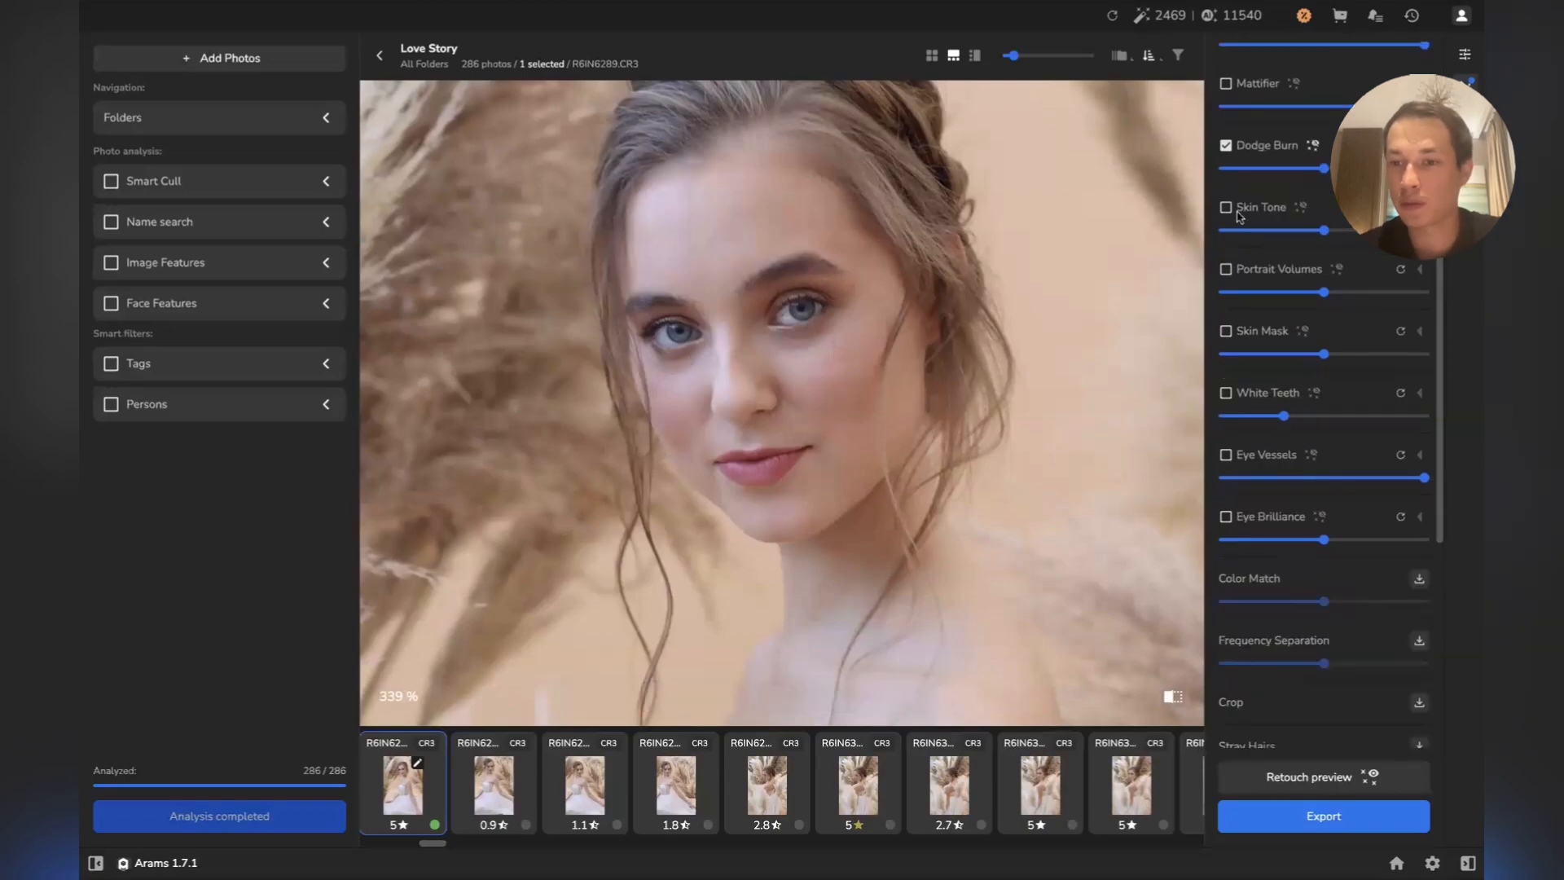
pyautogui.click(1226, 269)
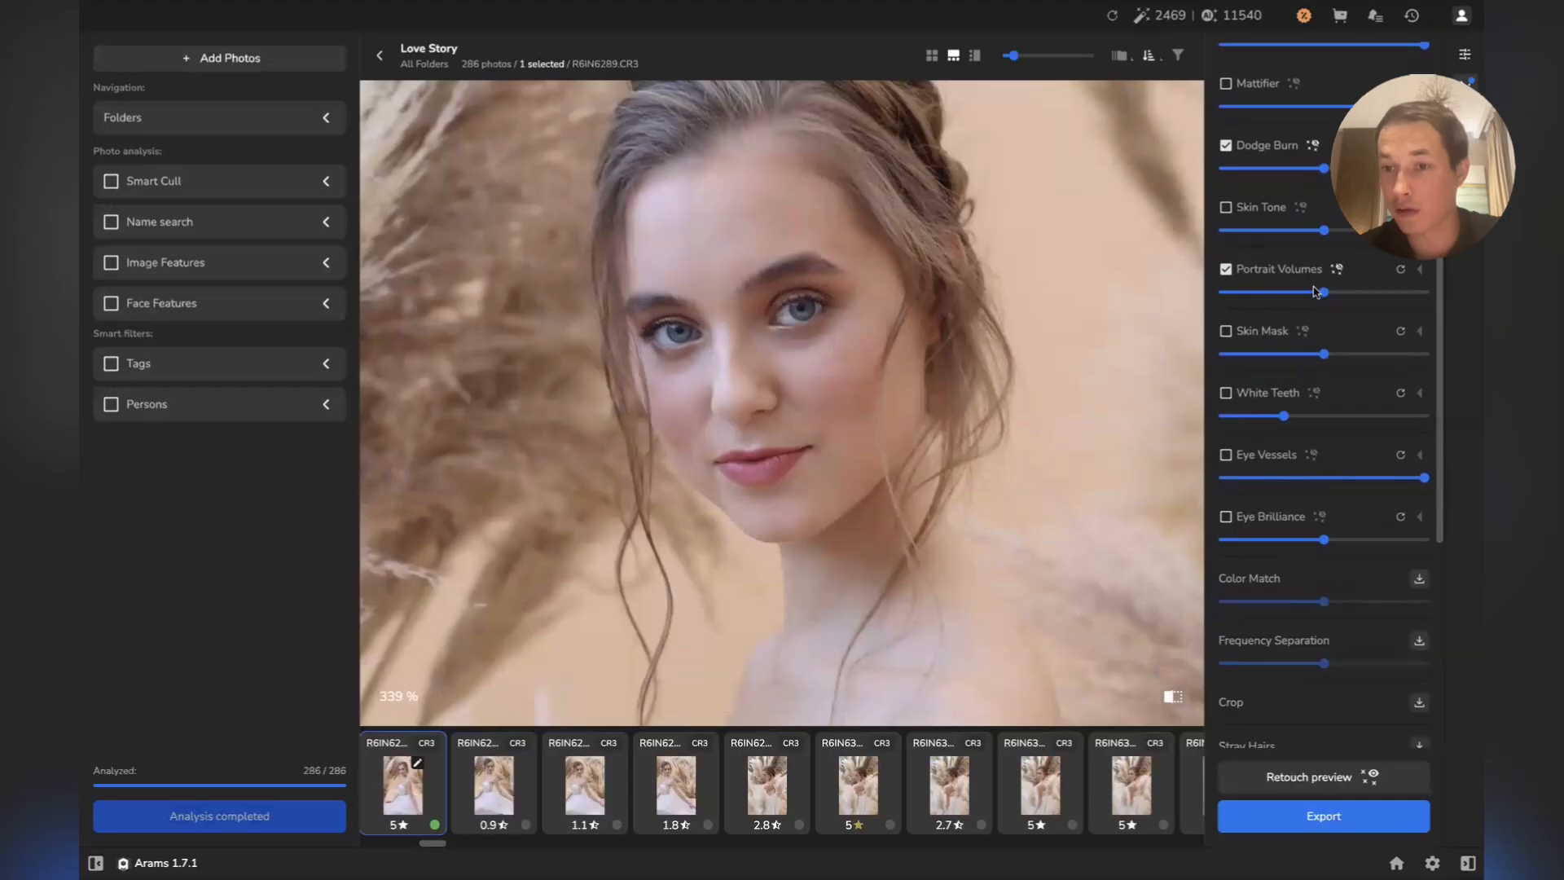
pyautogui.click(1270, 293)
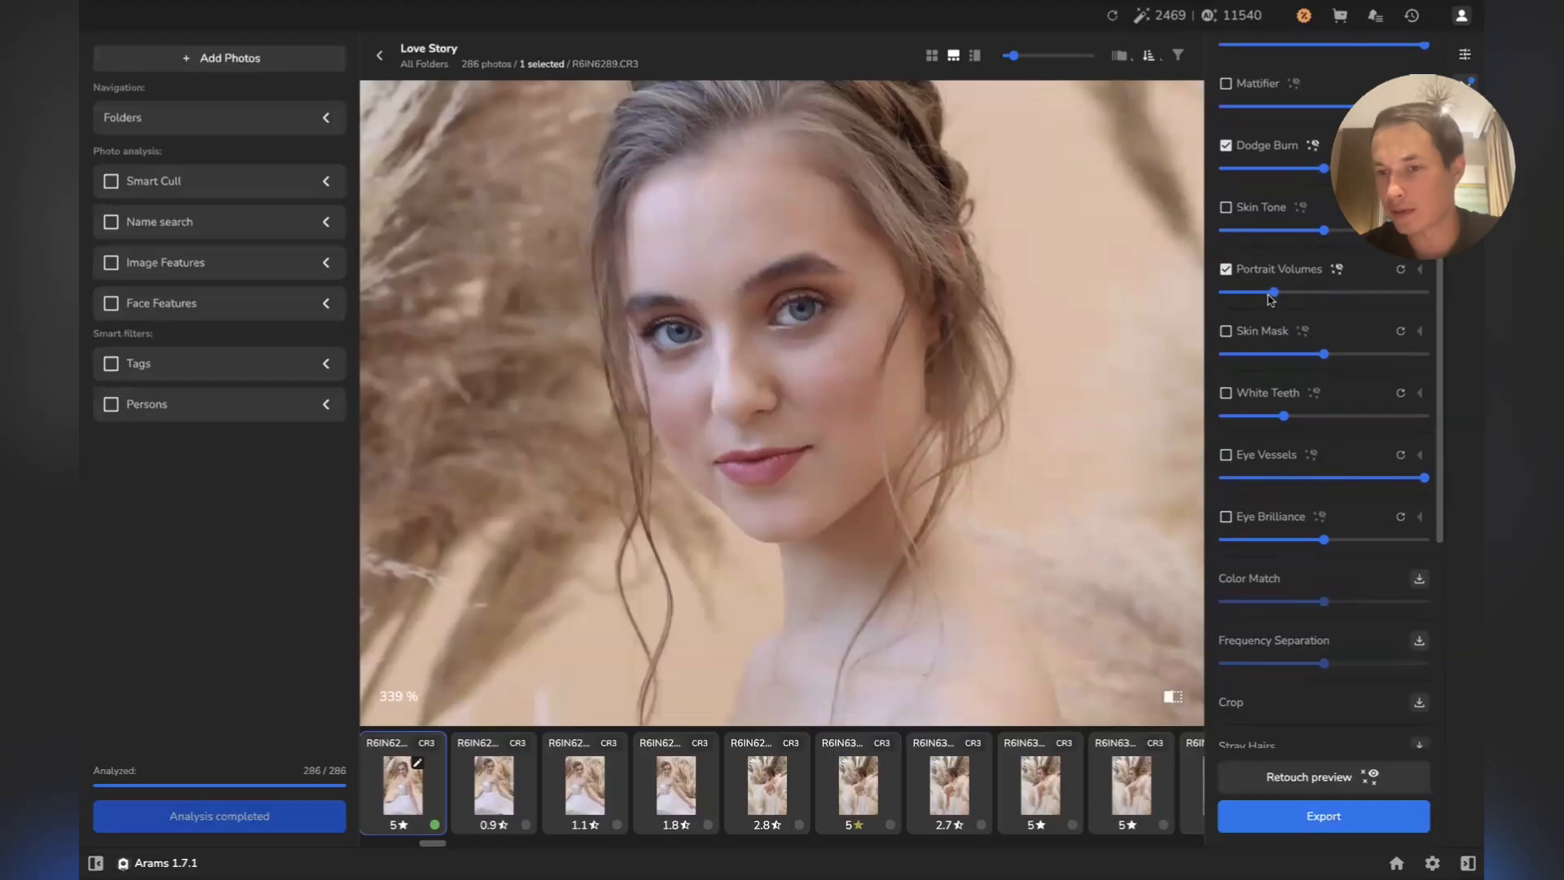
pyautogui.moveTo(1273, 298); pyautogui.dragTo(1277, 300)
# Enable Eye Vessels for the same photo and inspect the whites of the woman's eyes up close
pyautogui.scroll(-3, 1277, 300)
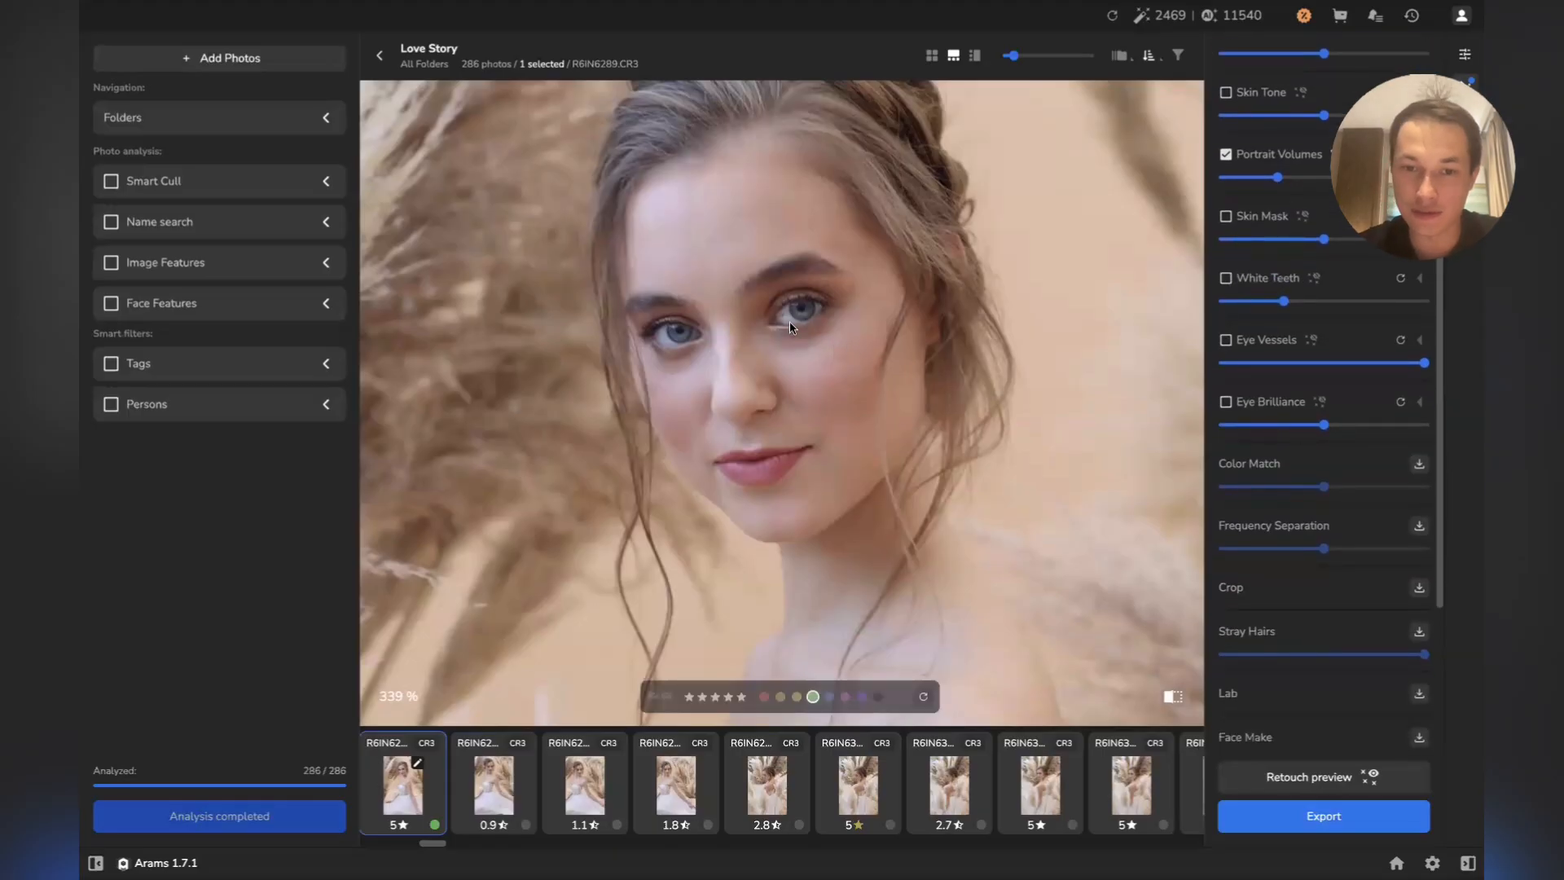
pyautogui.click(1227, 340)
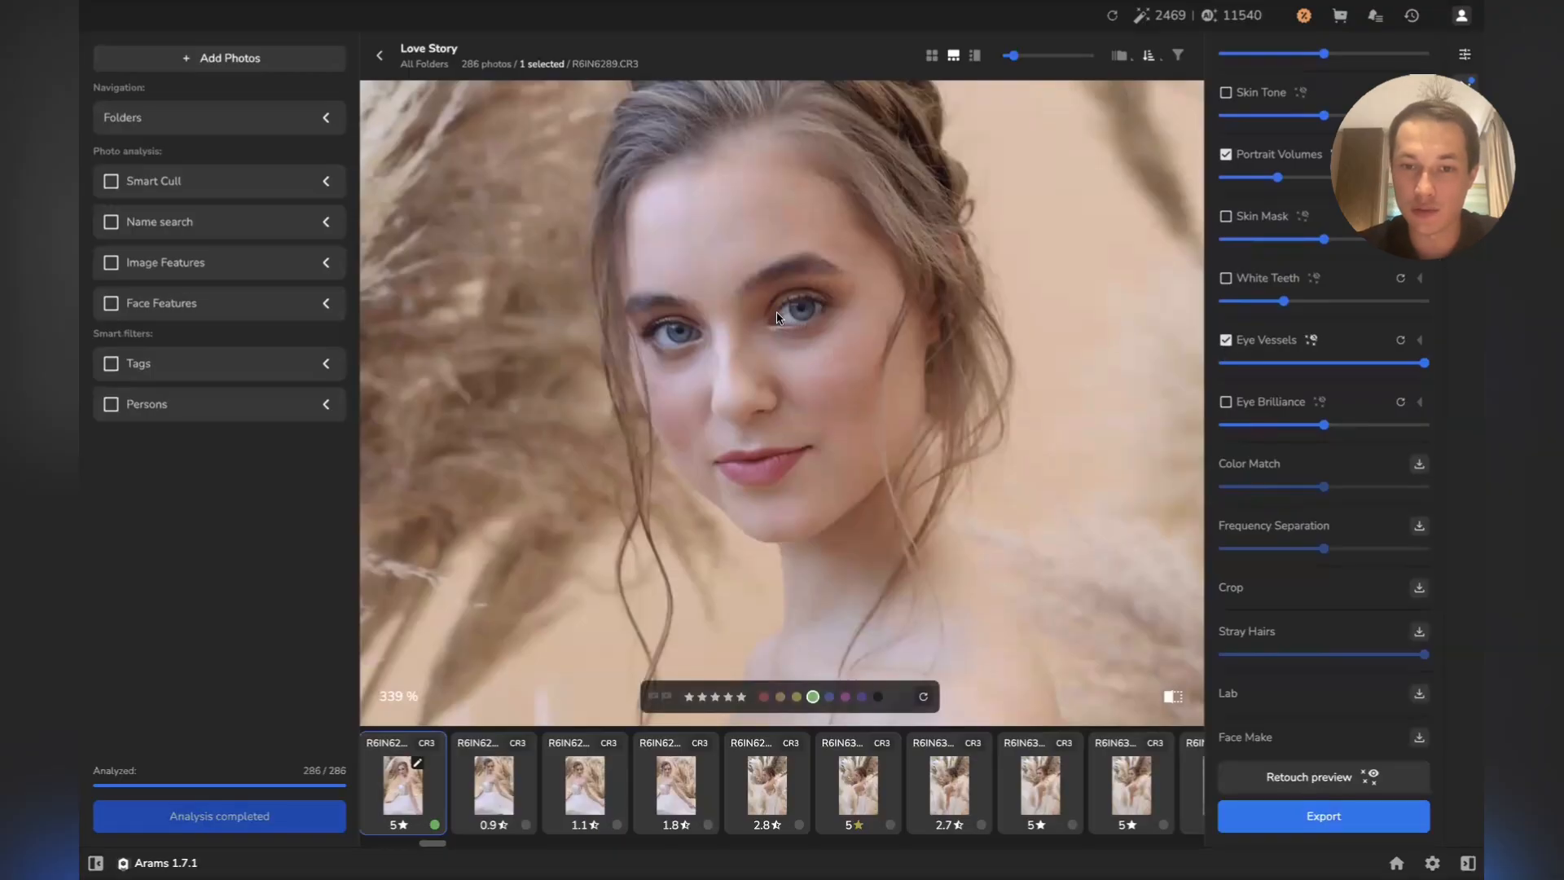
pyautogui.scroll(3, 775, 311)
pyautogui.scroll(-5, 794, 306)
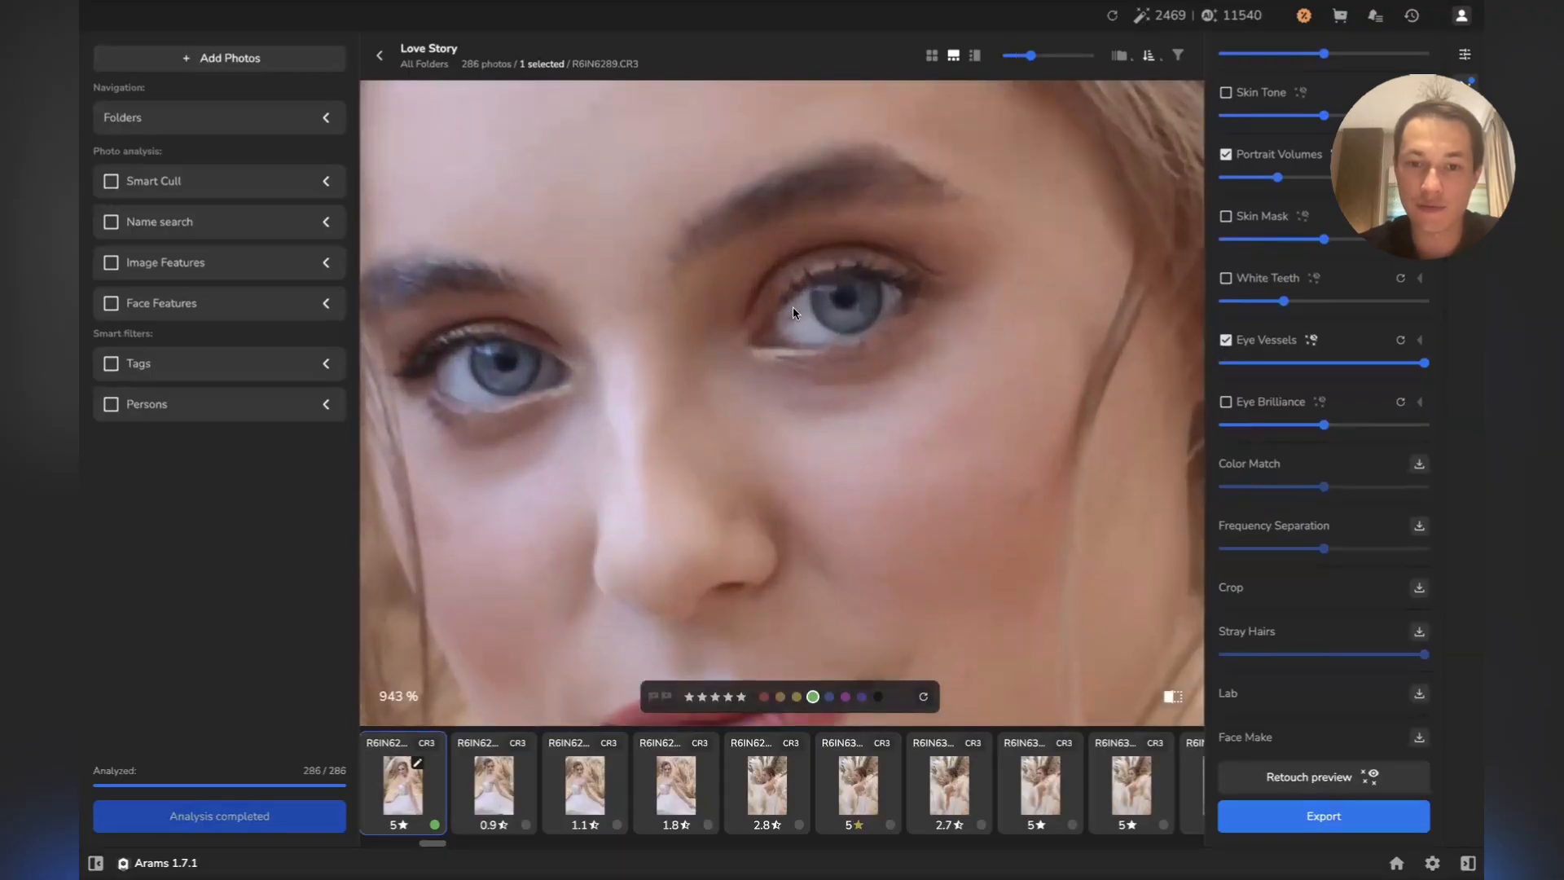
pyautogui.scroll(-2, 793, 307)
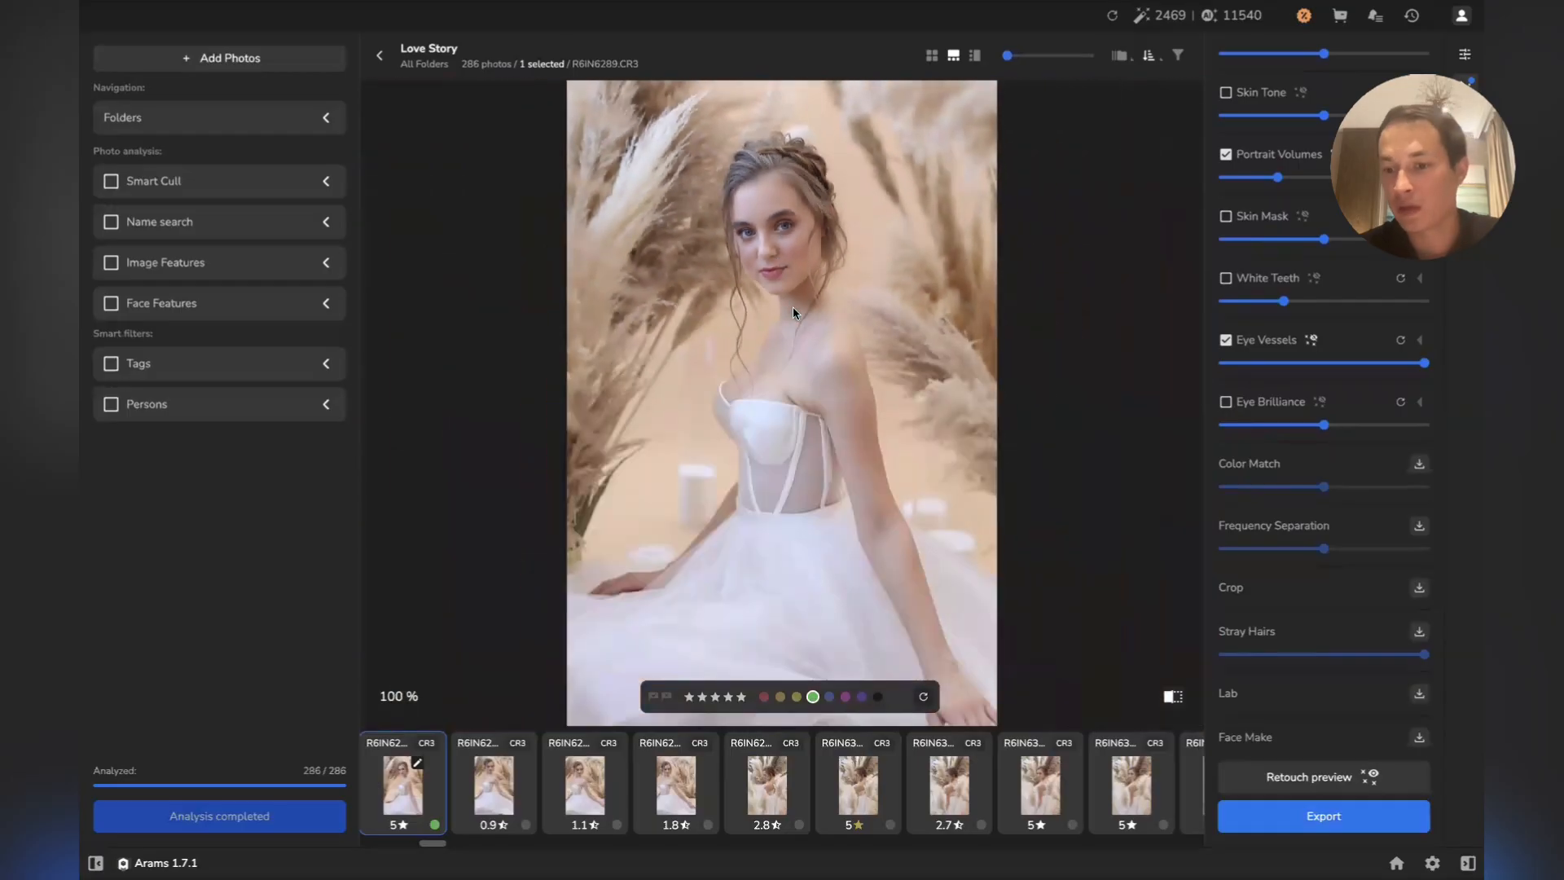
# Try a weaker Dodge Burn strength while viewing the face up close, and reset it to the default
pyautogui.scroll(3, 1247, 352)
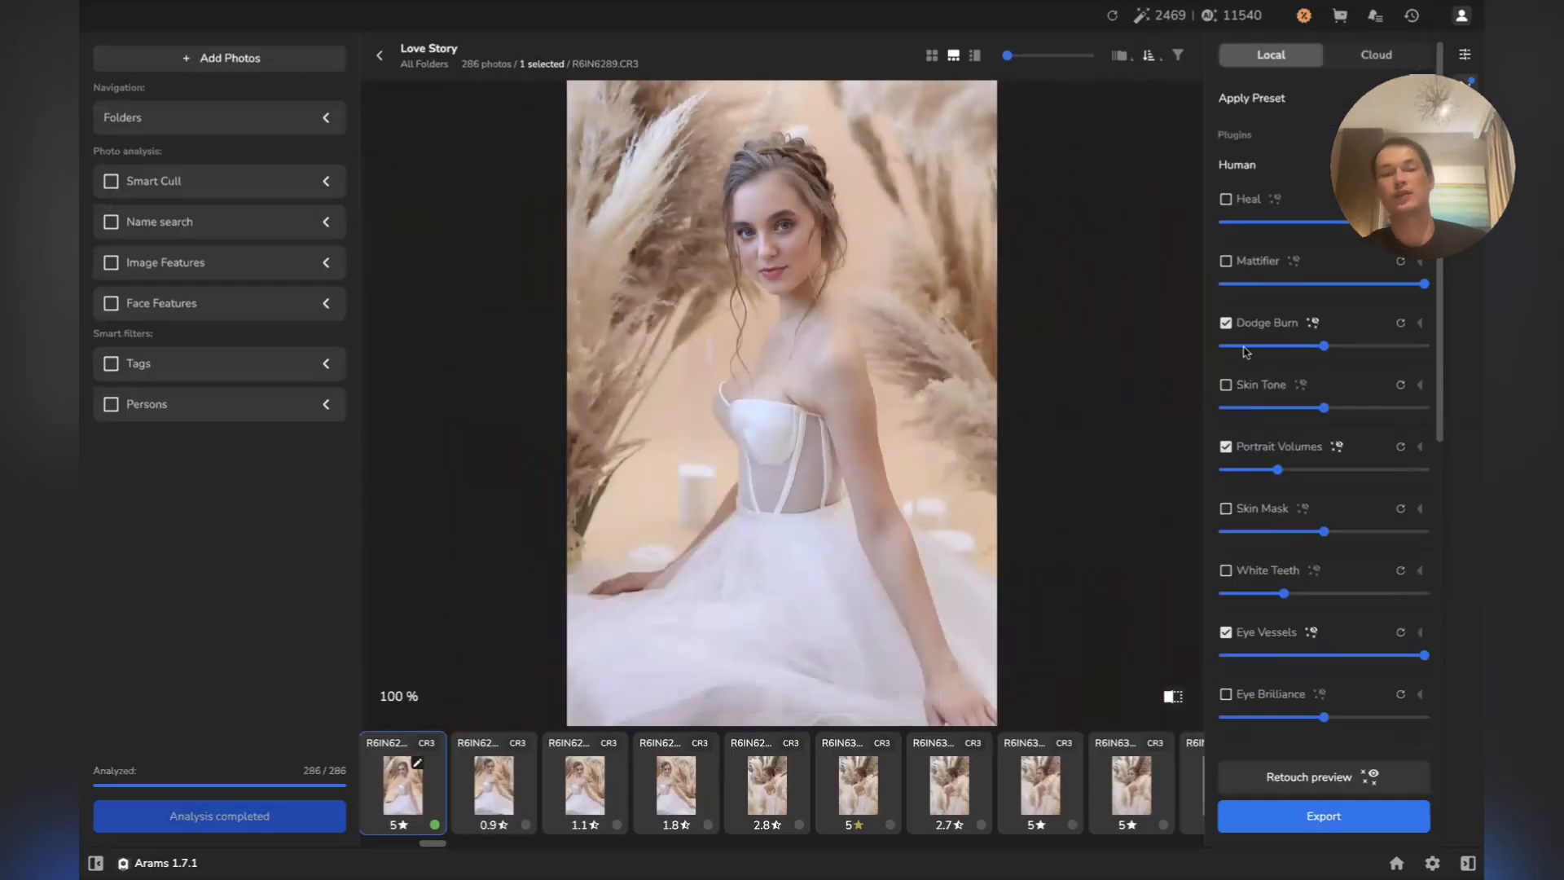
pyautogui.scroll(-5, 1247, 351)
pyautogui.scroll(5, 1301, 414)
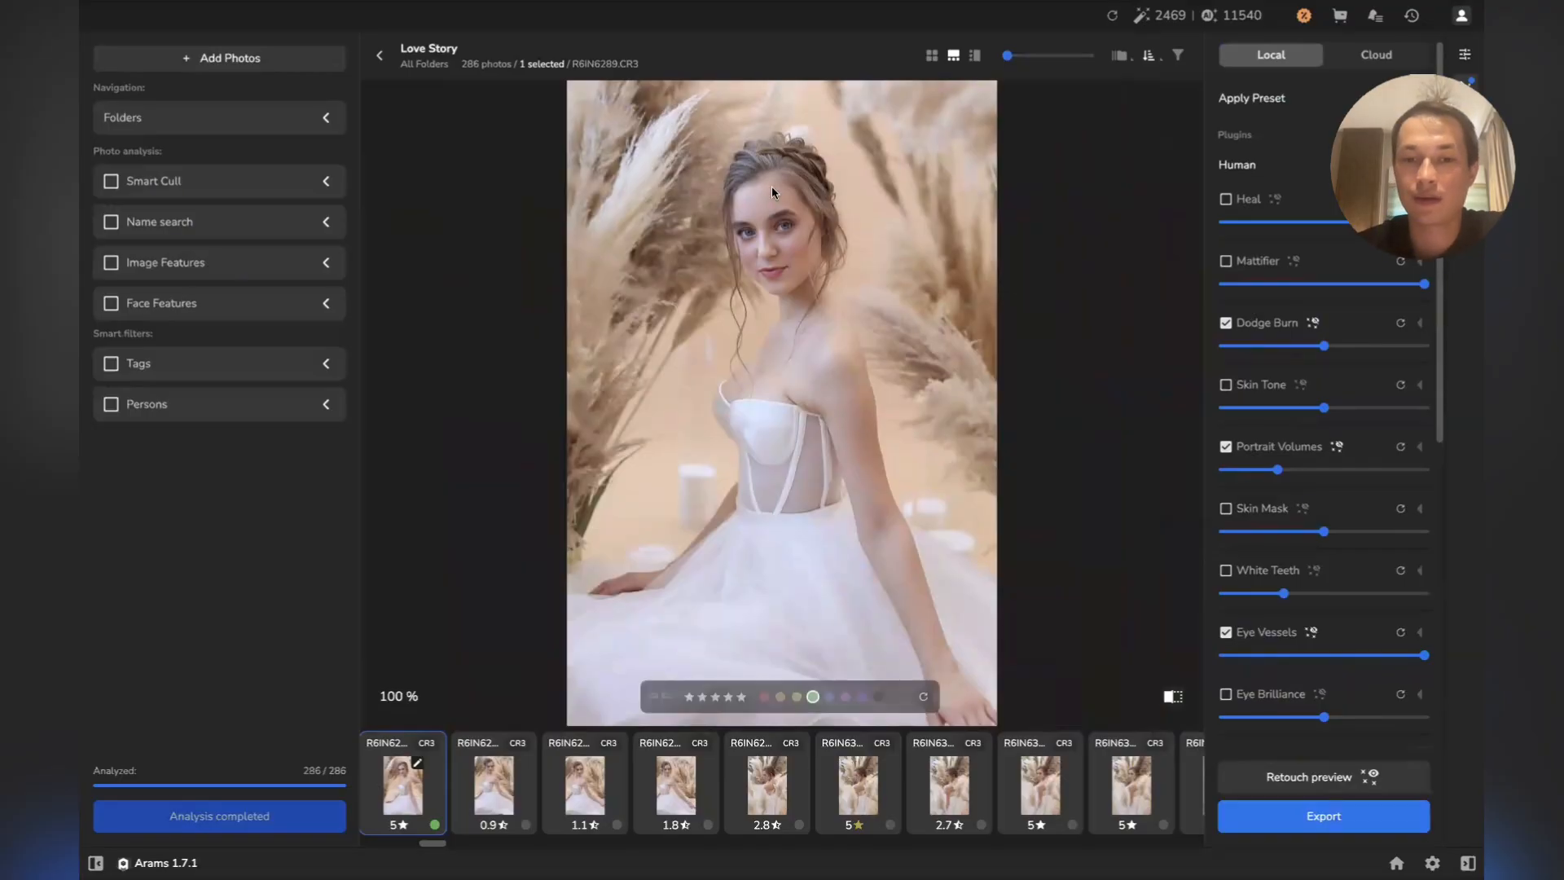
pyautogui.scroll(5, 774, 268)
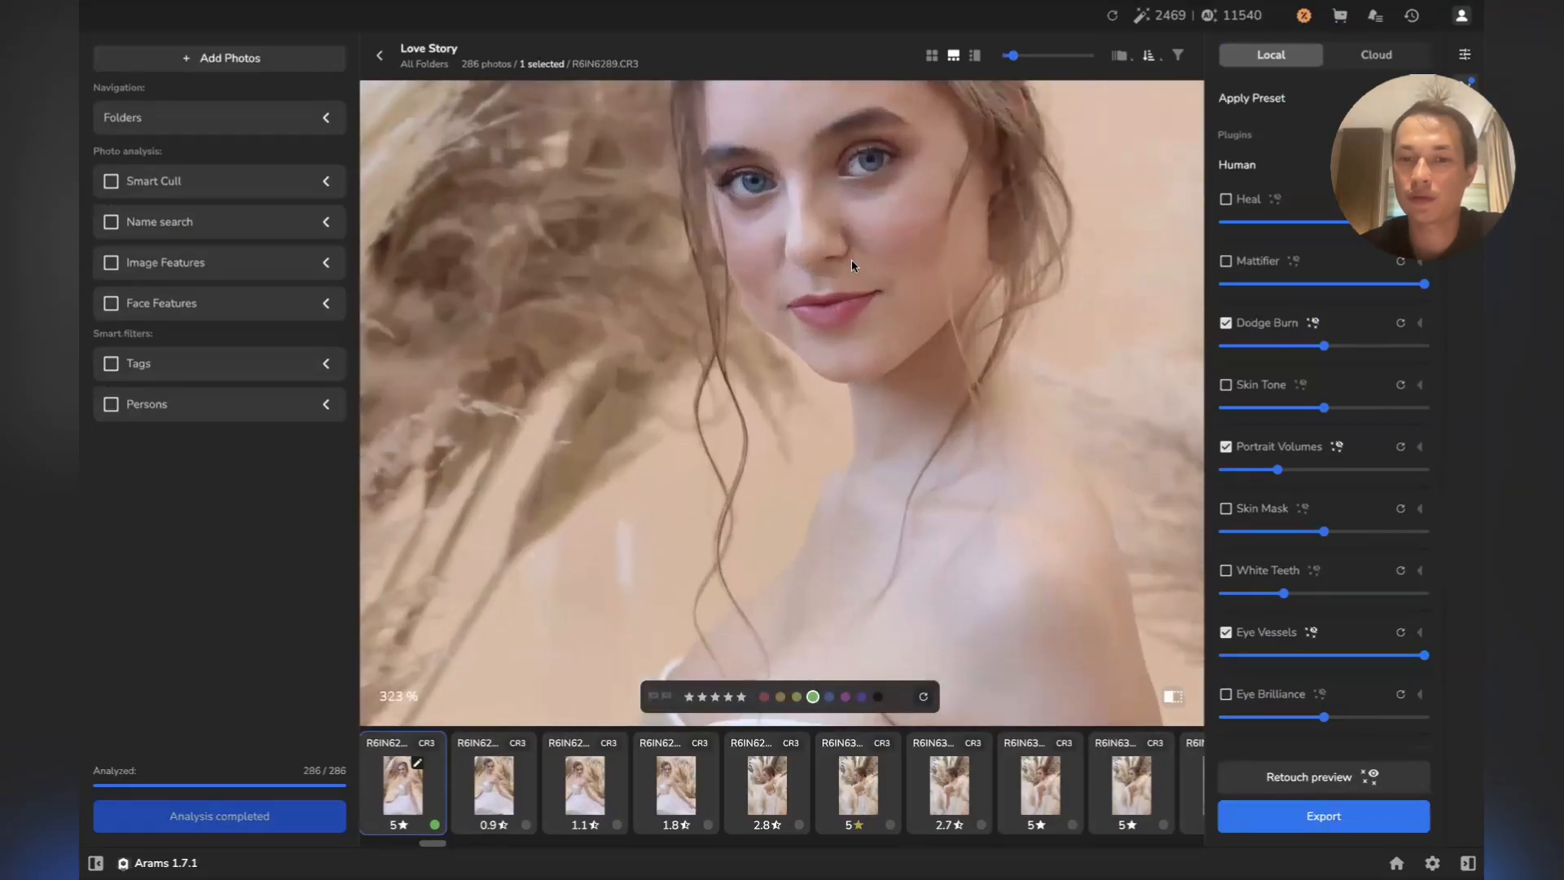
pyautogui.moveTo(860, 227); pyautogui.dragTo(820, 326)
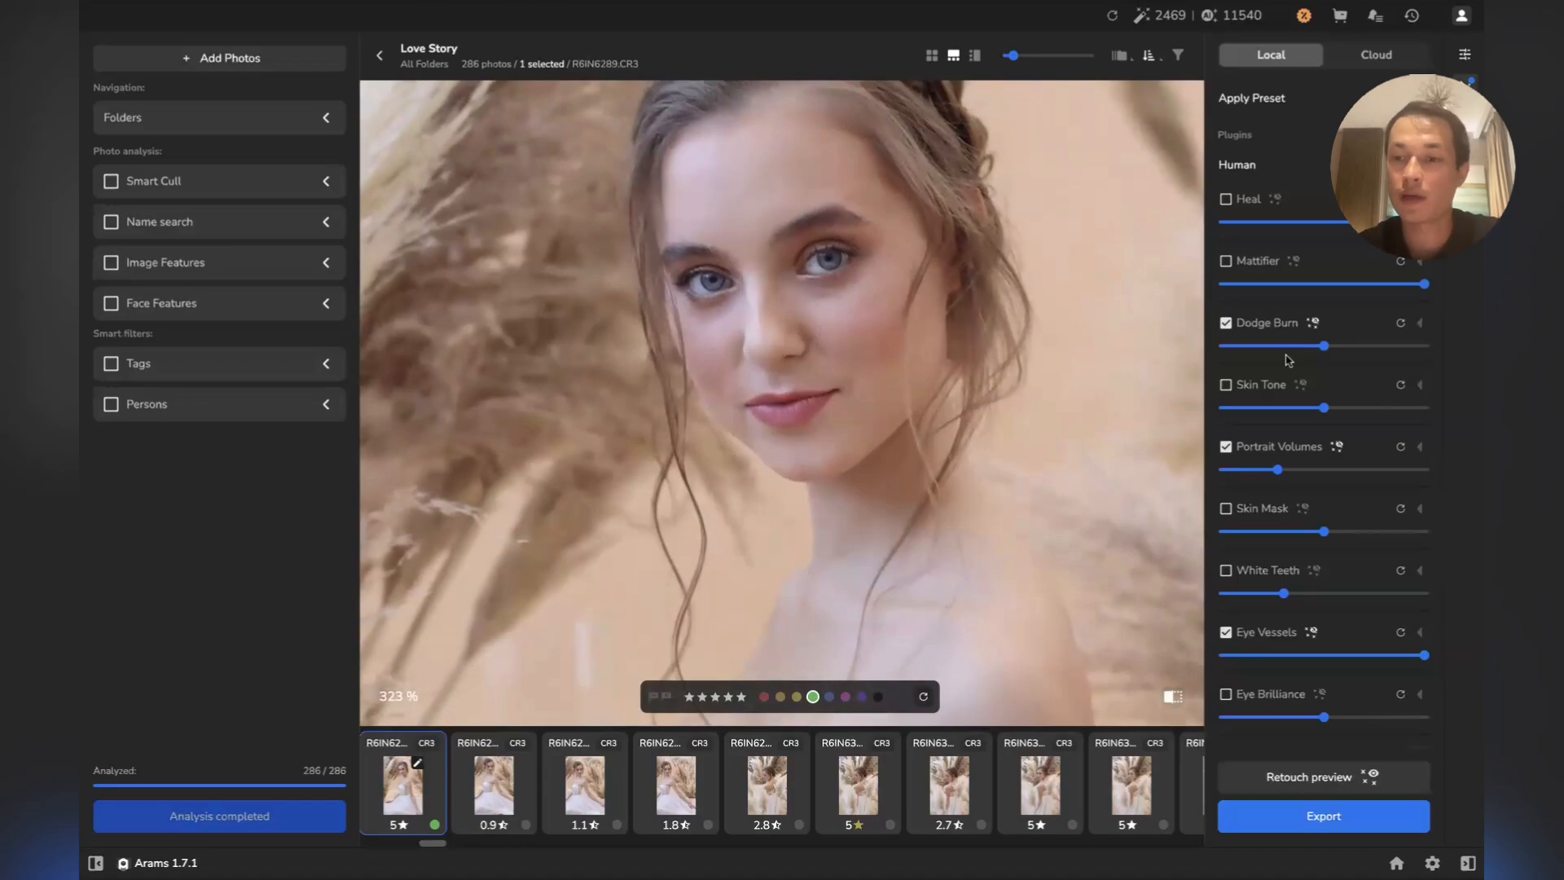
pyautogui.moveTo(1326, 350)
pyautogui.mouseDown()
pyautogui.moveTo(1259, 350)
pyautogui.moveTo(1289, 350)
pyautogui.mouseUp()
pyautogui.click(1318, 346)
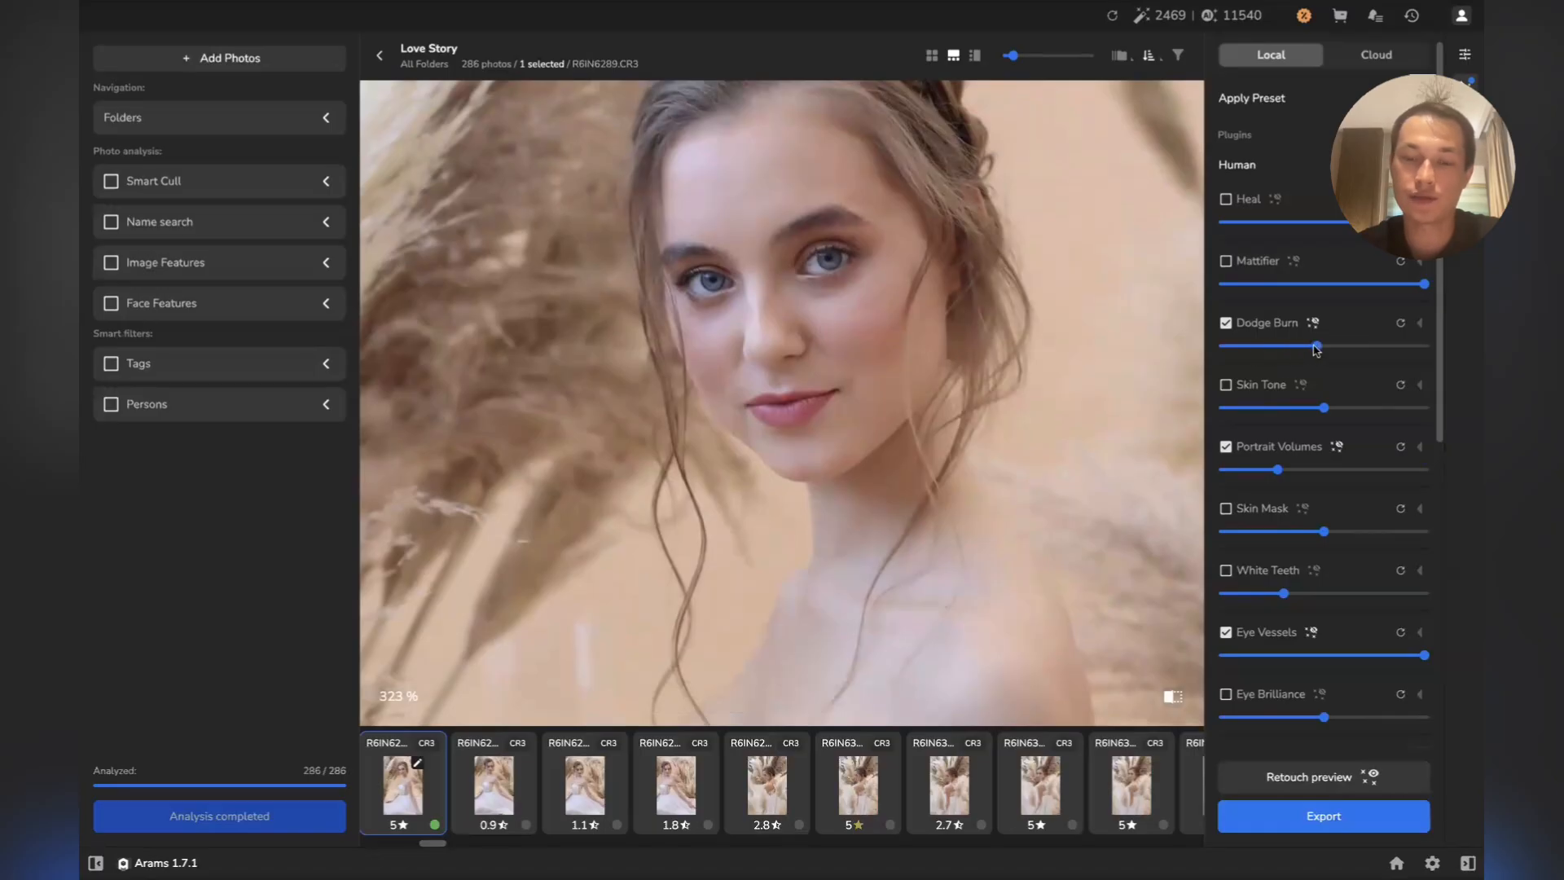
pyautogui.doubleClick(1314, 346)
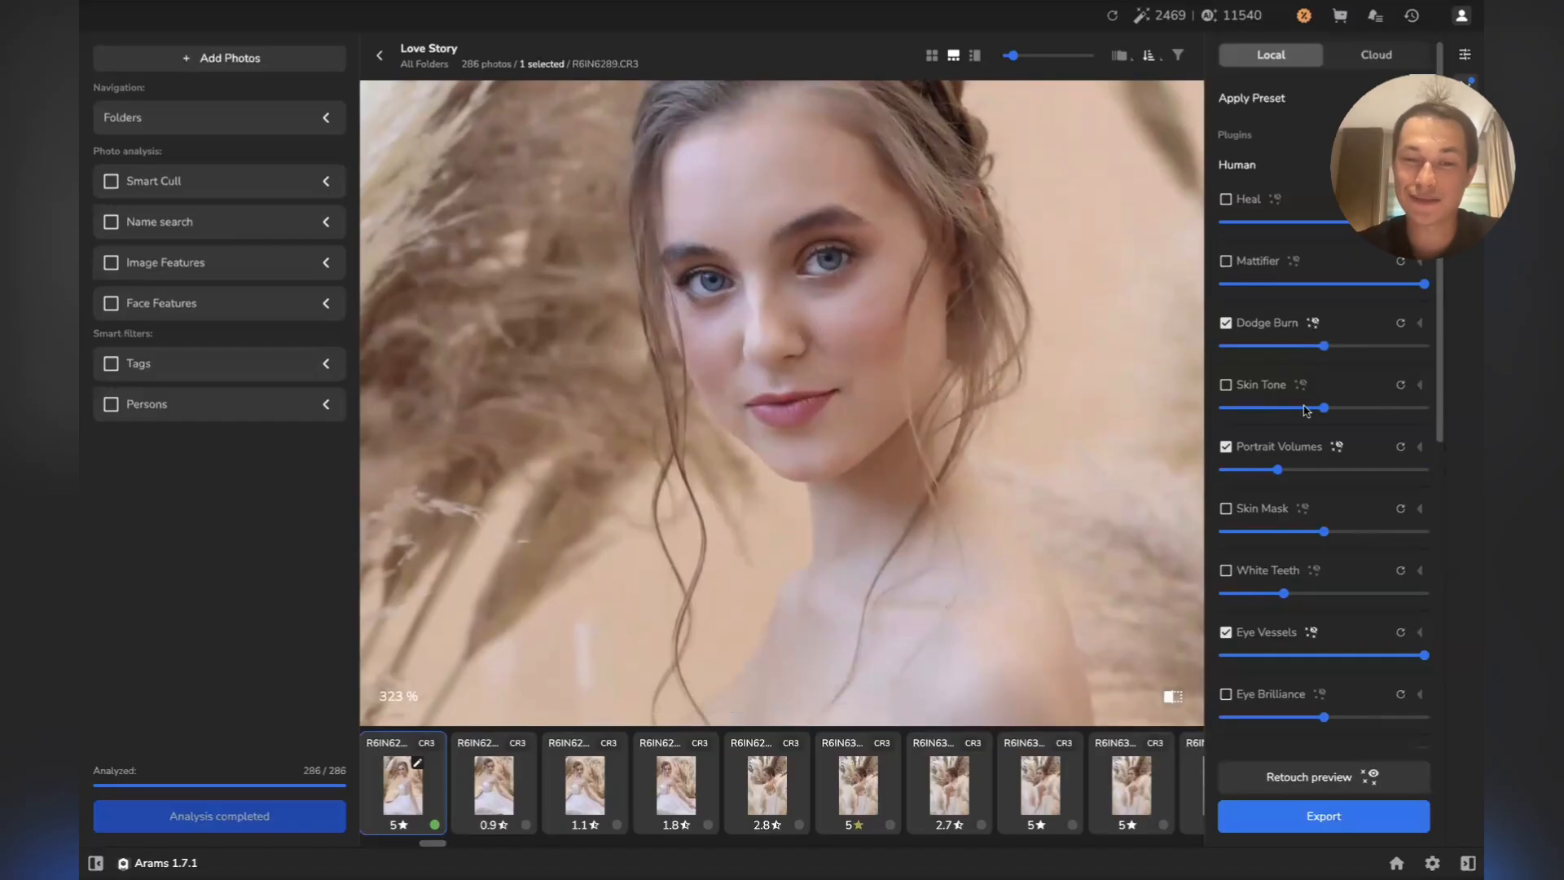
# Create a retouch preview of R6IN6289.CR3 based on the JPEG and show the whole photo
pyautogui.click(1295, 778)
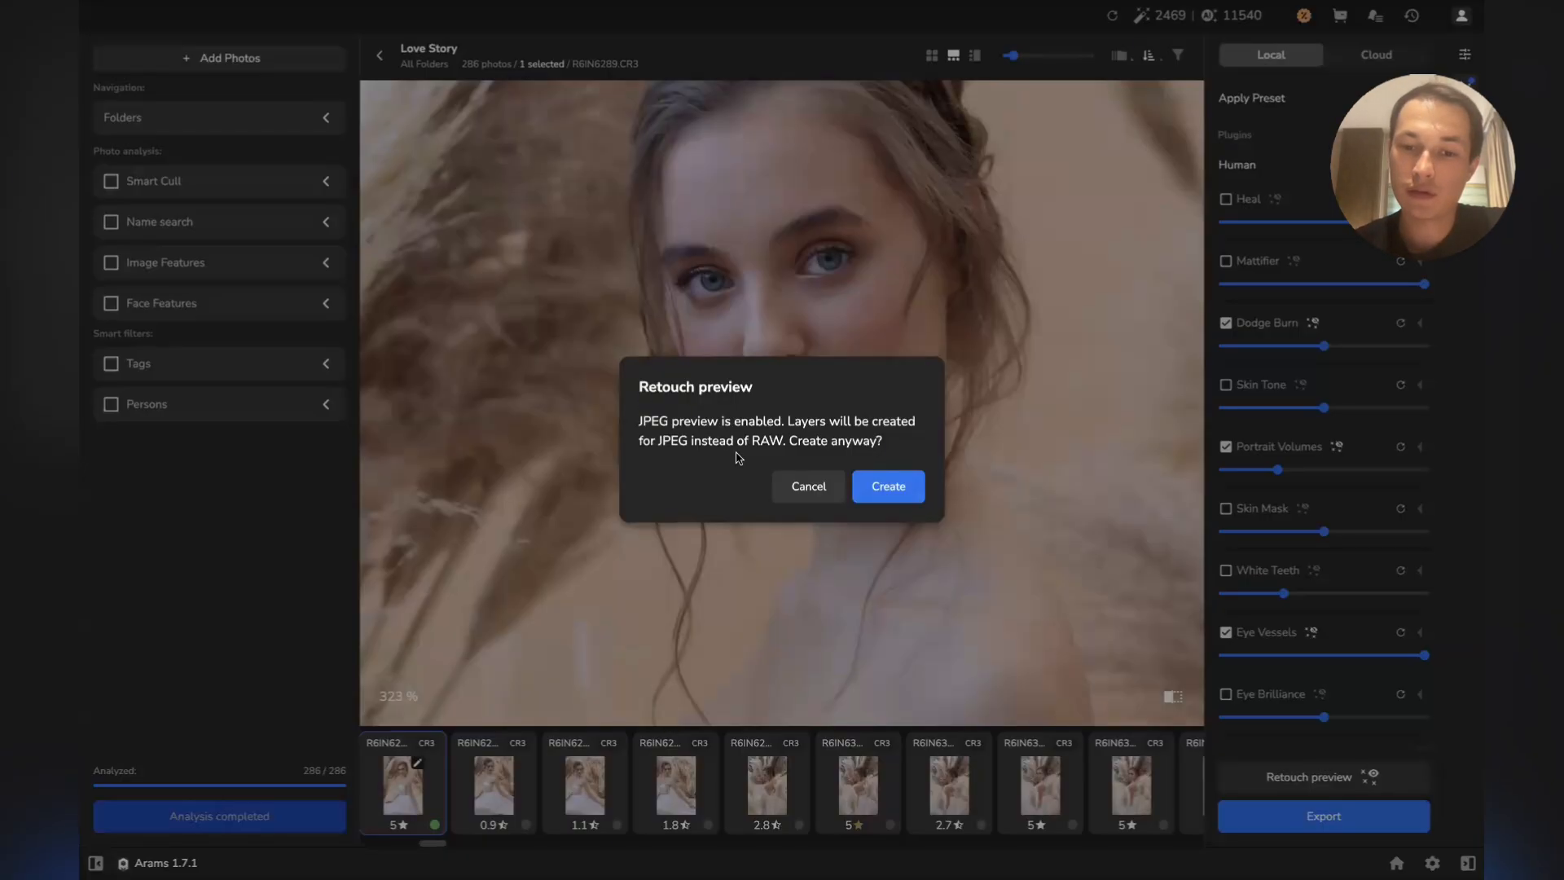
pyautogui.click(878, 487)
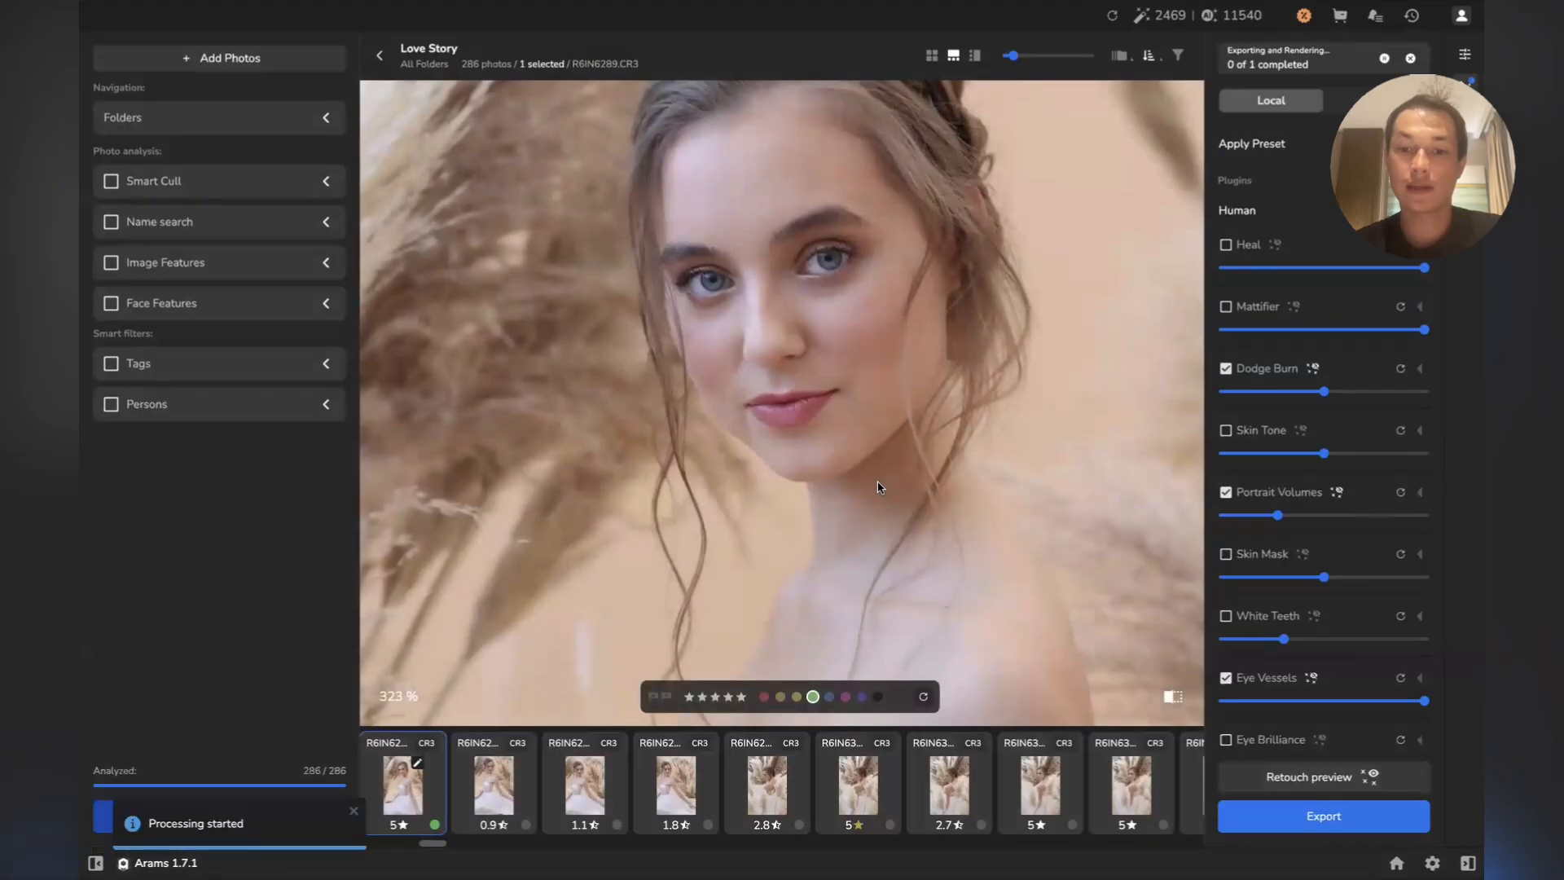
pyautogui.scroll(-5, 750, 472)
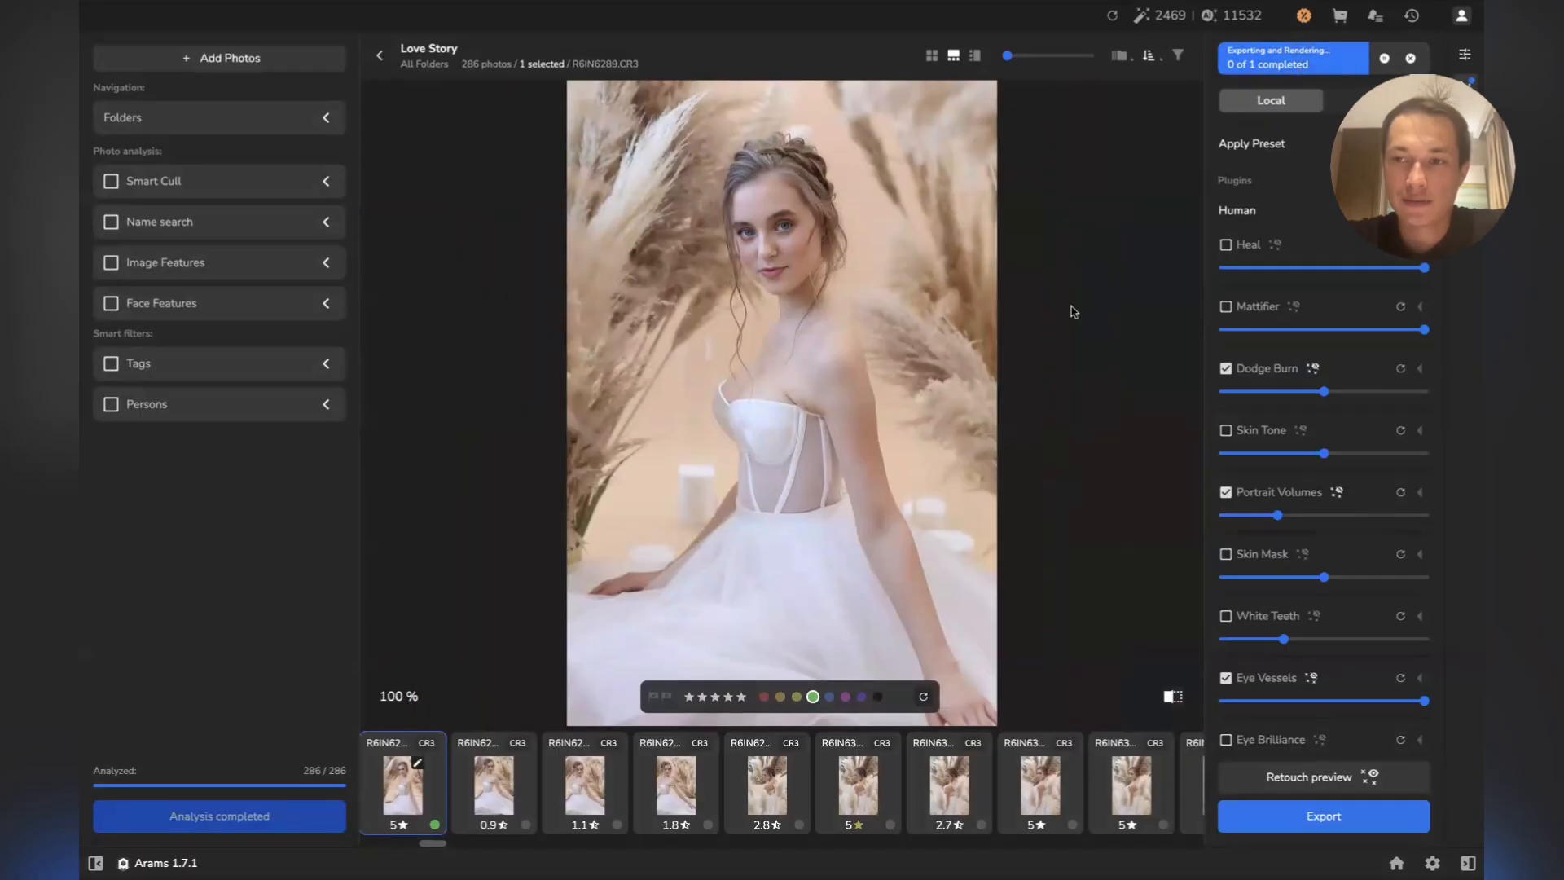
# Look through the Product retouching plugins, then return to the Human plugins
pyautogui.click(1320, 222)
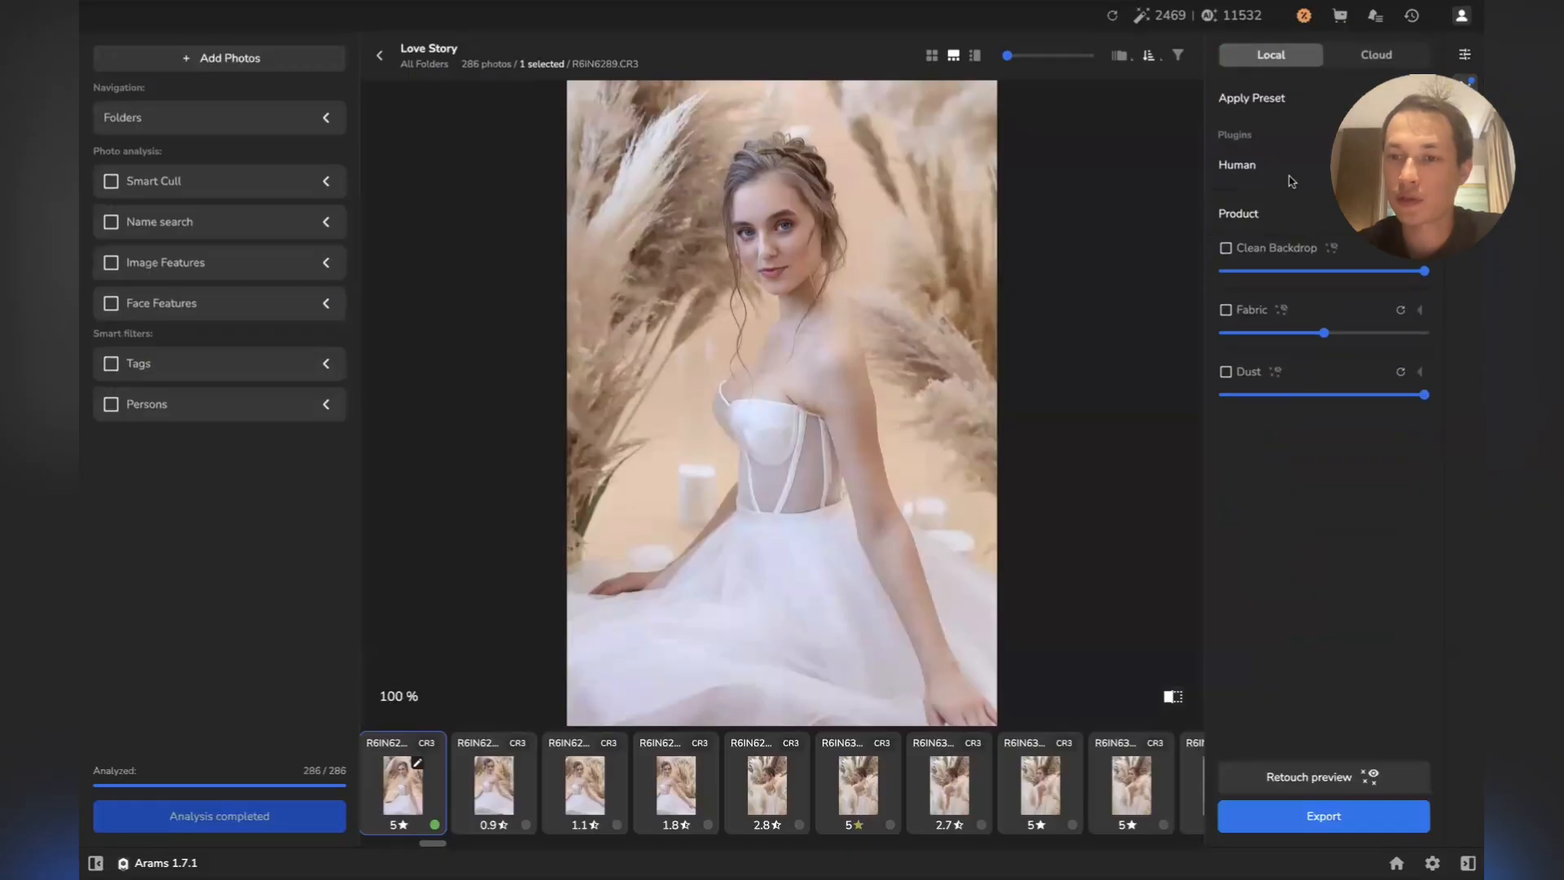
pyautogui.click(1267, 216)
pyautogui.click(1280, 164)
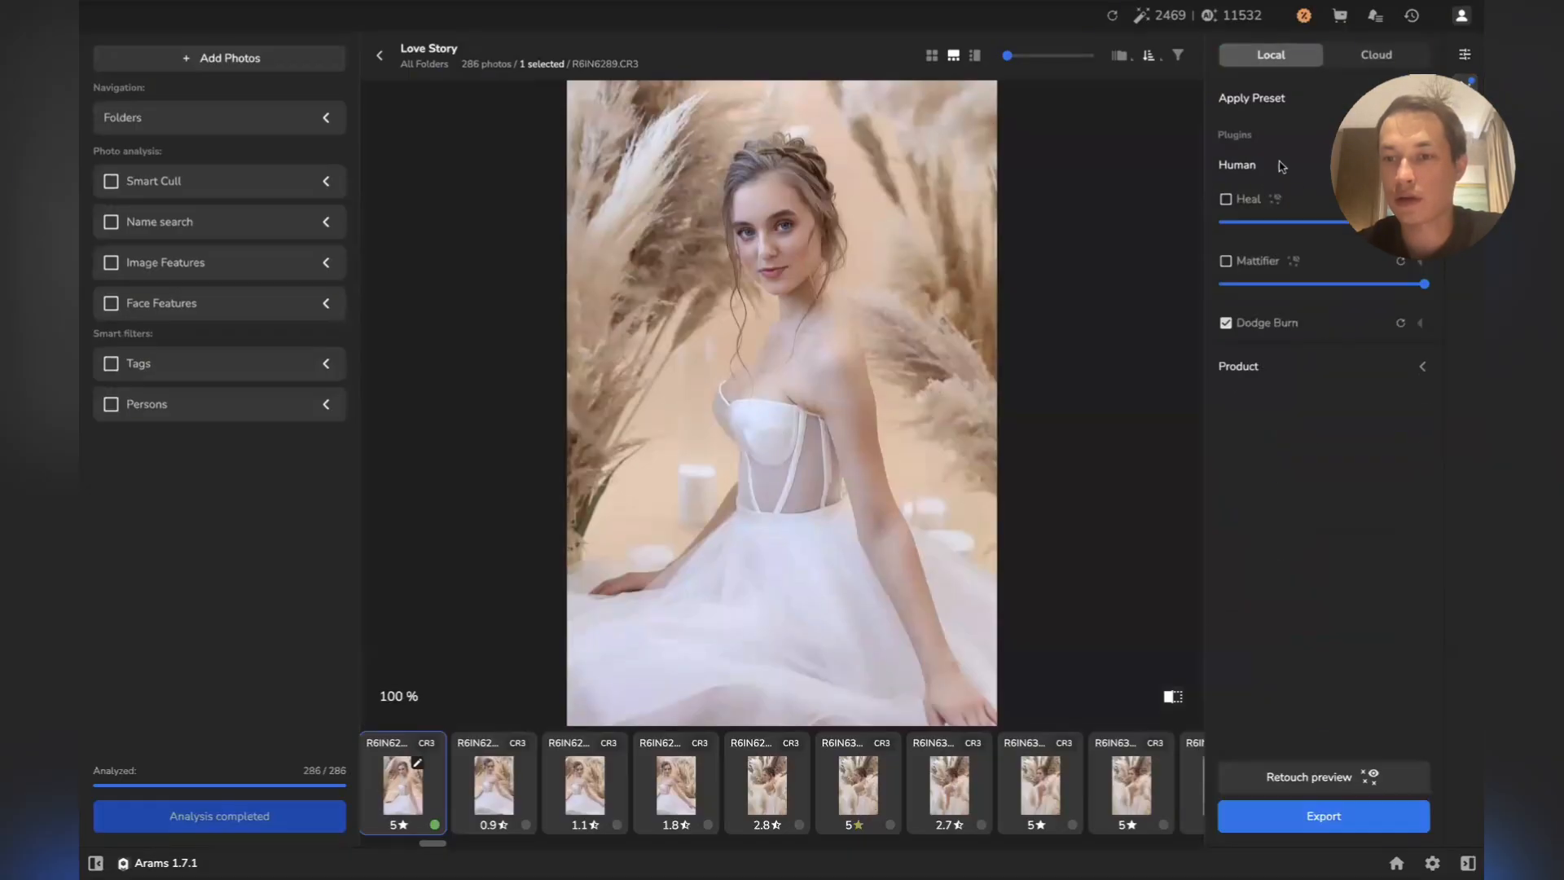
pyautogui.scroll(-1, 1288, 369)
pyautogui.scroll(-1, 1286, 369)
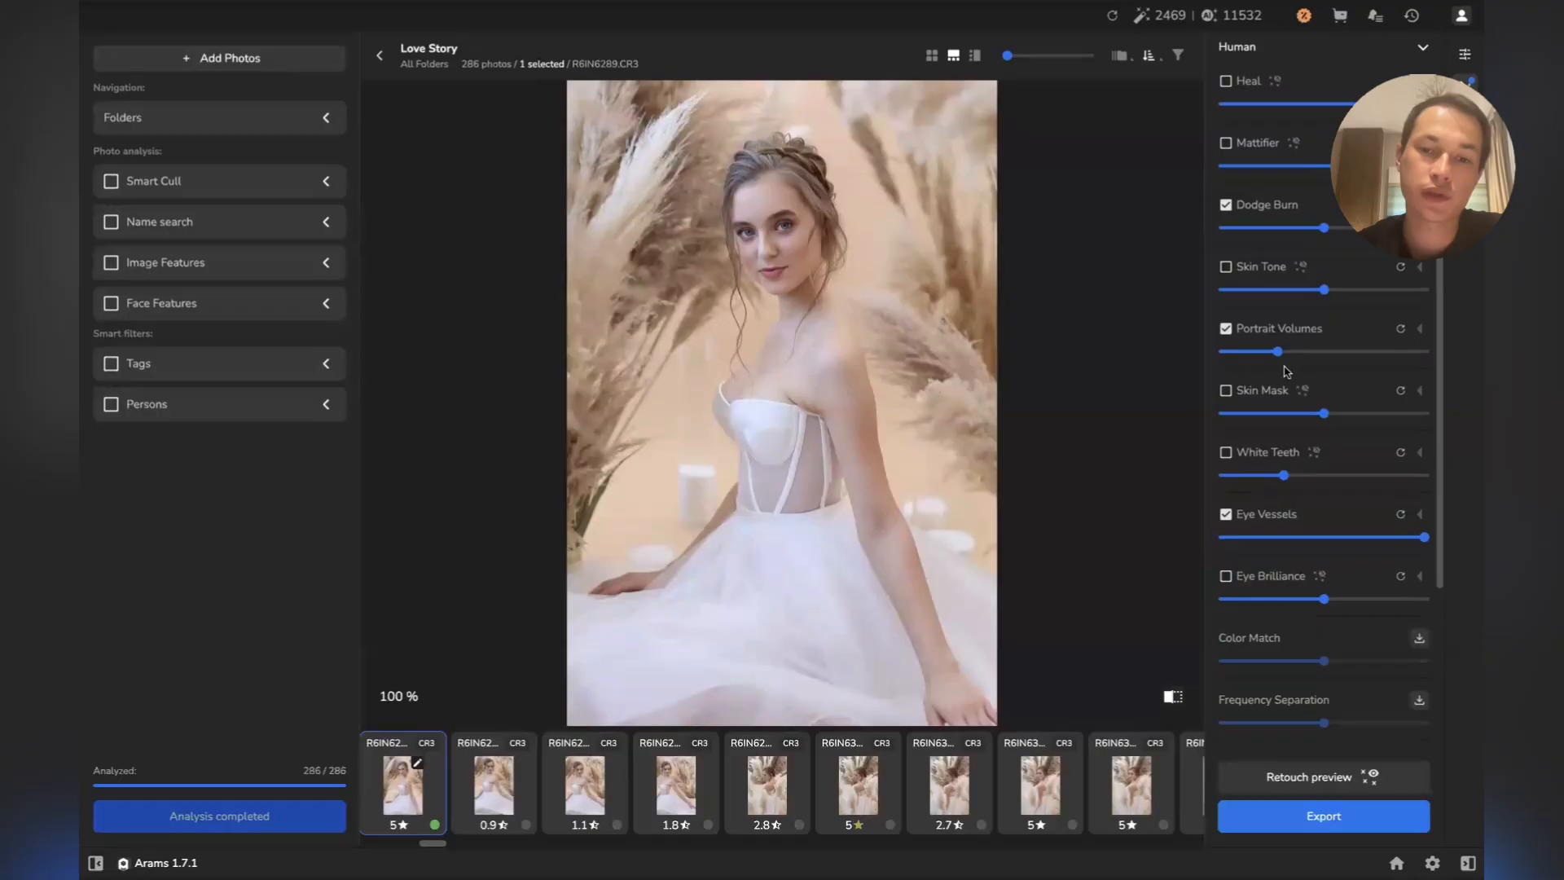
pyautogui.scroll(3, 1285, 371)
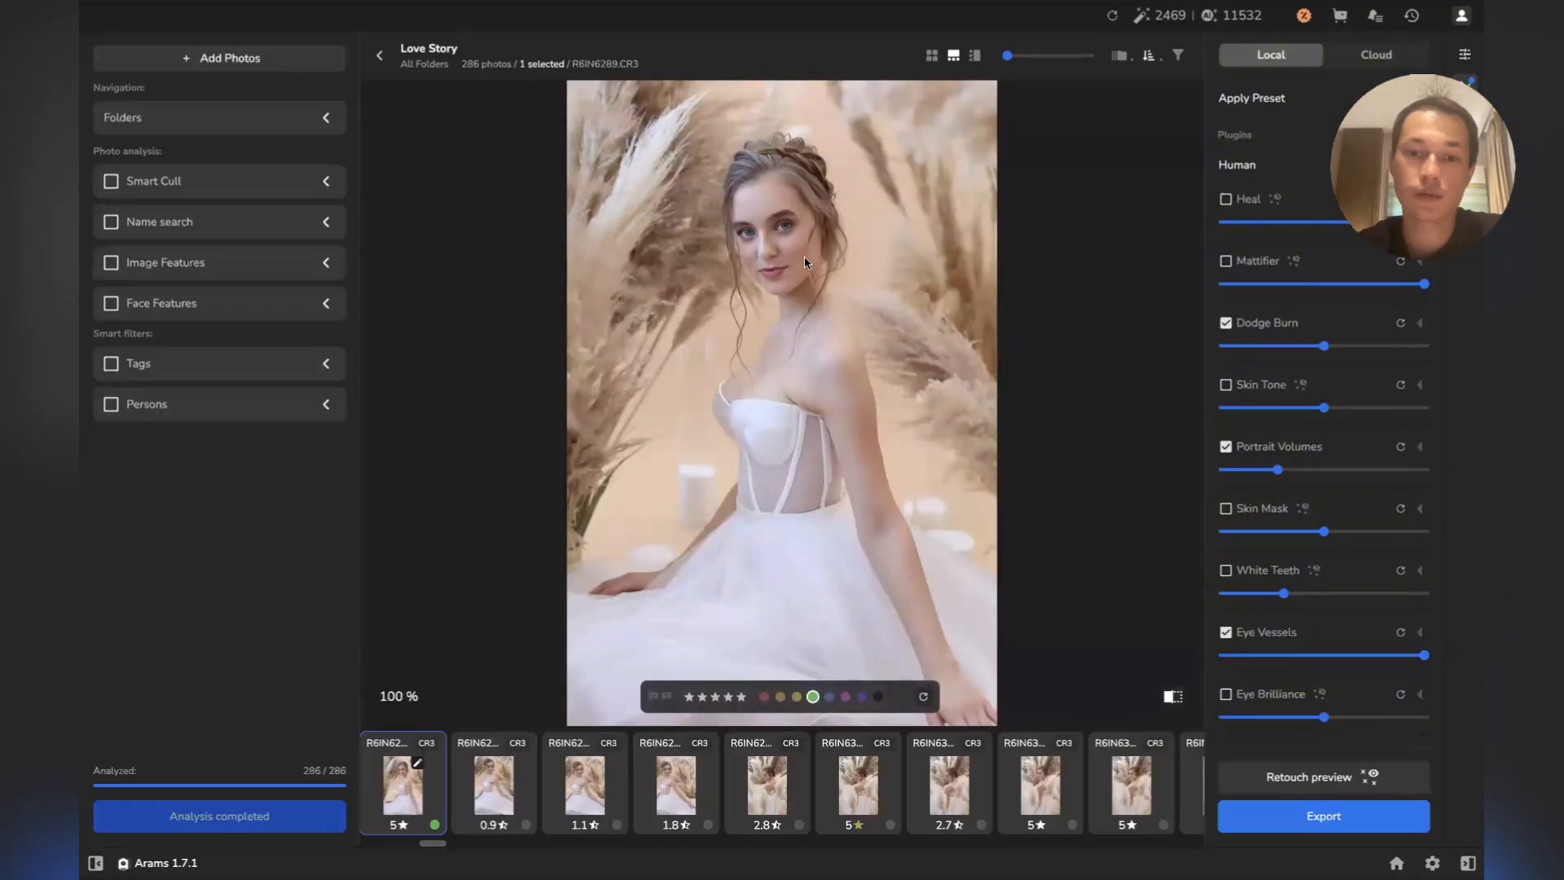
# Examine the retouched skin, facial volumes and eyes of R6IN6289.CR3 at close range and in the full view
pyautogui.click(791, 259)
pyautogui.moveTo(834, 321); pyautogui.dragTo(780, 435)
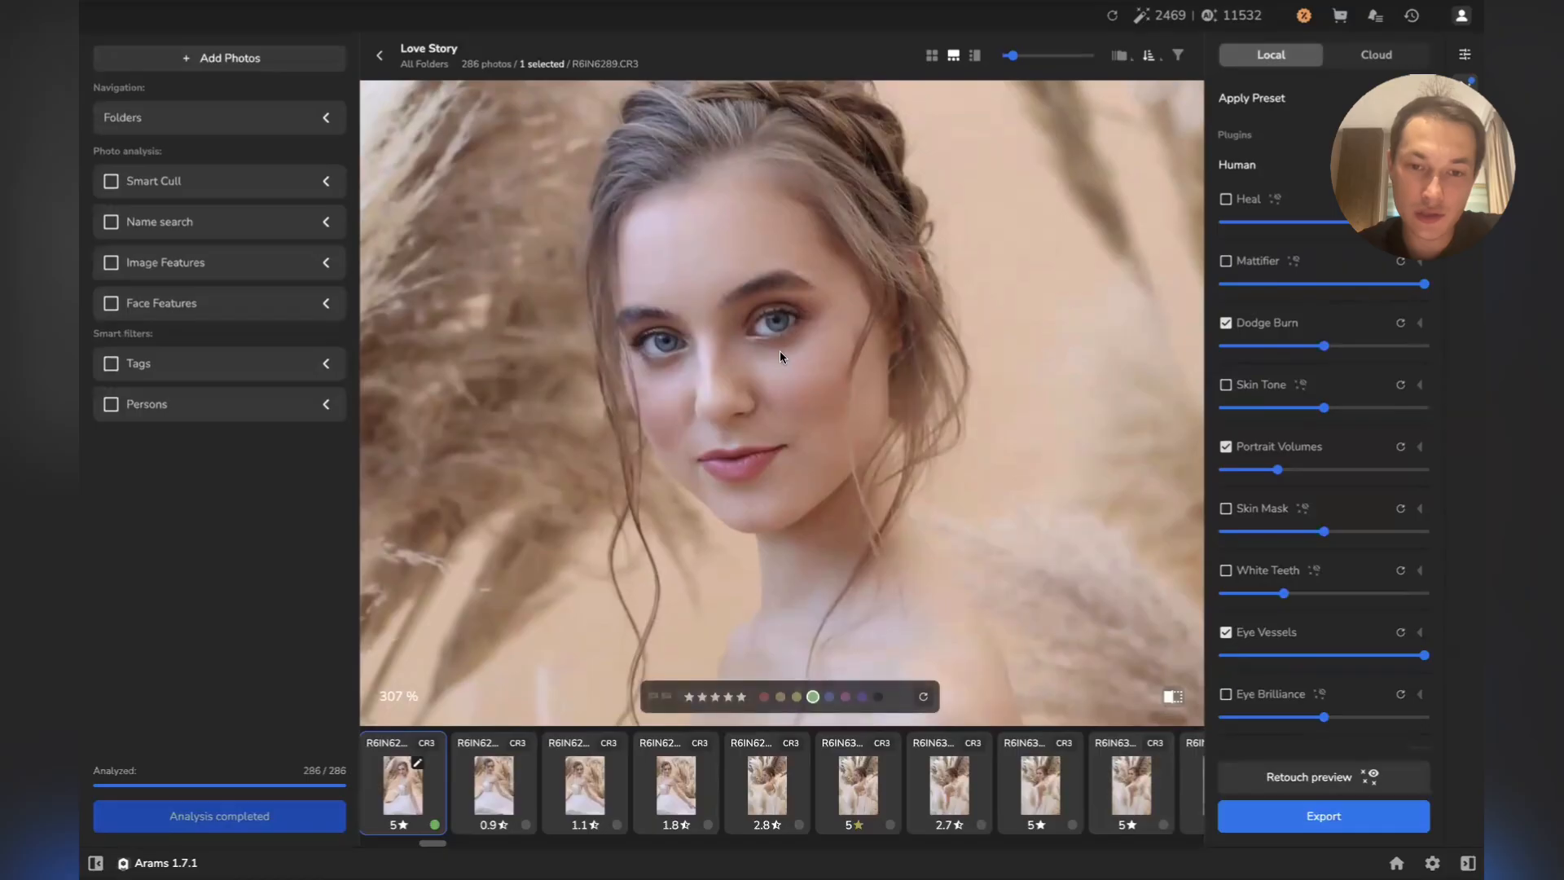
pyautogui.scroll(2, 780, 348)
pyautogui.moveTo(794, 375); pyautogui.dragTo(848, 422)
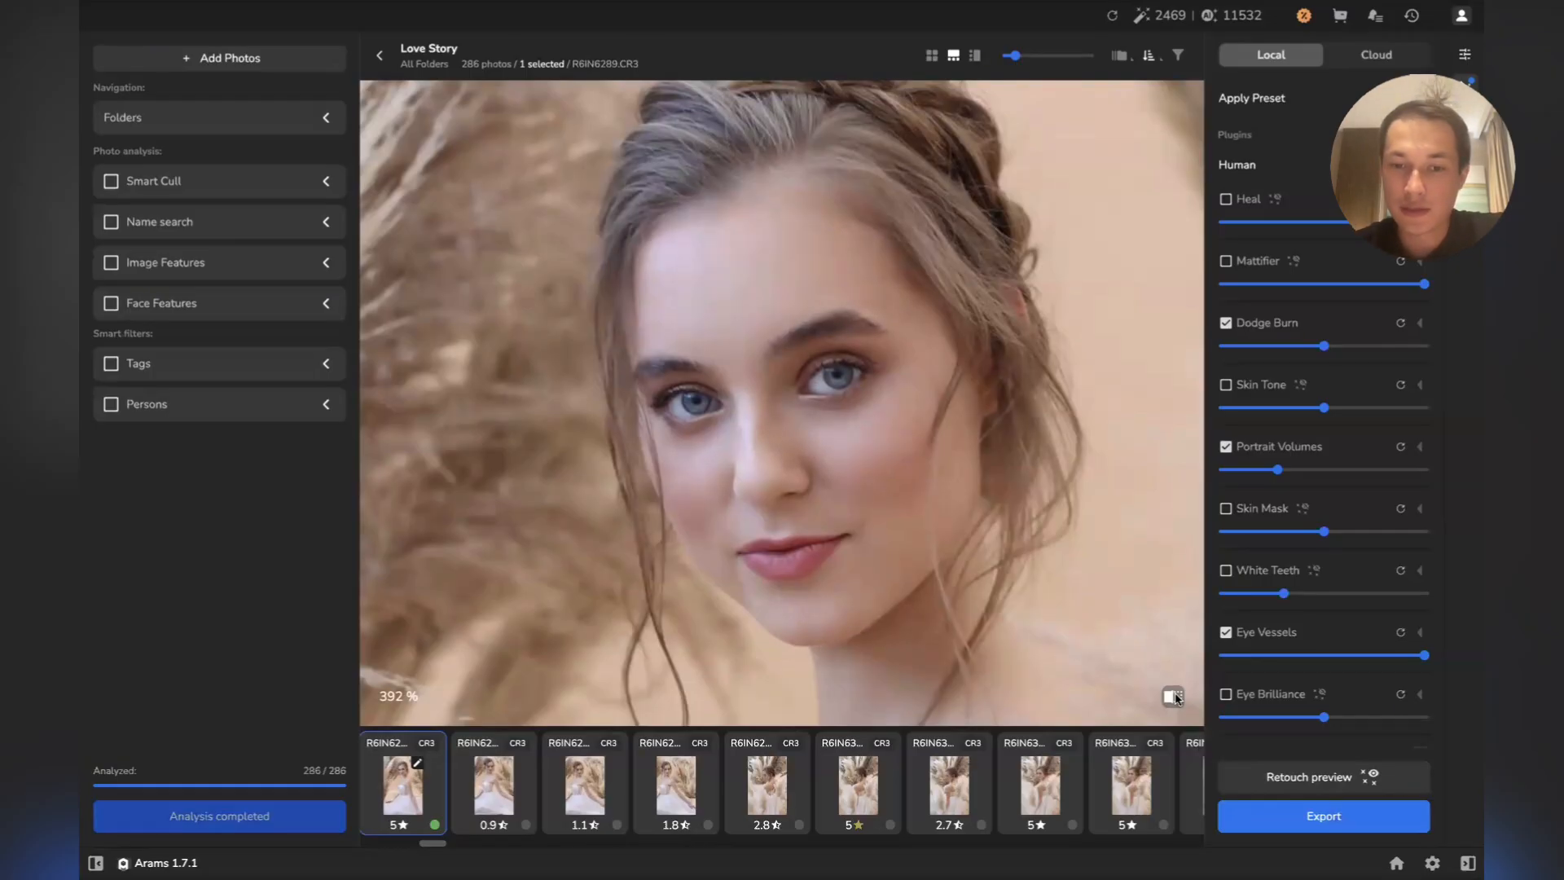
pyautogui.moveTo(854, 489); pyautogui.dragTo(834, 418)
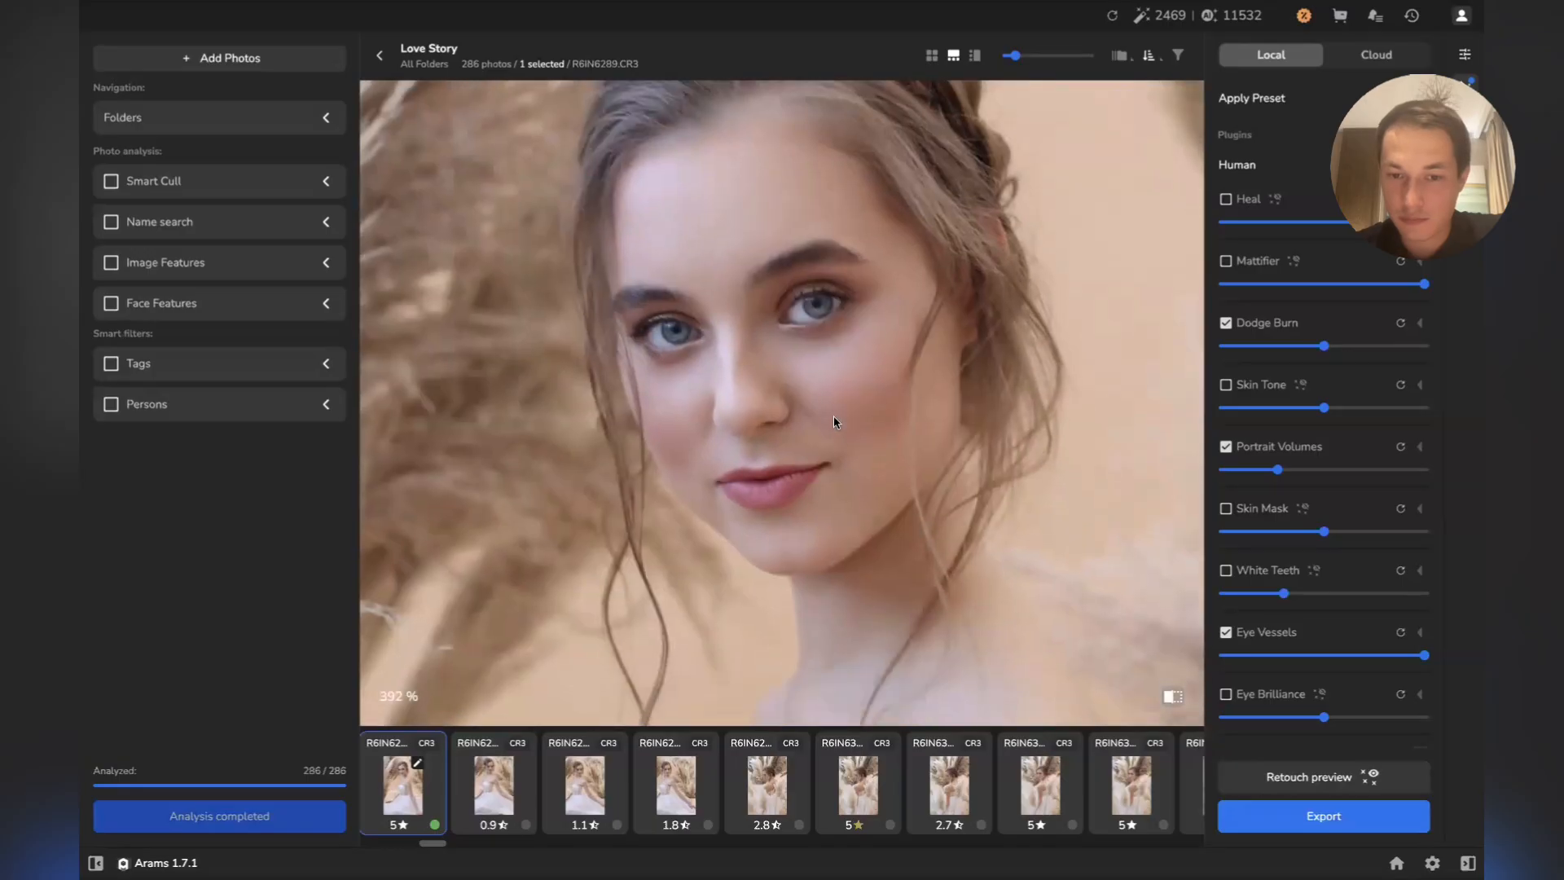
pyautogui.scroll(-2, 833, 422)
pyautogui.scroll(-2, 800, 354)
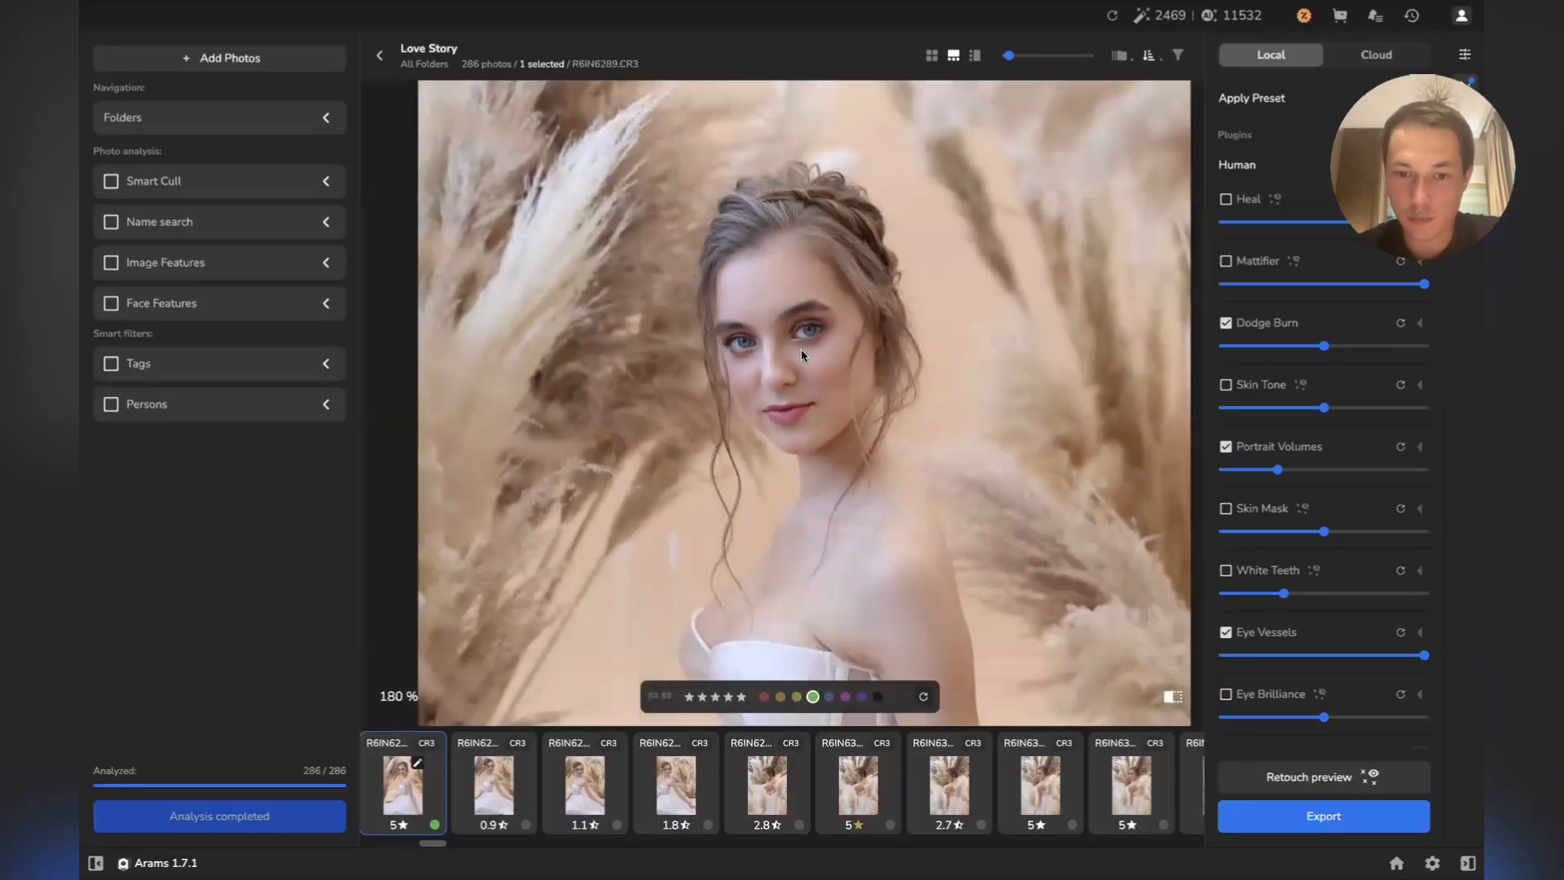
pyautogui.scroll(-2, 801, 349)
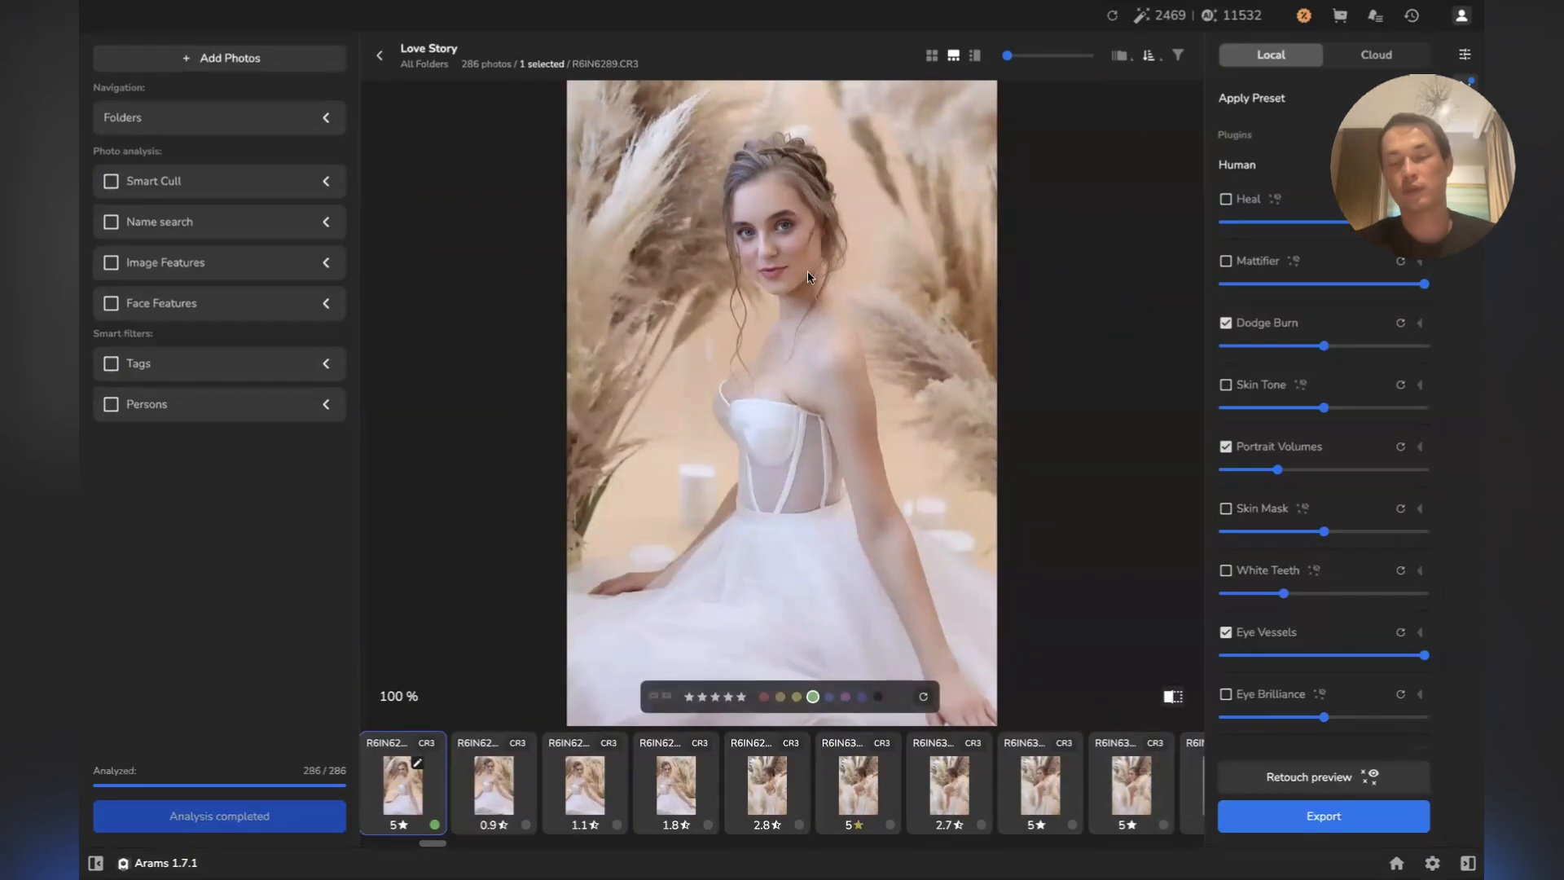
pyautogui.scroll(3, 789, 259)
pyautogui.moveTo(856, 322); pyautogui.dragTo(833, 427)
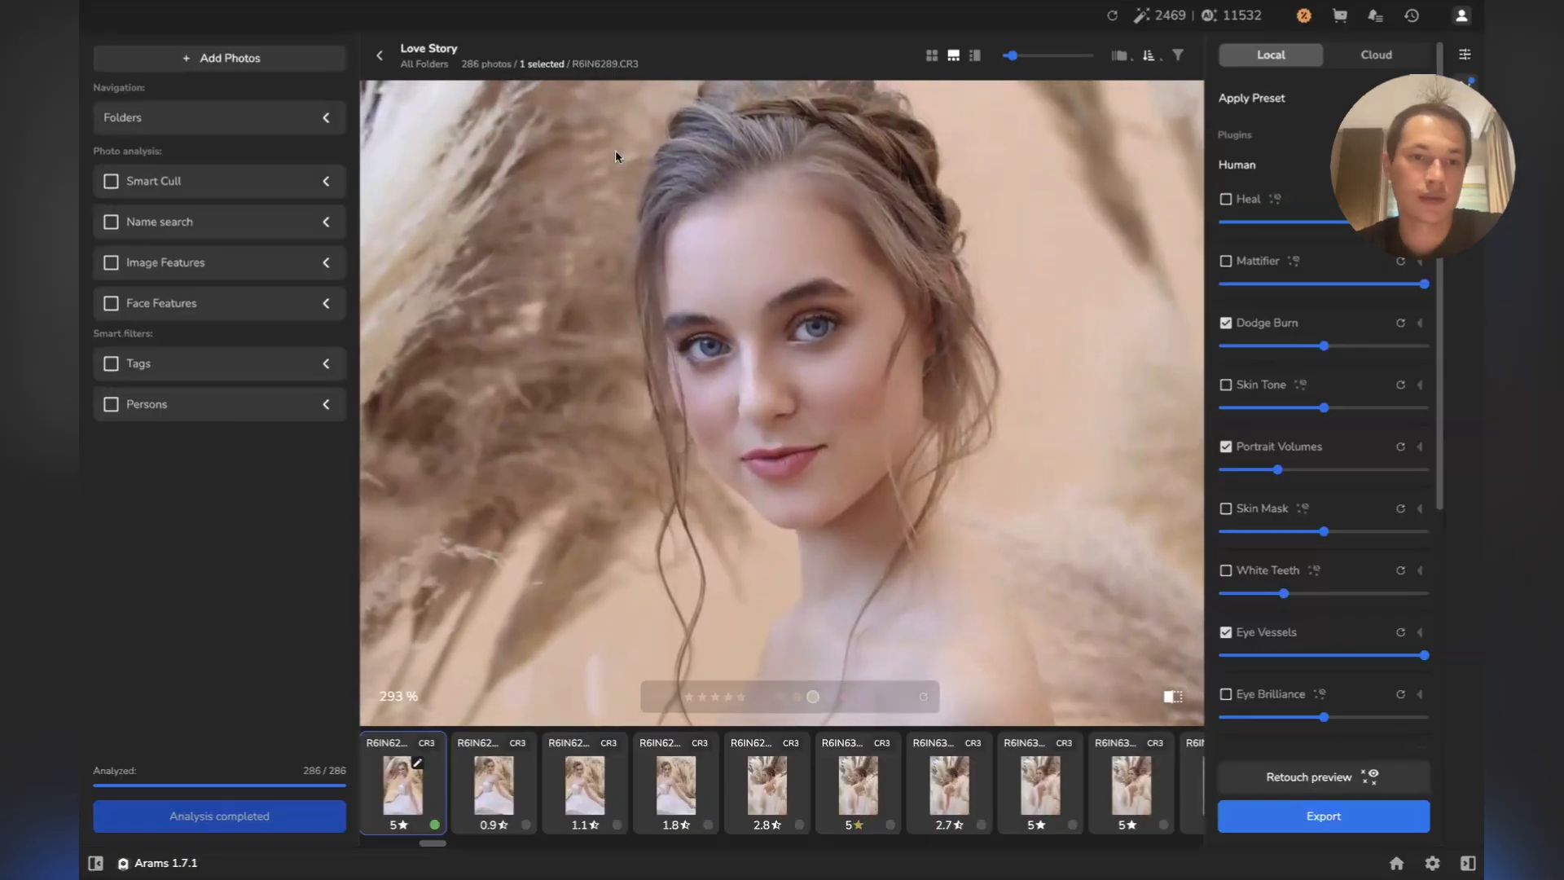
# Return to the photo grid and filter the Love Story project to photos with the green colour label
pyautogui.click(379, 59)
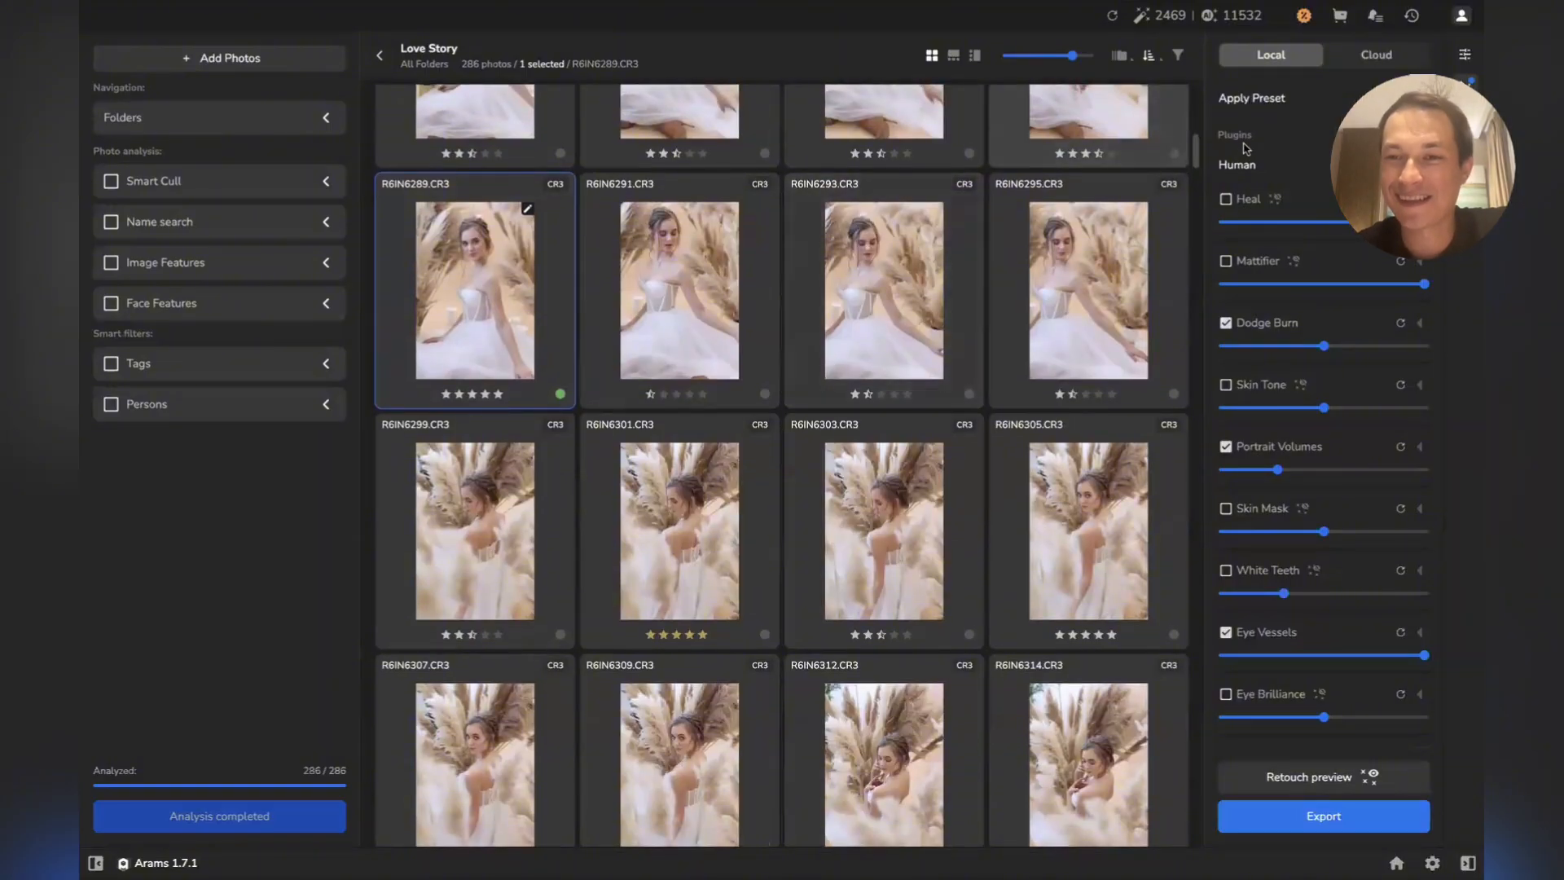
pyautogui.click(1179, 57)
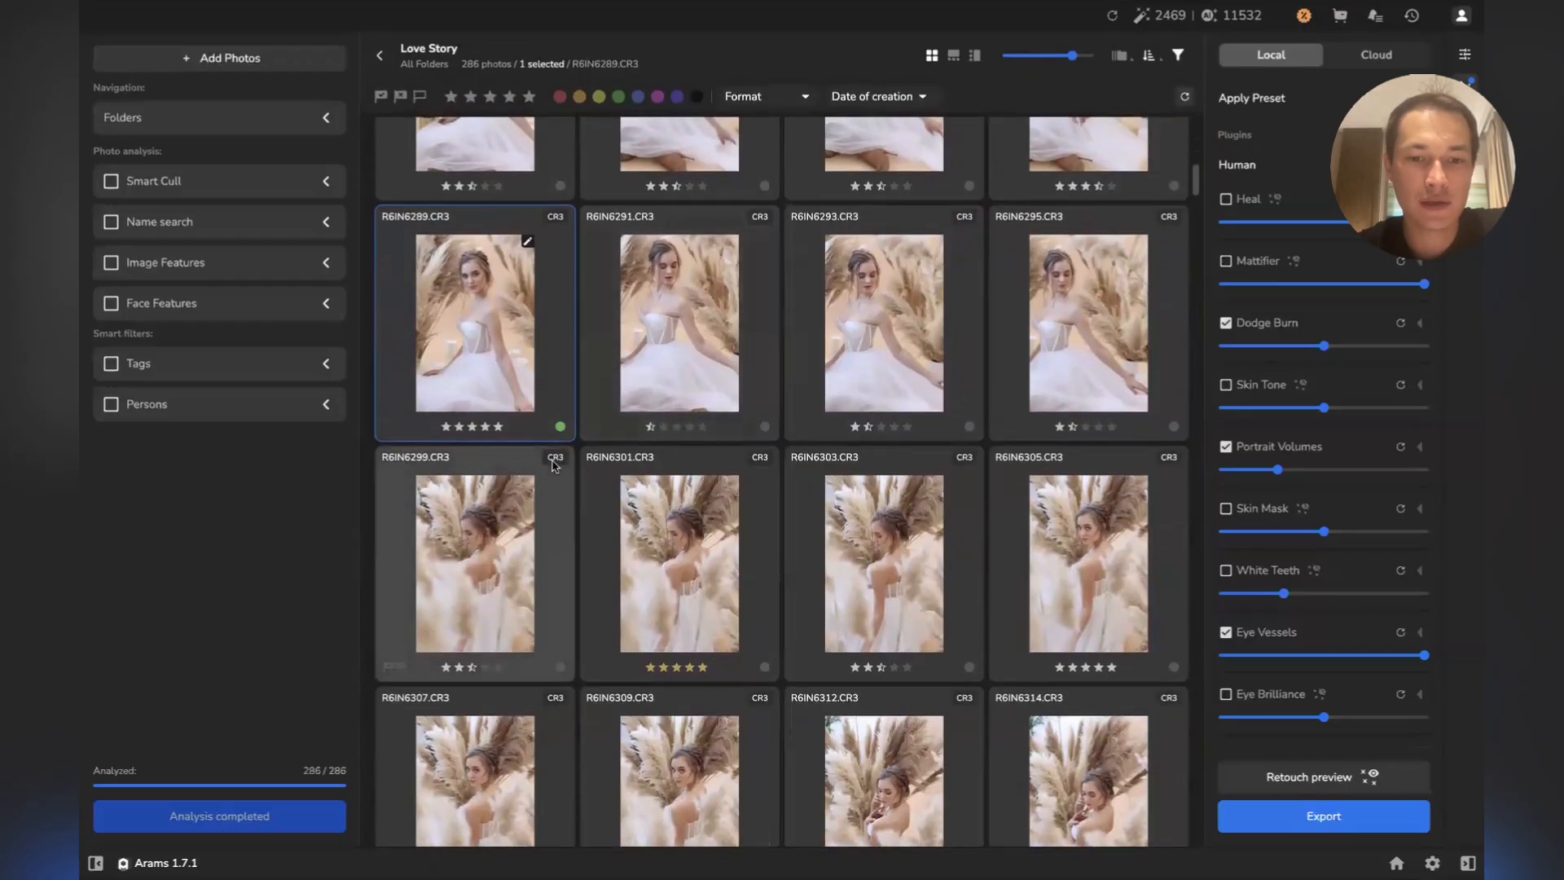
pyautogui.scroll(-1, 570, 383)
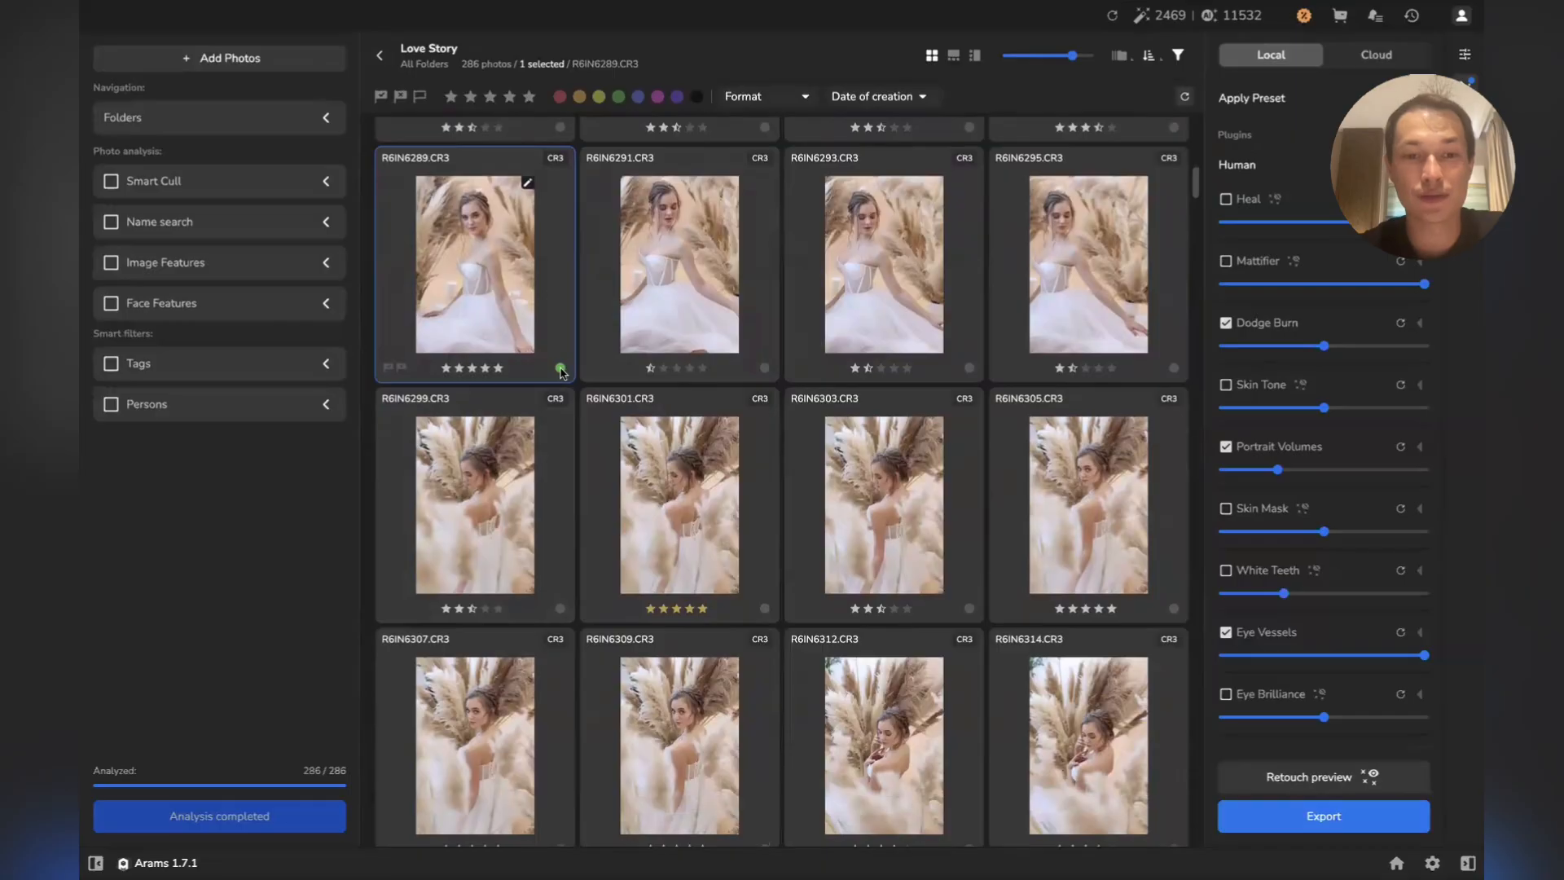
pyautogui.scroll(3, 560, 371)
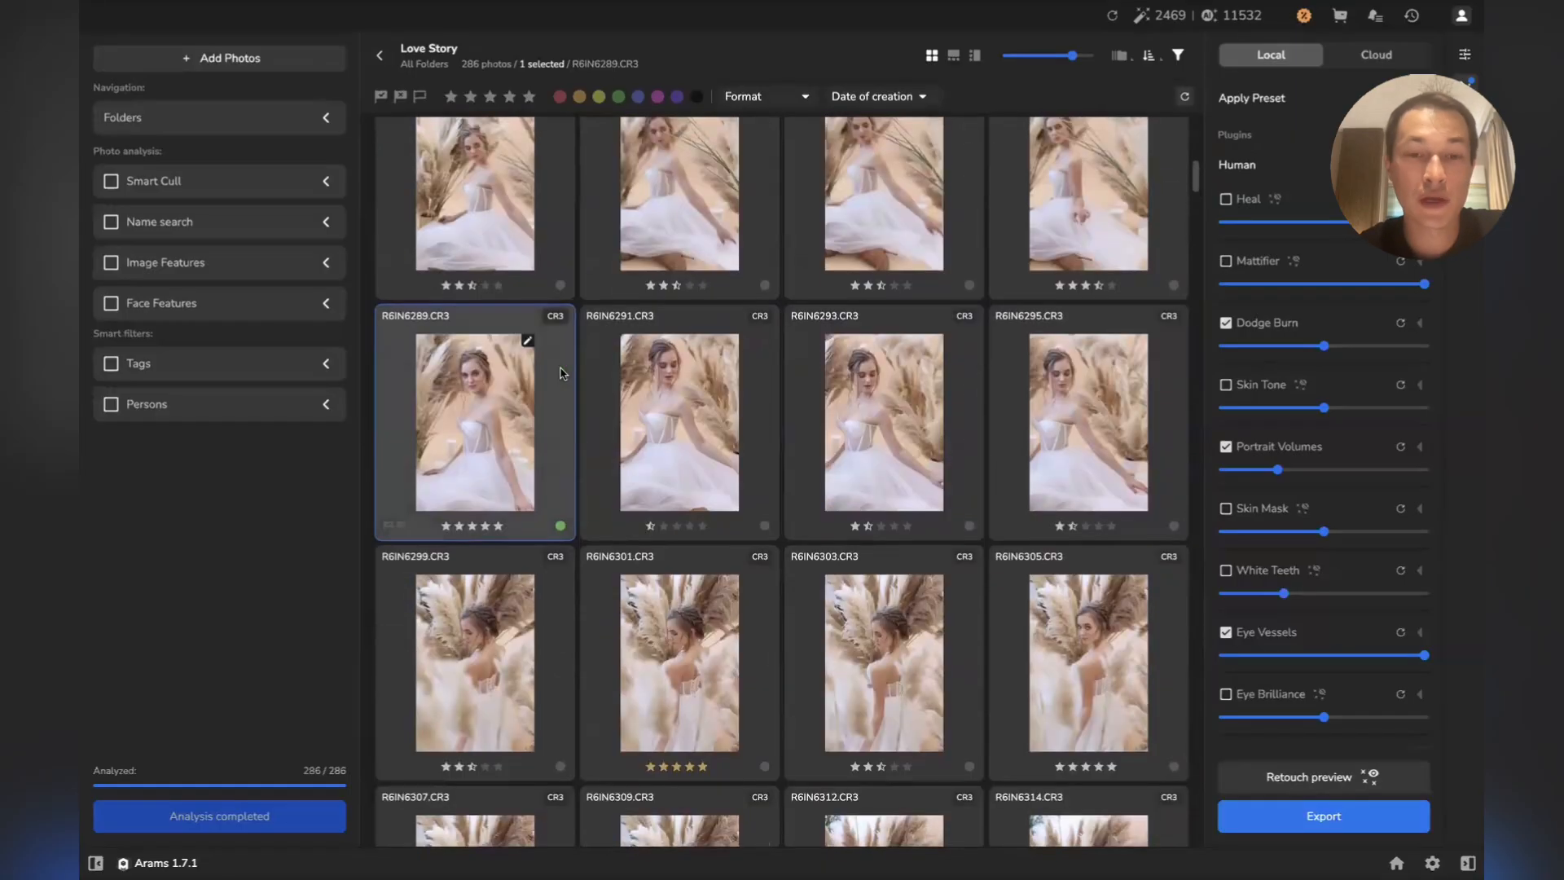
pyautogui.click(618, 97)
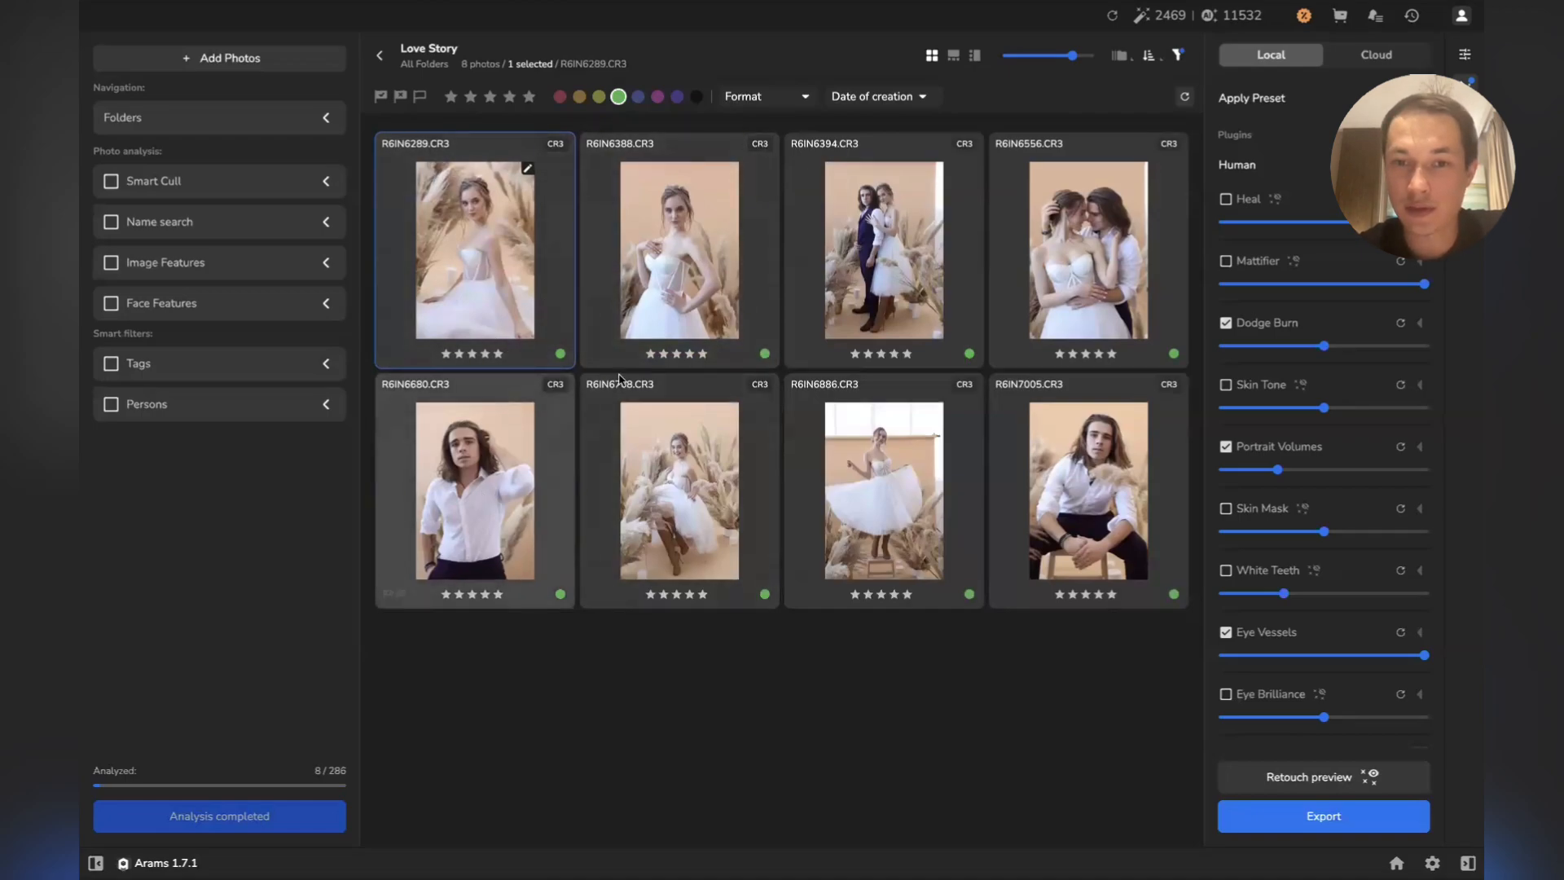
# Open R6IN6388.CR3 in the large view with the woman's face shown up close
pyautogui.click(721, 279)
pyautogui.doubleClick(721, 279)
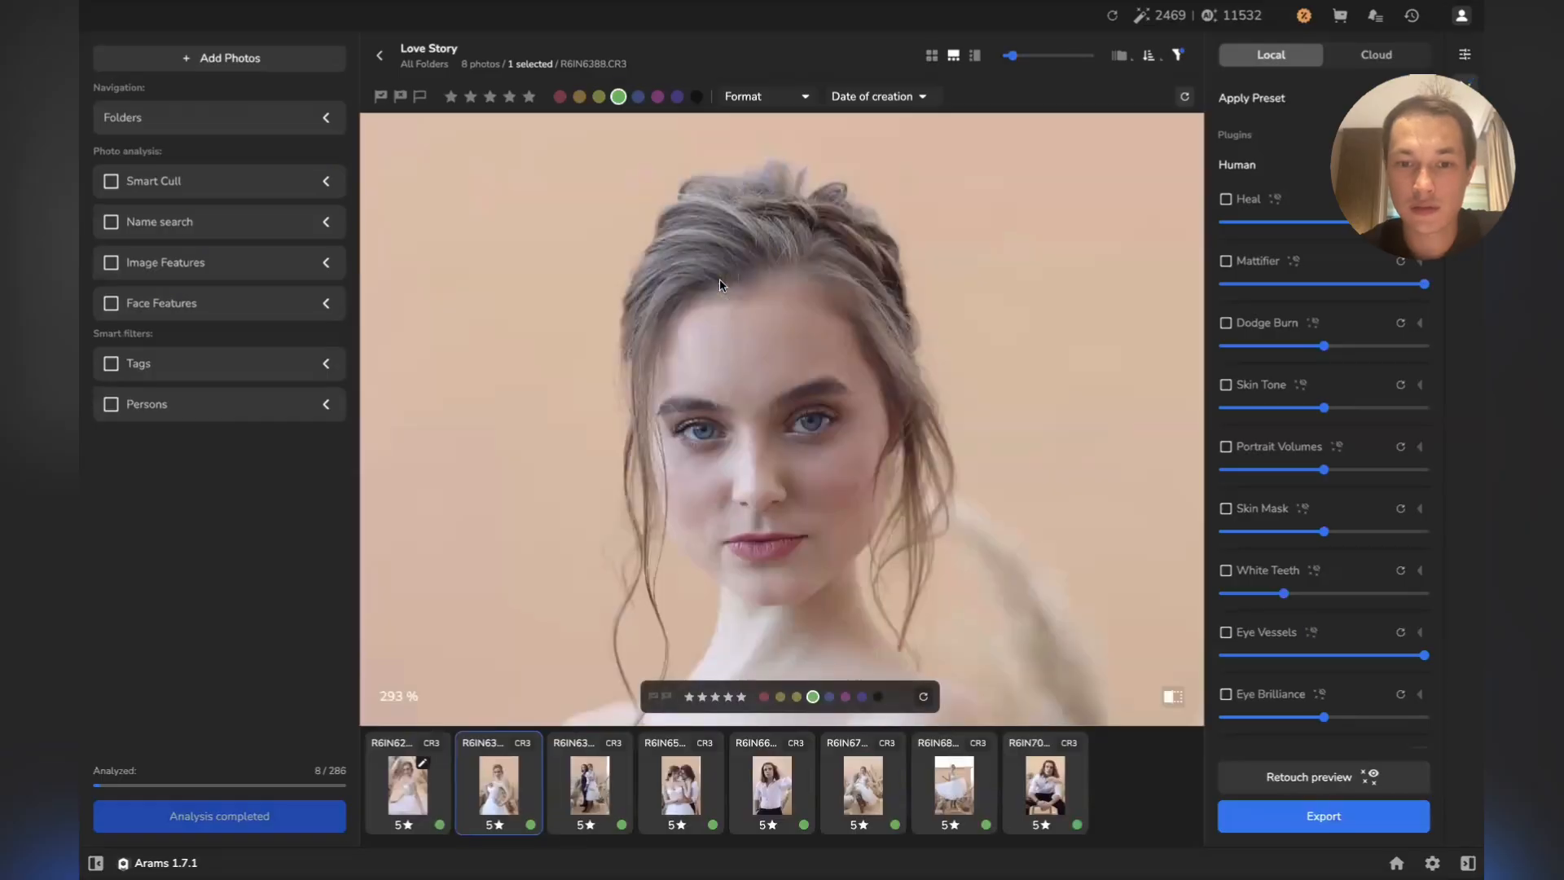
# Inspect the woman's facial skin at close range and enable the Heal plugin for R6IN6388.CR3
pyautogui.moveTo(720, 279); pyautogui.dragTo(721, 325)
pyautogui.moveTo(701, 419); pyautogui.dragTo(695, 145)
pyautogui.scroll(5, 702, 203)
pyautogui.scroll(2, 702, 208)
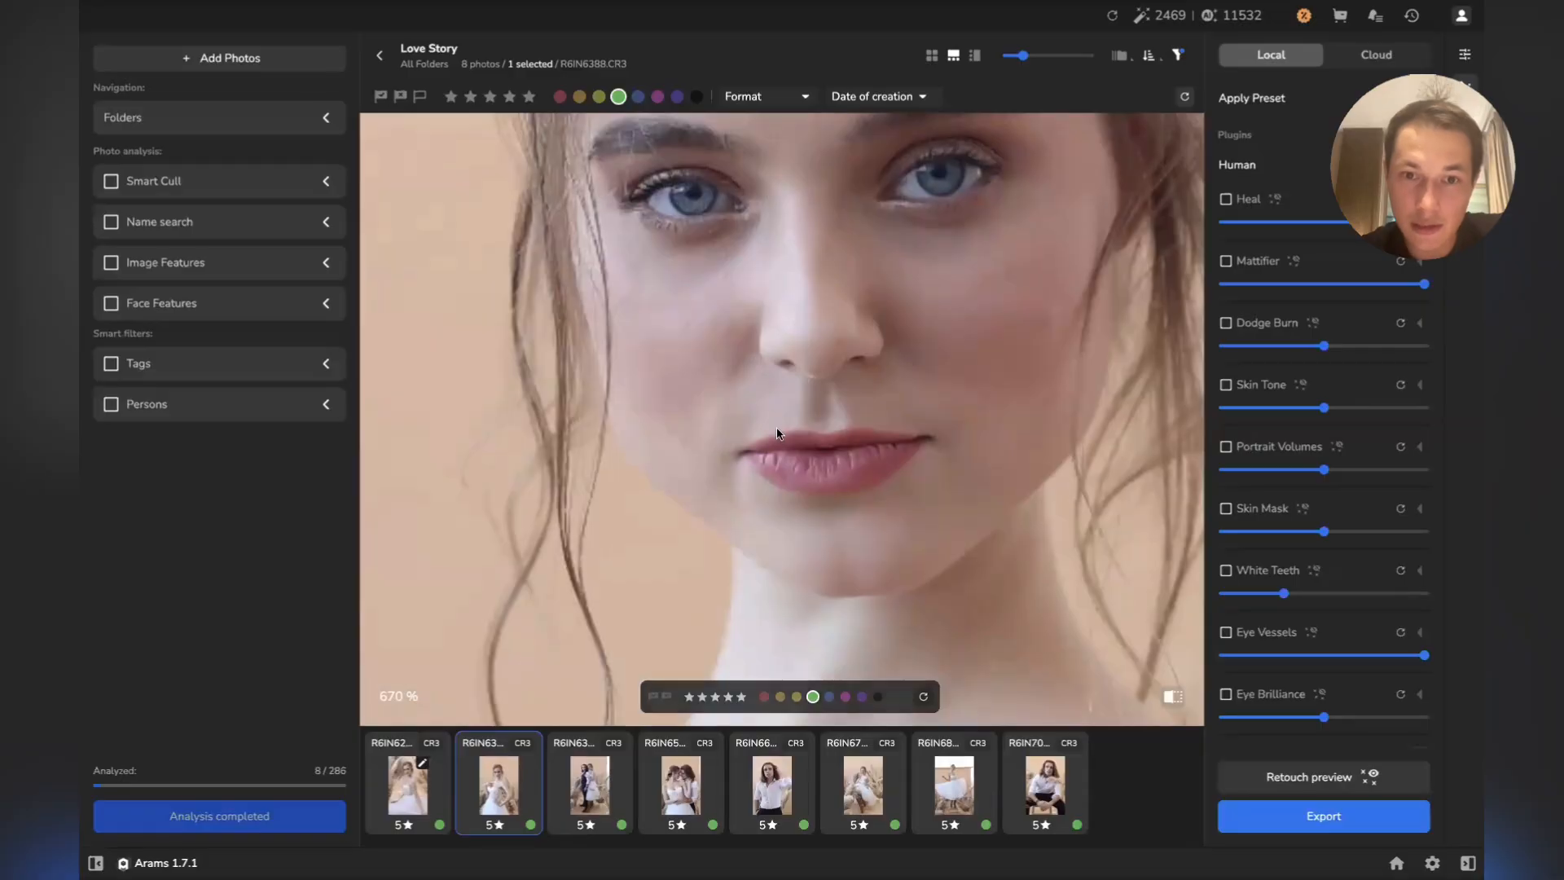
pyautogui.moveTo(766, 319); pyautogui.dragTo(694, 463)
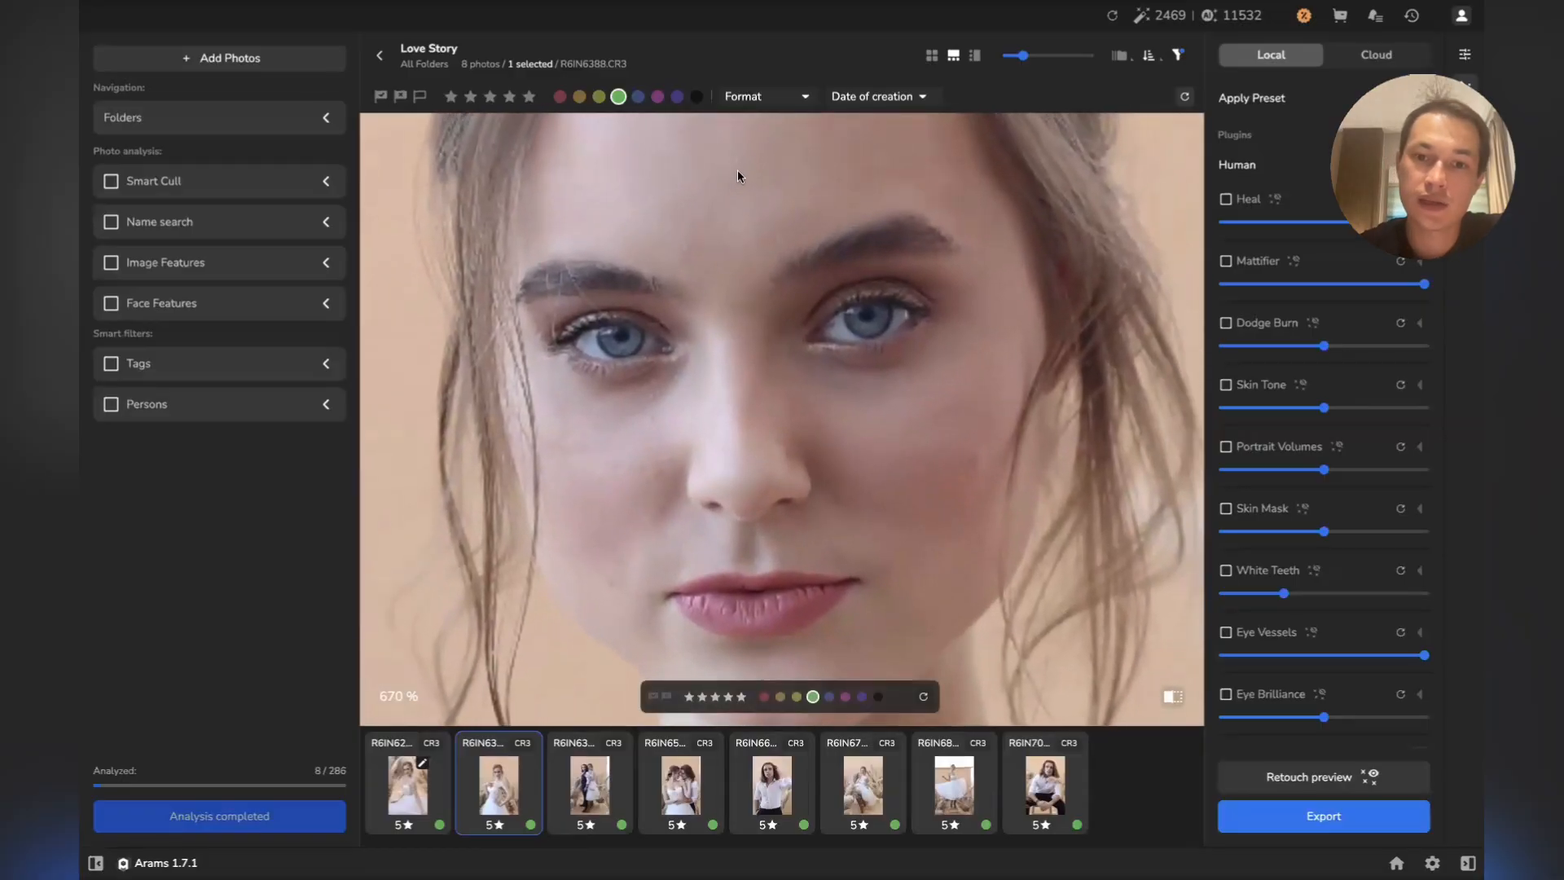
pyautogui.moveTo(722, 310); pyautogui.dragTo(715, 371)
pyautogui.click(1226, 198)
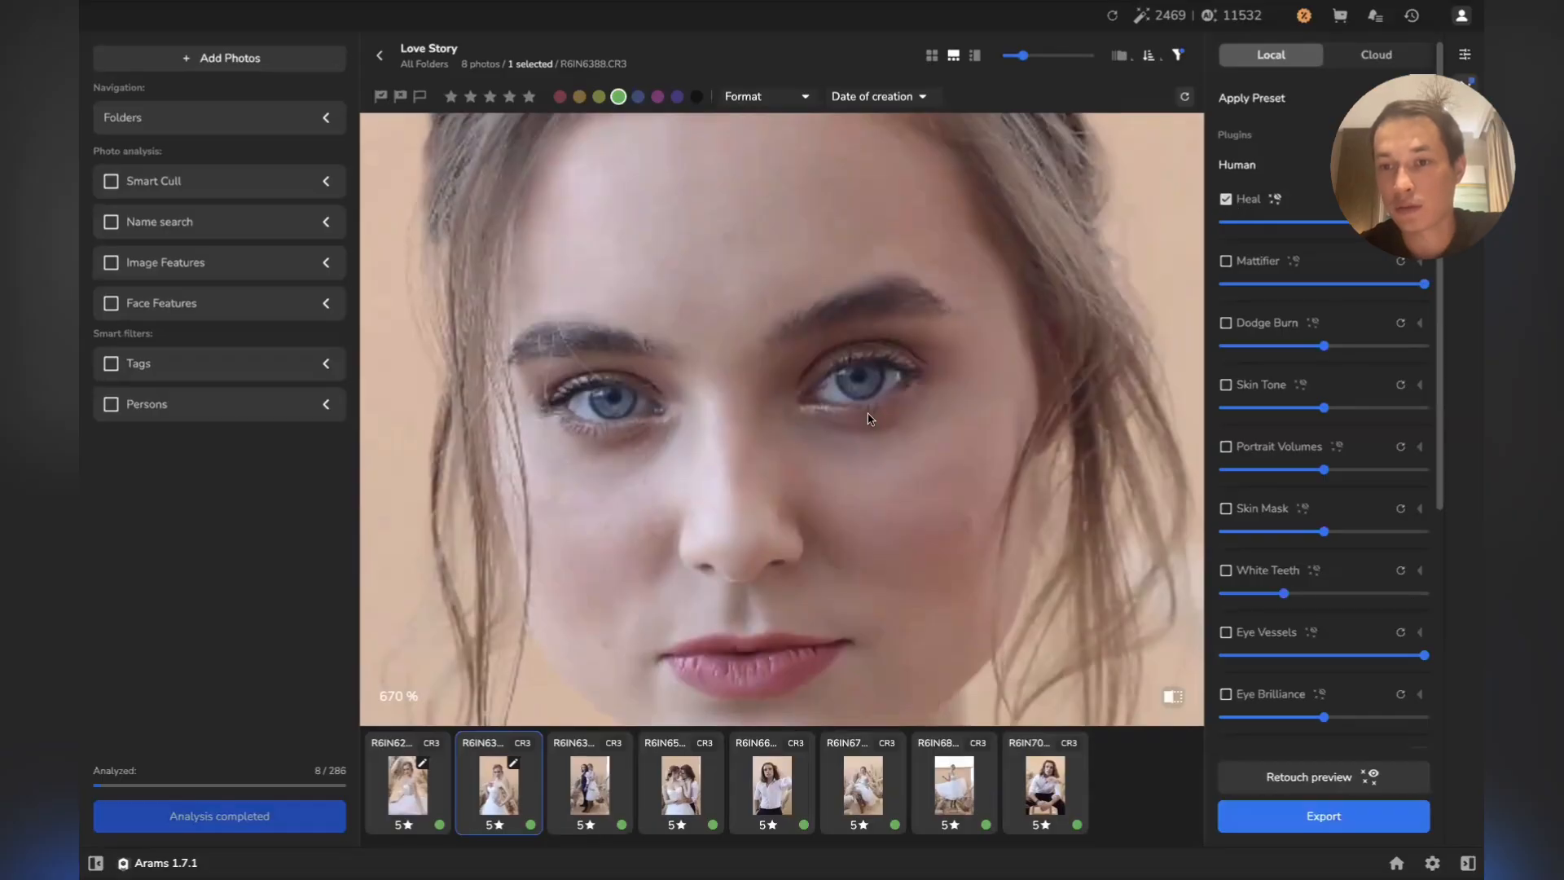
# Enable Dodge Burn, Skin Tone at about a fifth strength and Portrait Volumes at about a quarter strength for the woman's portrait
pyautogui.scroll(-10, 868, 412)
pyautogui.scroll(-3, 868, 413)
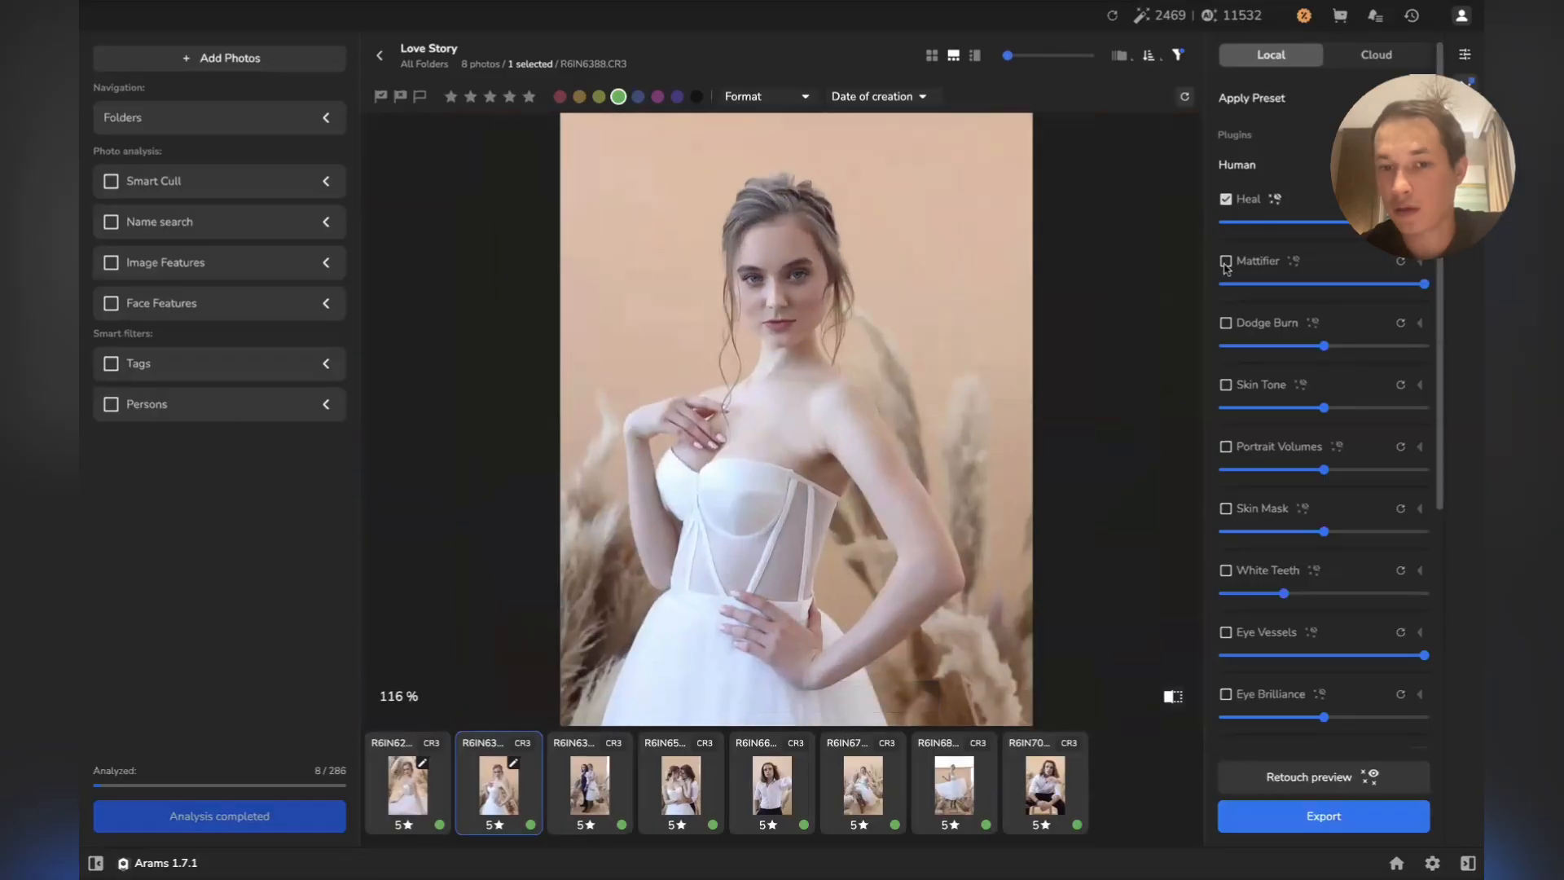
pyautogui.click(1226, 323)
pyautogui.scroll(-1, 1228, 330)
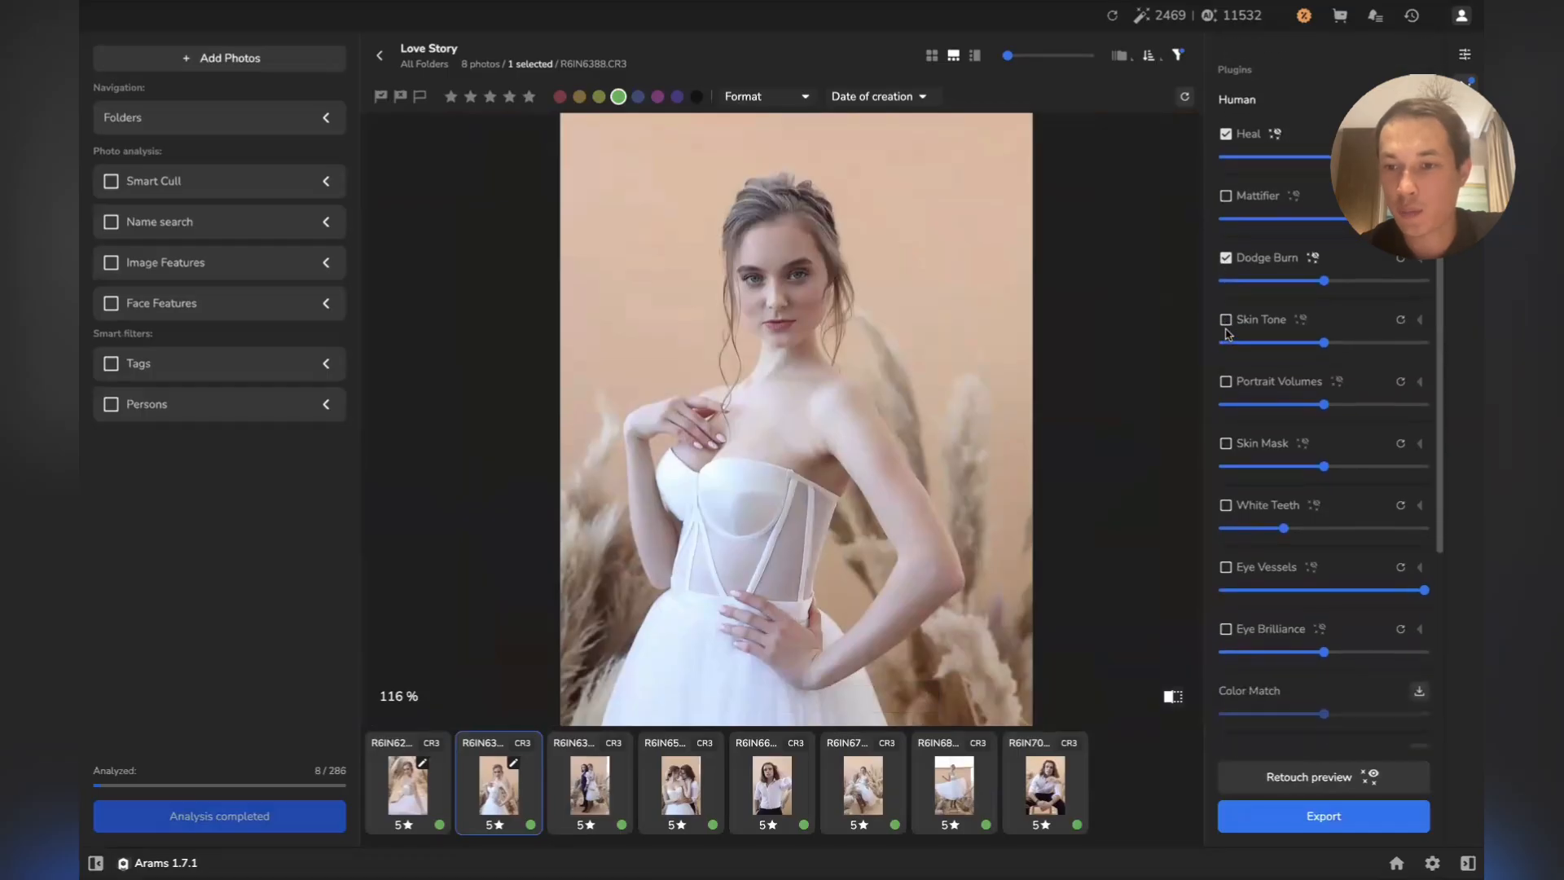
pyautogui.click(1226, 322)
pyautogui.click(1265, 343)
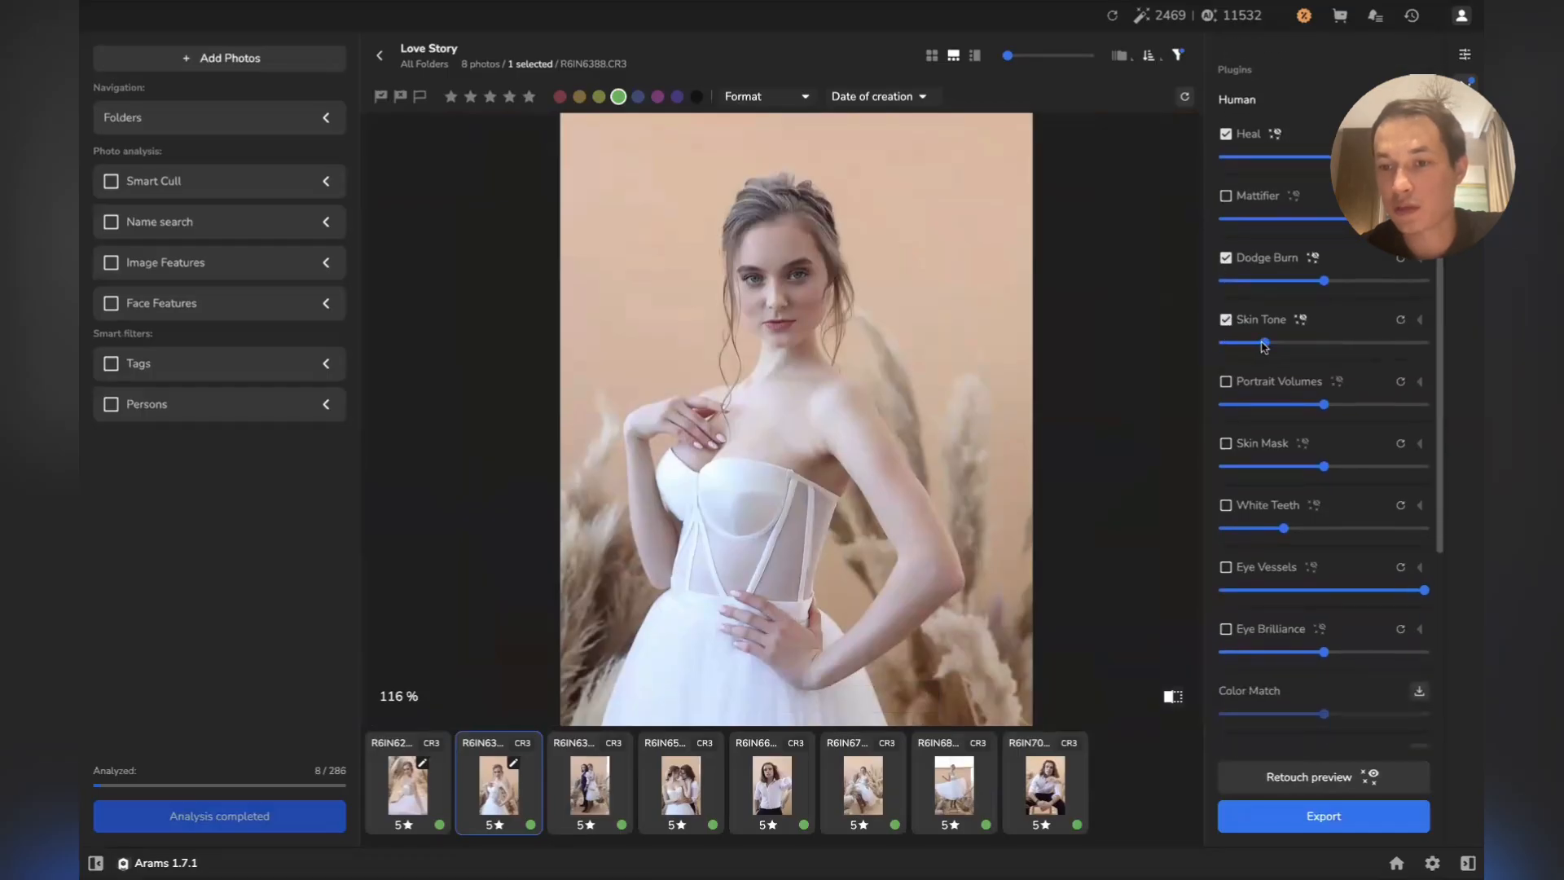
pyautogui.click(1227, 383)
pyautogui.click(1275, 404)
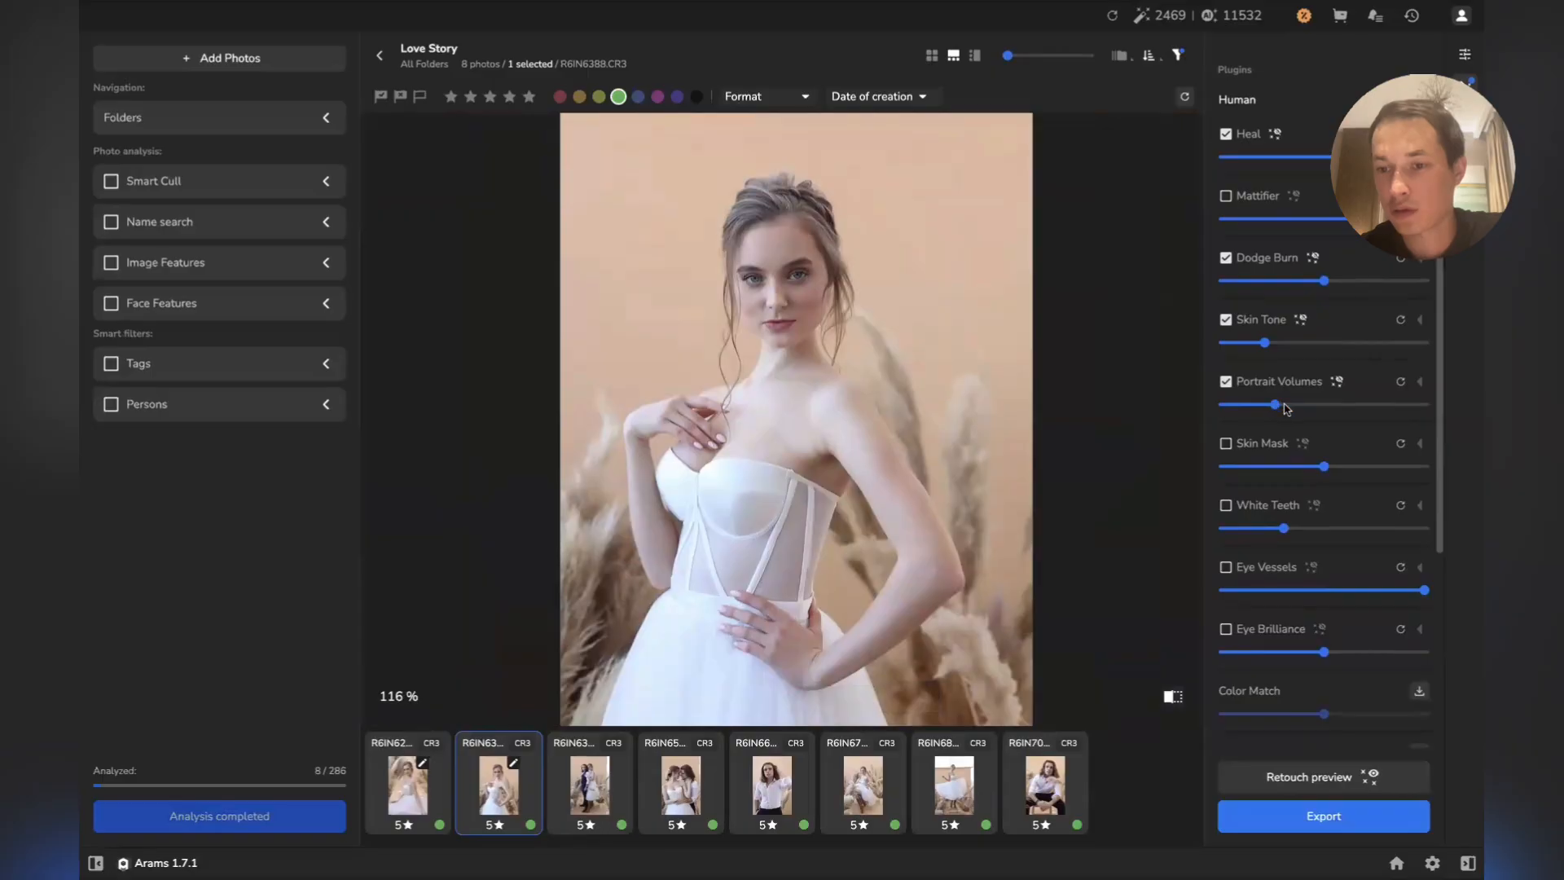
# Check the remaining Human plugins, then create the retouch preview of R6IN6388.CR3 from its JPEG preview
pyautogui.scroll(-1, 1296, 502)
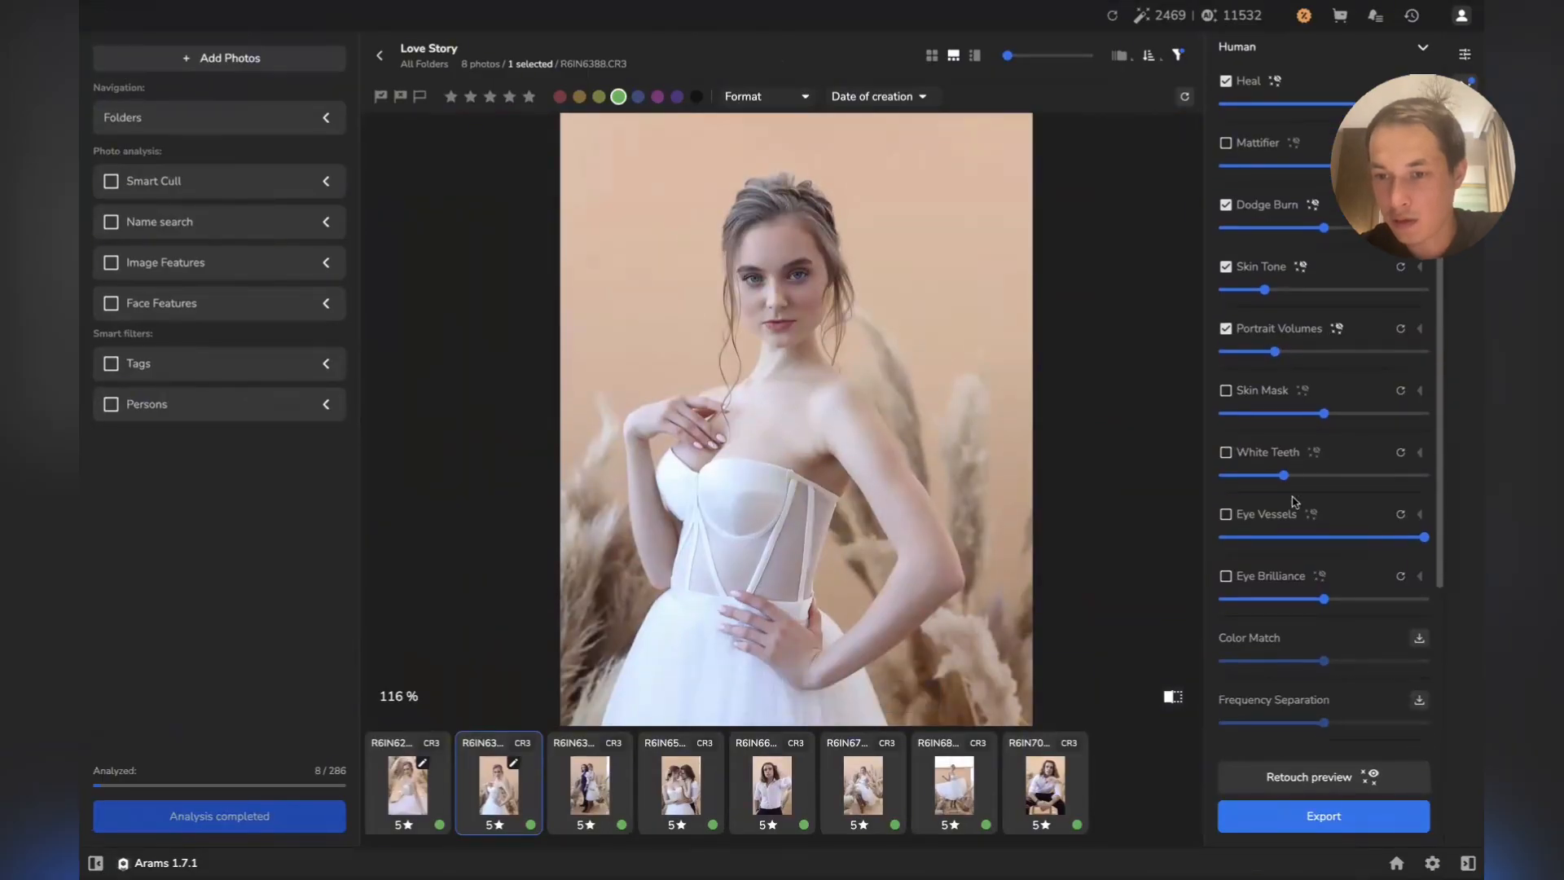
pyautogui.scroll(-3, 1295, 502)
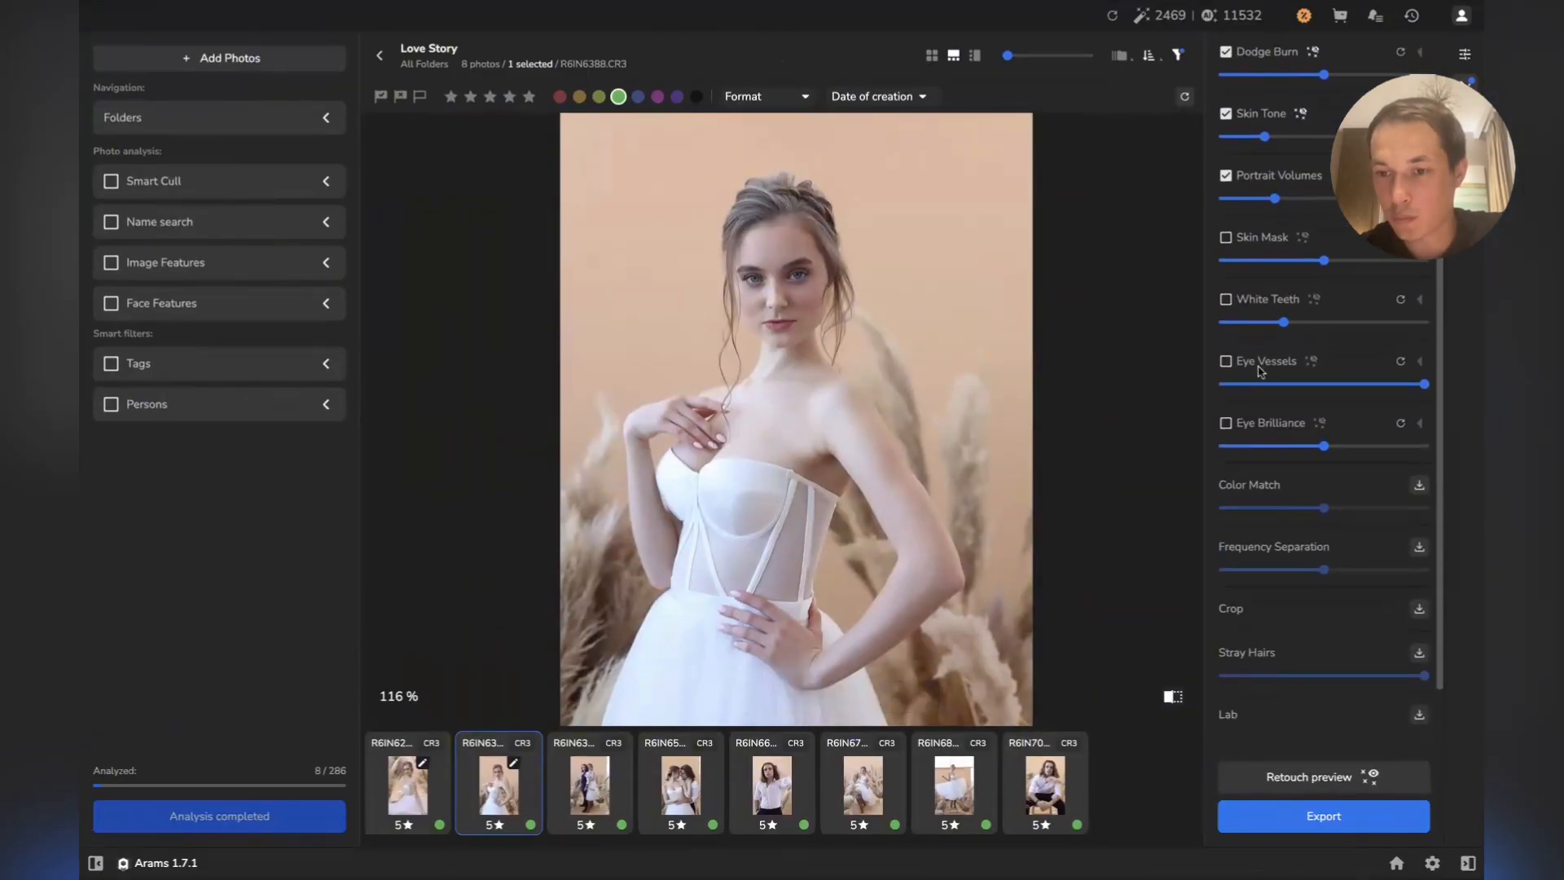
pyautogui.scroll(-2, 1260, 371)
pyautogui.scroll(8, 1261, 371)
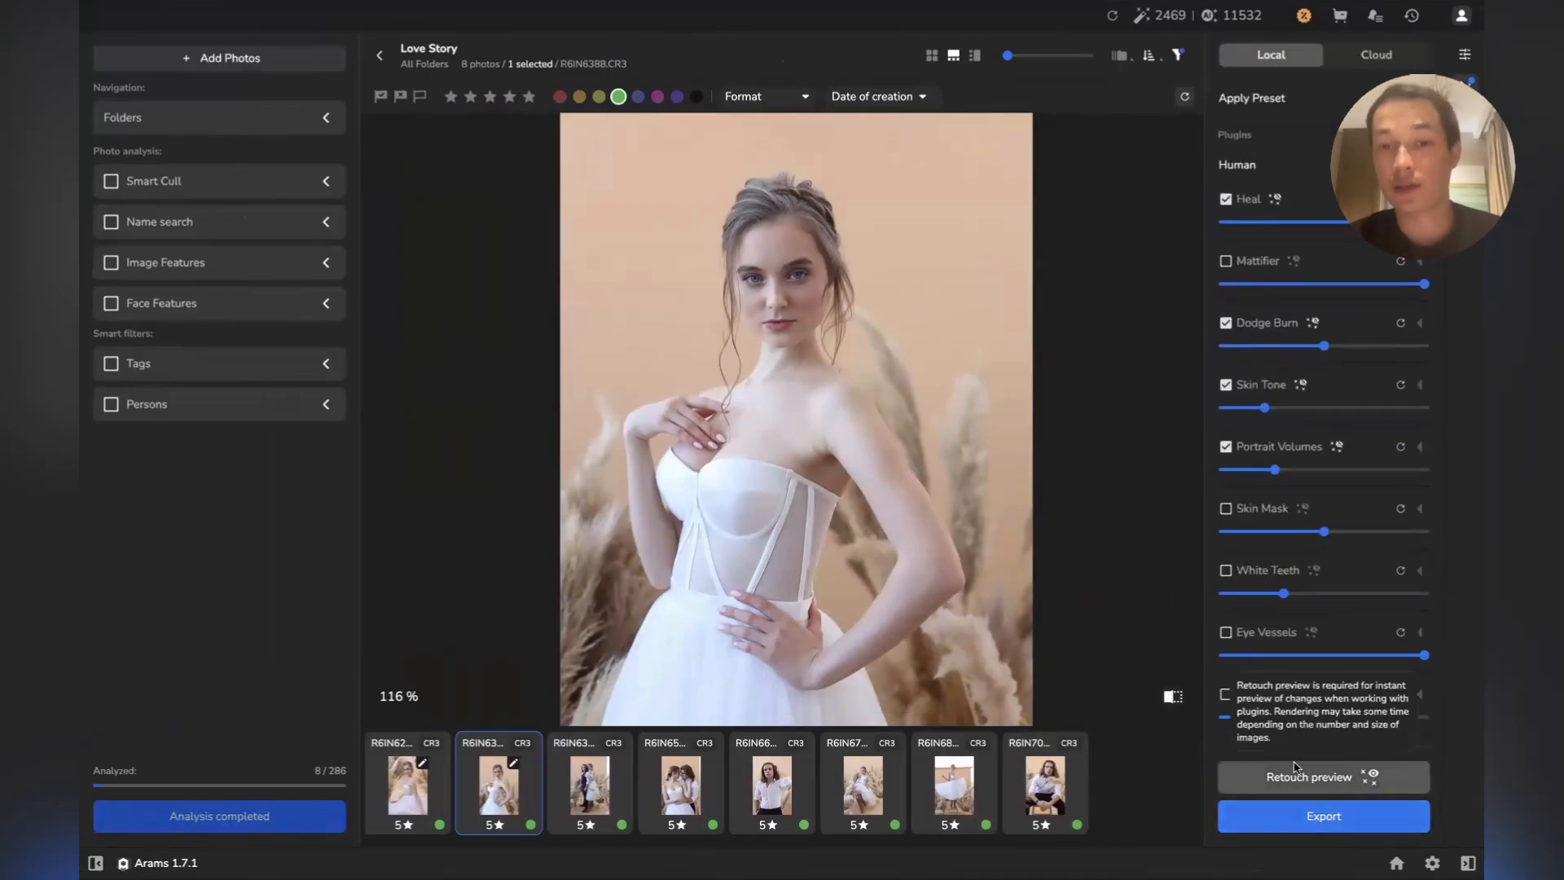
pyautogui.click(1295, 774)
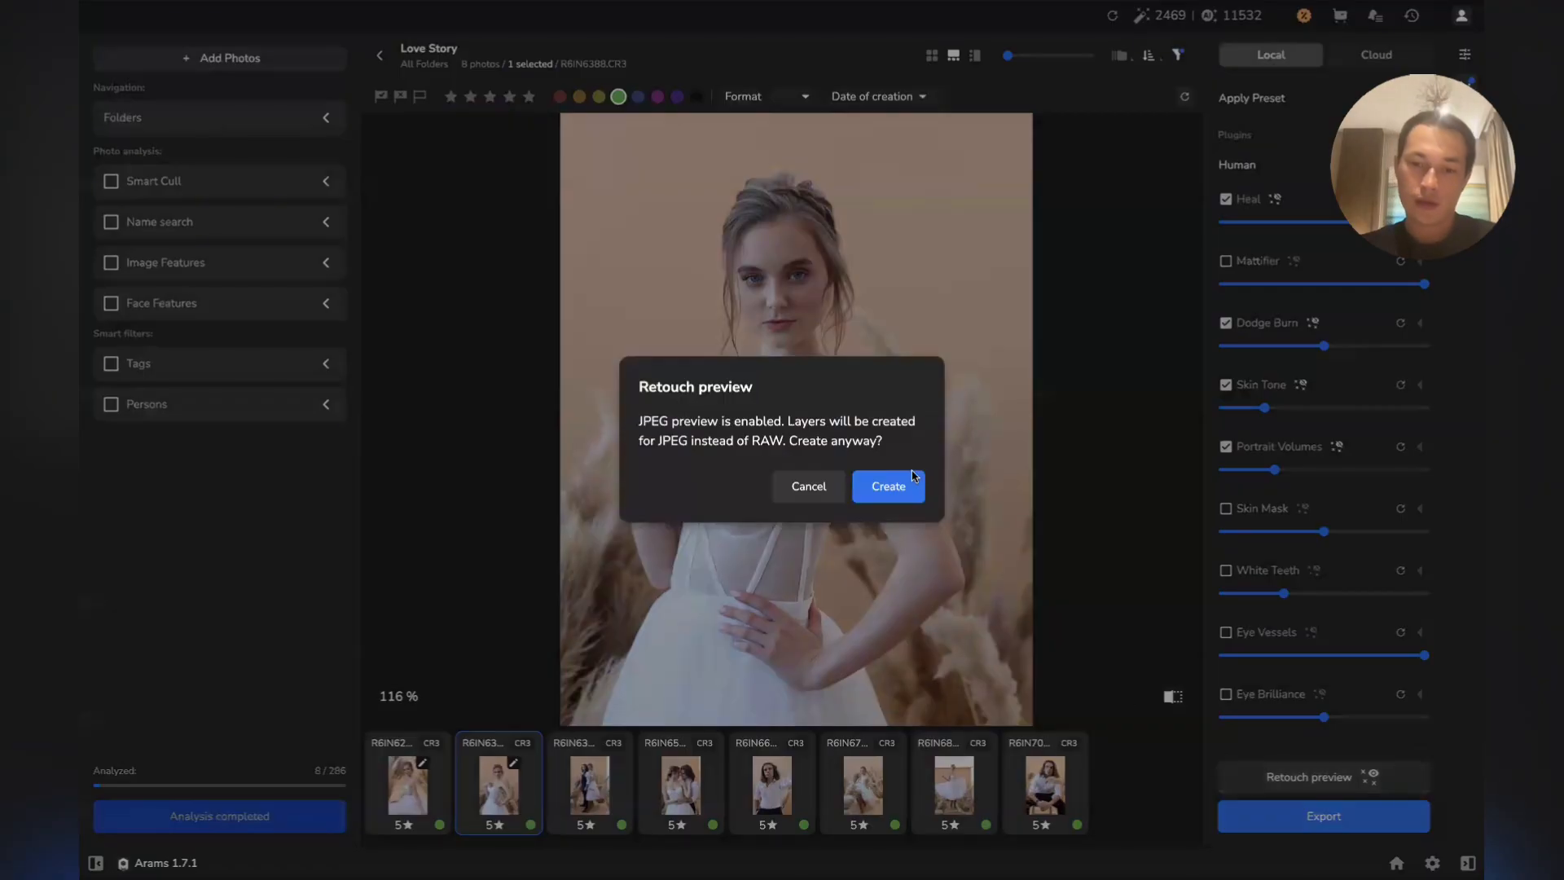
pyautogui.click(887, 485)
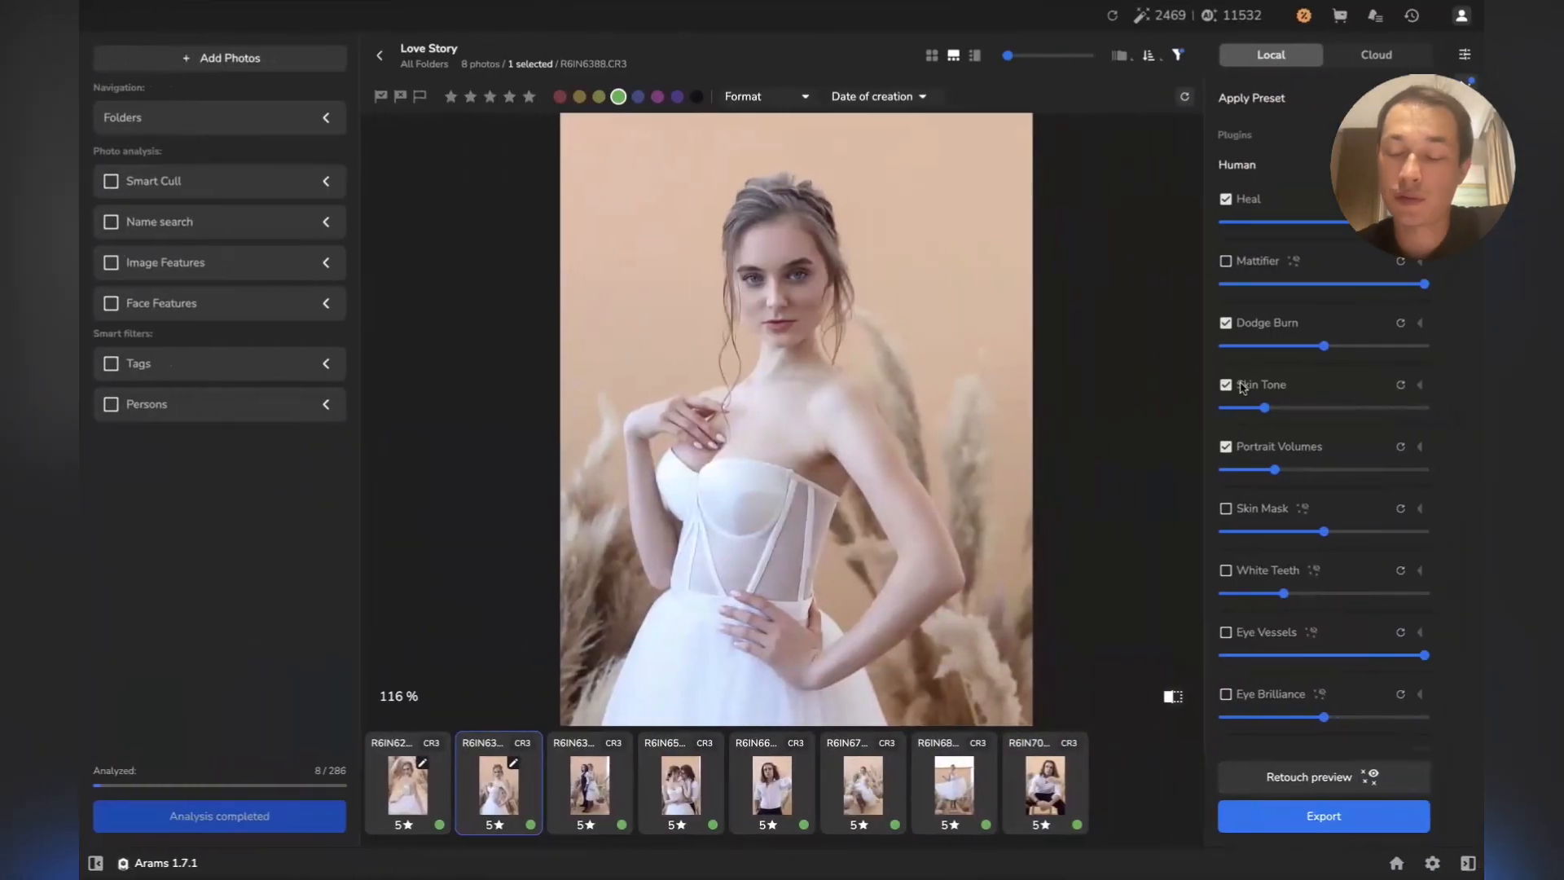
# Examine the retouched result of R6IN6388.CR3 on the woman's face at close range and in the full view
pyautogui.scroll(-5, 1240, 388)
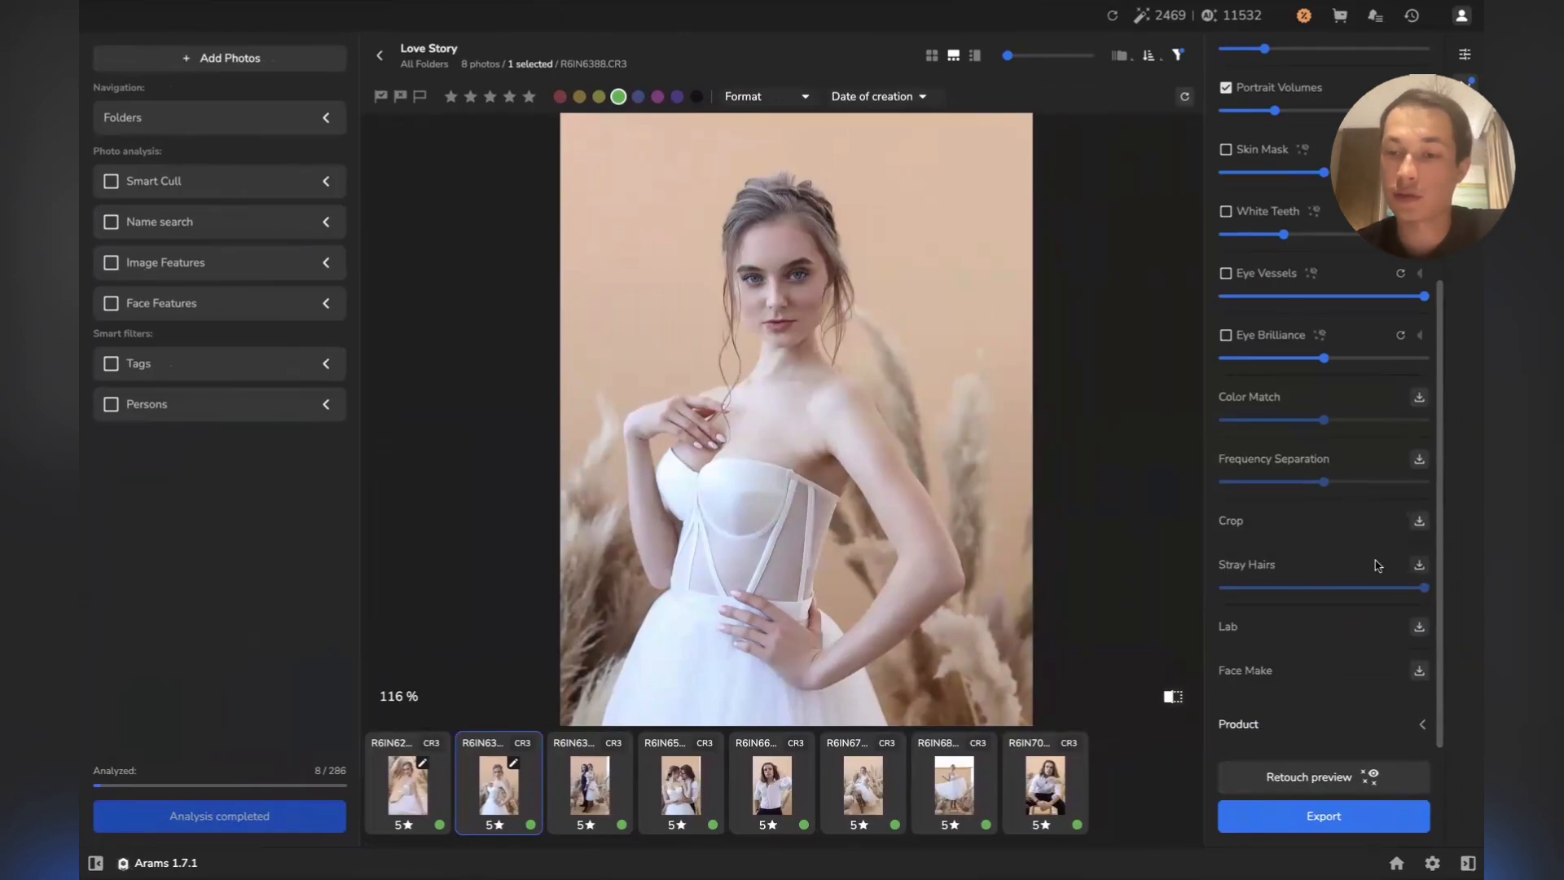
pyautogui.scroll(5, 1377, 562)
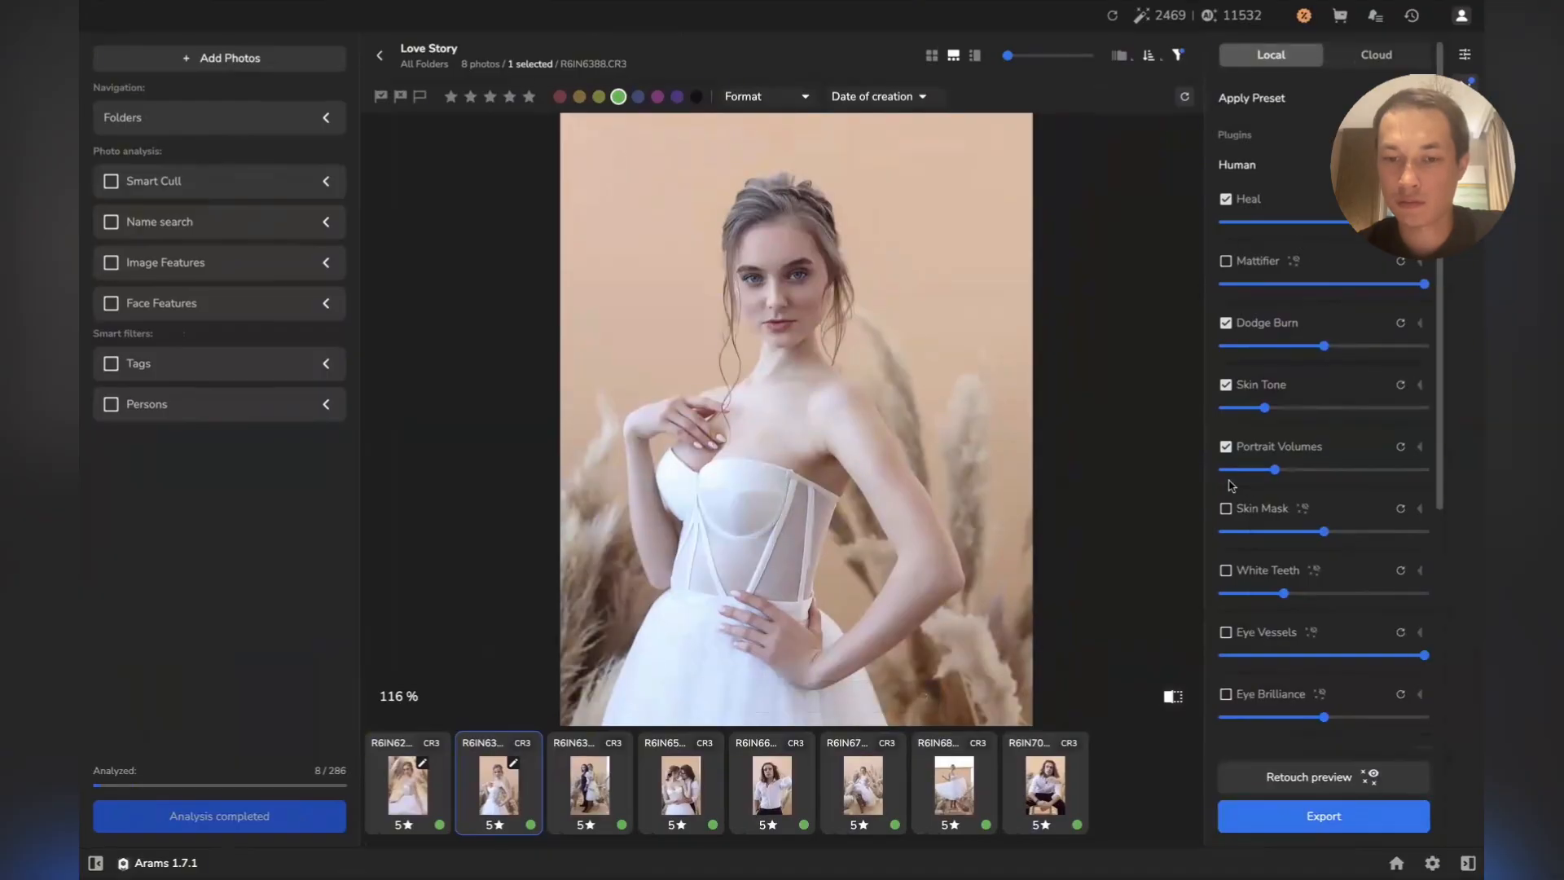
pyautogui.scroll(3, 789, 328)
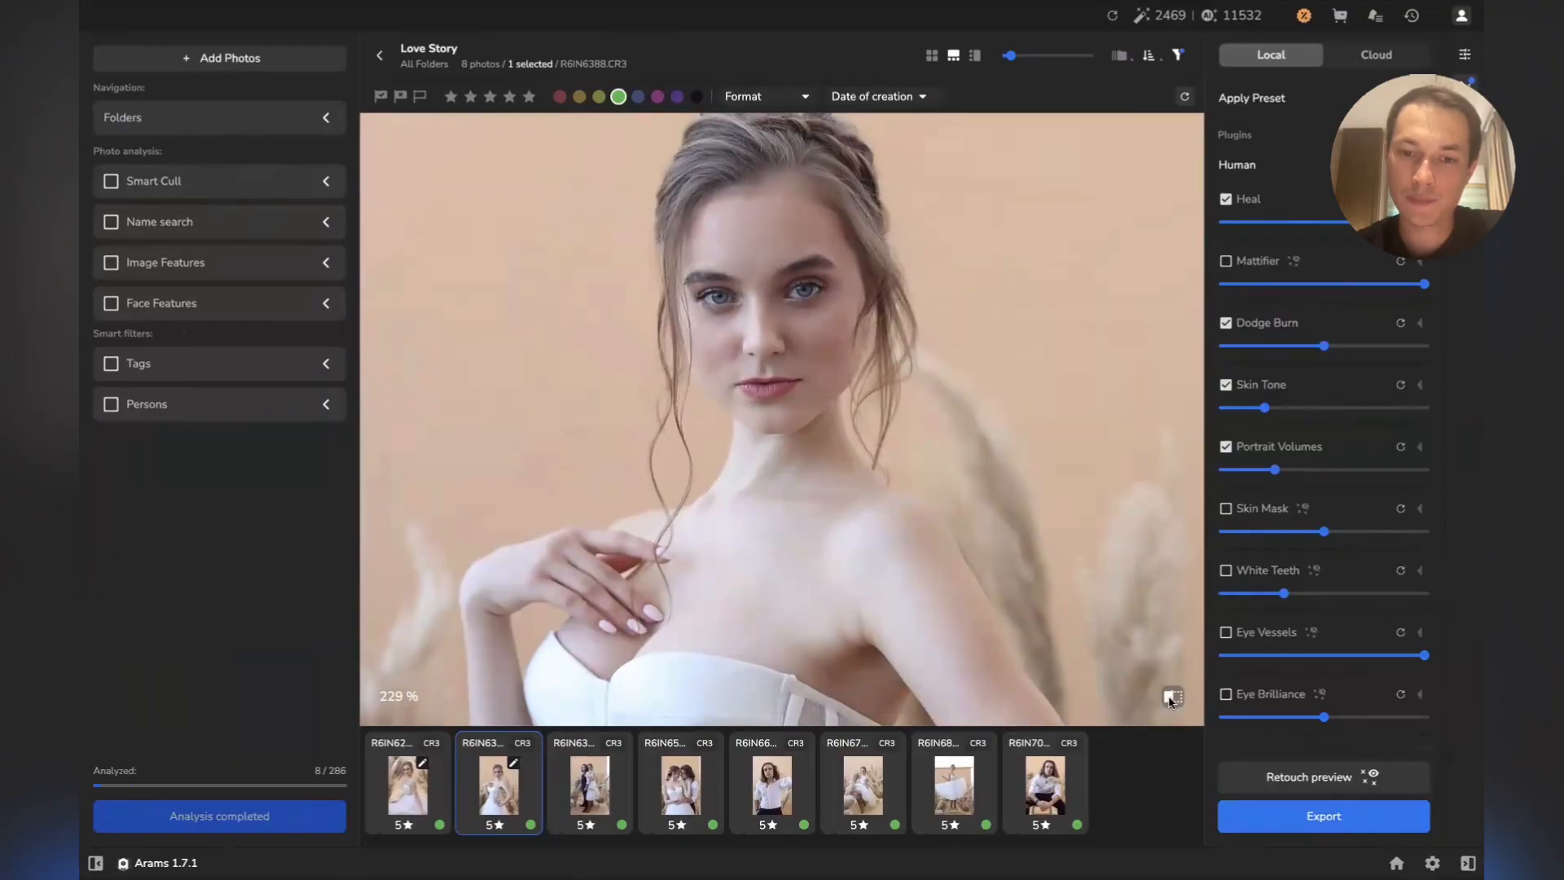
pyautogui.scroll(5, 735, 266)
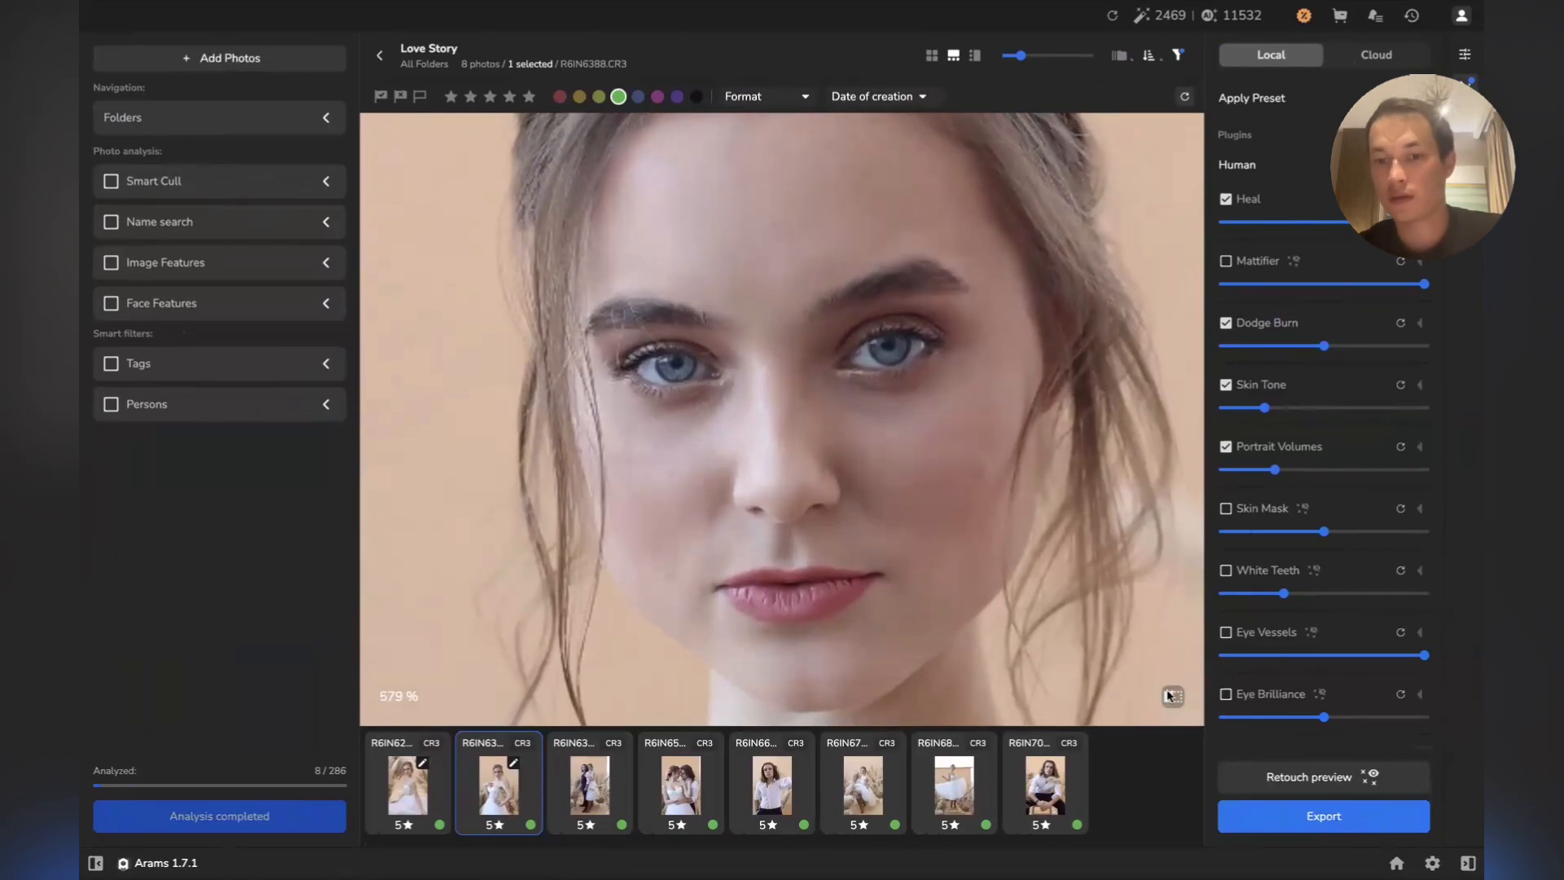
pyautogui.scroll(-10, 838, 251)
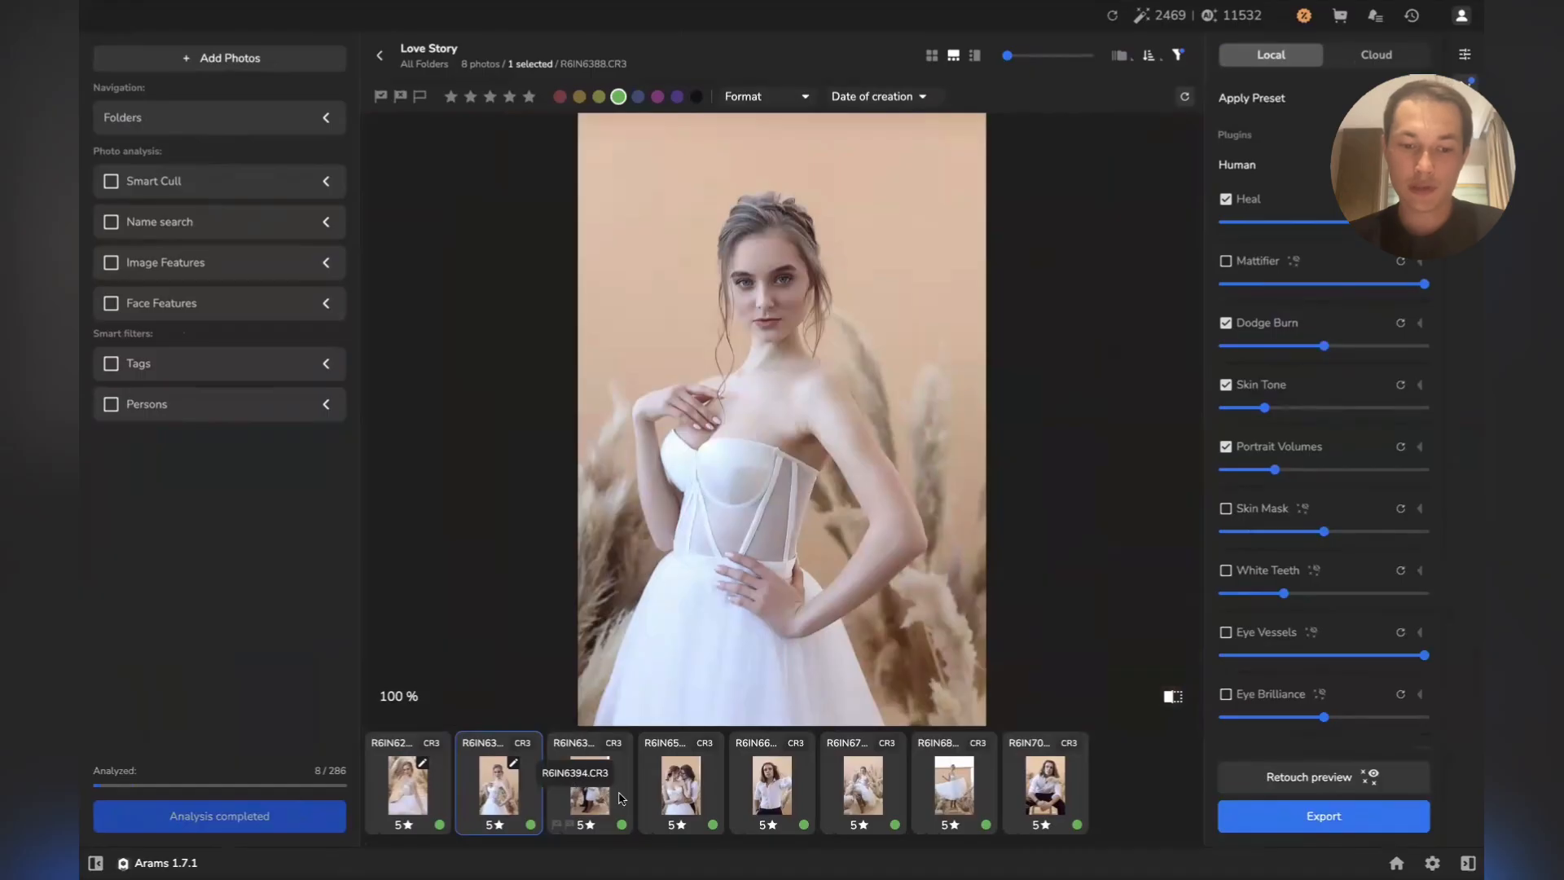
# Open R6IN7005.CR3 in the large view with the seated man's face shown up close
pyautogui.click(774, 780)
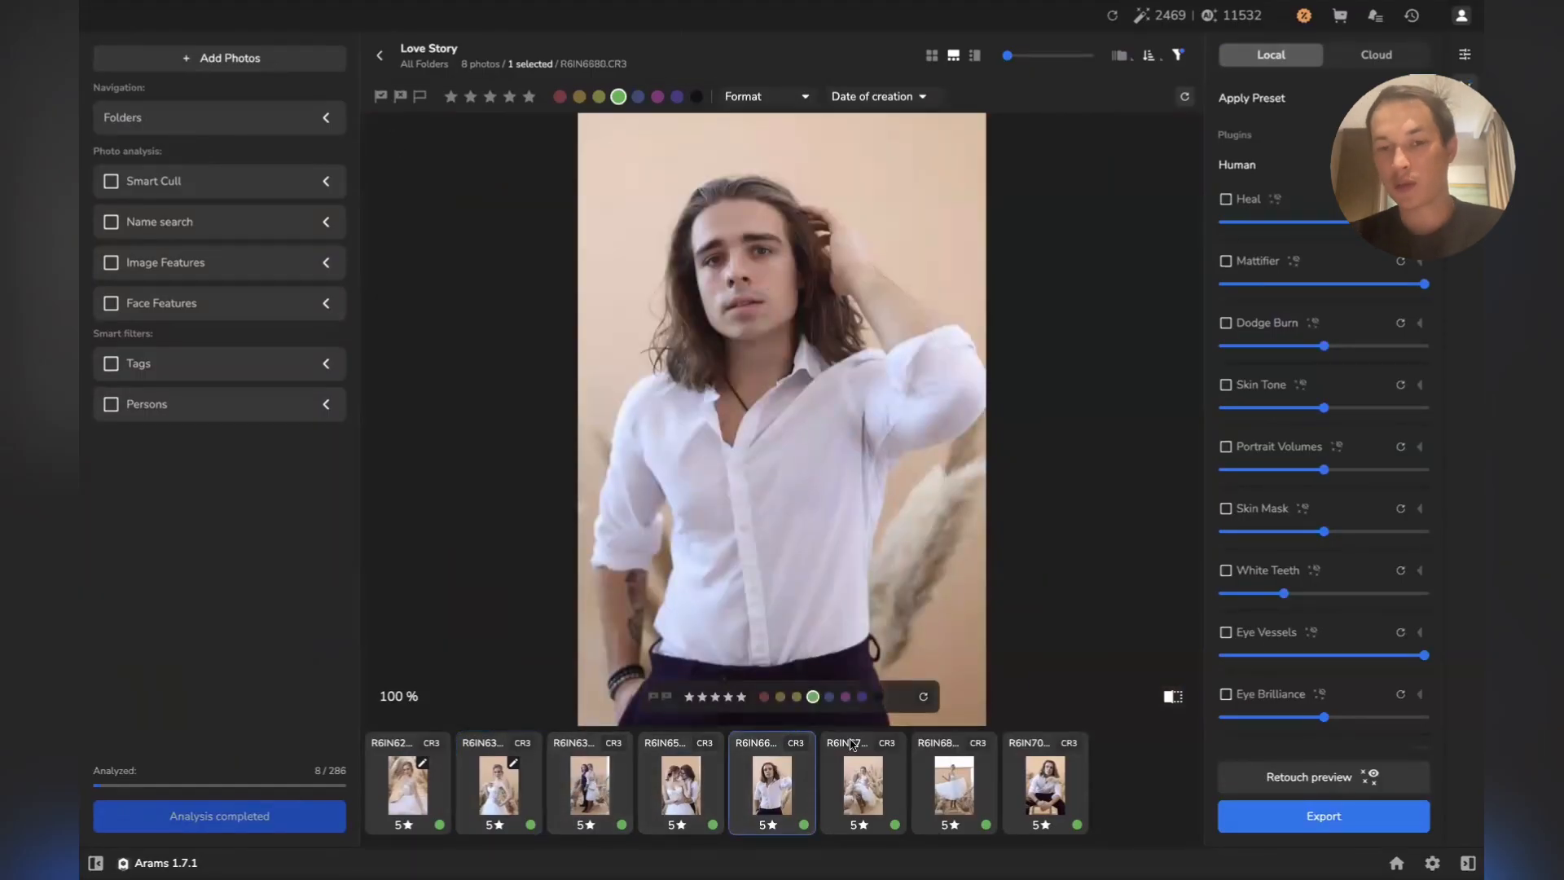
pyautogui.click(1025, 781)
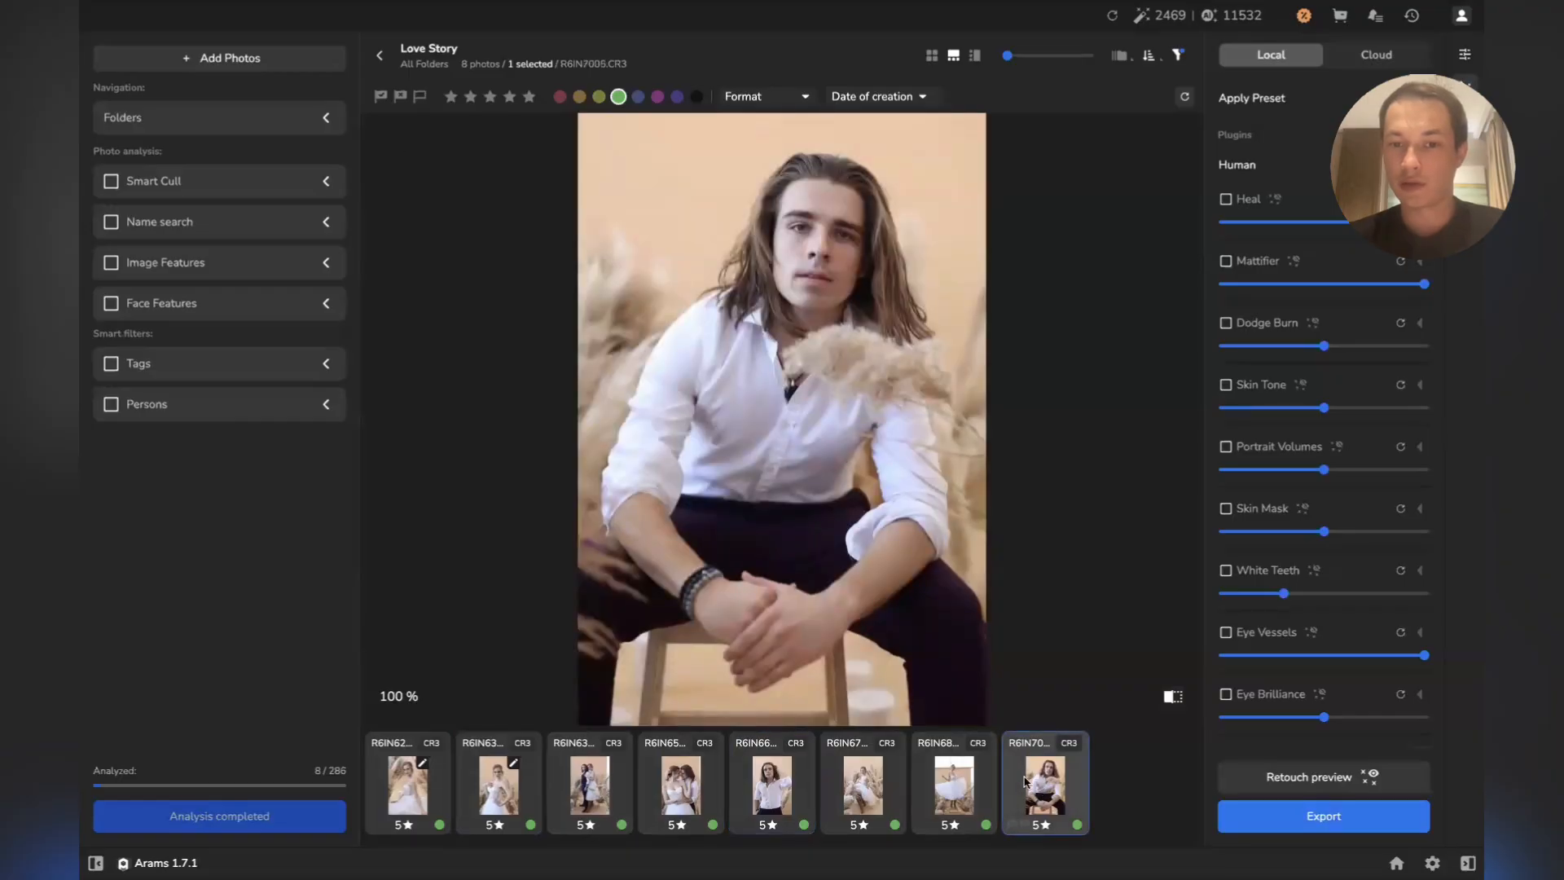
pyautogui.scroll(3, 800, 236)
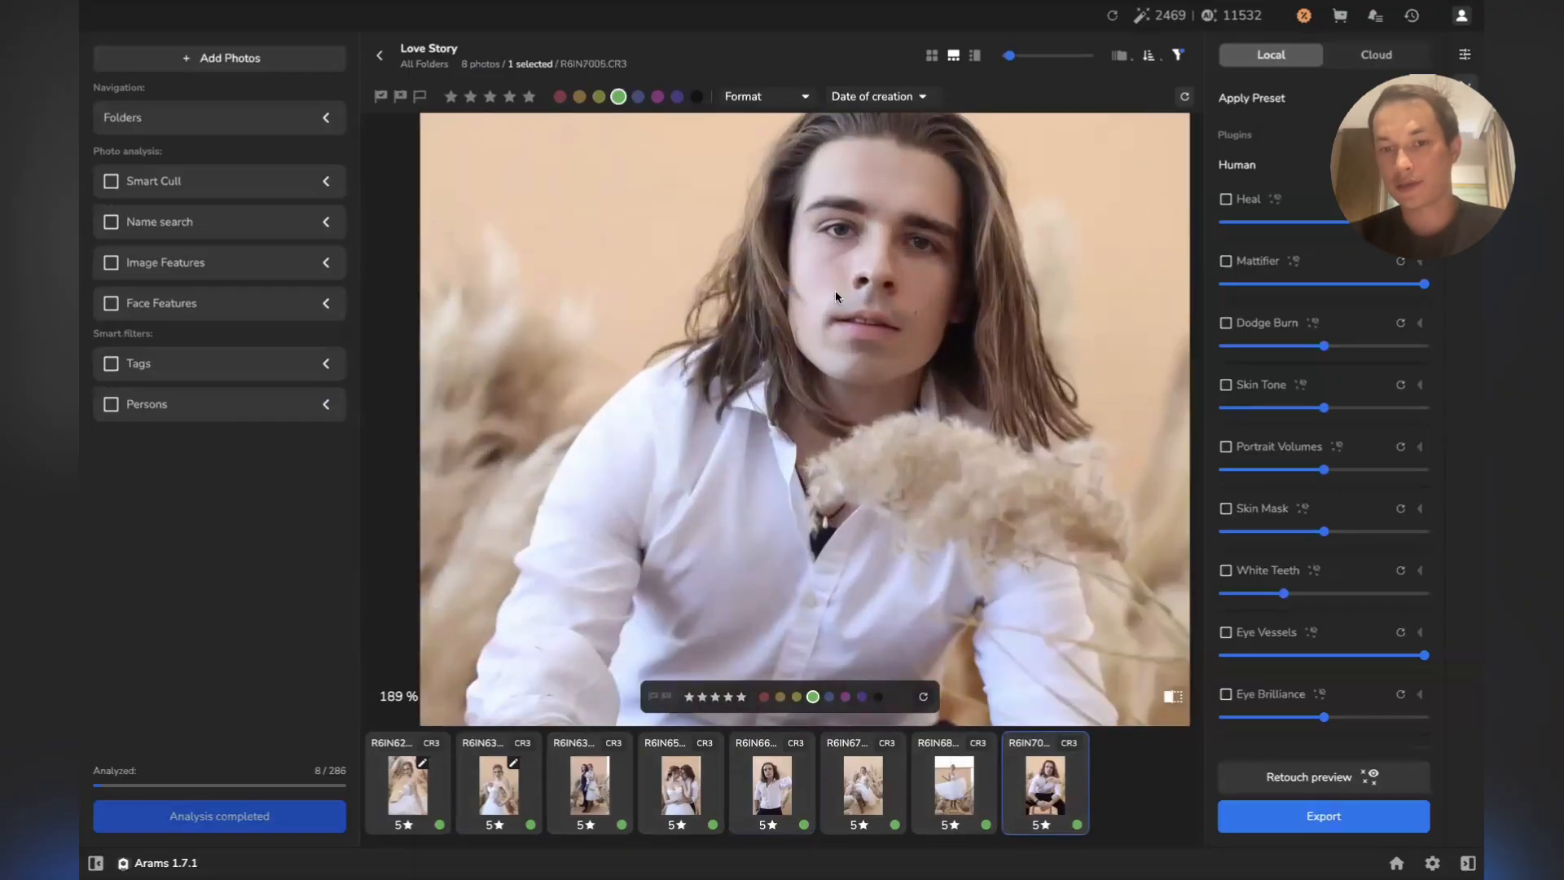
pyautogui.scroll(3, 834, 290)
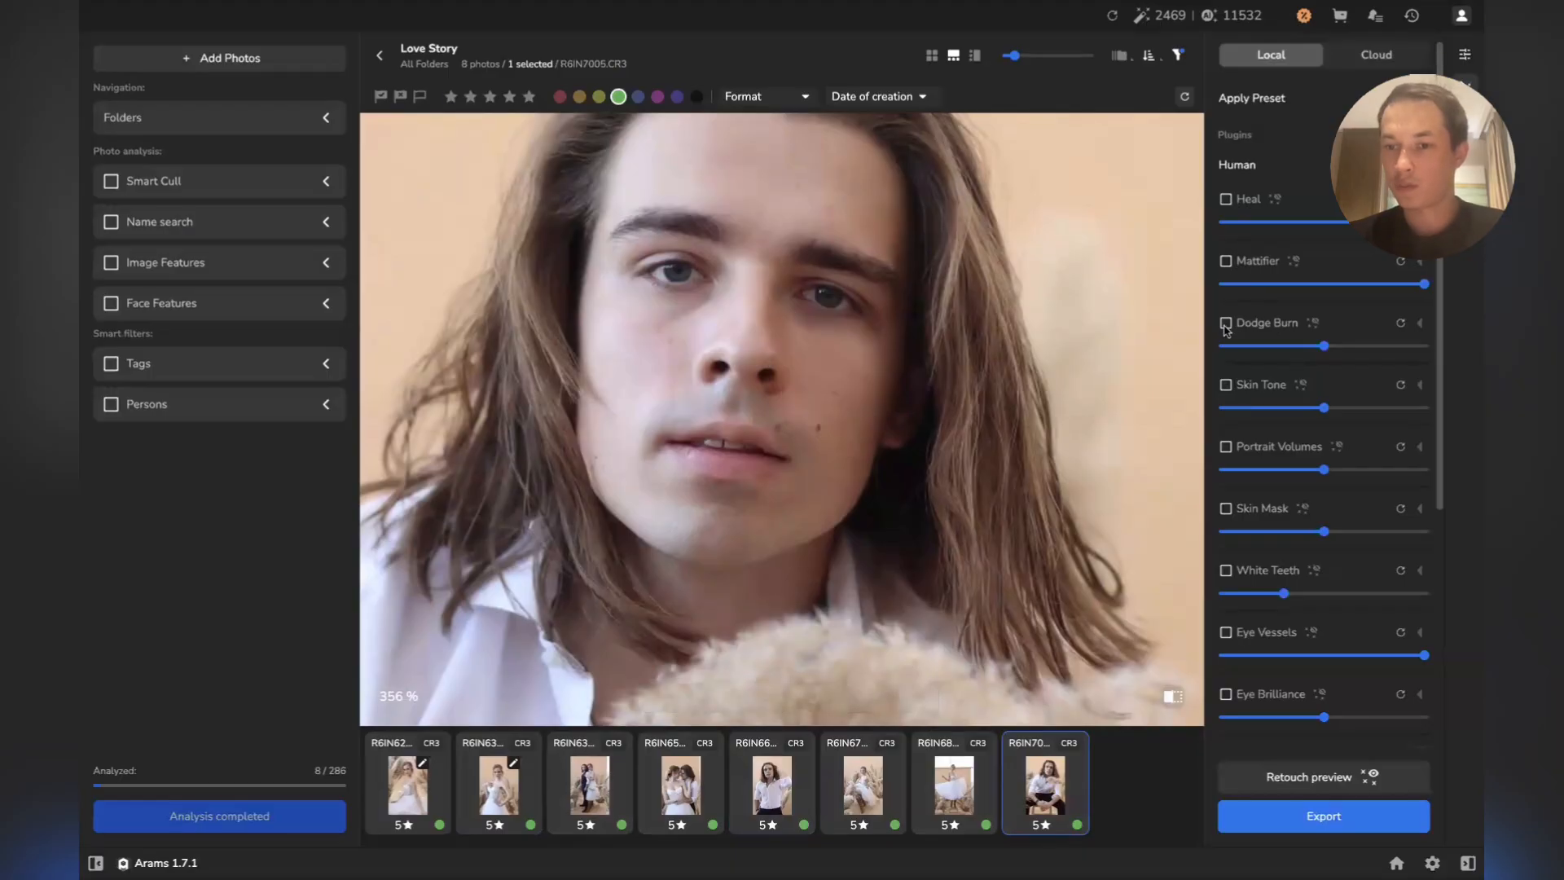
# Enable Dodge Burn at about a quarter strength and Portrait Volumes at its default strength for the man's portrait
pyautogui.click(1226, 325)
pyautogui.moveTo(1322, 347); pyautogui.dragTo(1276, 349)
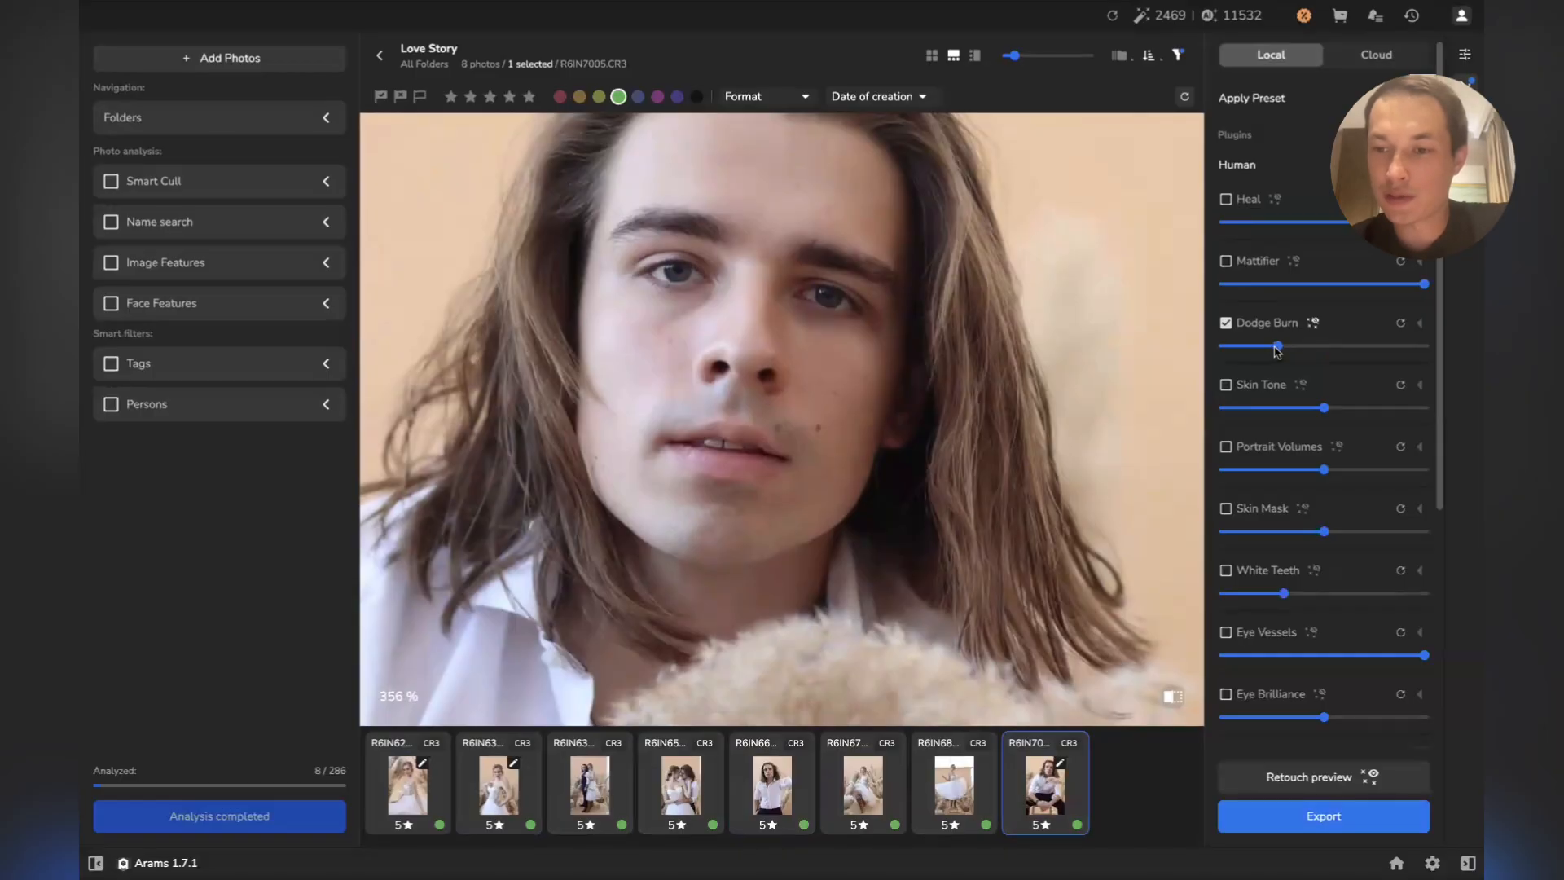
pyautogui.scroll(-1, 1259, 362)
pyautogui.scroll(-1, 1252, 365)
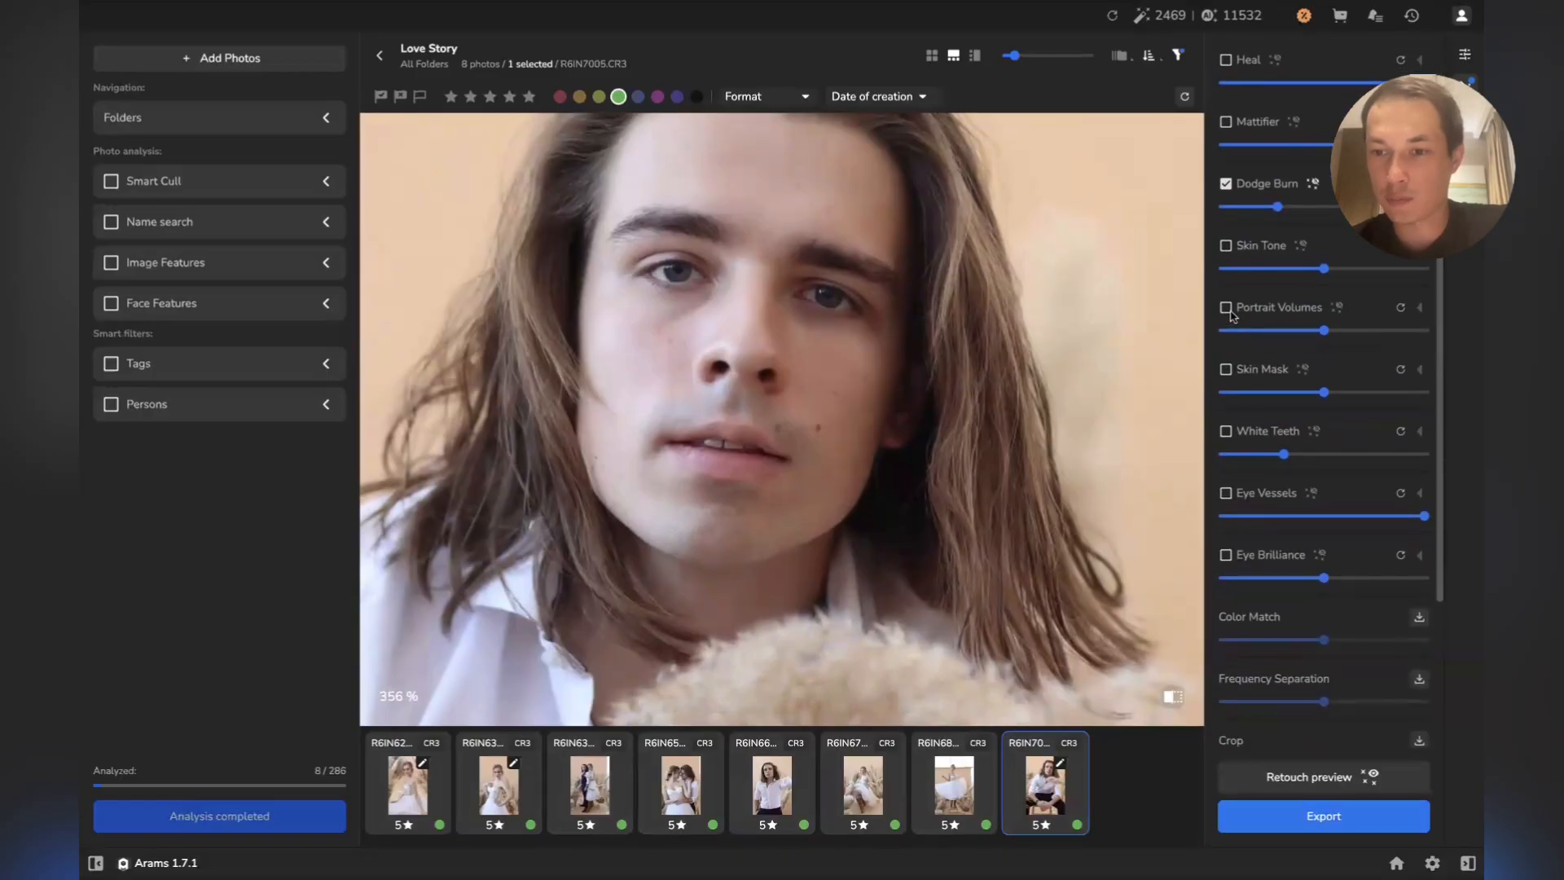
pyautogui.click(1226, 308)
# Create the retouch preview of R6IN7005.CR3 from its JPEG preview
pyautogui.scroll(-2, 1259, 444)
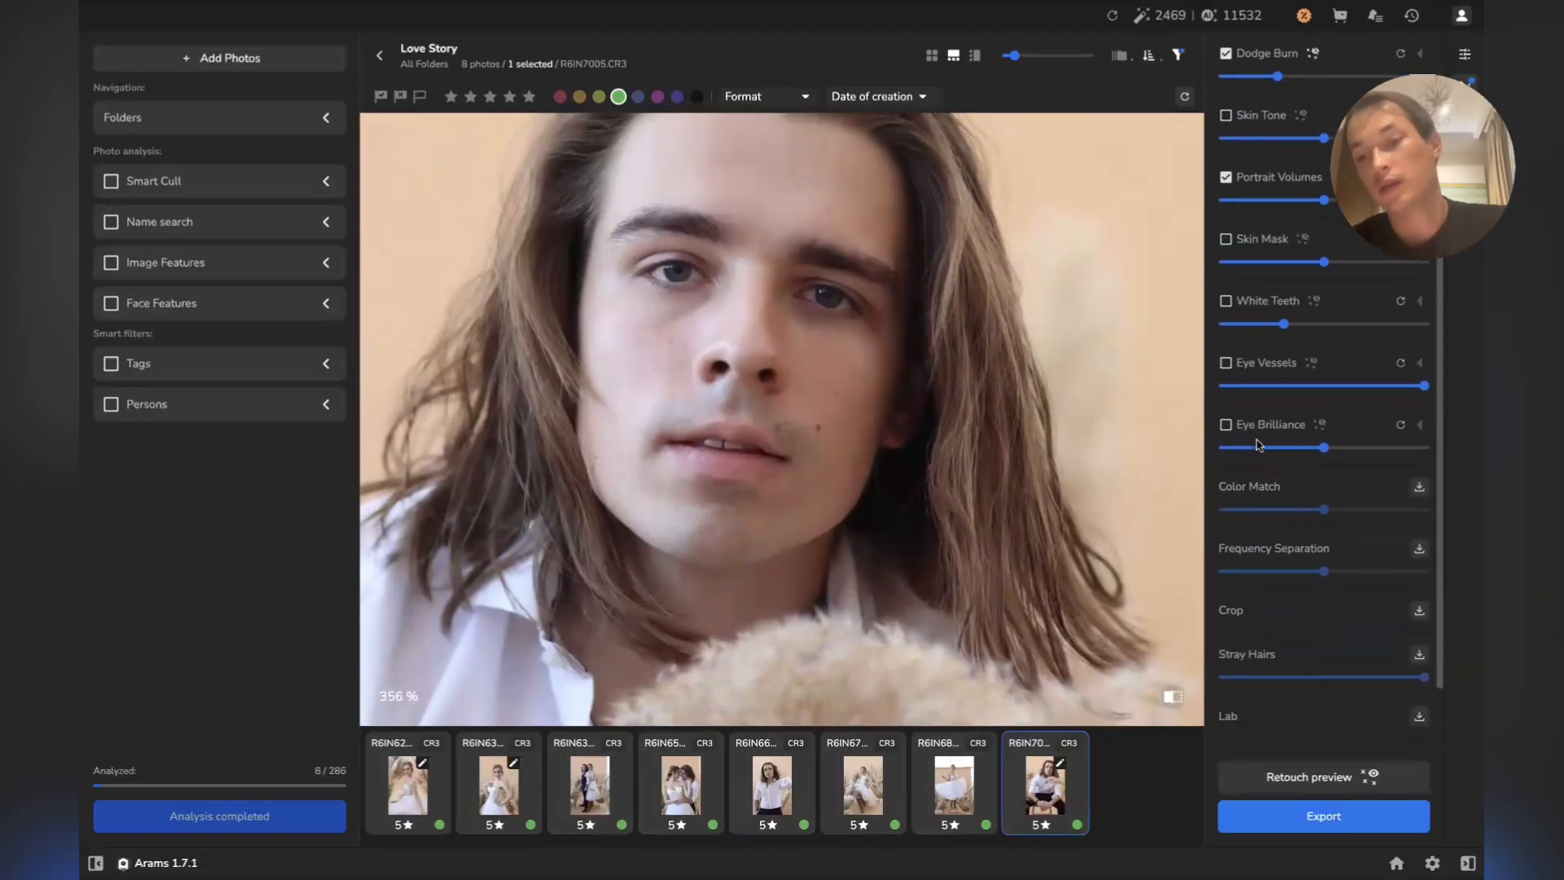
pyautogui.scroll(-1, 1258, 444)
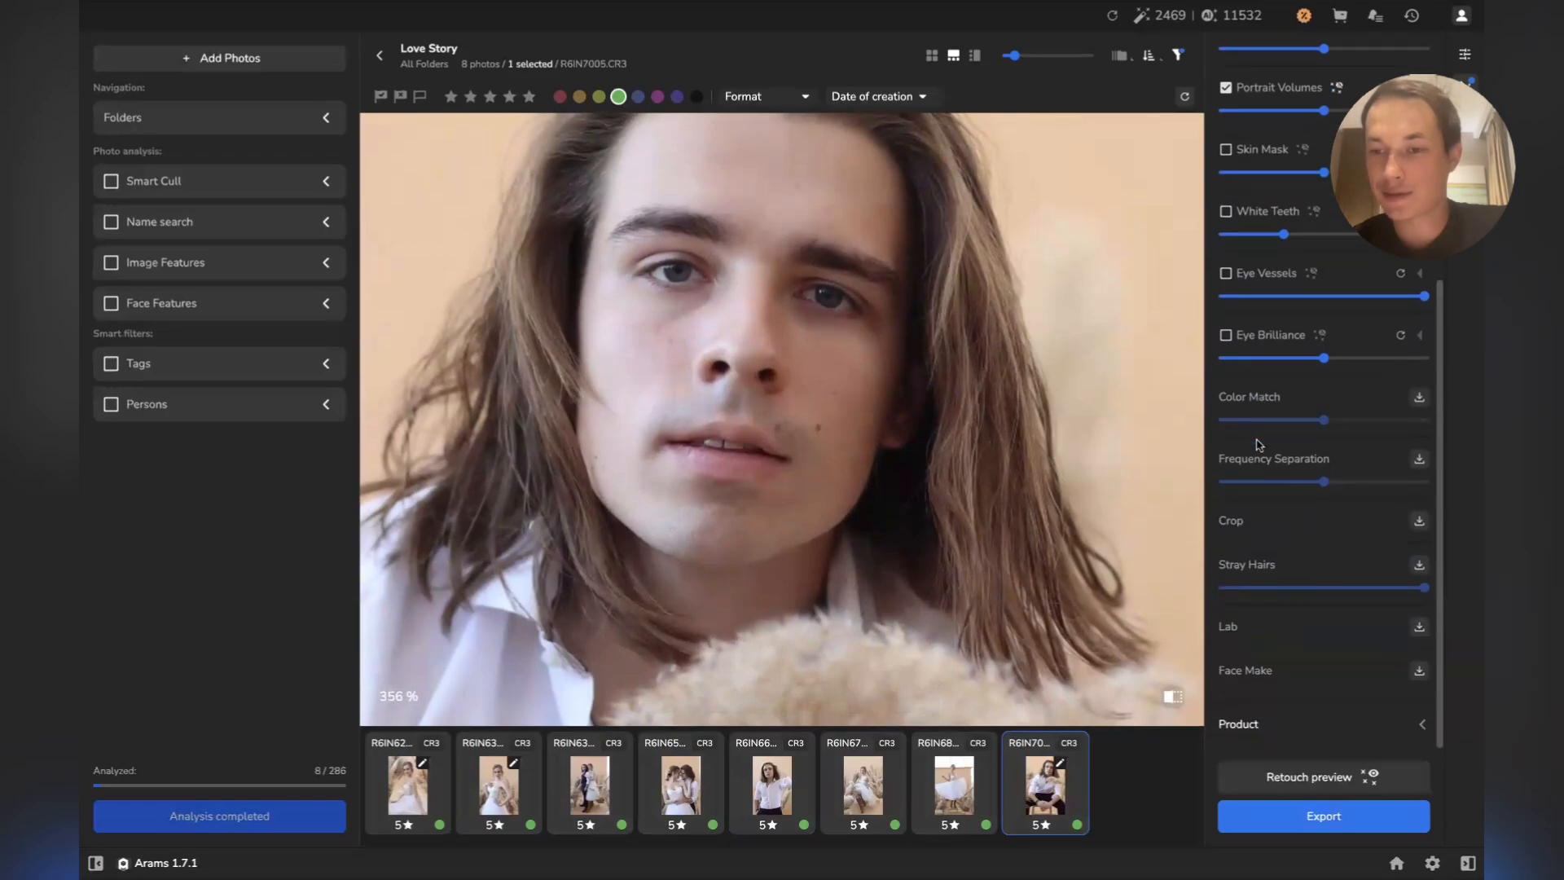
pyautogui.click(1277, 778)
pyautogui.click(888, 487)
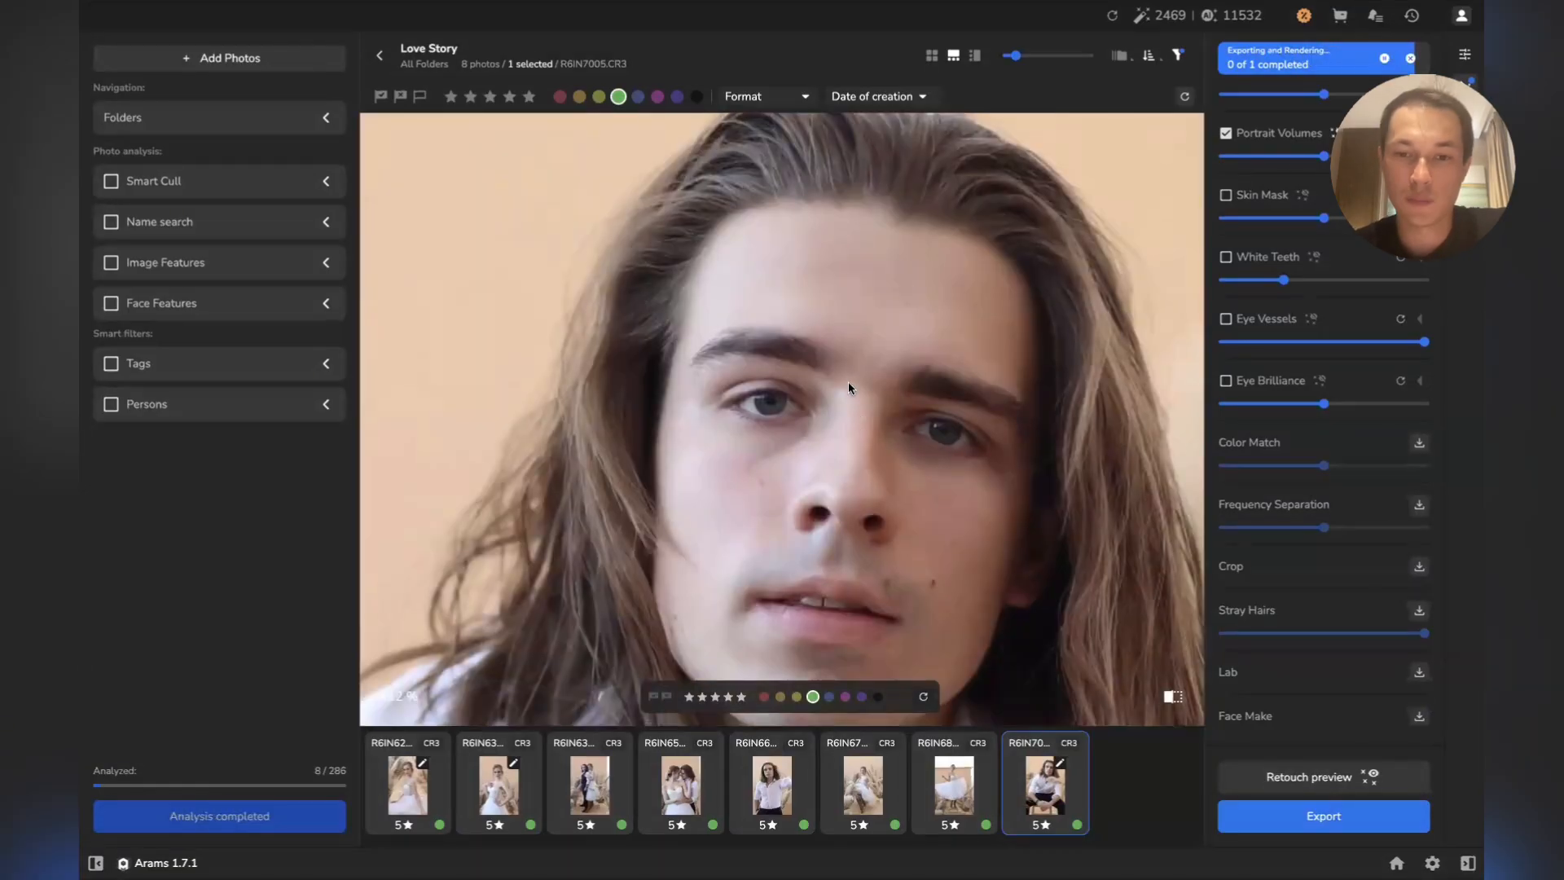
# Examine the man's retouched face up close and the portrait as a whole
pyautogui.moveTo(848, 381); pyautogui.dragTo(808, 283)
pyautogui.scroll(4, 1354, 331)
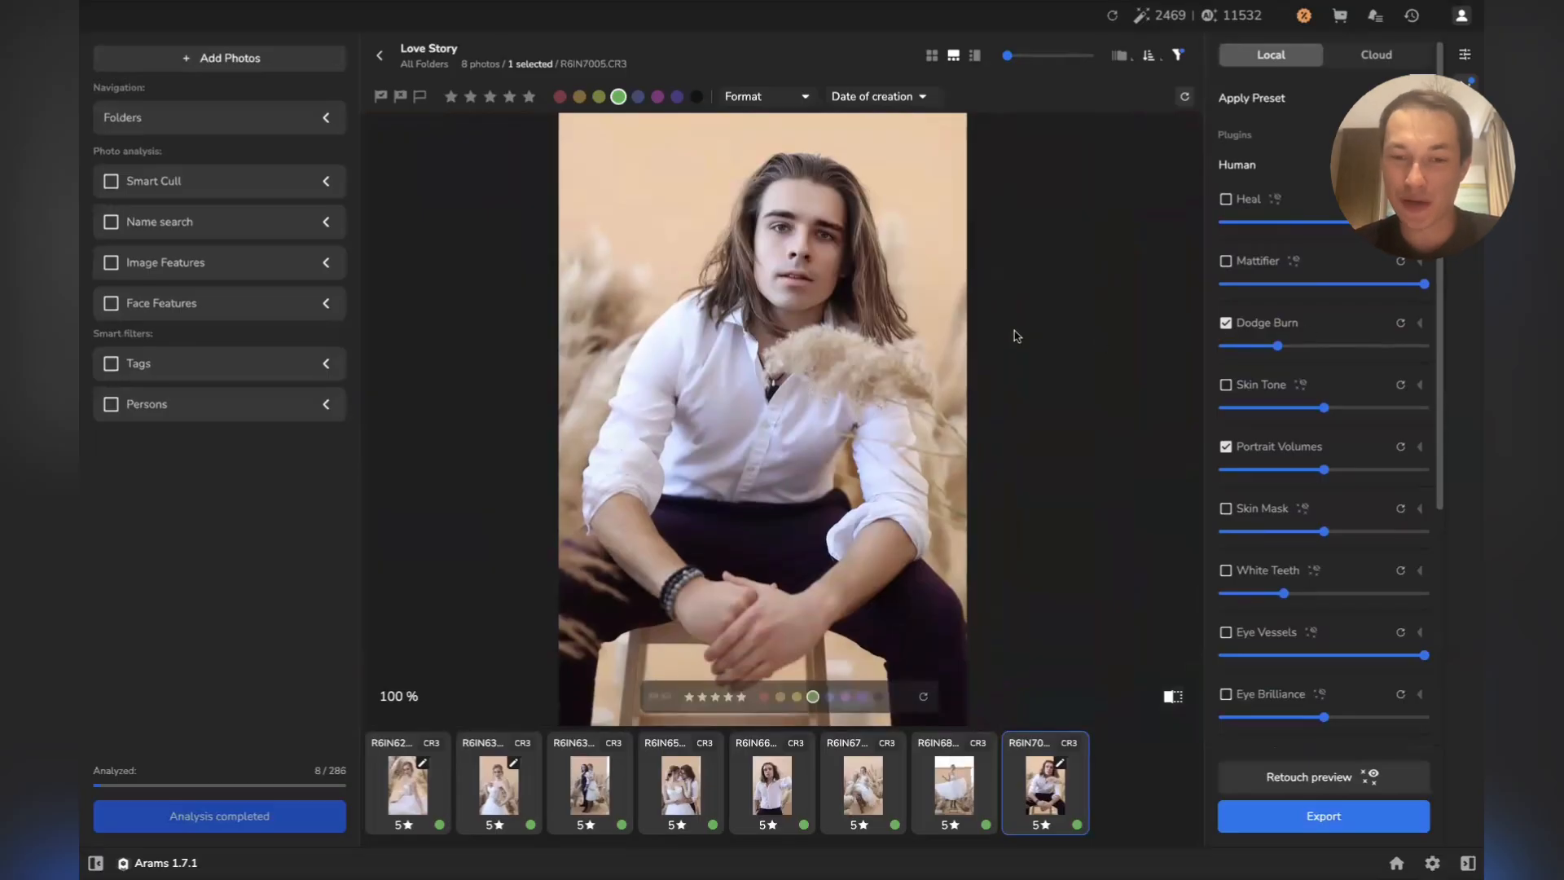
pyautogui.scroll(5, 830, 278)
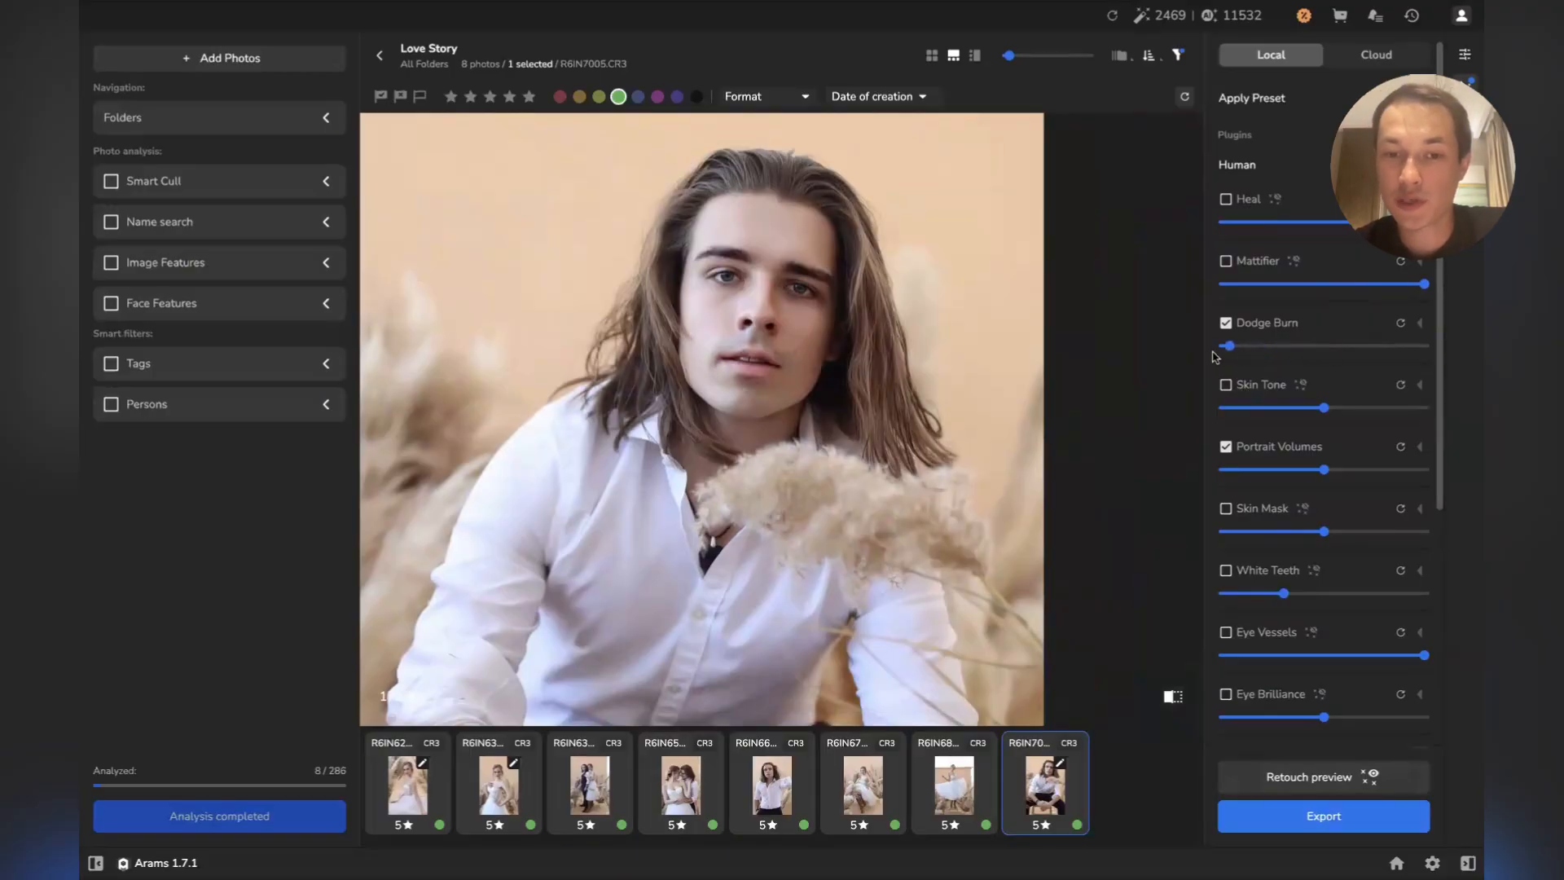
# Try several Dodge Burn strengths on the man's portrait and leave it at about a quarter
pyautogui.click(1302, 350)
pyautogui.moveTo(1307, 350)
pyautogui.mouseDown()
pyautogui.moveTo(1224, 356)
pyautogui.moveTo(1296, 357)
pyautogui.moveTo(1238, 354)
pyautogui.mouseUp()
pyautogui.click(1249, 348)
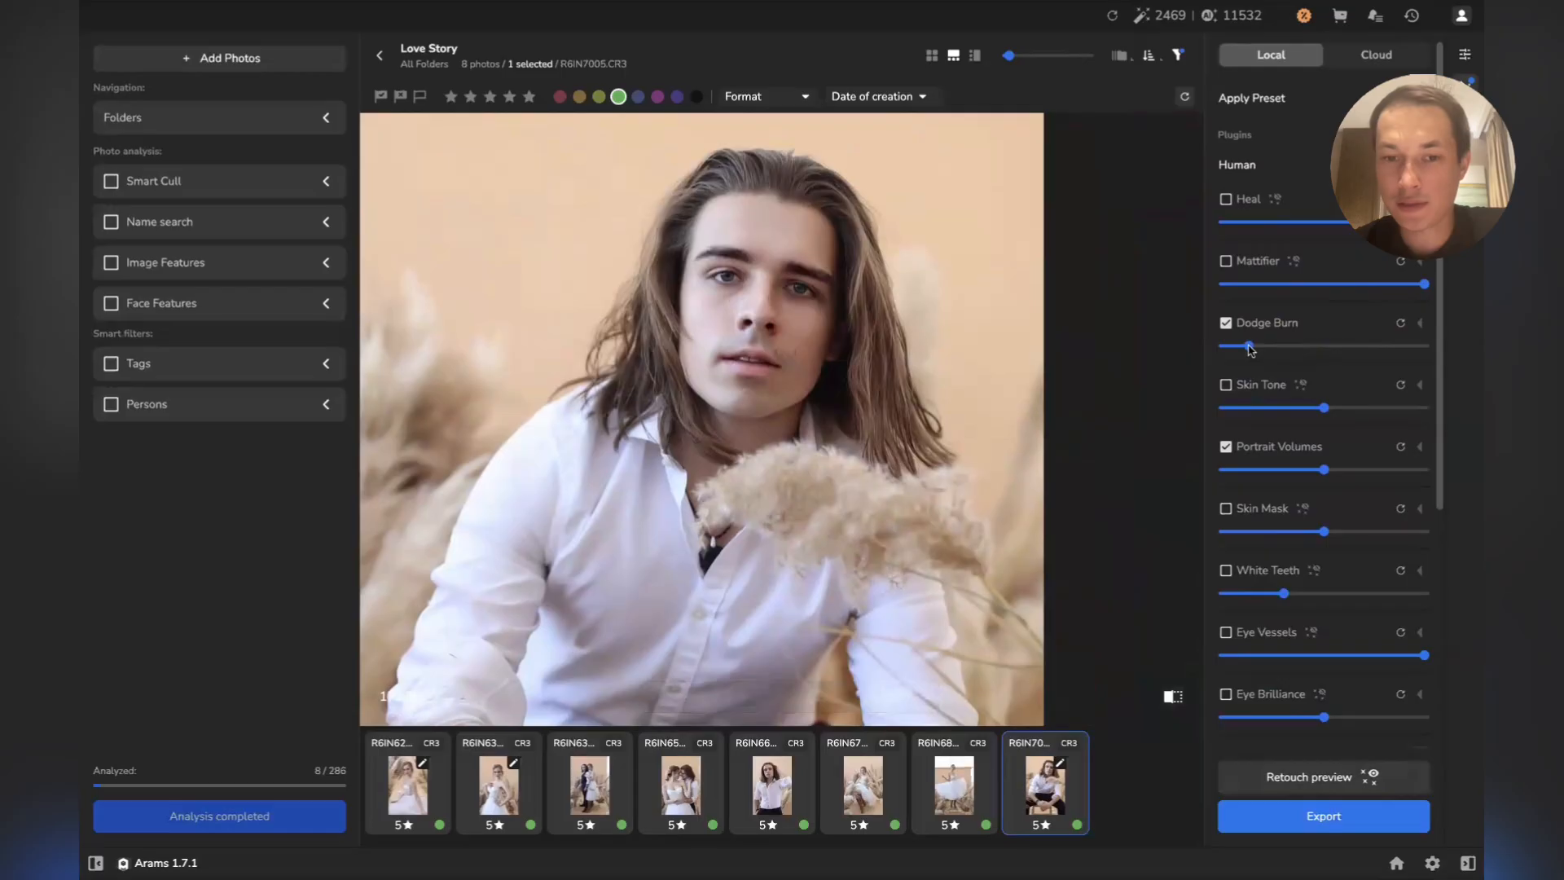
pyautogui.moveTo(1251, 349)
pyautogui.mouseDown()
pyautogui.moveTo(1224, 352)
pyautogui.moveTo(1302, 357)
pyautogui.moveTo(1239, 358)
pyautogui.moveTo(1271, 360)
pyautogui.mouseUp()
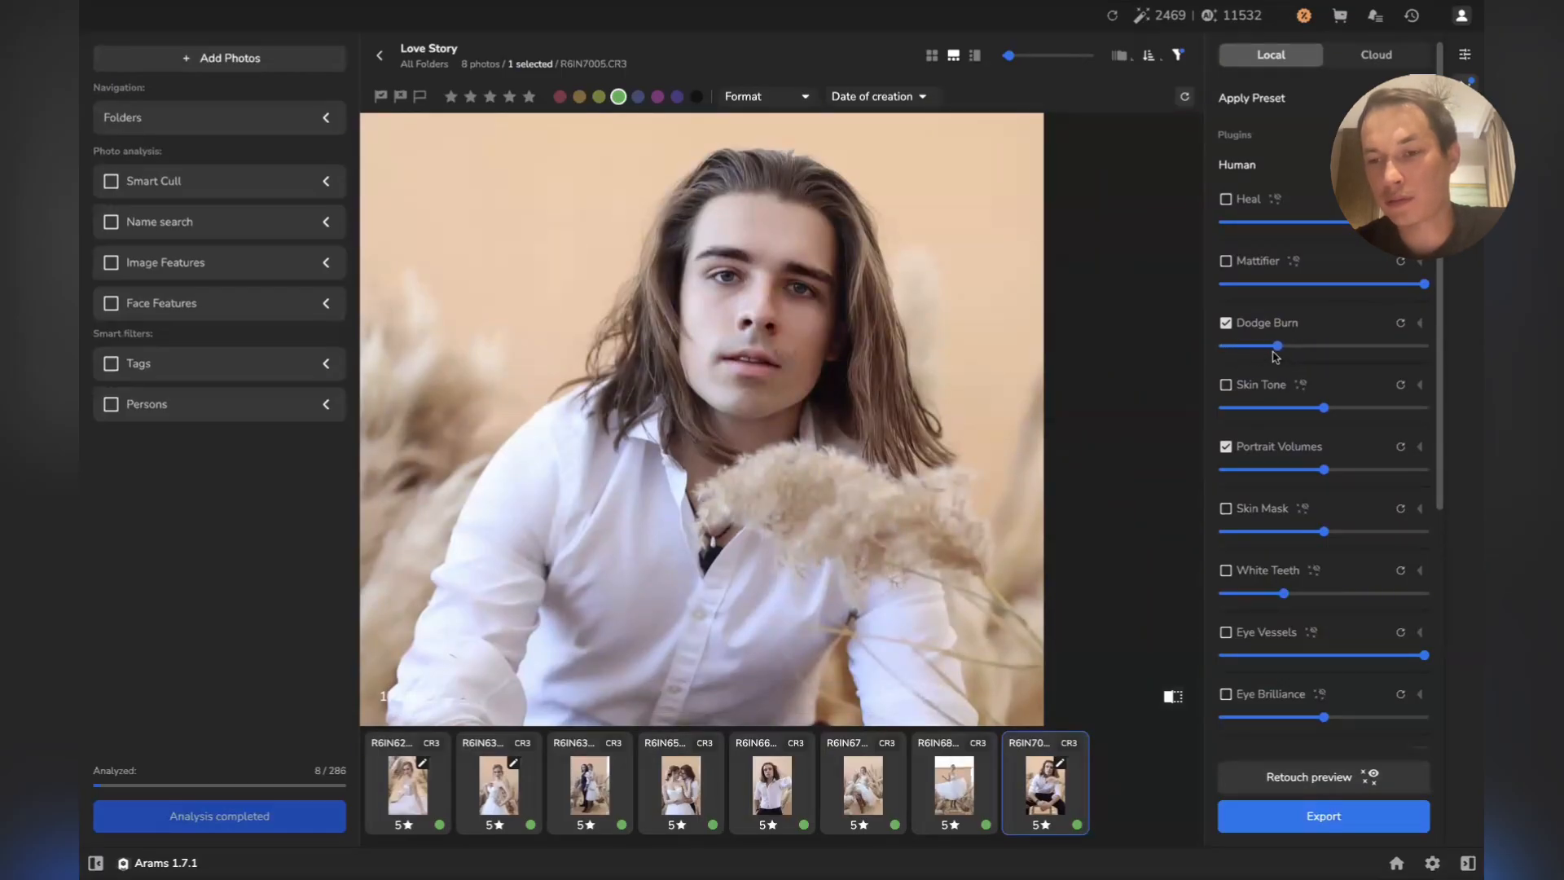
# Lower the Portrait Volumes strength to about 15 percent and show the man's whole portrait
pyautogui.scroll(-3, 1271, 350)
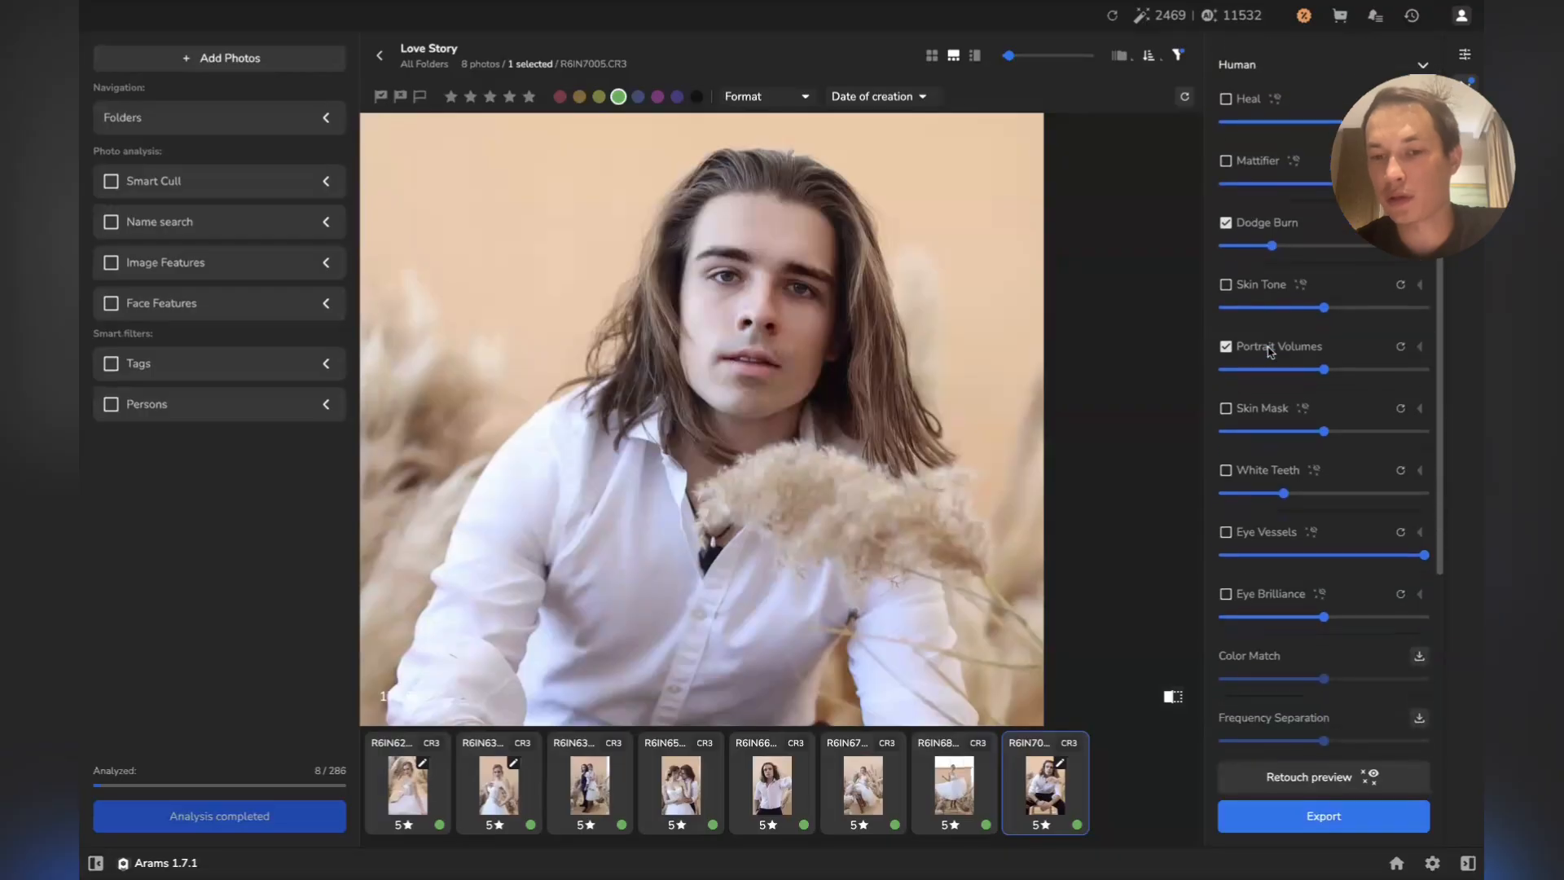
pyautogui.scroll(-1, 1255, 337)
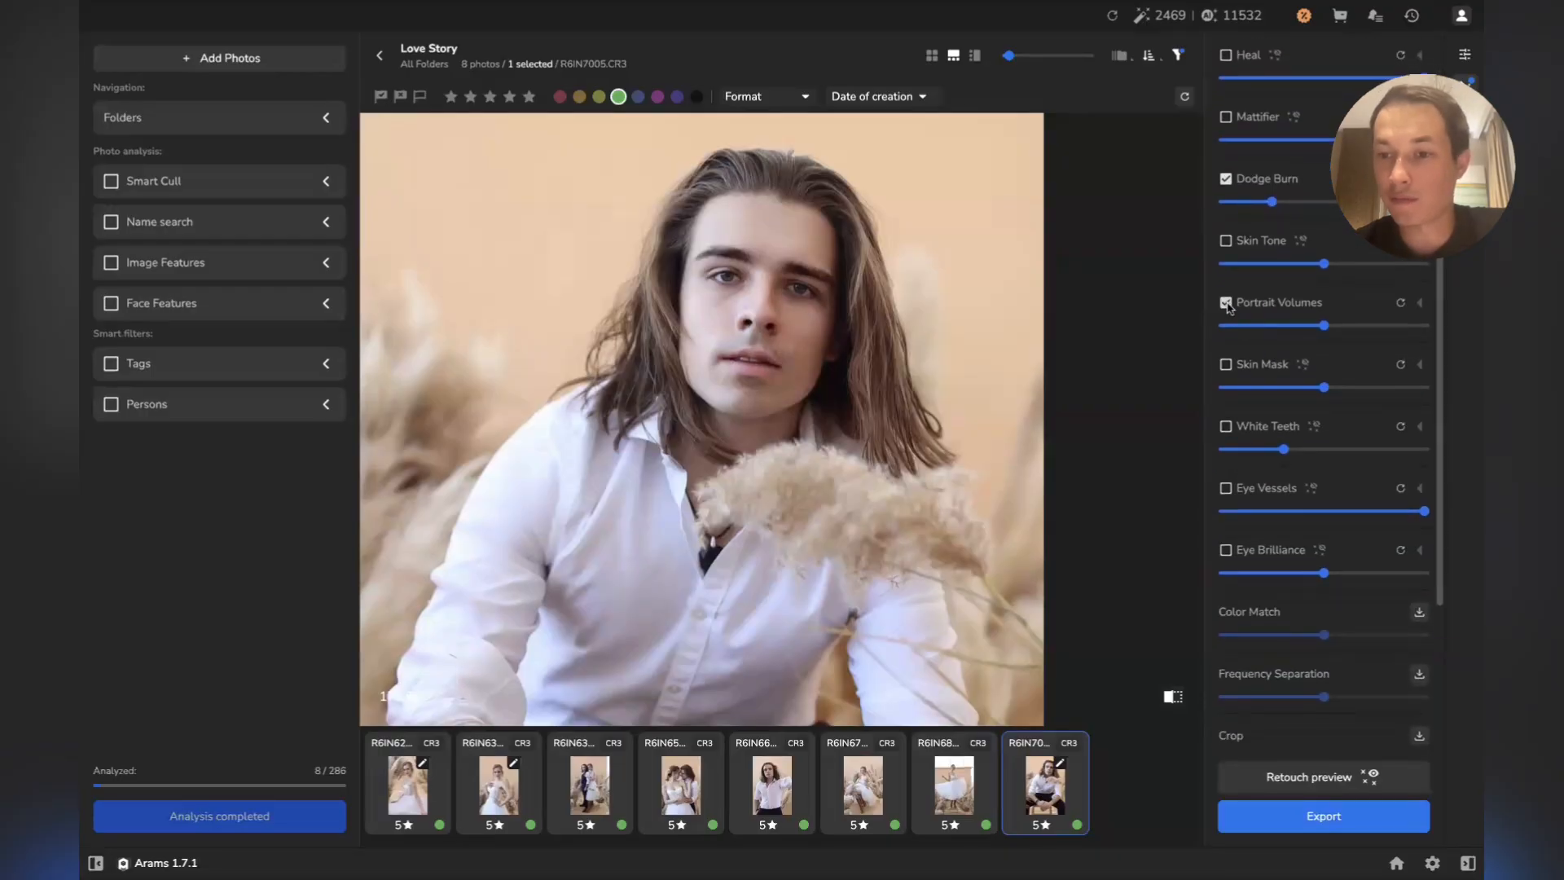
pyautogui.moveTo(1317, 330); pyautogui.dragTo(1252, 331)
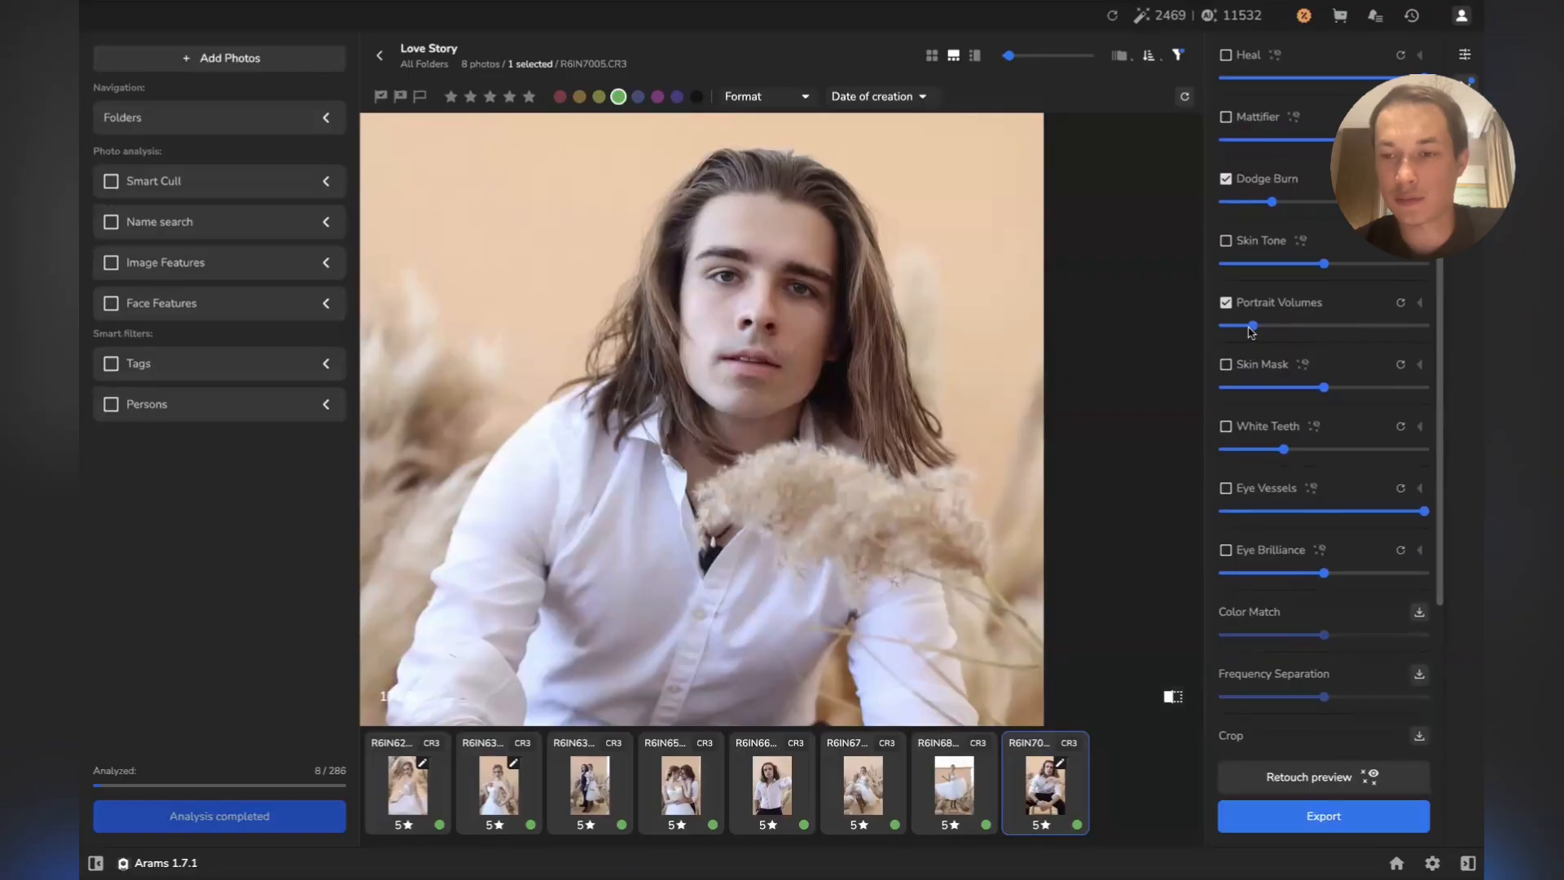
pyautogui.scroll(5, 1252, 331)
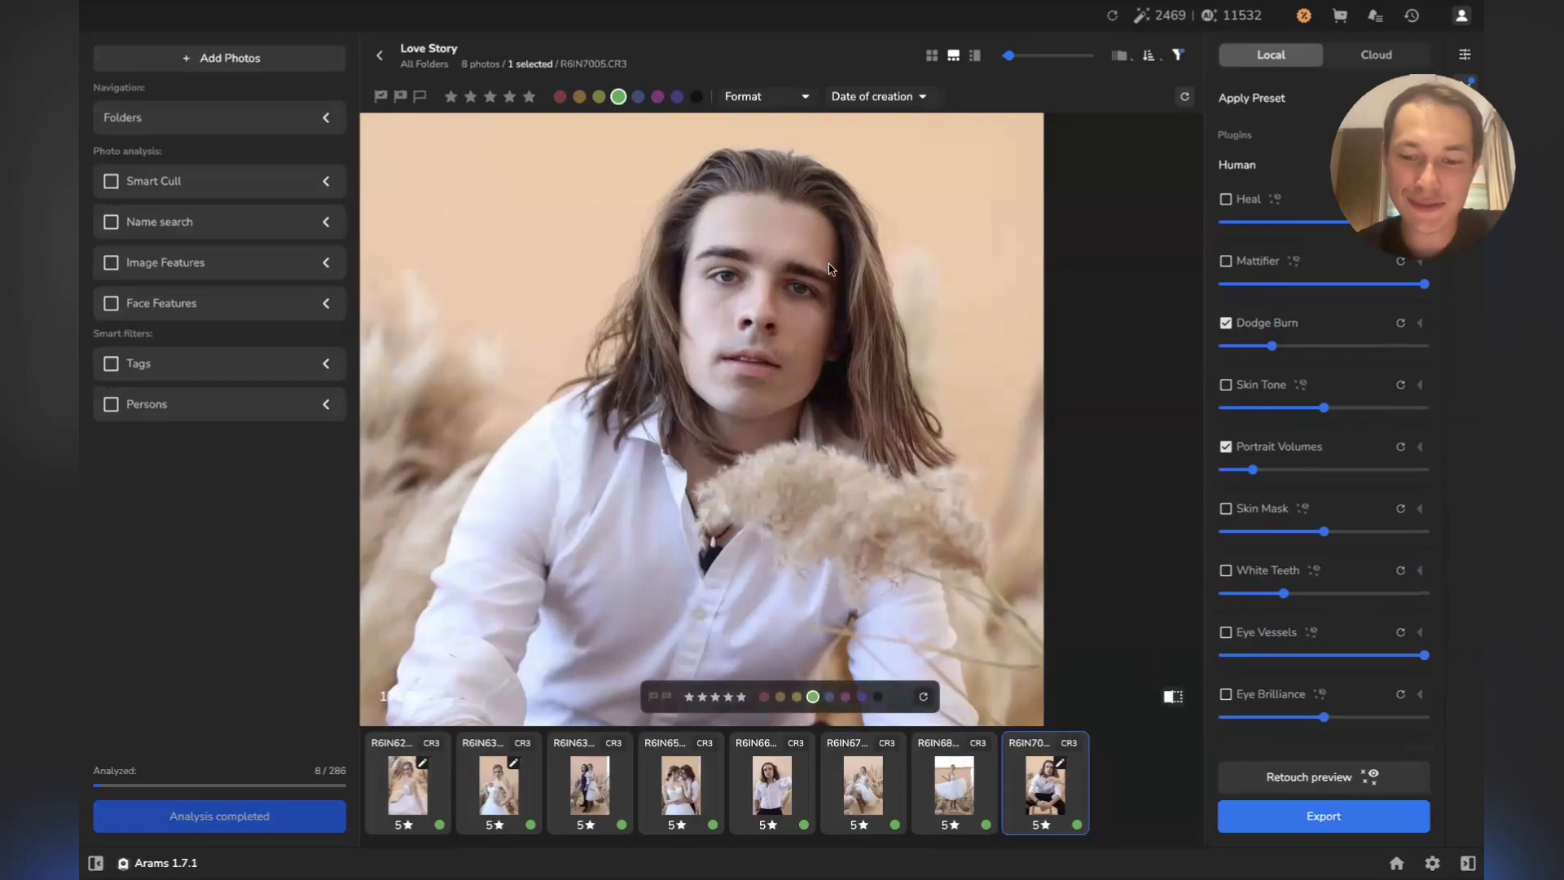
pyautogui.scroll(-2, 828, 264)
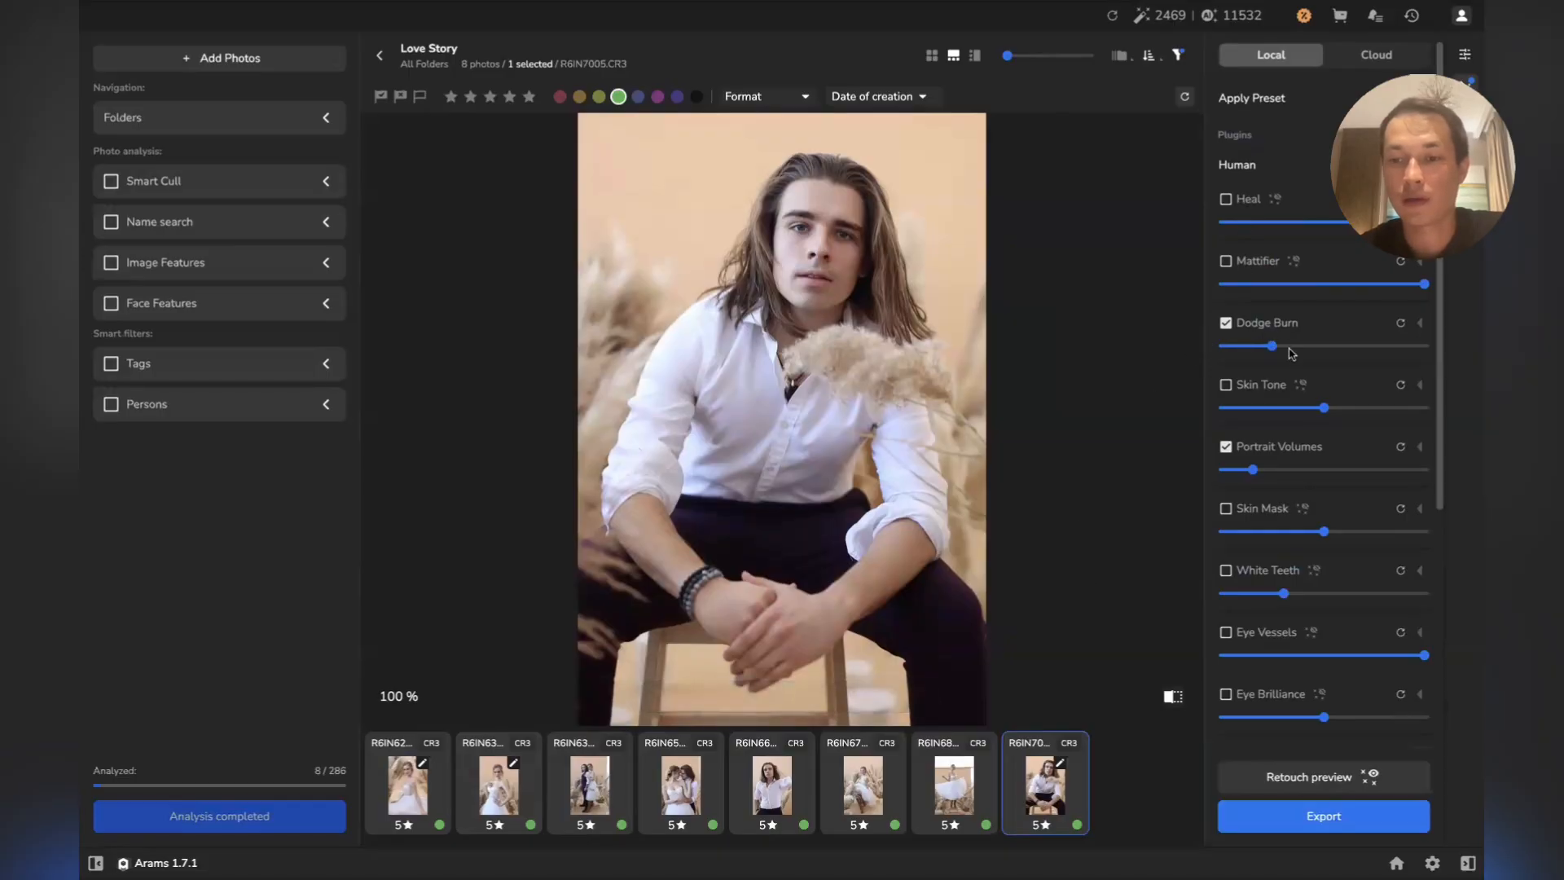
# Open the couple's photo R6IN6394.CR3 from the Love Story grid and show both faces up close
pyautogui.scroll(-3, 1268, 541)
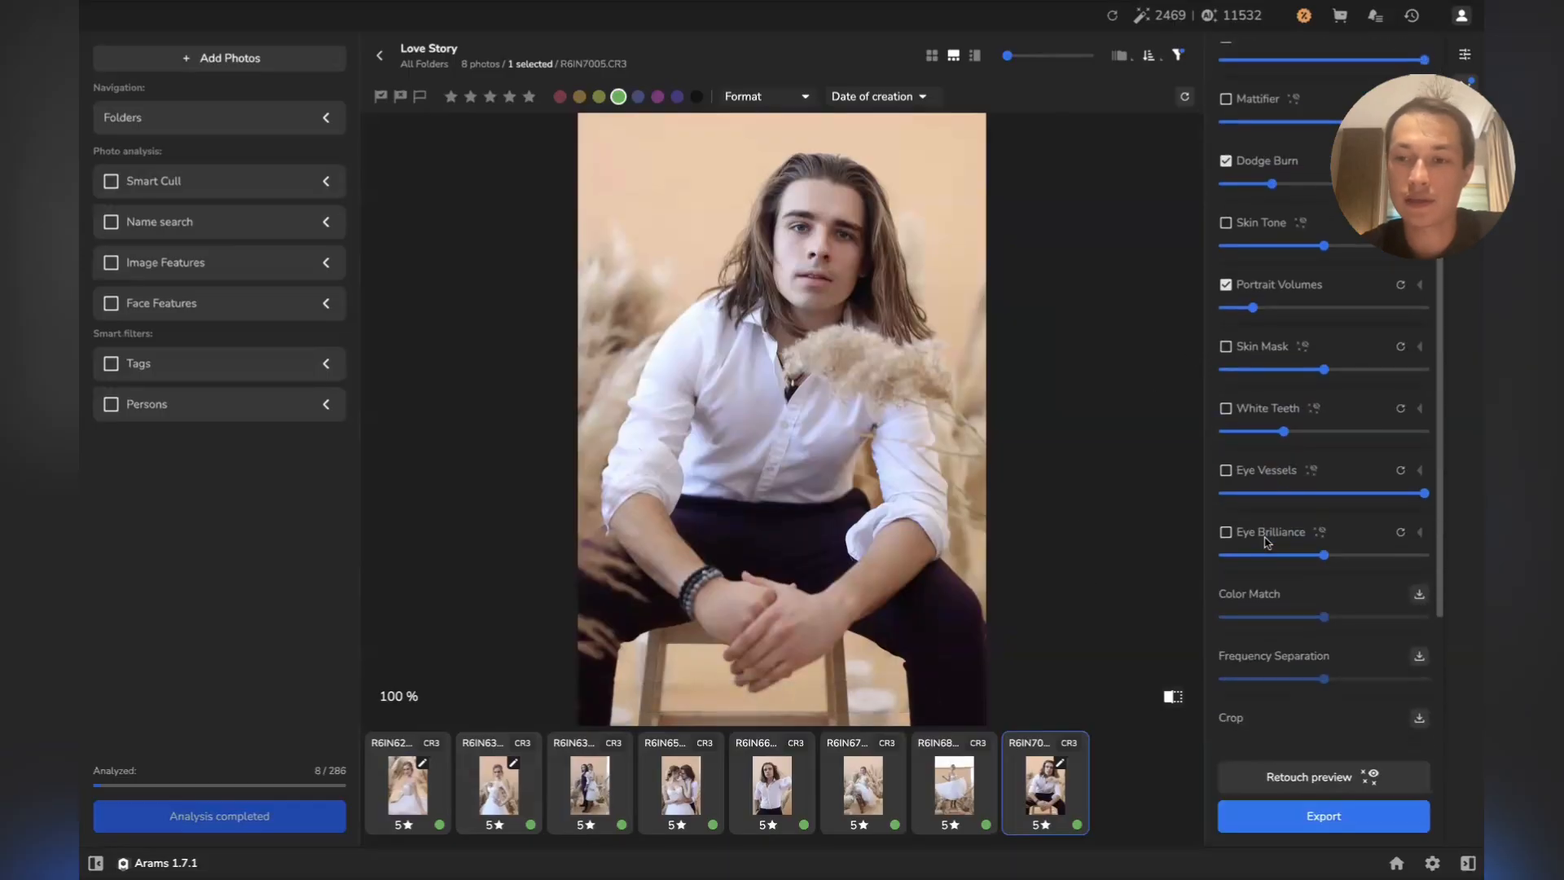
pyautogui.scroll(3, 1268, 541)
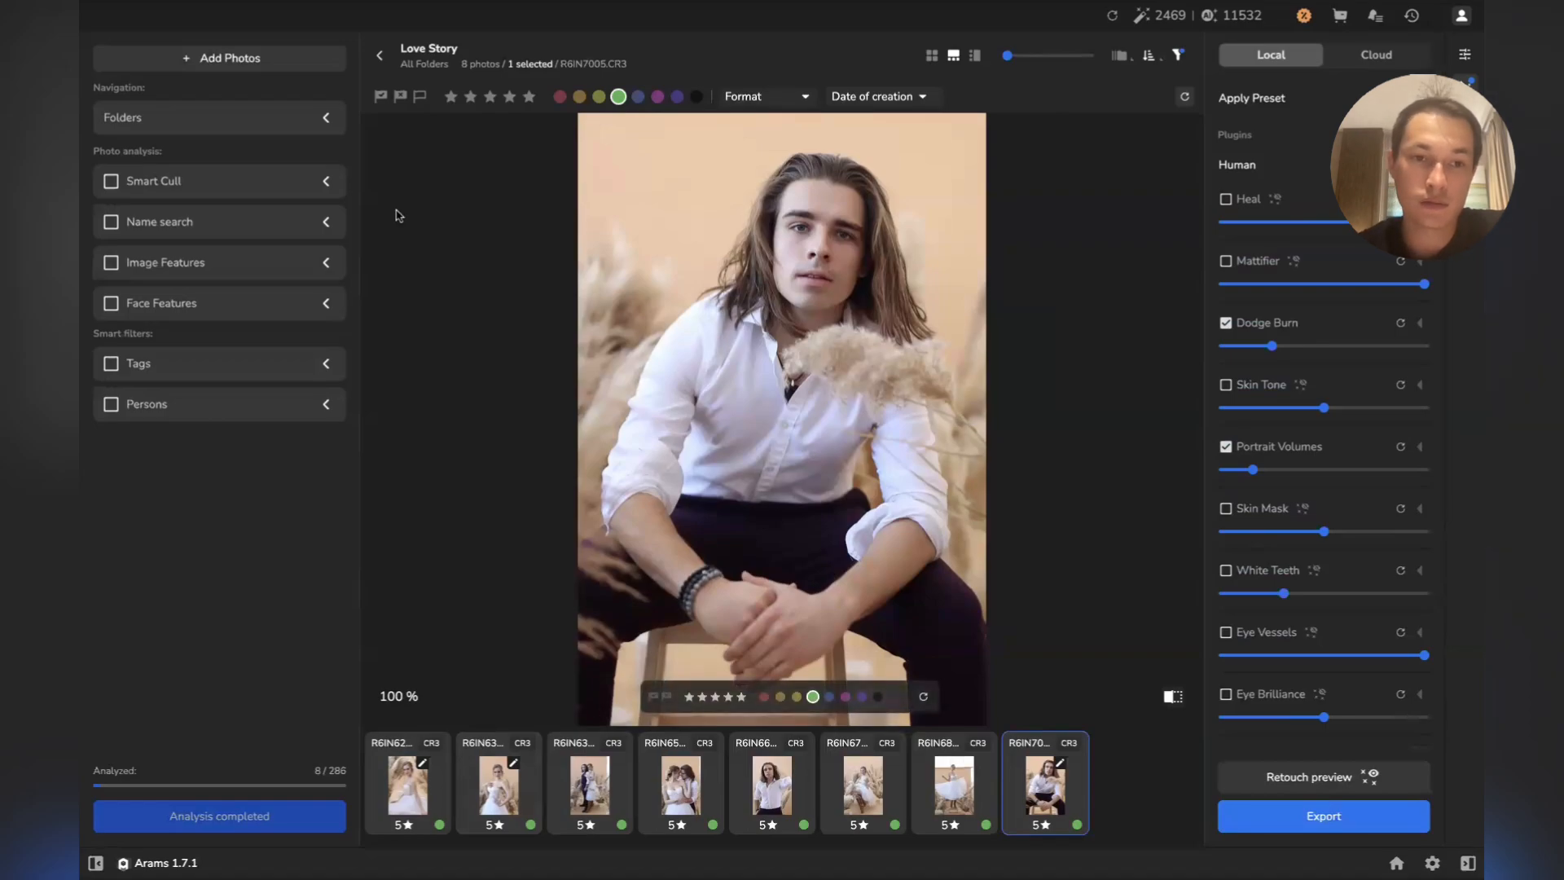
pyautogui.click(380, 56)
pyautogui.click(493, 232)
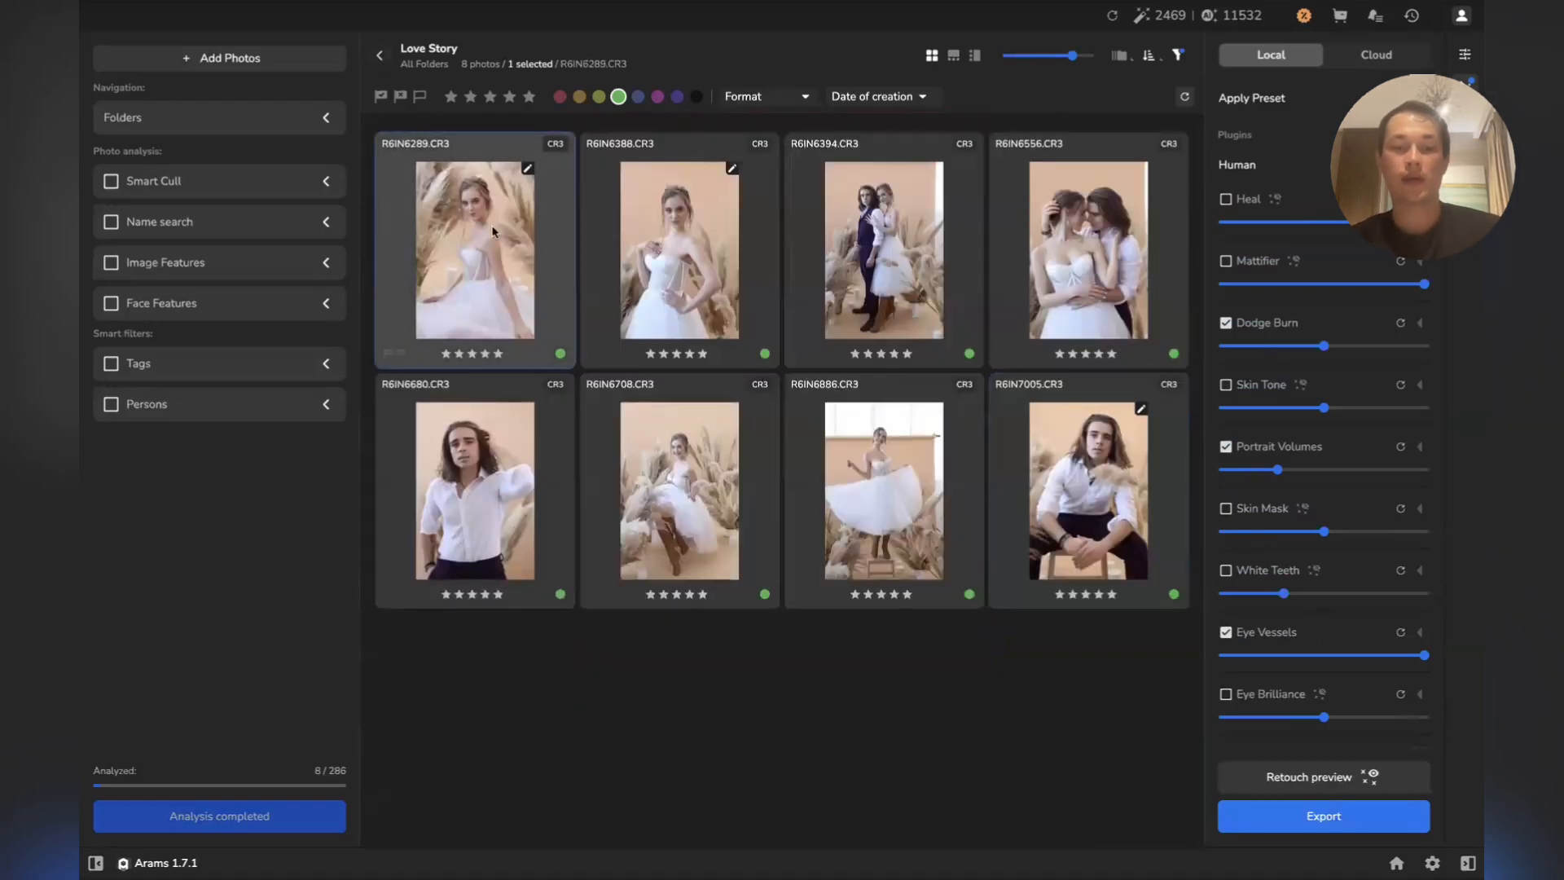
pyautogui.doubleClick(796, 281)
pyautogui.scroll(8, 751, 225)
pyautogui.moveTo(797, 337); pyautogui.dragTo(713, 344)
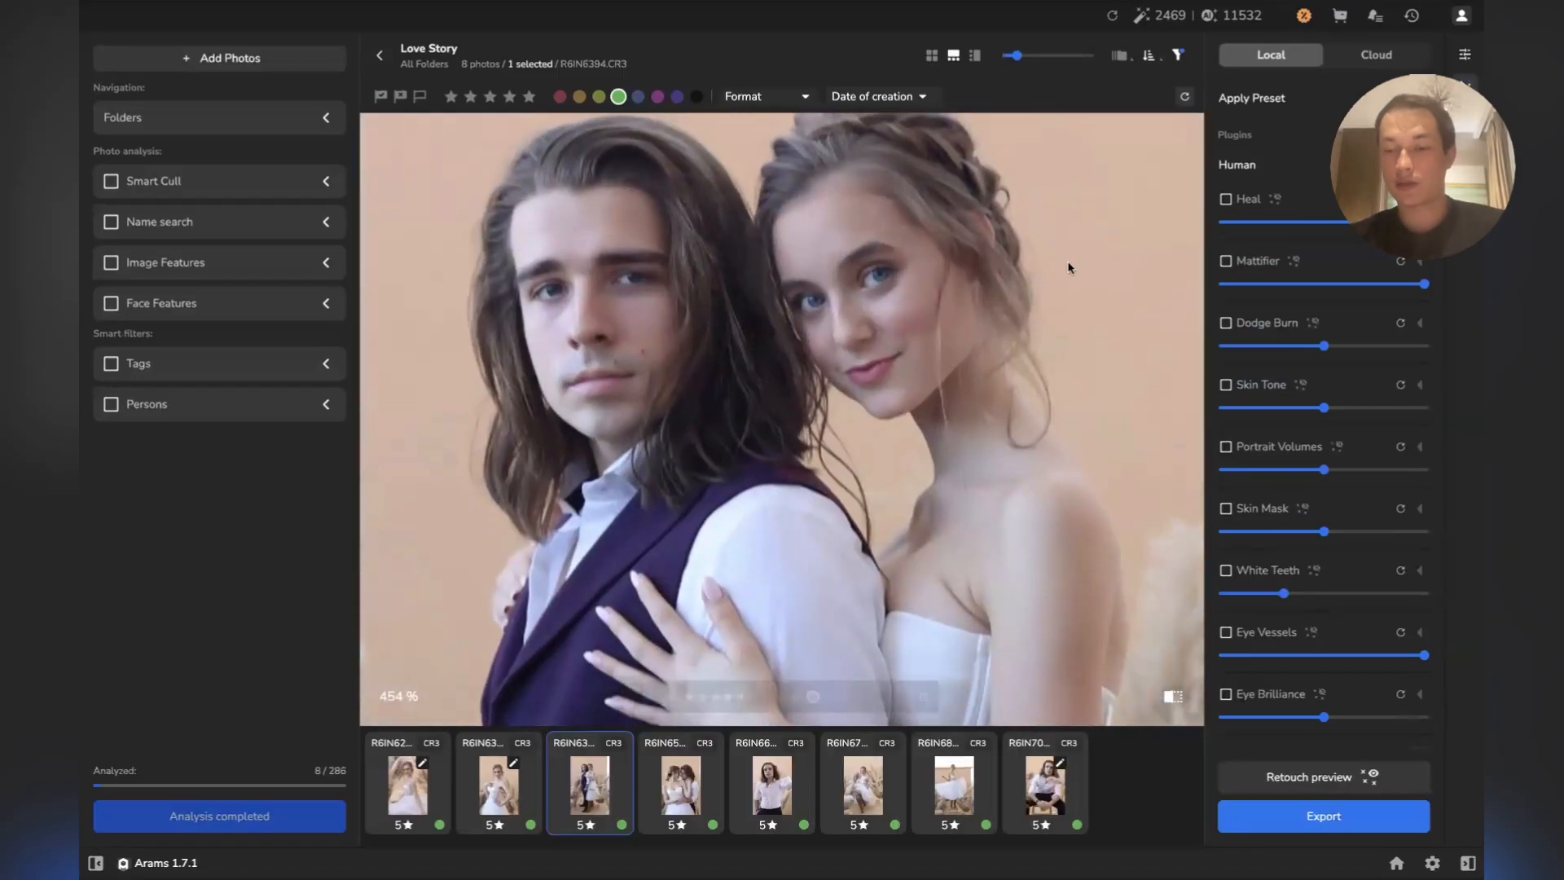
# Enable the Heal, Mattifier, Dodge Burn, Skin Tone and Portrait Volumes plugins for the couple's photo
pyautogui.click(1227, 198)
pyautogui.click(1226, 261)
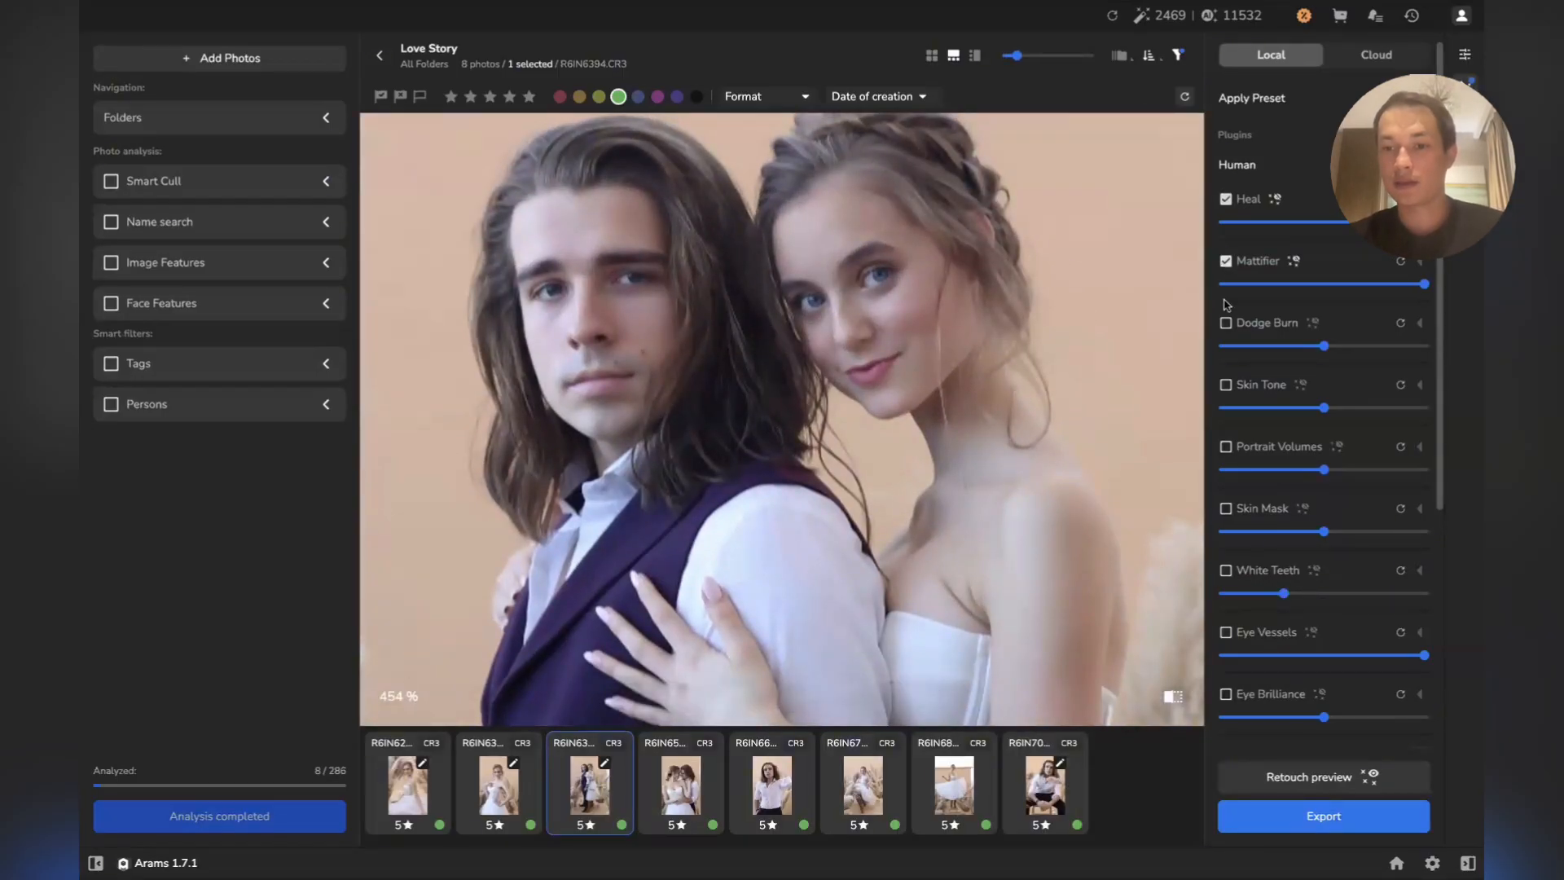
pyautogui.click(1227, 322)
pyautogui.scroll(-2, 1232, 267)
pyautogui.click(1228, 264)
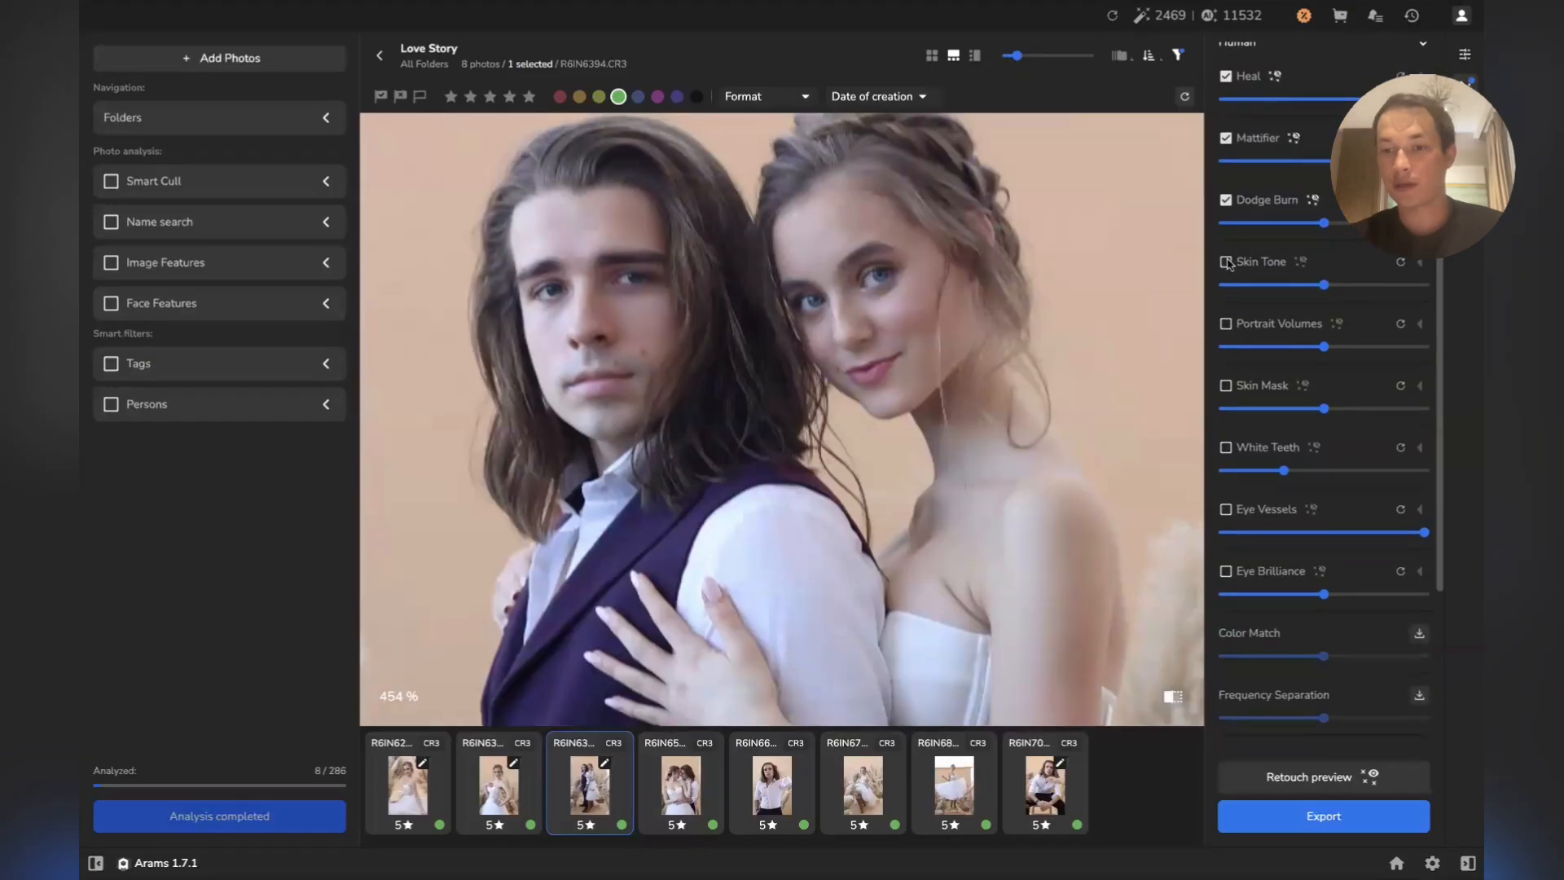
pyautogui.click(1226, 325)
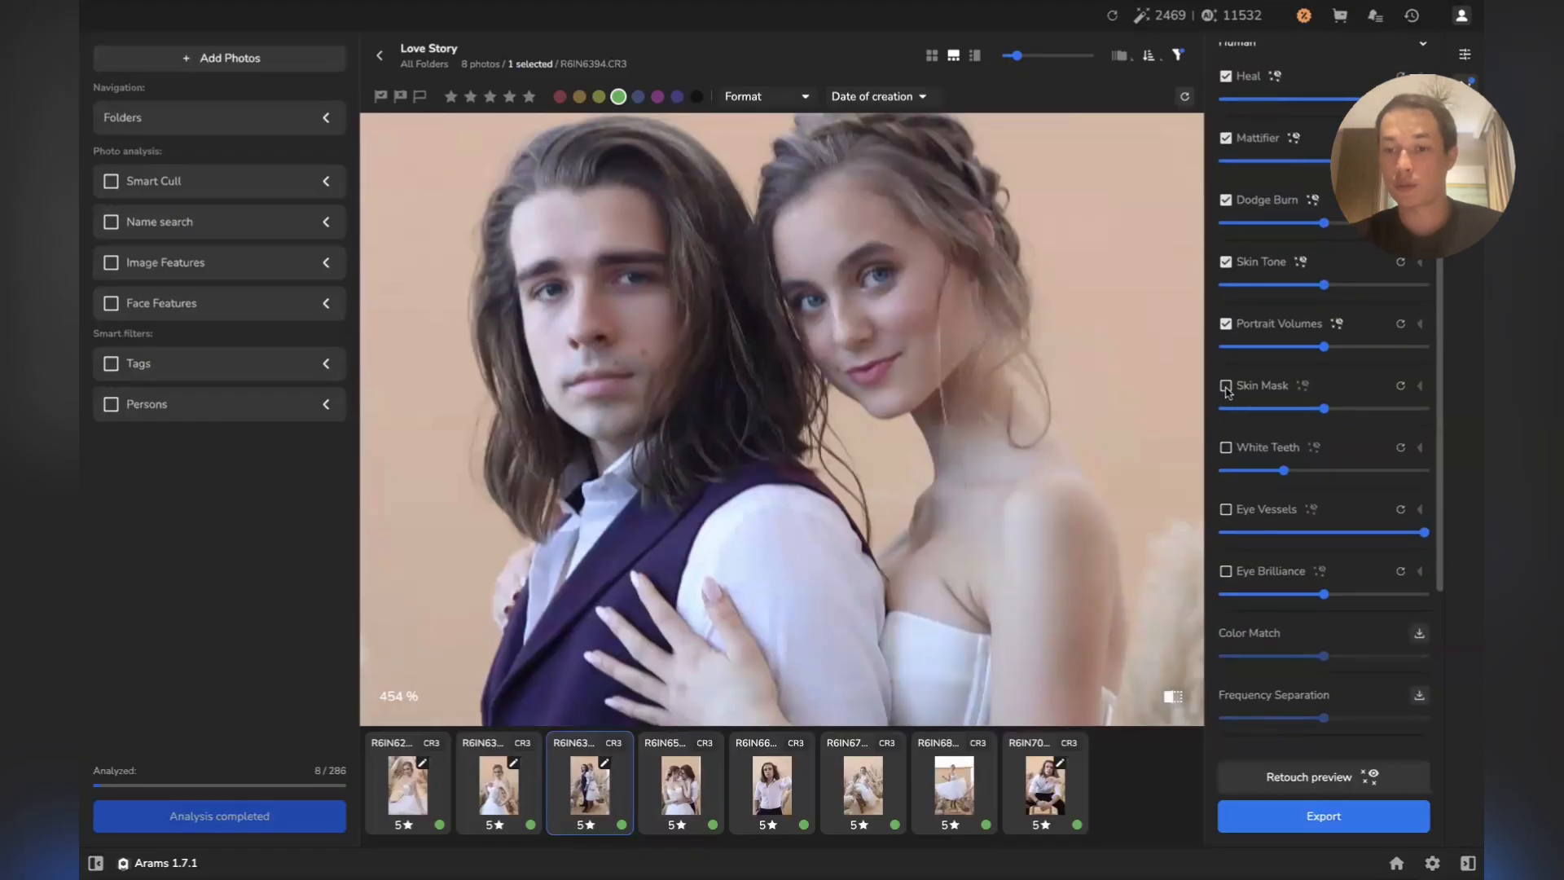
# Enable White Teeth, Eye Vessels and Eye Brilliance for the couple's photo, leaving Skin Mask off
pyautogui.click(1226, 386)
pyautogui.scroll(-1, 1229, 410)
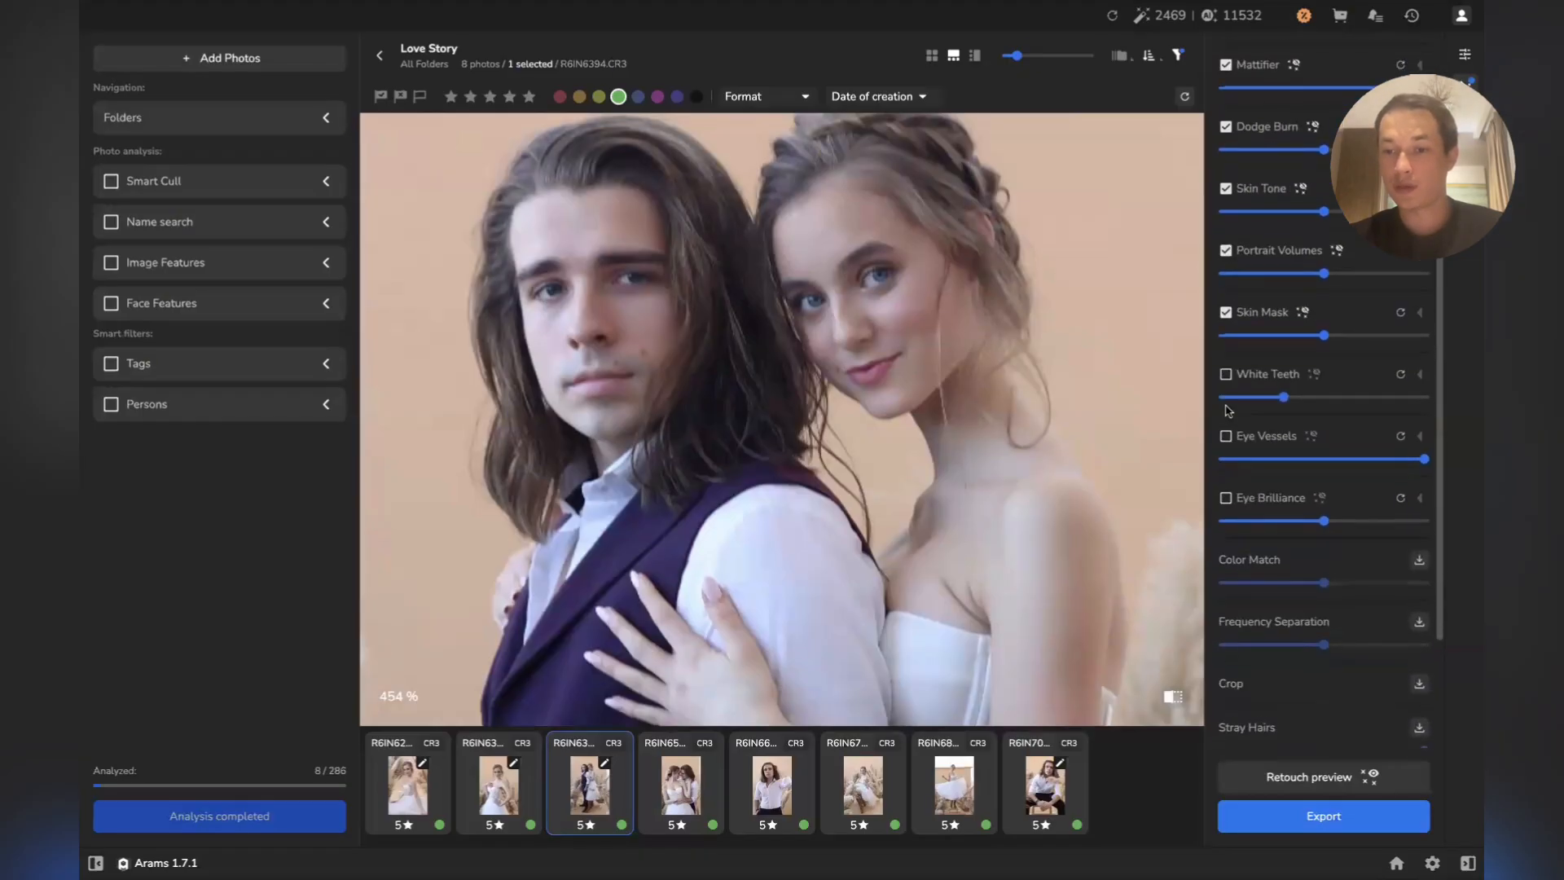
pyautogui.click(1226, 368)
pyautogui.click(1226, 430)
pyautogui.click(1226, 491)
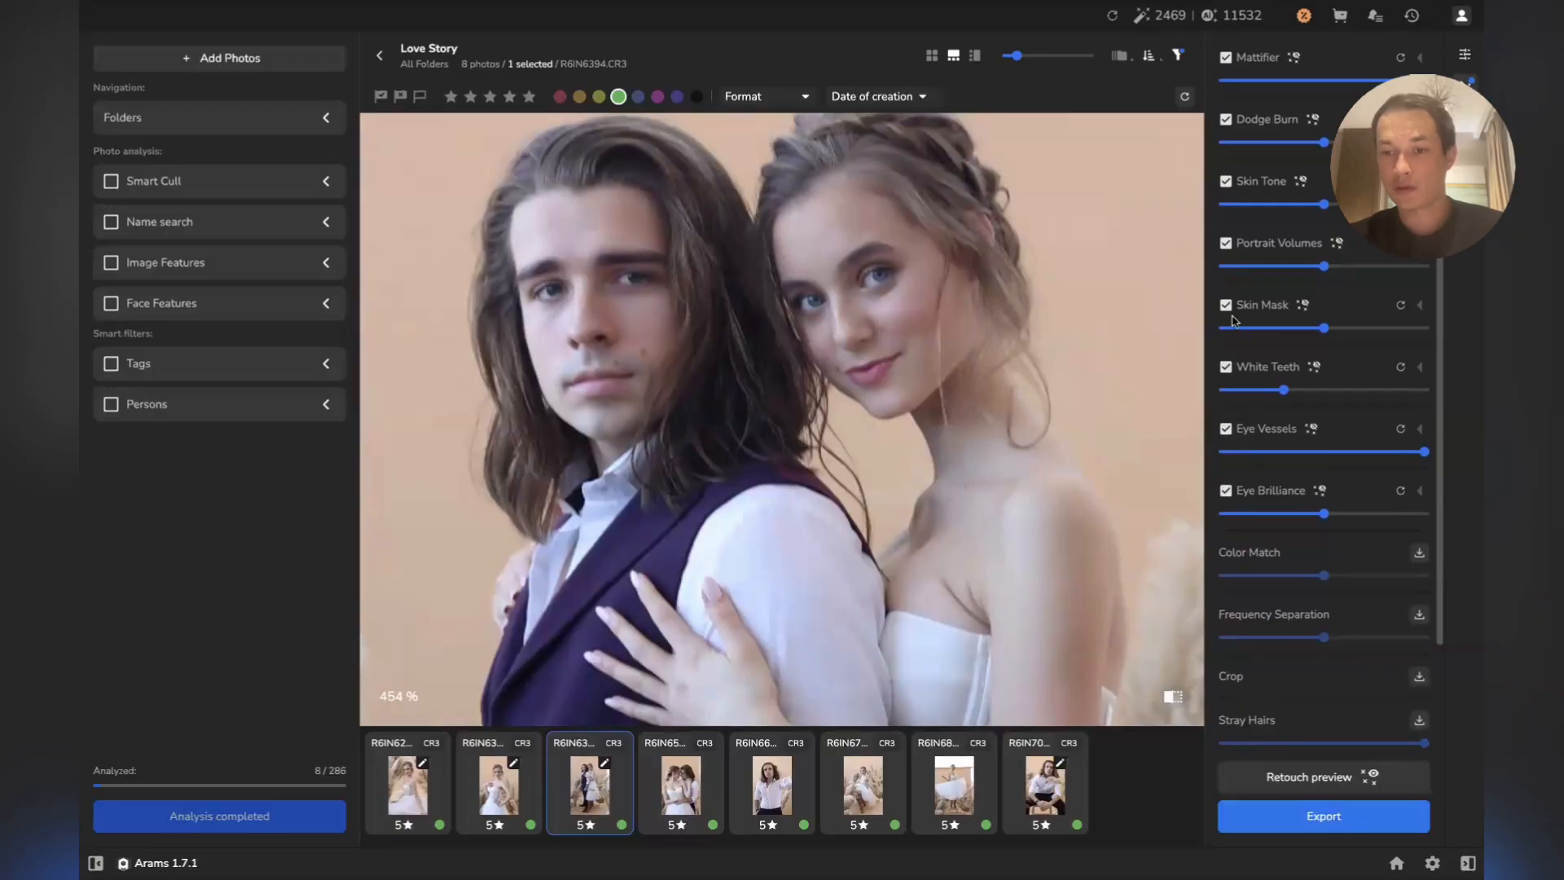
pyautogui.click(1226, 305)
pyautogui.scroll(3, 1234, 306)
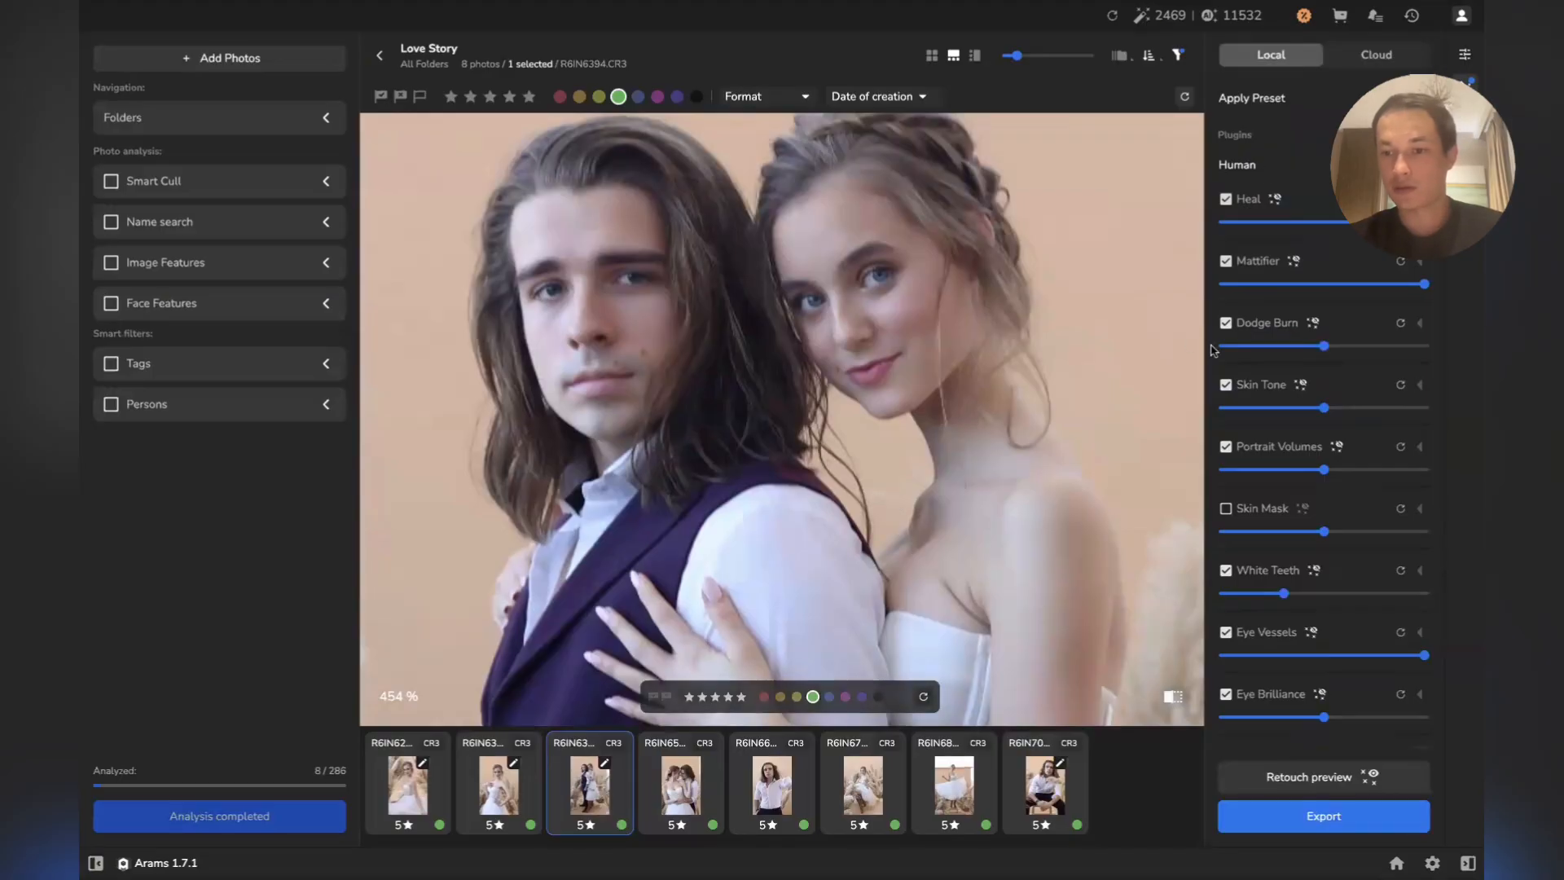
# Enable the Clean Backdrop and Fabric product plugins and create the retouch preview of the couple's photo
pyautogui.scroll(-5, 1232, 379)
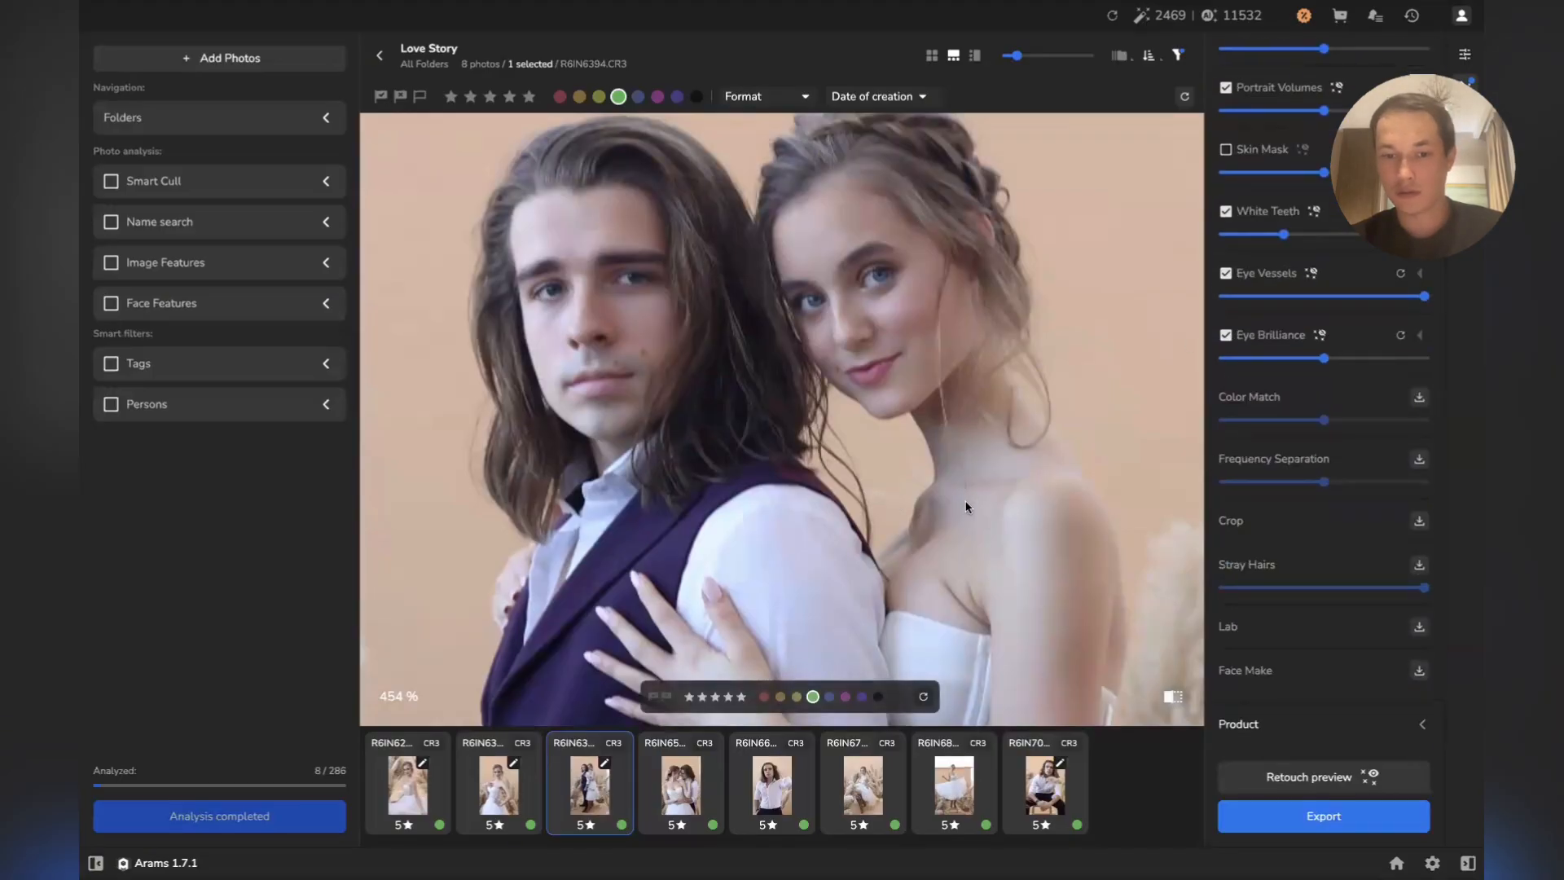
pyautogui.scroll(-8, 977, 511)
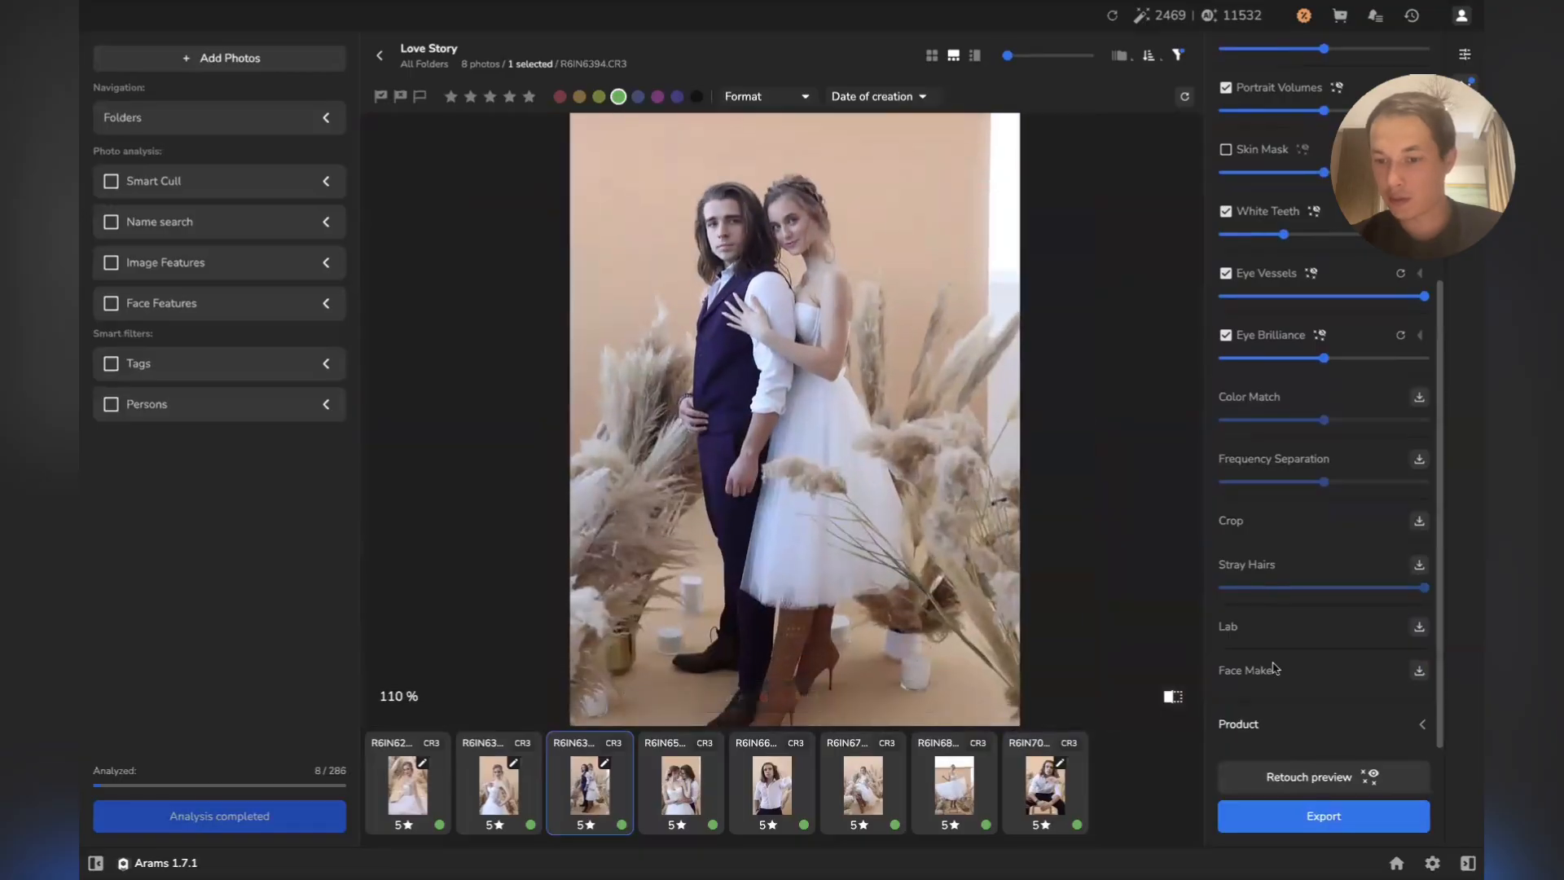
pyautogui.click(1276, 724)
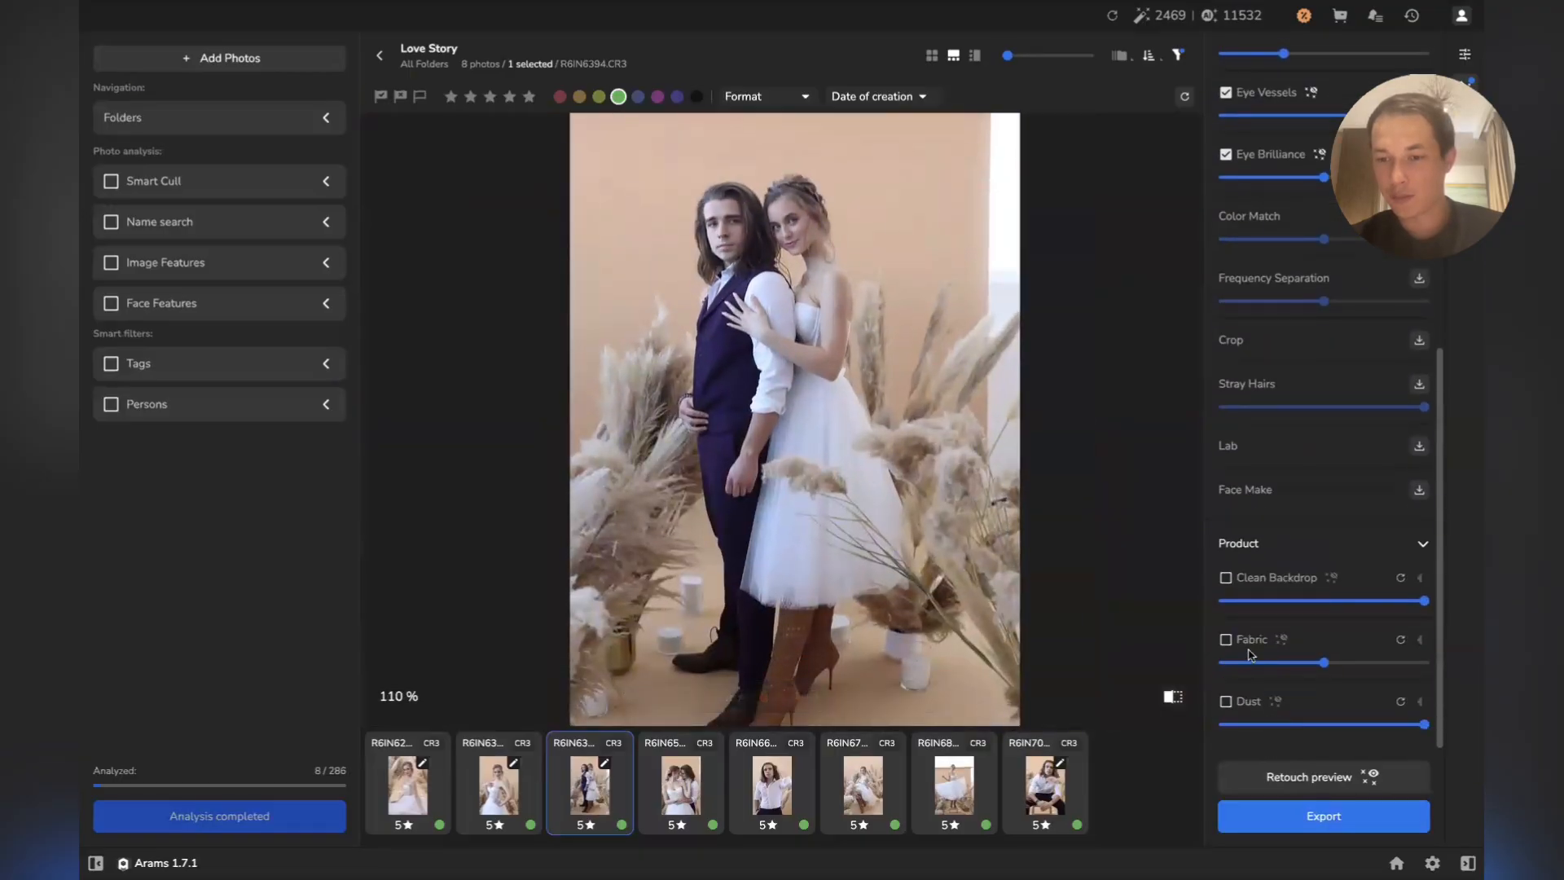
pyautogui.click(1226, 578)
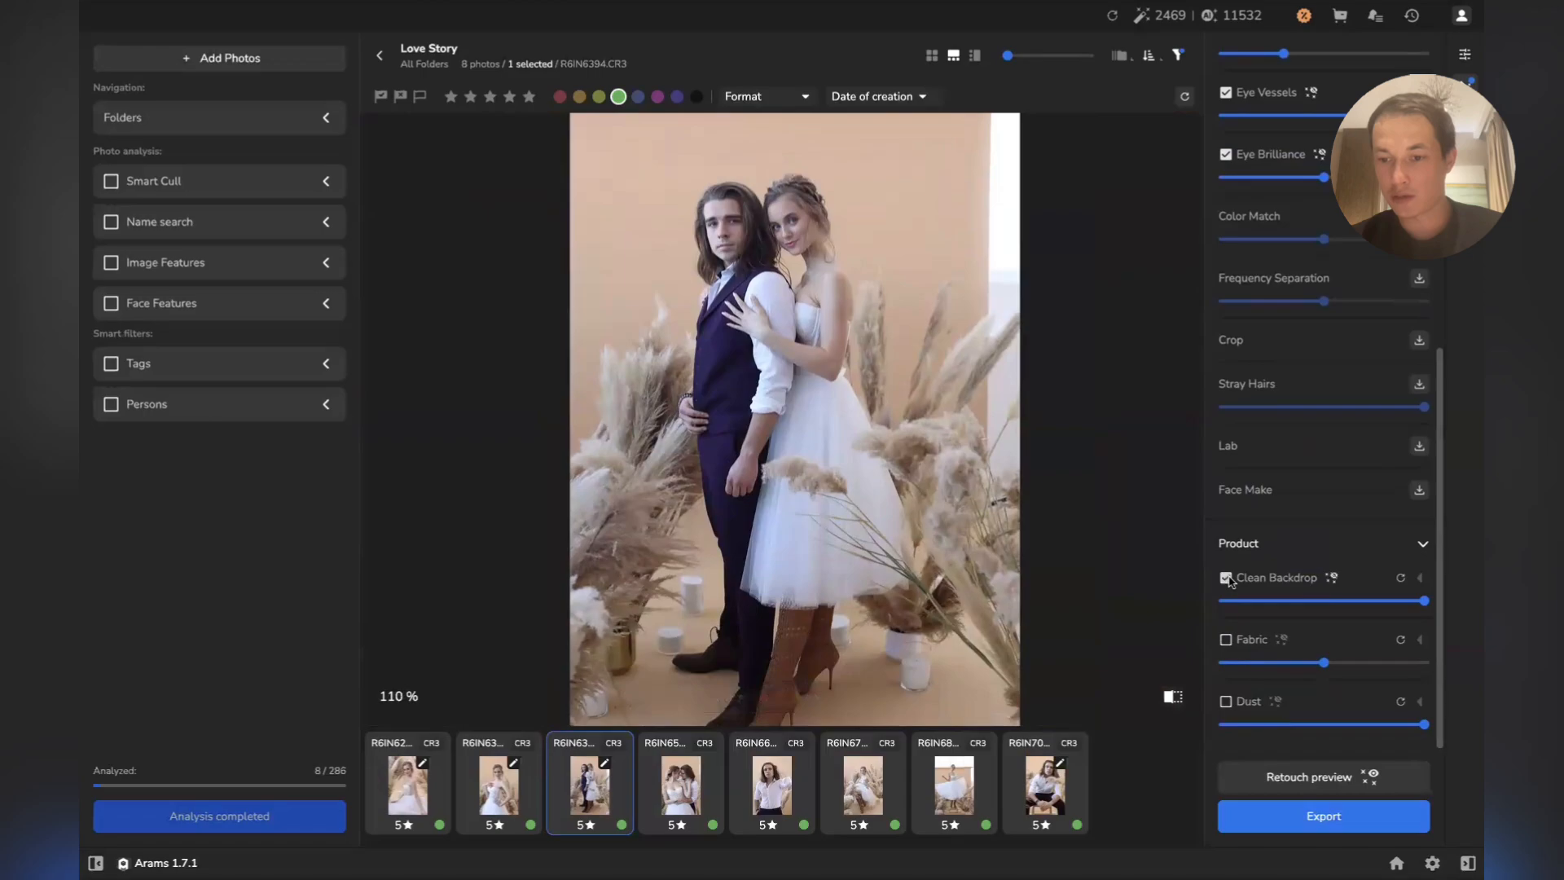
pyautogui.click(1226, 640)
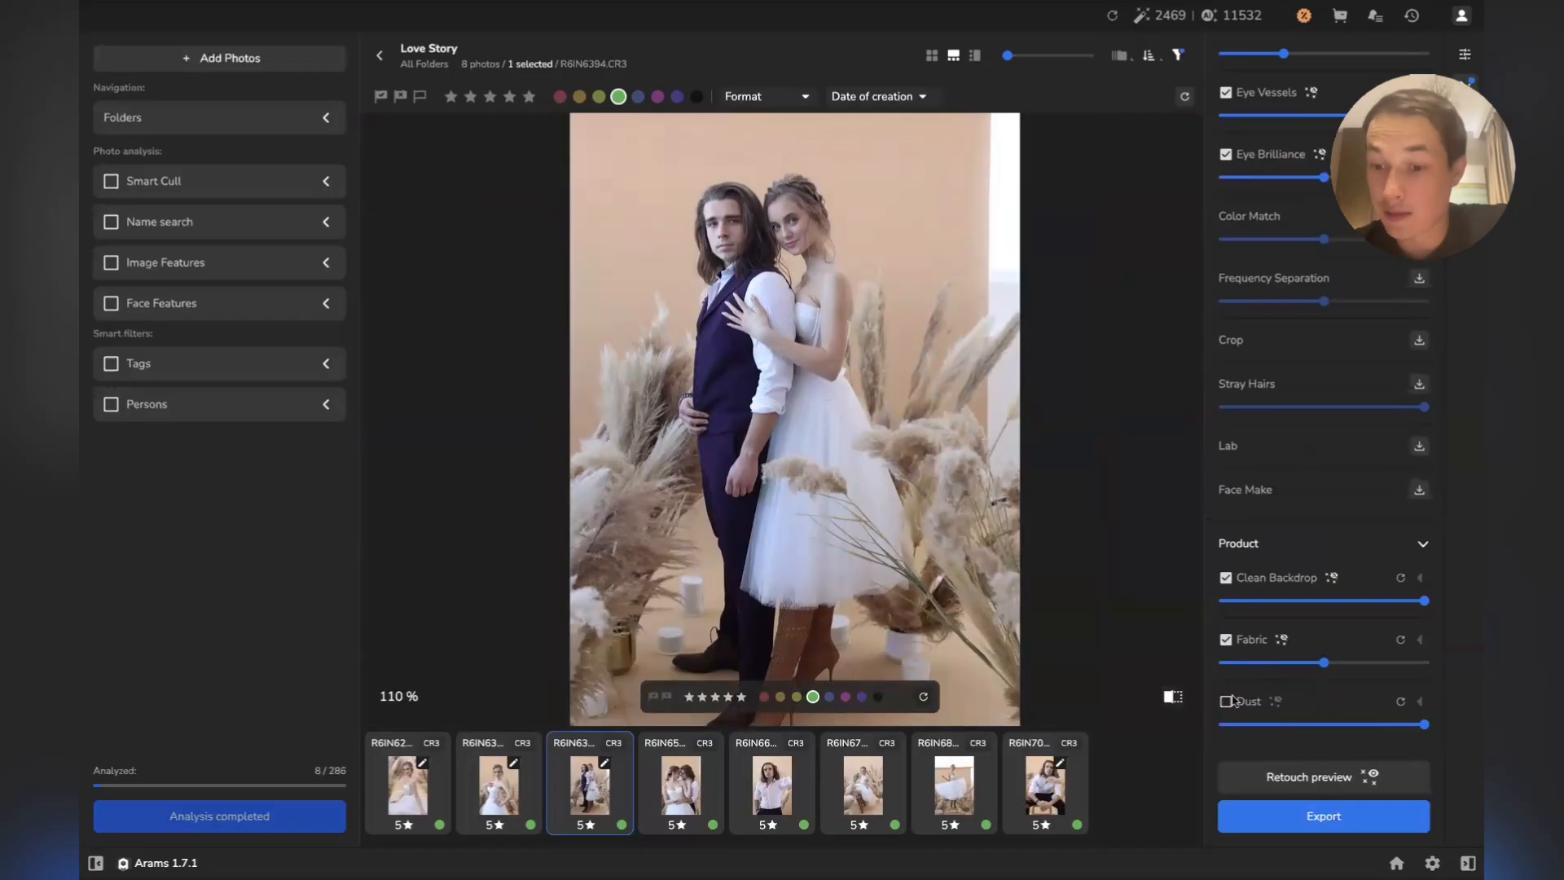
pyautogui.click(1301, 779)
pyautogui.click(887, 484)
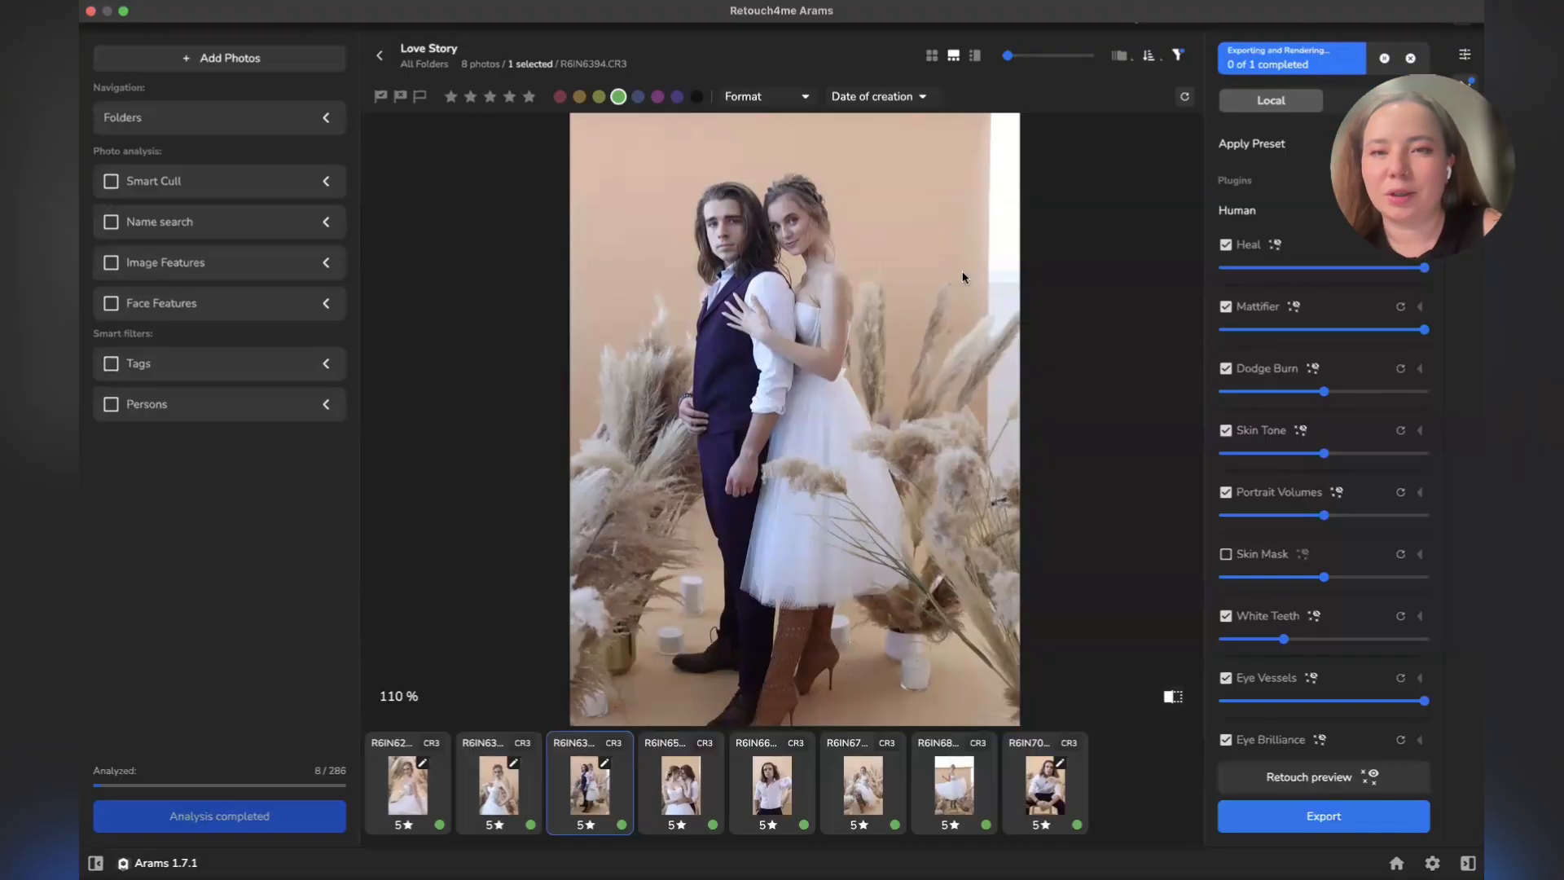
# Expand the detailed options of the Mattifier and Heal plugins
pyautogui.scroll(-2, 1262, 552)
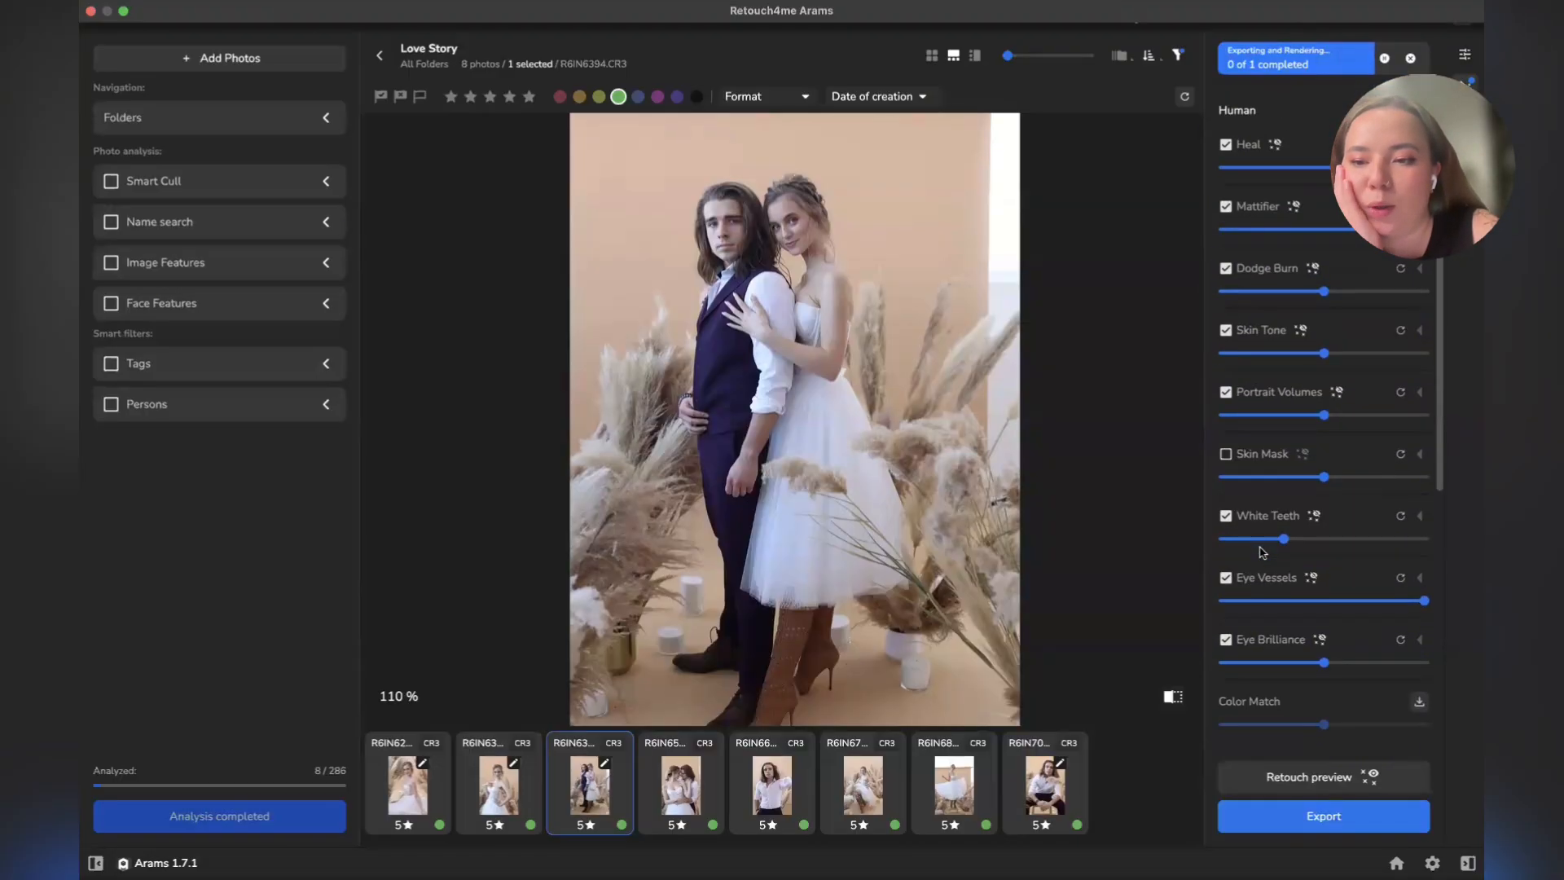
pyautogui.scroll(1, 1280, 210)
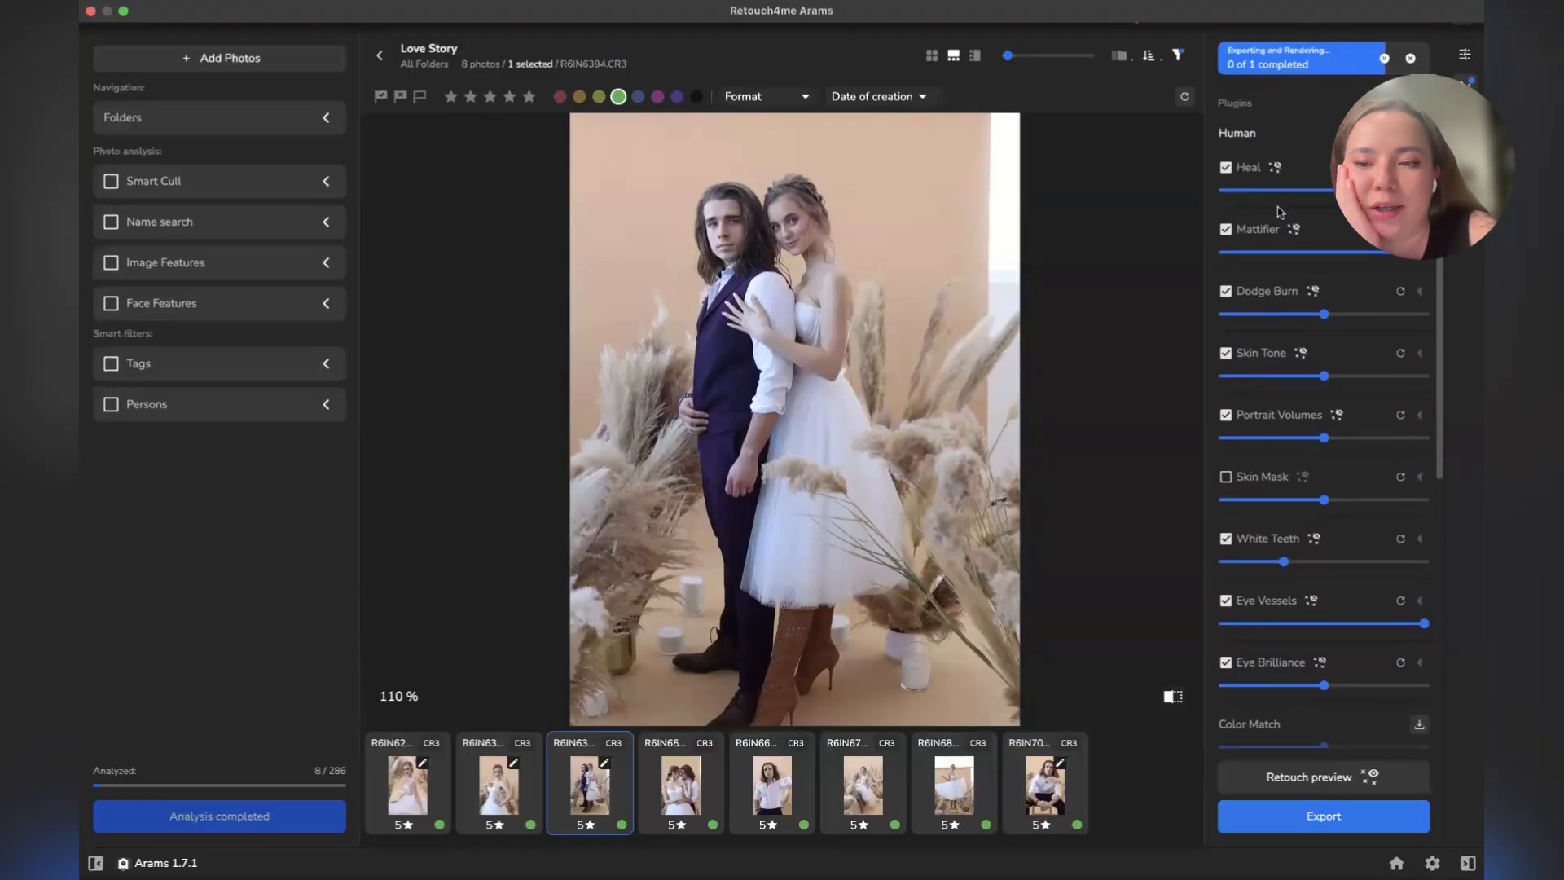
pyautogui.click(1275, 229)
pyautogui.click(1319, 168)
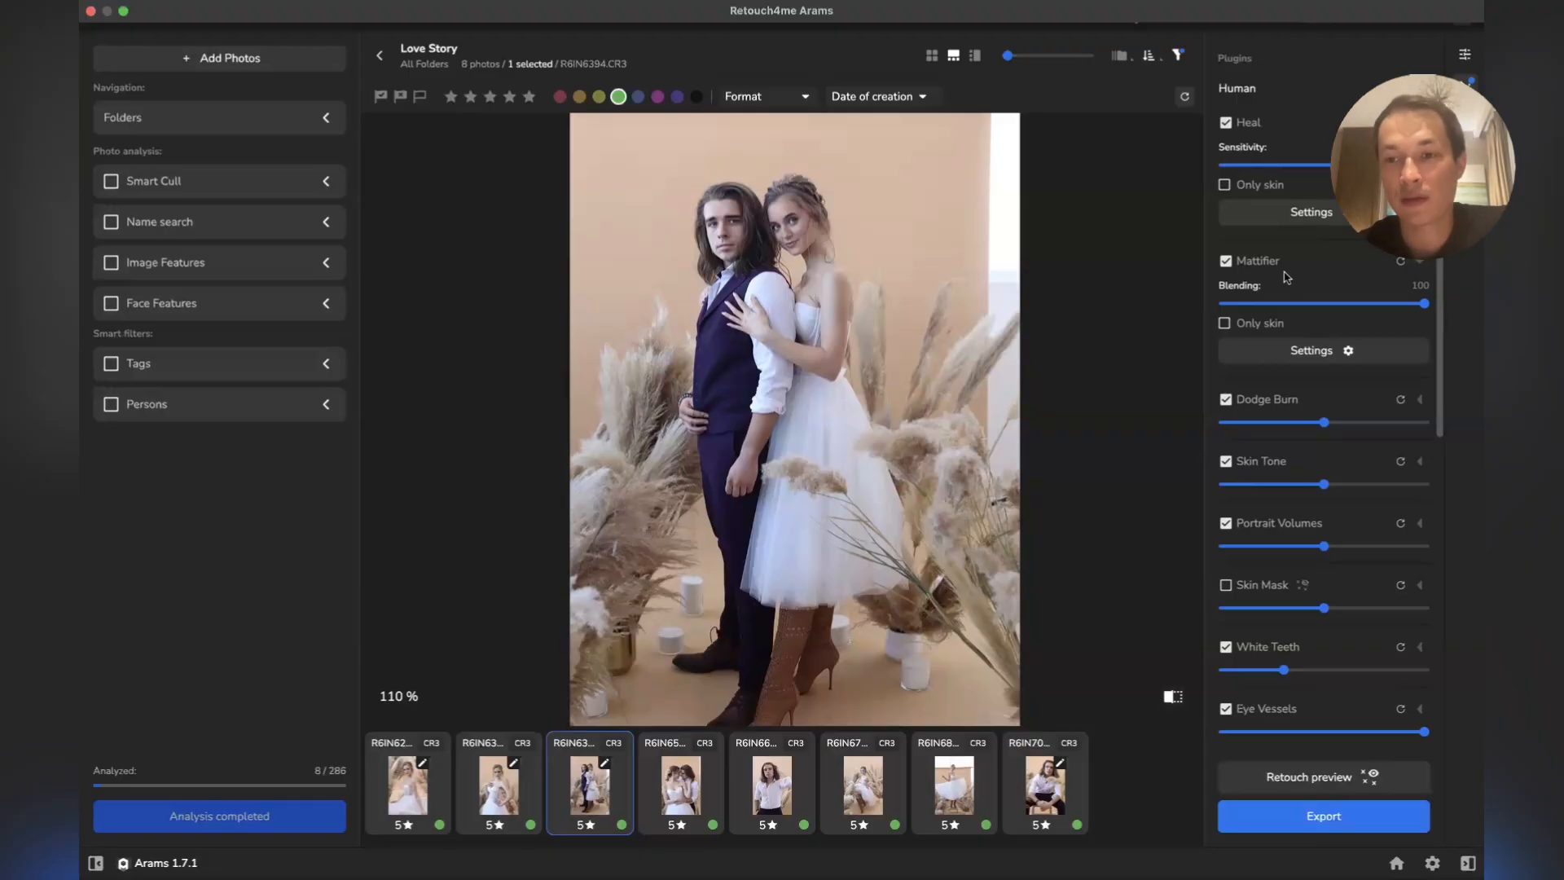
# Examine the extra options of the Dodge Burn, Skin Tone, Portrait Volumes, White Teeth and Dust plugins
pyautogui.scroll(-1, 1286, 365)
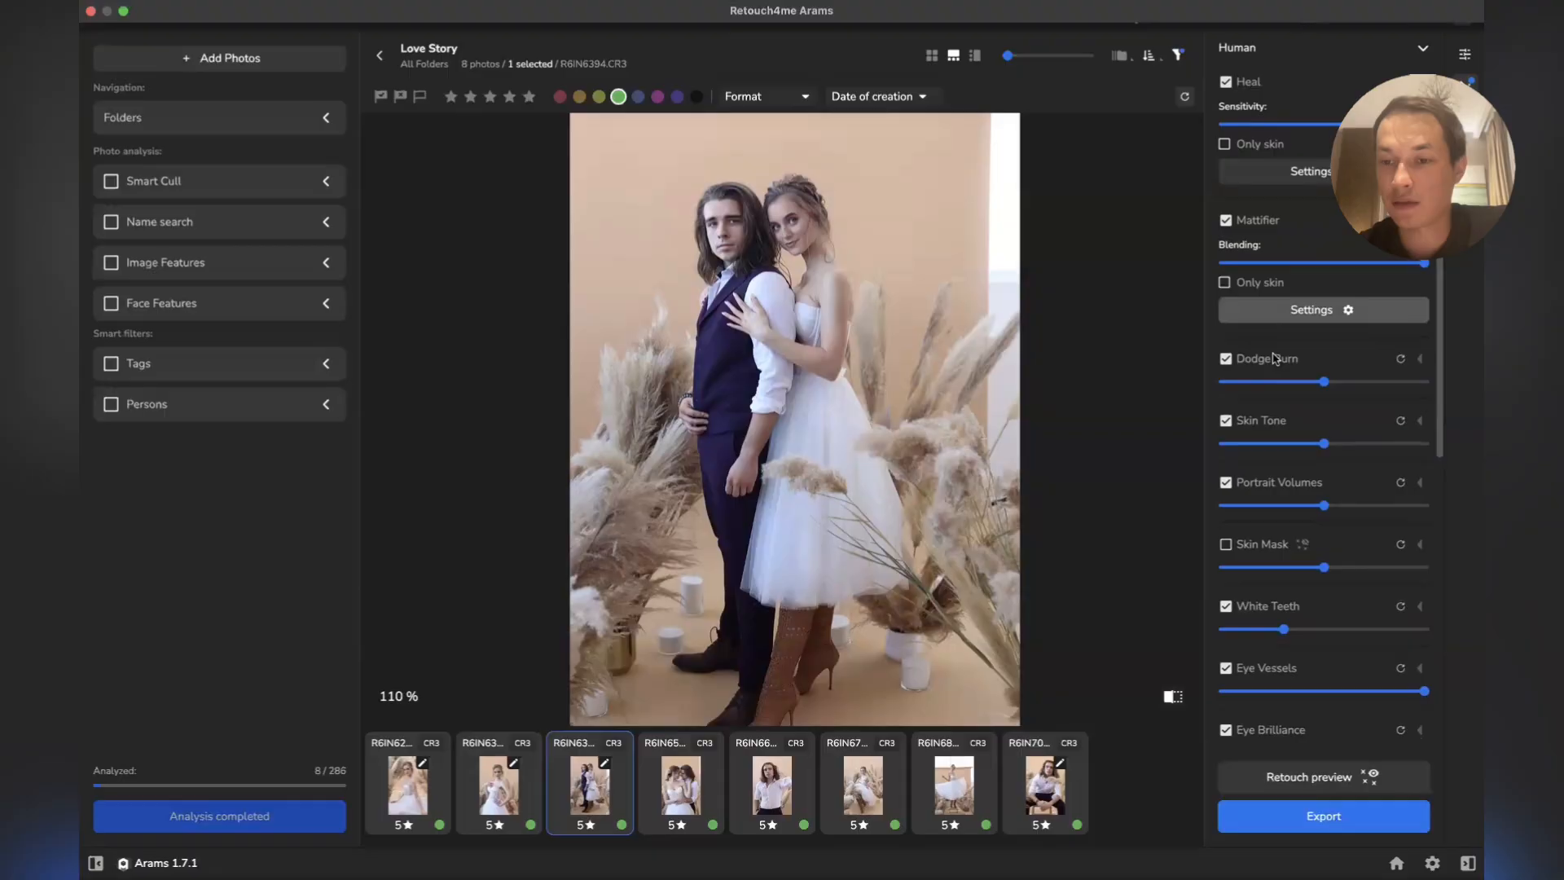
pyautogui.click(1271, 360)
pyautogui.click(1271, 363)
pyautogui.scroll(-3, 1271, 342)
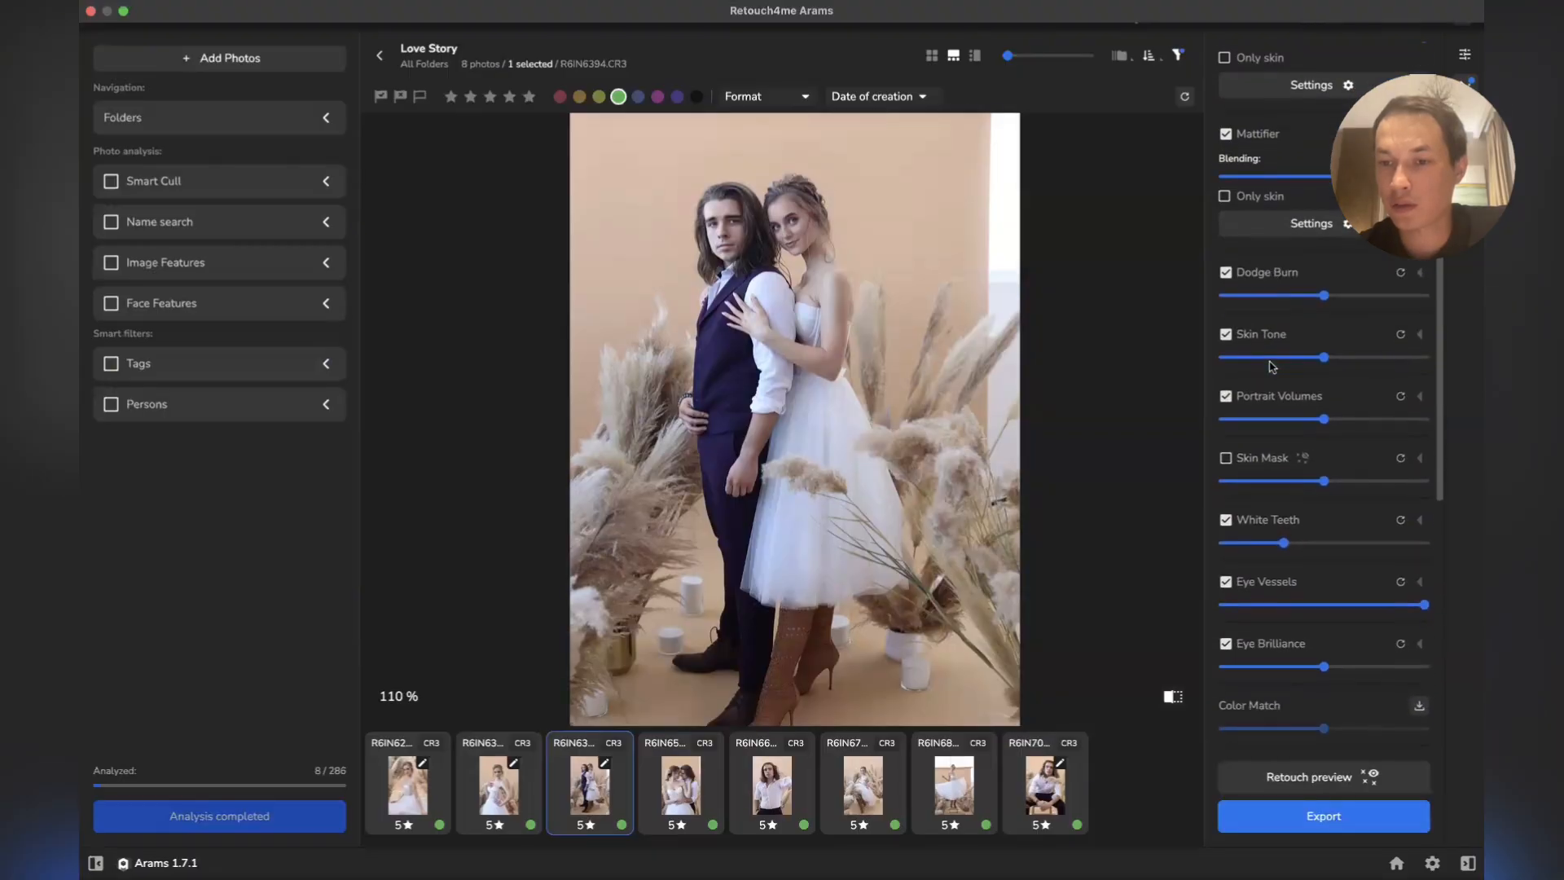
pyautogui.click(1269, 302)
pyautogui.click(1269, 303)
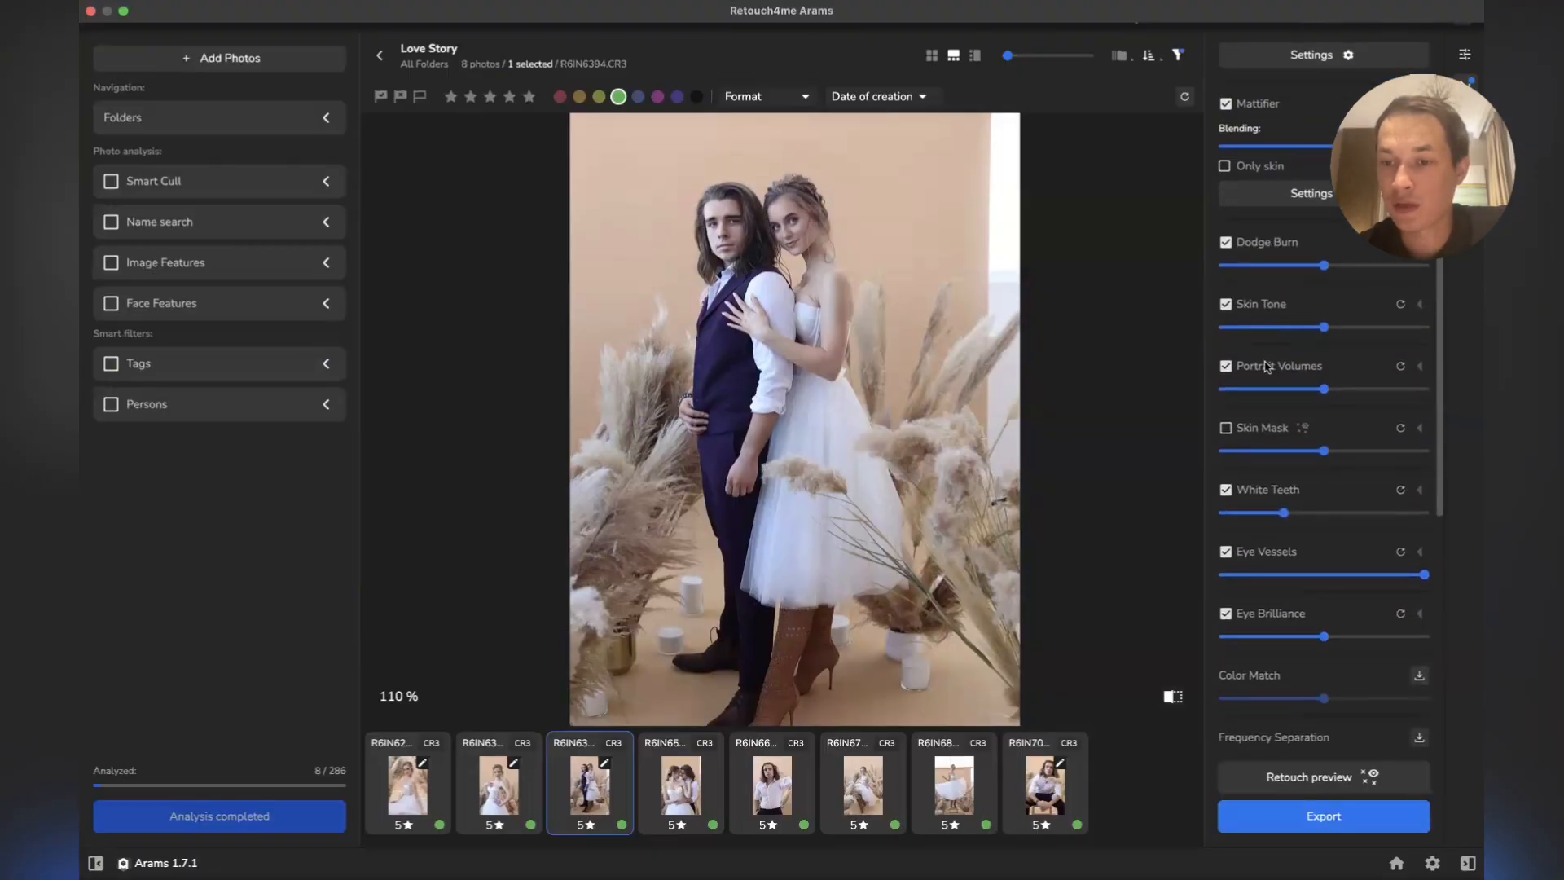
pyautogui.click(1267, 365)
pyautogui.click(1267, 366)
pyautogui.scroll(-4, 1272, 350)
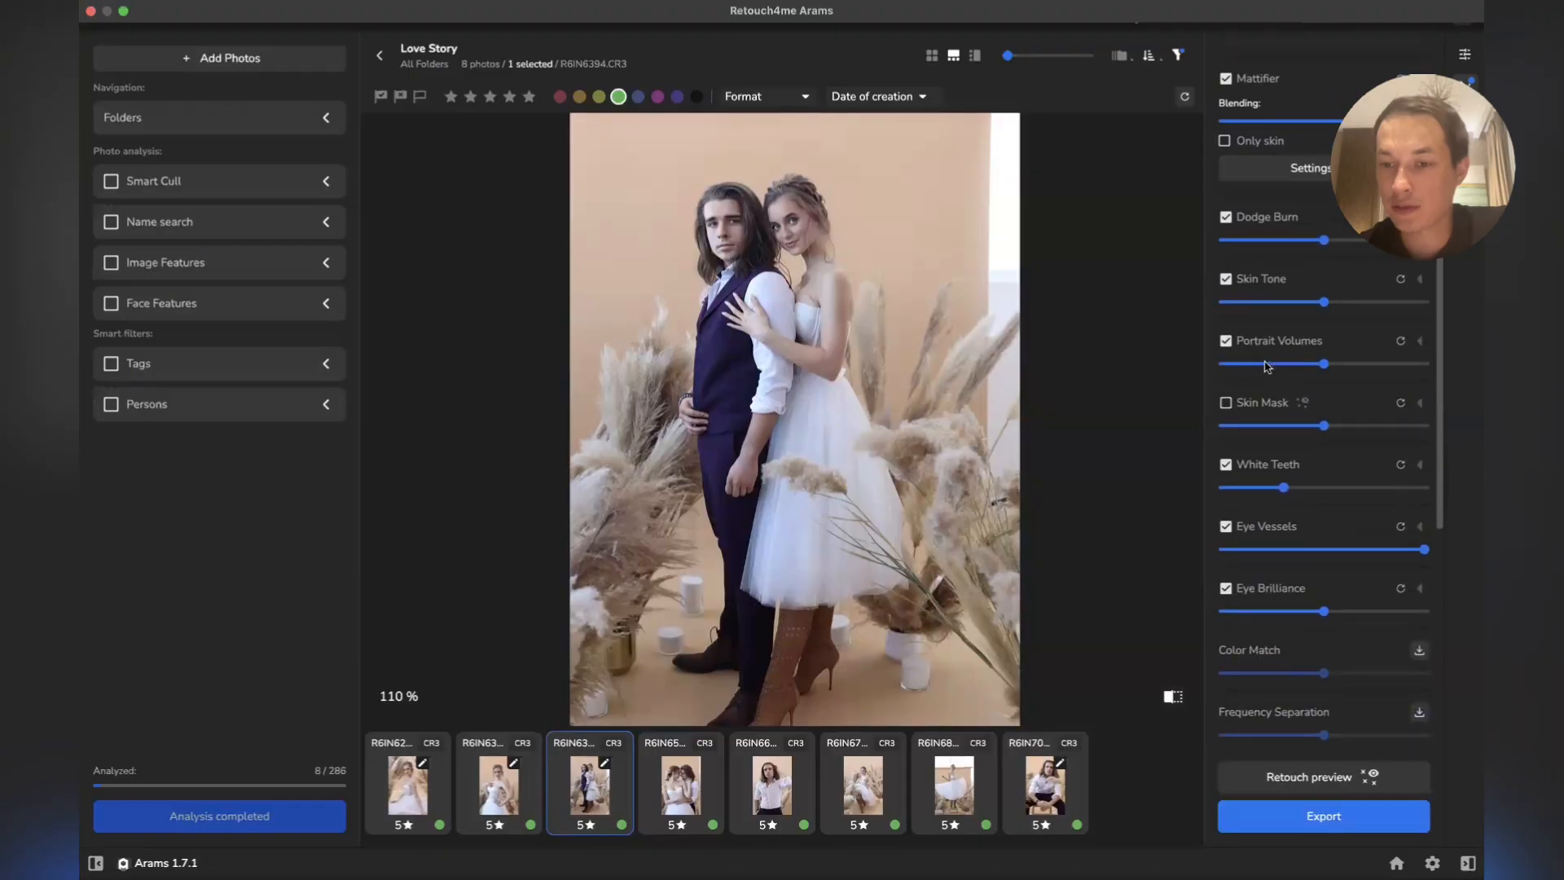
pyautogui.click(1277, 326)
pyautogui.click(1277, 326)
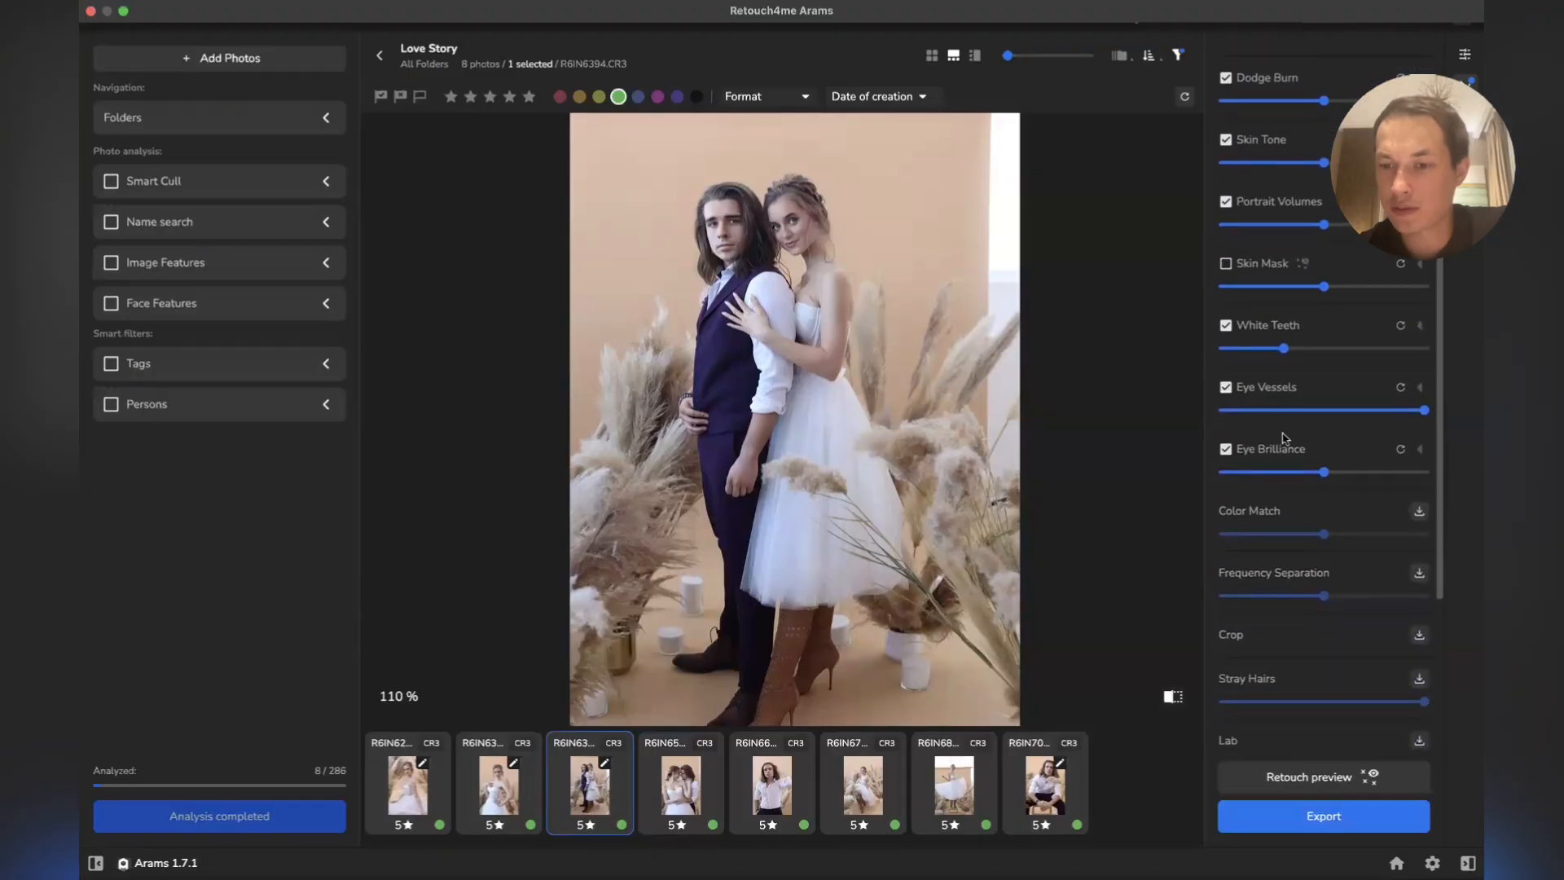
pyautogui.scroll(-7, 1284, 440)
pyautogui.click(1255, 706)
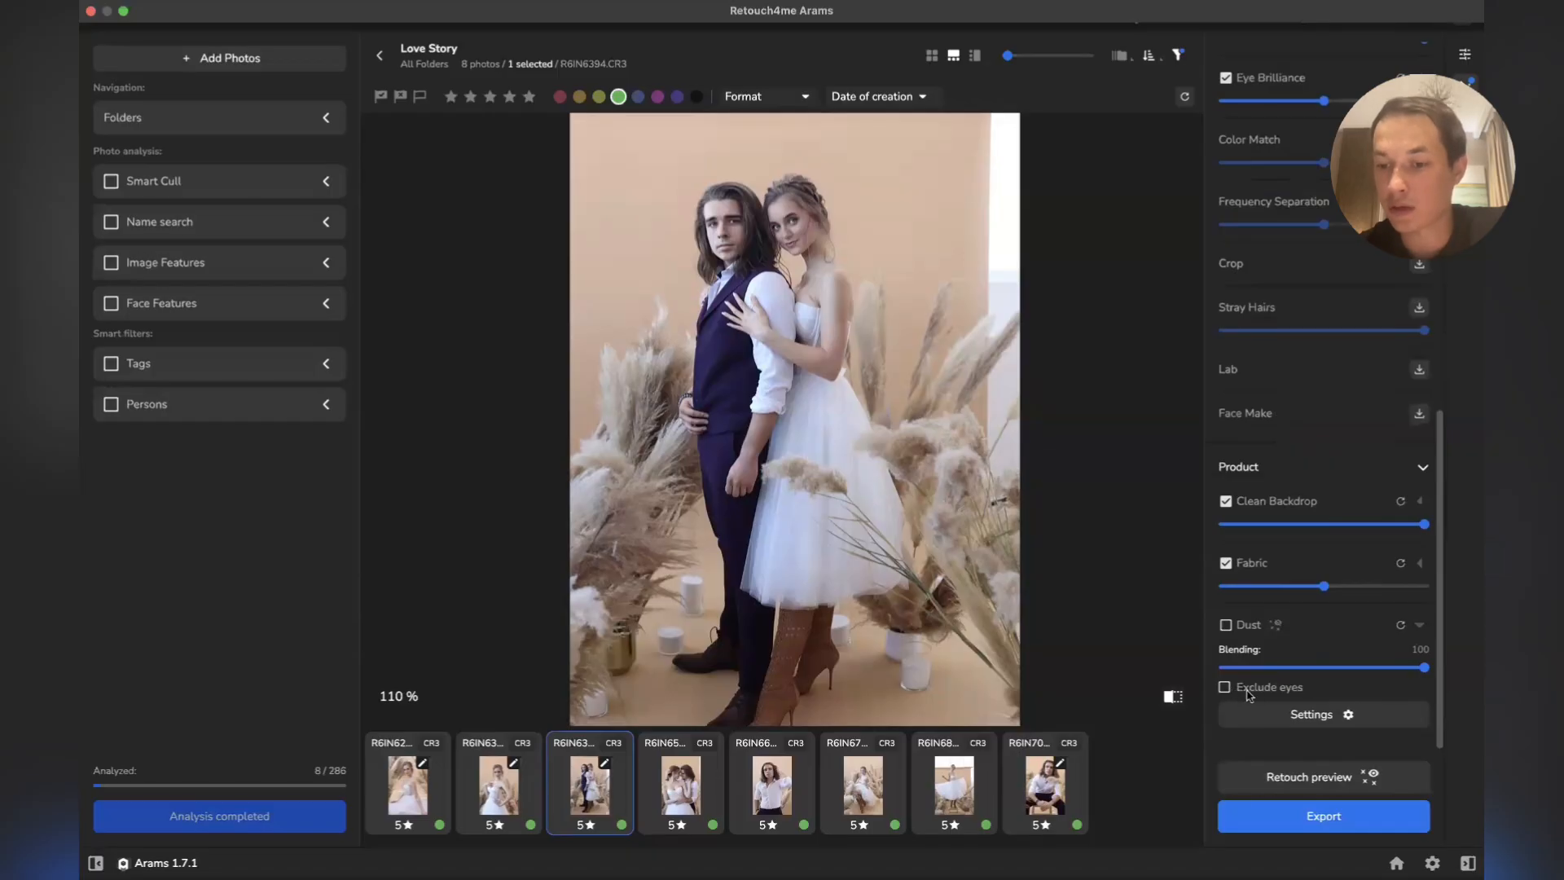
pyautogui.click(1254, 628)
pyautogui.scroll(8, 1281, 521)
pyautogui.scroll(4, 1282, 522)
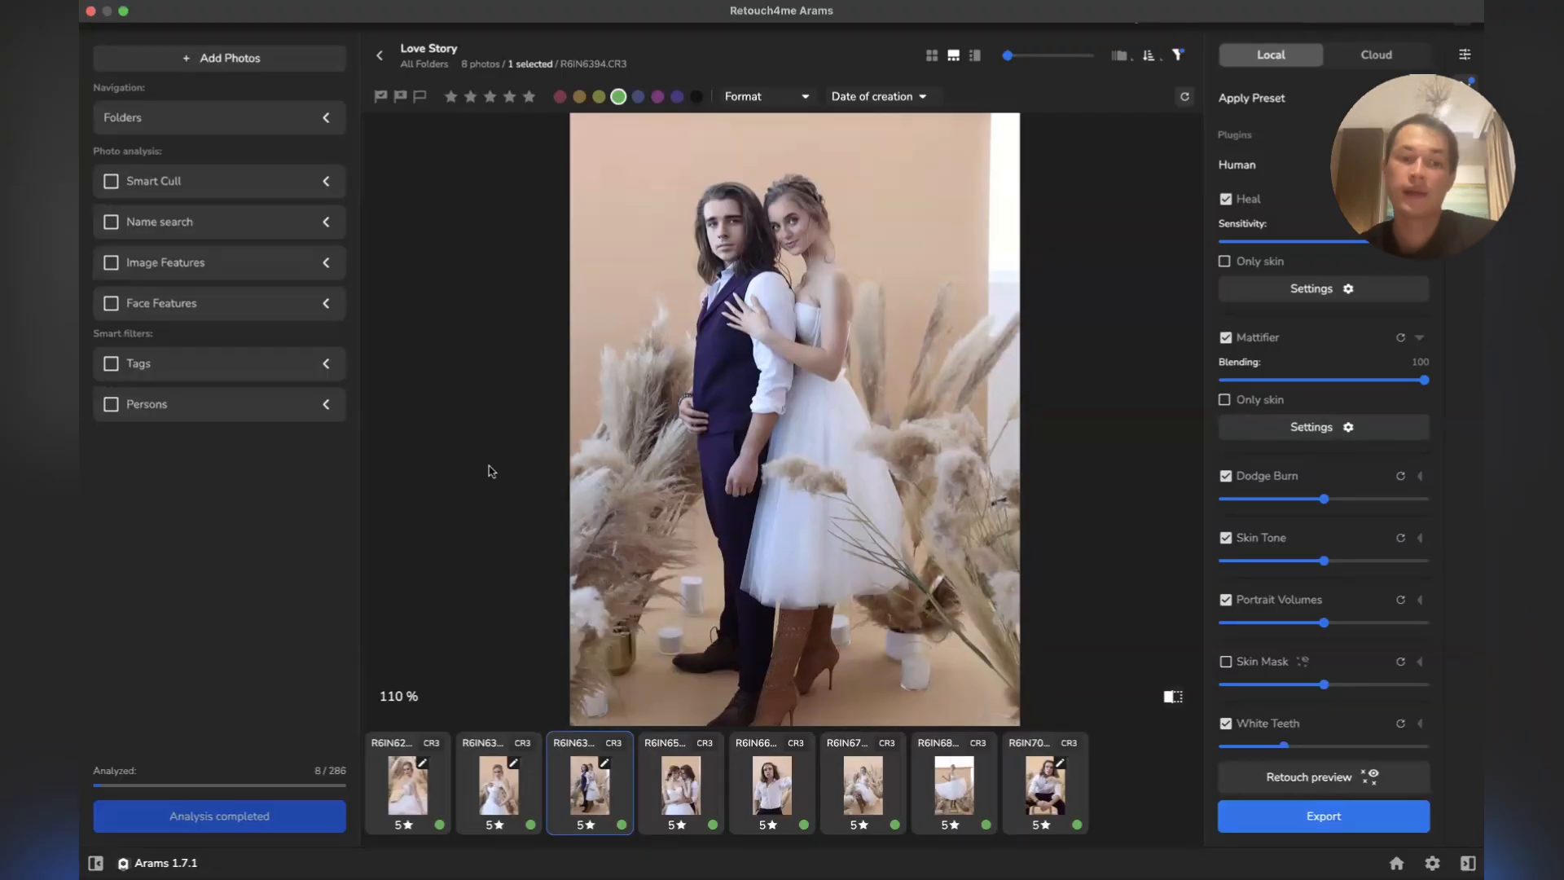
# Look through the general application settings down to the experimental and interface options, and return to the couple's photo
pyautogui.moveTo(926, 475)
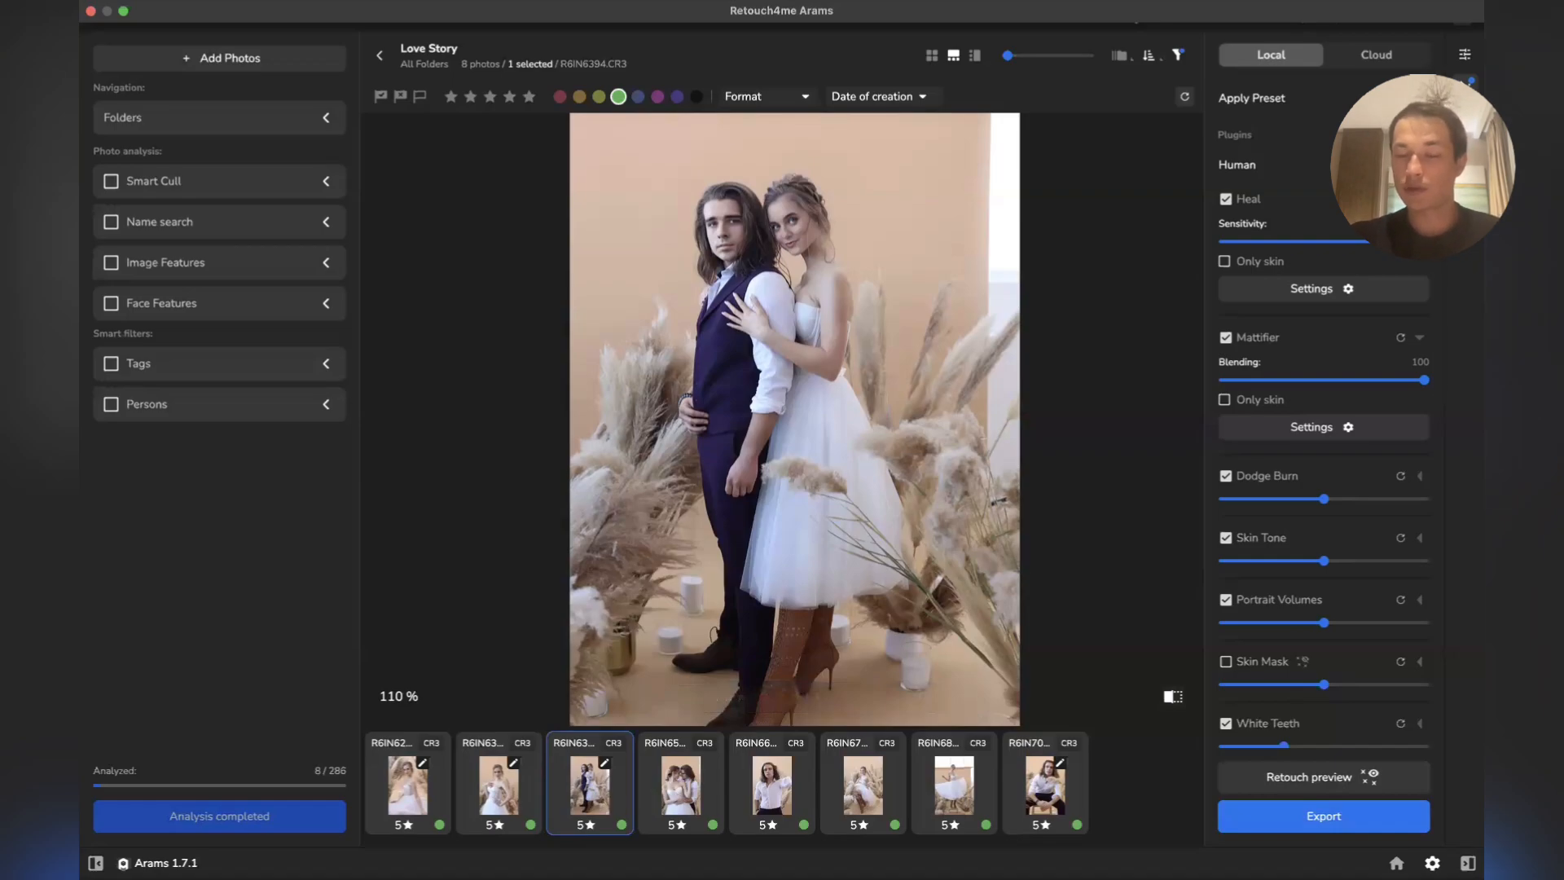
pyautogui.click(1433, 864)
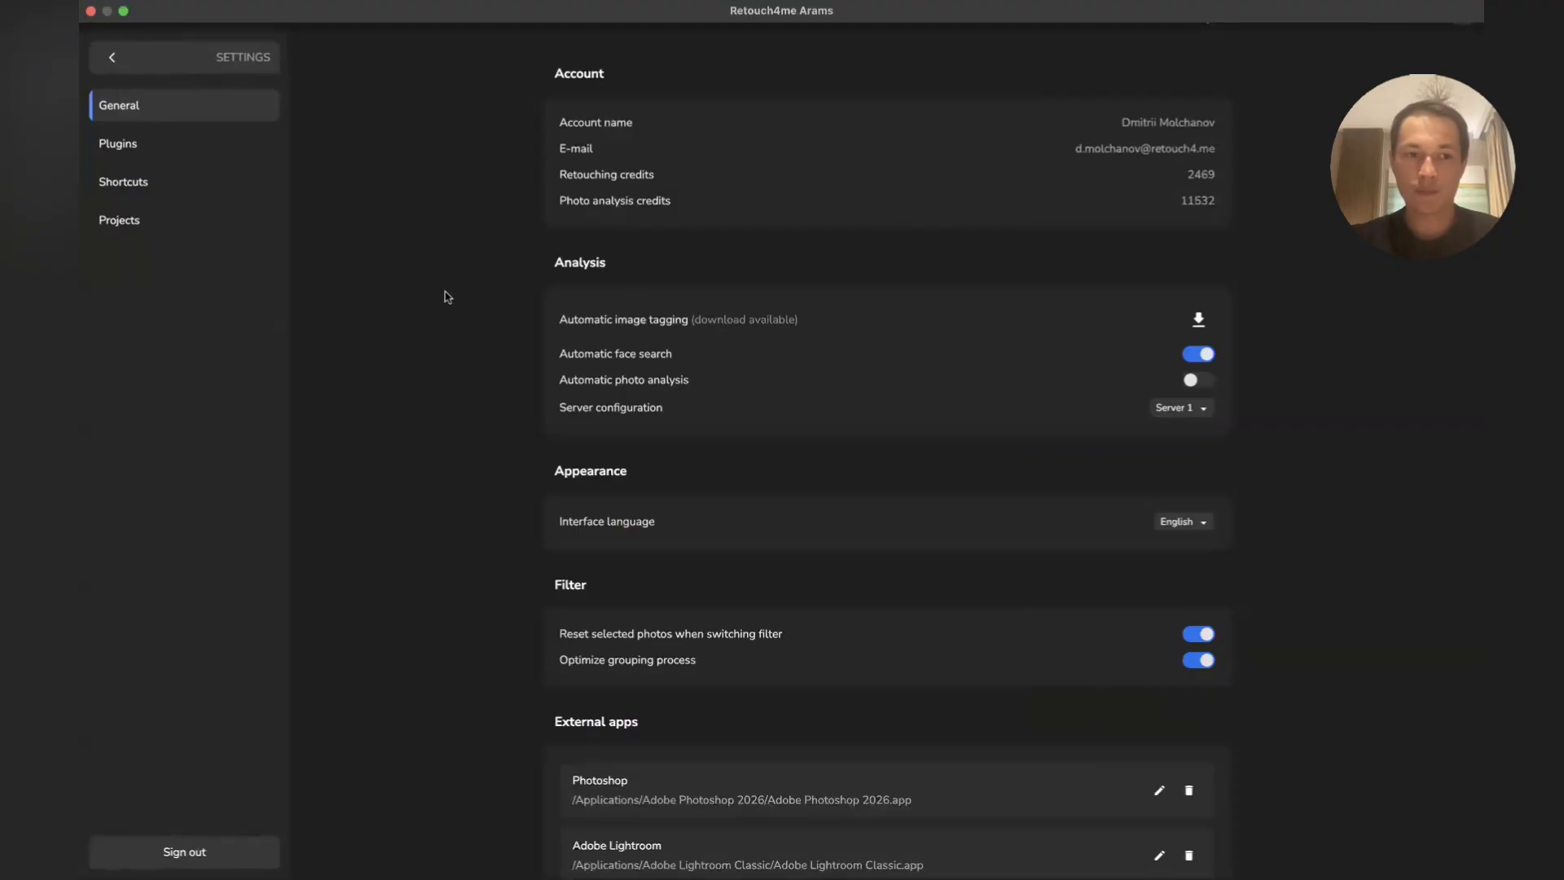
pyautogui.click(113, 60)
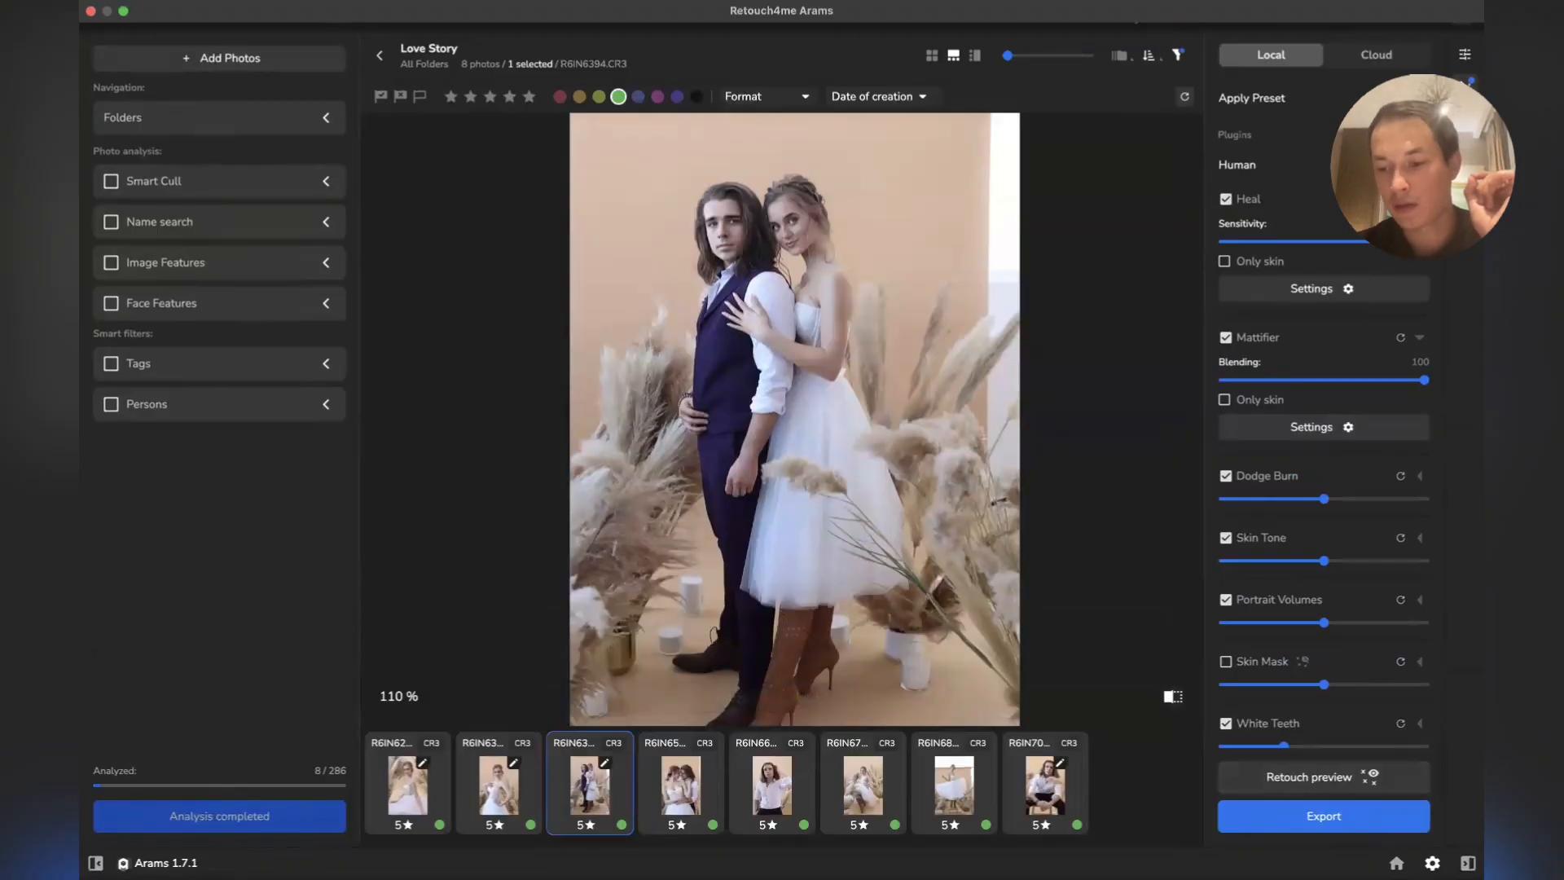
pyautogui.click(1433, 863)
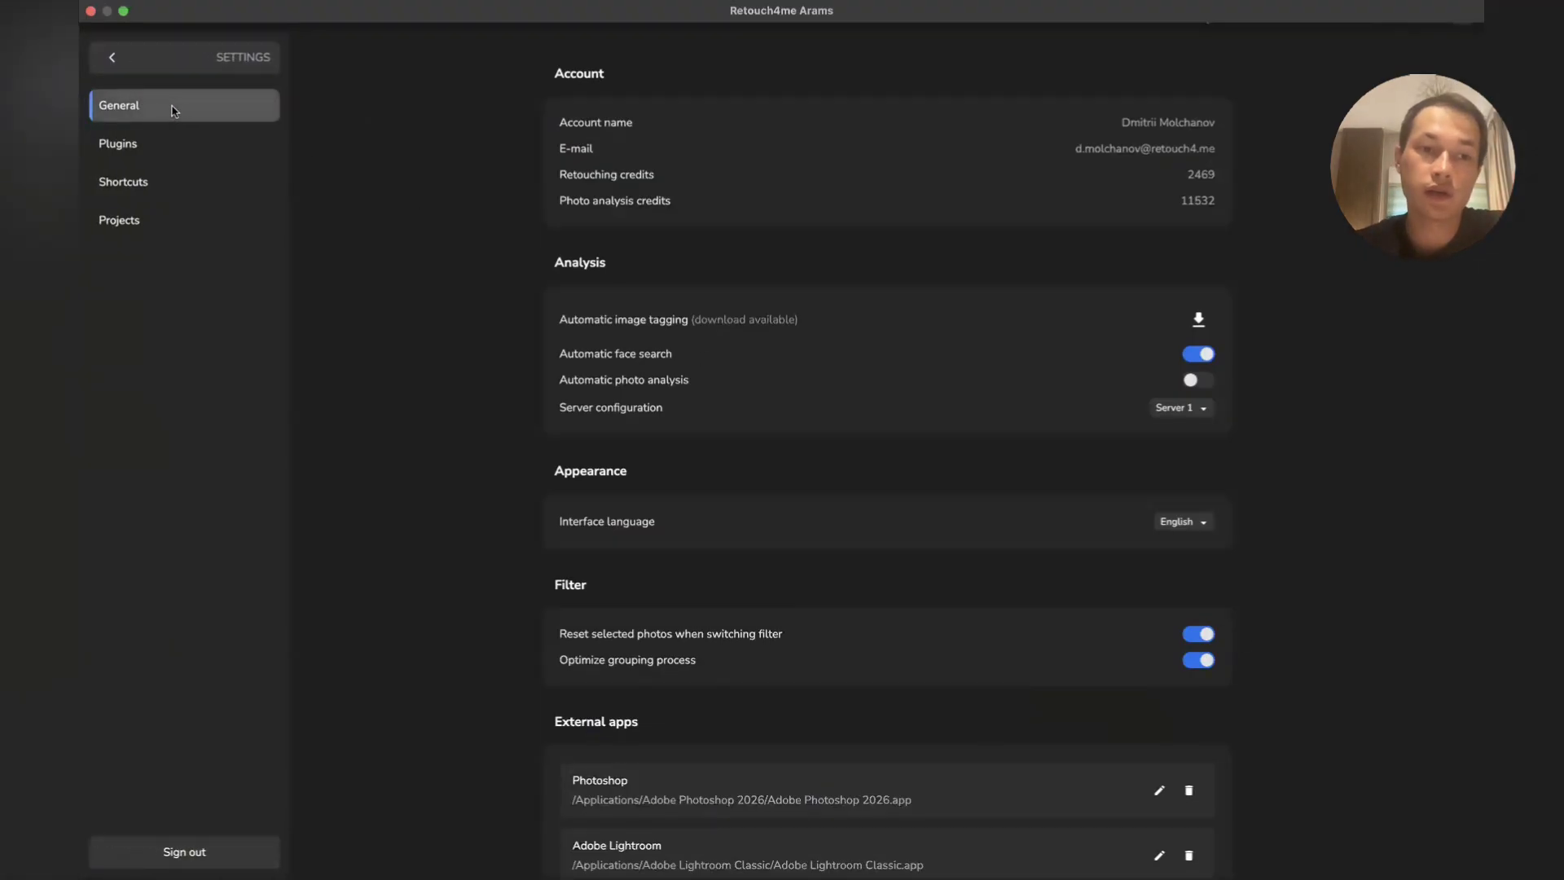
pyautogui.scroll(-15, 729, 384)
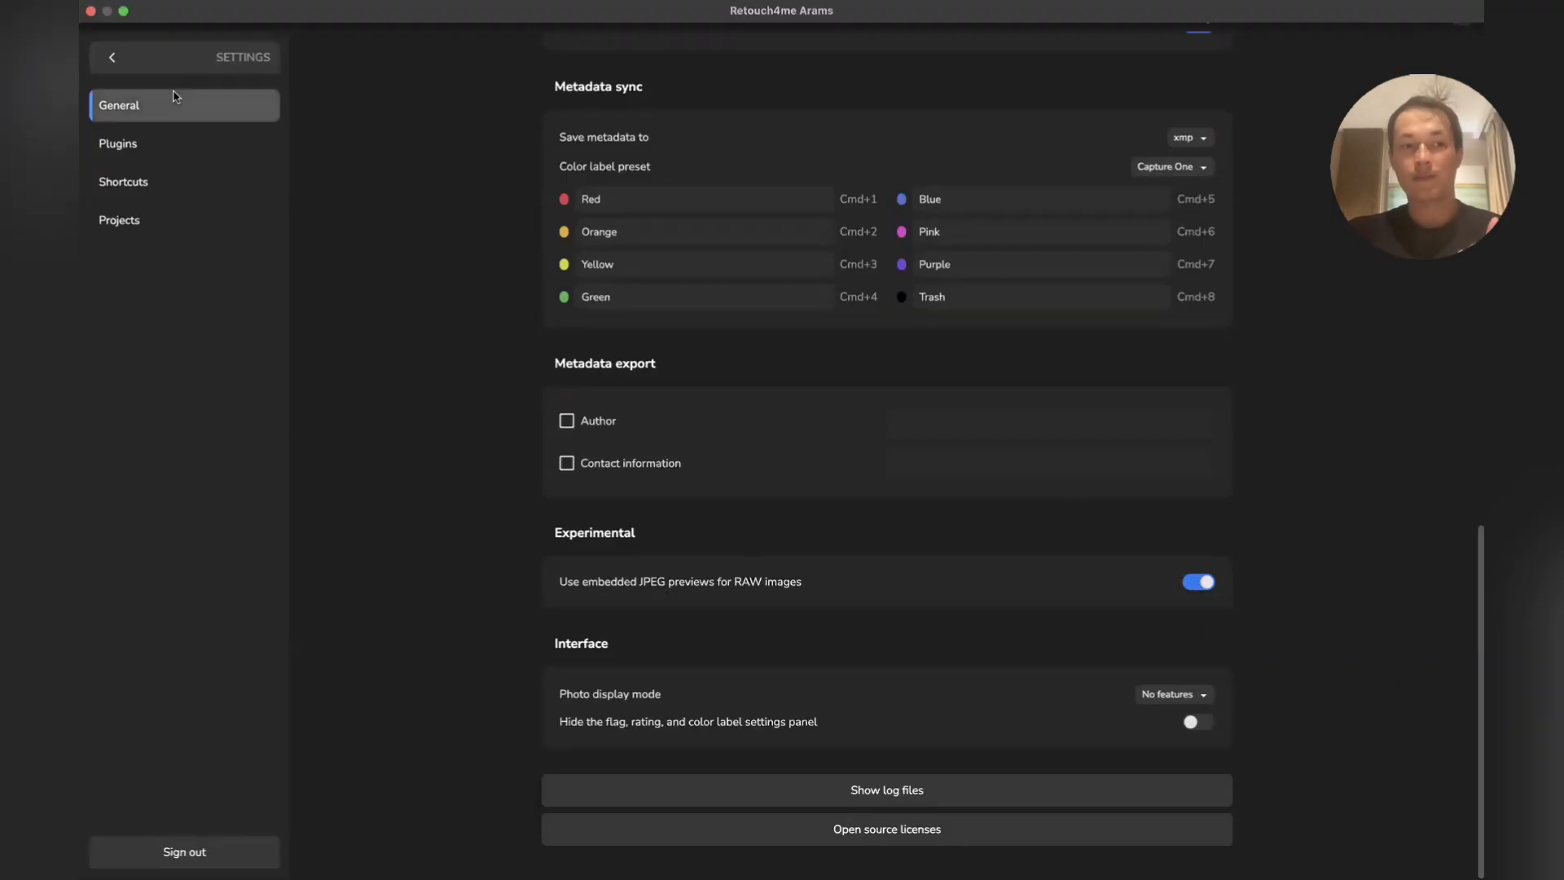
pyautogui.click(111, 57)
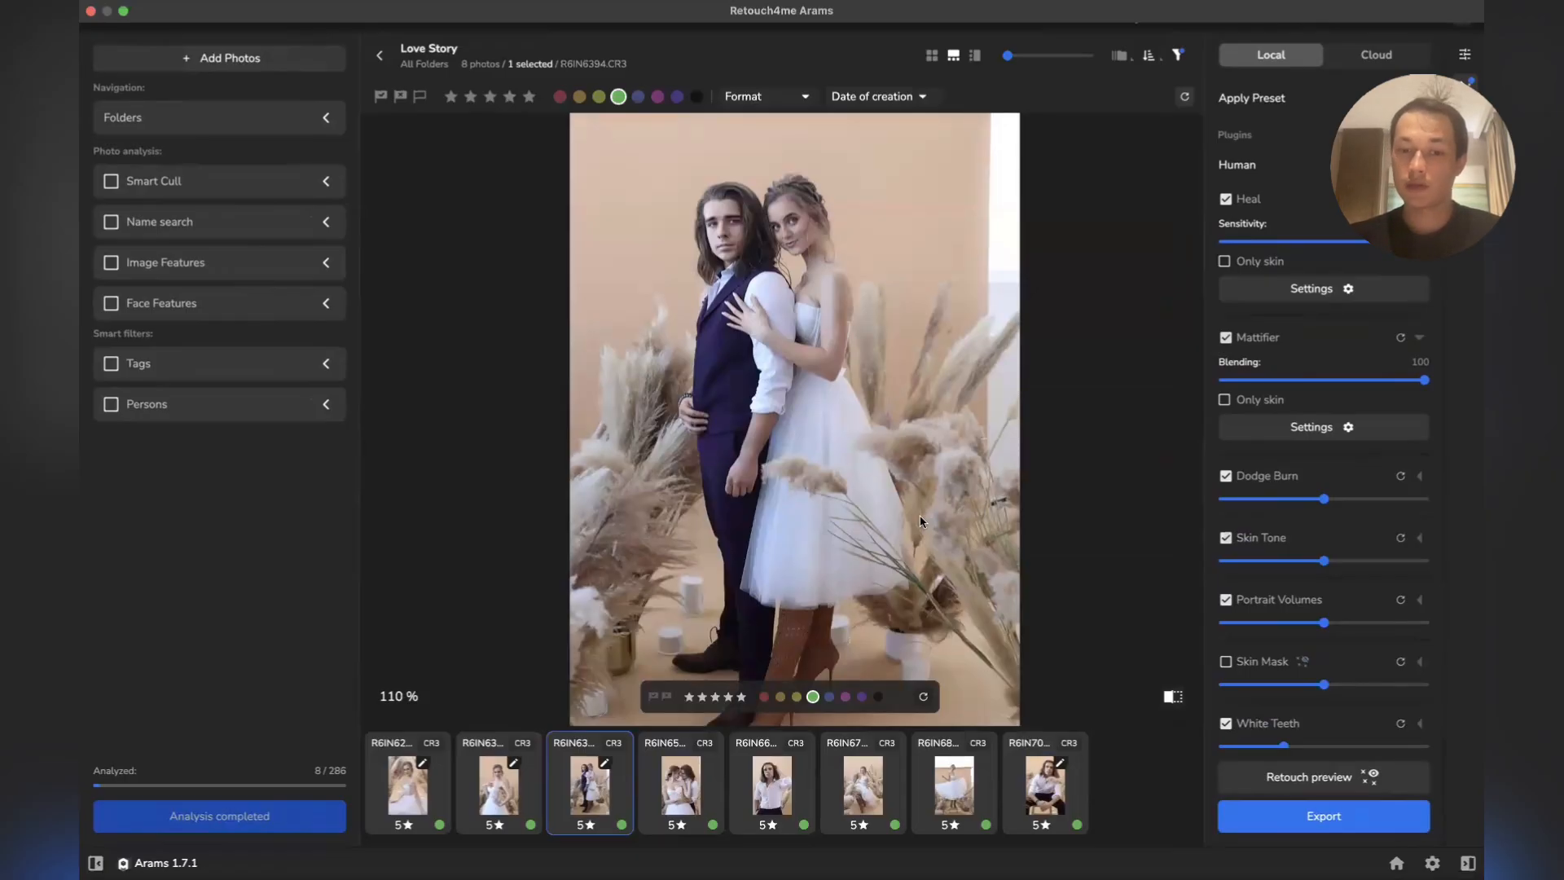
# Review the file format choices in the export settings for the selected photo, and cancel the export
pyautogui.click(1372, 817)
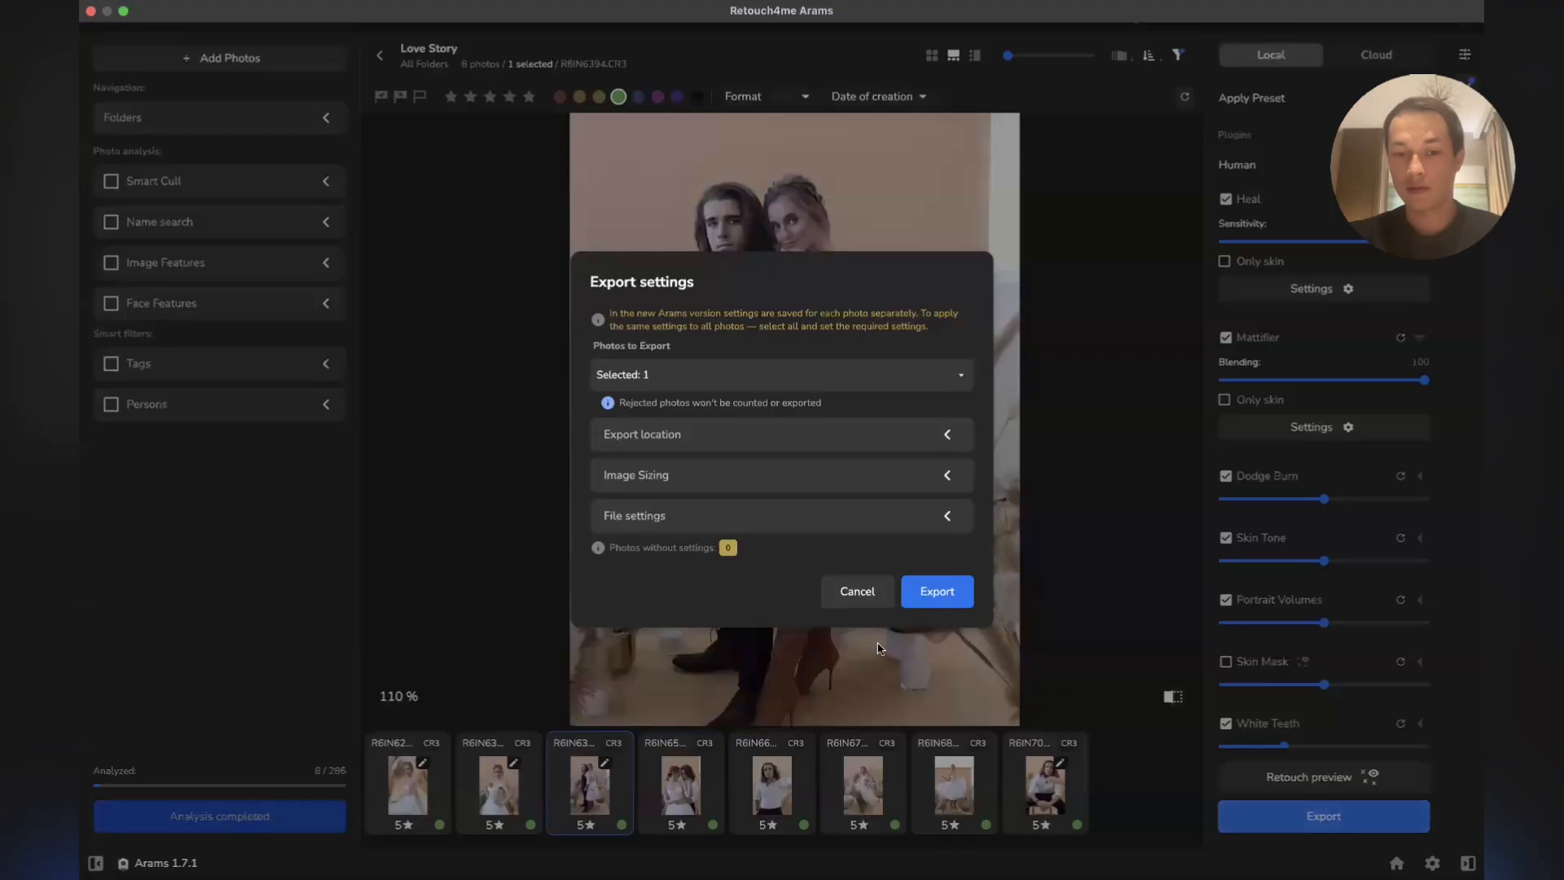
pyautogui.click(758, 521)
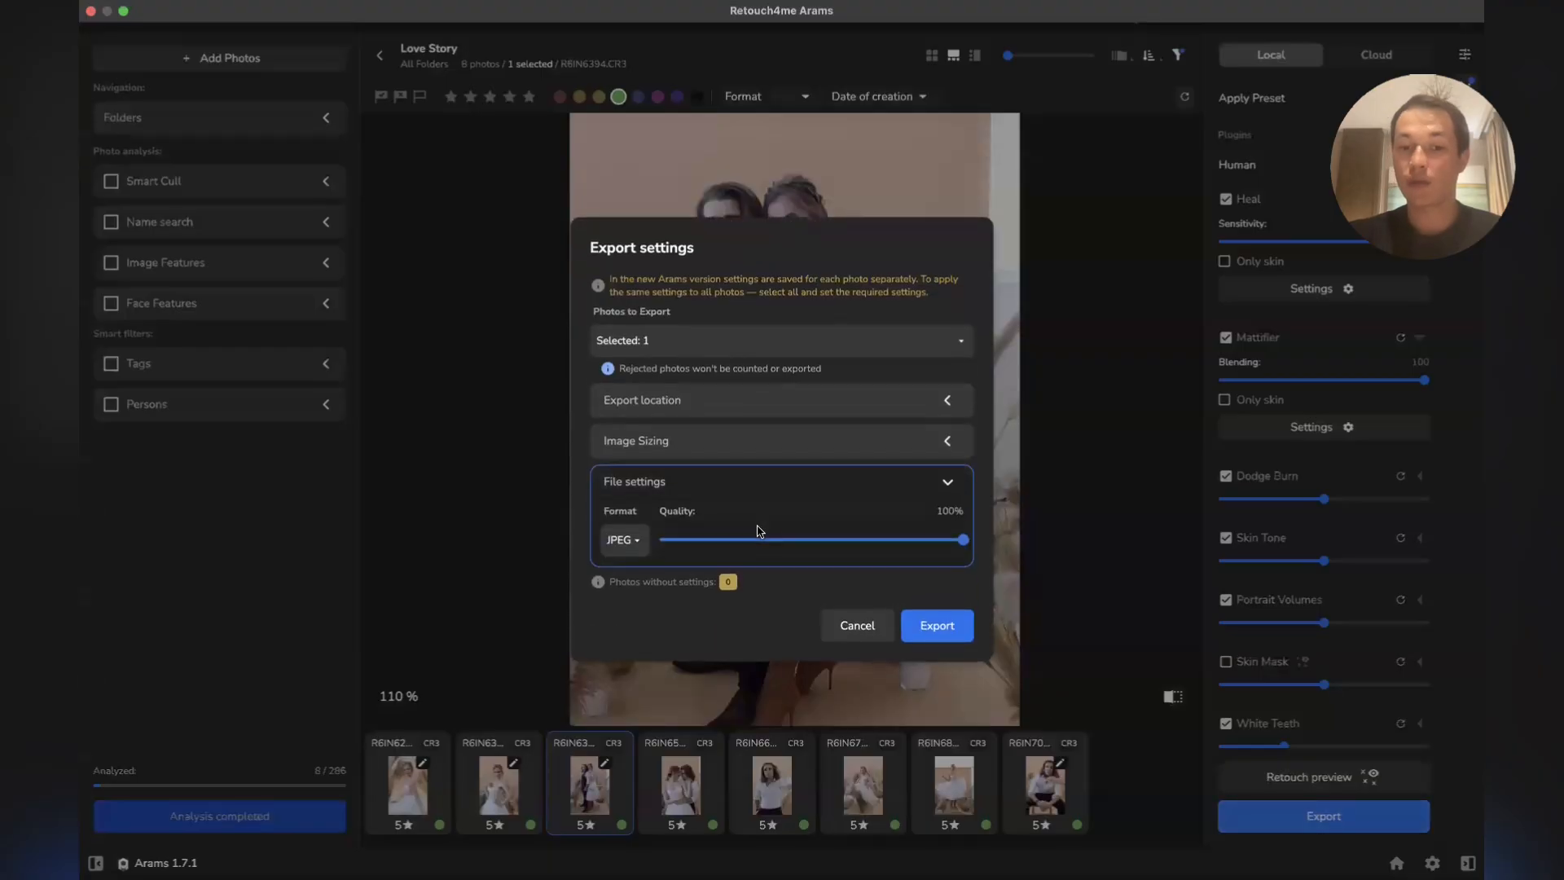
pyautogui.click(627, 539)
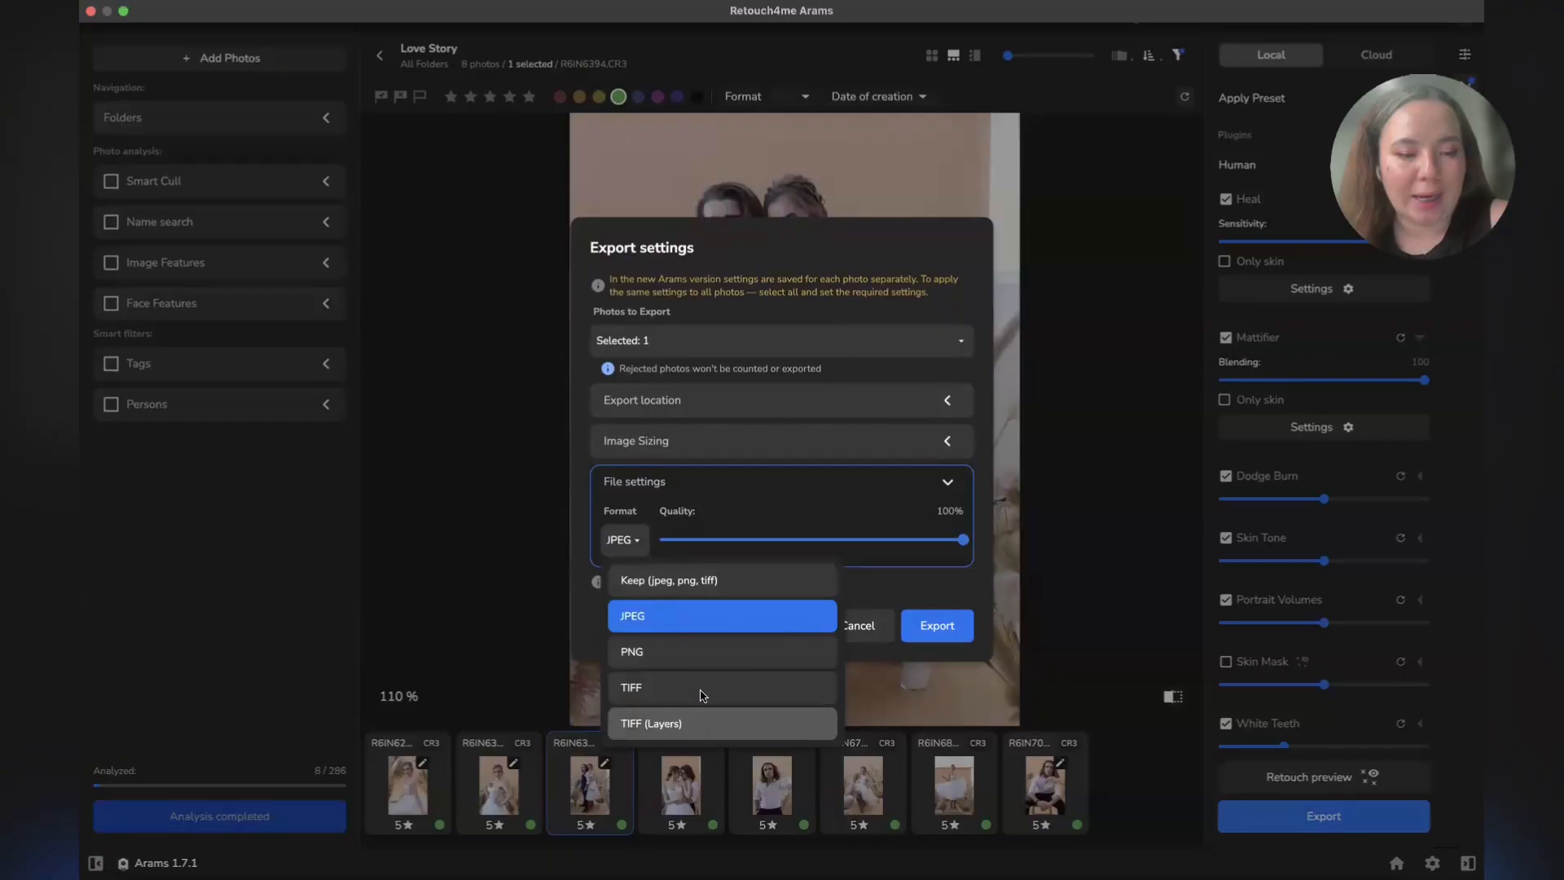
pyautogui.click(876, 632)
pyautogui.click(877, 628)
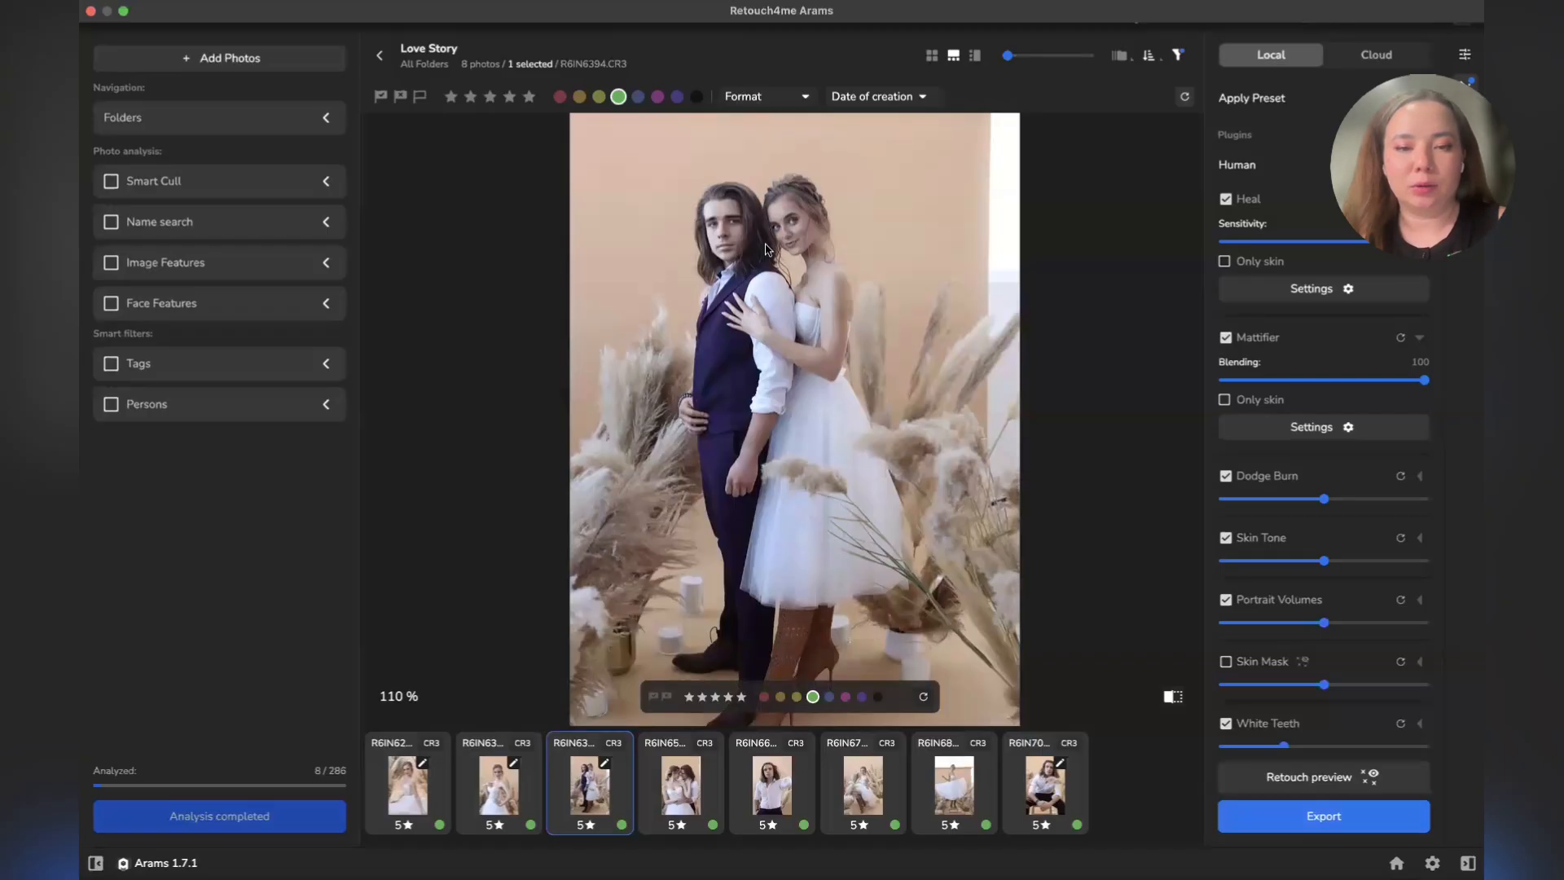
# Inspect the couple's faces up close and the Heal plugin's detailed settings, closing them without applying changes
pyautogui.scroll(5, 723, 250)
pyautogui.moveTo(860, 258); pyautogui.dragTo(792, 386)
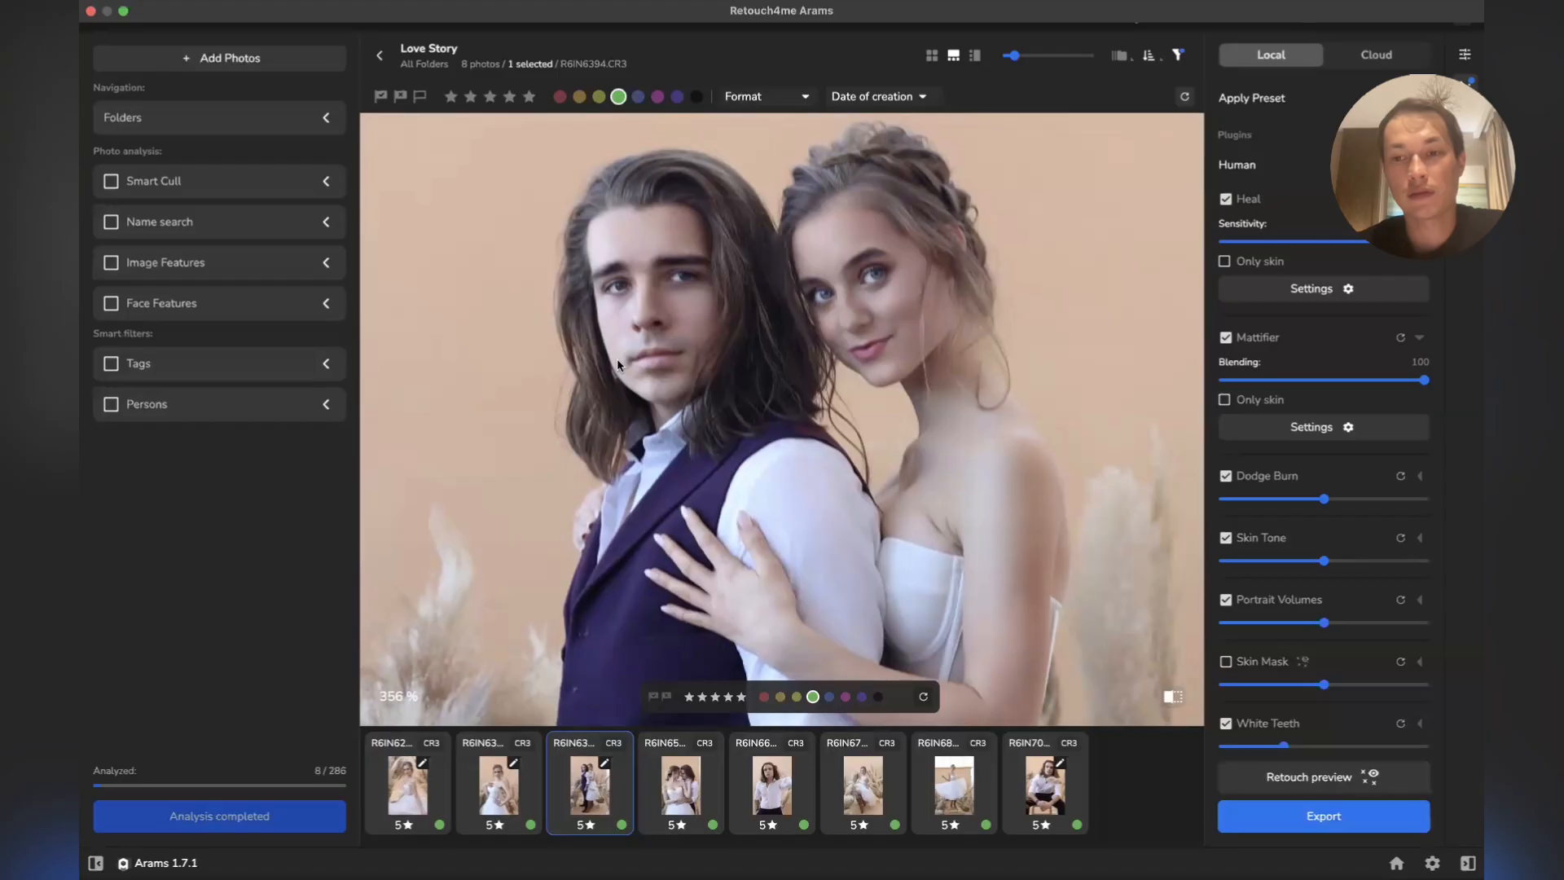
pyautogui.click(1285, 289)
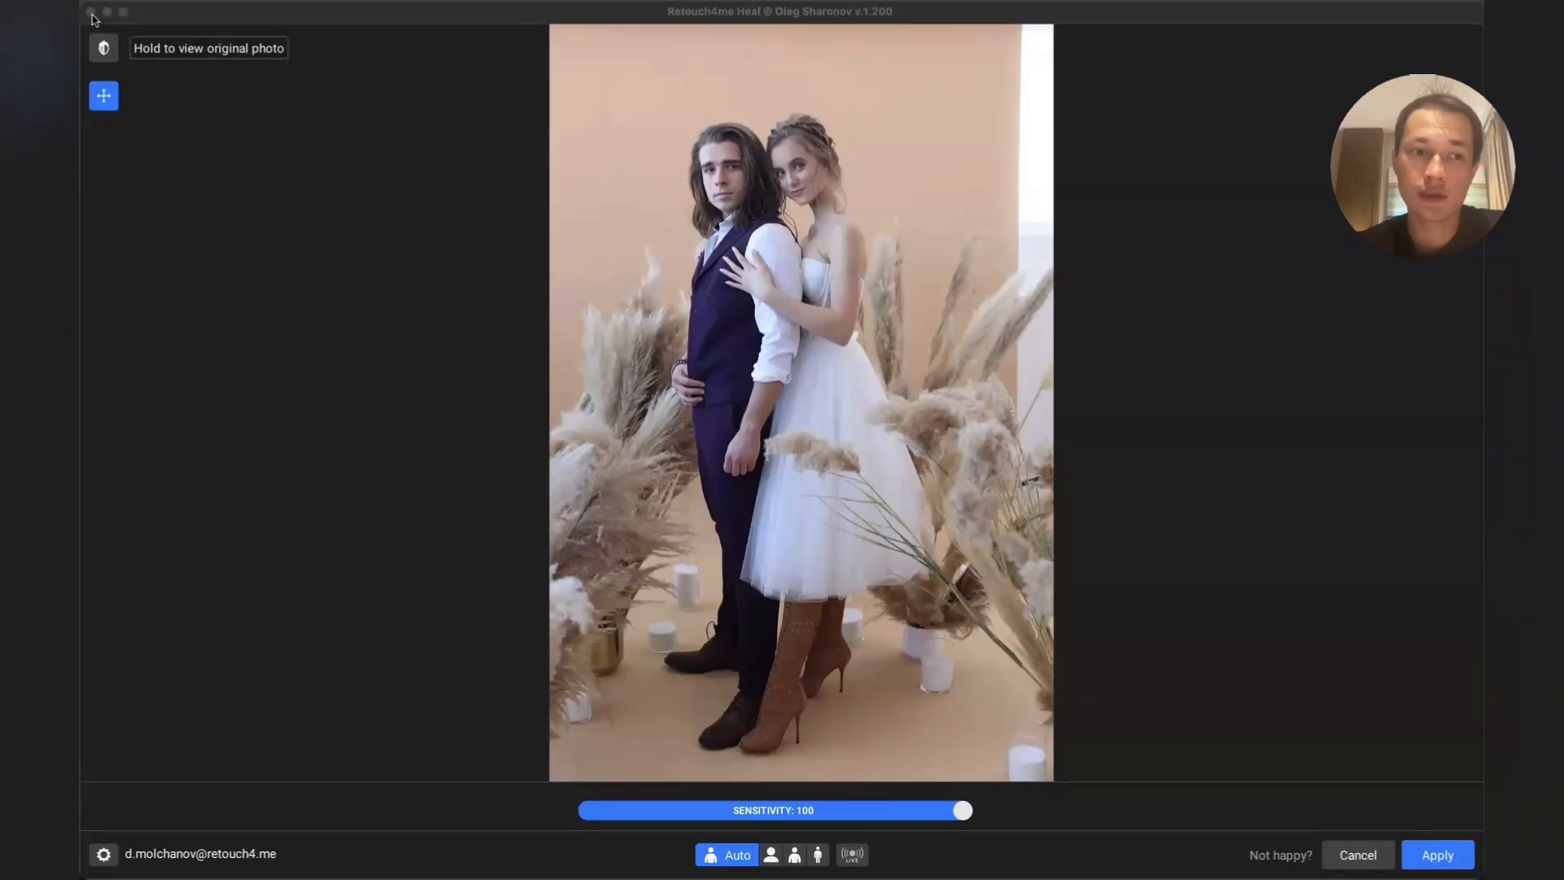
pyautogui.click(1368, 852)
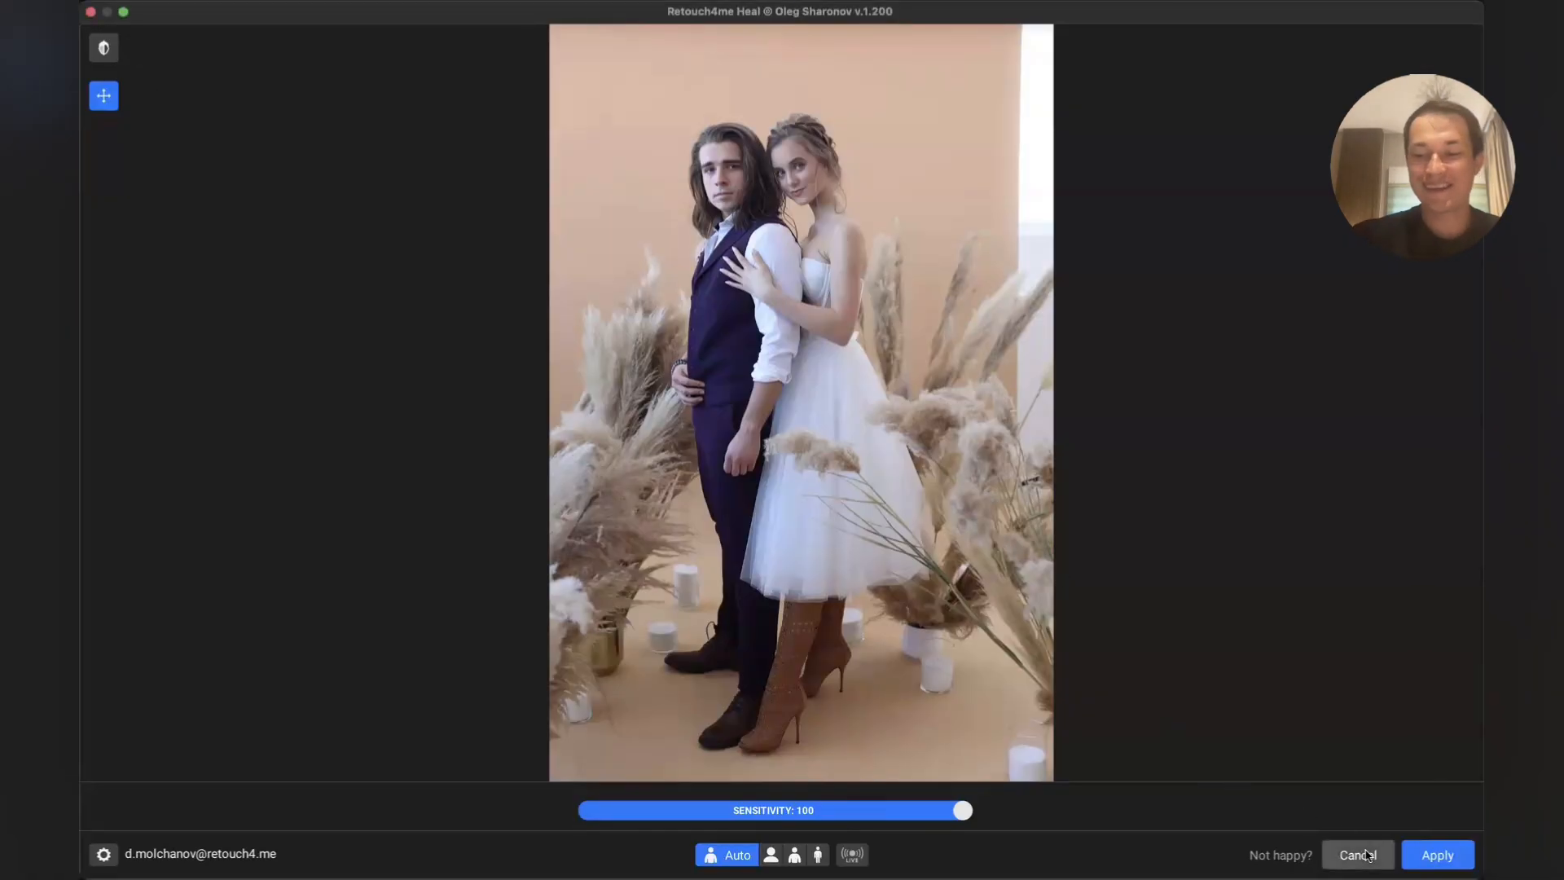
pyautogui.click(1368, 854)
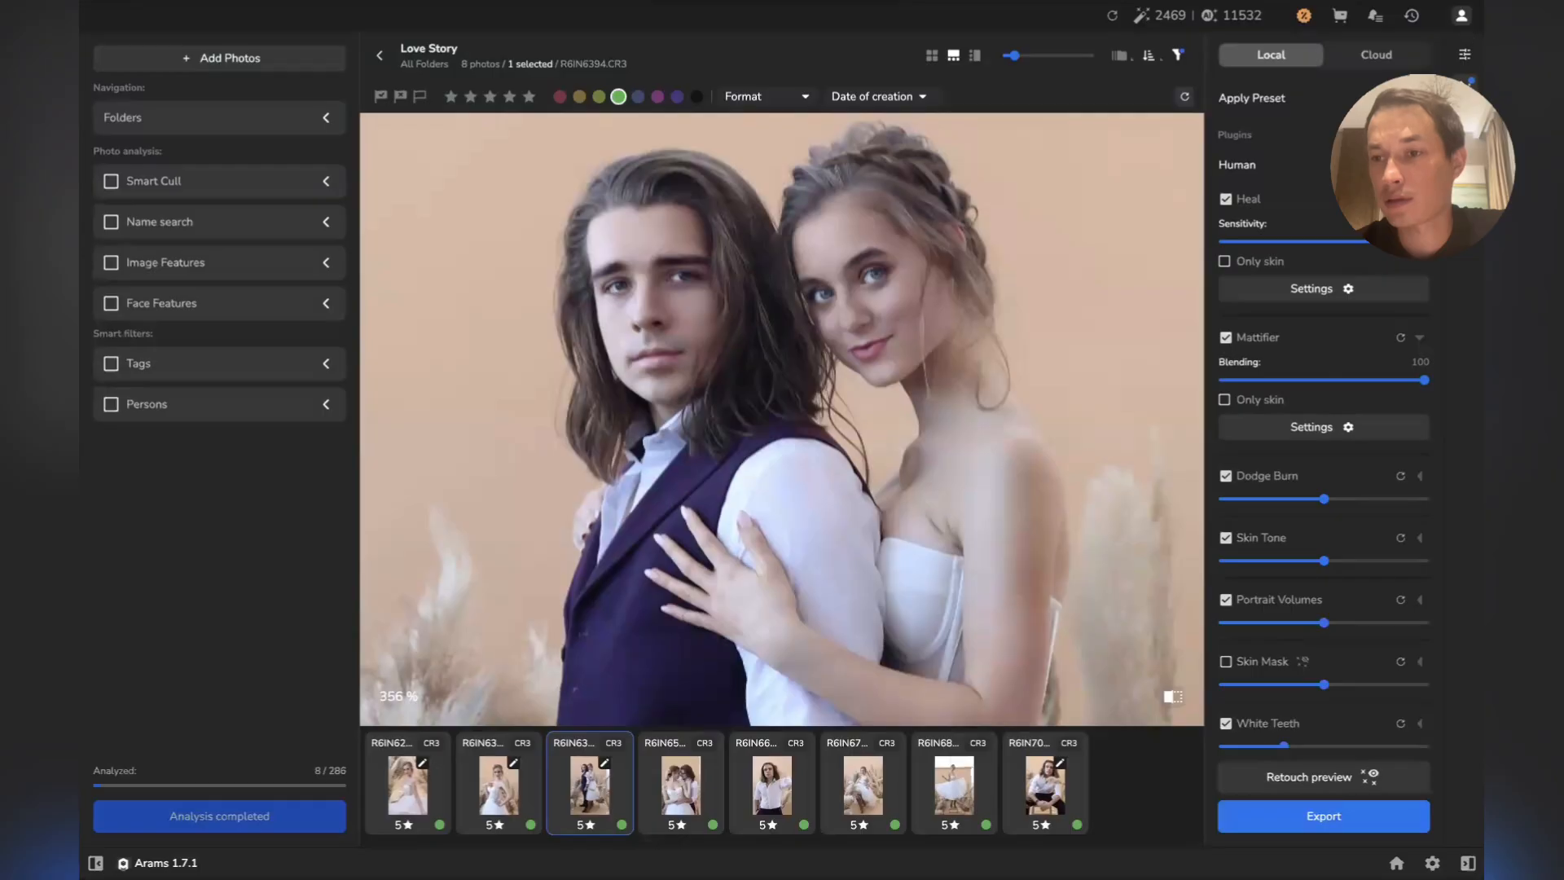
# Examine the detected faces' feature scores and the colour correction controls, and return to the retouch plugins
pyautogui.click(1465, 117)
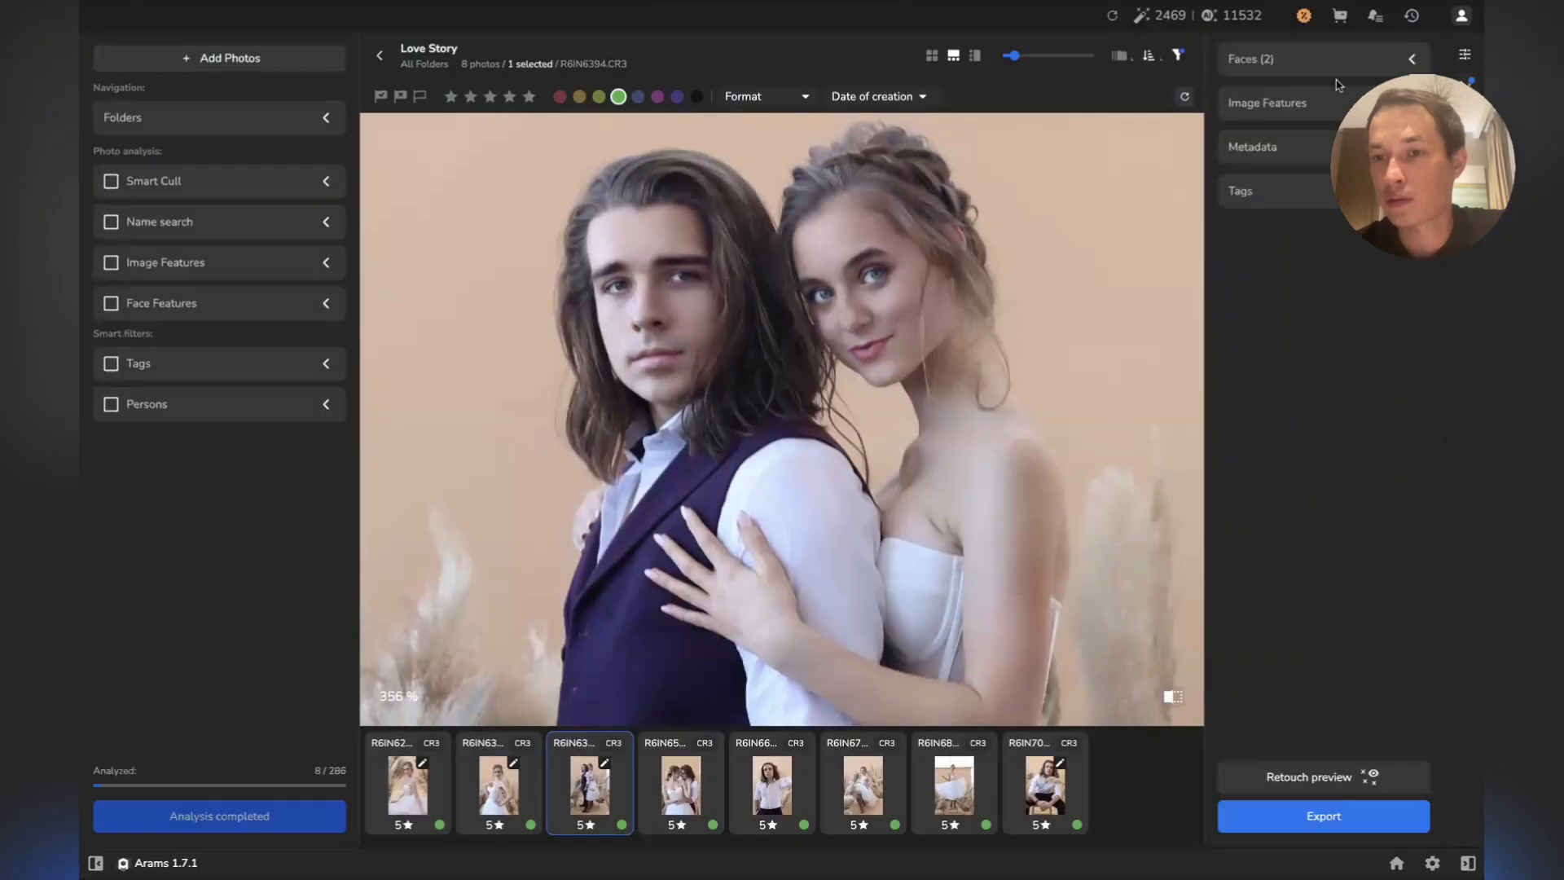
pyautogui.click(1291, 58)
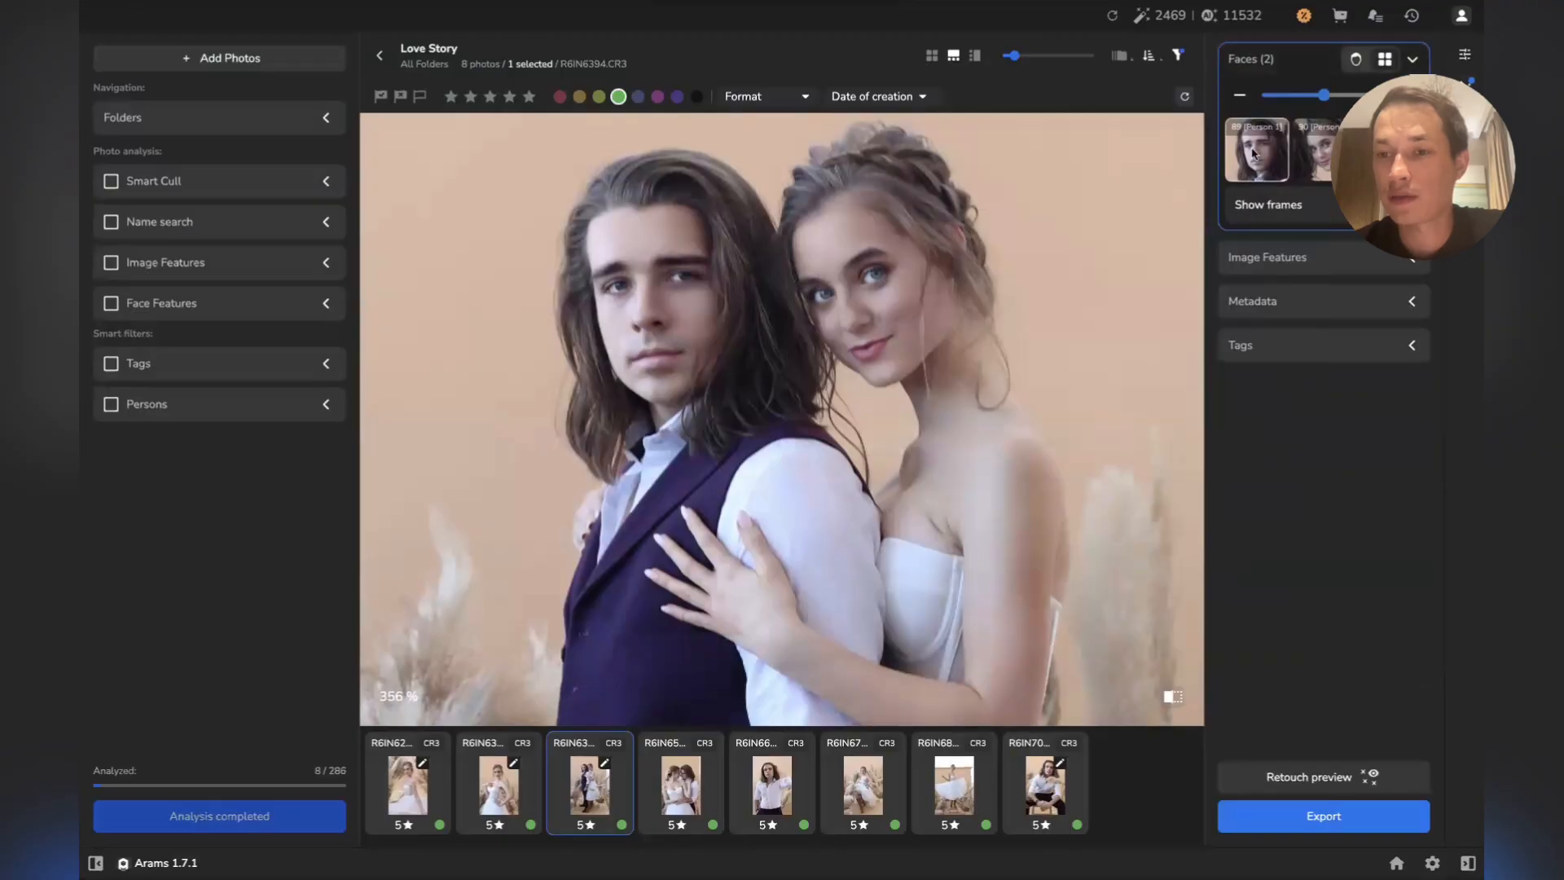
pyautogui.moveTo(1268, 158)
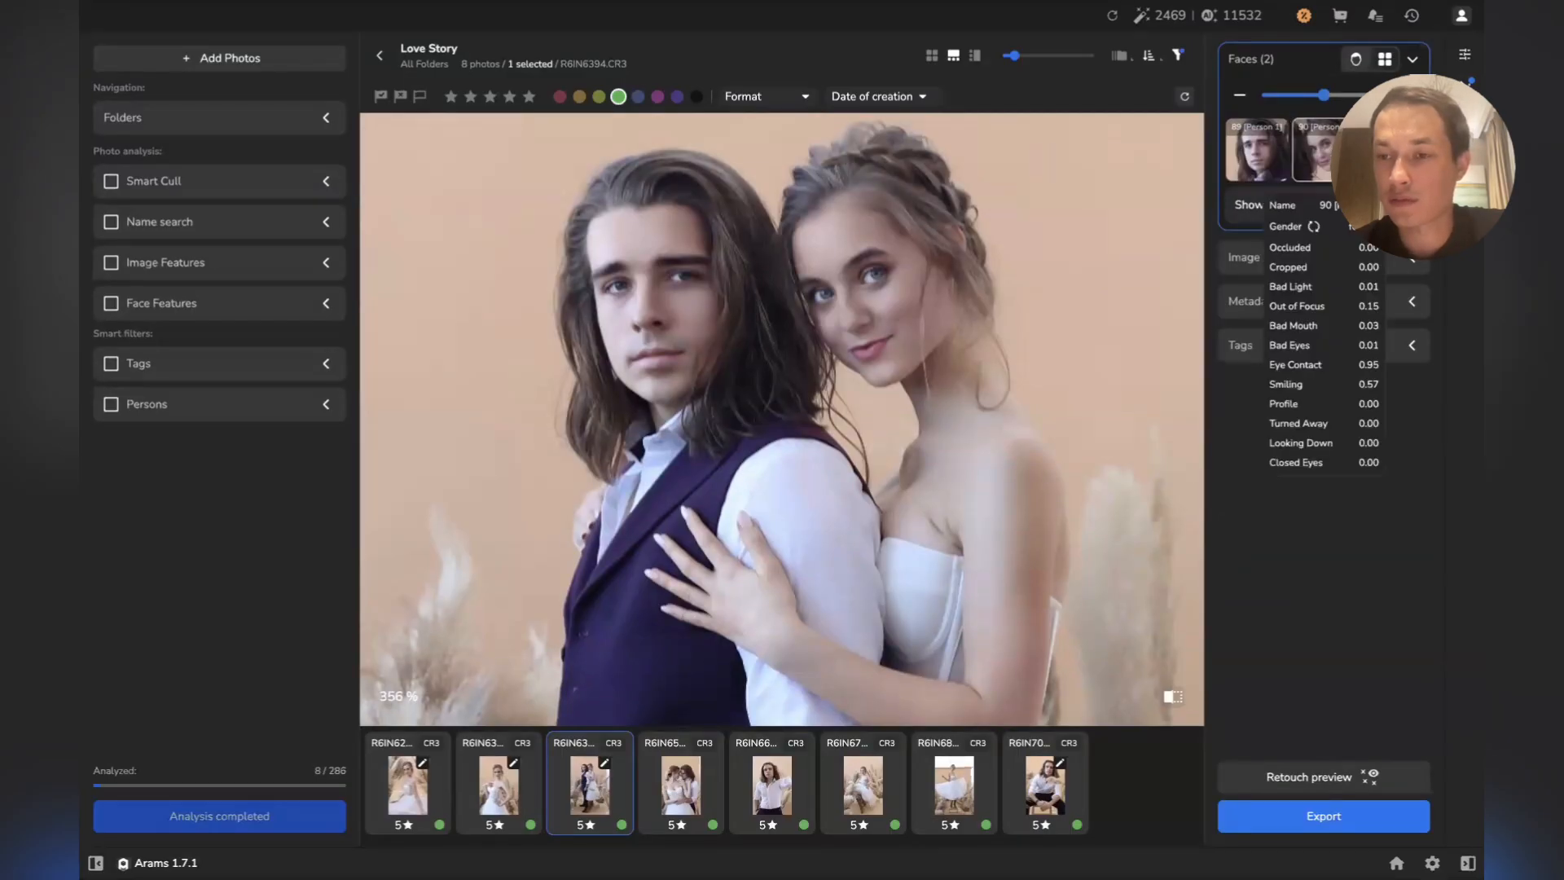
pyautogui.click(1466, 55)
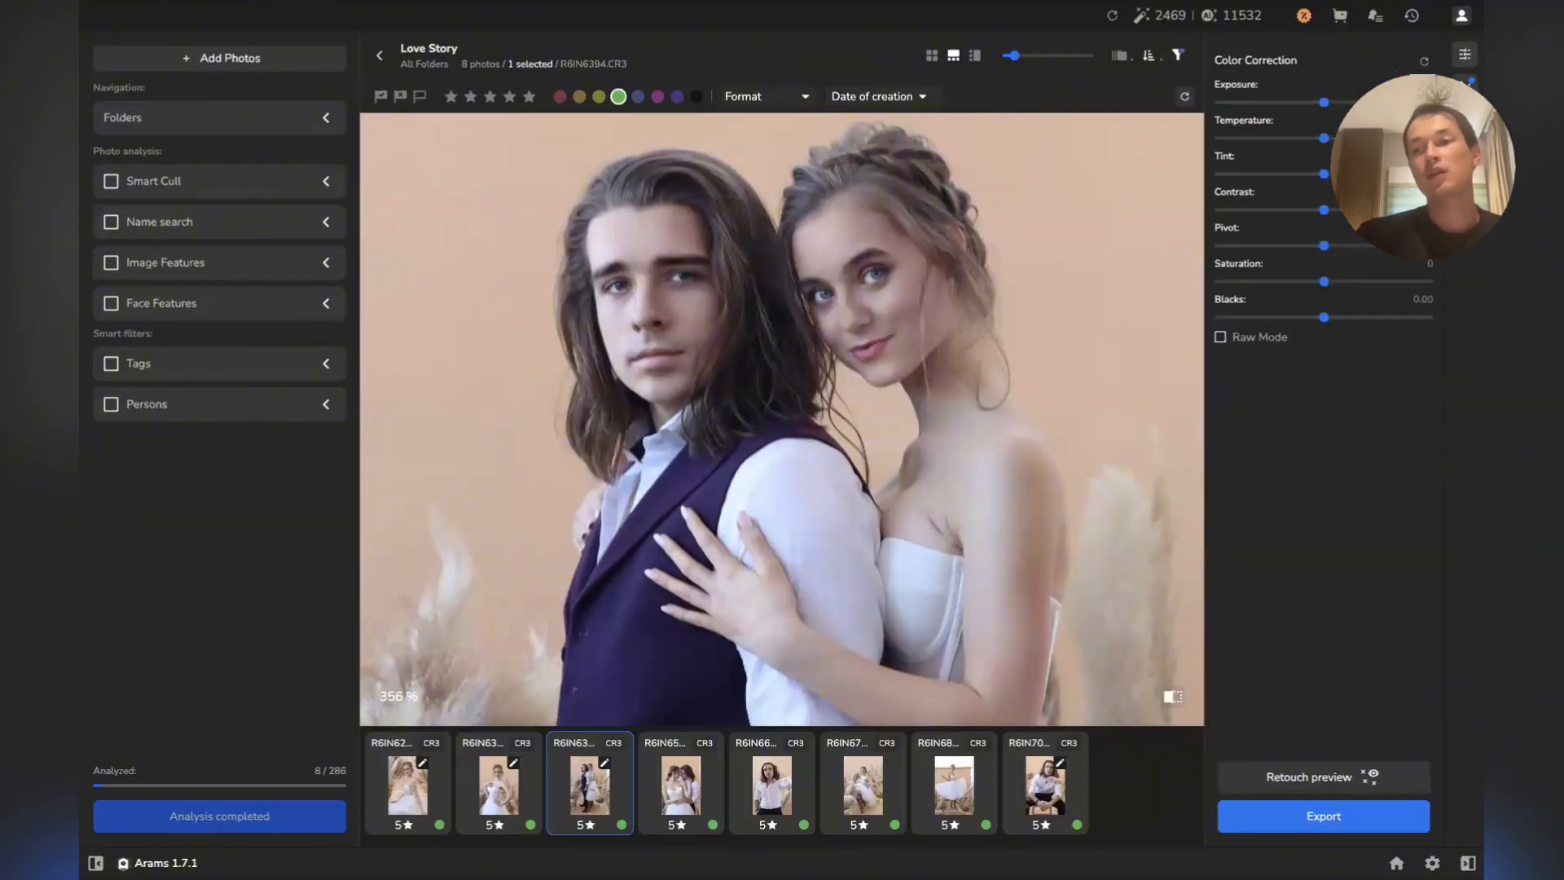
pyautogui.click(1466, 86)
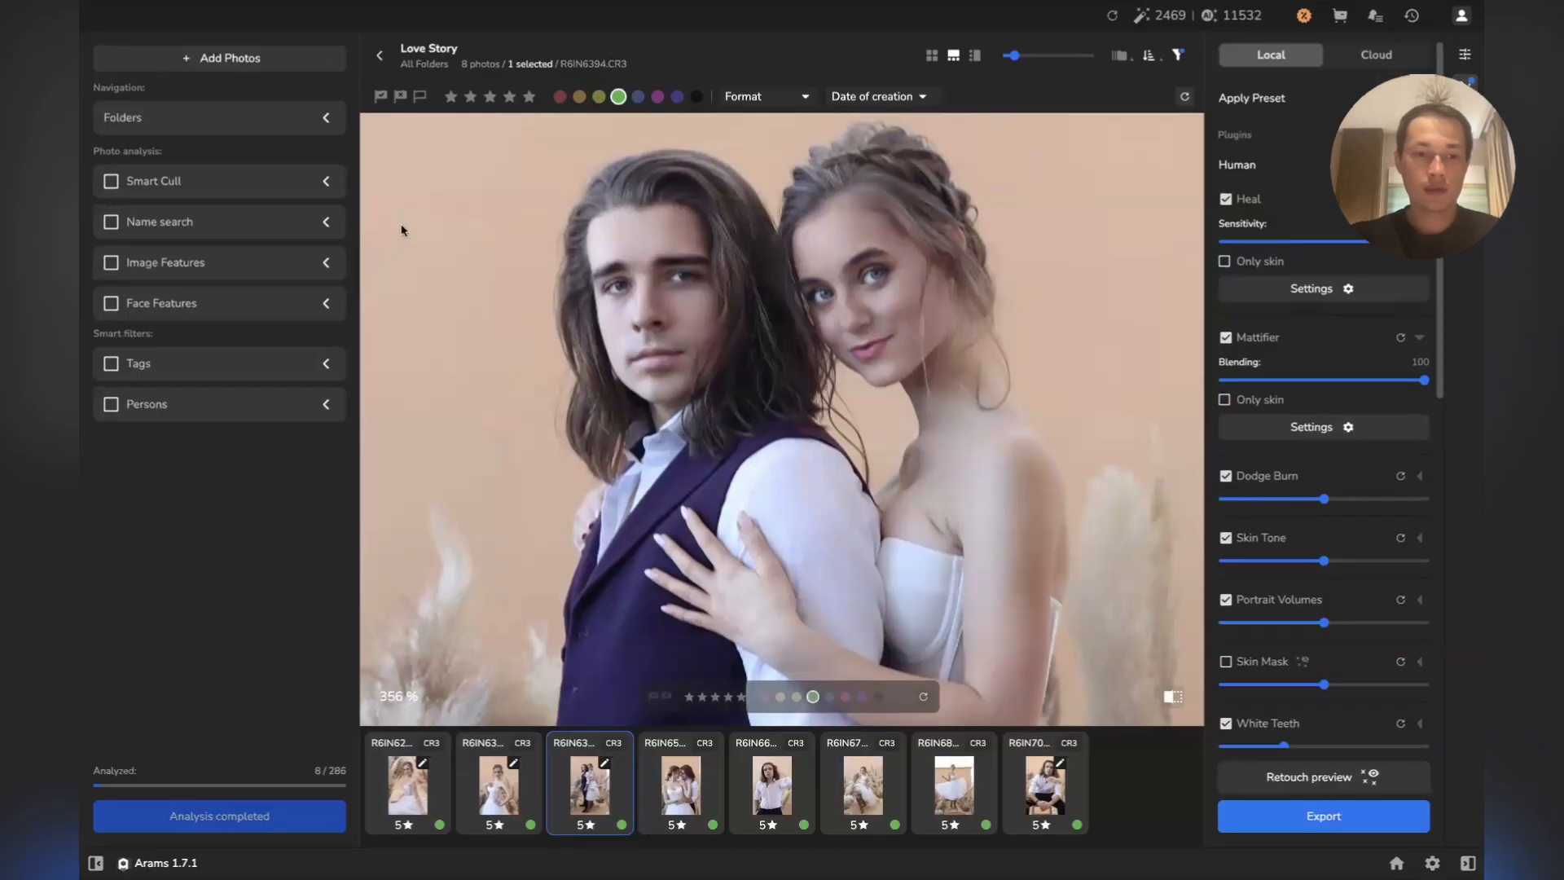
# Try filtering the photos by Person 135, return to the grid view and clear the person filter
pyautogui.click(210, 405)
pyautogui.click(233, 531)
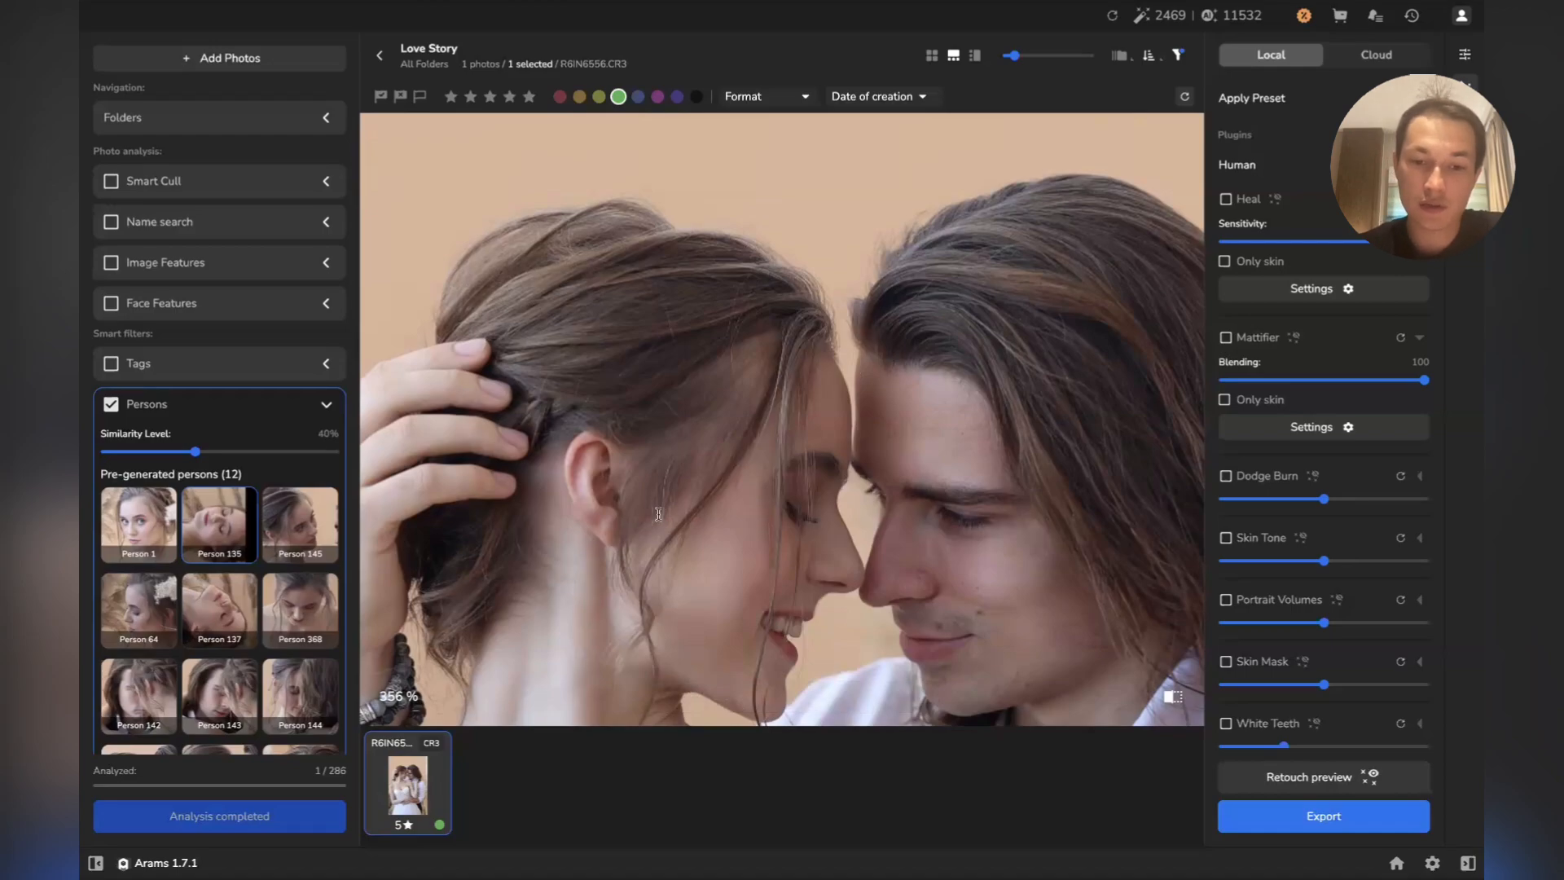
pyautogui.click(379, 56)
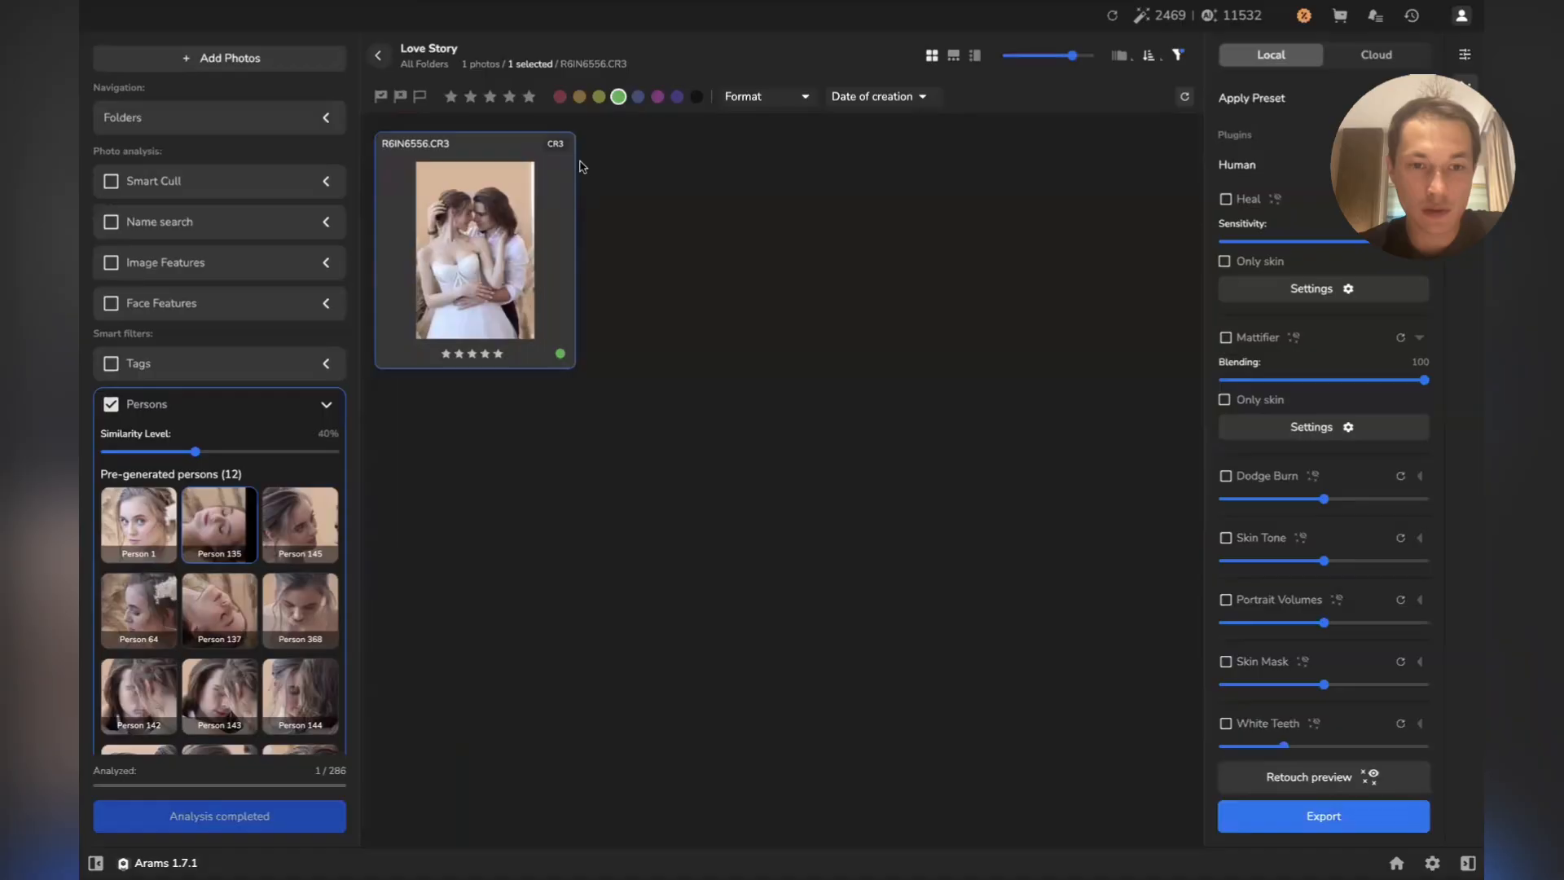
pyautogui.click(113, 404)
pyautogui.click(165, 406)
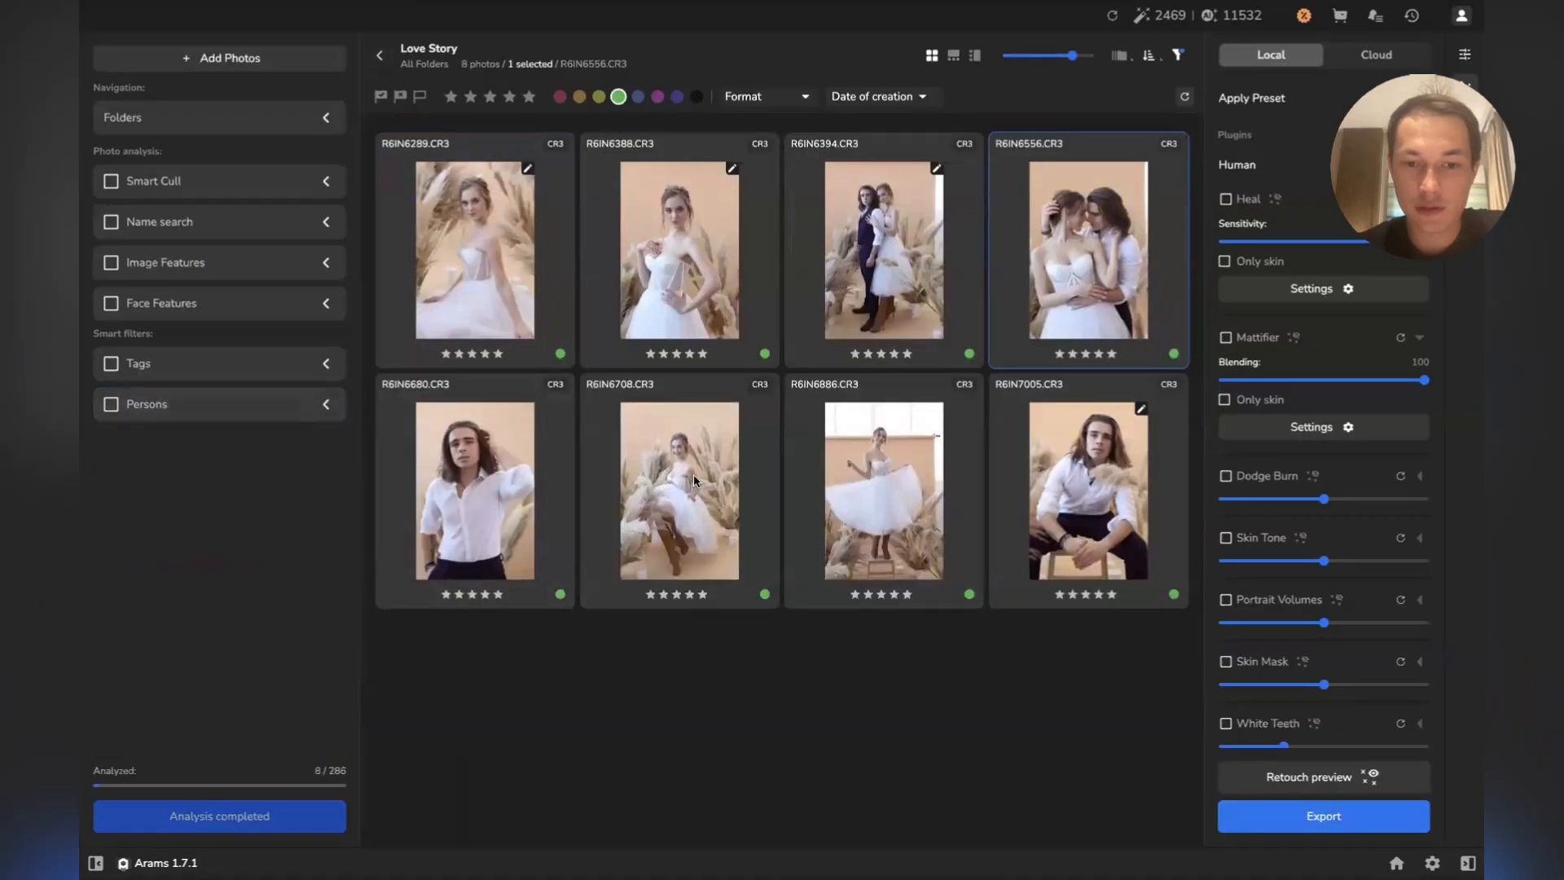
# Reopen the couple's photo R6IN6394 and look over the retouched faces, the plugin list and the whole picture
pyautogui.doubleClick(902, 267)
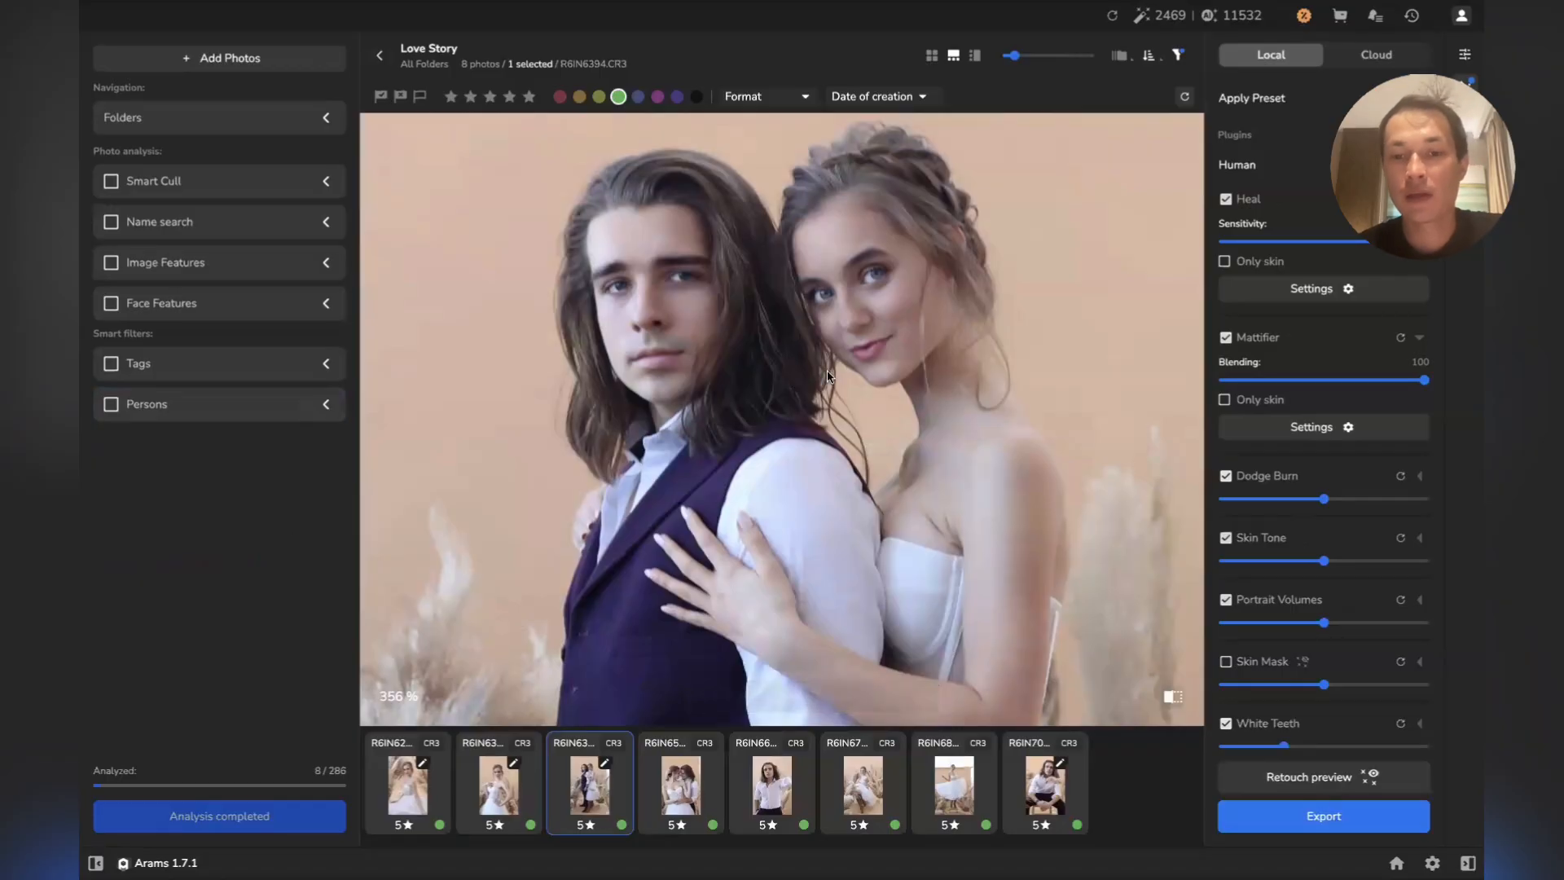
pyautogui.moveTo(828, 372); pyautogui.dragTo(824, 413)
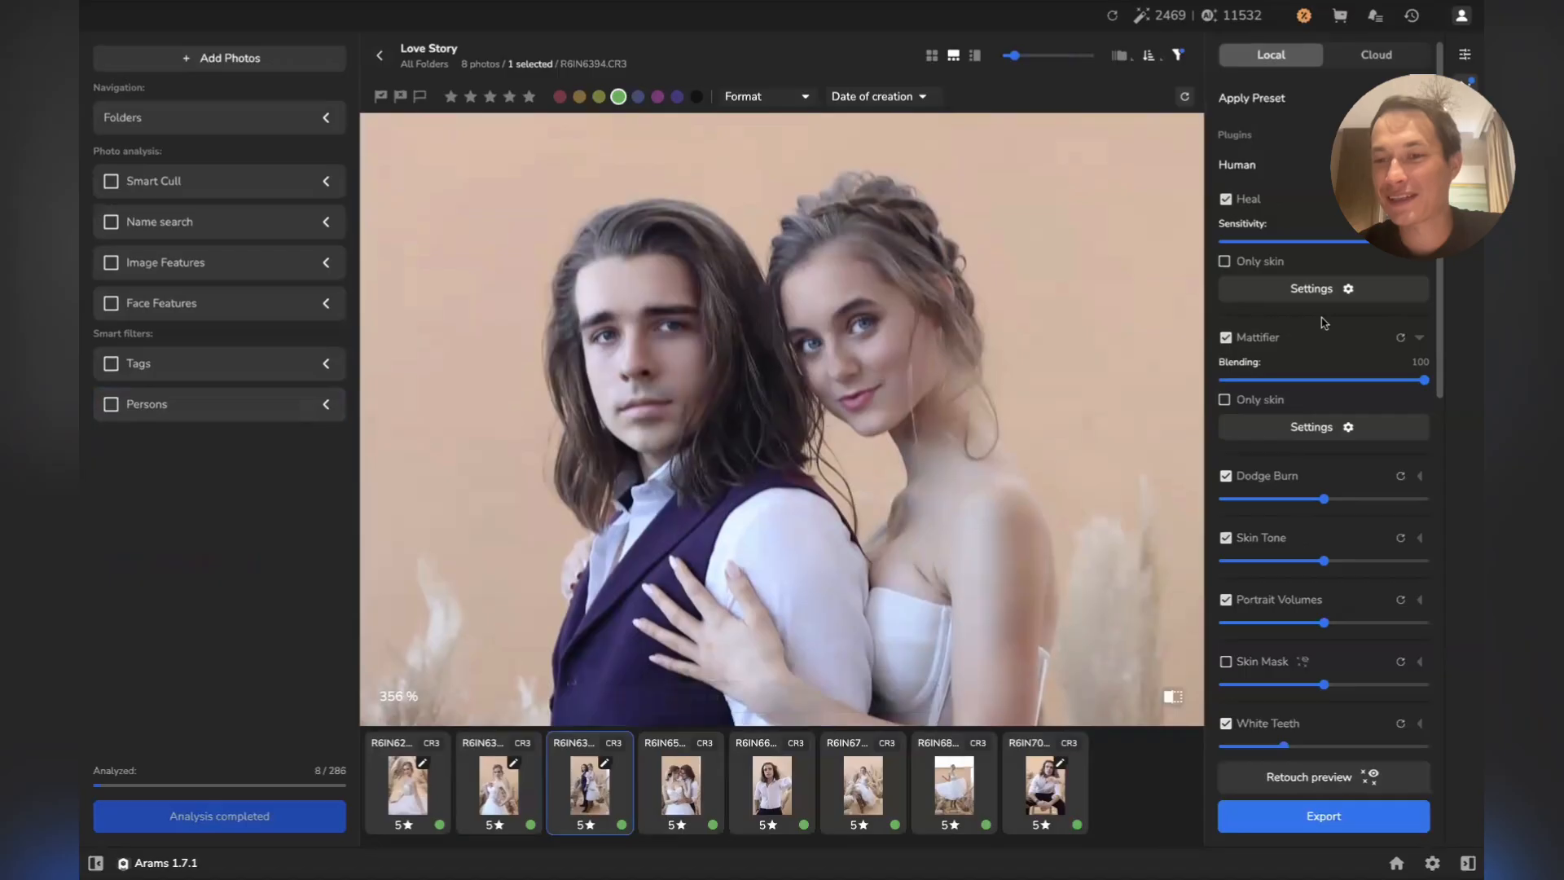
pyautogui.scroll(-7, 1325, 322)
pyautogui.scroll(7, 1324, 321)
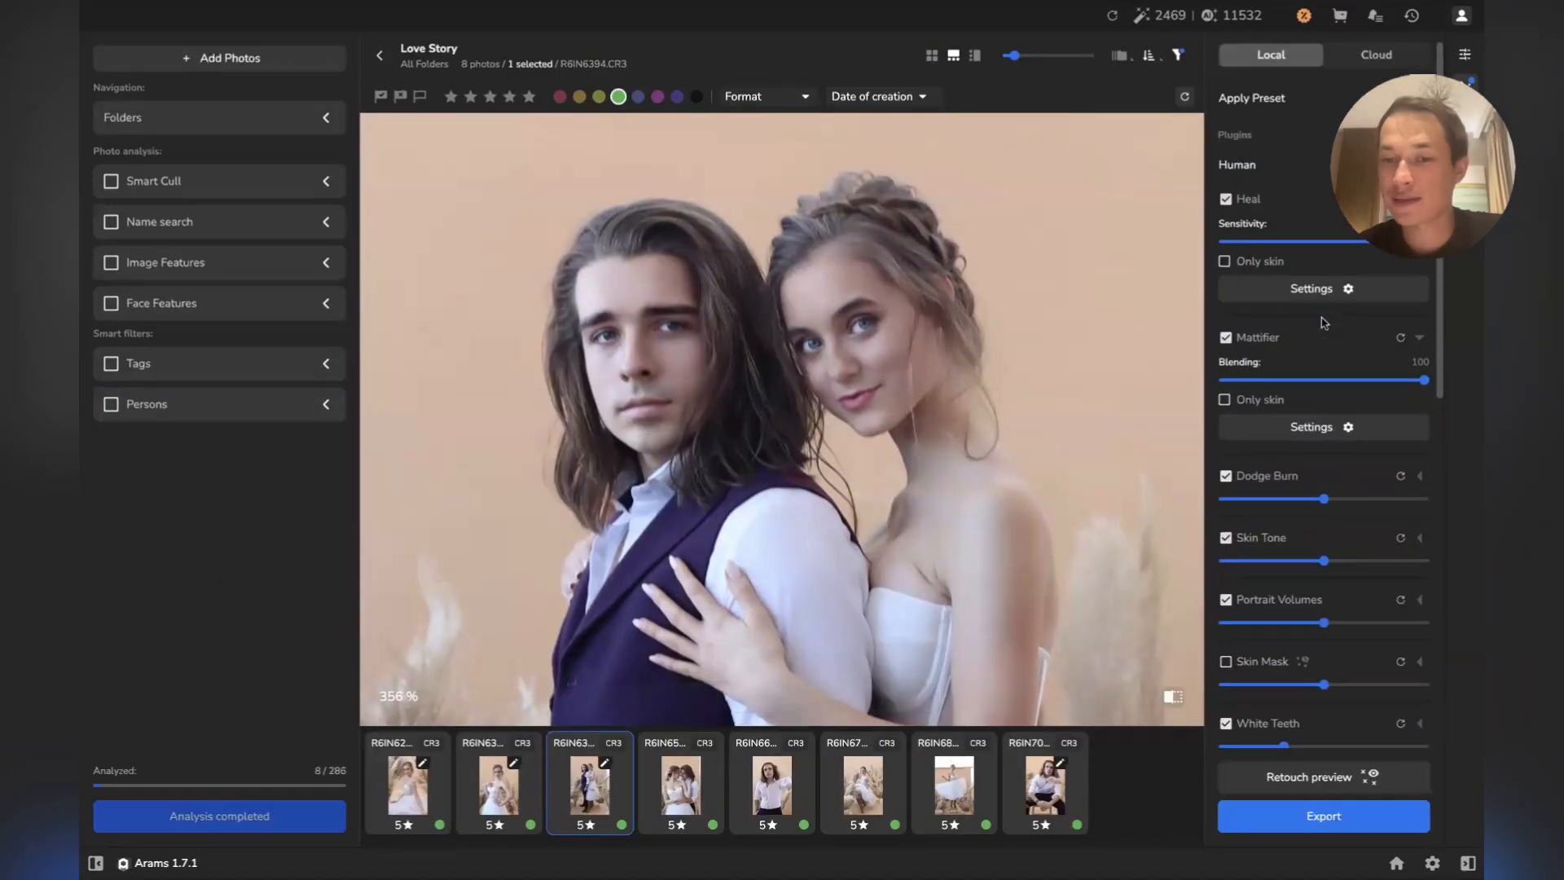
pyautogui.click(766, 485)
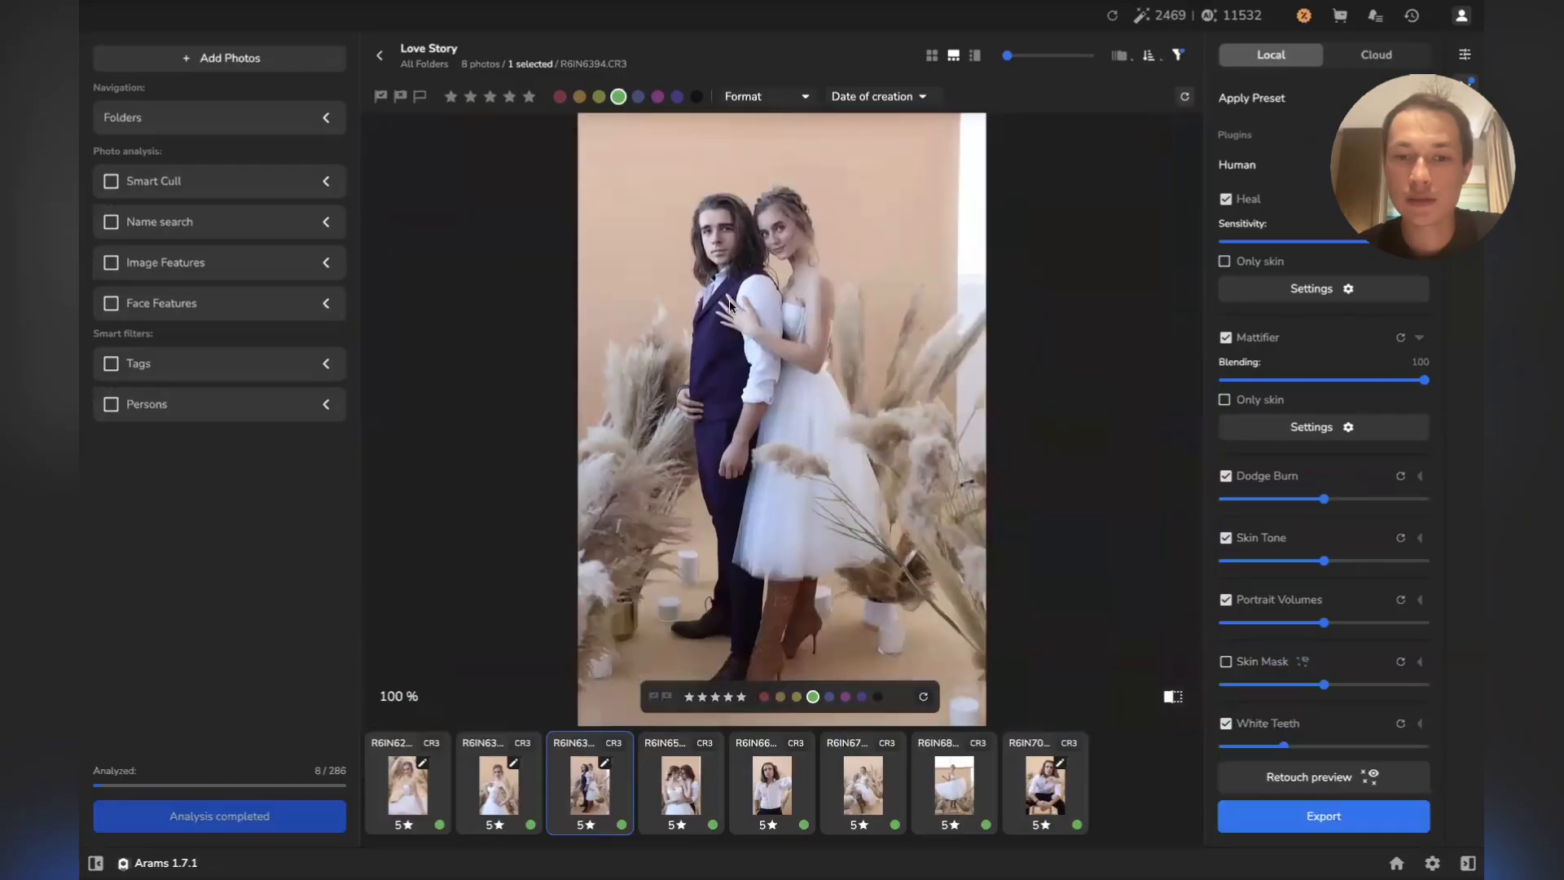
# With the couple's faces in close view, lower the Heal sensitivity to its minimum and disable the Heal plugin
pyautogui.click(738, 232)
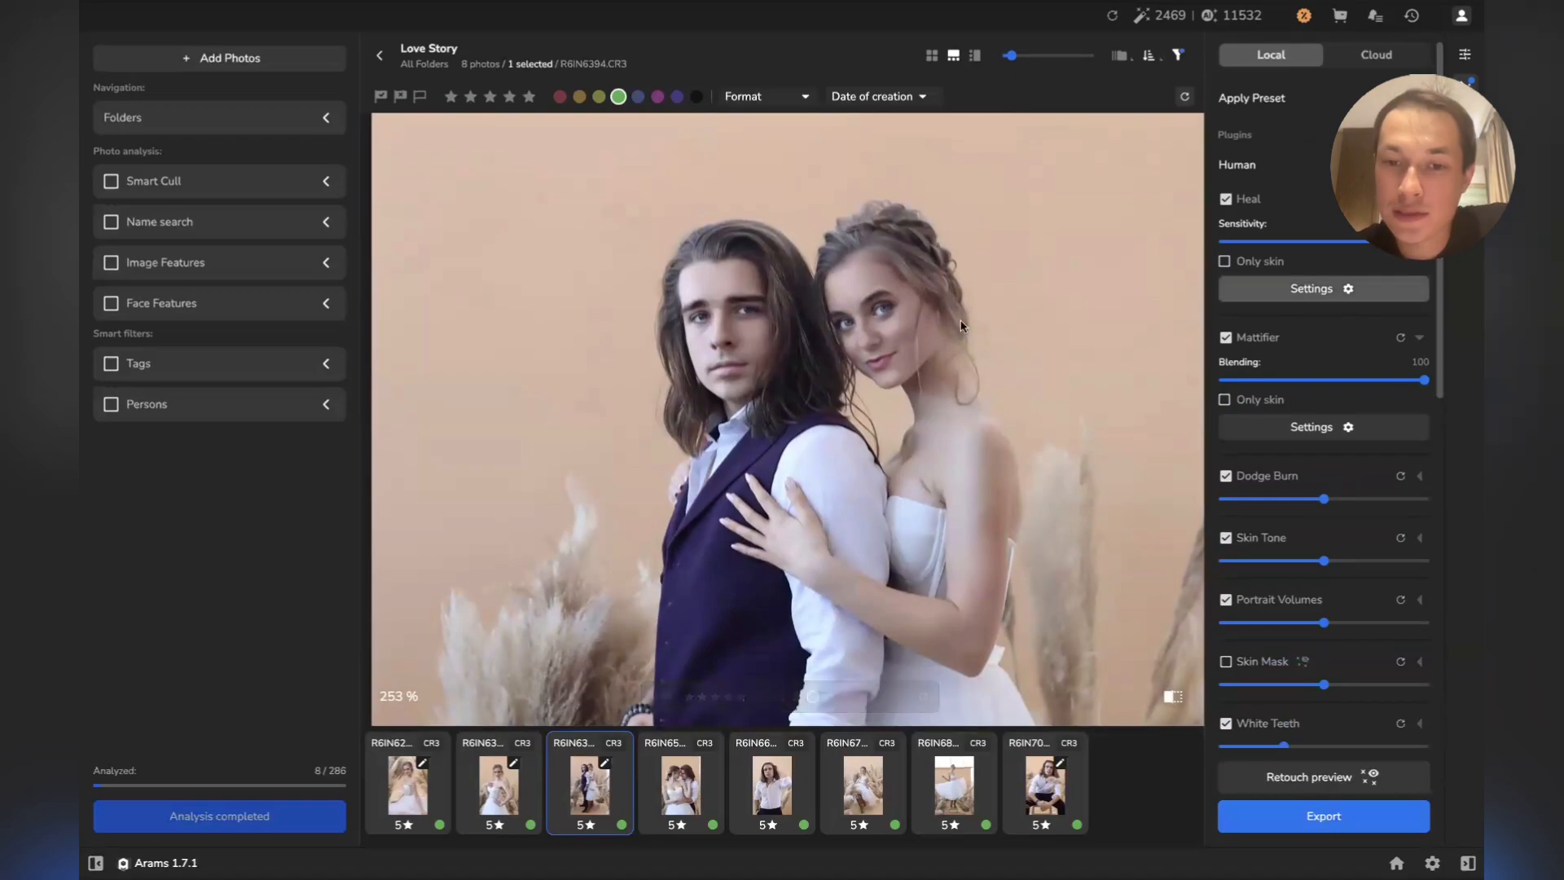
pyautogui.scroll(3, 794, 342)
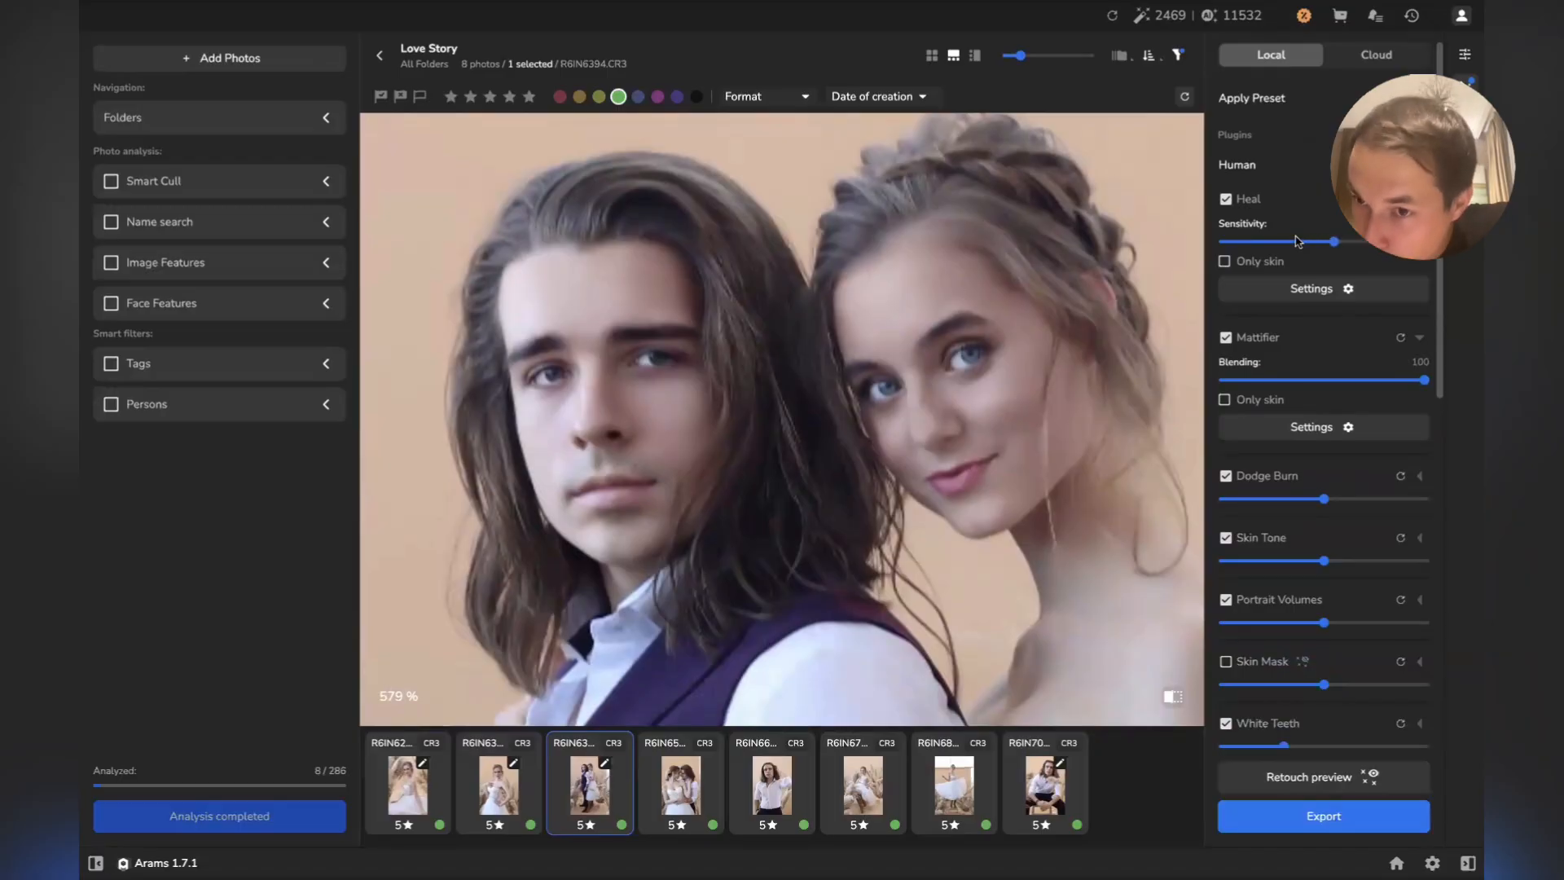
pyautogui.moveTo(1298, 241); pyautogui.dragTo(1222, 243)
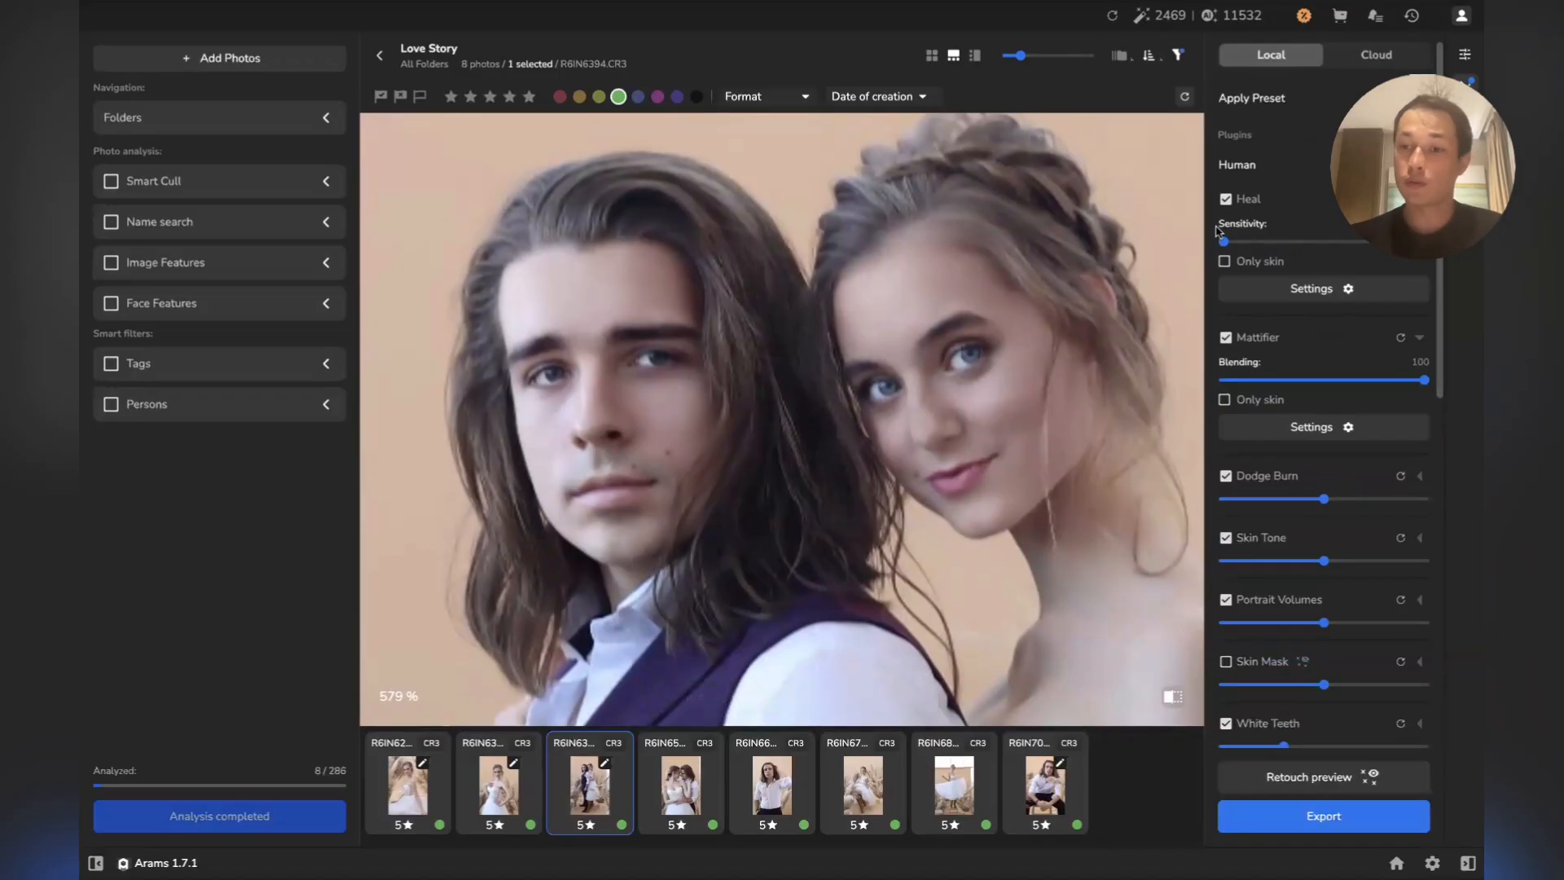
pyautogui.click(1226, 200)
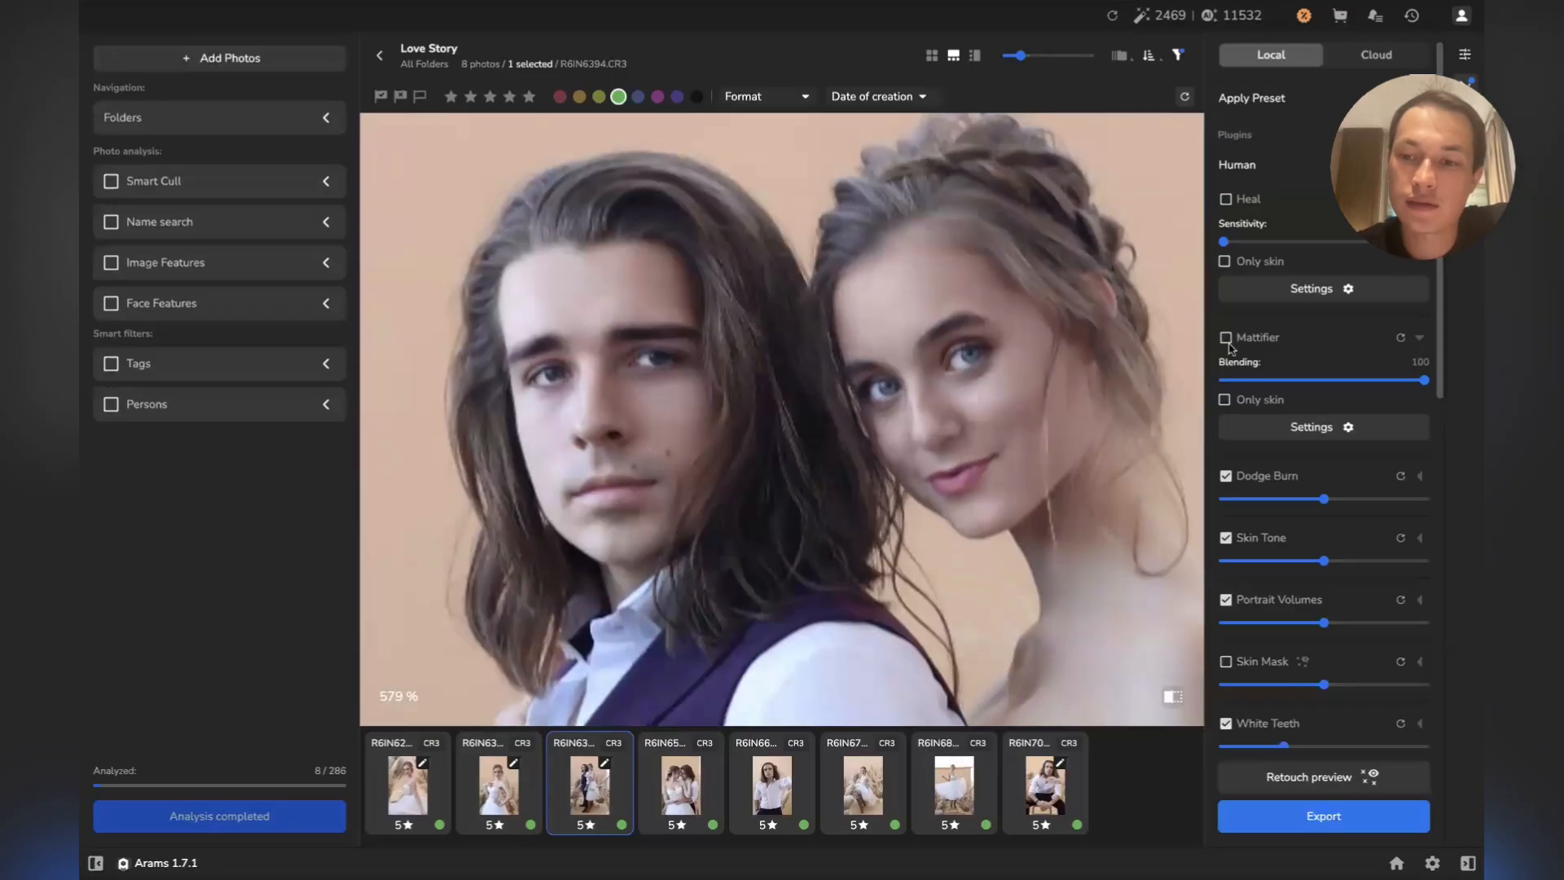
# Try Mattifier blending at 55, reduce it to 1, and leave the Mattifier plugin disabled
pyautogui.click(1334, 378)
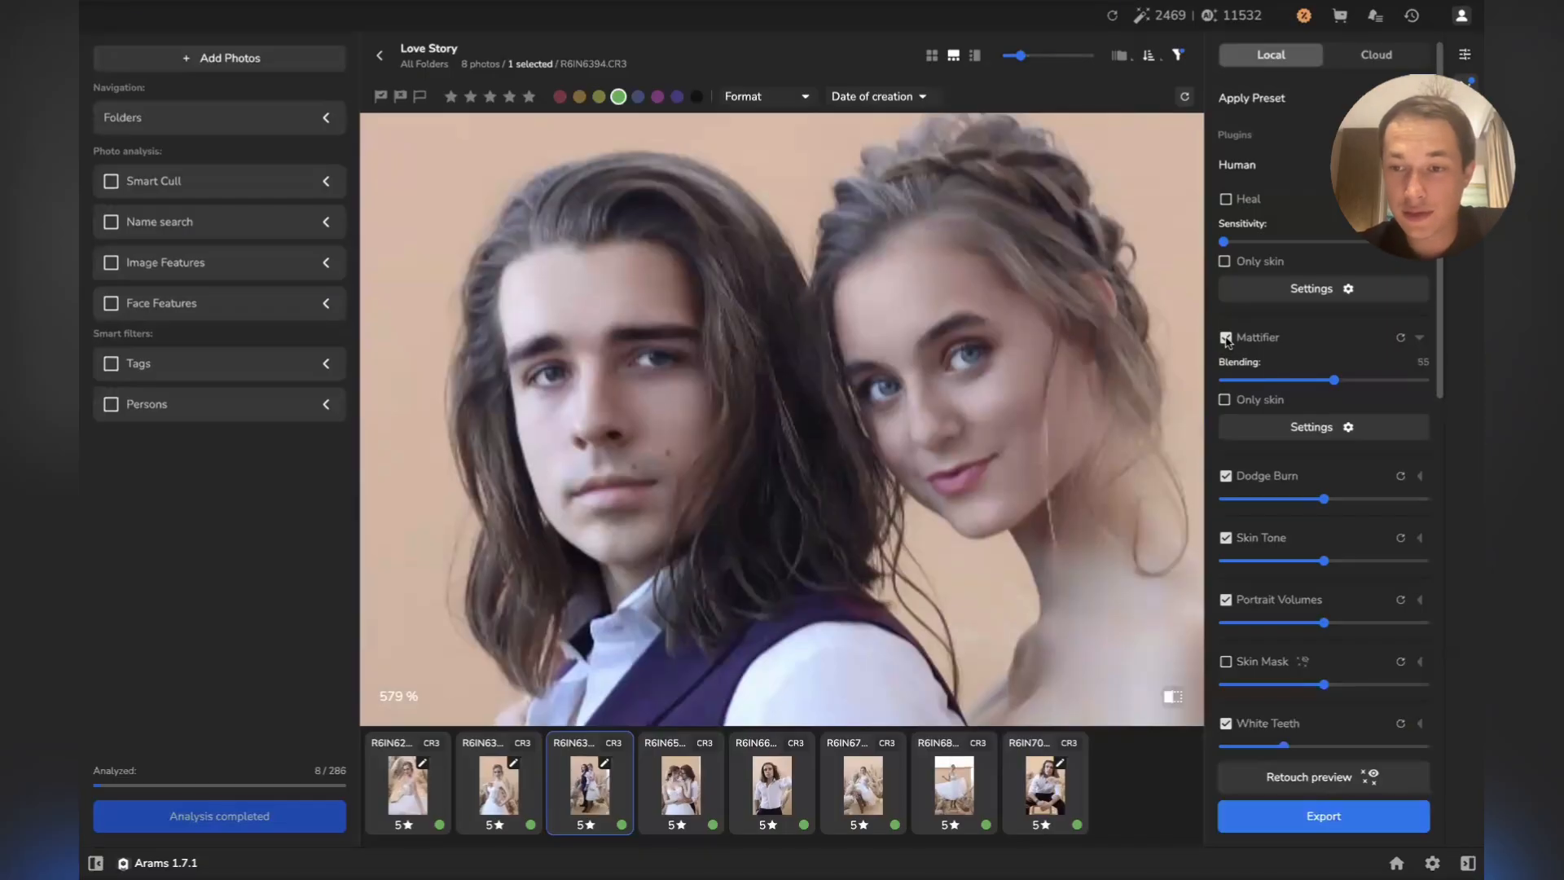
pyautogui.moveTo(1333, 379); pyautogui.dragTo(1224, 387)
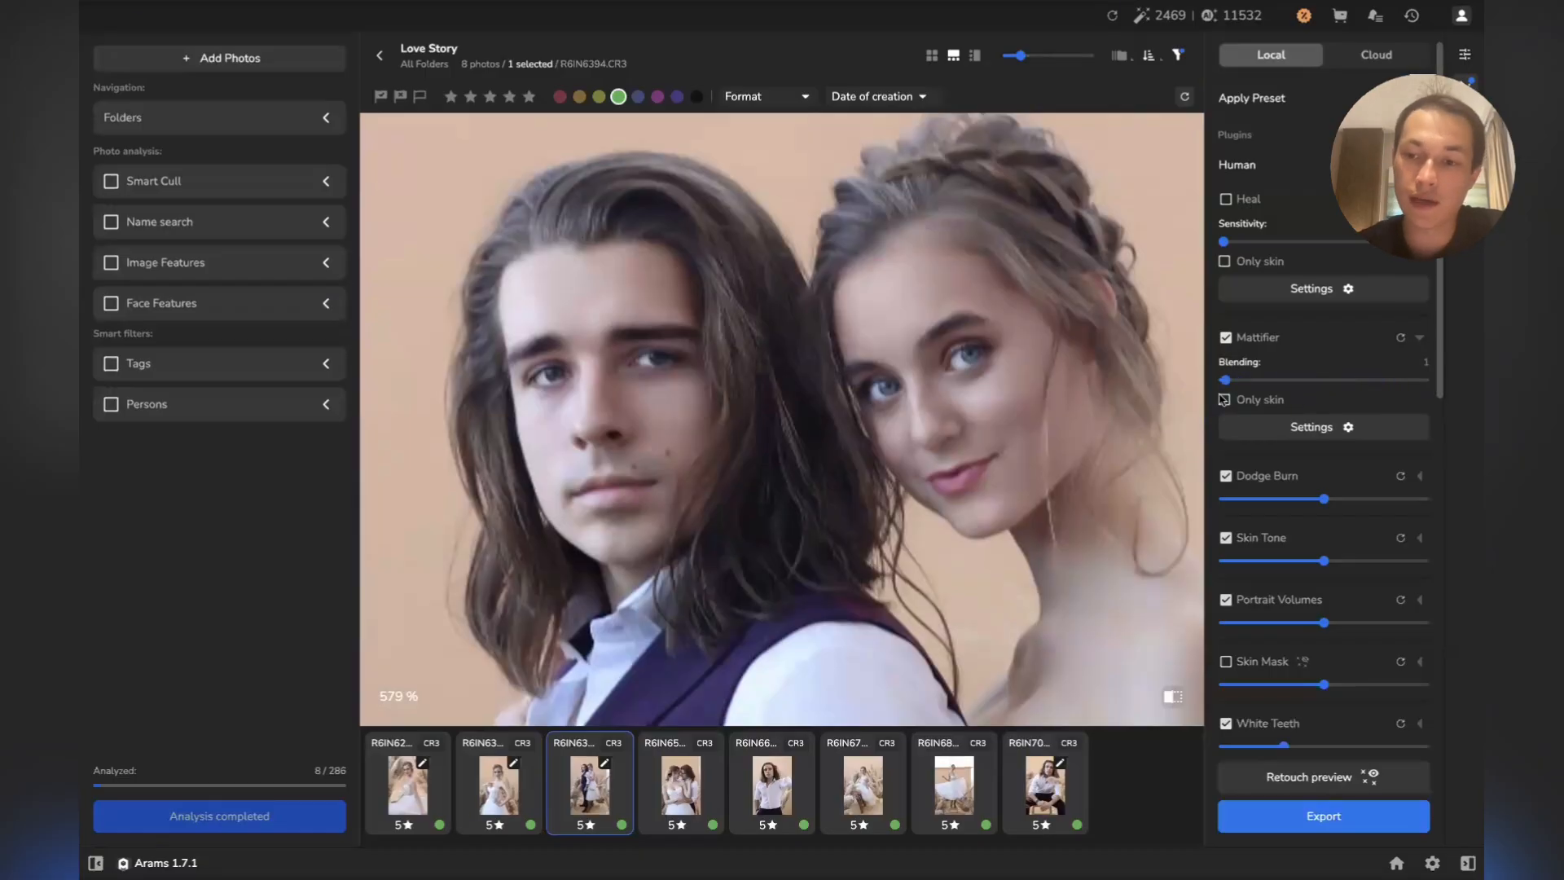
pyautogui.click(1227, 341)
pyautogui.click(1226, 340)
# Toggle the Dodge Burn plugin to compare its effect on the couple's skin
pyautogui.scroll(-3, 1239, 360)
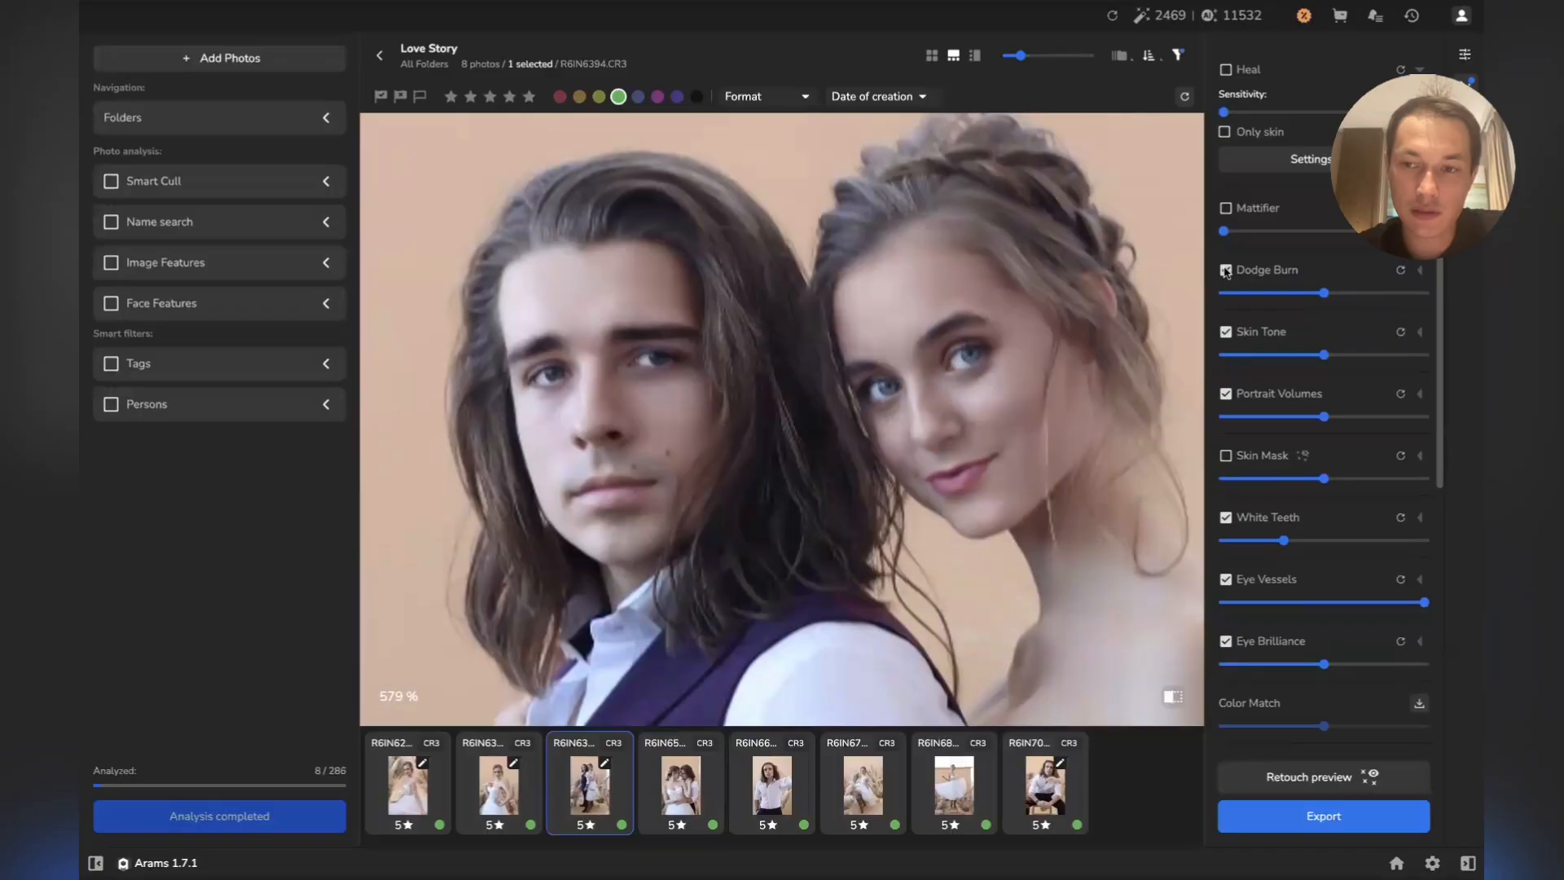
pyautogui.click(1226, 271)
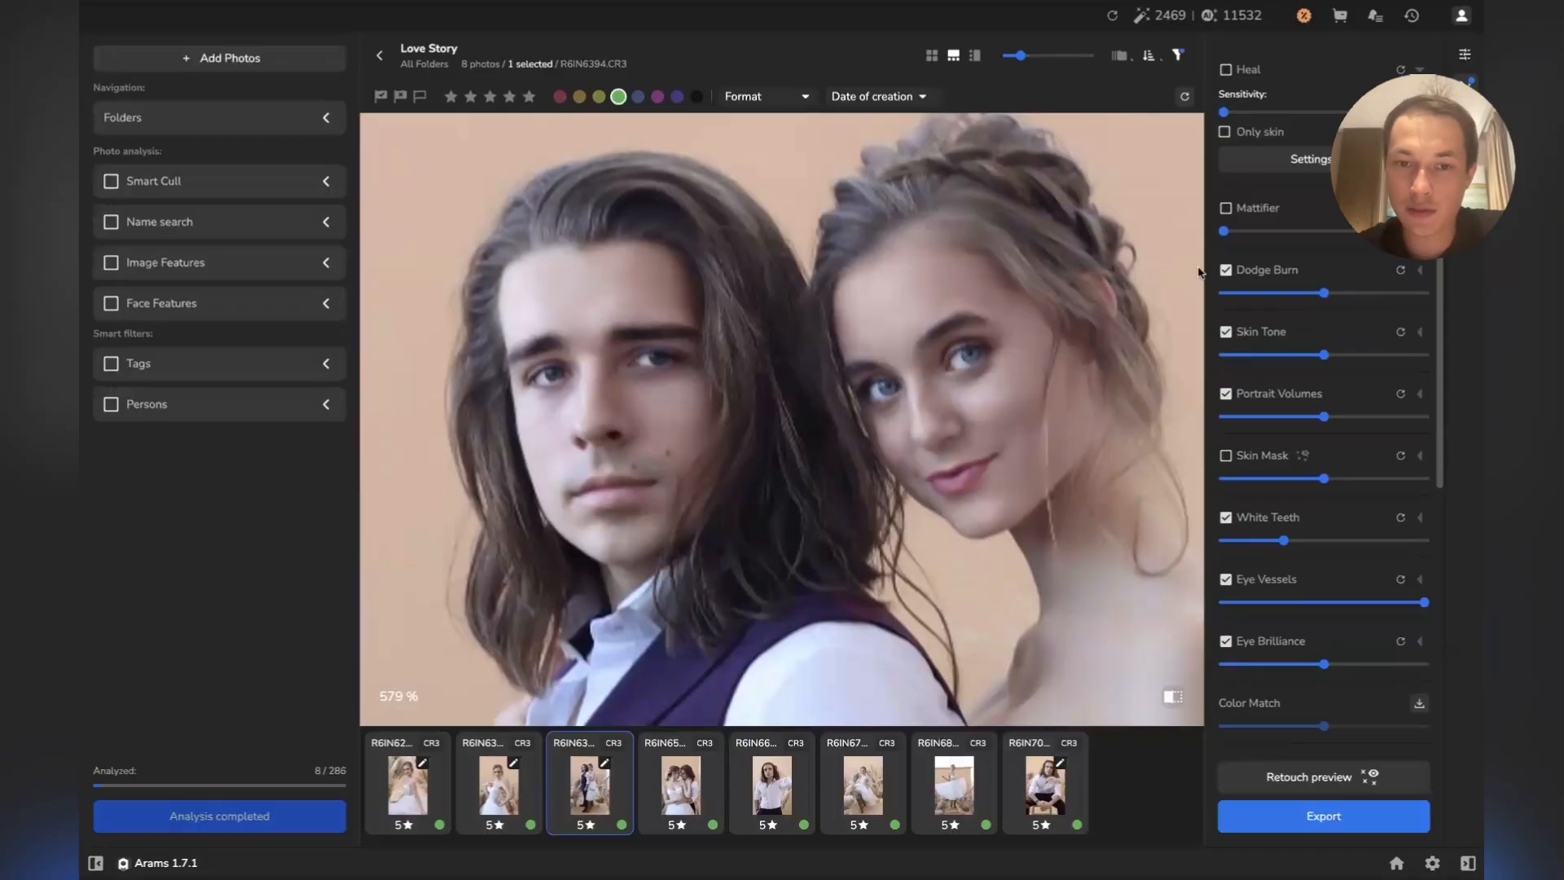
# Inspect the couple's retouched faces and the full frame of photo R6IN6394.CR3 at several magnifications
pyautogui.doubleClick(800, 373)
pyautogui.scroll(-2, 801, 372)
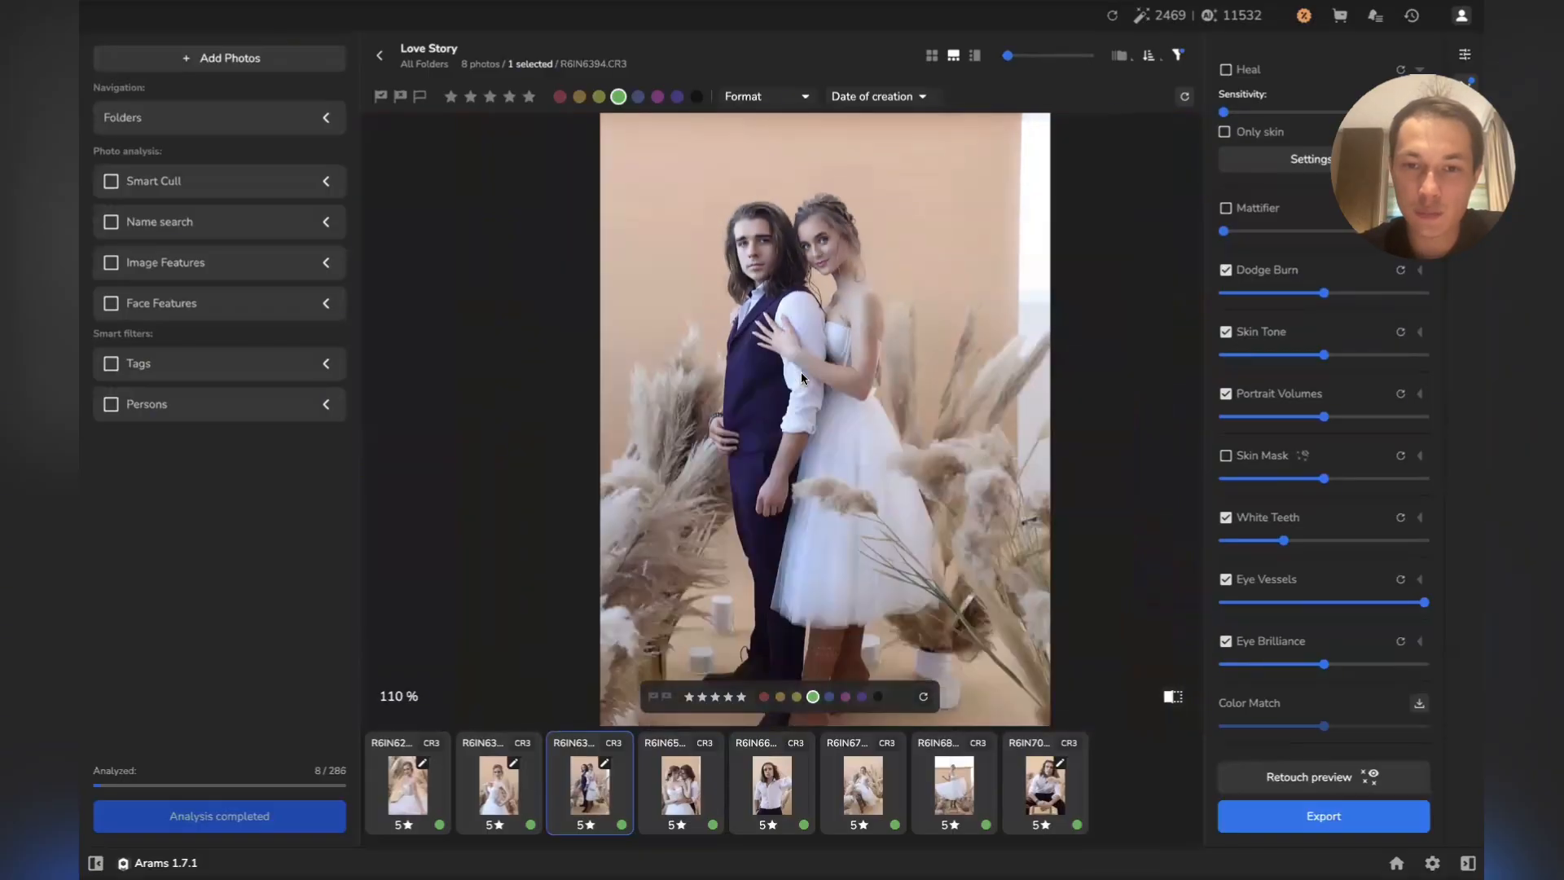
pyautogui.scroll(5, 805, 286)
pyautogui.moveTo(807, 286); pyautogui.dragTo(816, 434)
pyautogui.doubleClick(817, 440)
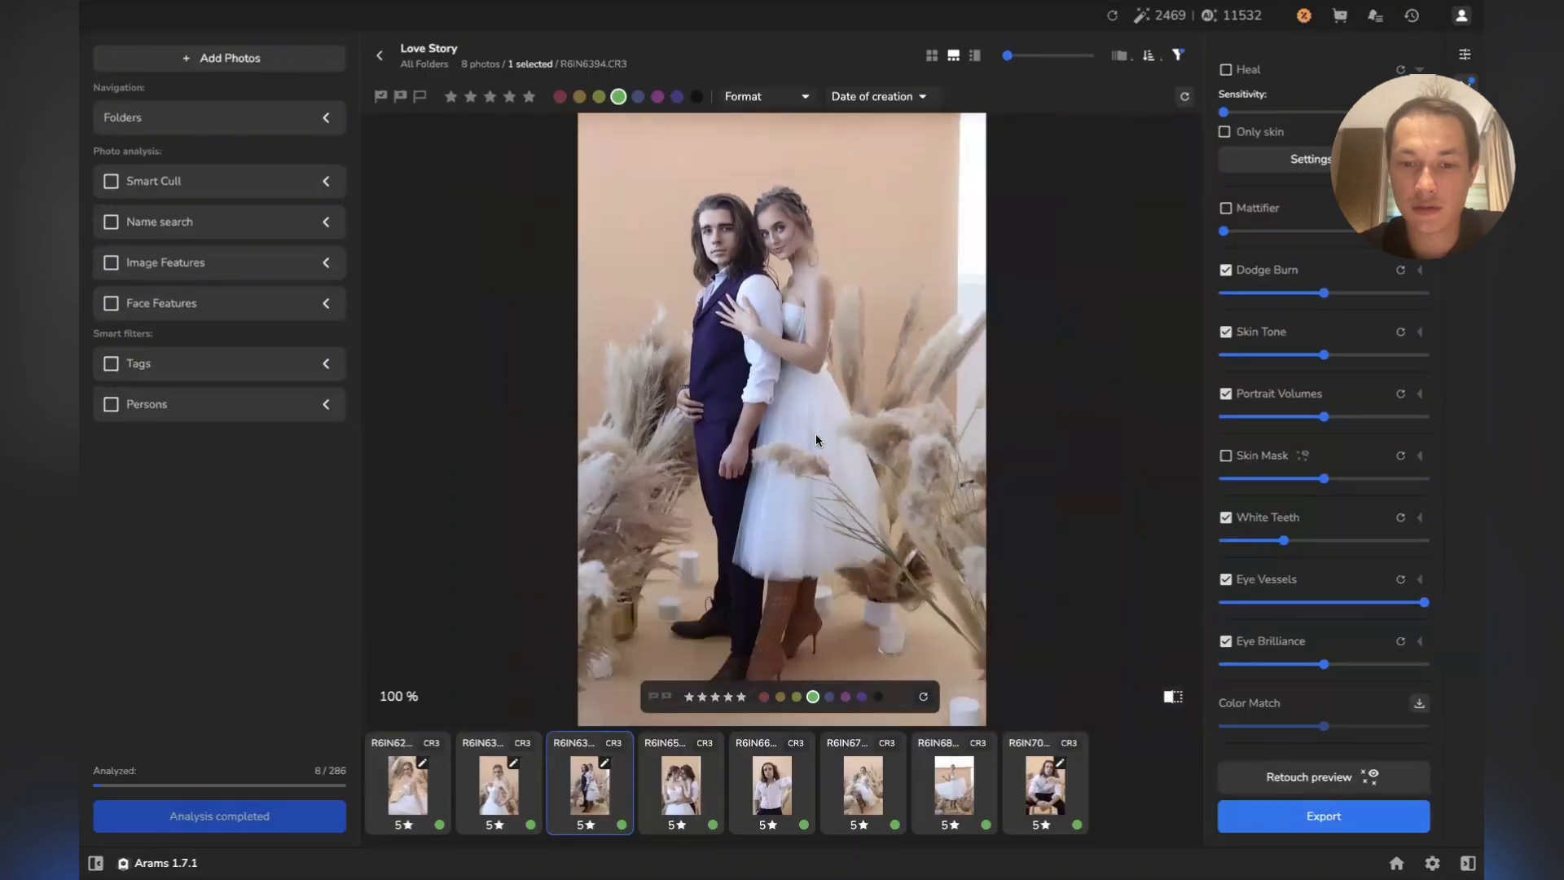
pyautogui.scroll(4, 868, 246)
pyautogui.moveTo(869, 246); pyautogui.dragTo(851, 330)
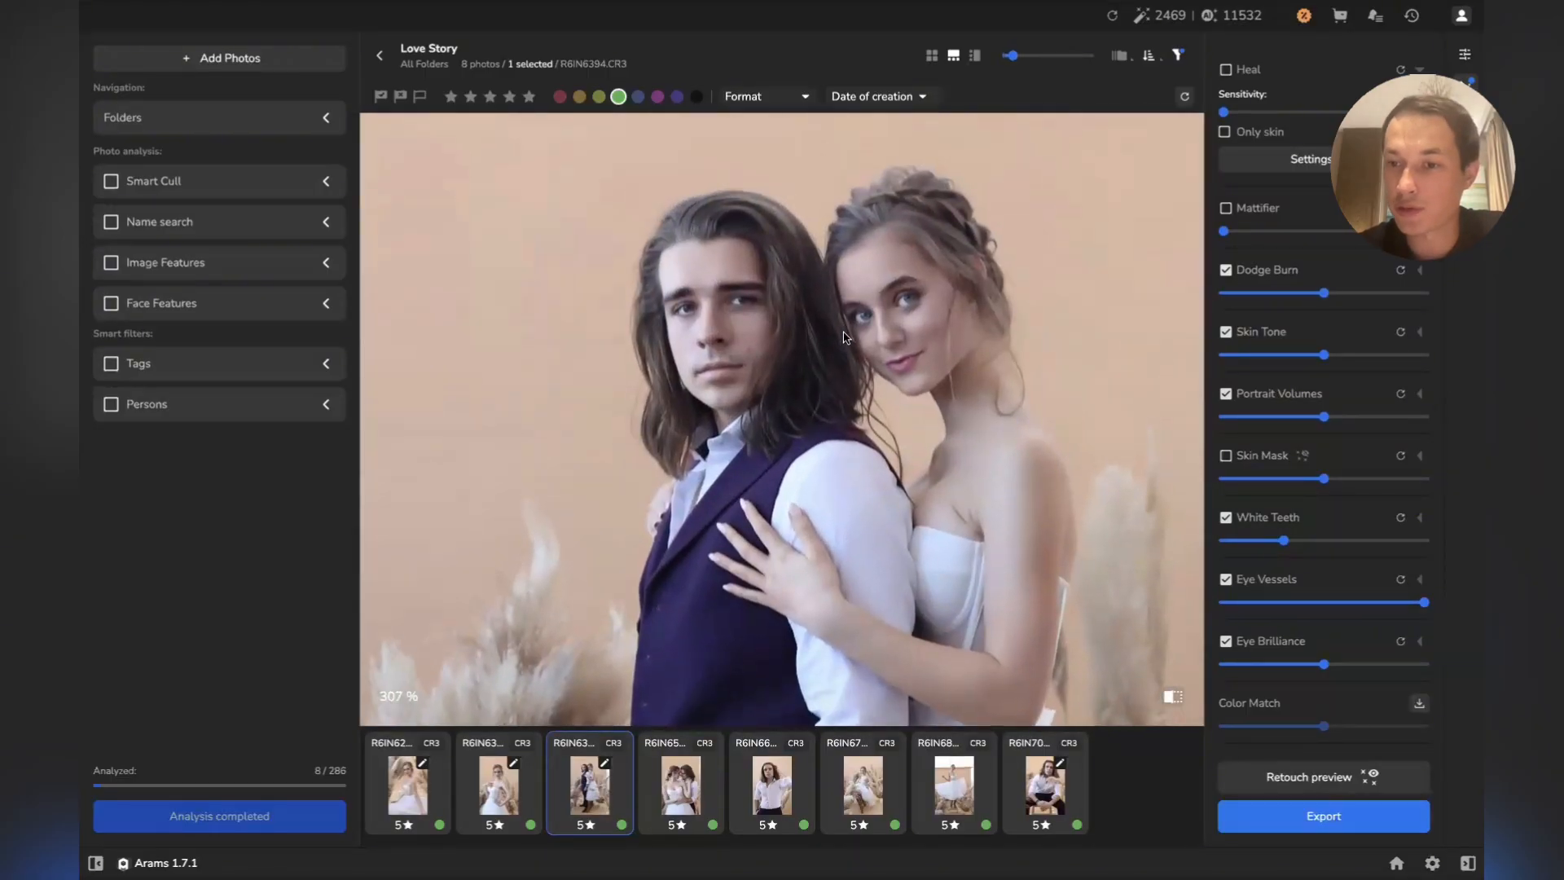
# Try different Dodge Burn strengths, including a much lower one, and reset the effect to its default
pyautogui.scroll(-1, 1320, 269)
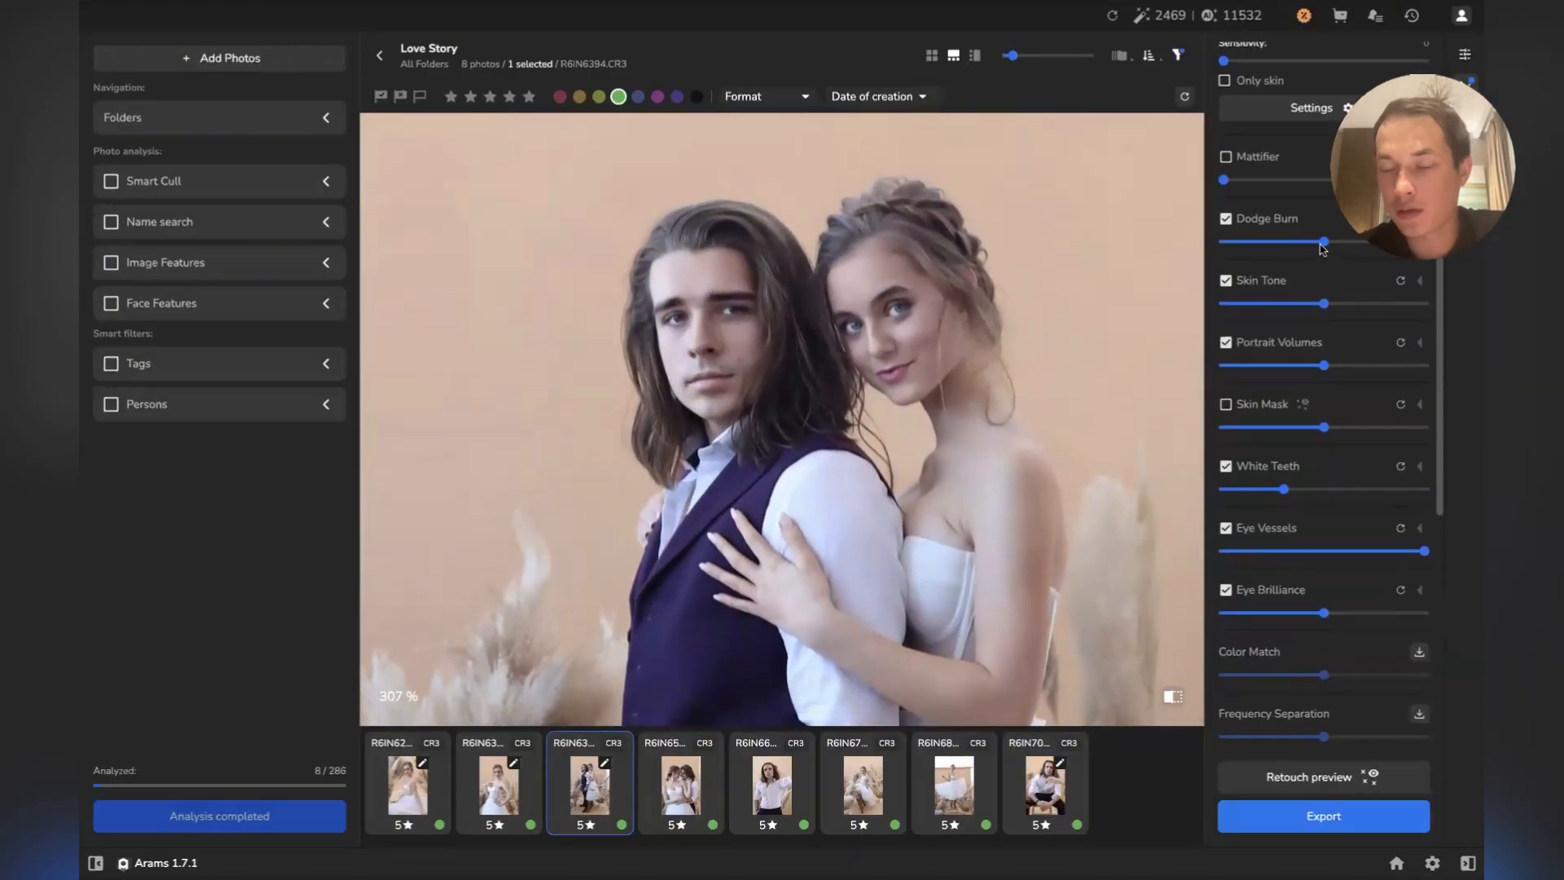
pyautogui.moveTo(1326, 244)
pyautogui.mouseDown()
pyautogui.moveTo(1235, 246)
pyautogui.moveTo(1362, 244)
pyautogui.mouseUp()
pyautogui.click(1256, 243)
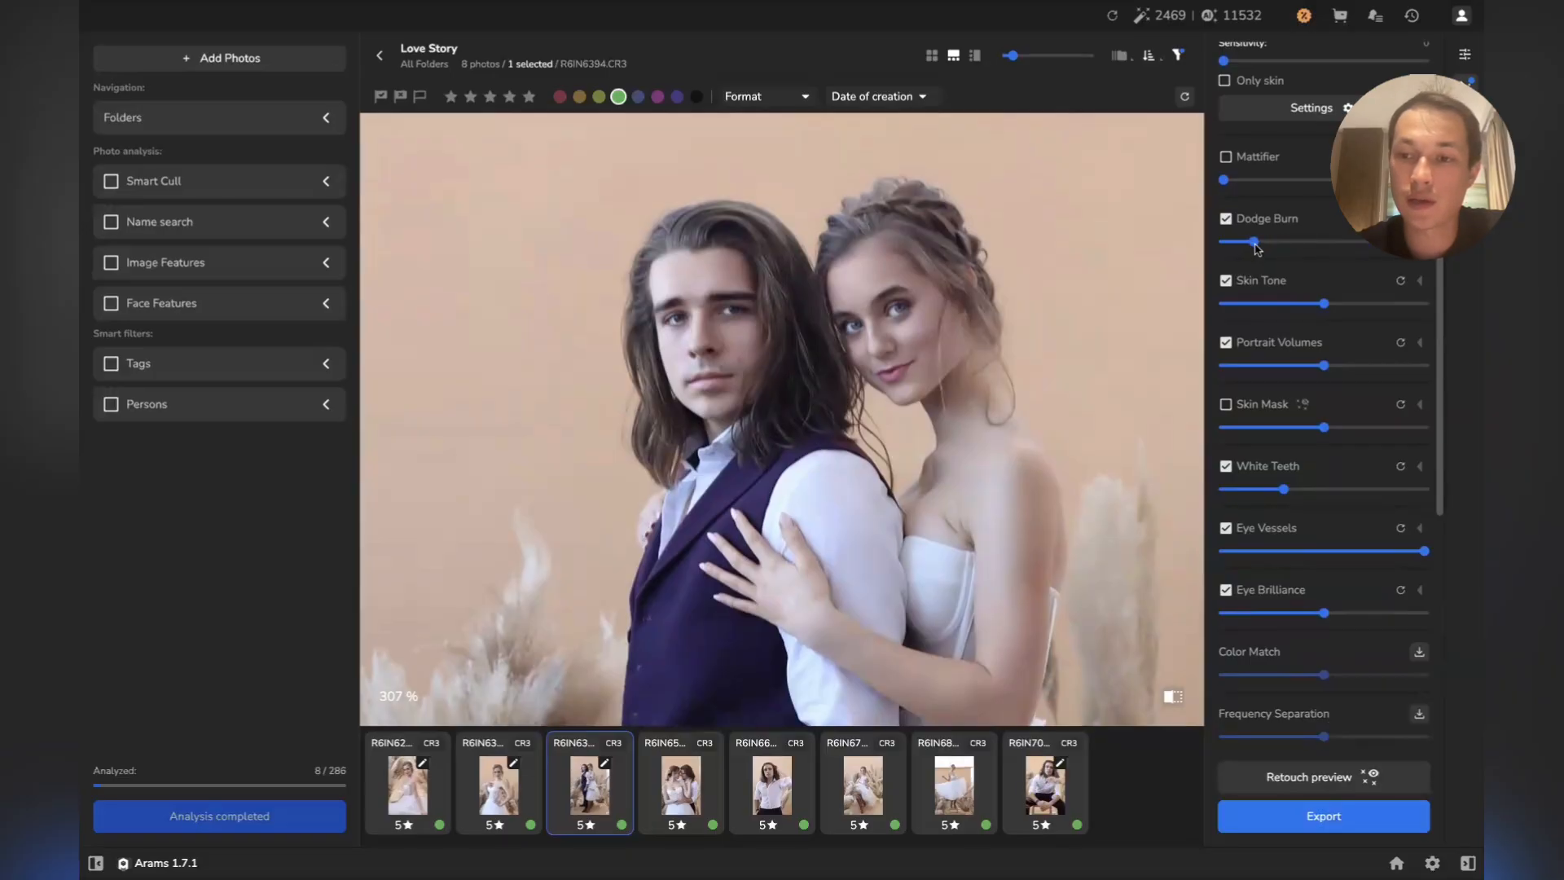
pyautogui.doubleClick(1258, 245)
# Compare the couple's portrait with the Skin Tone effect on and off, ending with it disabled
pyautogui.scroll(-1, 1258, 248)
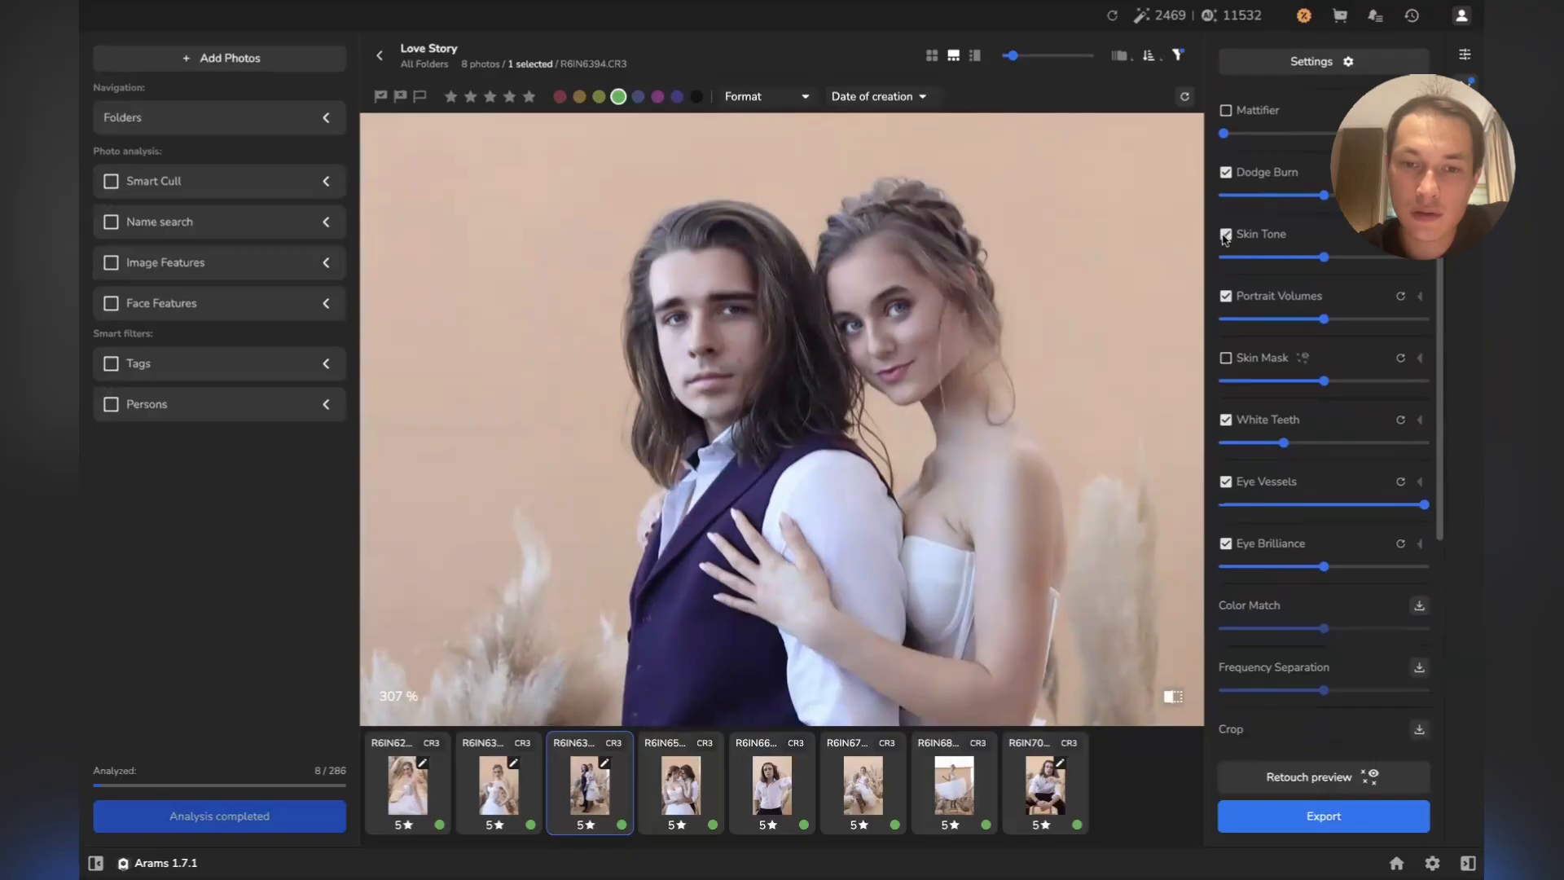
pyautogui.click(1226, 235)
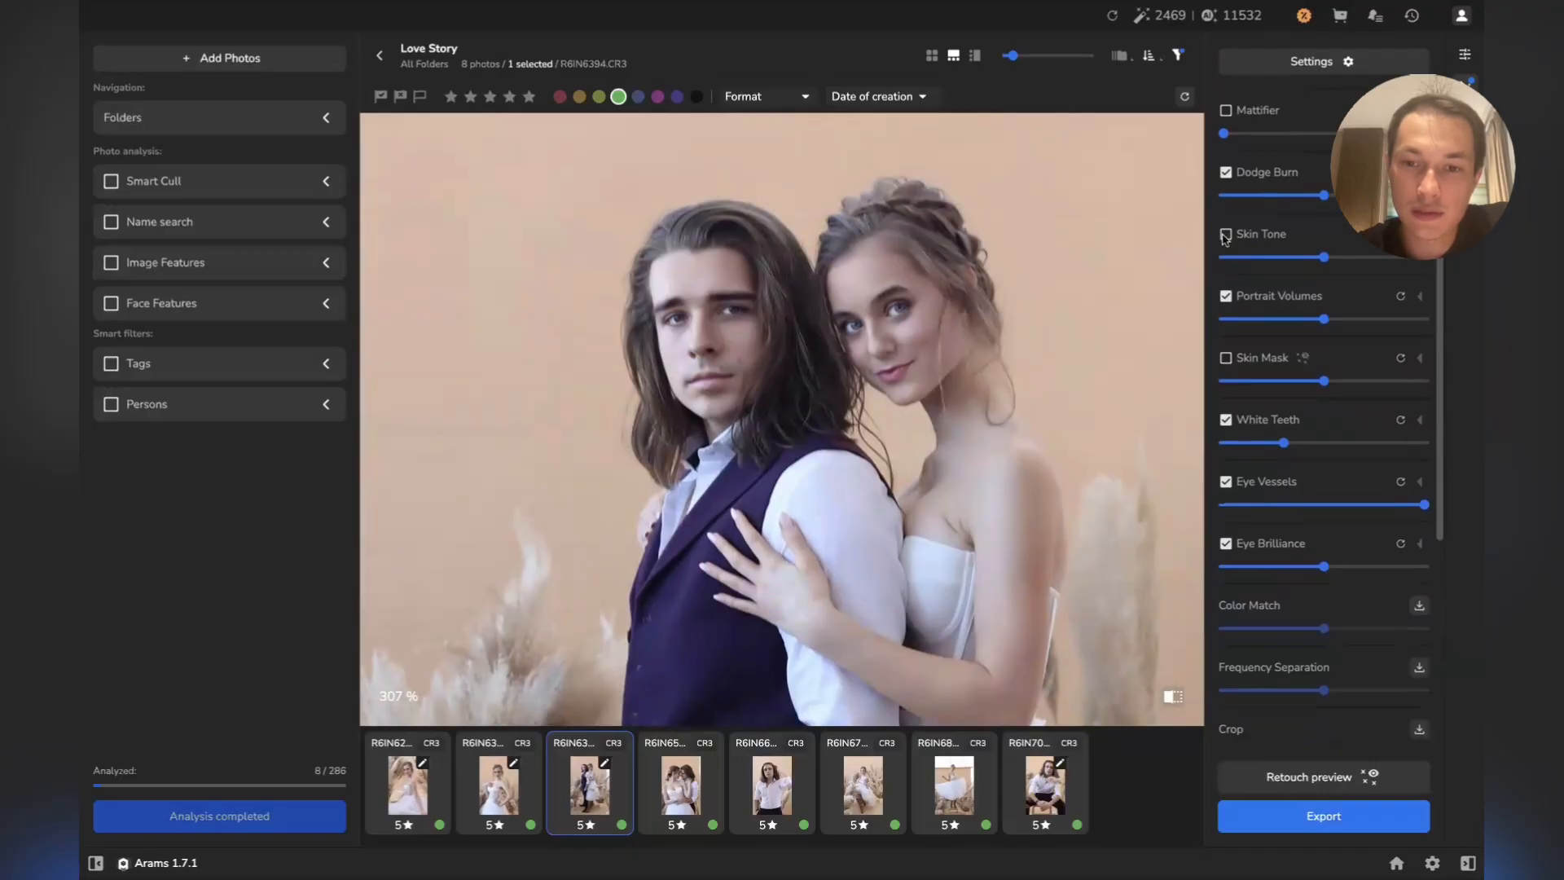
pyautogui.click(1226, 236)
pyautogui.click(1225, 236)
pyautogui.click(1225, 236)
pyautogui.click(1225, 236)
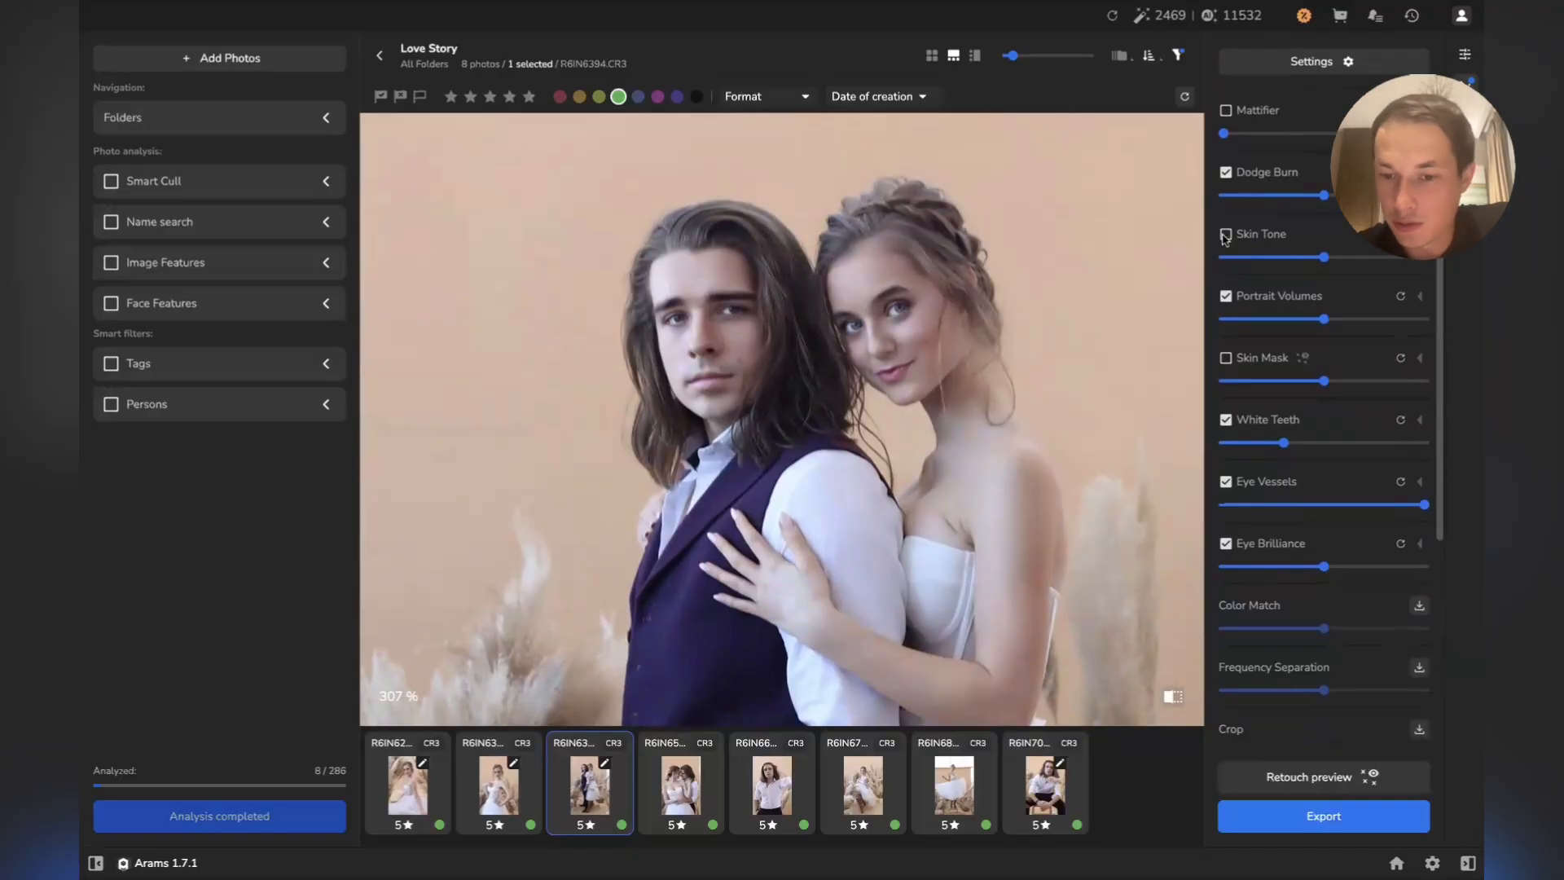
pyautogui.click(1225, 236)
pyautogui.click(1226, 236)
pyautogui.click(1225, 235)
pyautogui.click(1226, 236)
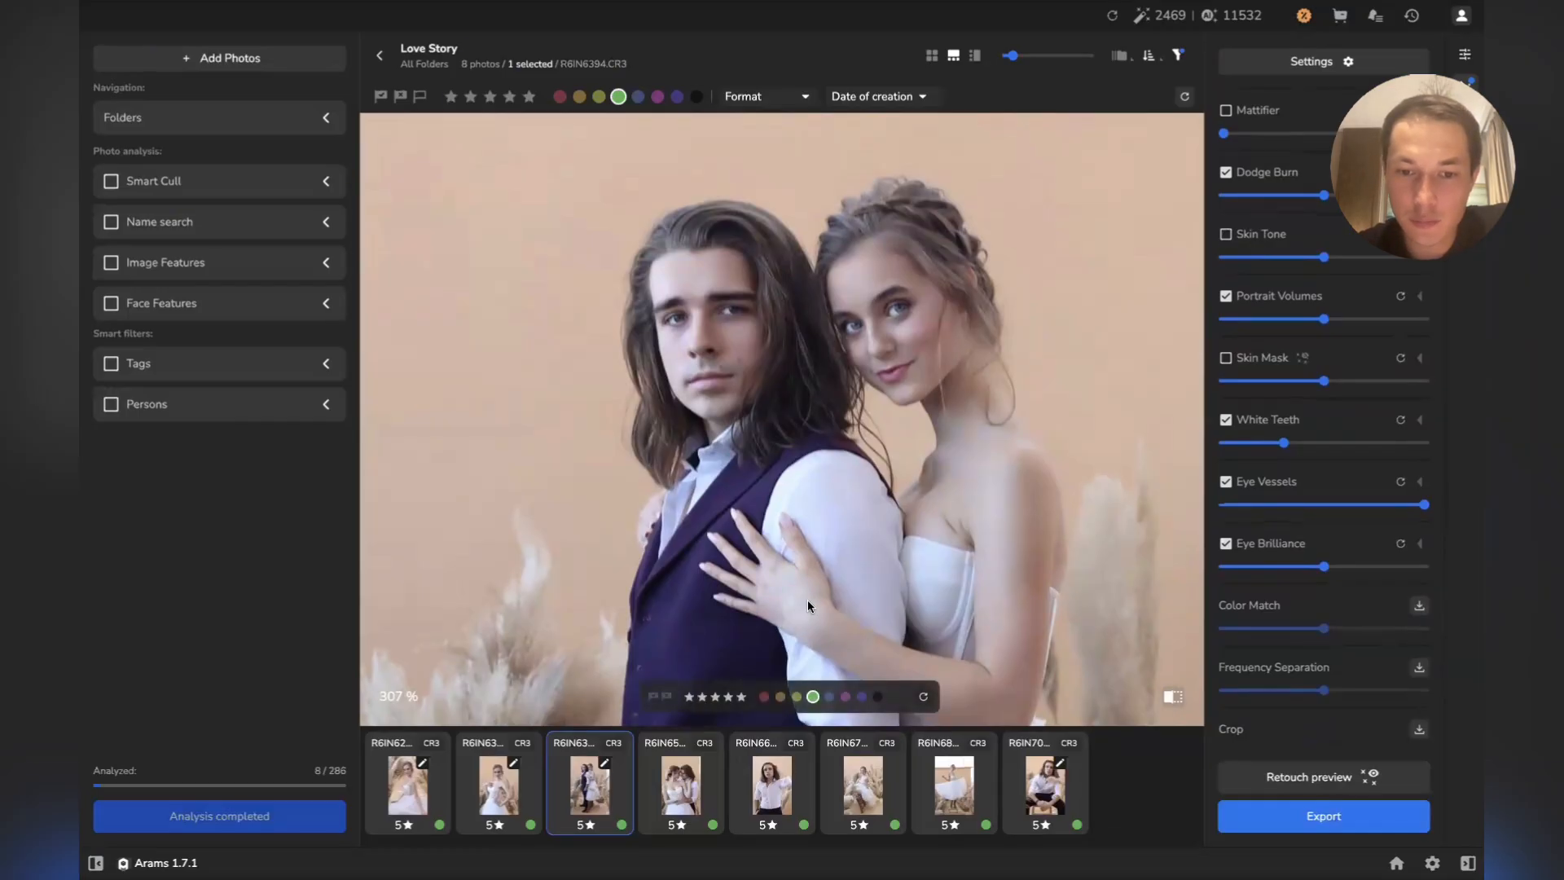
# Compare the bride's hand close up with Skin Tone on and off, ending with the effect enabled
pyautogui.scroll(-5, 808, 600)
pyautogui.scroll(4, 743, 578)
pyautogui.moveTo(746, 272); pyautogui.dragTo(726, 426)
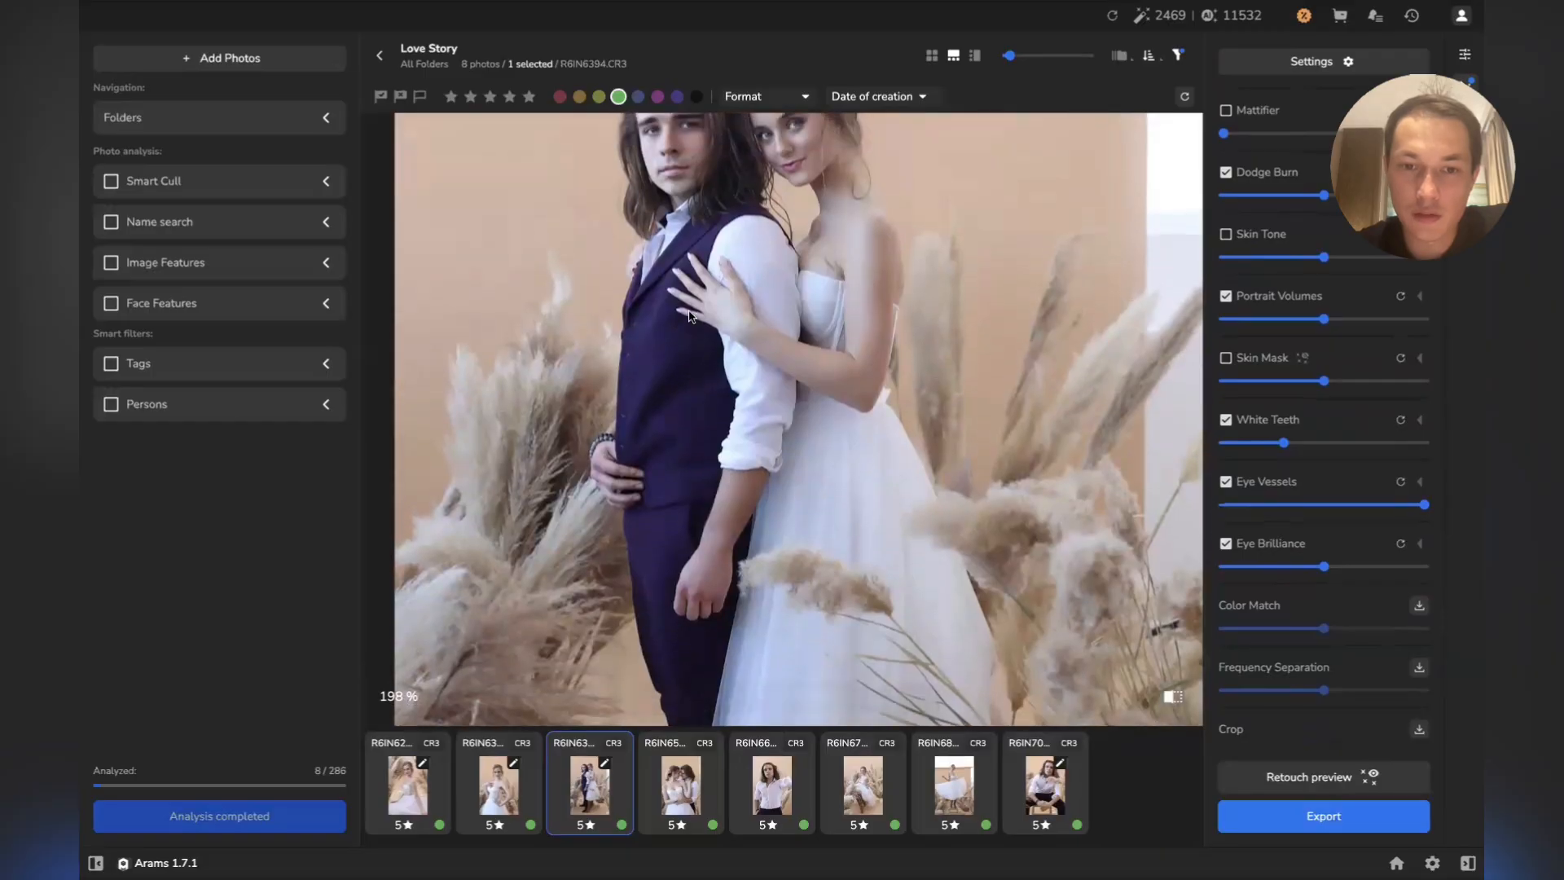
pyautogui.scroll(8, 736, 374)
pyautogui.scroll(-3, 736, 374)
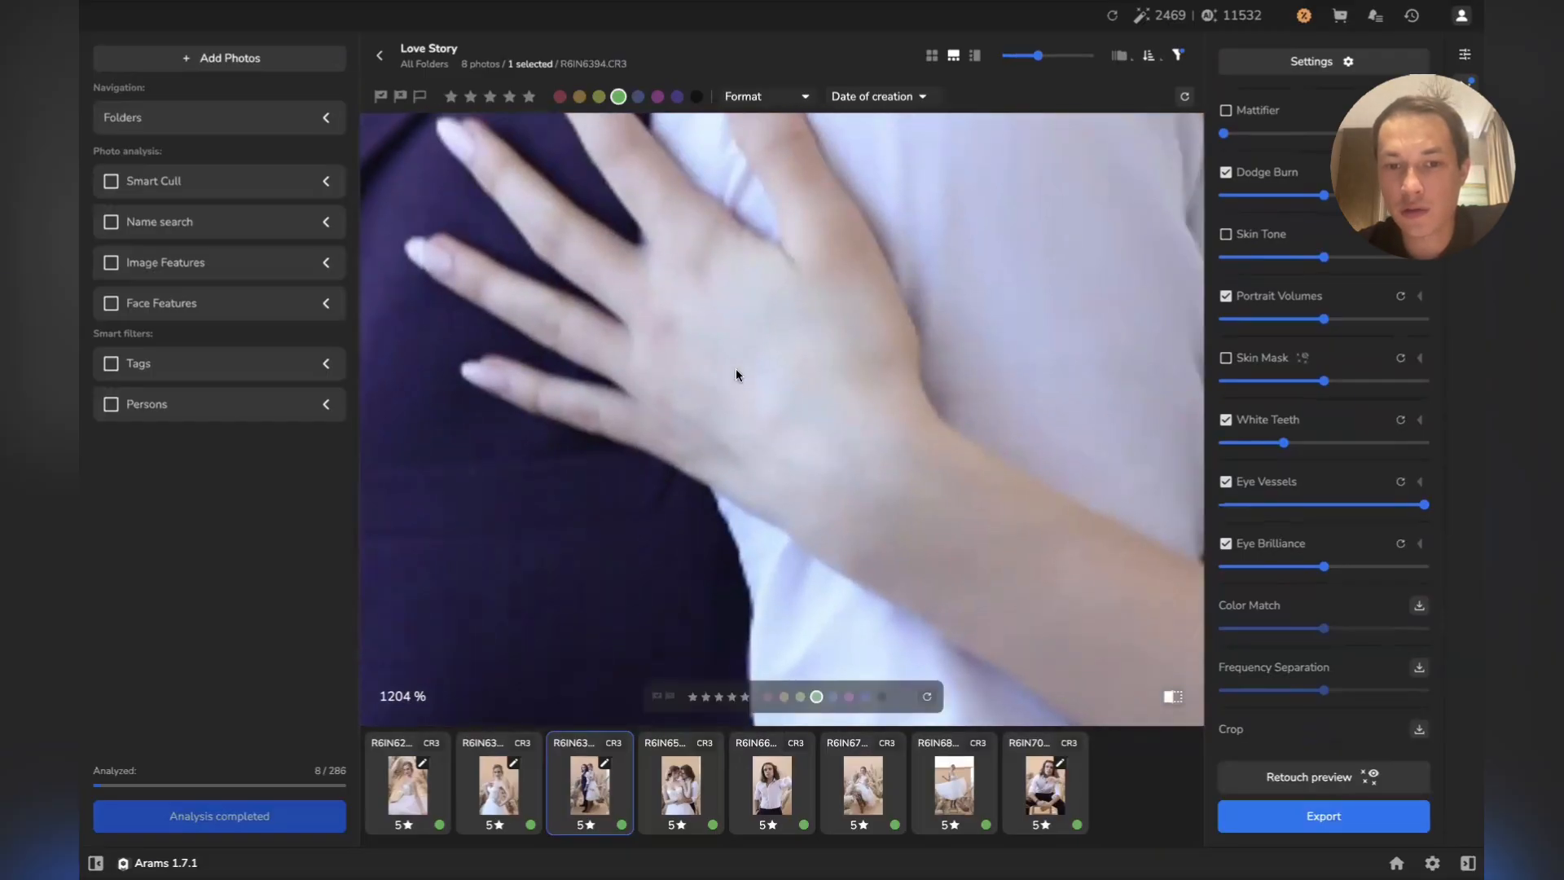
pyautogui.click(1226, 236)
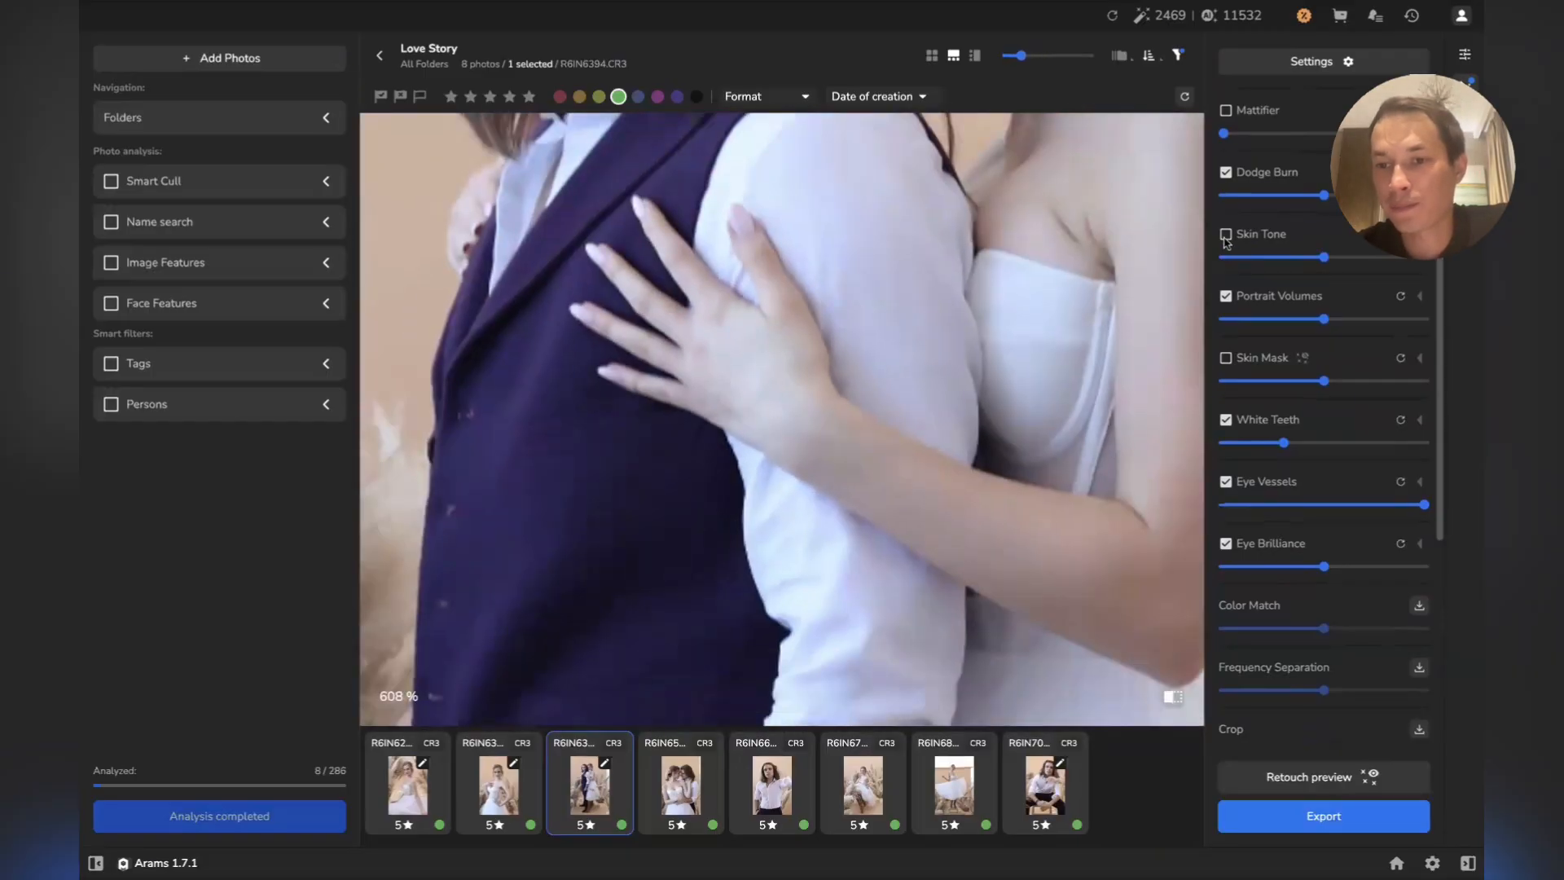
pyautogui.click(1227, 237)
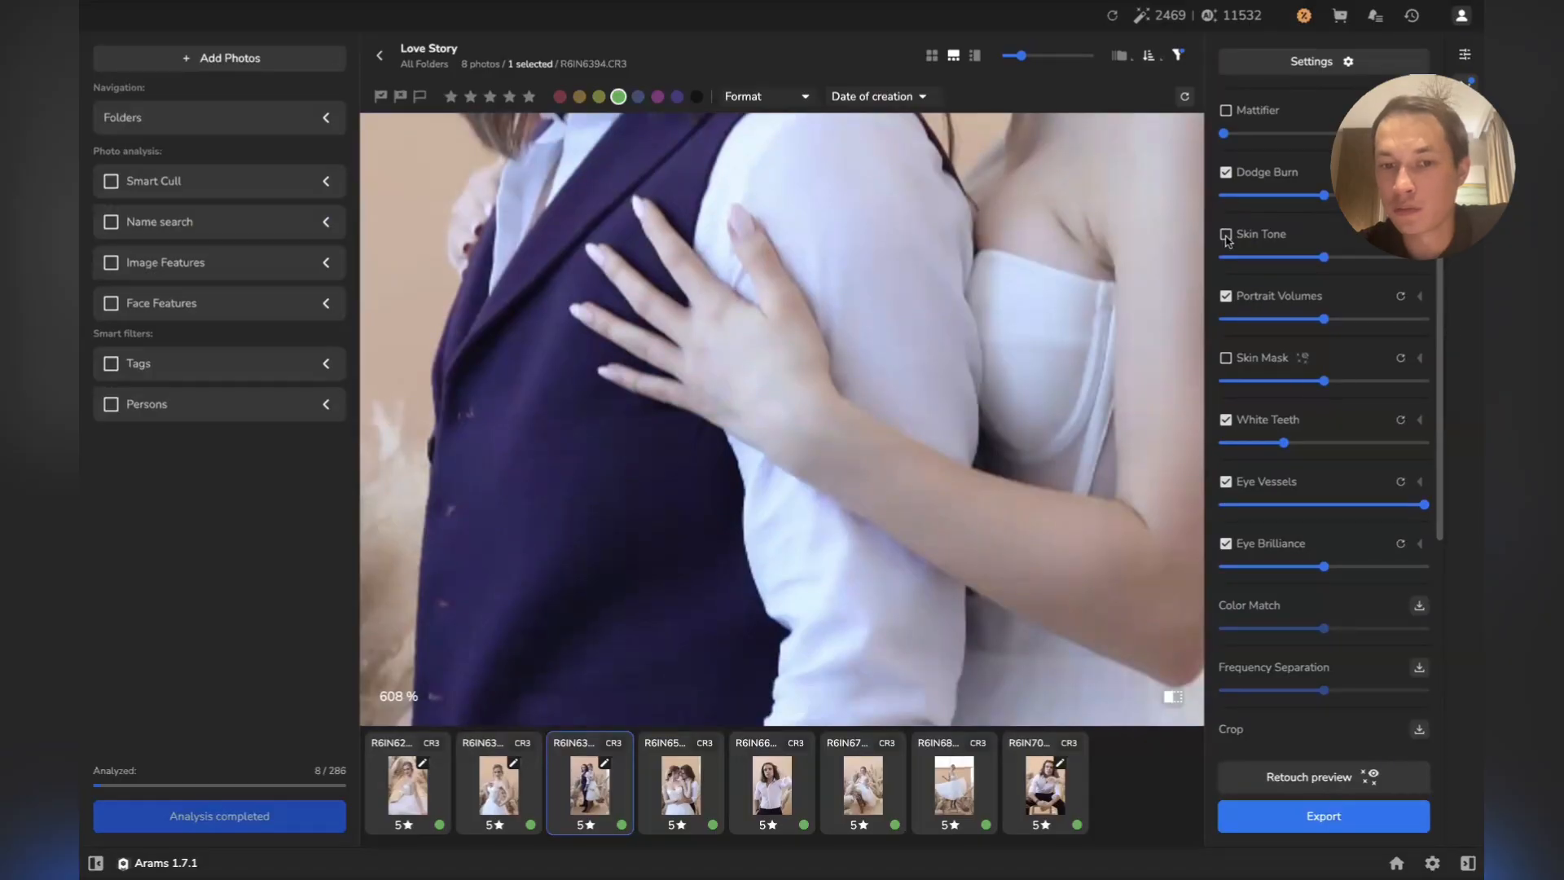
pyautogui.click(1227, 237)
pyautogui.click(1227, 237)
pyautogui.click(1227, 237)
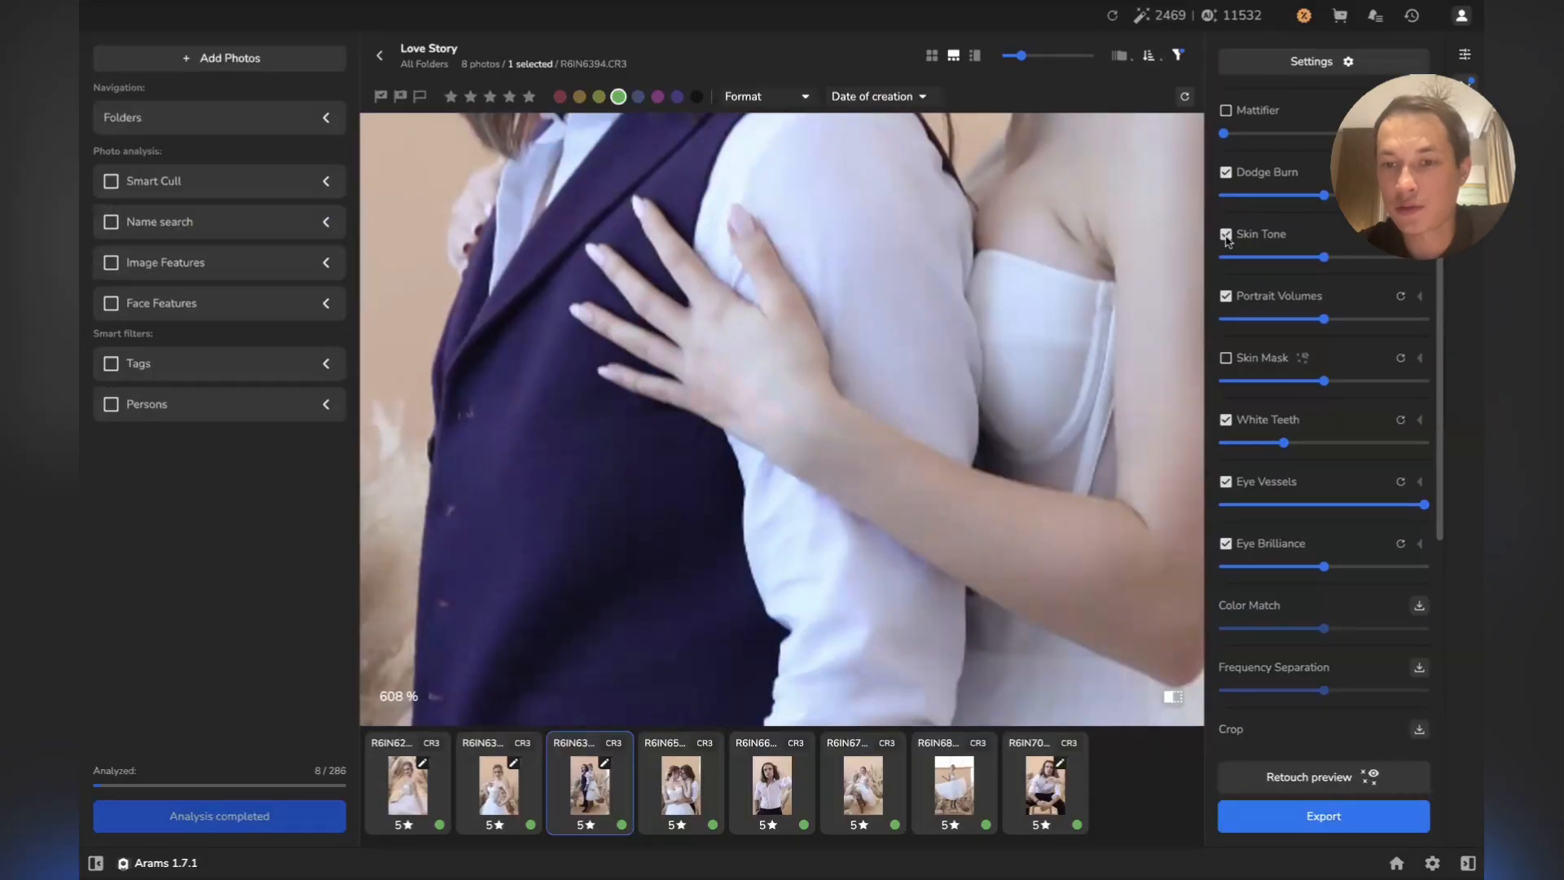
pyautogui.click(1227, 237)
pyautogui.click(1227, 237)
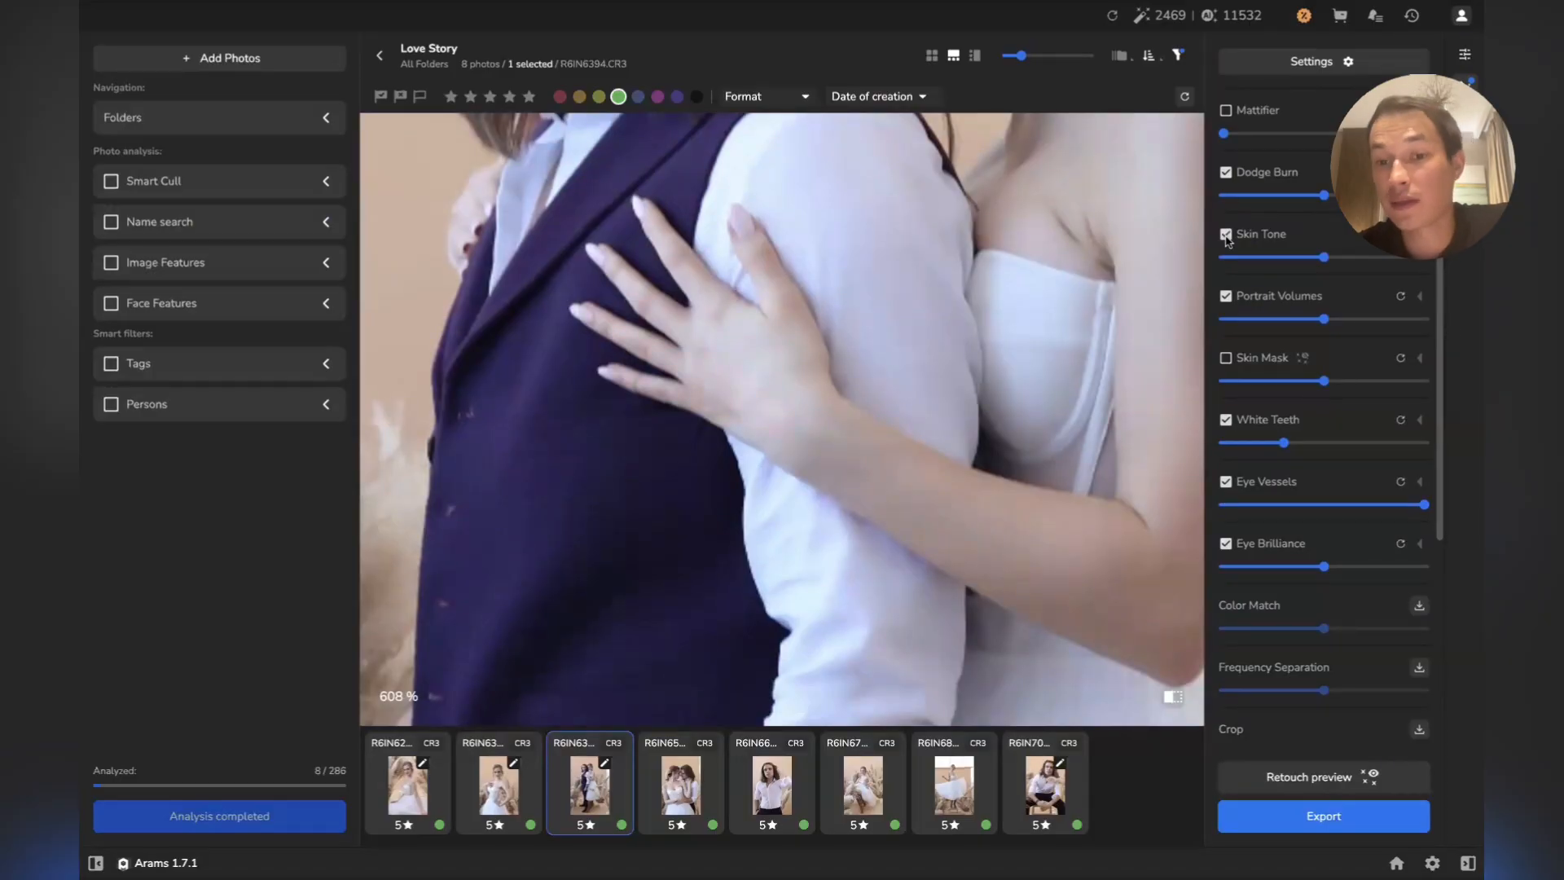
# Lower the Skin Tone strength to about a fifth of its range while viewing both faces
pyautogui.scroll(-3, 848, 367)
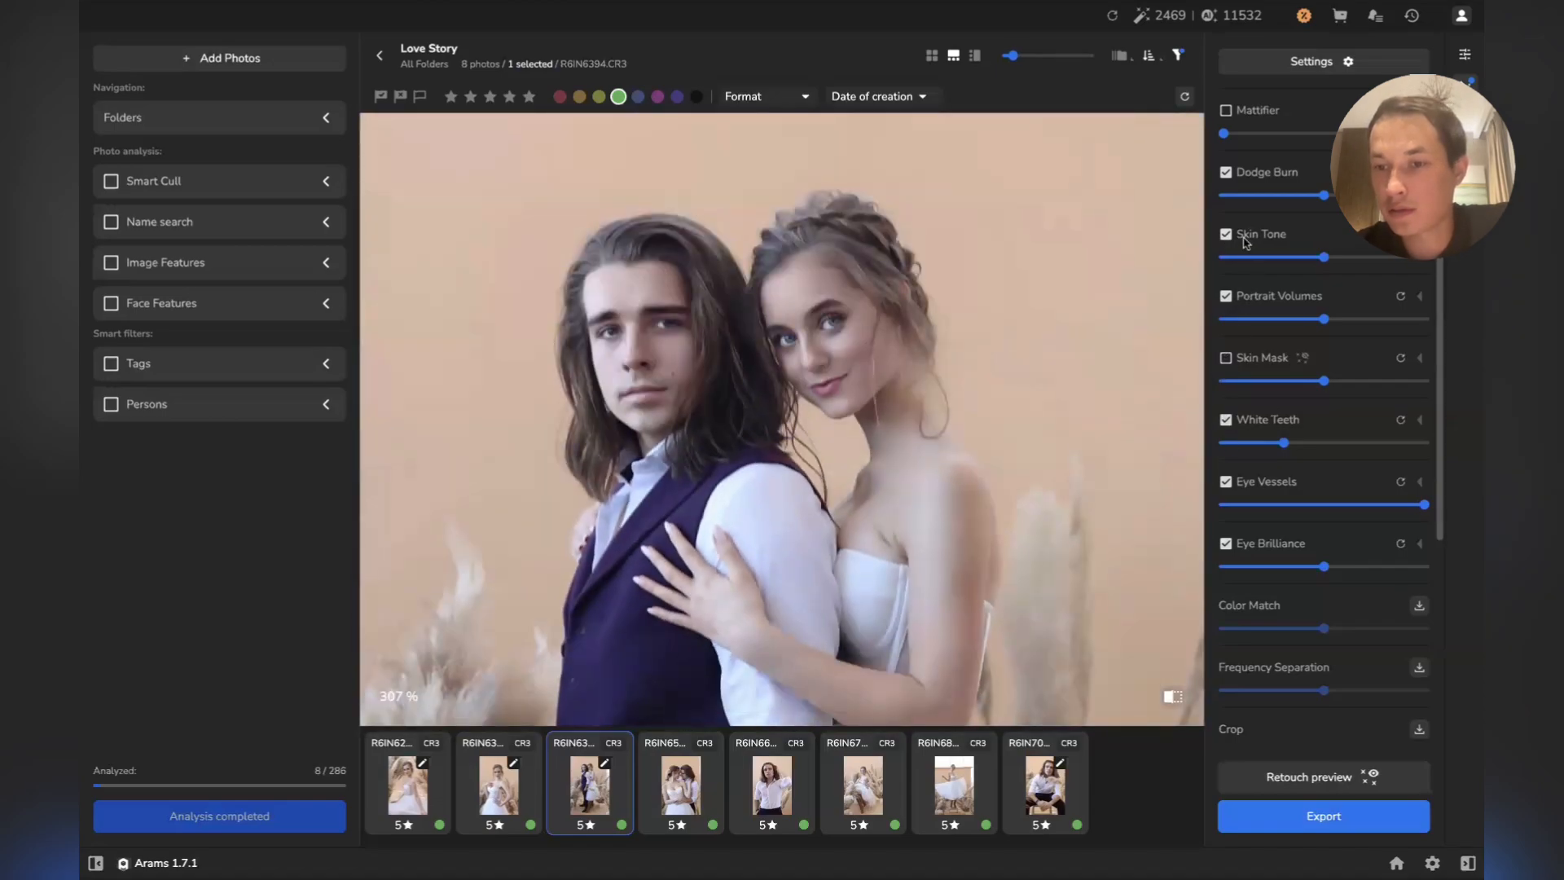
pyautogui.moveTo(845, 359)
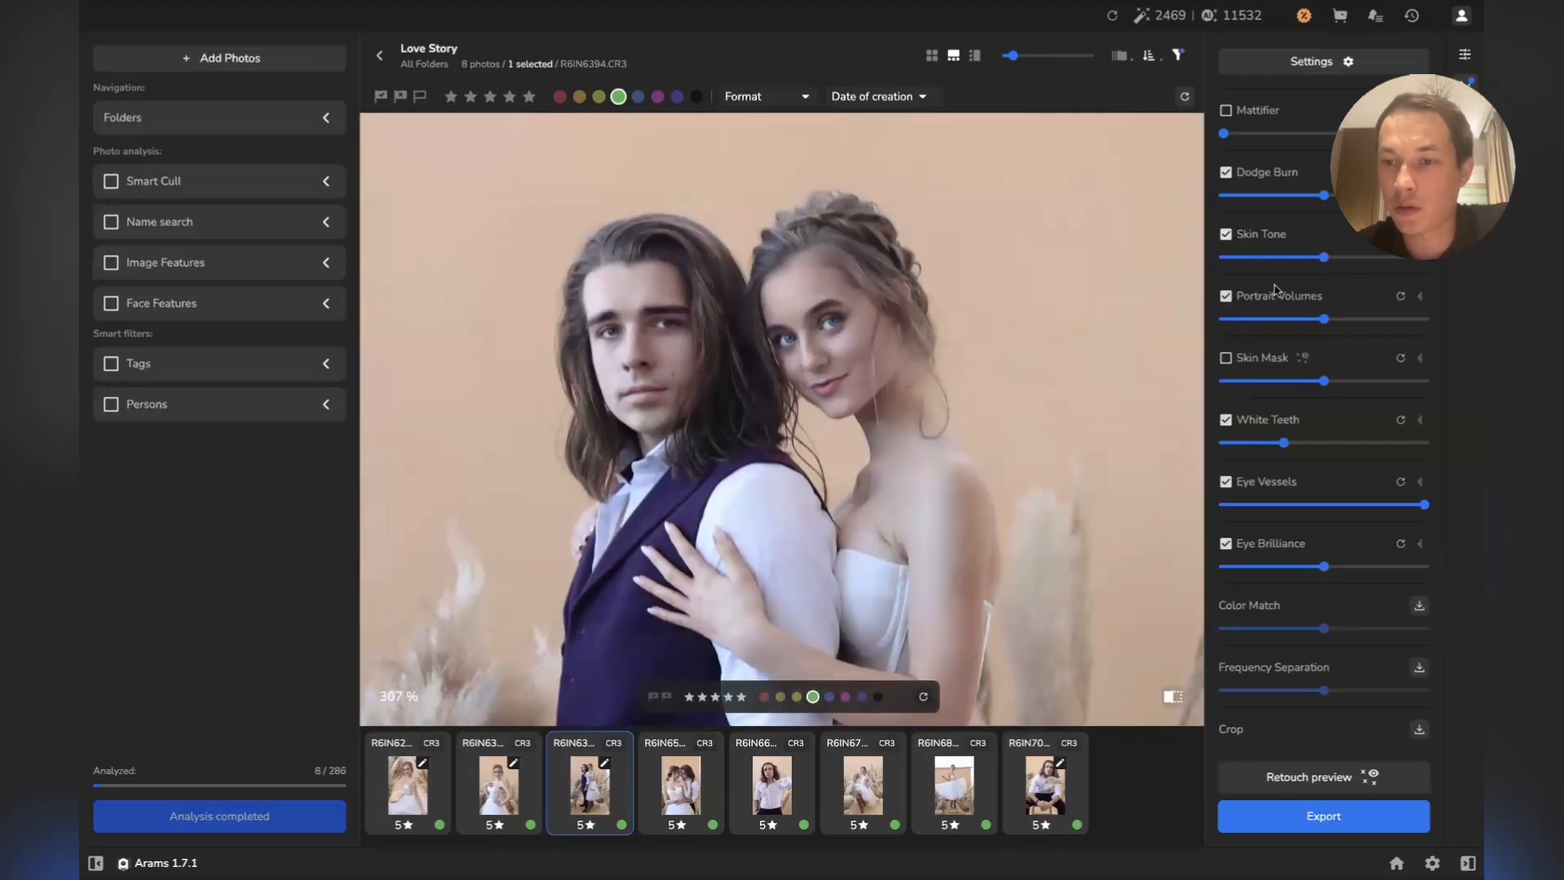
pyautogui.click(1269, 257)
pyautogui.moveTo(1290, 263)
pyautogui.mouseDown()
pyautogui.moveTo(1234, 263)
pyautogui.moveTo(1338, 265)
pyautogui.moveTo(1266, 260)
pyautogui.mouseUp()
# Compare the couple's portrait with the Portrait Volumes effect on and off, ending with it enabled
pyautogui.scroll(-2, 1234, 281)
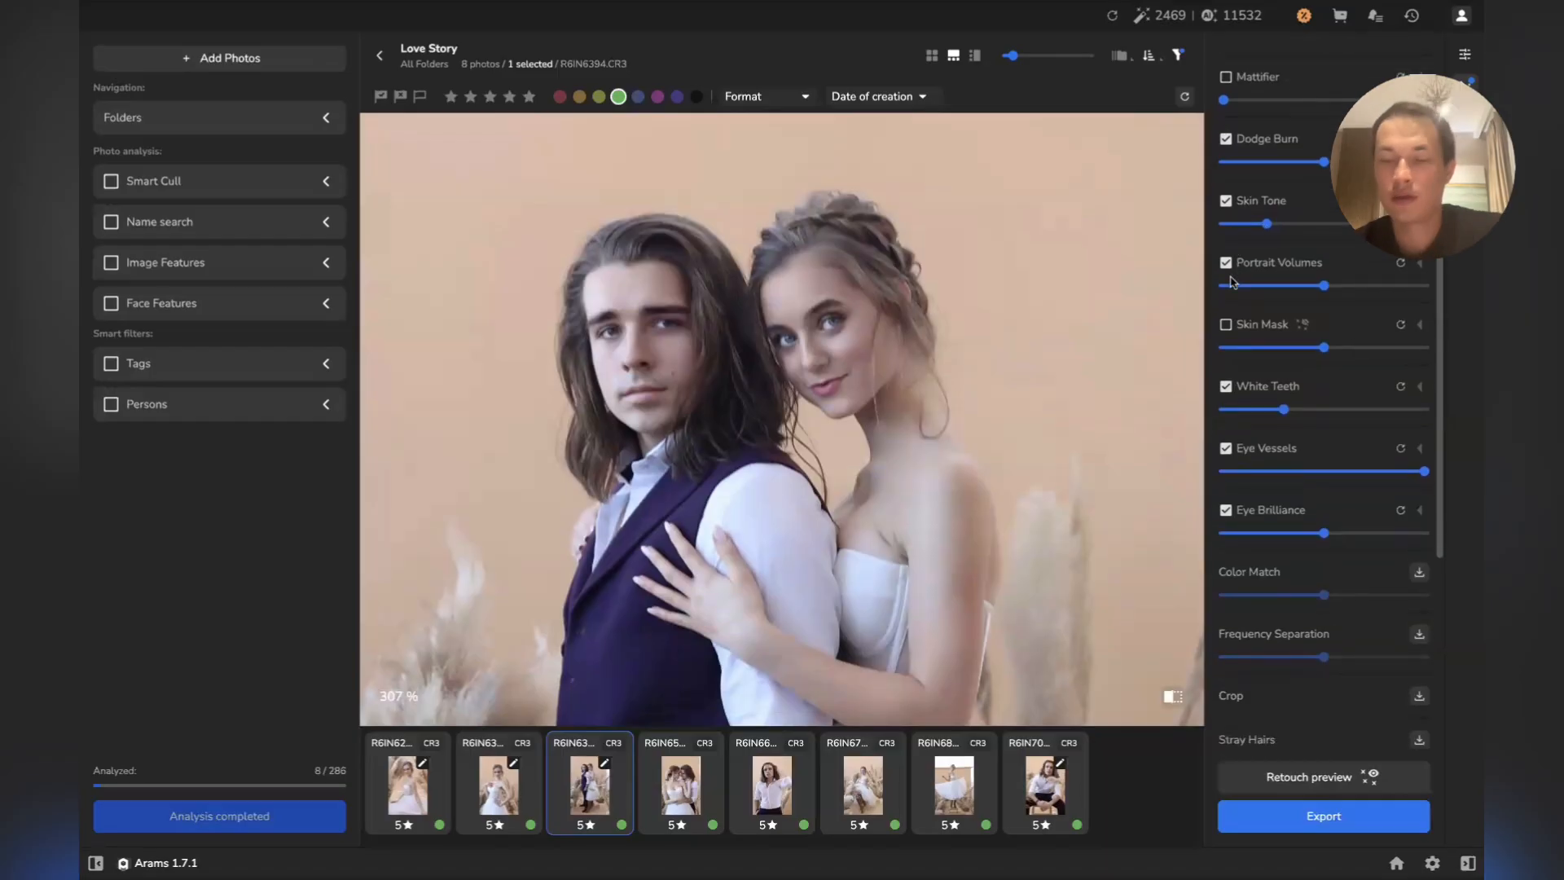
pyautogui.scroll(-5, 994, 348)
pyautogui.moveTo(978, 350); pyautogui.dragTo(775, 384)
pyautogui.scroll(2, 775, 384)
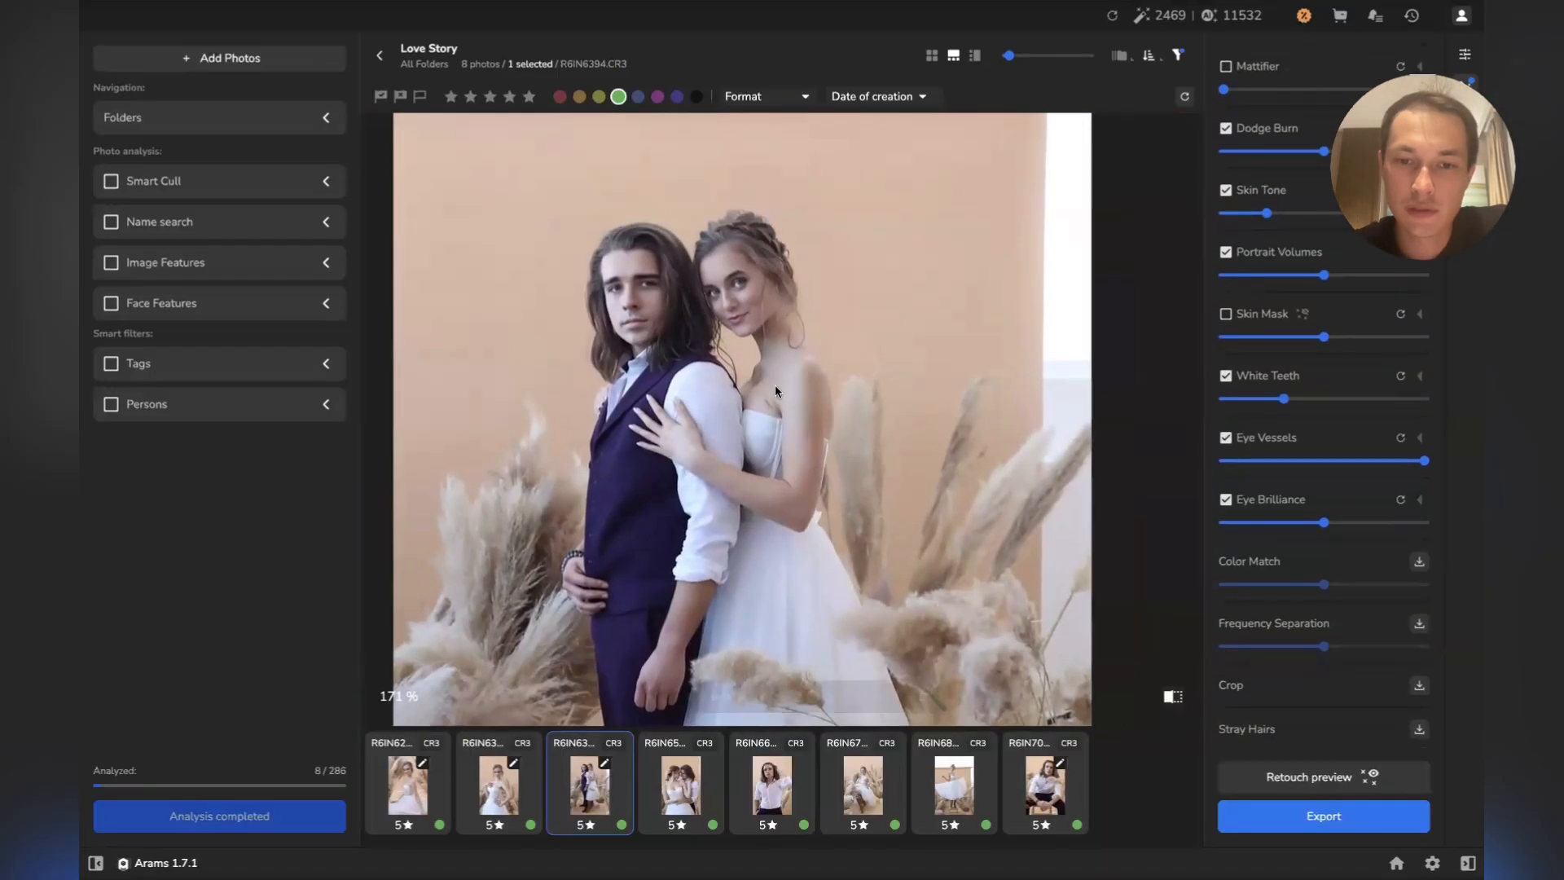
pyautogui.click(1226, 254)
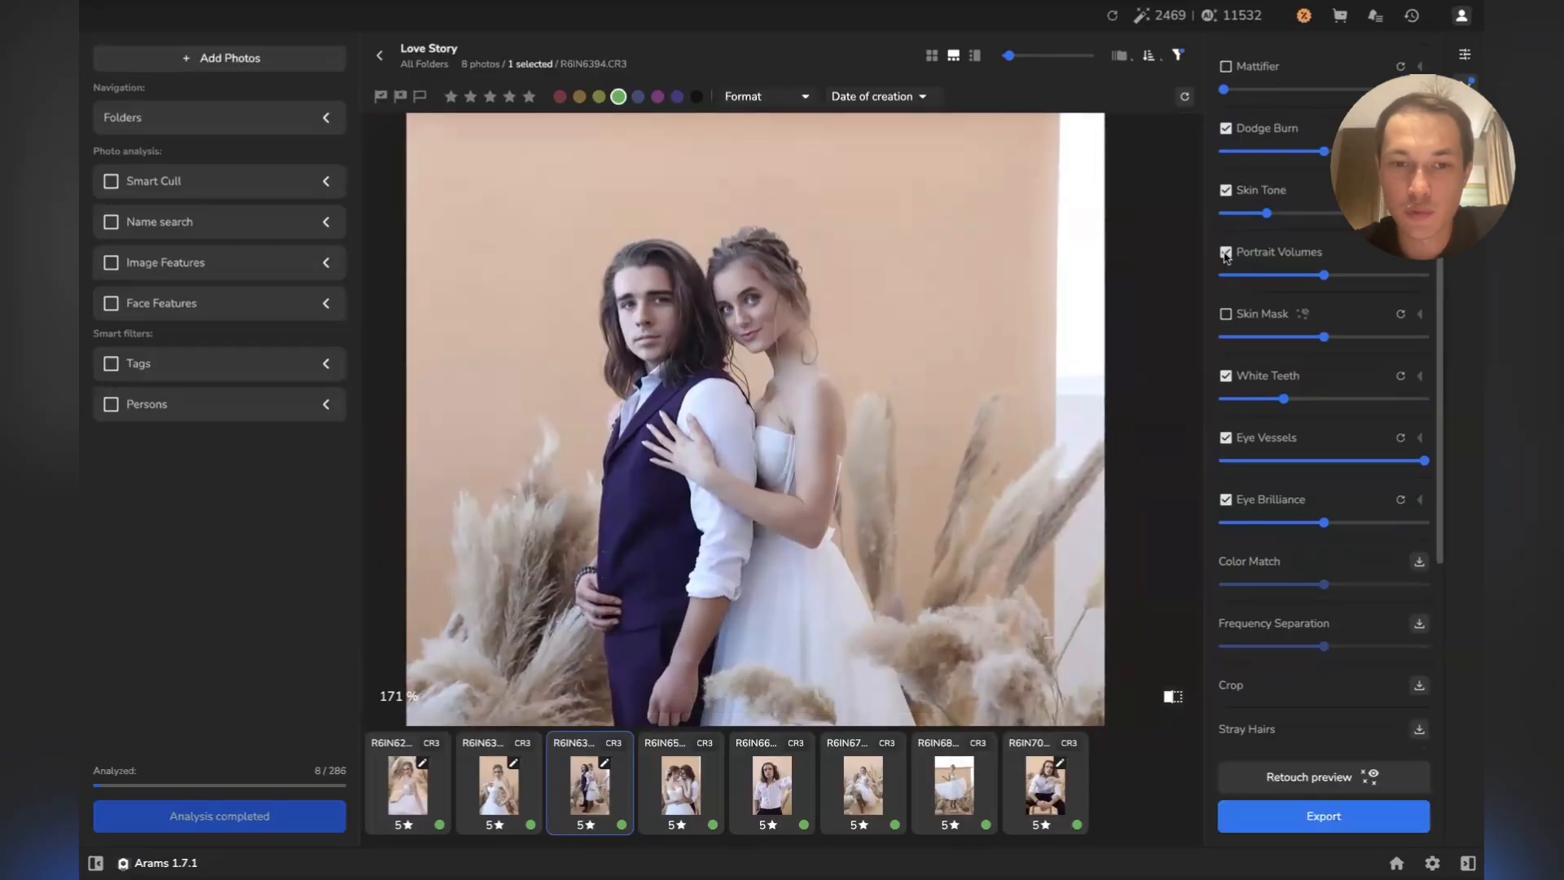
pyautogui.click(1226, 254)
pyautogui.click(1226, 254)
pyautogui.click(1226, 254)
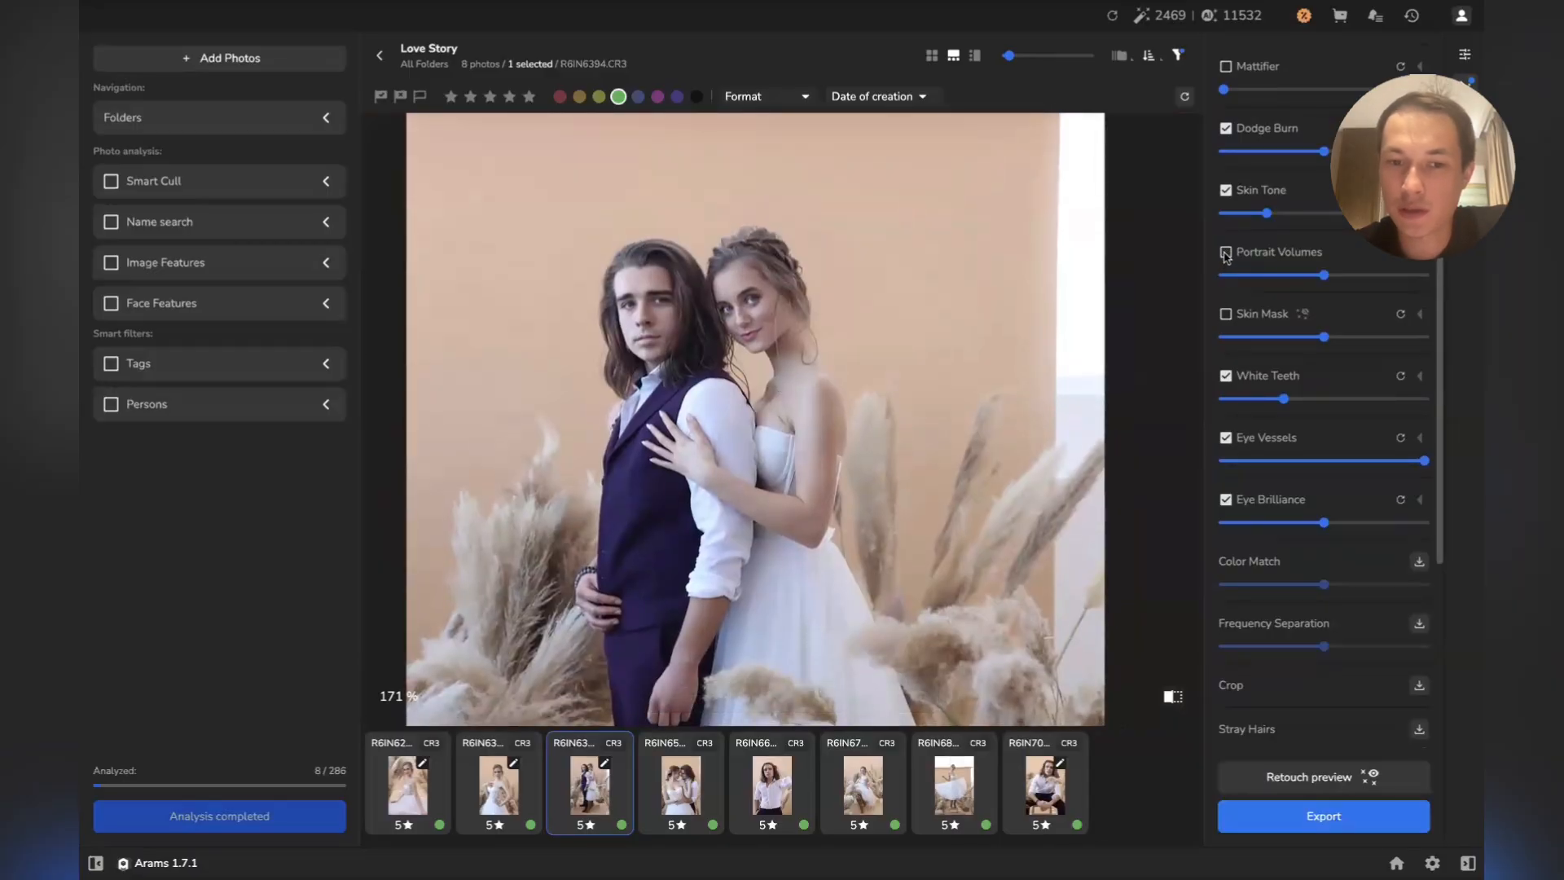
pyautogui.click(1226, 255)
pyautogui.click(1226, 254)
pyautogui.click(1226, 255)
pyautogui.click(1226, 254)
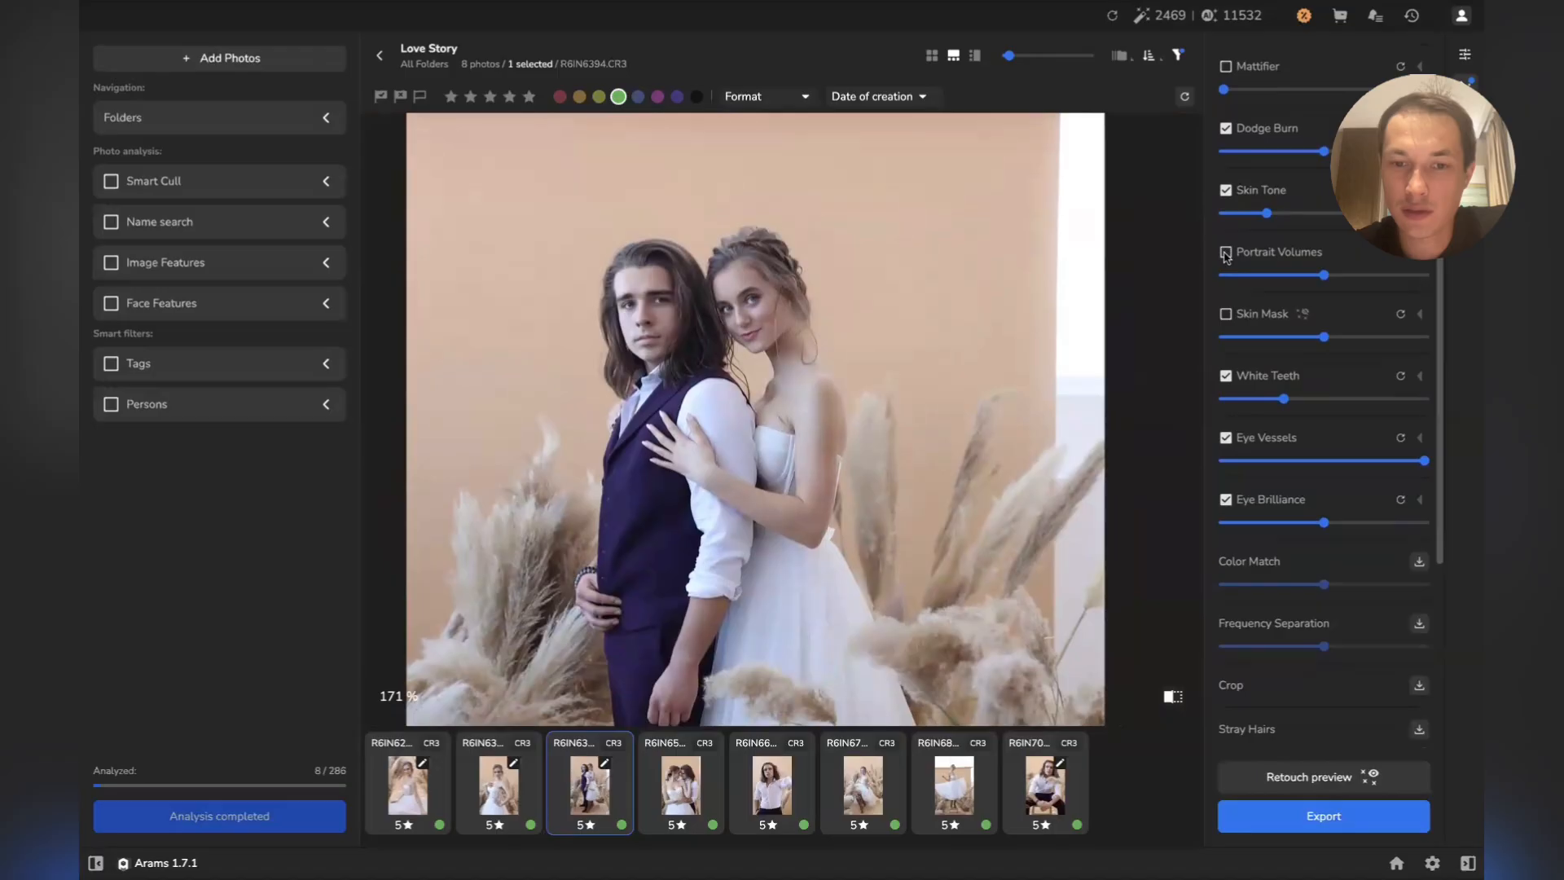
pyautogui.click(1227, 254)
pyautogui.click(1226, 254)
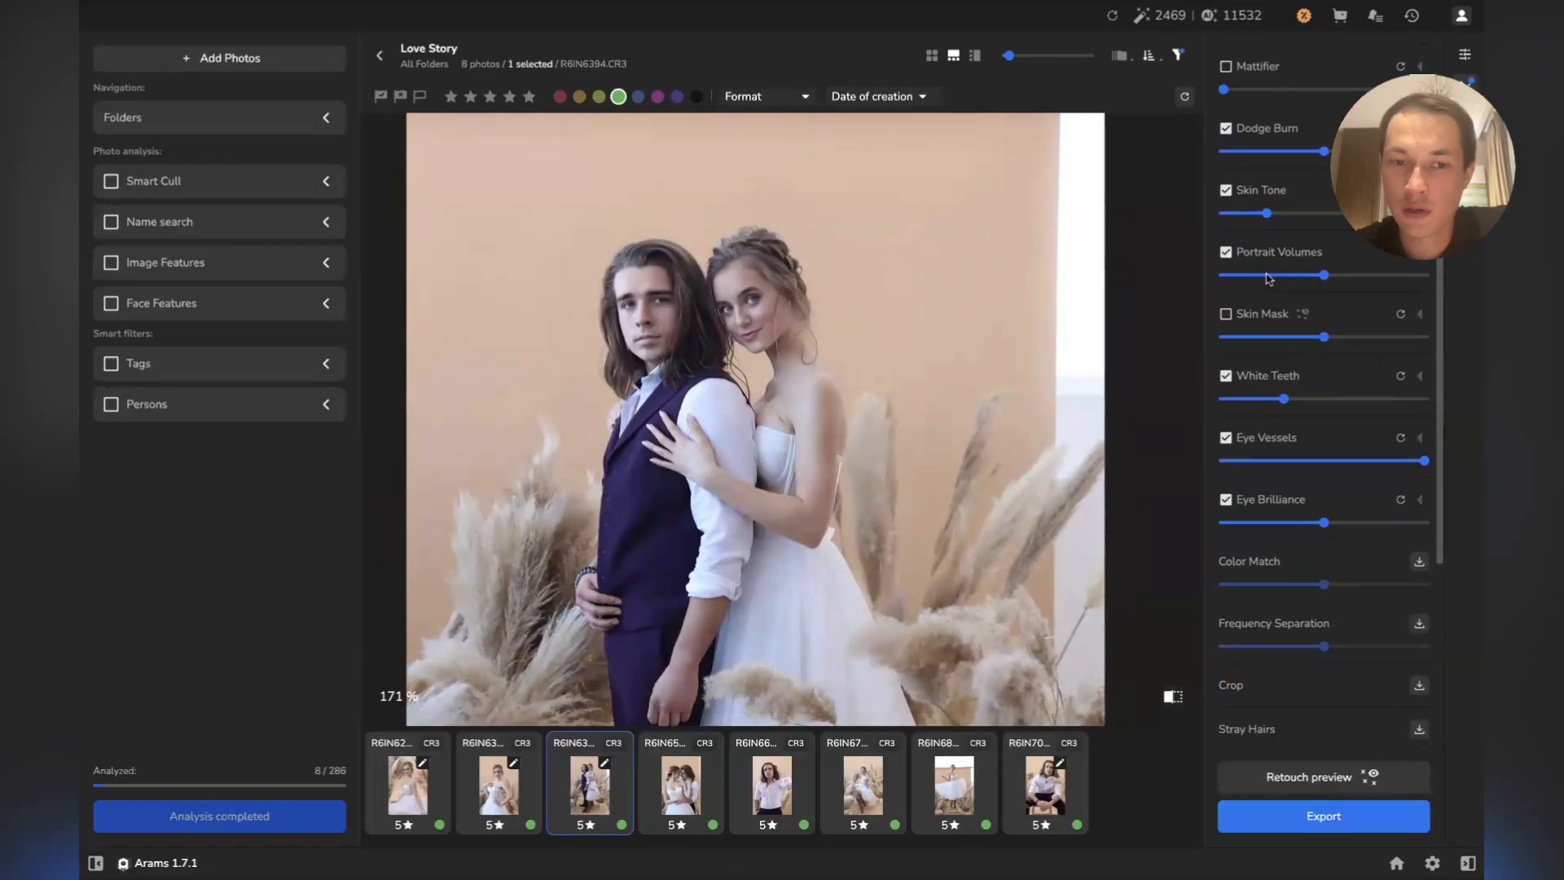
# Lower Portrait Volumes to about a sixth and White Teeth to about an eighth of their ranges
pyautogui.moveTo(1267, 278); pyautogui.dragTo(1255, 277)
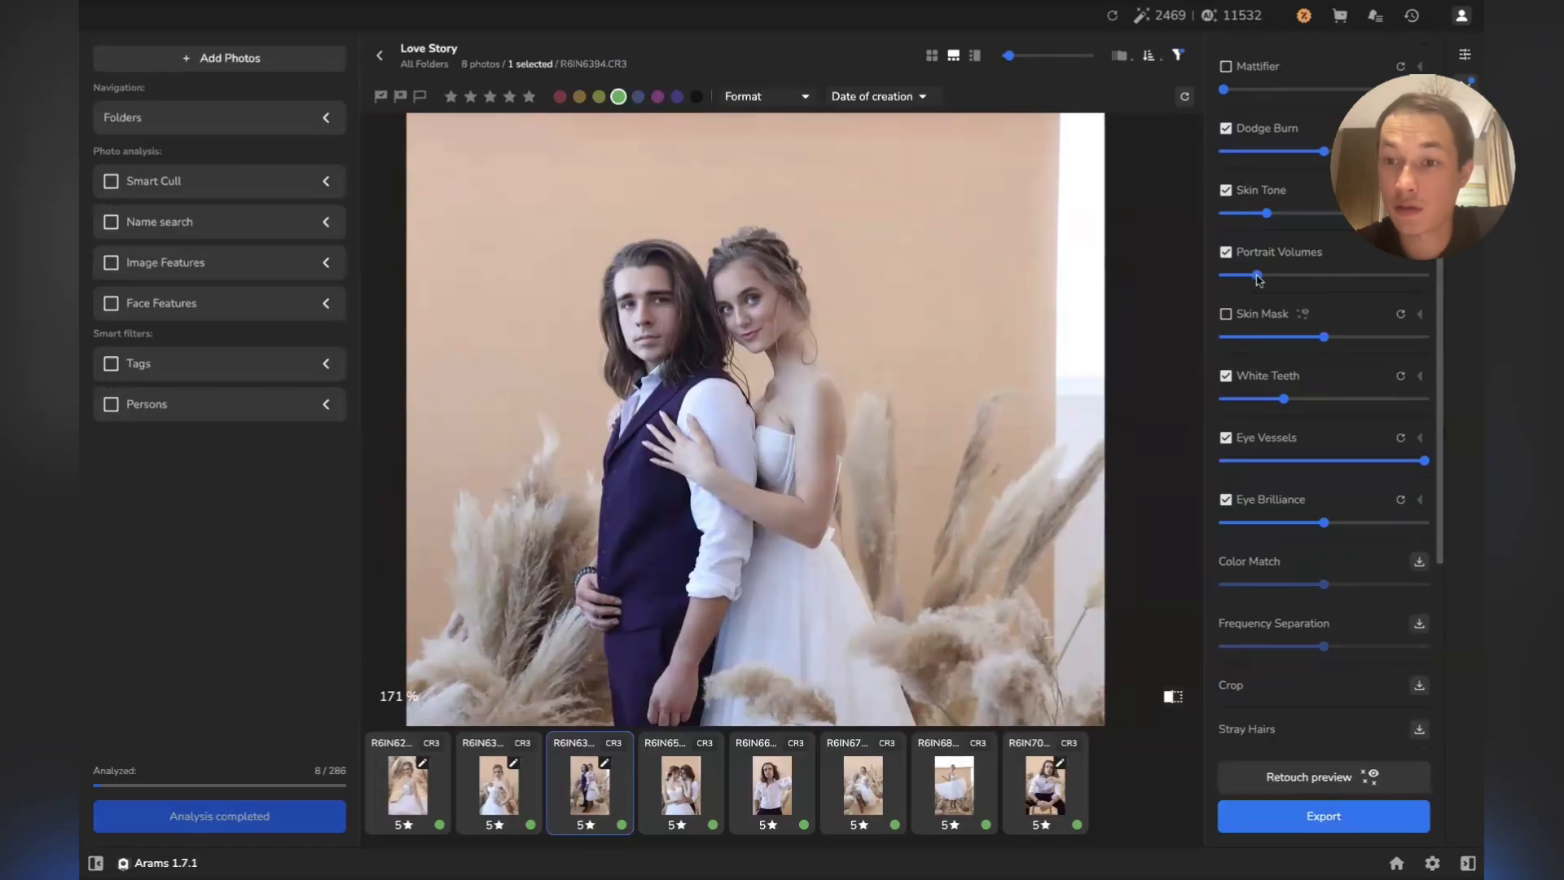
pyautogui.scroll(-2, 1243, 278)
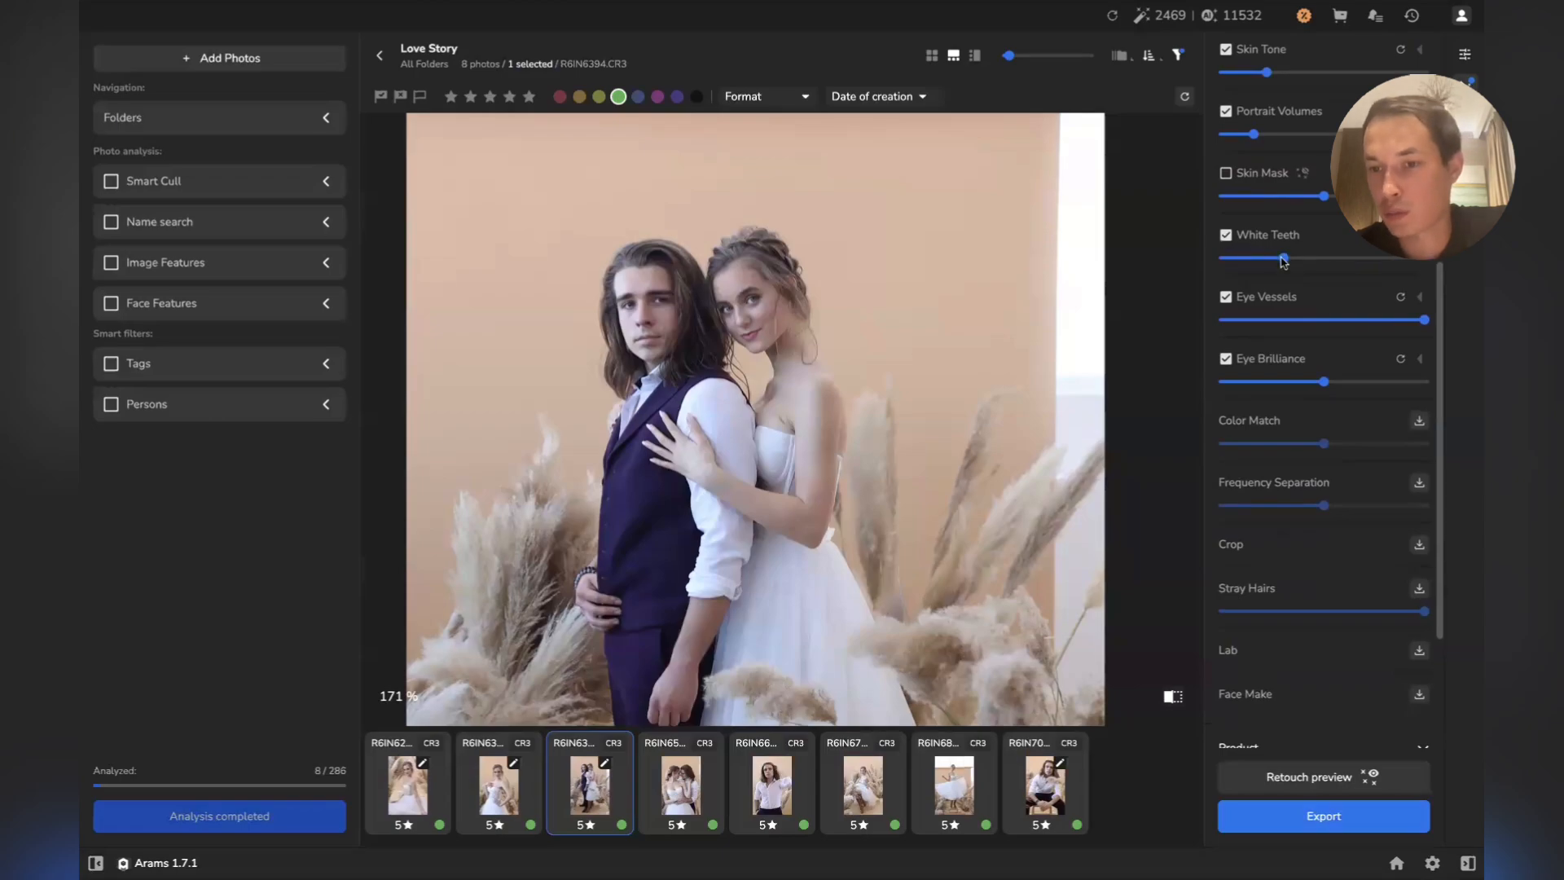
pyautogui.moveTo(1283, 259); pyautogui.dragTo(1256, 259)
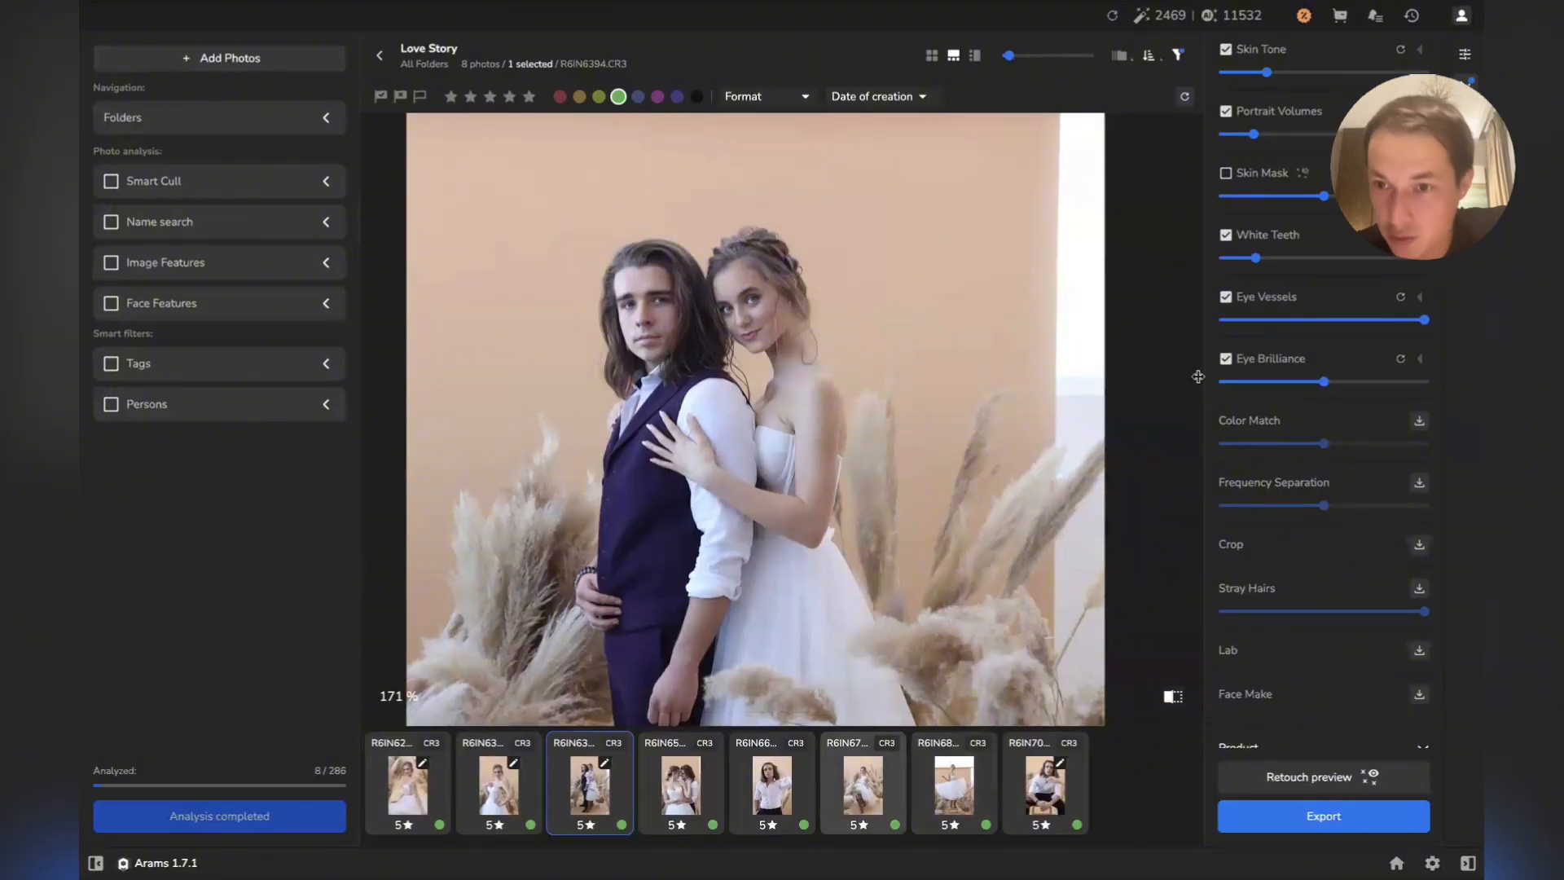
pyautogui.moveTo(1255, 259); pyautogui.dragTo(1244, 259)
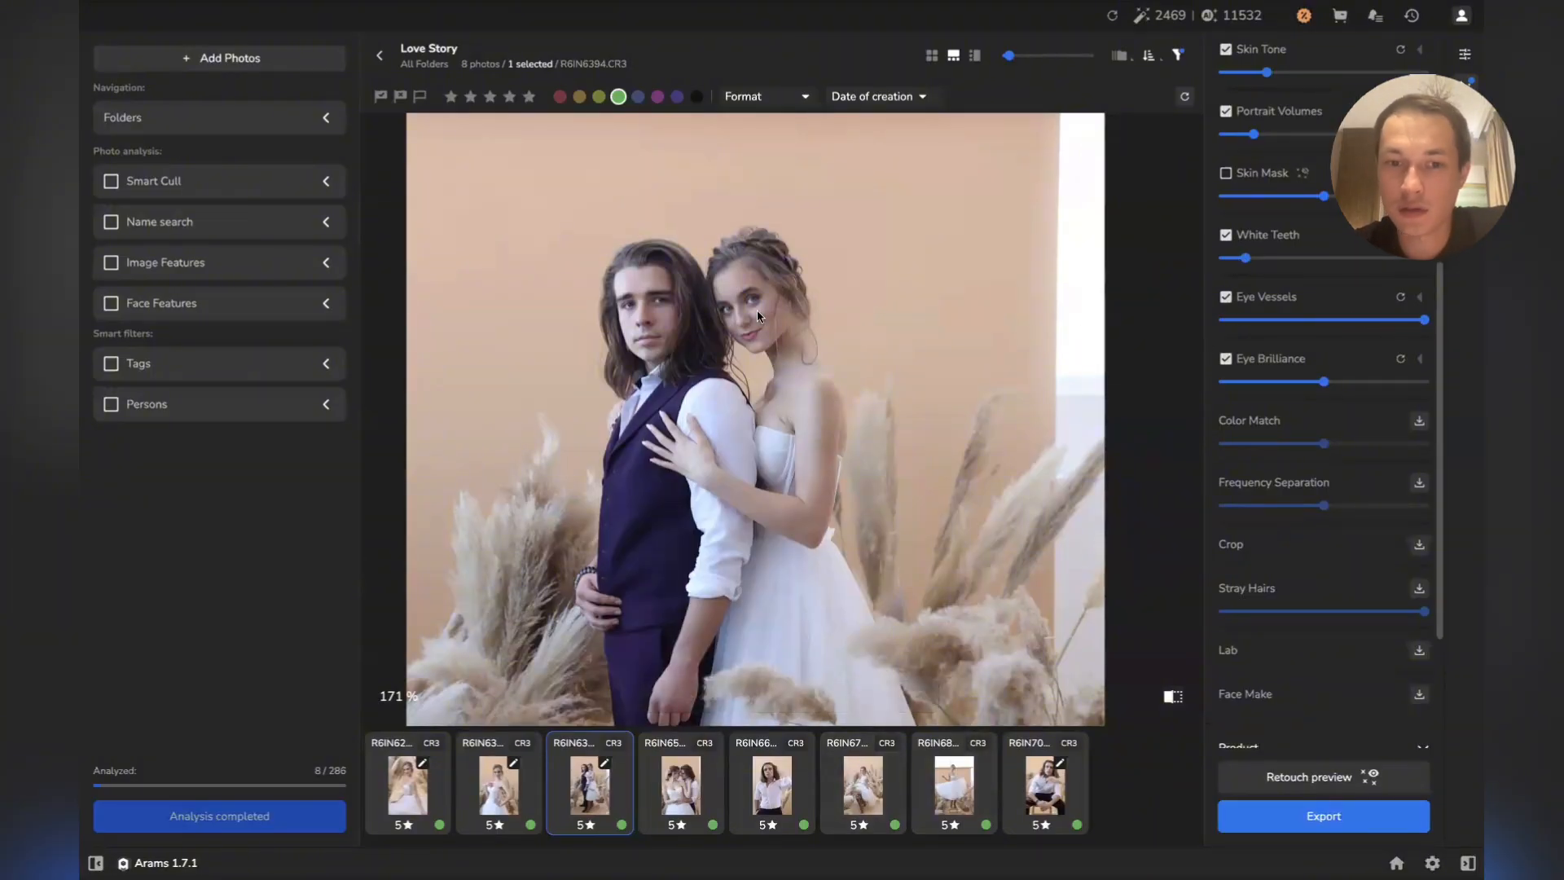
# Inspect both faces and the eyes close up to judge the retouching
pyautogui.scroll(5, 756, 309)
pyautogui.moveTo(835, 271); pyautogui.dragTo(942, 274)
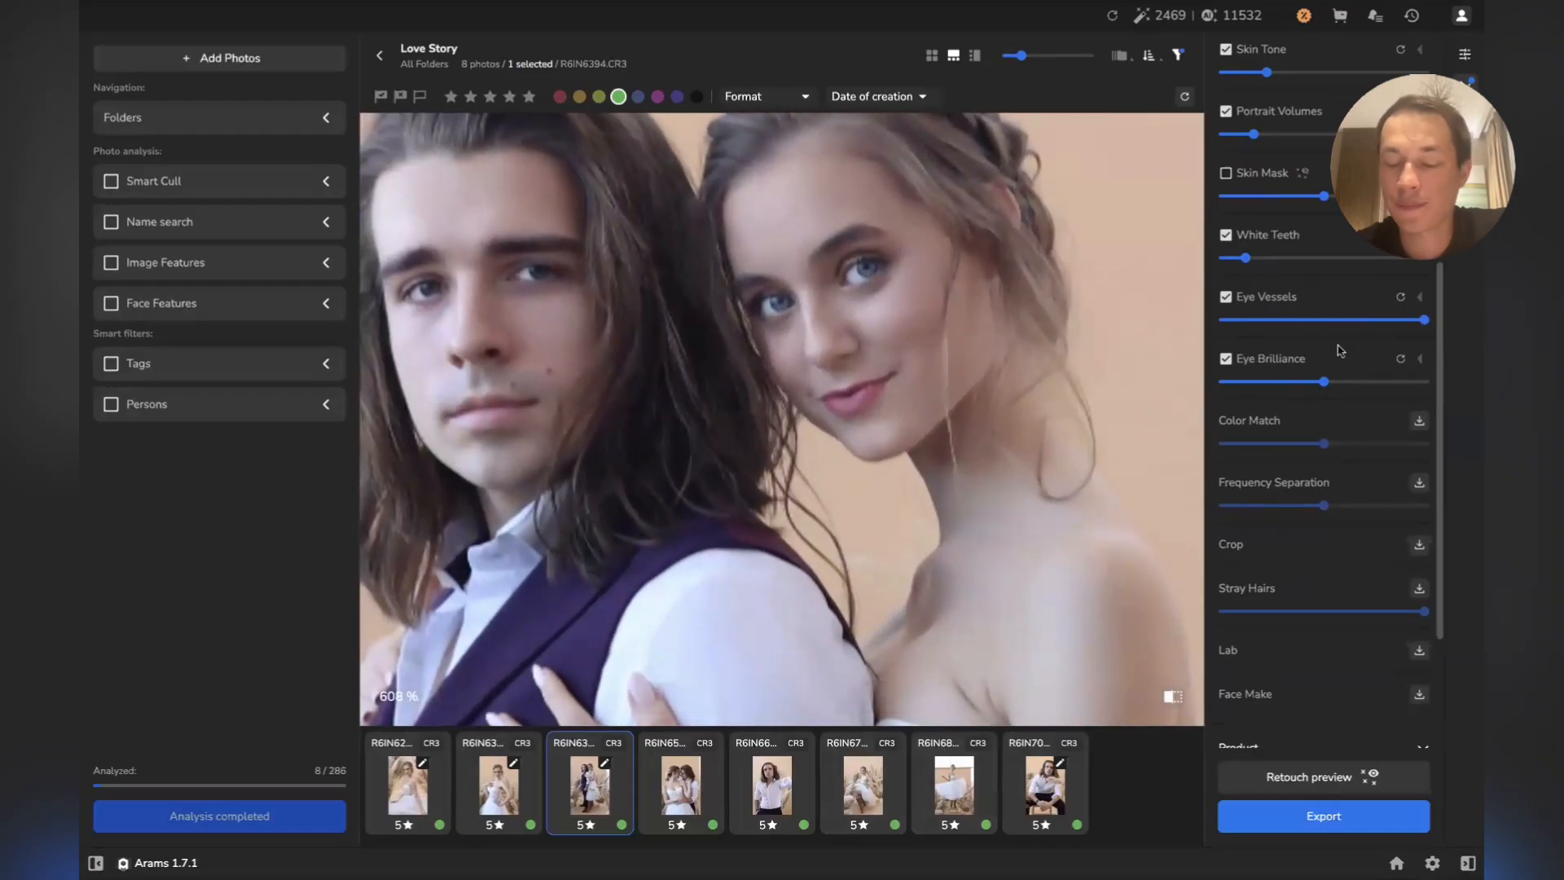
pyautogui.scroll(2, 716, 577)
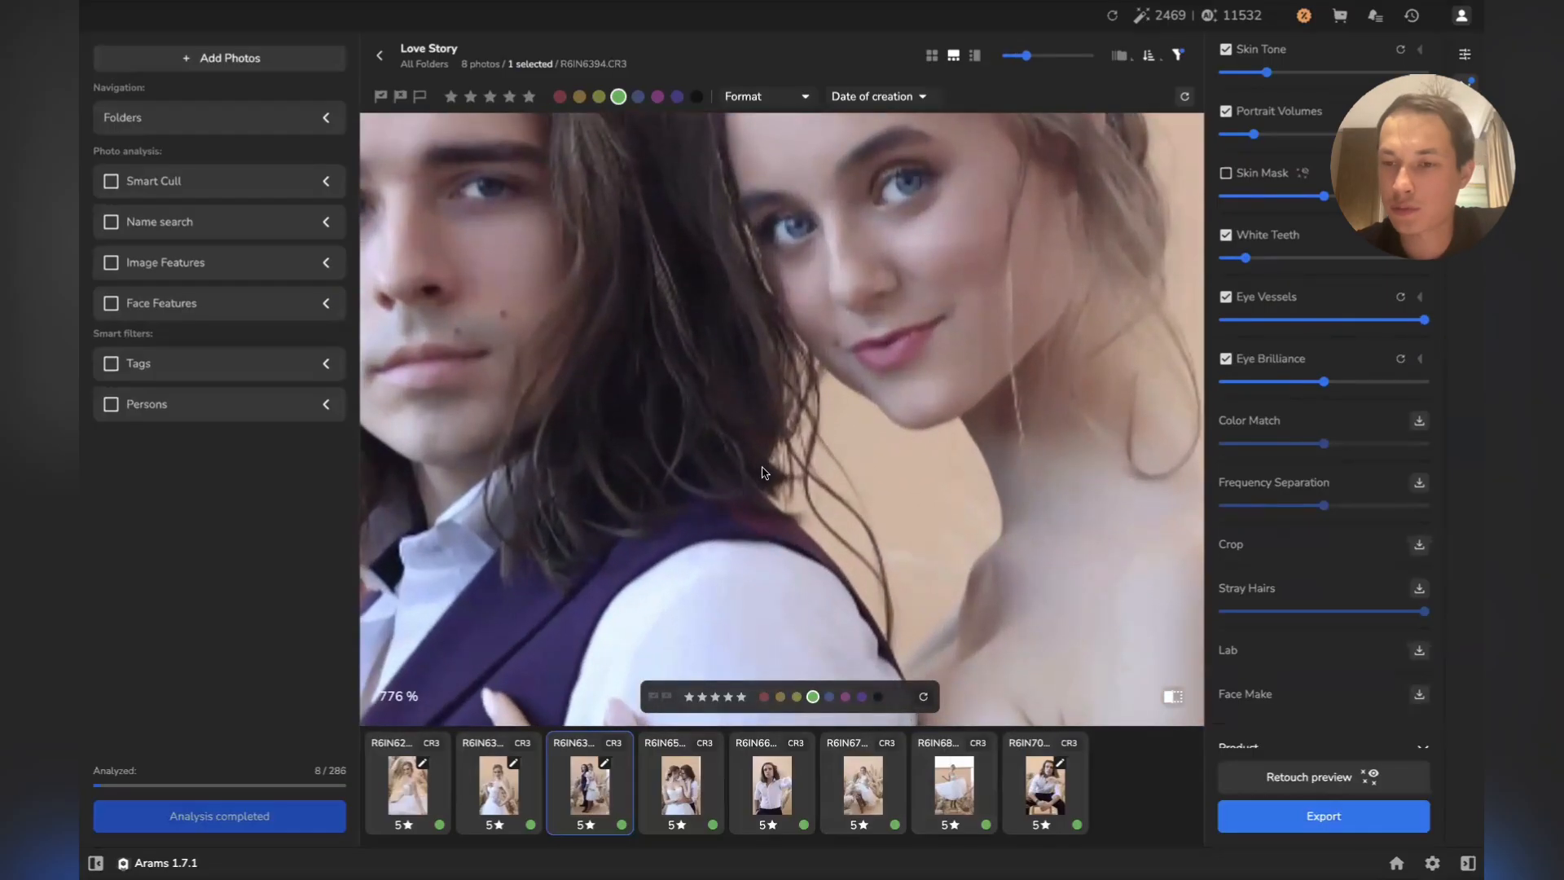
pyautogui.scroll(-4, 766, 465)
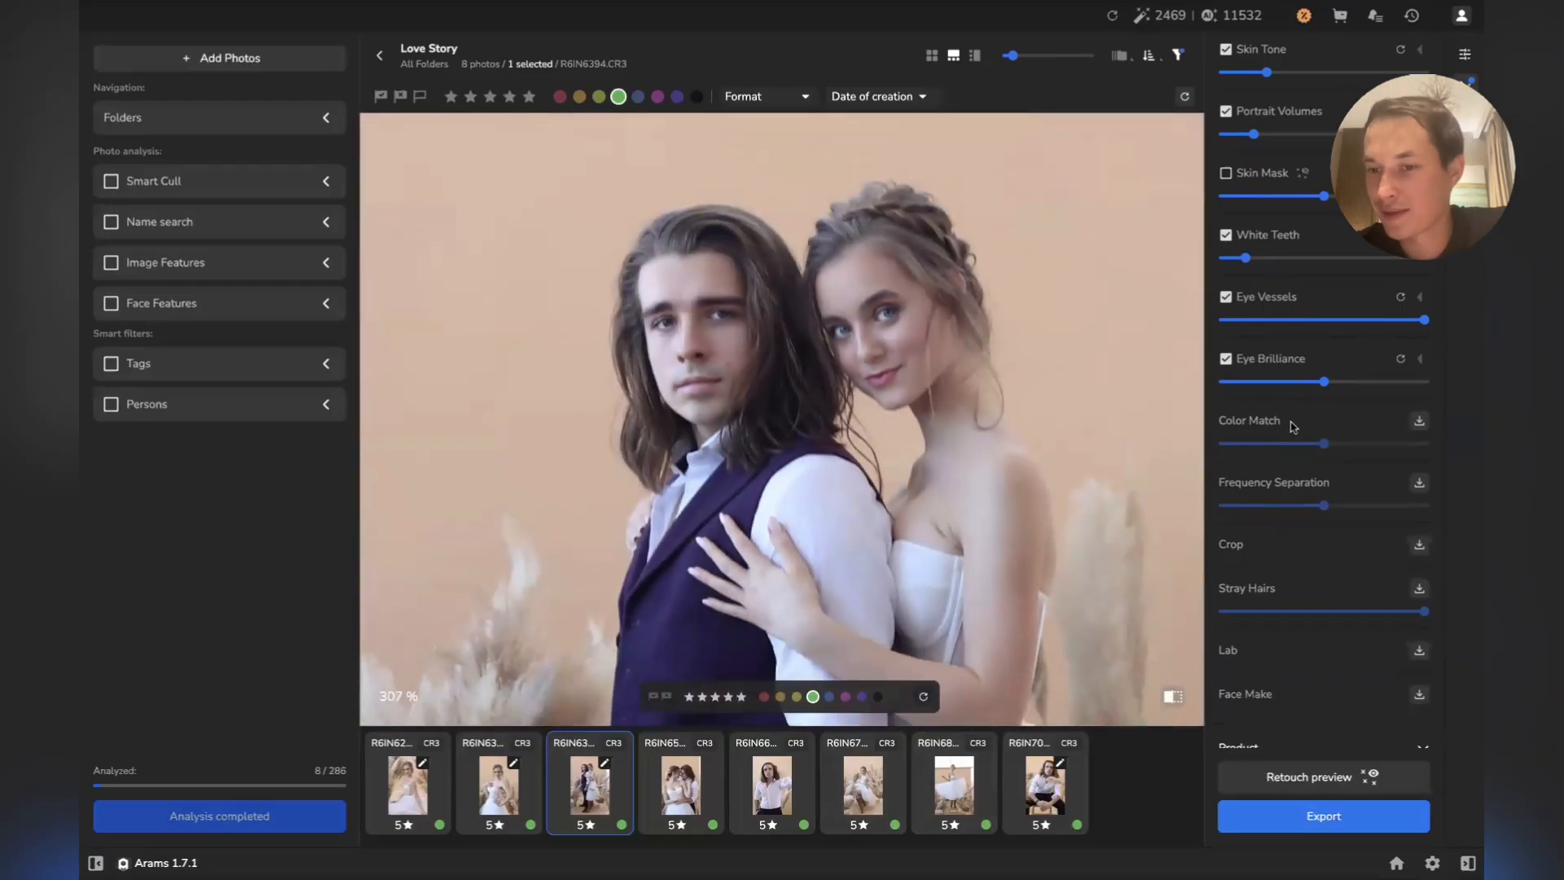
# Try a much lower Eye Brilliance strength and reset it to its default
pyautogui.scroll(-1, 1292, 407)
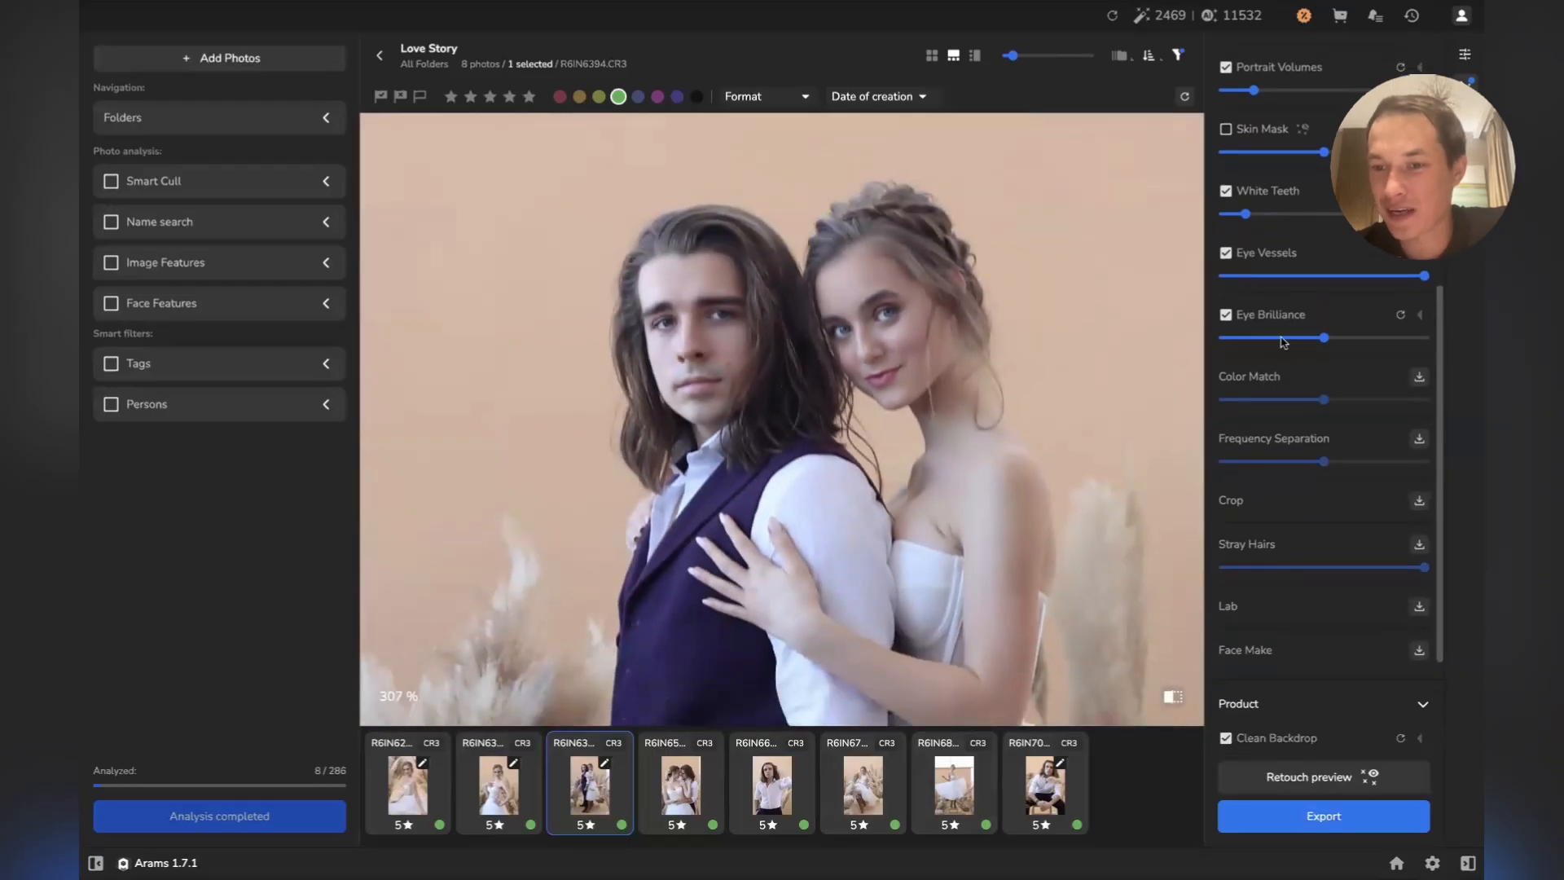
pyautogui.moveTo(1324, 337); pyautogui.dragTo(1238, 338)
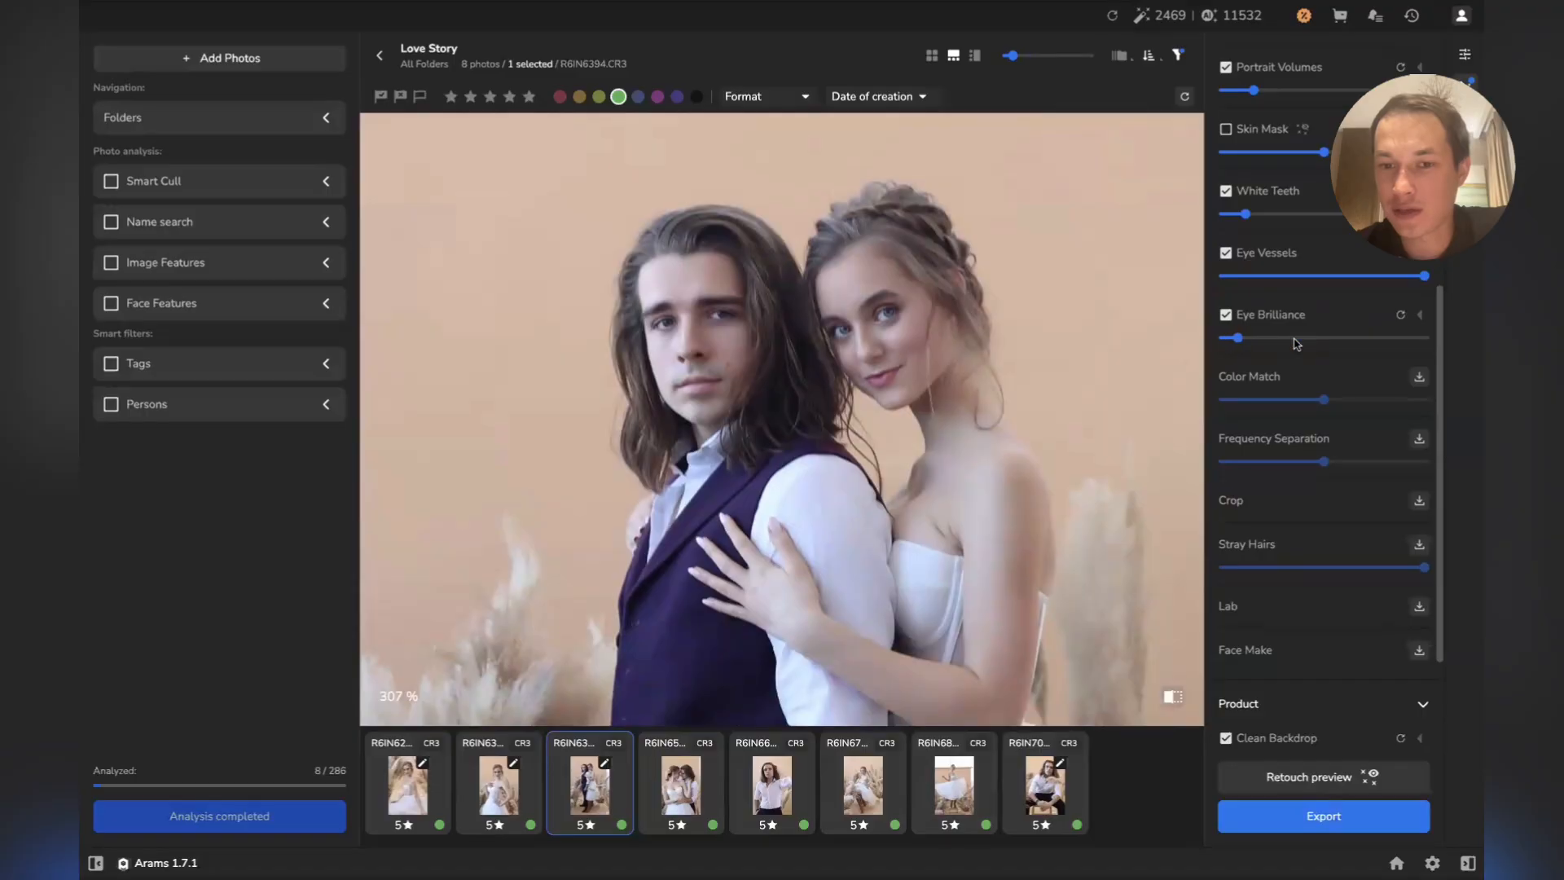
pyautogui.doubleClick(1293, 339)
# Compare the portrait with Eye Brilliance on and off, and lower its strength to about an eighth of its range
pyautogui.click(1224, 315)
pyautogui.click(1223, 315)
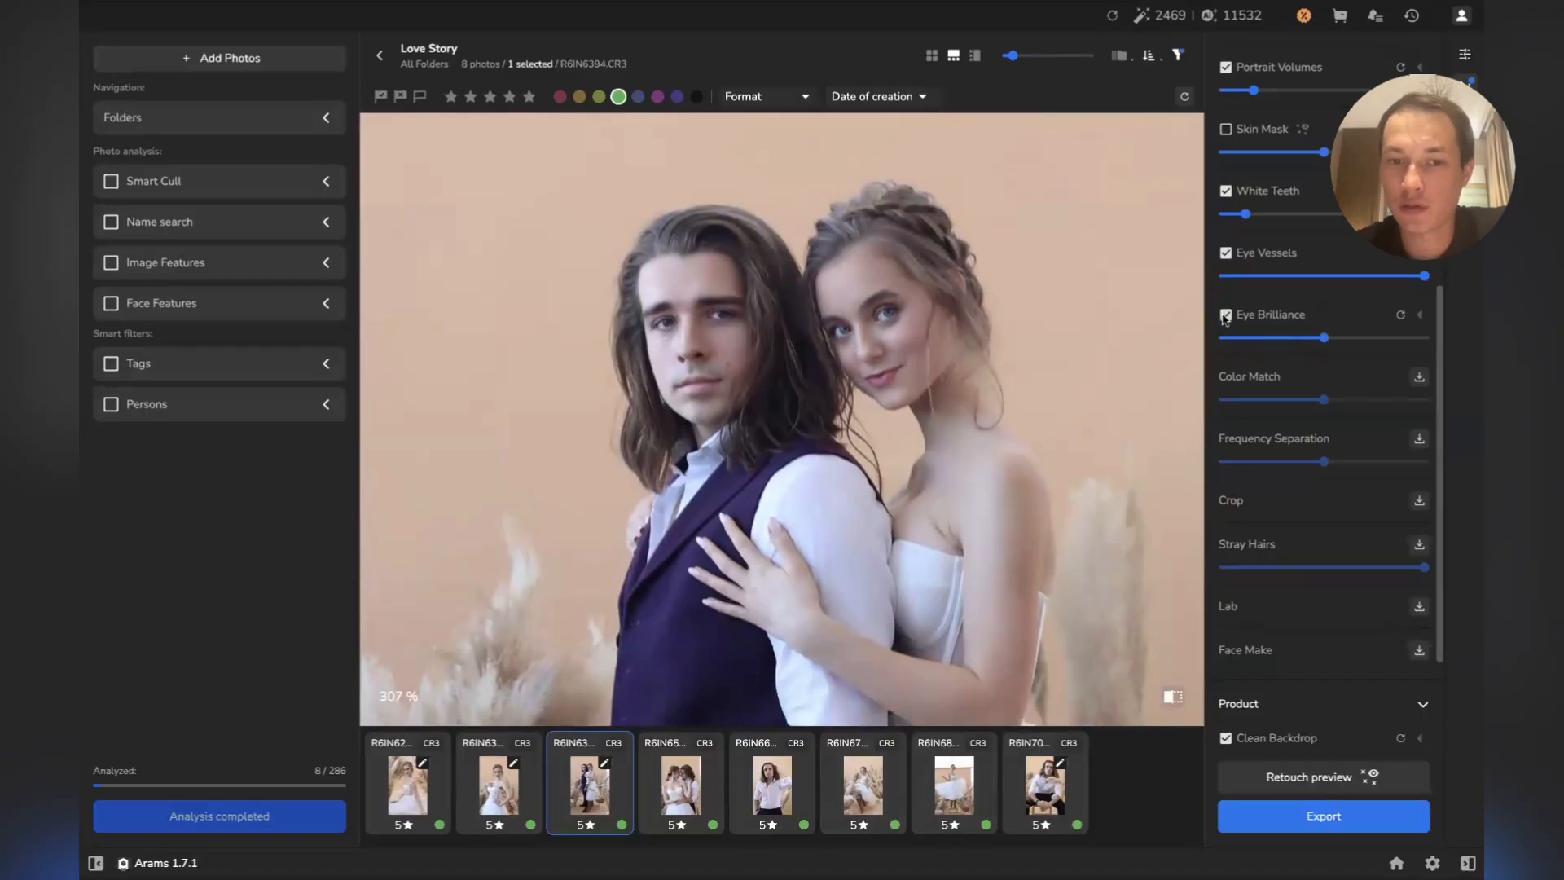
pyautogui.click(1225, 316)
pyautogui.click(1224, 316)
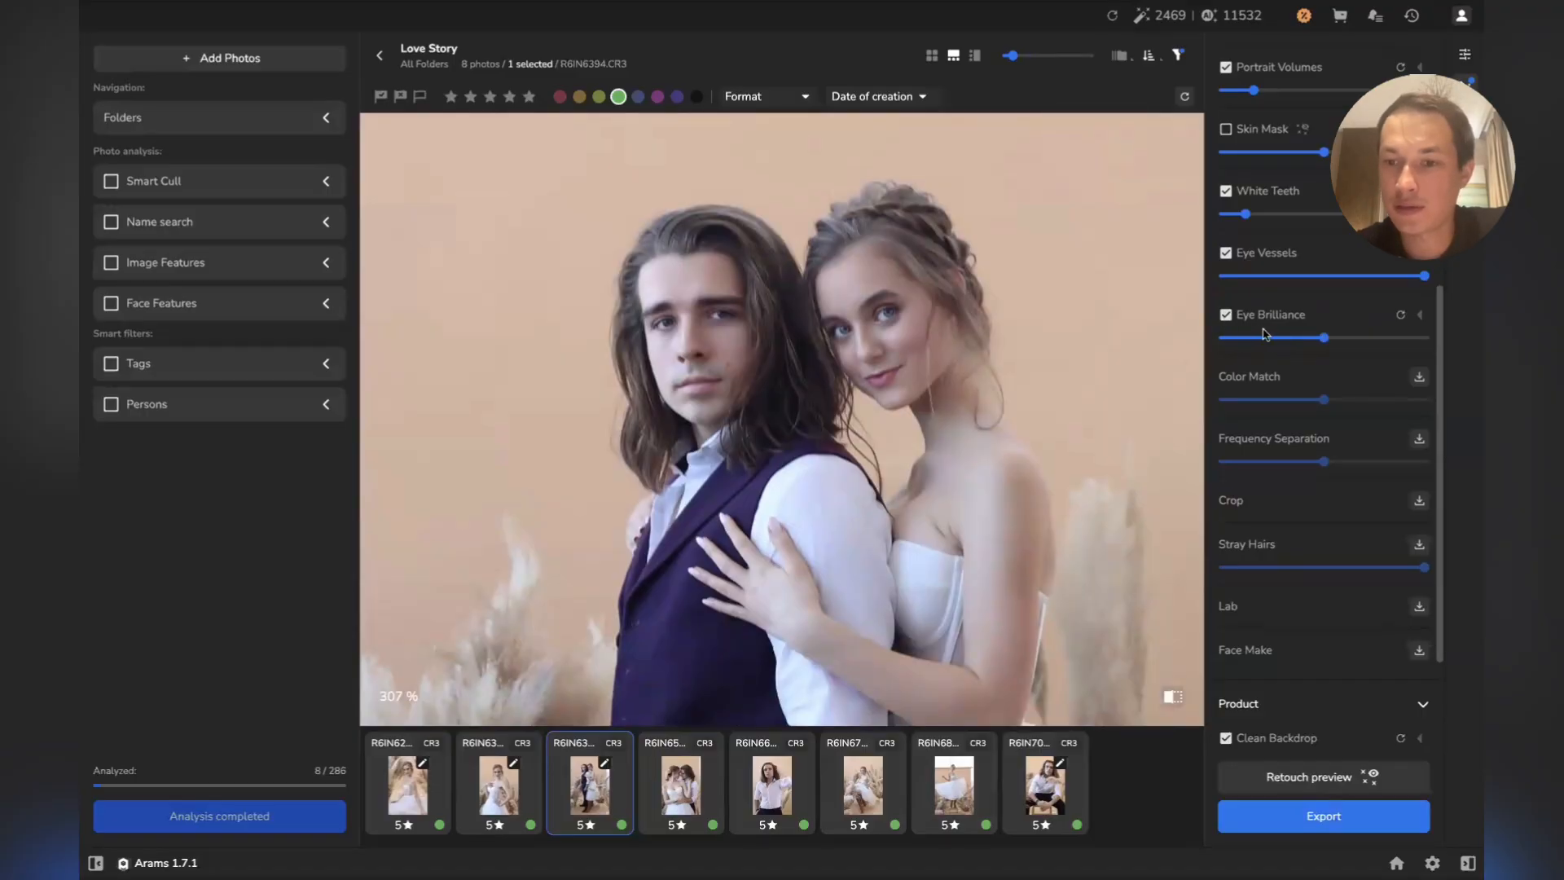
pyautogui.click(1262, 337)
pyautogui.moveTo(1260, 339); pyautogui.dragTo(1245, 338)
pyautogui.hotkey('ctrl', 'Right')
pyautogui.hotkey('ctrl', 'Left')
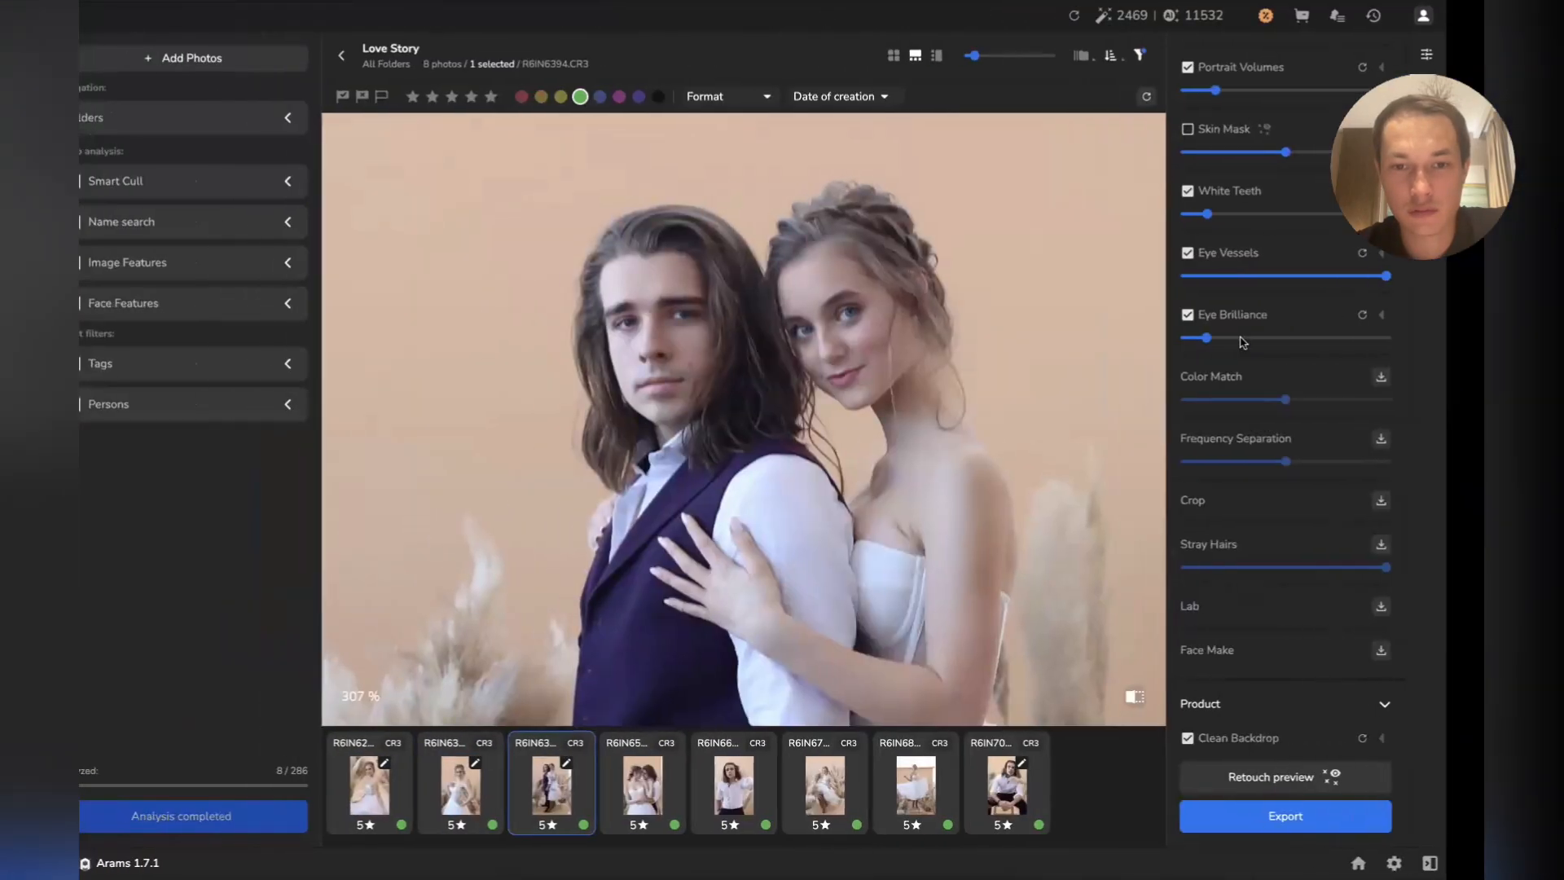
# Compare the floor around the couple's shoes close up with Clean Backdrop on and off
pyautogui.scroll(-3, 1241, 342)
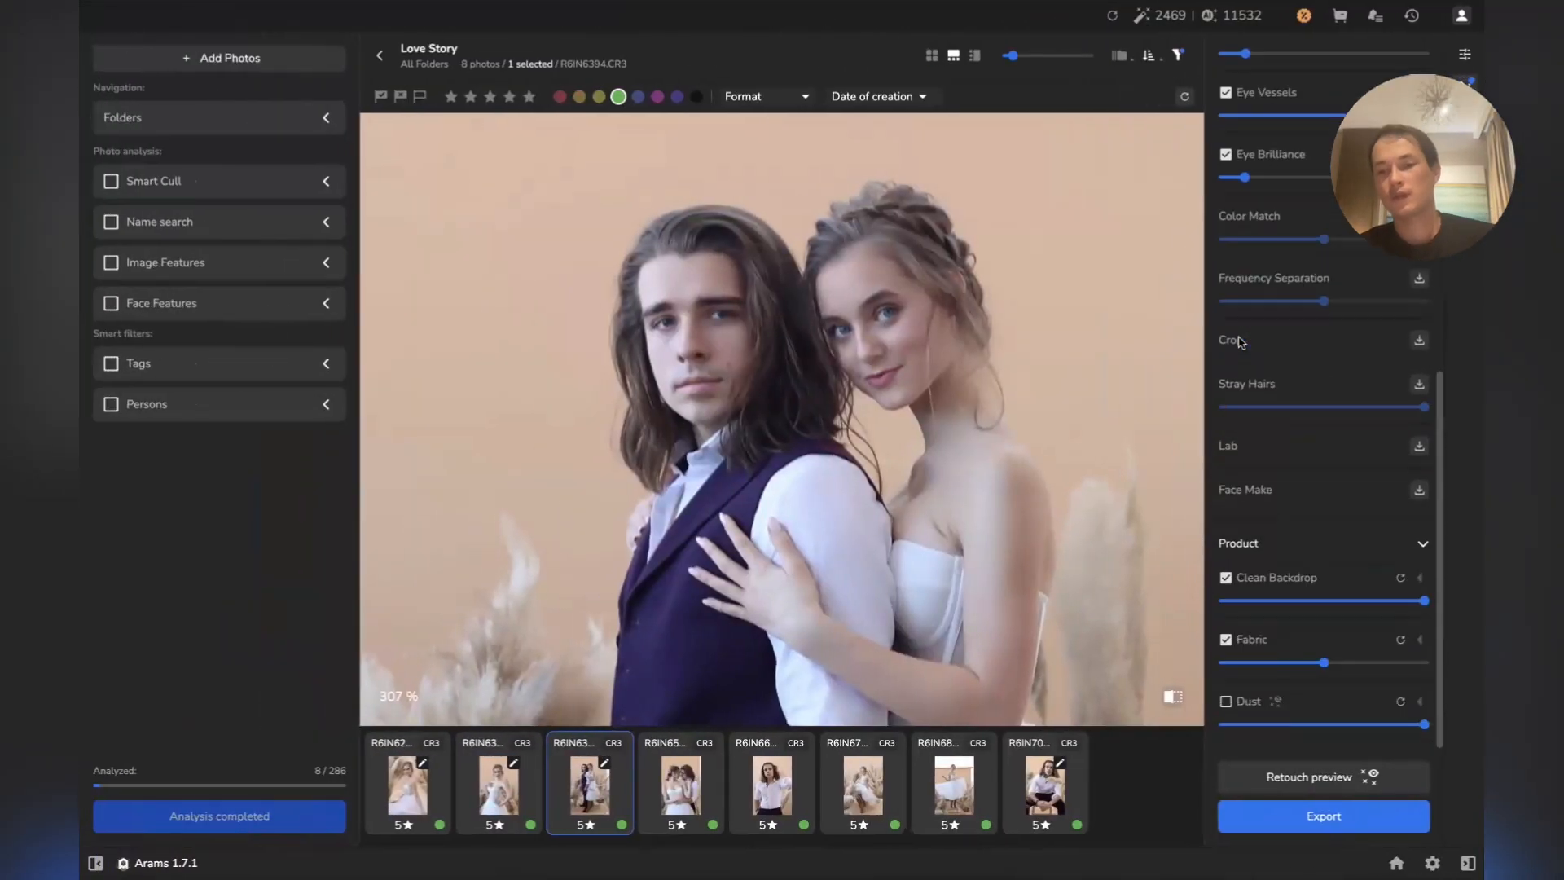
pyautogui.scroll(-5, 847, 430)
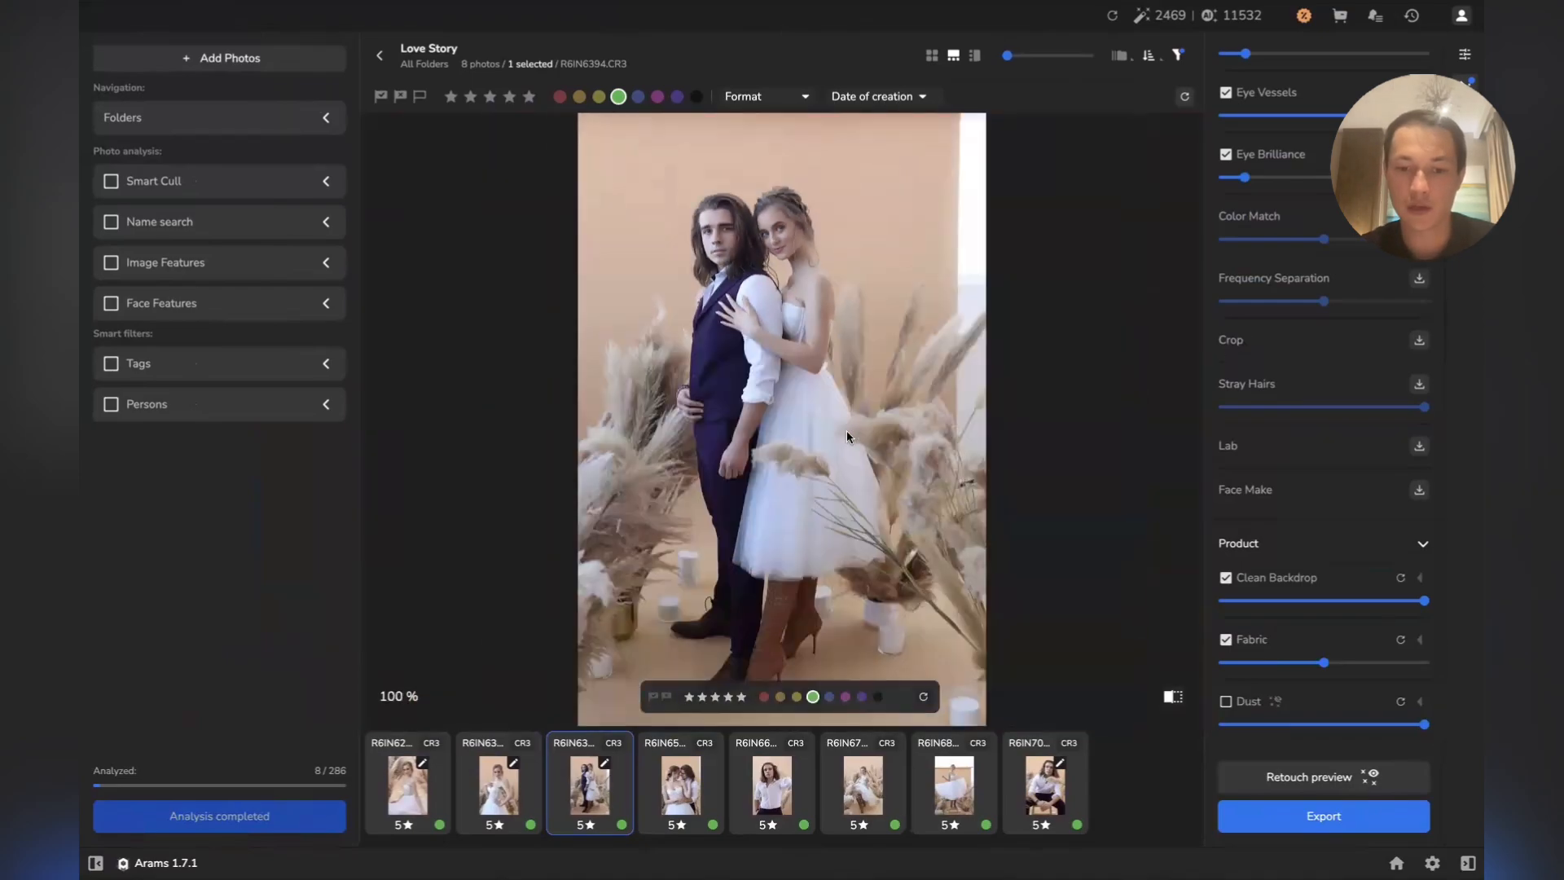
pyautogui.scroll(8, 891, 661)
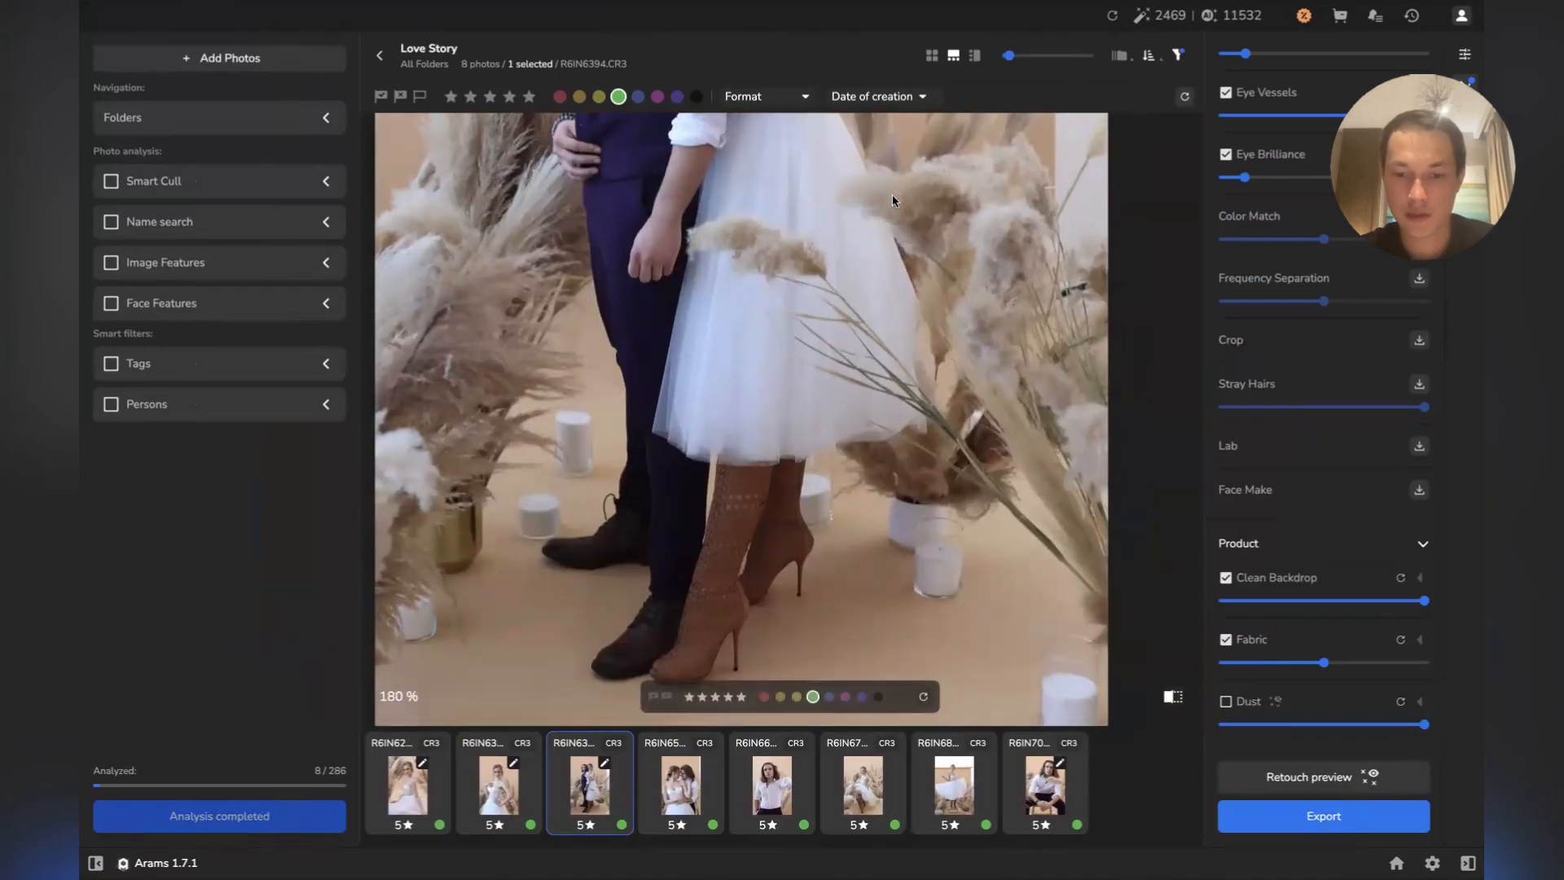
pyautogui.scroll(3, 781, 461)
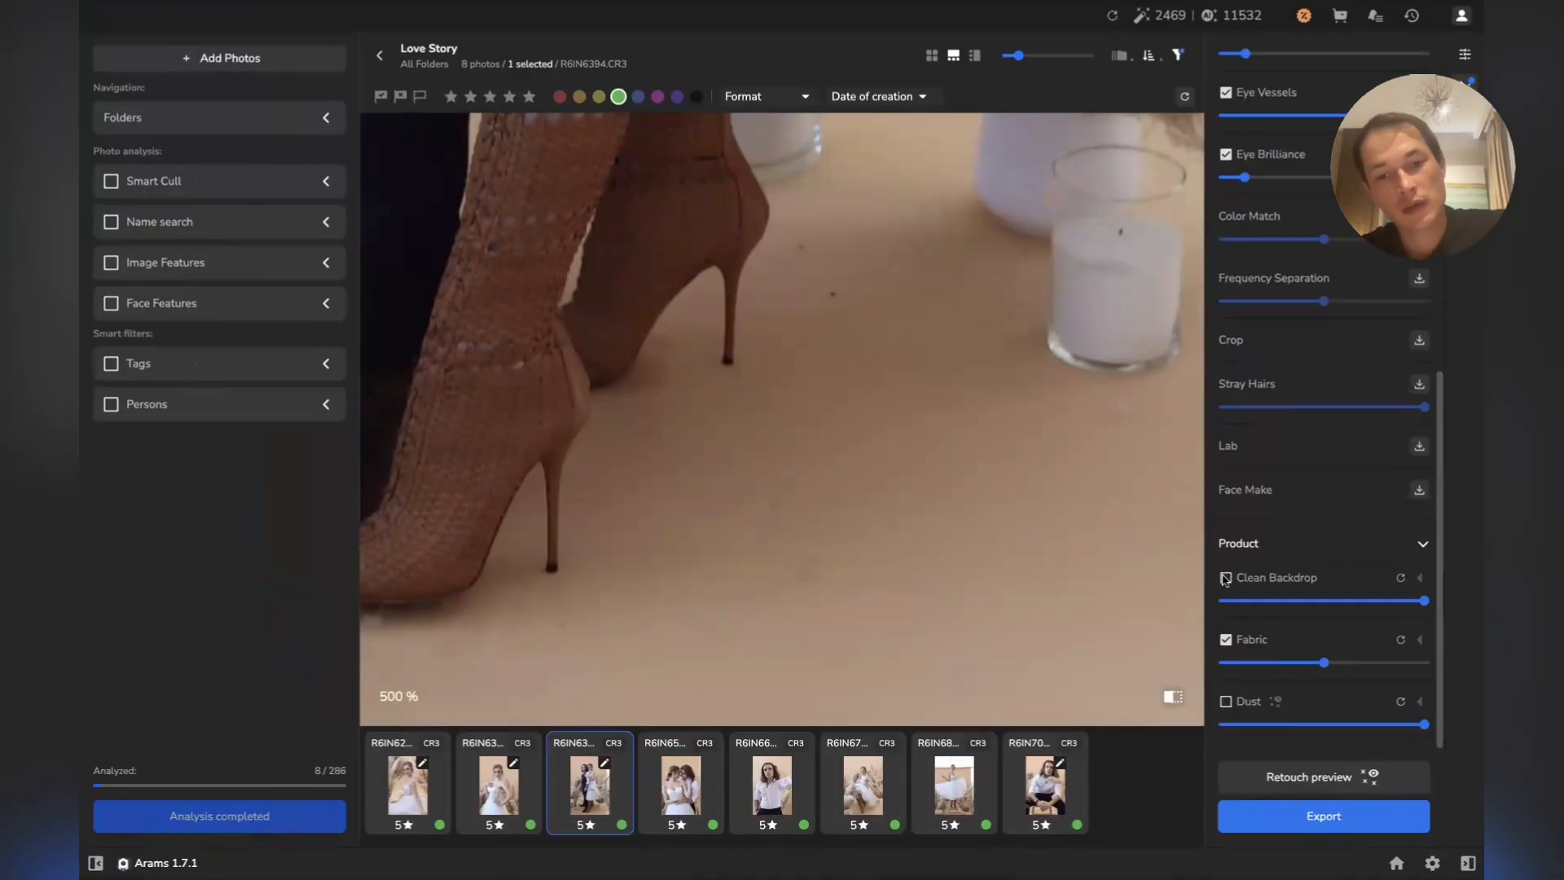
pyautogui.scroll(-5, 918, 505)
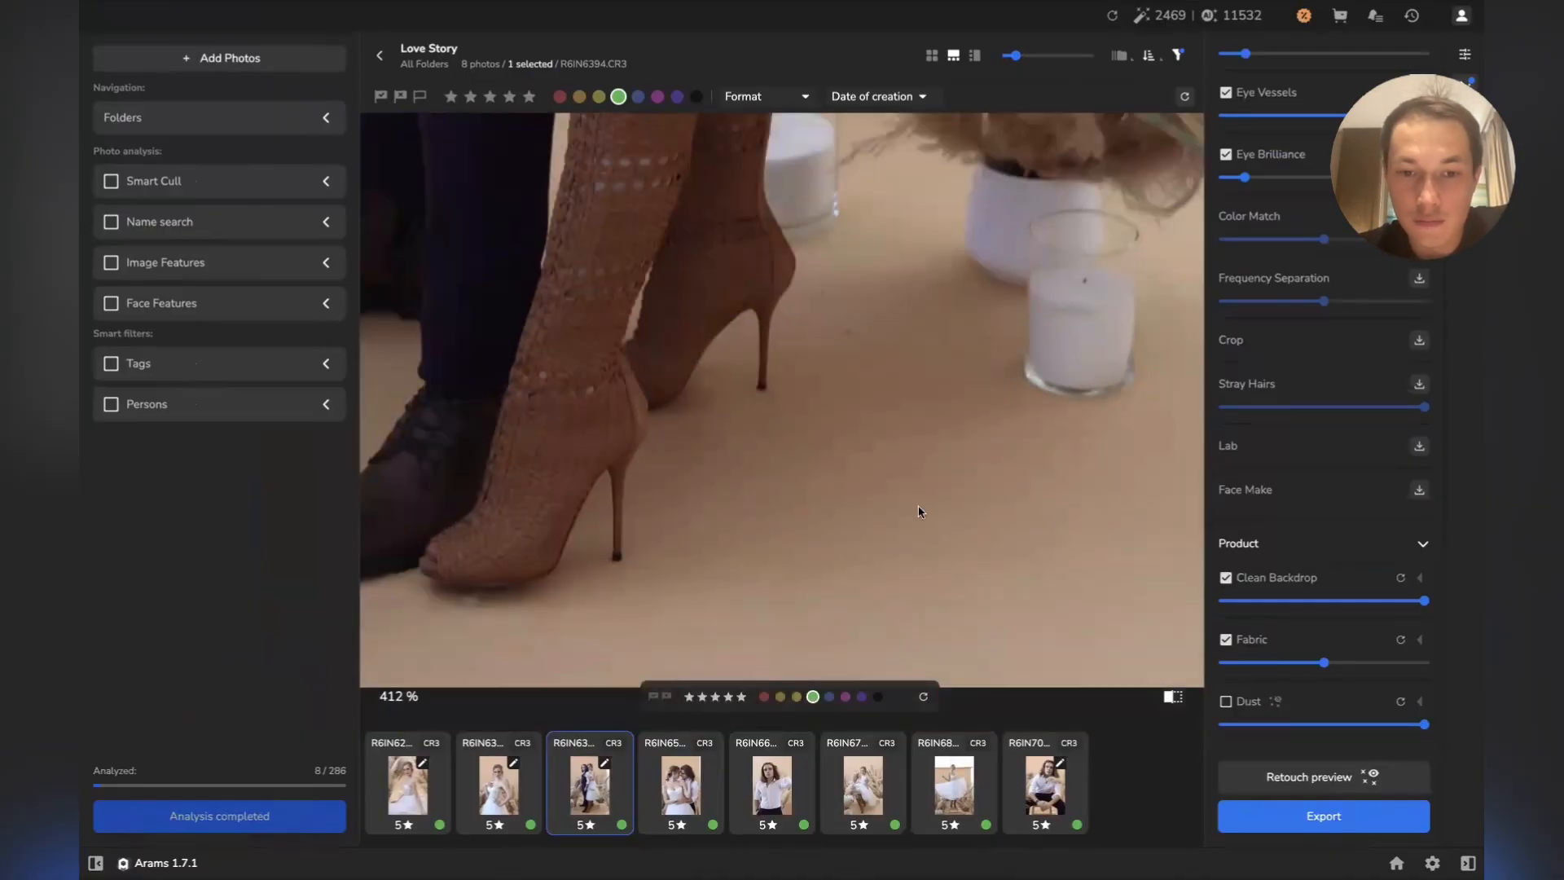
pyautogui.scroll(3, 607, 603)
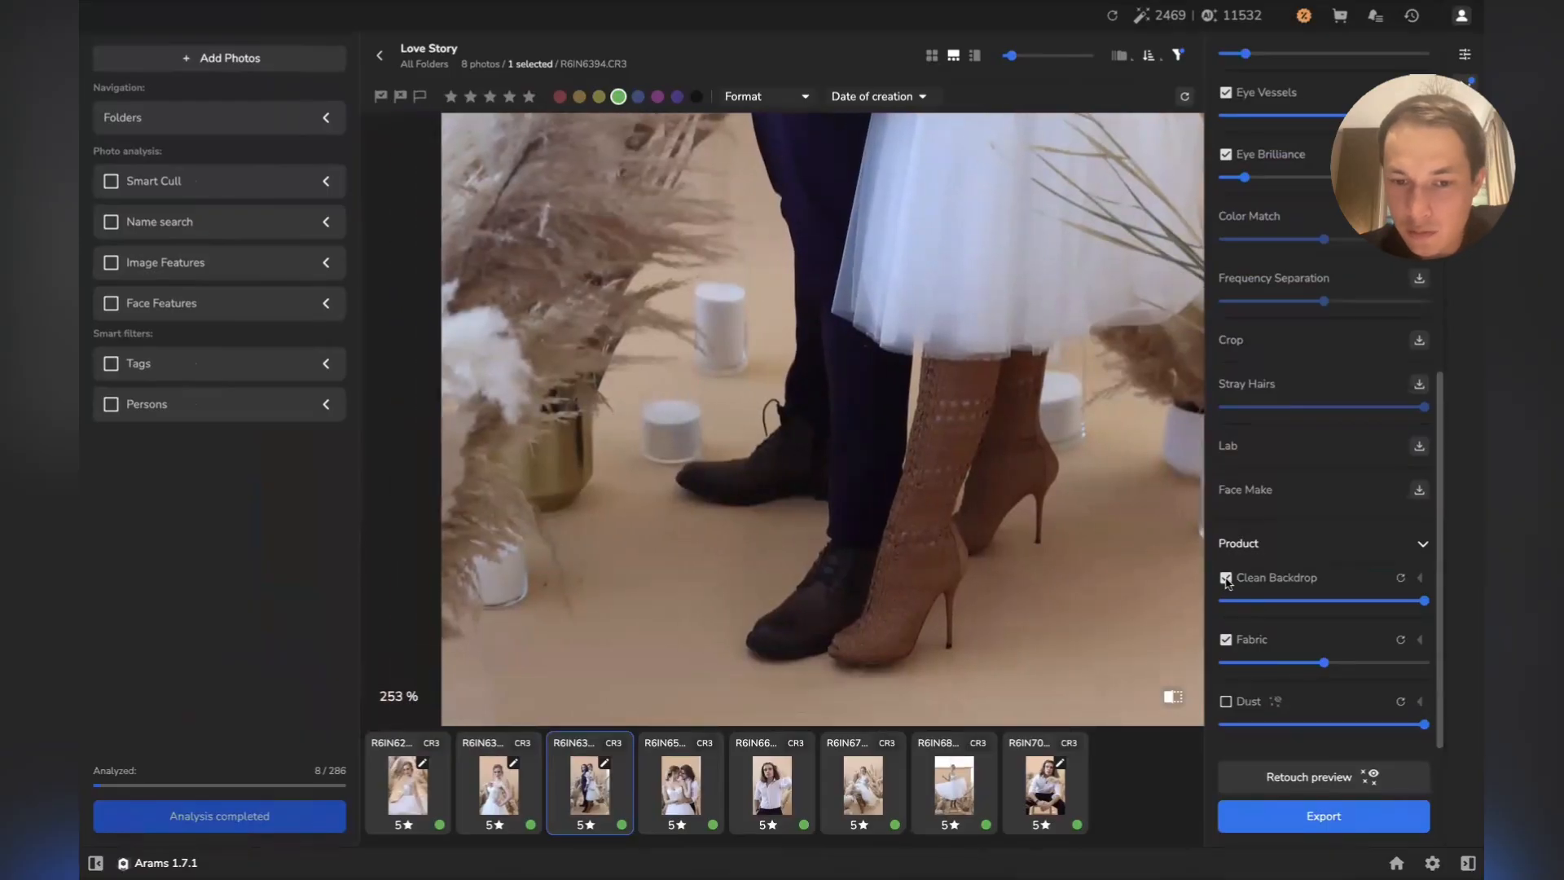
# Check the Fabric effect on the couple's clothes and its options, and switch Fabric off
pyautogui.scroll(-4, 924, 374)
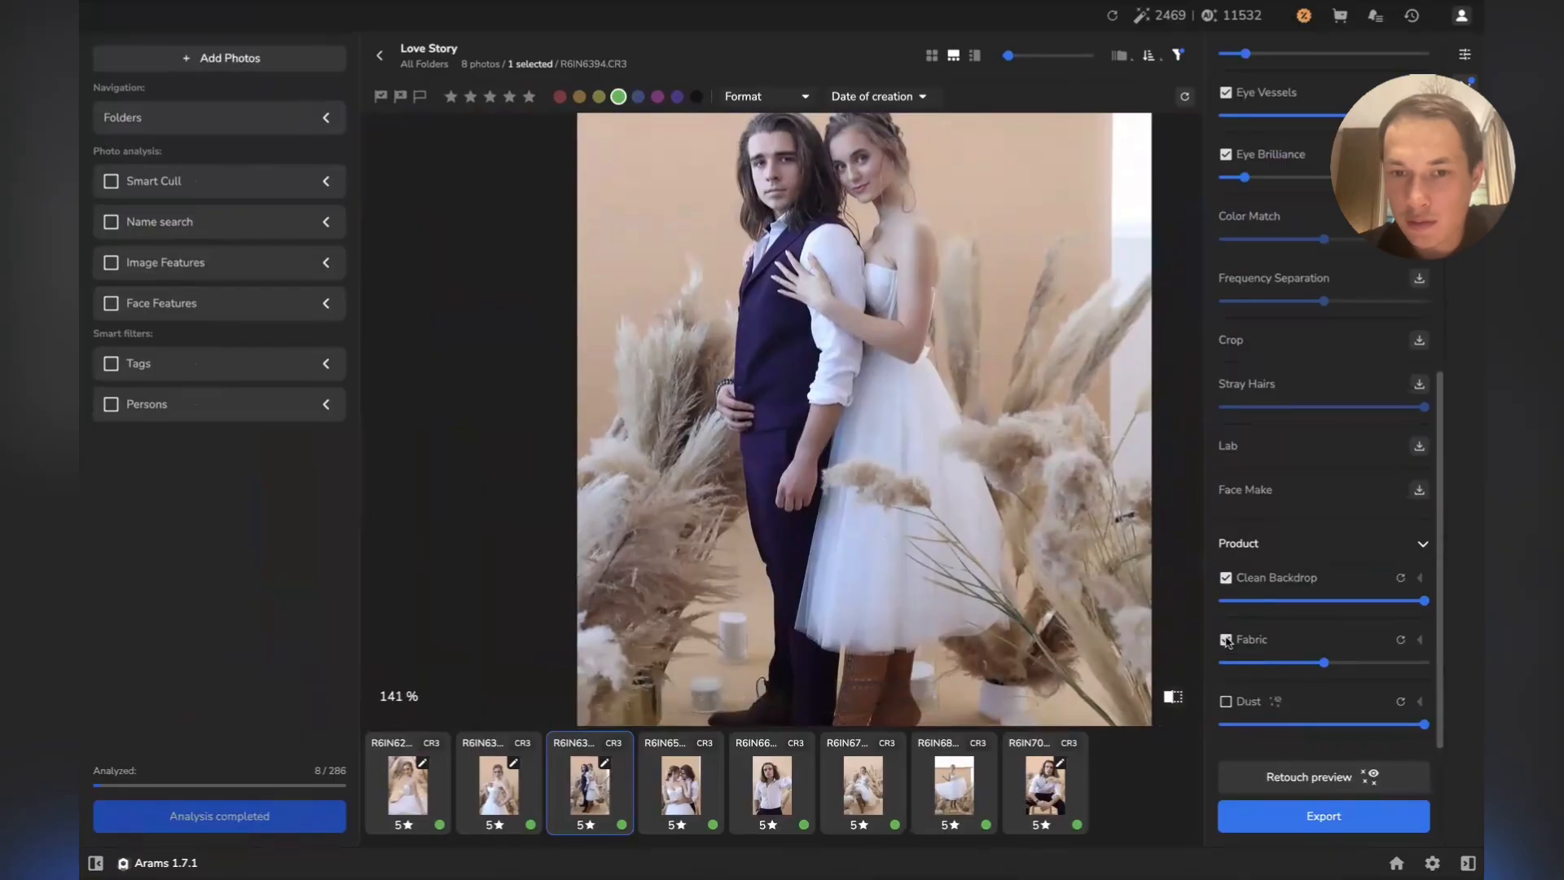
pyautogui.scroll(3, 966, 348)
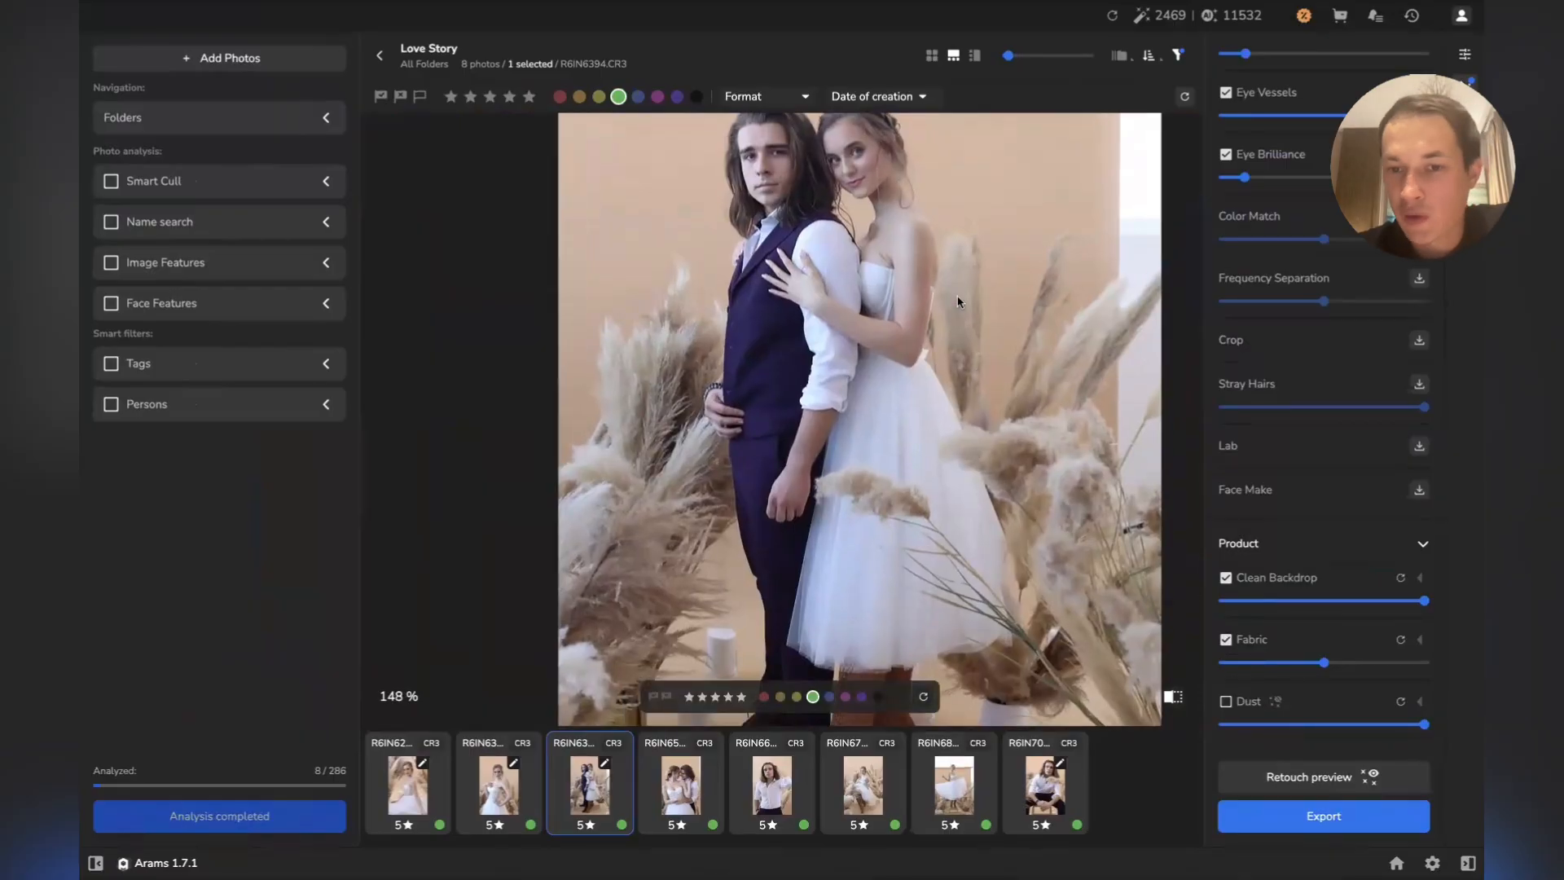
pyautogui.moveTo(966, 349); pyautogui.dragTo(988, 435)
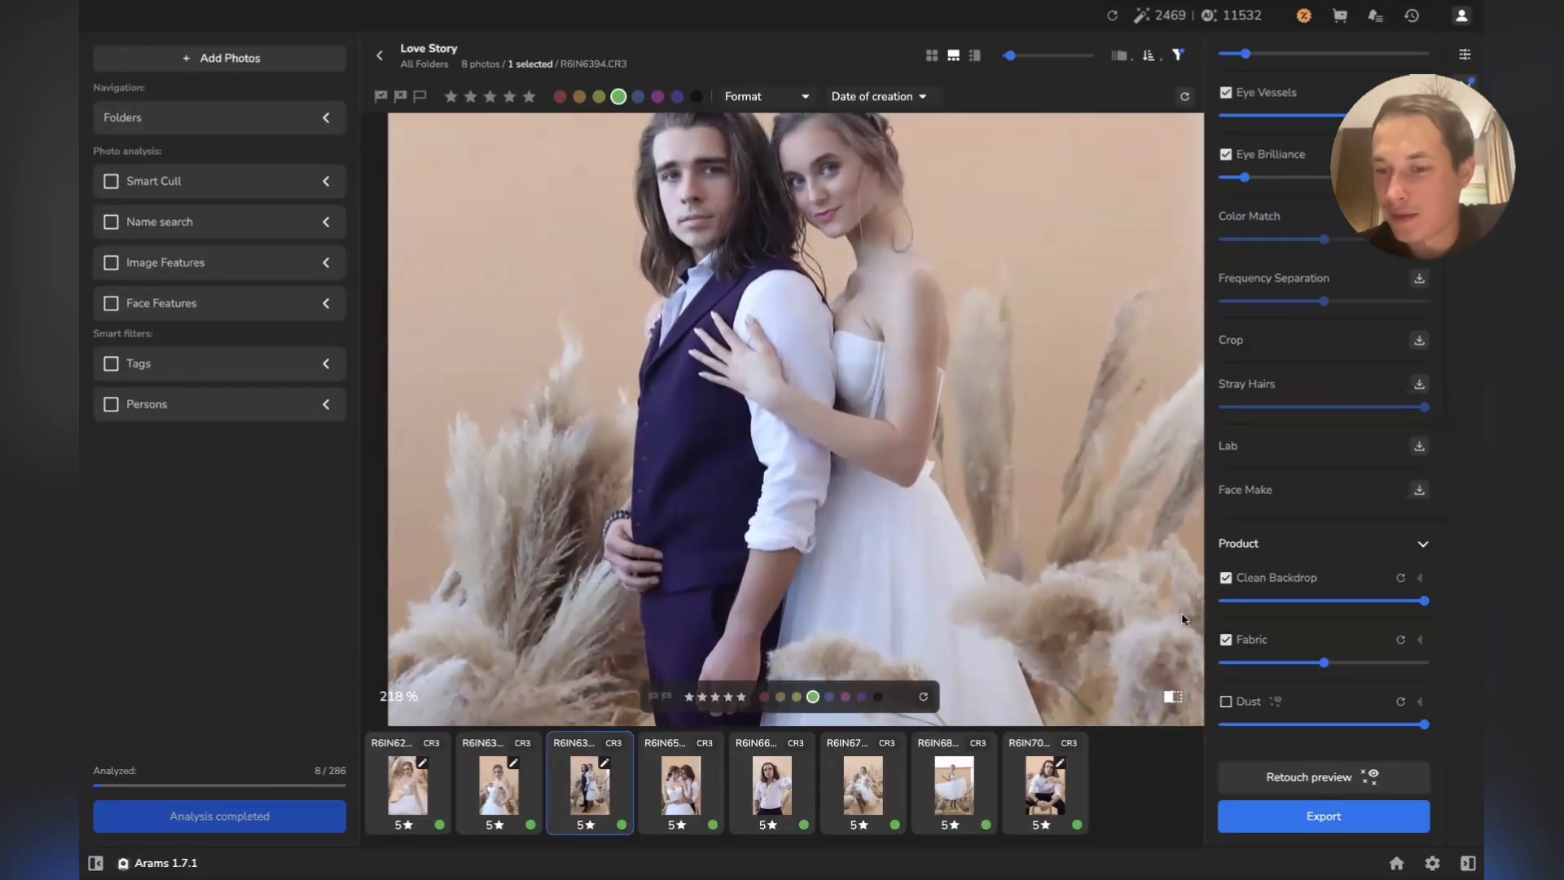
pyautogui.click(1253, 642)
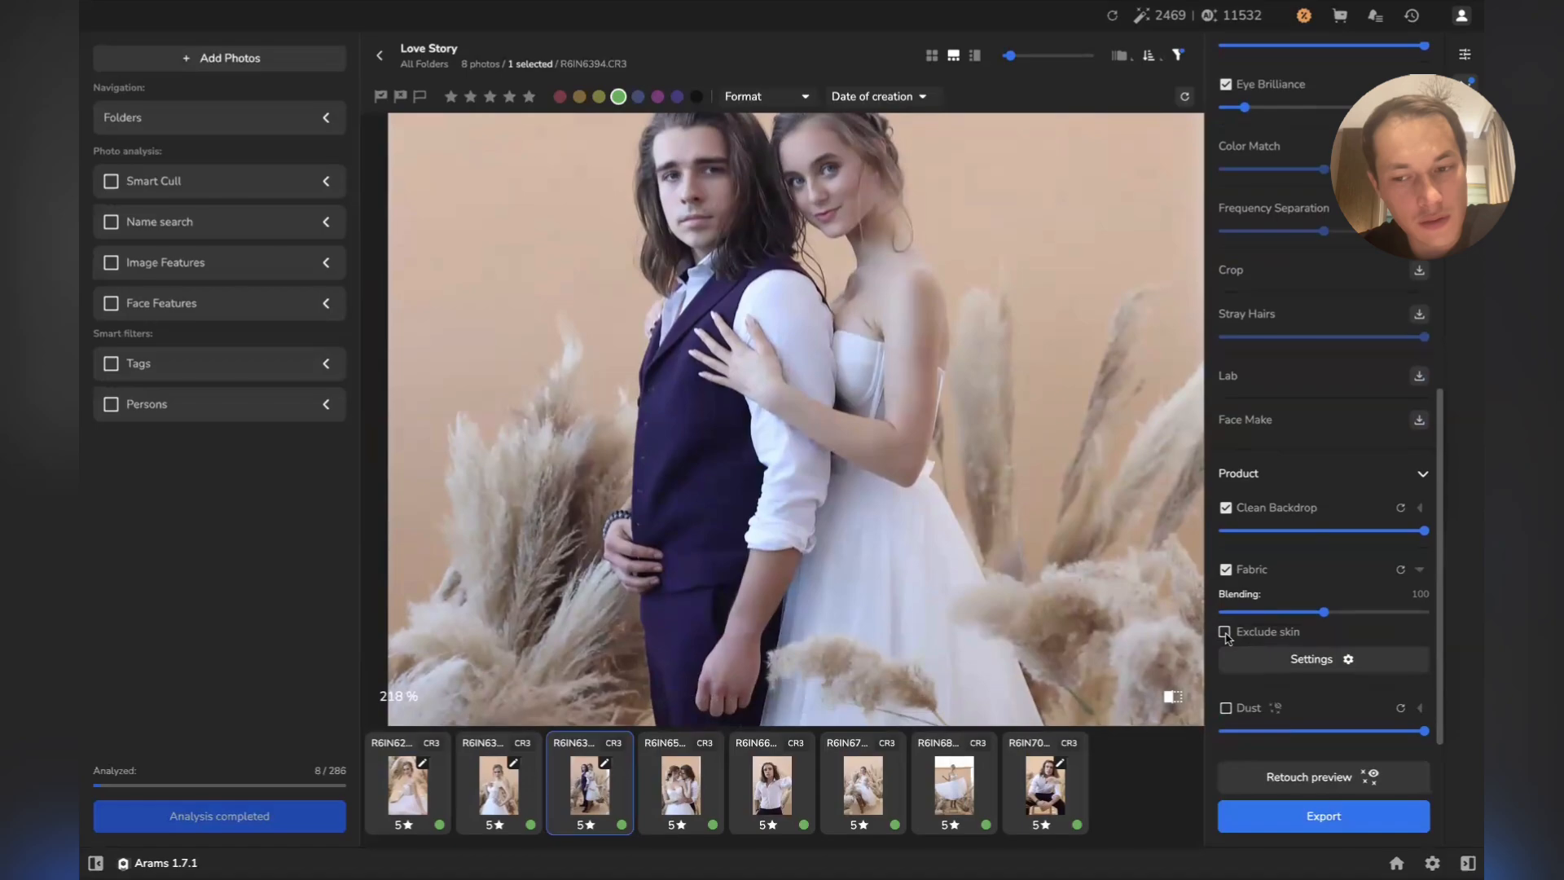
pyautogui.scroll(-1, 1228, 638)
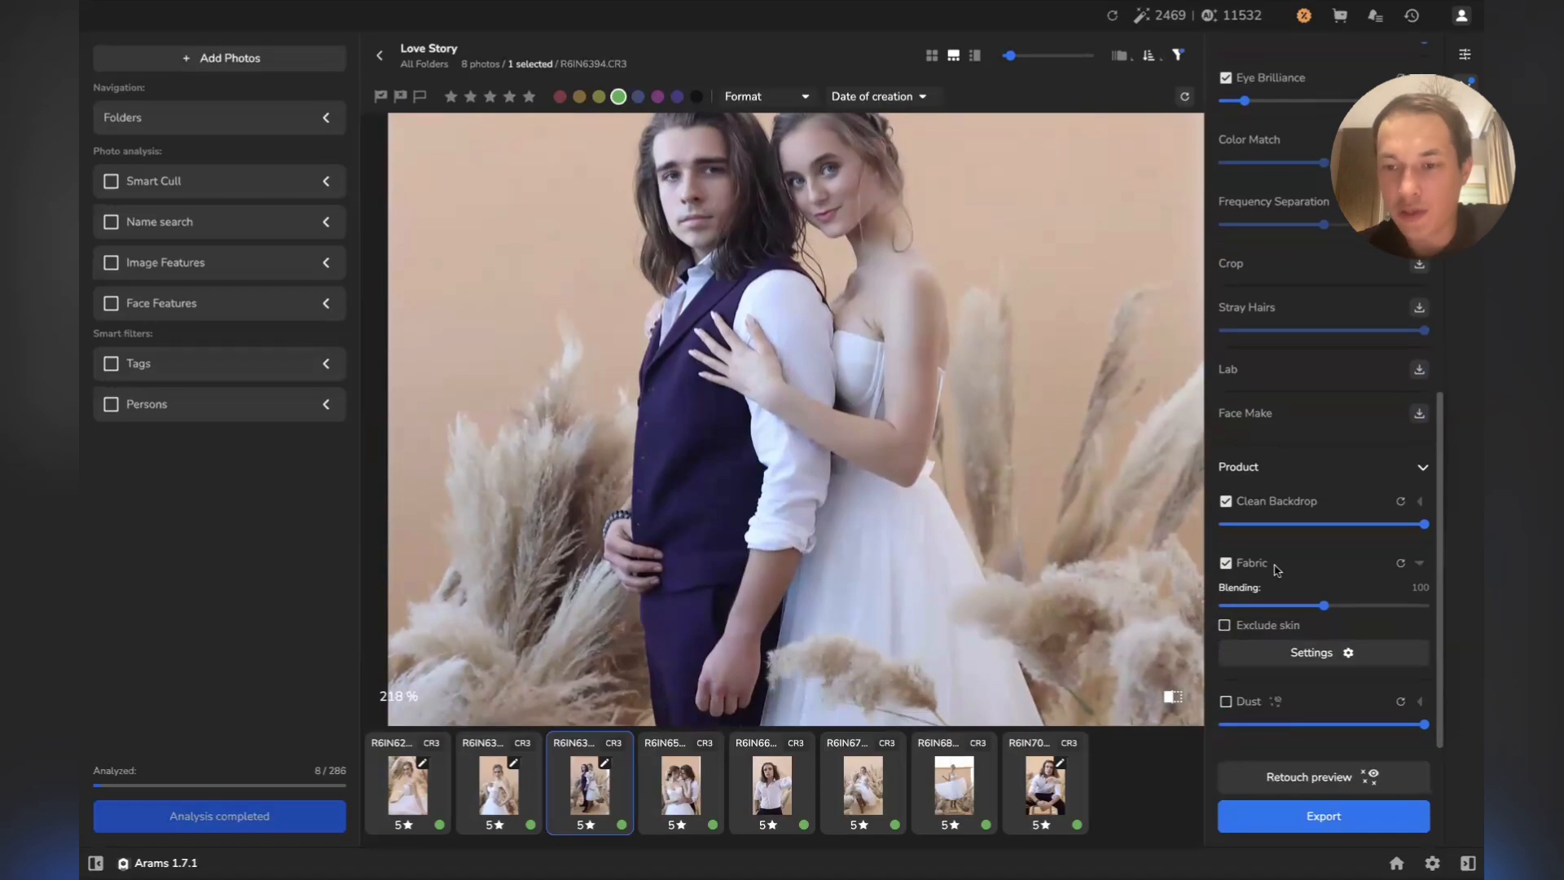
pyautogui.click(1226, 563)
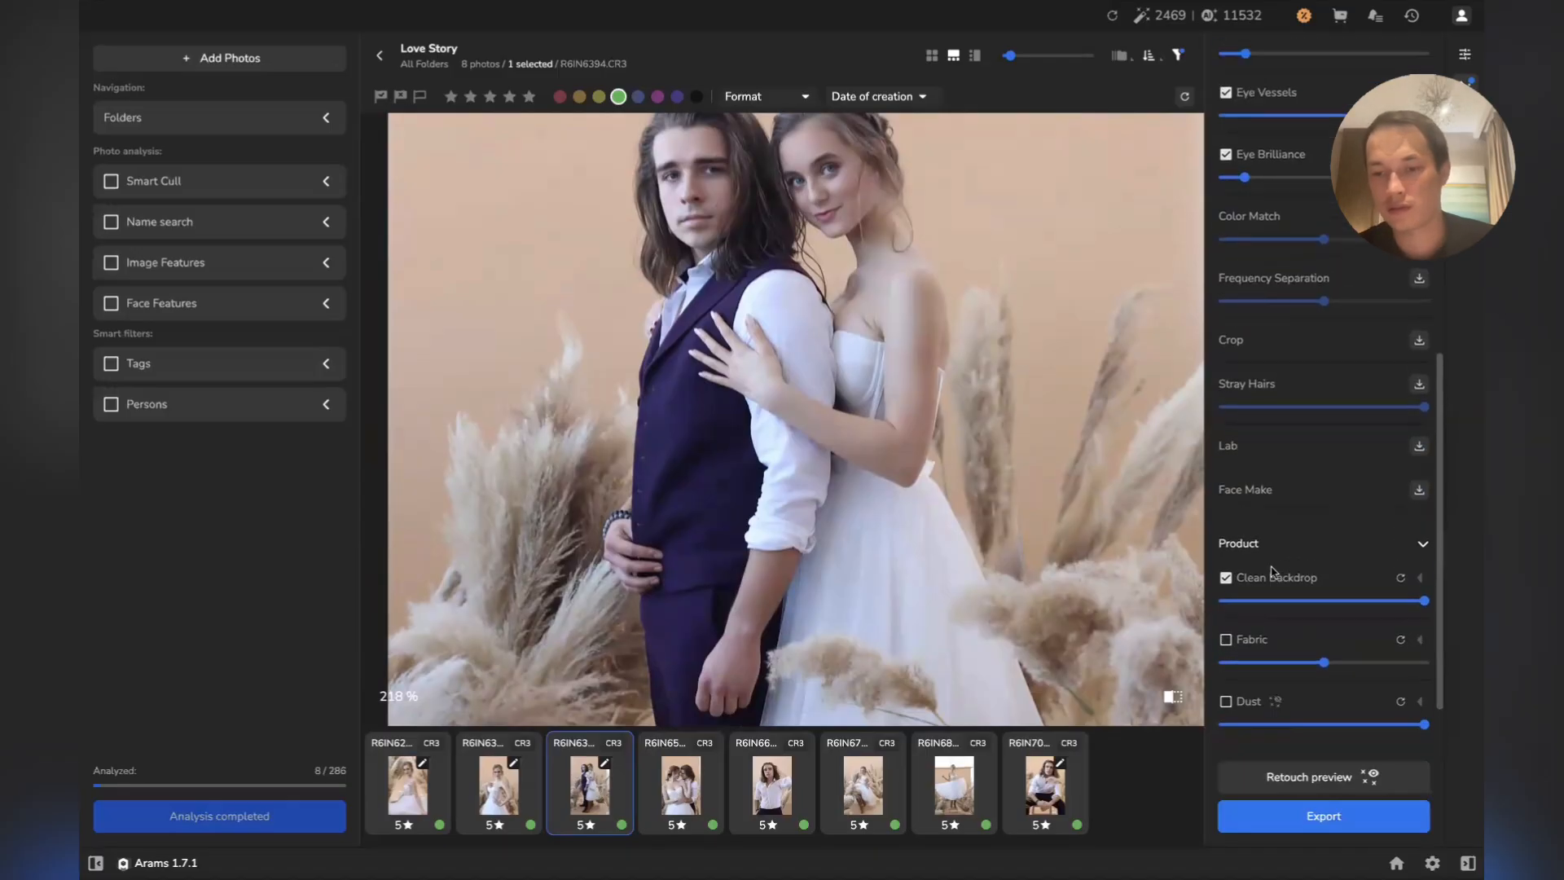
# Try a slightly higher Exposure in the colour correction settings and reset it to its default
pyautogui.scroll(3, 1275, 572)
pyautogui.scroll(5, 1272, 568)
pyautogui.scroll(-5, 829, 389)
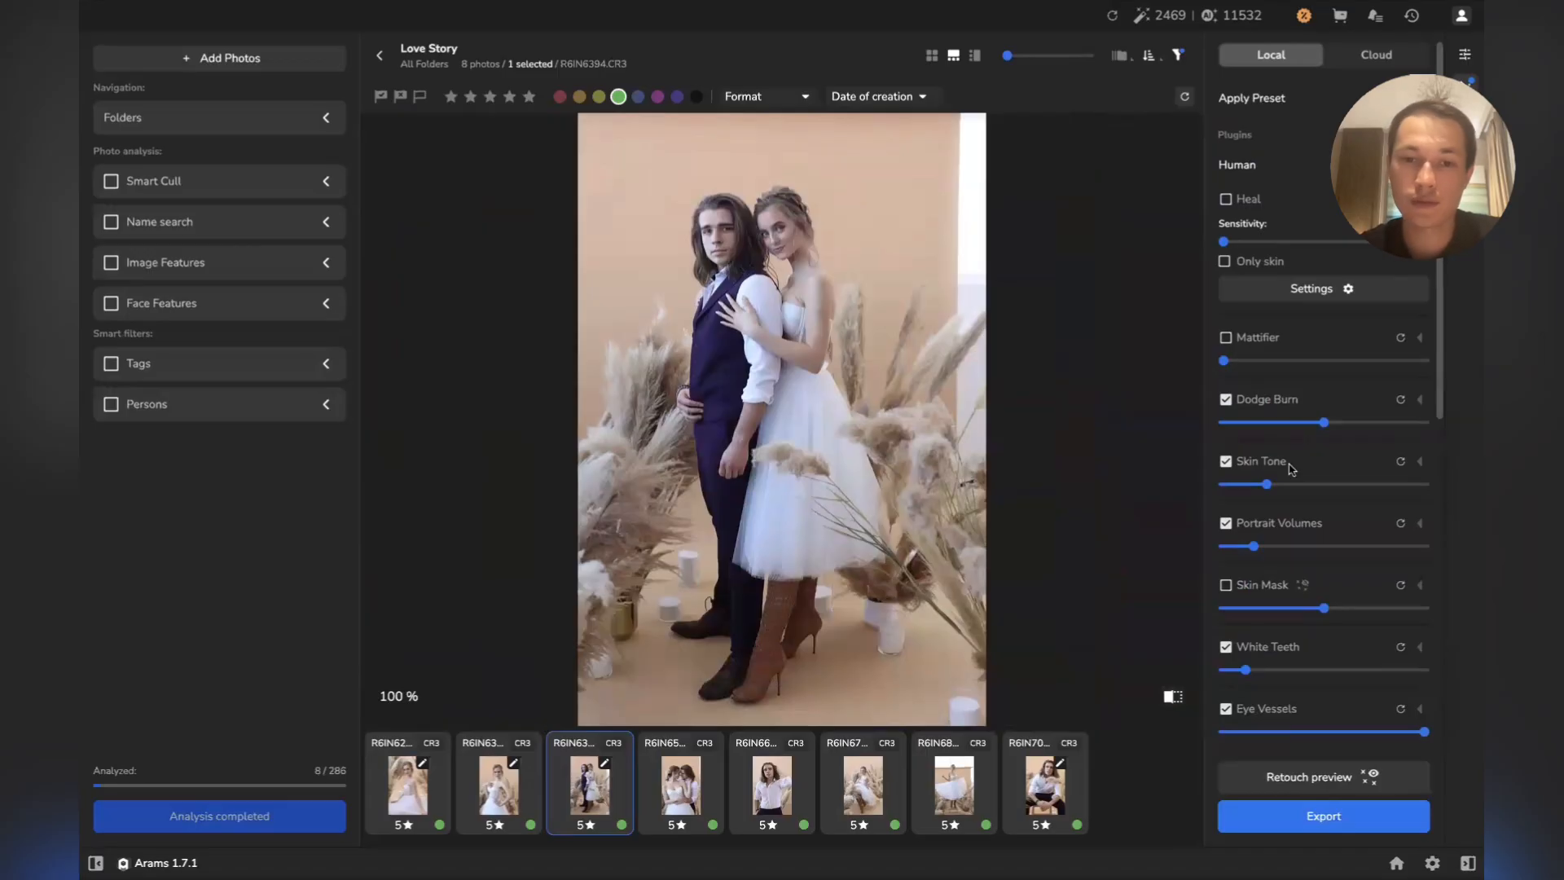
pyautogui.click(1464, 58)
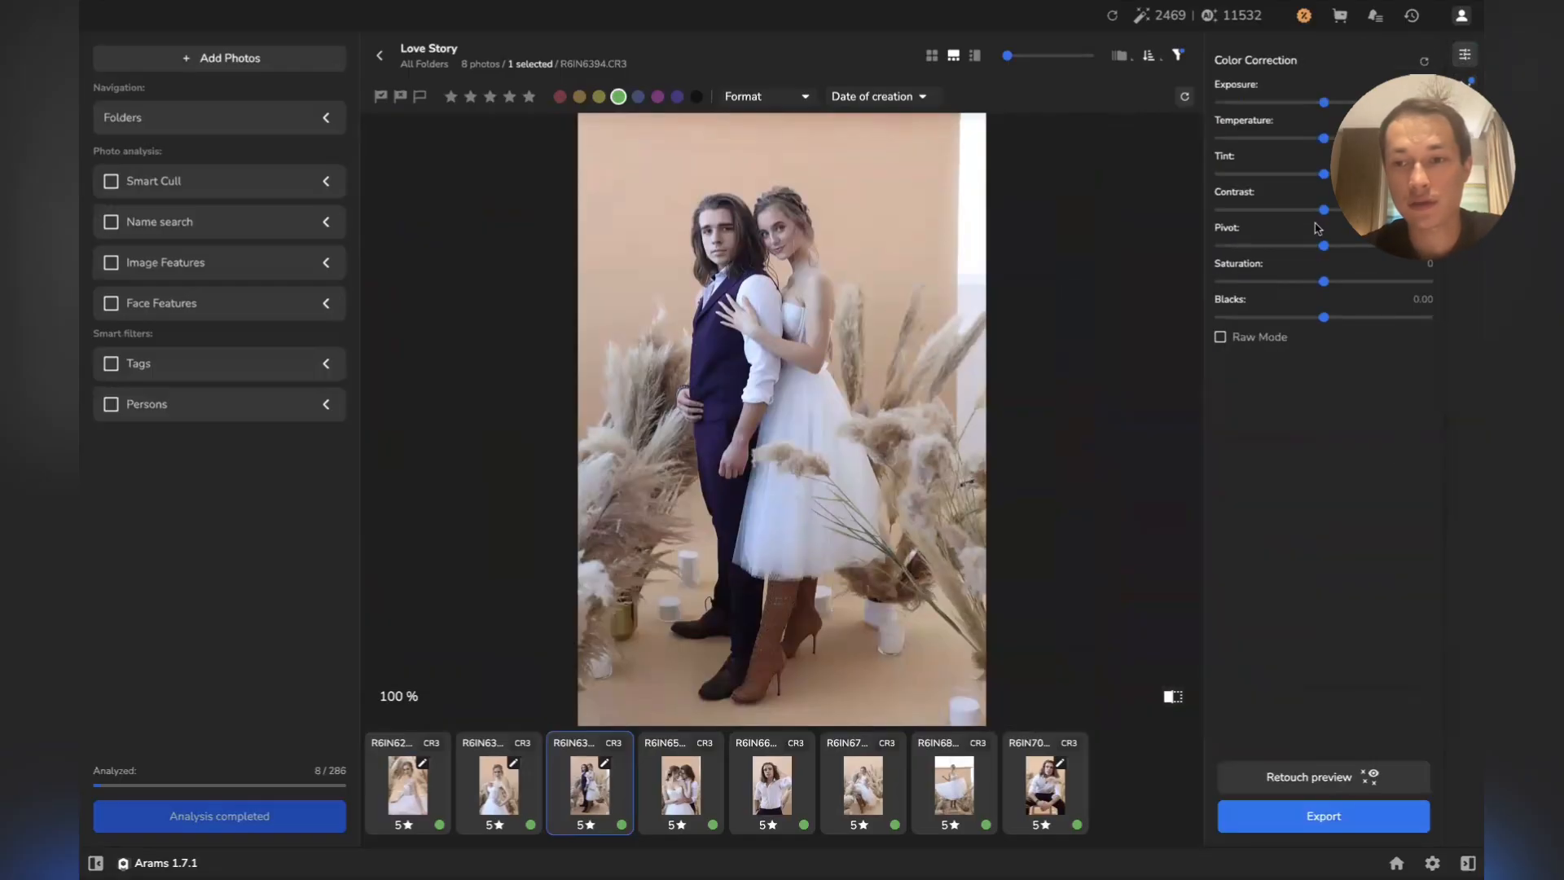
pyautogui.moveTo(1324, 103)
pyautogui.mouseDown()
pyautogui.moveTo(1314, 139)
pyautogui.moveTo(1331, 104)
pyautogui.mouseUp()
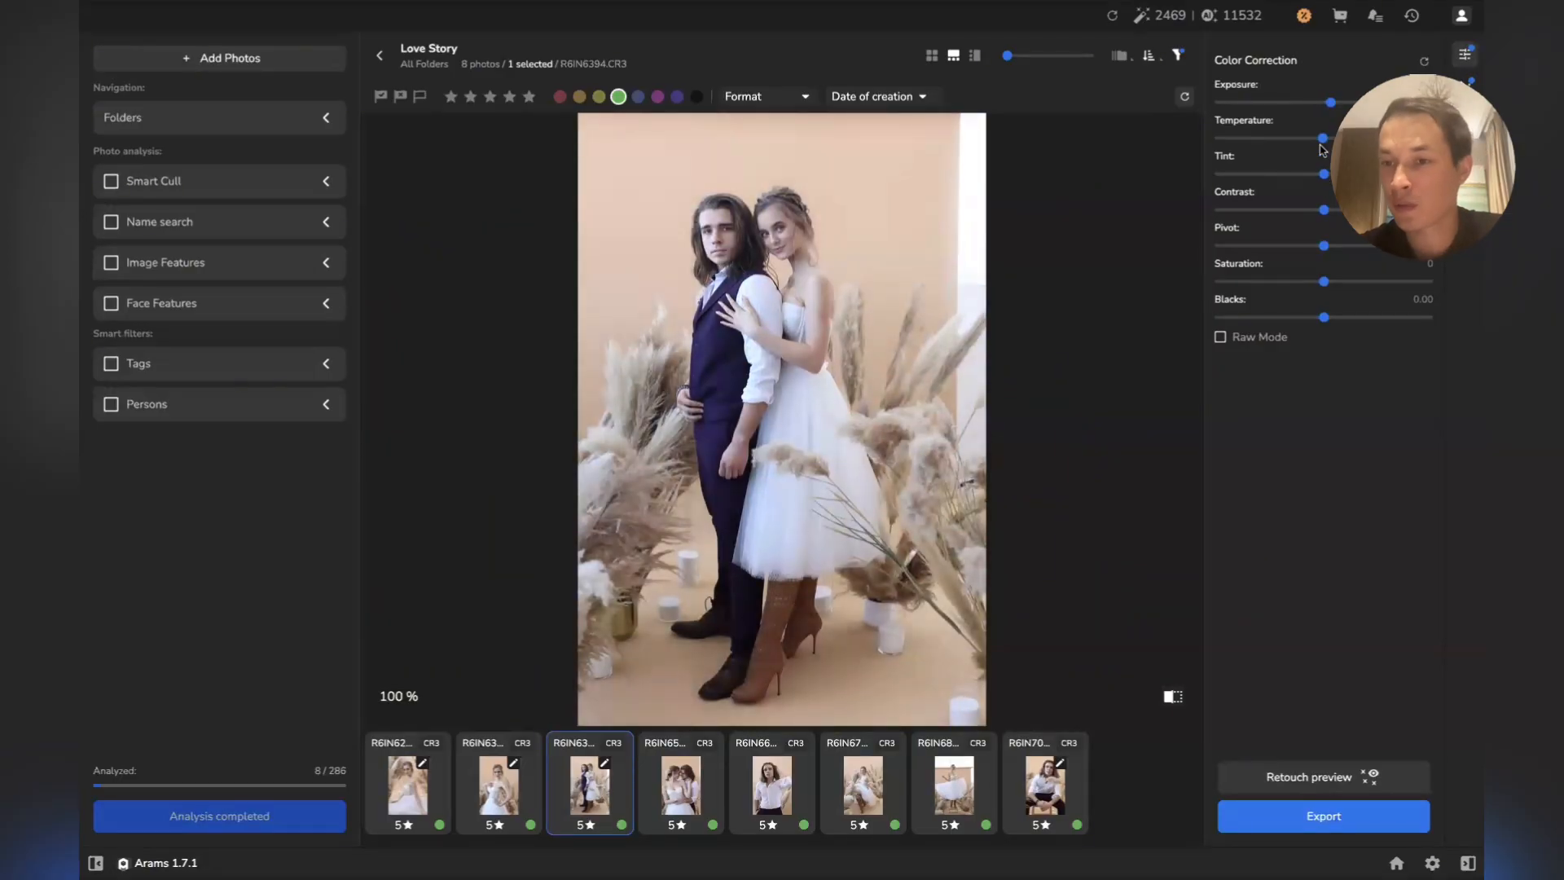
pyautogui.doubleClick(1331, 102)
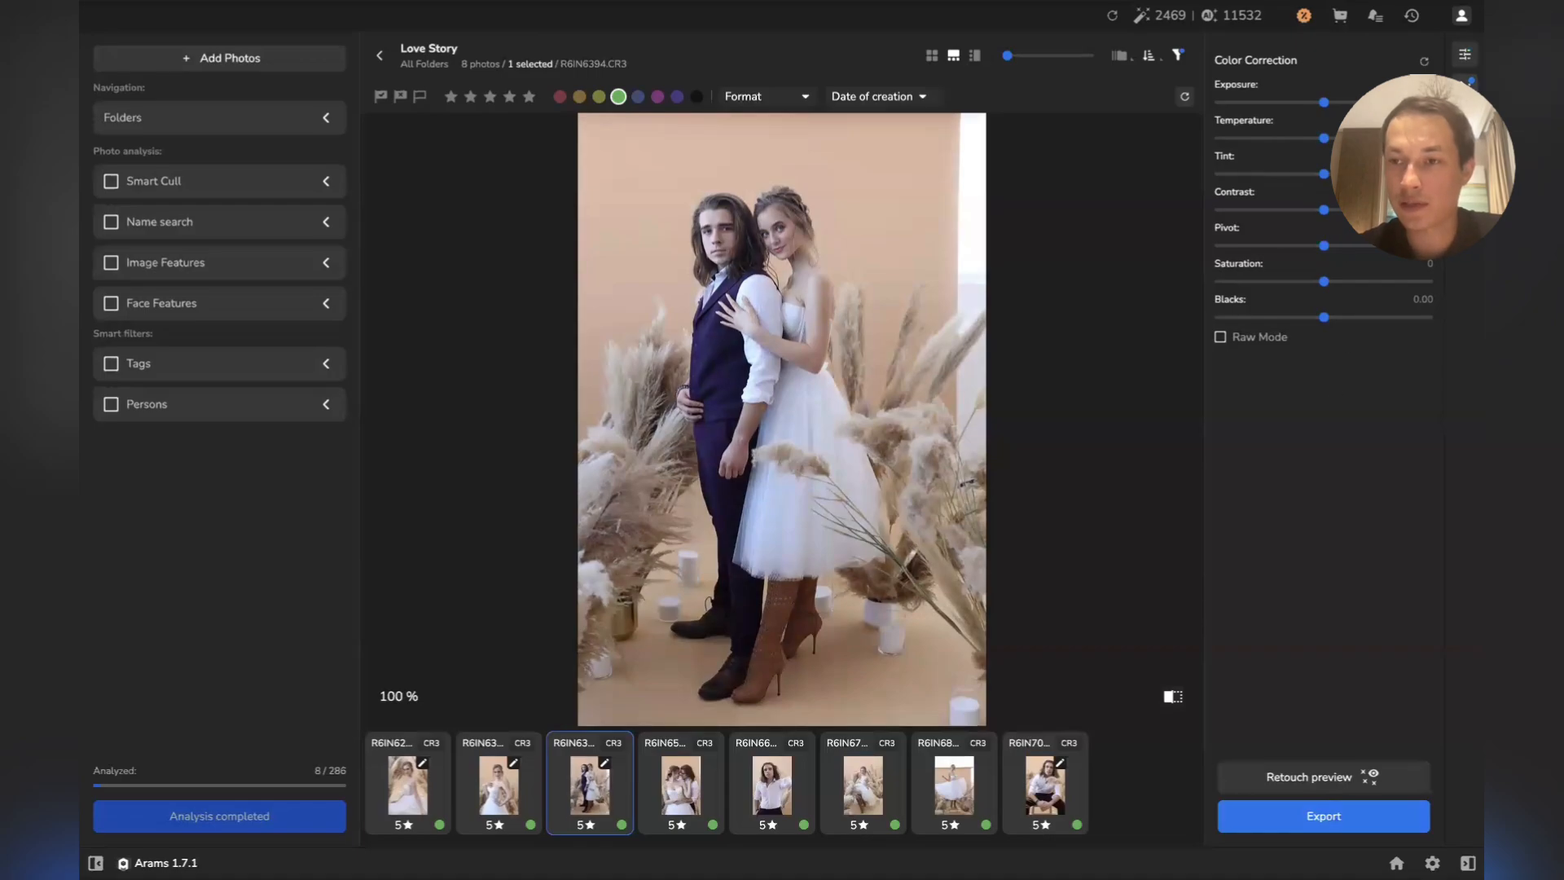
# Return to the retouching effects and delete both saved presets
pyautogui.click(1465, 84)
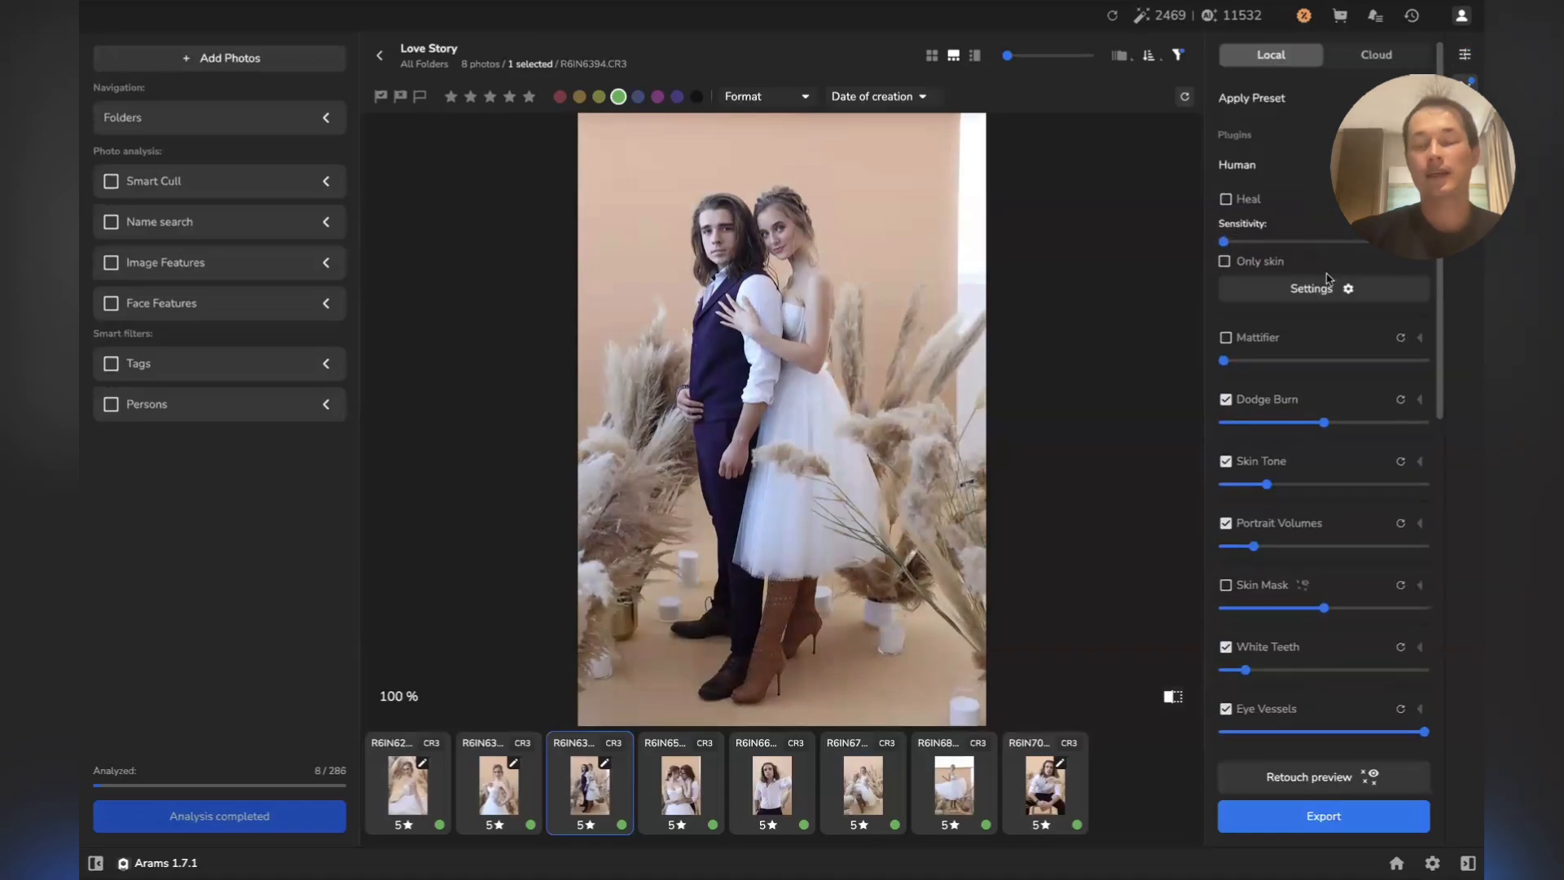
pyautogui.click(1302, 97)
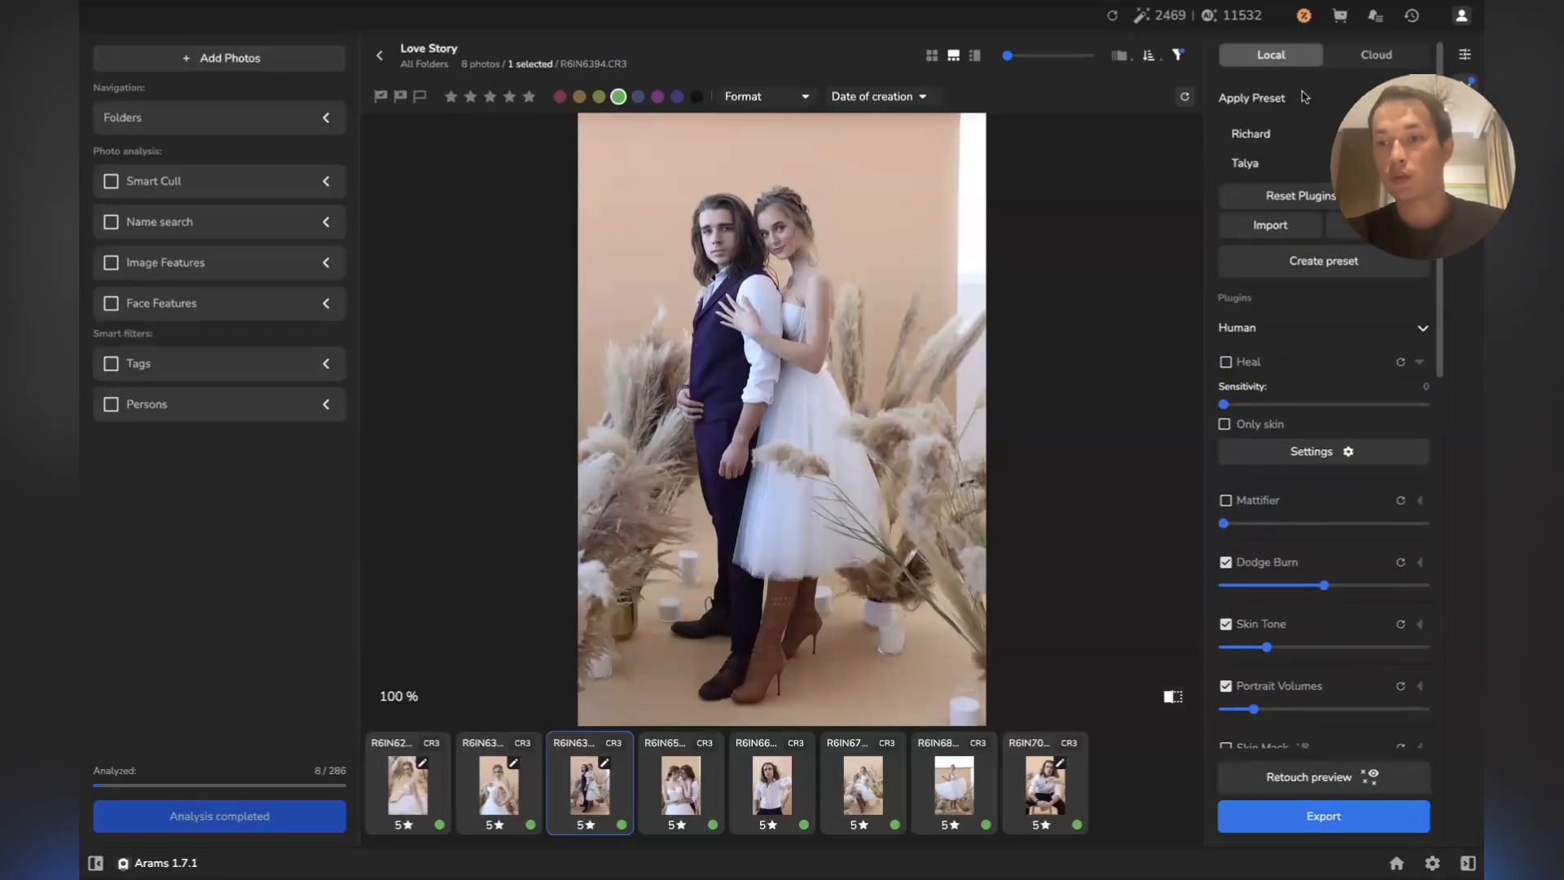
pyautogui.click(1416, 134)
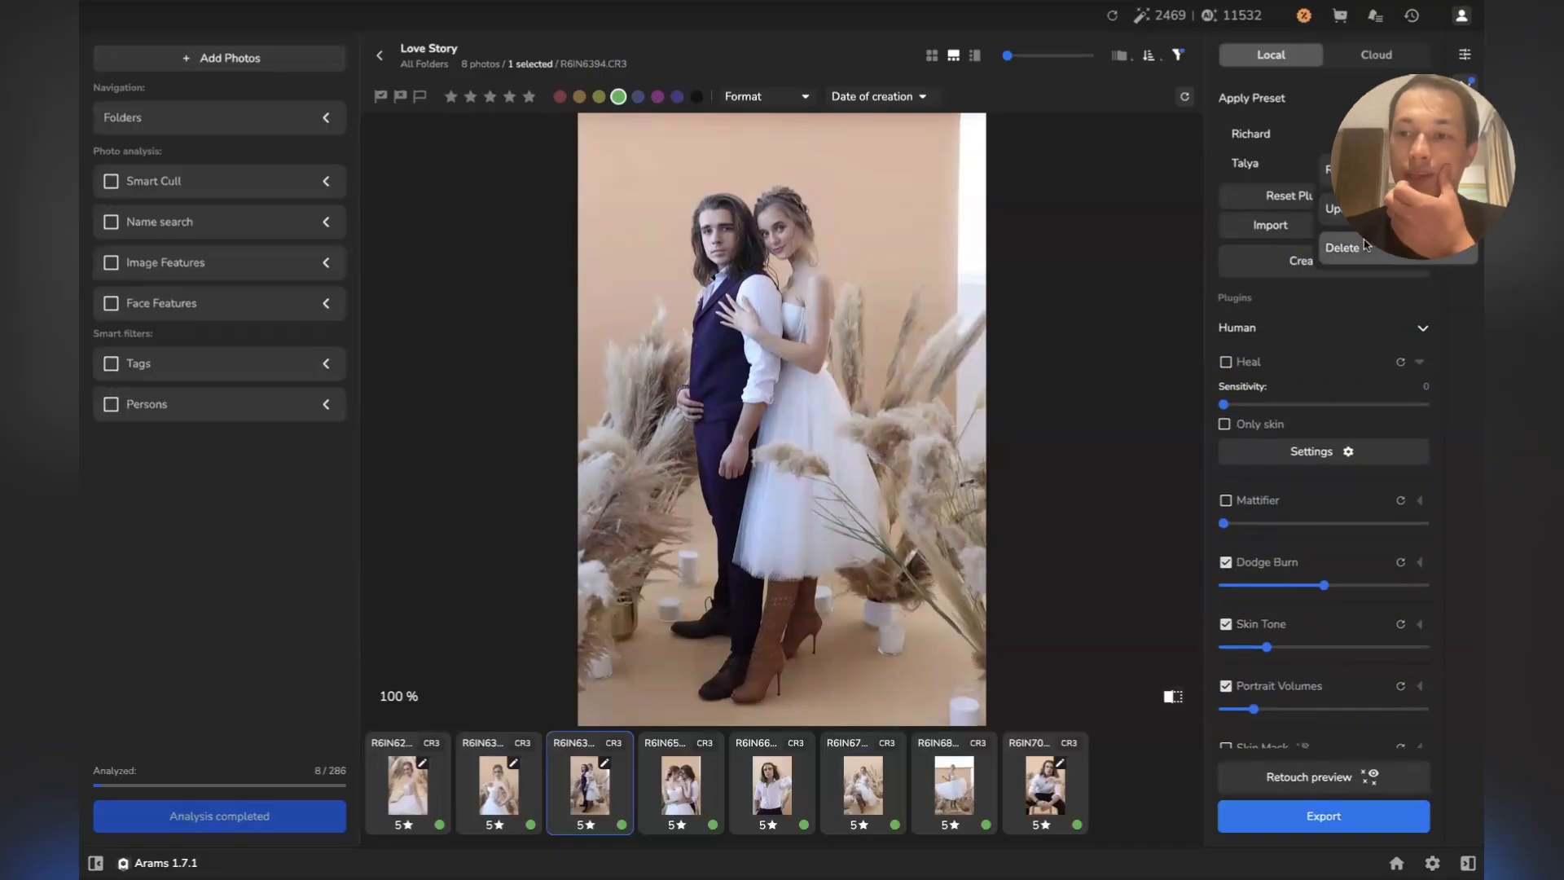
pyautogui.click(1390, 248)
pyautogui.click(1416, 133)
pyautogui.click(1344, 248)
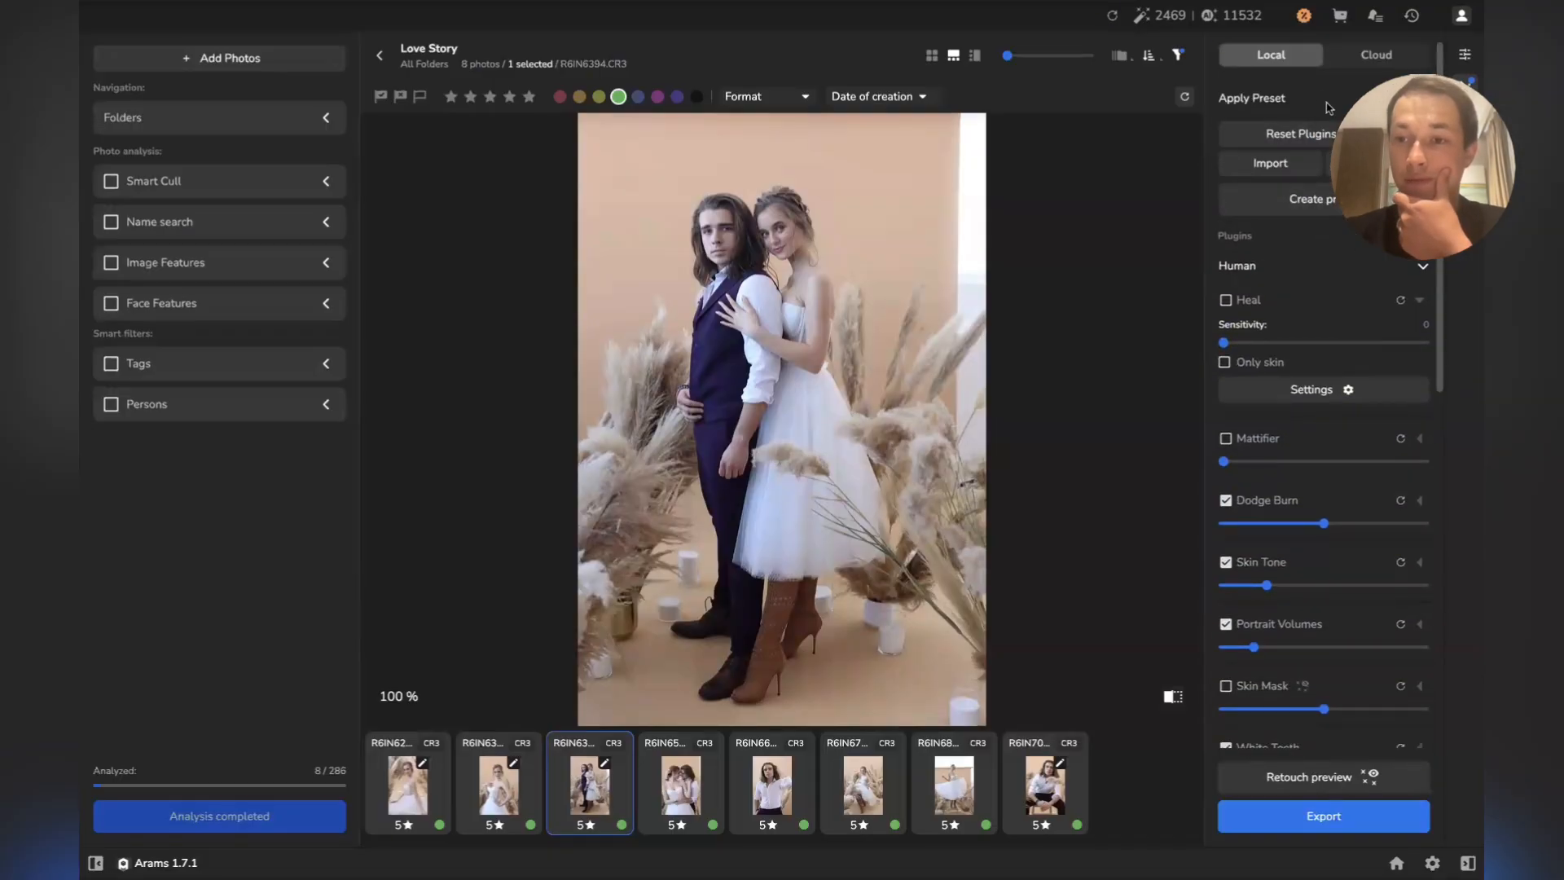
pyautogui.click(1321, 94)
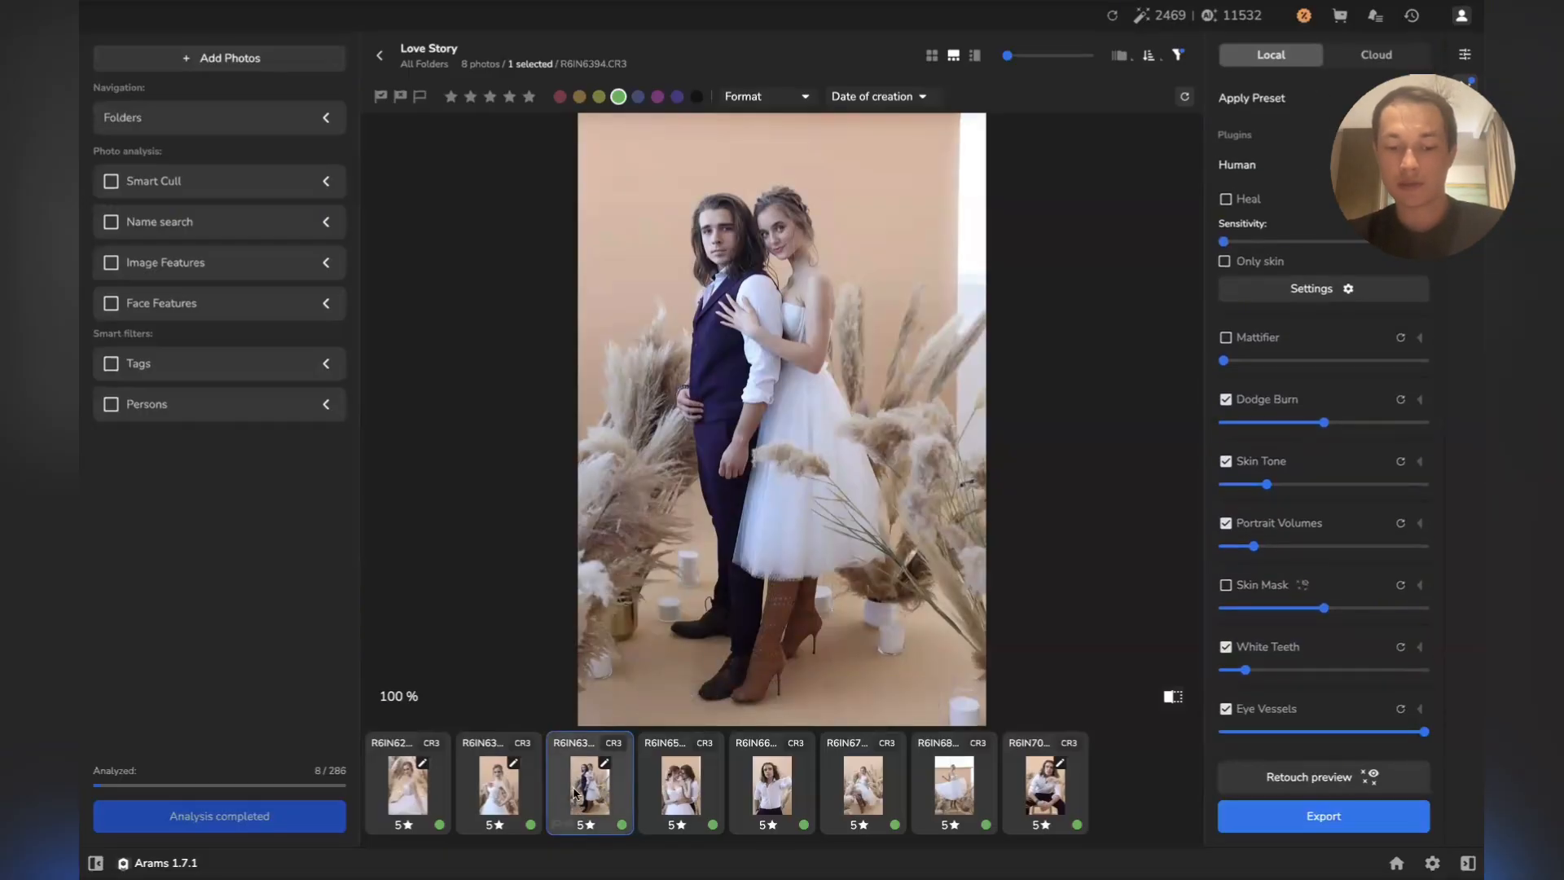
# Copy the retouching settings of R6IN6394.CR3 and paste them onto all eight photos
pyautogui.hotkey('ctrl', 'c')
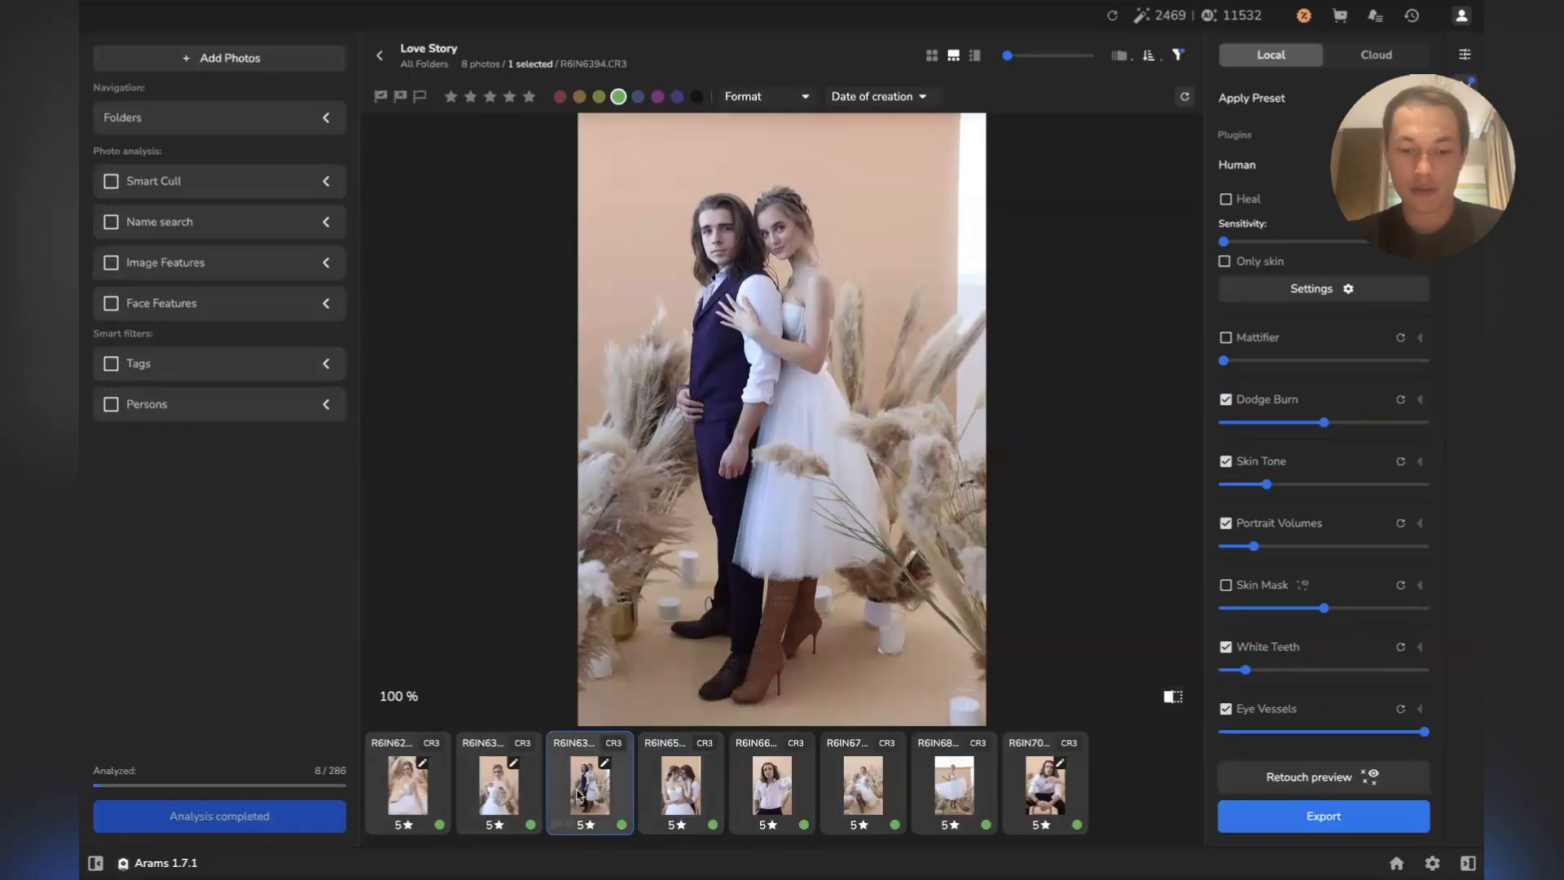
pyautogui.hotkey('ctrl', 'a')
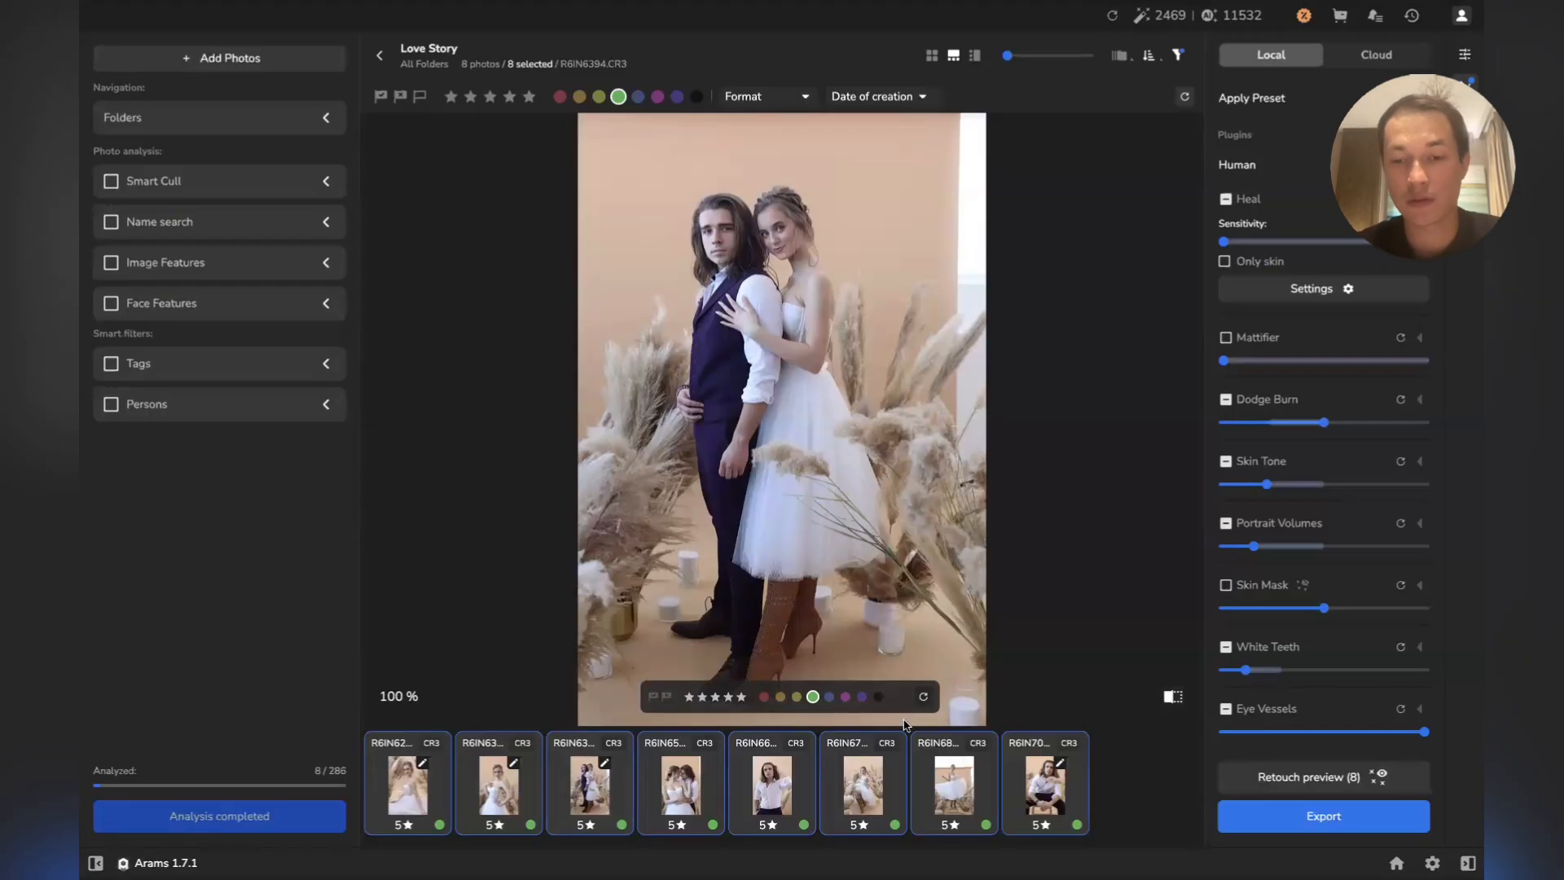
pyautogui.press('super+v')
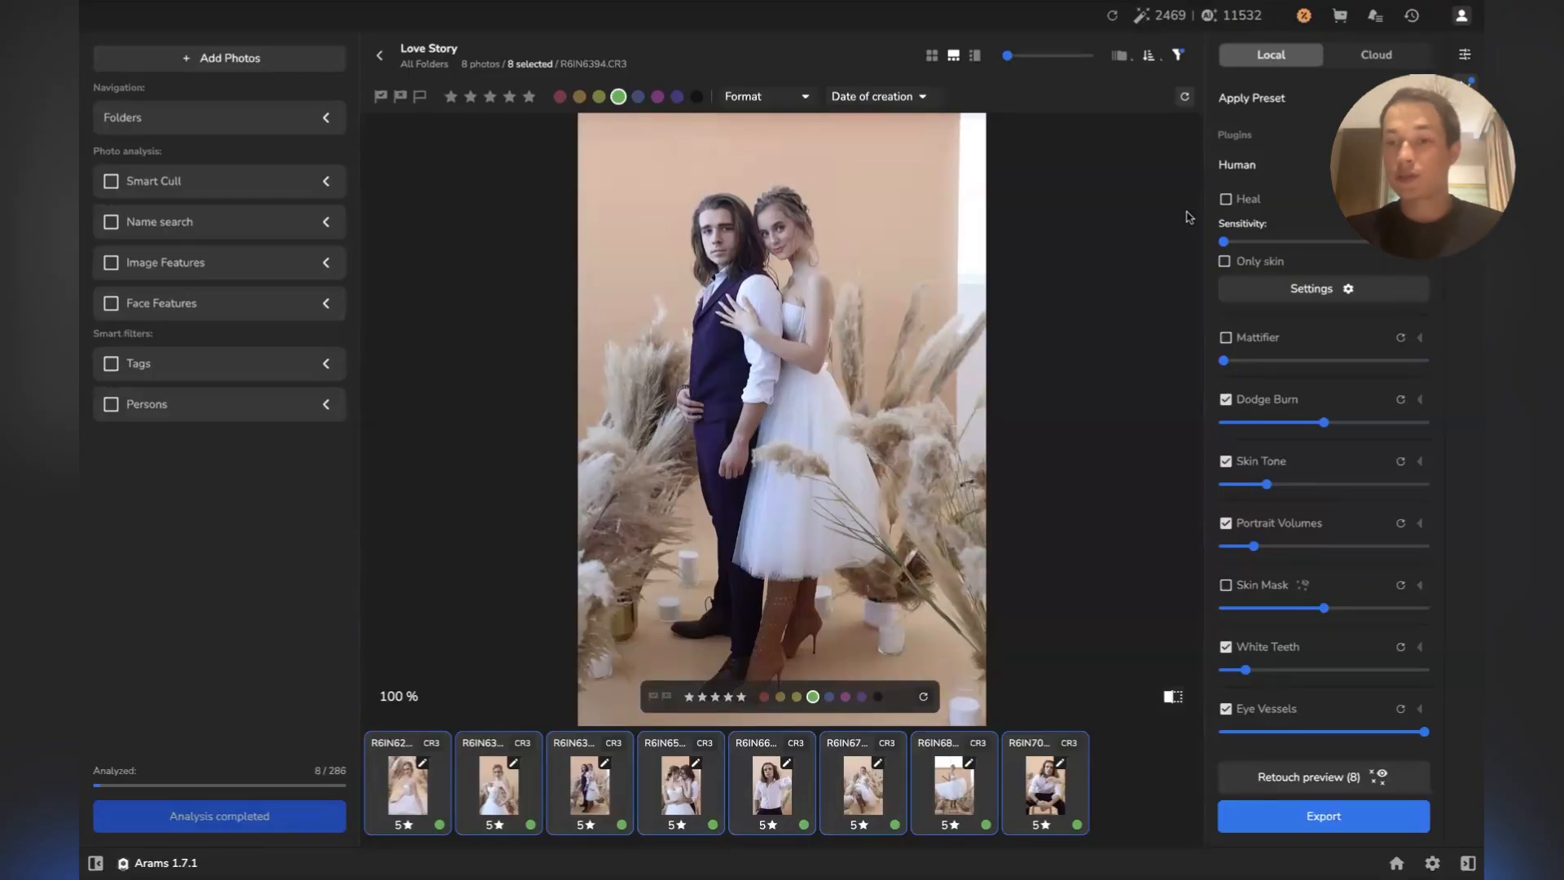
# Save the current retouching settings as a preset named Bride and Groom
pyautogui.click(1317, 104)
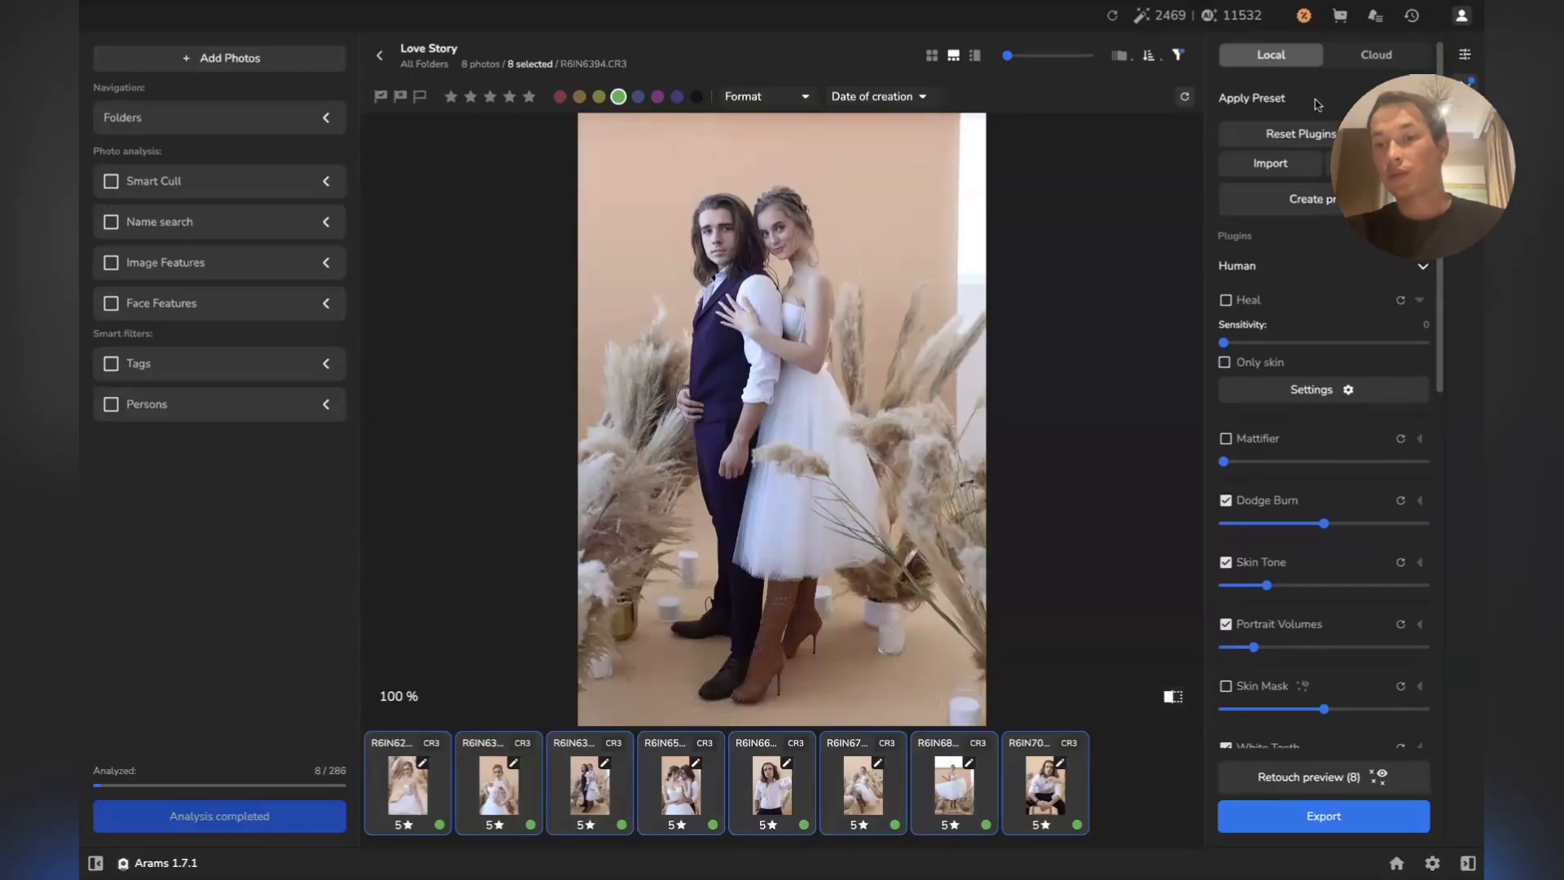
pyautogui.click(1333, 210)
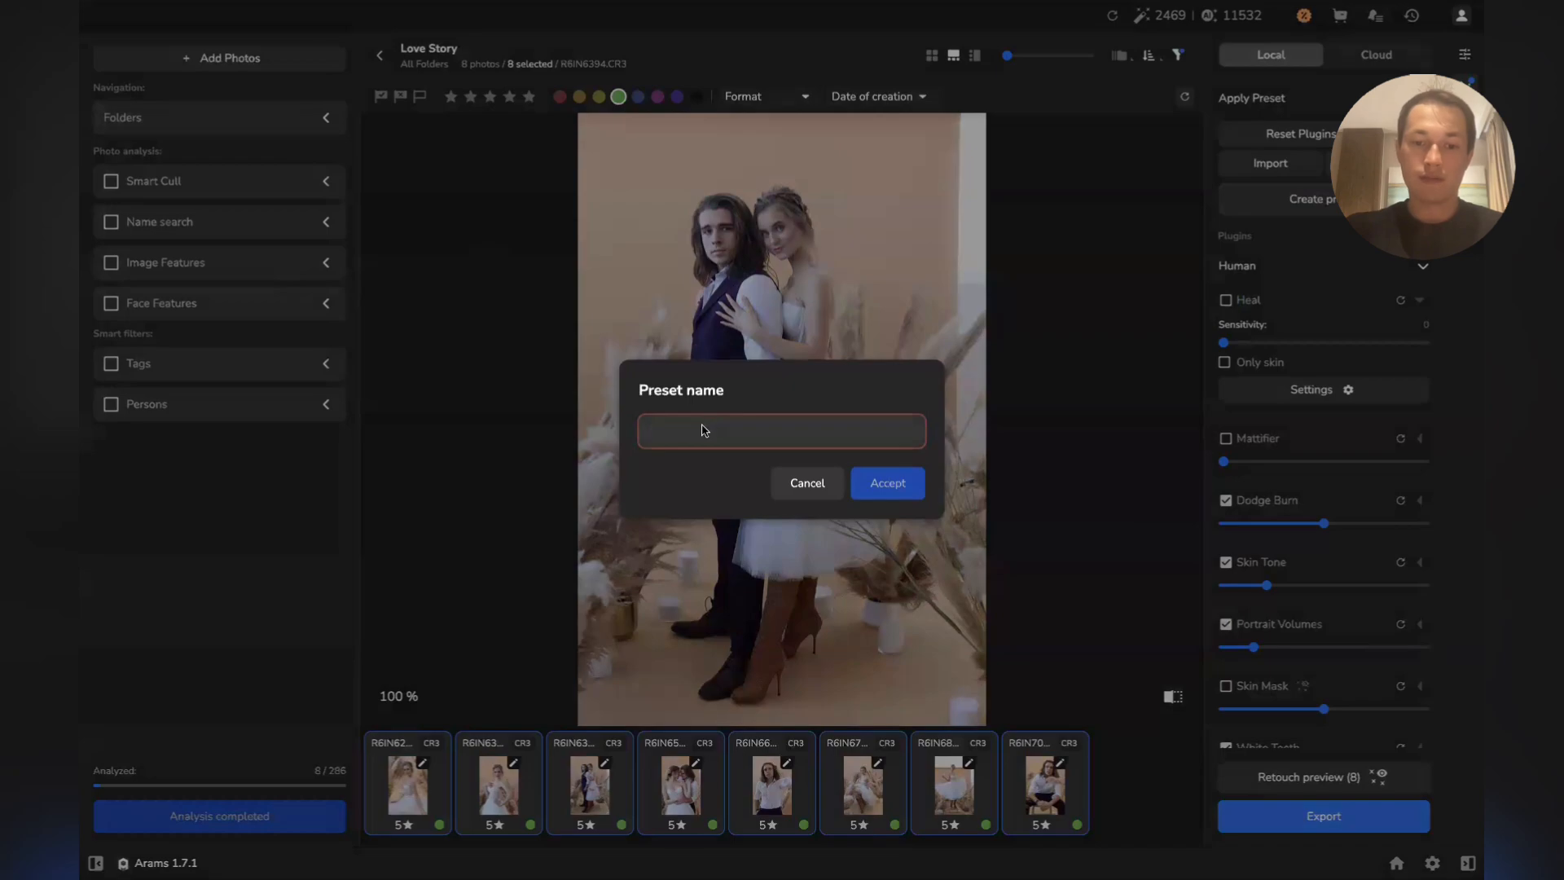
pyautogui.write('Bride and Groom')
pyautogui.click(892, 483)
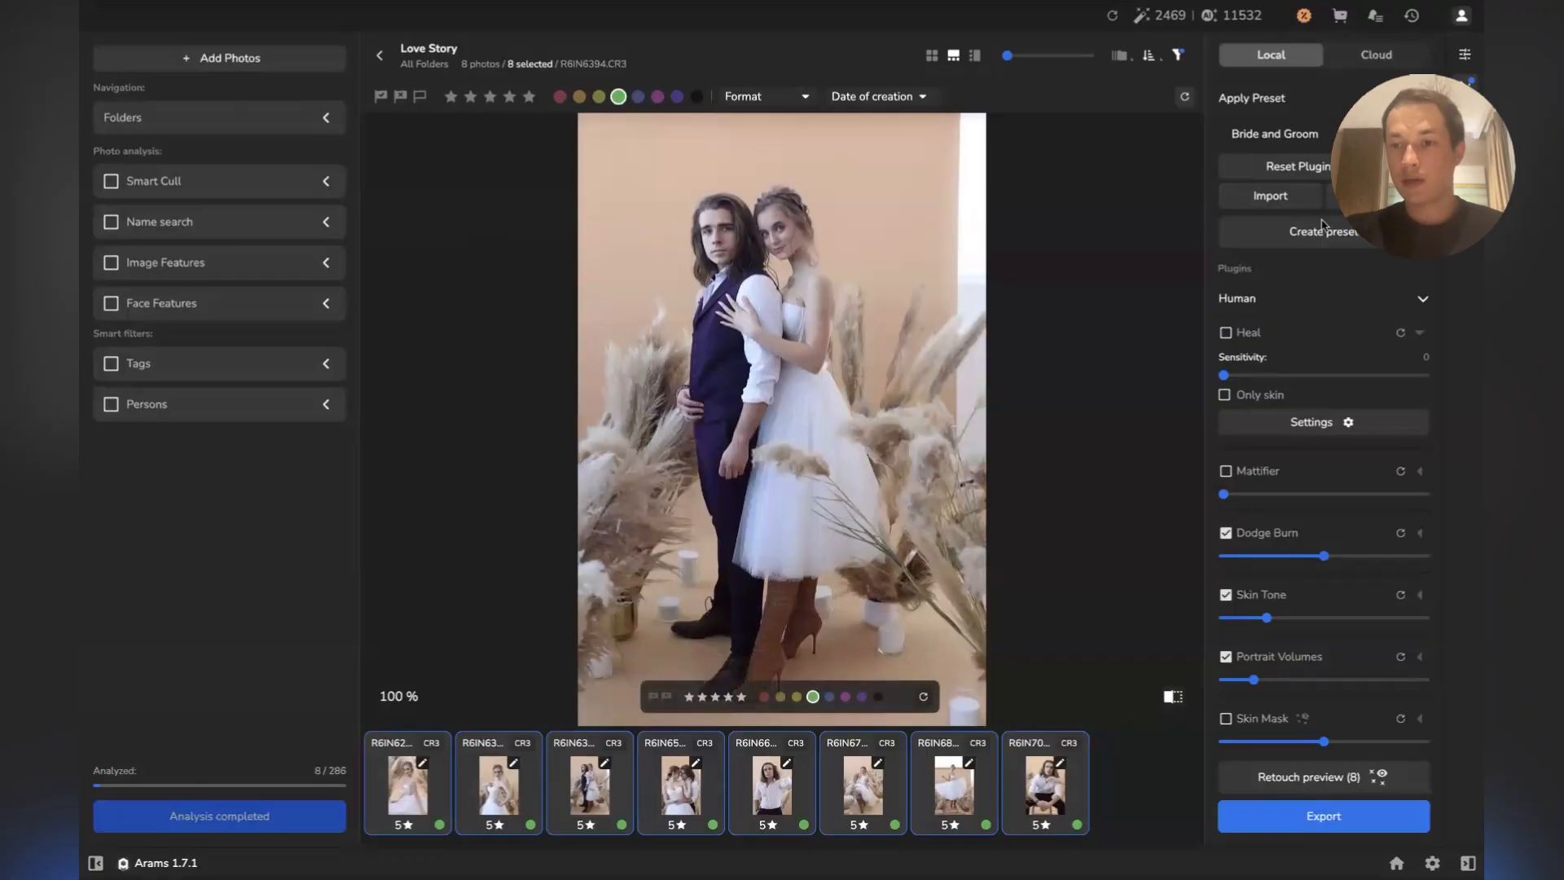
# Apply the Bride and Groom preset to all eight photos and show them as a grid
pyautogui.click(1045, 782)
pyautogui.hotkey('ctrl', 'a')
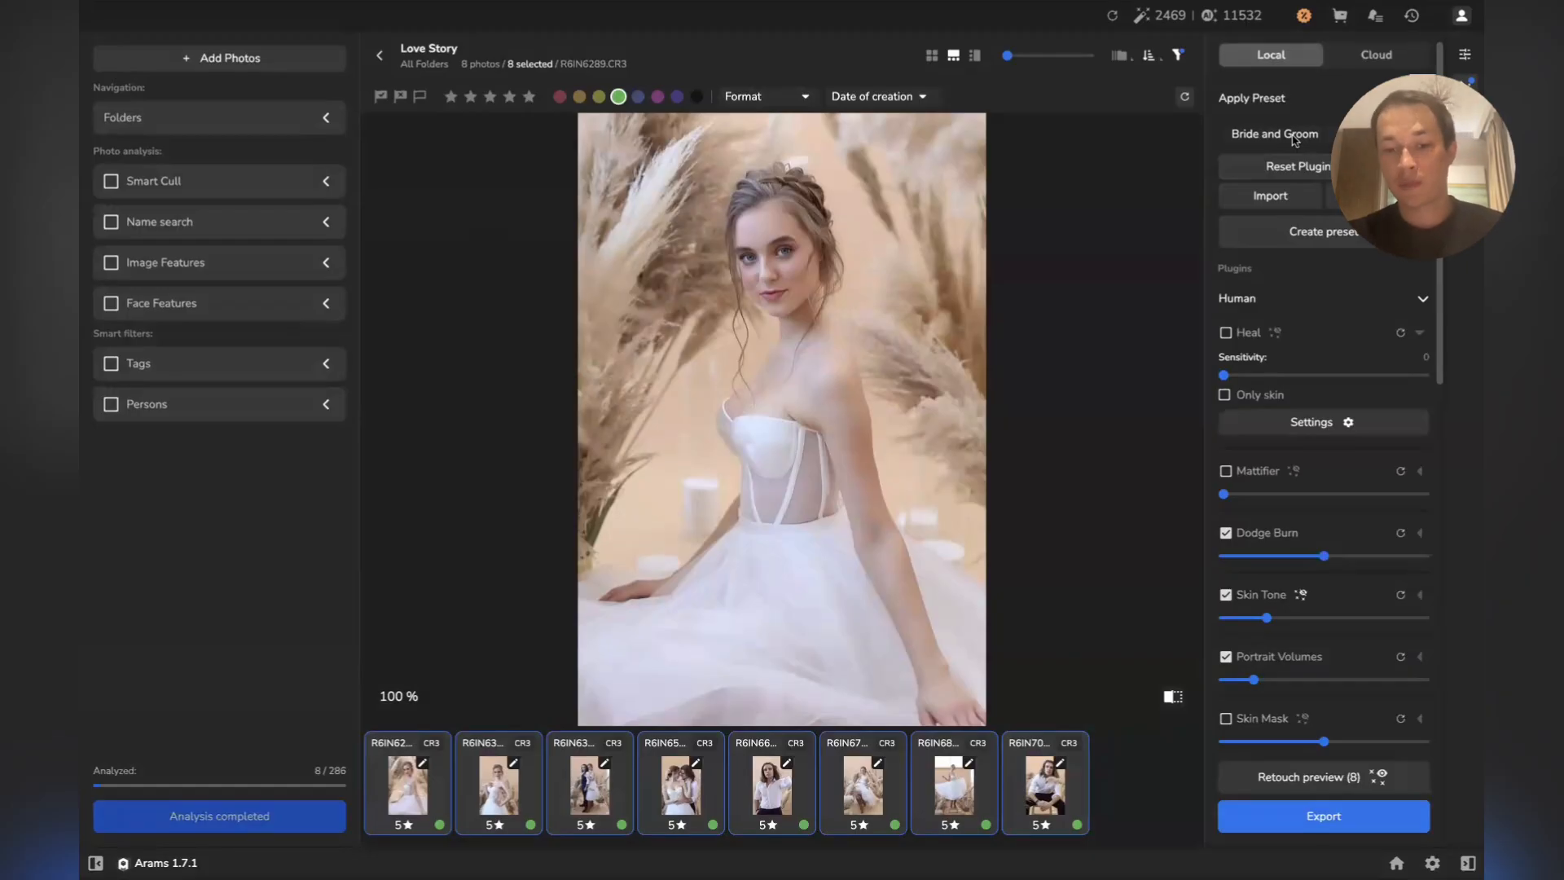
pyautogui.press('g')
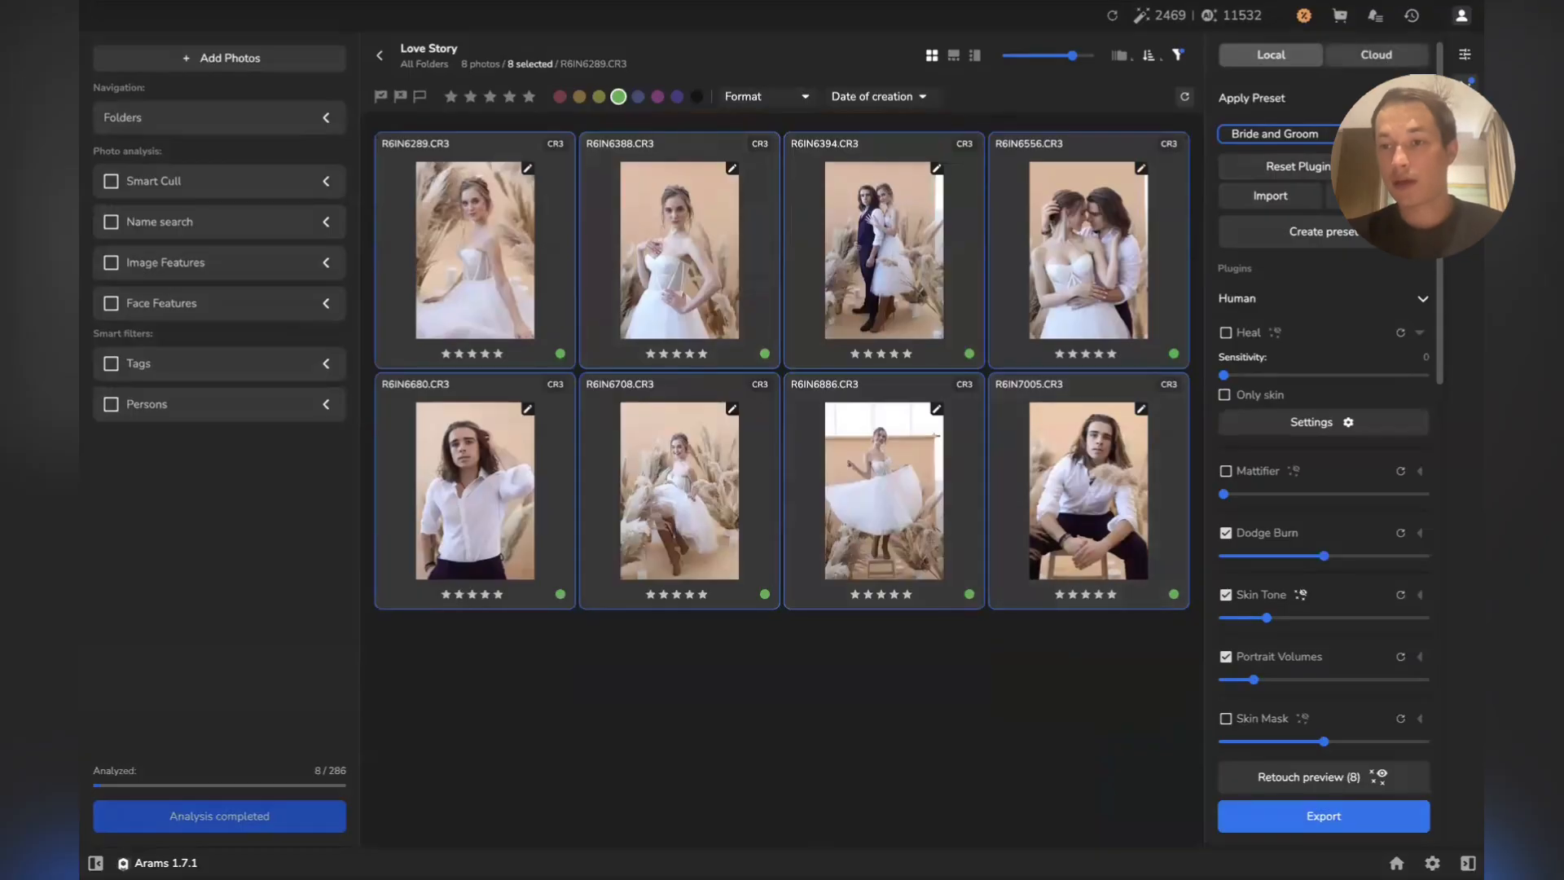
# Review the local and cloud retouching effects for the selected photos and collapse the Product group
pyautogui.scroll(-3, 1324, 489)
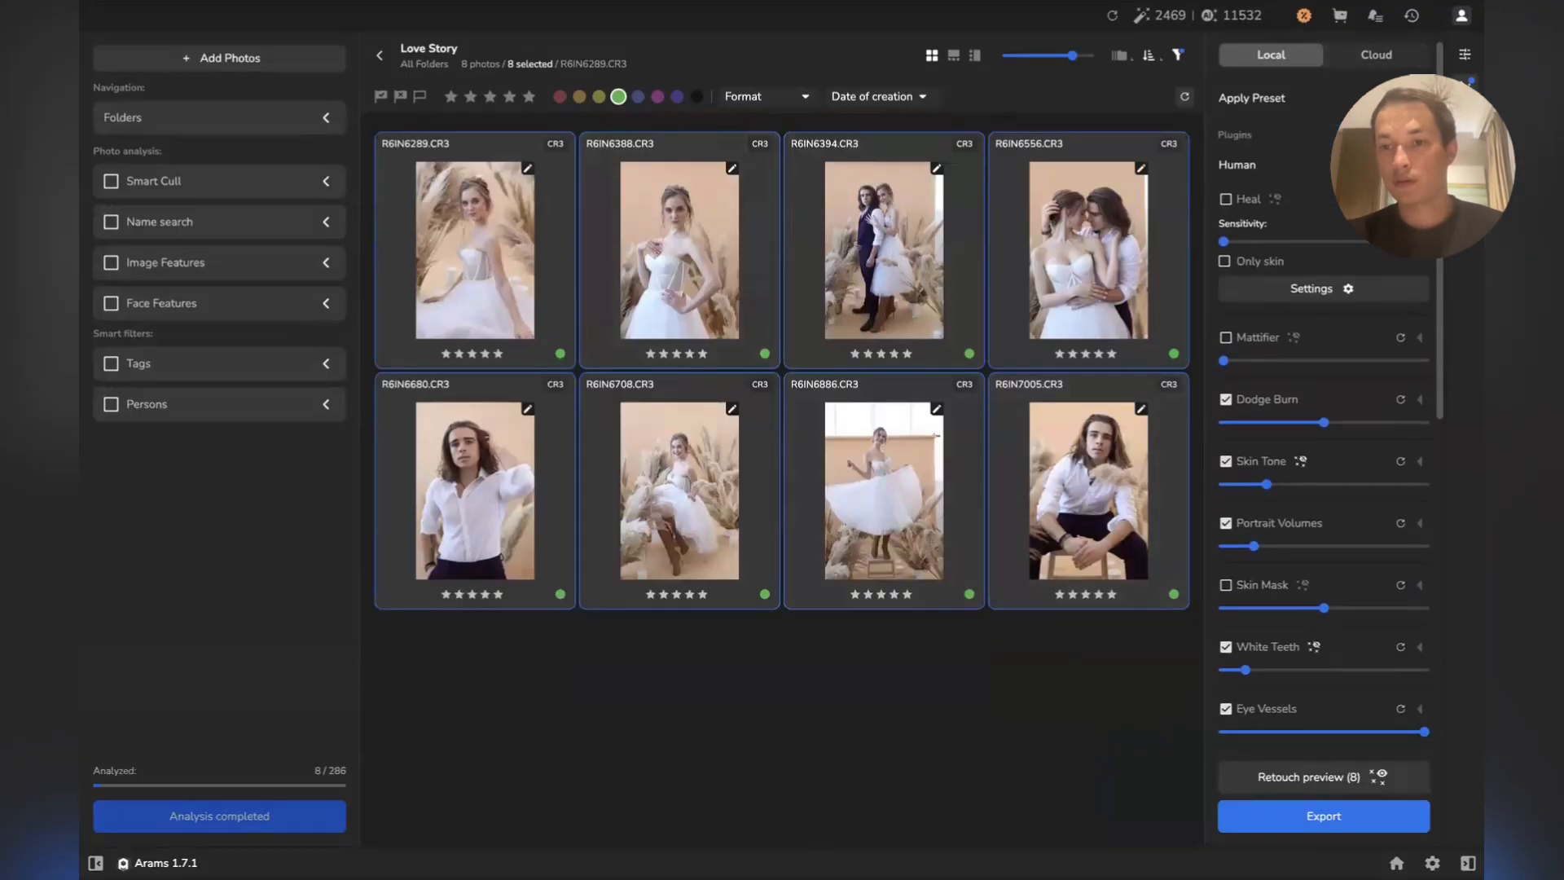
pyautogui.scroll(-3, 1324, 489)
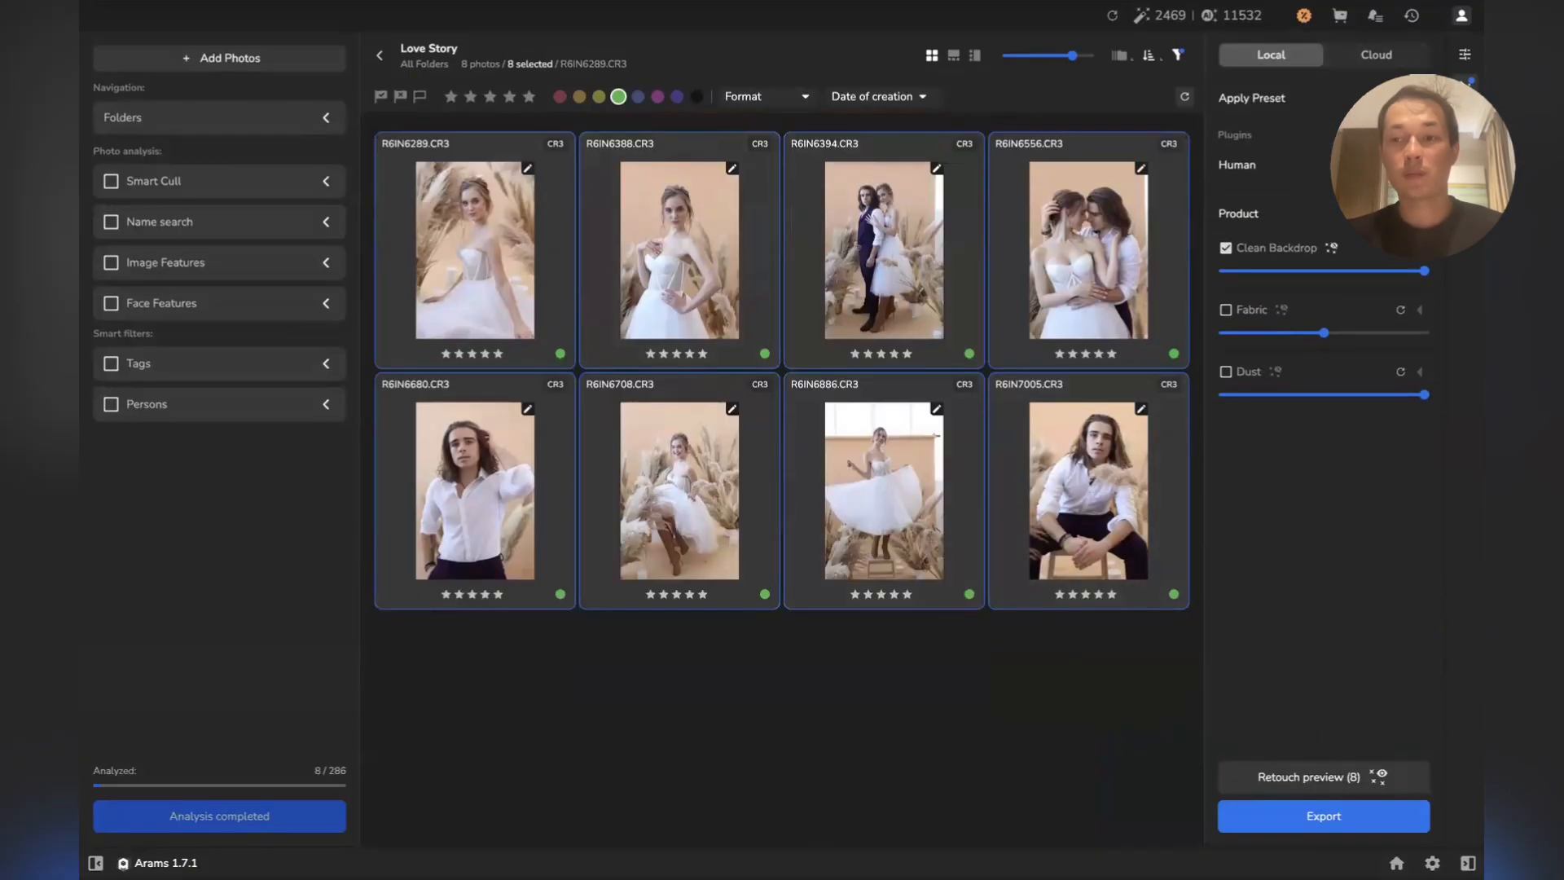
pyautogui.click(1390, 59)
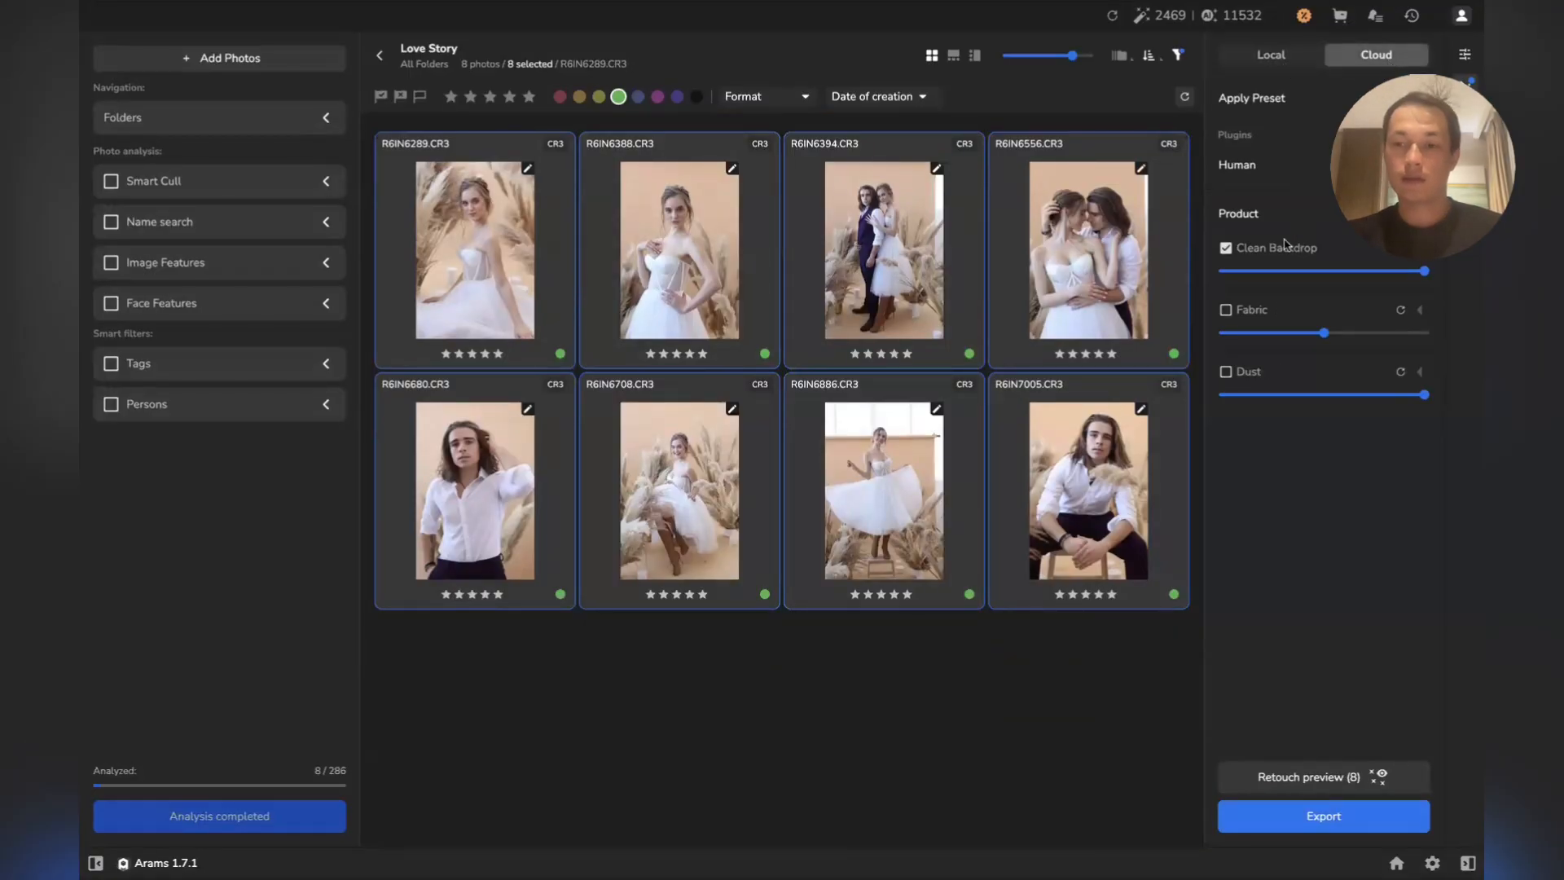
pyautogui.click(1307, 209)
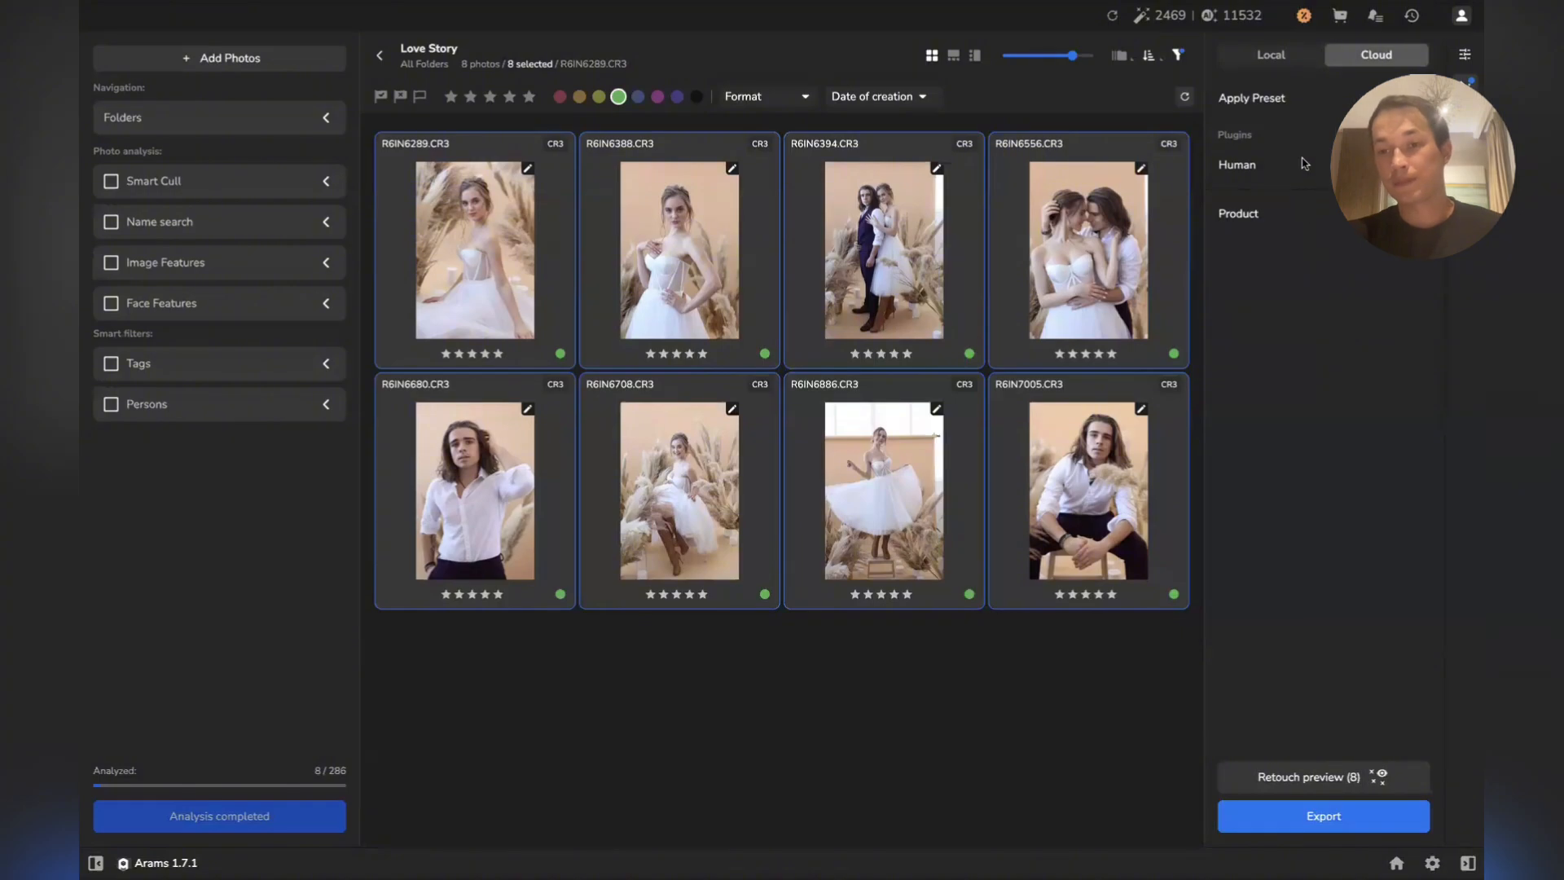
# Start exporting the eight selected photos and set the export location to Original Files Folder
pyautogui.click(1320, 814)
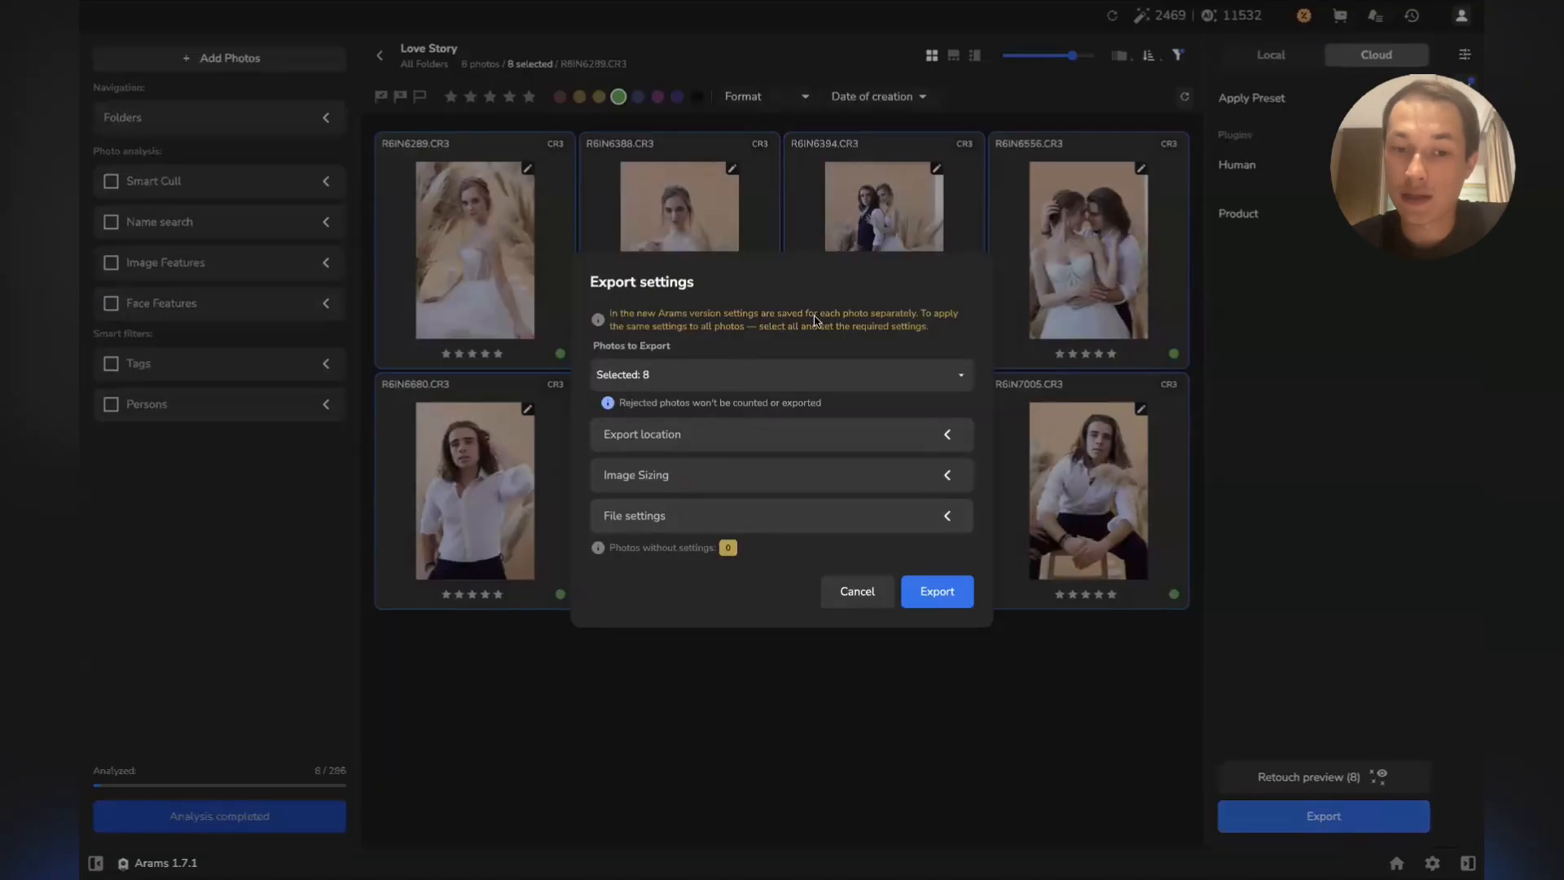
pyautogui.click(705, 371)
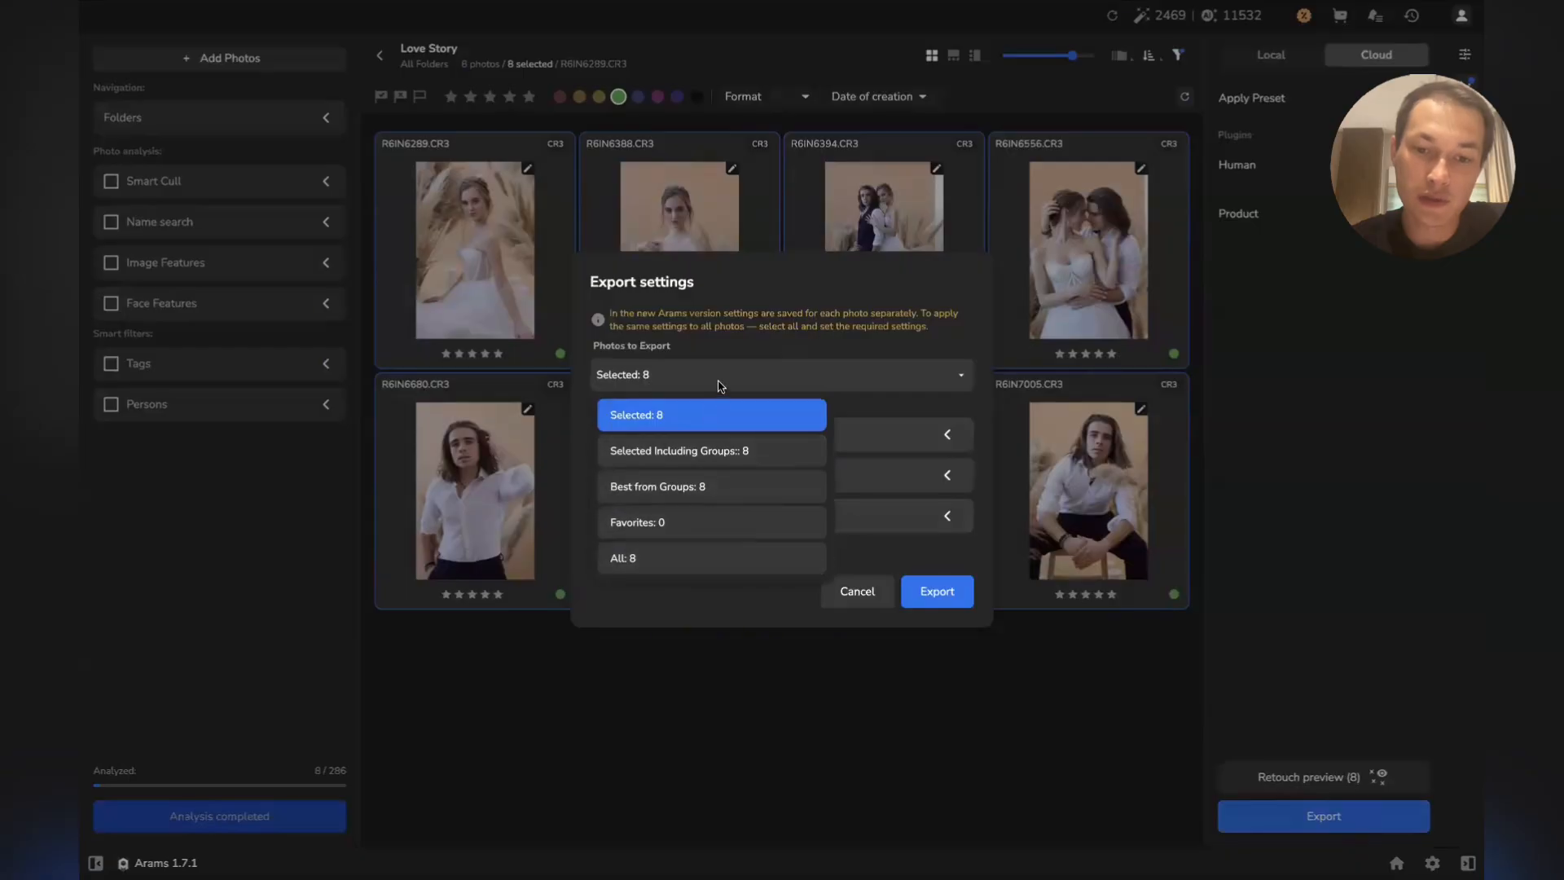
pyautogui.click(750, 343)
pyautogui.click(722, 435)
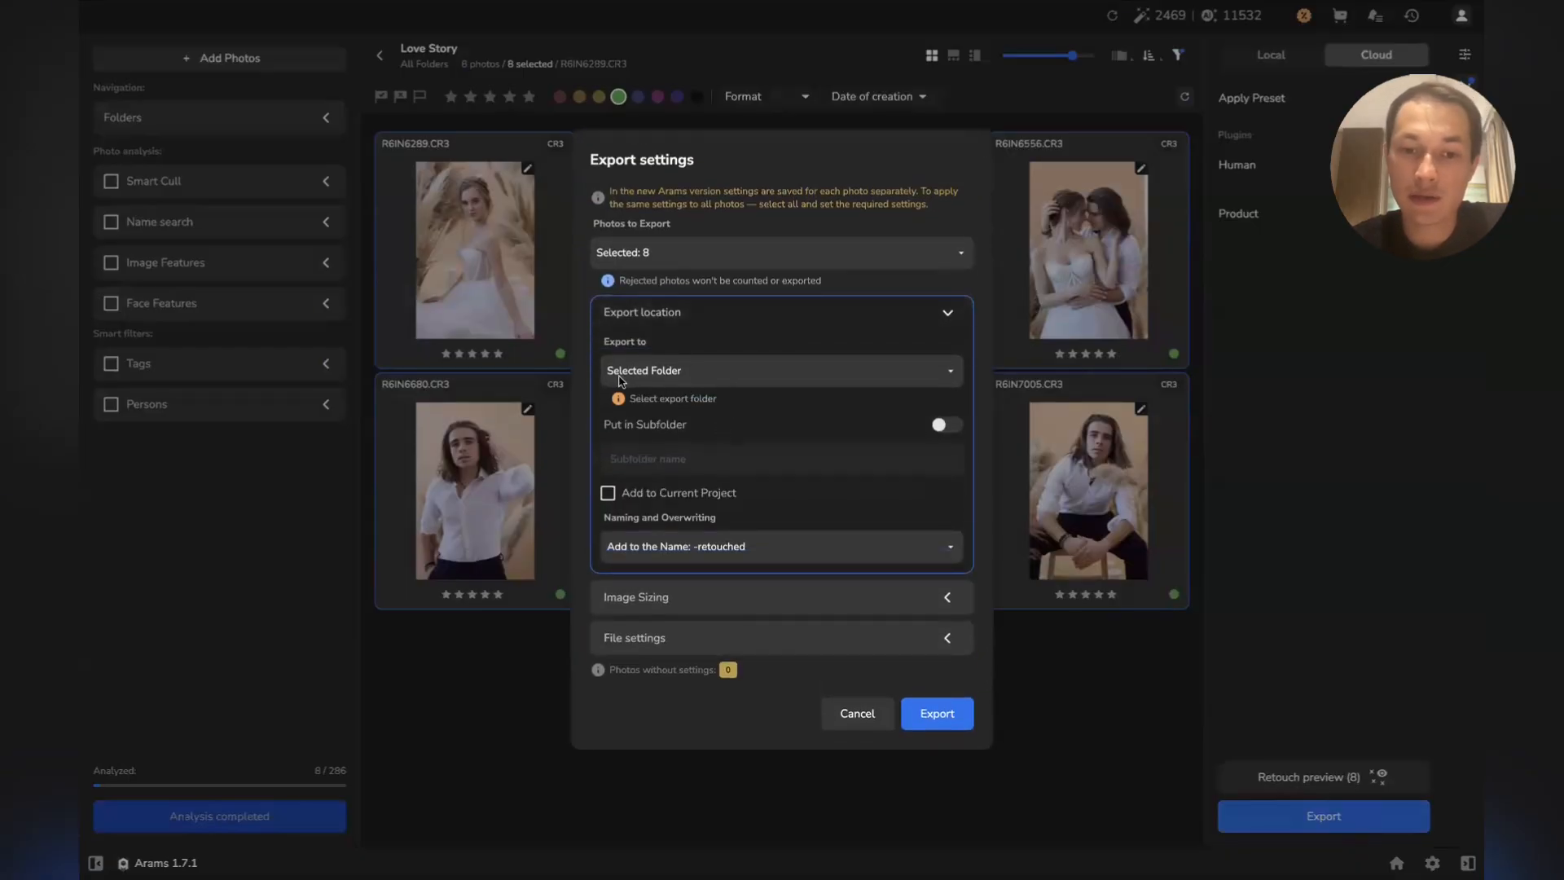
pyautogui.click(699, 385)
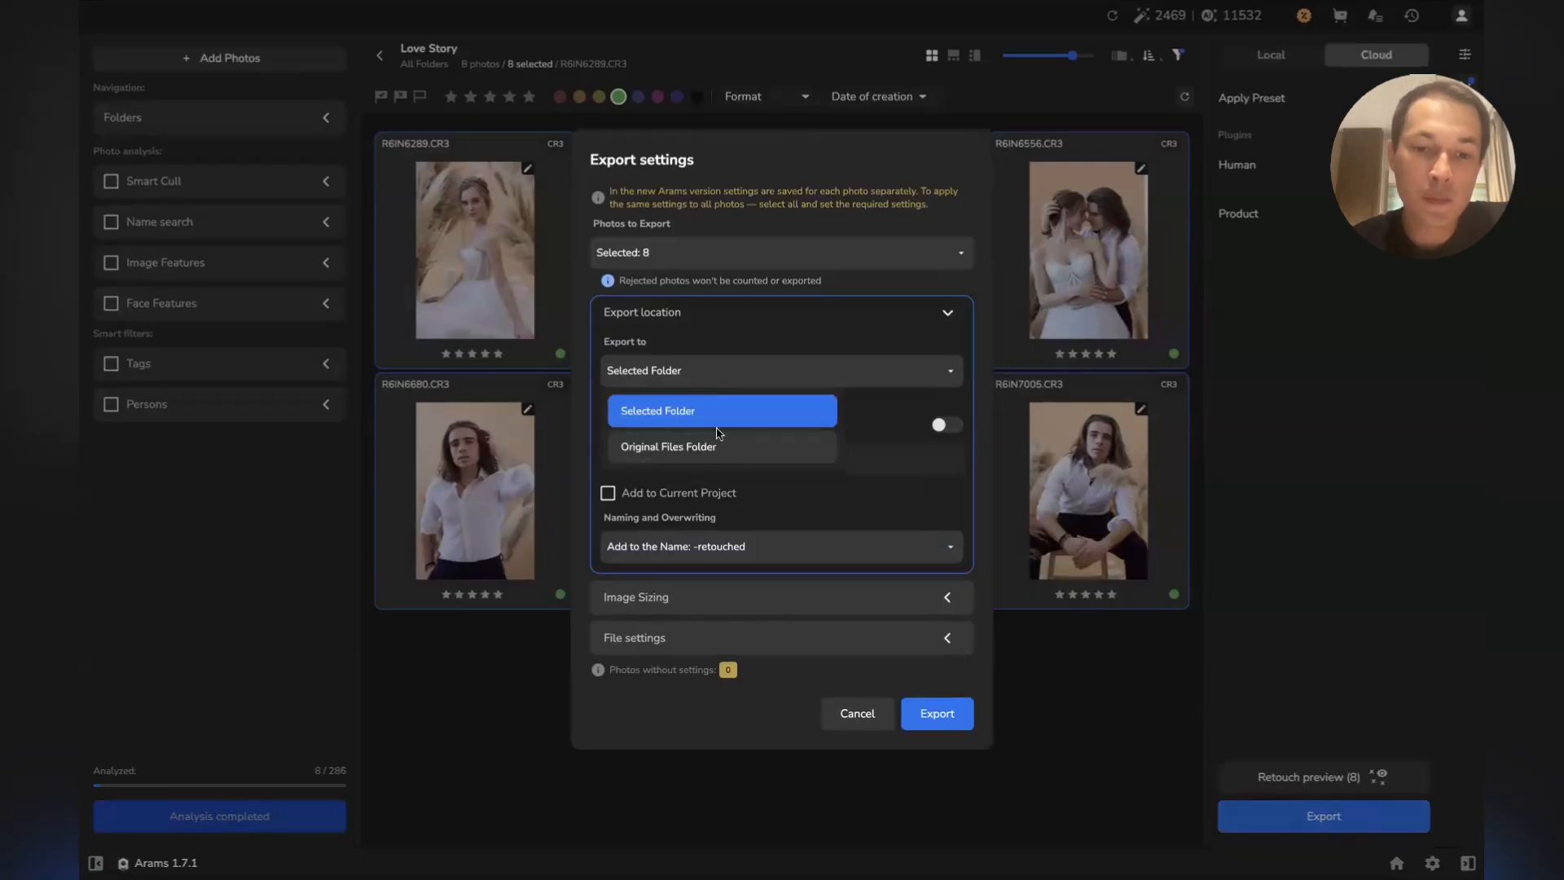
pyautogui.click(705, 447)
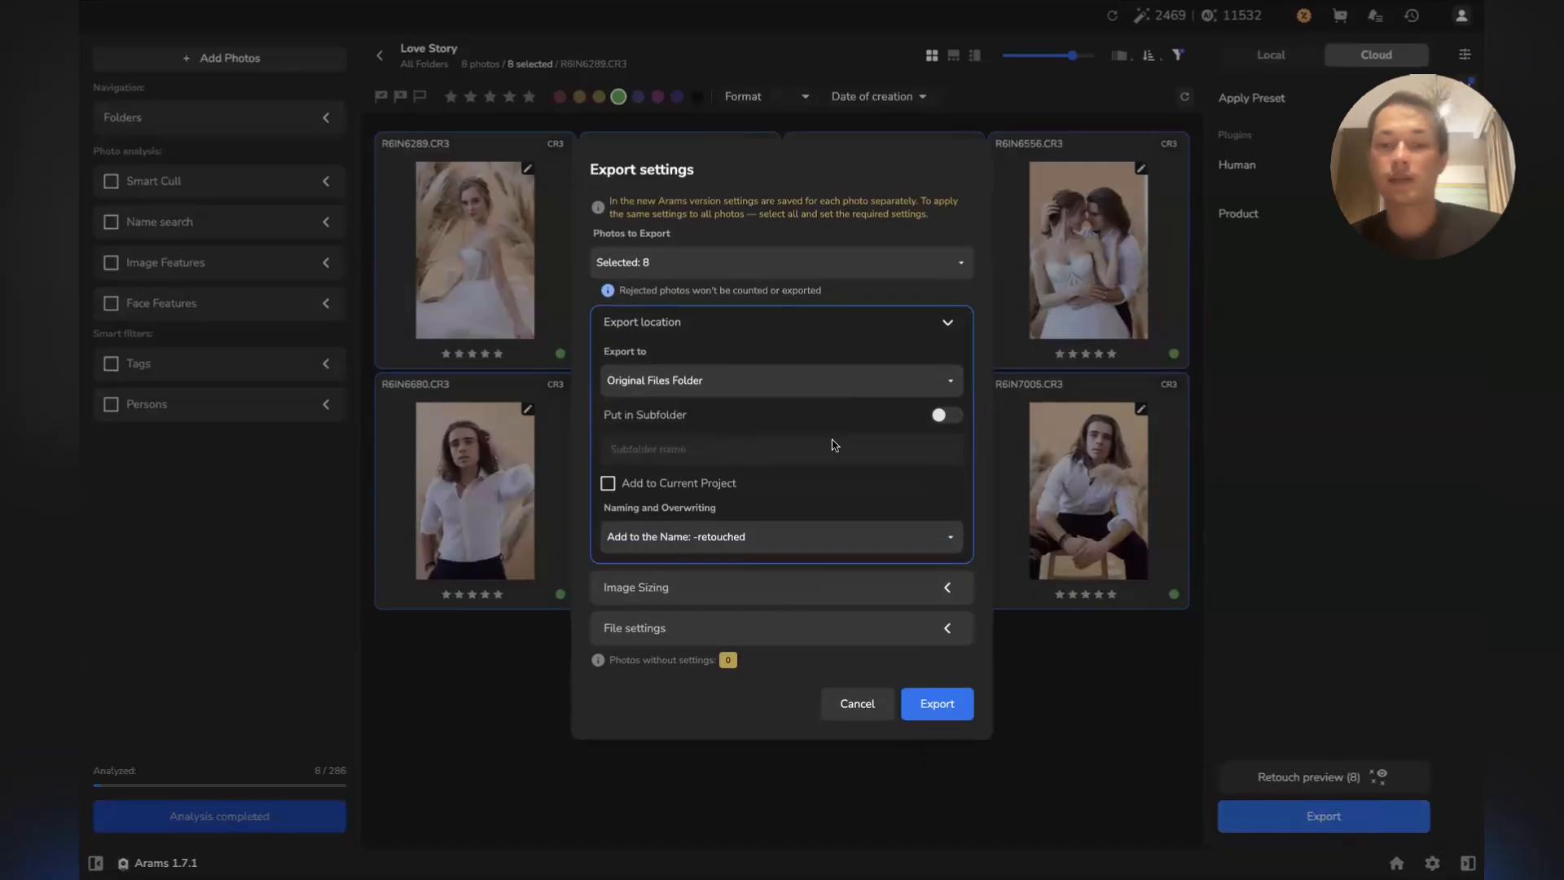
# Put the exported files in a subfolder named retouched and add them to the current project
pyautogui.click(944, 417)
pyautogui.click(730, 457)
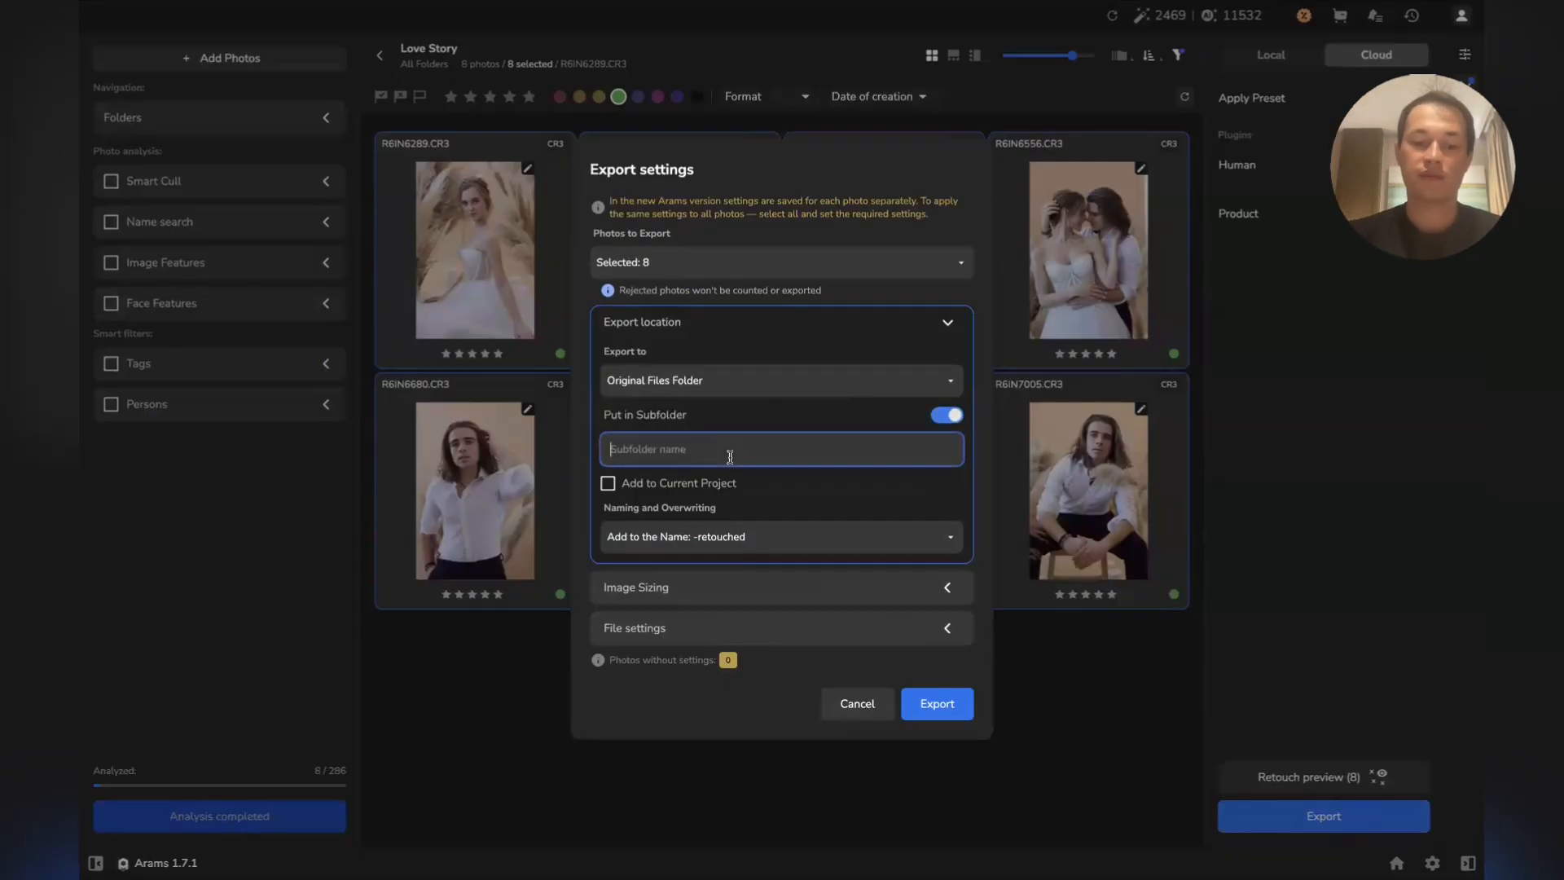
pyautogui.write('retouched')
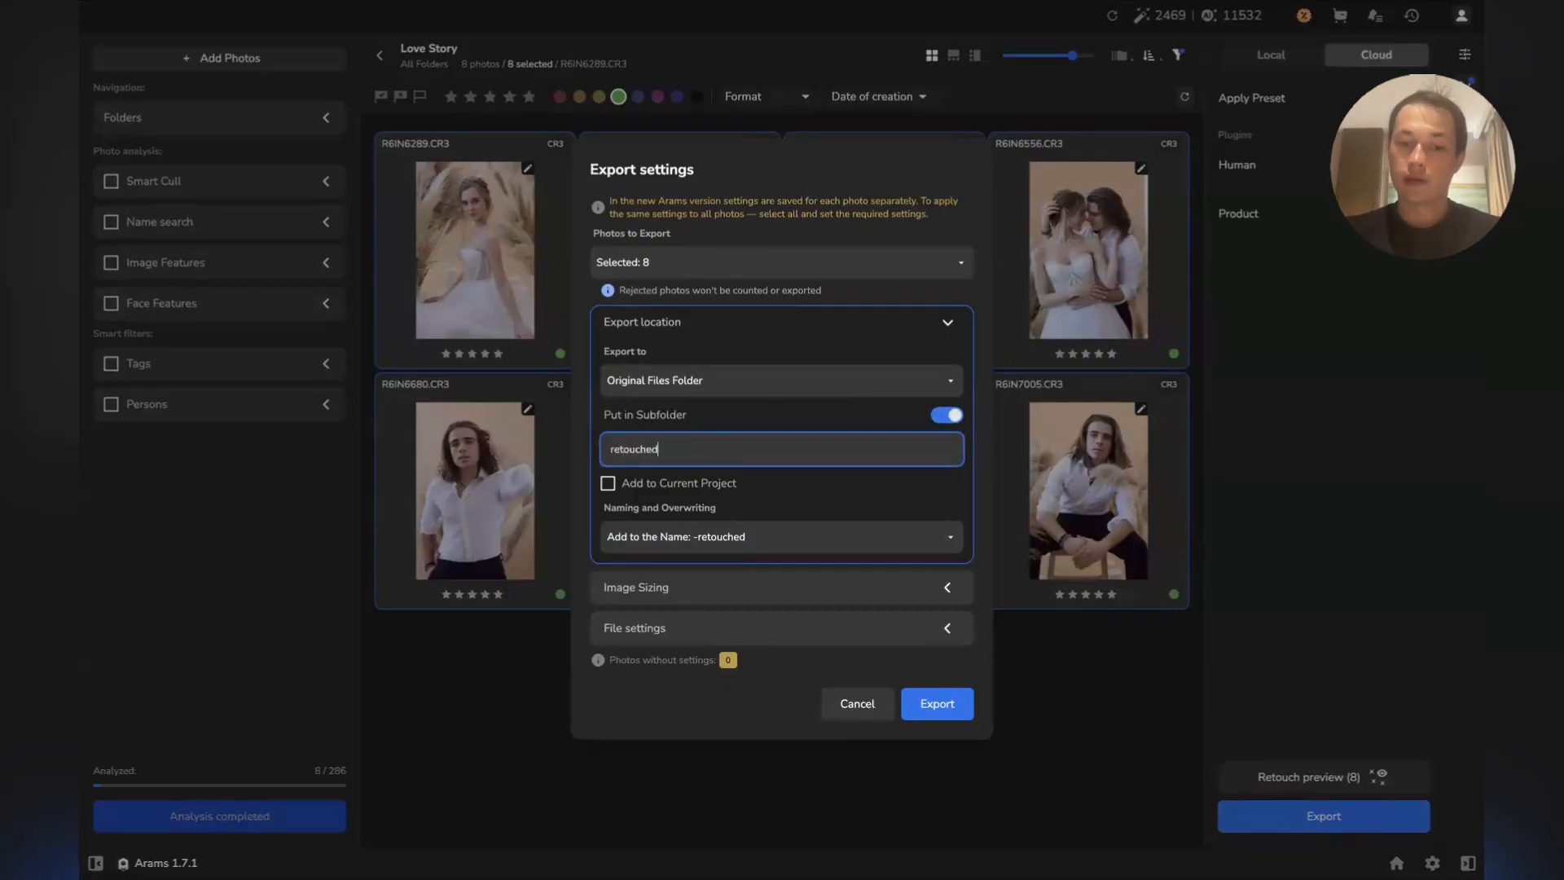
pyautogui.click(609, 484)
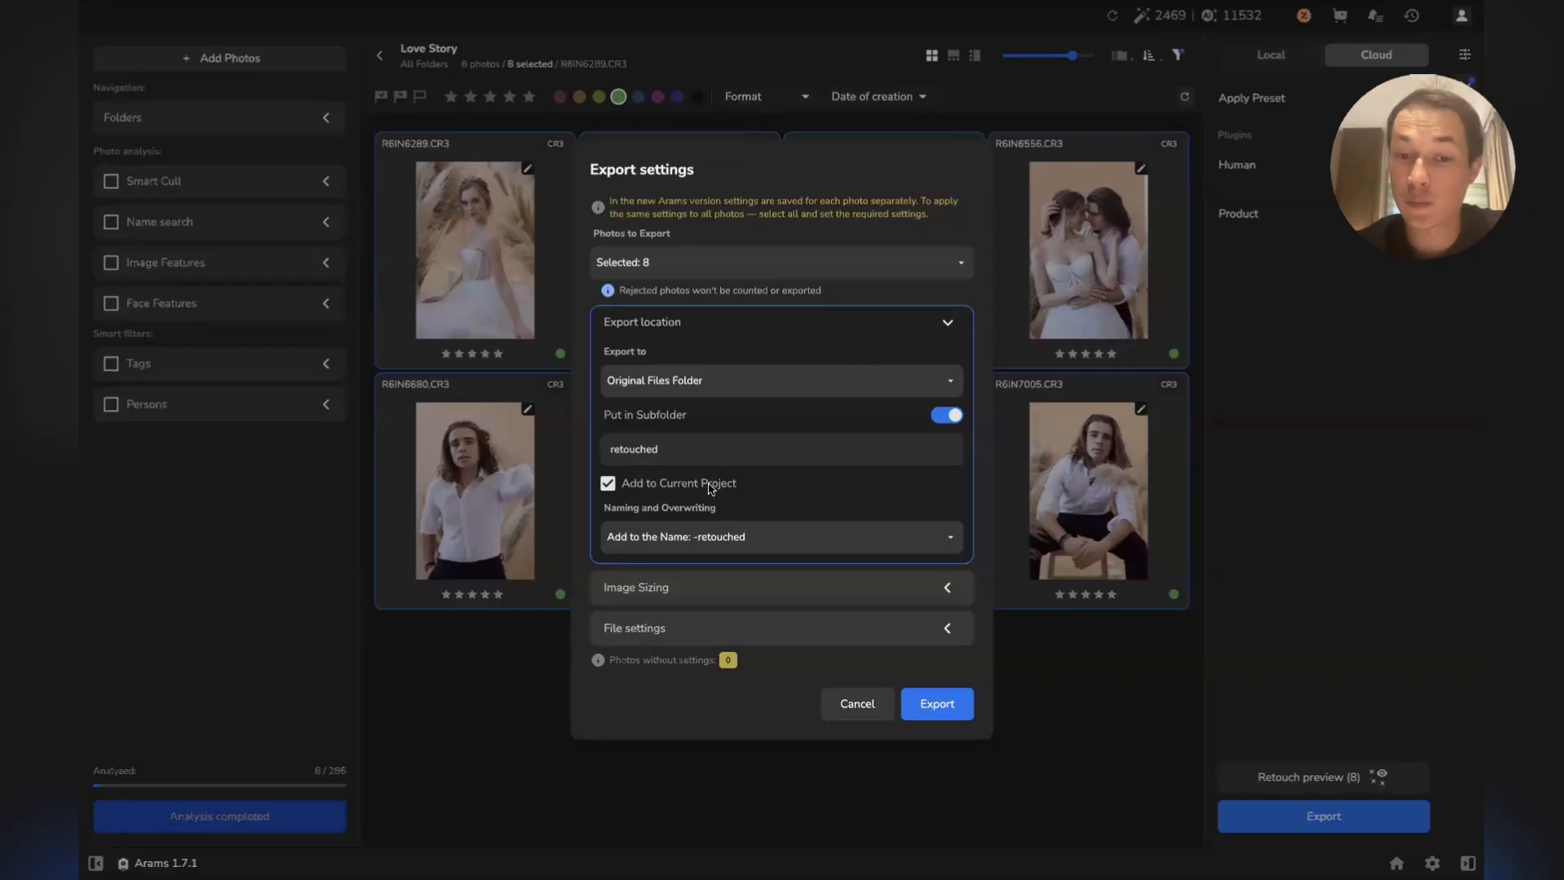
pyautogui.click(697, 587)
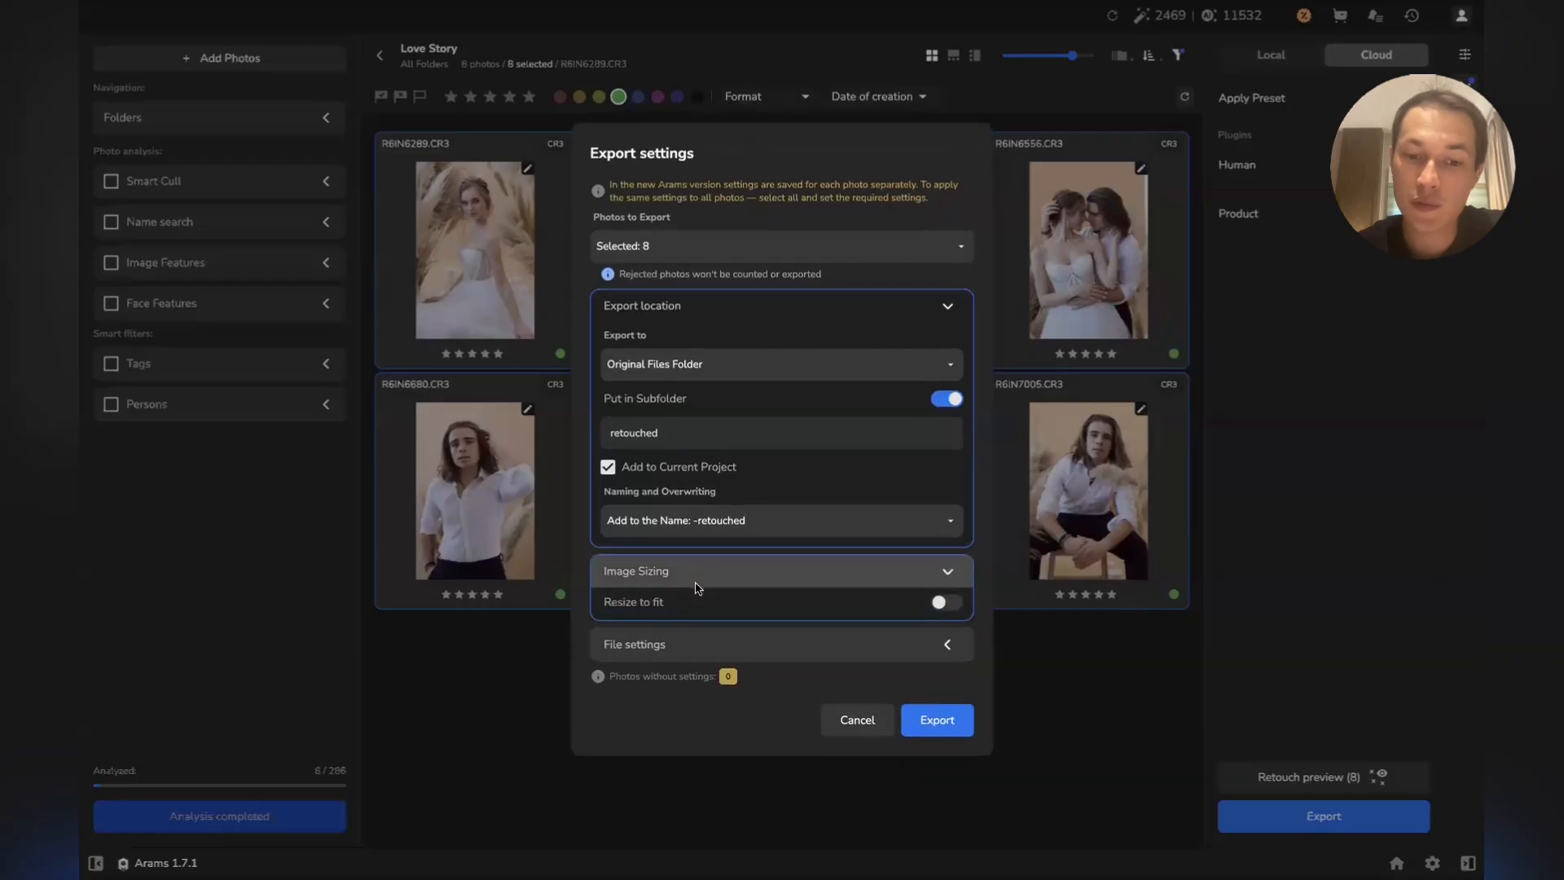
pyautogui.click(945, 602)
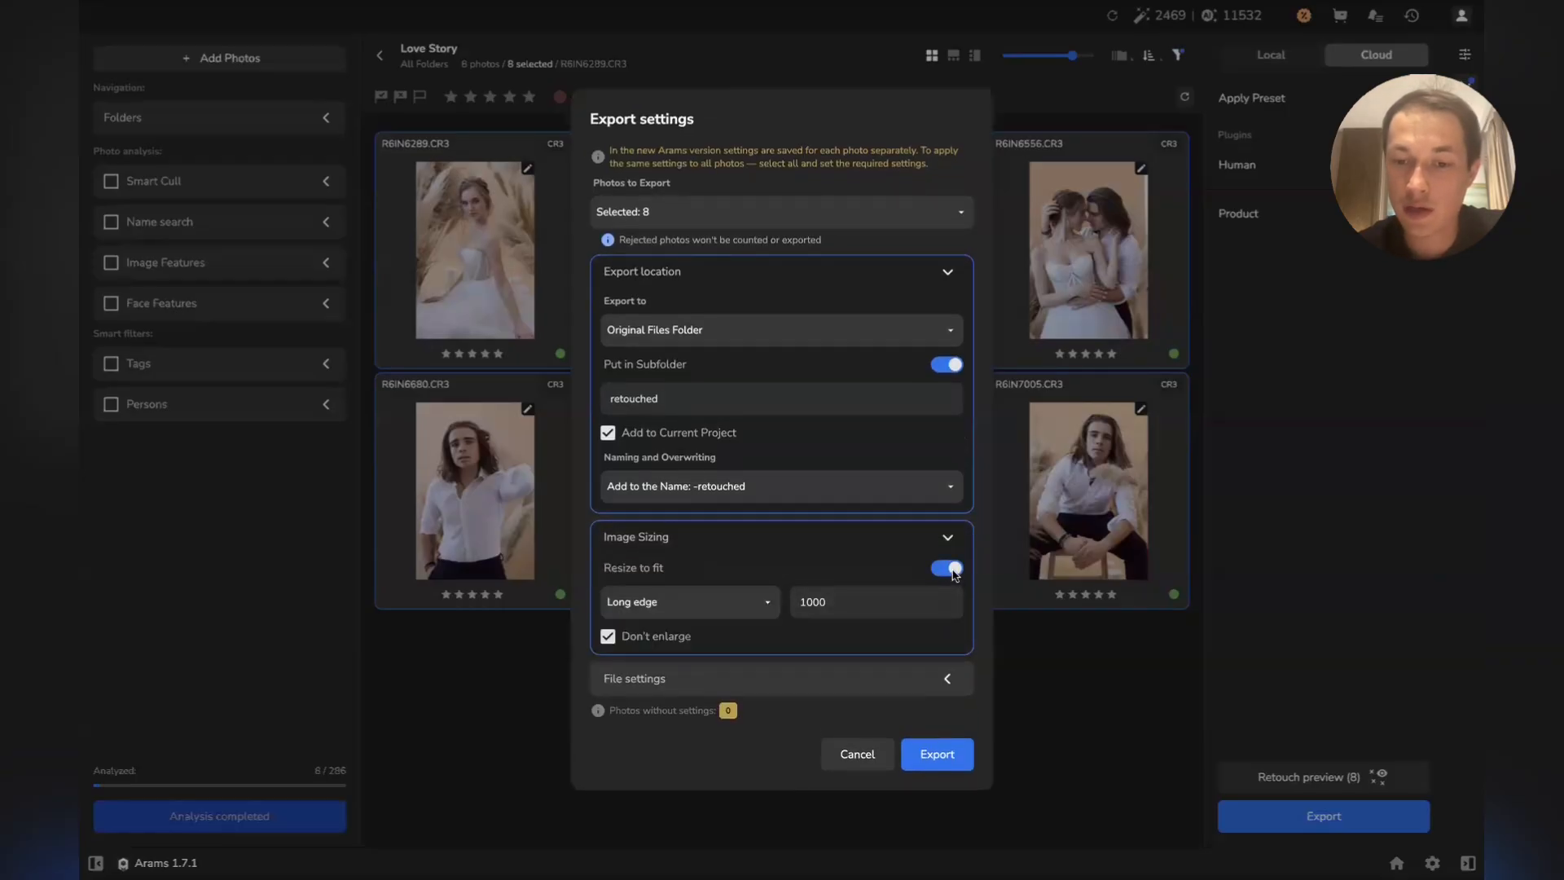
pyautogui.click(947, 568)
pyautogui.click(913, 581)
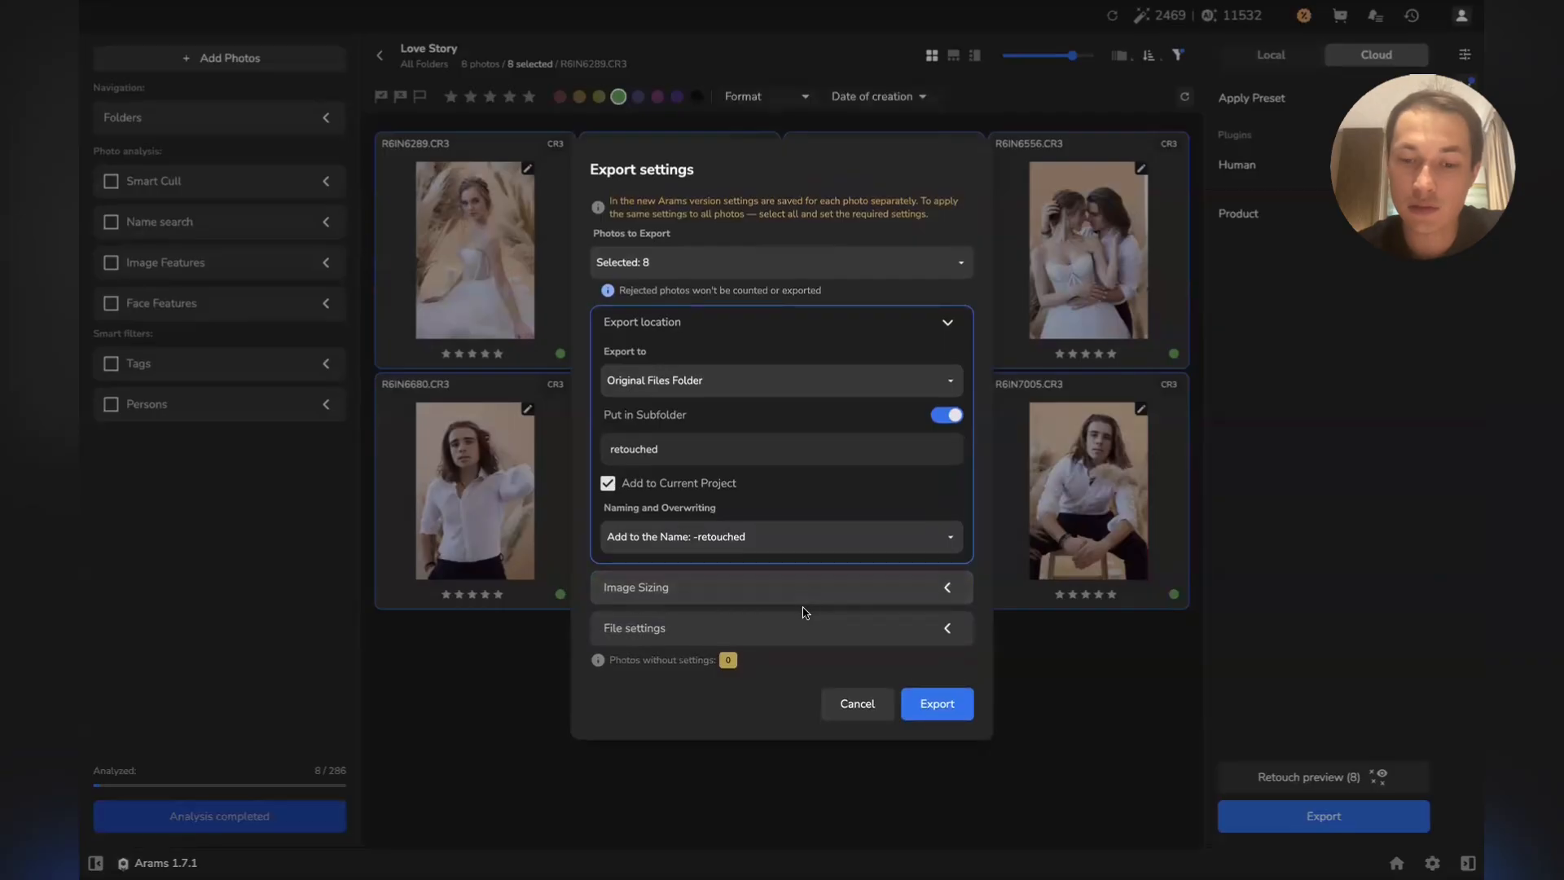
# Set the export format to TIFF (Layers) and export the eight photos
pyautogui.click(748, 627)
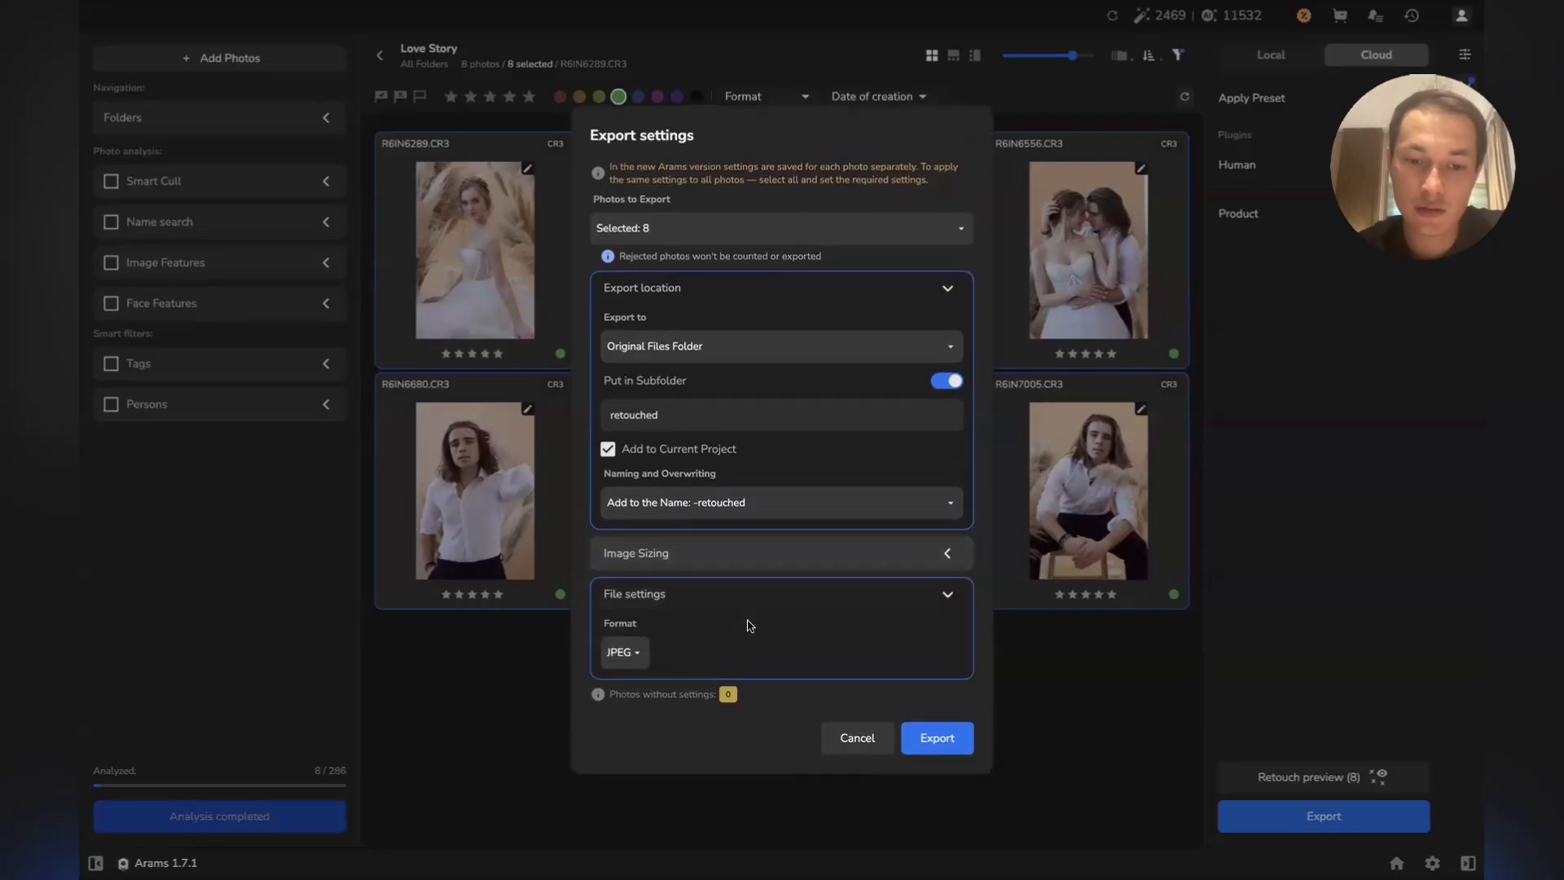
pyautogui.click(631, 653)
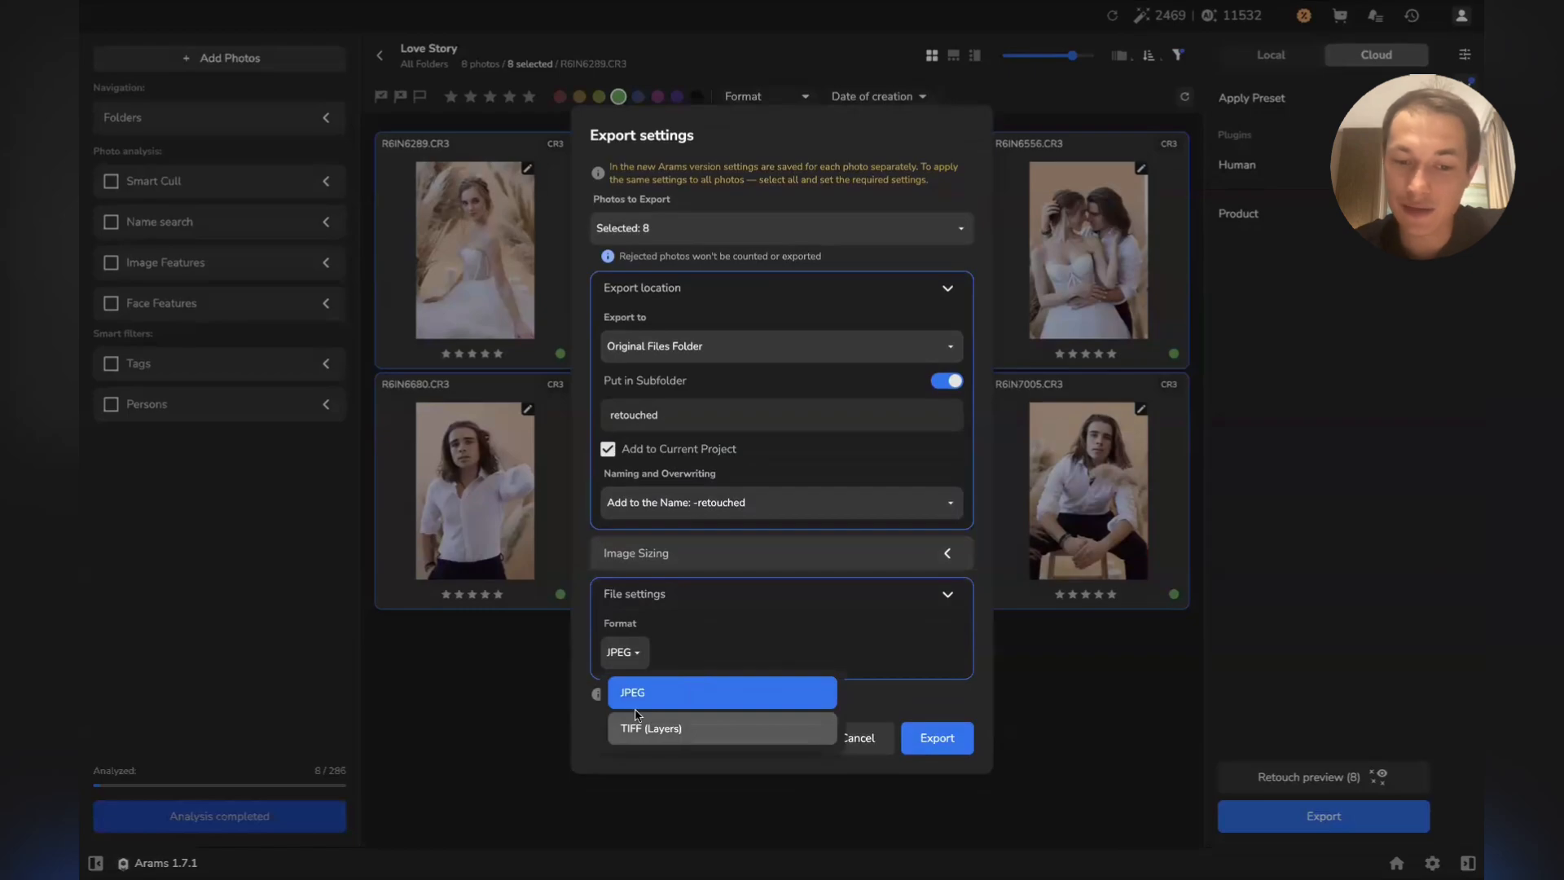
pyautogui.click(645, 728)
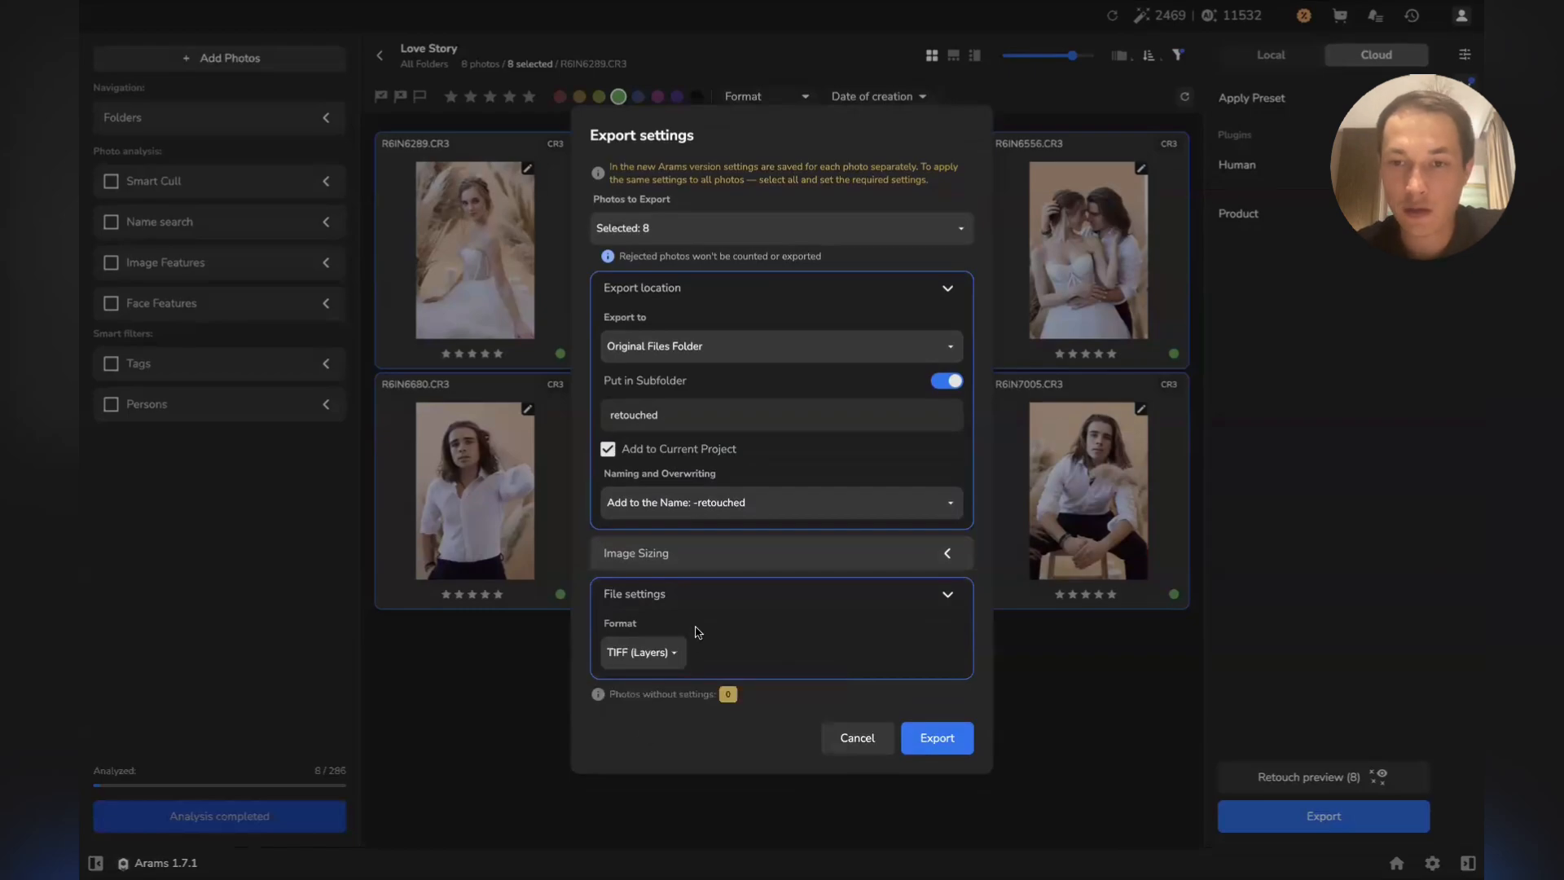
pyautogui.click(924, 727)
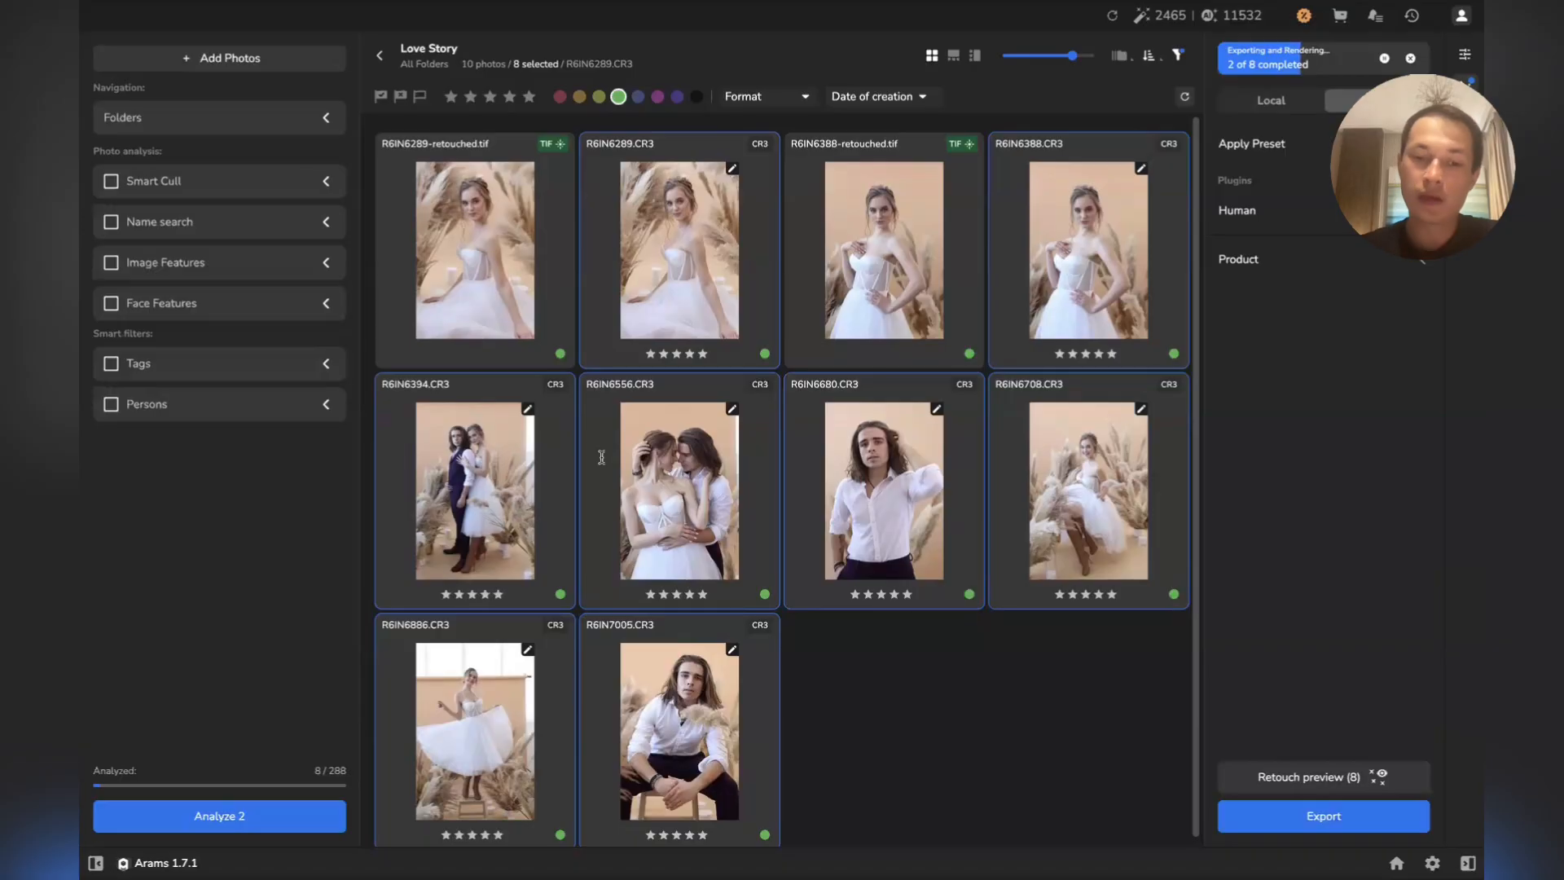
# Select the original R6IN6289.CR3 and open it in the enlarged view
pyautogui.click(435, 270)
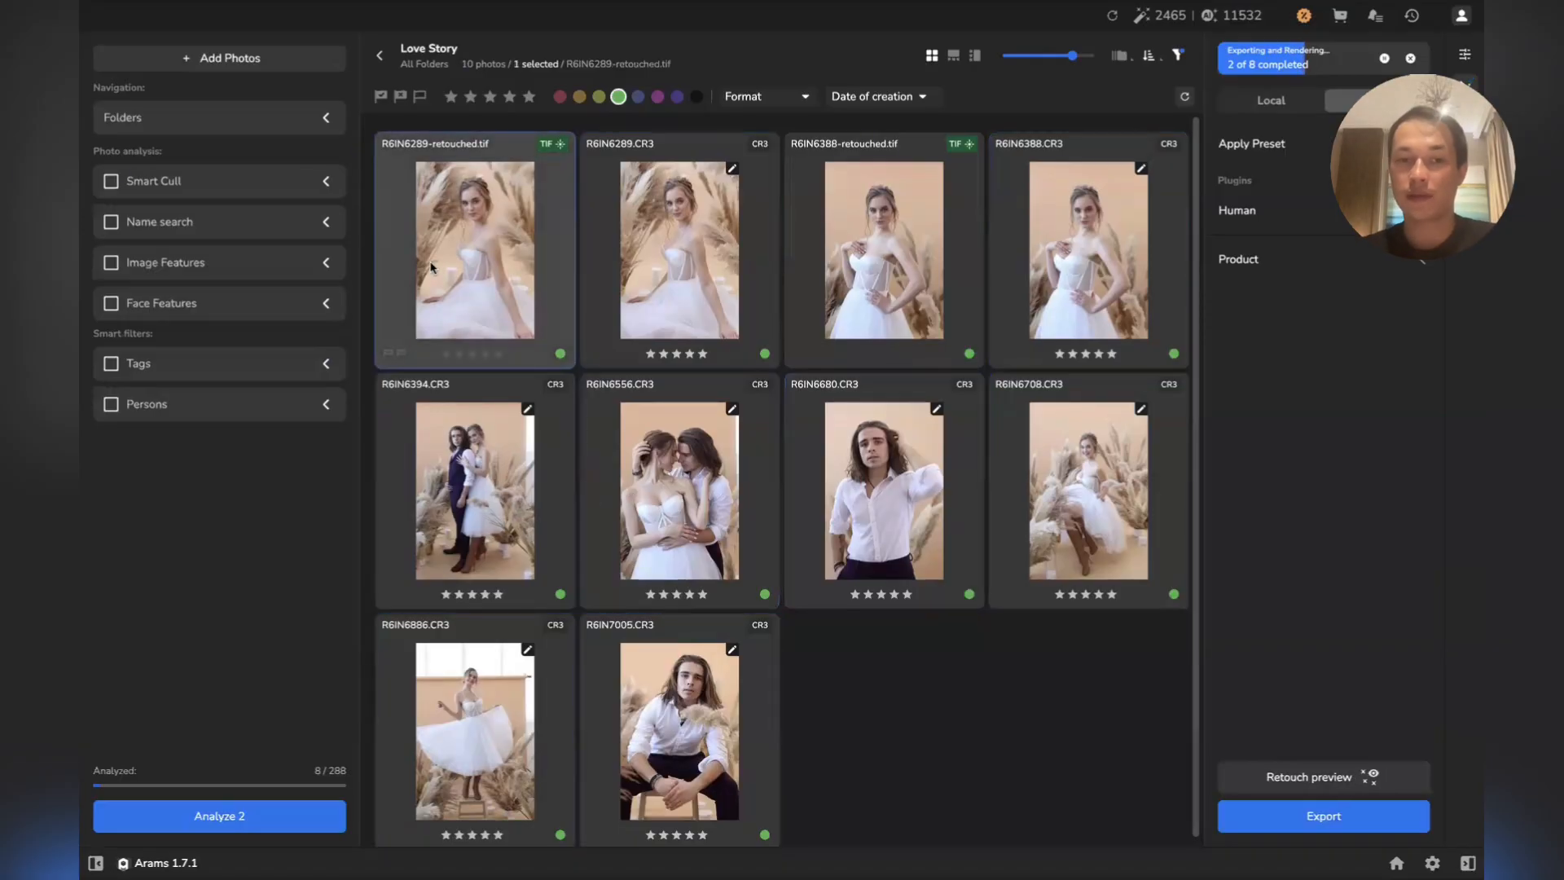
pyautogui.click(677, 161)
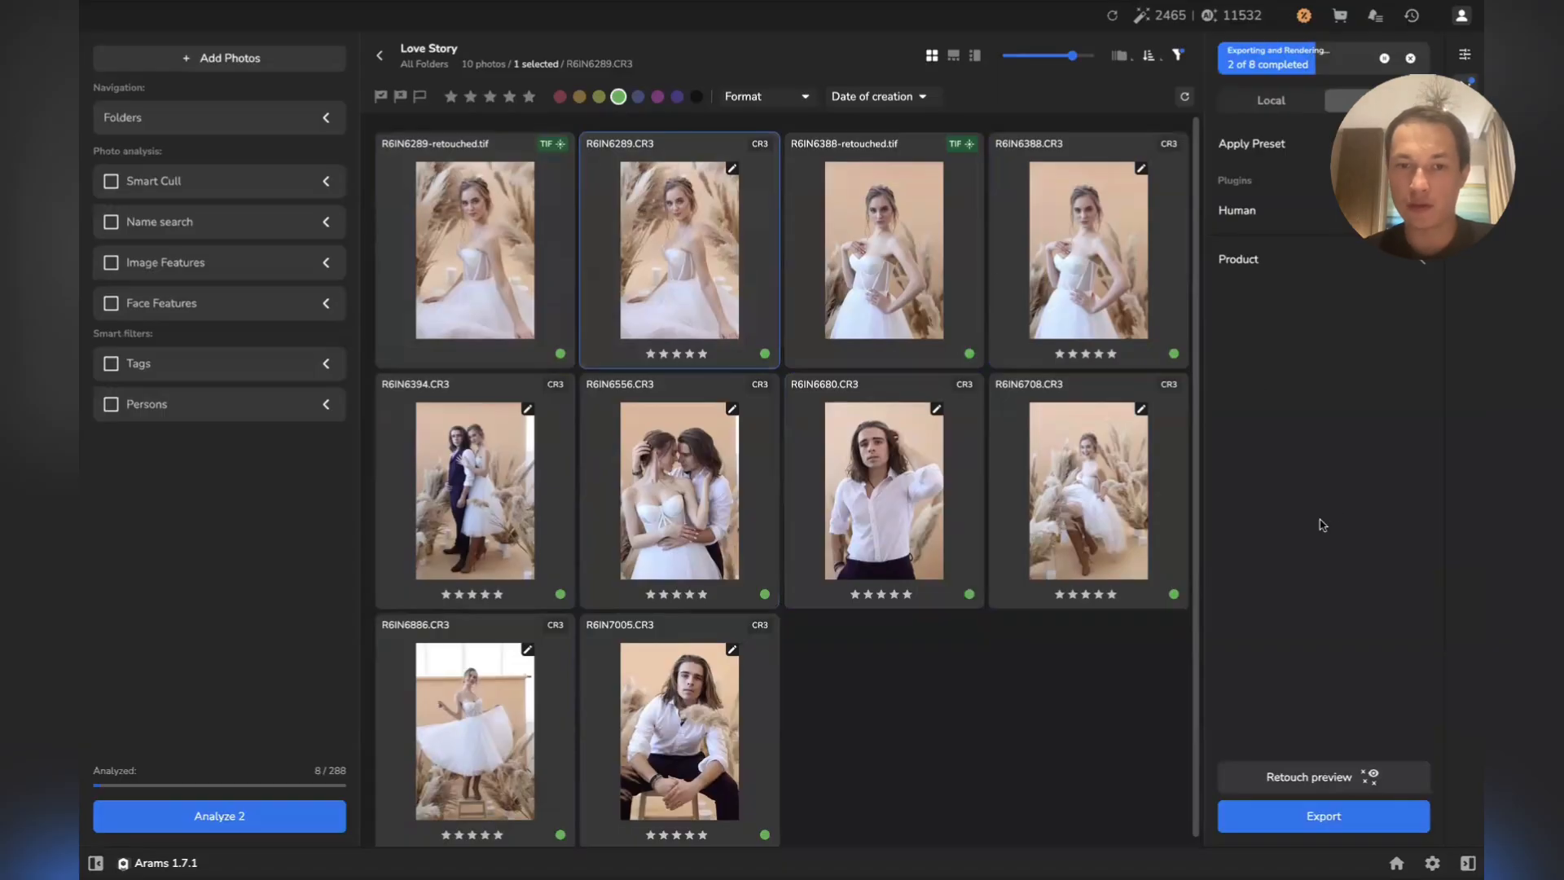
pyautogui.doubleClick(701, 295)
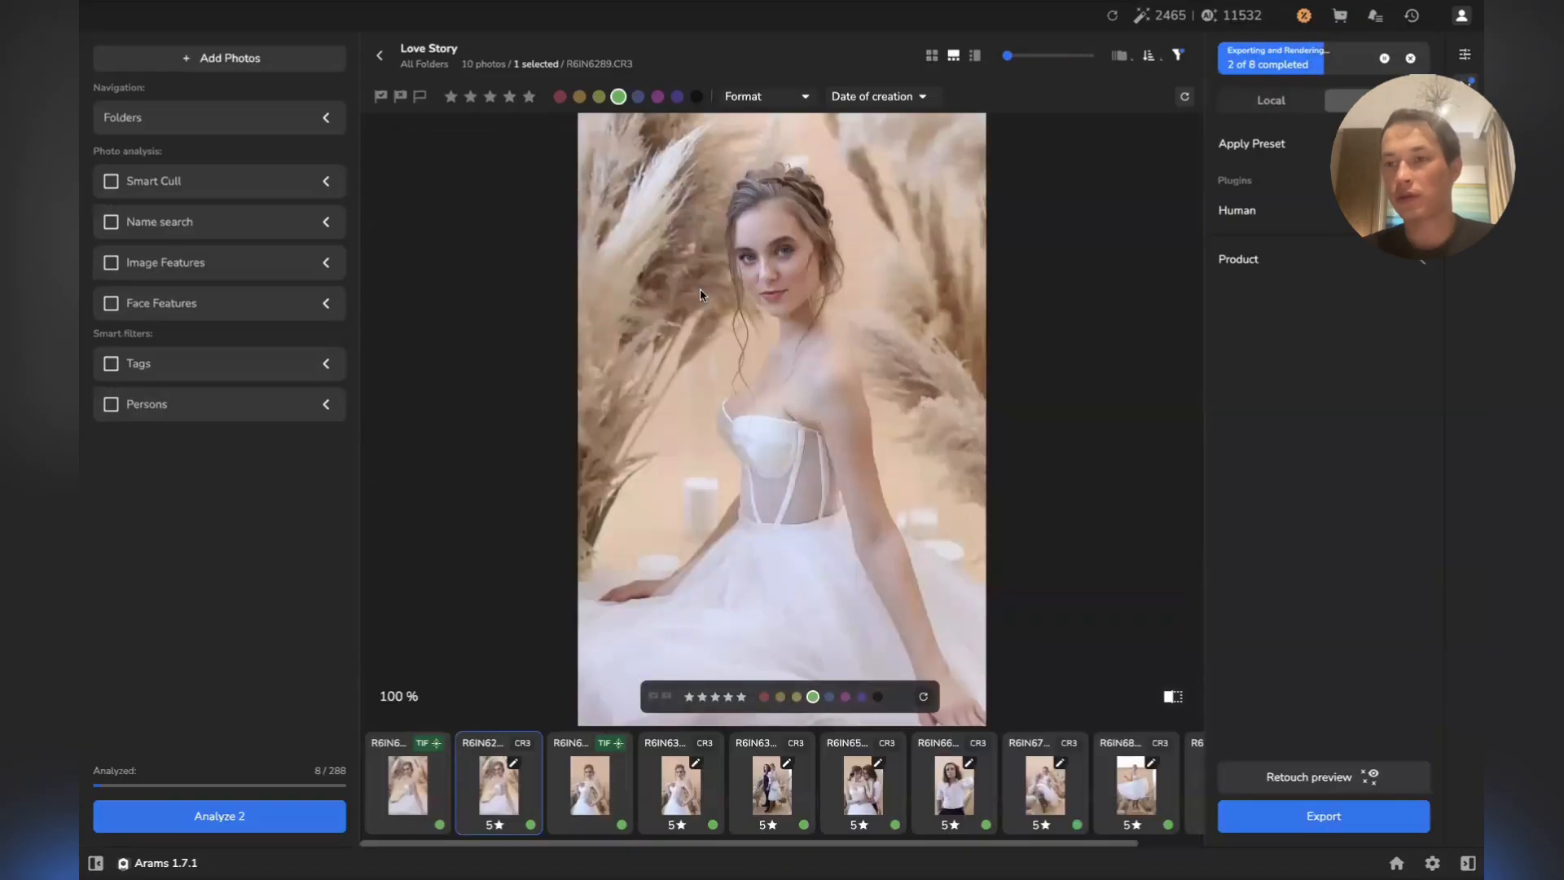
# Try a lower exposure and cooler temperature in the color correction of R6IN6289.CR3, and reset both
pyautogui.click(1465, 54)
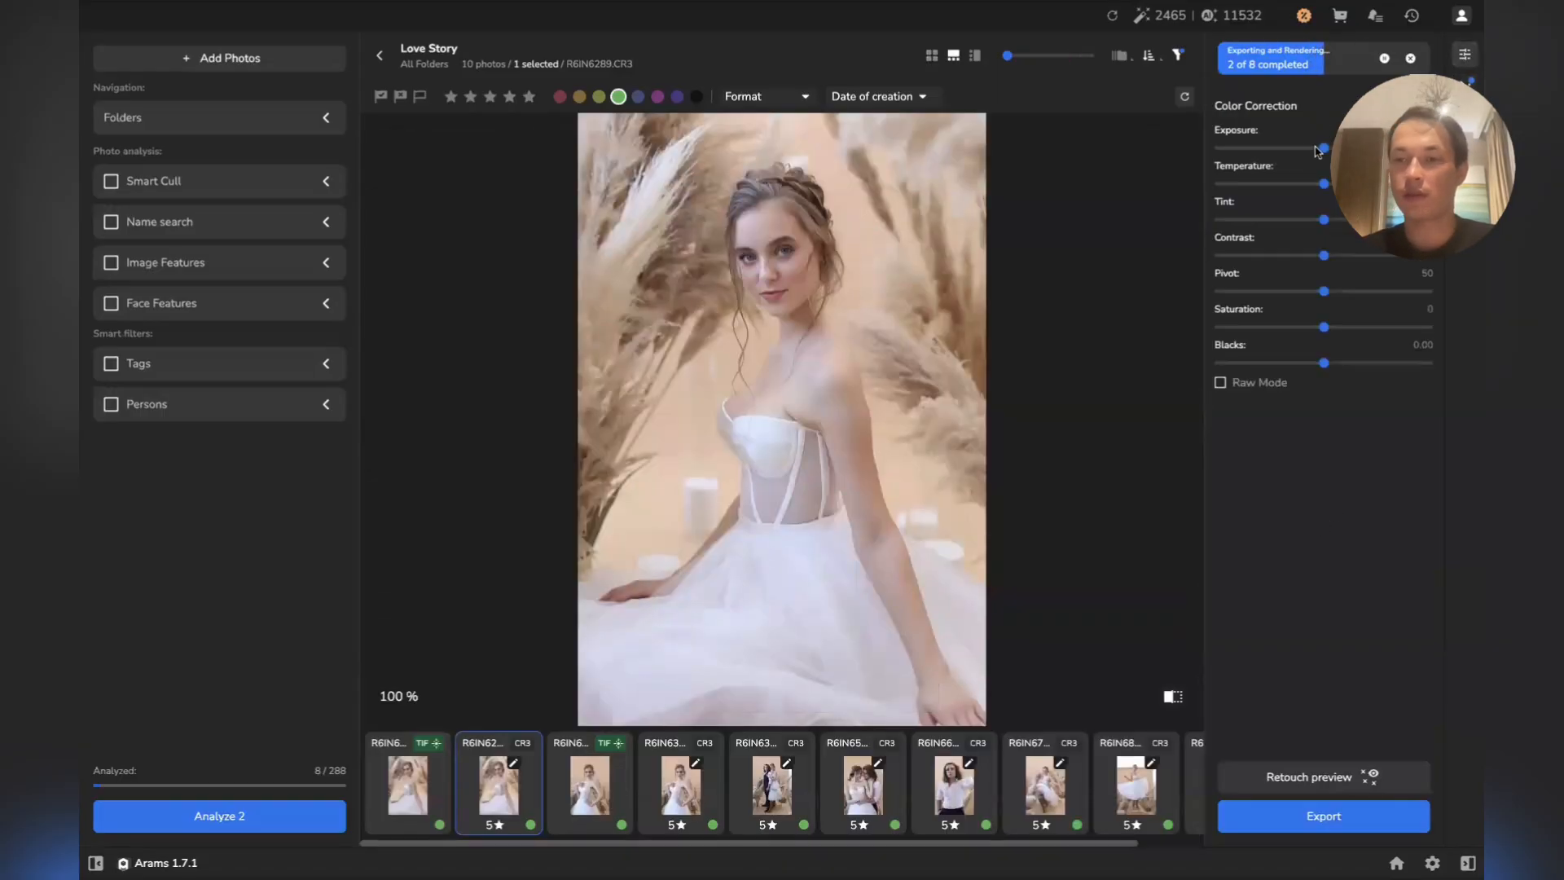
pyautogui.moveTo(1323, 149); pyautogui.dragTo(1305, 222)
pyautogui.doubleClick(1308, 220)
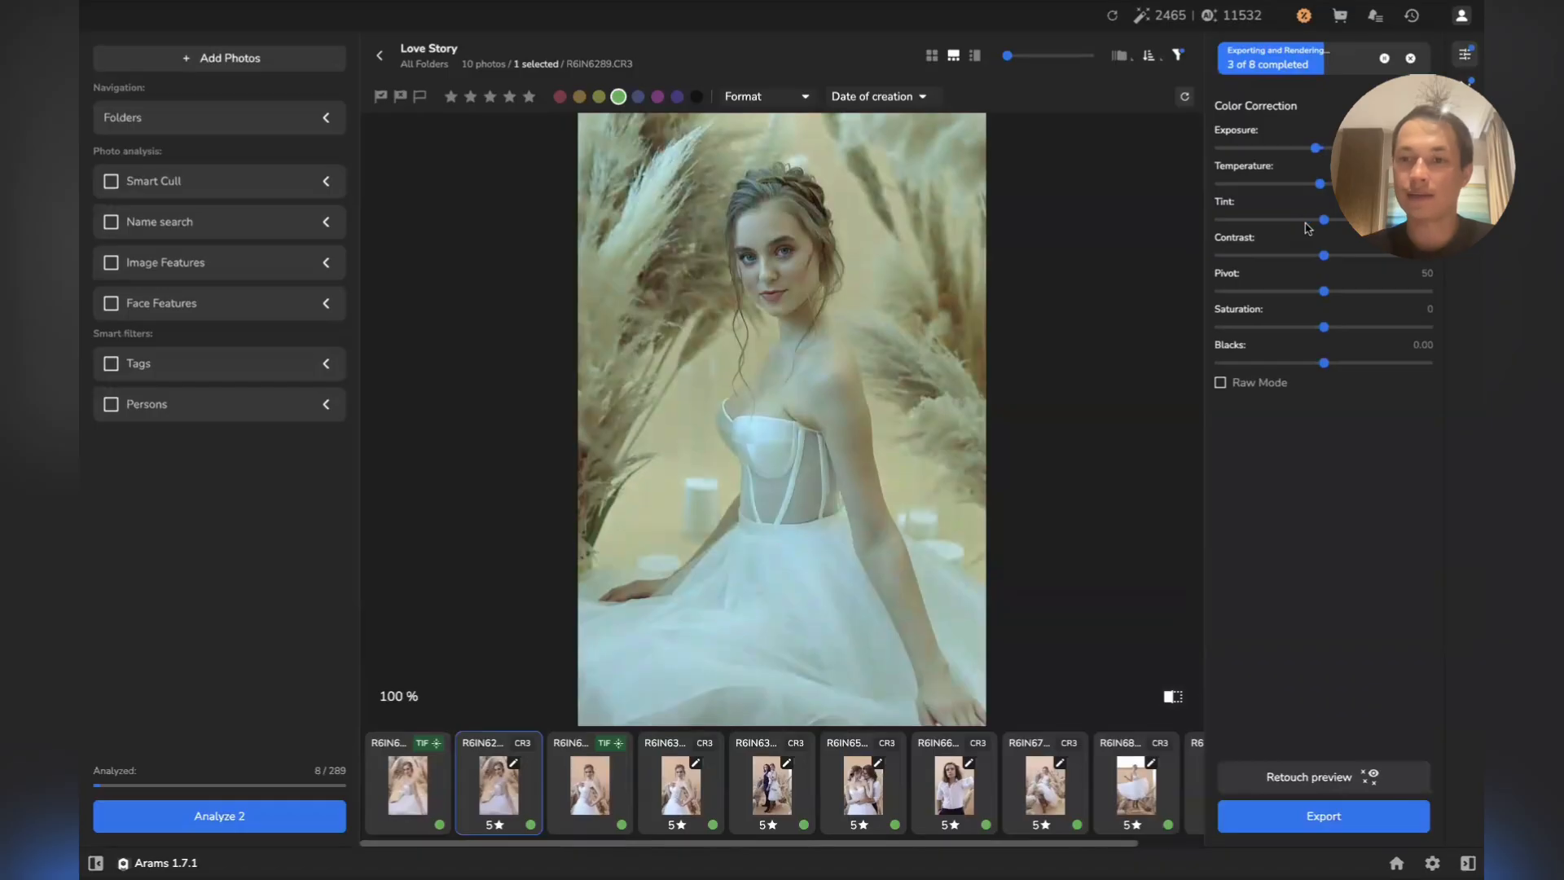
pyautogui.doubleClick(1321, 183)
pyautogui.doubleClick(1317, 147)
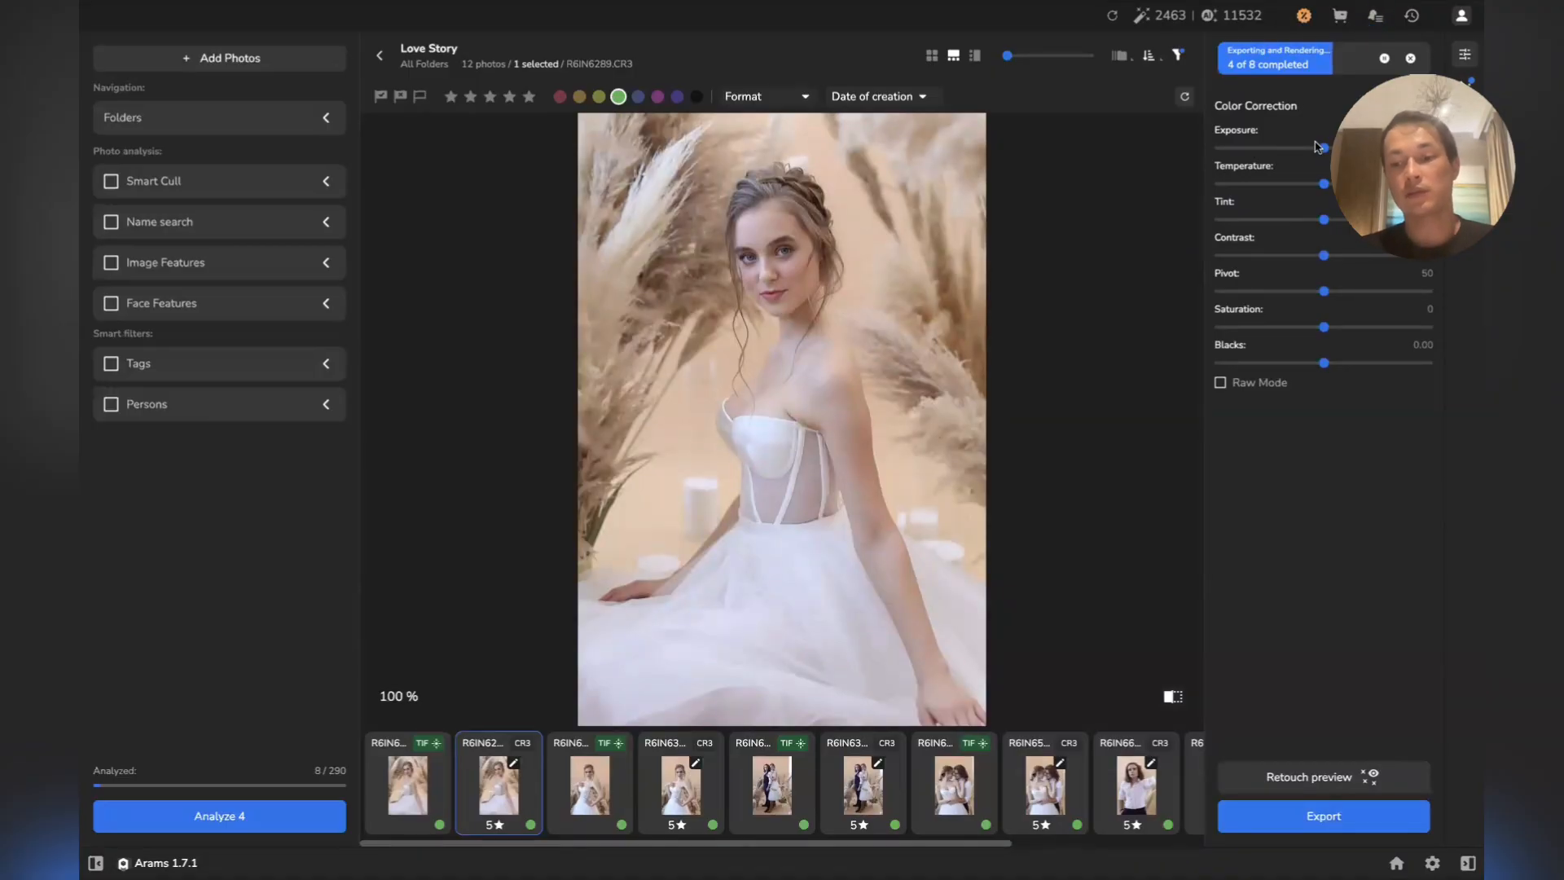
# Examine the cloud and local retouching effects of R6IN6289.CR3, including the Portrait Volumes and Eye Vessels settings
pyautogui.click(1466, 86)
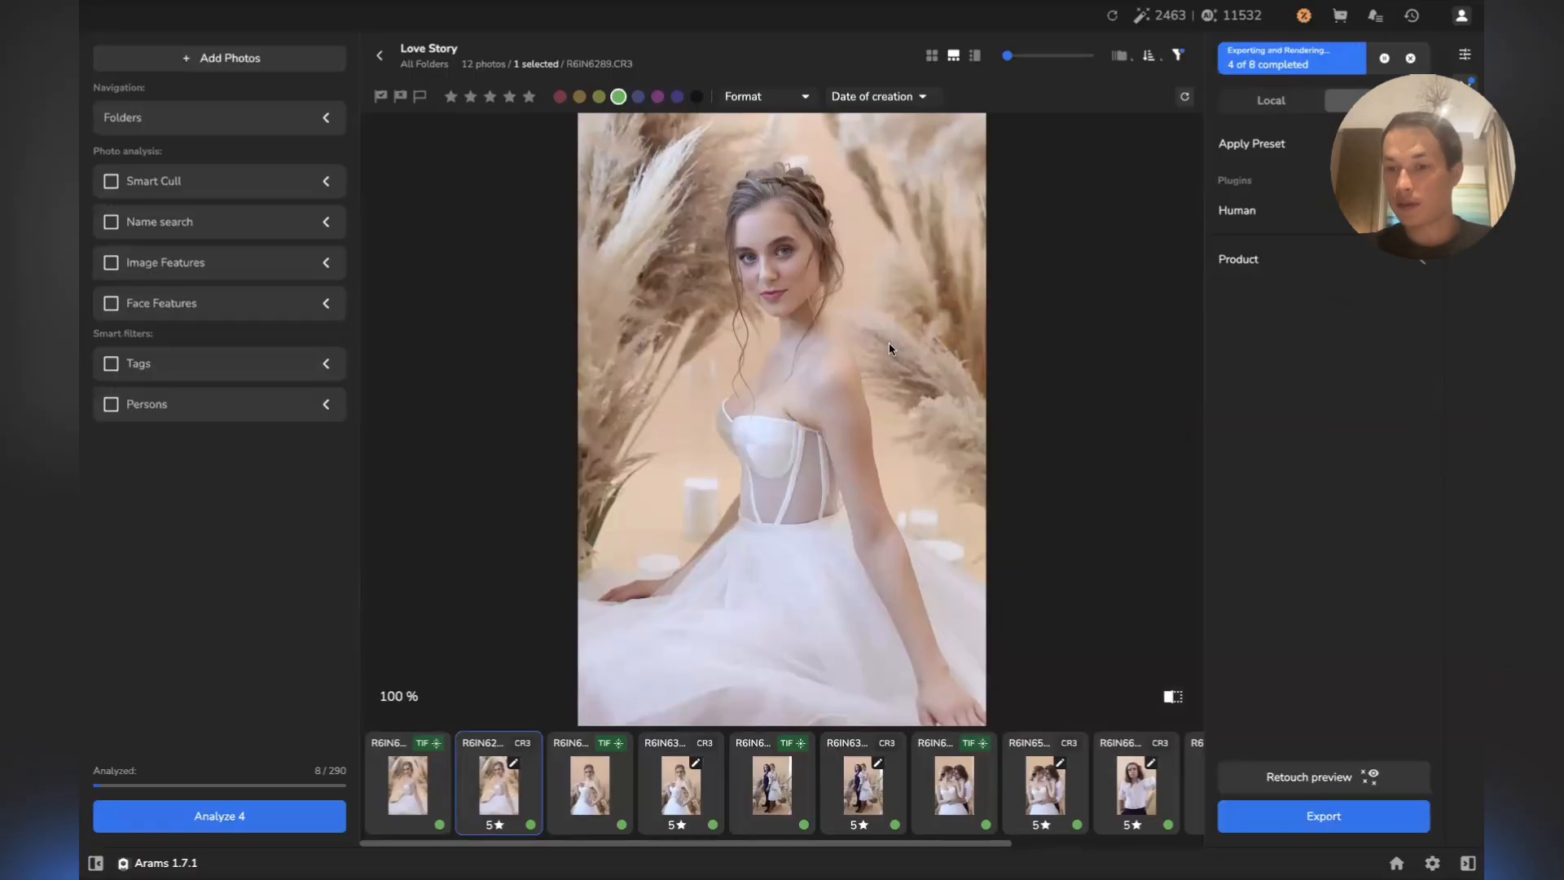
pyautogui.scroll(-1, 1333, 438)
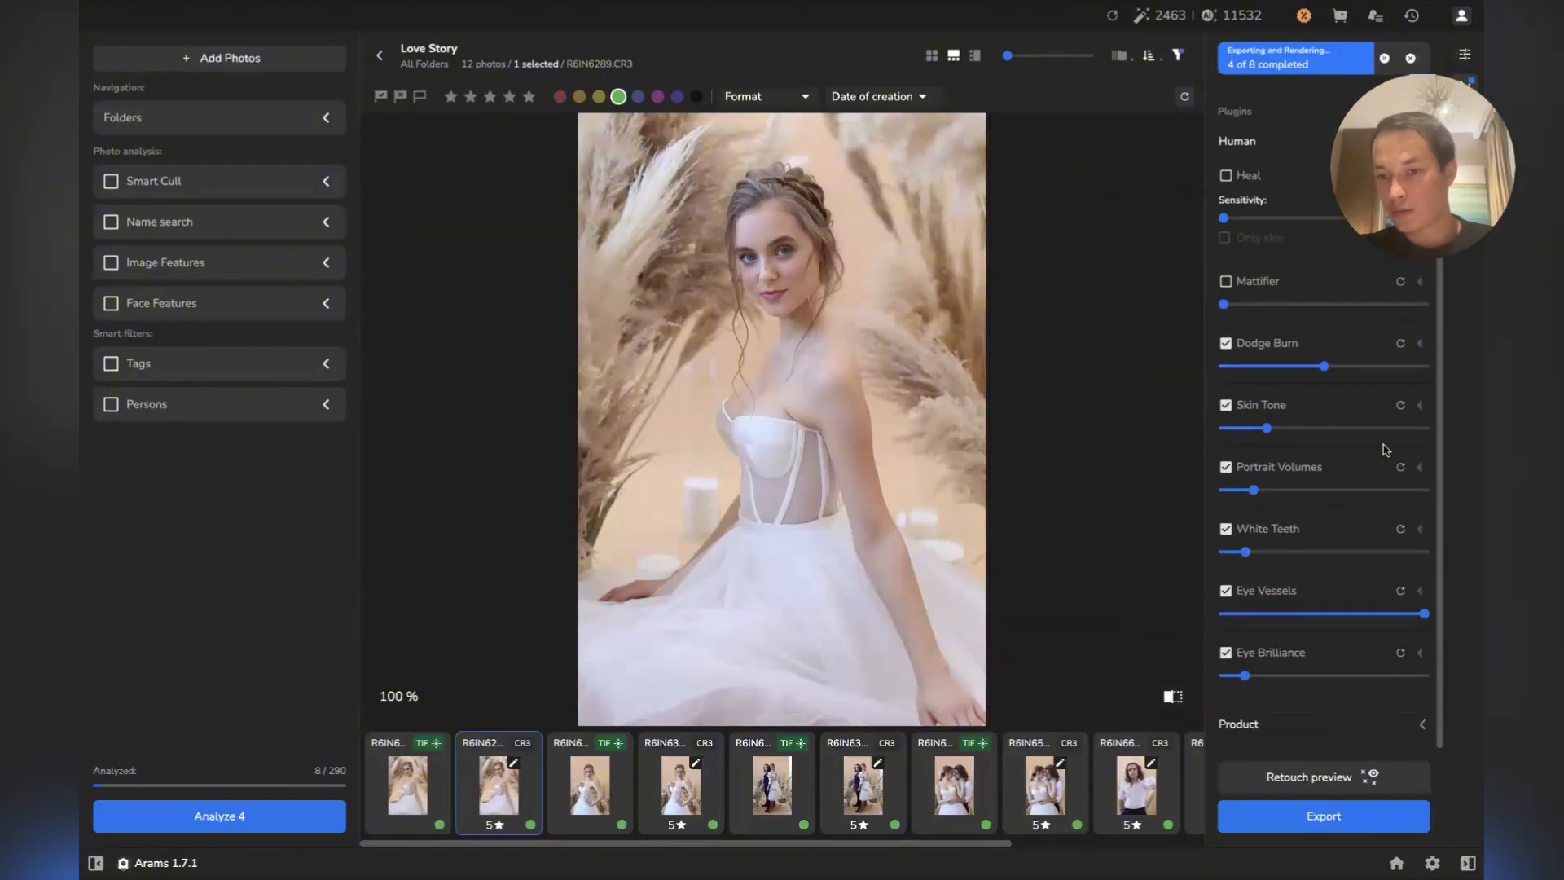
pyautogui.click(1311, 474)
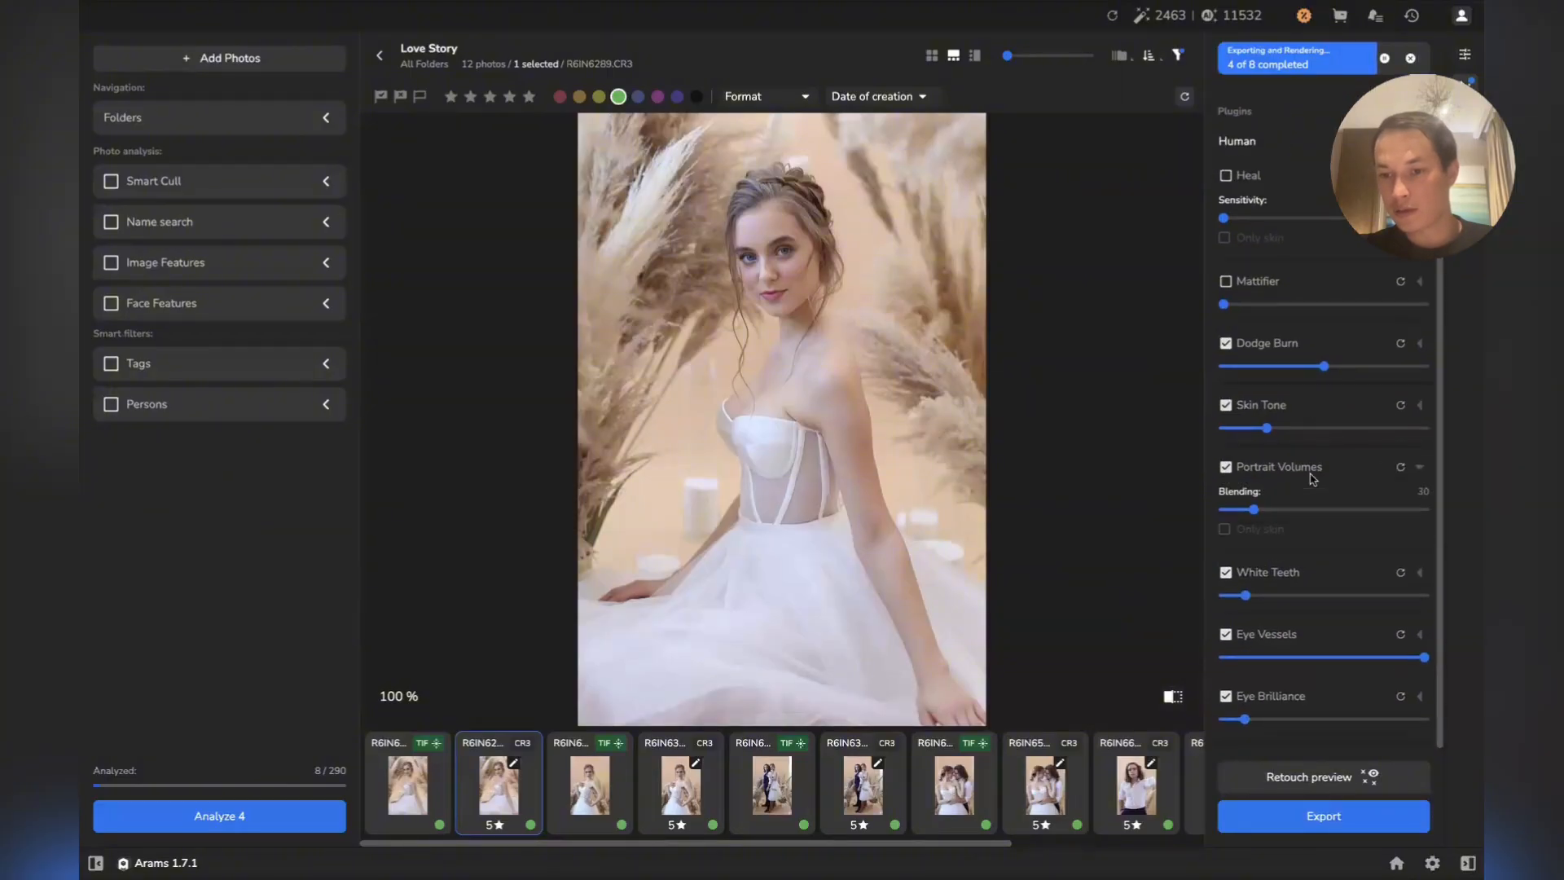
pyautogui.scroll(-1, 1312, 475)
pyautogui.scroll(1, 1307, 433)
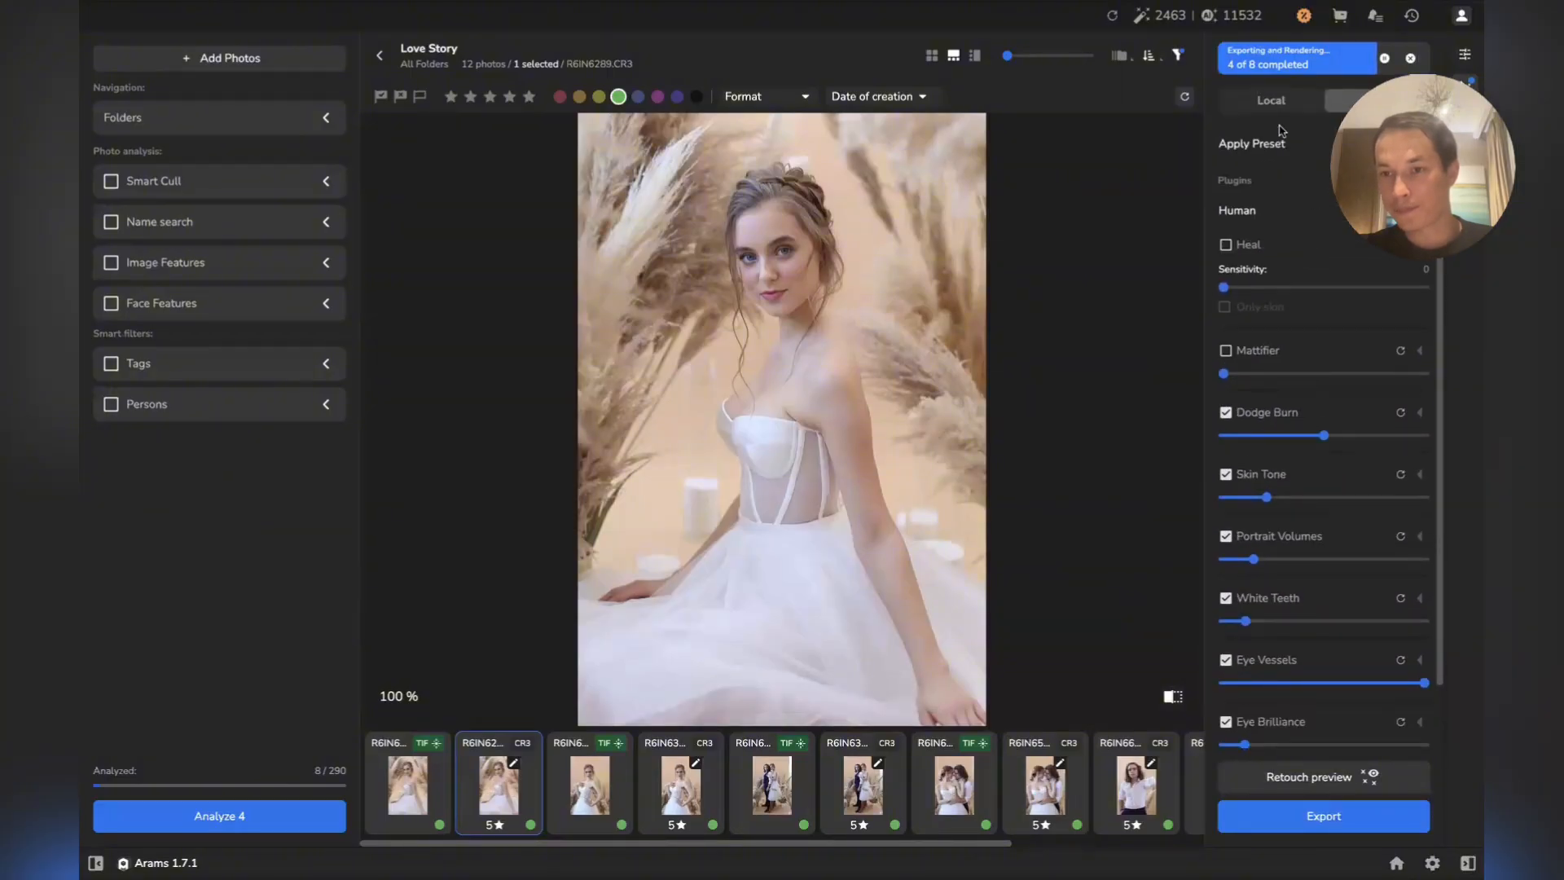
pyautogui.scroll(-5, 1295, 391)
pyautogui.scroll(1, 1287, 361)
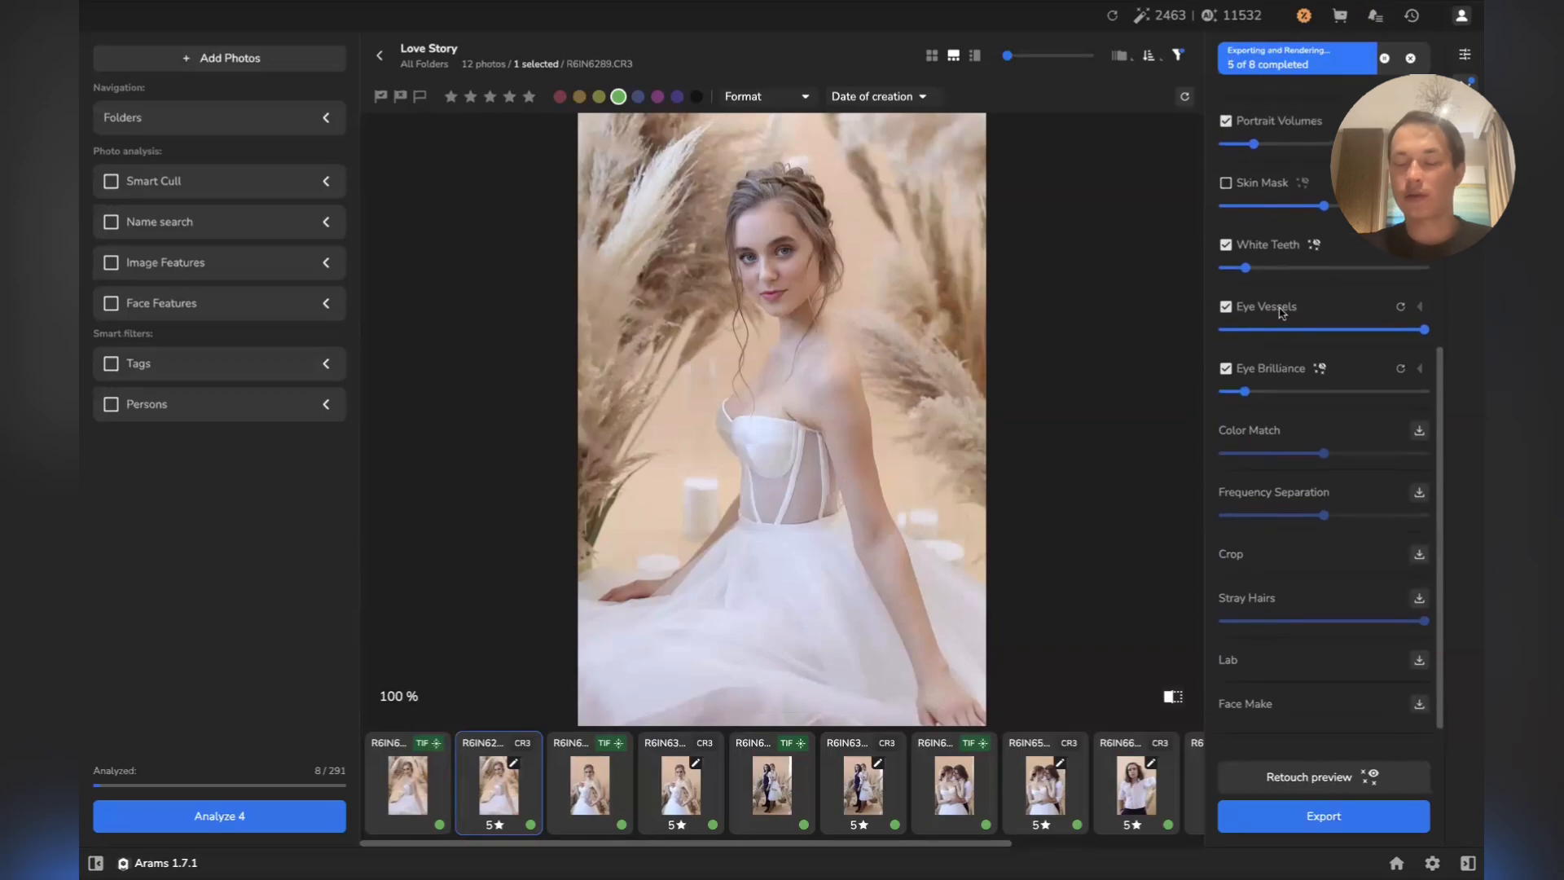
pyautogui.click(1282, 312)
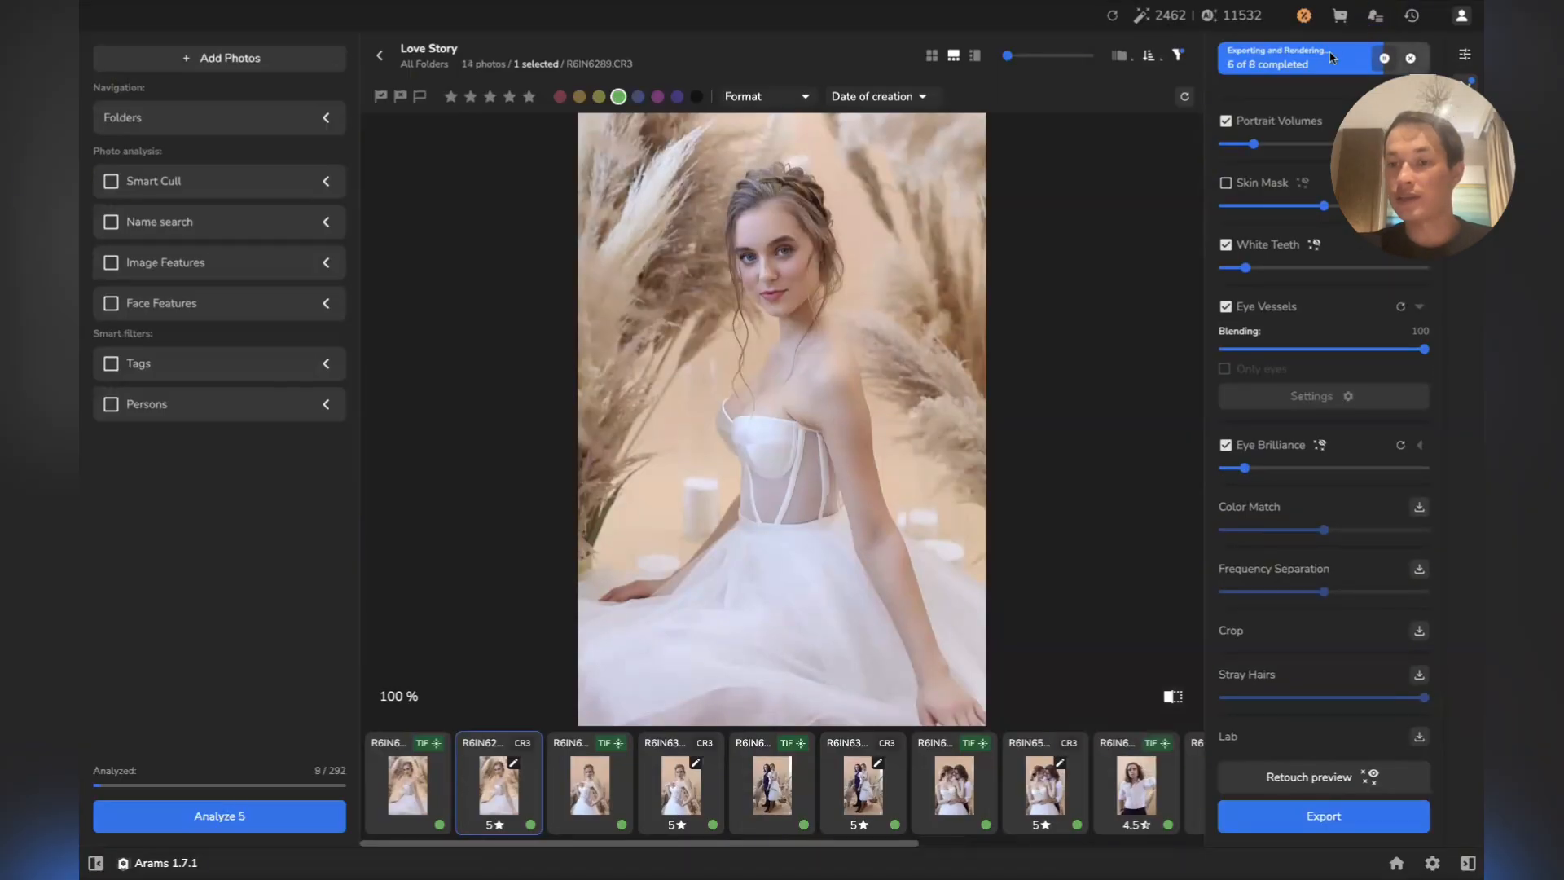
pyautogui.scroll(1, 1309, 405)
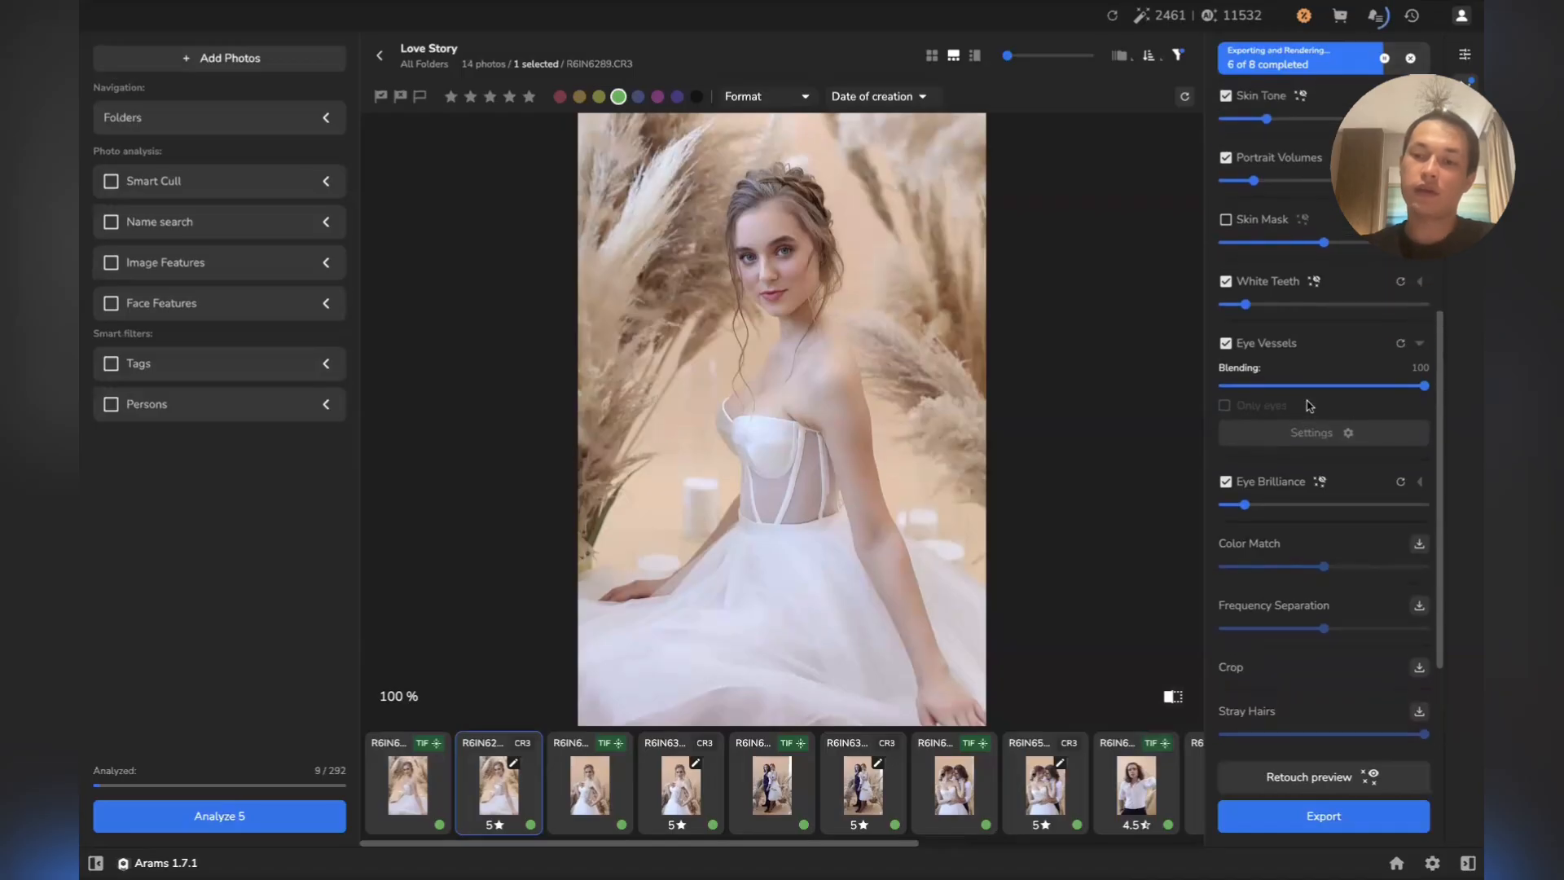
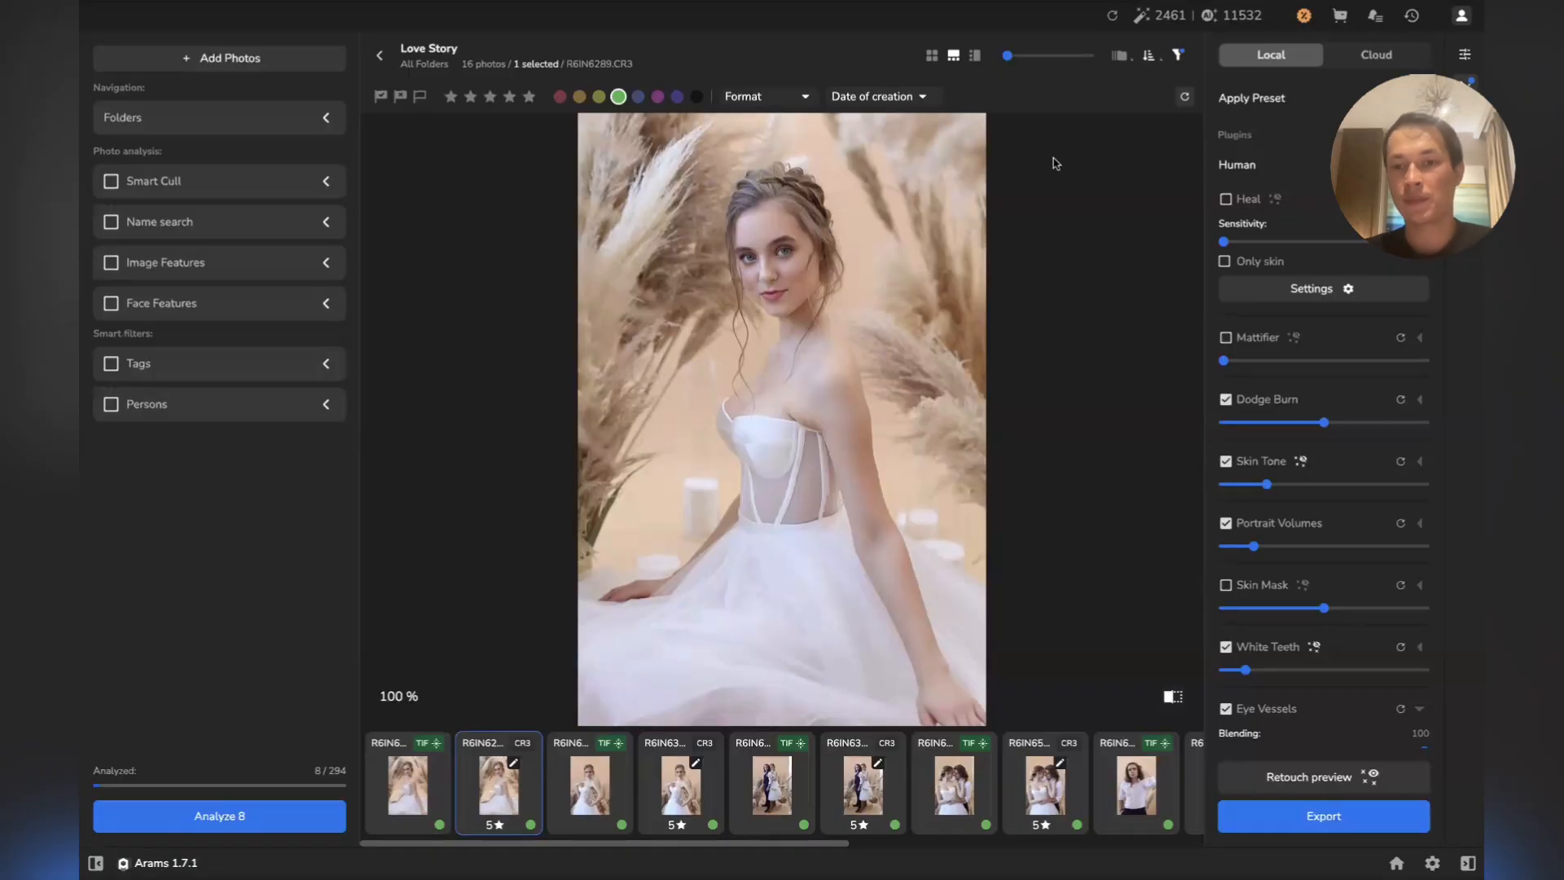
# View the exported R6IN6289-retouched.tif enlarged and return to the photo grid
pyautogui.moveTo(850, 376)
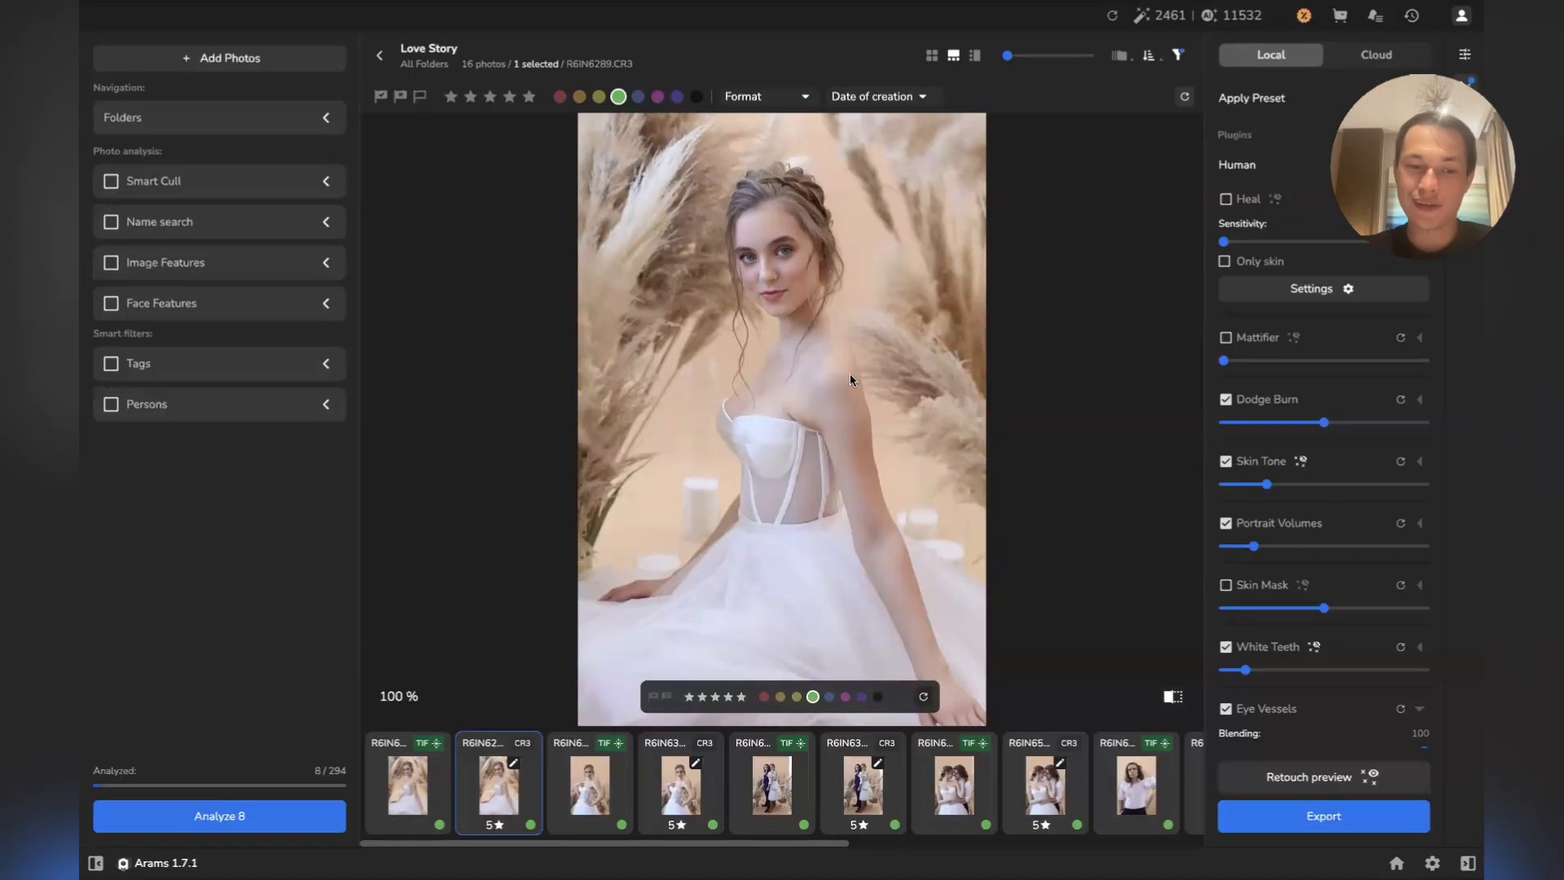
pyautogui.click(413, 770)
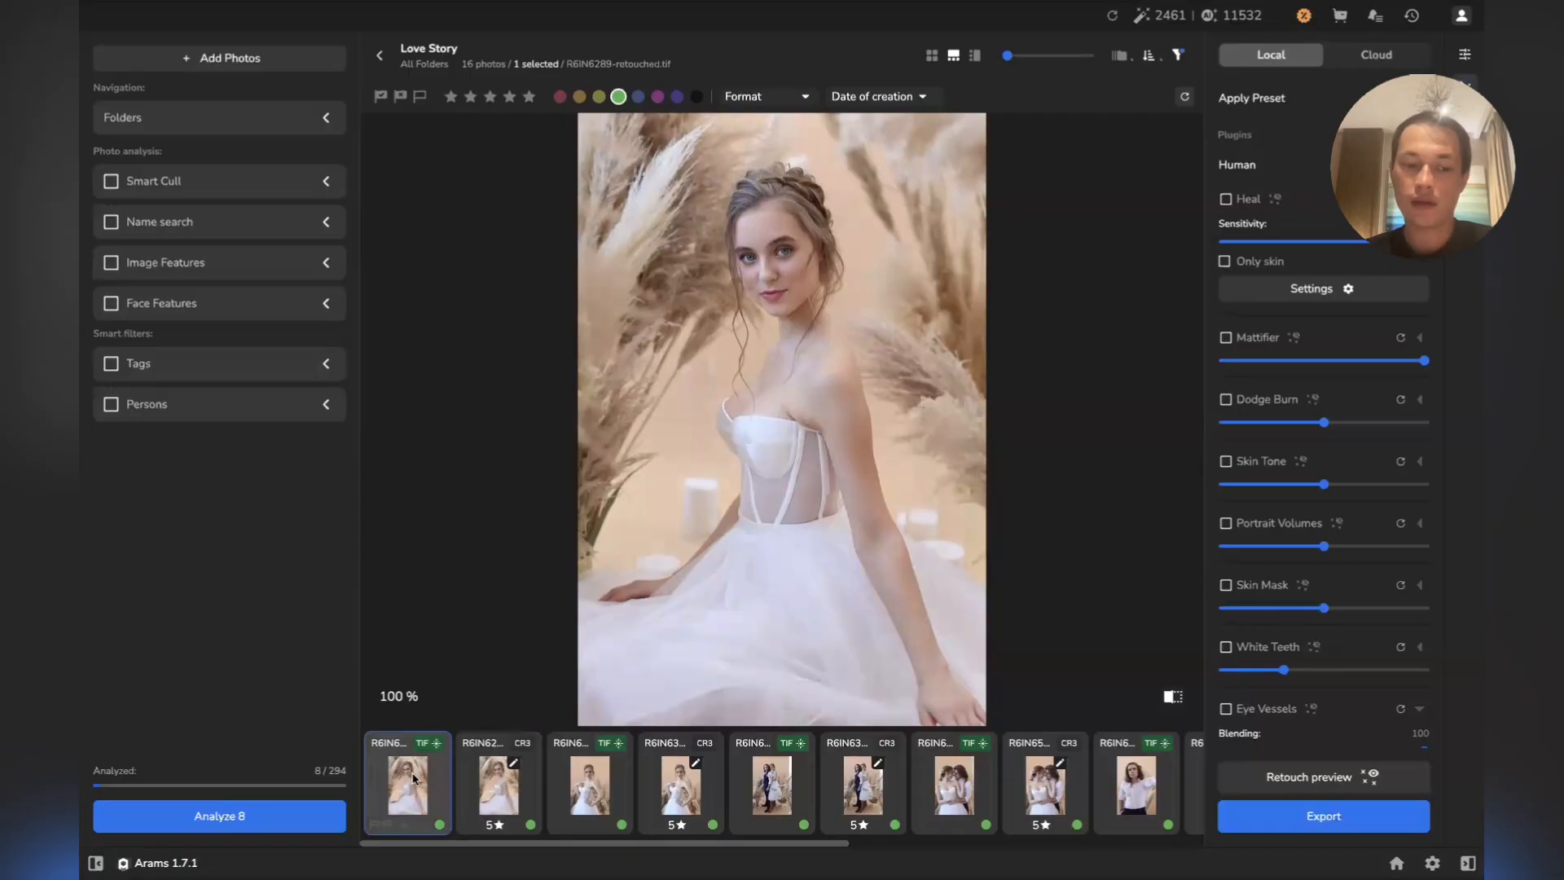
pyautogui.doubleClick(408, 766)
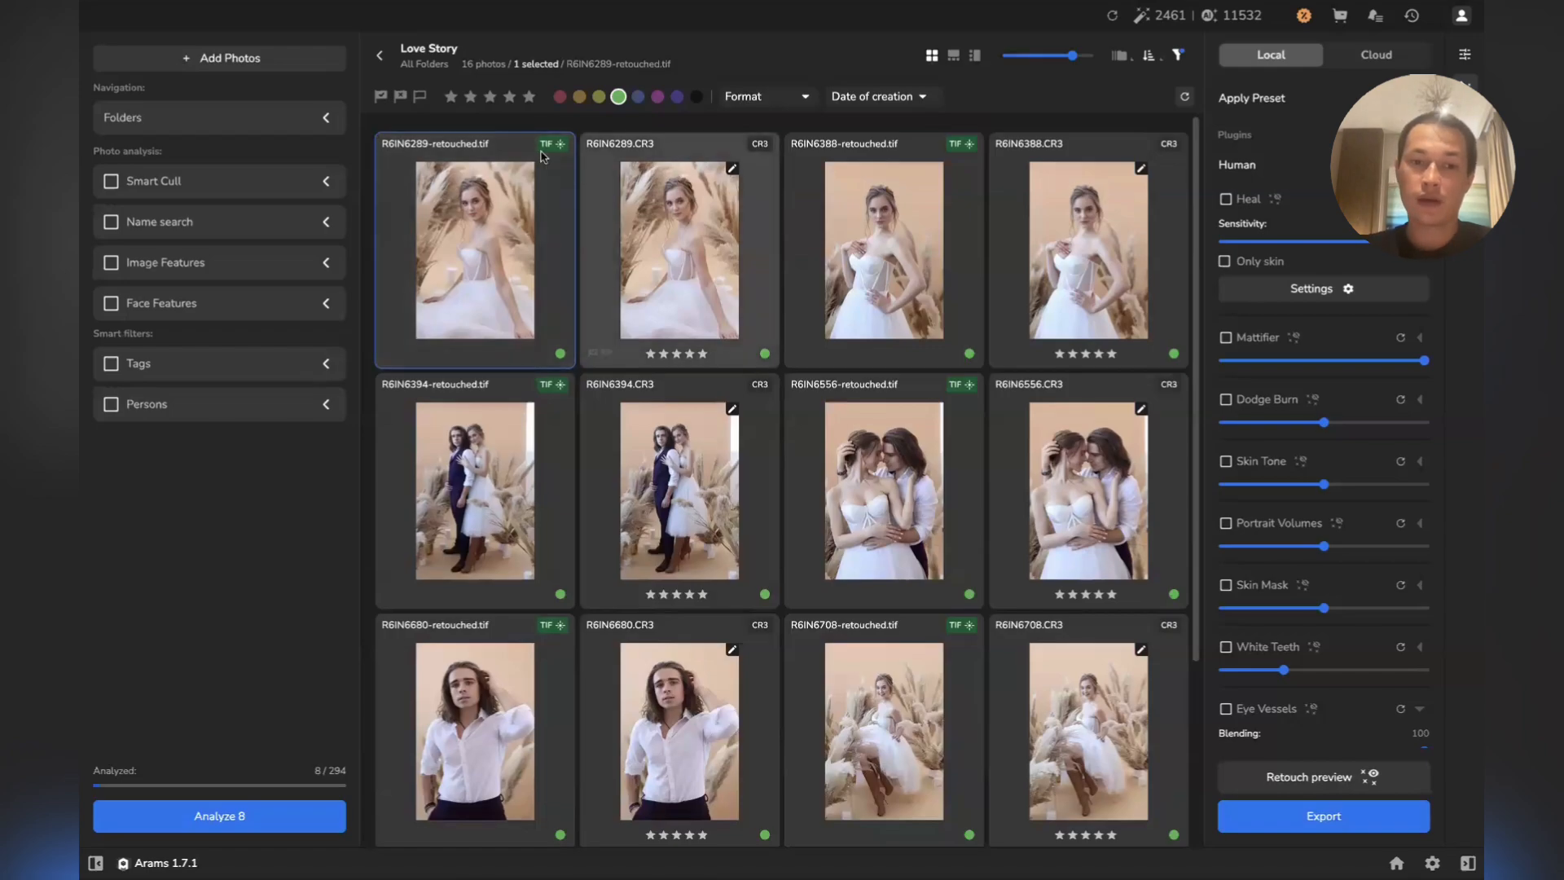
# Look through the available file actions for R6IN6289-retouched.tif, close them and select R6IN6388-retouched.tif
pyautogui.rightClick(484, 279)
pyautogui.moveTo(624, 494)
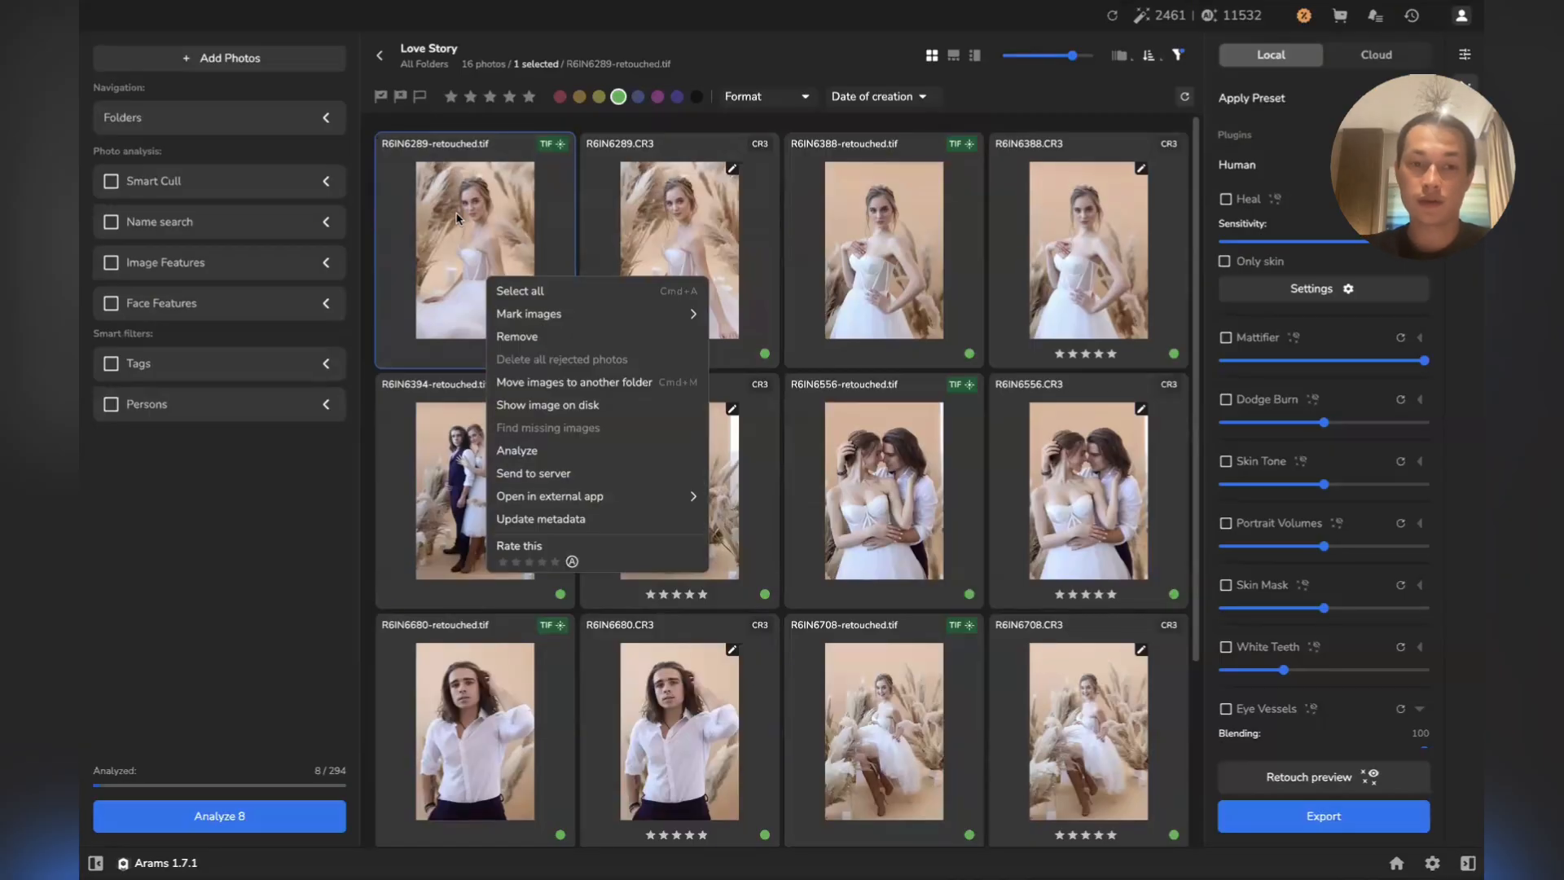
pyautogui.click(457, 218)
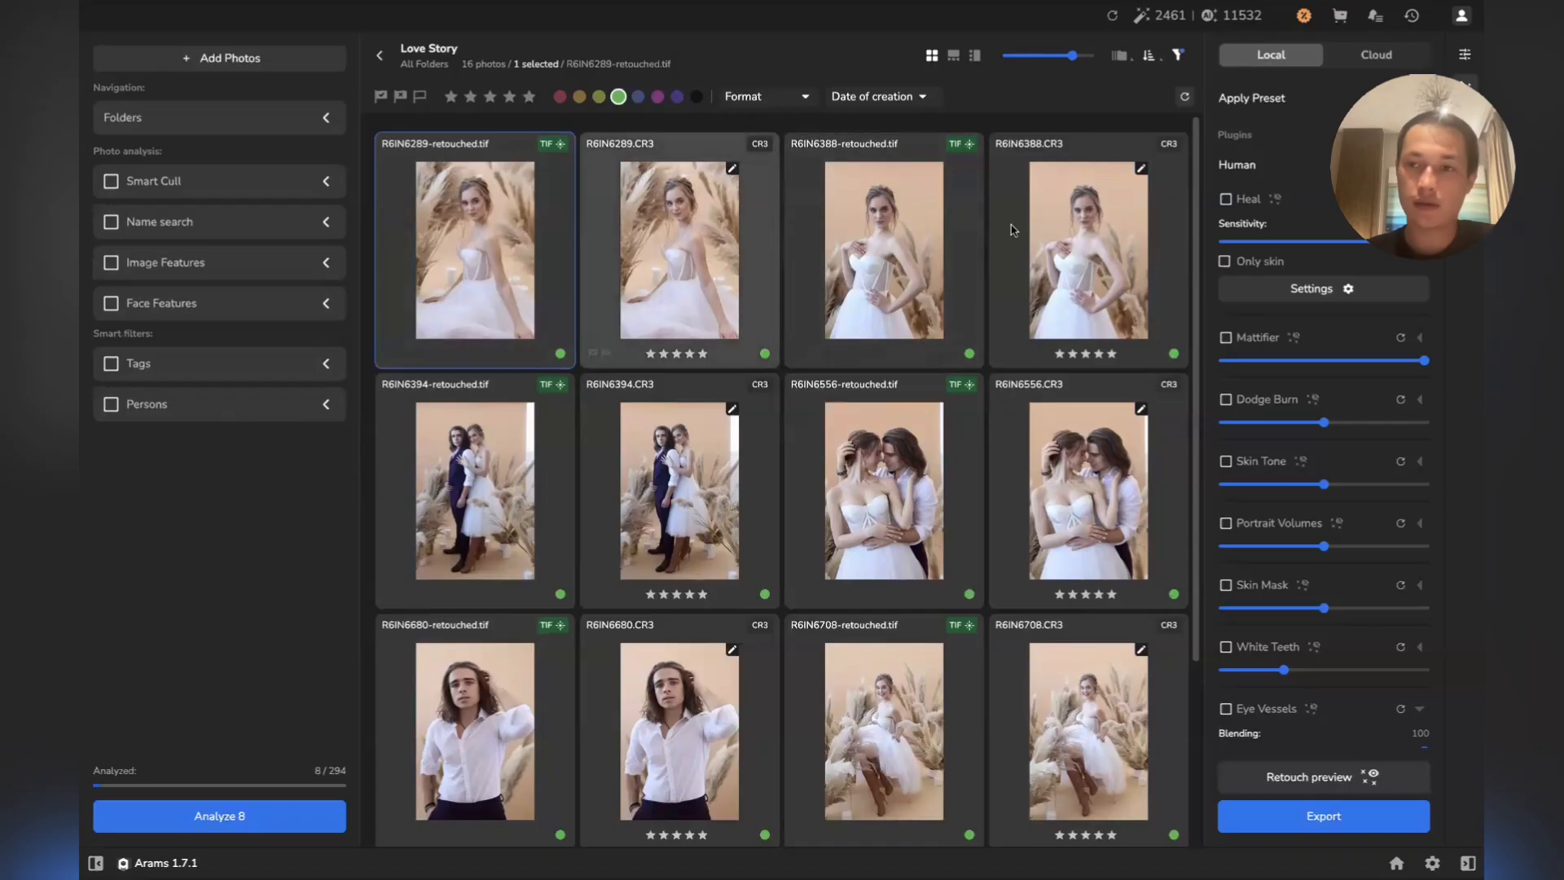
pyautogui.click(932, 238)
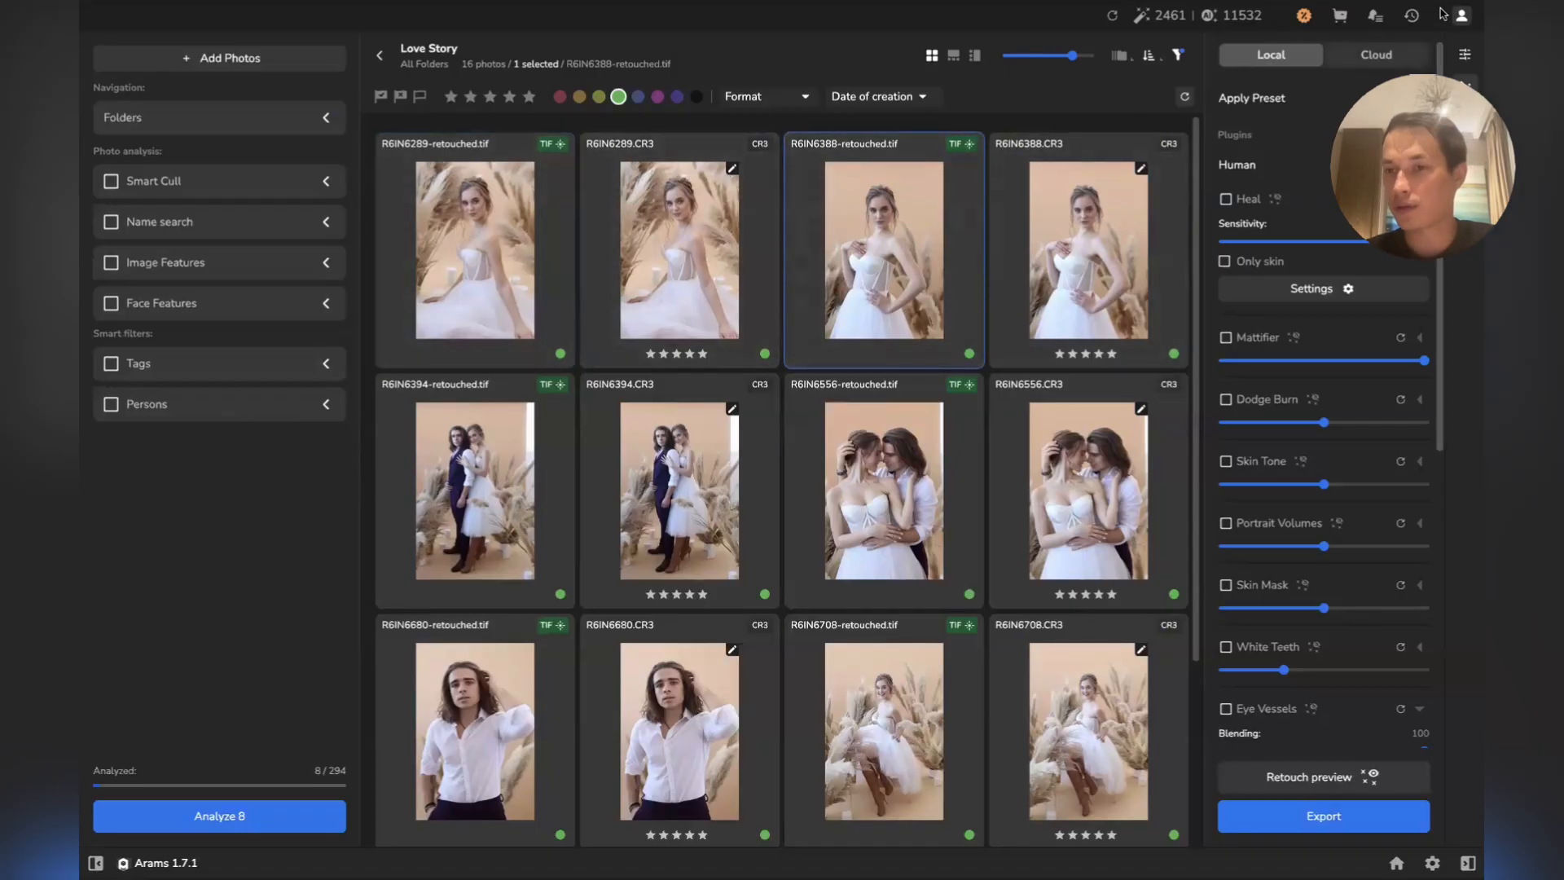
# View the export and render history, close it and look over the exported TIFFs beside their CR3 originals in the grid
pyautogui.click(1412, 18)
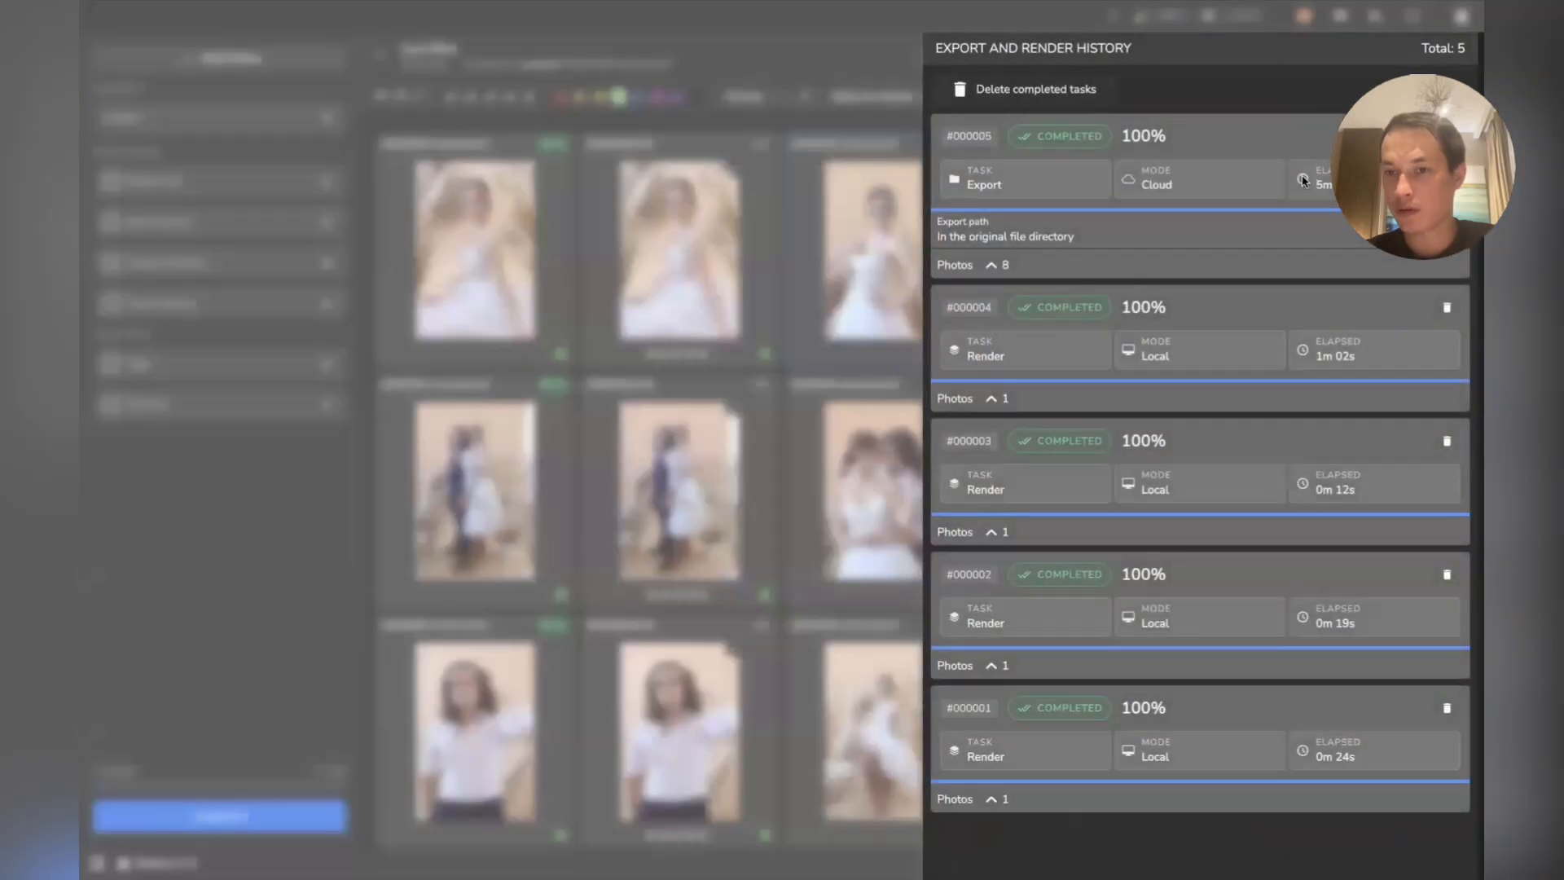
pyautogui.click(671, 278)
pyautogui.scroll(-2, 671, 269)
pyautogui.scroll(2, 671, 271)
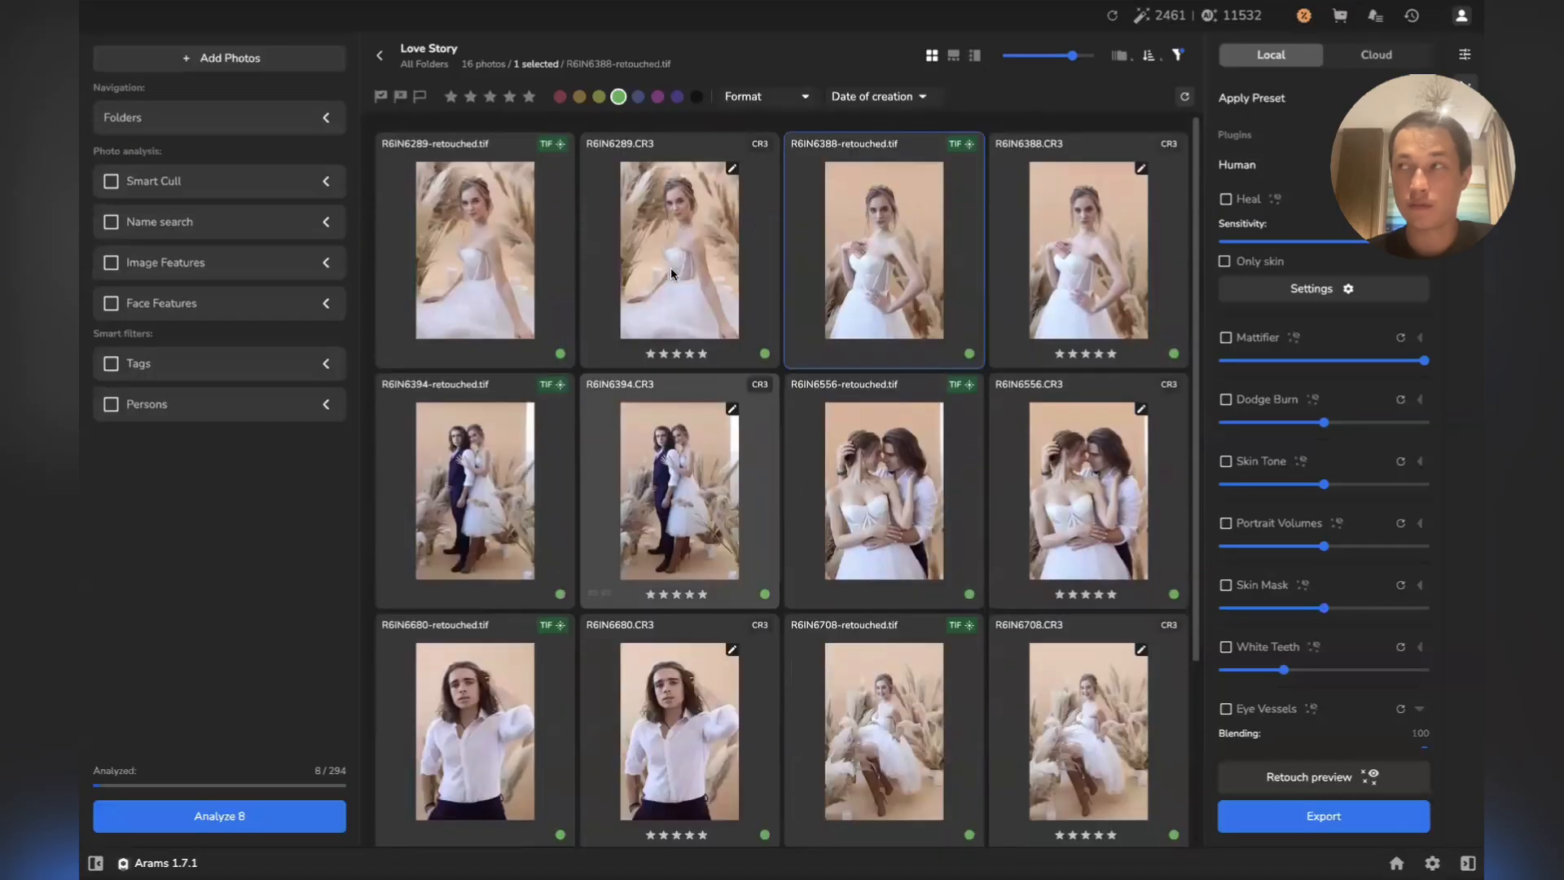
pyautogui.scroll(-2, 672, 267)
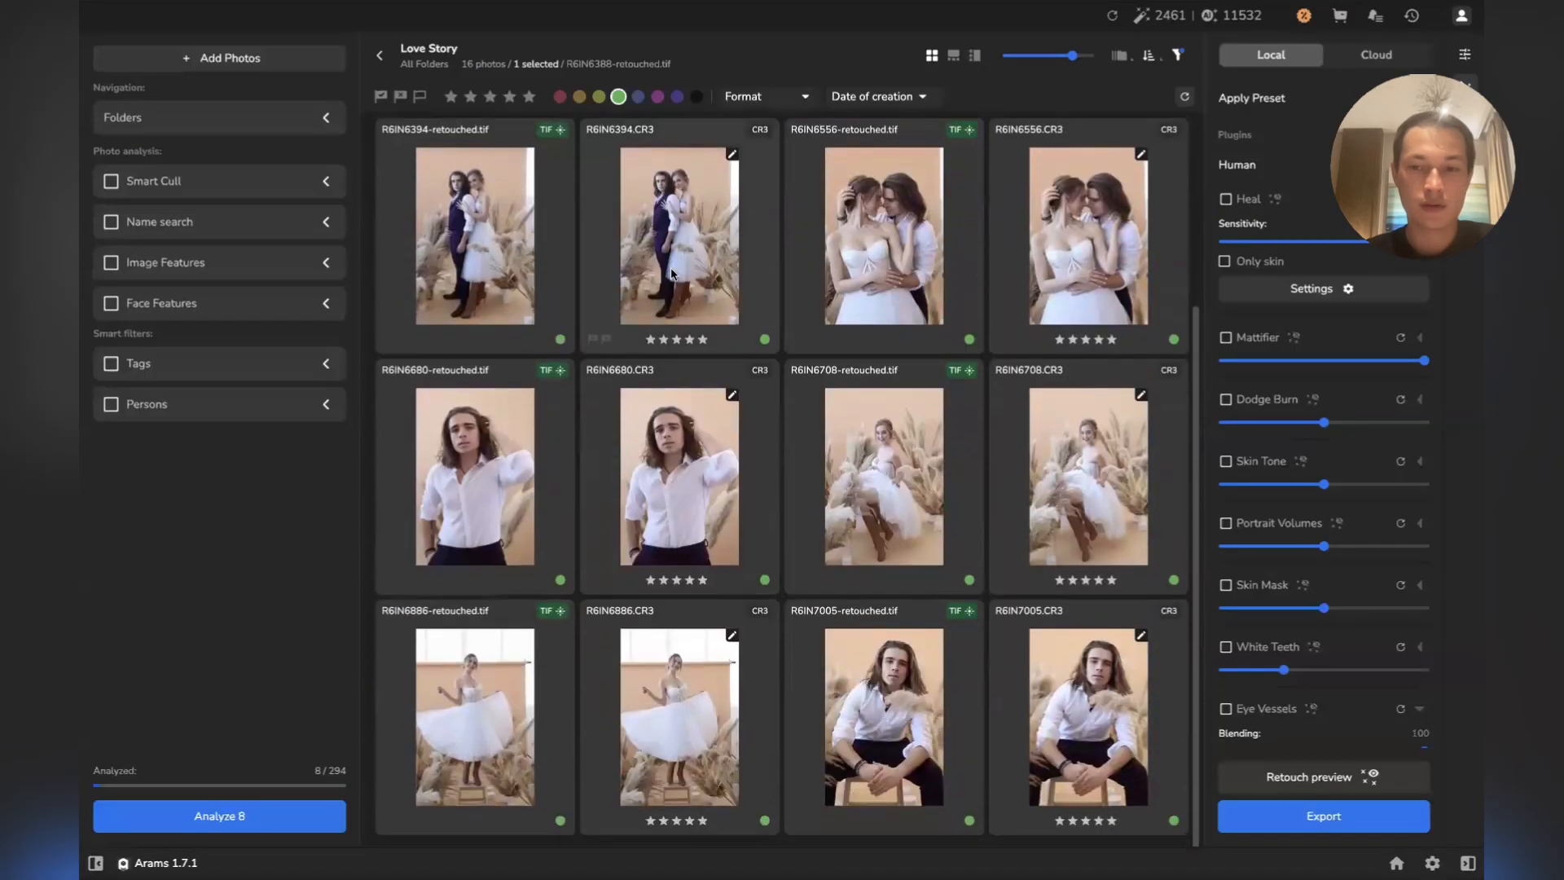
pyautogui.scroll(2, 672, 267)
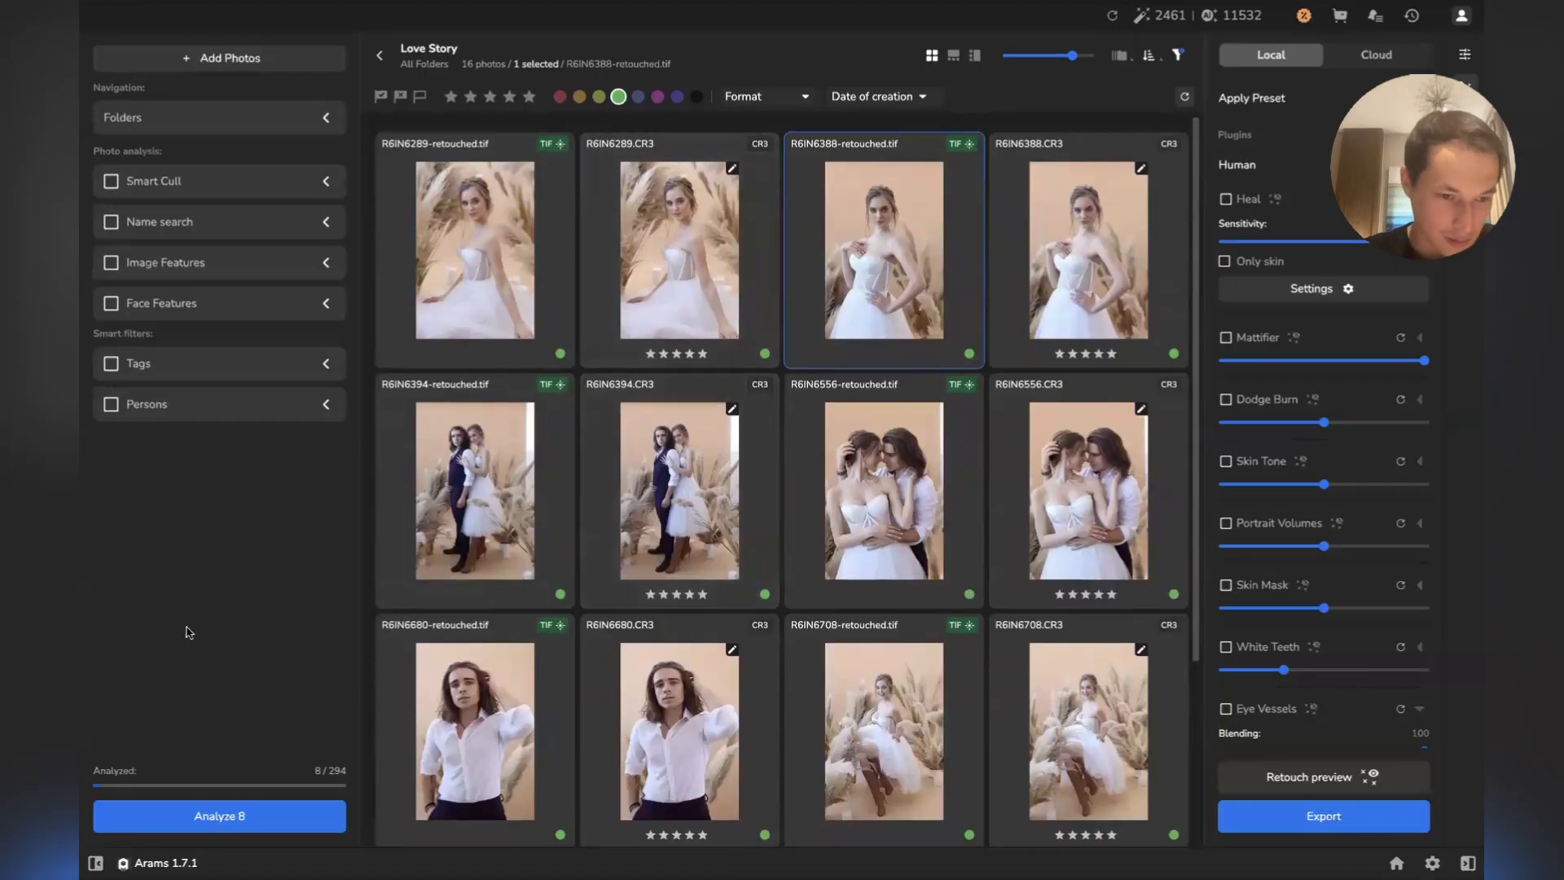
# Compare R6IN6289-retouched.tif with R6IN6289.CR3 in the enlarged view and return to the photo grid
pyautogui.doubleClick(507, 259)
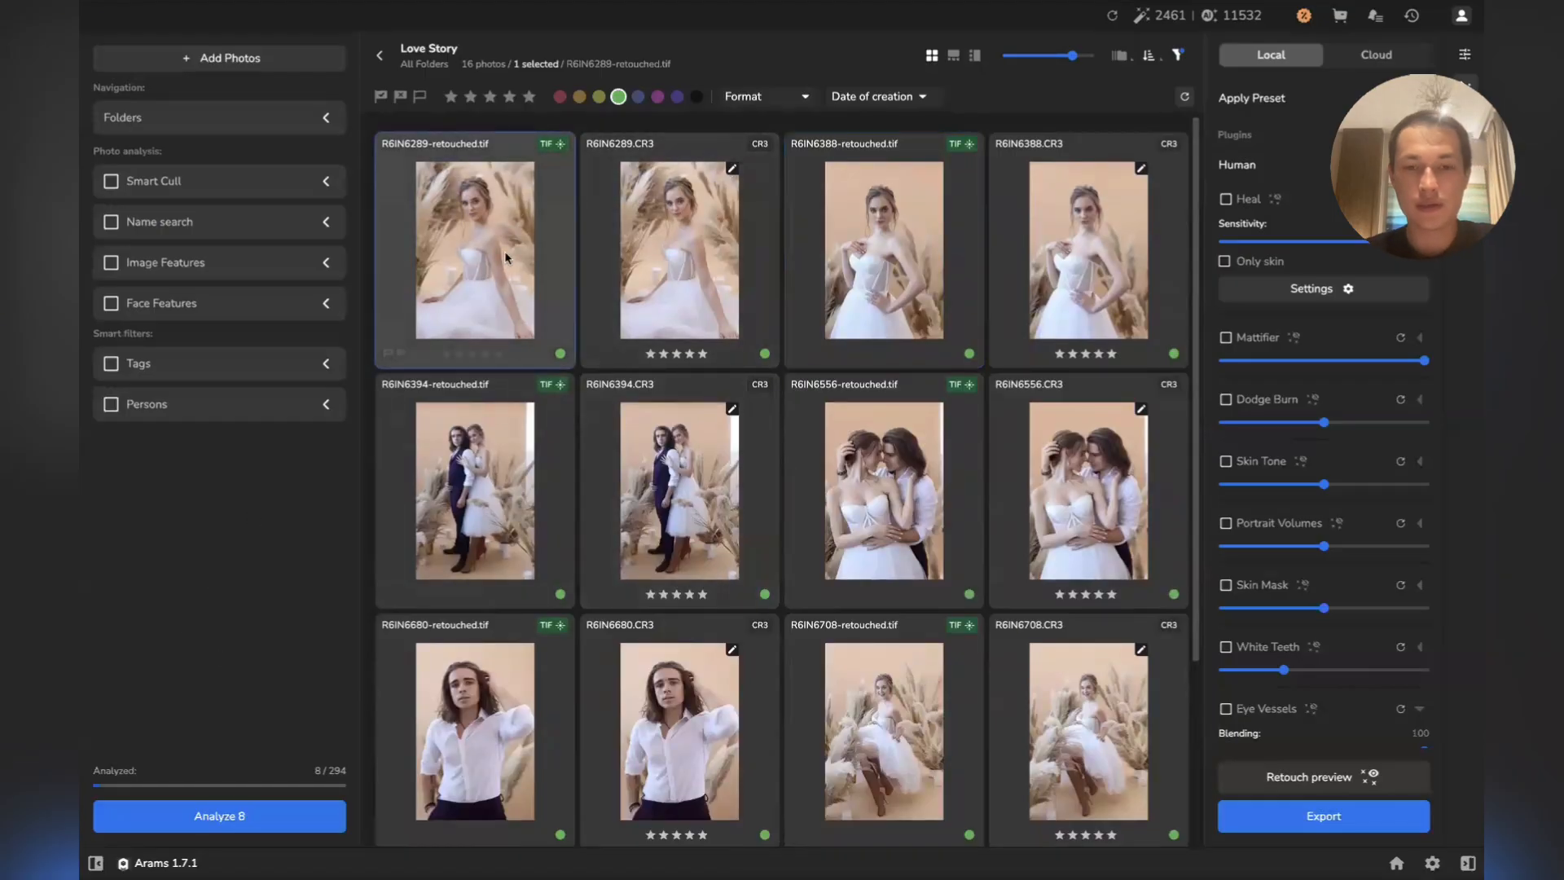
pyautogui.press('Right')
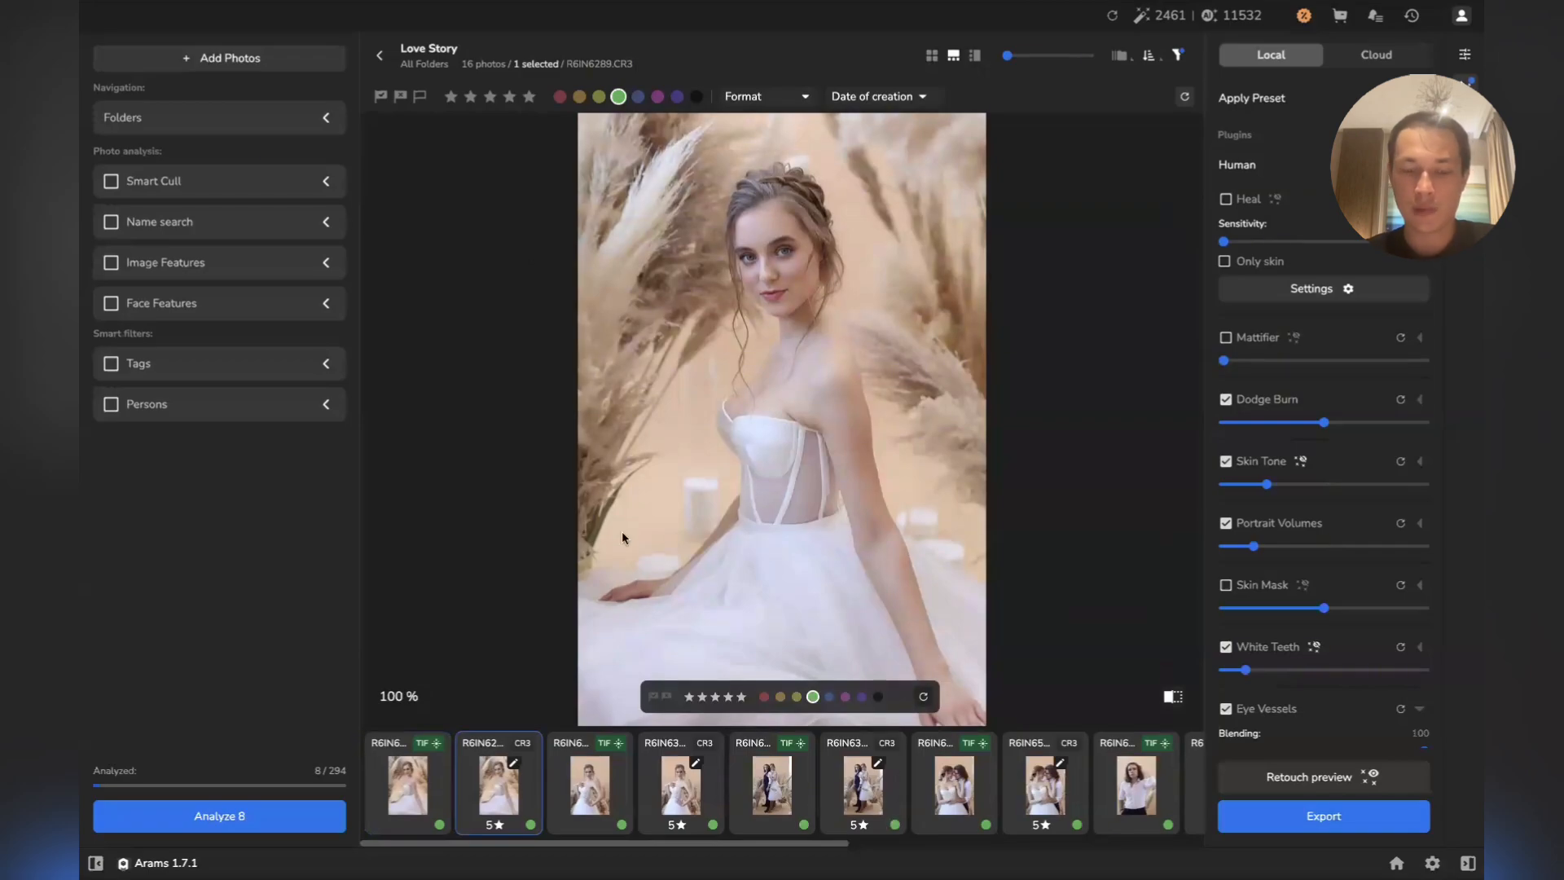
pyautogui.press('g')
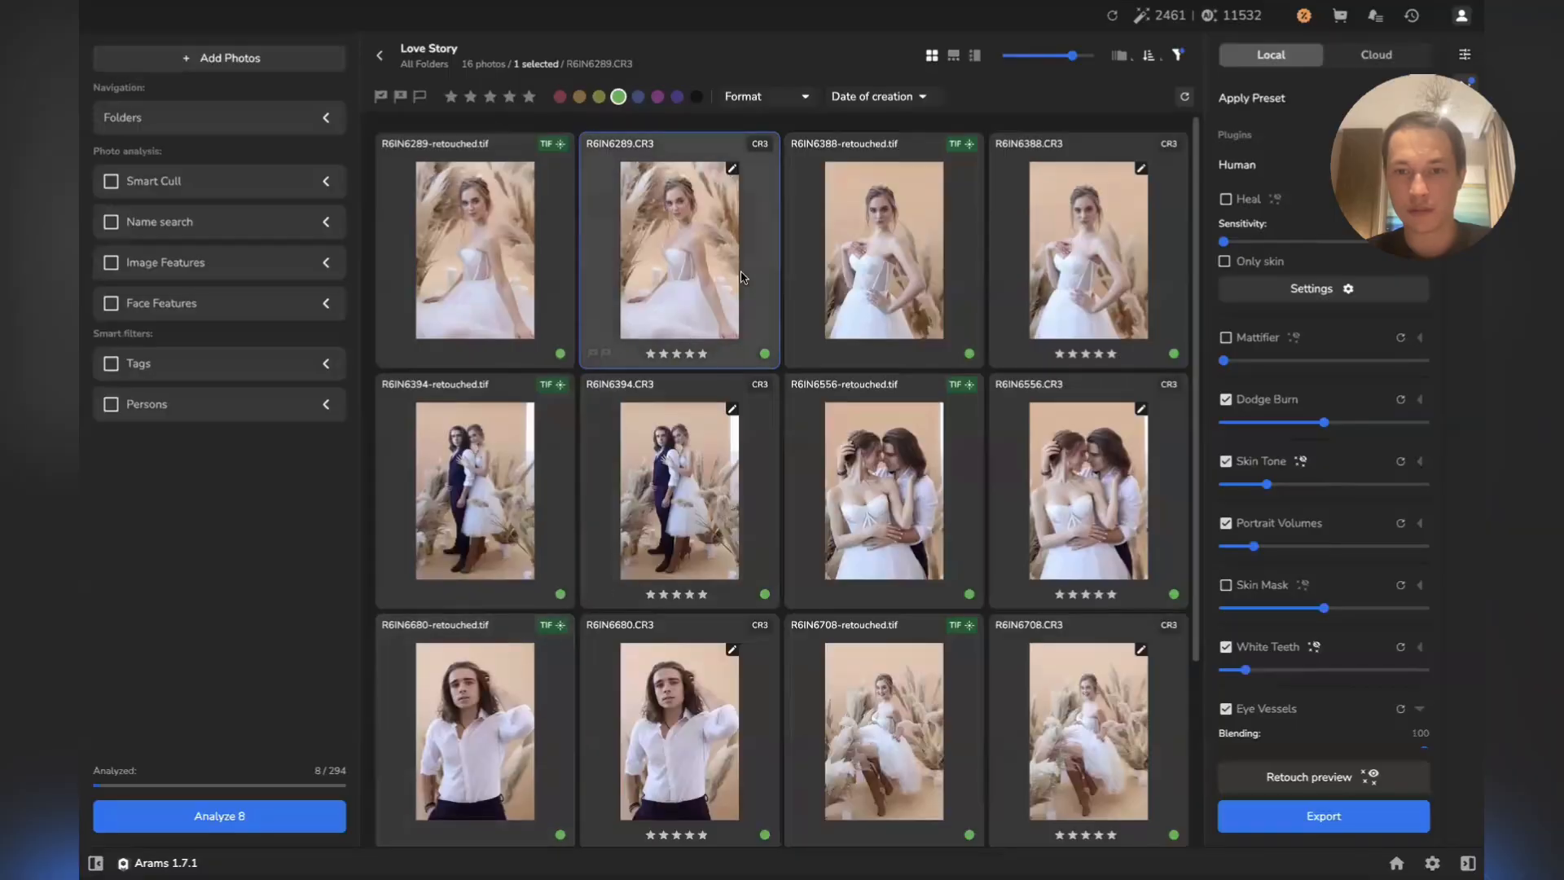
# Select only the eight original CR3 photos, from R6IN6289.CR3 to R6IN7005.CR3, leaving out the retouched TIFFs
pyautogui.click(1072, 252)
pyautogui.keyDown('ctrl'); pyautogui.click(717, 269); pyautogui.keyUp('ctrl')
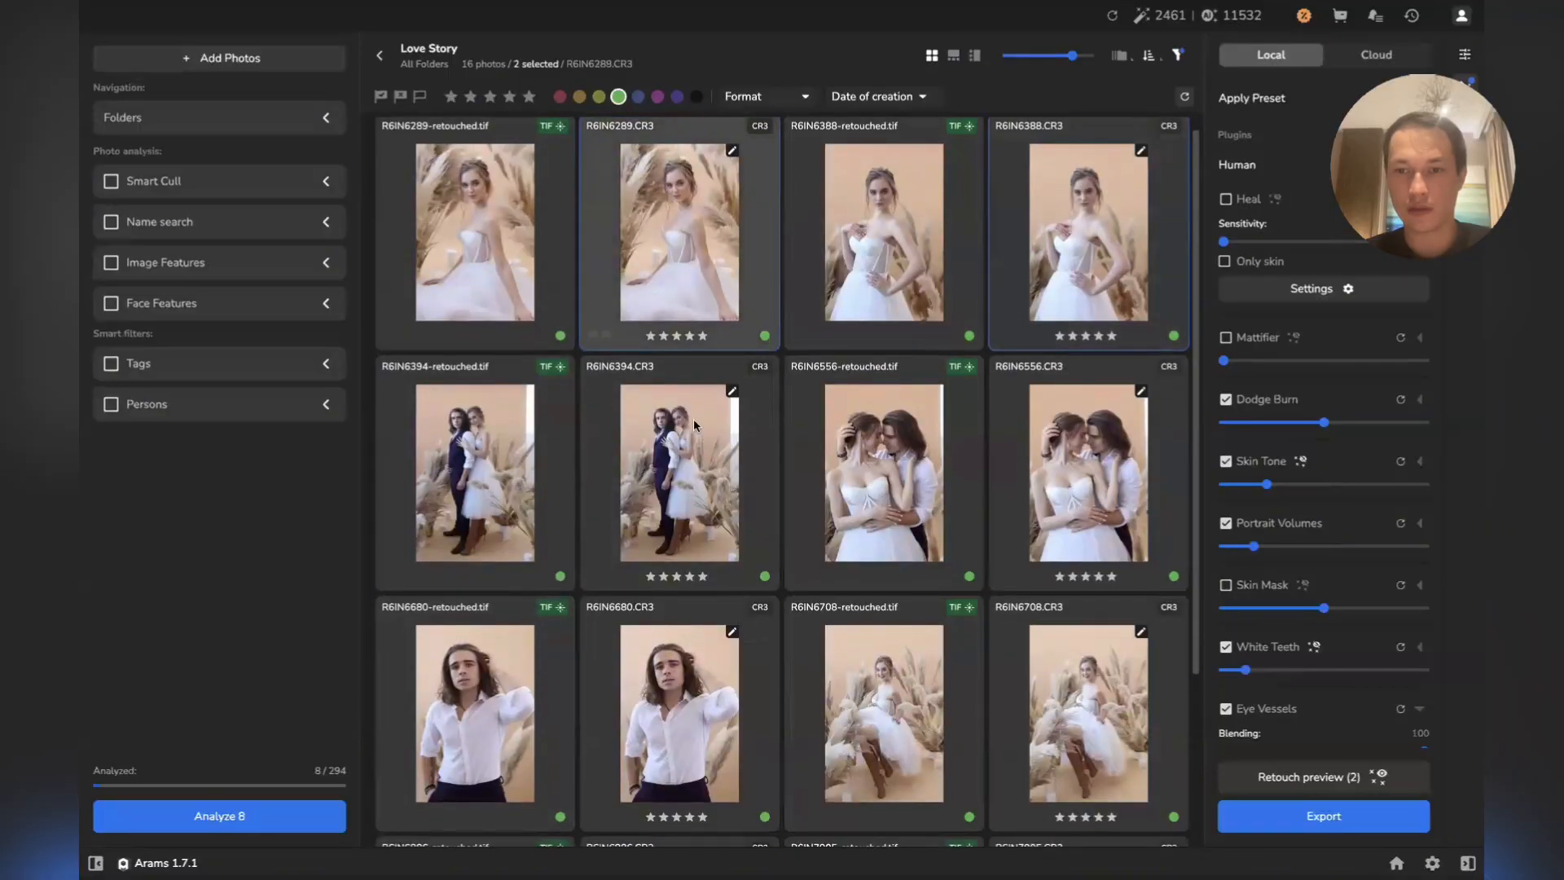
pyautogui.scroll(-1, 692, 419)
pyautogui.keyDown('ctrl'); pyautogui.click(693, 424); pyautogui.keyUp('ctrl')
pyautogui.keyDown('ctrl'); pyautogui.click(1088, 408); pyautogui.keyUp('ctrl')
pyautogui.scroll(-3, 692, 518)
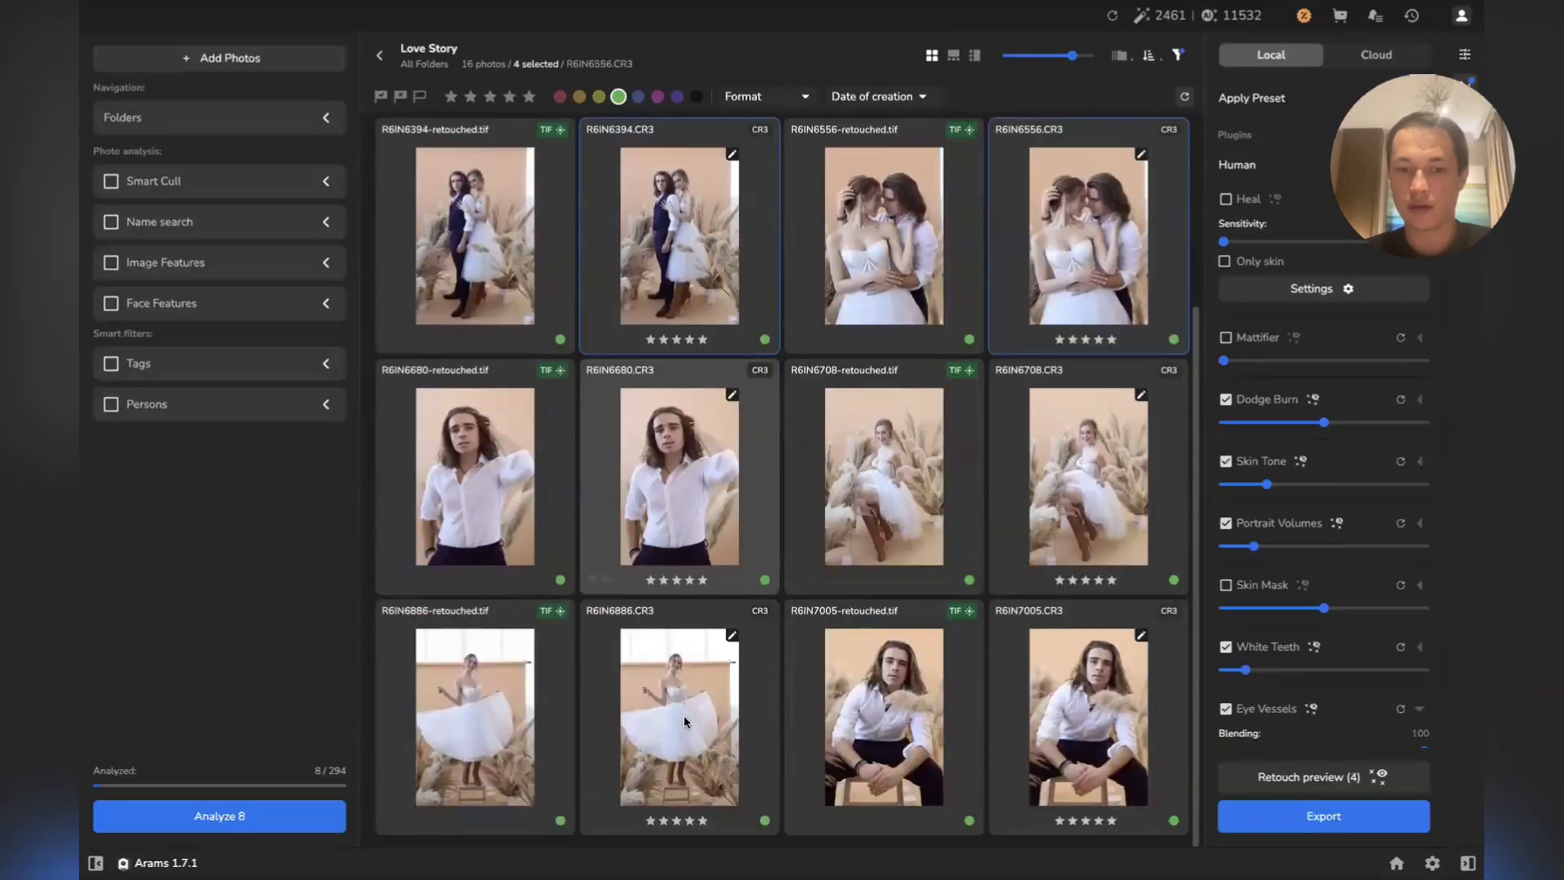
pyautogui.keyDown('ctrl'); pyautogui.click(692, 518); pyautogui.keyUp('ctrl')
pyautogui.keyDown('ctrl'); pyautogui.click(1063, 468); pyautogui.keyUp('ctrl')
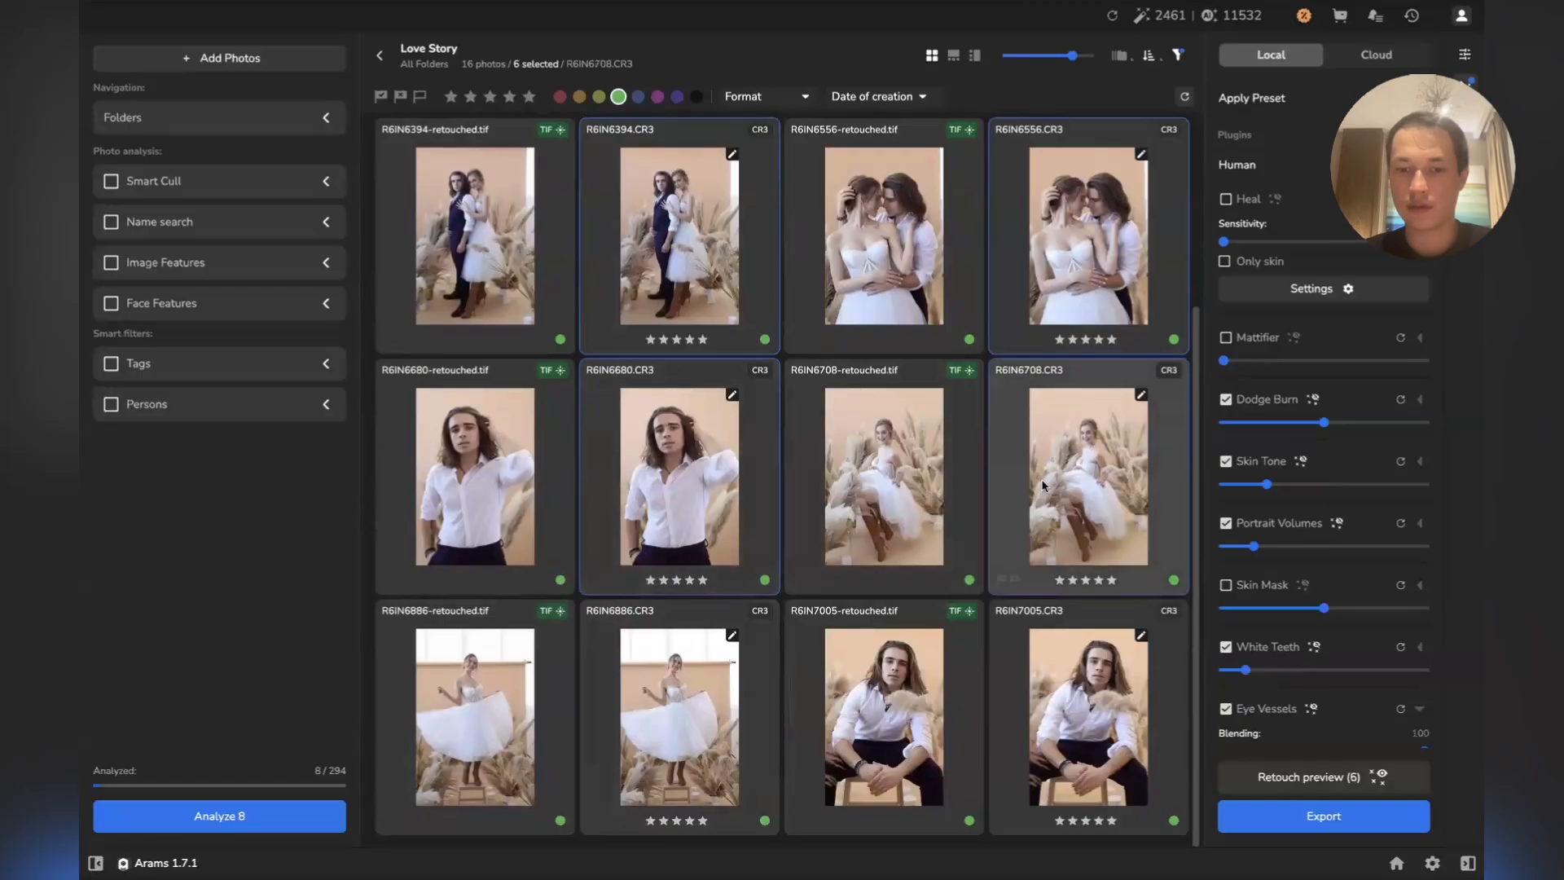
pyautogui.keyDown('ctrl'); pyautogui.click(702, 671); pyautogui.keyUp('ctrl')
pyautogui.keyDown('ctrl'); pyautogui.click(1154, 711); pyautogui.keyUp('ctrl')
pyautogui.scroll(4, 1141, 701)
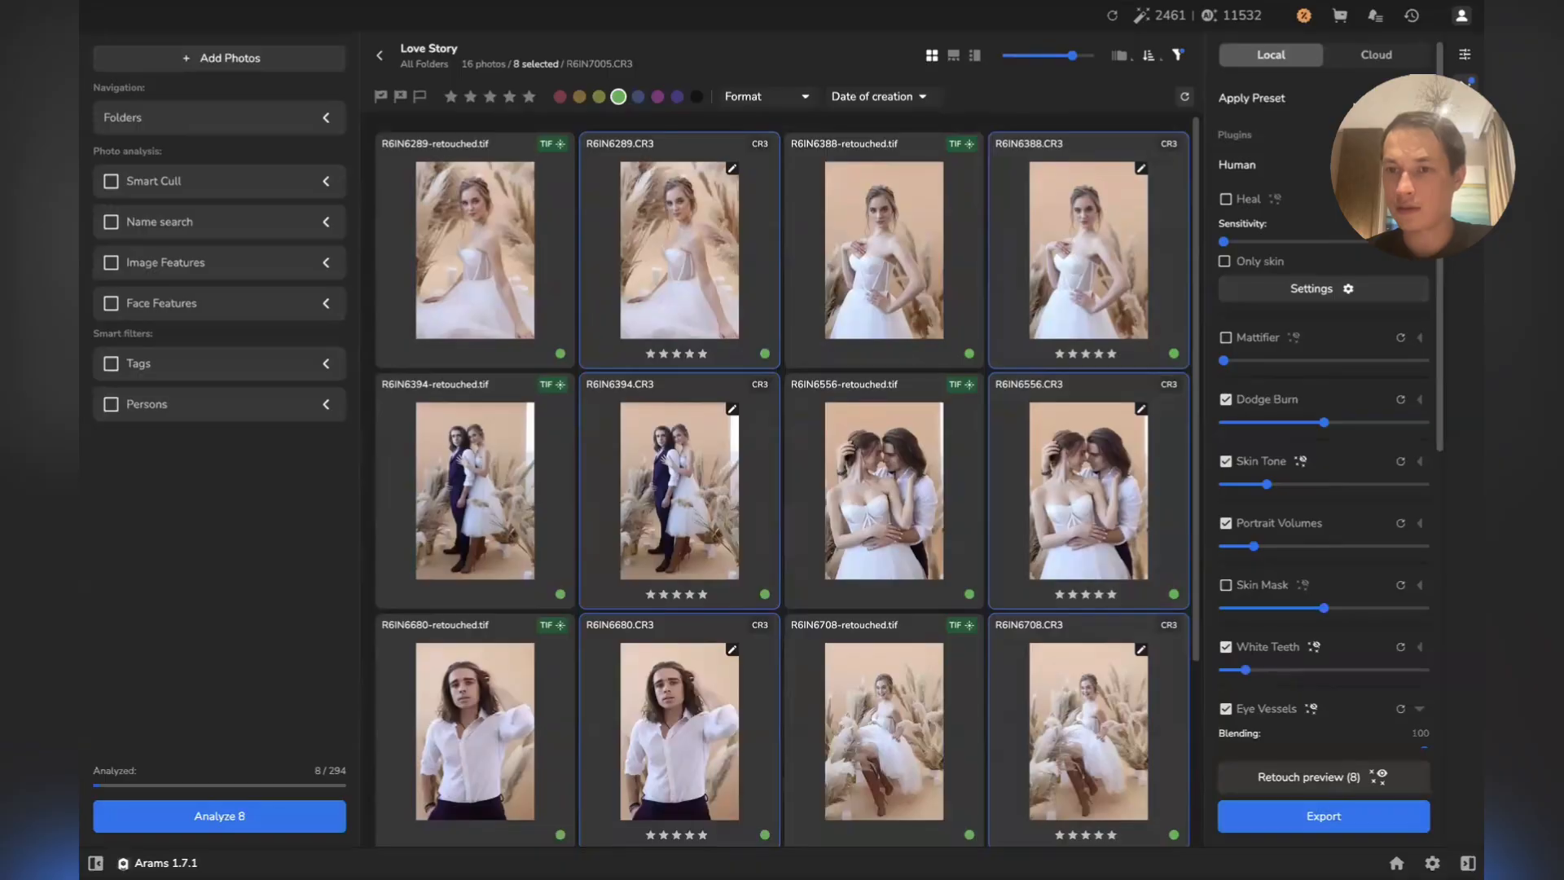
# Reset the local retouching plugins of the selected CR3 originals and collapse the preset list
pyautogui.click(1423, 98)
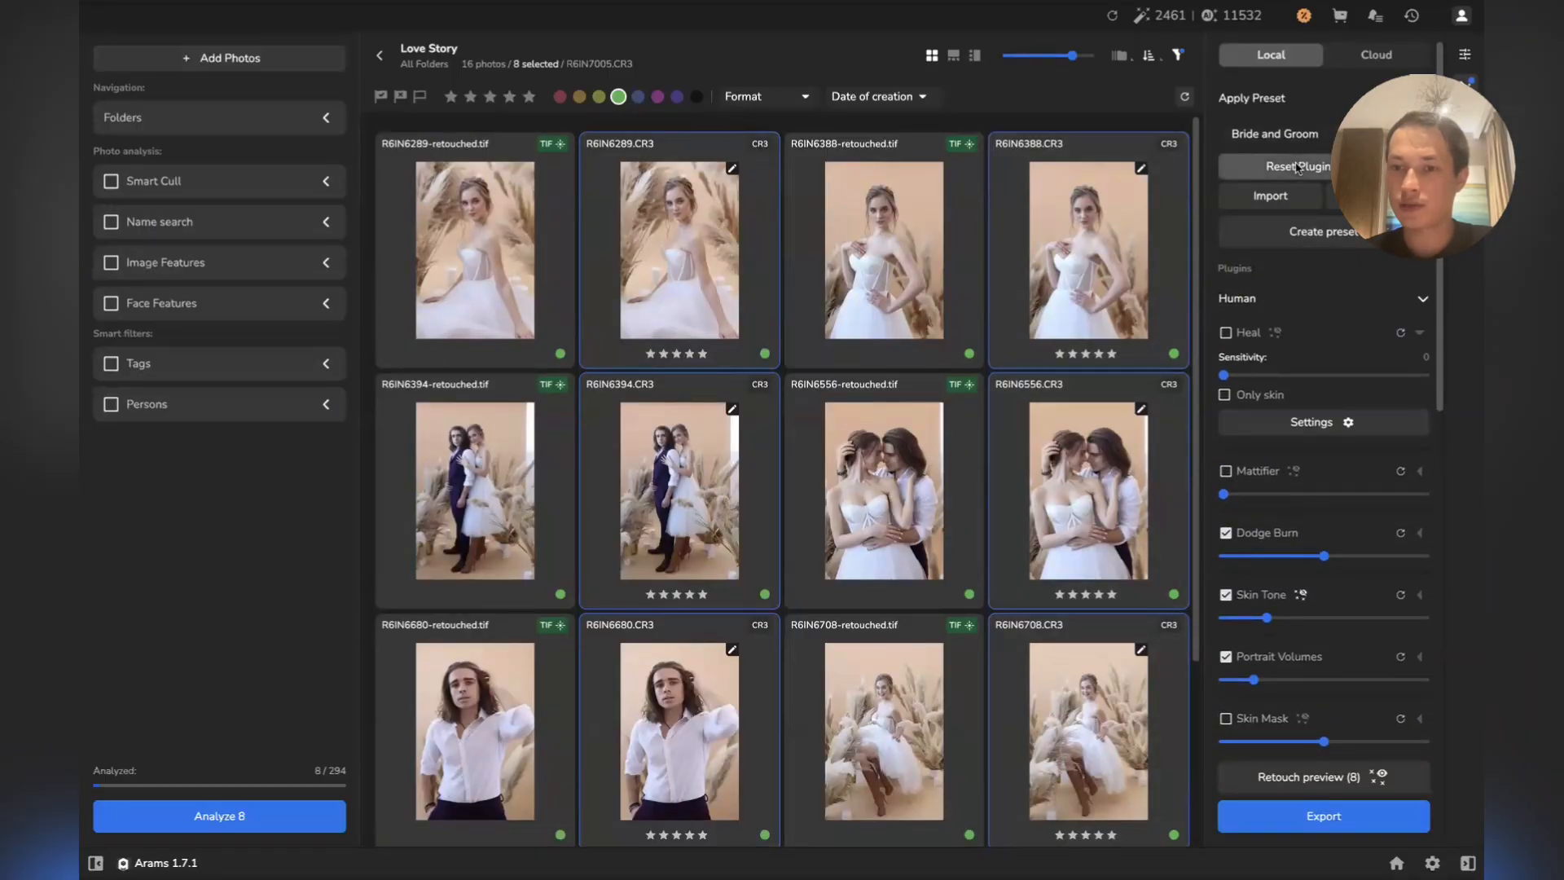
pyautogui.click(1298, 167)
pyautogui.click(1315, 101)
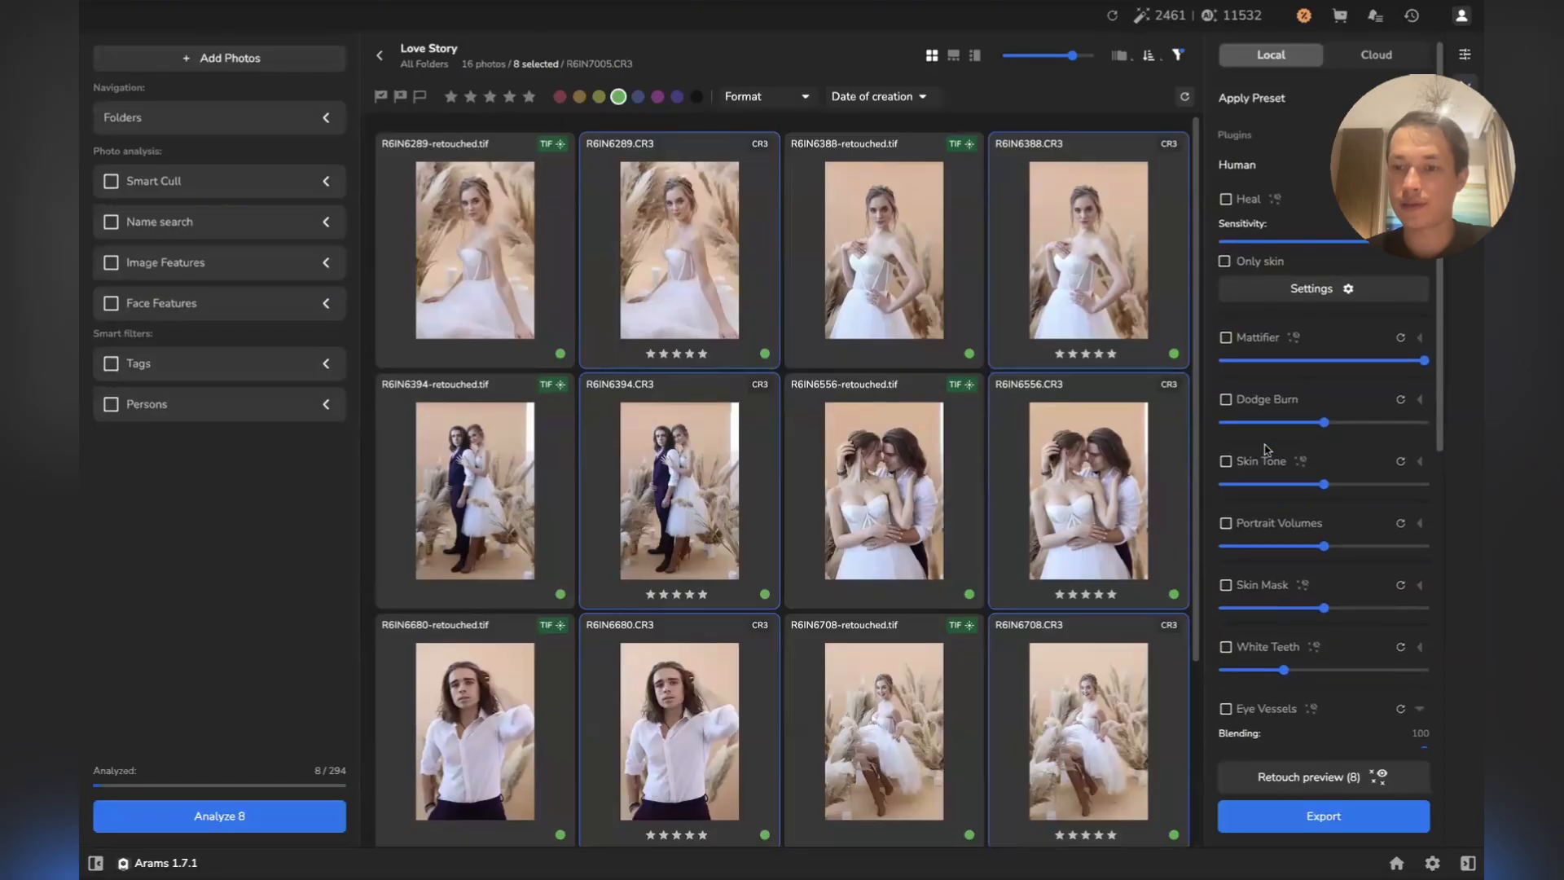
pyautogui.scroll(-3, 1268, 450)
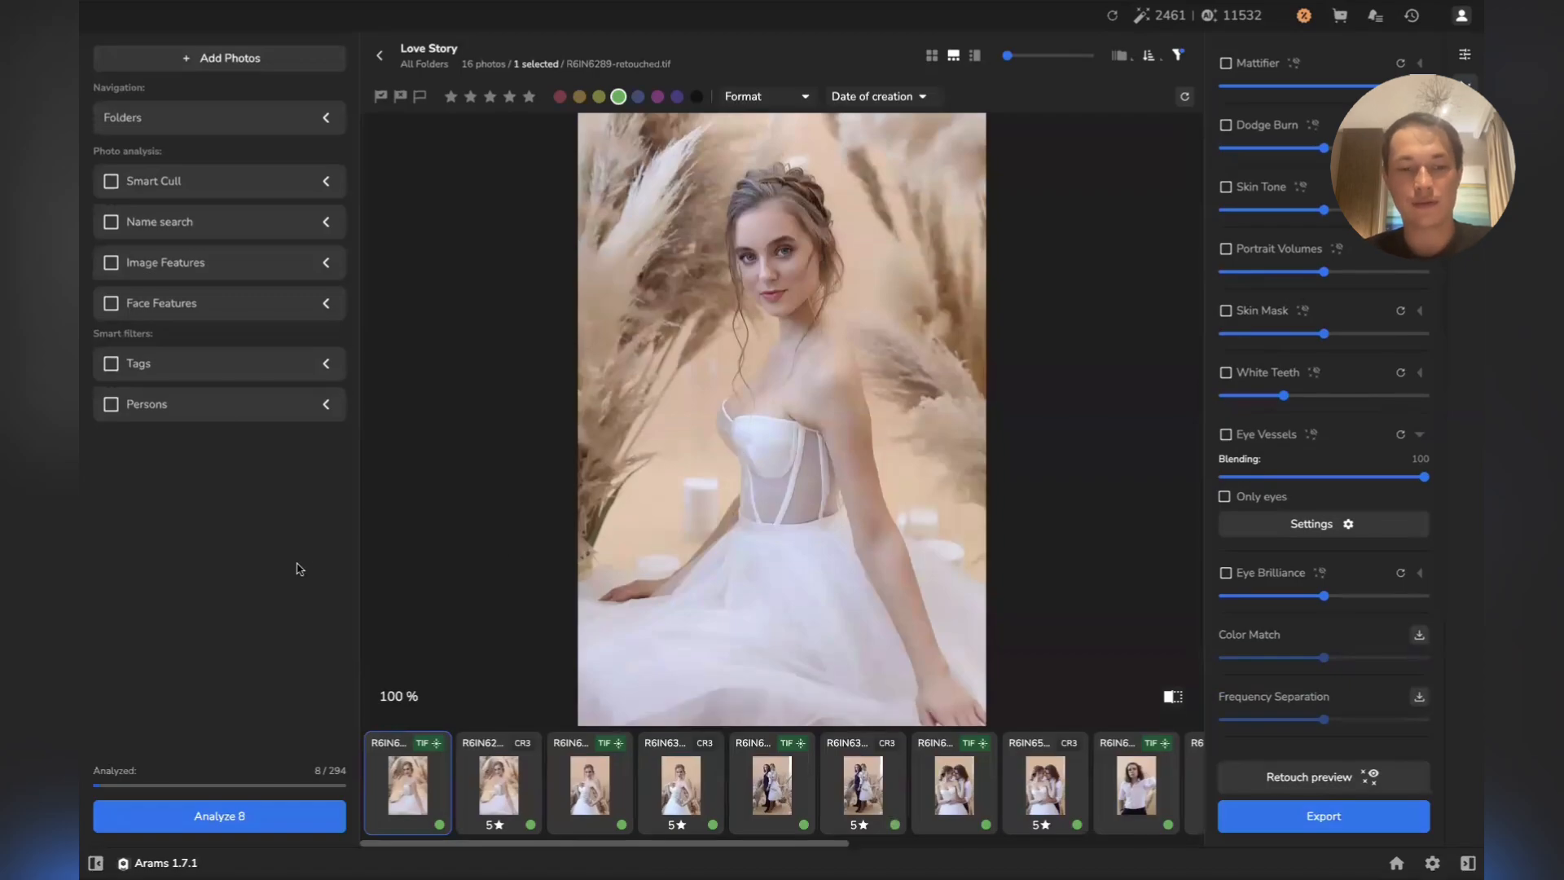
# Compare the bride's face in R6IN6289-retouched.tif with the reset R6IN6289.CR3, enlarged to 412 %
pyautogui.press('Right')
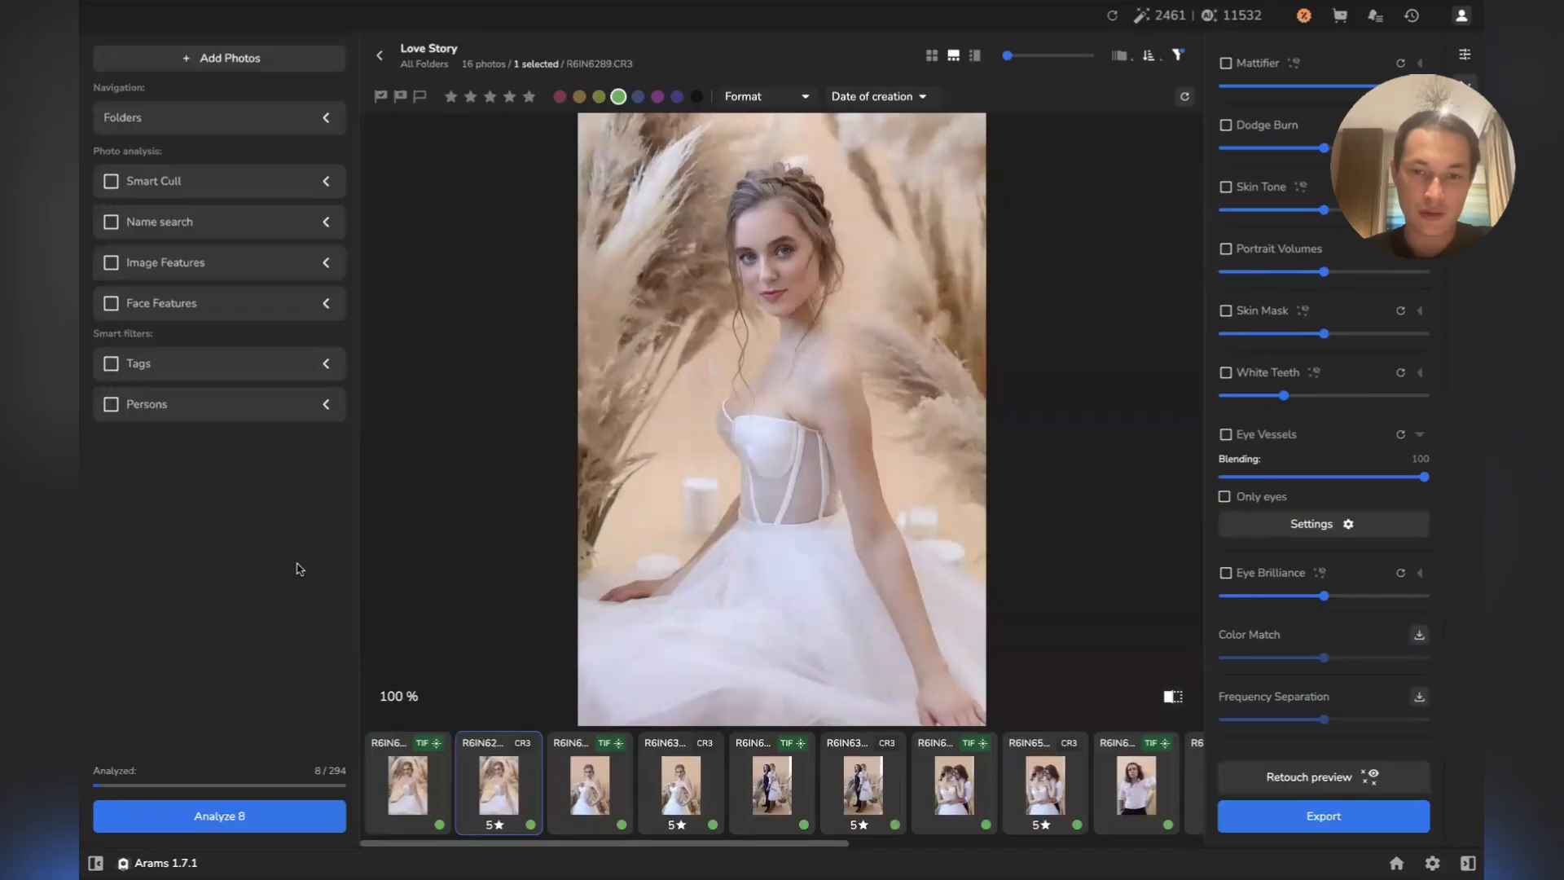
pyautogui.press('Left')
pyautogui.click(760, 298)
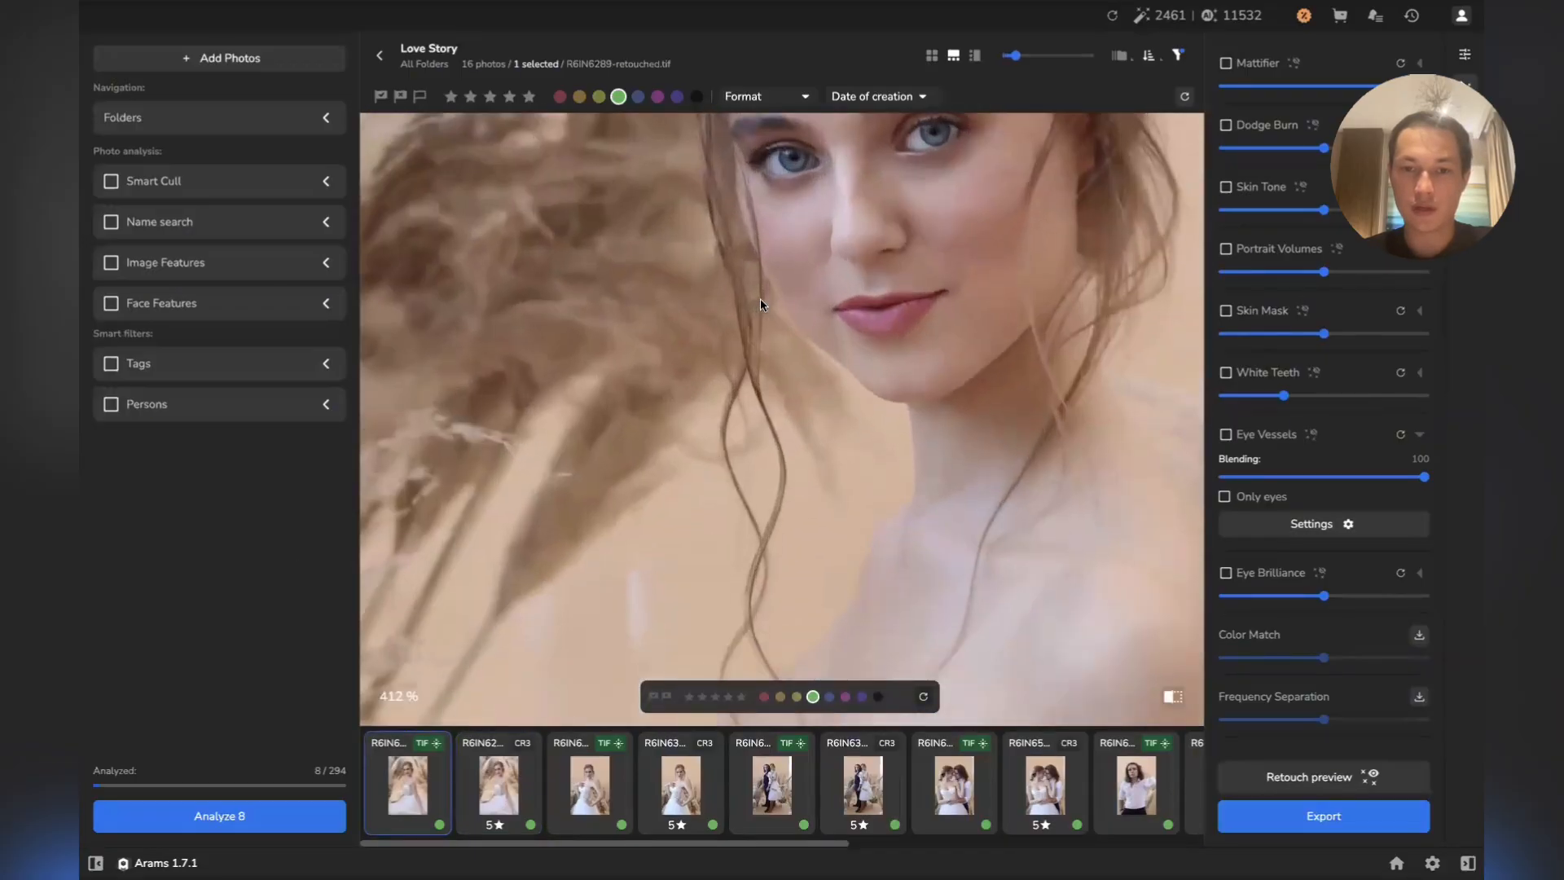
pyautogui.moveTo(960, 233); pyautogui.dragTo(720, 396)
pyautogui.scroll(-3, 721, 396)
pyautogui.moveTo(676, 456); pyautogui.dragTo(661, 538)
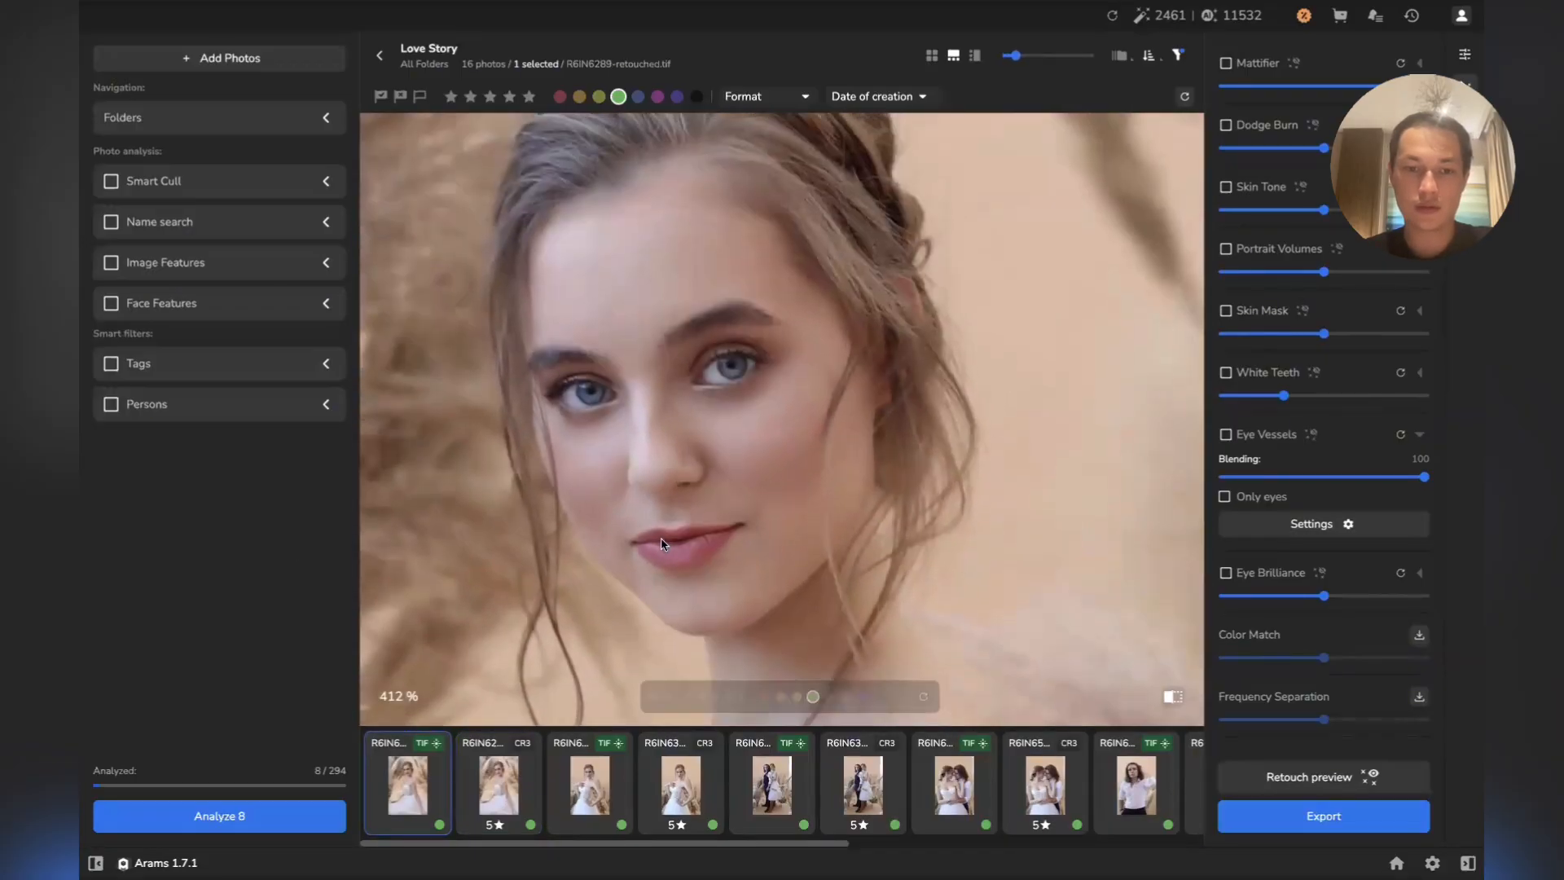
pyautogui.press('Right')
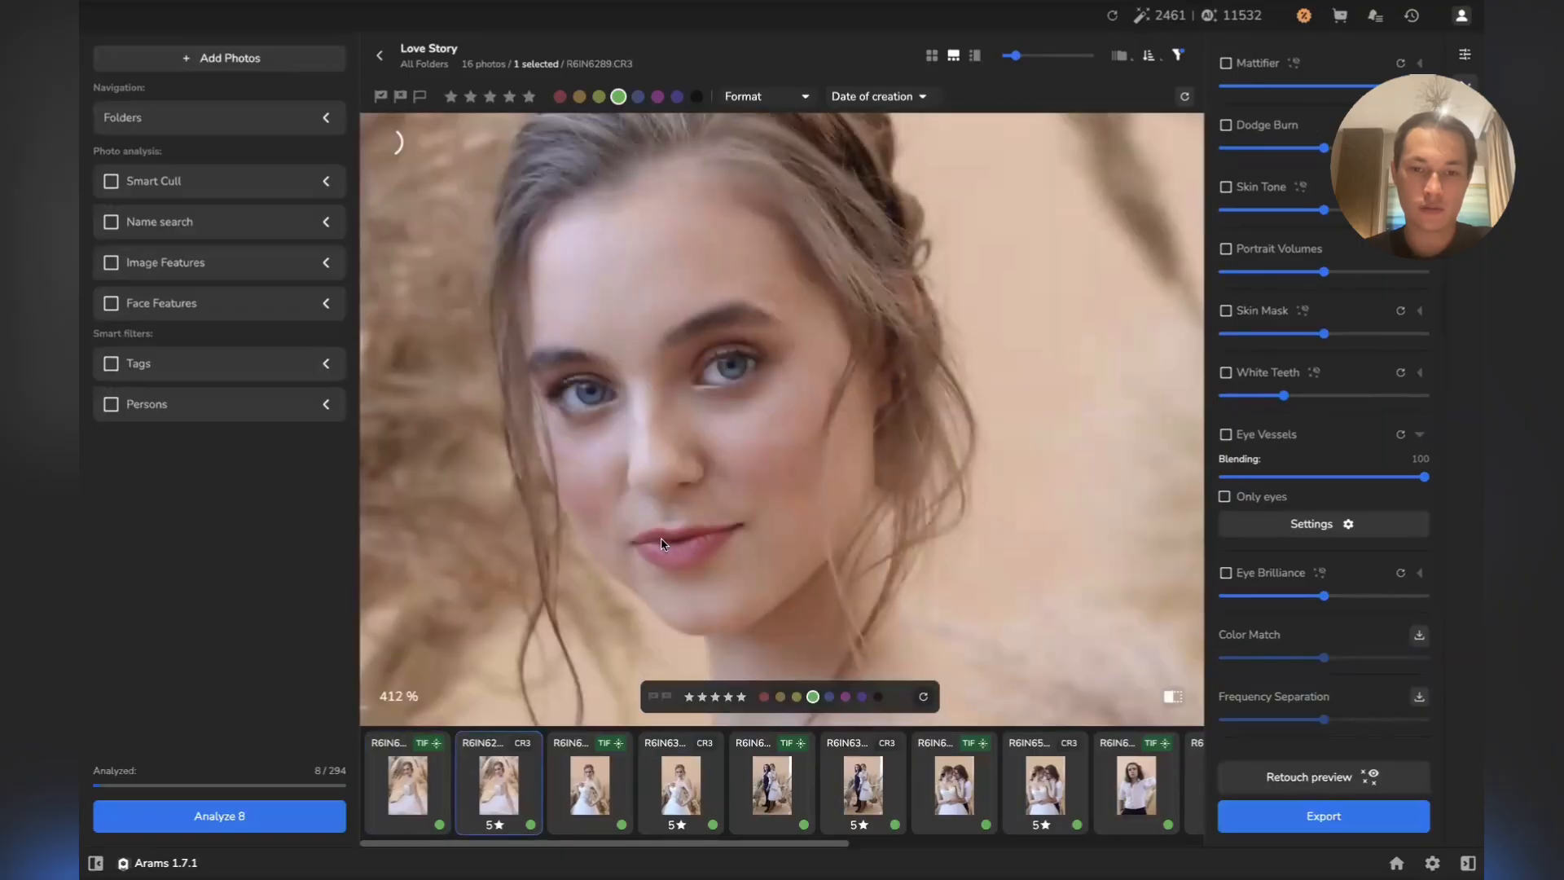
pyautogui.press('Left')
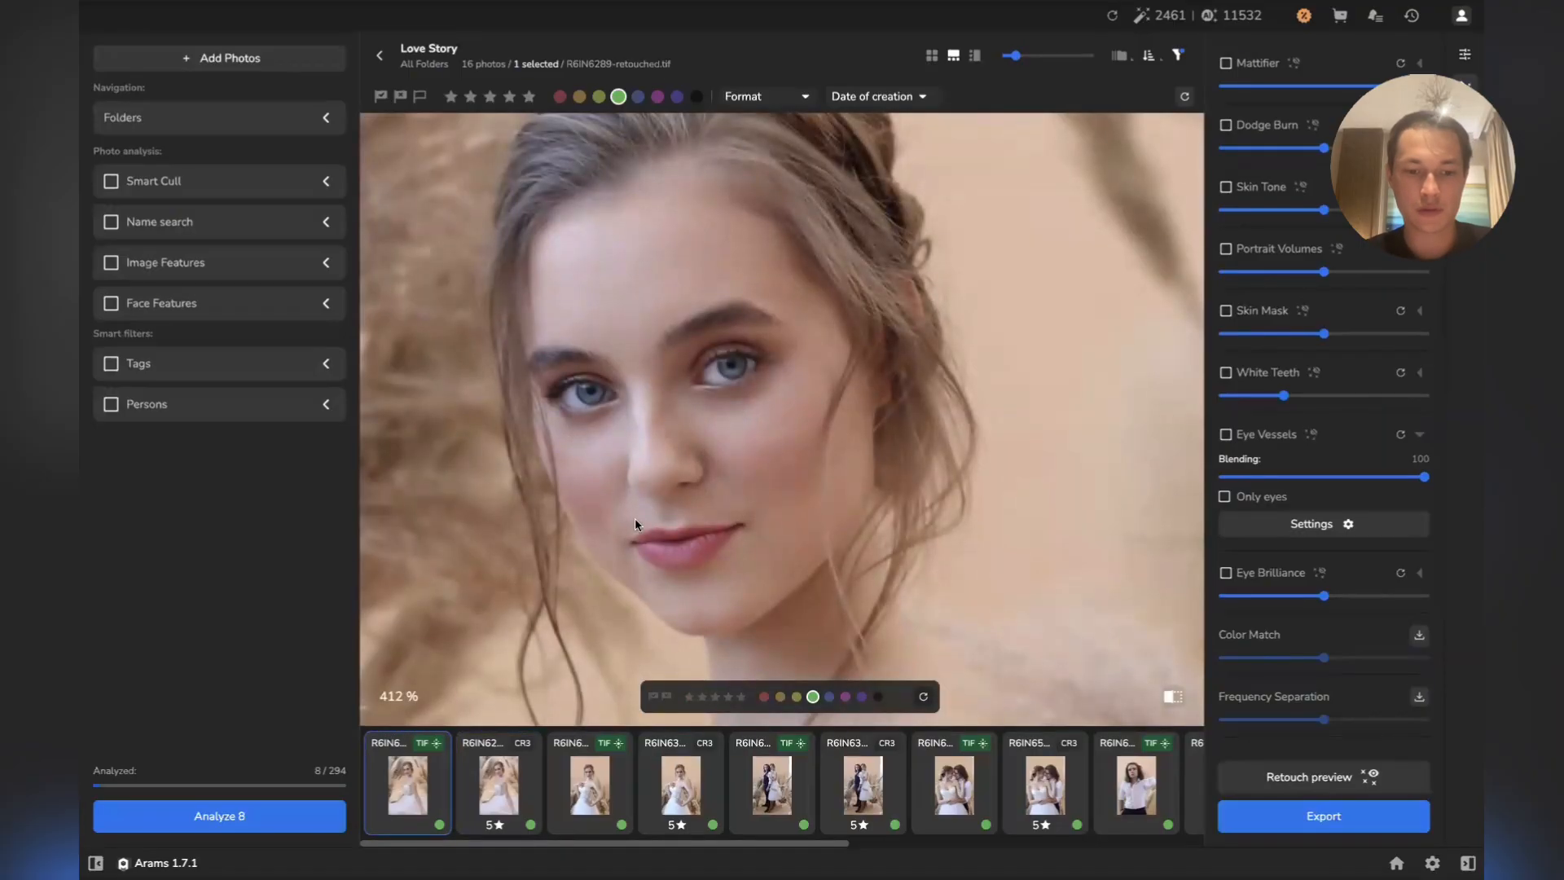
# Compare R6IN6388-retouched.tif with R6IN6388.CR3 at the same enlargement, return to the grid and select R6IN6289-retouched.tif
pyautogui.press('Right')
pyautogui.press('Right')
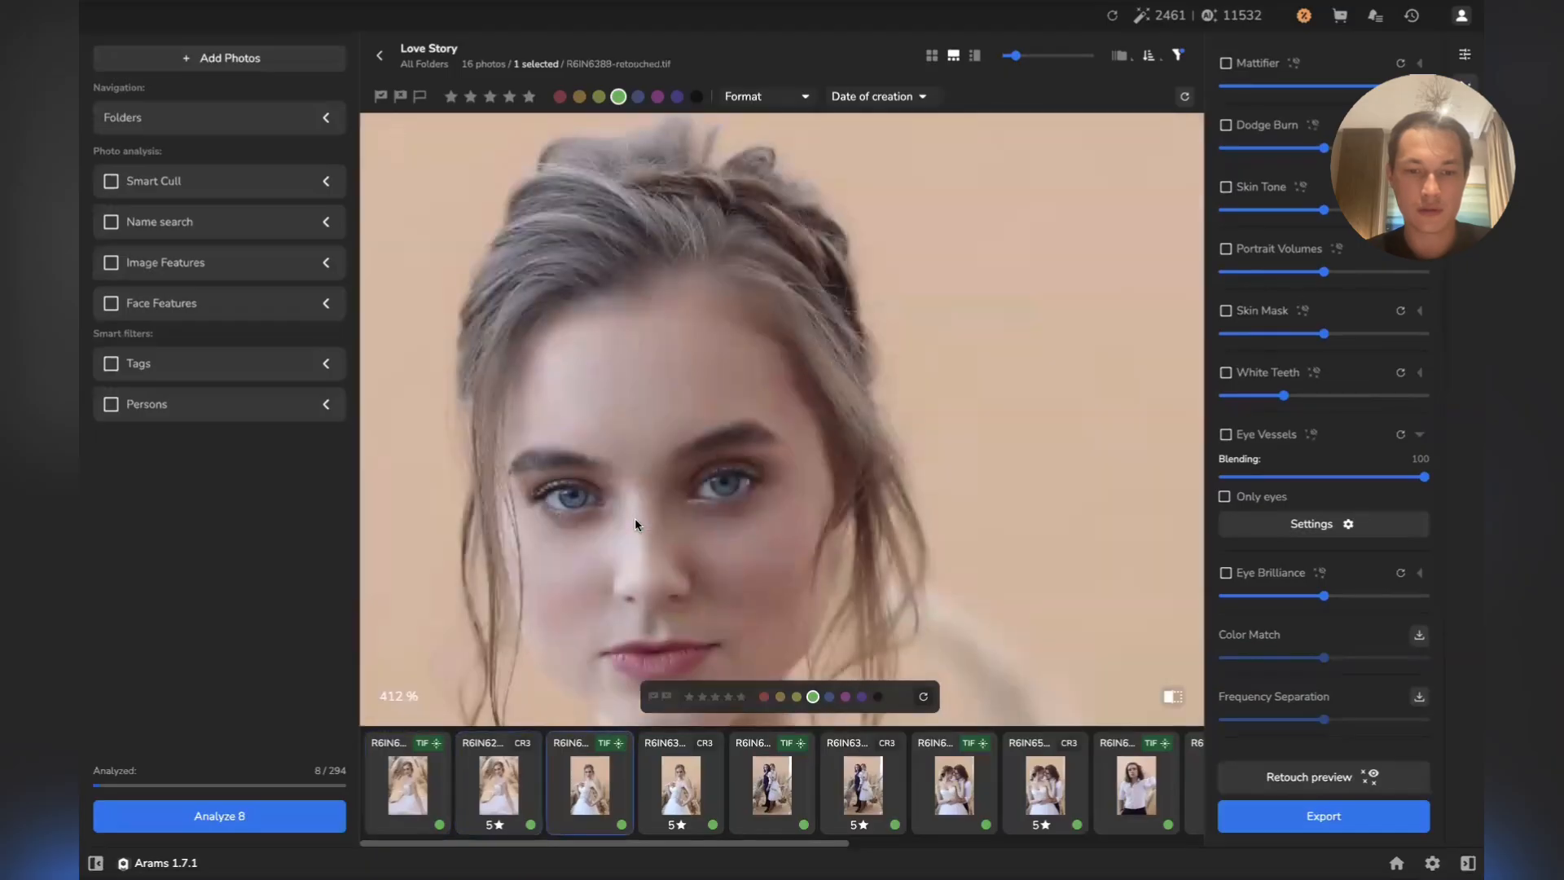
pyautogui.press('Right')
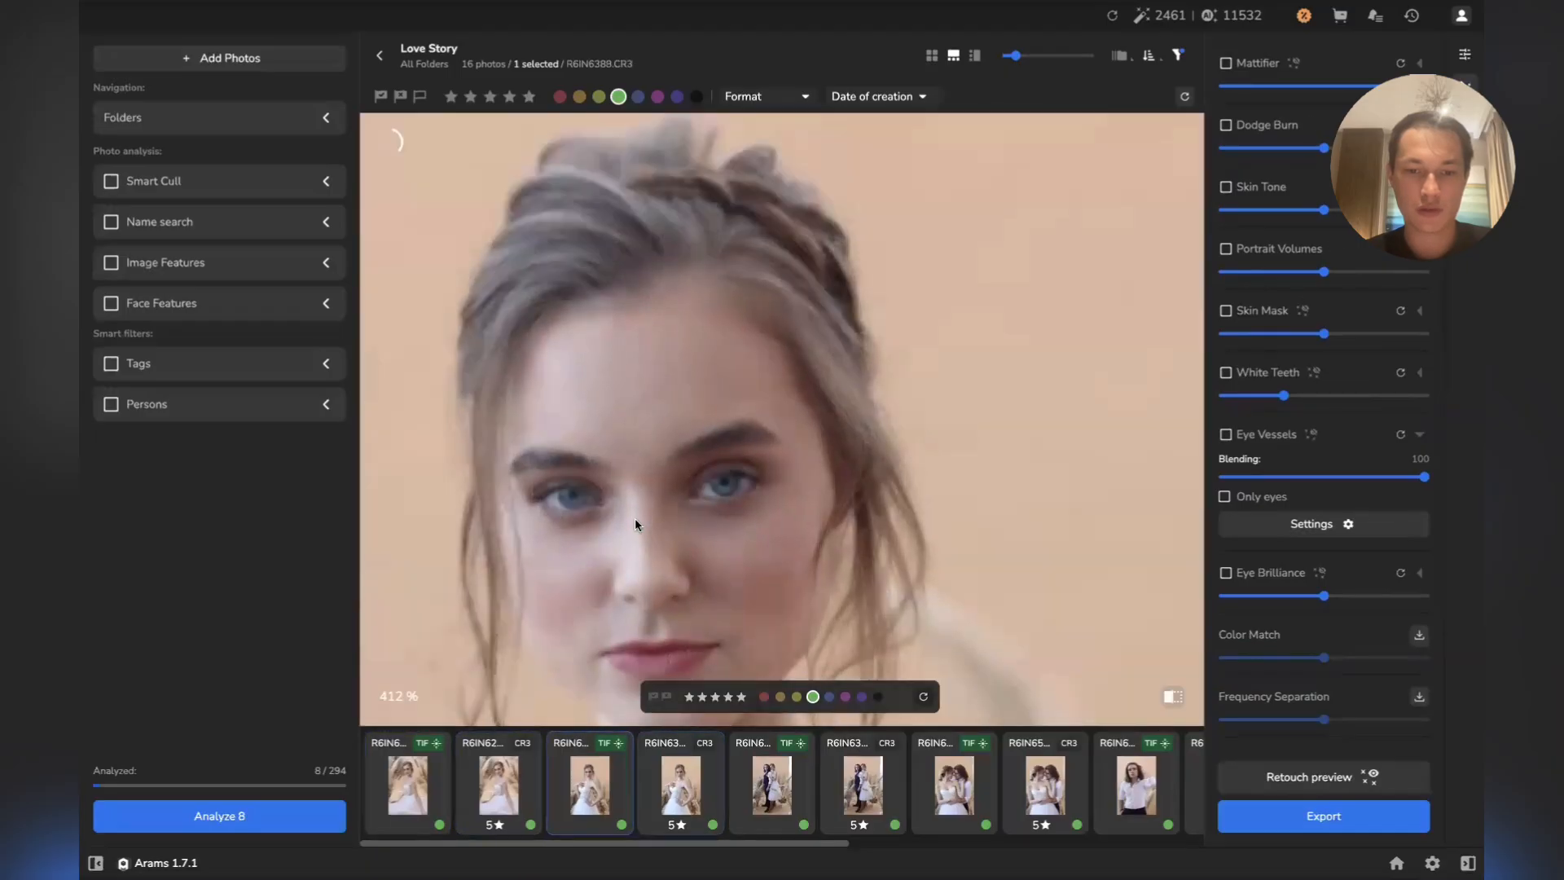
pyautogui.press('Left')
pyautogui.press('Escape')
pyautogui.press('Left')
pyautogui.press('Left')
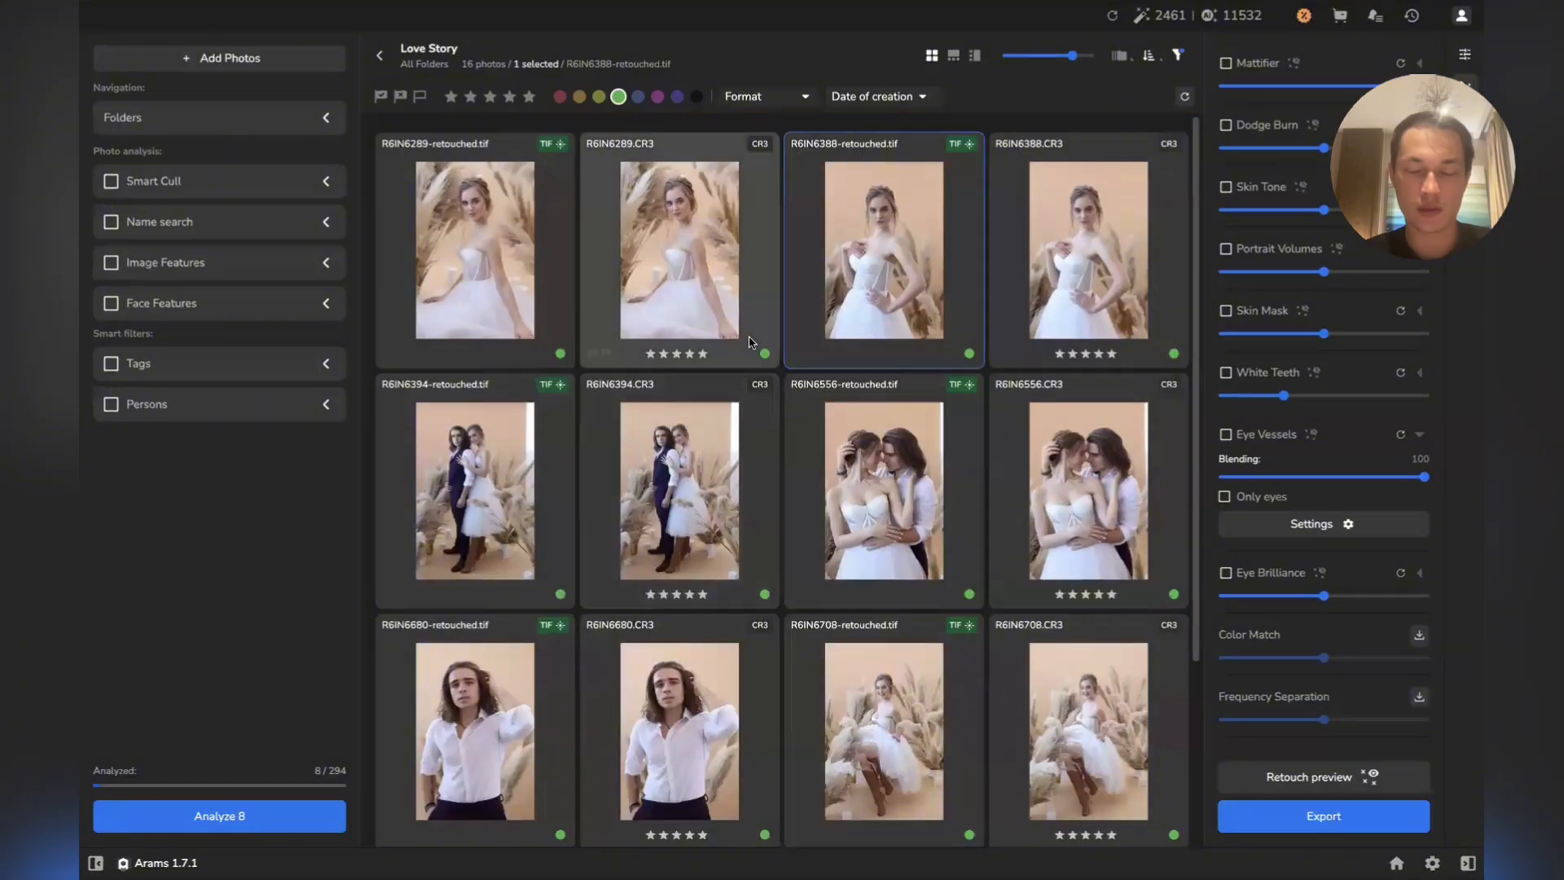
# Select all the photos in the grid and look through the available file actions, including the external app choices
pyautogui.scroll(-3, 797, 540)
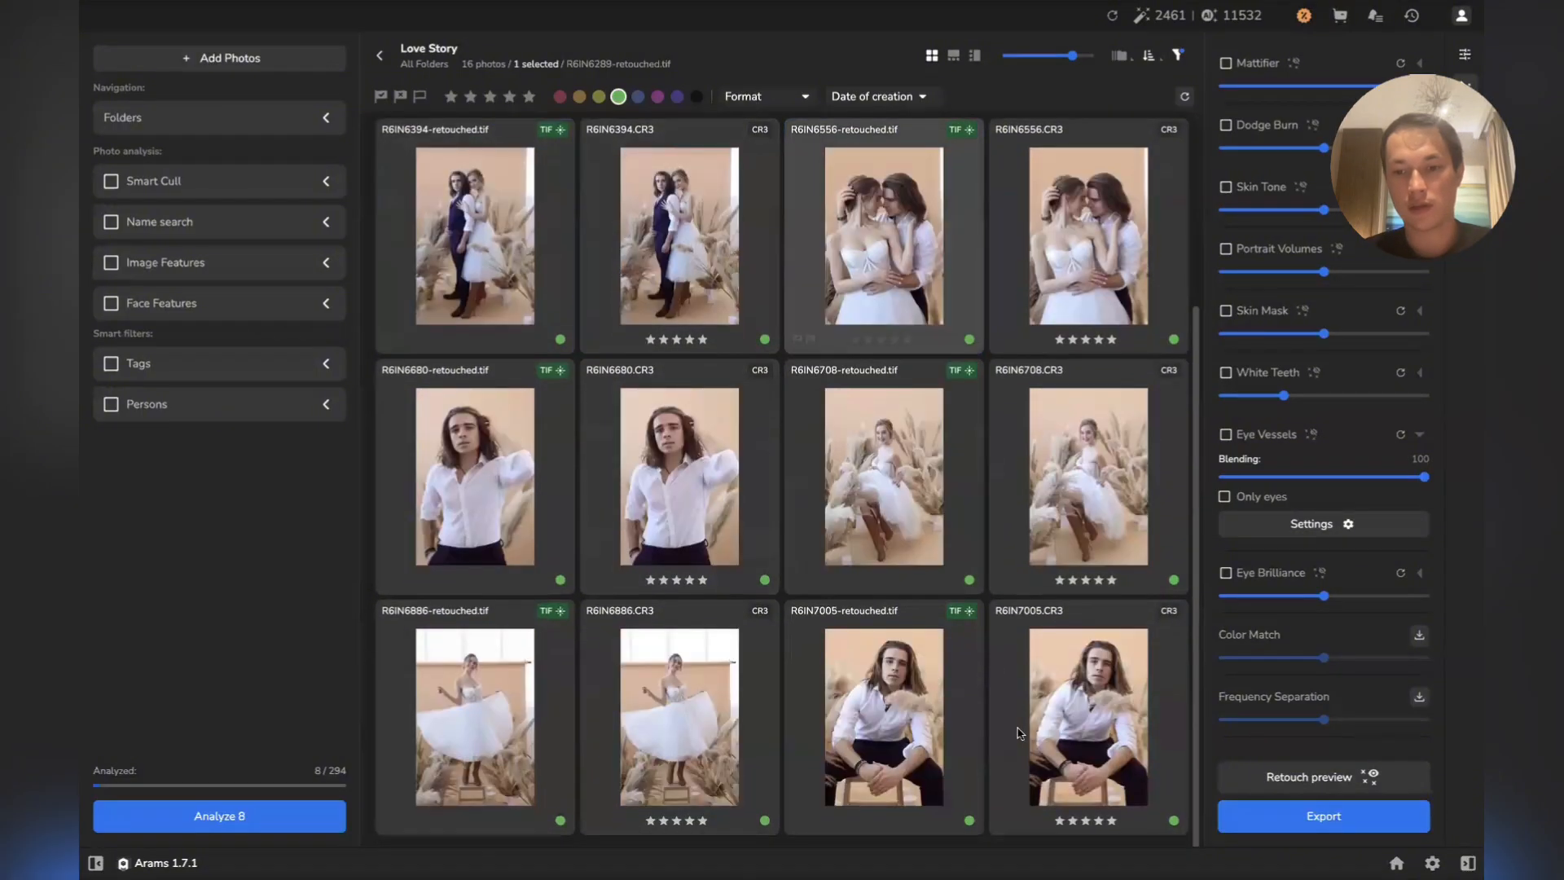
pyautogui.hotkey('ctrl', 'a')
pyautogui.rightClick(813, 252)
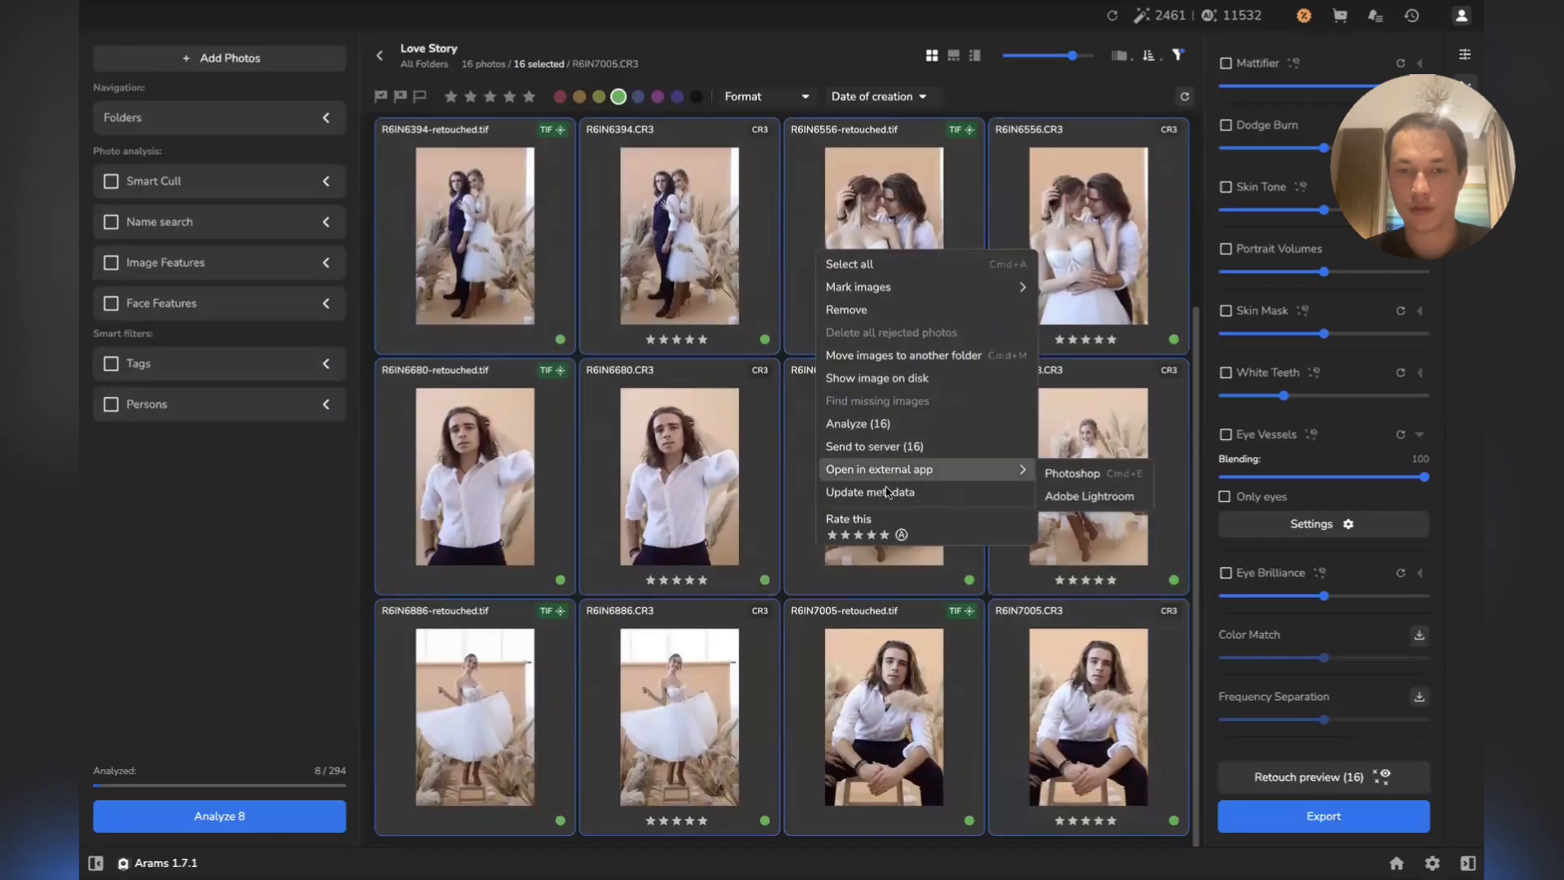
pyautogui.scroll(3, 639, 277)
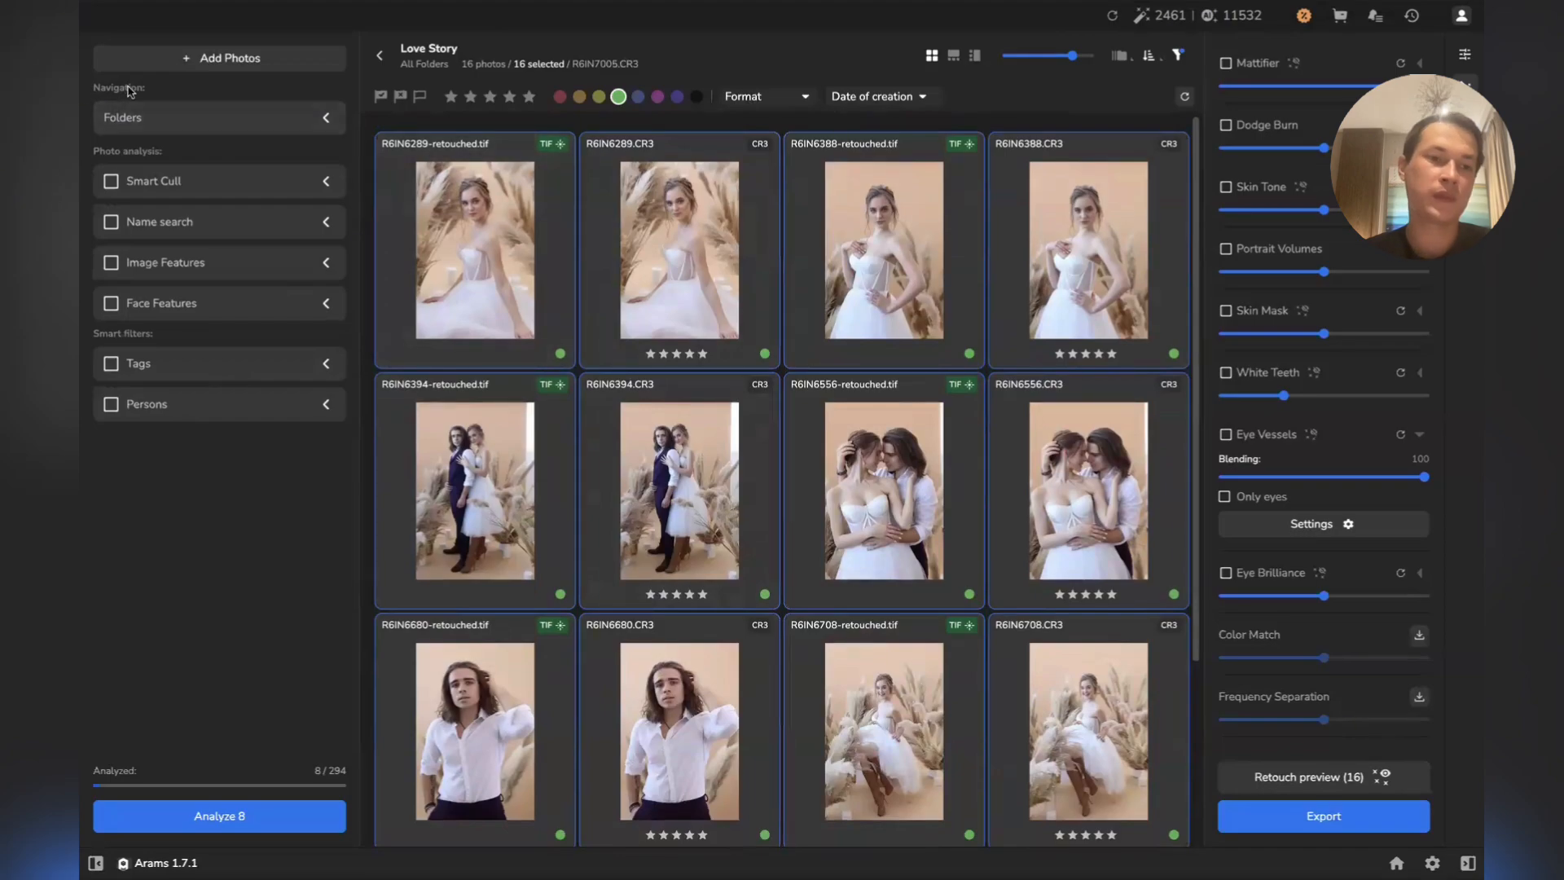
# Expand the folder tree, view the contents of the retouched subfolder and return to the Love Story folder
pyautogui.click(173, 122)
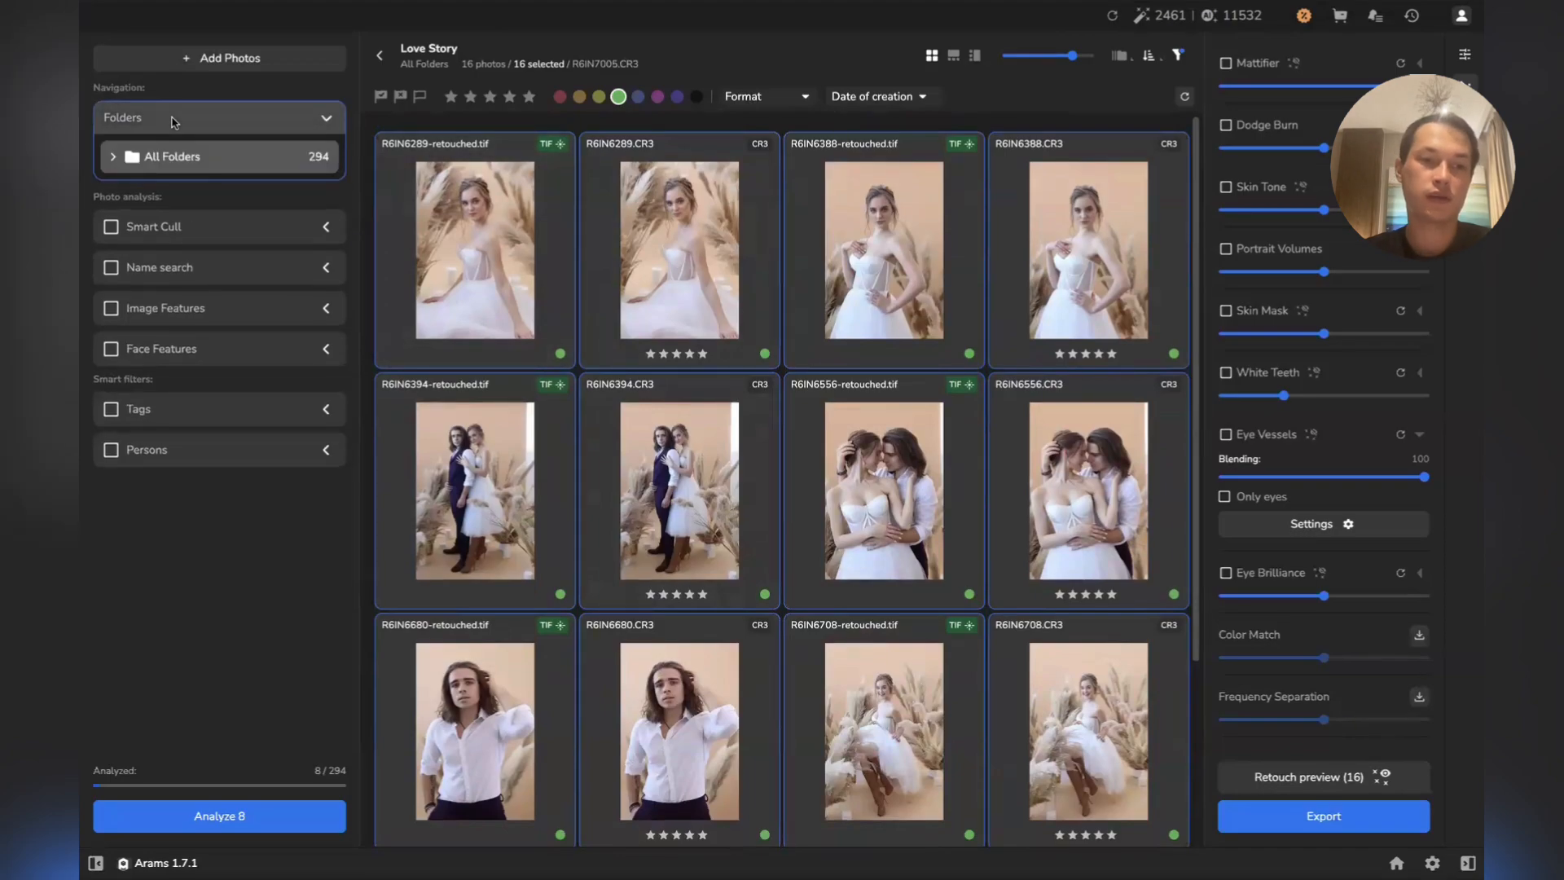
pyautogui.click(114, 157)
pyautogui.click(127, 194)
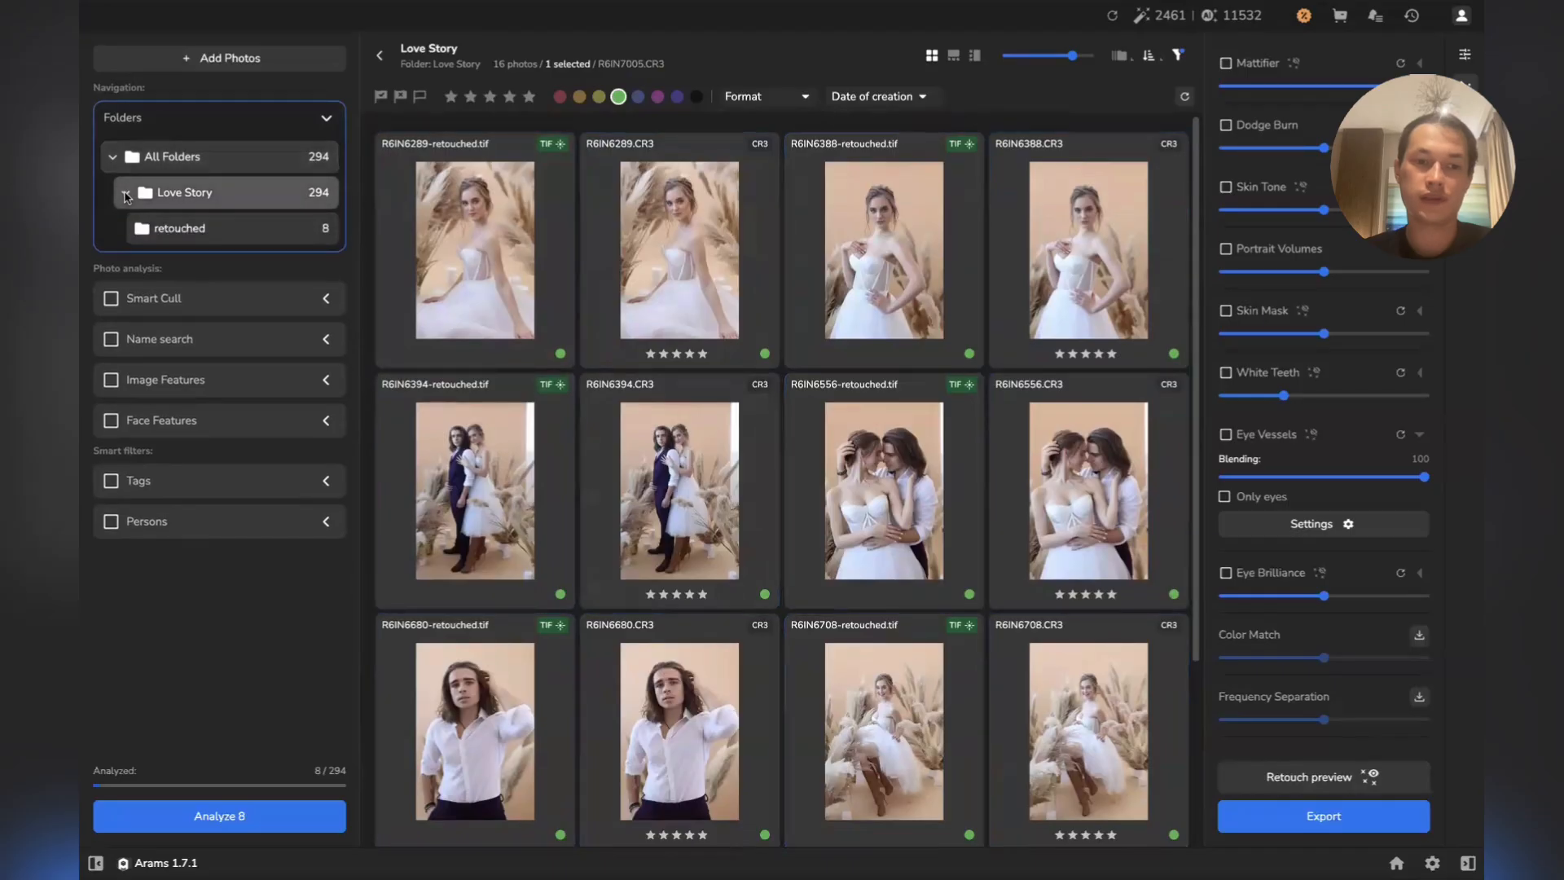
pyautogui.click(234, 229)
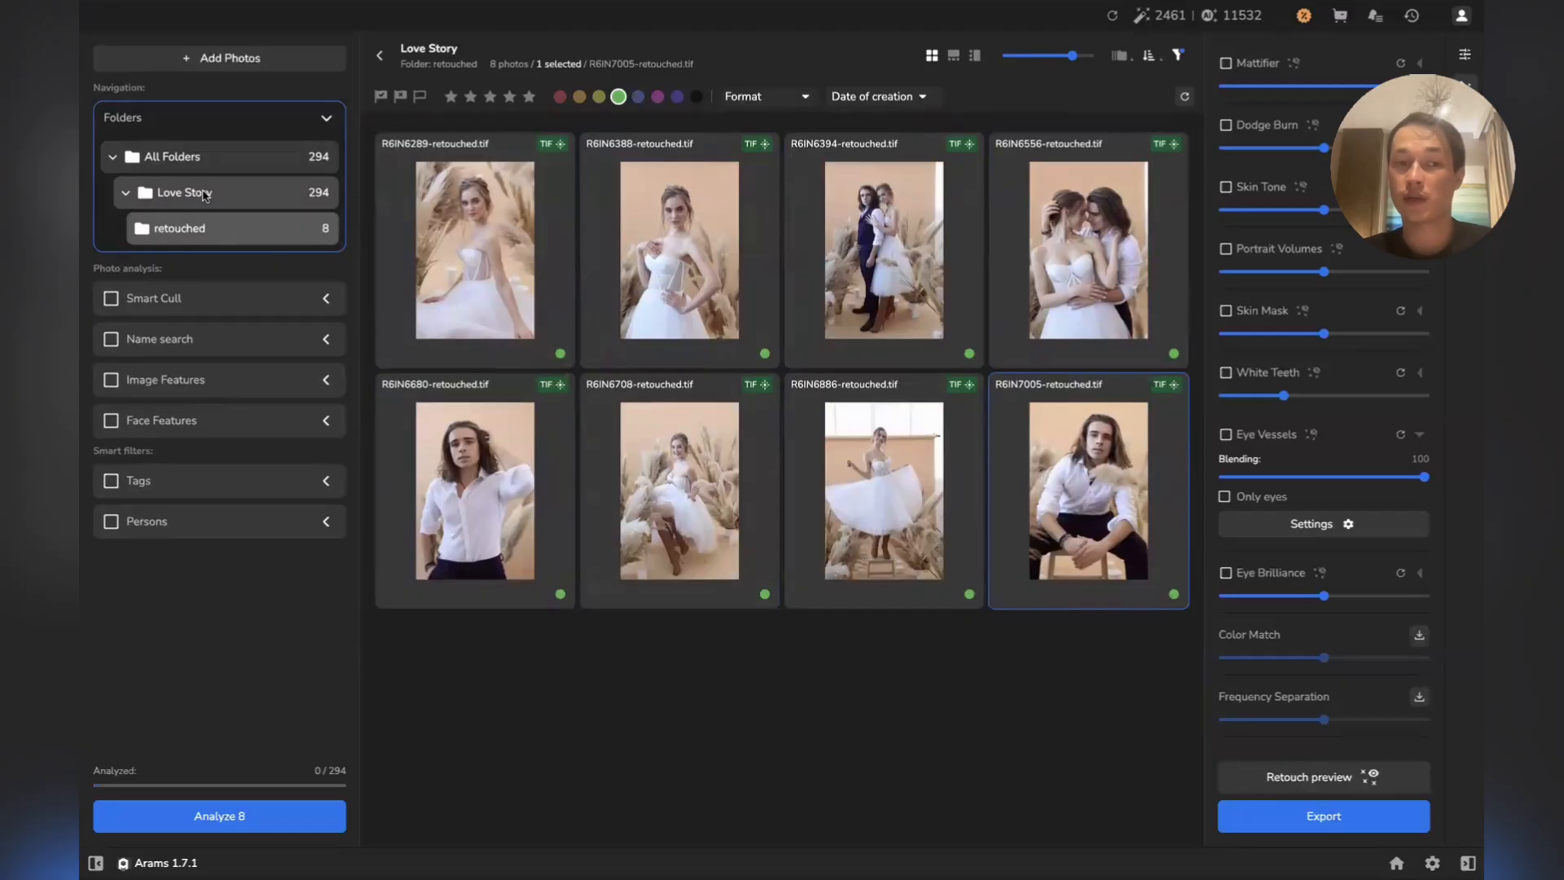
pyautogui.click(206, 196)
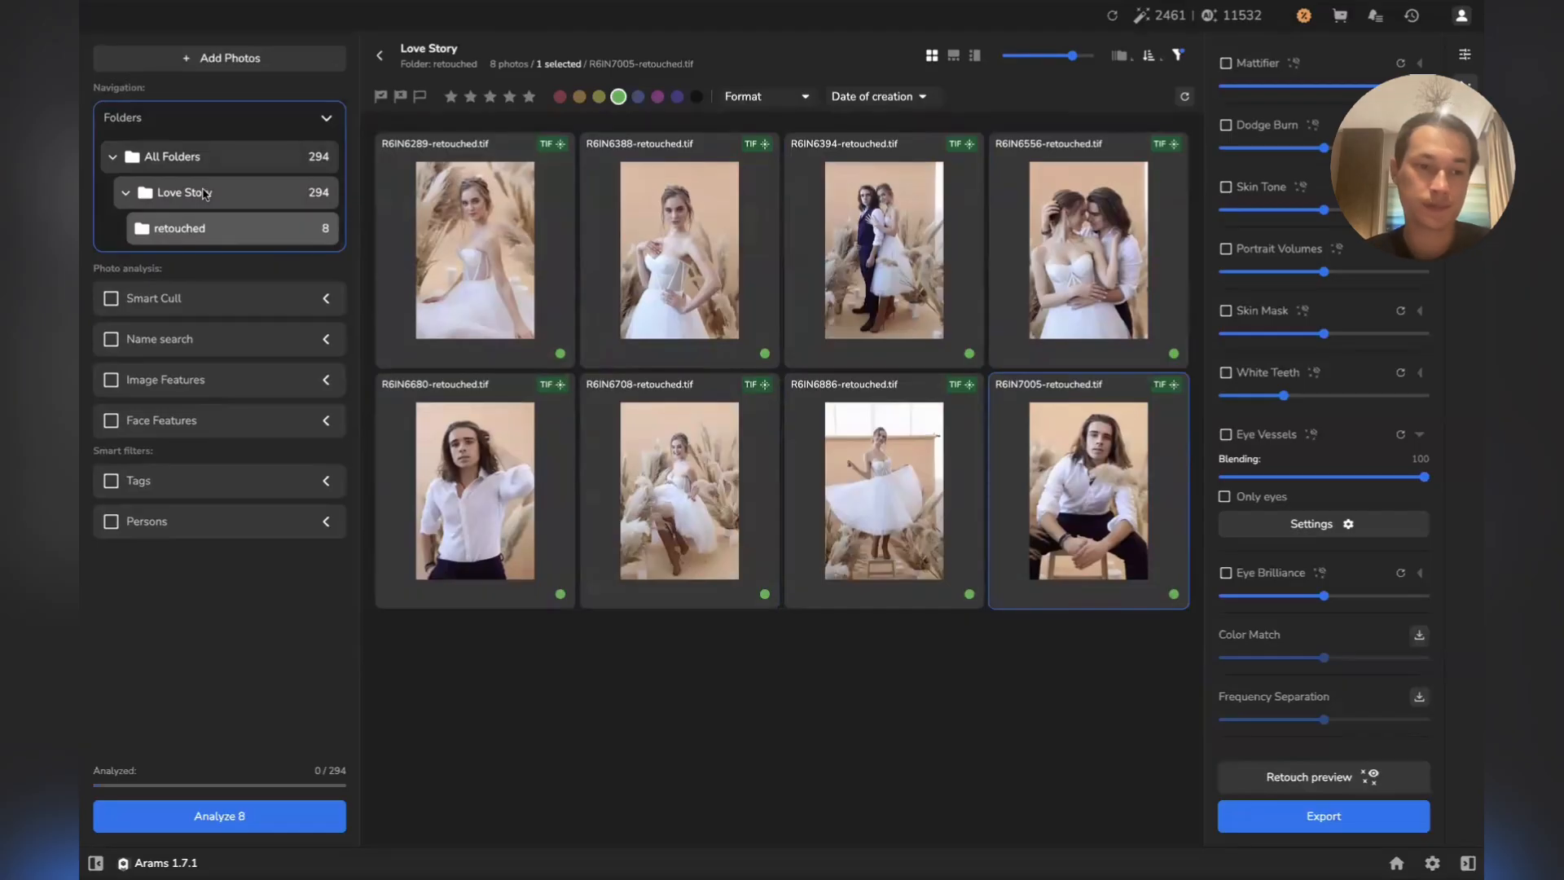
pyautogui.scroll(-3, 535, 308)
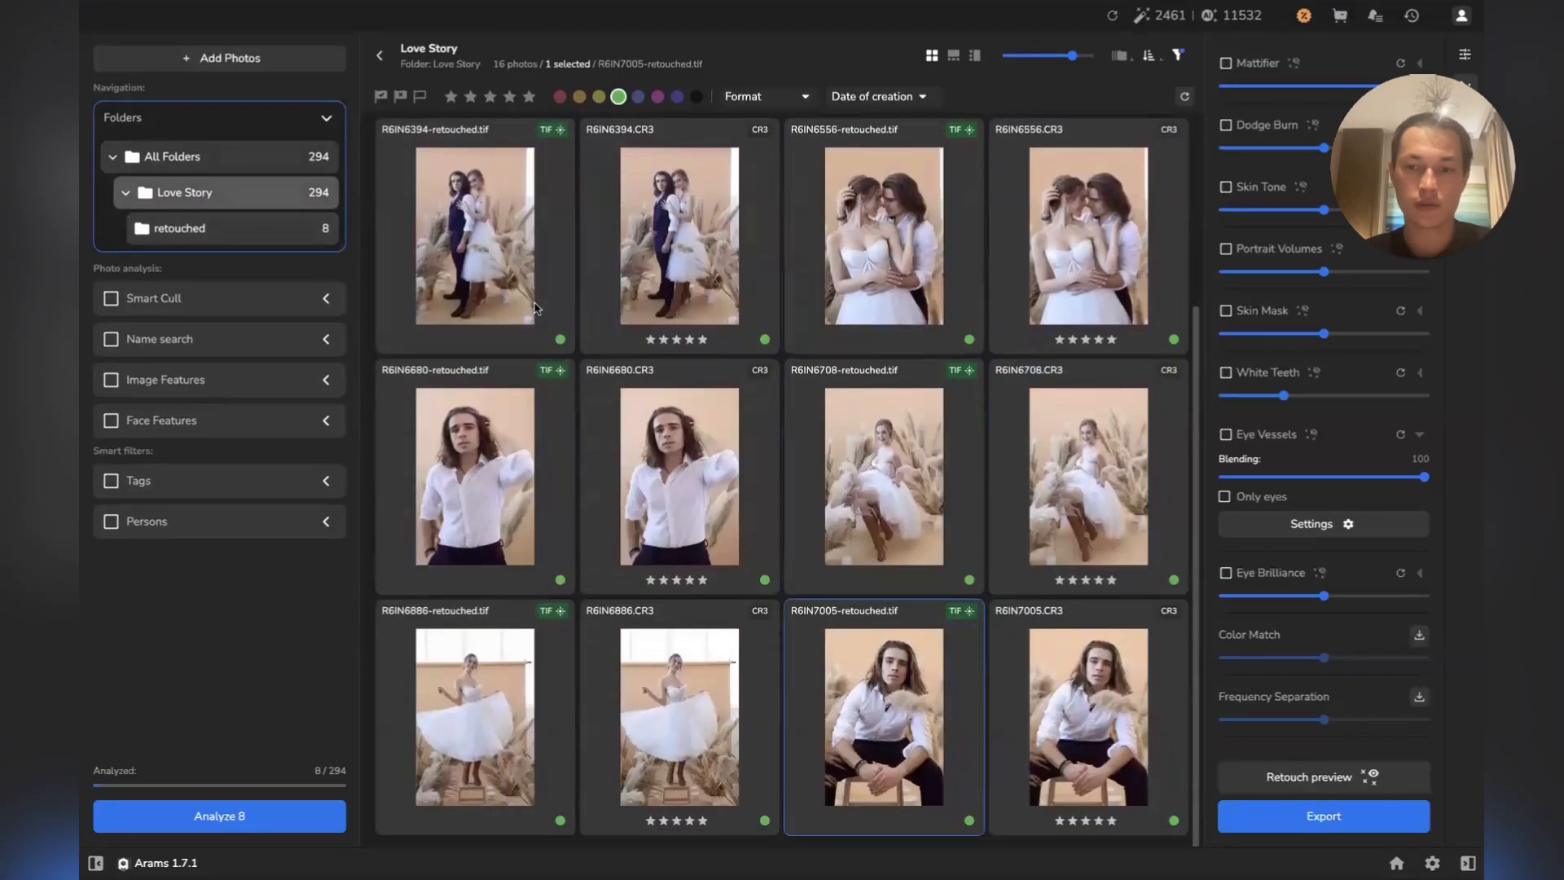
pyautogui.scroll(3, 535, 308)
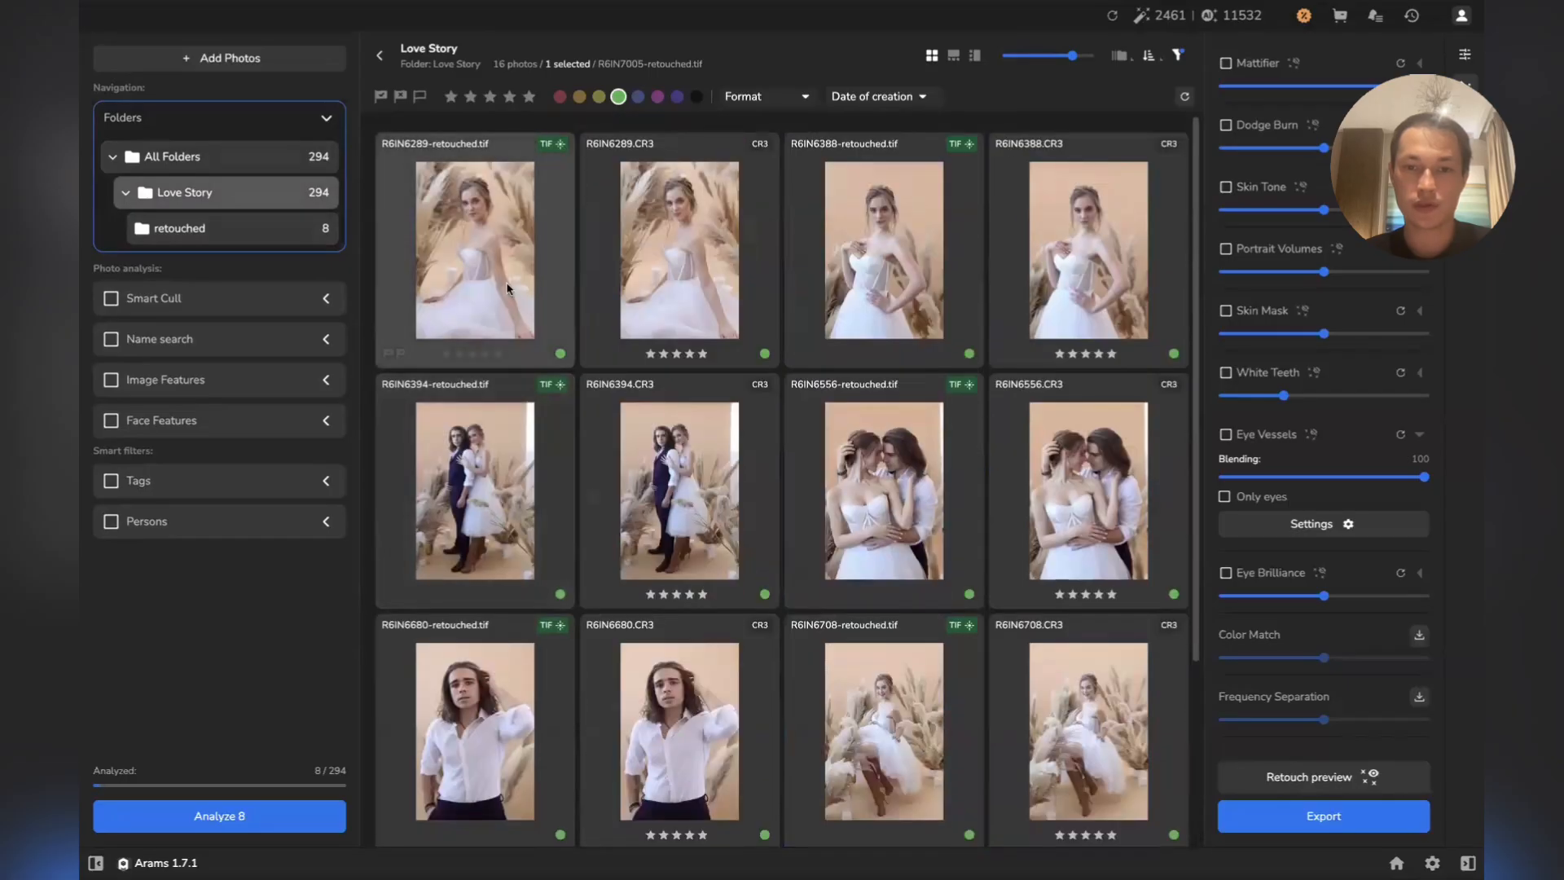
# Select all 16 photos in the grid and move them to the Love Story folder
pyautogui.click(507, 285)
pyautogui.scroll(-3, 624, 445)
pyautogui.keyDown('shift'); pyautogui.click(1056, 724); pyautogui.keyUp('shift')
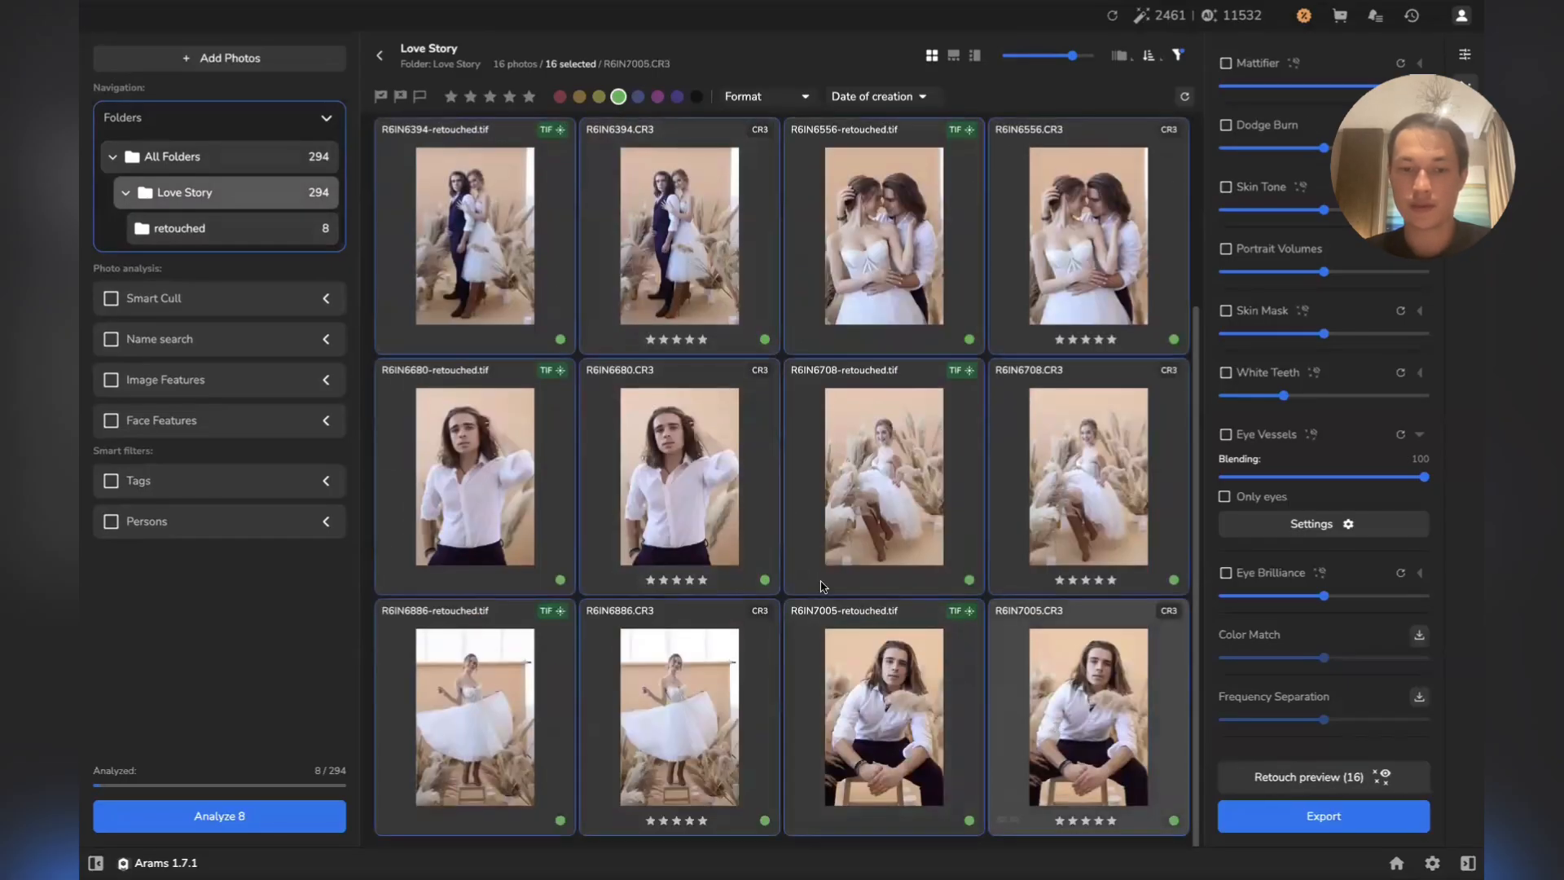
pyautogui.scroll(3, 814, 529)
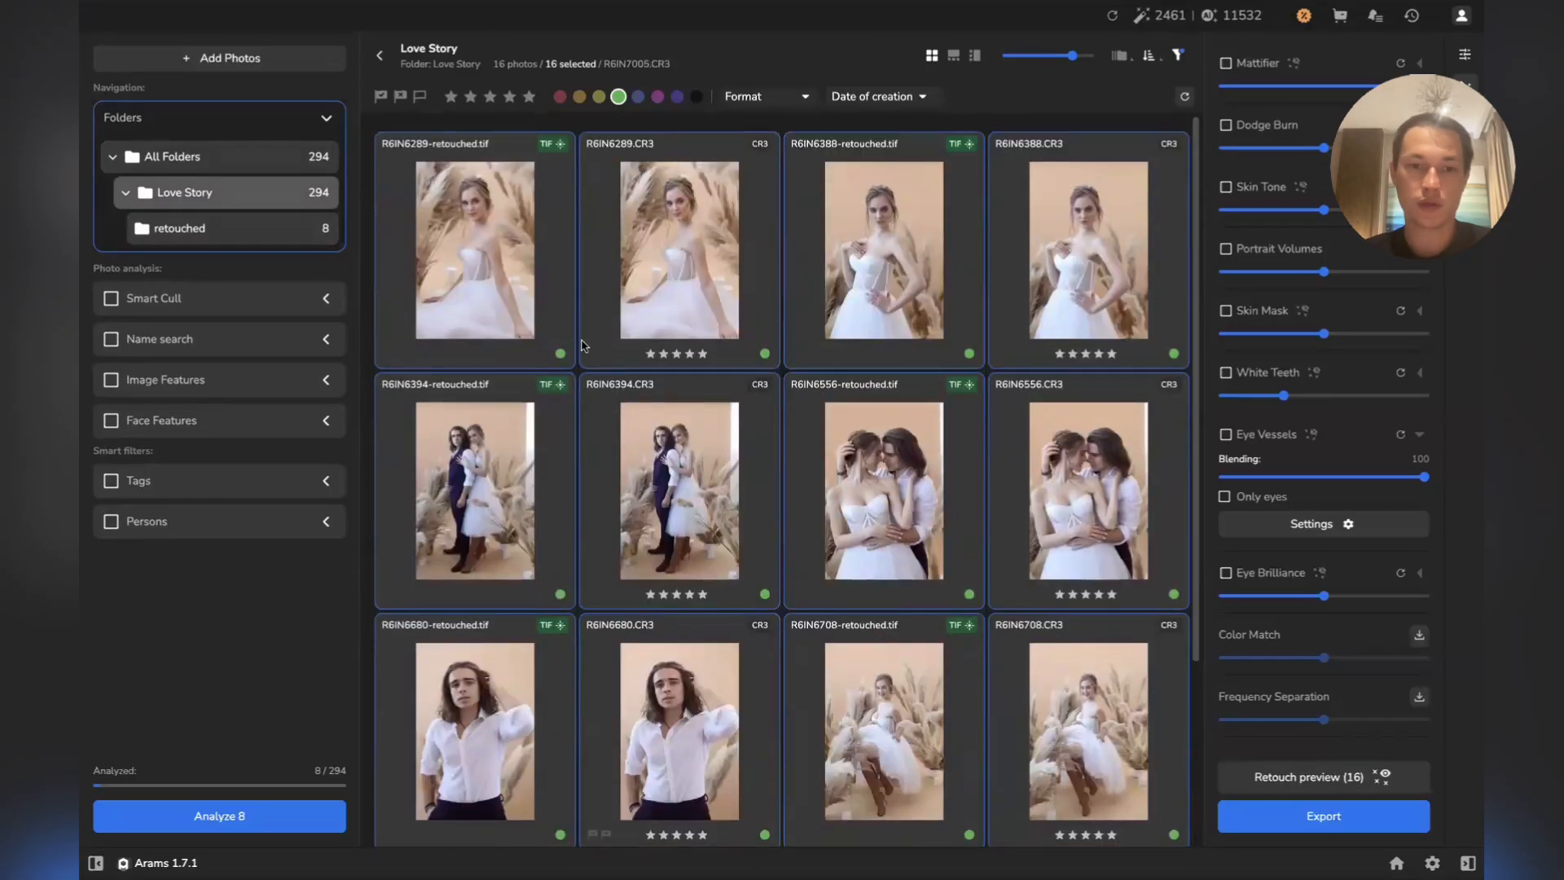
pyautogui.rightClick(431, 241)
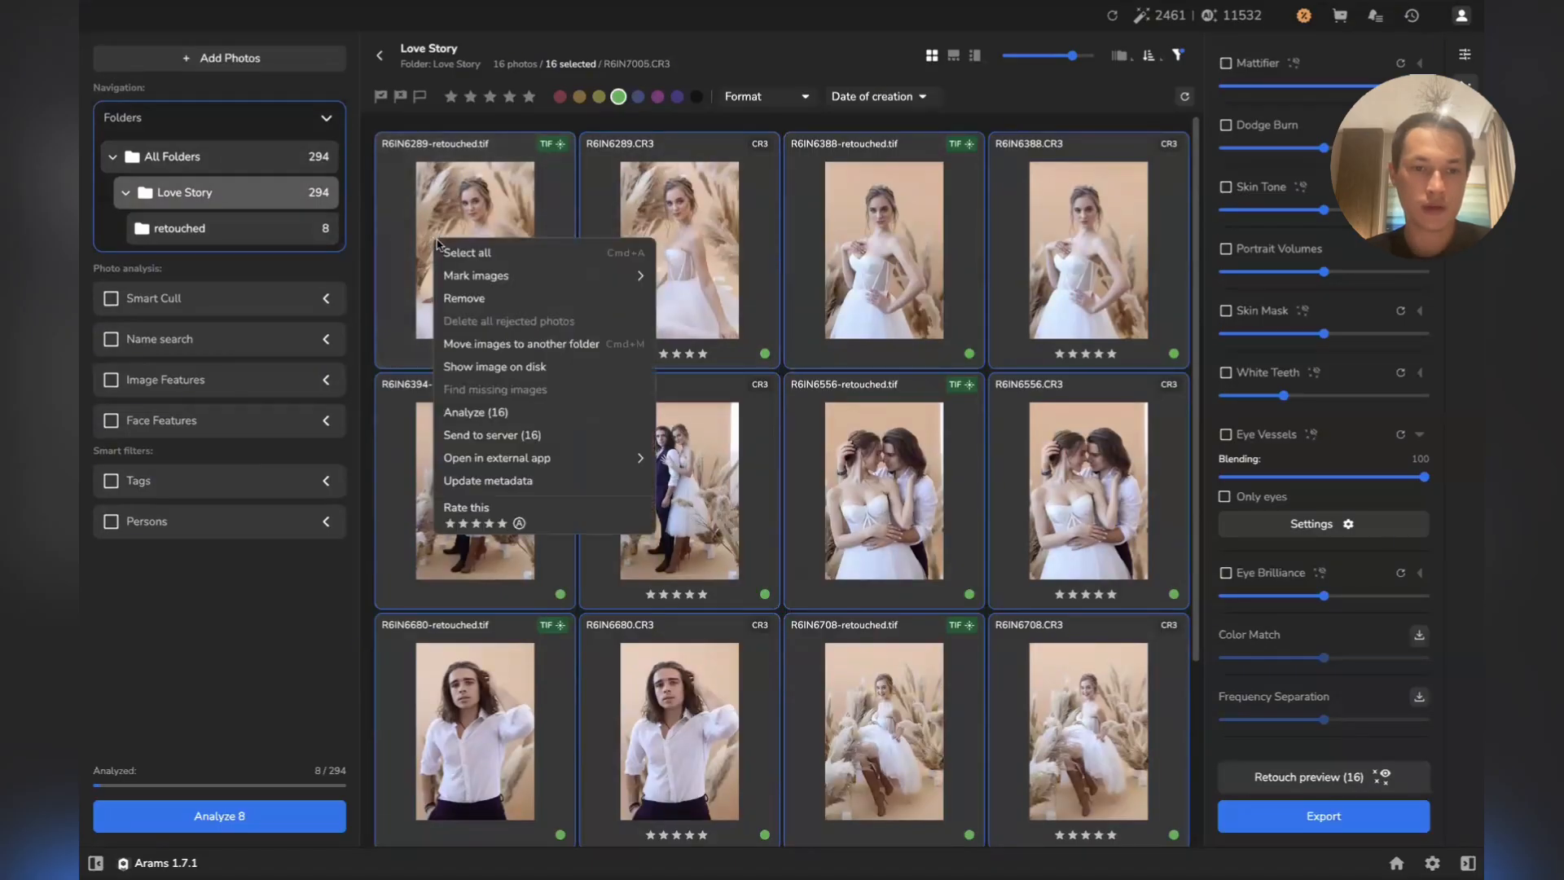
pyautogui.click(516, 340)
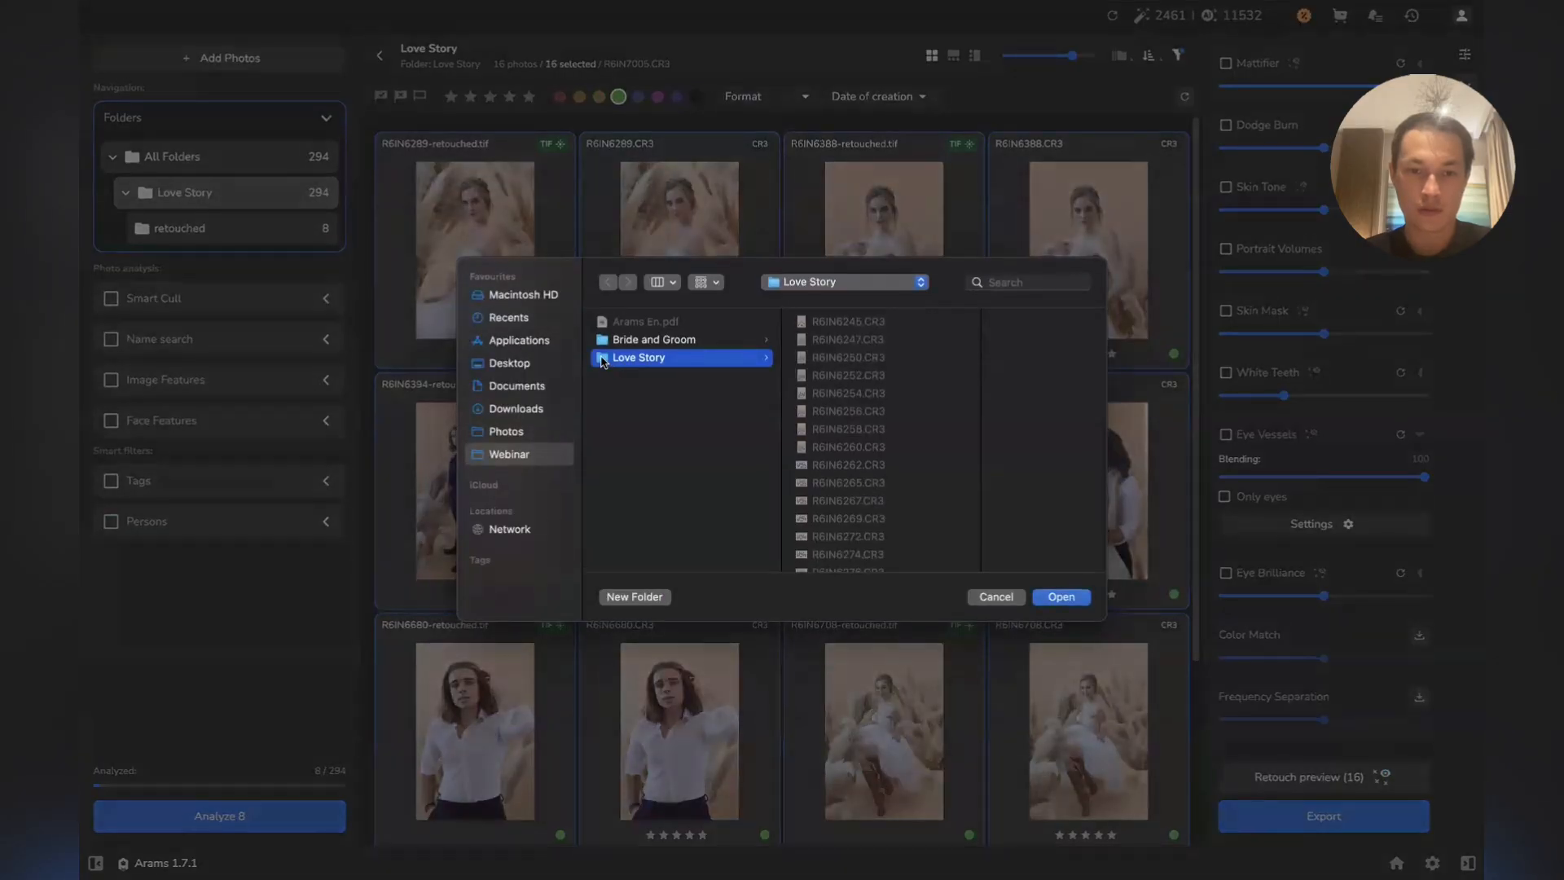
pyautogui.press('Return')
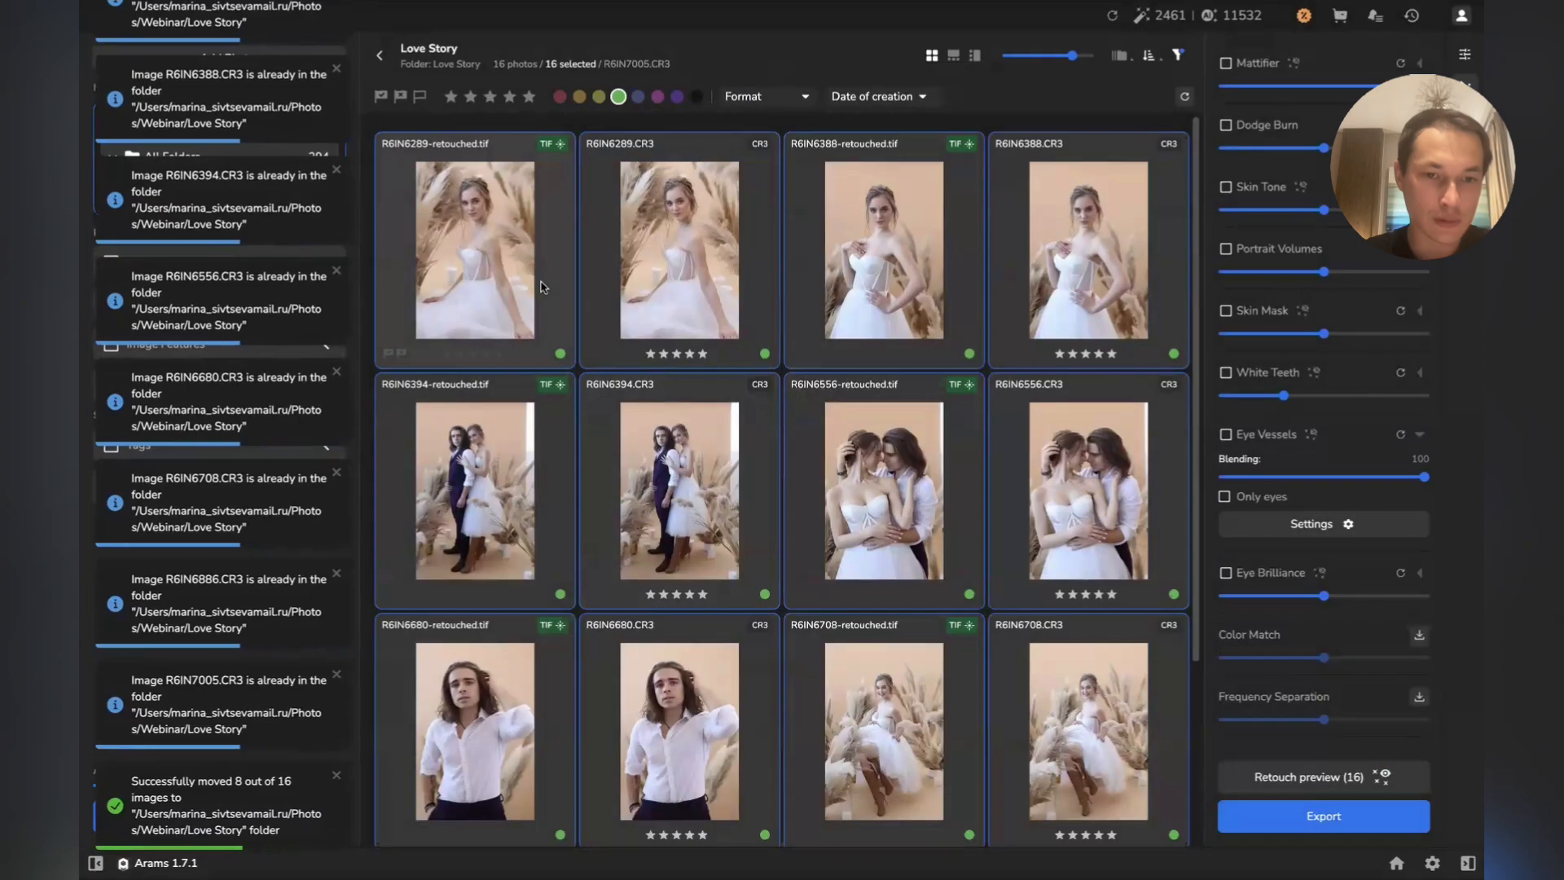
# Reselect all 16 photos and move them to a new folder named Before after inside Love Story
pyautogui.scroll(-3, 529, 391)
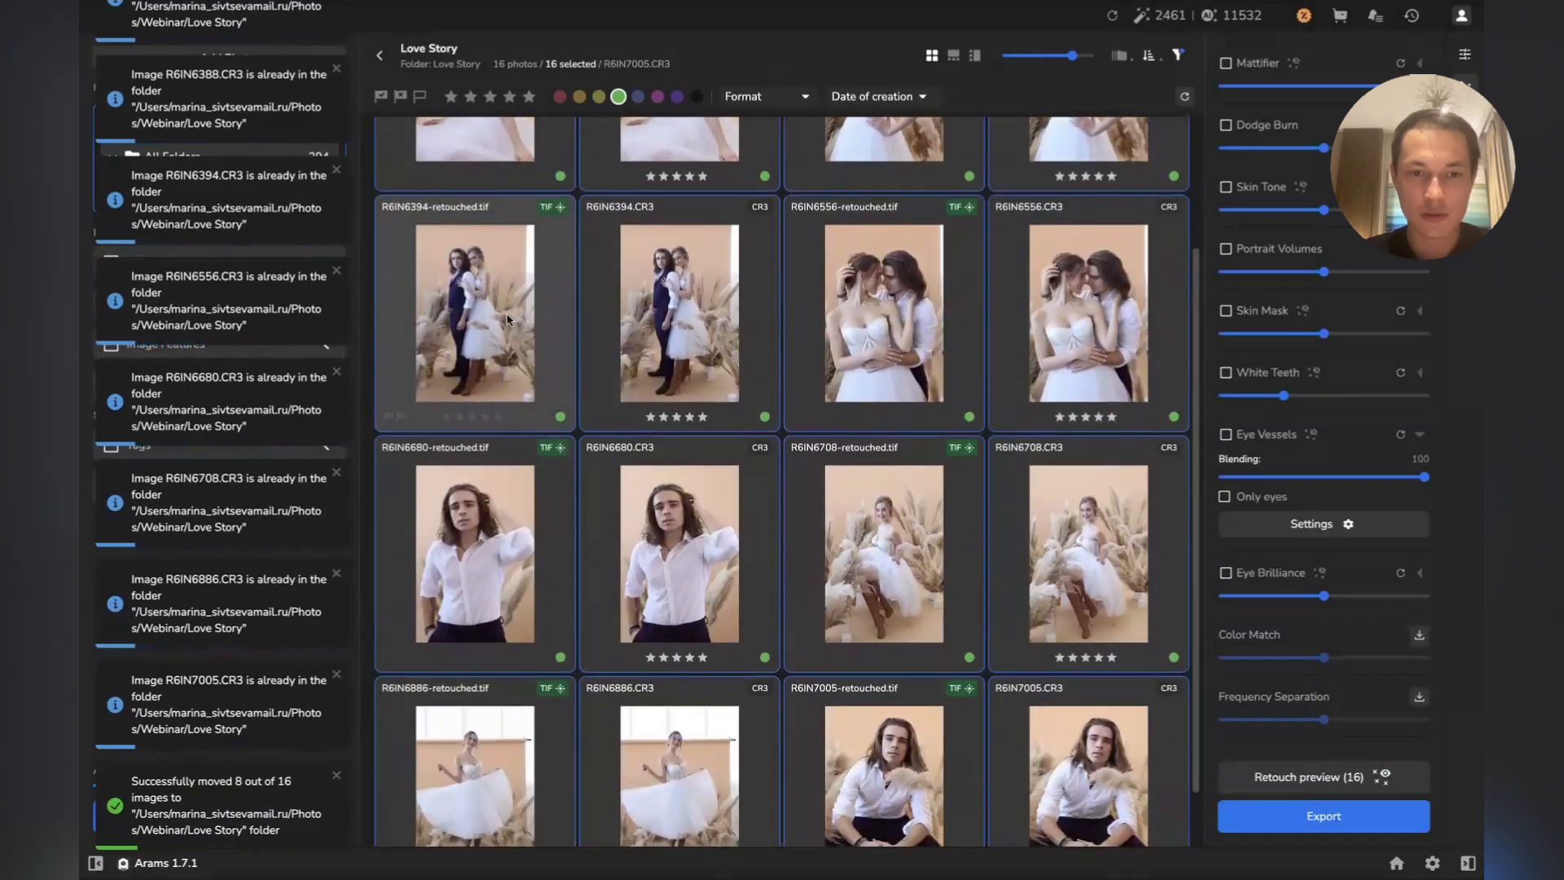
pyautogui.click(507, 318)
pyautogui.scroll(3, 522, 269)
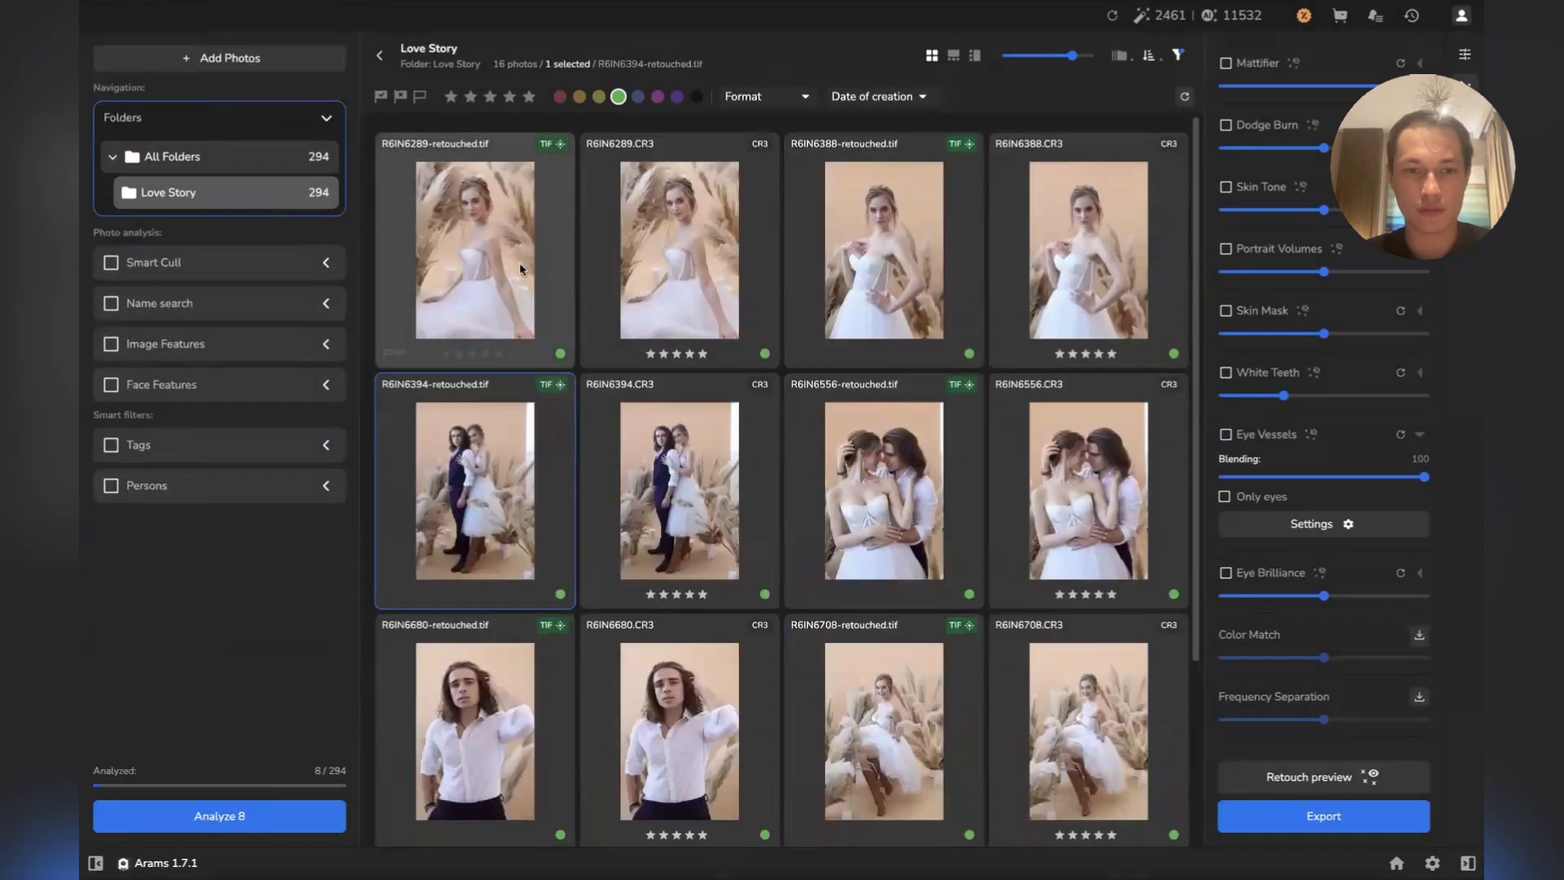
pyautogui.scroll(-3, 522, 269)
pyautogui.click(1123, 714)
pyautogui.scroll(3, 829, 441)
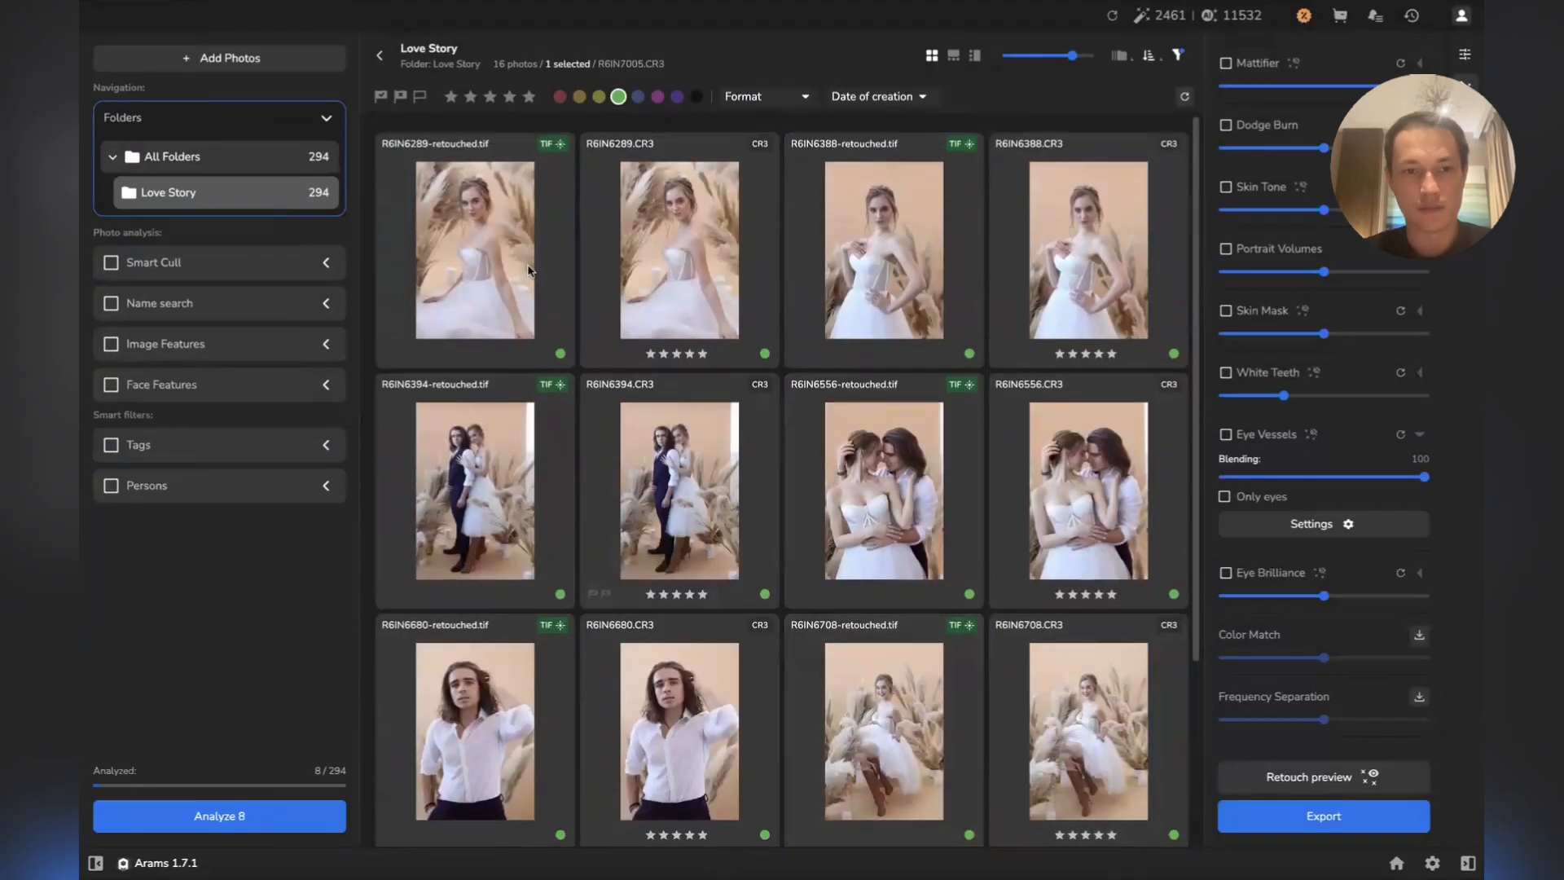
pyautogui.keyDown('shift'); pyautogui.click(521, 265); pyautogui.keyUp('shift')
pyautogui.rightClick(508, 258)
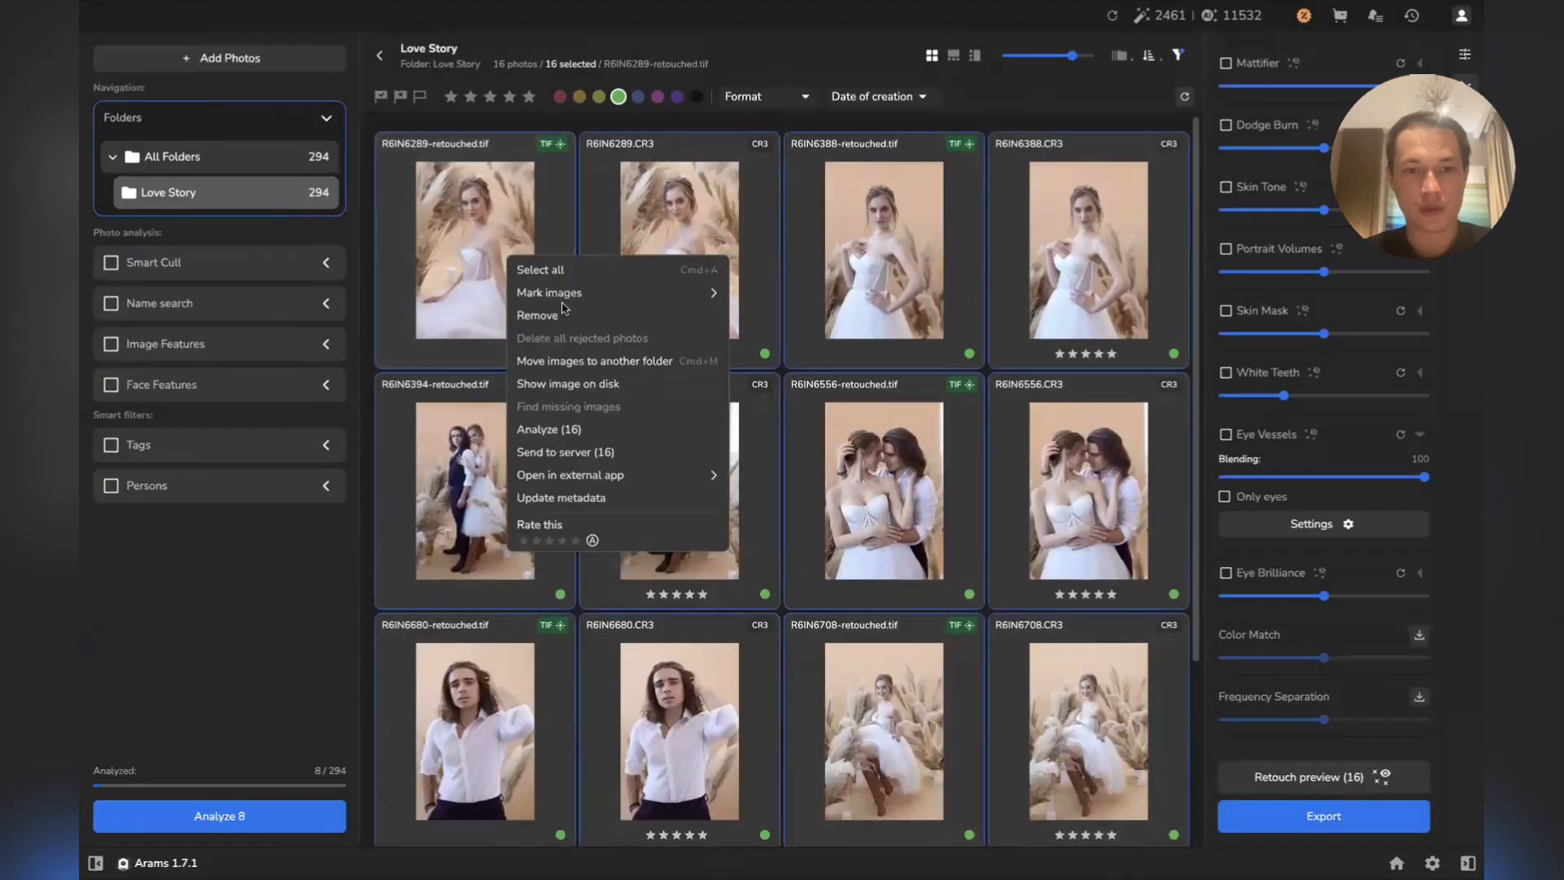
pyautogui.click(603, 362)
pyautogui.click(652, 597)
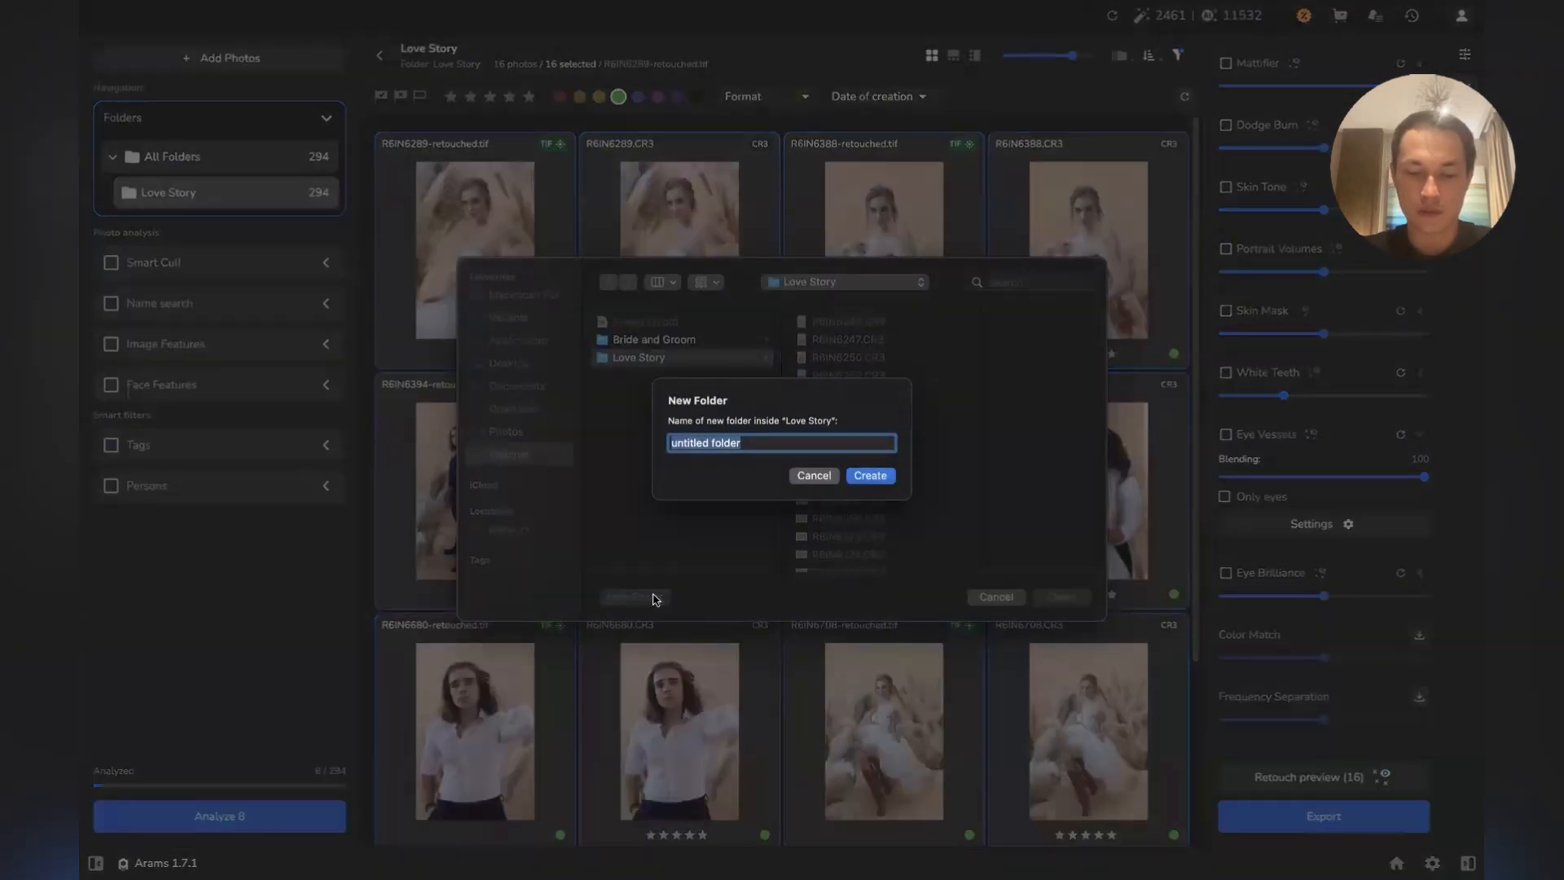
pyautogui.write('Before after')
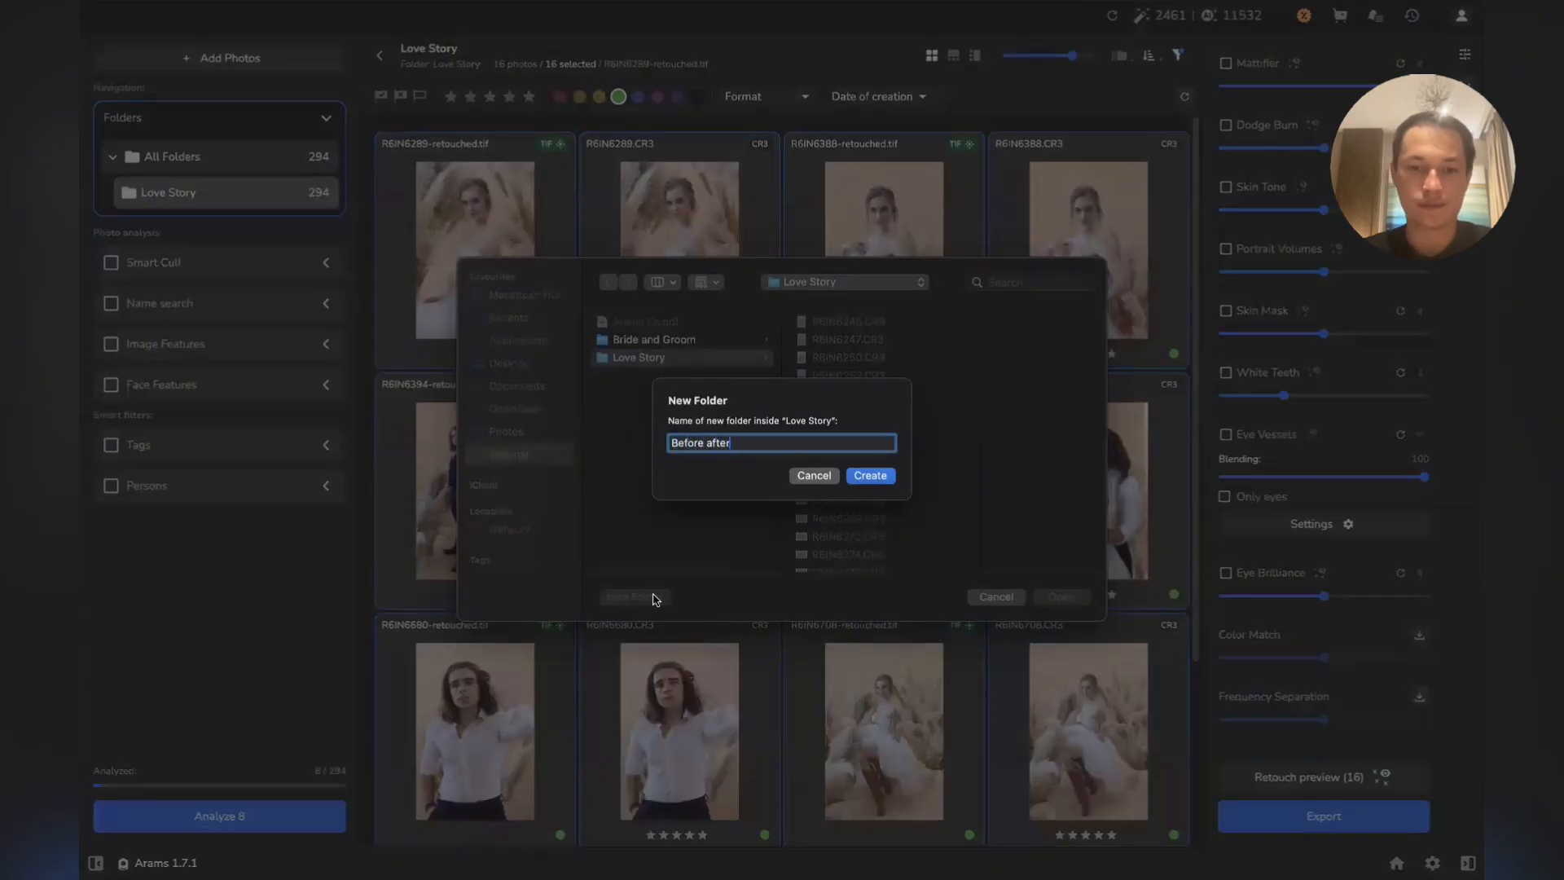
pyautogui.press('Return')
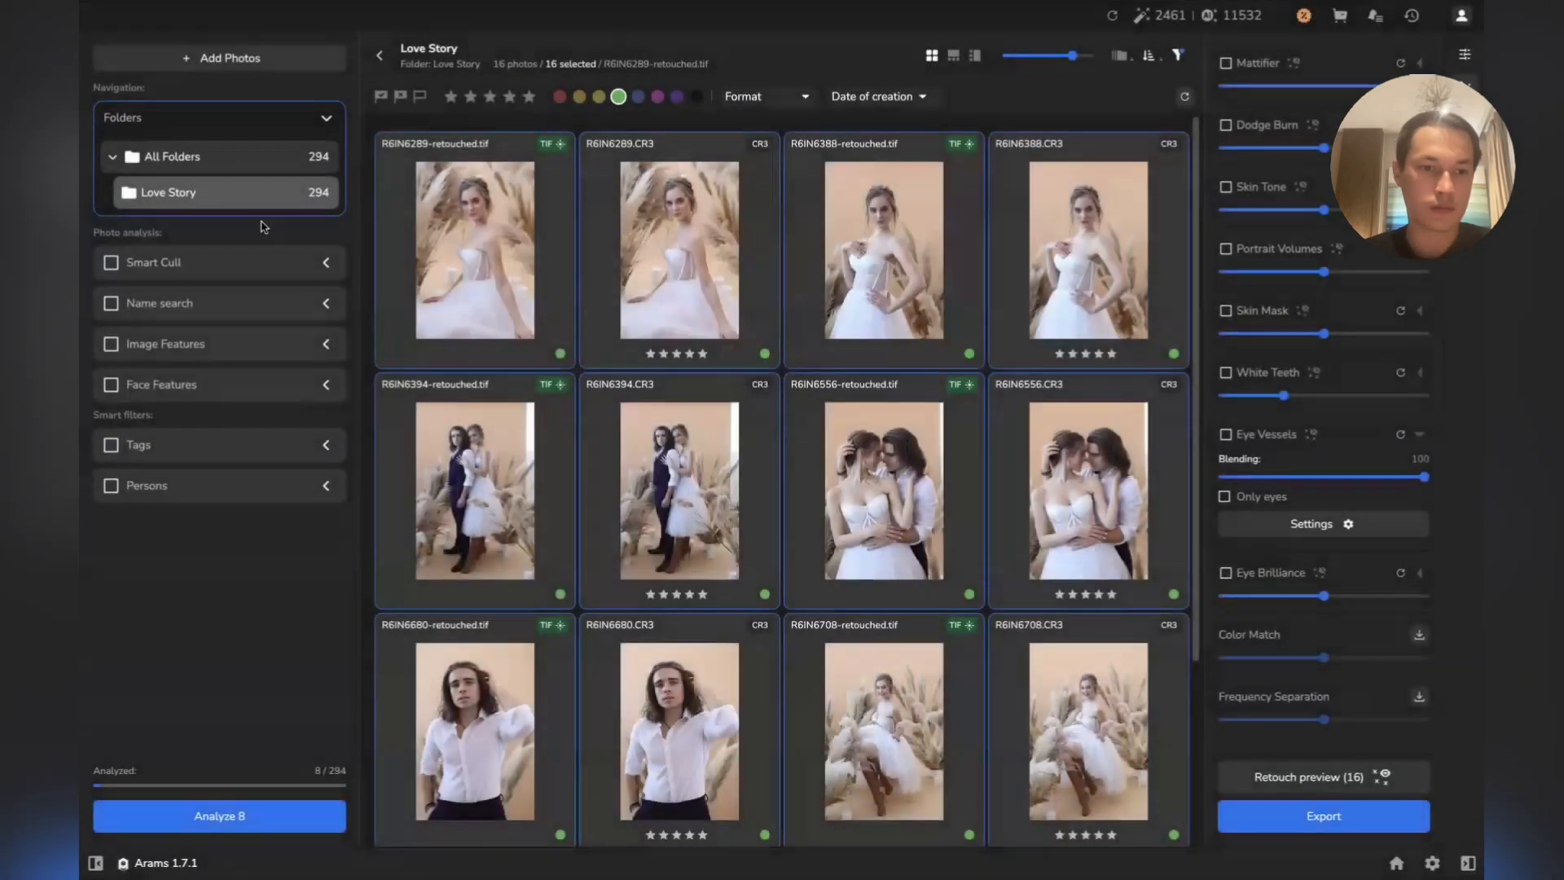
# Show the Before after folder on disk and preview R6IN6289-retouched.tif beside the file list
pyautogui.rightClick(269, 231)
pyautogui.click(277, 240)
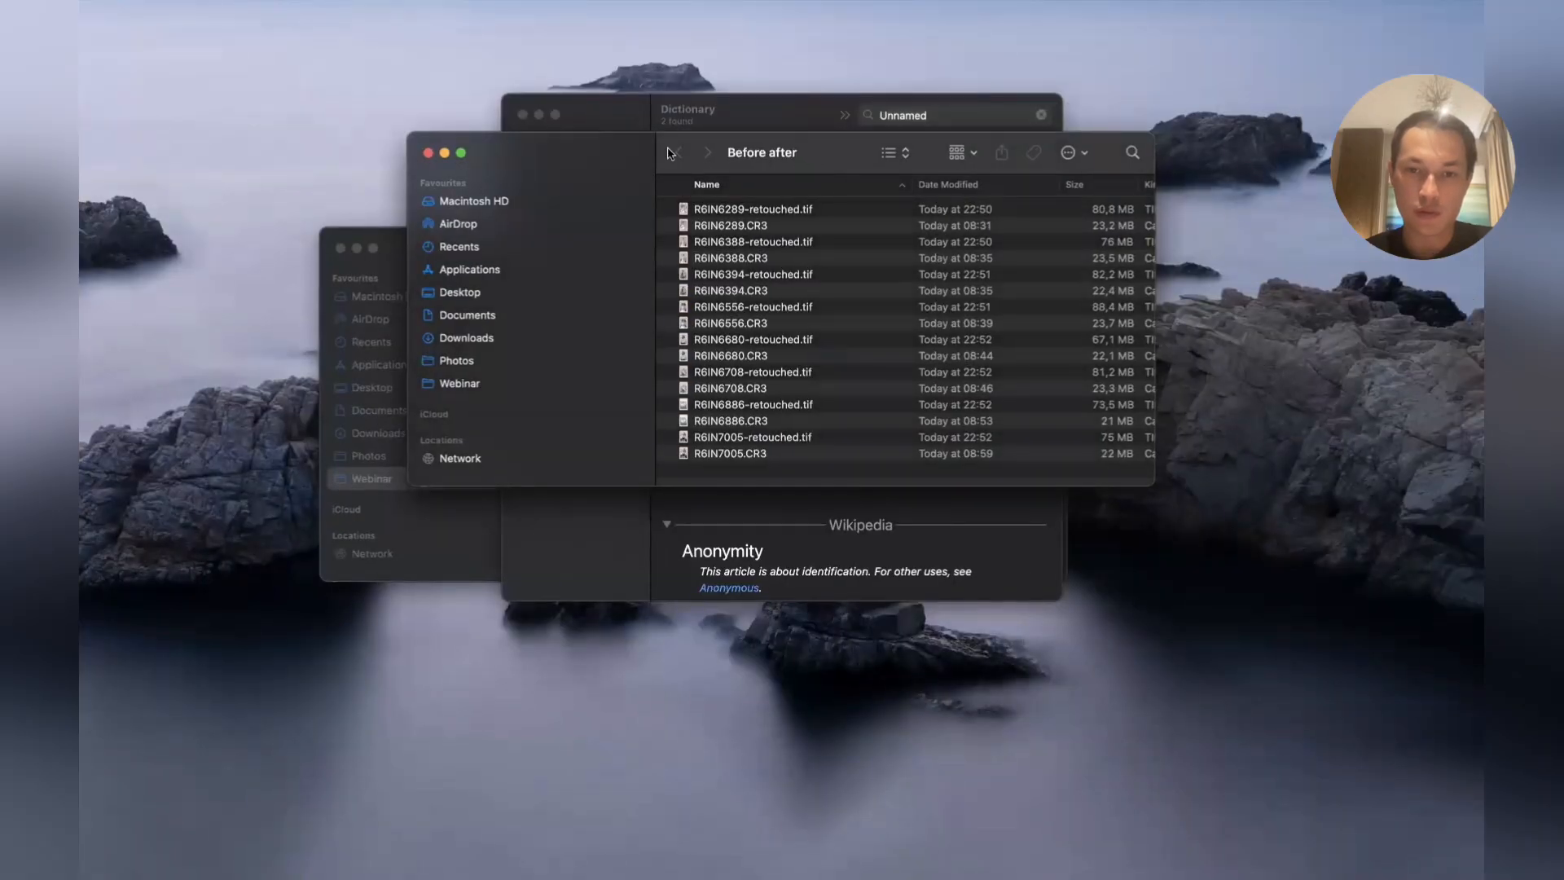
pyautogui.moveTo(668, 154); pyautogui.dragTo(502, 164)
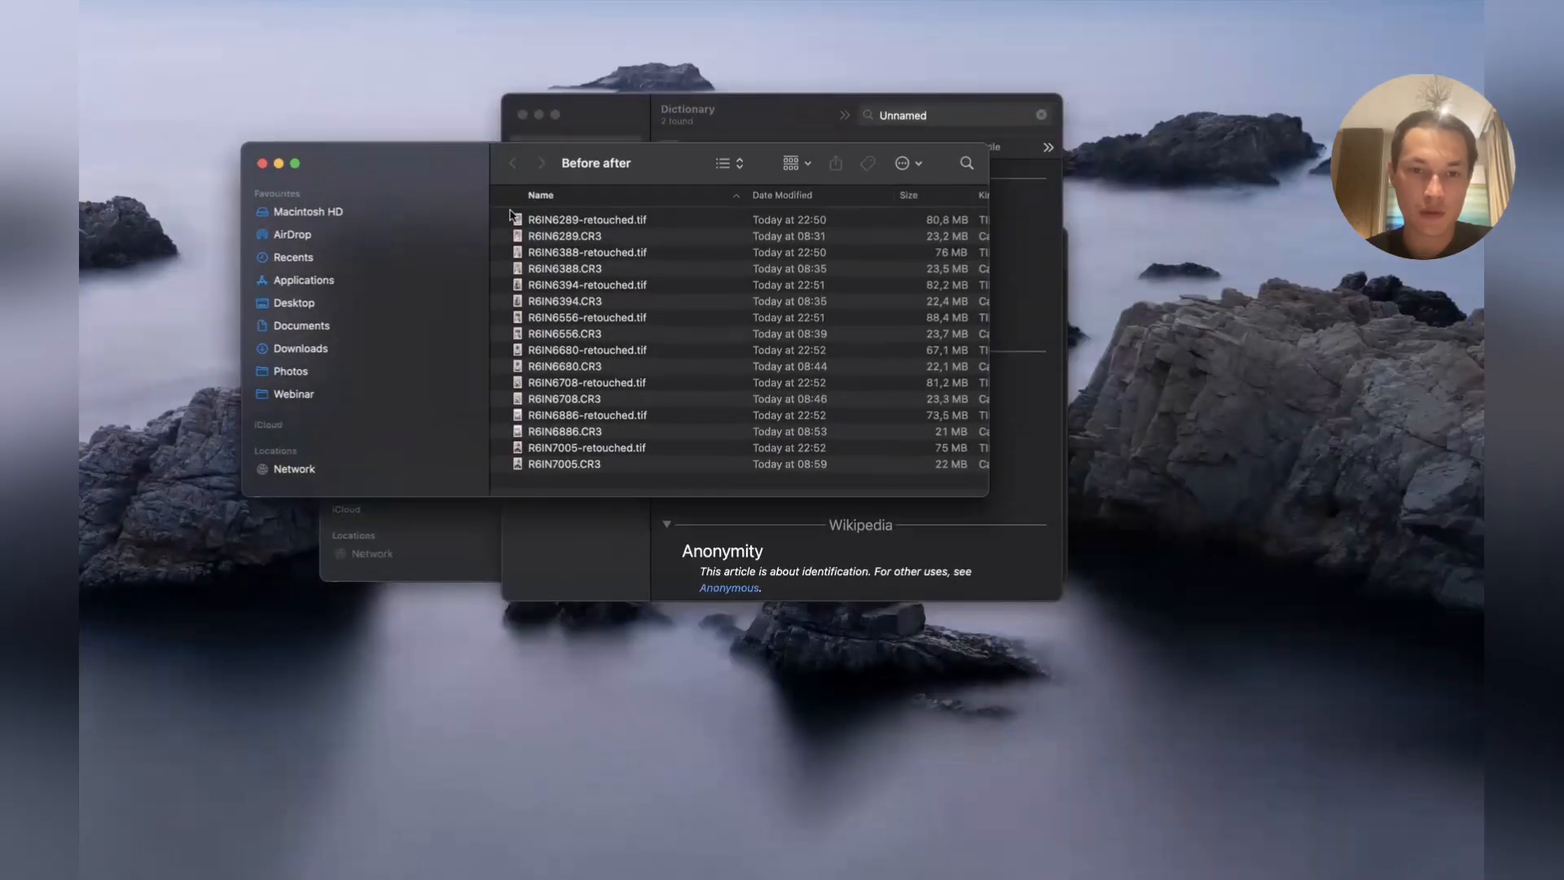
pyautogui.click(521, 221)
pyautogui.press('space')
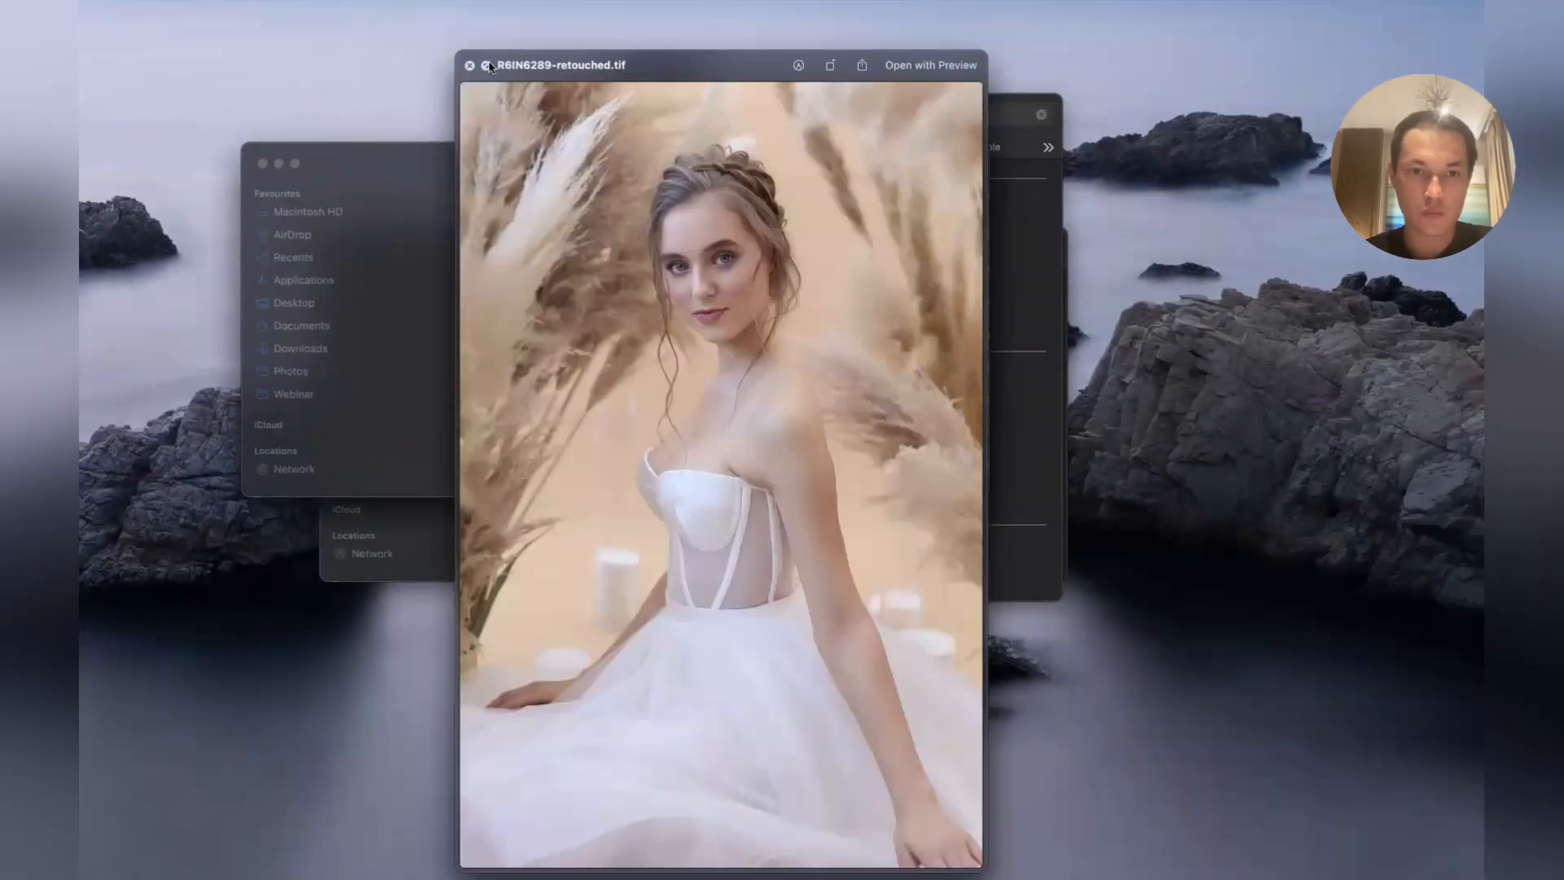
pyautogui.moveTo(567, 65); pyautogui.dragTo(625, 55)
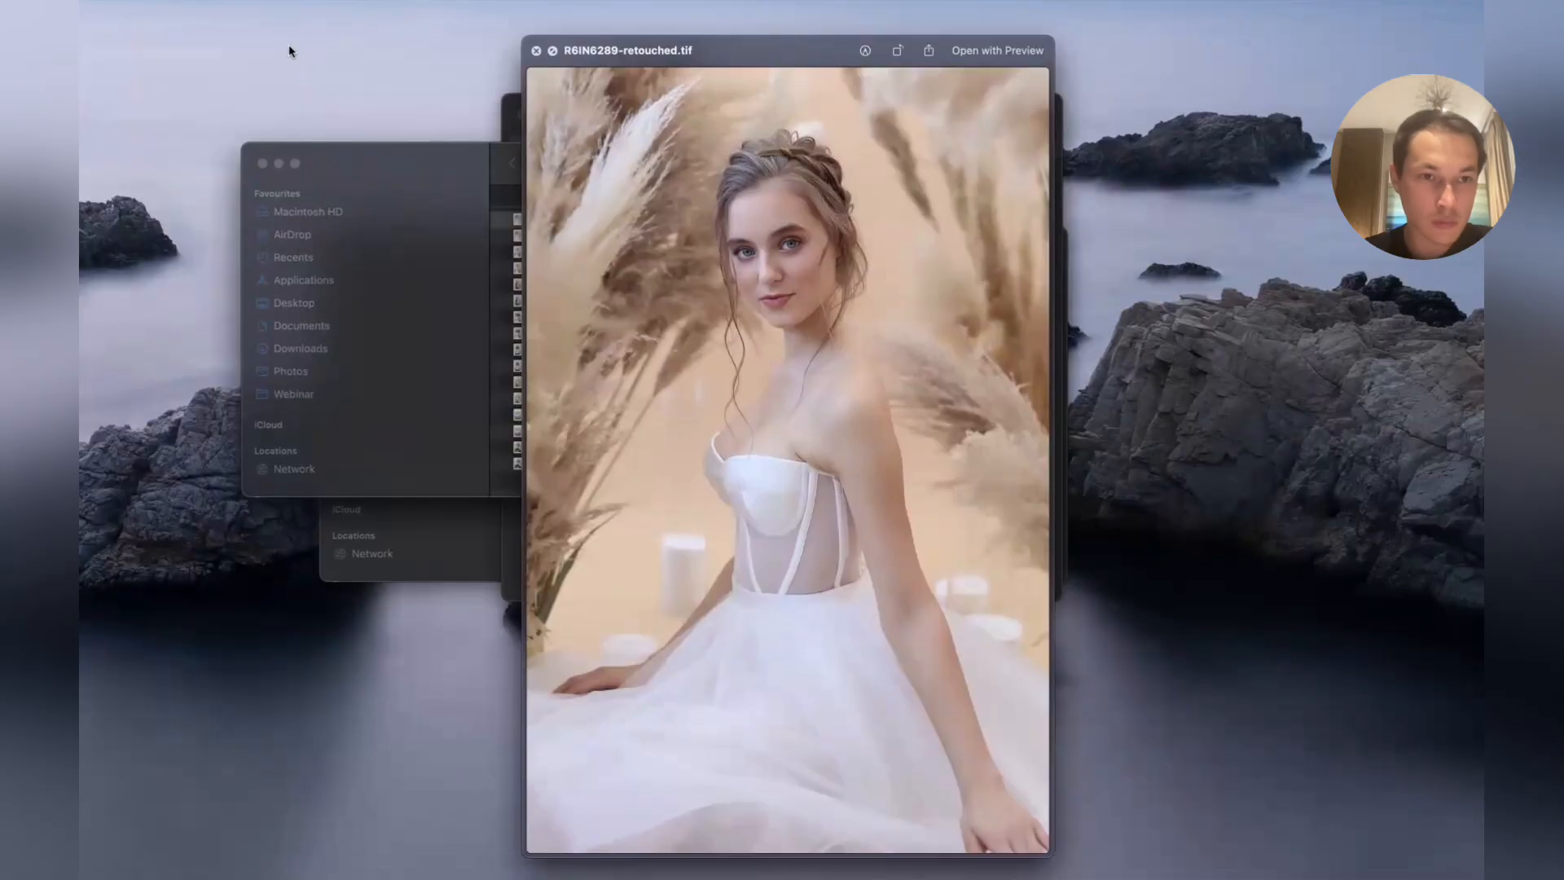
# Close the Before after, Dictionary and preview windows, and look through the files of the Love Story folder inside Webinar
pyautogui.click(262, 163)
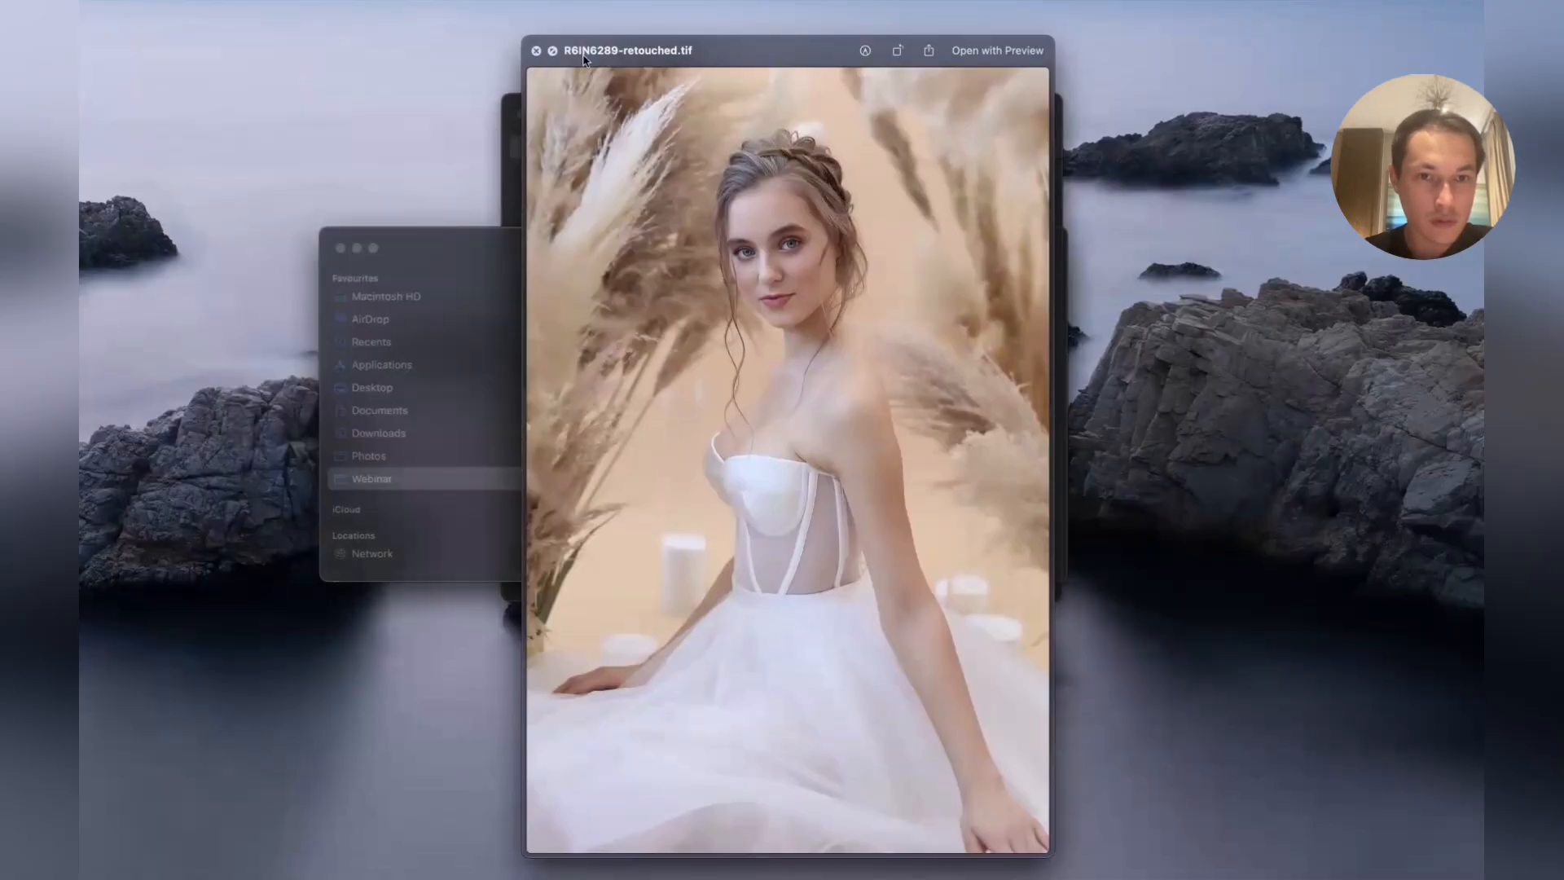
pyautogui.click(523, 116)
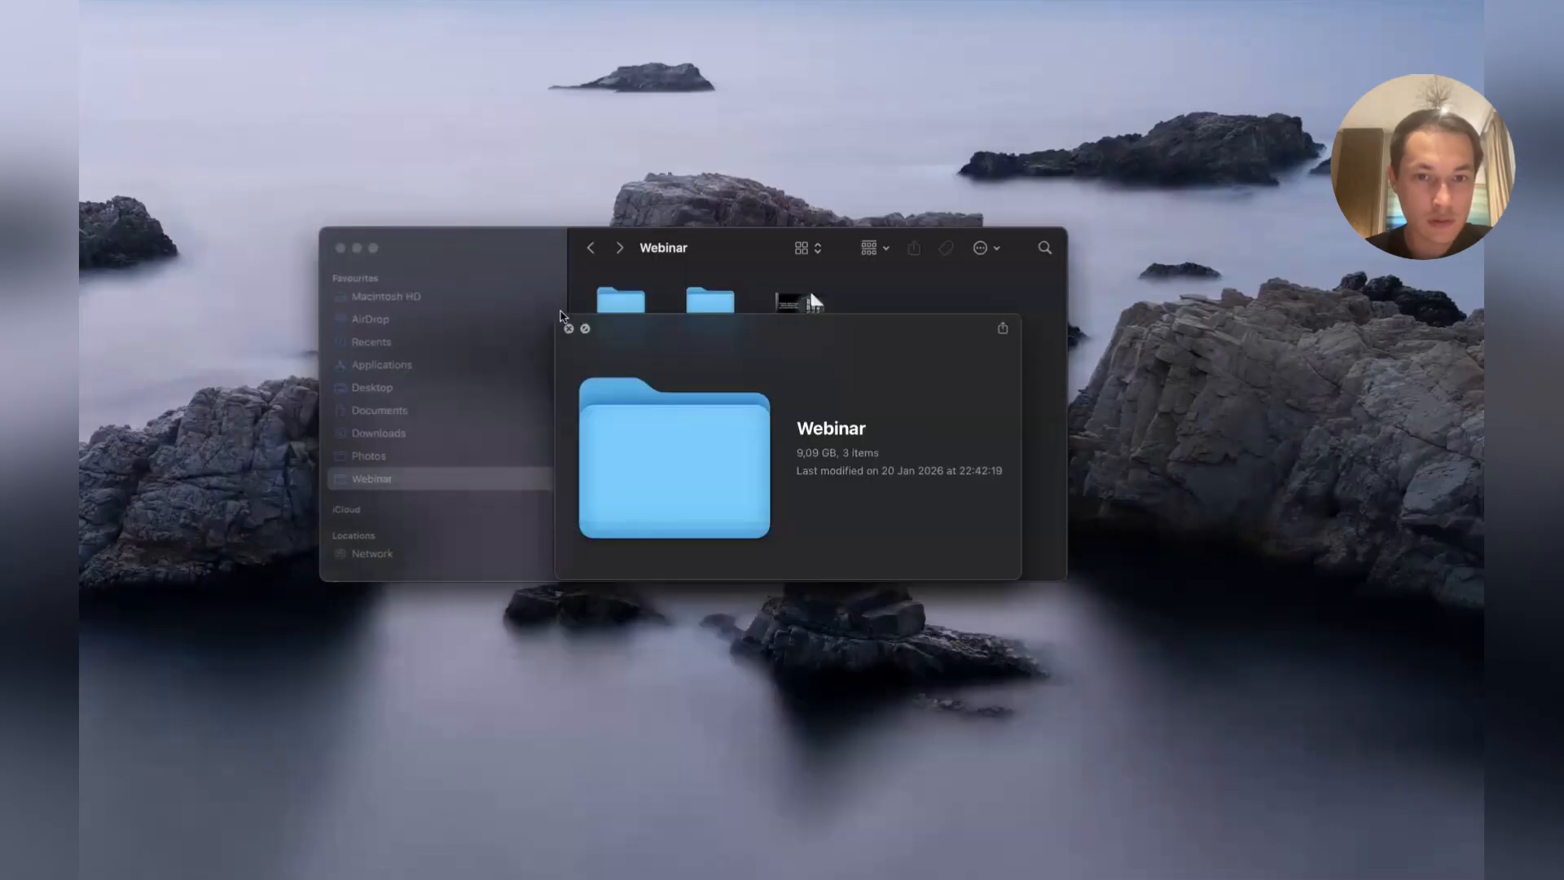
pyautogui.click(568, 328)
pyautogui.doubleClick(716, 312)
pyautogui.scroll(-10, 700, 348)
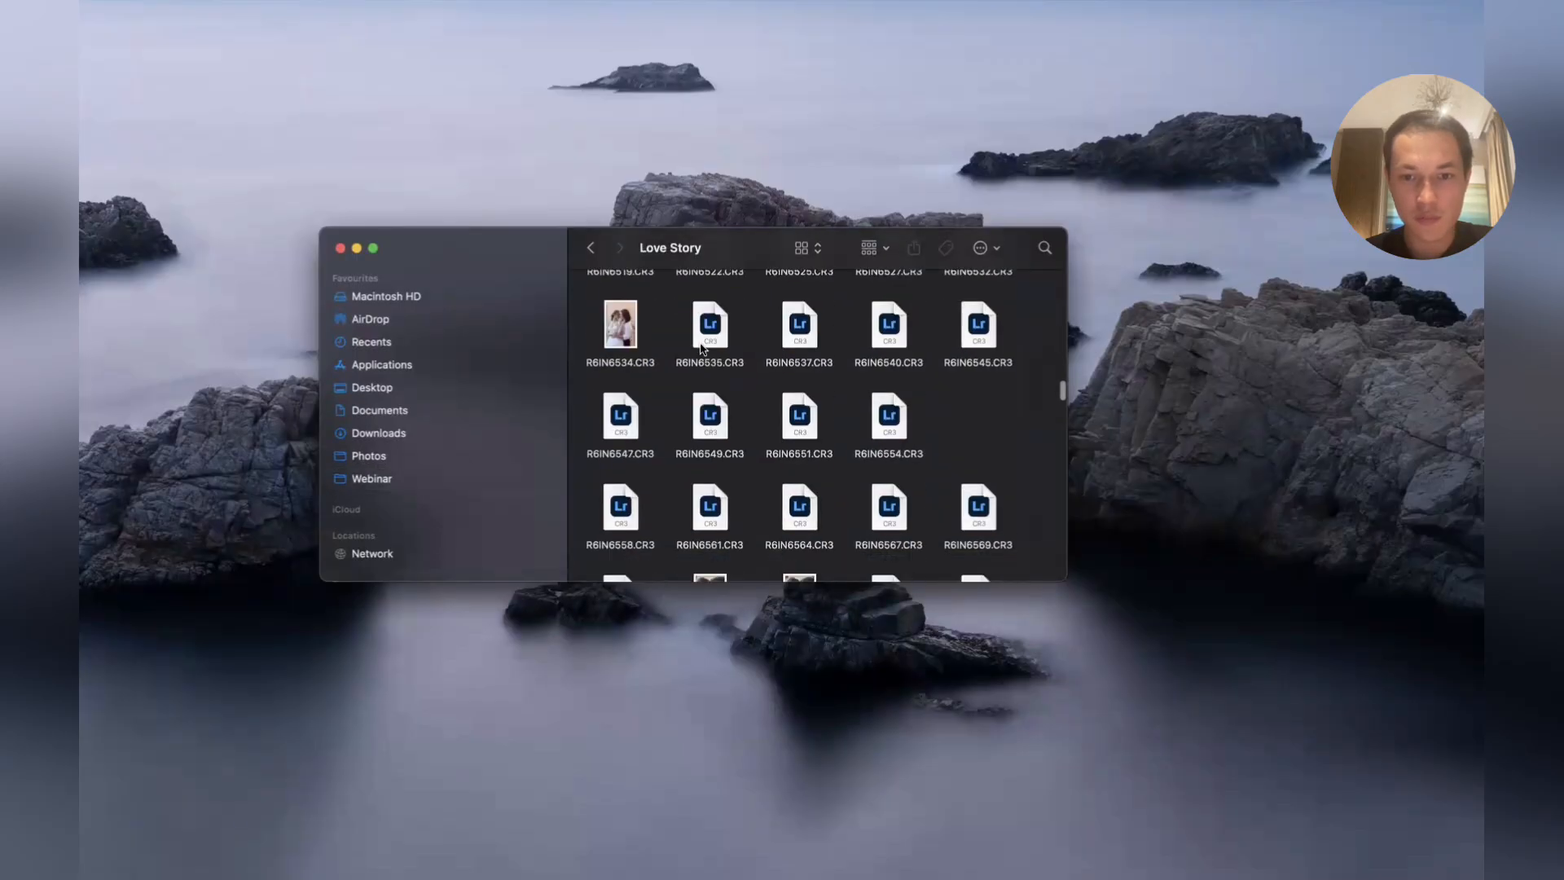
pyautogui.scroll(5, 701, 349)
pyautogui.scroll(-1, 703, 351)
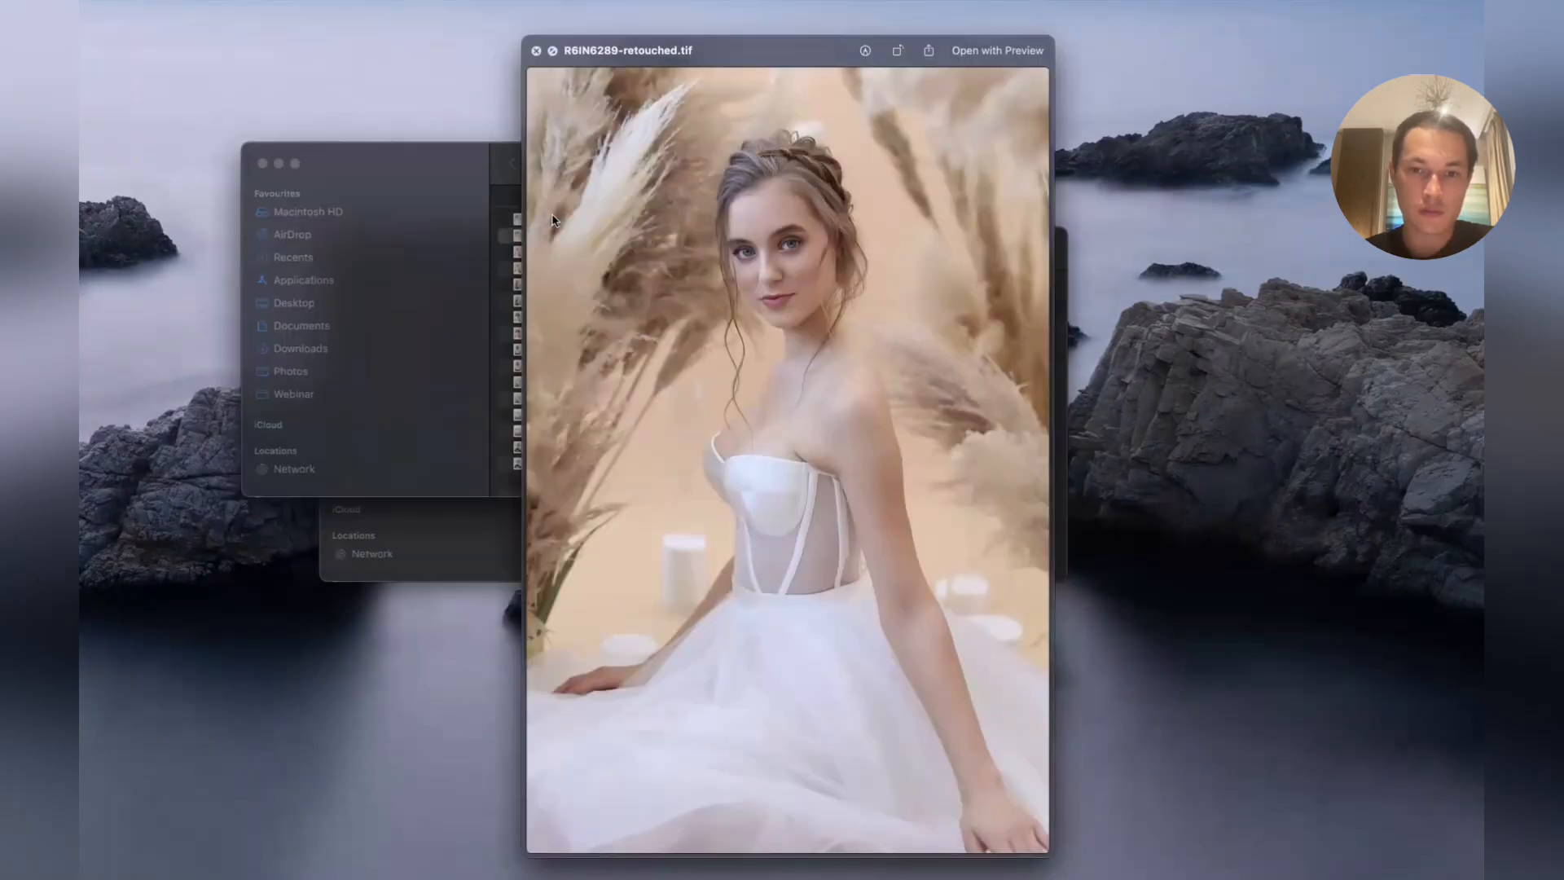
# Compare R6IN6289-retouched.tif with R6IN6289.CR3 by switching repeatedly between their previews
pyautogui.press('Down')
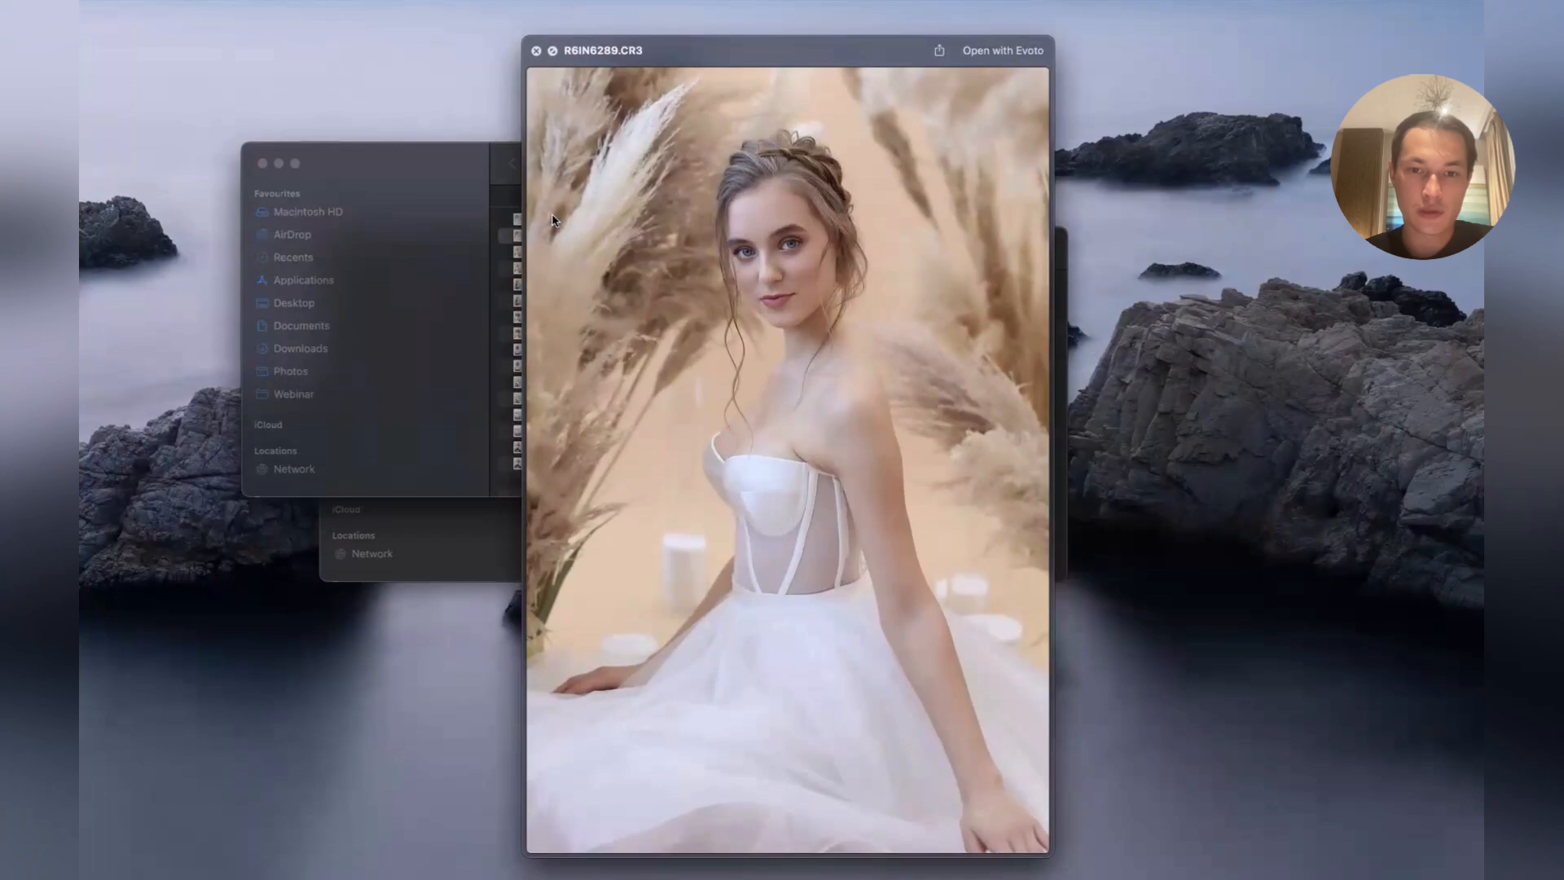
pyautogui.press('Up')
pyautogui.press('Down')
pyautogui.press('Up')
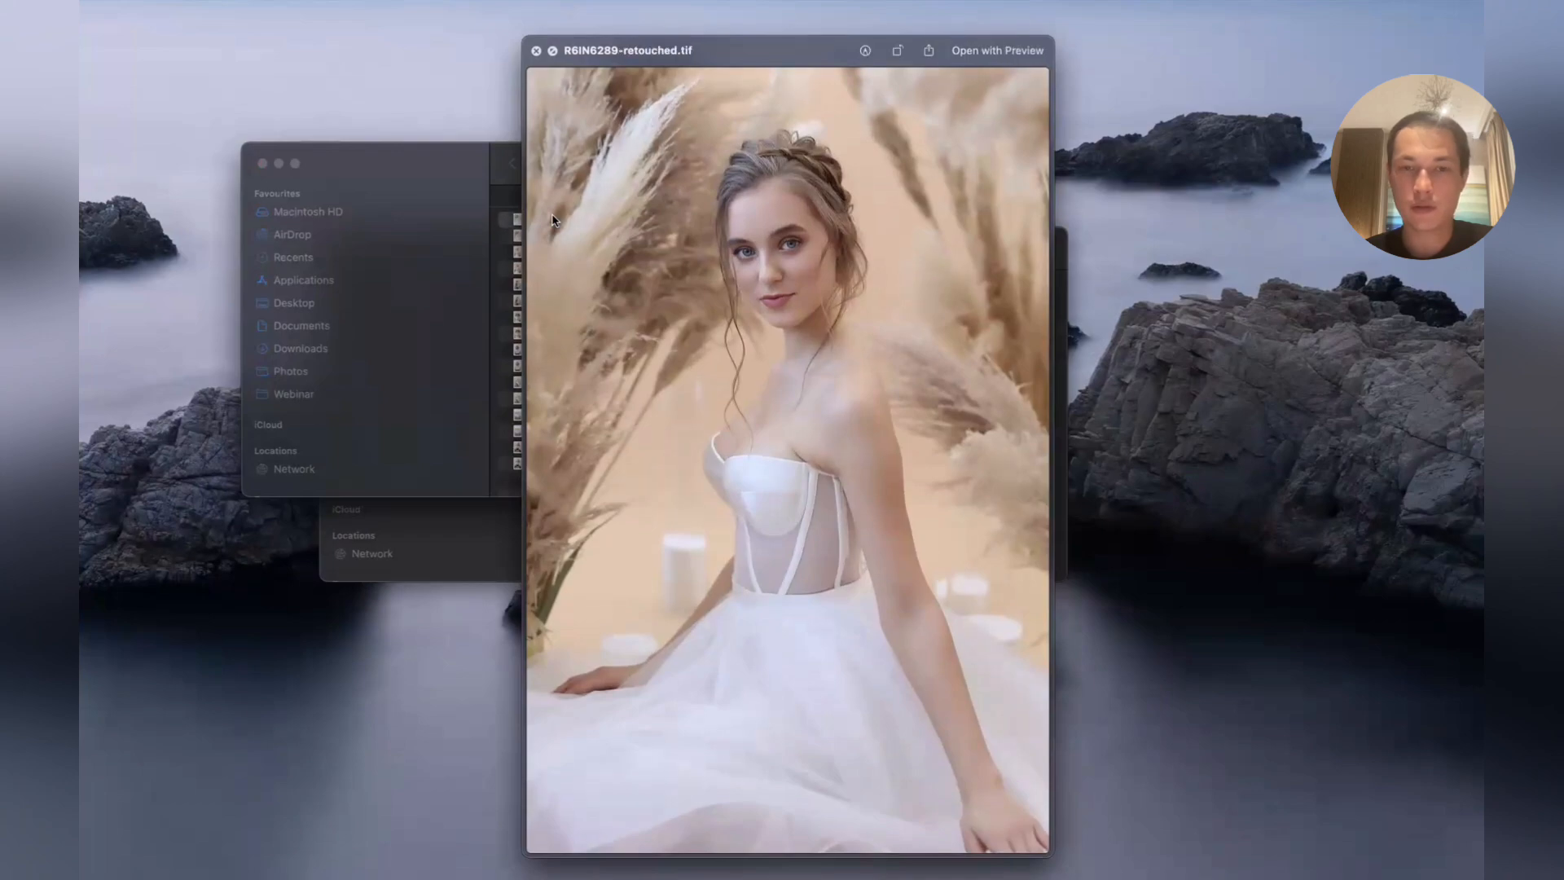
pyautogui.press('Down')
pyautogui.press('Up')
pyautogui.press('Down')
pyautogui.press('Up')
pyautogui.press('Down')
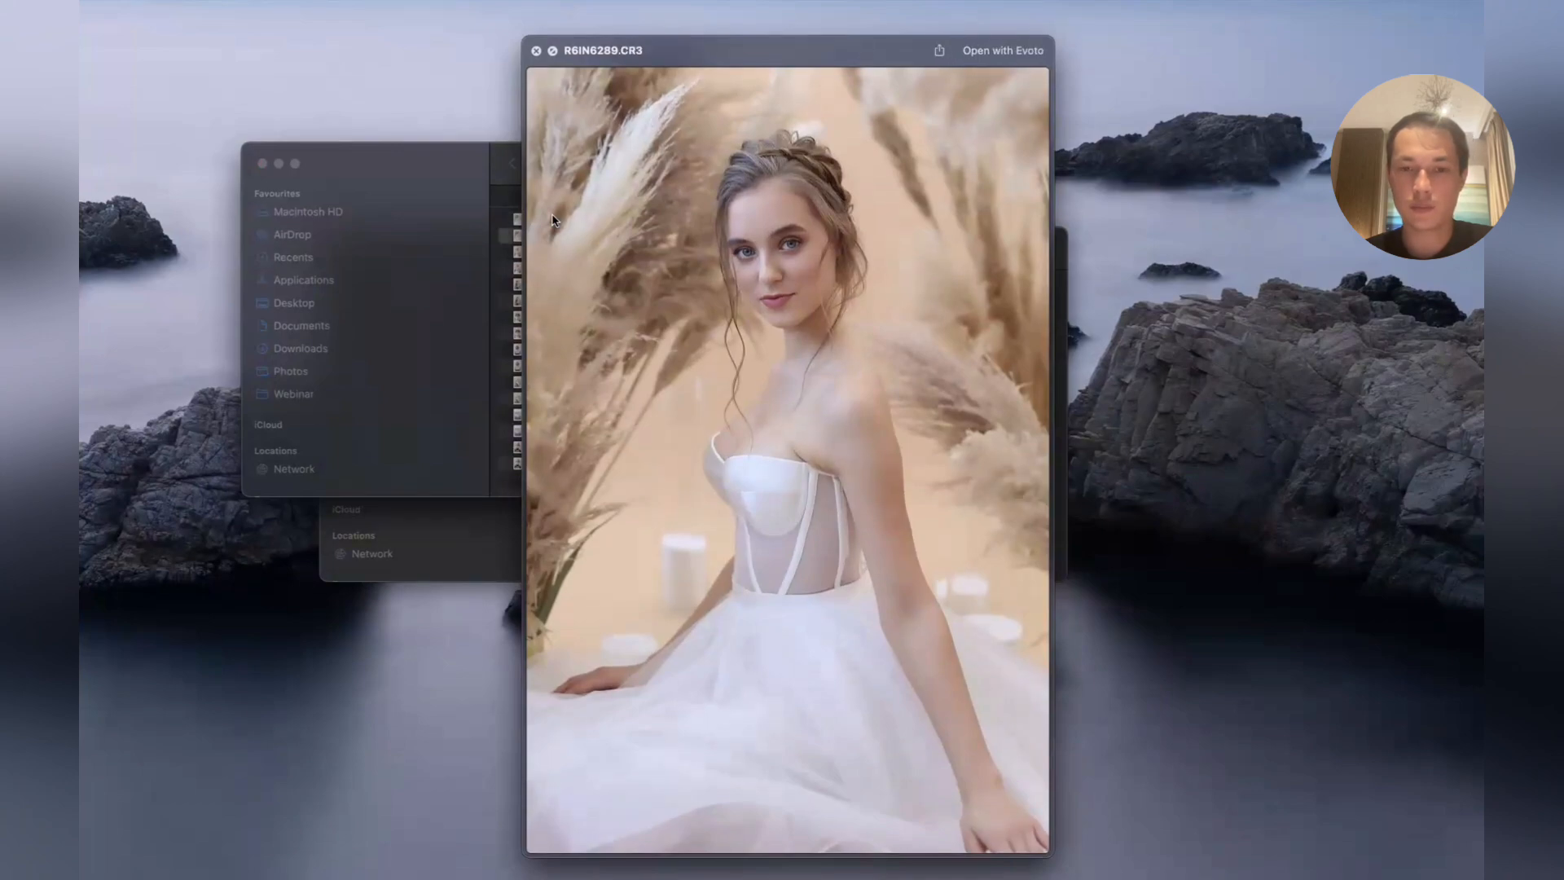
pyautogui.press('Up')
pyautogui.press('Down')
# Compare the previews of R6IN6388-retouched.tif and R6IN6388.CR3 by alternating between them
pyautogui.press('Down')
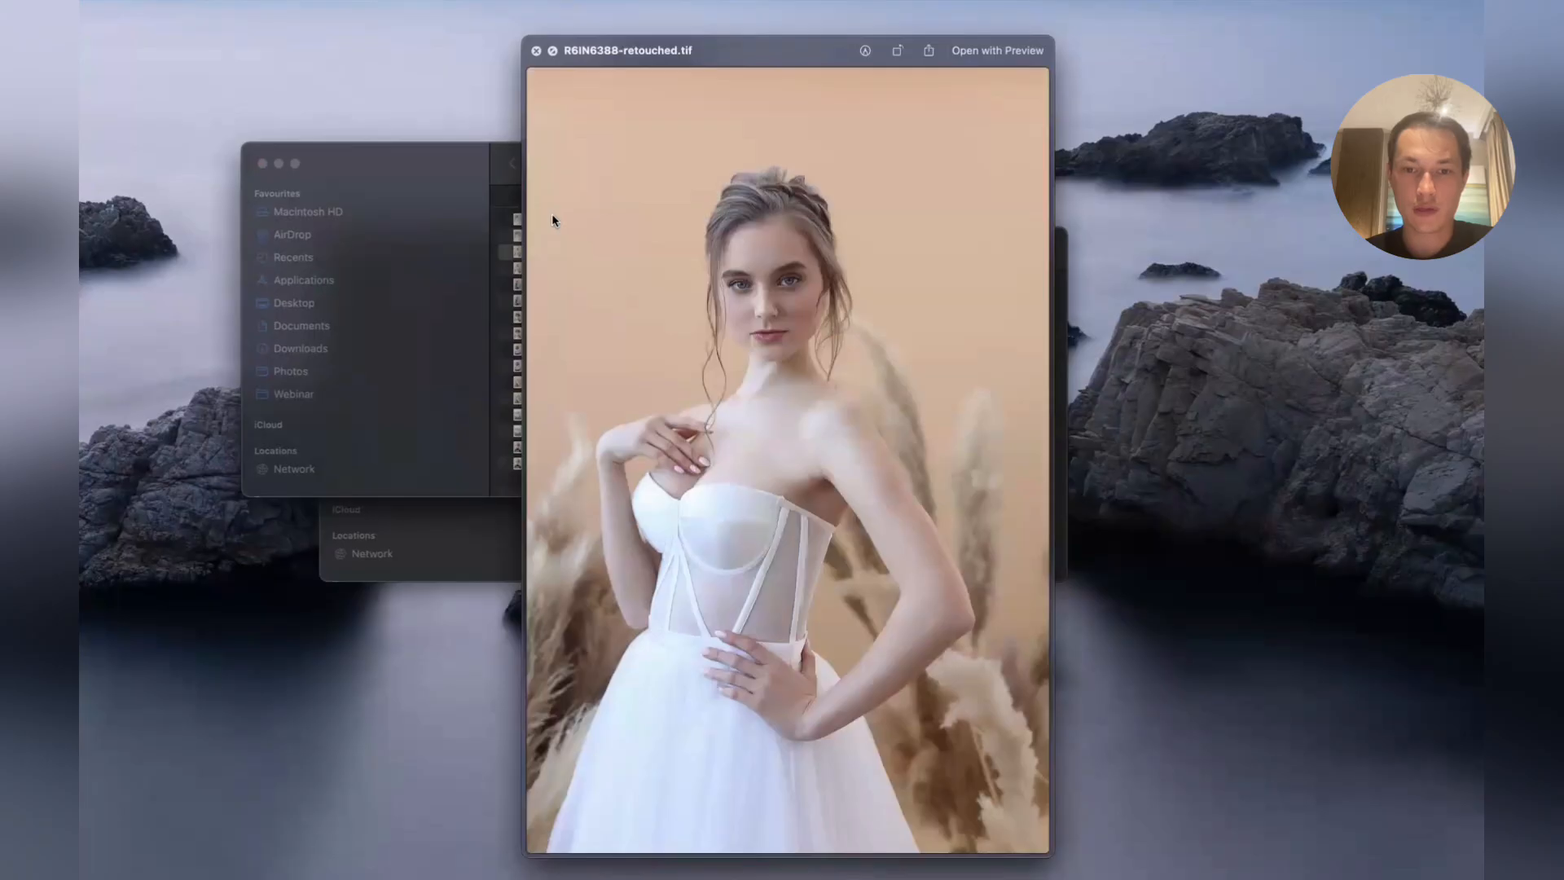
pyautogui.press('Down')
pyautogui.press('Up')
pyautogui.press('Down')
pyautogui.press('Up')
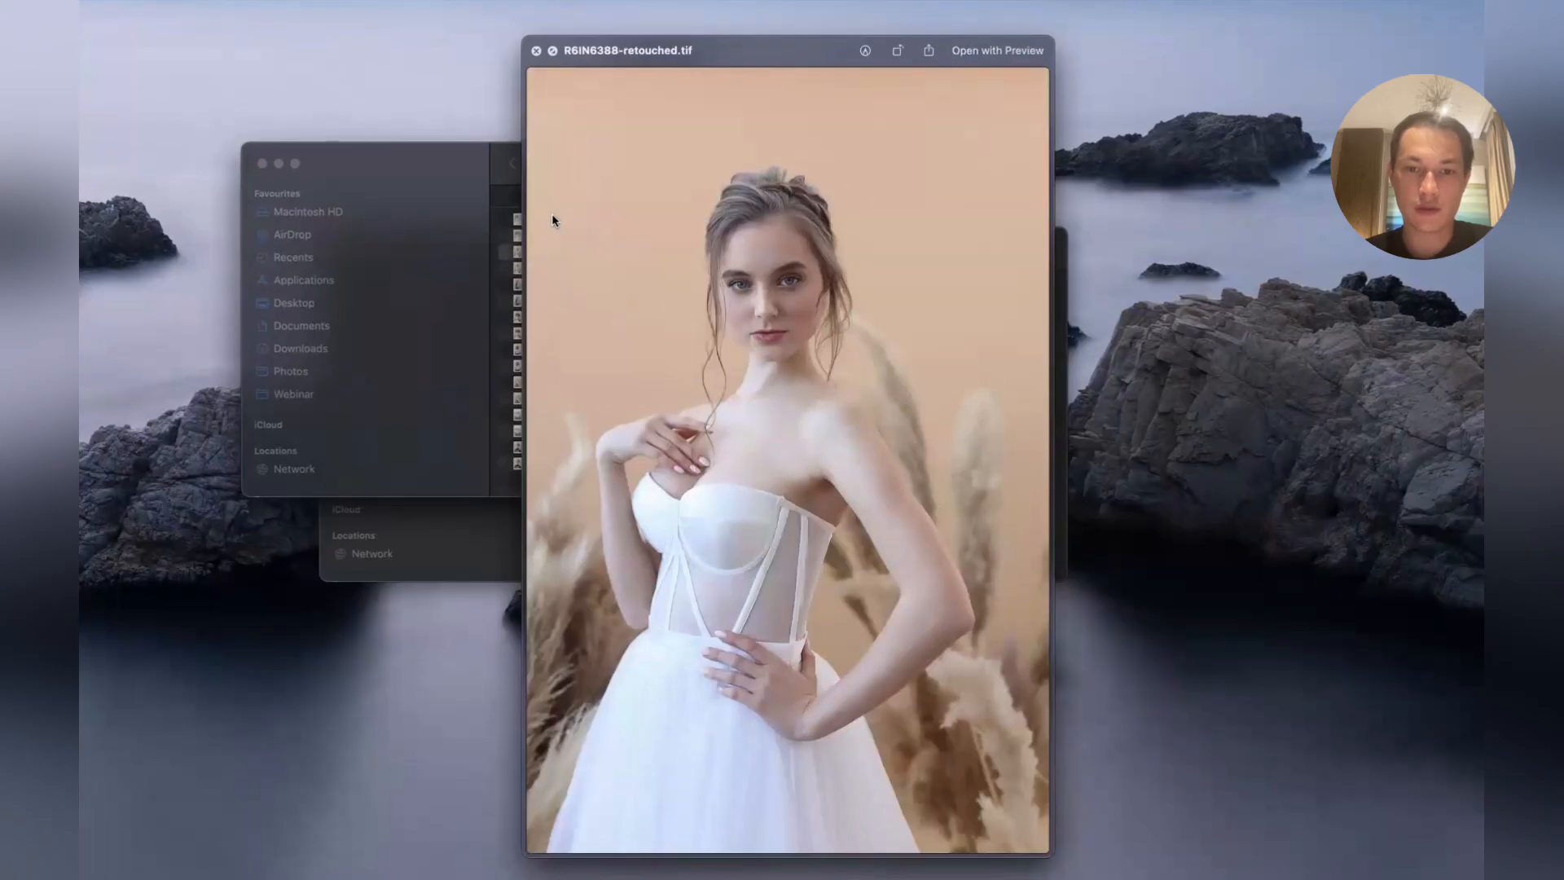
pyautogui.press('Down')
pyautogui.press('Up')
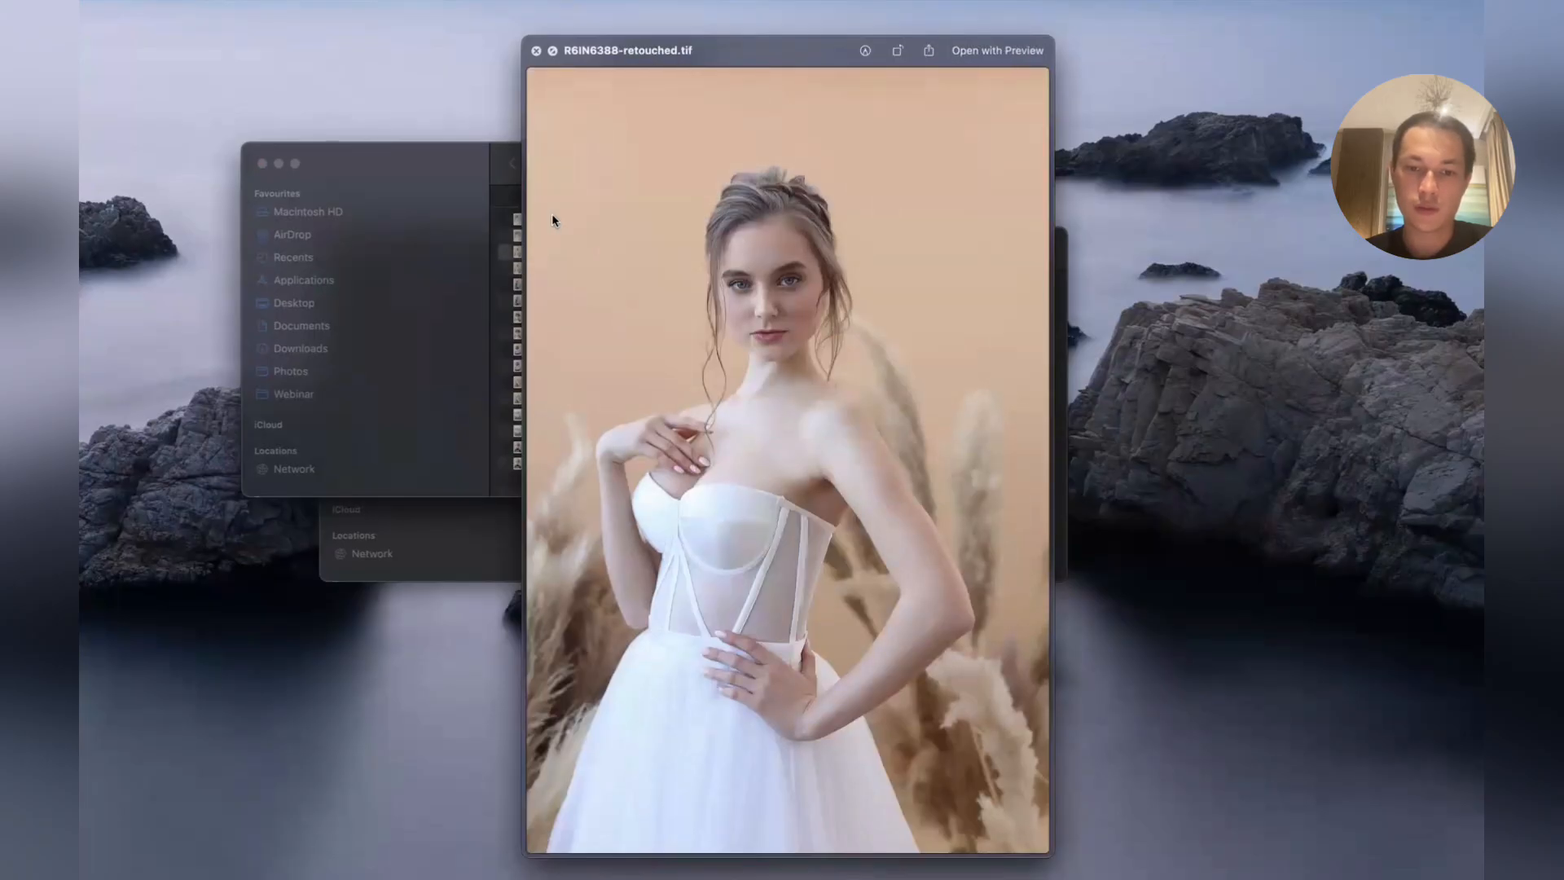
pyautogui.press('Down')
pyautogui.press('Up')
pyautogui.press('Down')
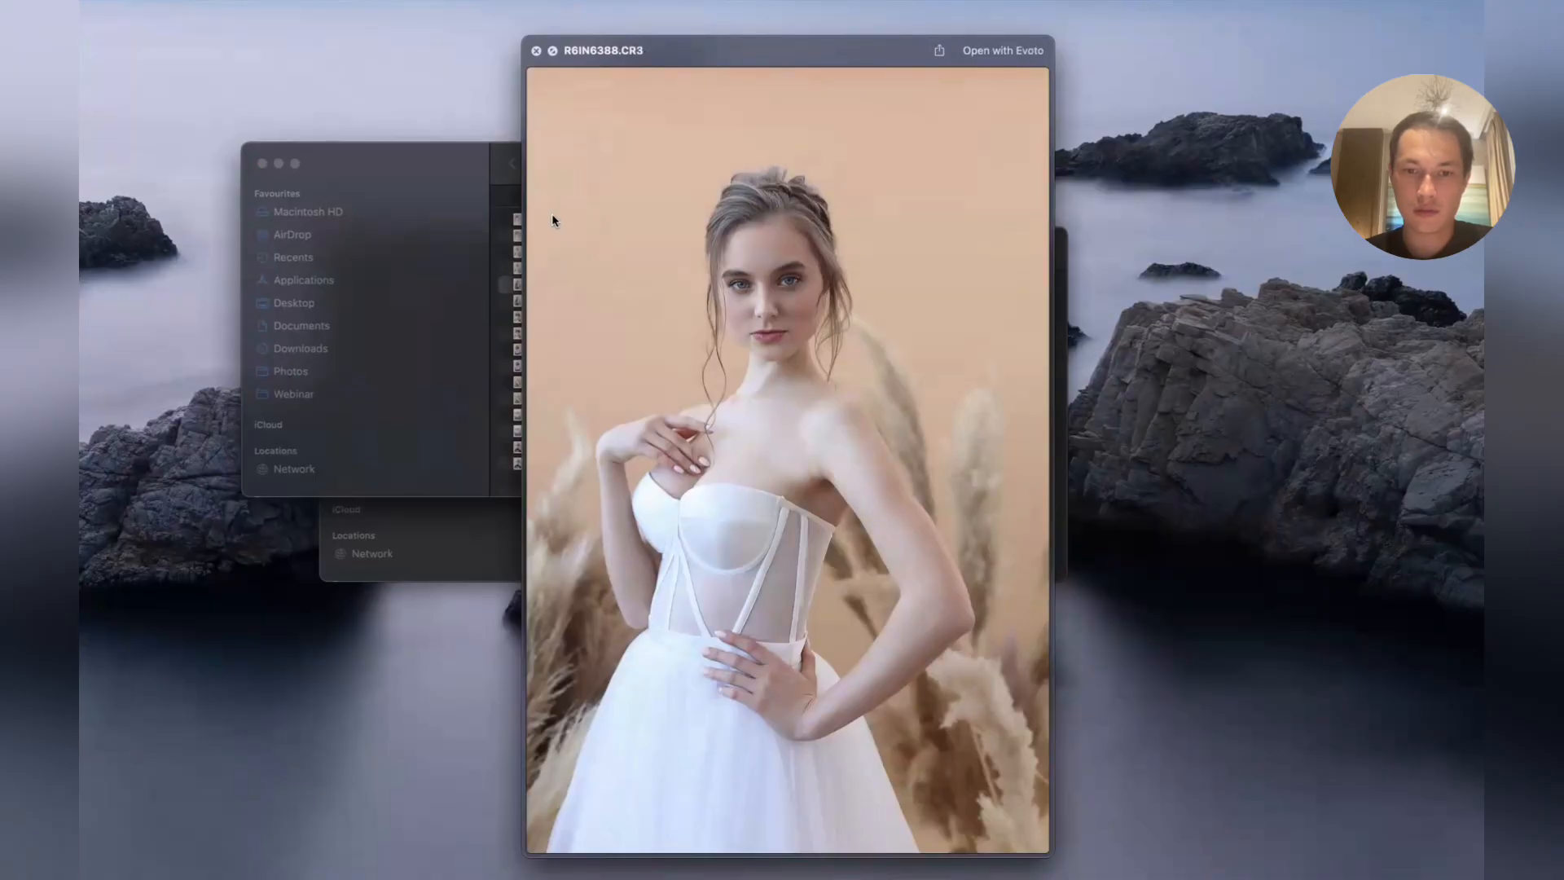
# Preview the retouched and original versions of R6IN6394 and R6IN6556 one after another
pyautogui.press('Down')
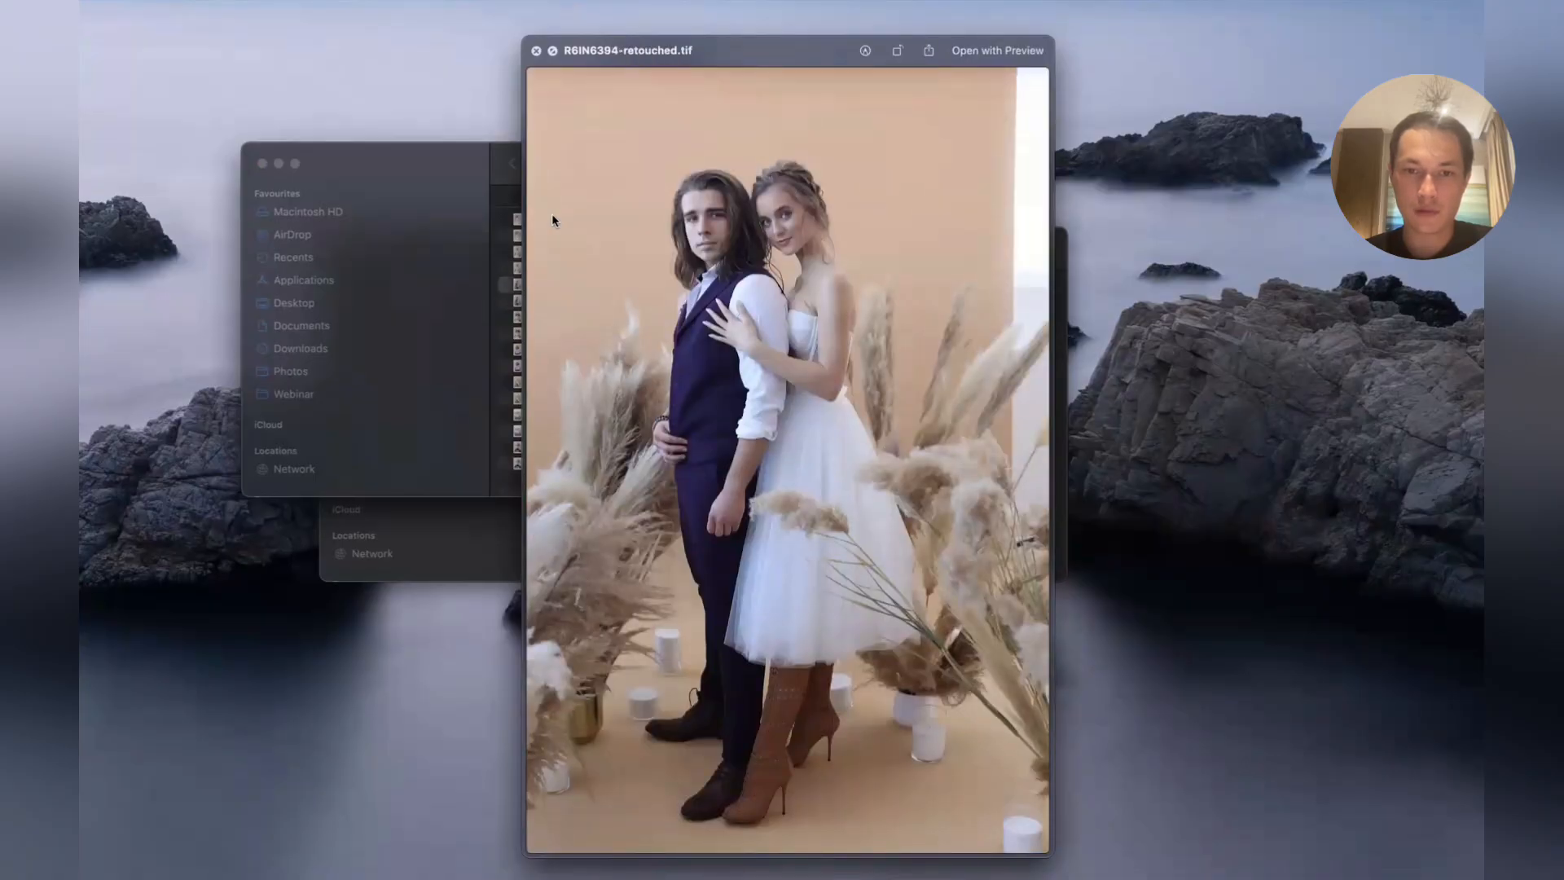
pyautogui.press('Down')
pyautogui.press('Down')
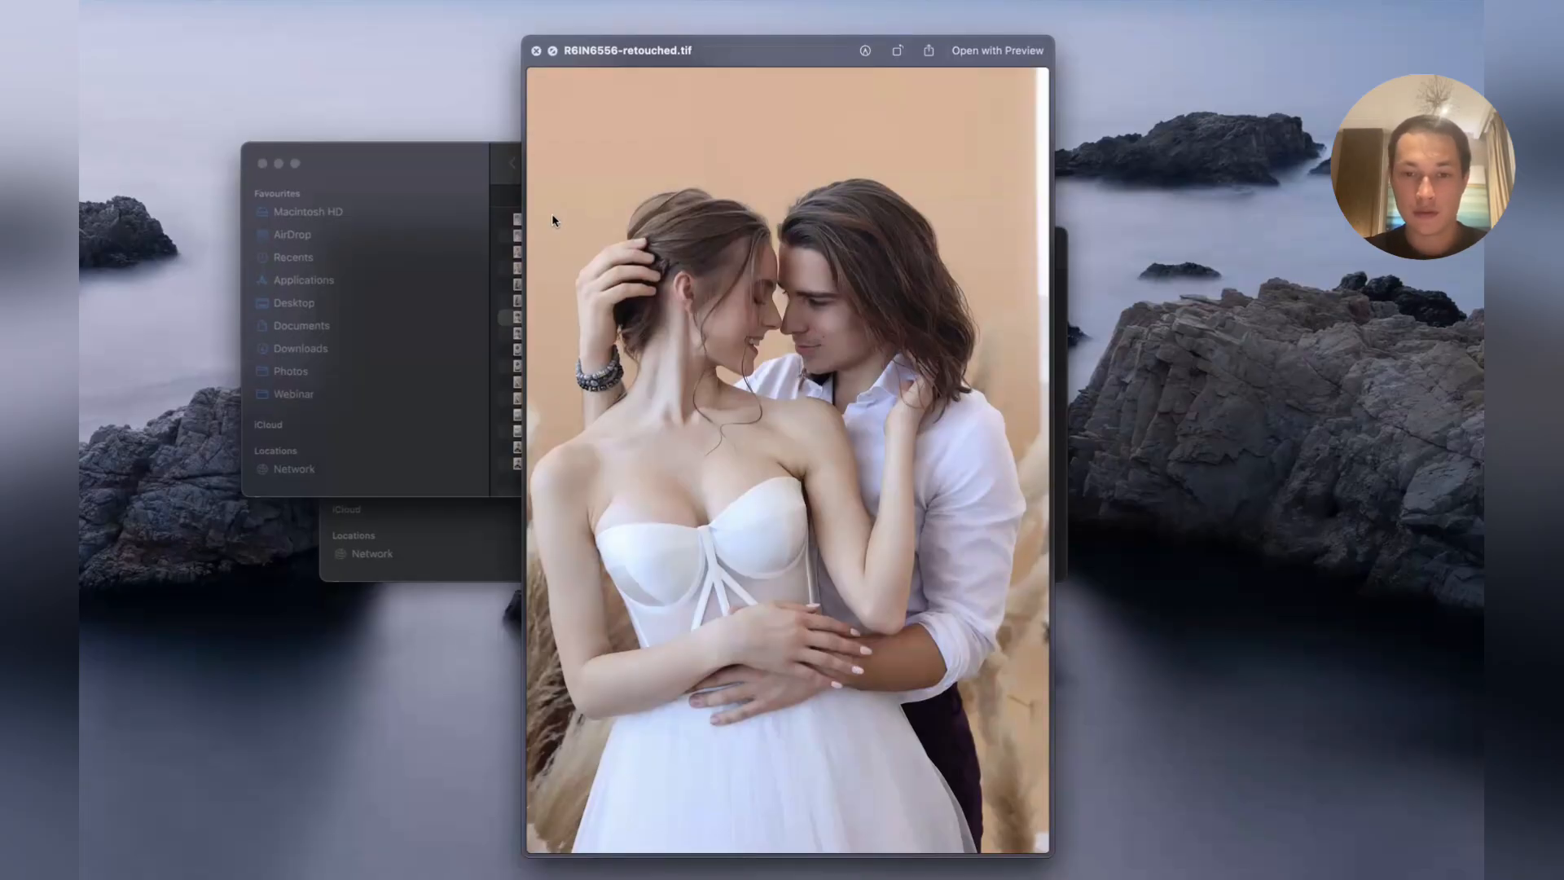
pyautogui.press('Down')
pyautogui.press('Down')
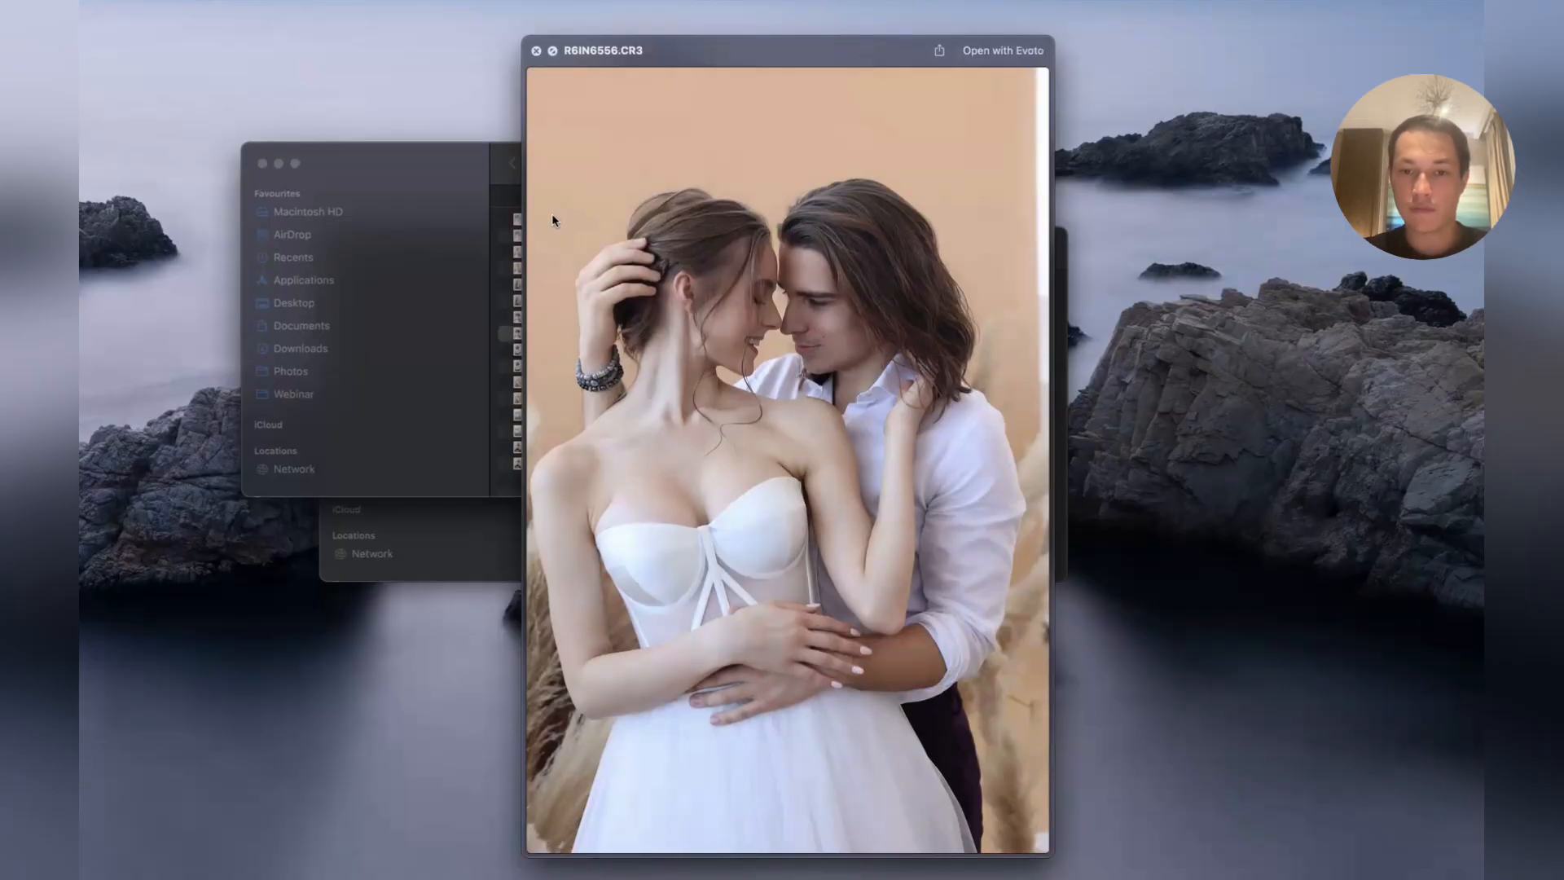
# Compare the man's portrait R6IN6680-retouched.tif with R6IN6680.CR3 by switching repeatedly between the two previews
pyautogui.press('Down')
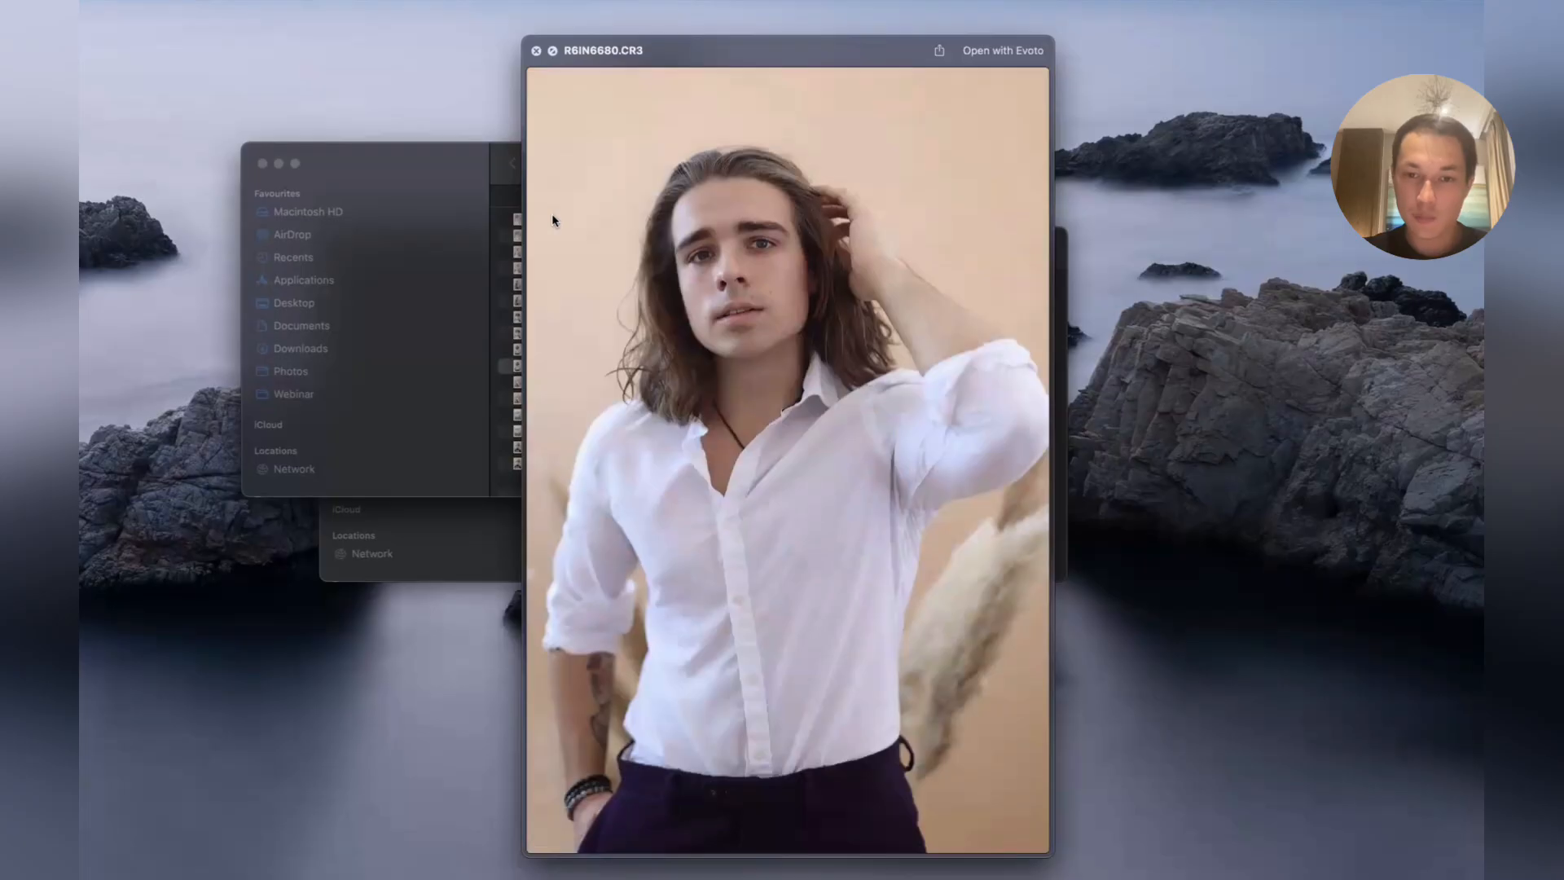
pyautogui.press('Up')
pyautogui.press('Down')
pyautogui.press('Up')
pyautogui.press('Down')
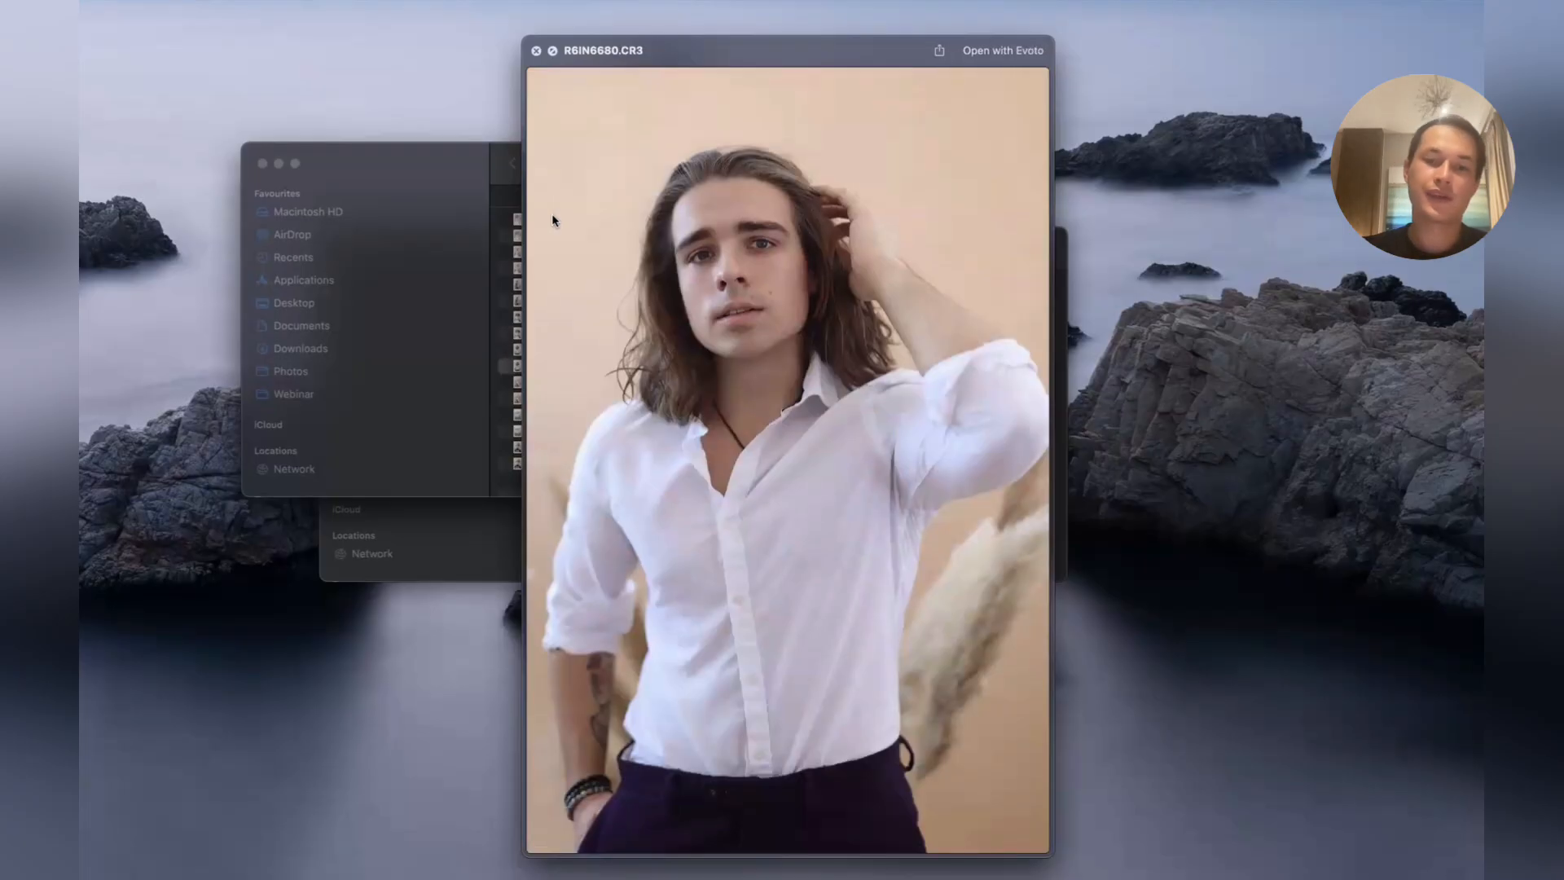
pyautogui.press('Up')
pyautogui.press('Down')
pyautogui.press('Up')
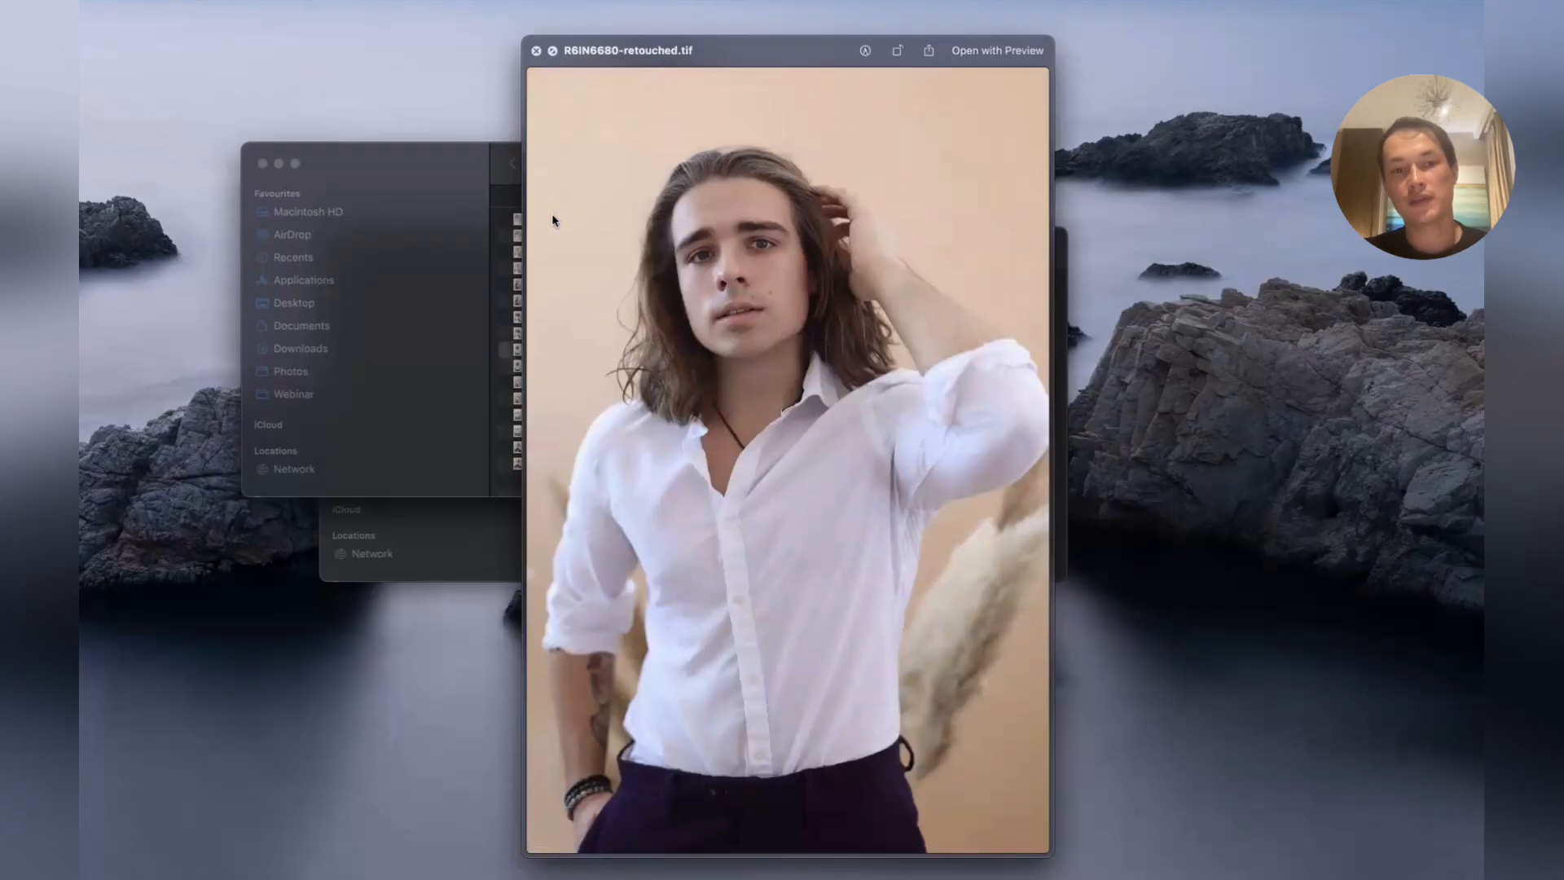
pyautogui.press('Down')
pyautogui.press('Up')
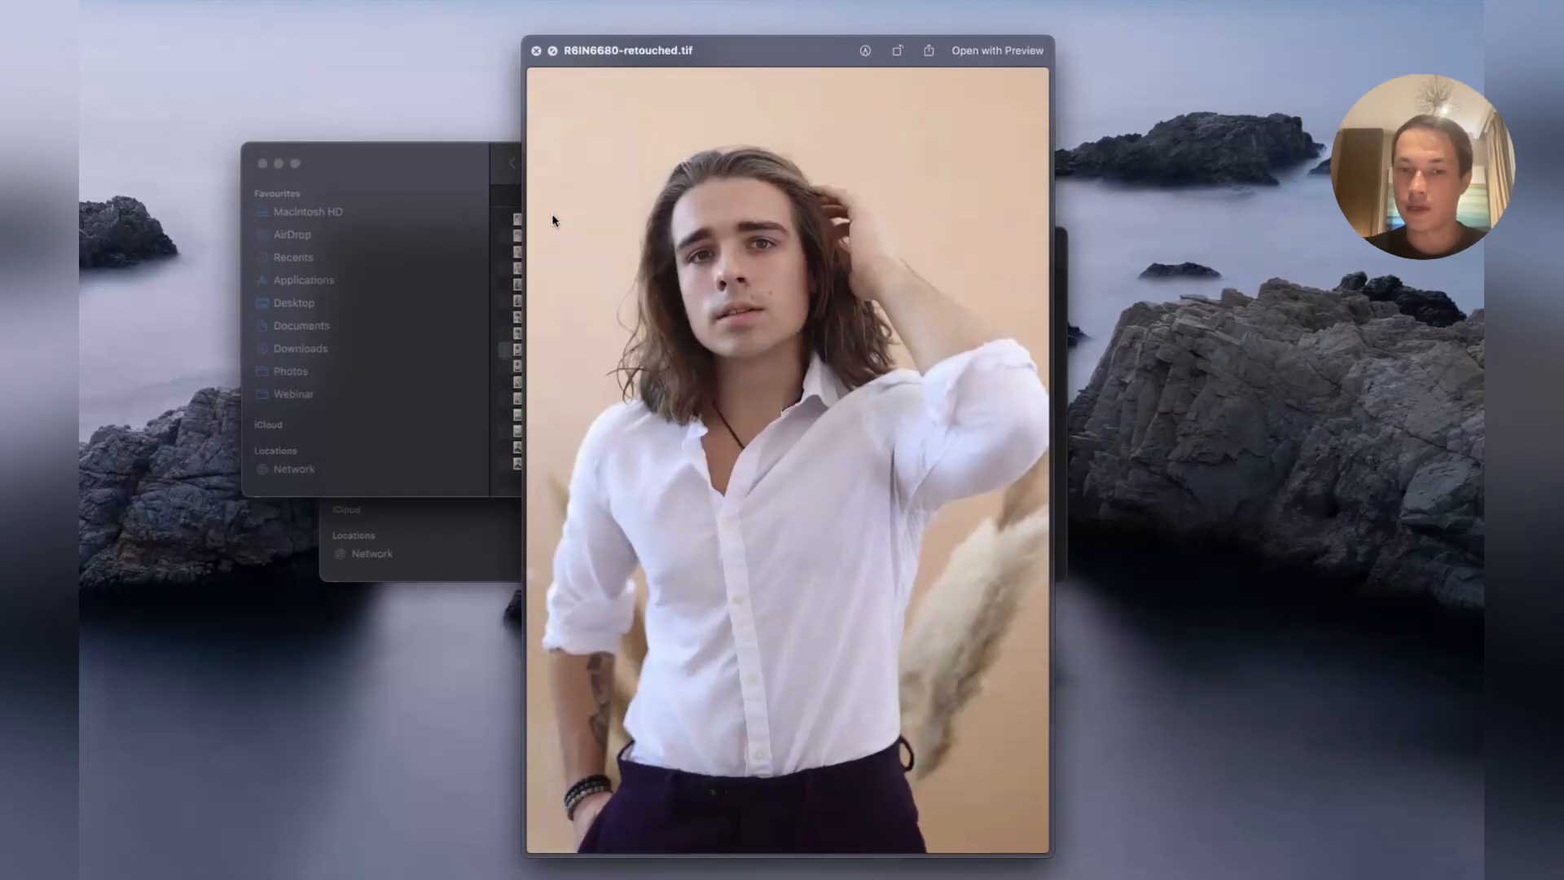
pyautogui.press('Down')
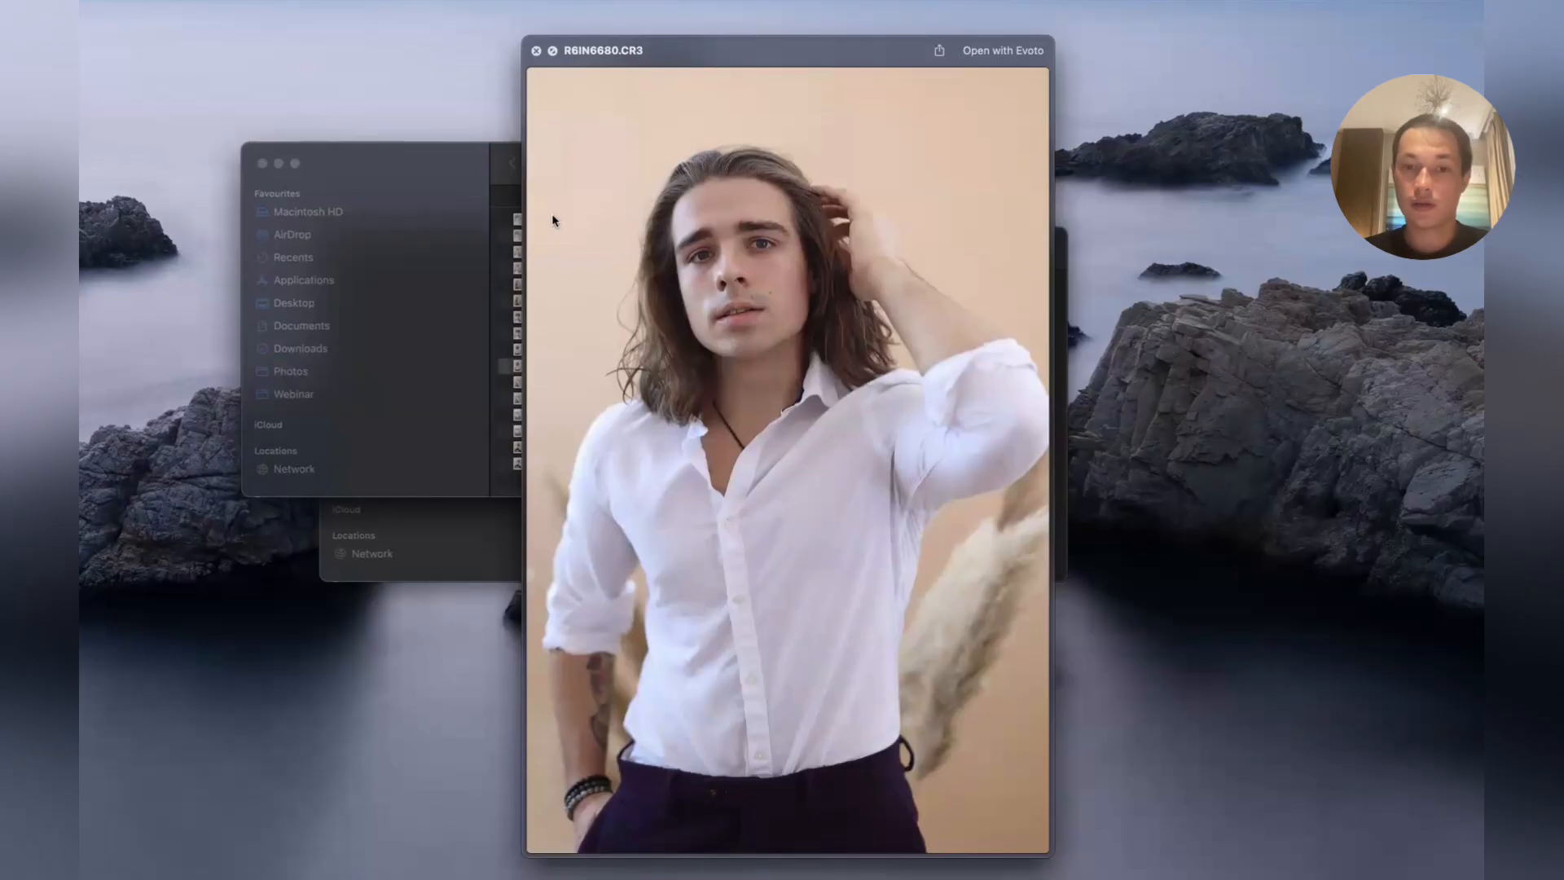
# Switch to Retouch4me Arams, open R6IN6680.CR3 from the Before after folder in single-photo view and zoom in on the man's face
pyautogui.press('Up')
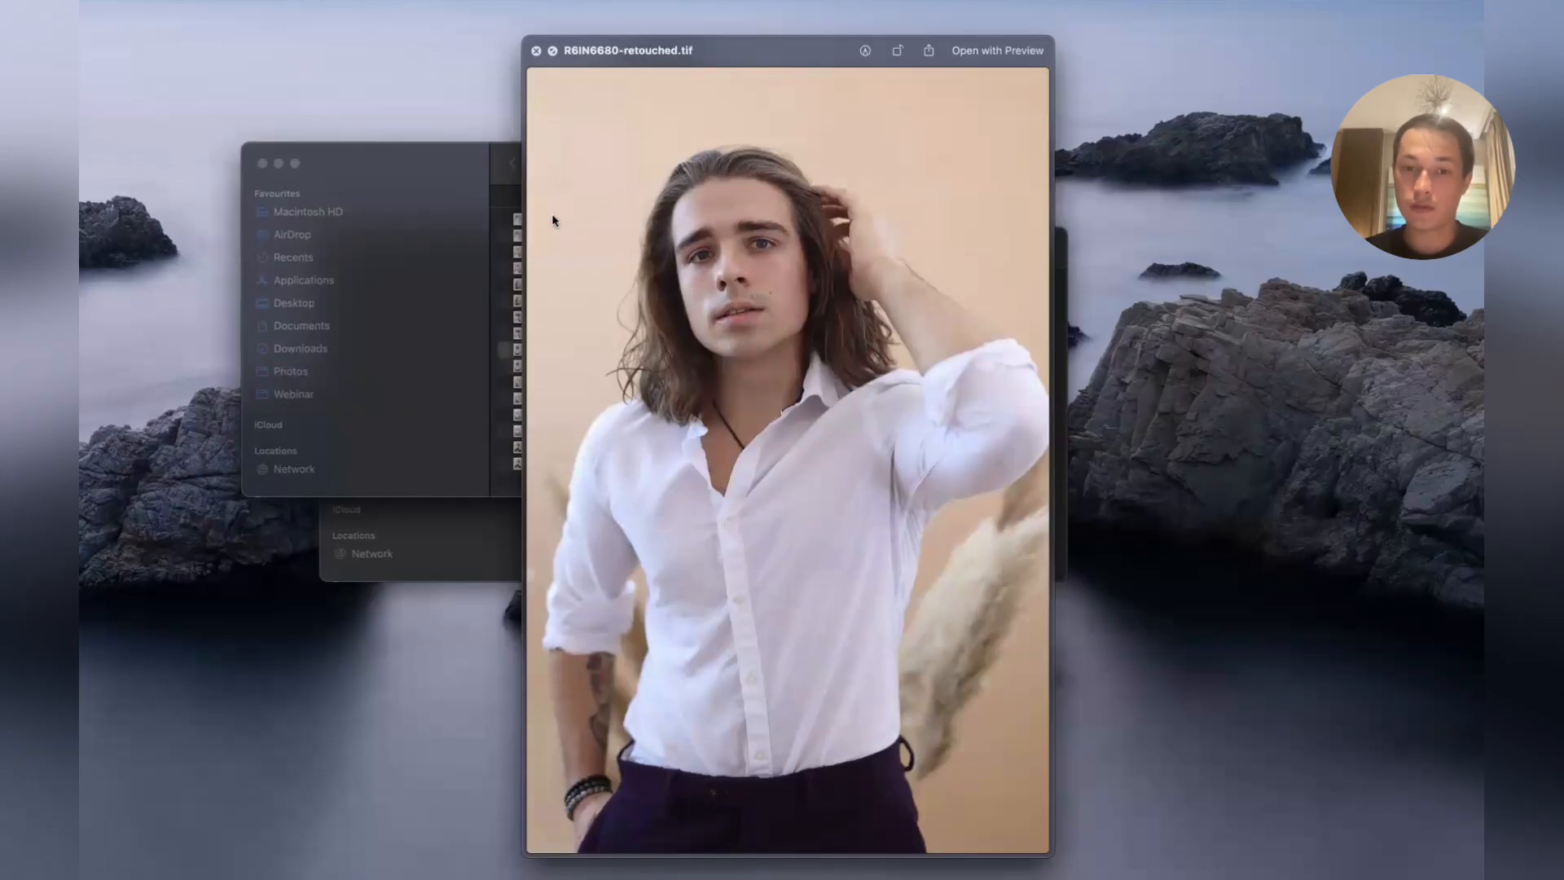
pyautogui.hotkey('ctrl', 'Left')
pyautogui.scroll(-3, 548, 513)
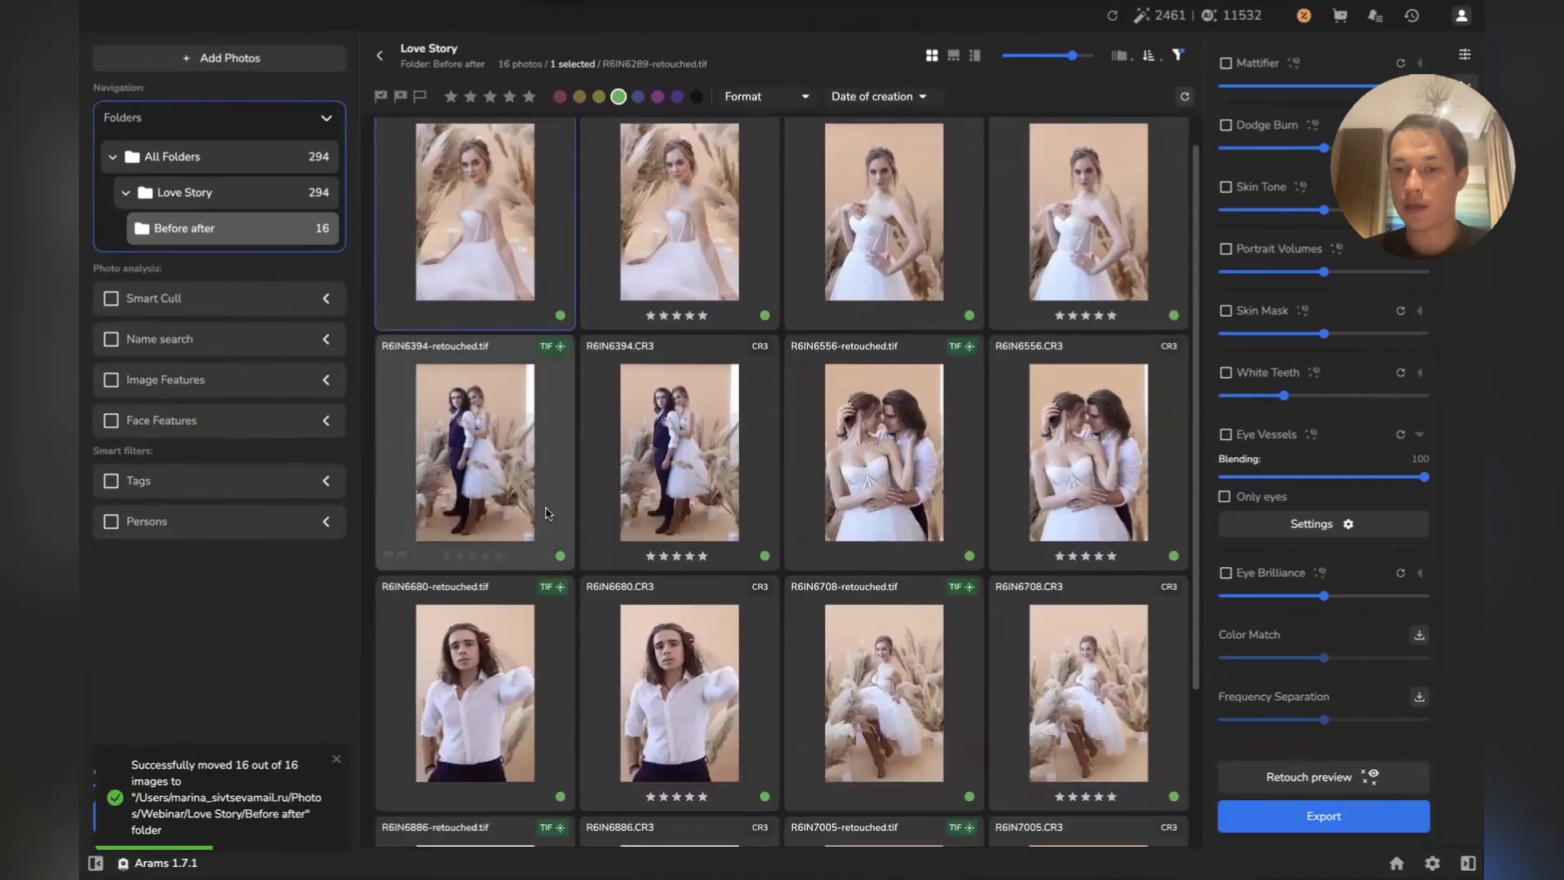
pyautogui.scroll(3, 548, 513)
pyautogui.click(703, 278)
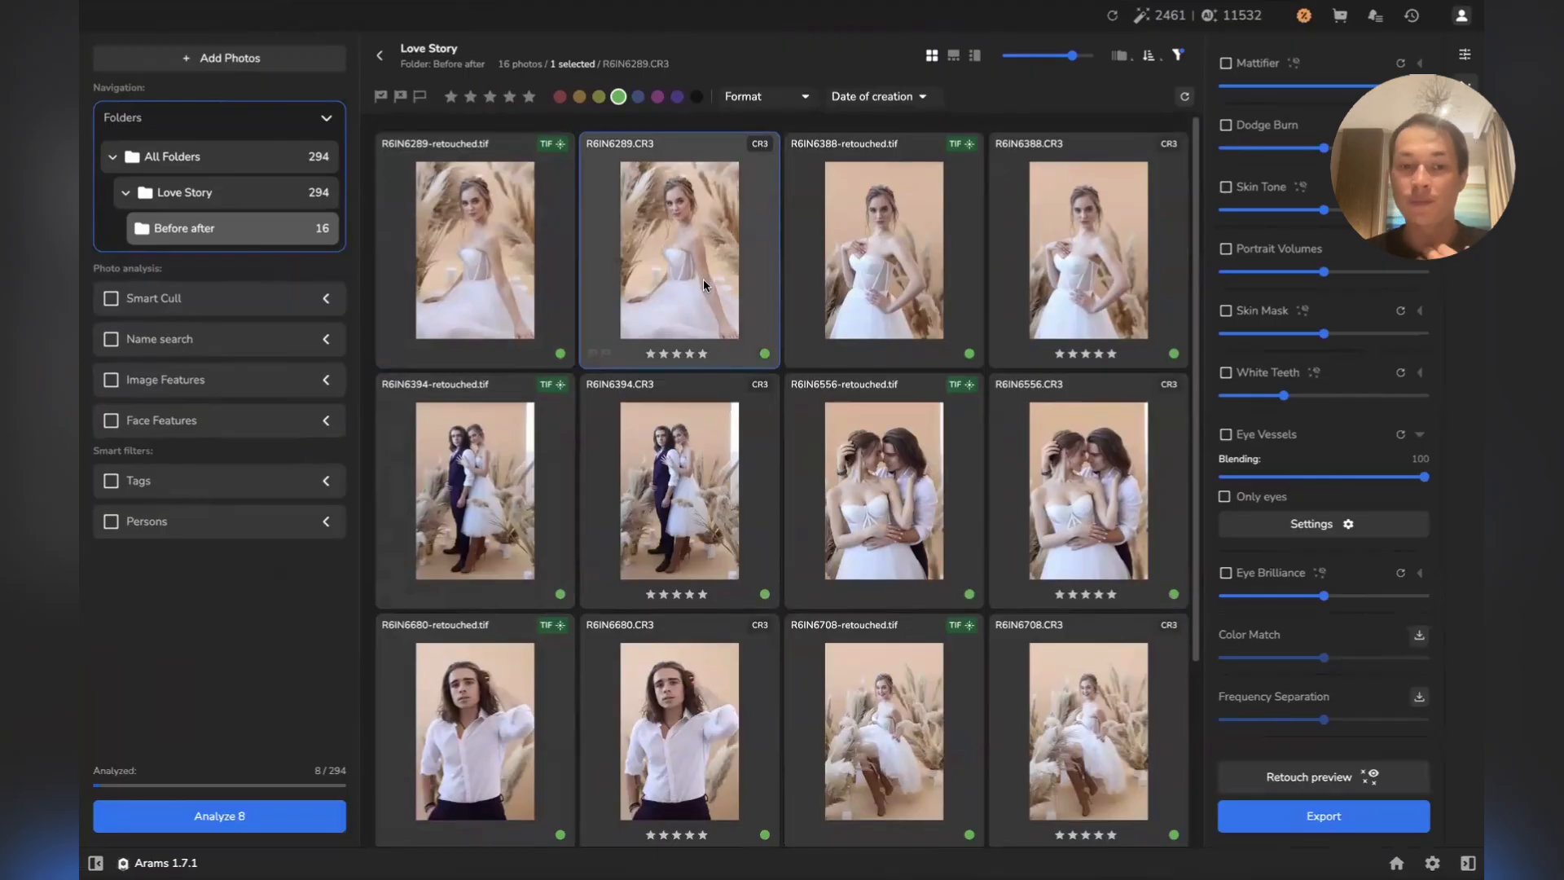
pyautogui.scroll(-3, 627, 457)
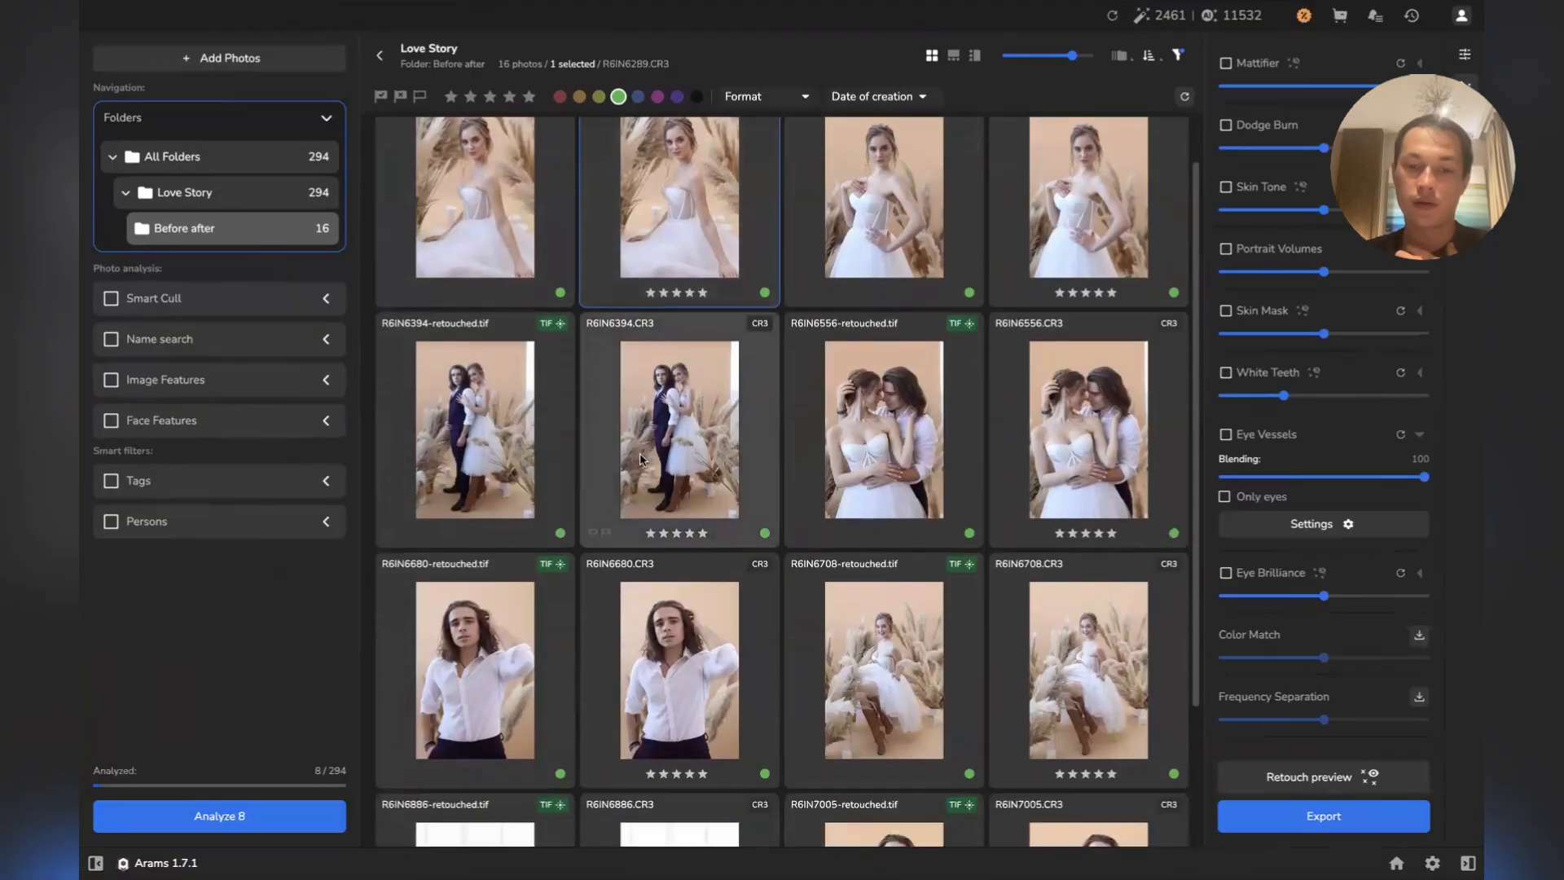
pyautogui.click(657, 547)
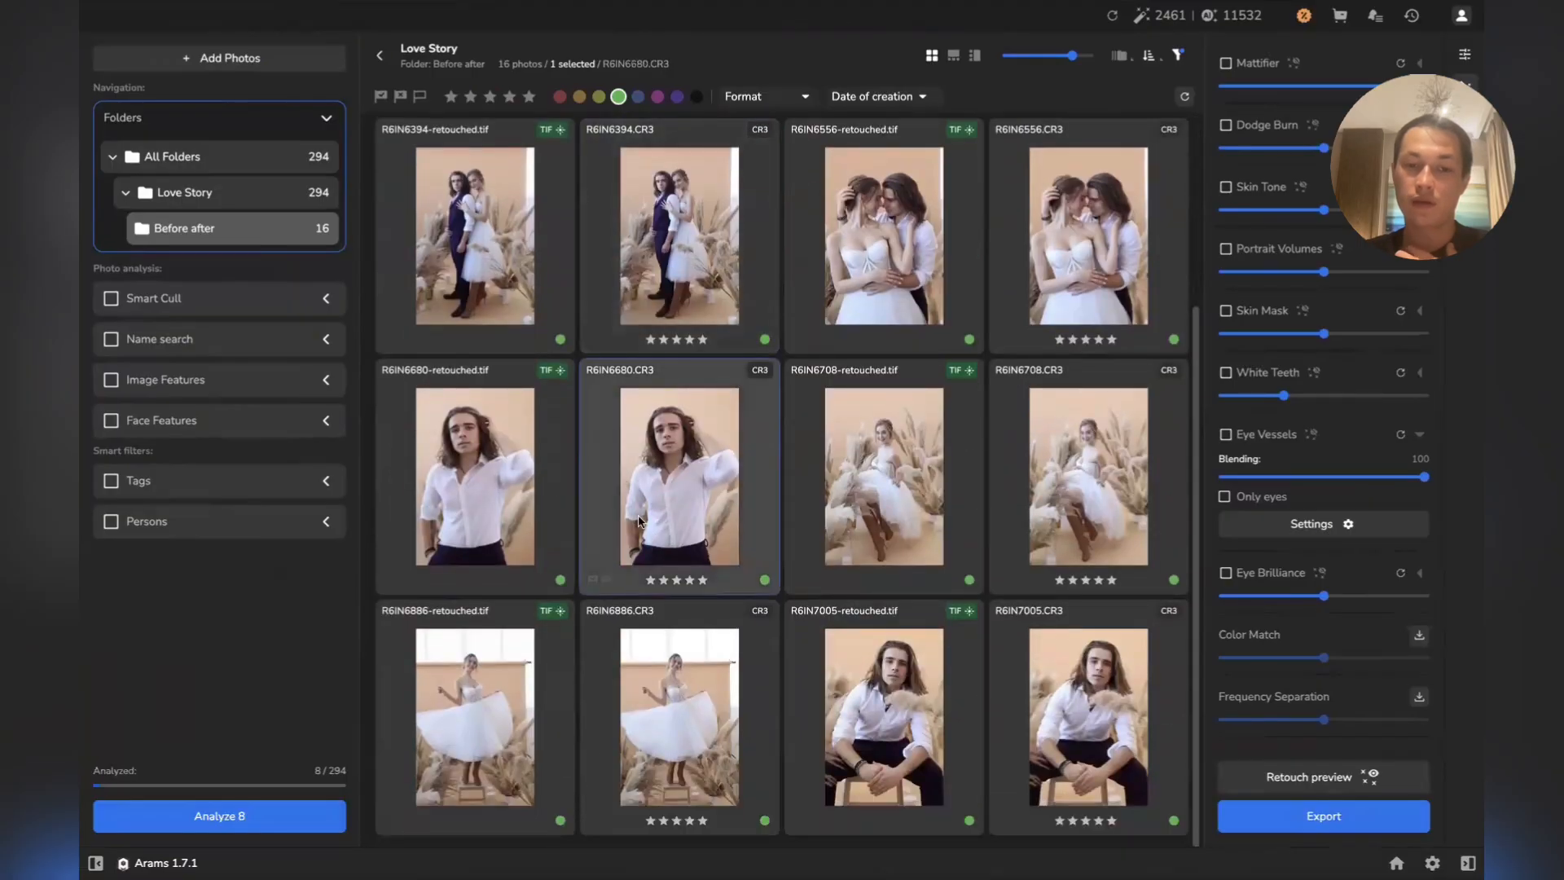
pyautogui.doubleClick(667, 464)
pyautogui.scroll(-3, 928, 377)
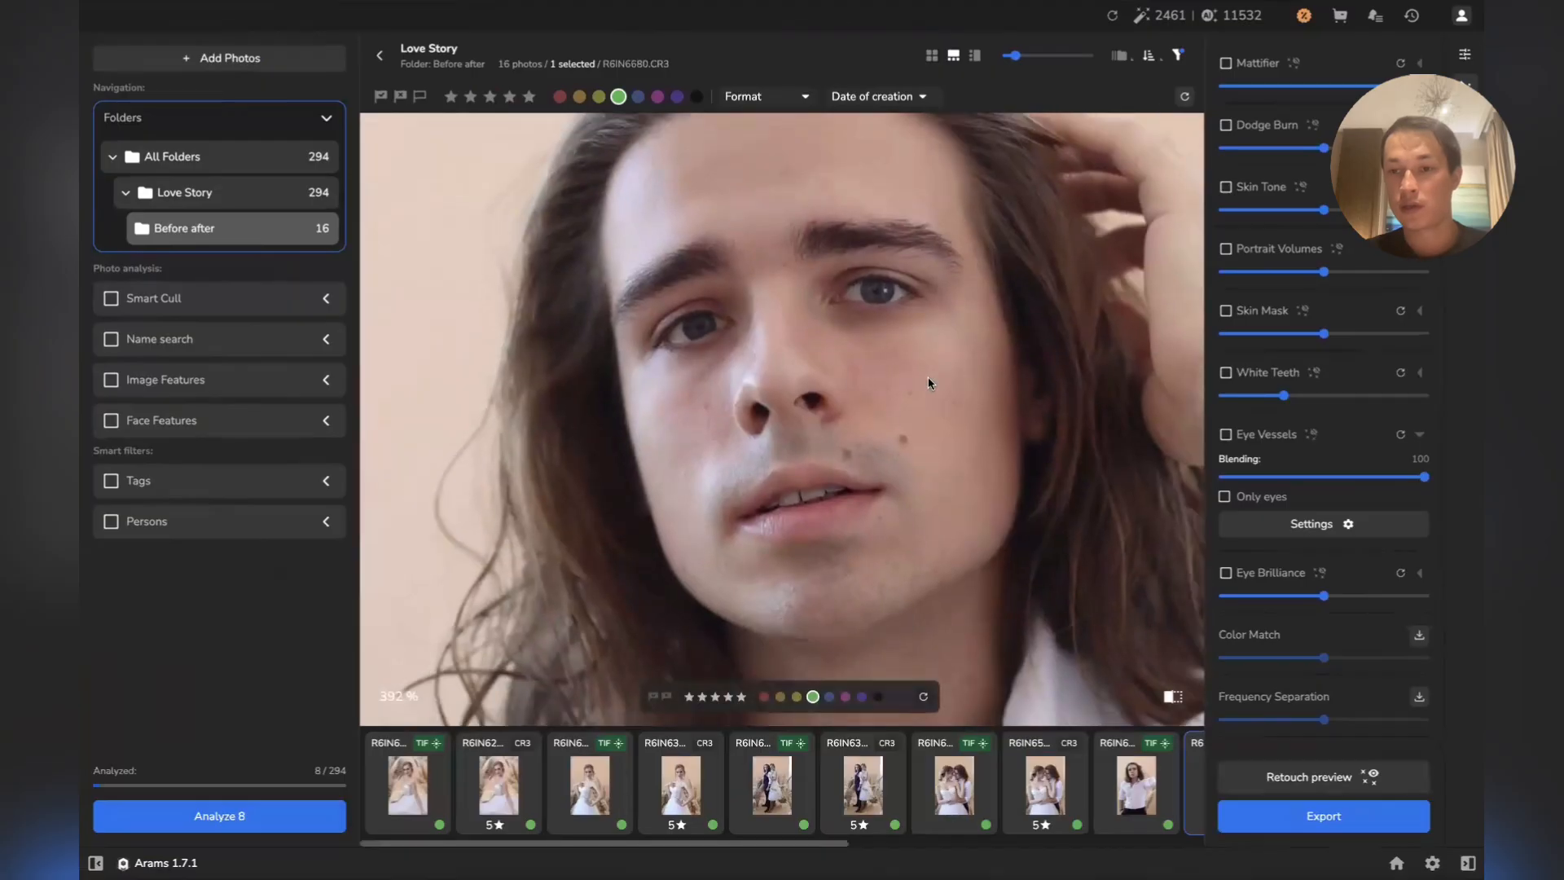
pyautogui.scroll(2, 1324, 408)
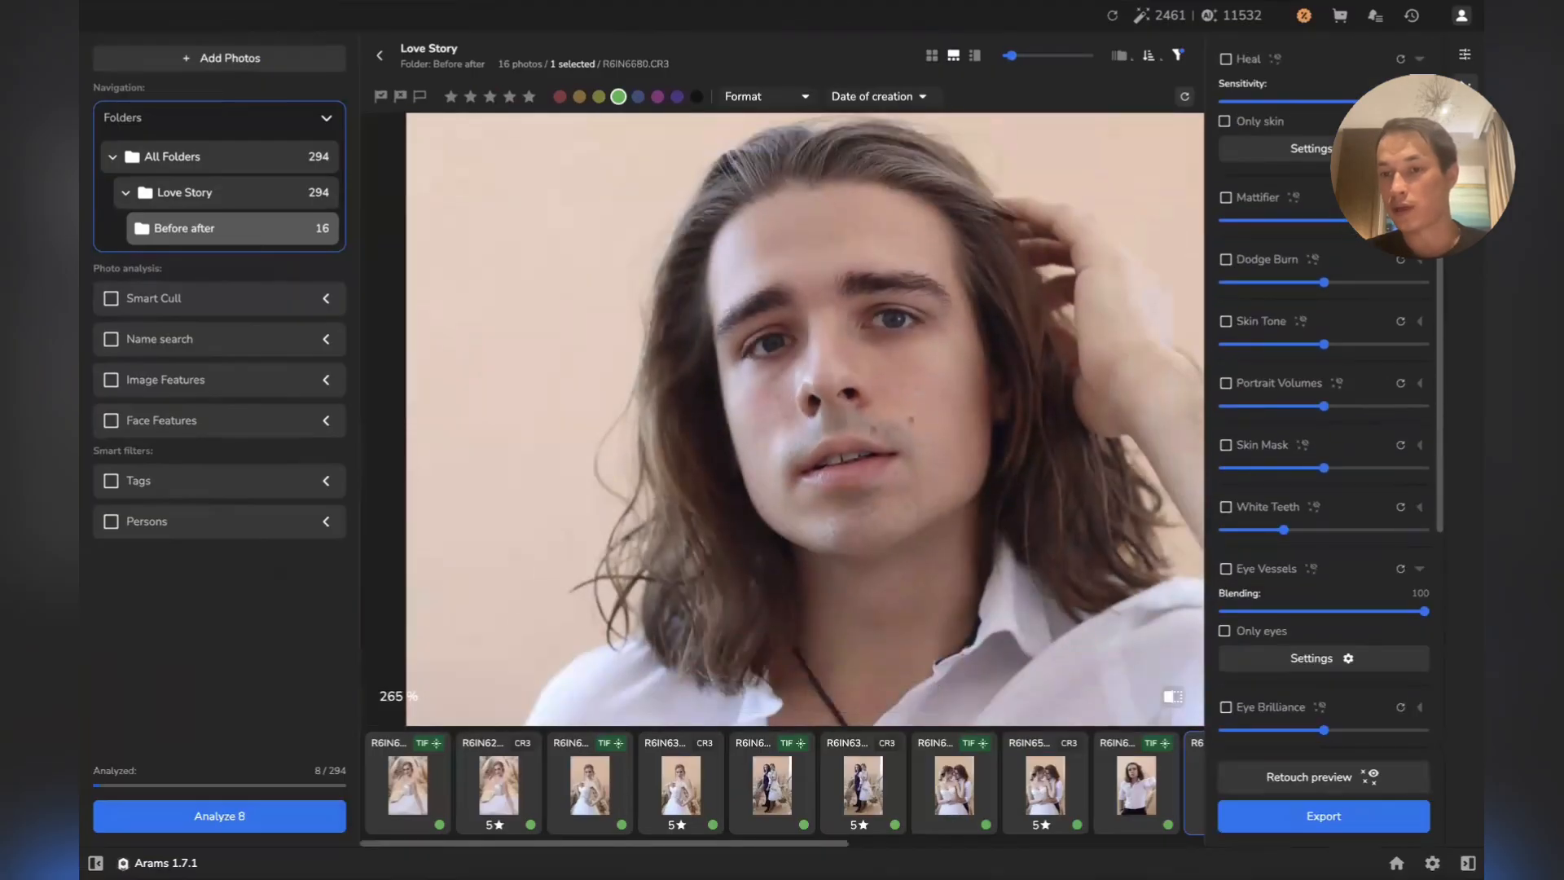
# Enable Dodge Burn and Portrait Volumes for R6IN6680.CR3, lowering the strength of both well below halfway
pyautogui.moveTo(1322, 282); pyautogui.dragTo(1263, 285)
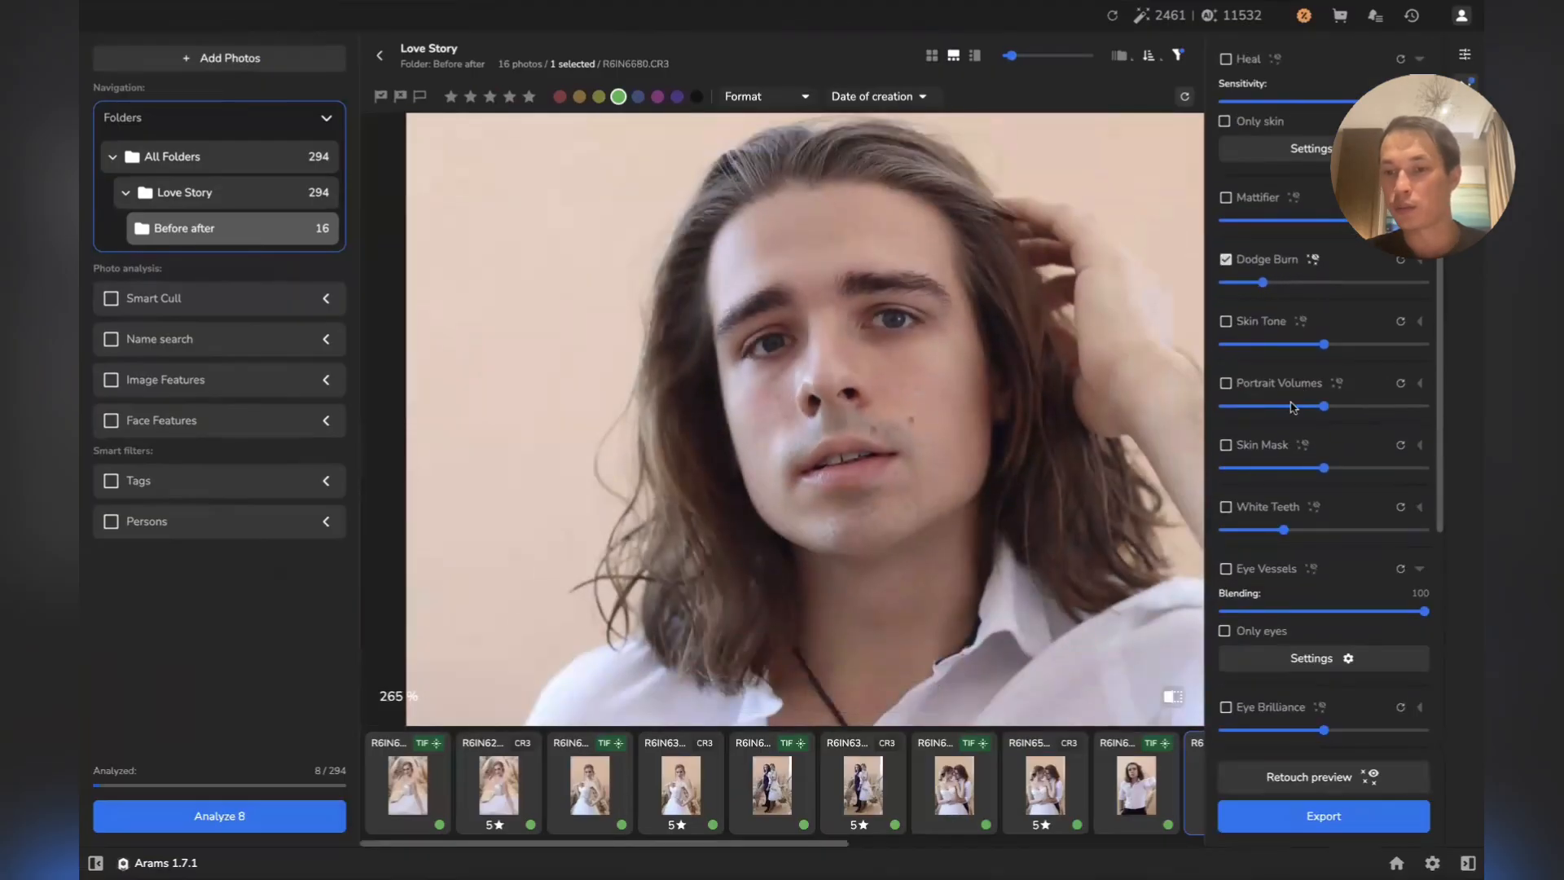
pyautogui.moveTo(1276, 405); pyautogui.dragTo(1267, 406)
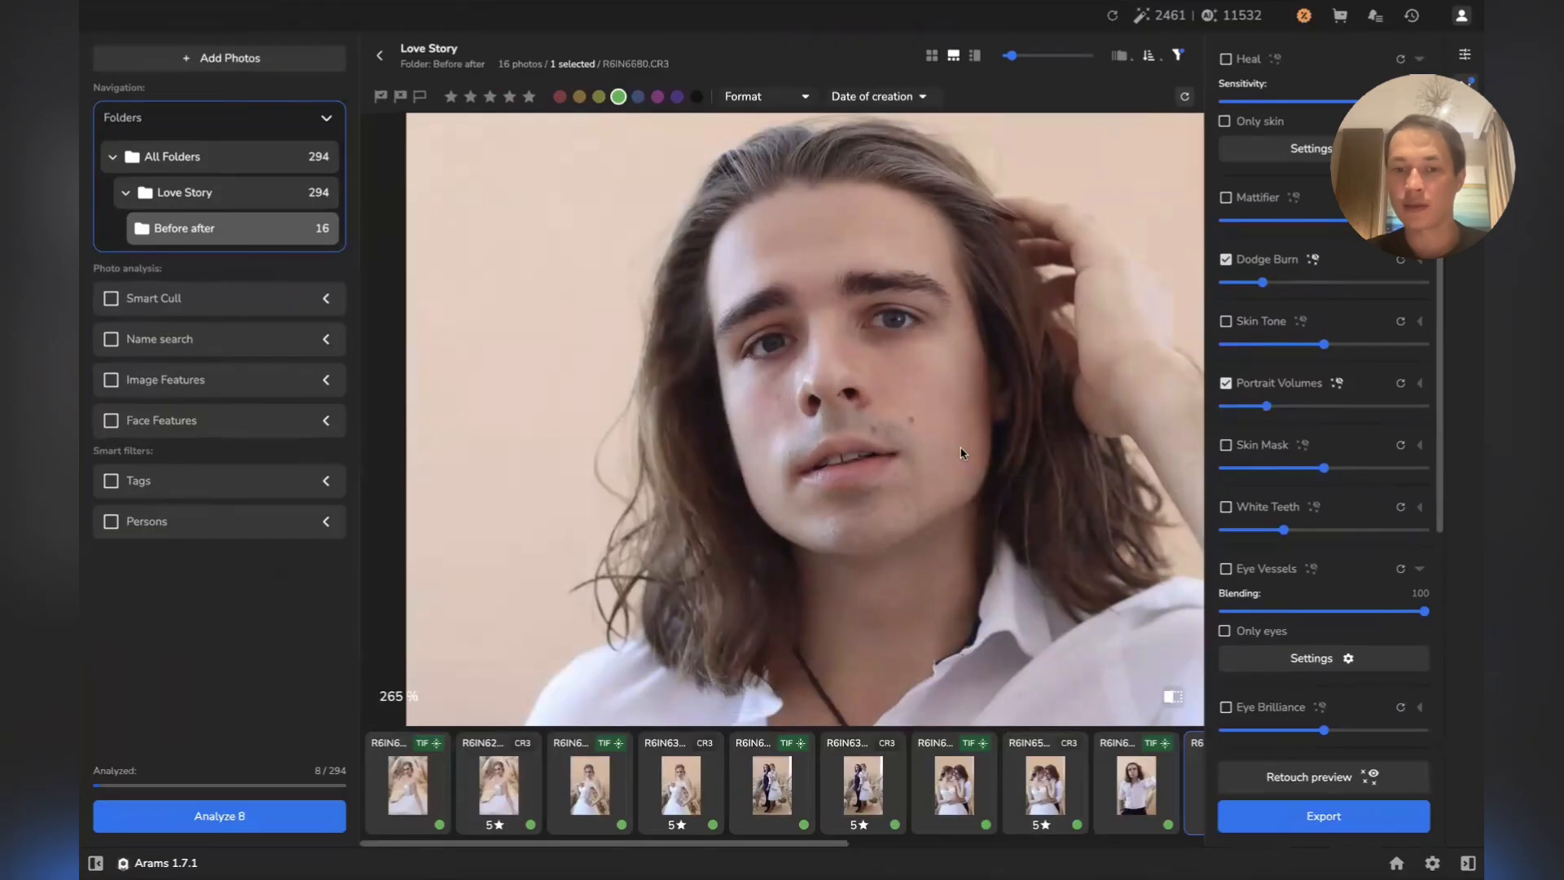
pyautogui.moveTo(961, 453)
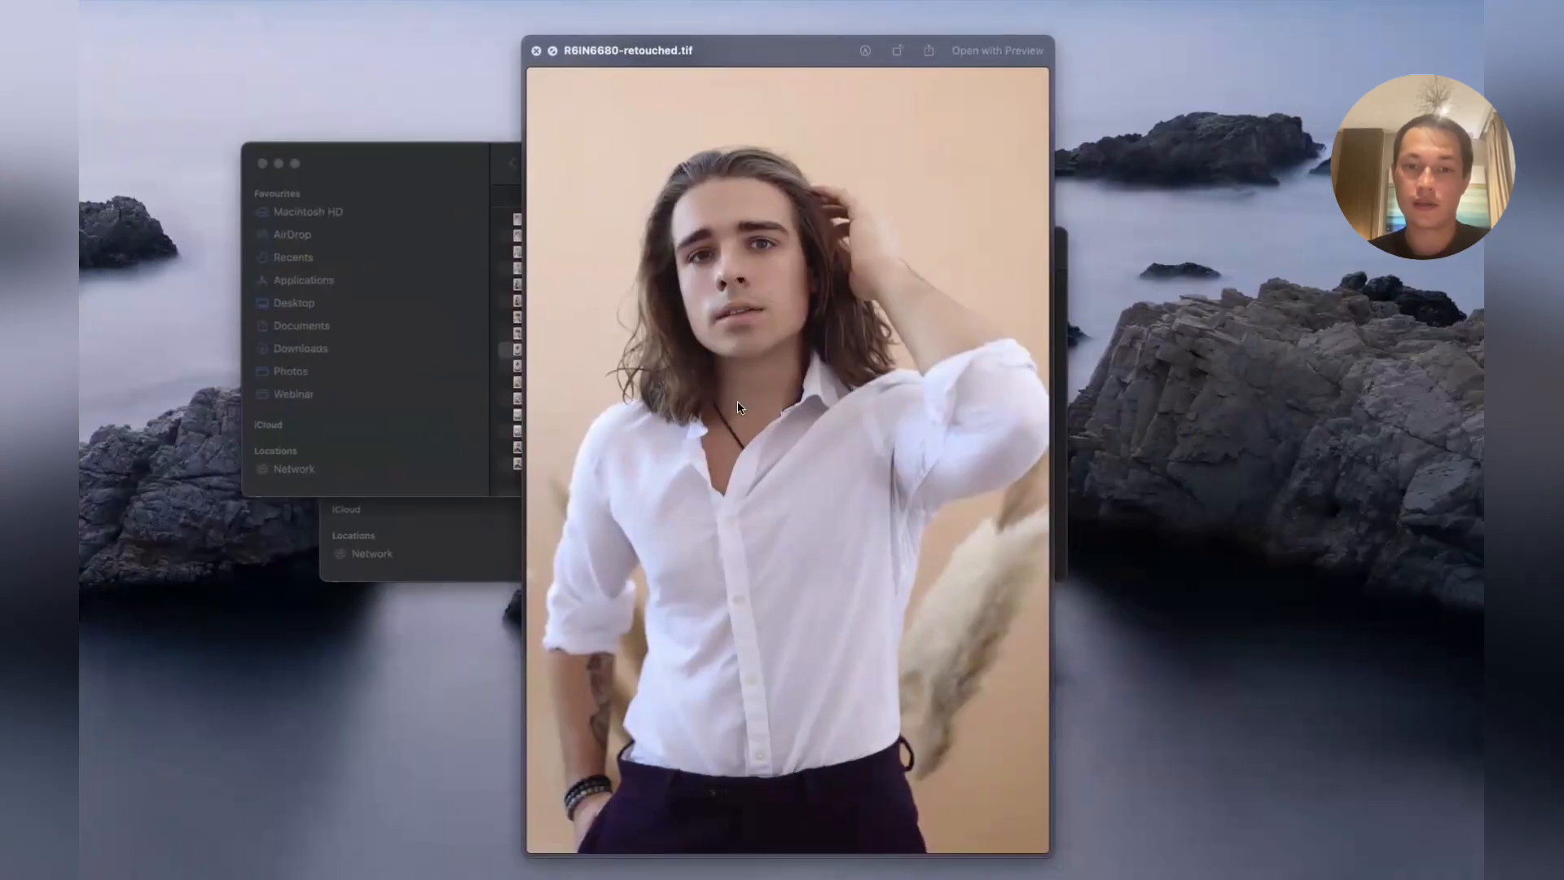
# Return to the Finder previews, view R6IN6680.CR3, and compare R6IN6708-retouched.tif with R6IN6708.CR3
pyautogui.press('Down')
pyautogui.press('Down')
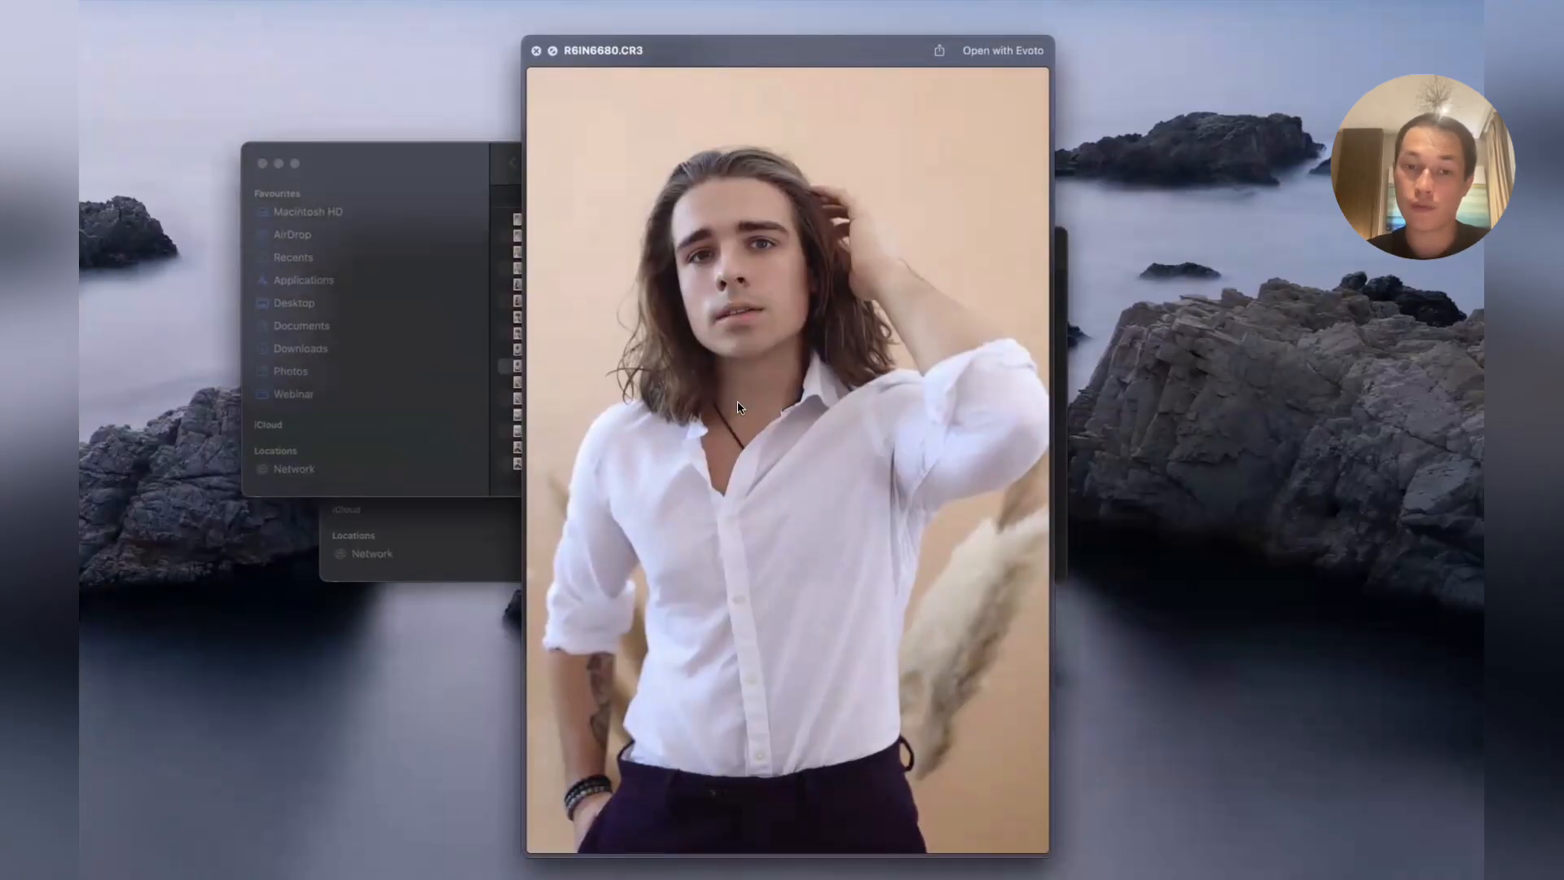
pyautogui.press('Down')
pyautogui.press('Down')
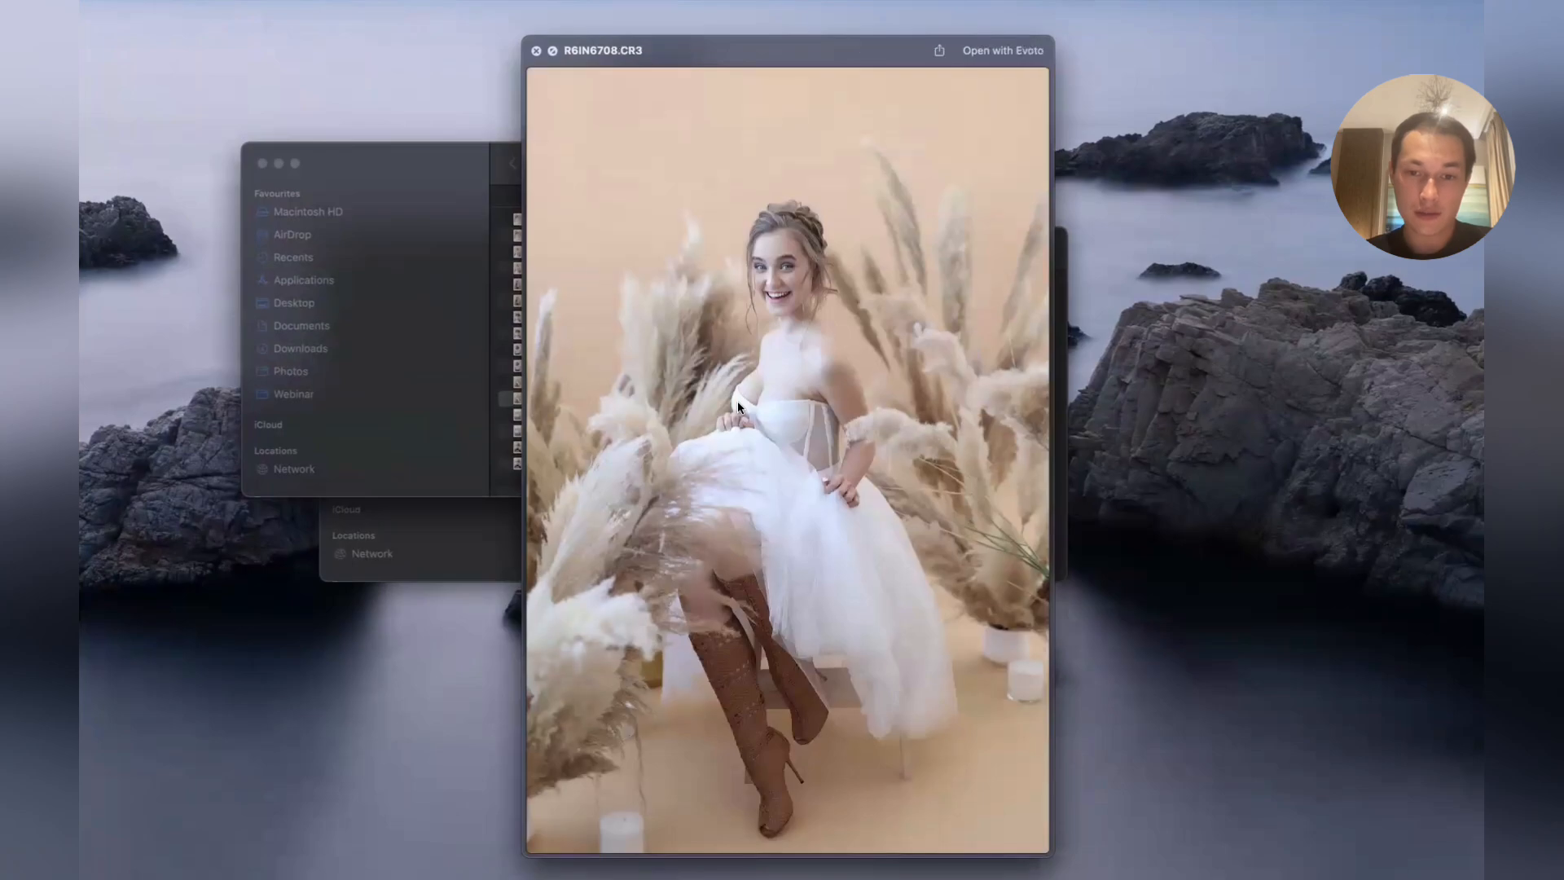
pyautogui.press('Up')
pyautogui.press('Down')
# Compare the previews of R6IN6886-retouched.tif and R6IN6886.CR3, the bride holding out her skirt
pyautogui.press('Down')
pyautogui.press('Down')
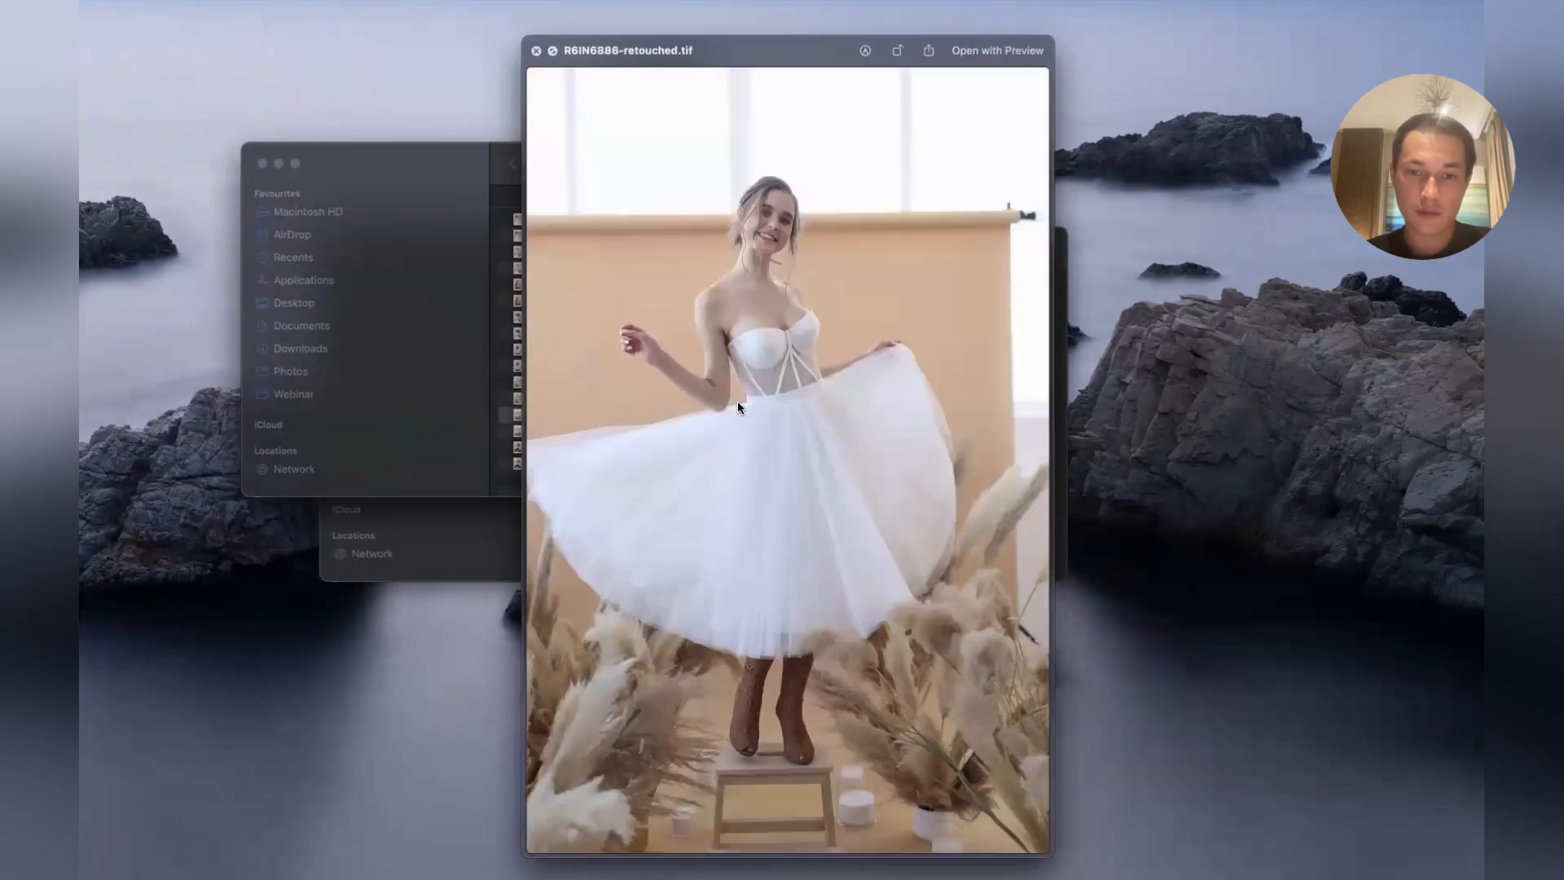
pyautogui.press('Down')
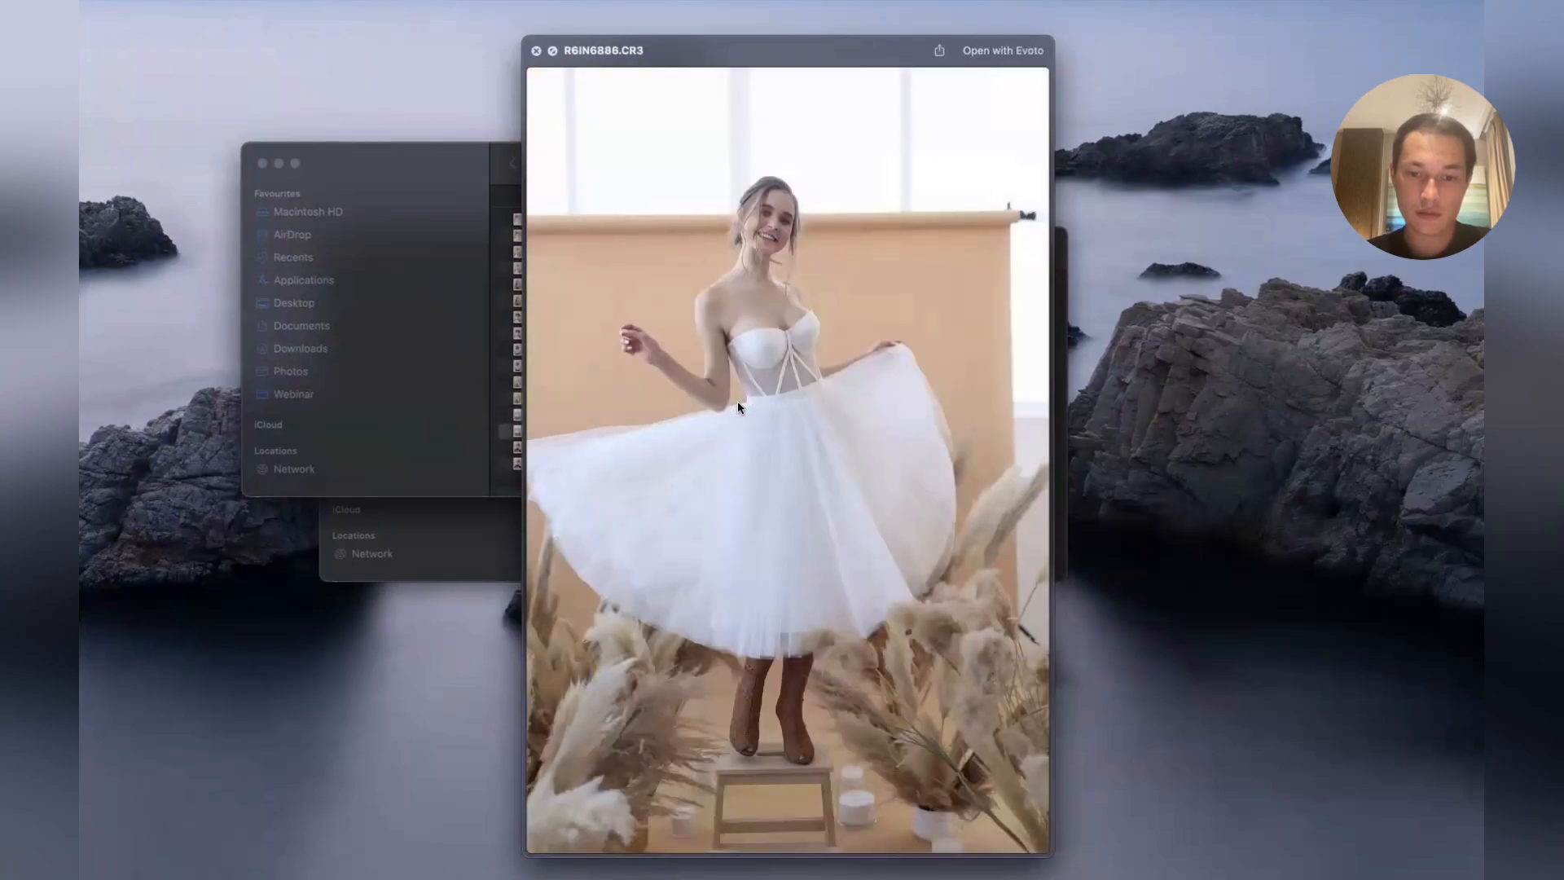
pyautogui.press('Down')
pyautogui.press('Up')
# Compare the seated man's portrait R6IN7005-retouched.tif with R6IN7005.CR3 by alternating repeatedly between the two previews
pyautogui.press('Down')
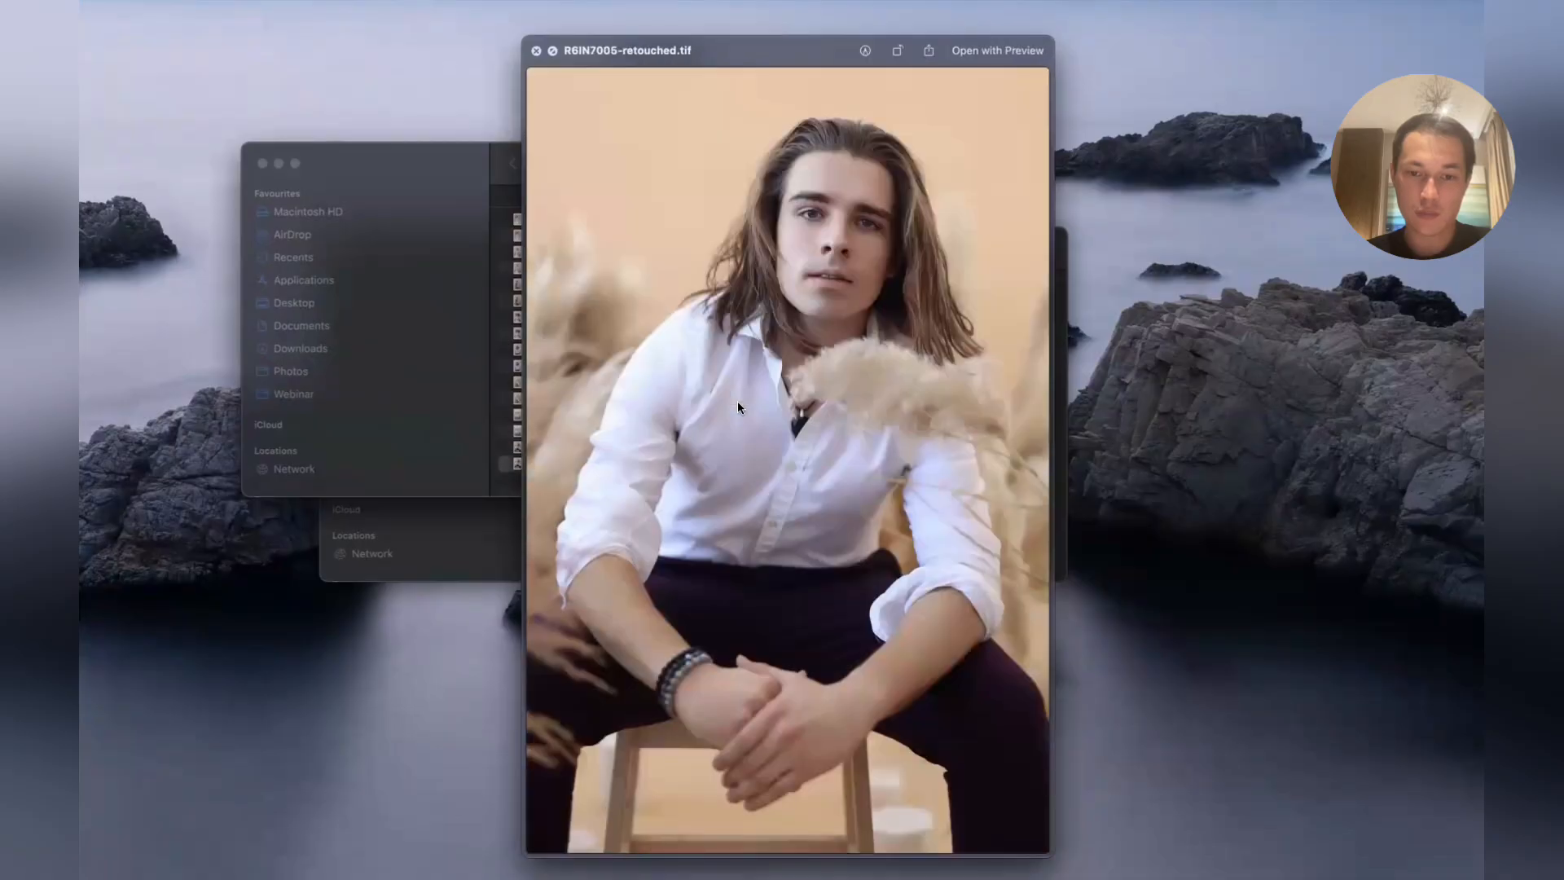
pyautogui.press('Down')
pyautogui.press('Up')
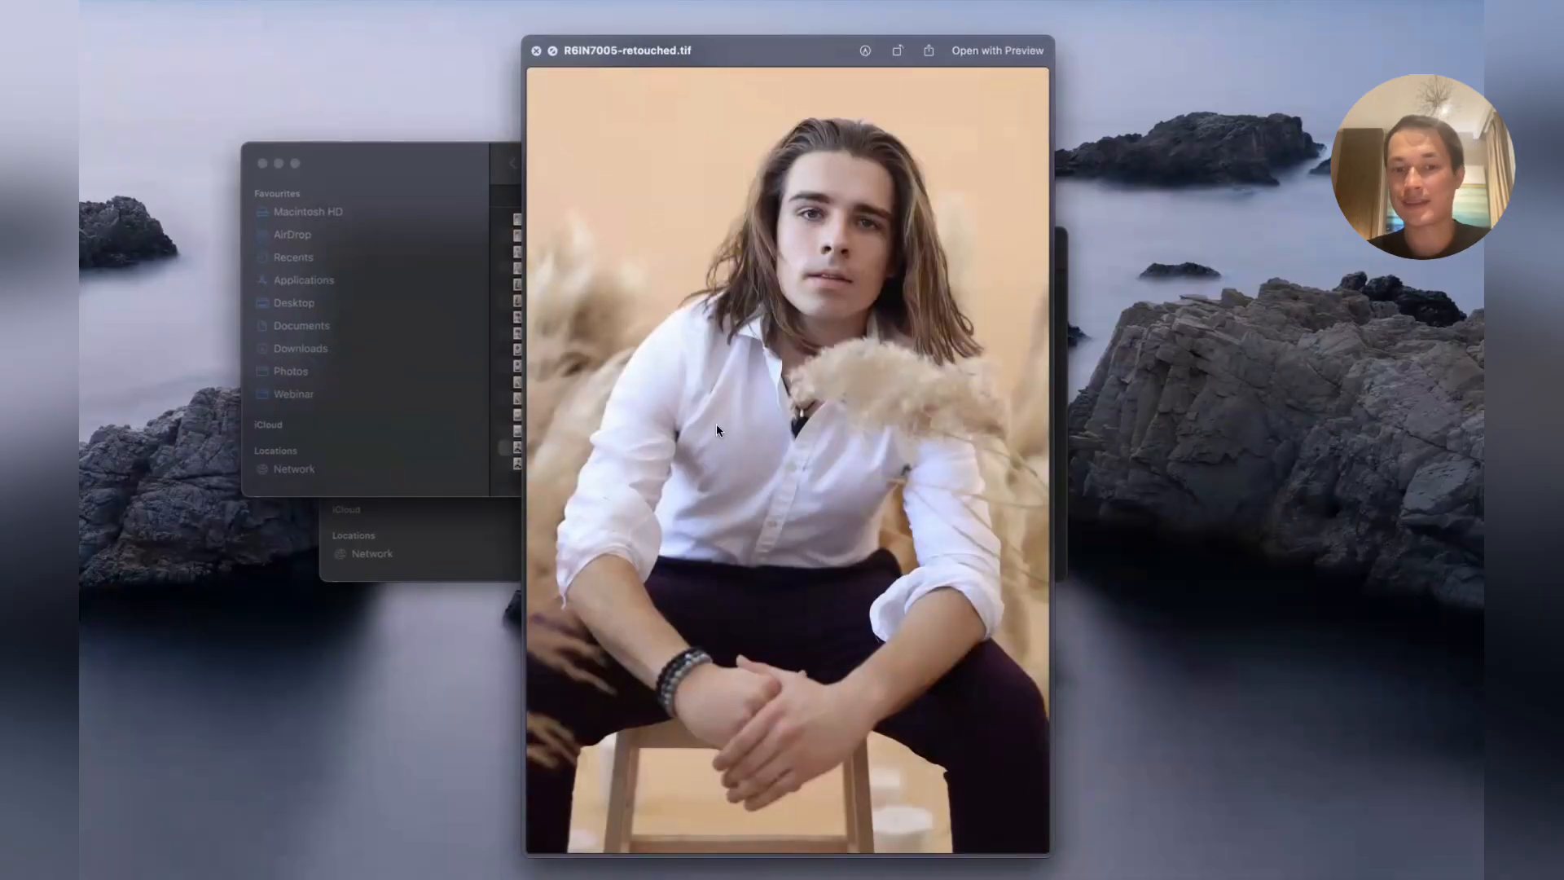
pyautogui.press('Down')
pyautogui.press('Up')
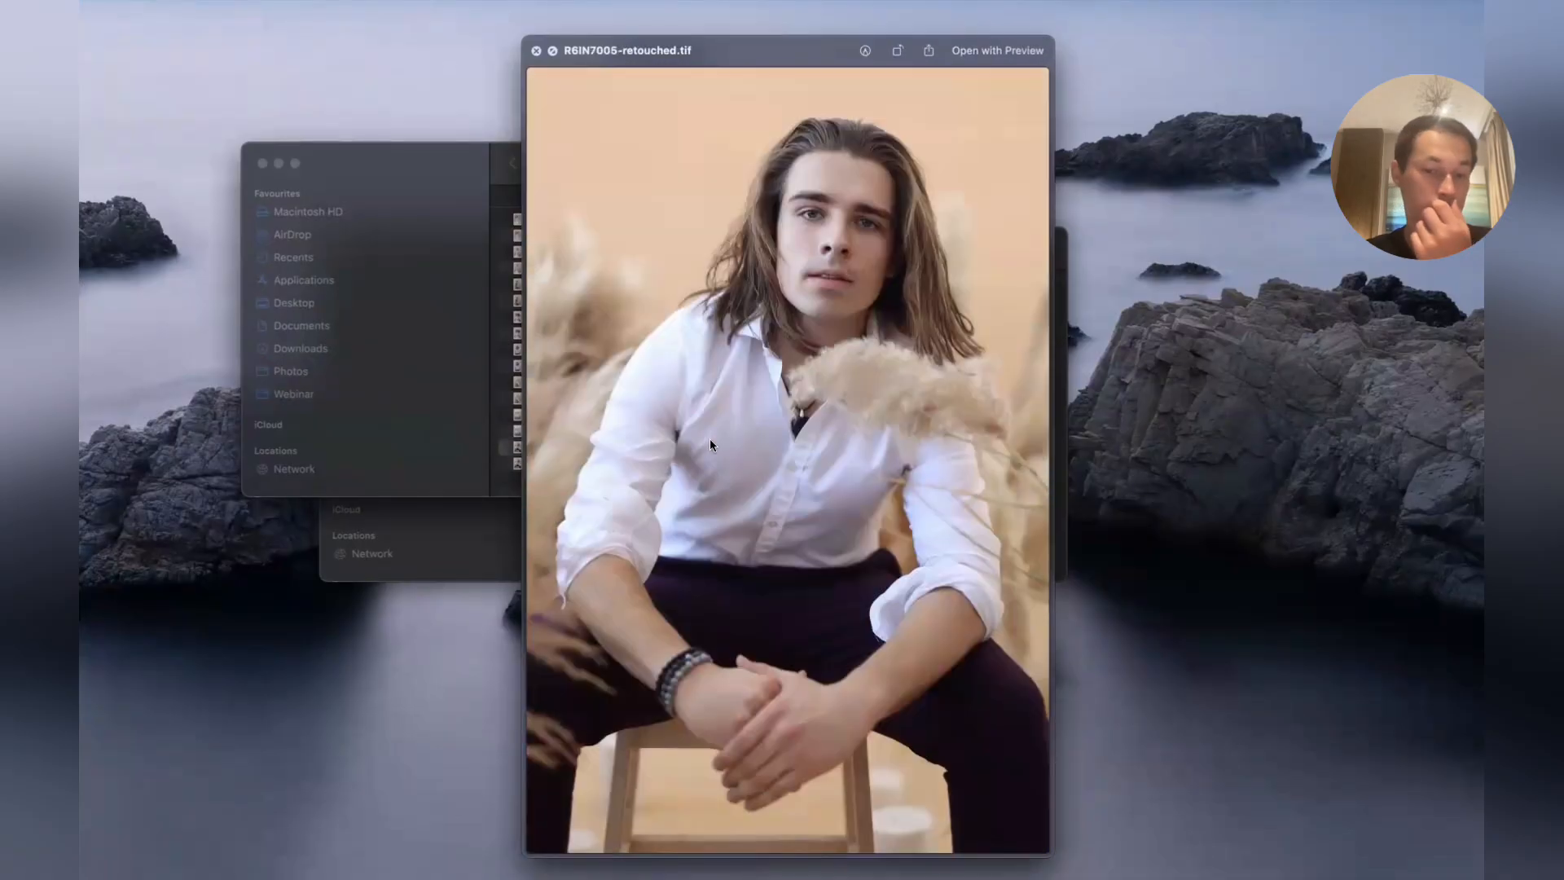
pyautogui.press('Down')
pyautogui.press('Up')
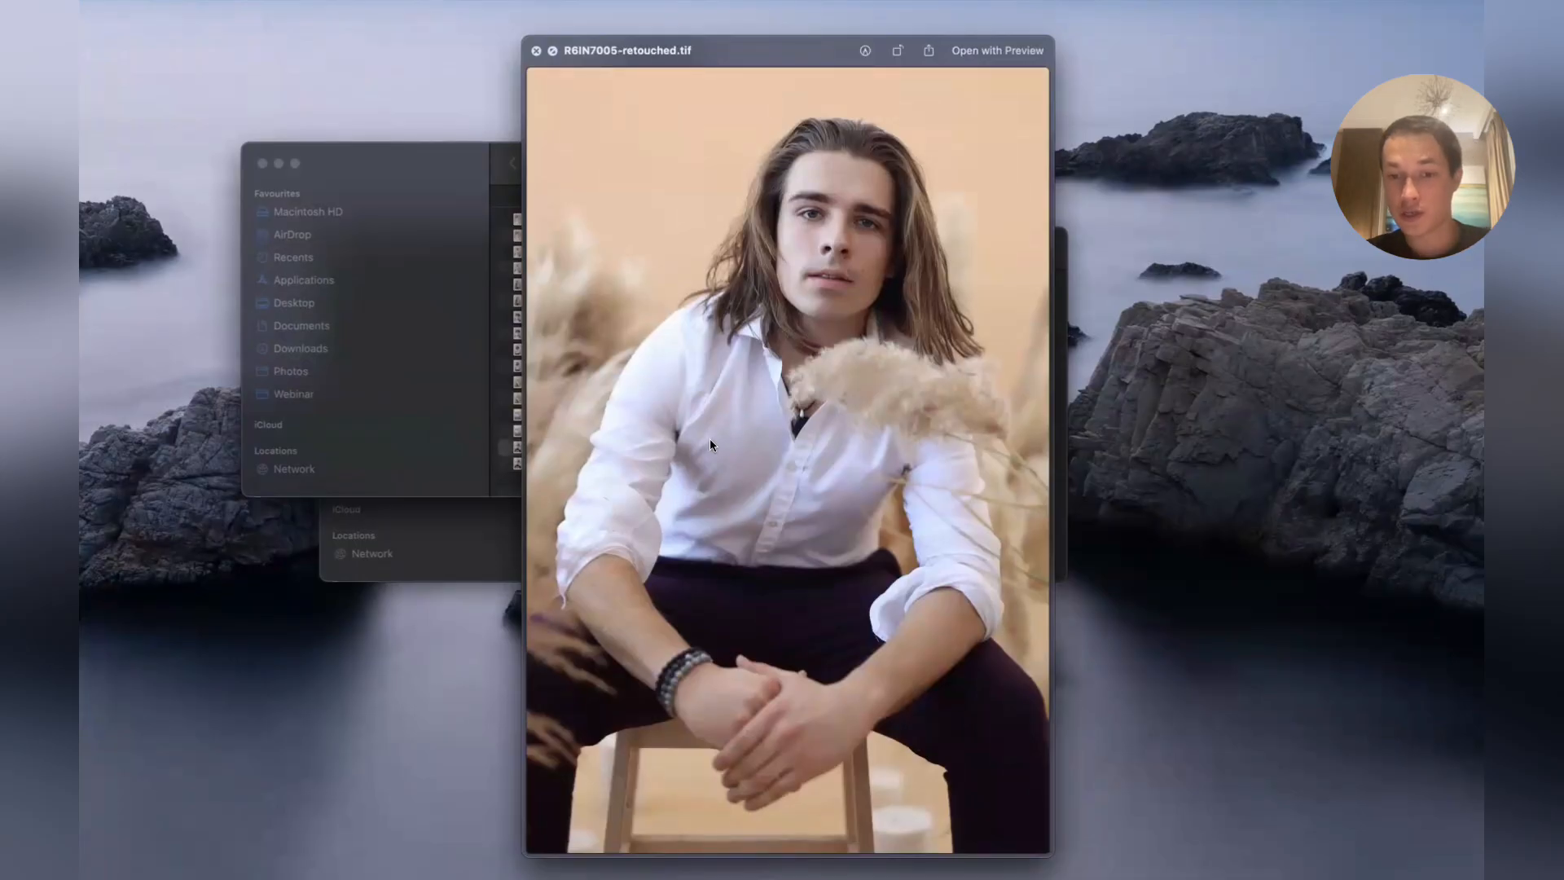
pyautogui.press('Down')
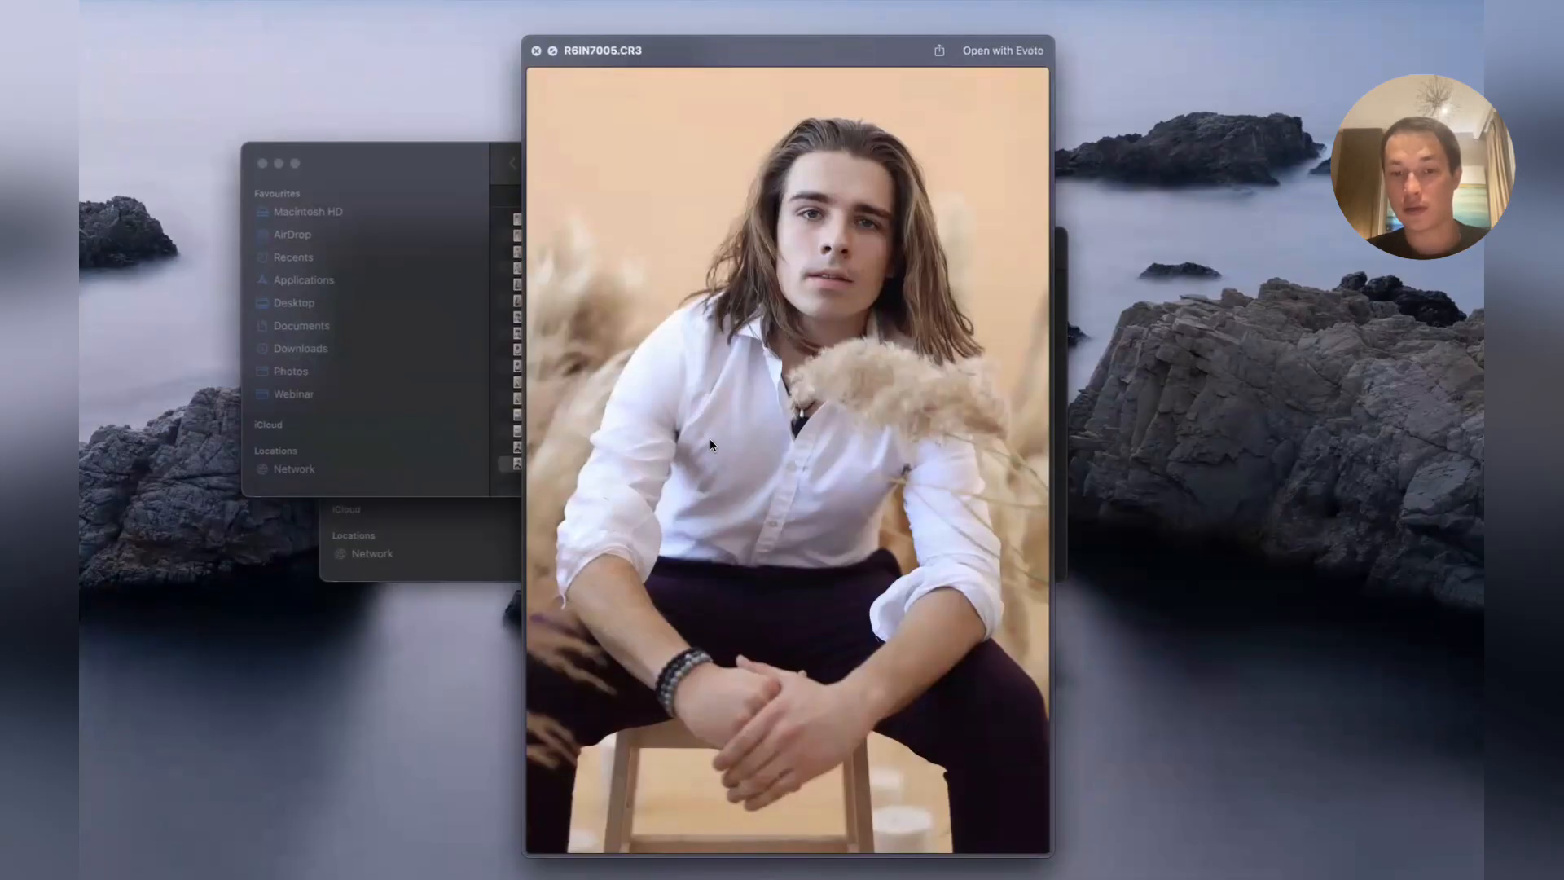
pyautogui.press('Up')
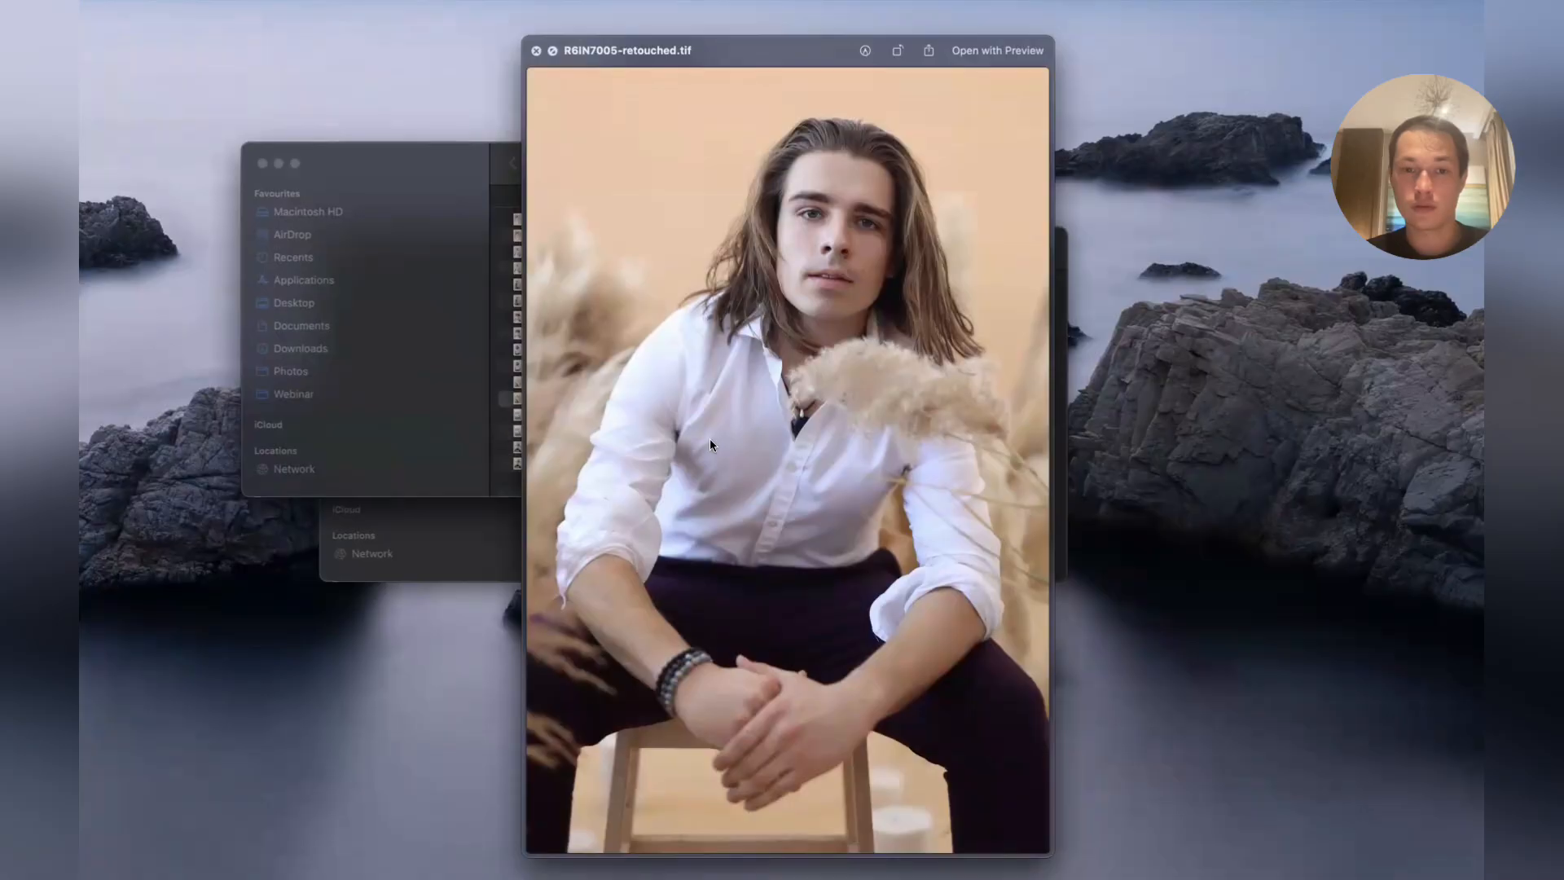
# Step back through the previews to R6IN6289-retouched.tif, close the preview and return to Retouch4me Arams
pyautogui.press('Up')
pyautogui.press('Up')
pyautogui.press('Up')
pyautogui.press('Up')
pyautogui.press('Up')
pyautogui.press('Up')
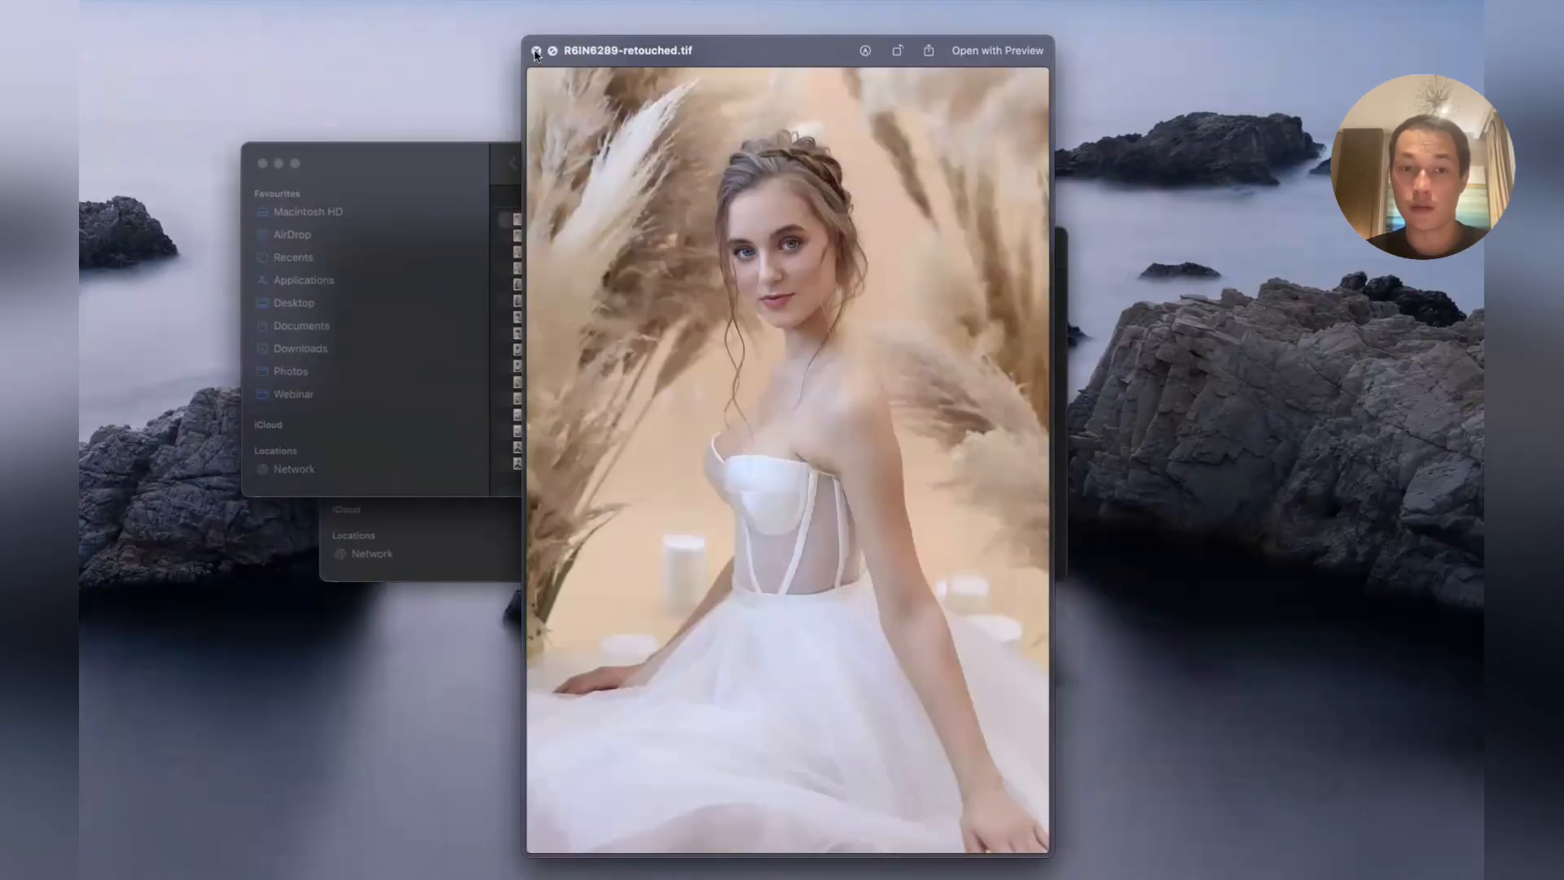
pyautogui.click(536, 52)
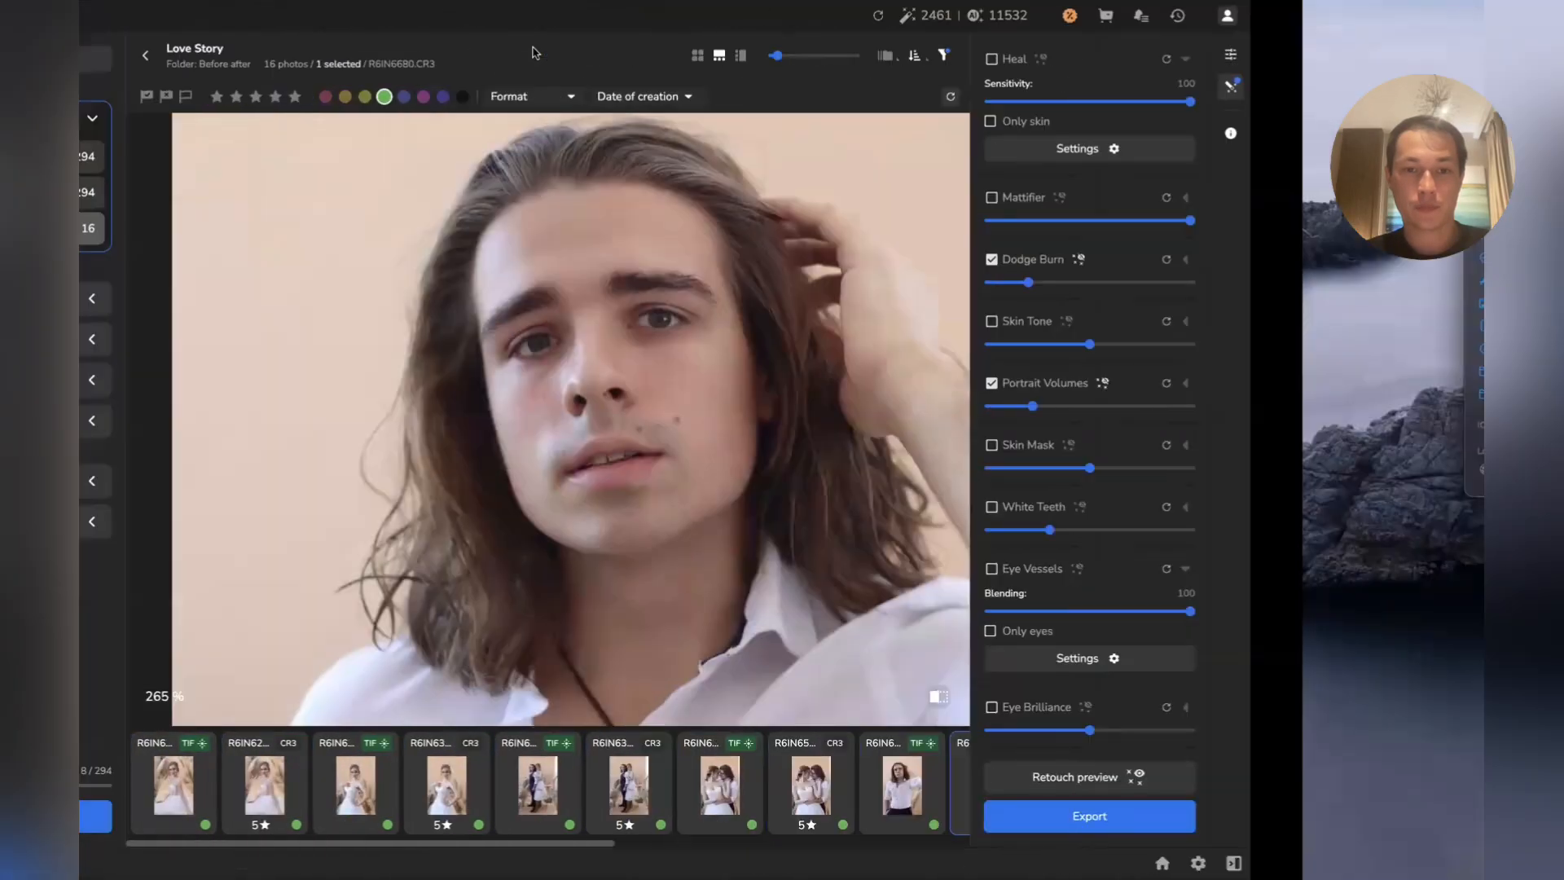
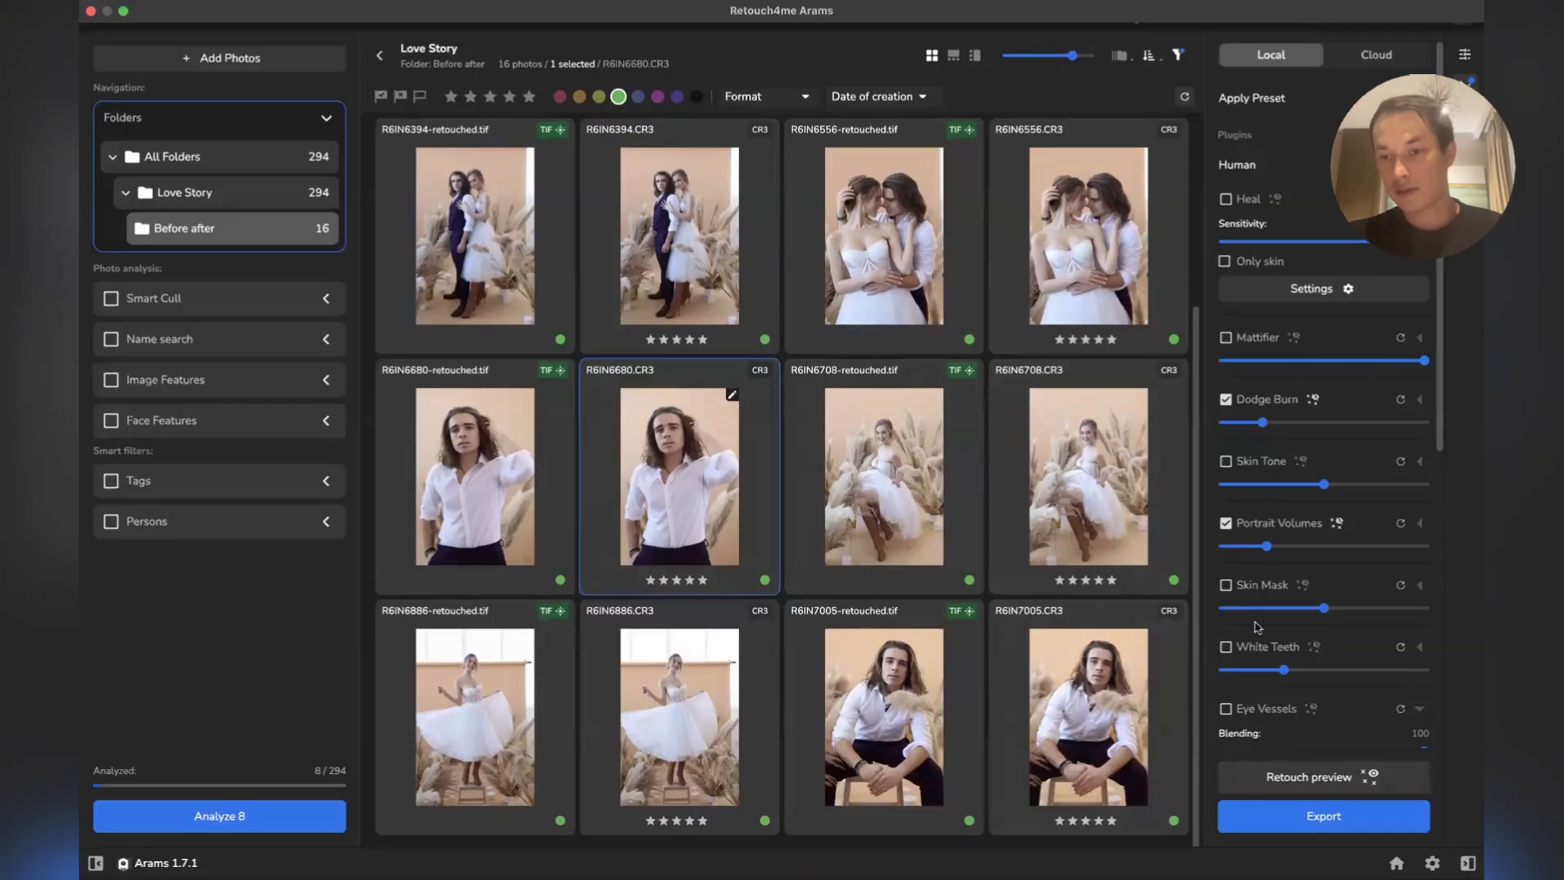
# Disable Portrait Volumes and Dodge Burn for R6IN6680.CR3 and enable Heal instead
pyautogui.click(1226, 523)
pyautogui.click(1226, 399)
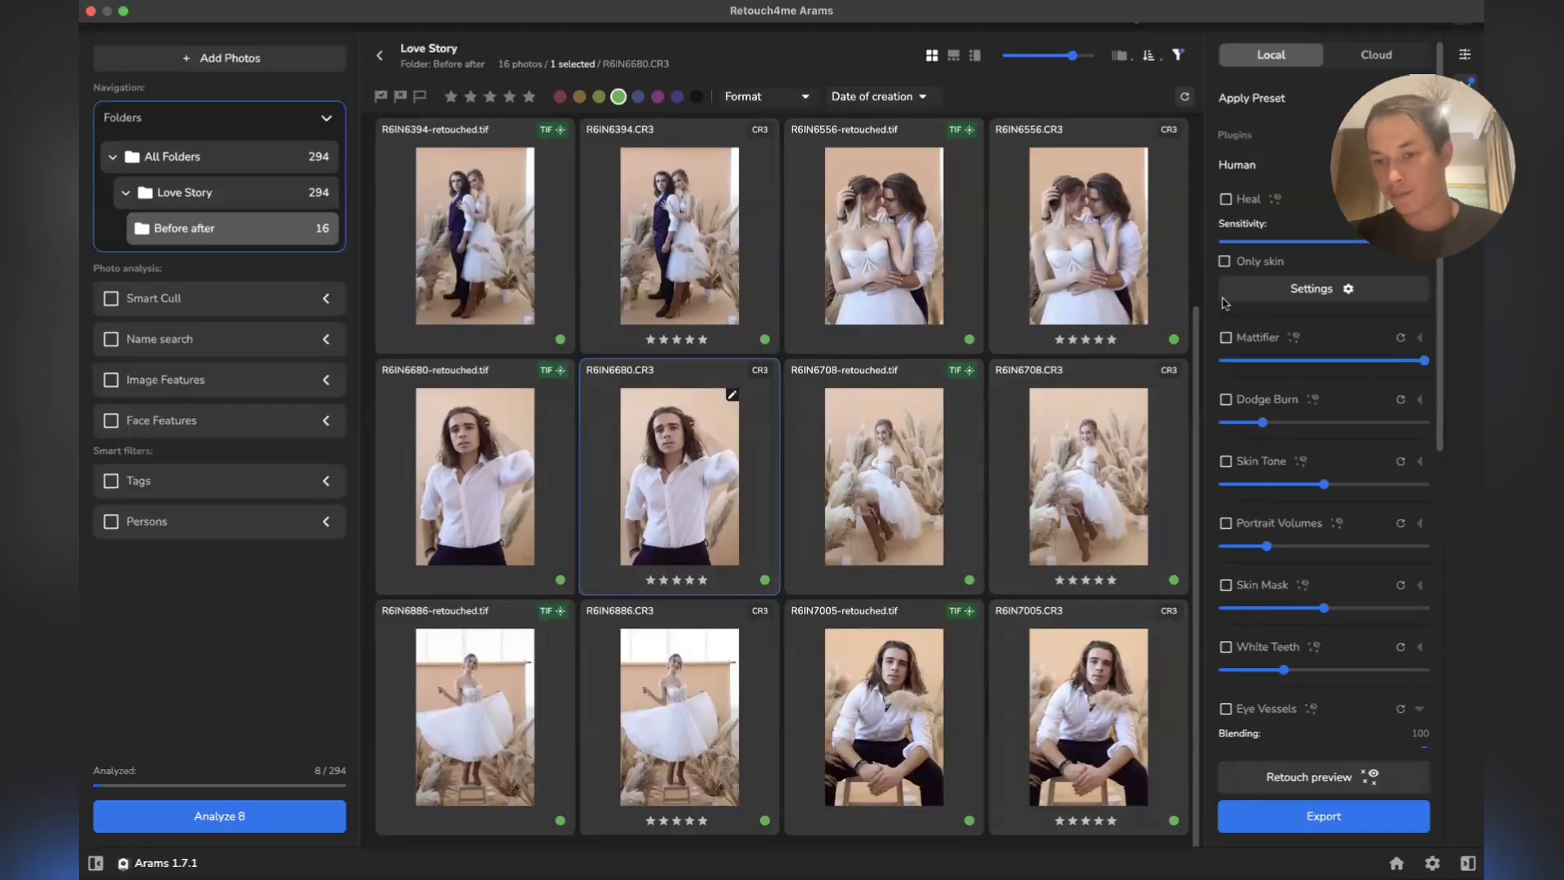
pyautogui.click(1226, 199)
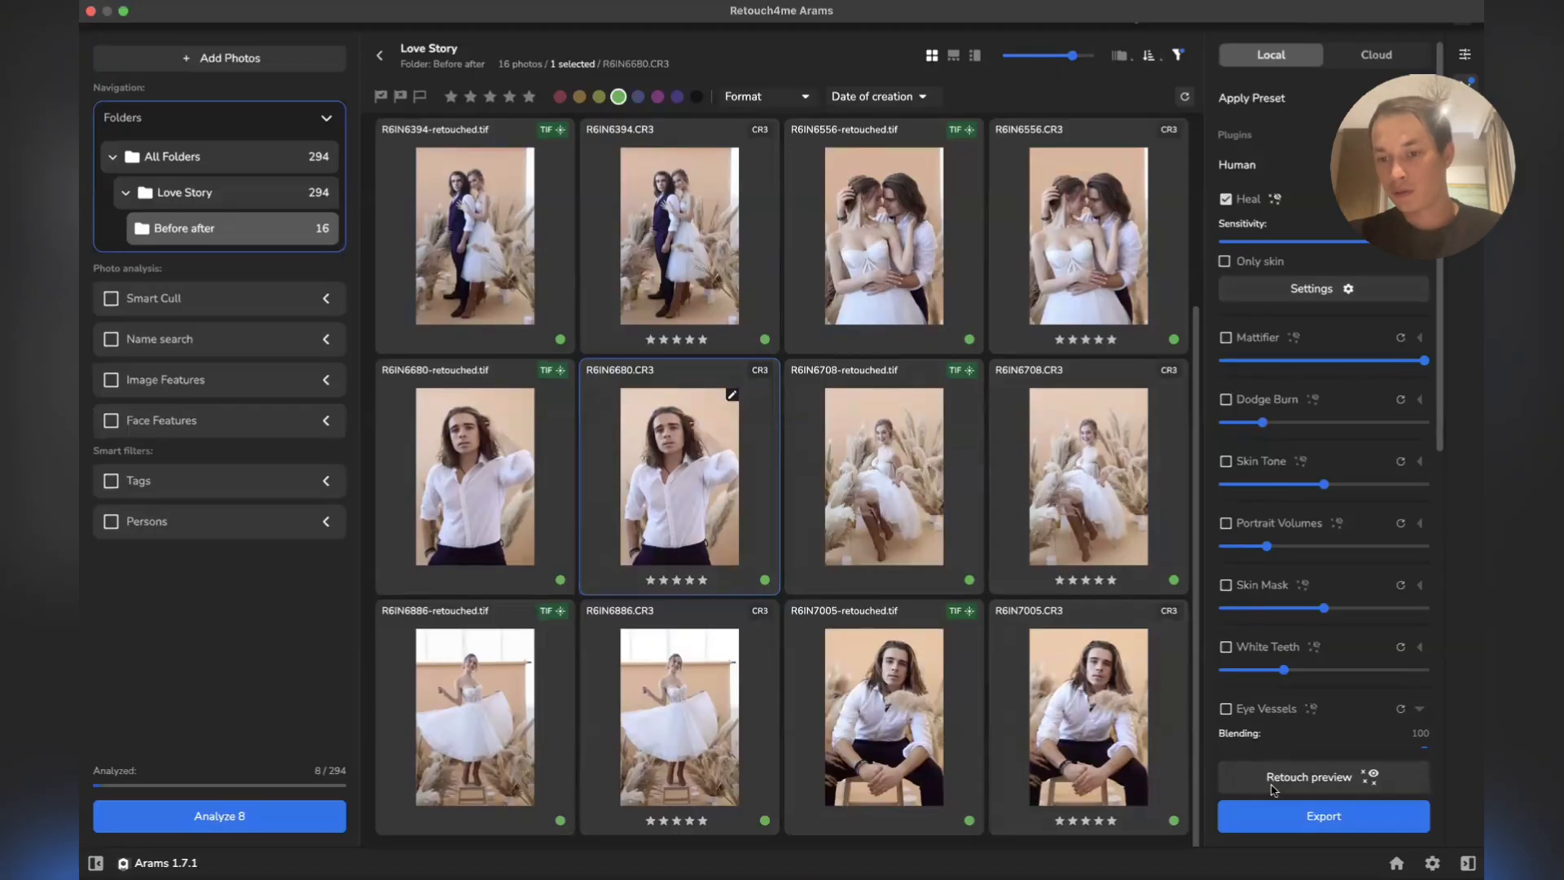
# Create a JPEG-based retouch preview of R6IN6680.CR3, view the whole photo and go back to the thumbnail grid
pyautogui.click(1263, 776)
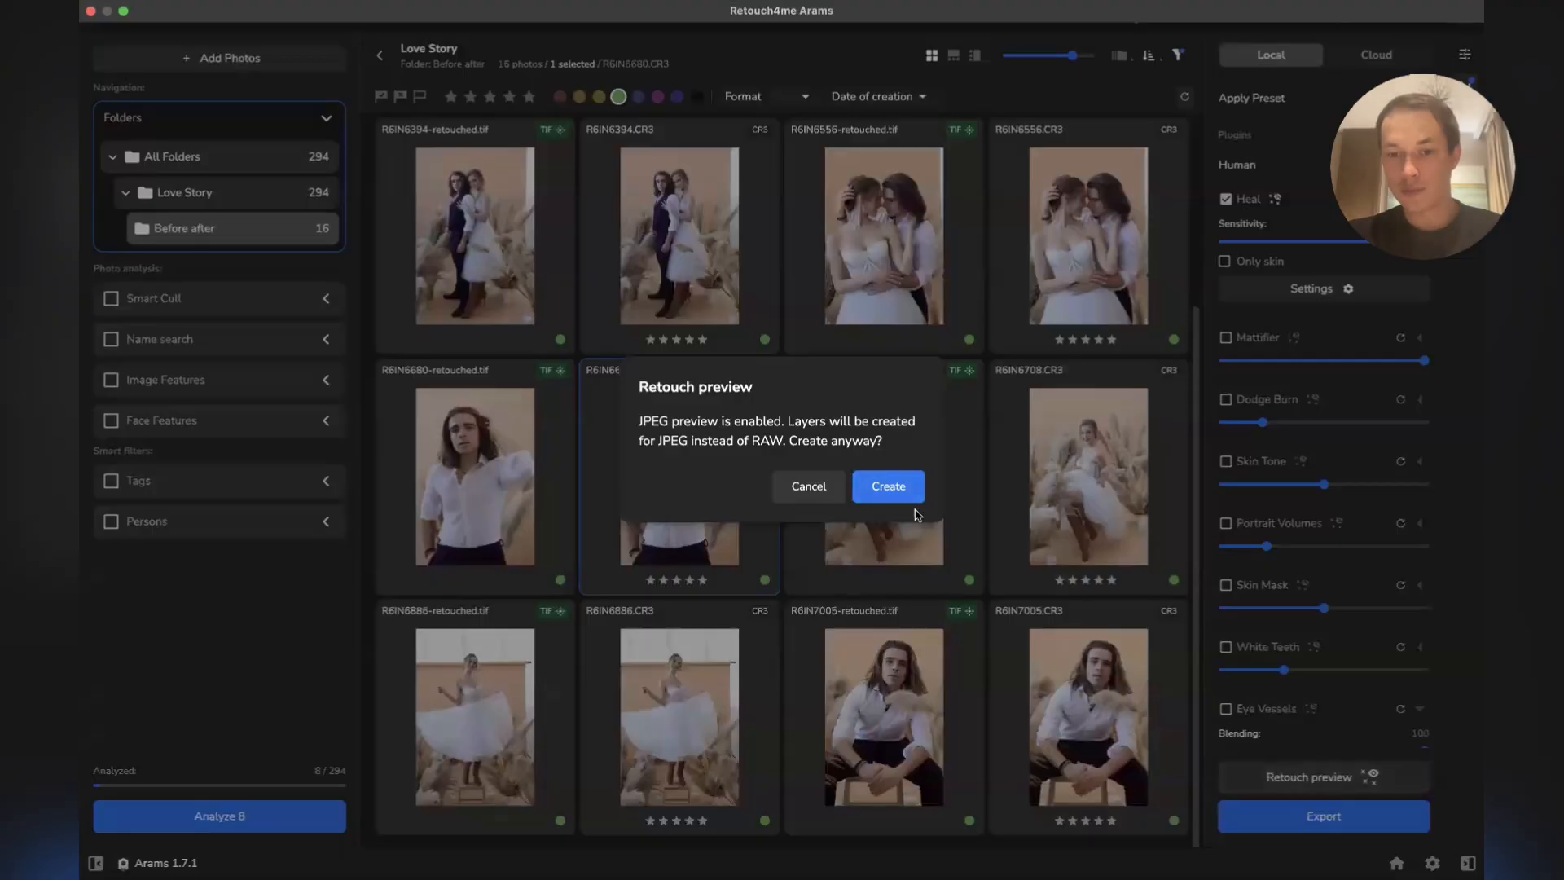
pyautogui.click(894, 491)
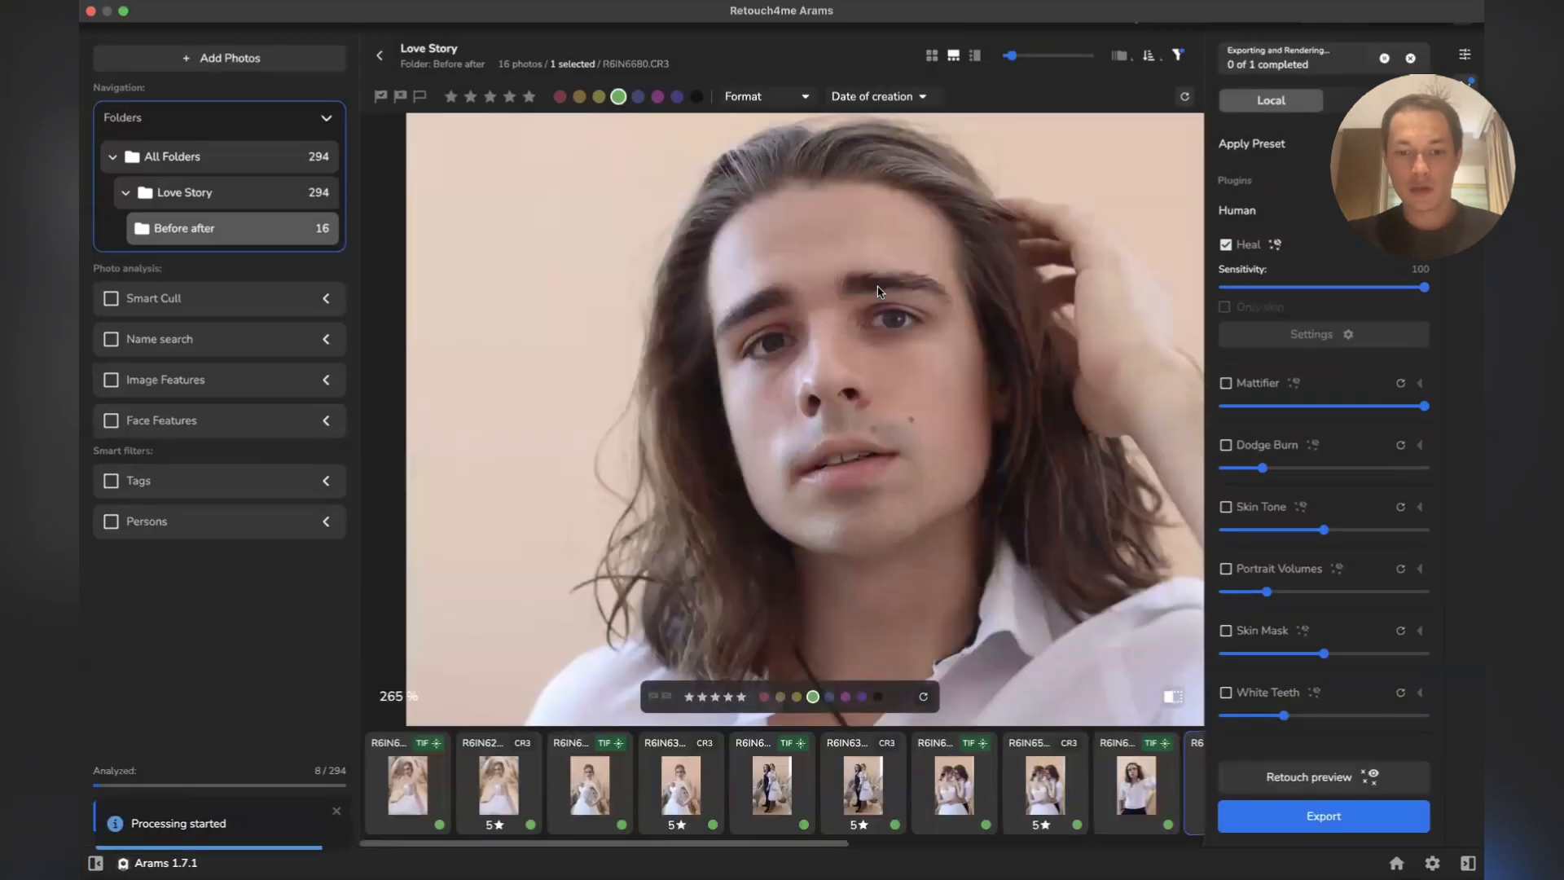
pyautogui.scroll(-10, 881, 290)
pyautogui.hscroll(3, 1040, 771)
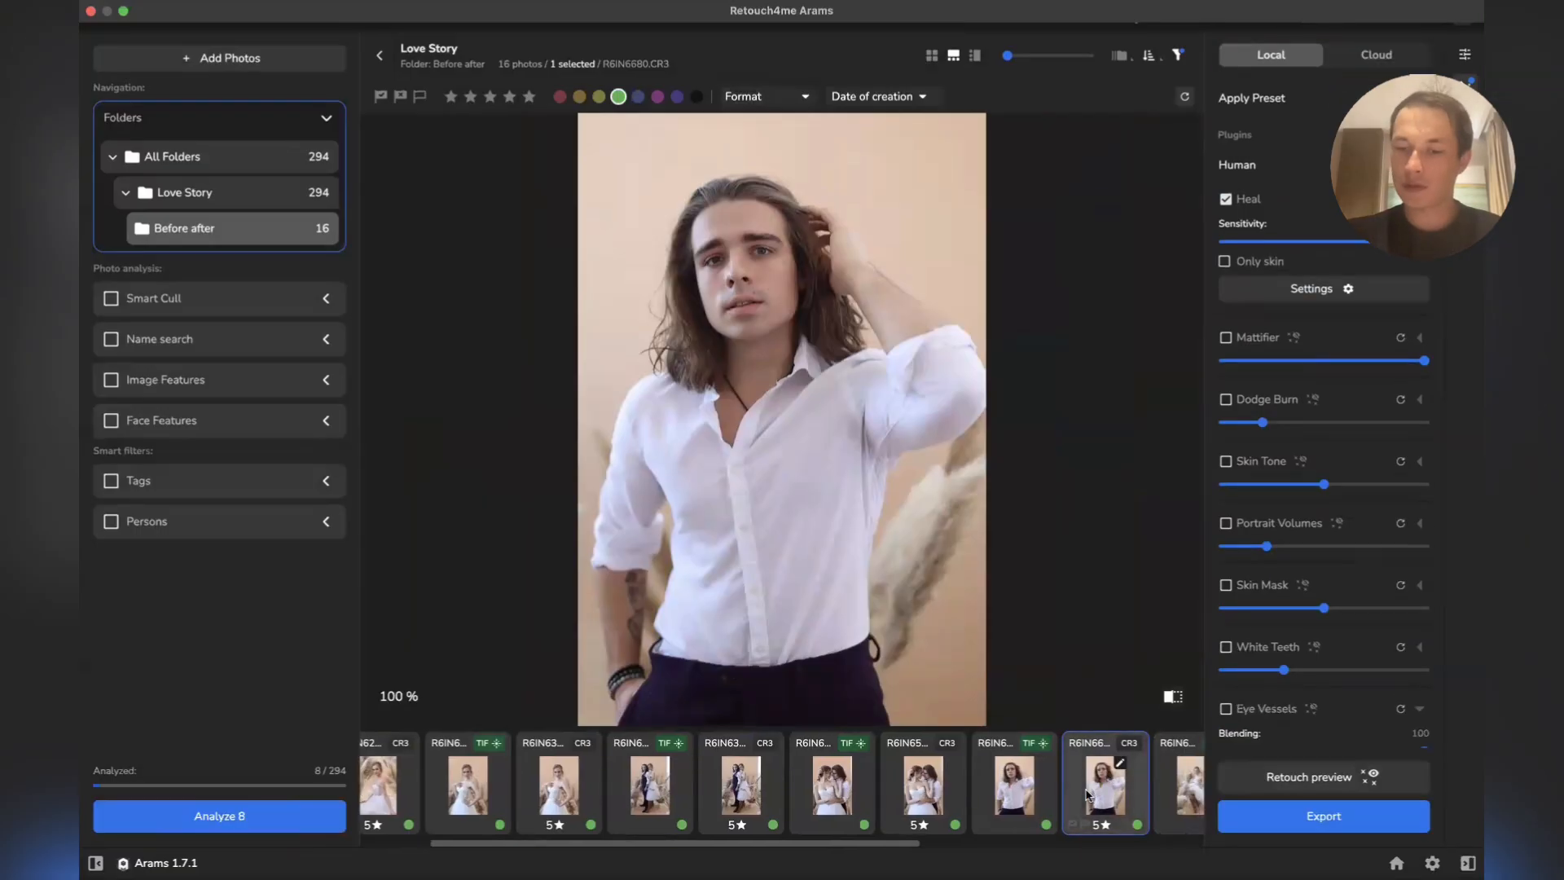
pyautogui.hscroll(1, 1051, 791)
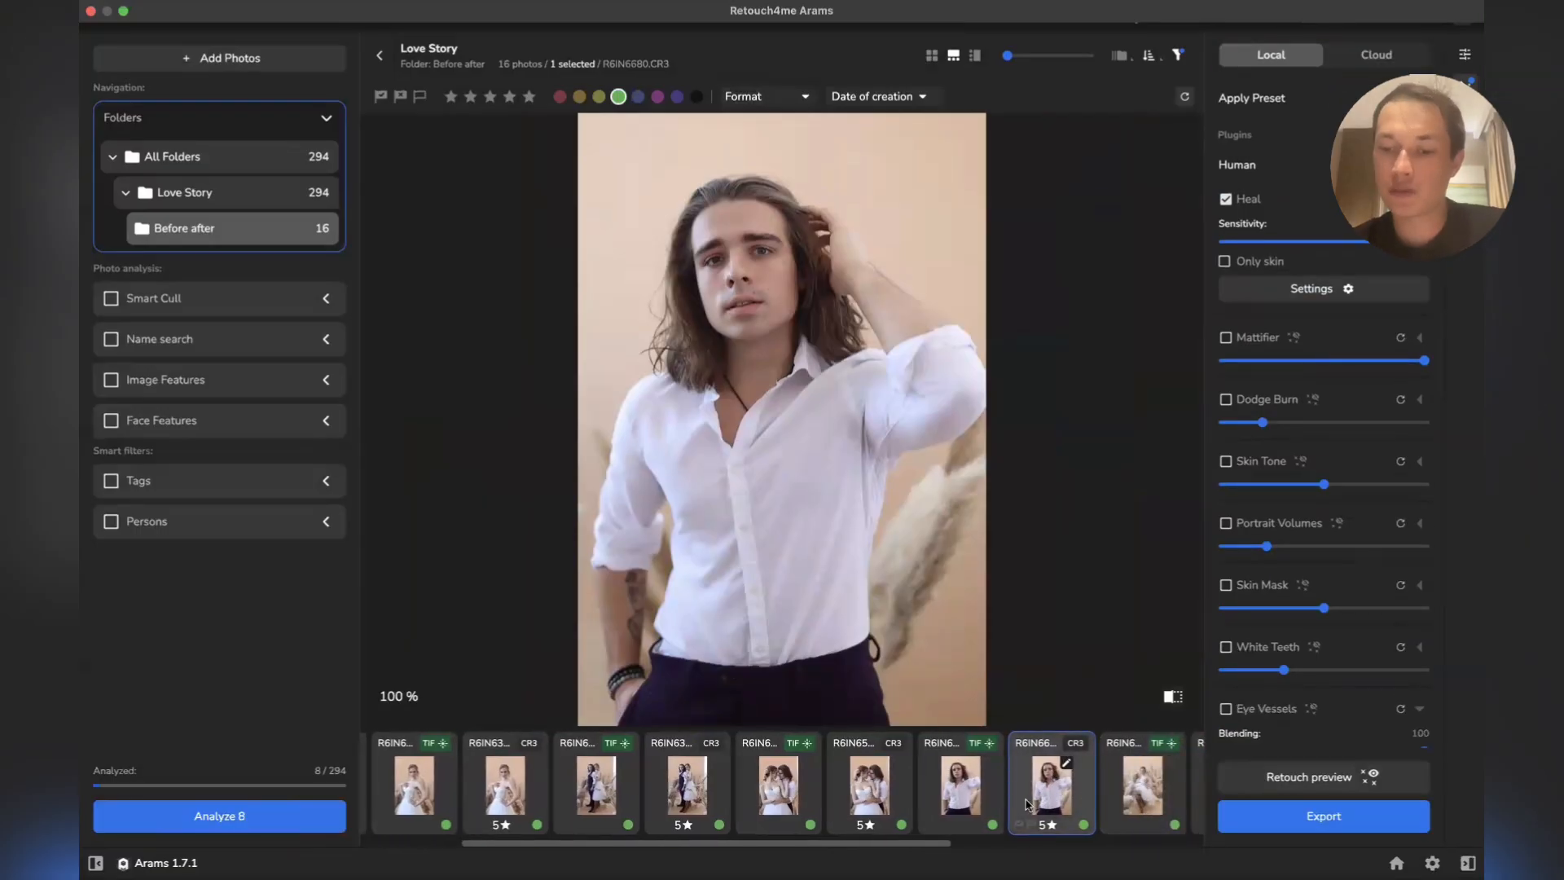
pyautogui.click(382, 57)
# Reopen R6IN6680.CR3, enable Mattifier and lower the Mattifier and Heal sliders to slightly below halfway
pyautogui.click(1421, 199)
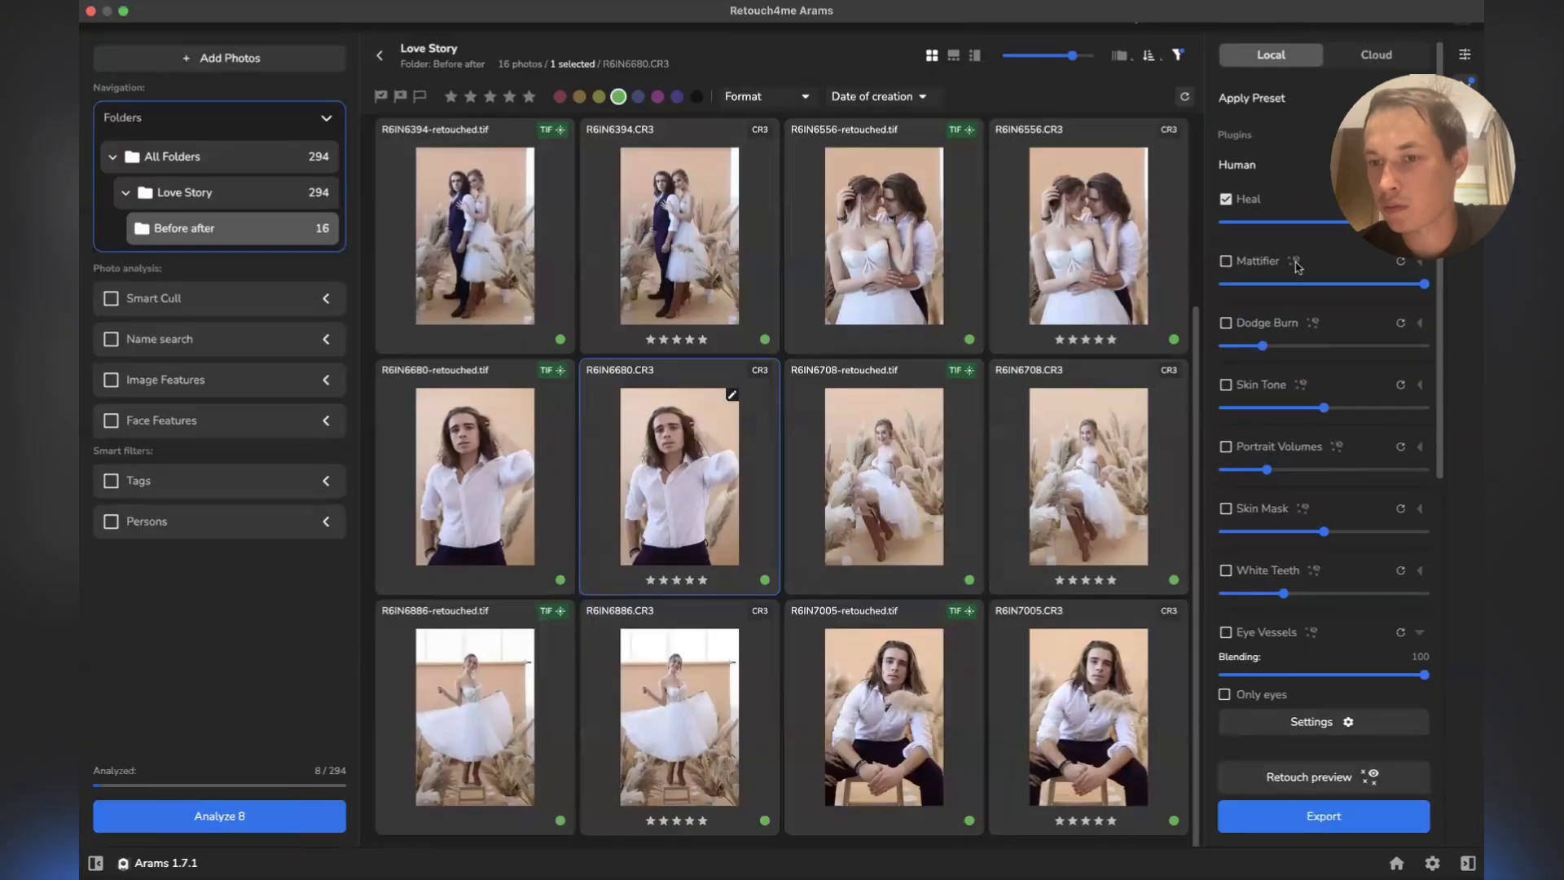
pyautogui.moveTo(1298, 267)
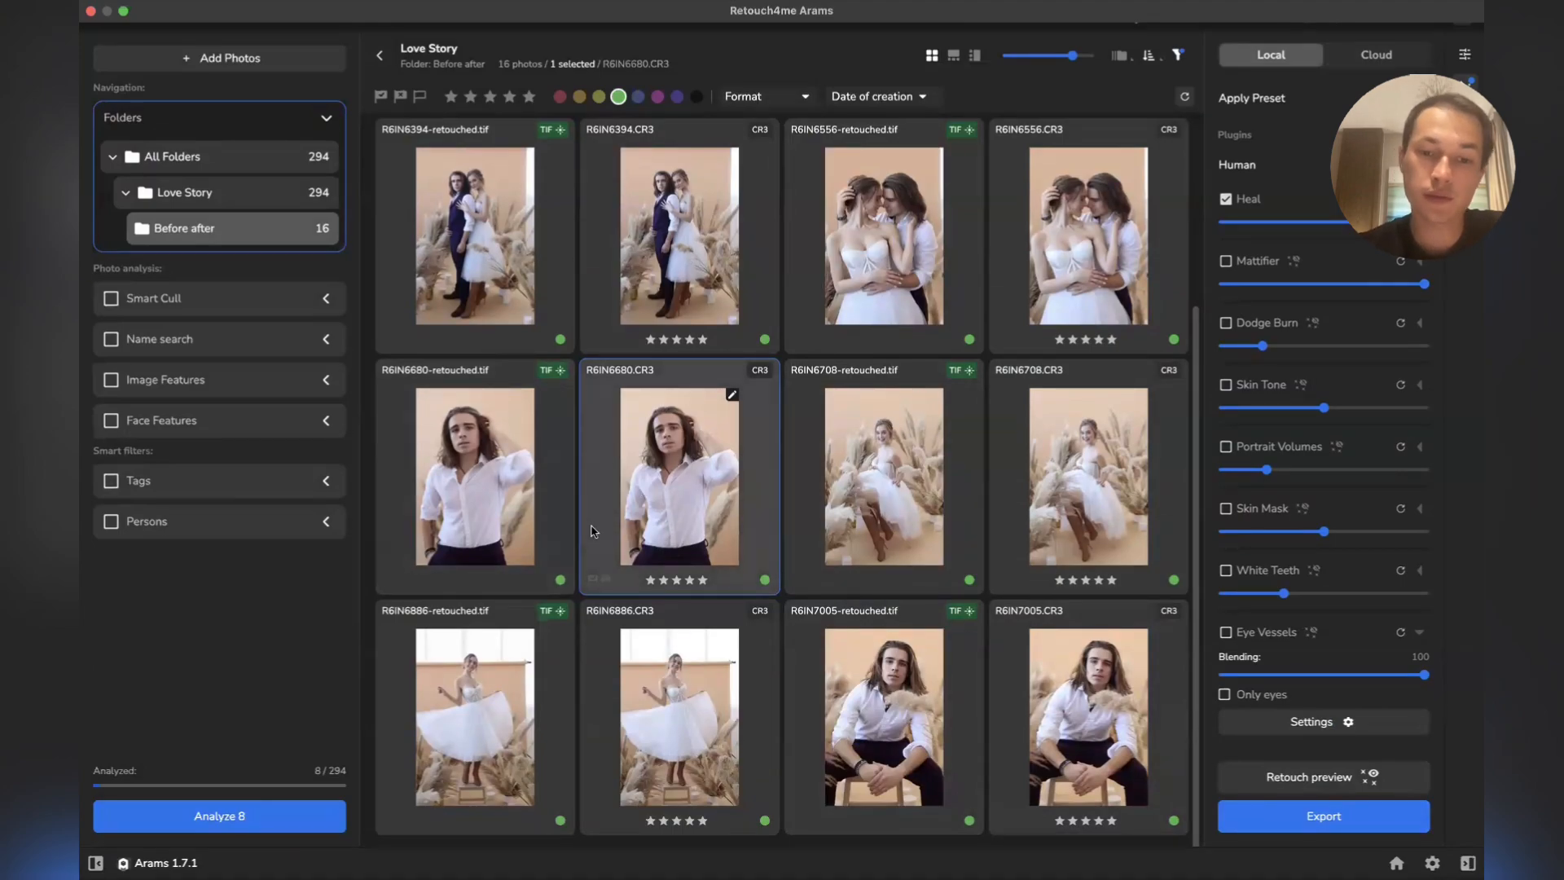
pyautogui.doubleClick(673, 461)
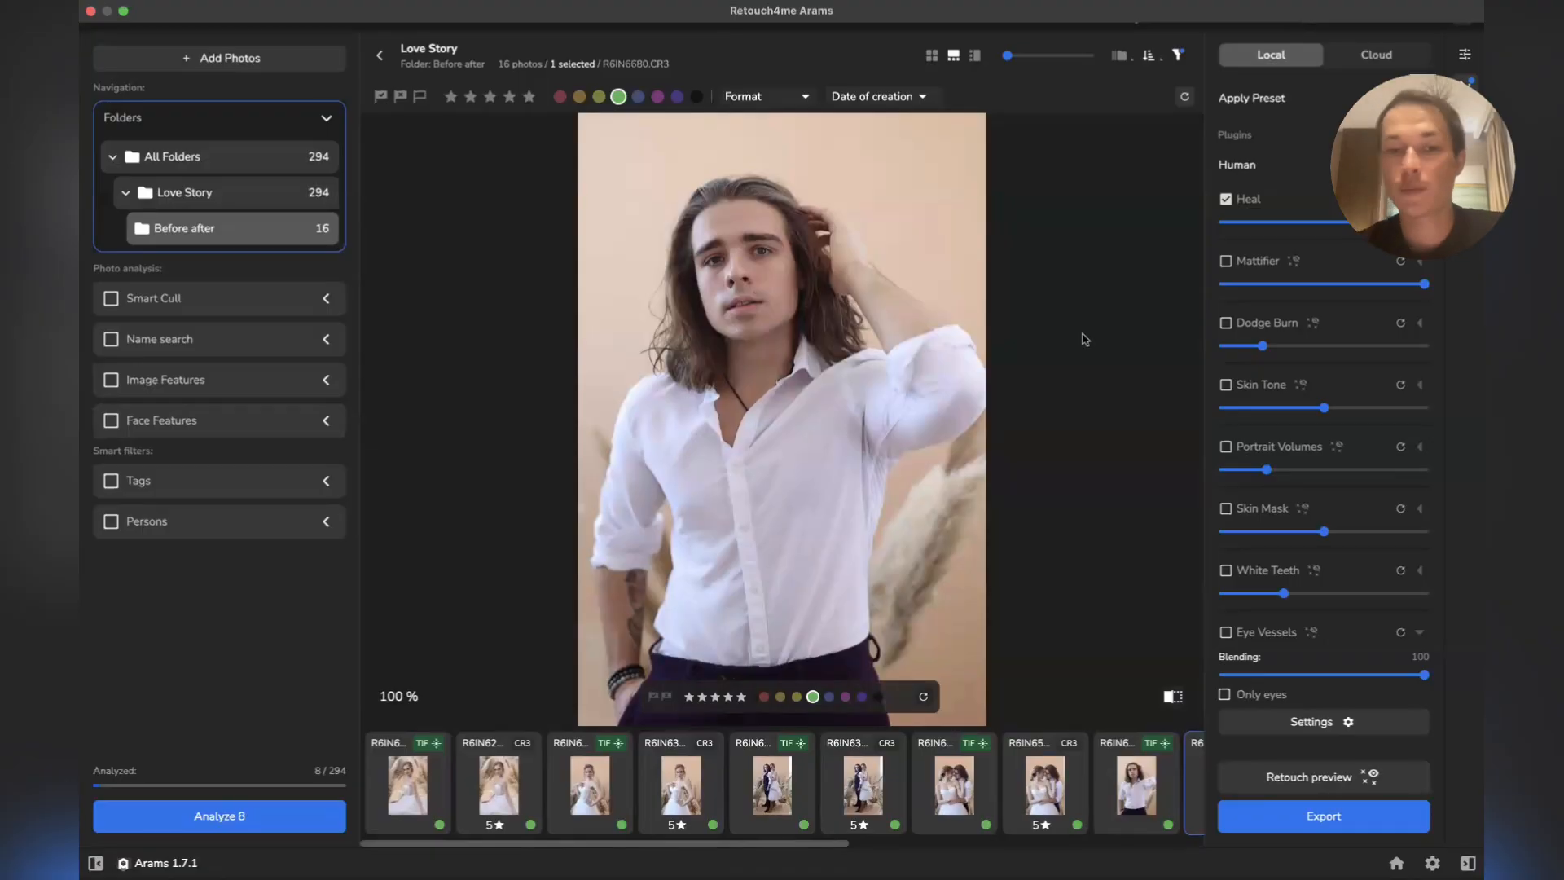
pyautogui.click(1226, 262)
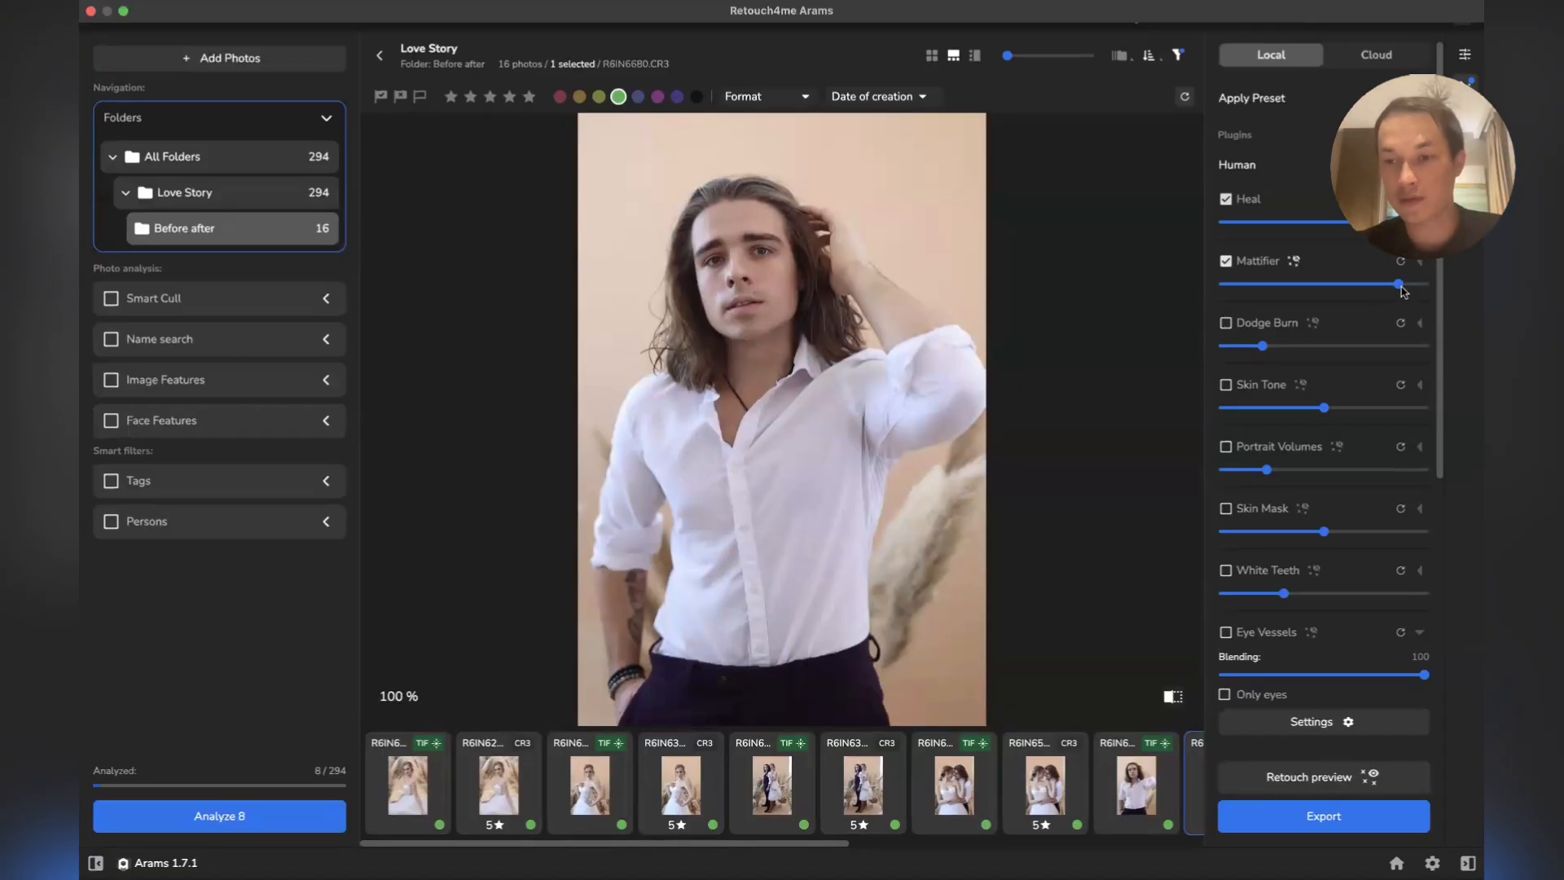
pyautogui.moveTo(1399, 285); pyautogui.dragTo(1313, 285)
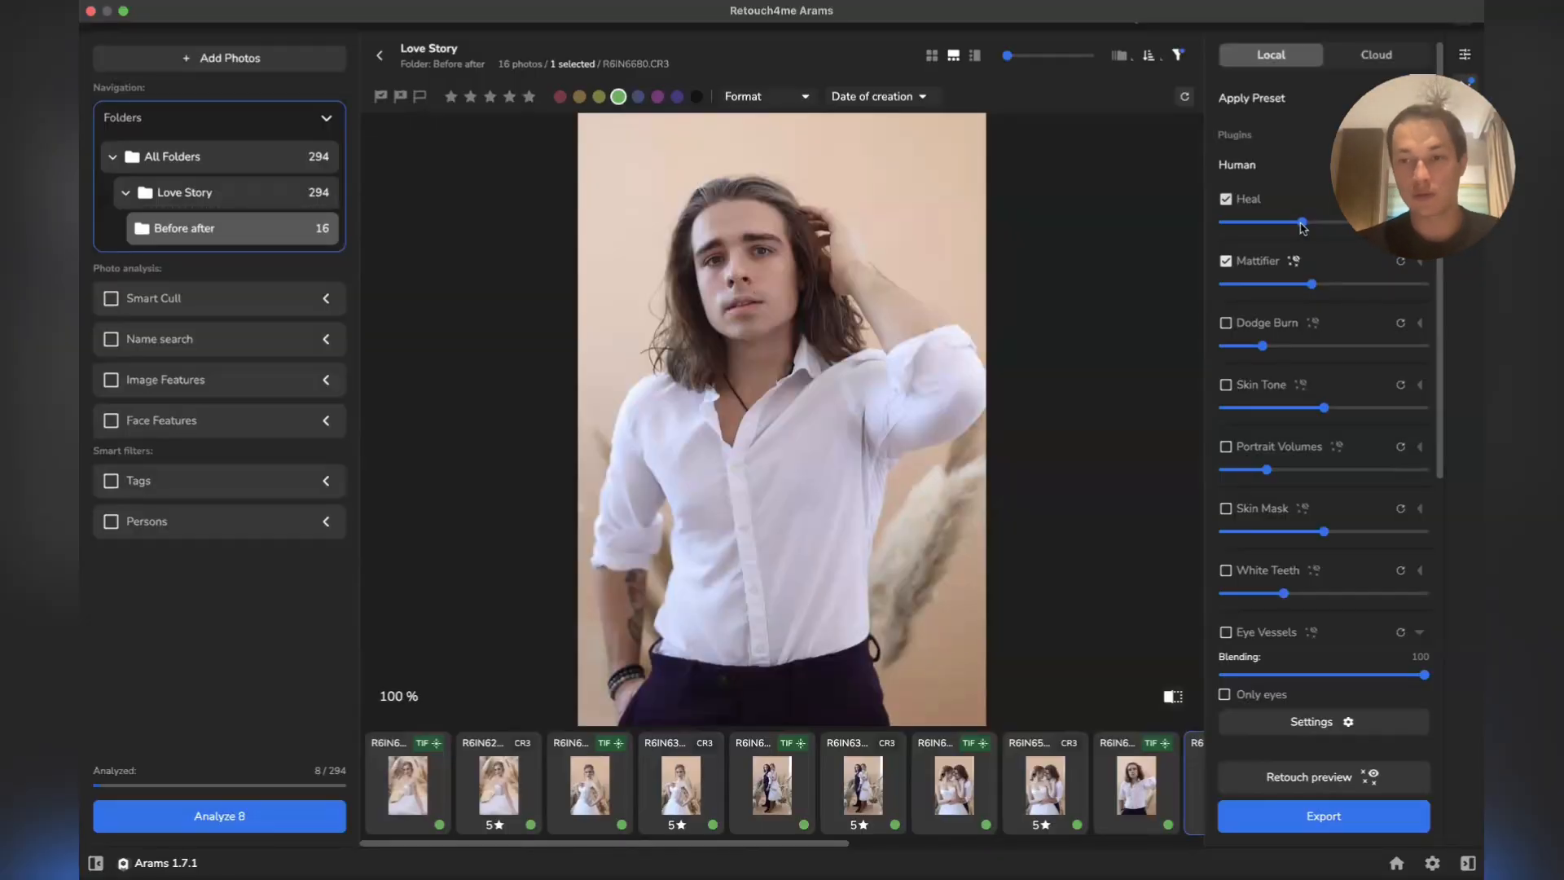
# Check the export settings for R6IN6680.CR3 and close them without exporting
pyautogui.click(1251, 817)
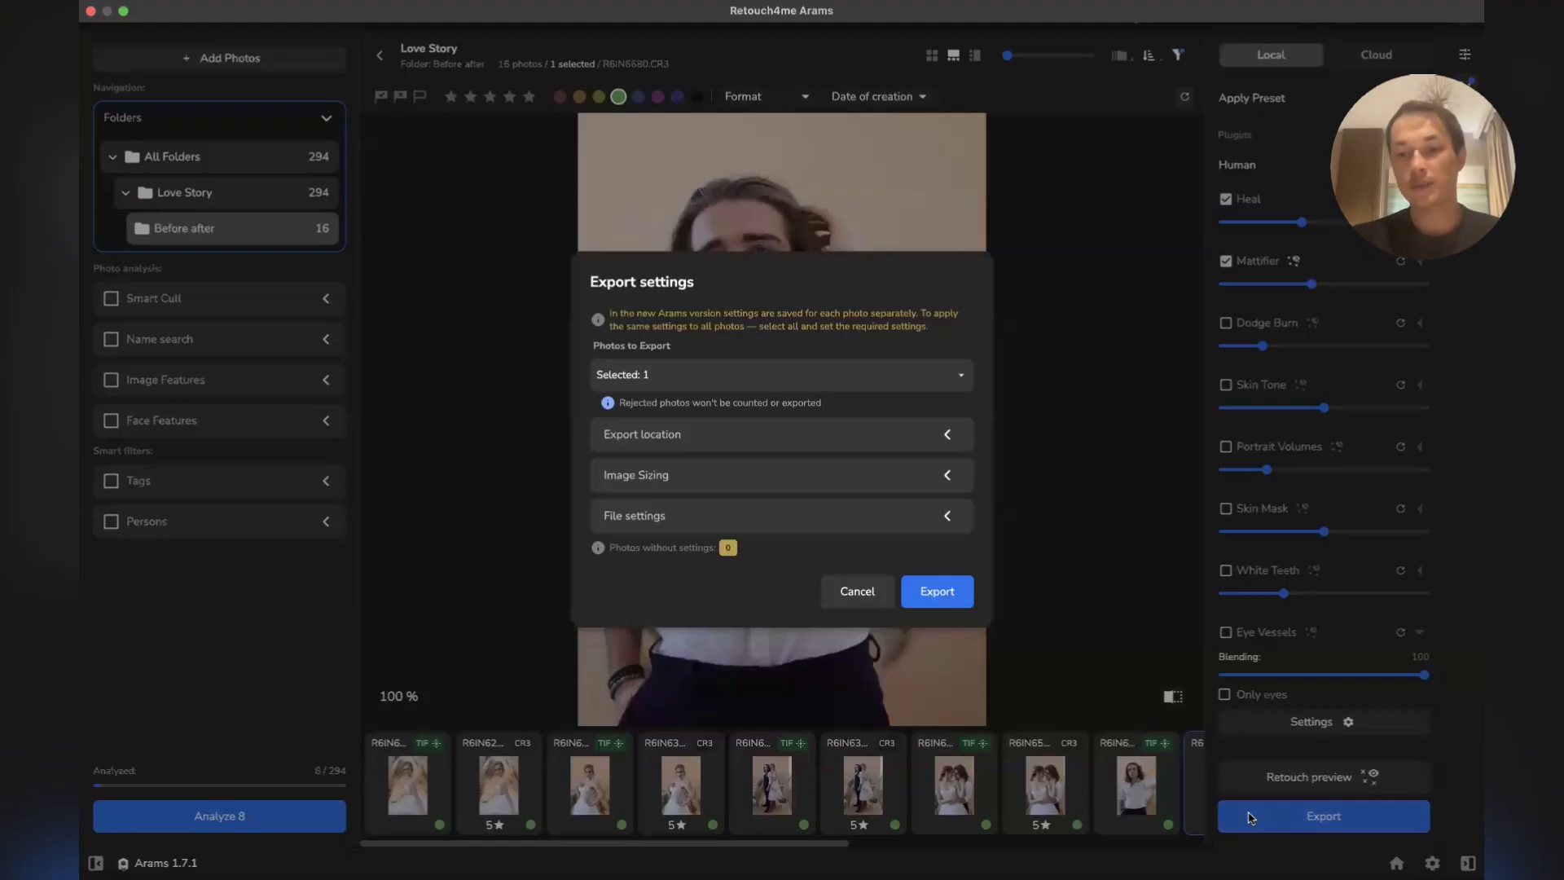
pyautogui.click(826, 592)
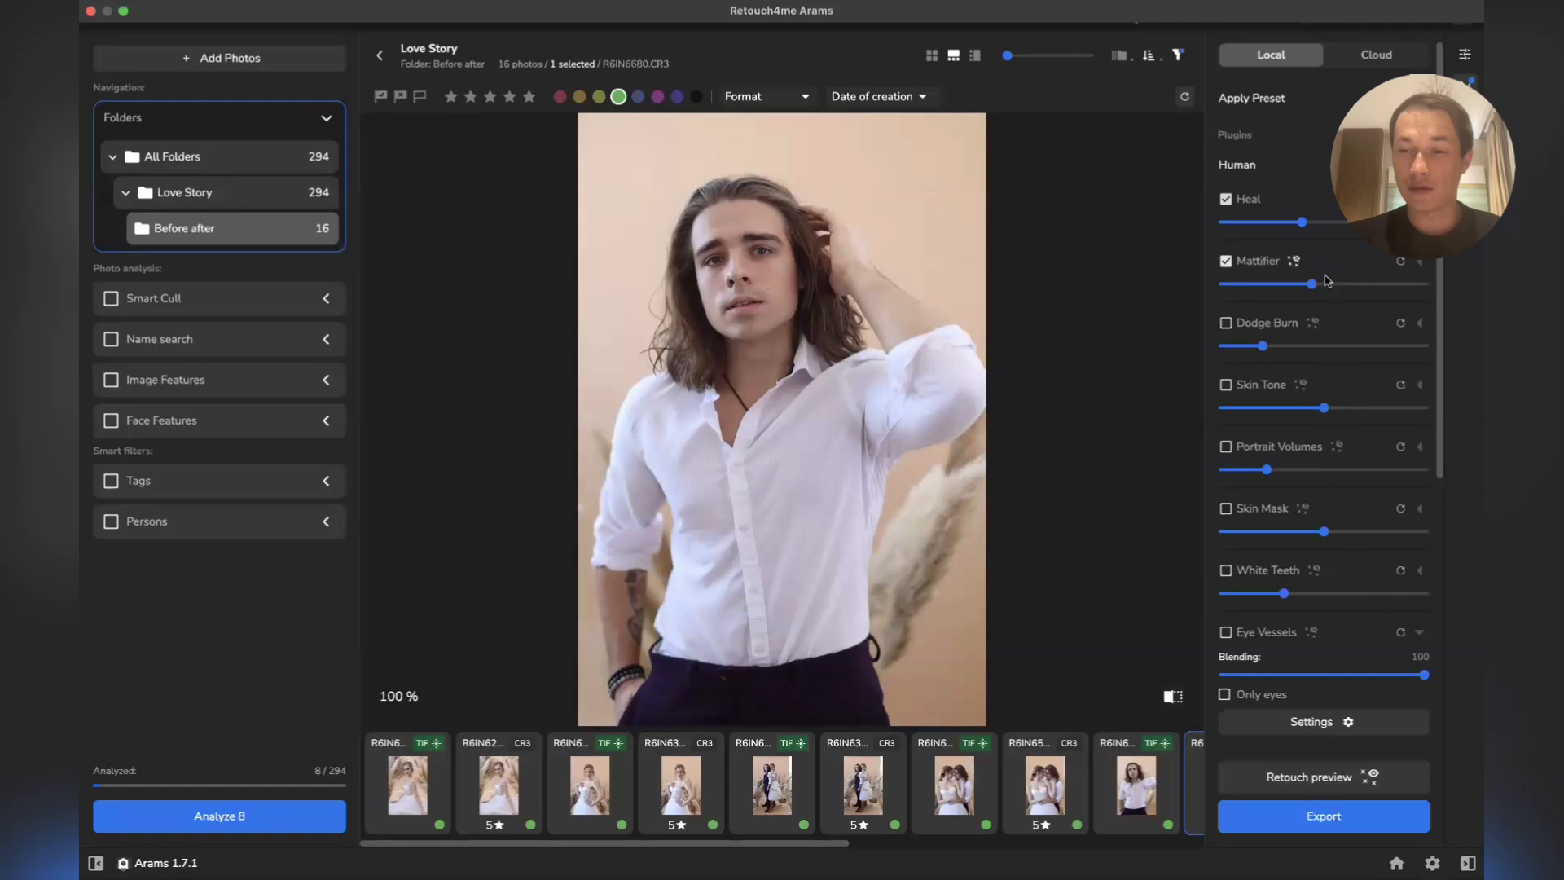
pyautogui.scroll(-2, 1326, 280)
pyautogui.scroll(2, 1327, 281)
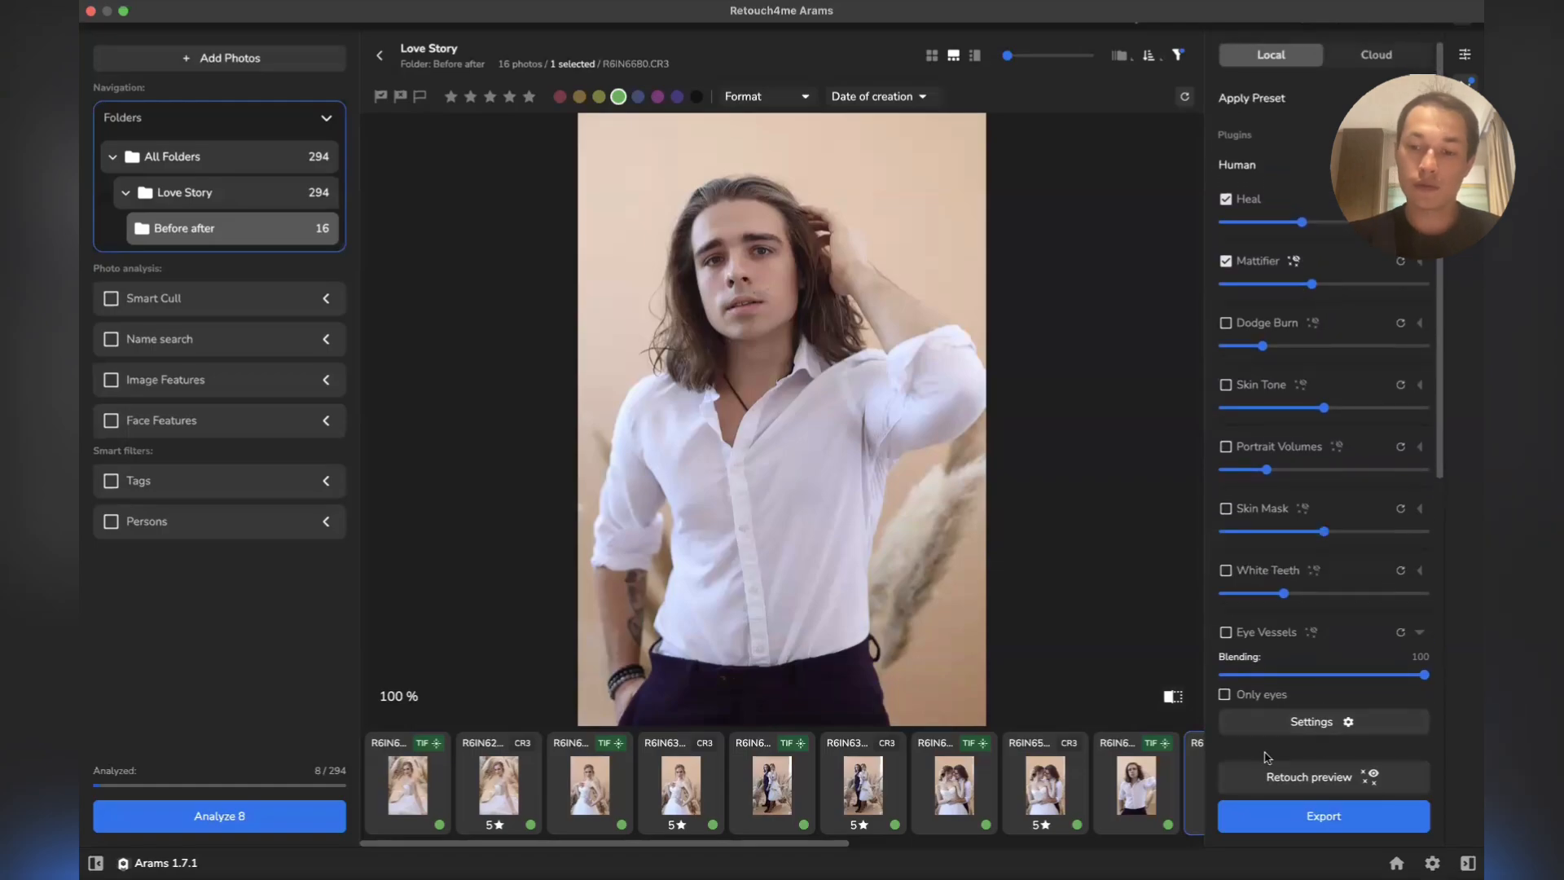
# Enable Dodge Burn for R6IN6680.CR3, and turn on the cloud Heal, Mattifier and Dodge Burn plugins for R6IN6556.CR3
pyautogui.click(1226, 323)
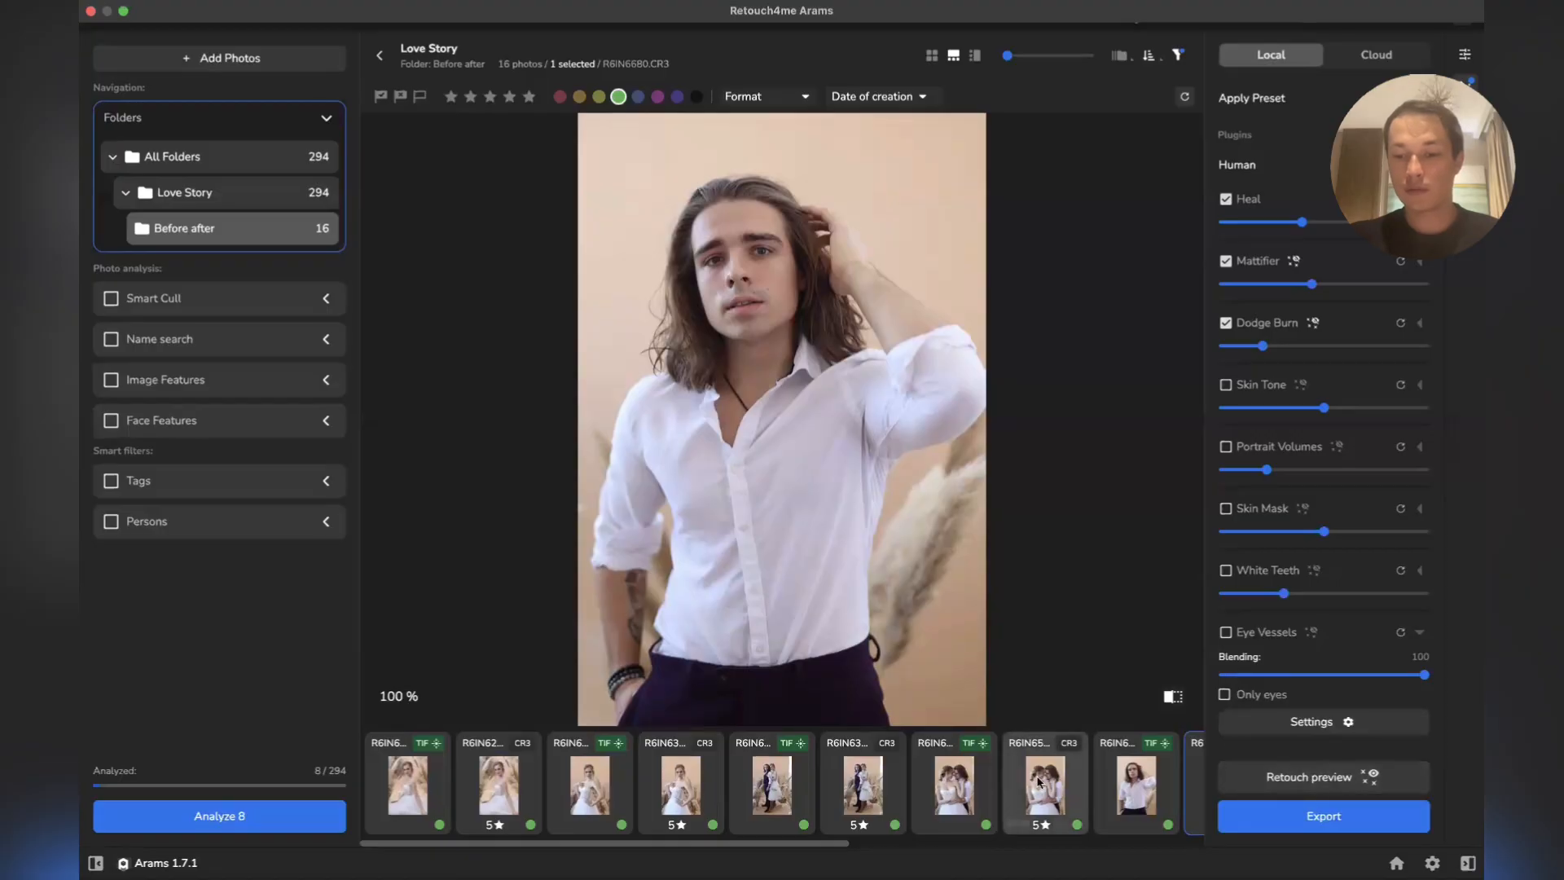
pyautogui.hscroll(3, 894, 776)
pyautogui.click(894, 776)
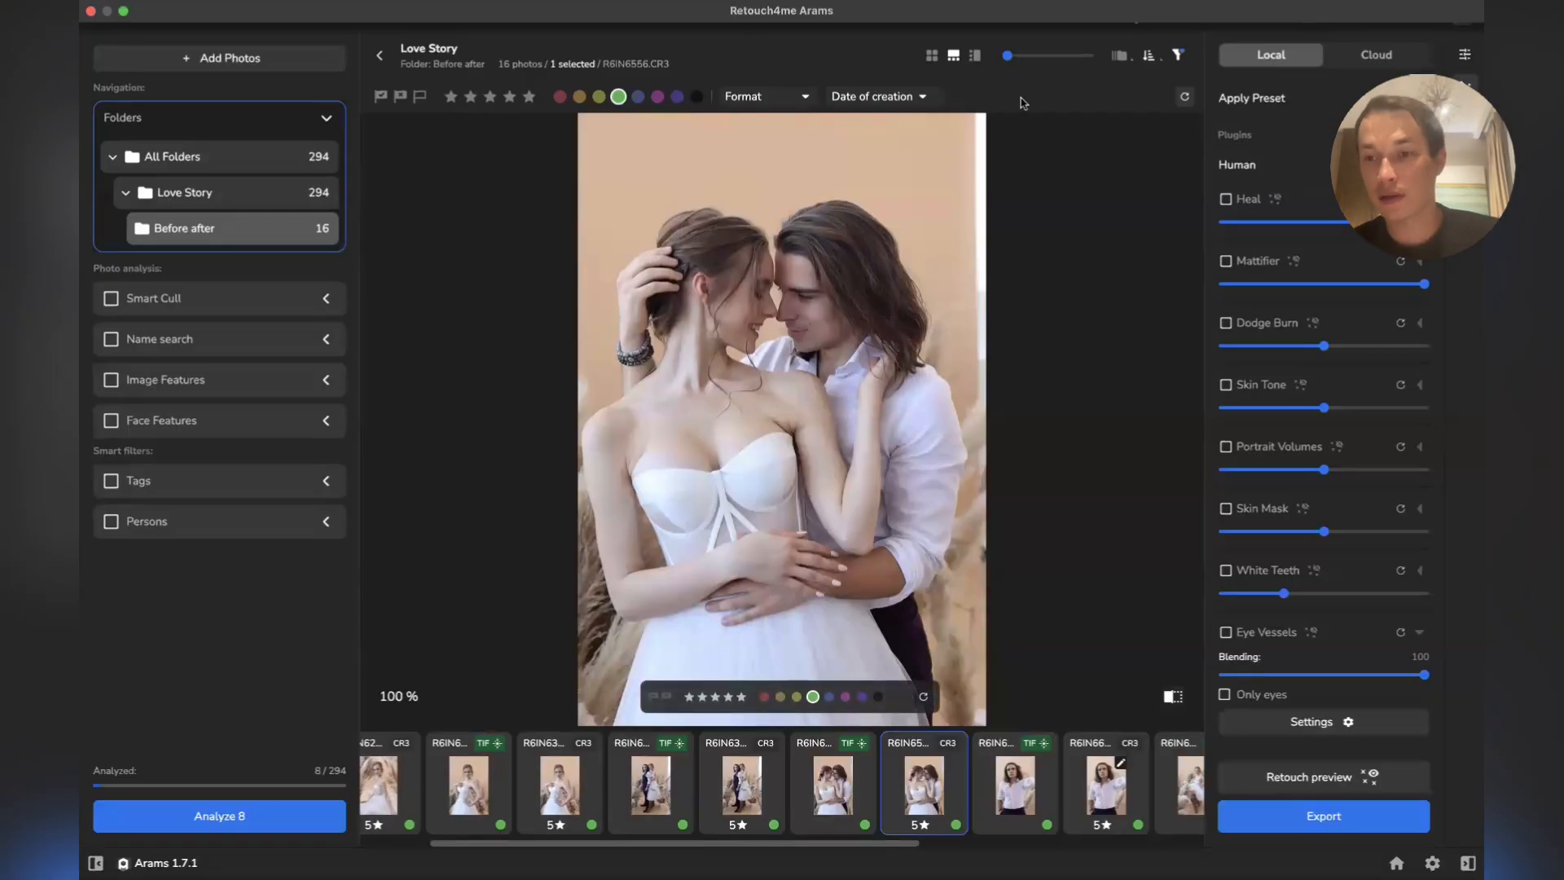
pyautogui.click(1345, 54)
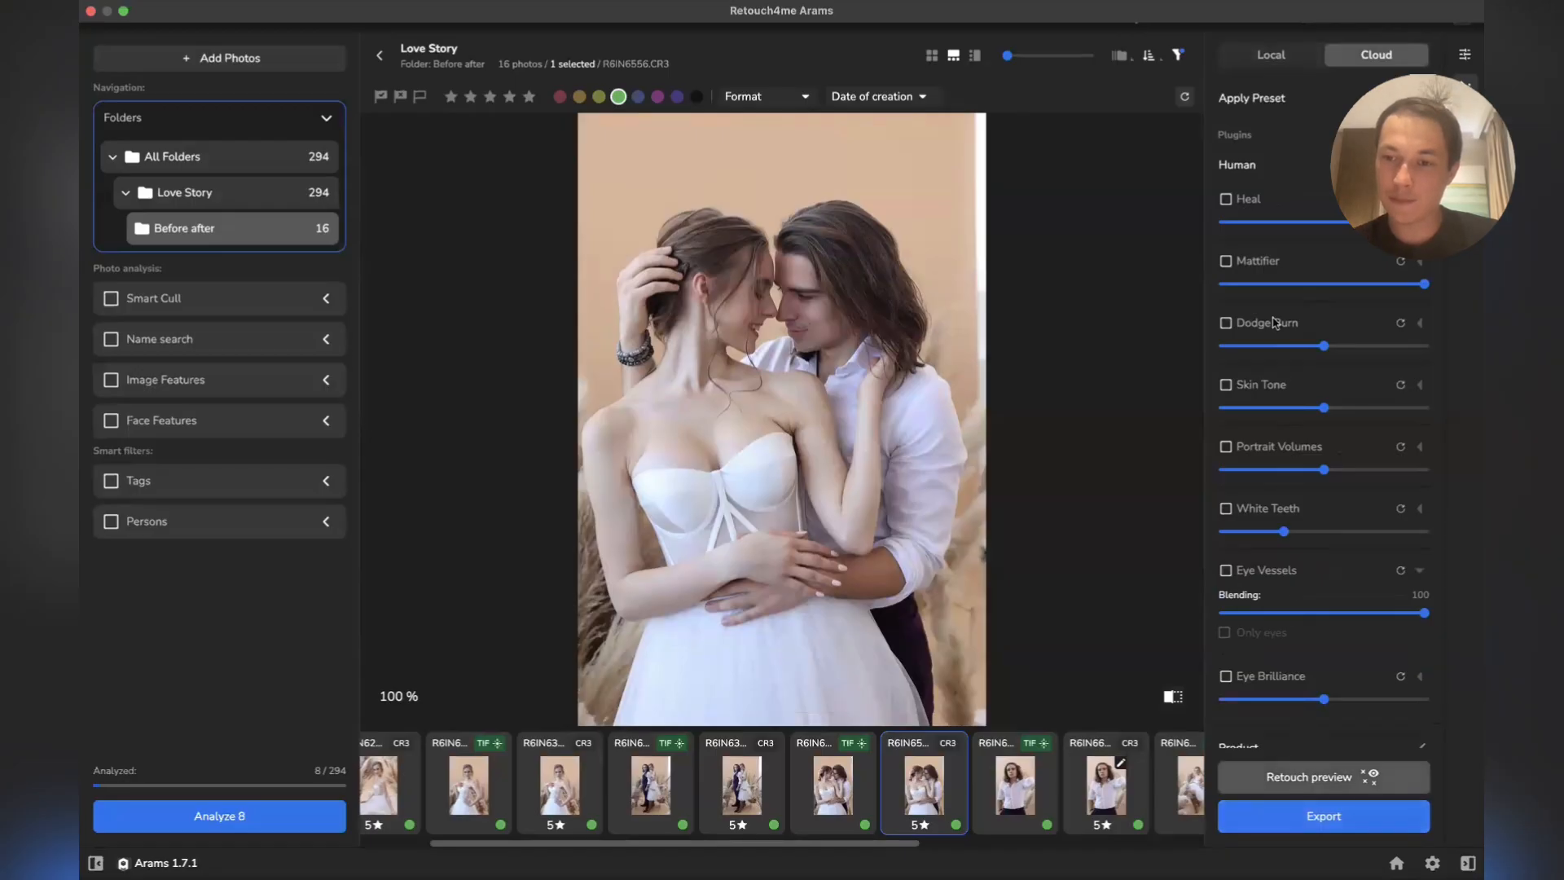
pyautogui.click(1226, 199)
pyautogui.click(1226, 260)
pyautogui.click(1227, 322)
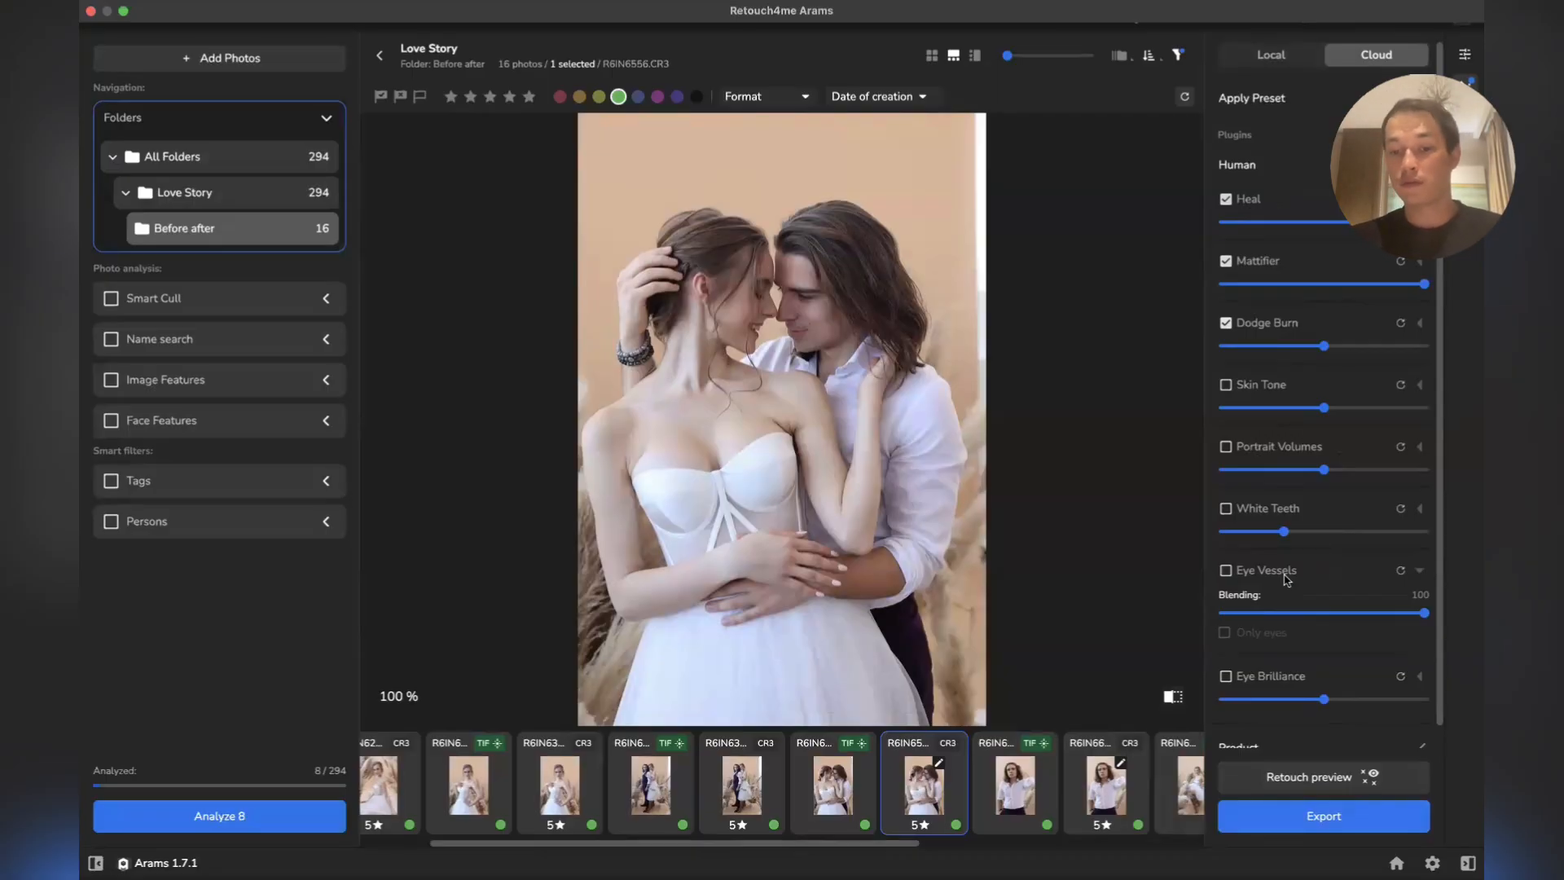
# View R6IN6680.CR3 and R6IN6708.CR3 with their cloud plugin settings and return to the thumbnail grid
pyautogui.click(1118, 774)
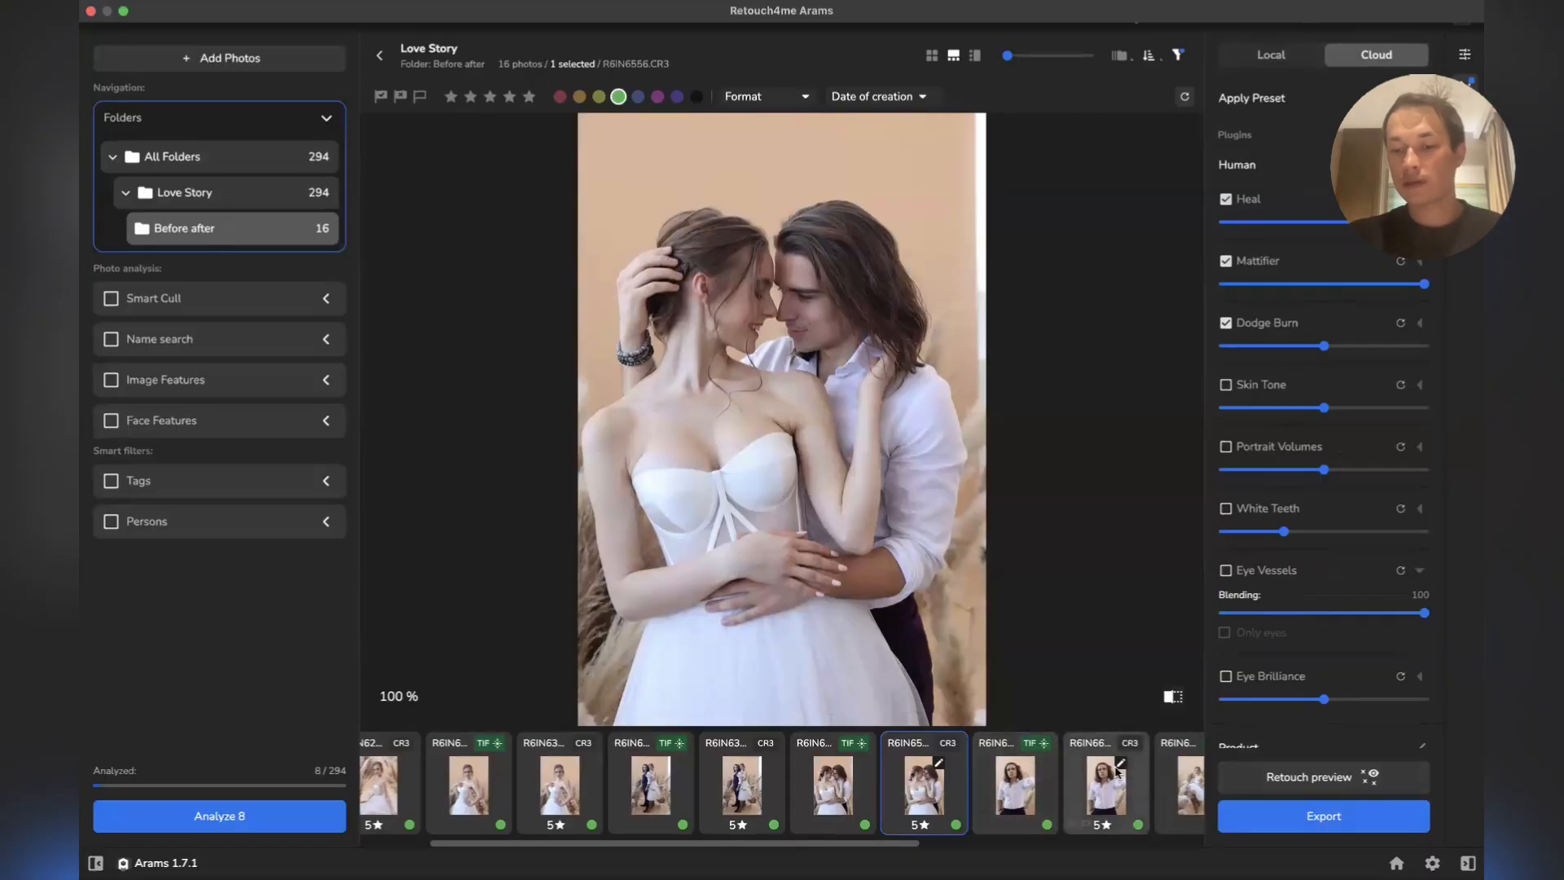
pyautogui.hscroll(3, 993, 801)
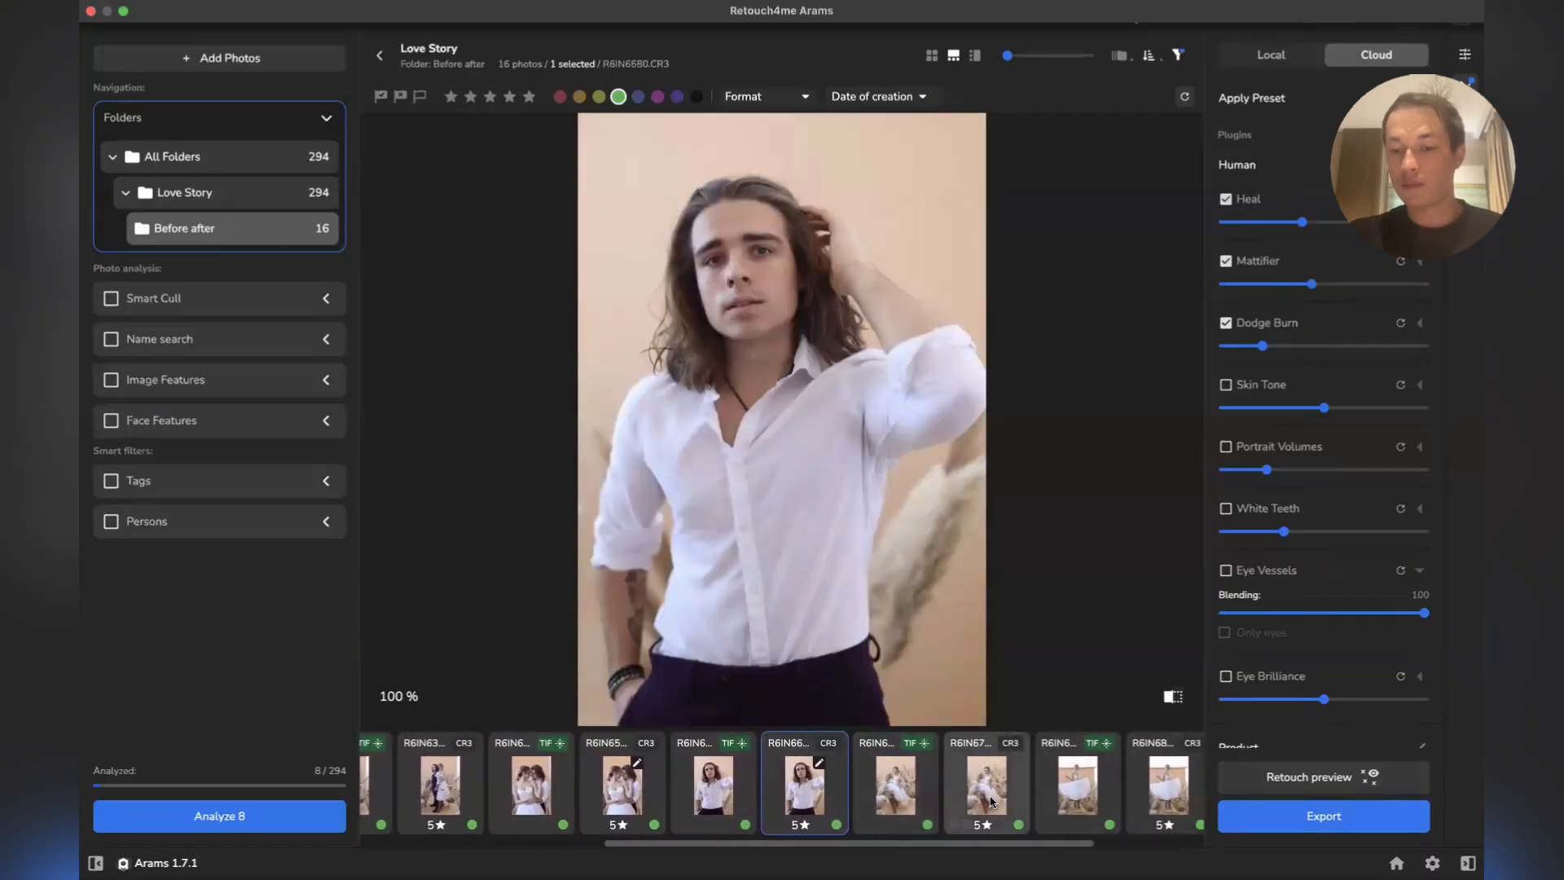
pyautogui.click(993, 800)
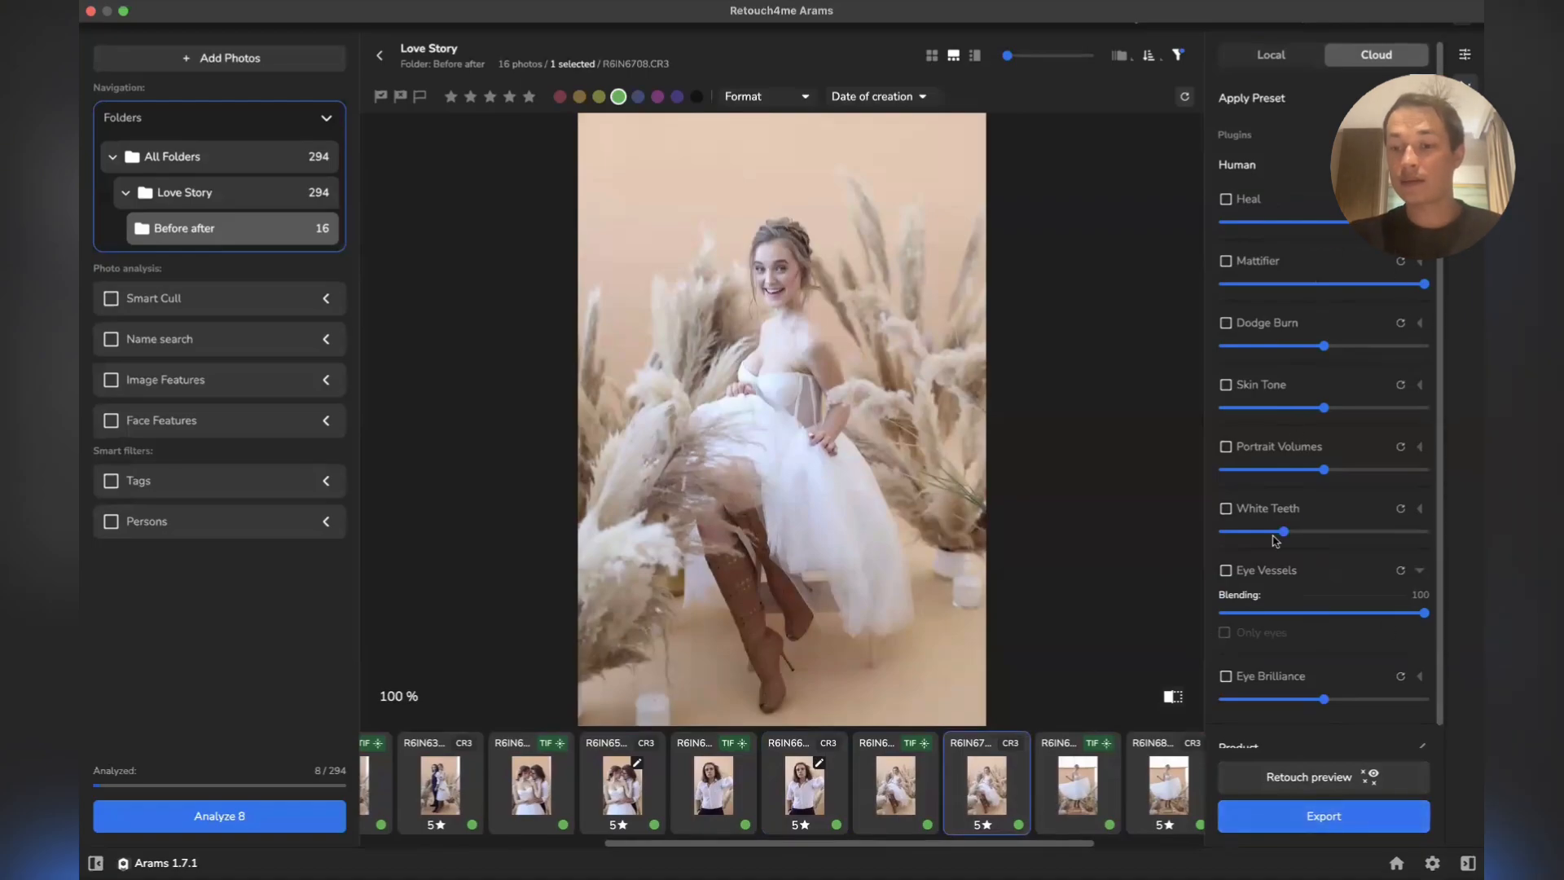
pyautogui.scroll(-1, 1277, 541)
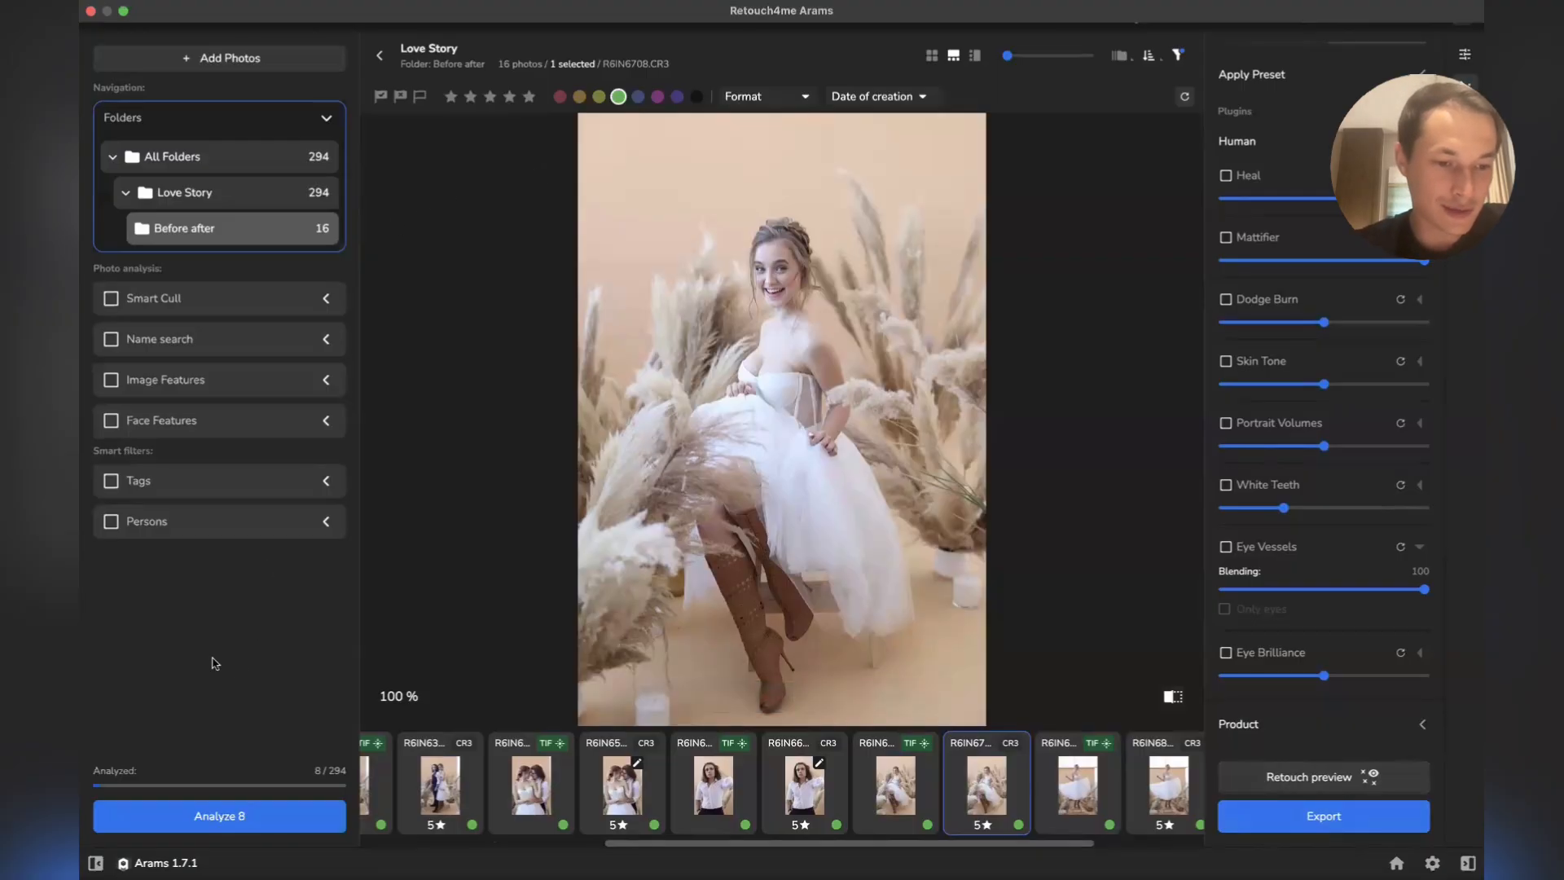
pyautogui.click(380, 56)
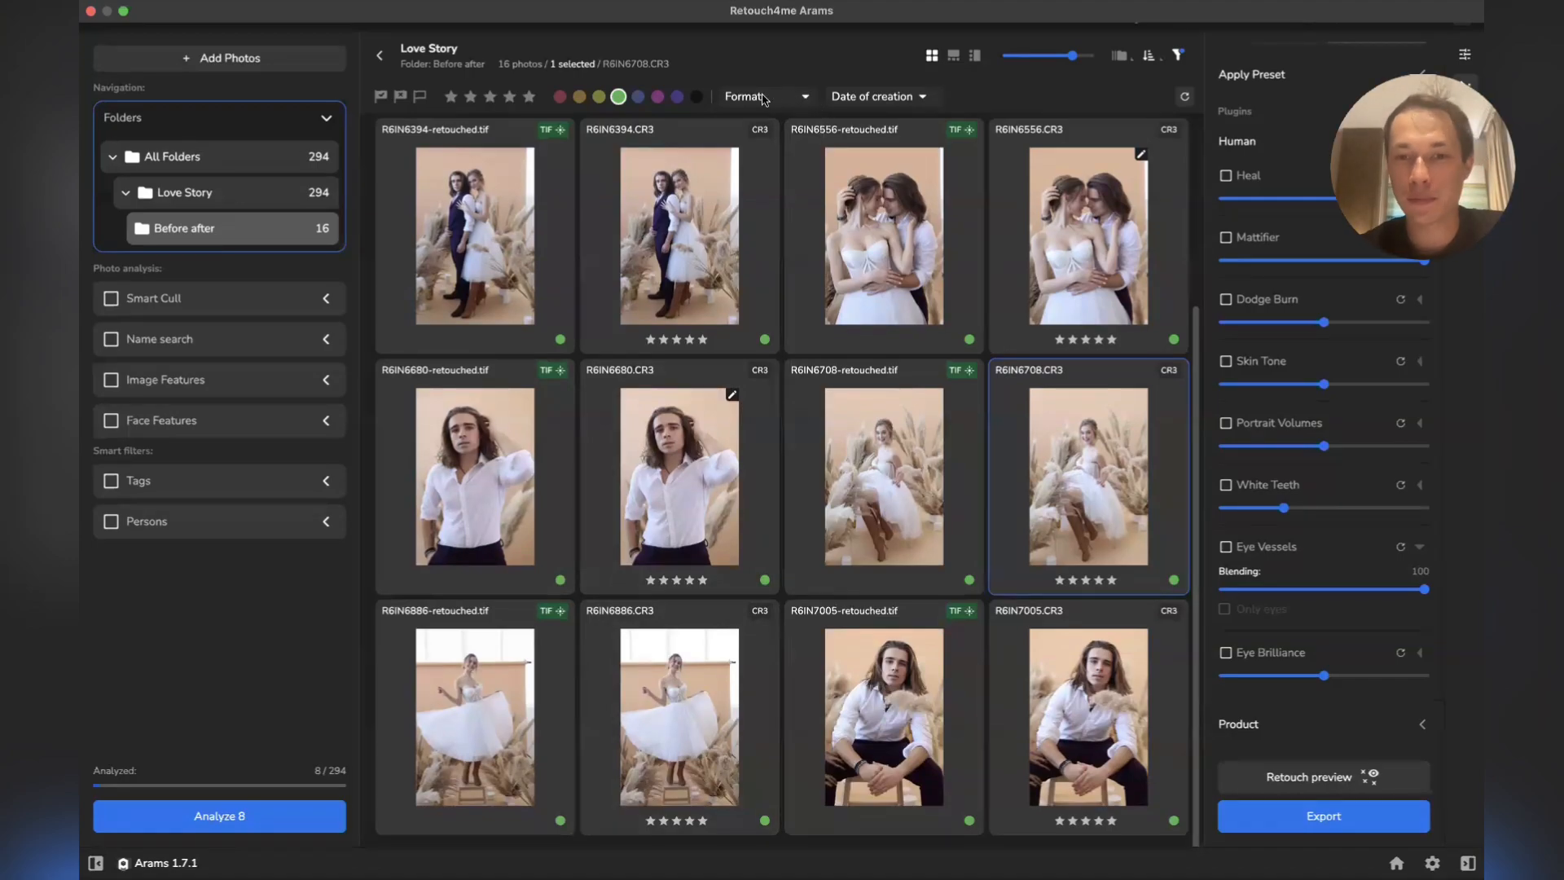
pyautogui.scroll(2, 1271, 230)
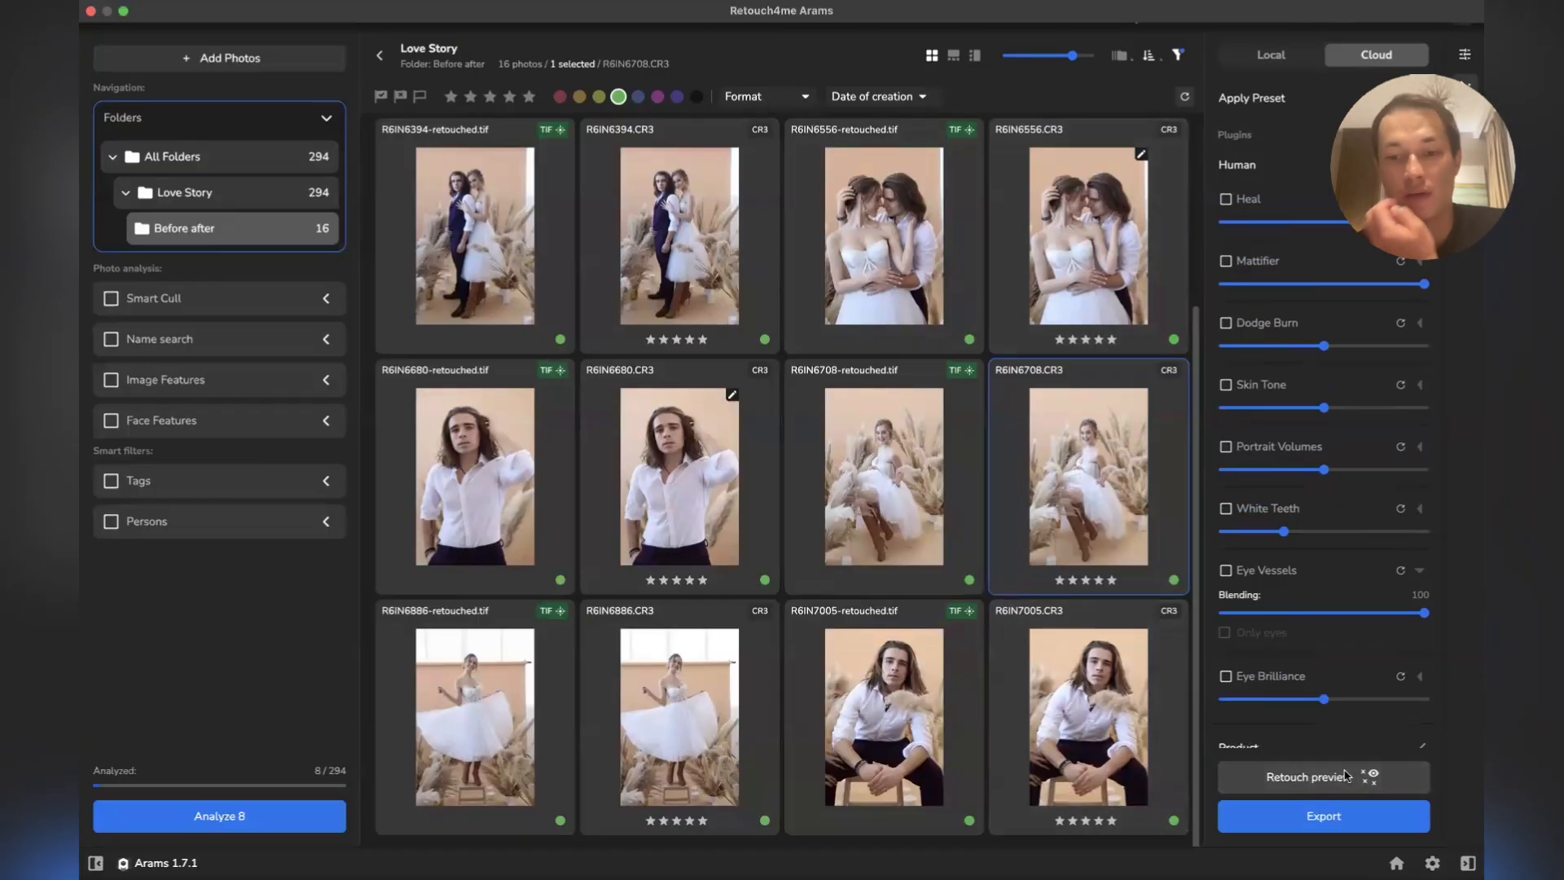
# Reopen R6IN6708.CR3 and enable cloud Heal, Mattifier, Dodge Burn, Skin Tone and Portrait Volumes for it
pyautogui.doubleClick(1092, 450)
pyautogui.click(1226, 199)
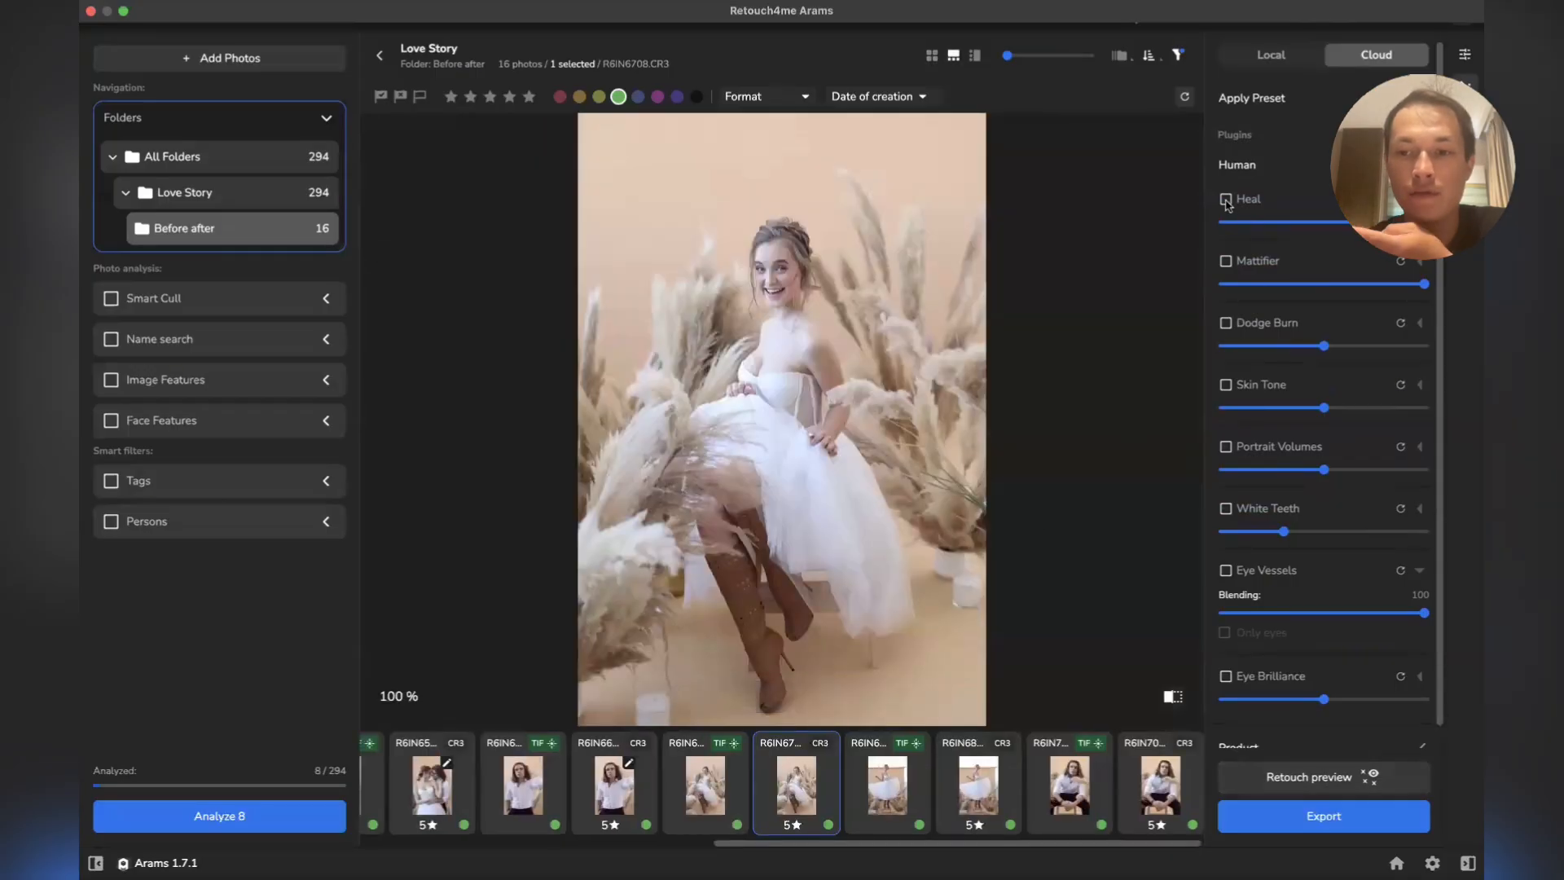
pyautogui.click(1227, 260)
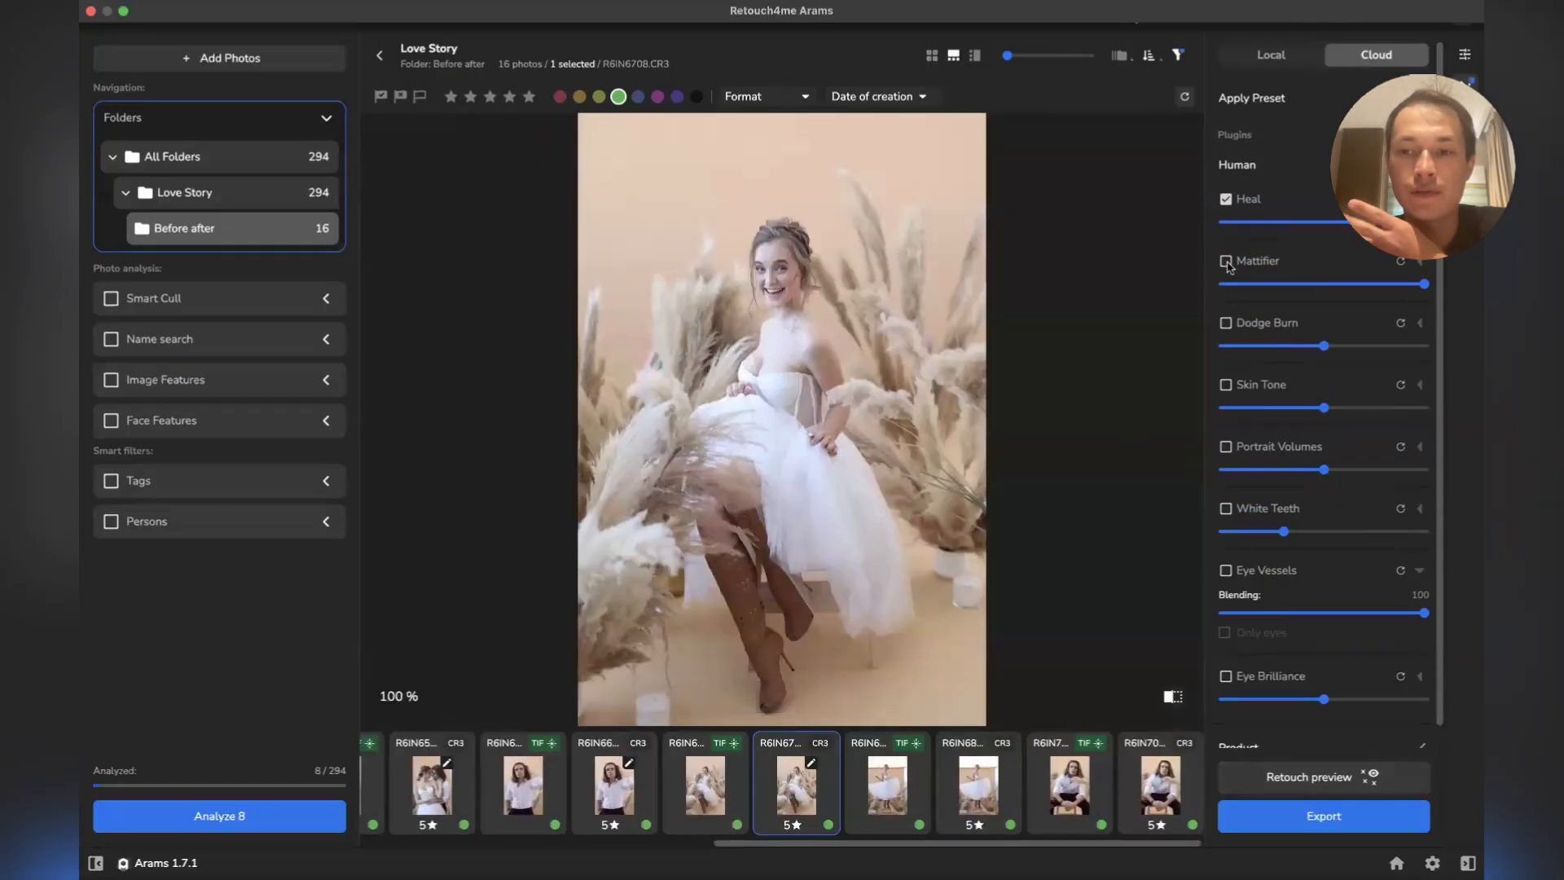
pyautogui.click(1227, 323)
pyautogui.click(1226, 384)
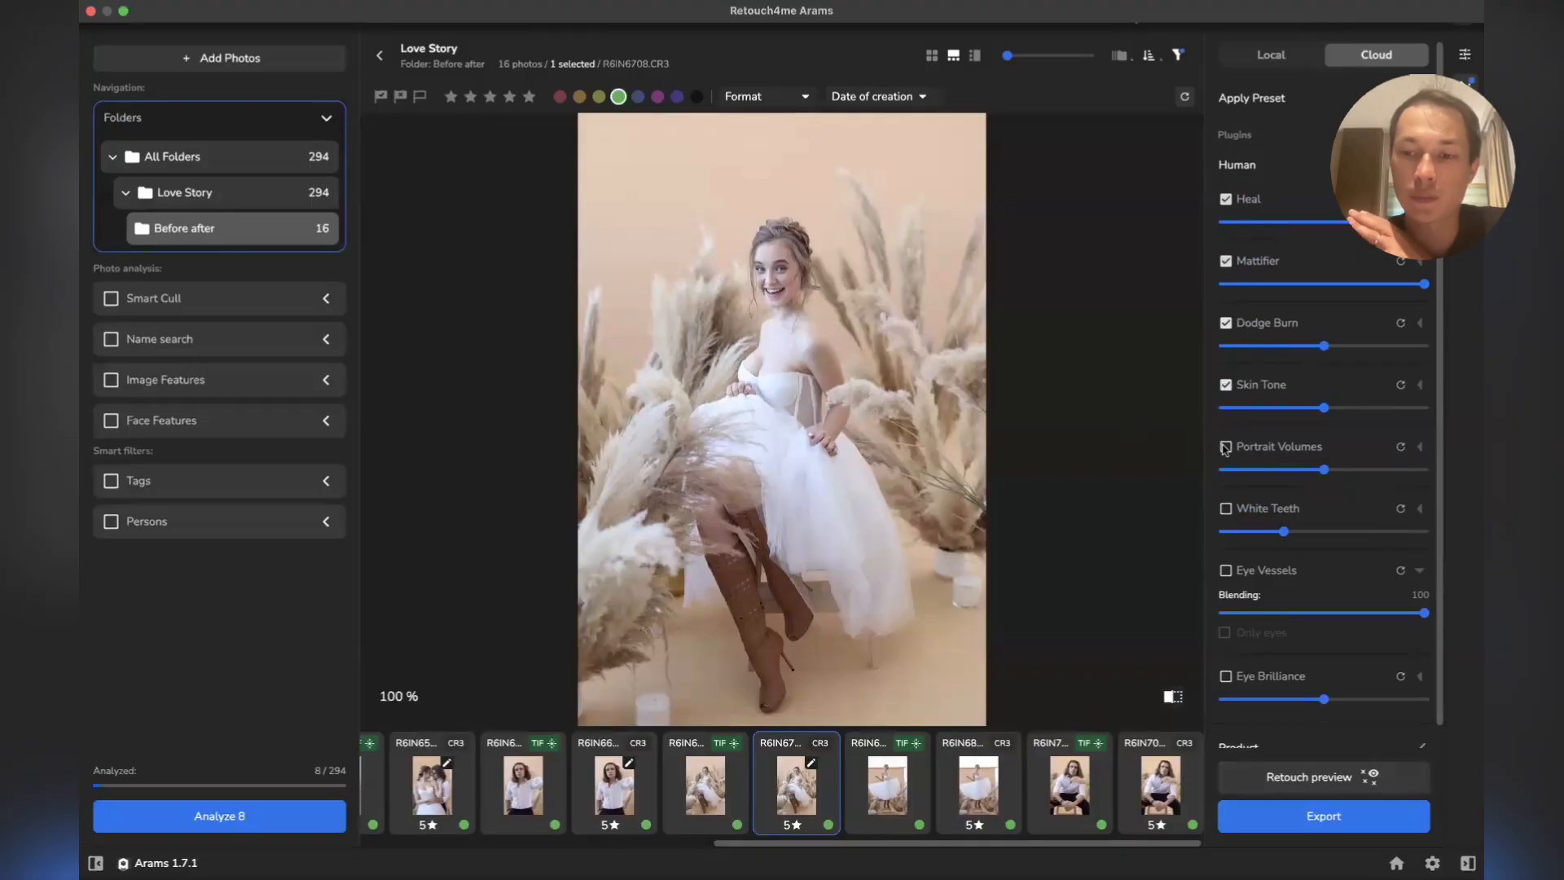
pyautogui.click(1226, 447)
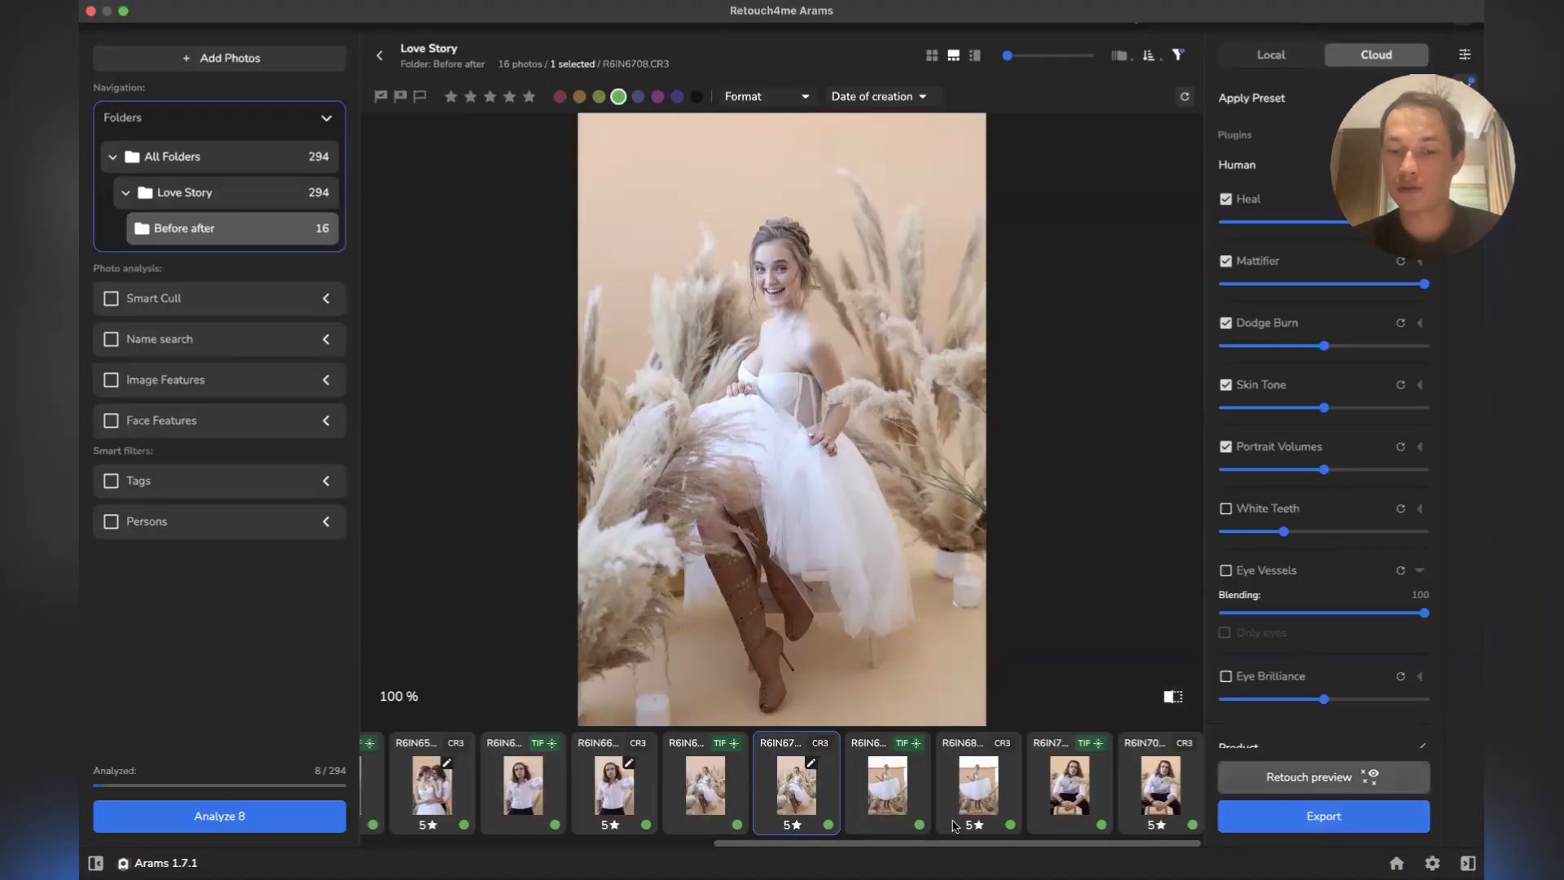
# View R6IN6886.CR3, return to the grid and select R6IN6394.CR3, R6IN6680.CR3, R6IN6886.CR3 and R6IN7005.CR3 together
pyautogui.click(969, 794)
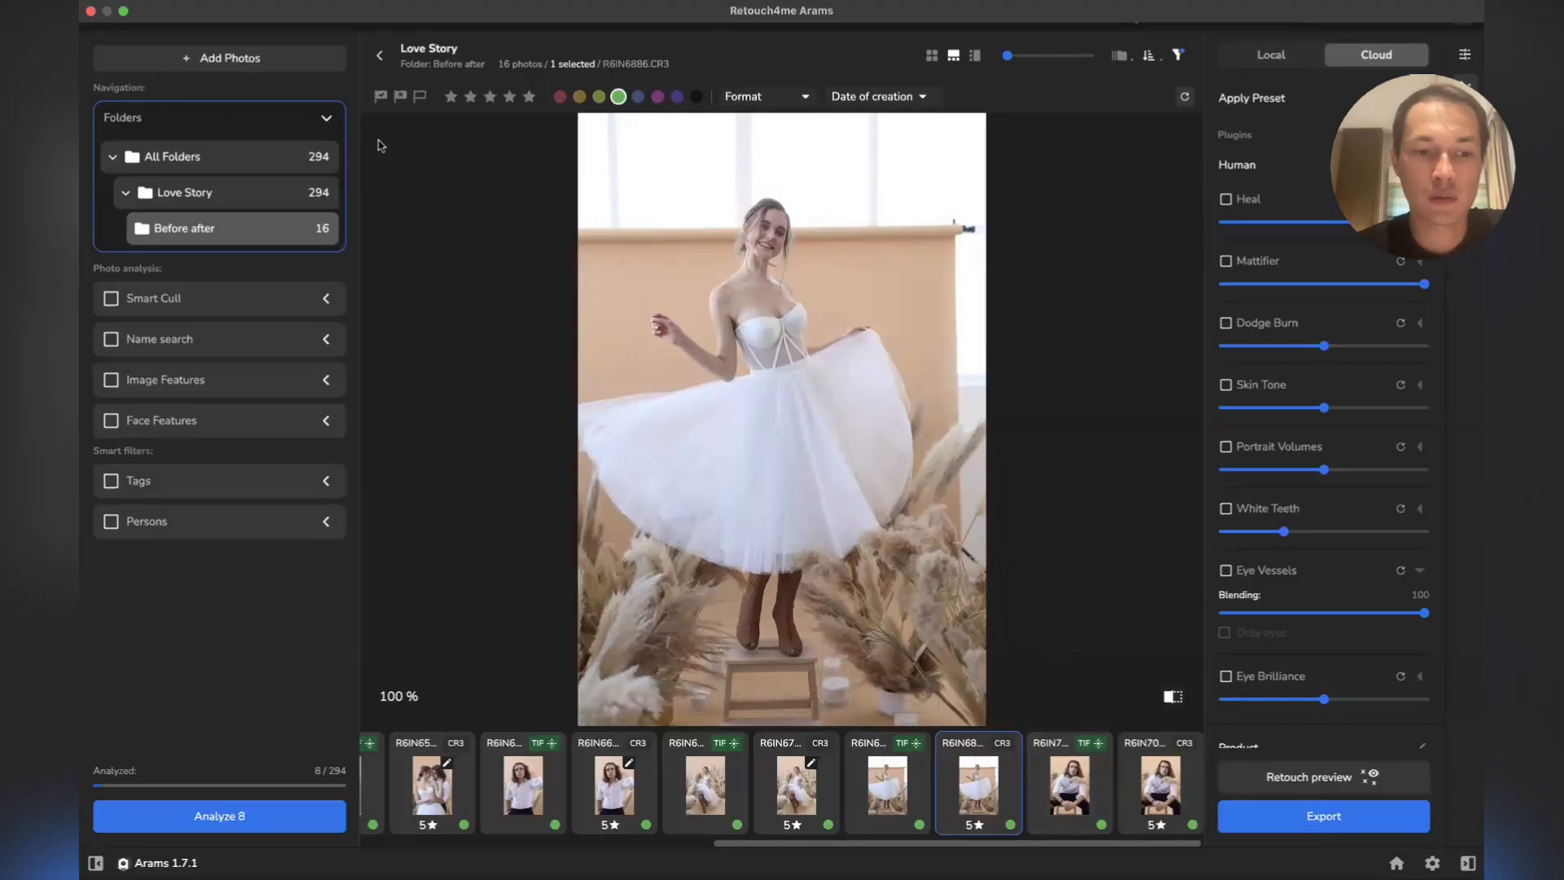
pyautogui.click(379, 57)
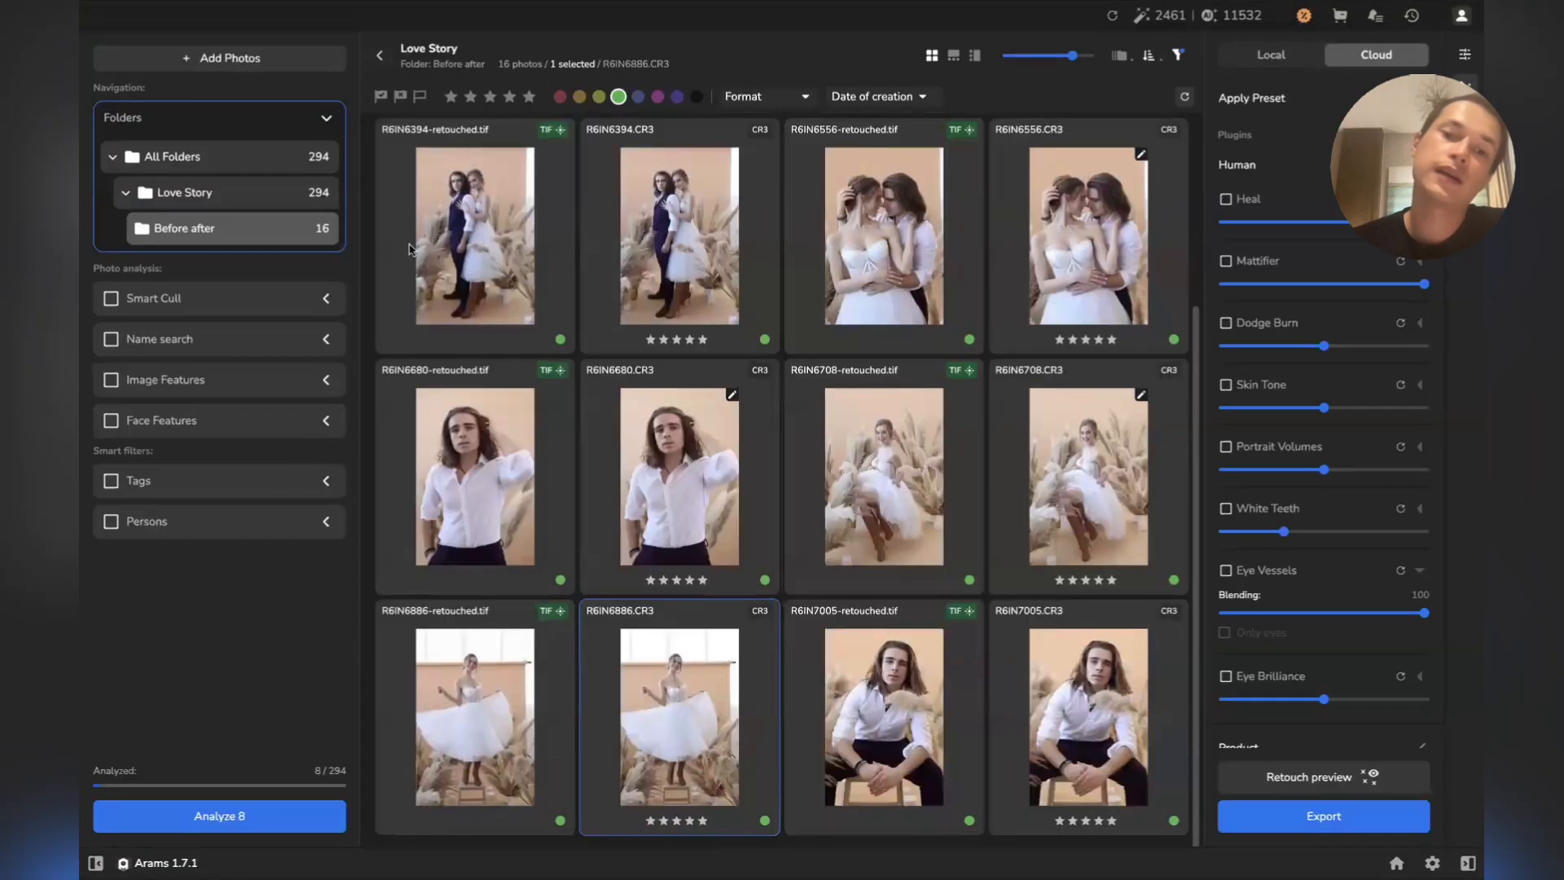
pyautogui.click(720, 210)
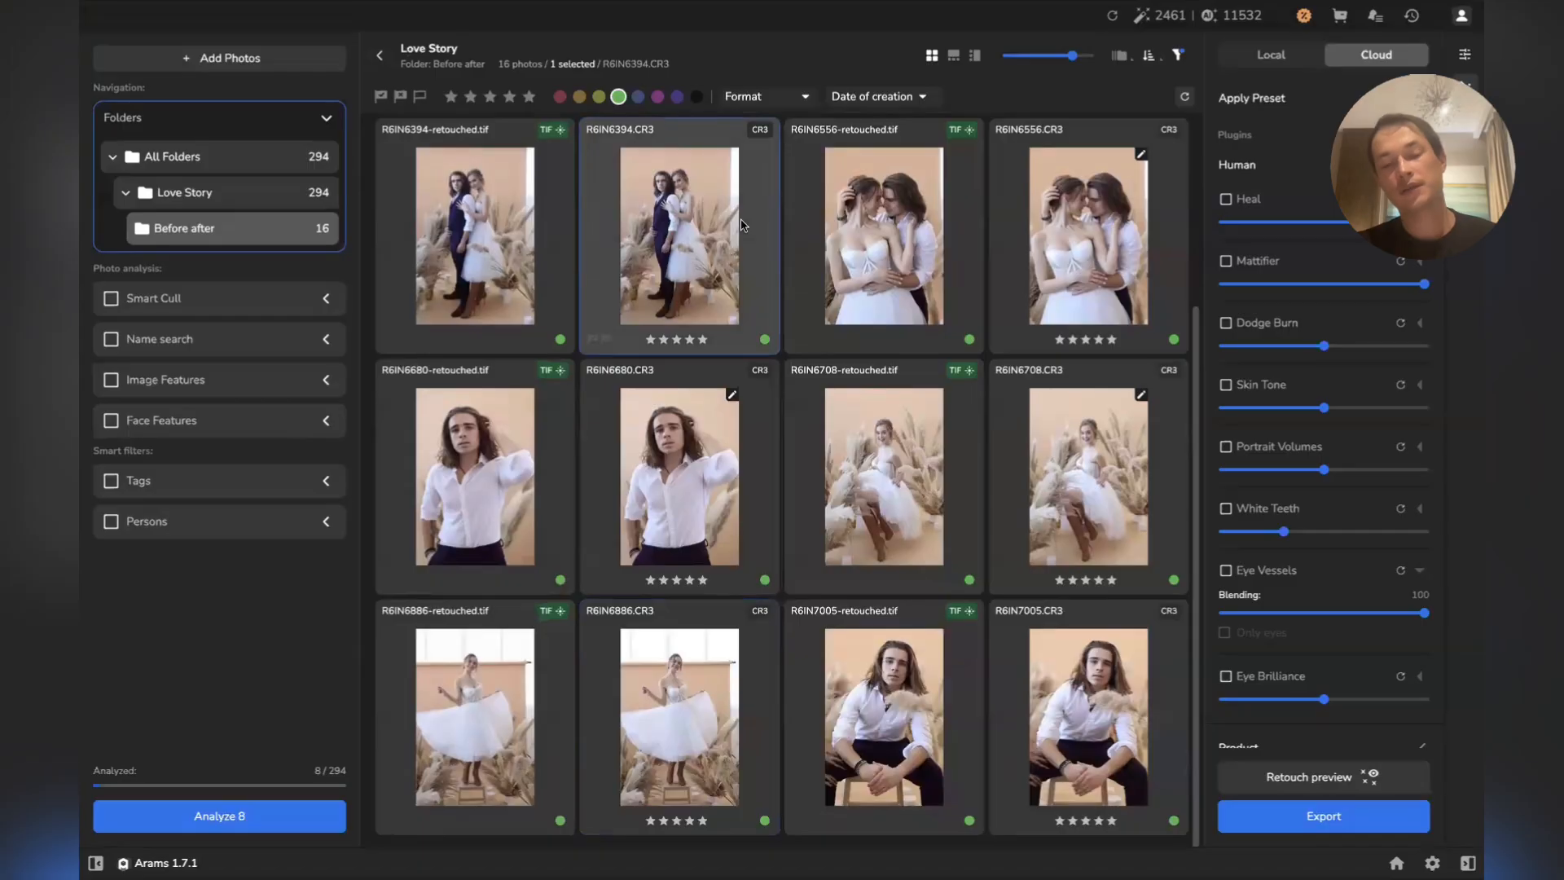
pyautogui.keyDown('ctrl'); pyautogui.click(672, 474); pyautogui.keyUp('ctrl')
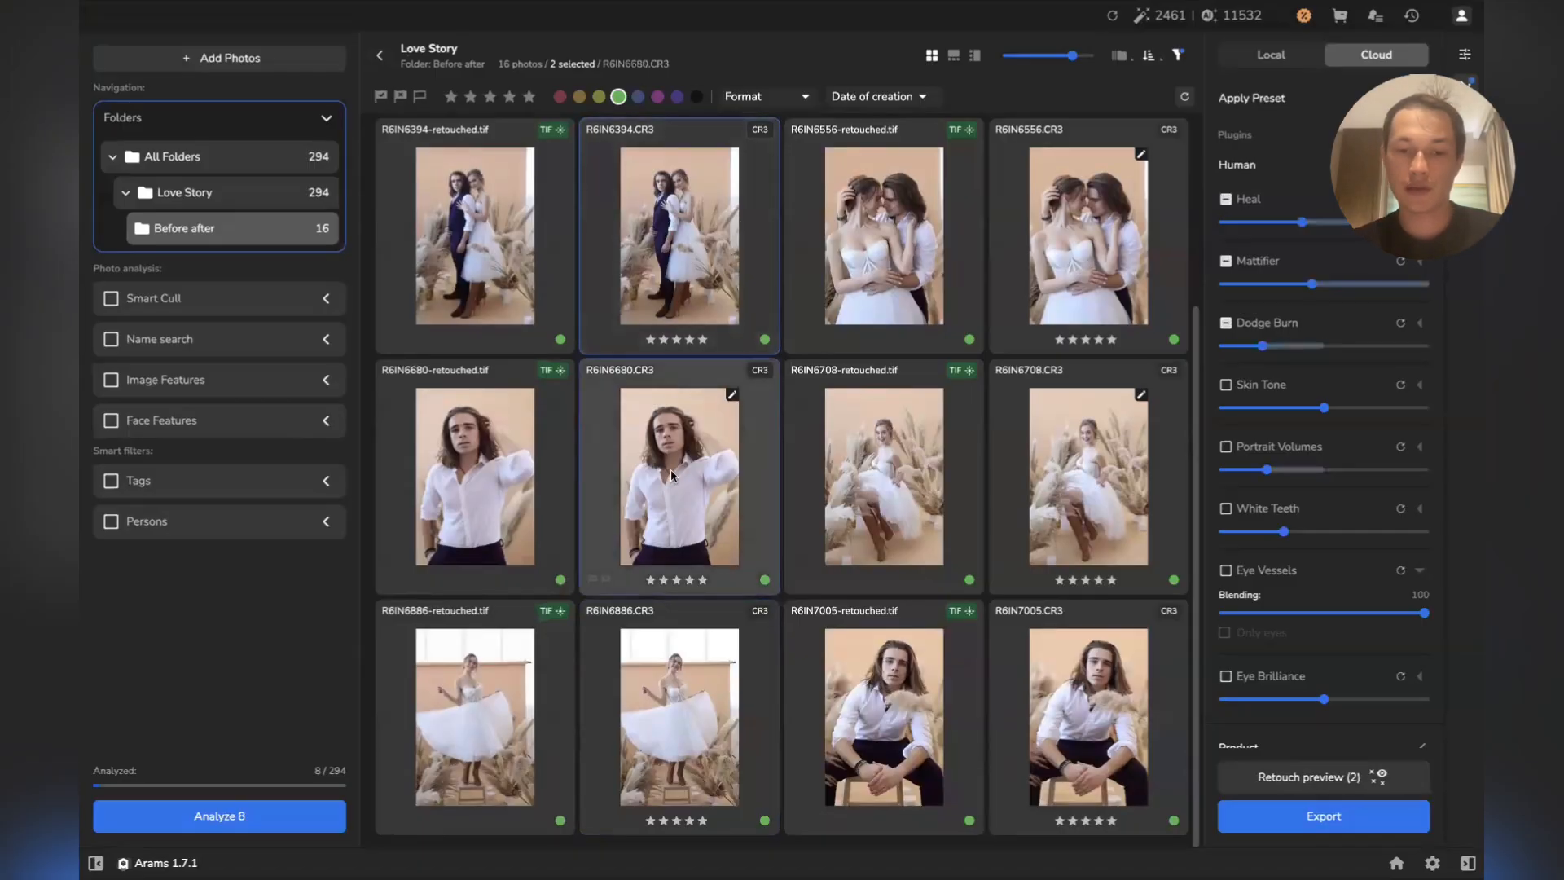
pyautogui.keyDown('ctrl'); pyautogui.click(707, 684); pyautogui.keyUp('ctrl')
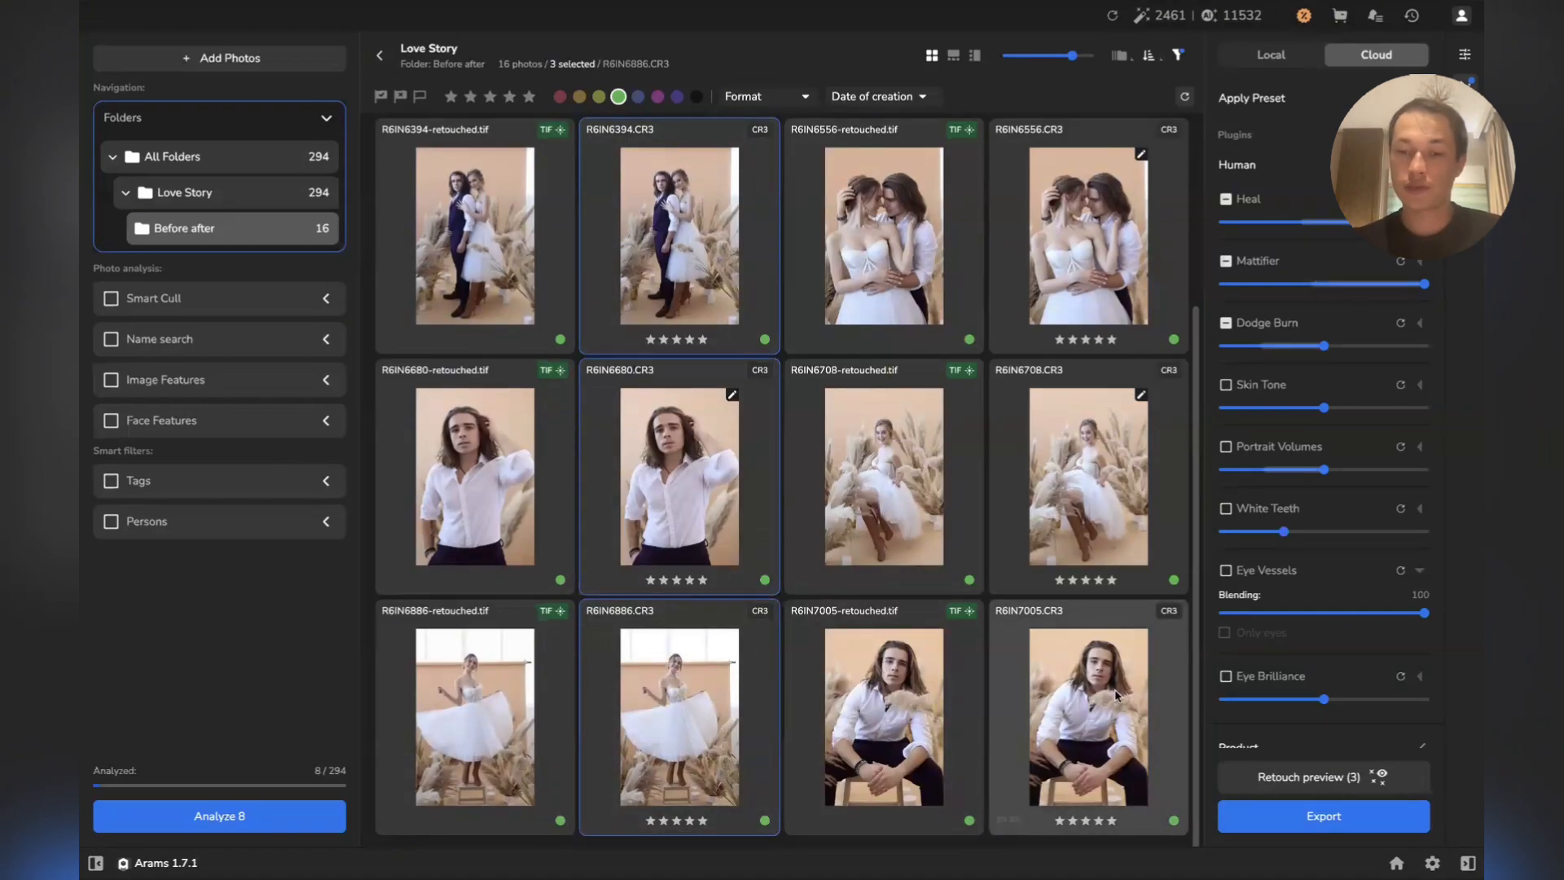
pyautogui.keyDown('ctrl'); pyautogui.click(1116, 694); pyautogui.keyUp('ctrl')
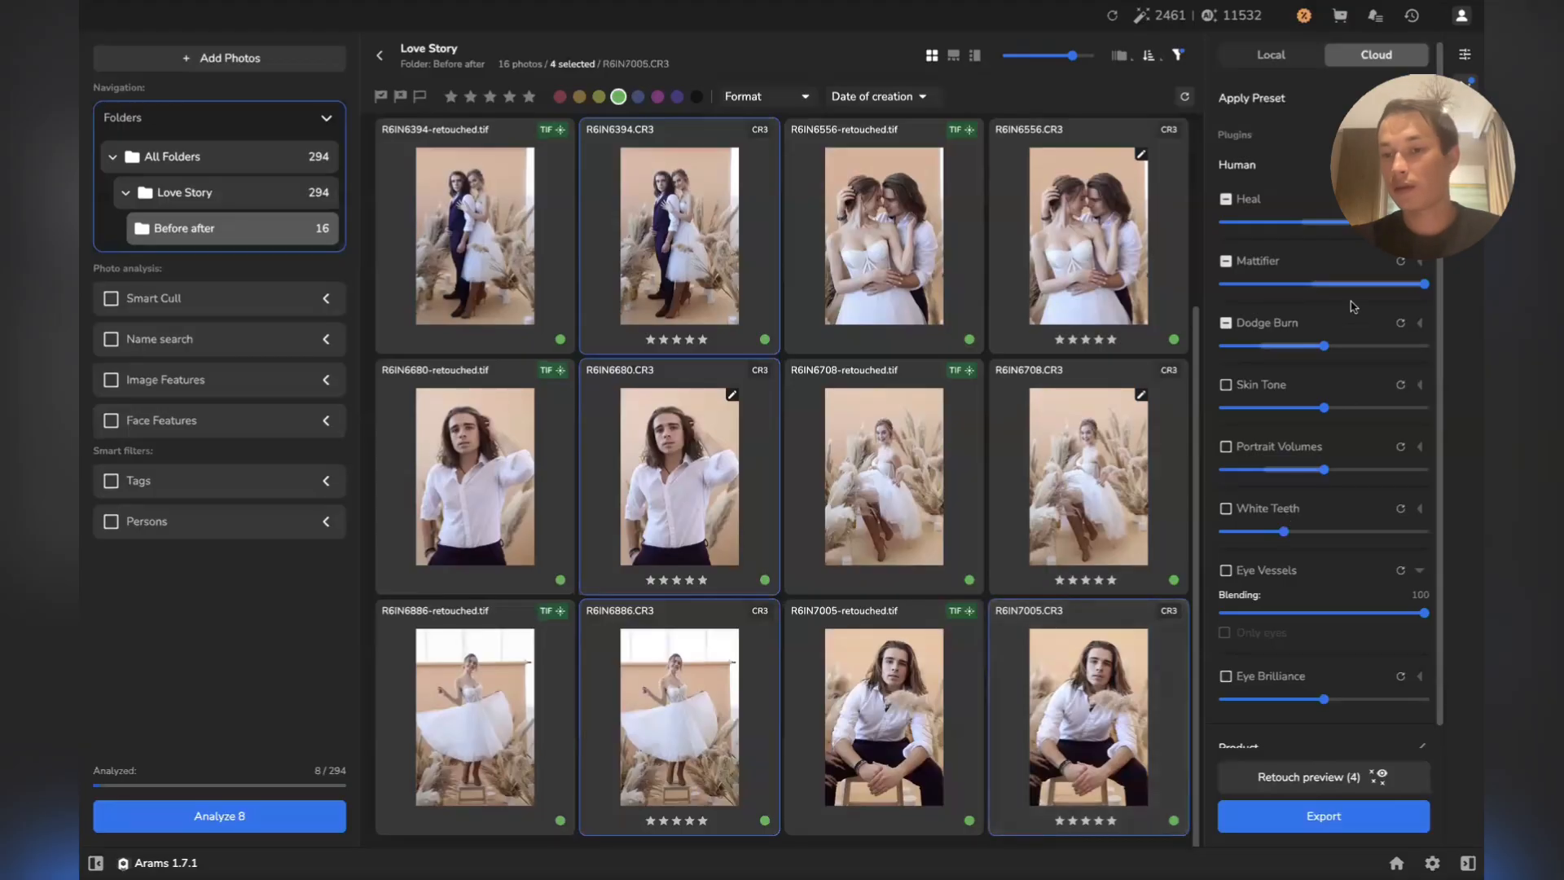
# Enable Heal, Mattifier and Dodge Burn for the four selected photos and slightly lower the Mattifier and Dodge Burn sliders
pyautogui.click(1226, 200)
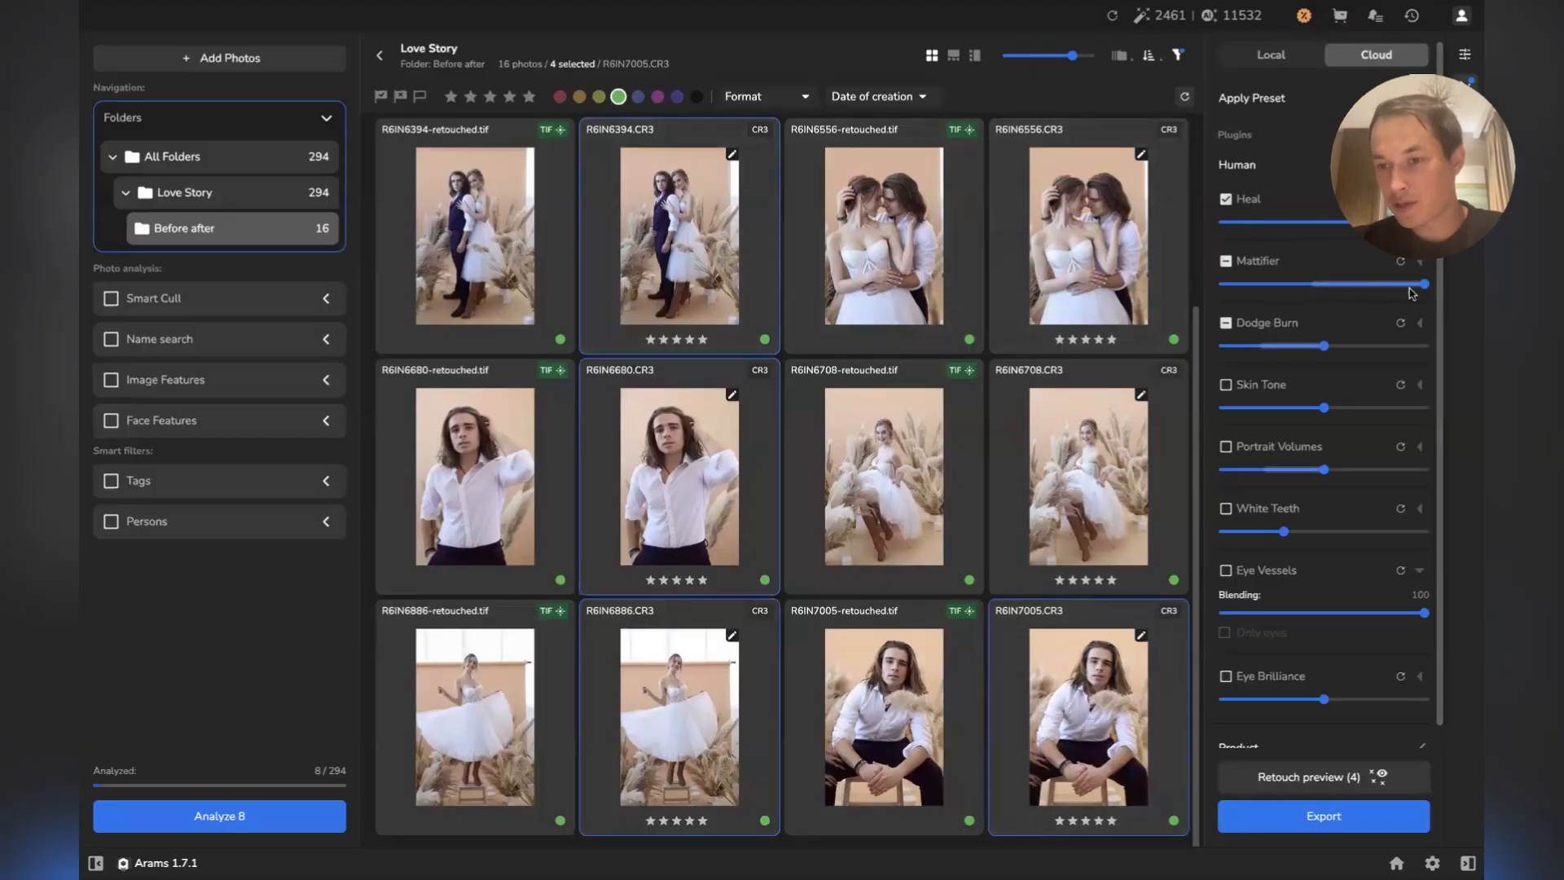
pyautogui.click(1226, 263)
pyautogui.moveTo(1422, 287)
pyautogui.mouseDown()
pyautogui.moveTo(1318, 293)
pyautogui.moveTo(1403, 291)
pyautogui.mouseUp()
pyautogui.moveTo(1322, 351)
pyautogui.mouseDown()
pyautogui.moveTo(1275, 349)
pyautogui.moveTo(1316, 350)
pyautogui.mouseUp()
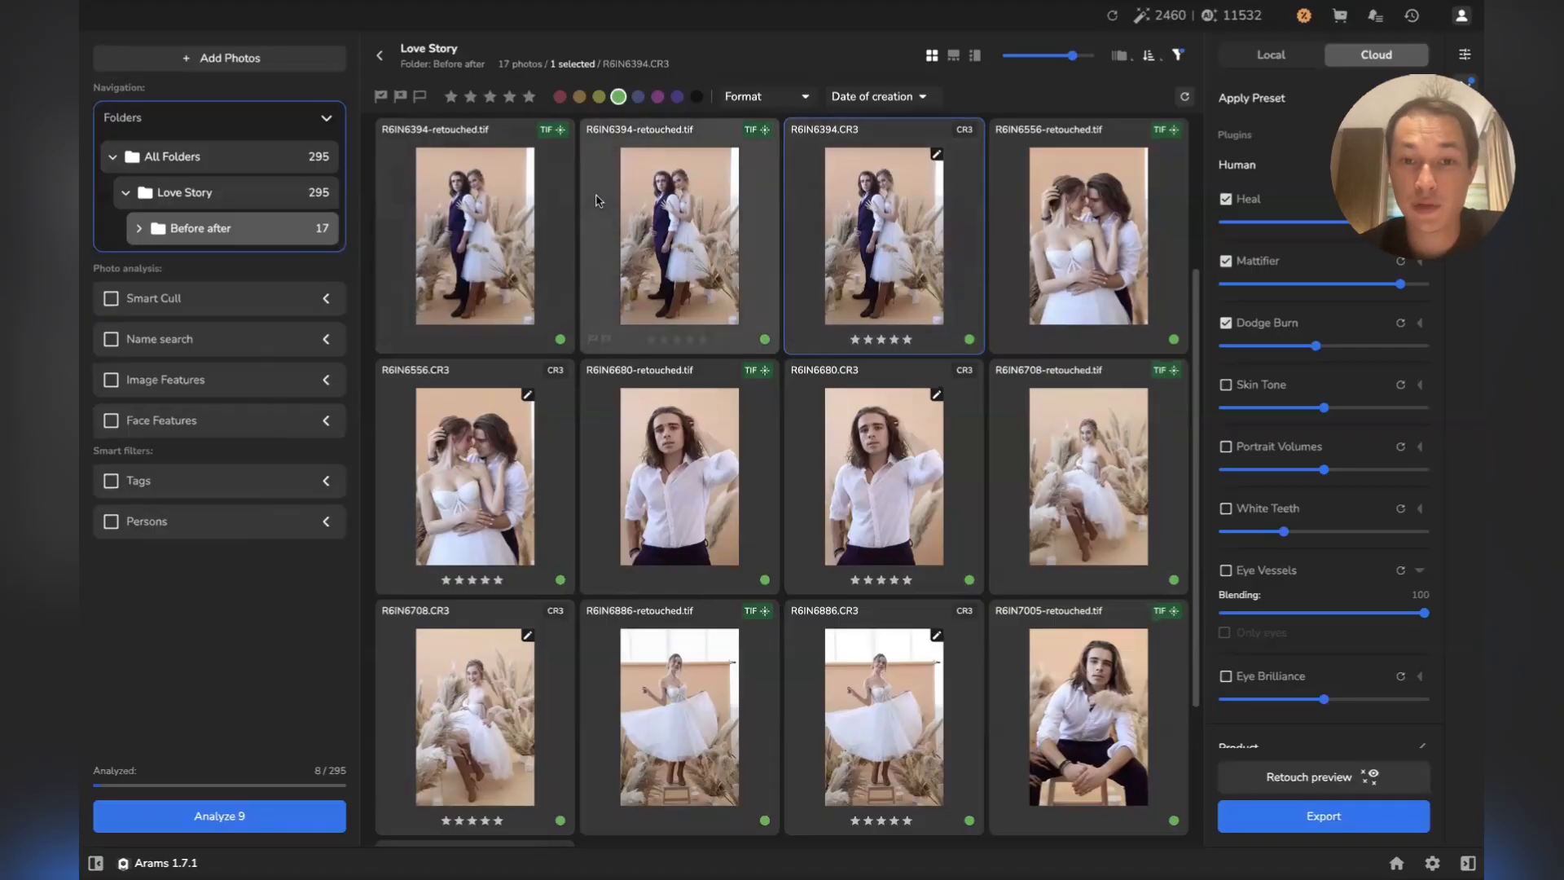
# Look through the Before after photos, switch to the Love Story folder and remove the green colour label filter
pyautogui.scroll(-3, 388, 268)
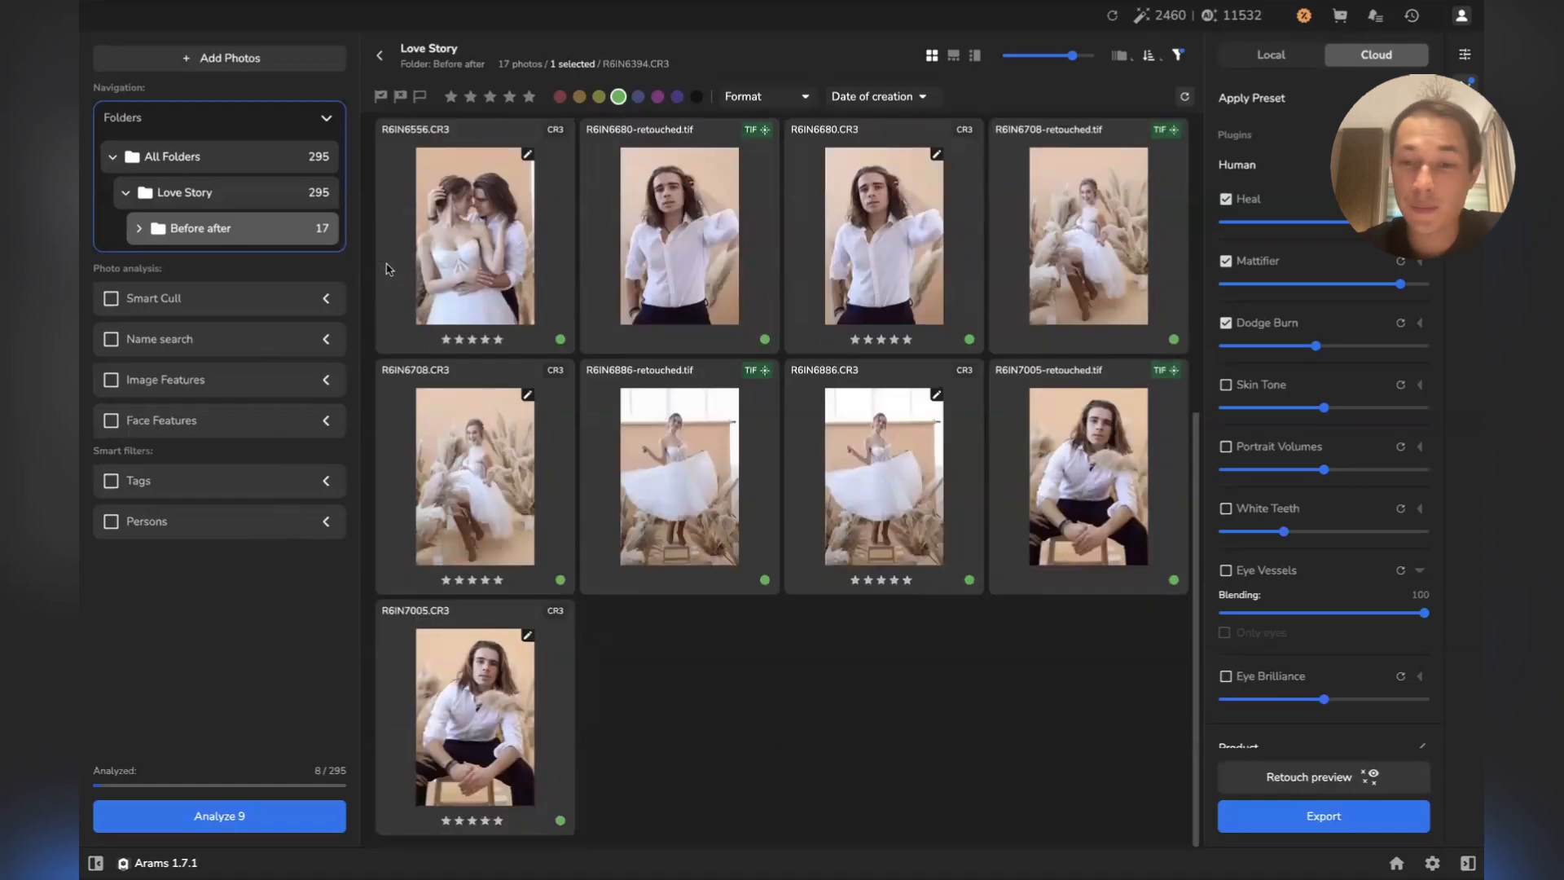
pyautogui.scroll(5, 388, 268)
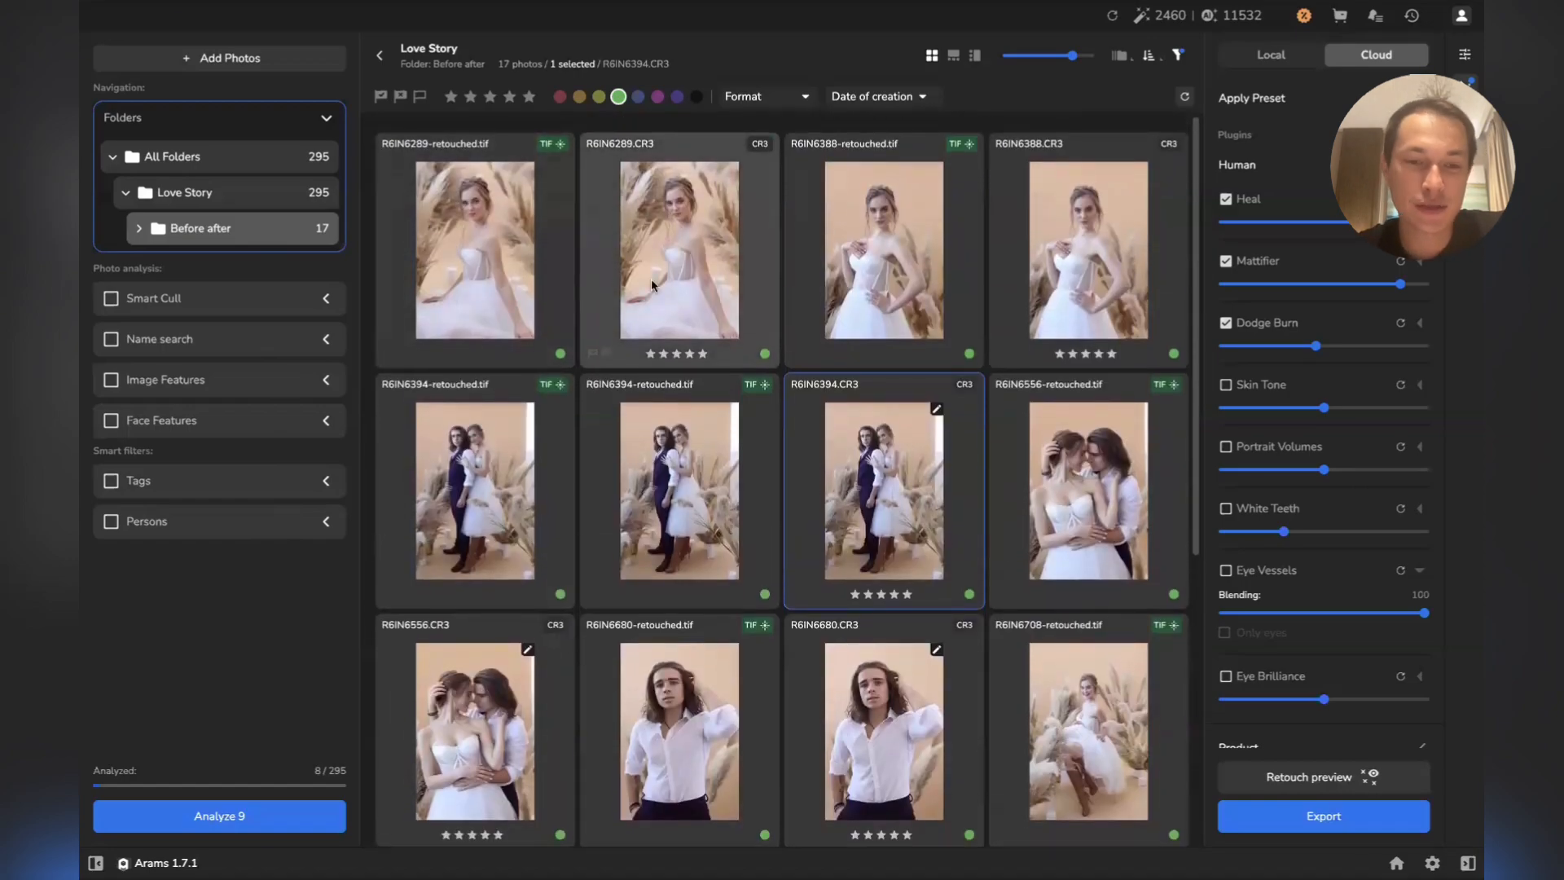
pyautogui.click(272, 200)
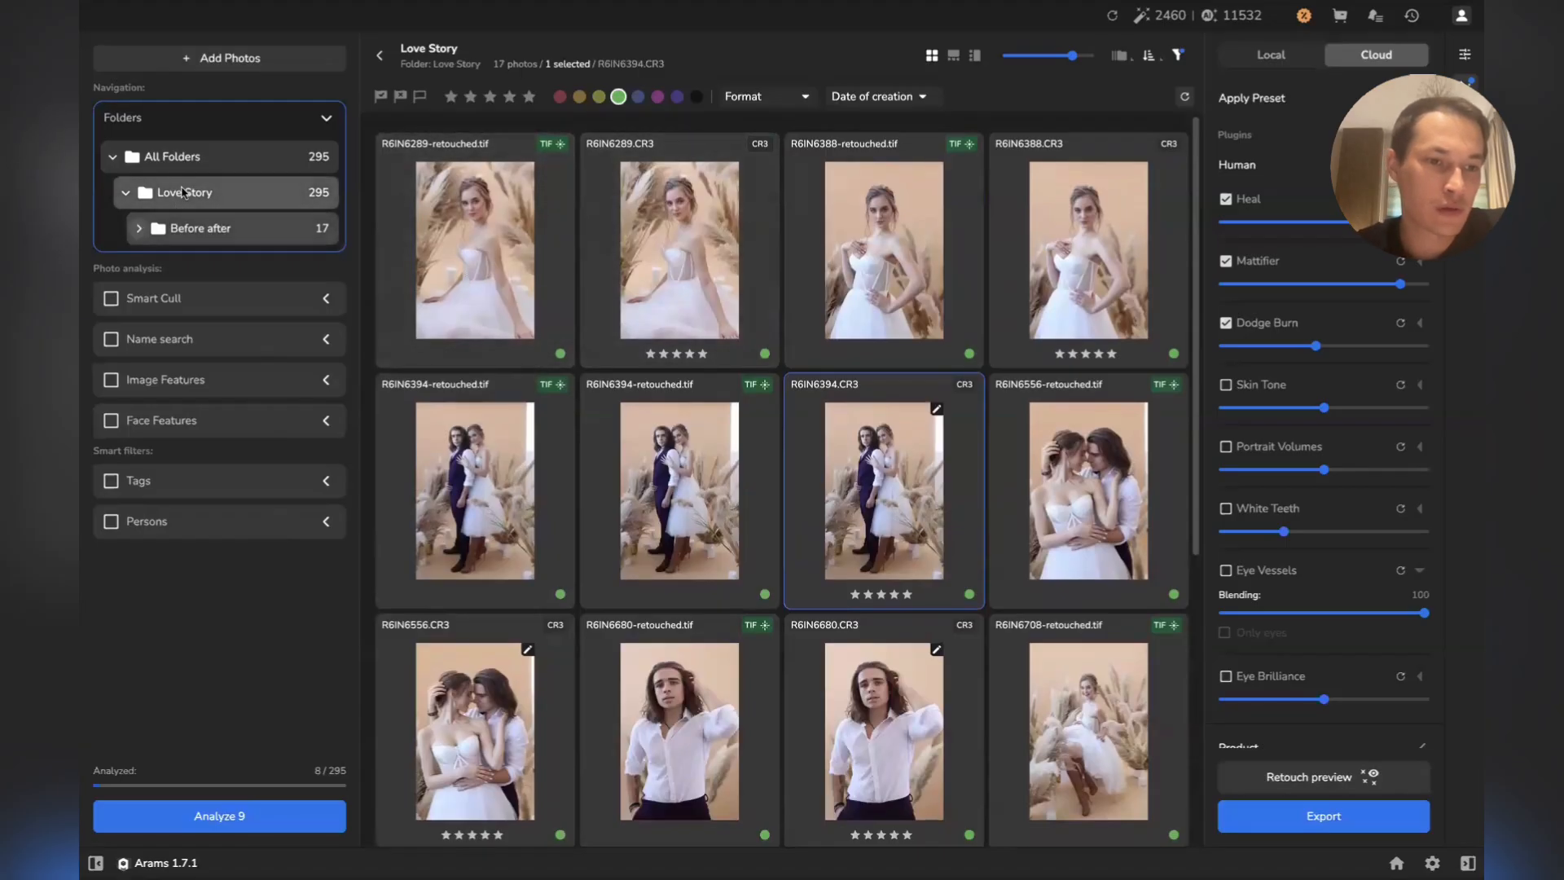
pyautogui.click(618, 97)
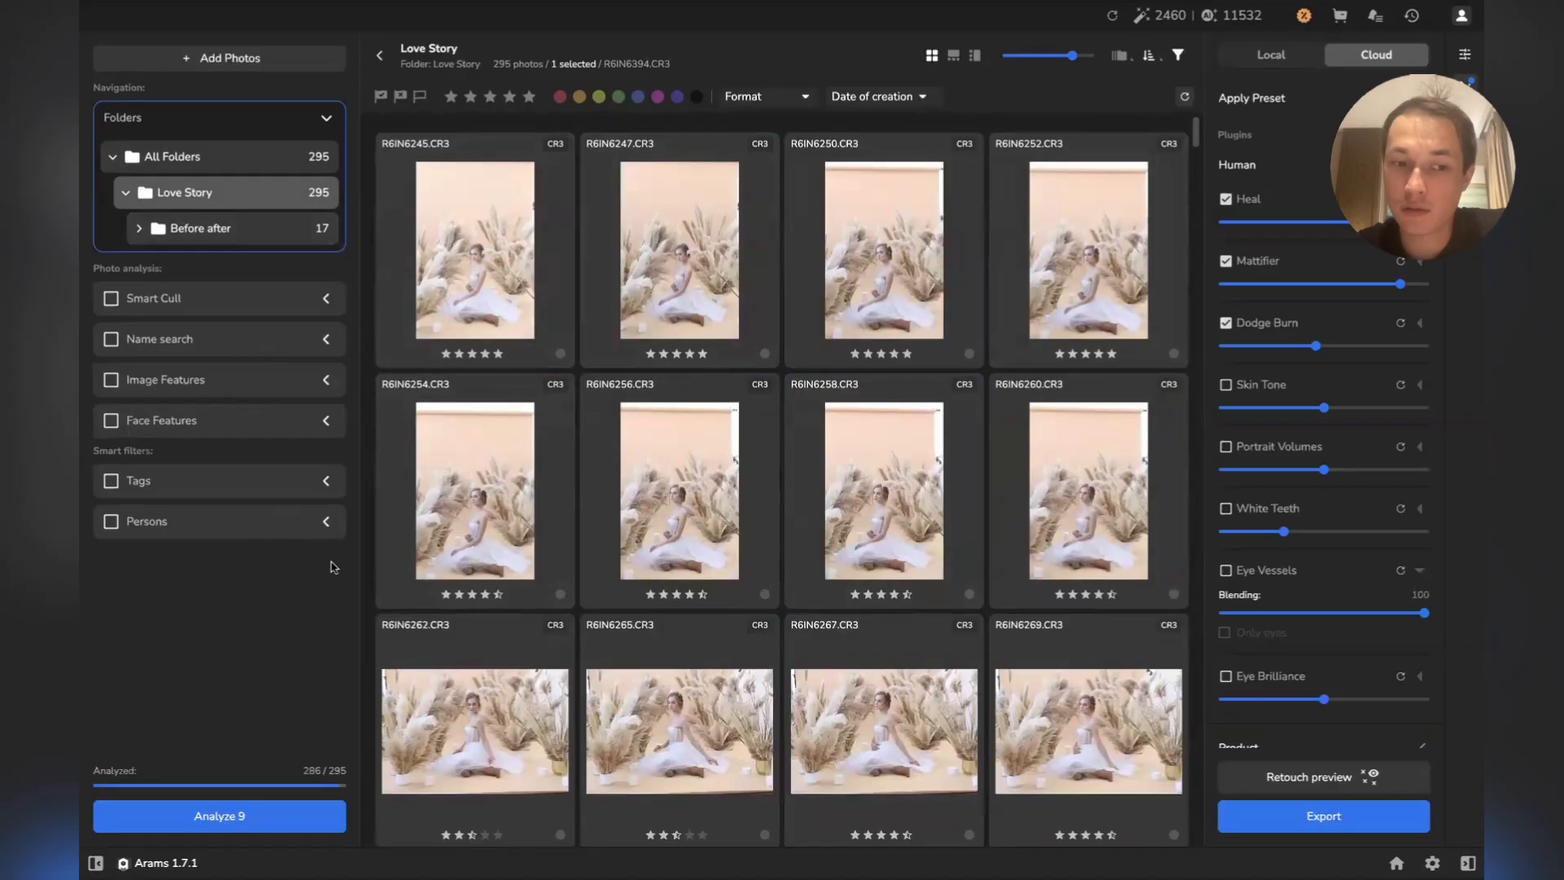
# Hide and show the photo filter bar repeatedly, leaving it shown
pyautogui.click(1179, 56)
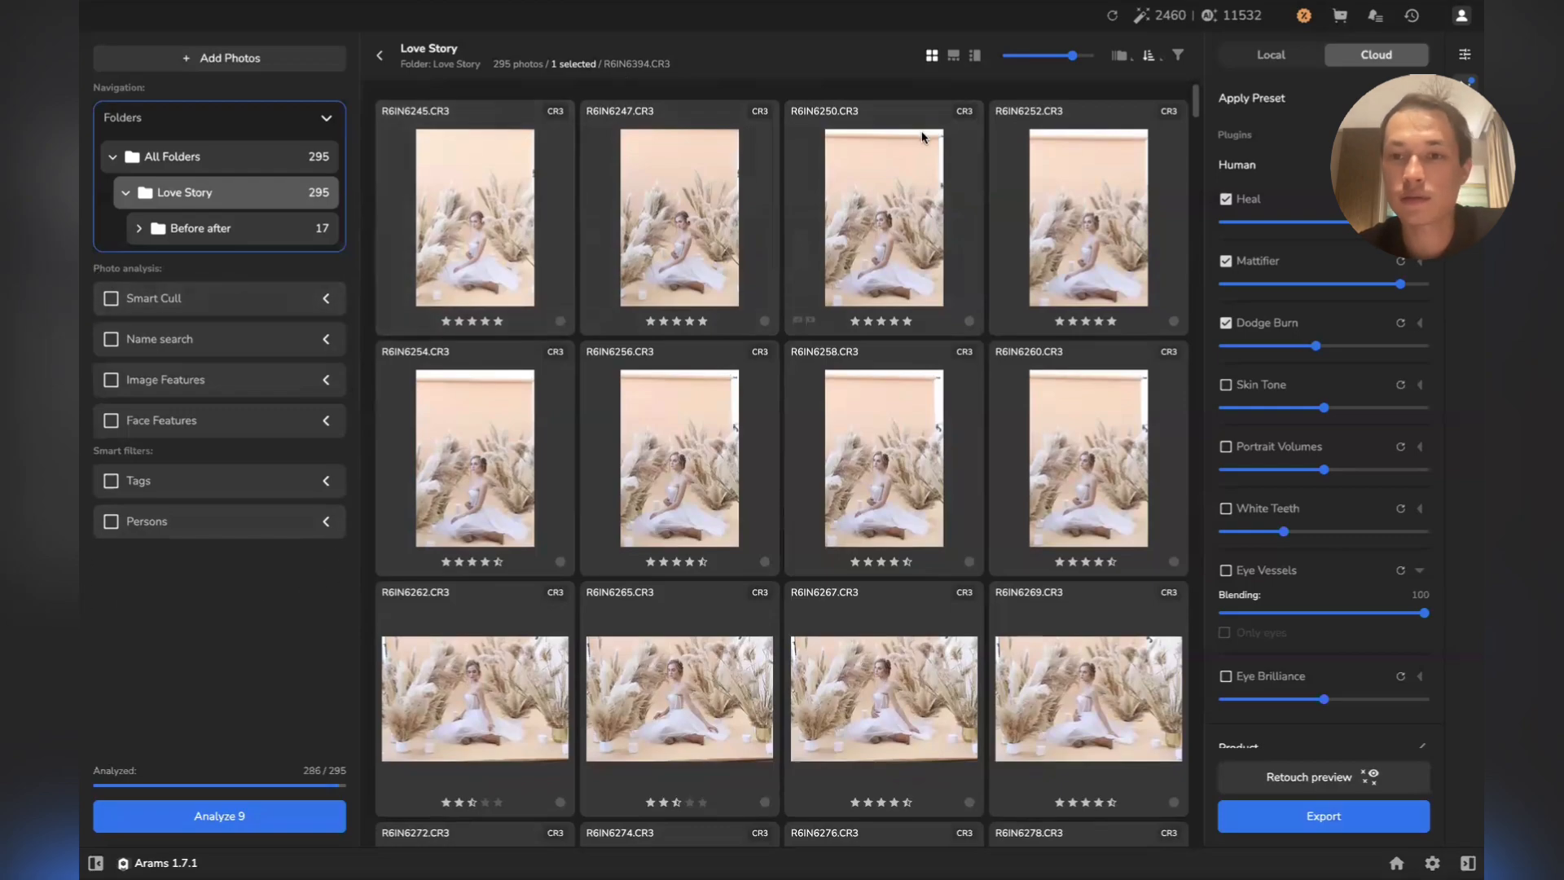
pyautogui.click(1179, 57)
pyautogui.click(1179, 57)
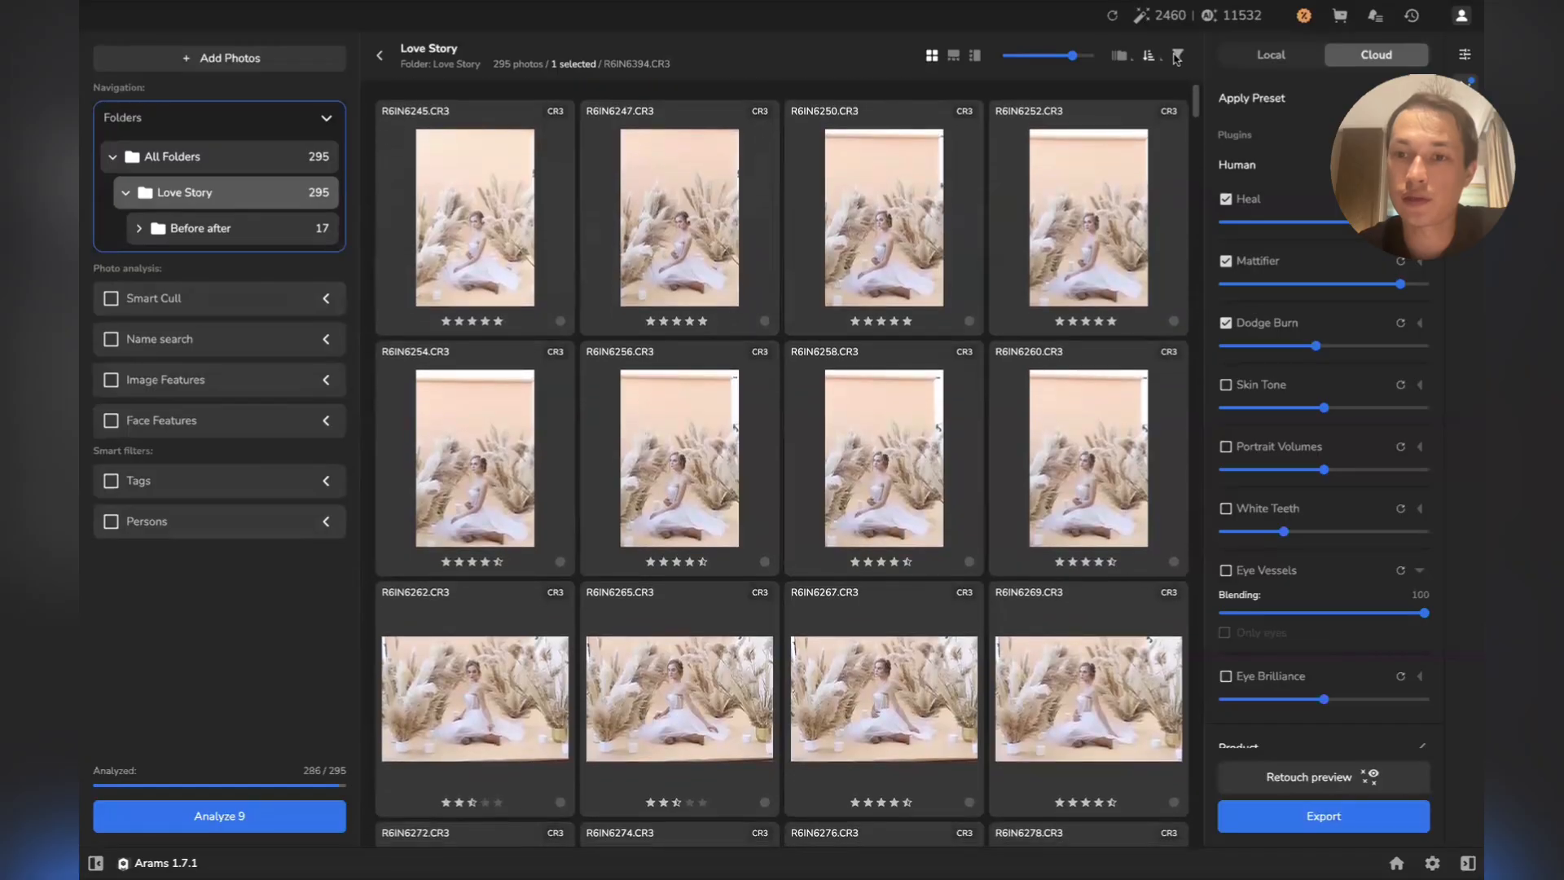
pyautogui.click(1179, 57)
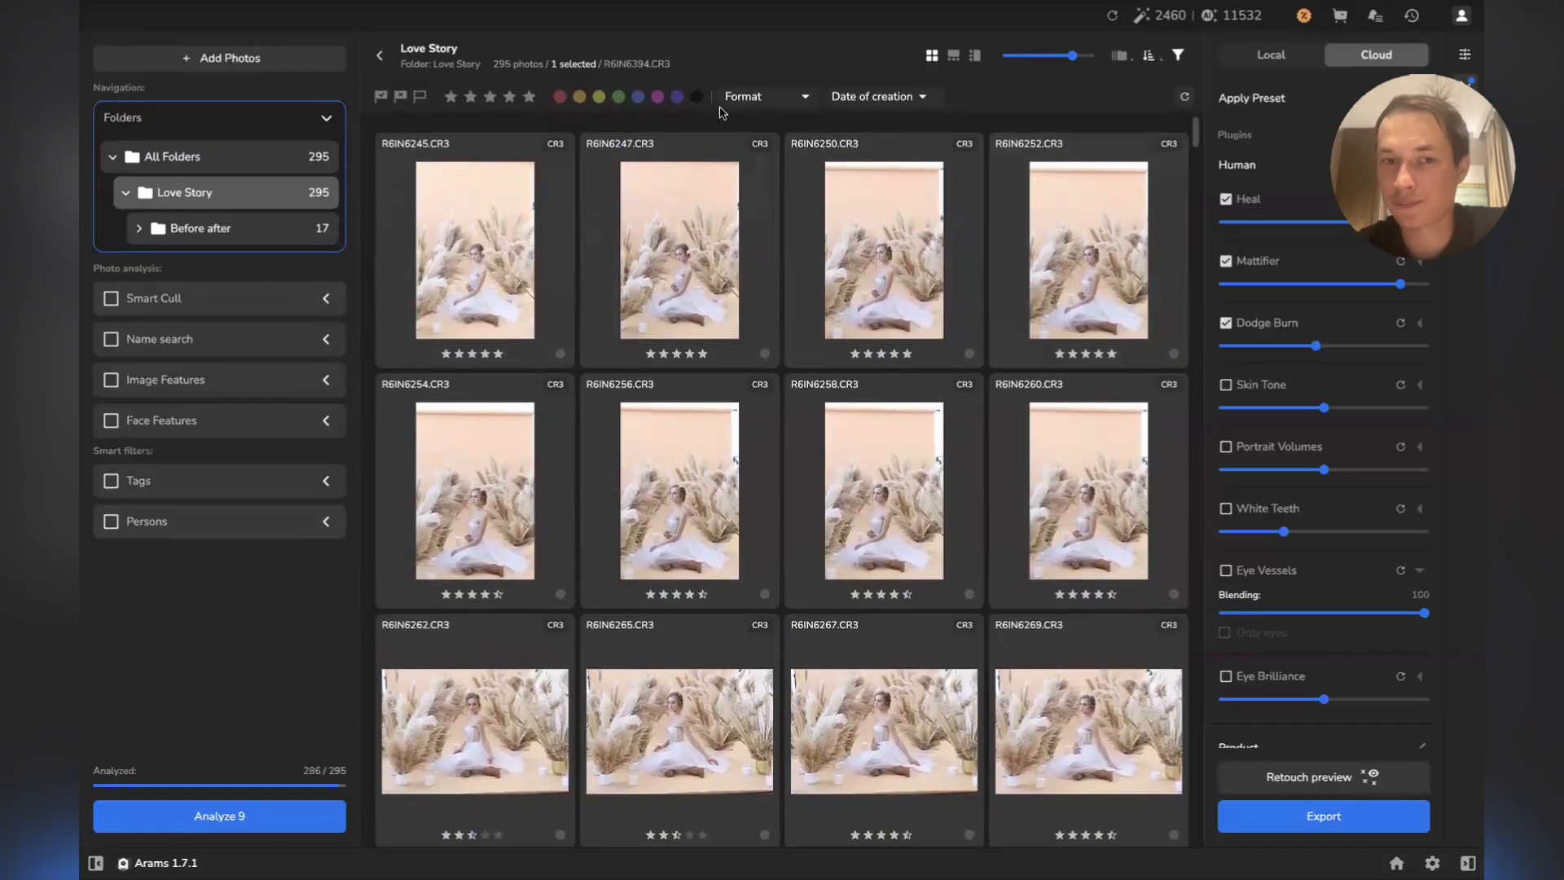
# Try filtering the Love Story photos by the picked and rejected flags, and clear both flag filters
pyautogui.click(399, 97)
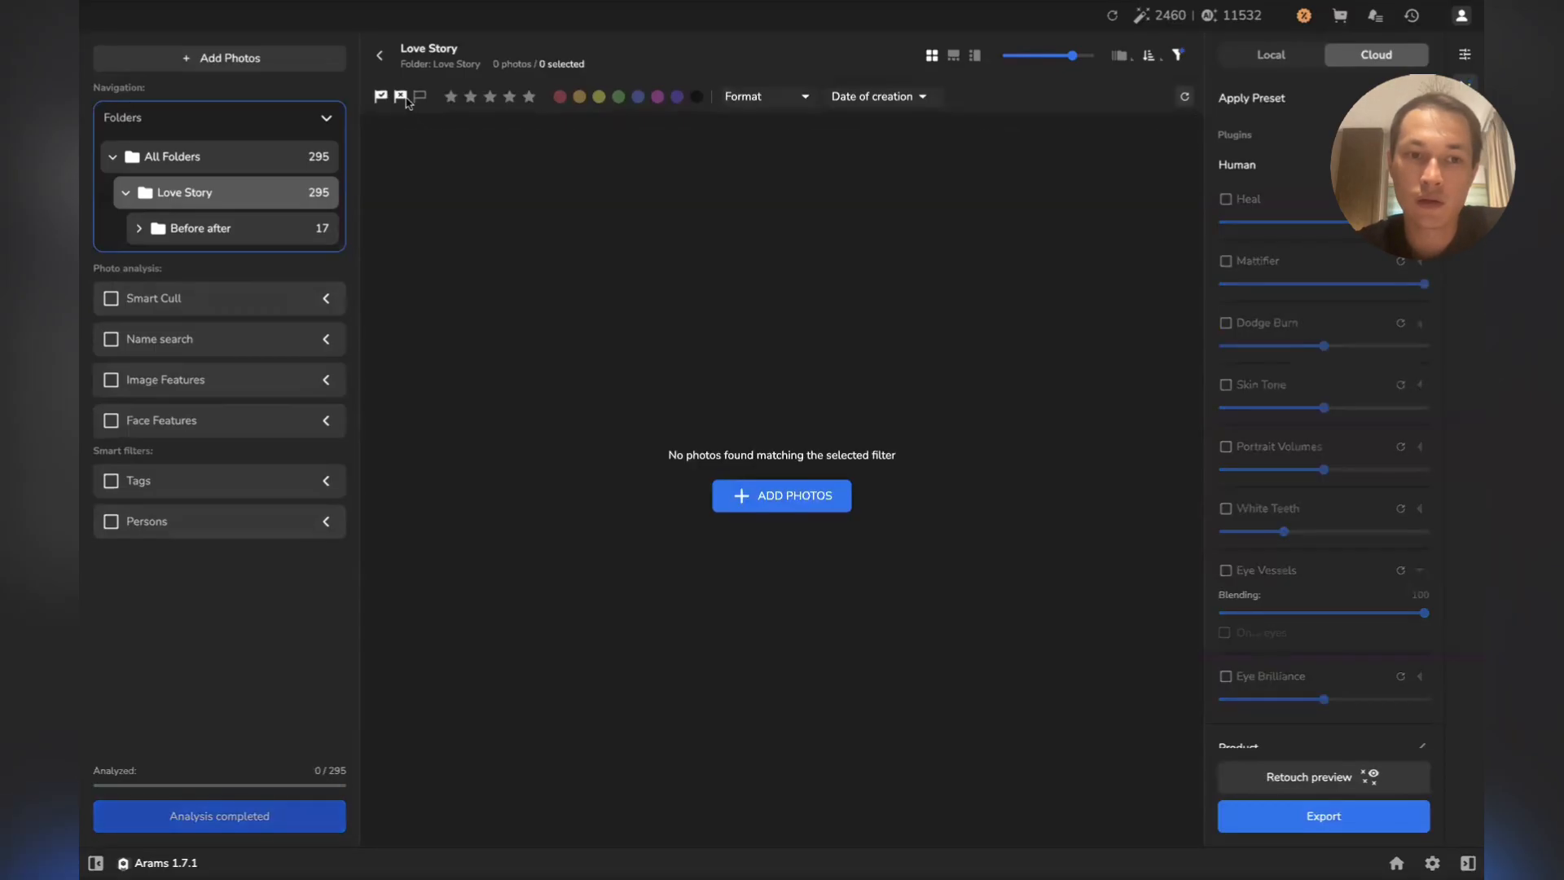
pyautogui.click(400, 97)
pyautogui.click(380, 96)
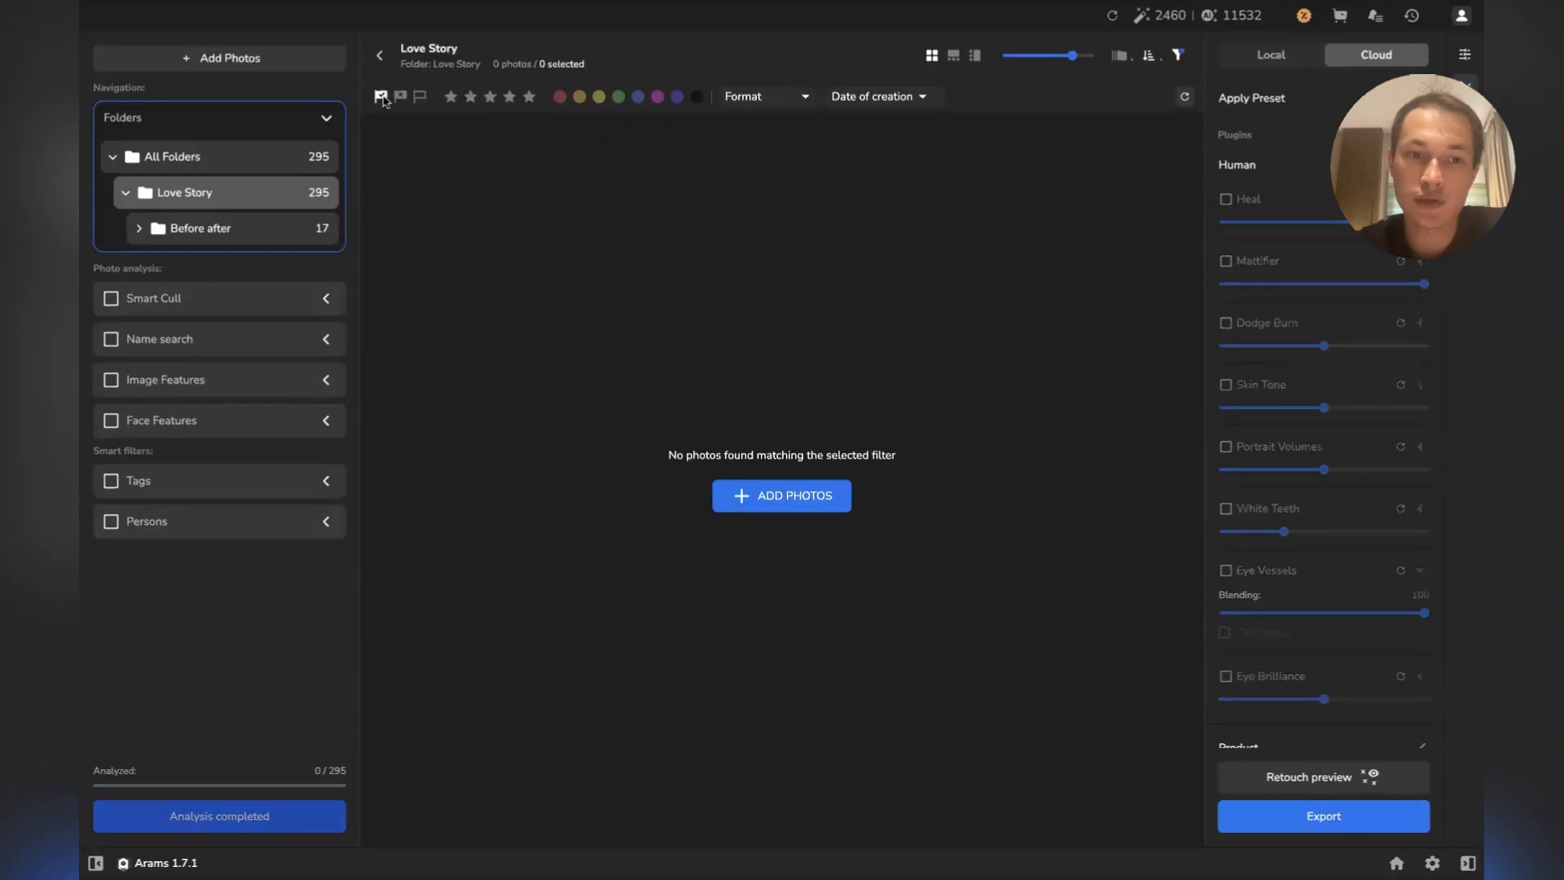
pyautogui.click(380, 96)
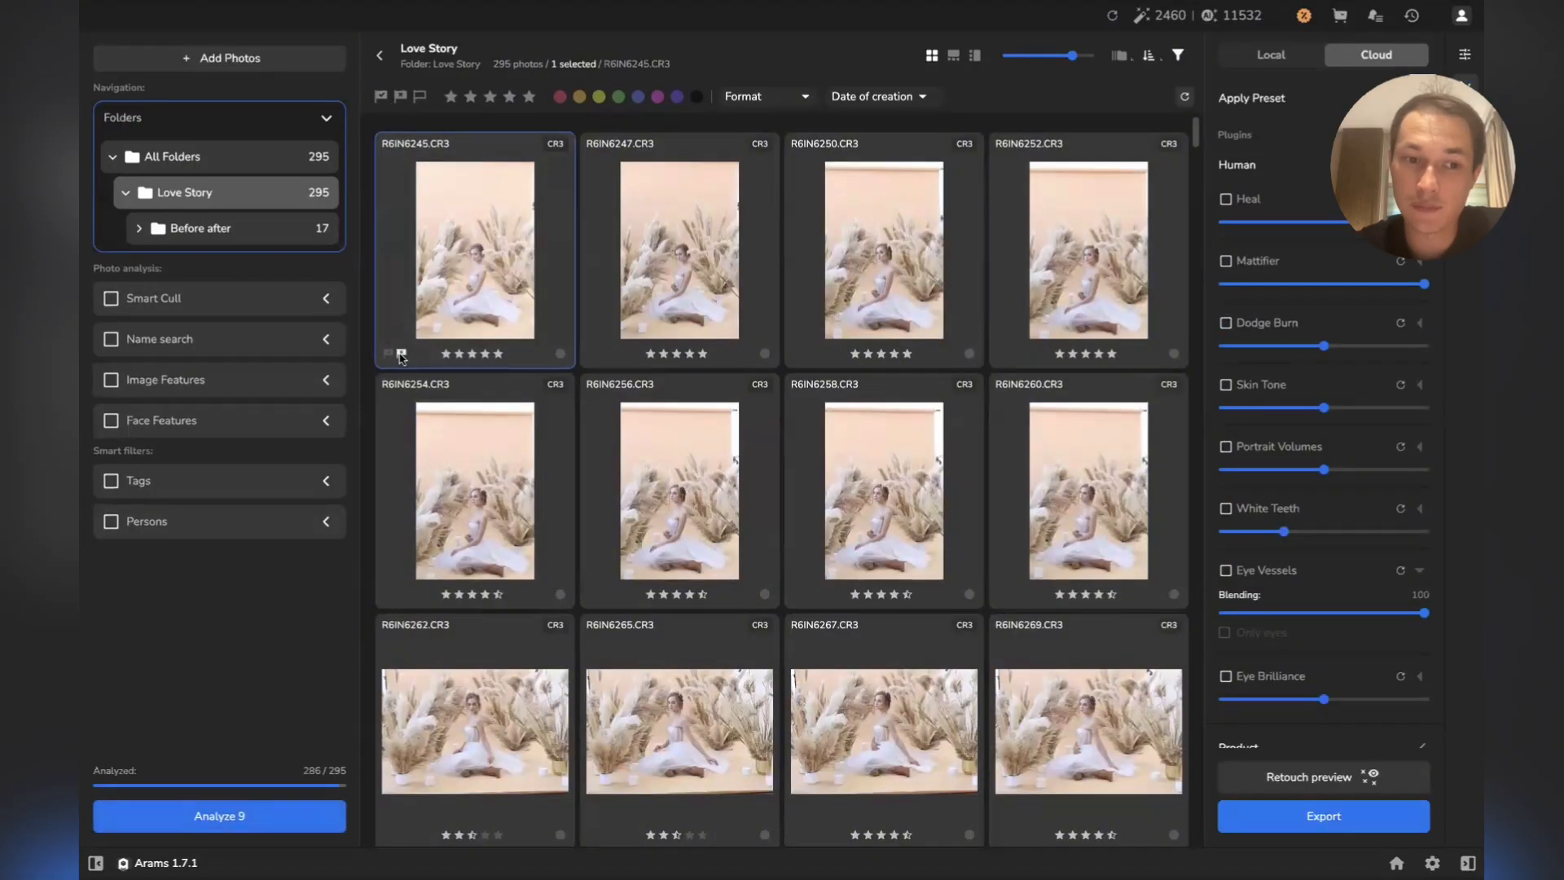
# Flag R6IN6245.CR3 as picked and R6IN6247.CR3 as rejected, and check each flag filter before clearing both
pyautogui.click(390, 355)
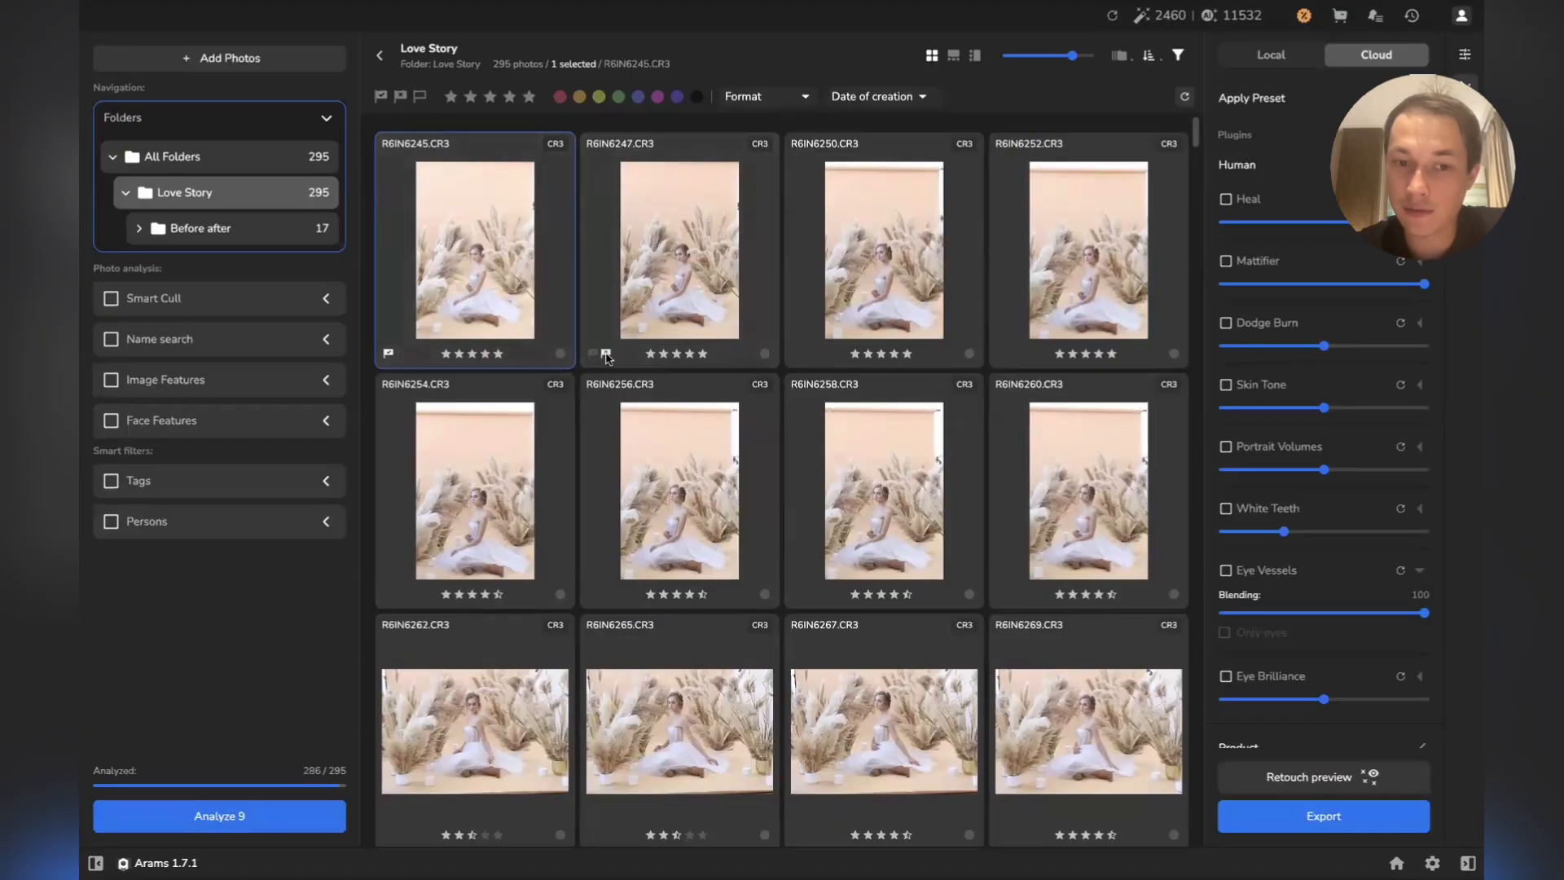
pyautogui.click(381, 96)
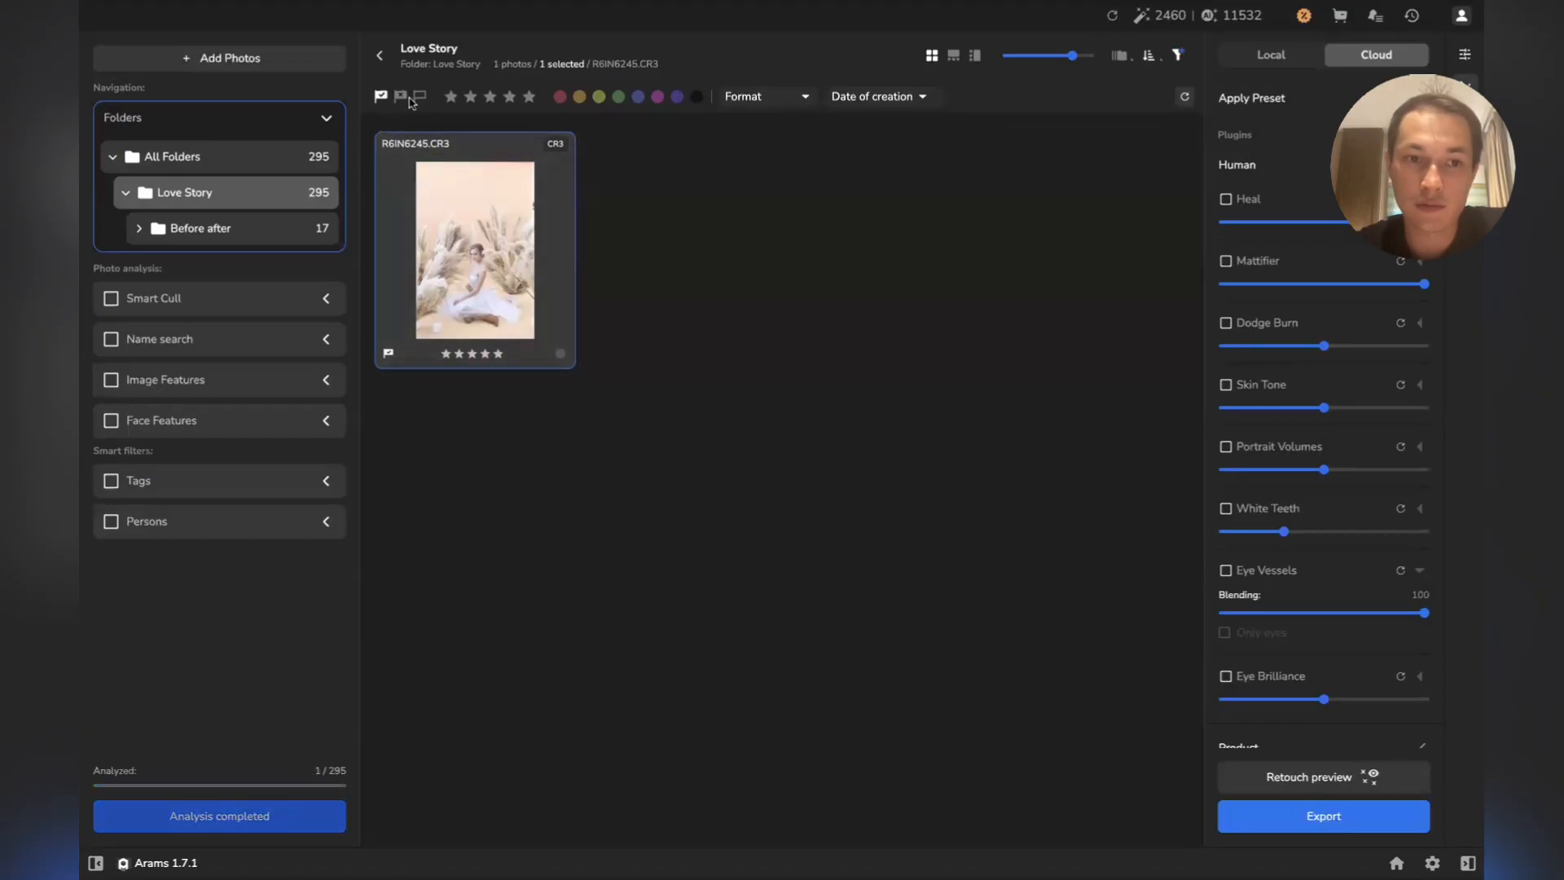
pyautogui.click(400, 97)
pyautogui.click(380, 97)
pyautogui.click(400, 97)
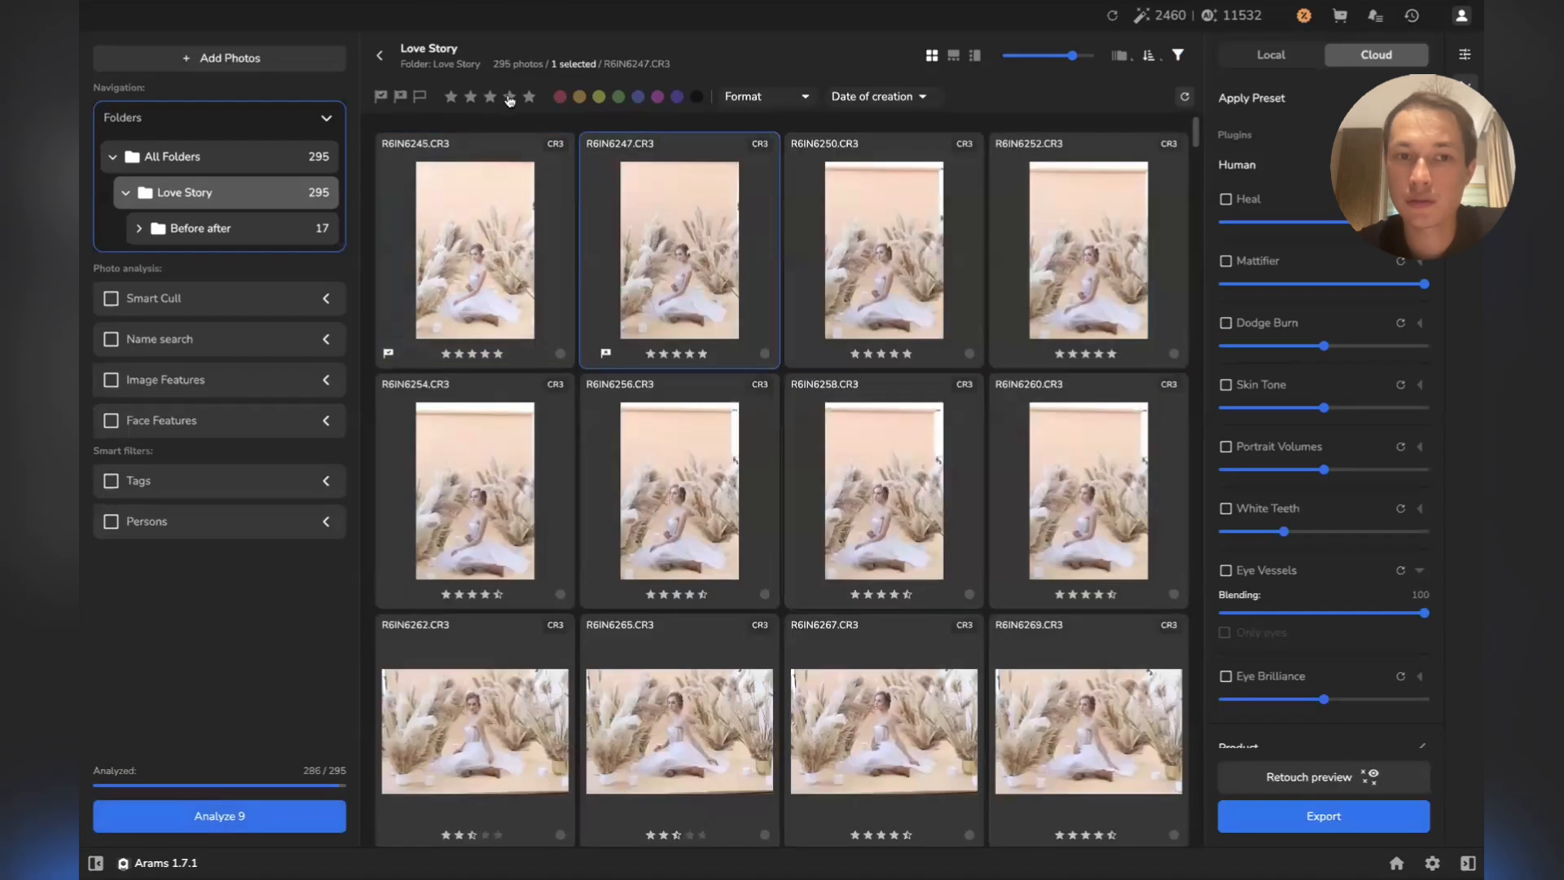
# Try several star rating ranges as filters on the Love Story photos, including four to five stars, and clear the rating filter
pyautogui.click(461, 97)
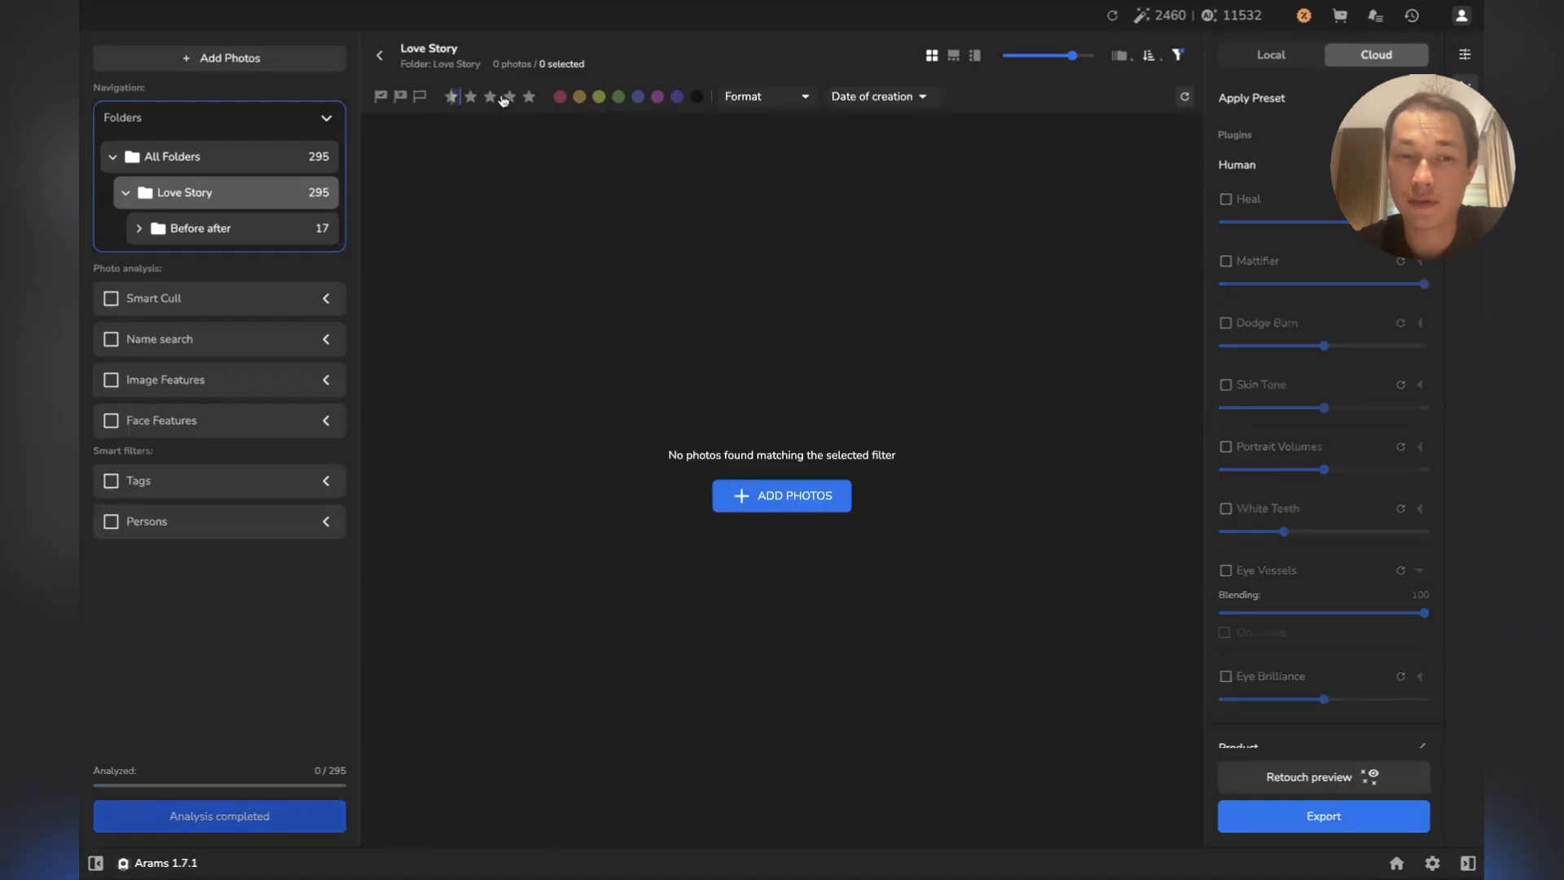
pyautogui.click(529, 96)
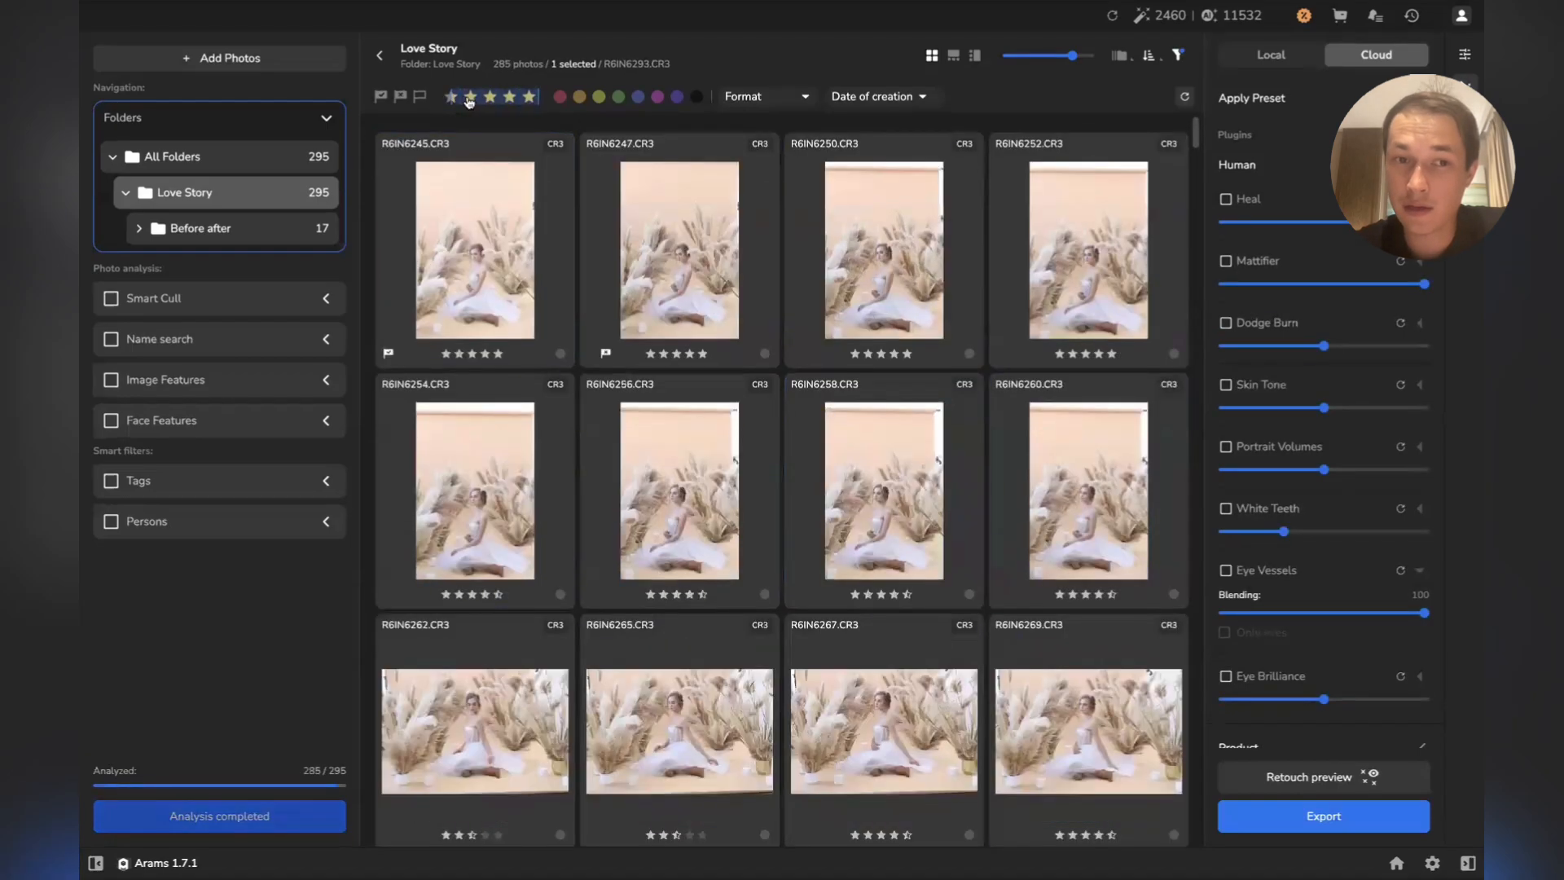
pyautogui.click(507, 96)
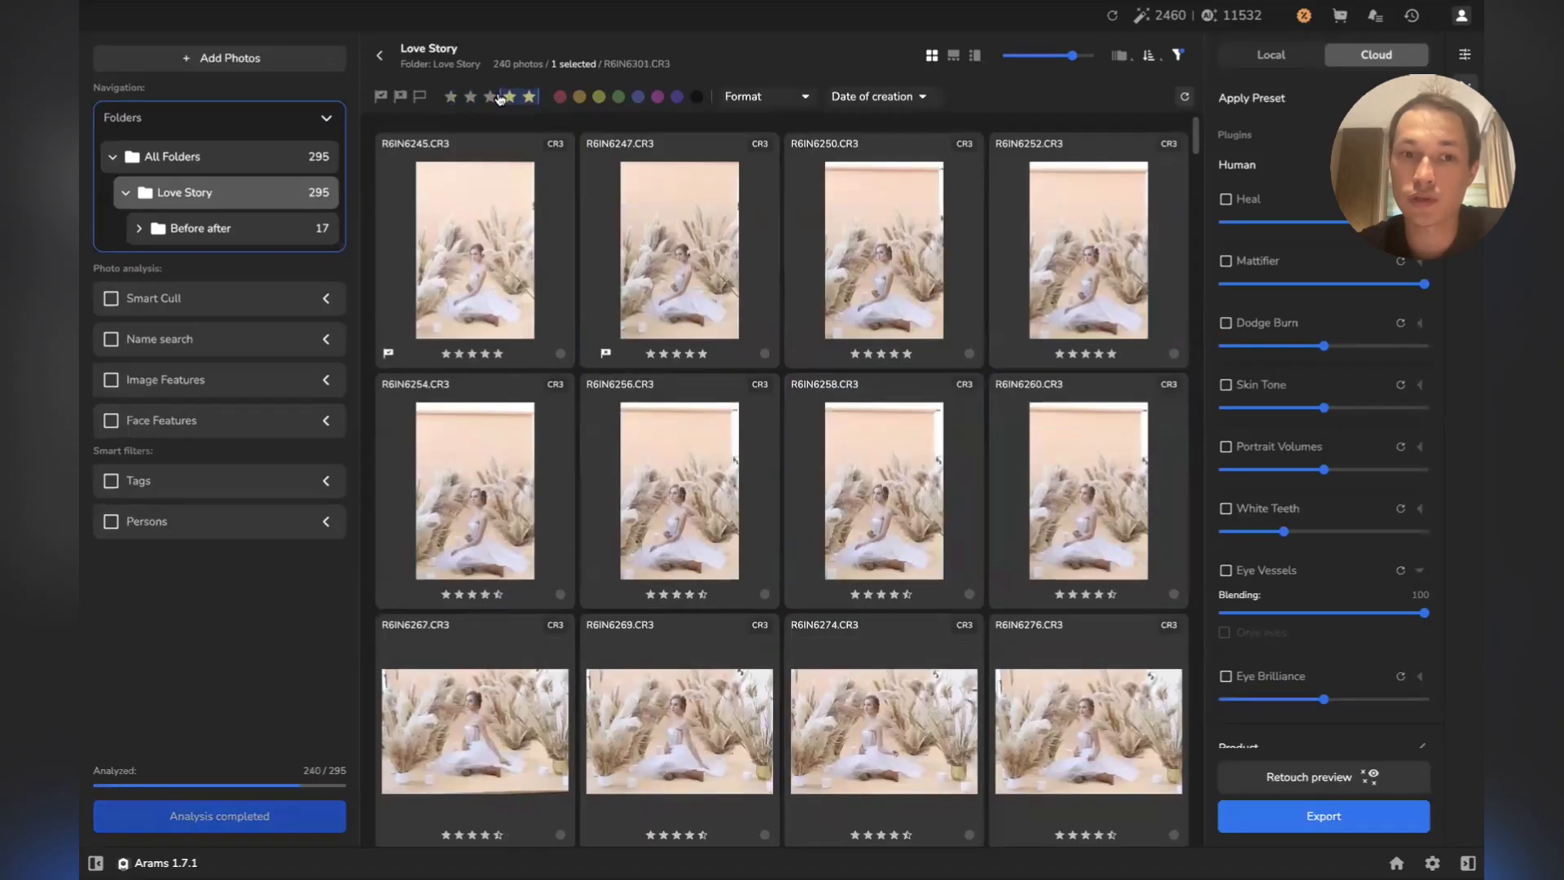
pyautogui.click(500, 99)
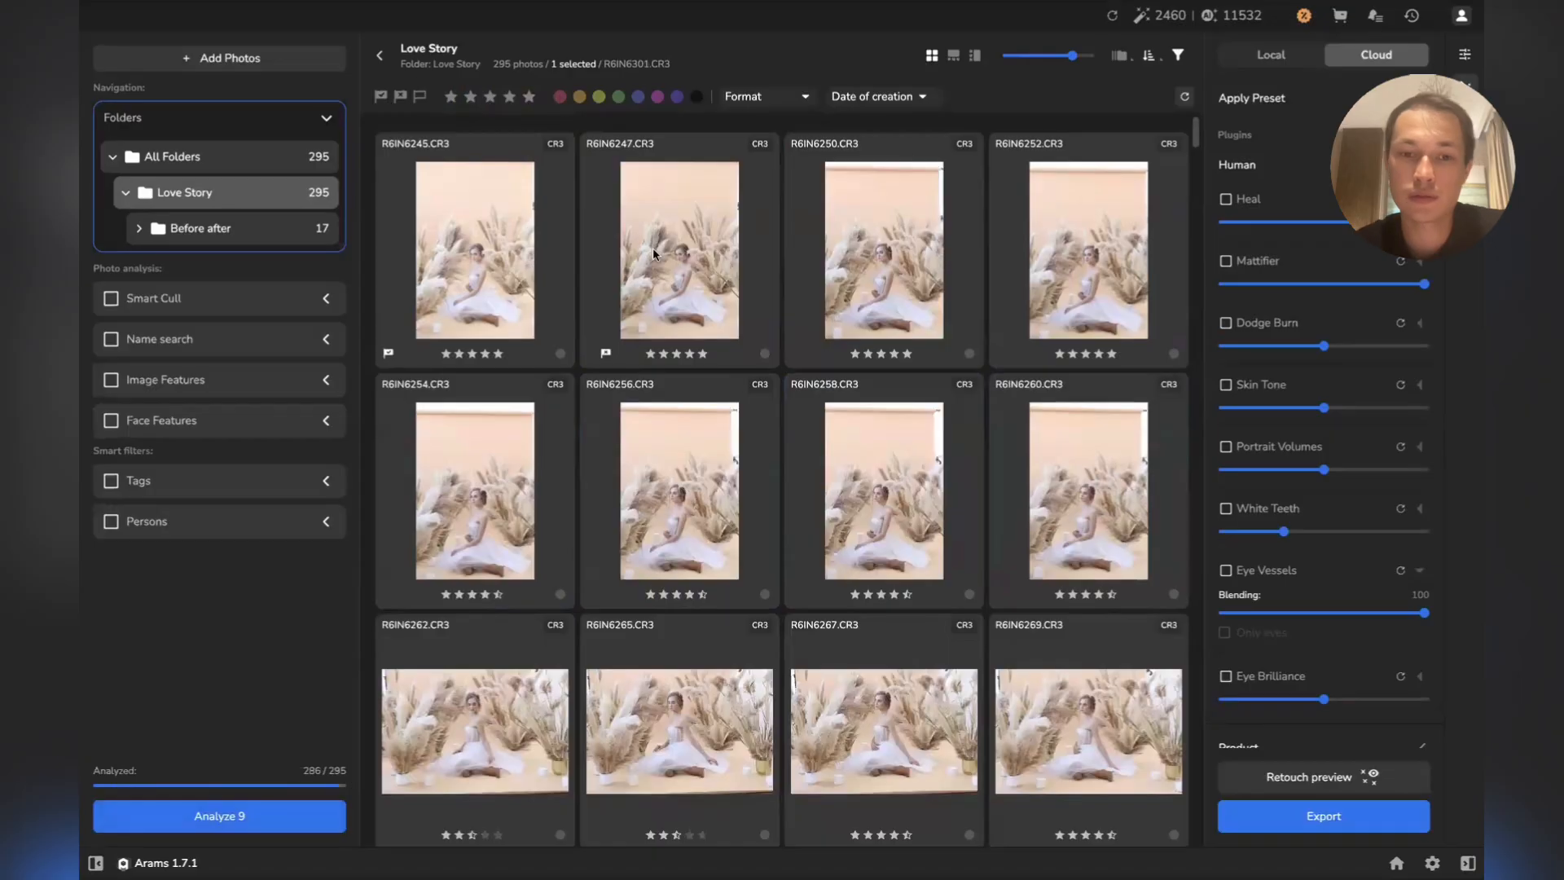
# View the colour label options for R6IN6247.CR3 without choosing one, and try giving the photo five stars
pyautogui.click(653, 247)
pyautogui.click(765, 354)
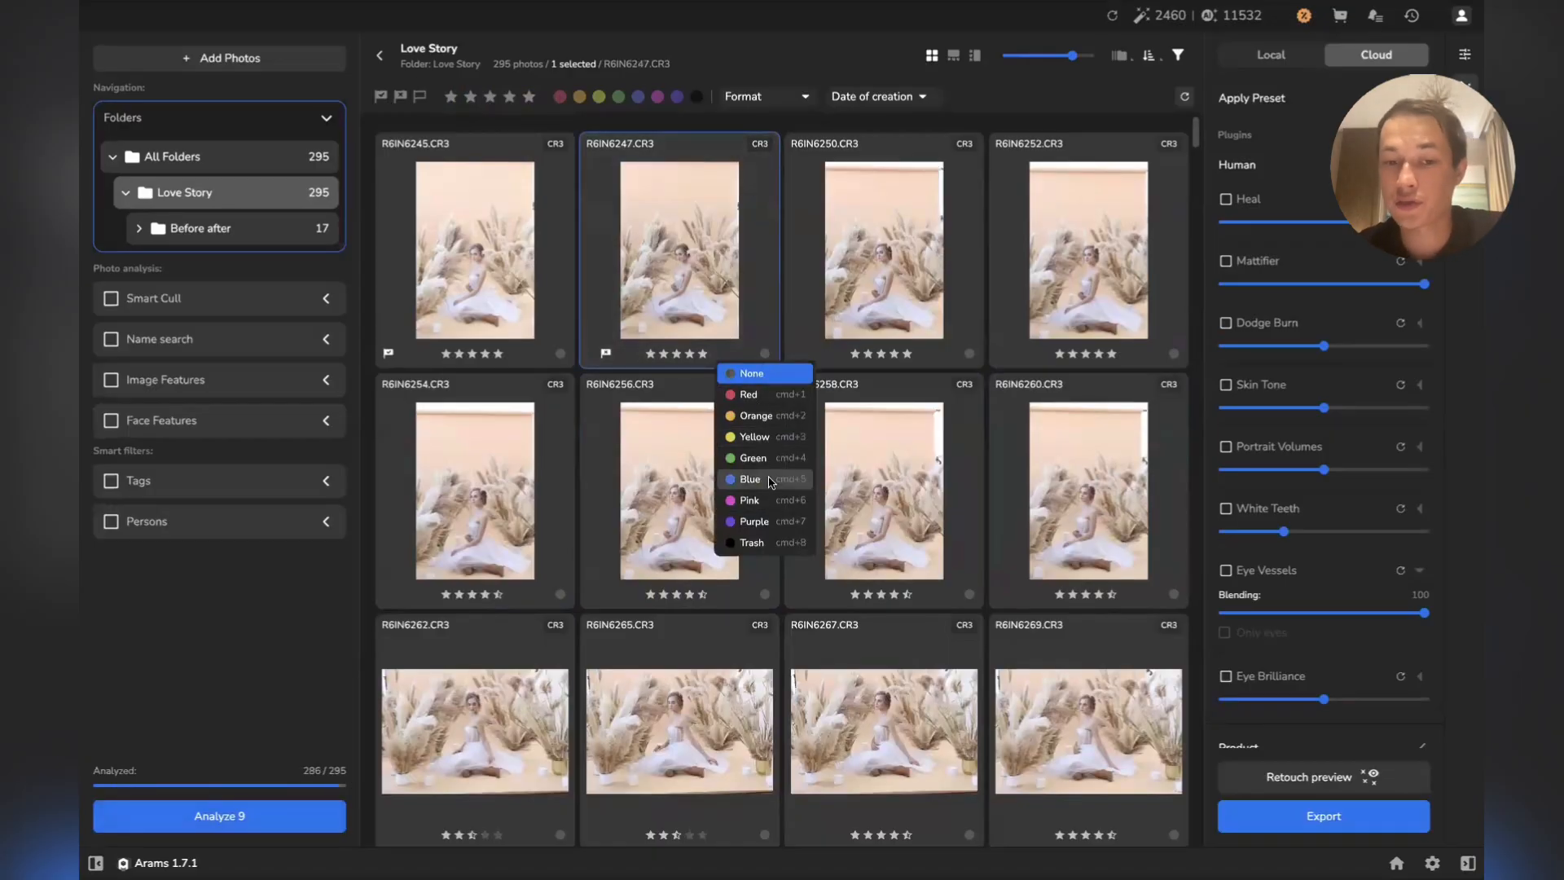
pyautogui.click(687, 267)
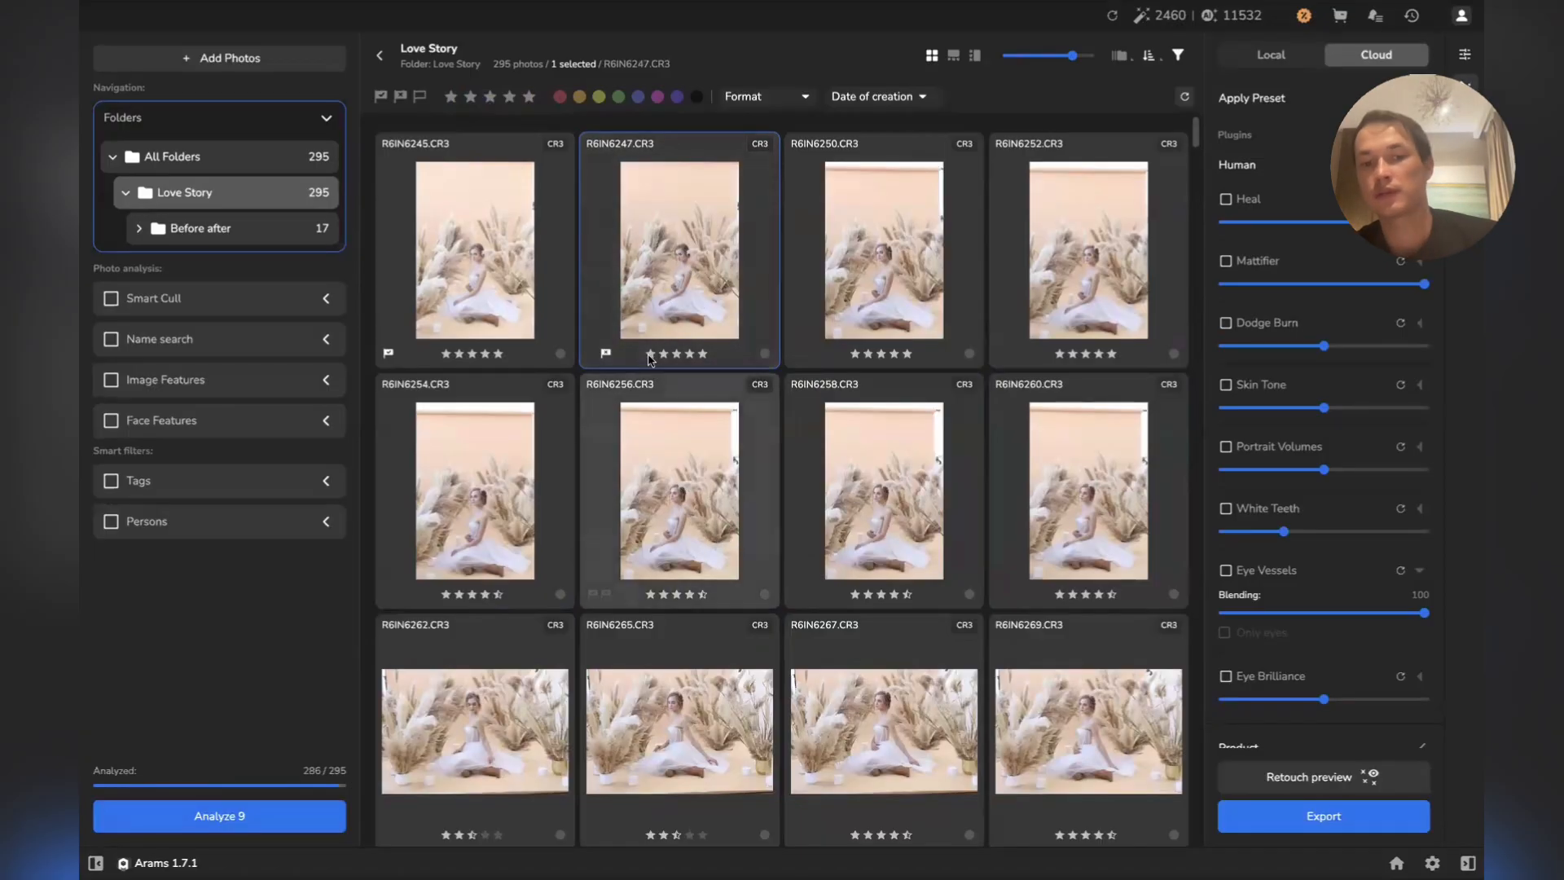
pyautogui.click(704, 354)
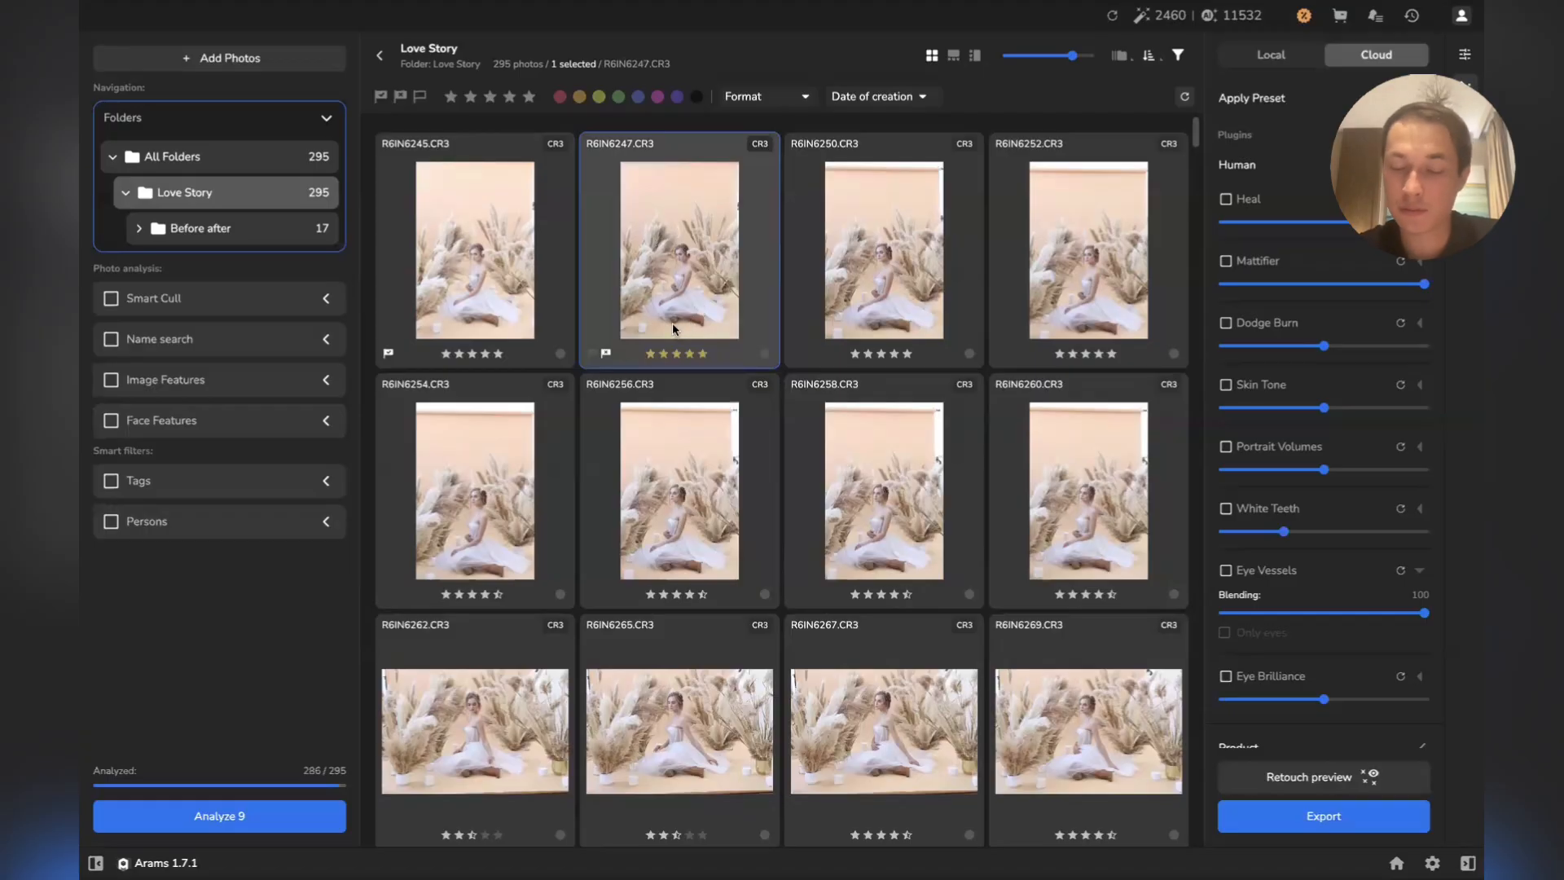
# Switch R6IN6247.CR3 to the picked flag and back to rejected, and view its colour label options without choosing one
pyautogui.click(594, 352)
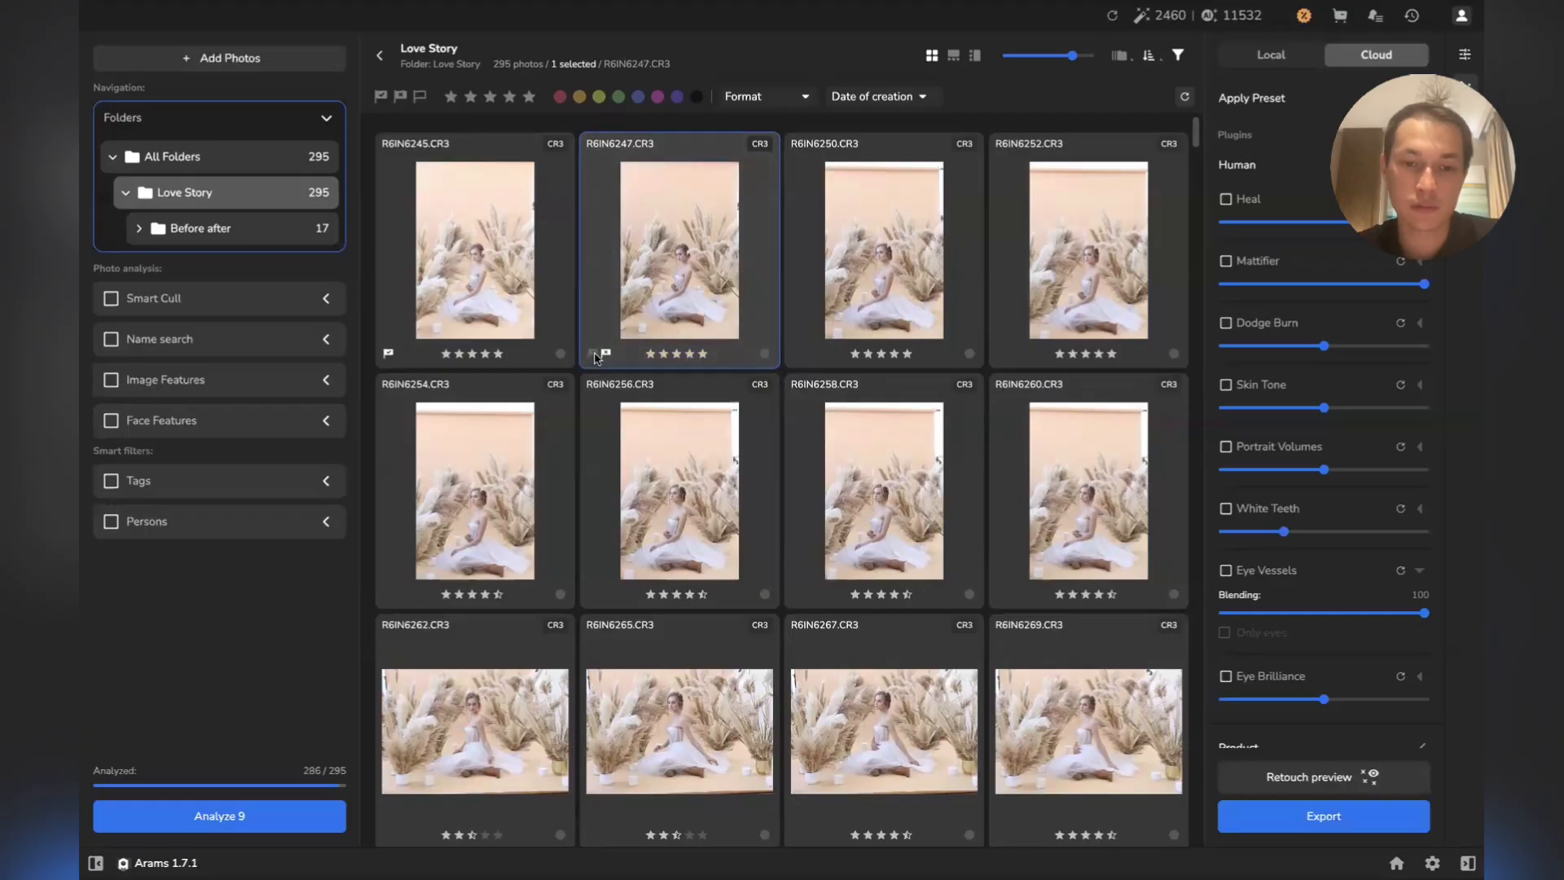
pyautogui.click(593, 354)
pyautogui.click(604, 353)
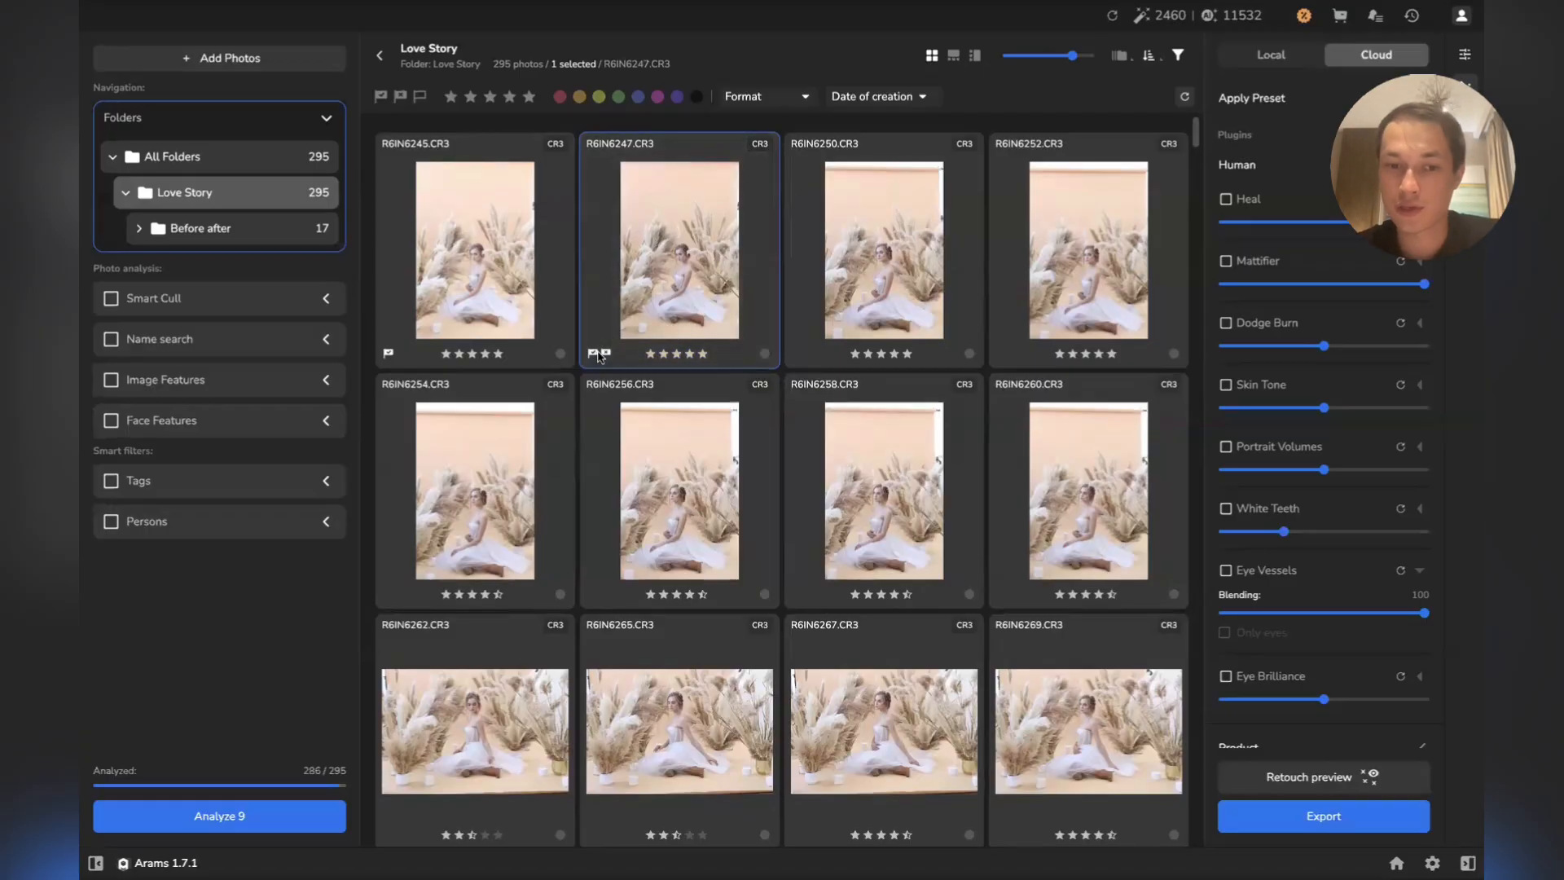
pyautogui.click(604, 353)
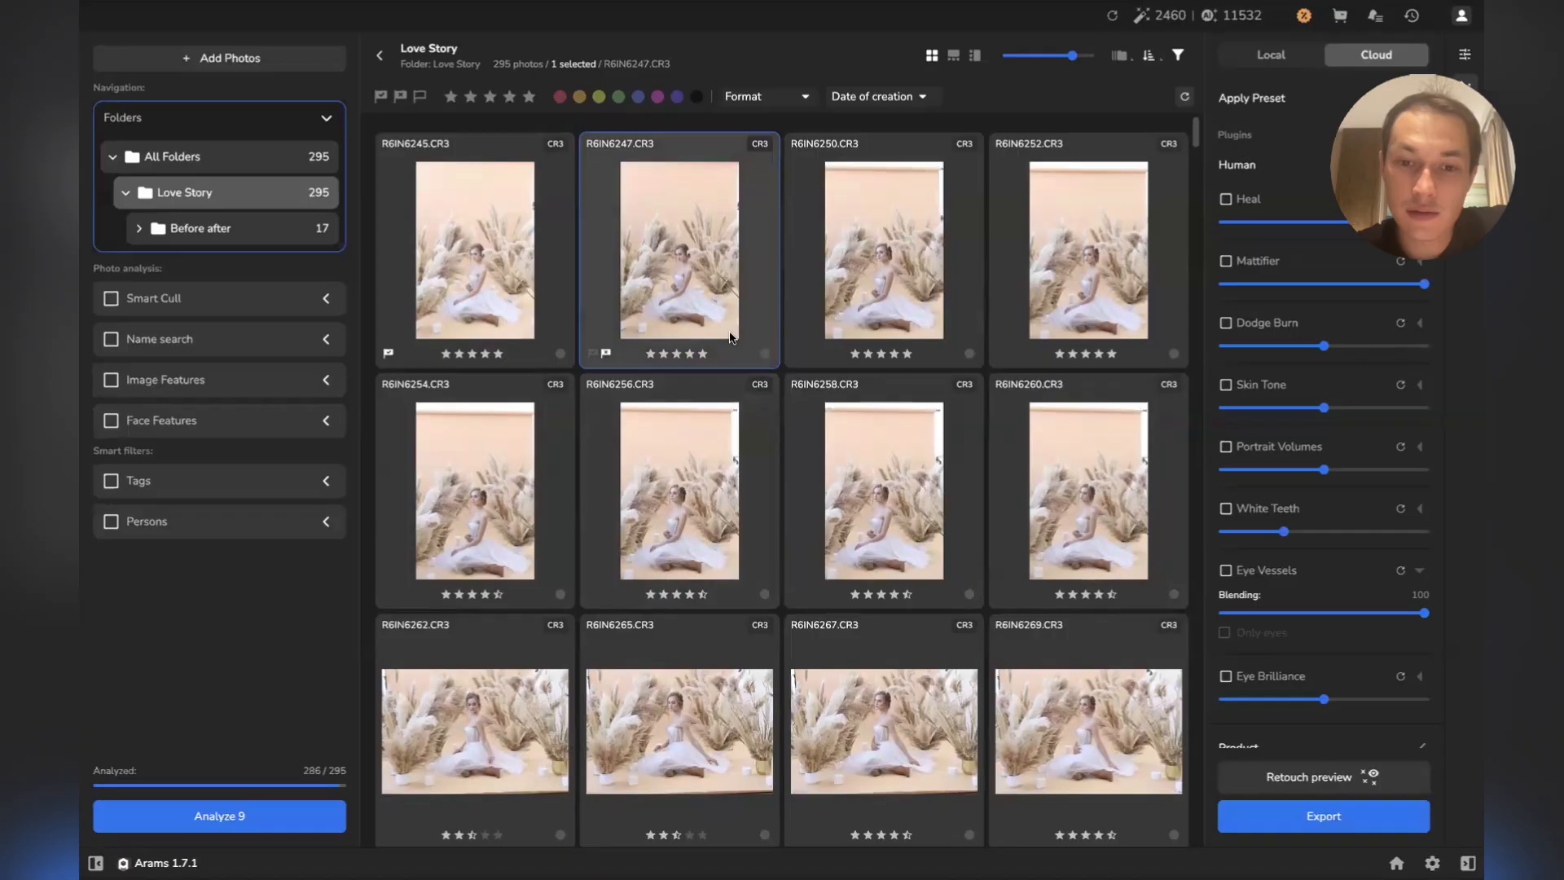
pyautogui.click(764, 354)
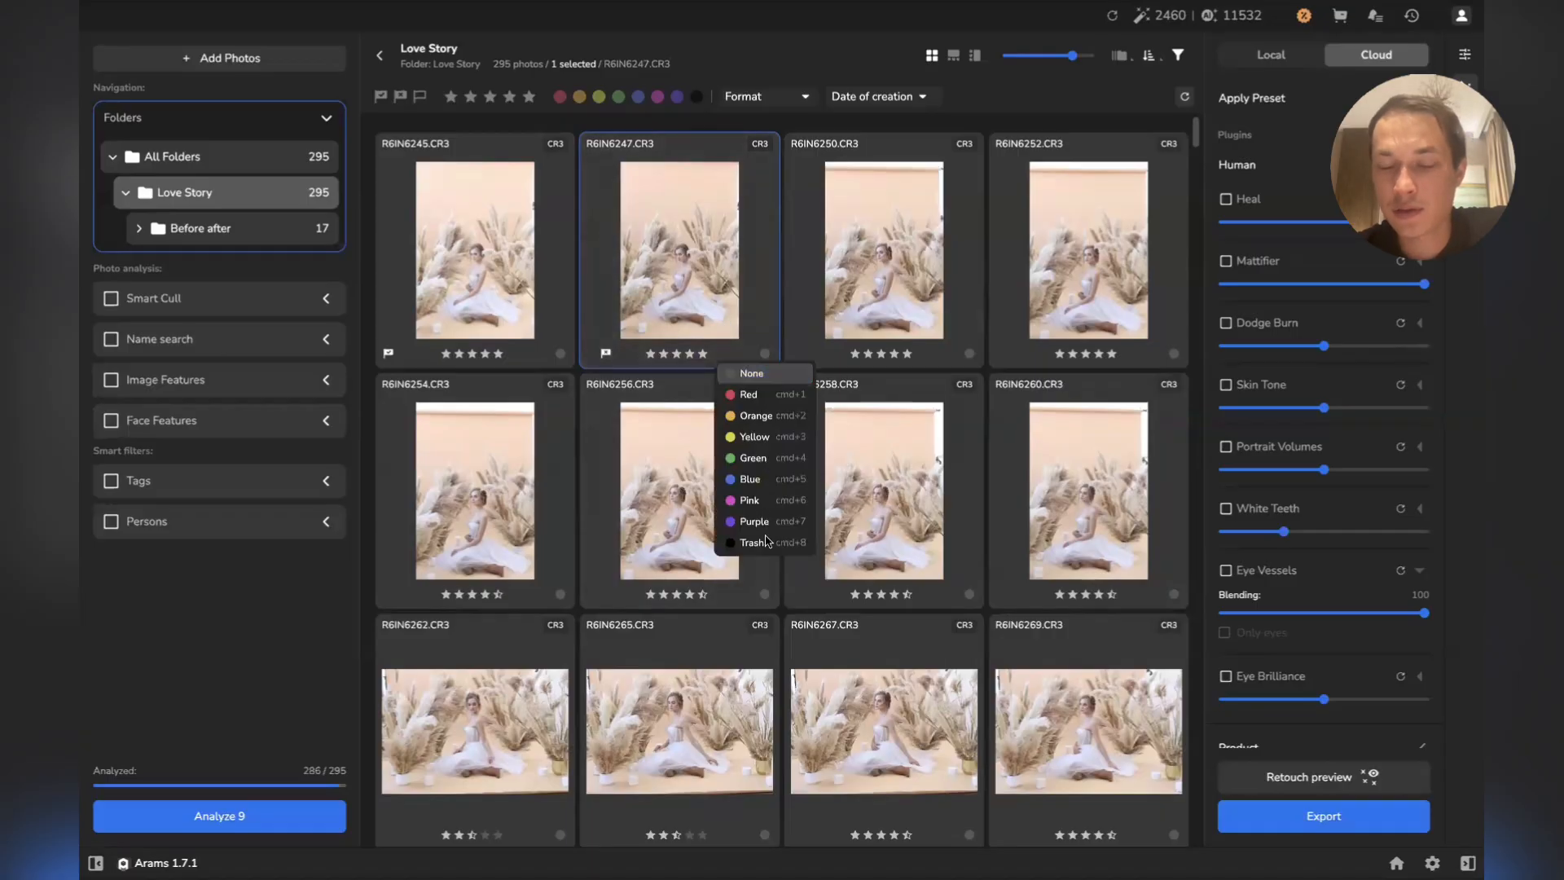
pyautogui.click(700, 280)
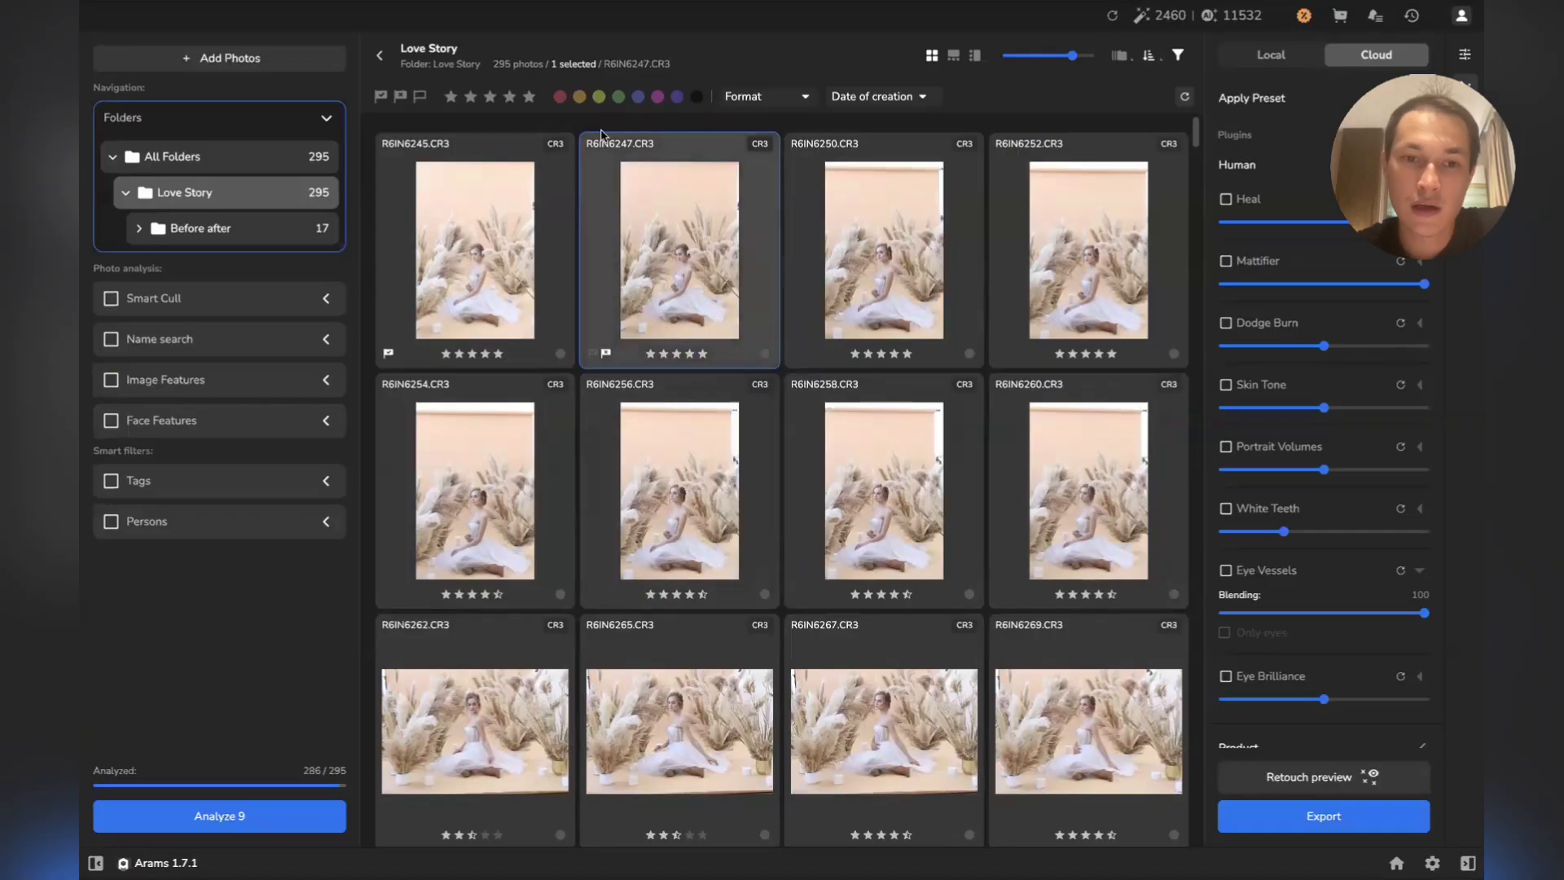
# Filter the Love Story photos by the red and green colour labels in turn, clearing each filter
pyautogui.click(560, 97)
pyautogui.click(559, 97)
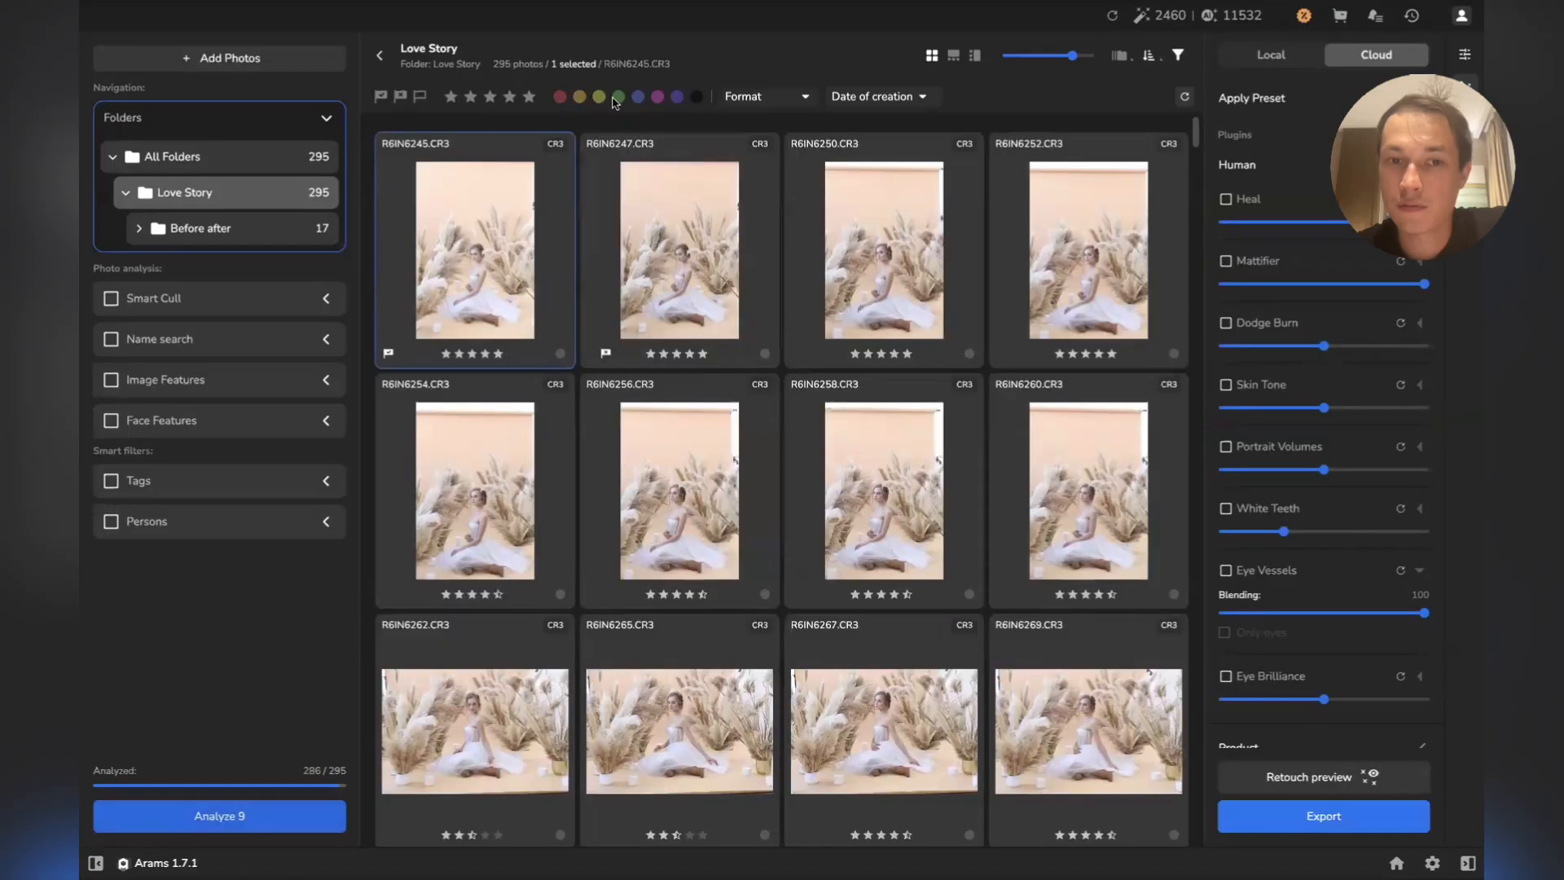
pyautogui.click(619, 97)
pyautogui.click(618, 97)
# View the file format and date of creation filter options and close them without changing anything
pyautogui.click(762, 96)
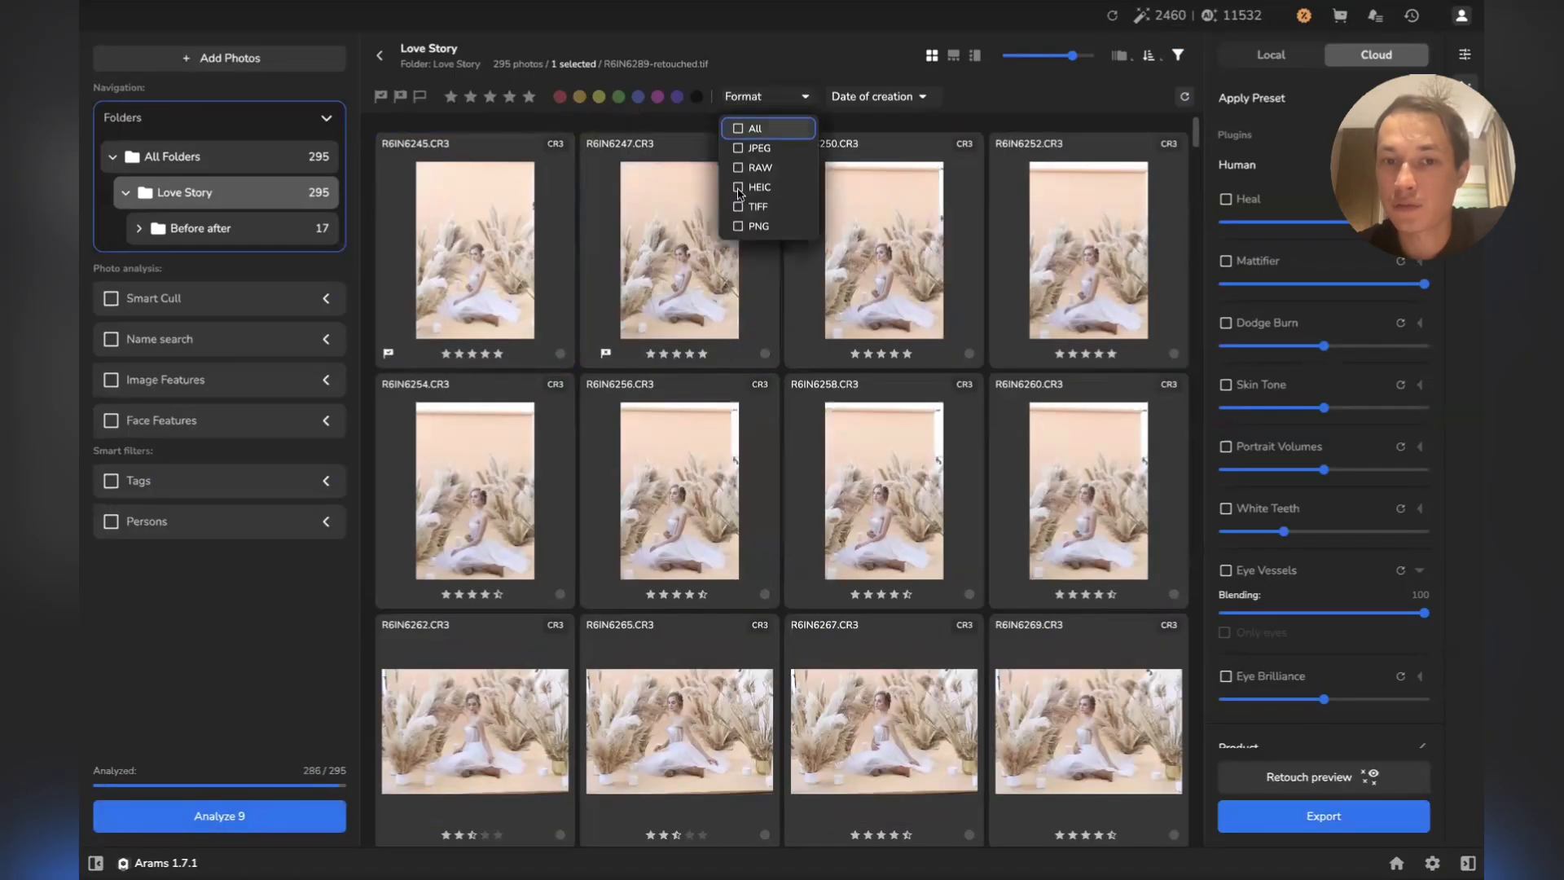
pyautogui.click(774, 96)
pyautogui.click(864, 98)
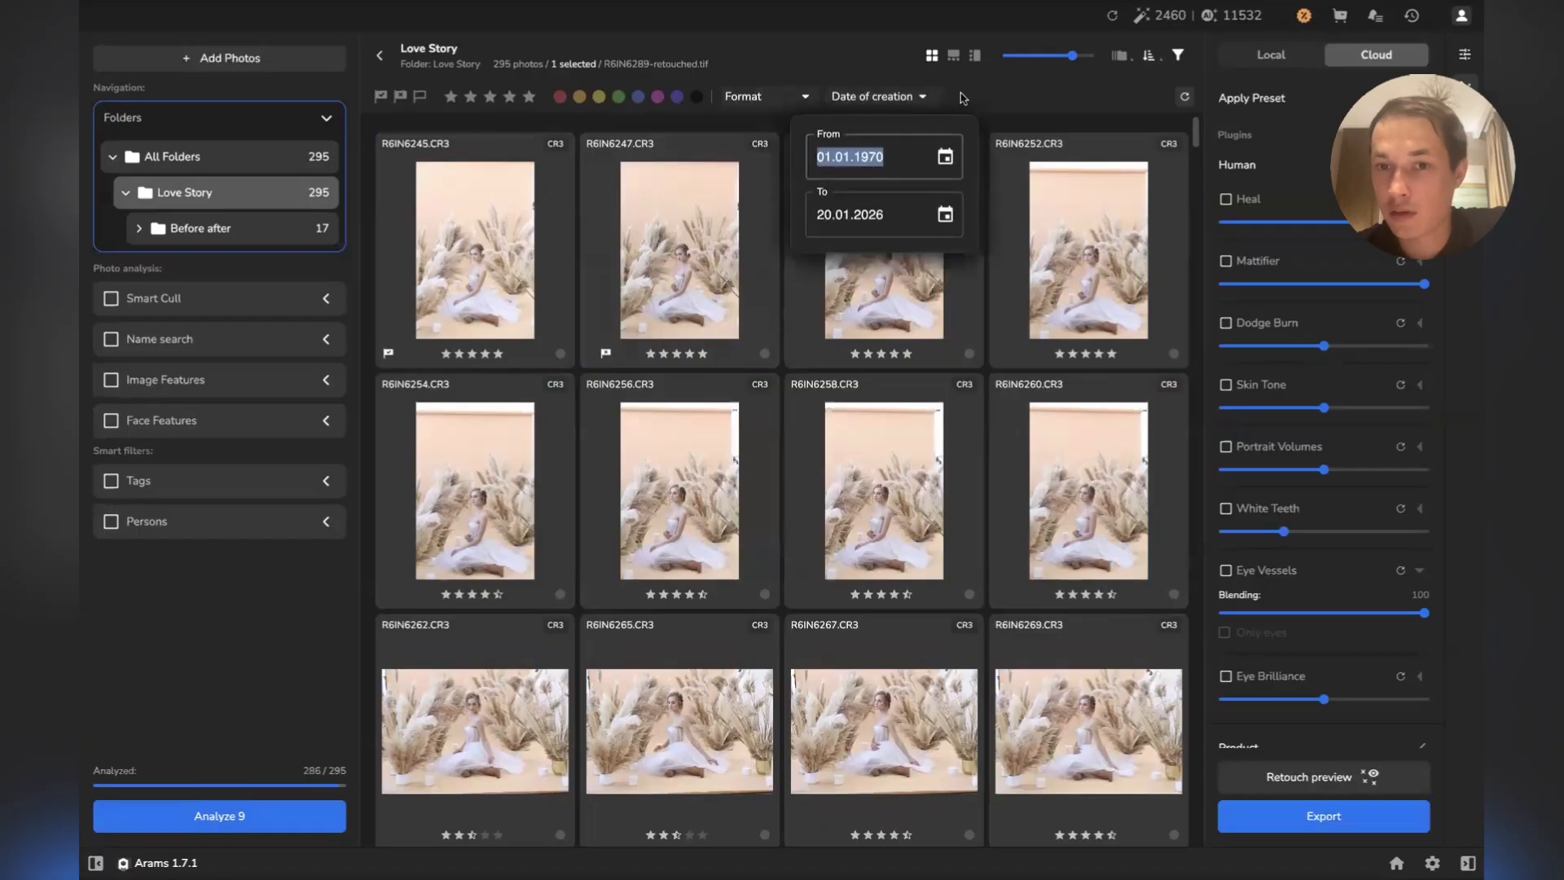
pyautogui.click(898, 100)
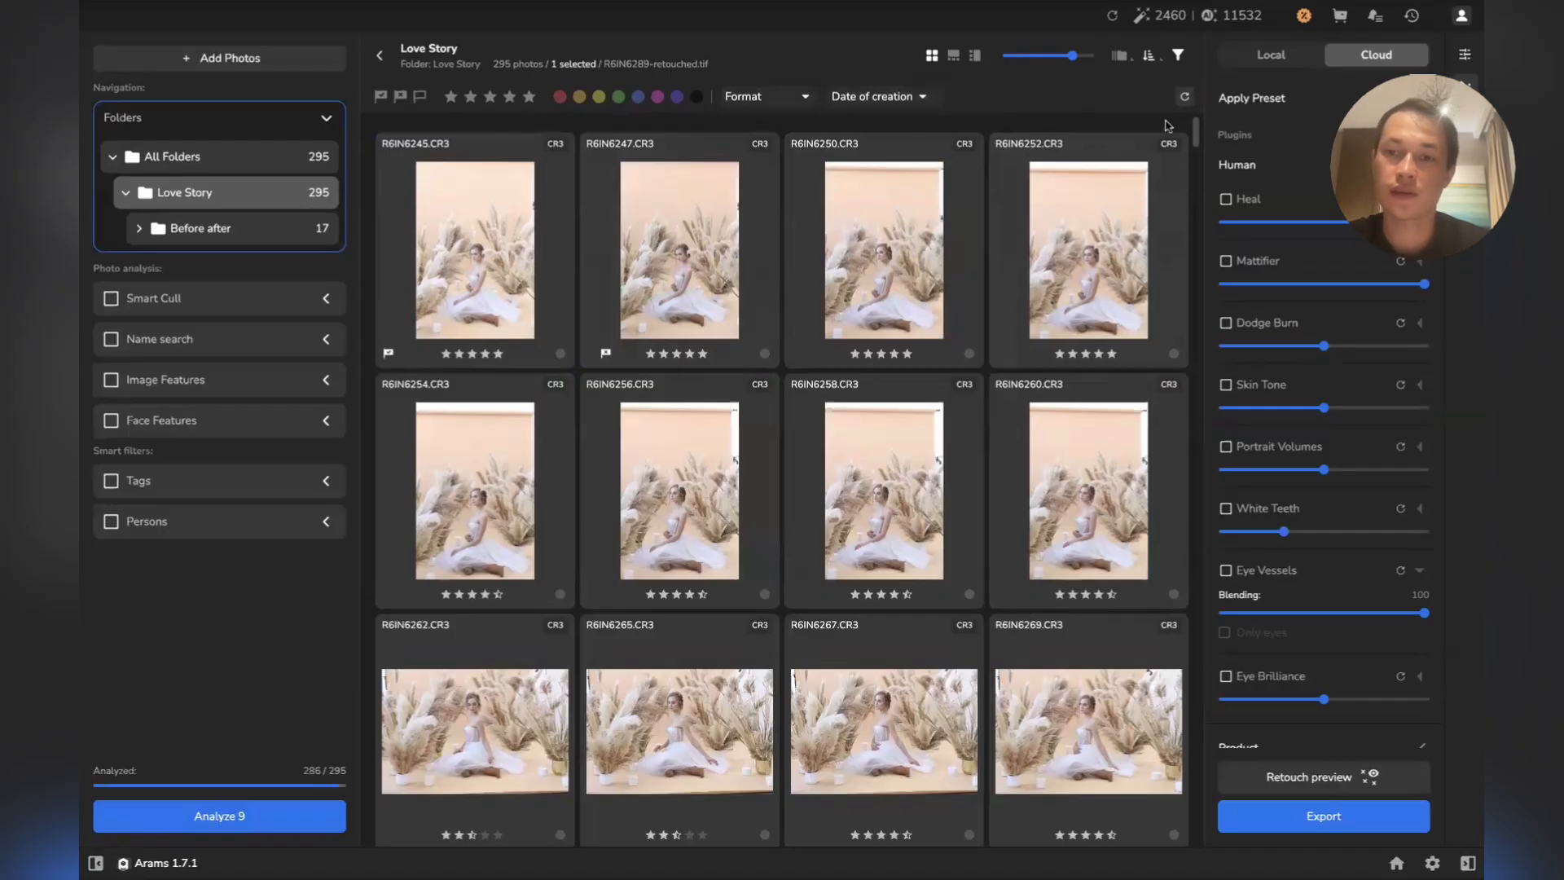
# Hide the photo filter bar and toggle photo grouping on and off, viewing its similarity settings and leaving grouping off
pyautogui.click(1178, 56)
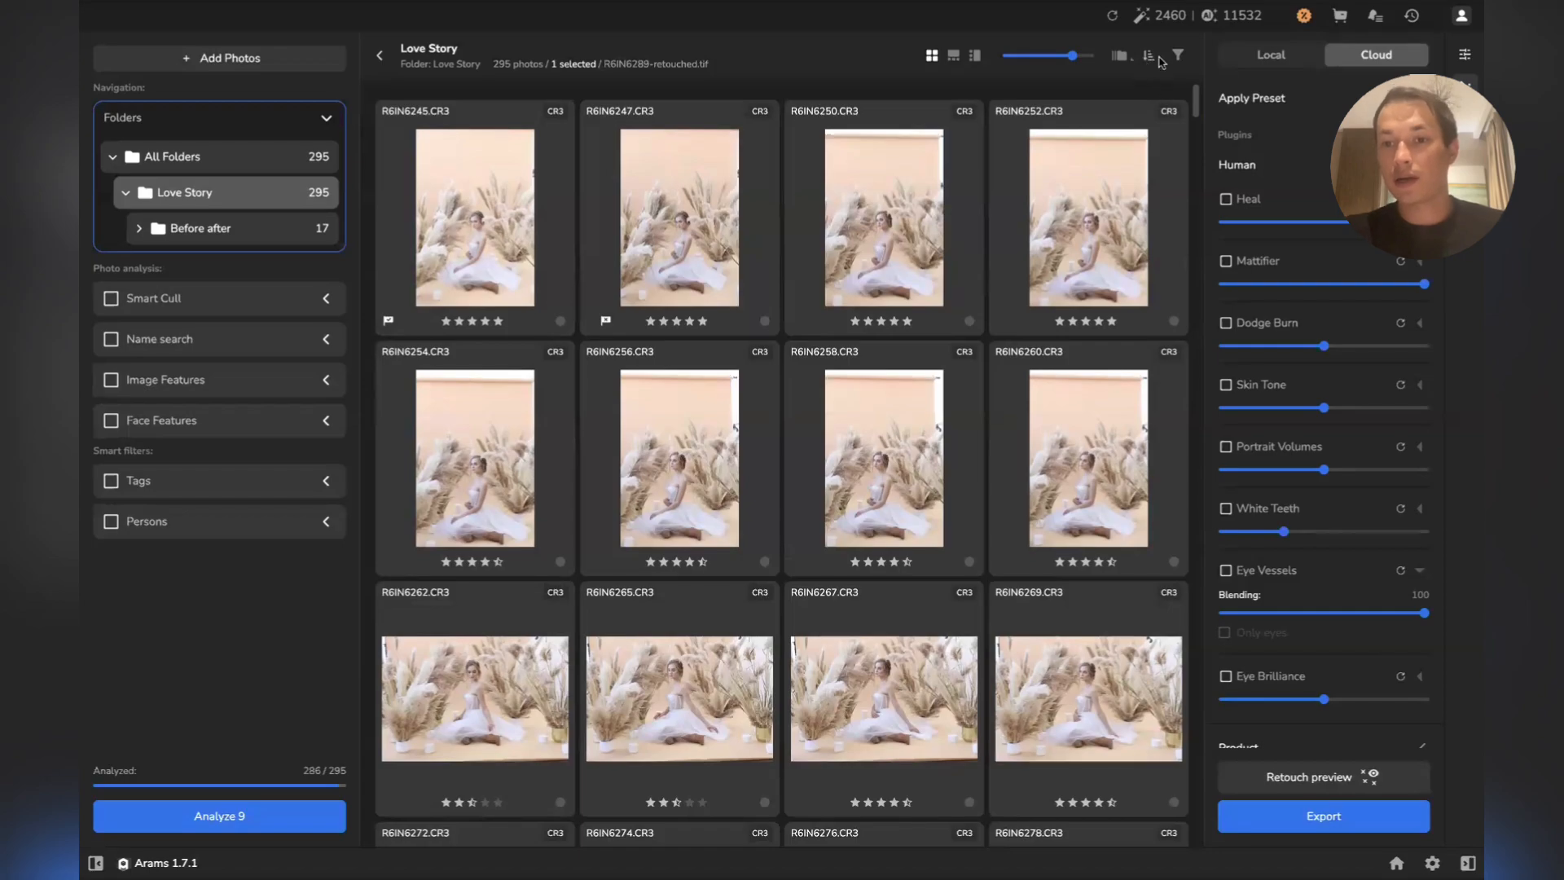
pyautogui.click(1118, 56)
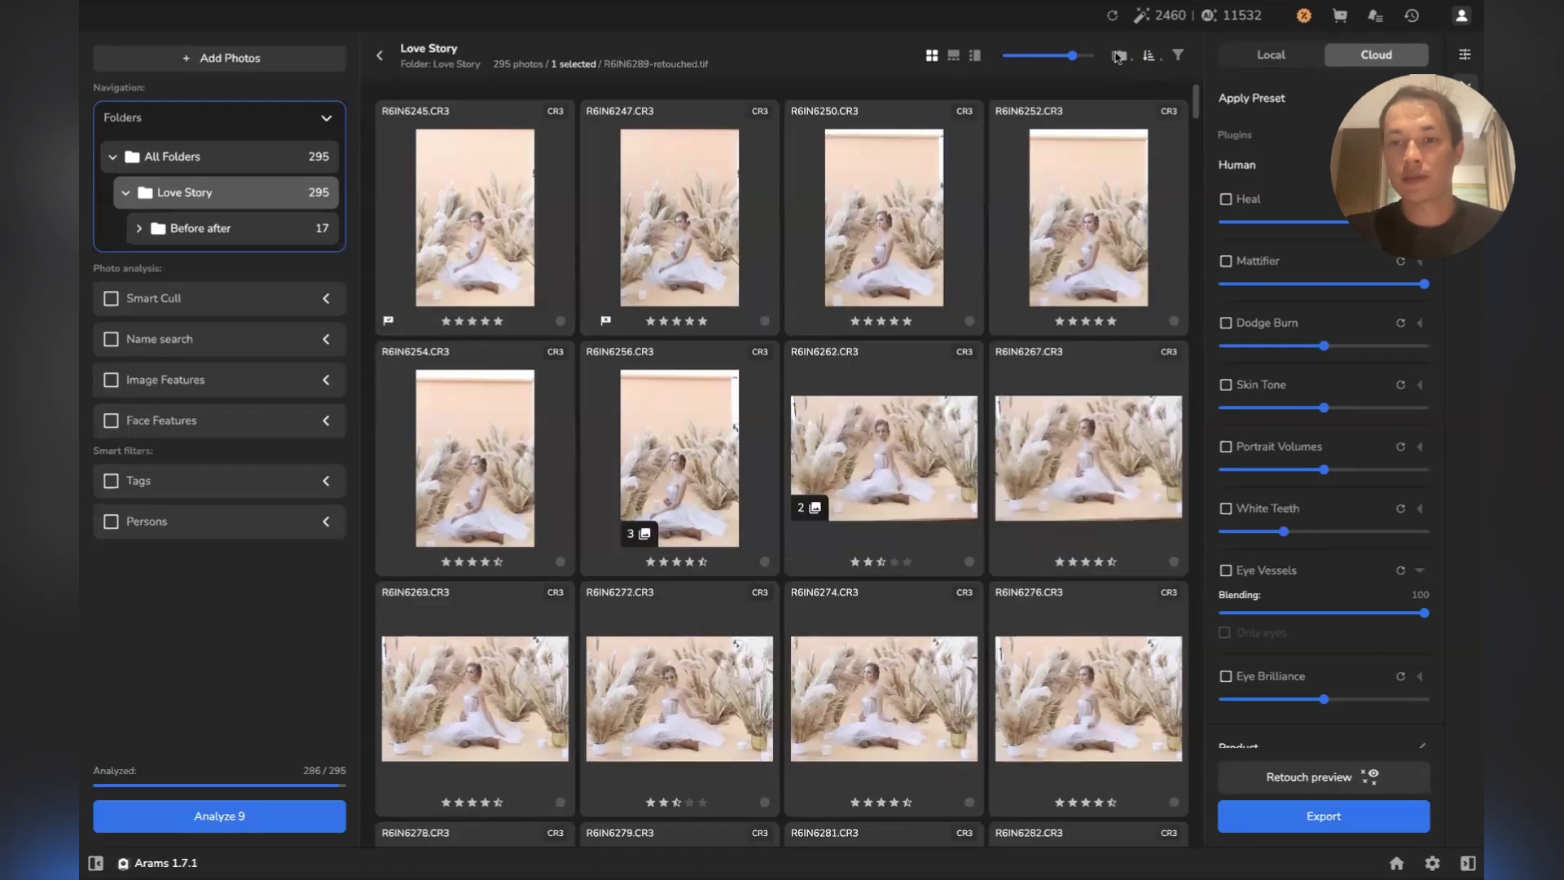
pyautogui.click(1118, 55)
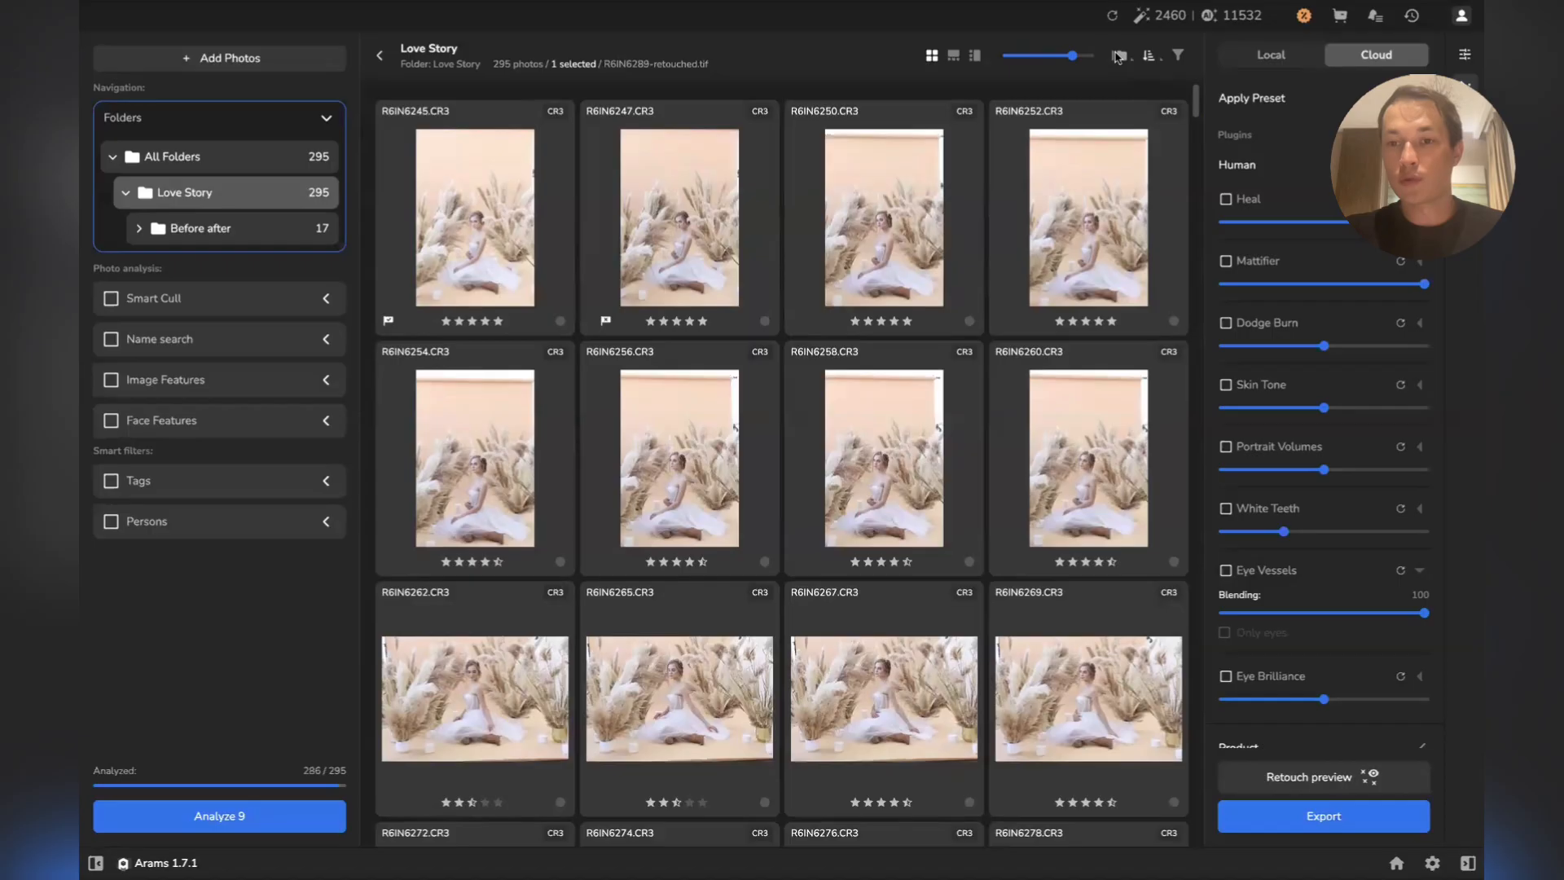
pyautogui.moveTo(1119, 57)
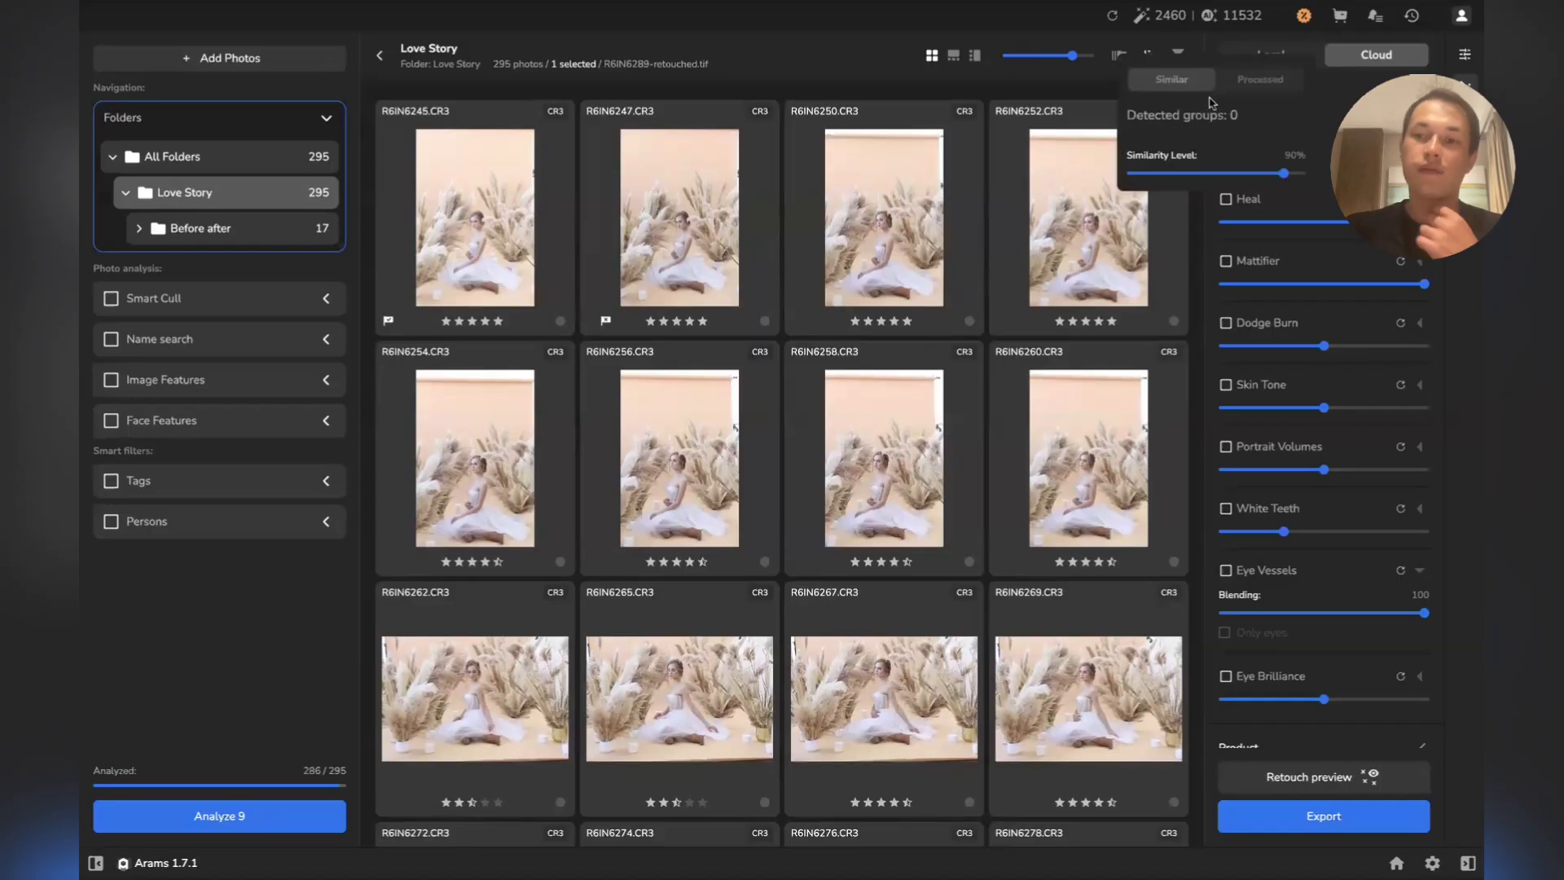
pyautogui.click(1119, 57)
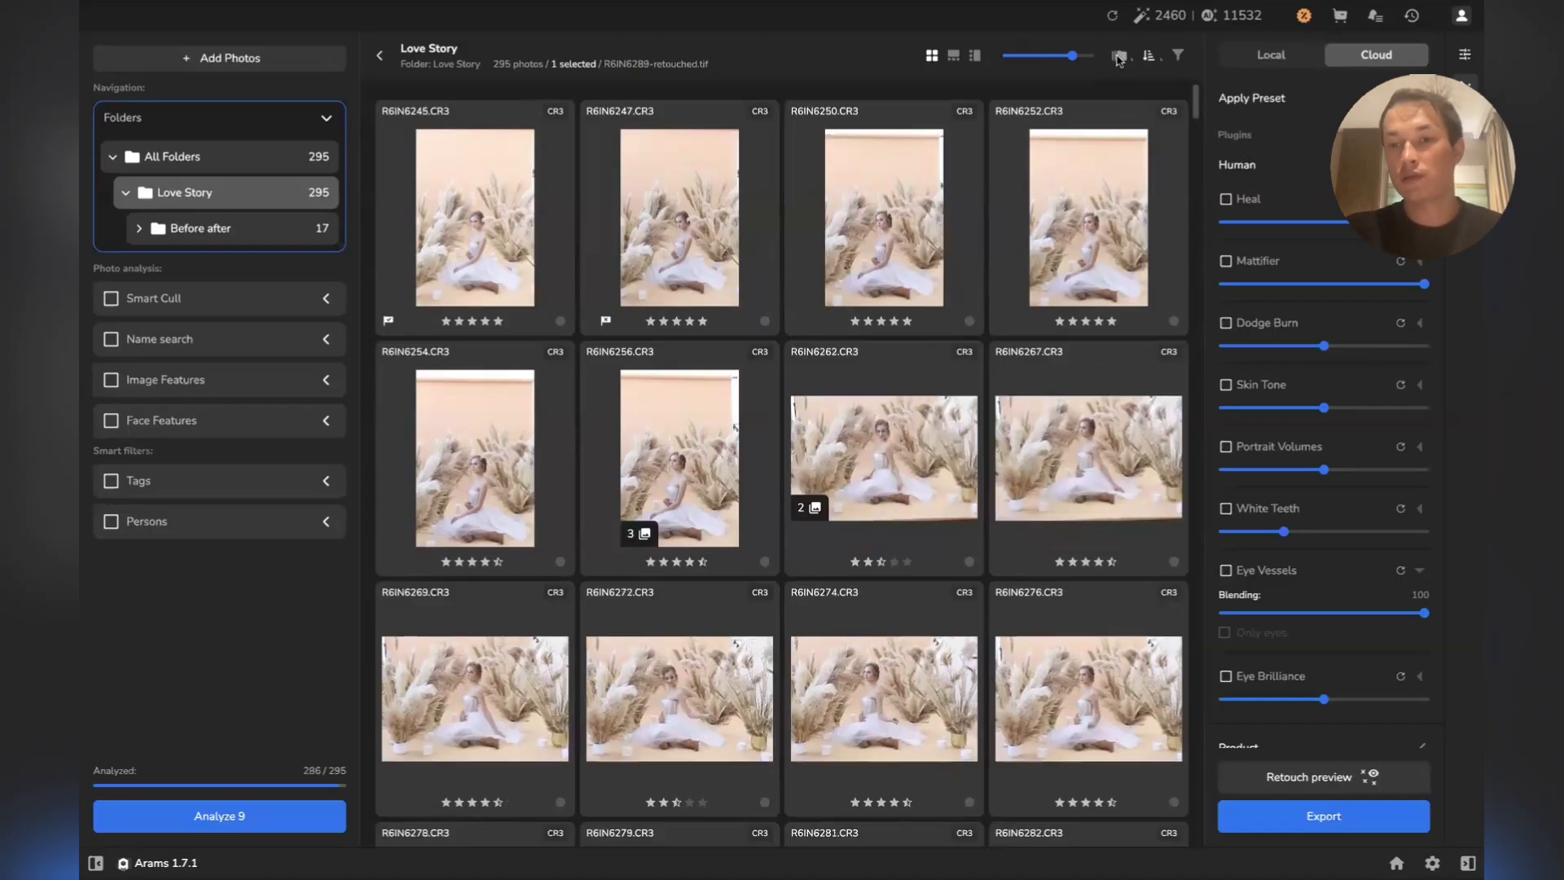
pyautogui.moveTo(1118, 58)
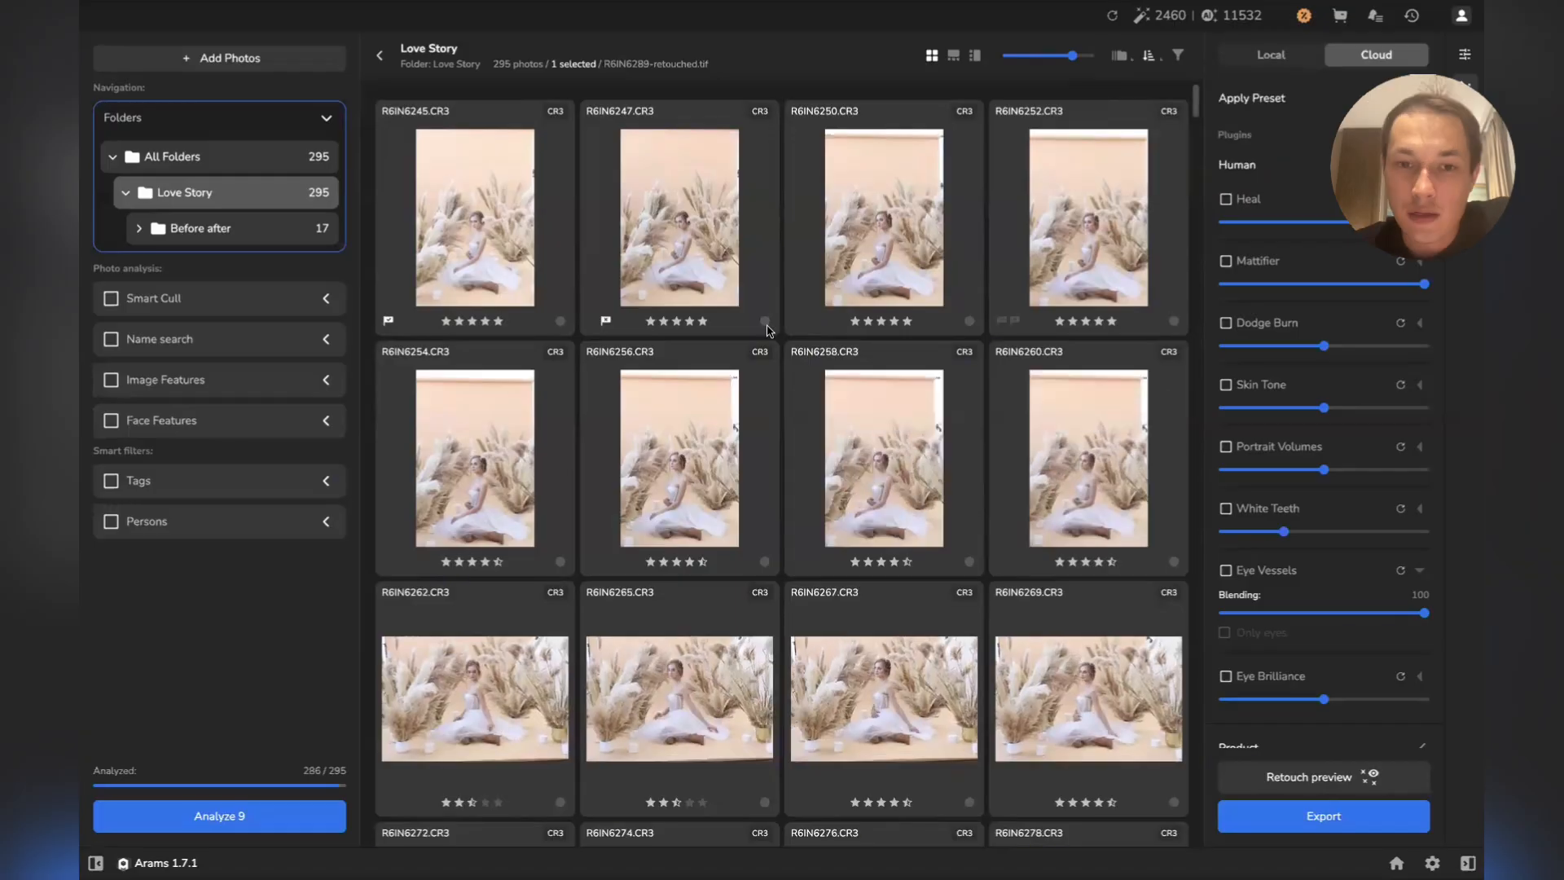
# Open R6IN6247.CR3 in the large view, compare the horizontal and vertical filmstrip layouts, and return to the thumbnail grid
pyautogui.doubleClick(673, 236)
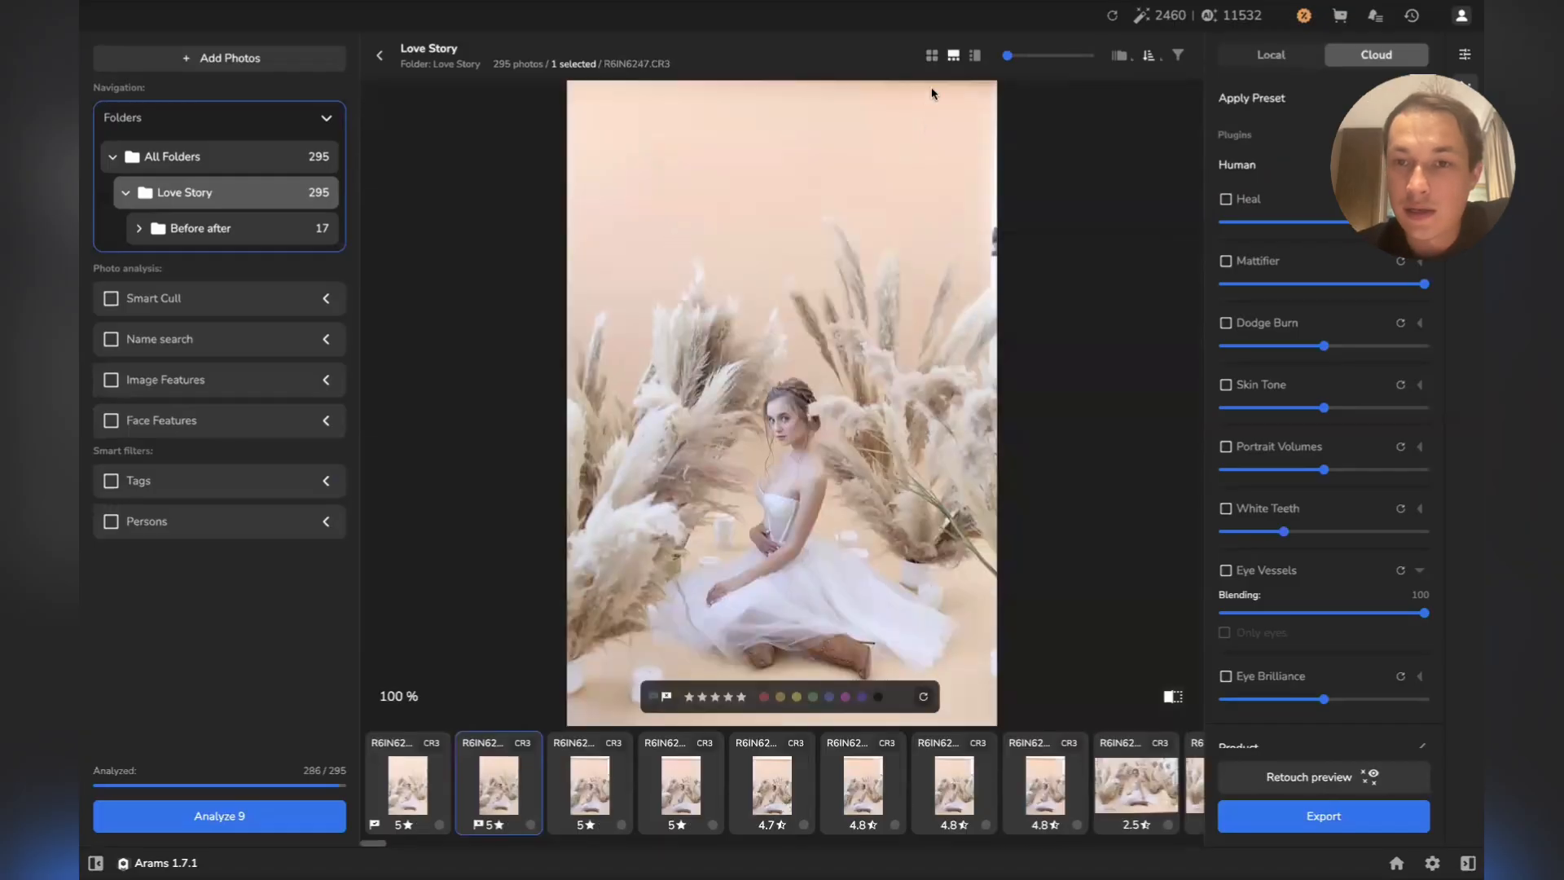
pyautogui.click(975, 56)
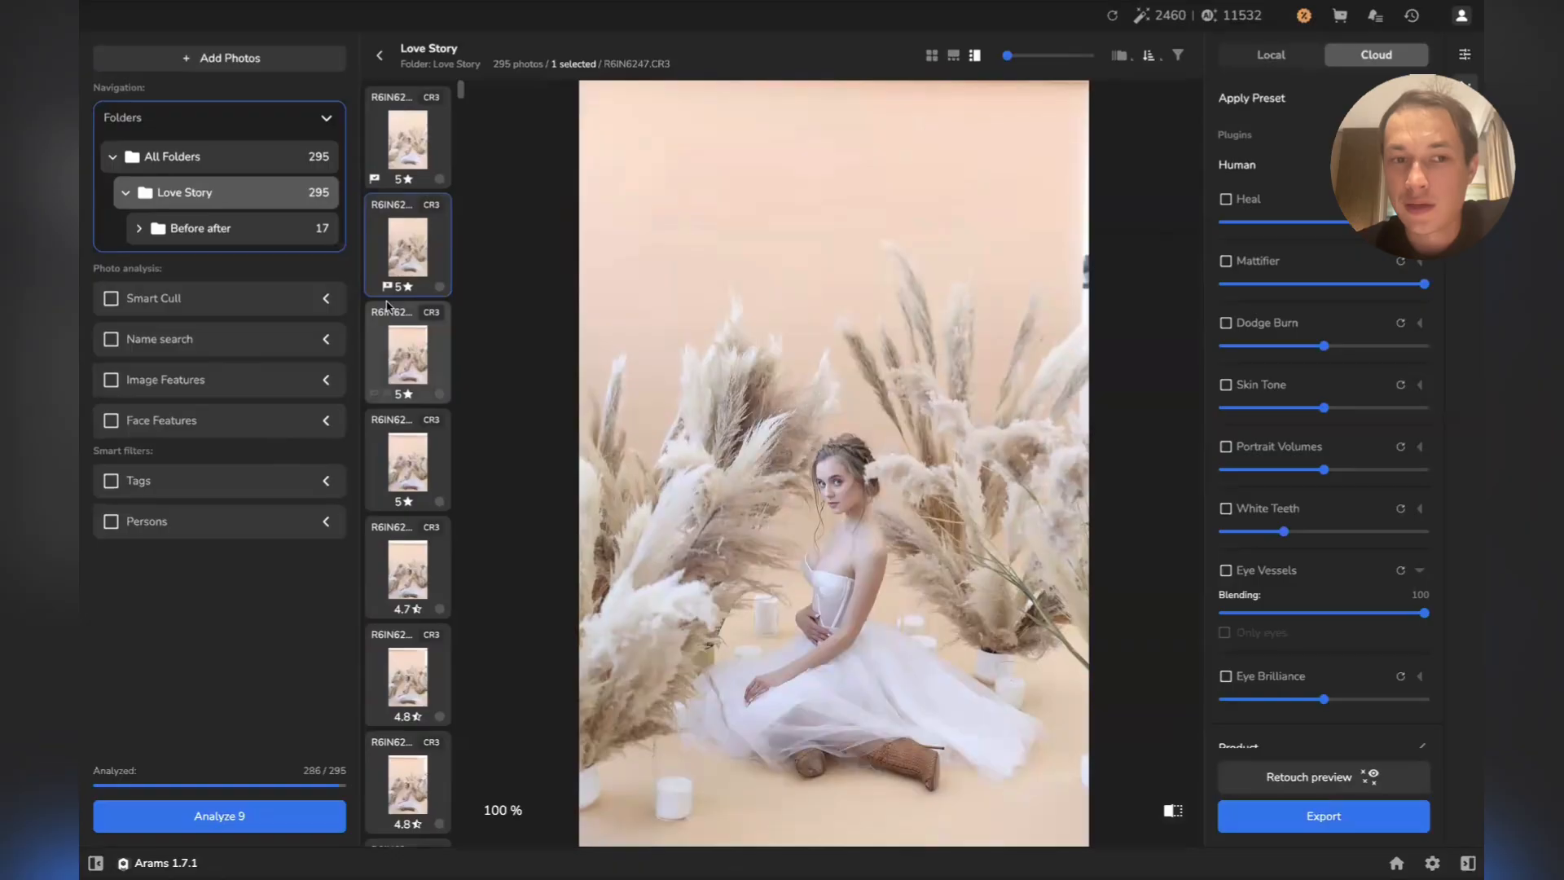
pyautogui.scroll(-3, 390, 552)
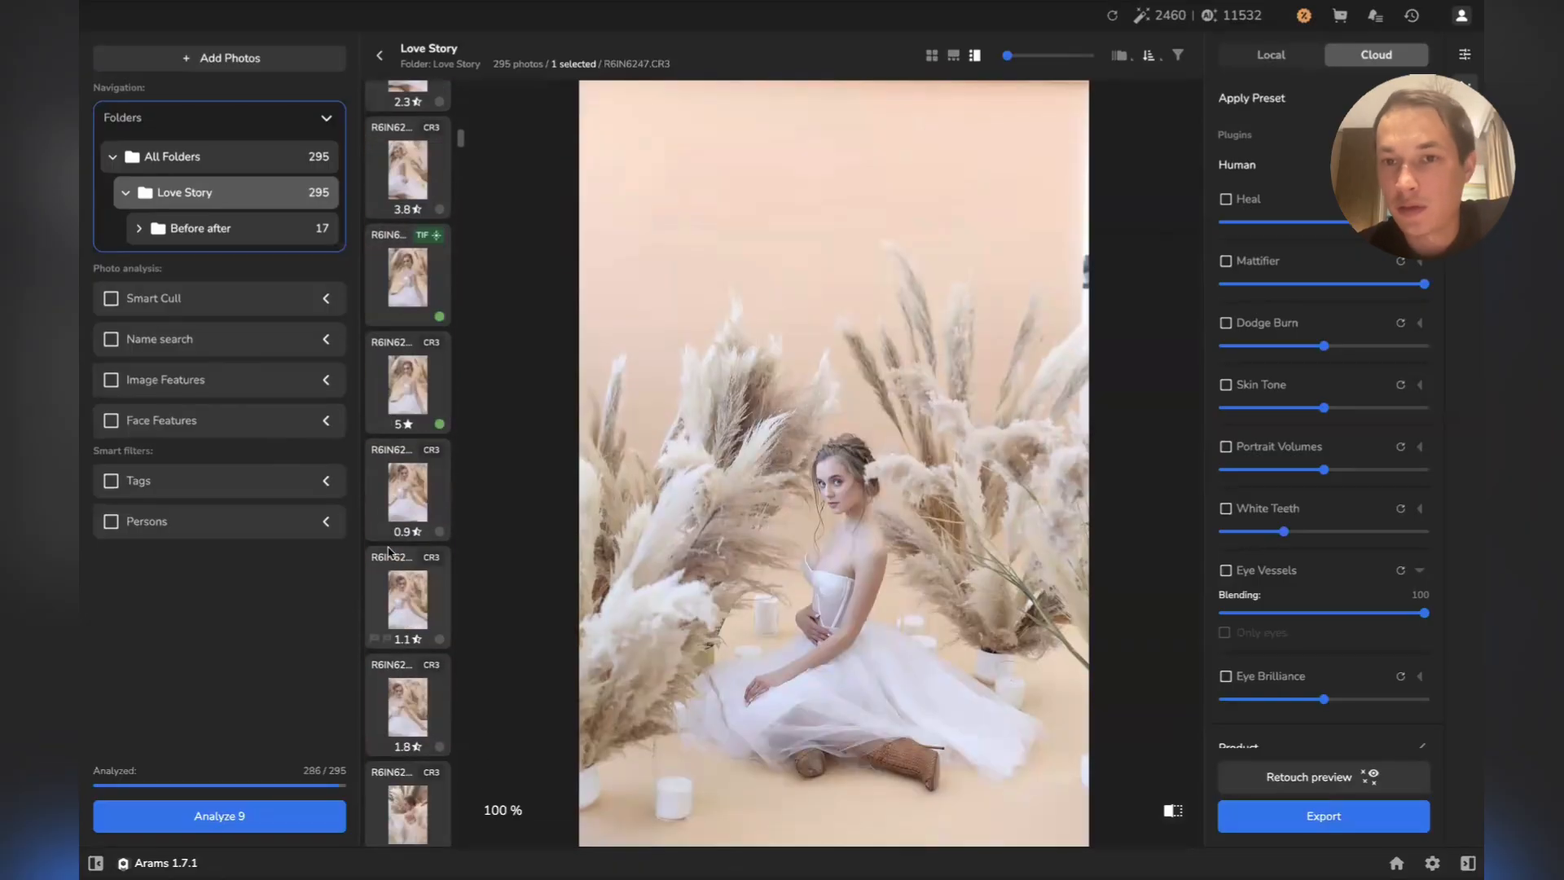
pyautogui.click(954, 54)
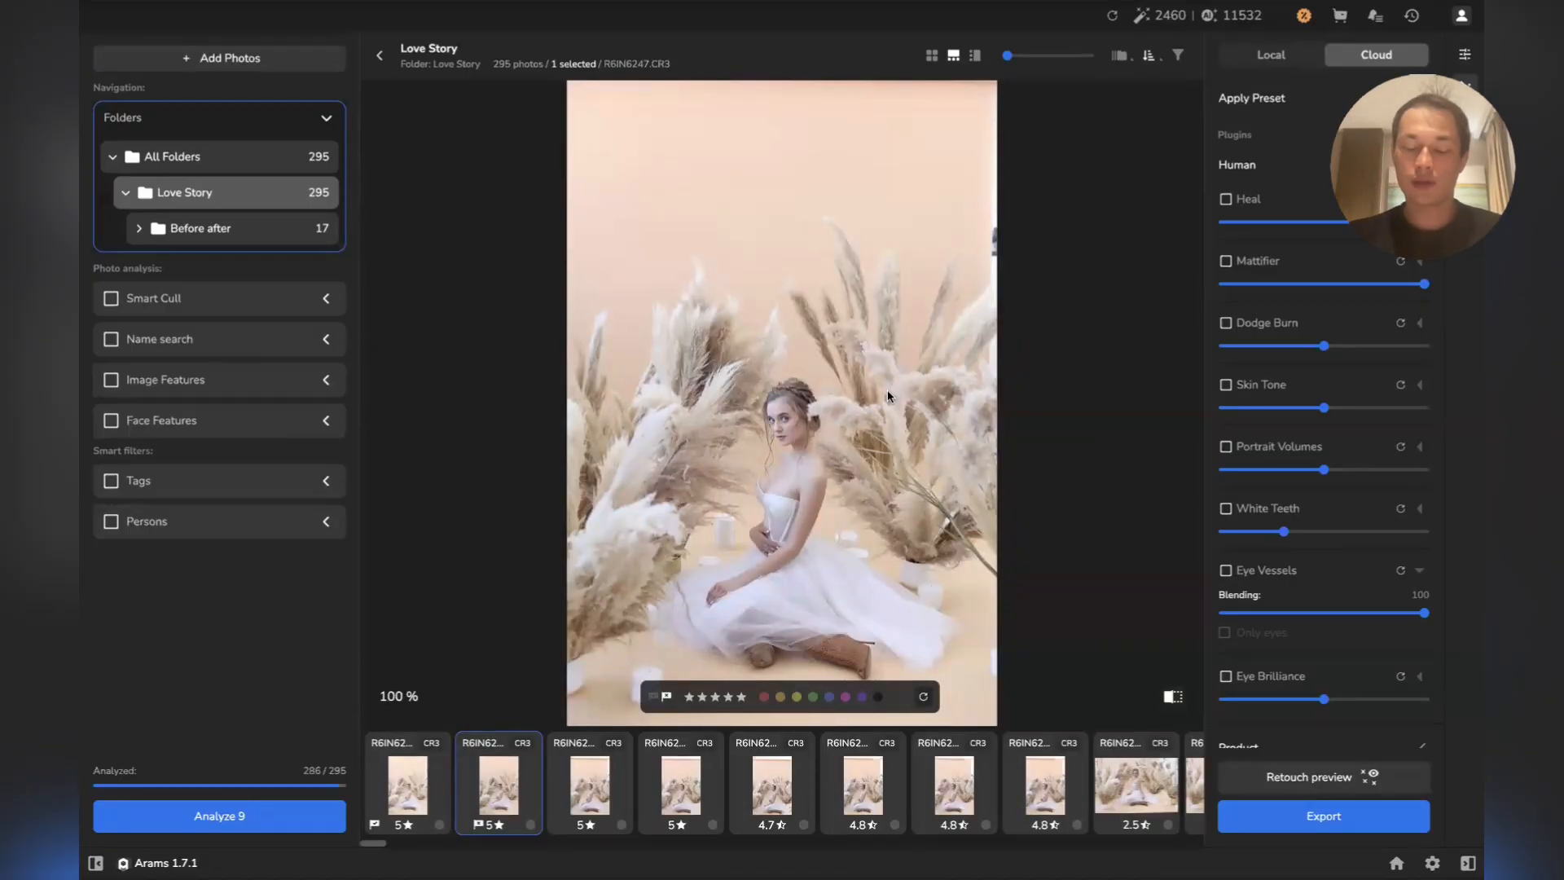
pyautogui.click(975, 55)
pyautogui.click(953, 57)
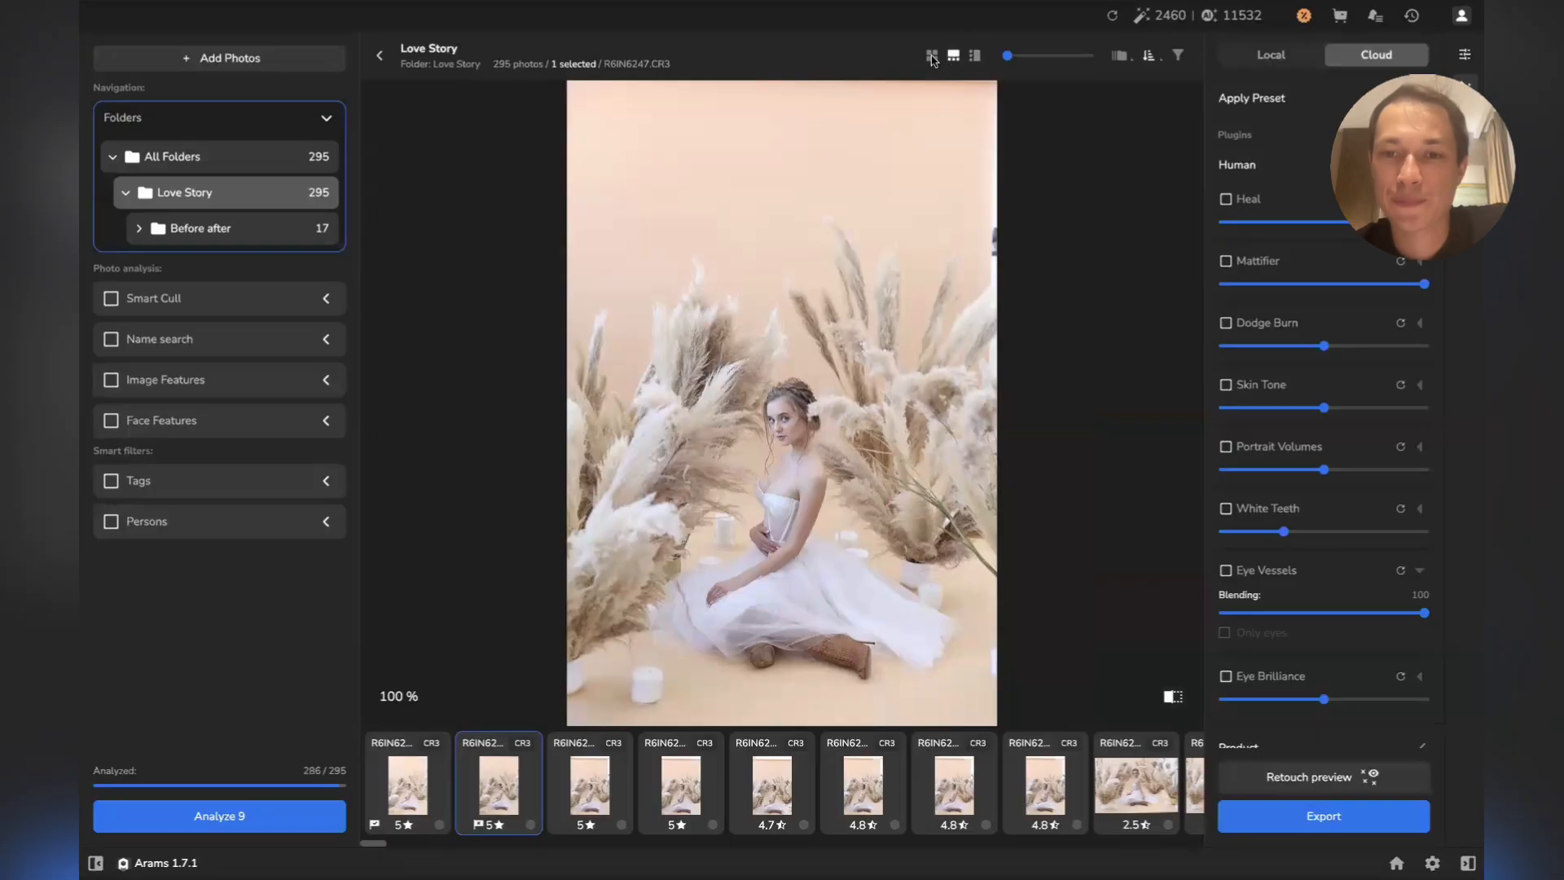
pyautogui.click(932, 56)
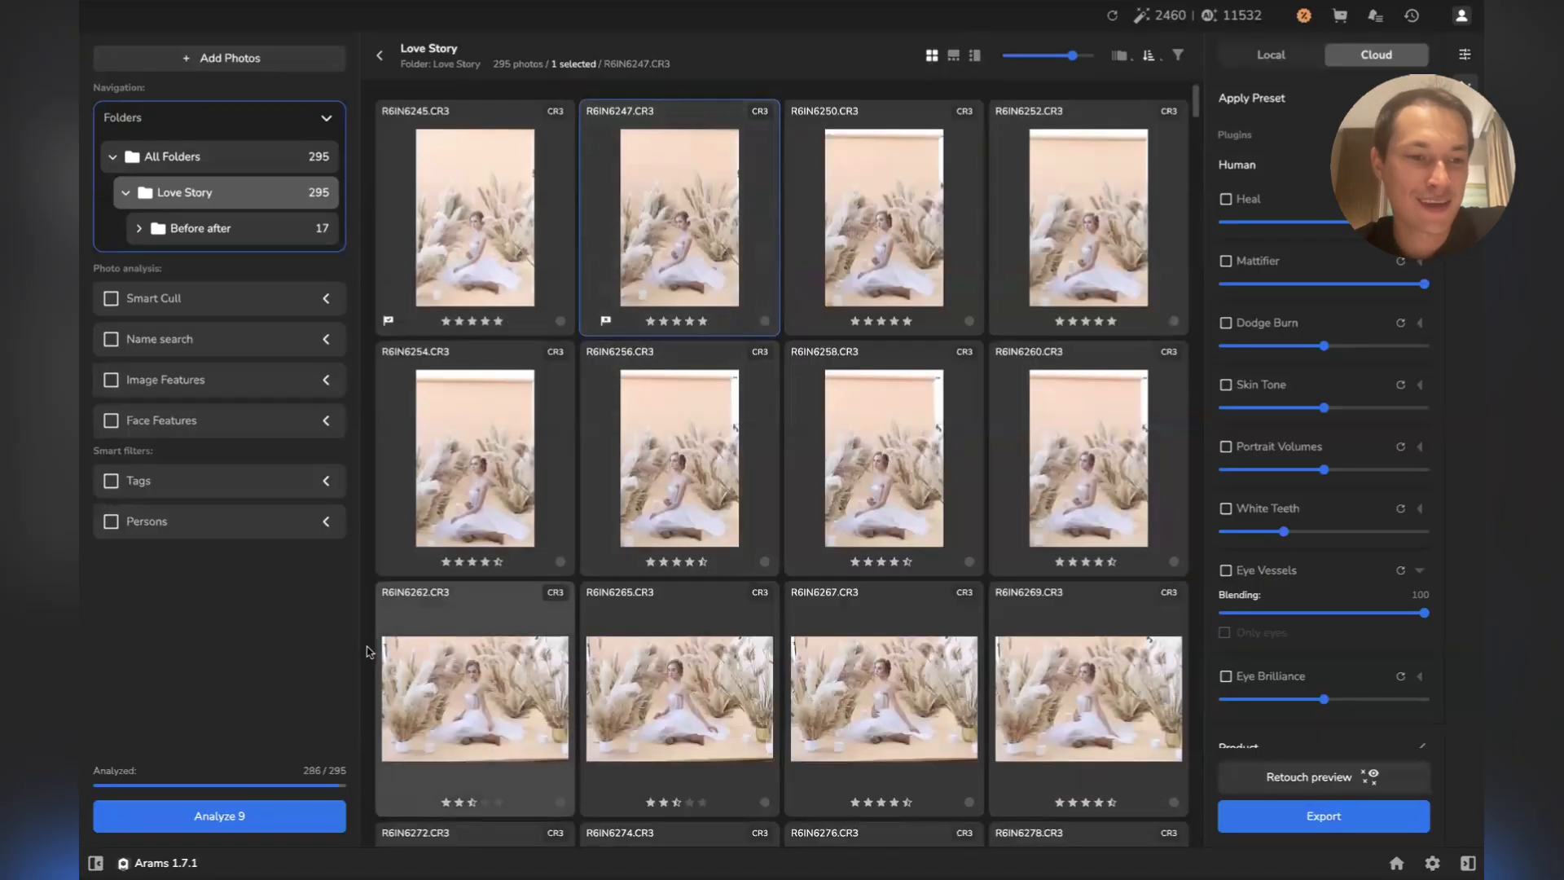